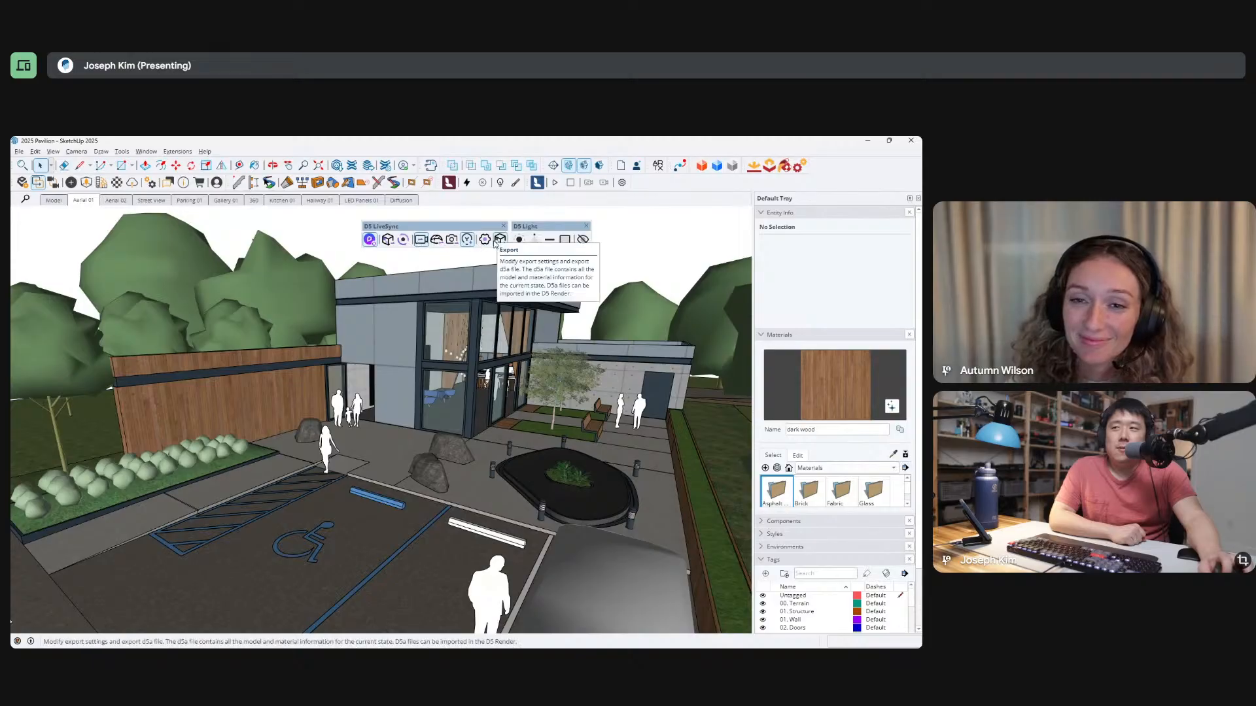
Open the D5 LiveSync settings to view the textures folder and light component sync options, and close them without saving.
left_click(401, 239)
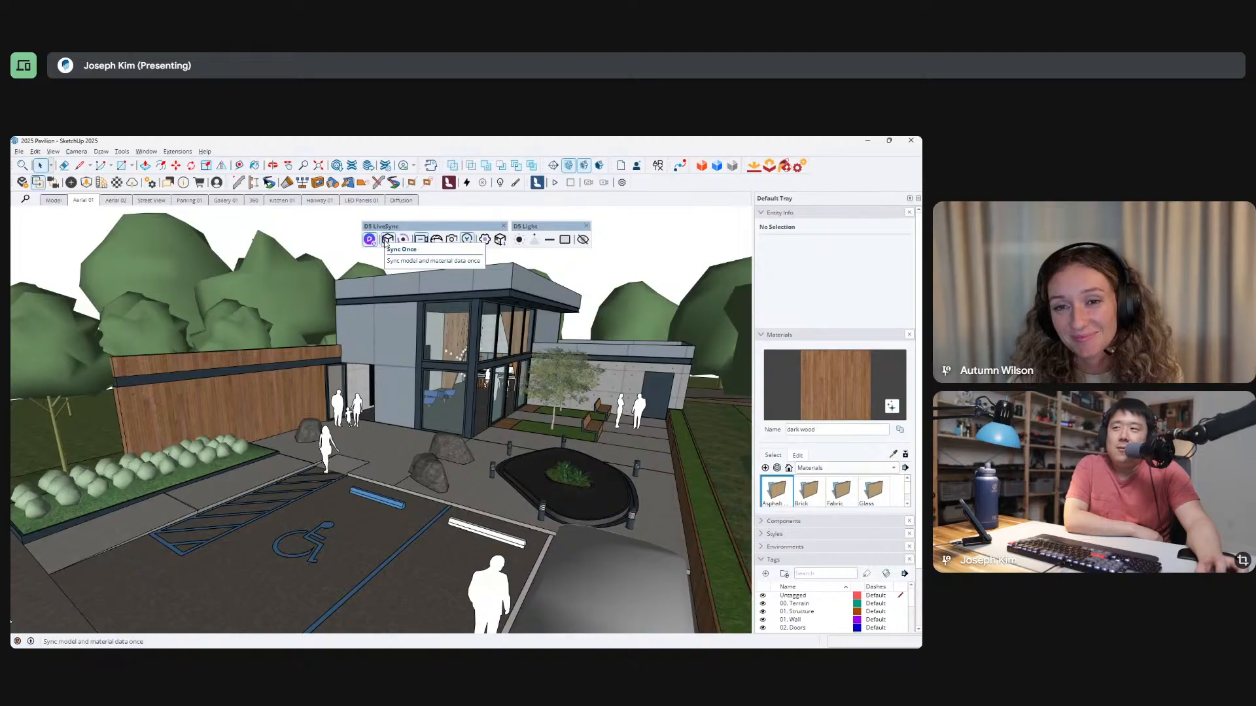
left_click(486, 242)
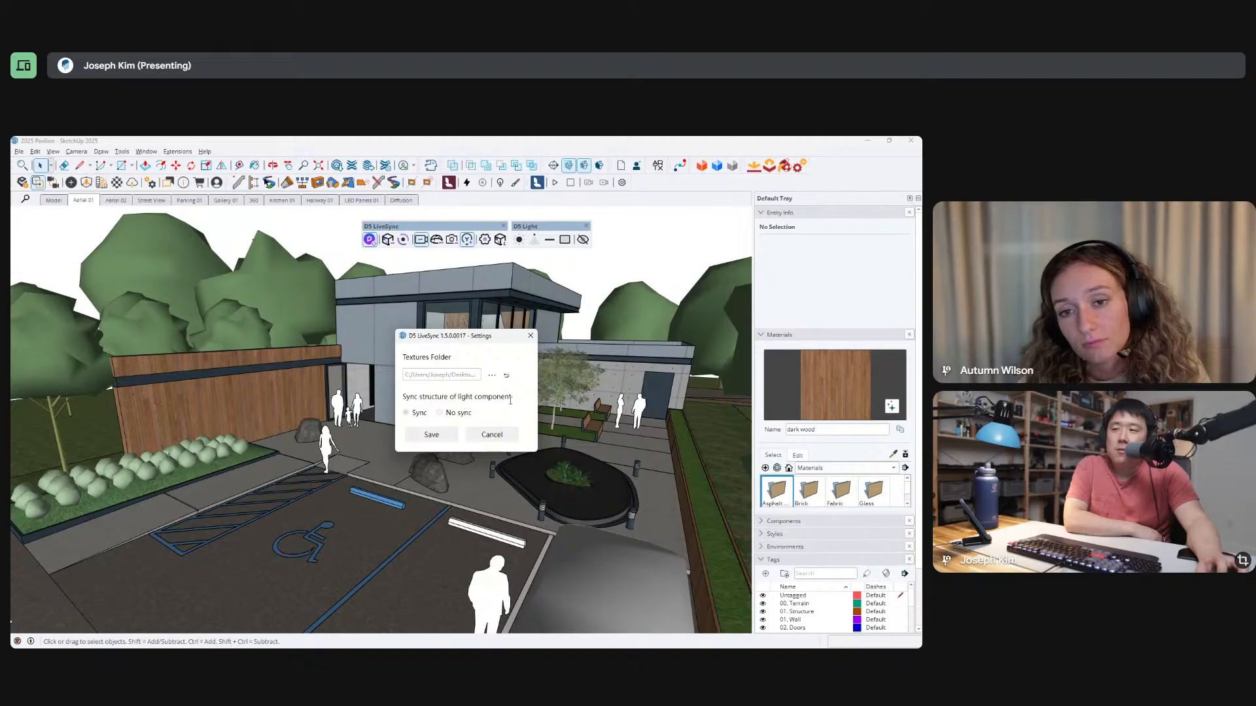
left_click(488, 440)
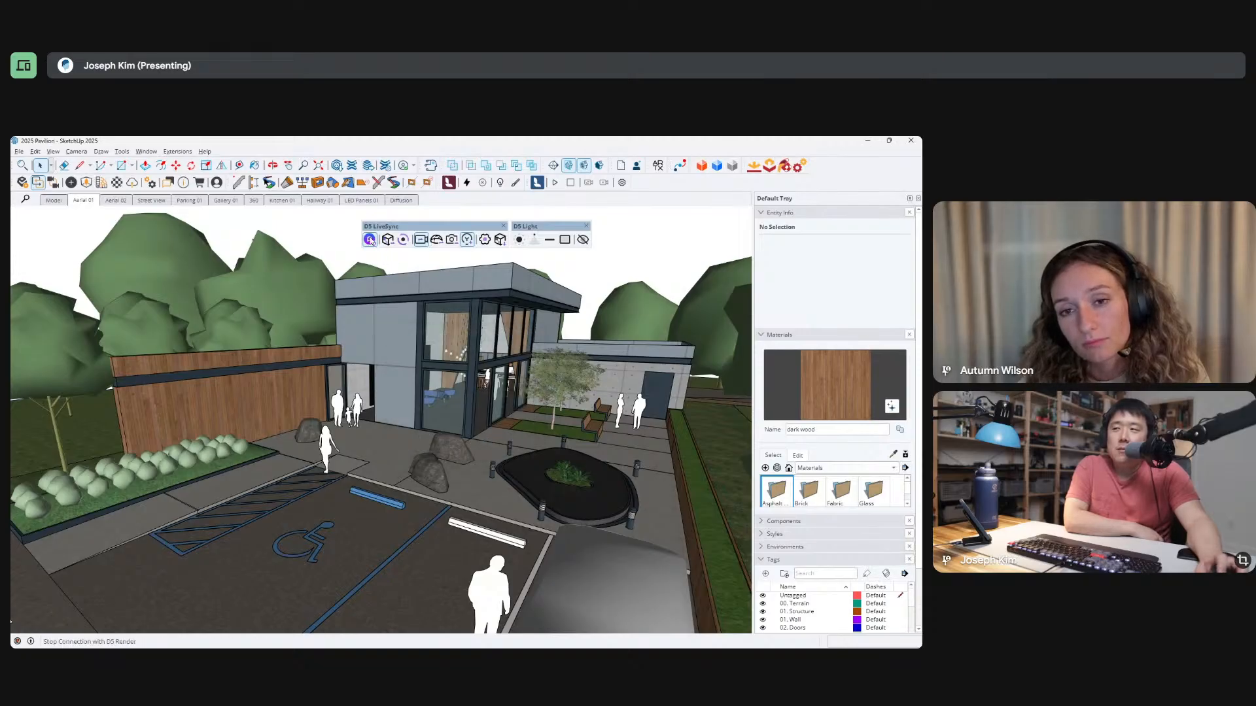
Restart the D5 LiveSync connection, sync the pavilion model to a new project, and switch to D5 Render.
left_click(372, 241)
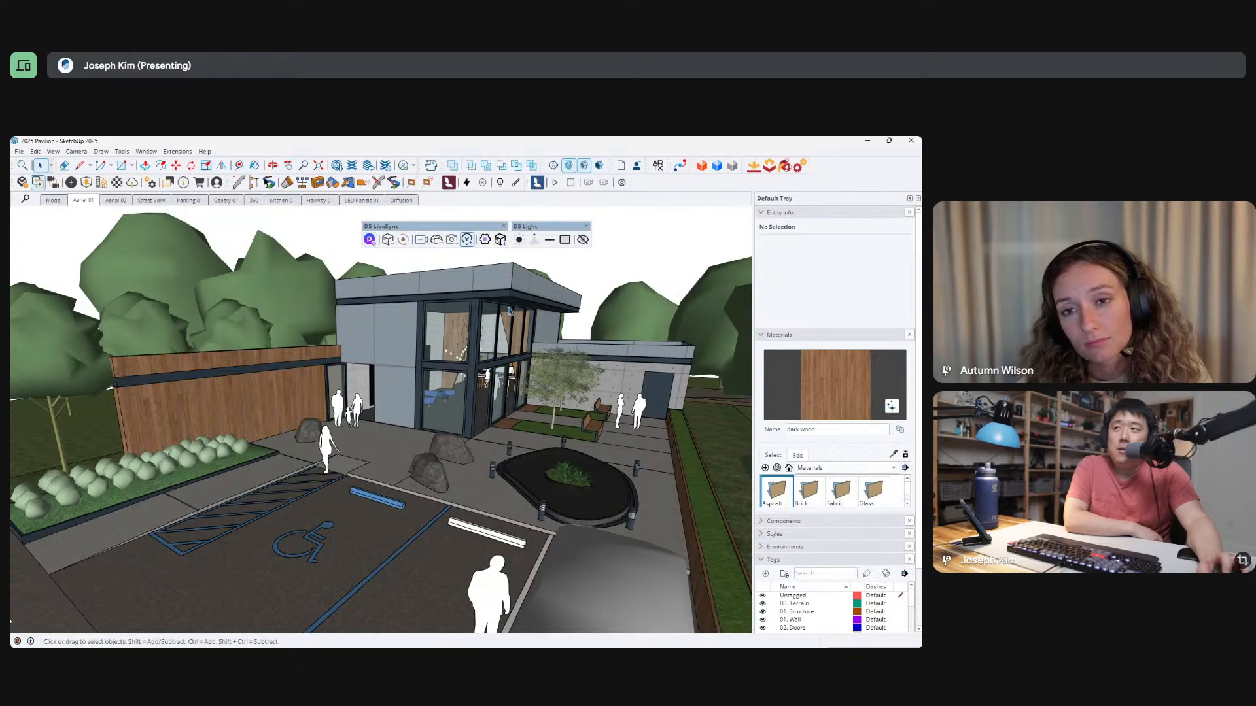
left_click(370, 240)
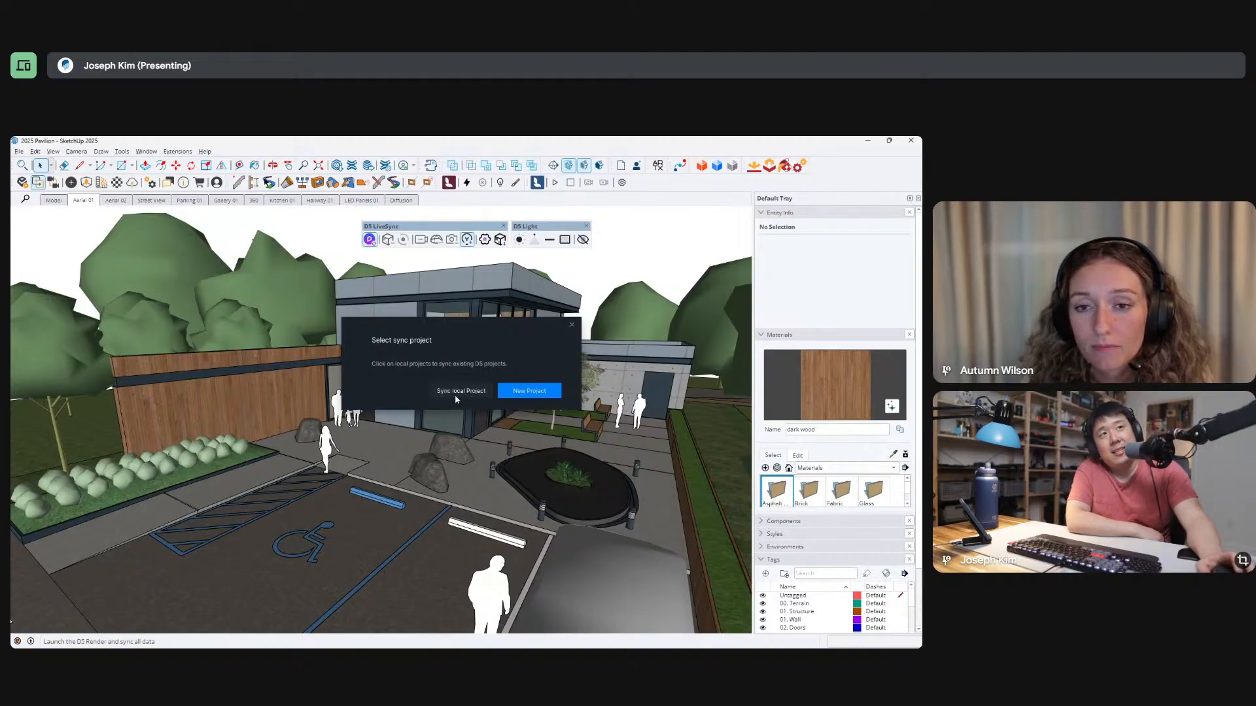
left_click(536, 395)
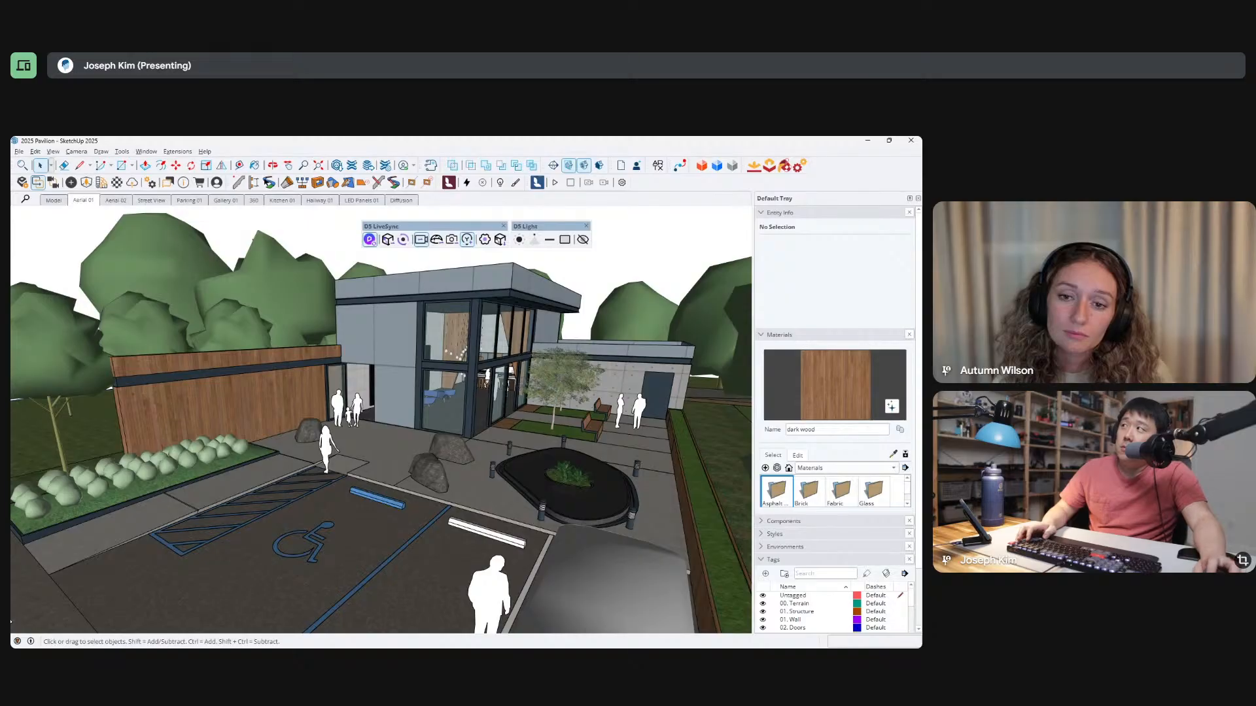
key("alt+Tab")
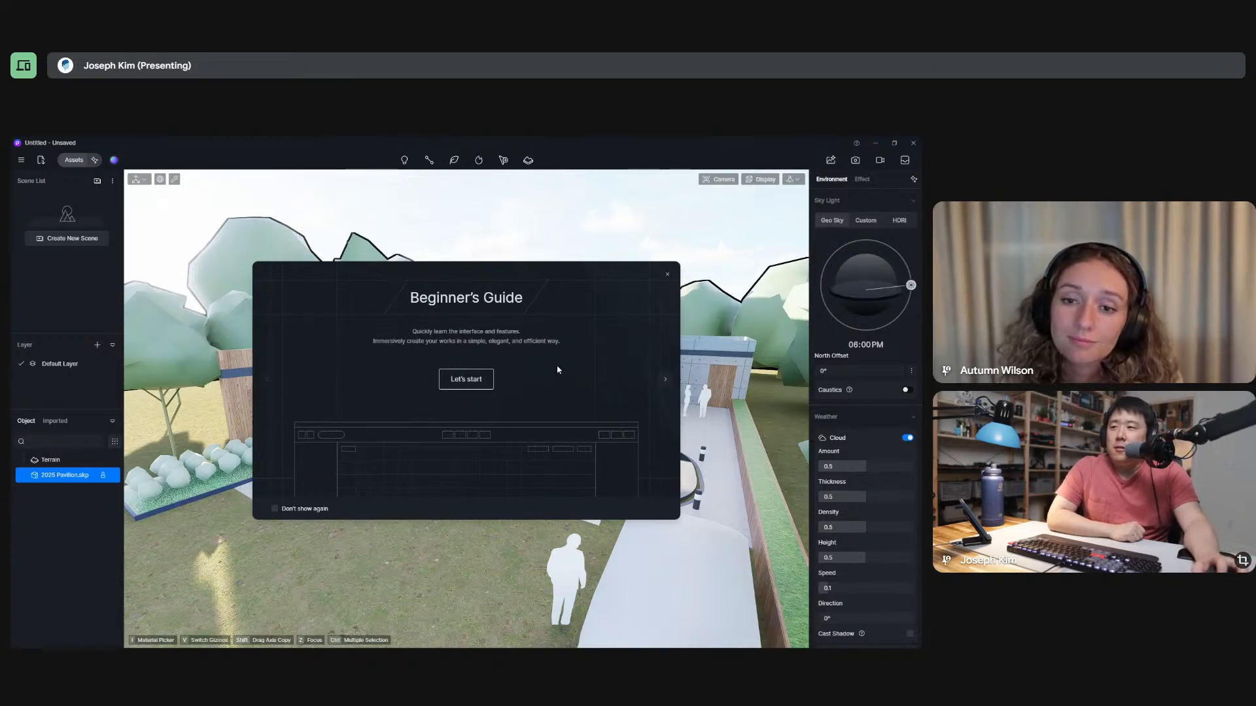
Read through the Beginner's Guide pages on the interface, navigation modes and assets window, and close the guide.
left_click(483, 379)
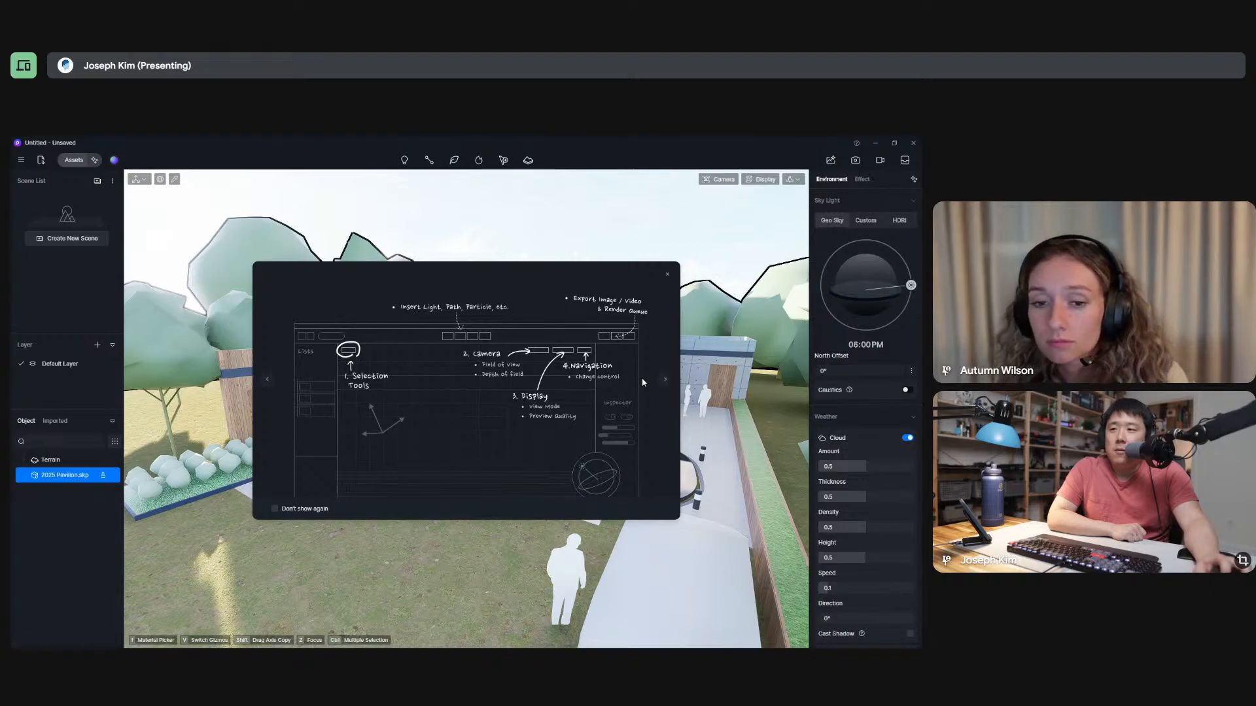
left_click(665, 379)
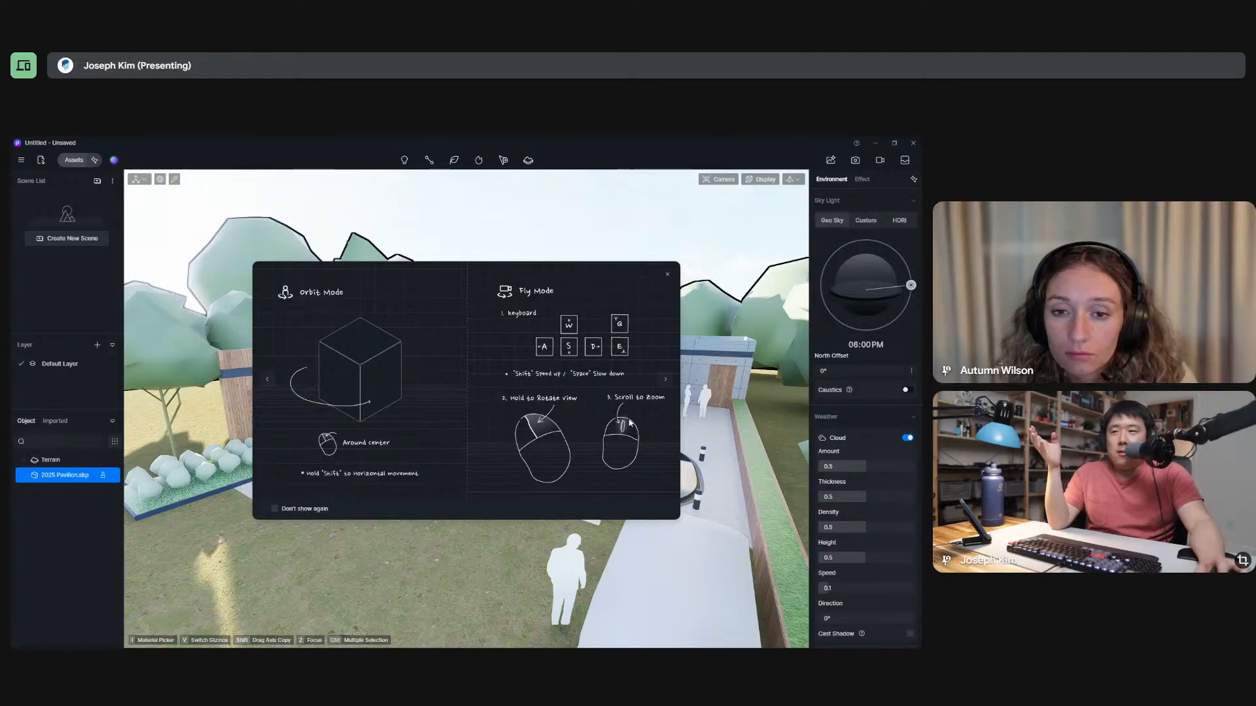
left_click(665, 382)
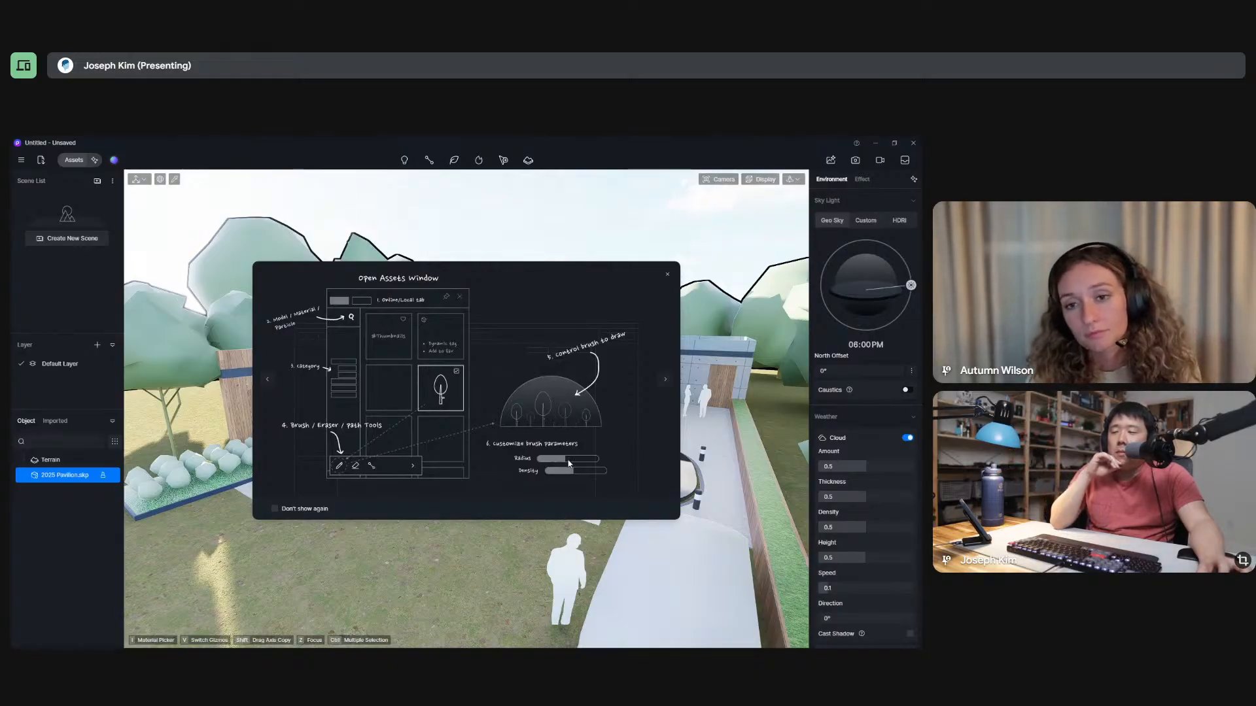
left_click(666, 380)
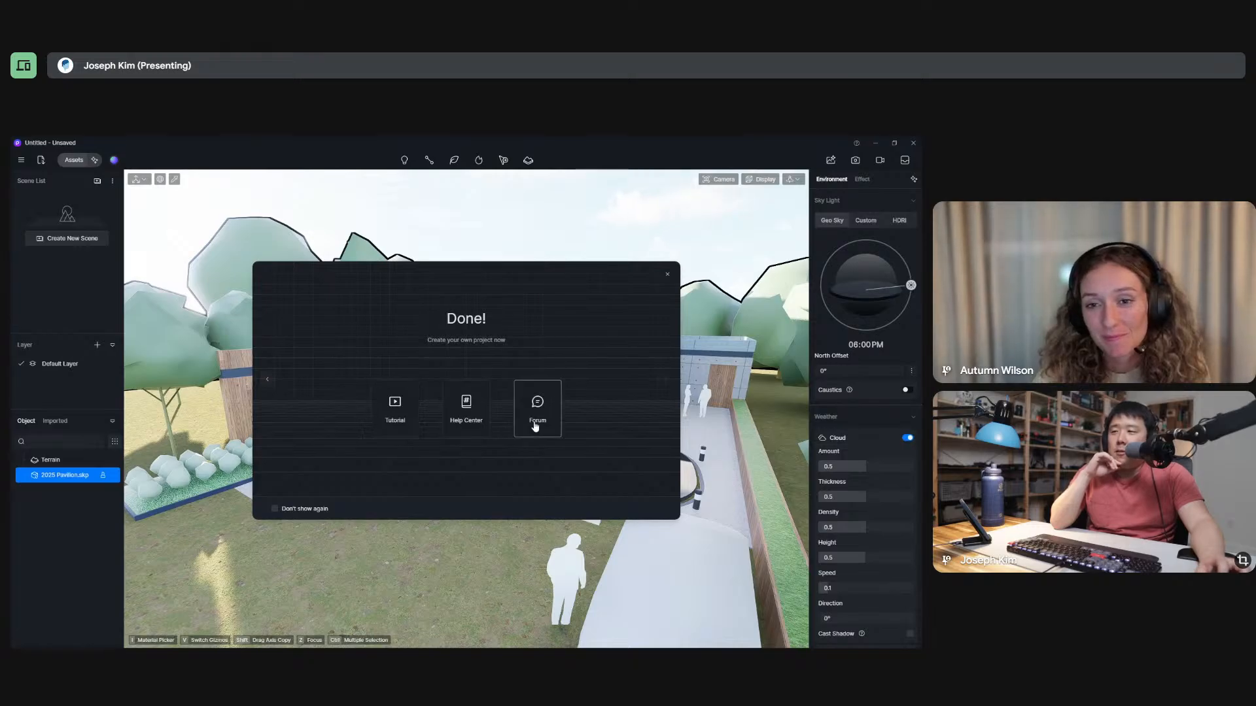
left_click(668, 276)
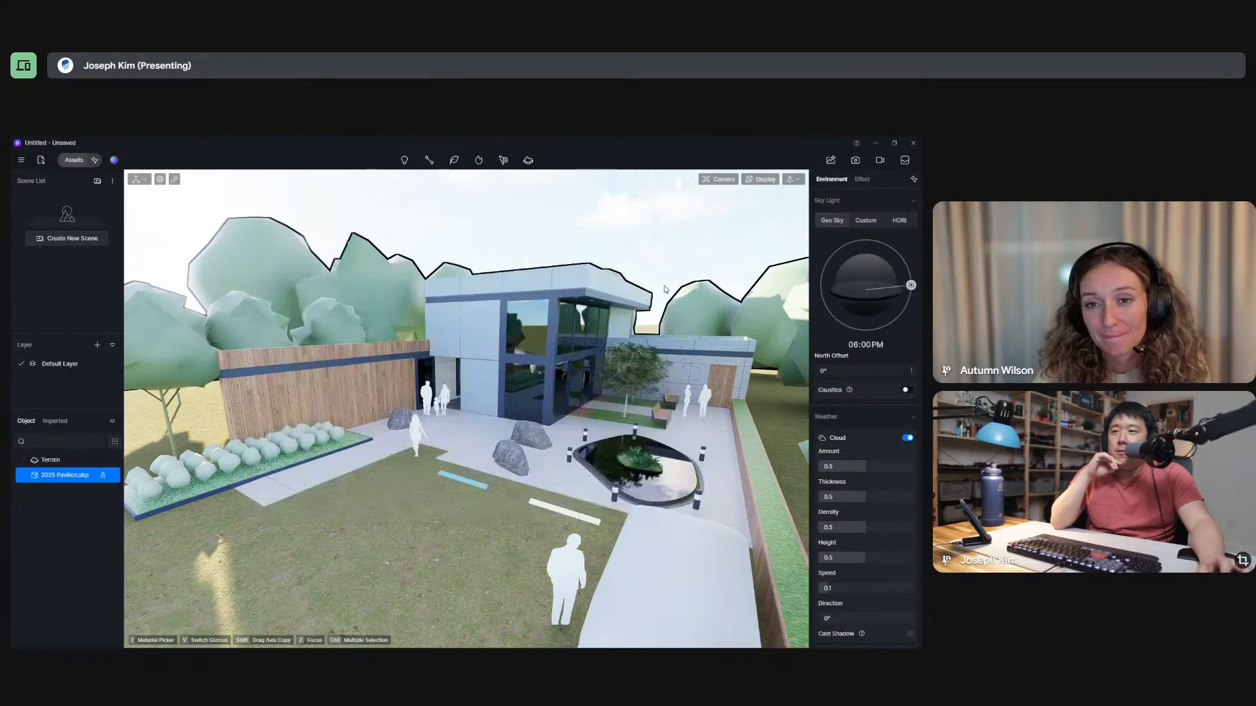
Examine the synced pavilion site from overall and close-up viewpoints to check how the model came across.
scroll(487, 377, "down", 10)
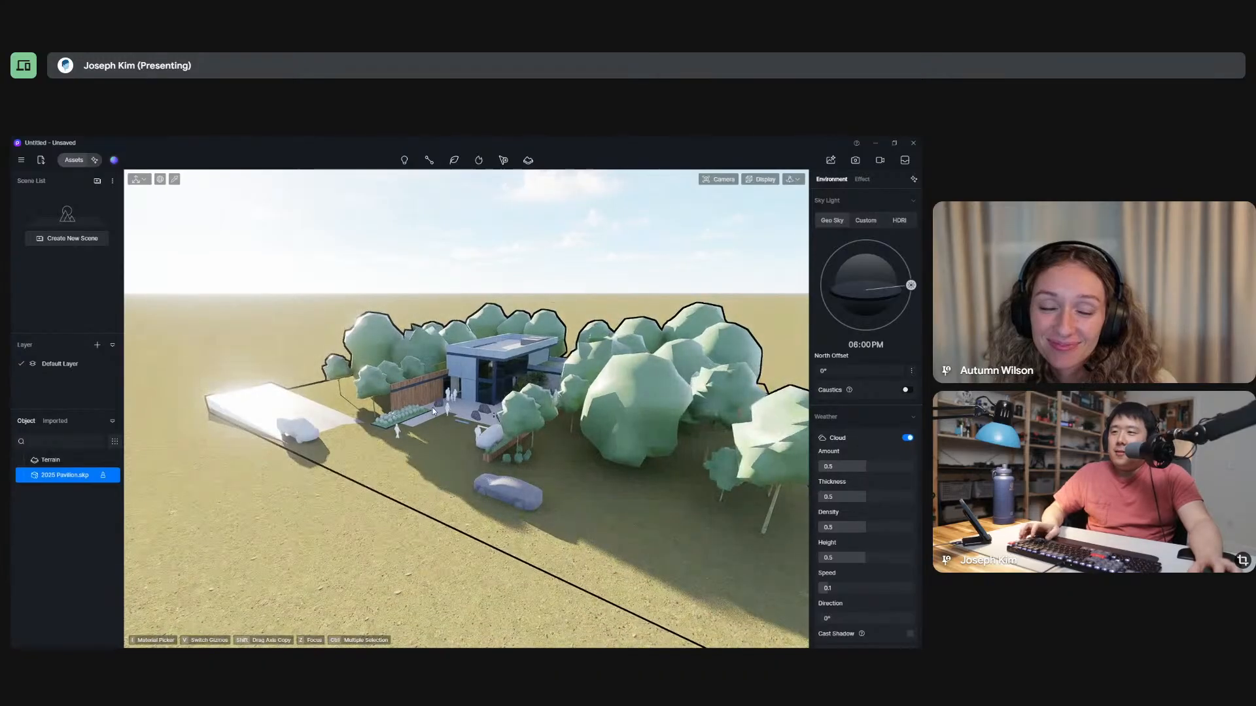
key("alt+Tab")
key("alt+Tab")
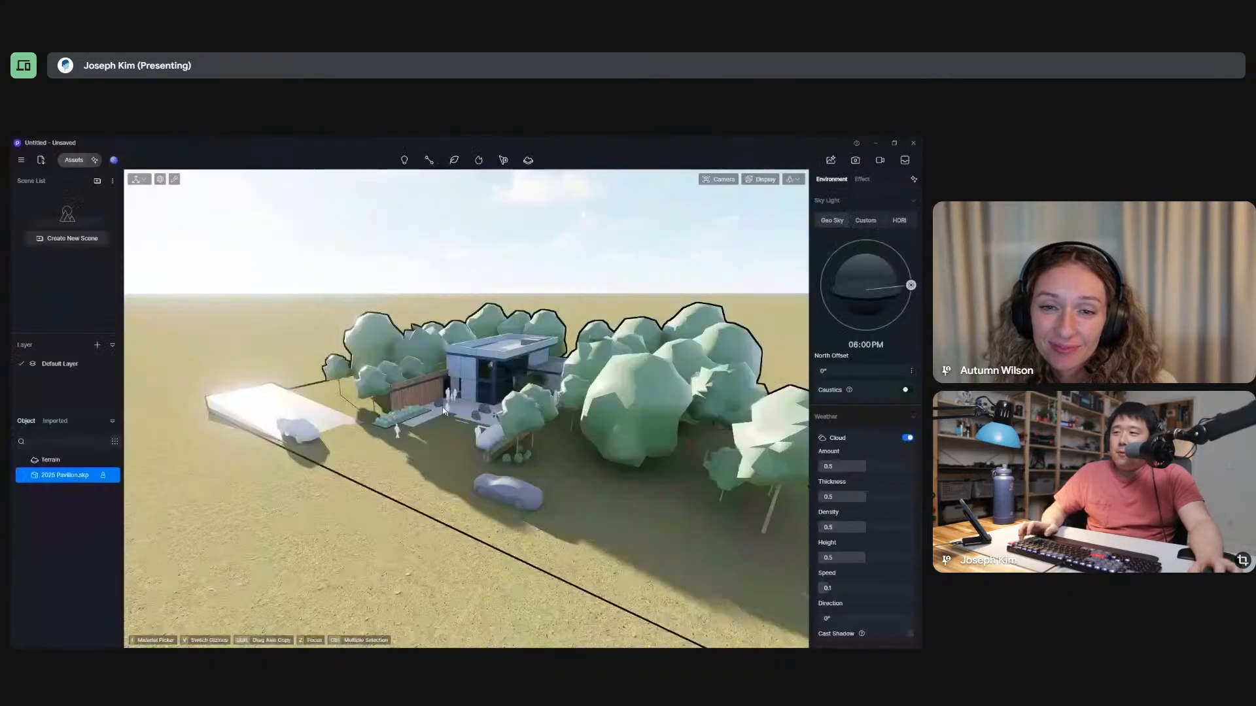
scroll(456, 507, "up", 3)
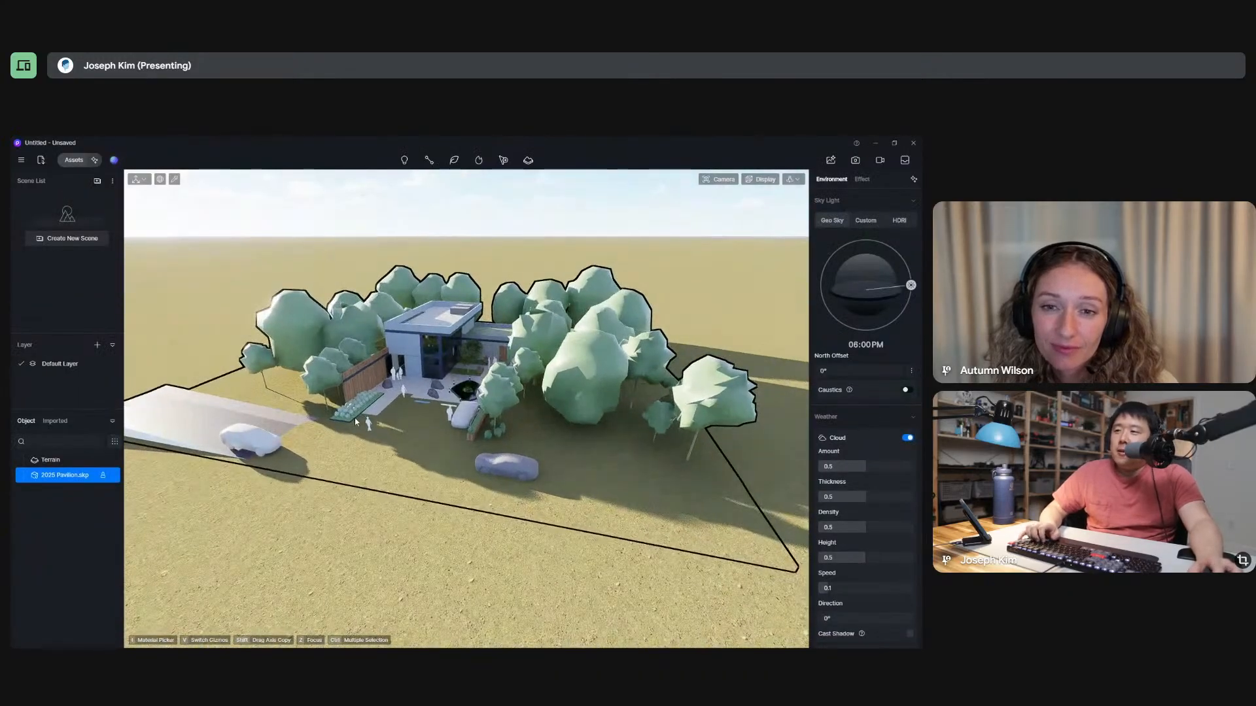
scroll(422, 376, "down", 4)
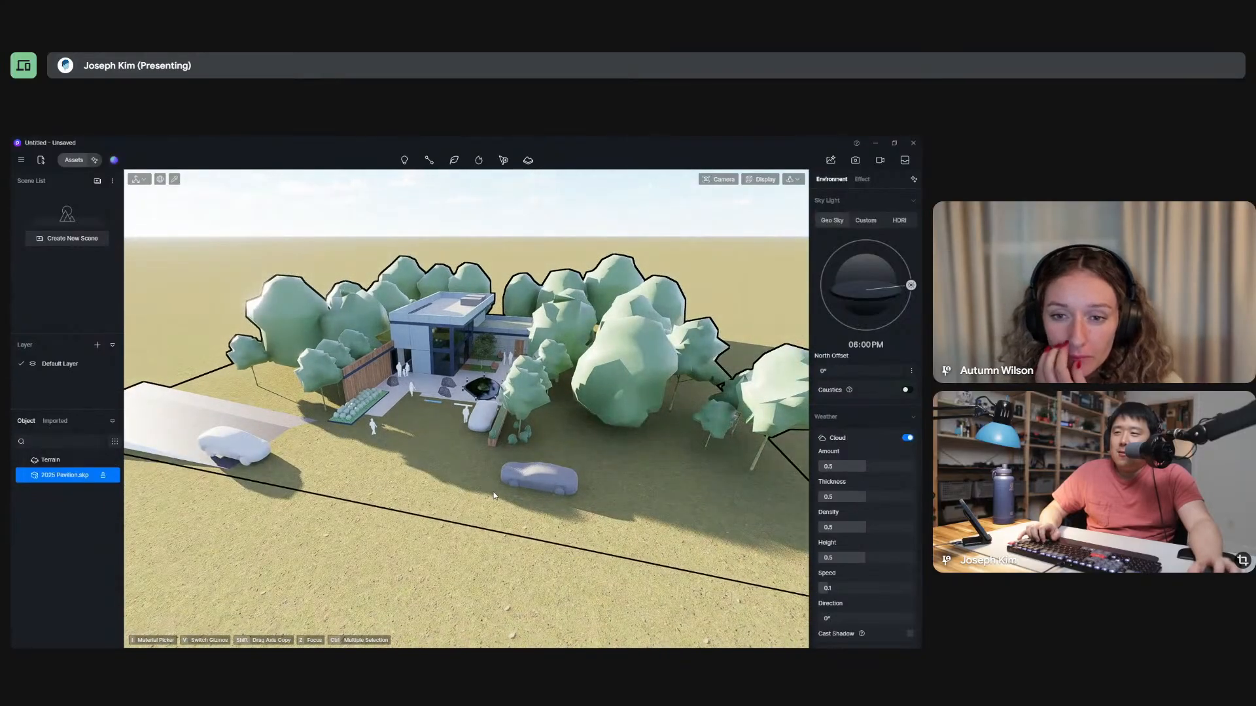
middle_click_drag(494, 496, 431, 495)
scroll(414, 451, "up", 4)
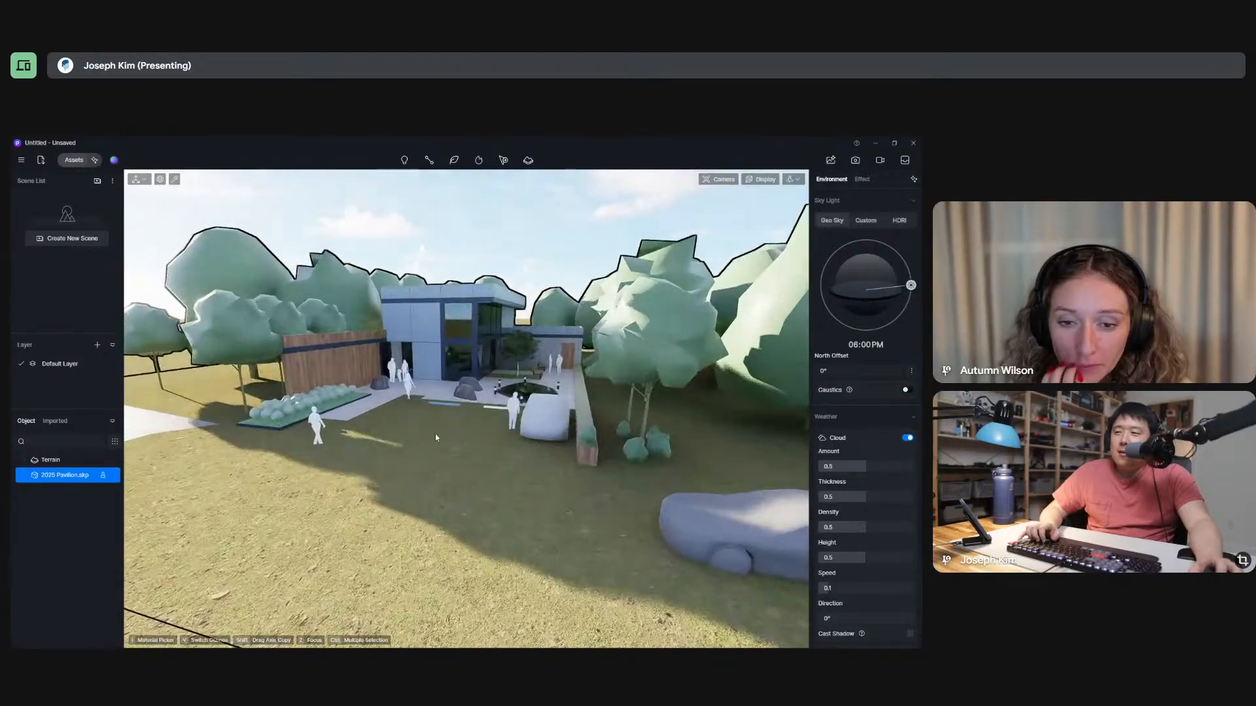
scroll(436, 437, "up", 5)
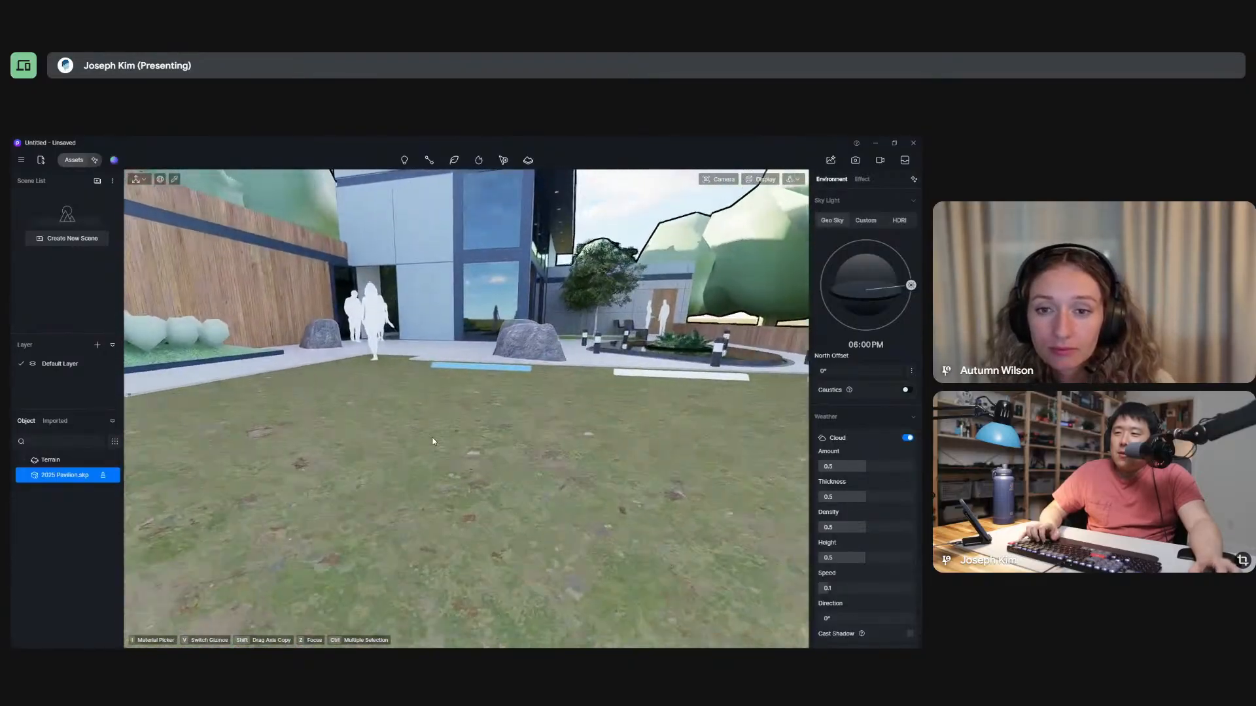
scroll(404, 353, "up", 2)
scroll(466, 450, "down", 6)
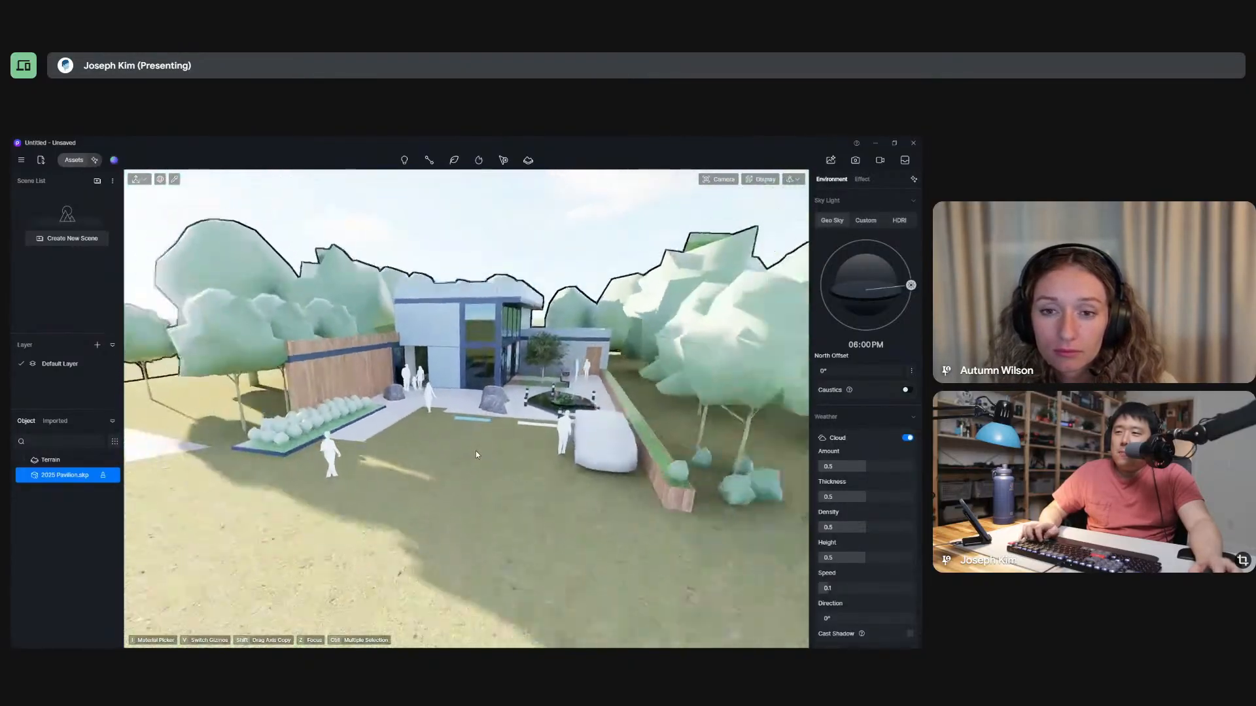
Switch to SketchUp to view the parking area from higher up, and return to D5 Render to compare the site.
key("alt+Tab")
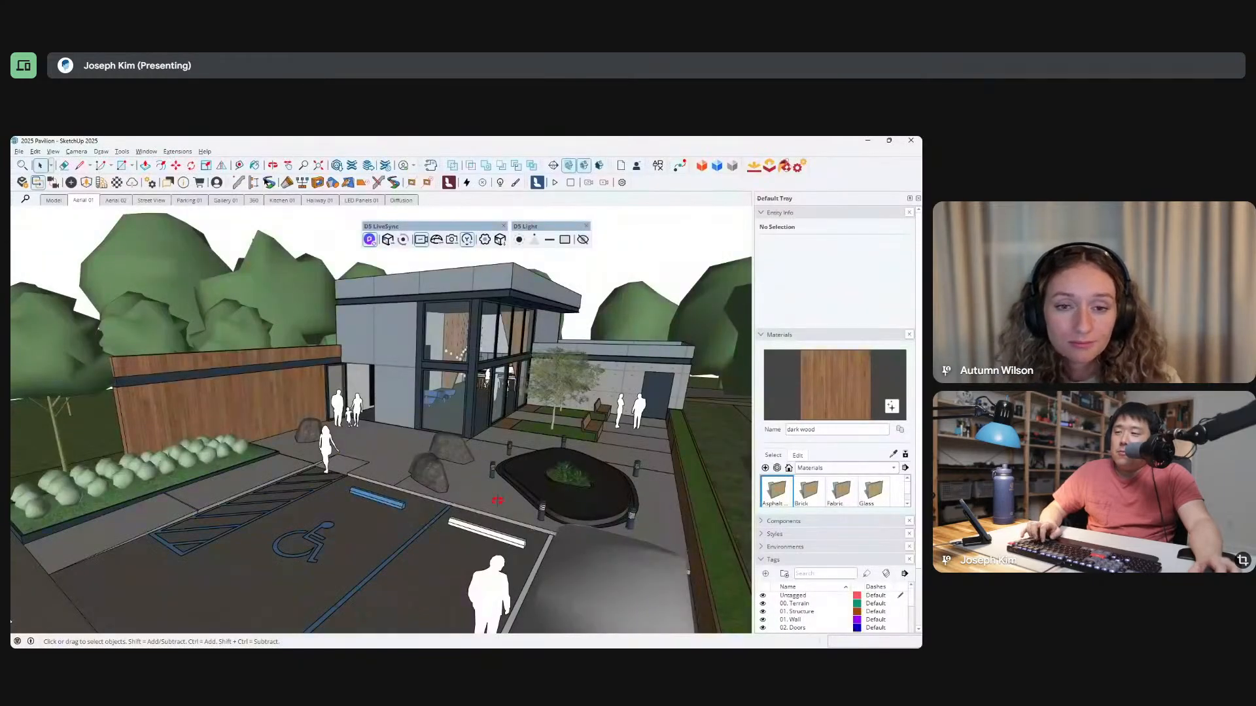
mouse_move(497, 500)
middle_mouse_down()
mouse_move(551, 520)
mouse_move(549, 408)
middle_mouse_up()
scroll(550, 410, "down", 3)
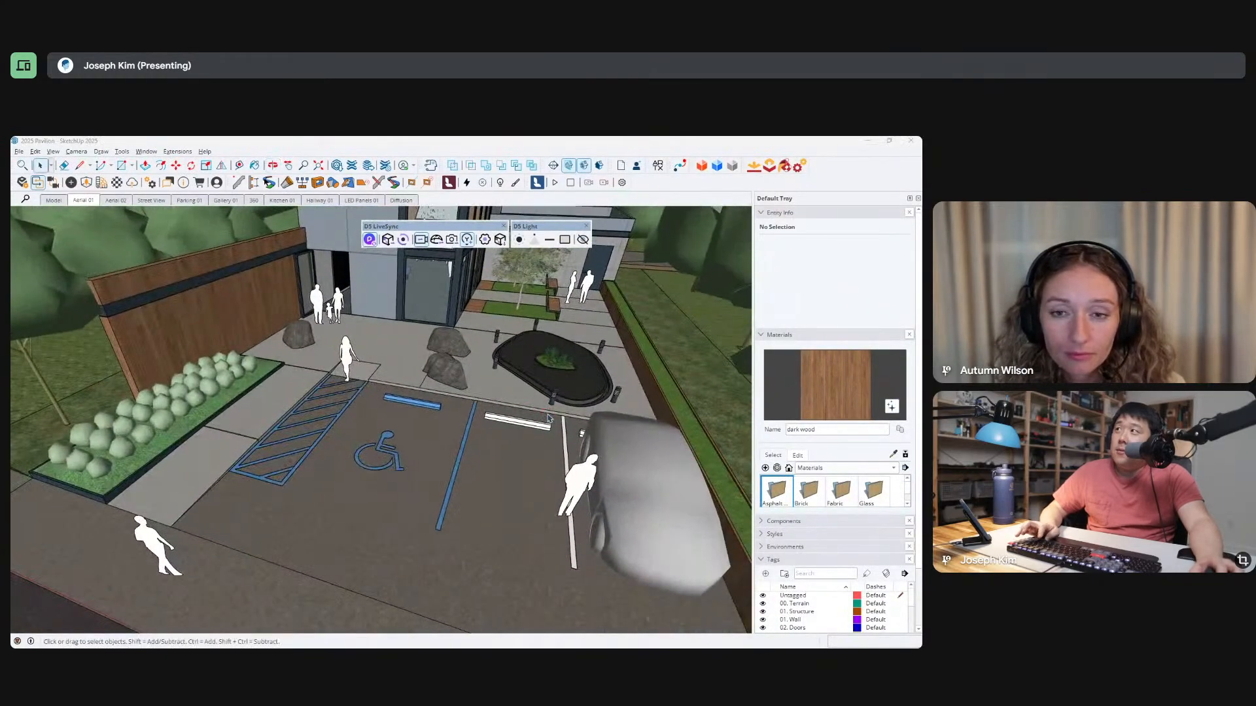
key("alt+Tab")
scroll(460, 407, "down", 7)
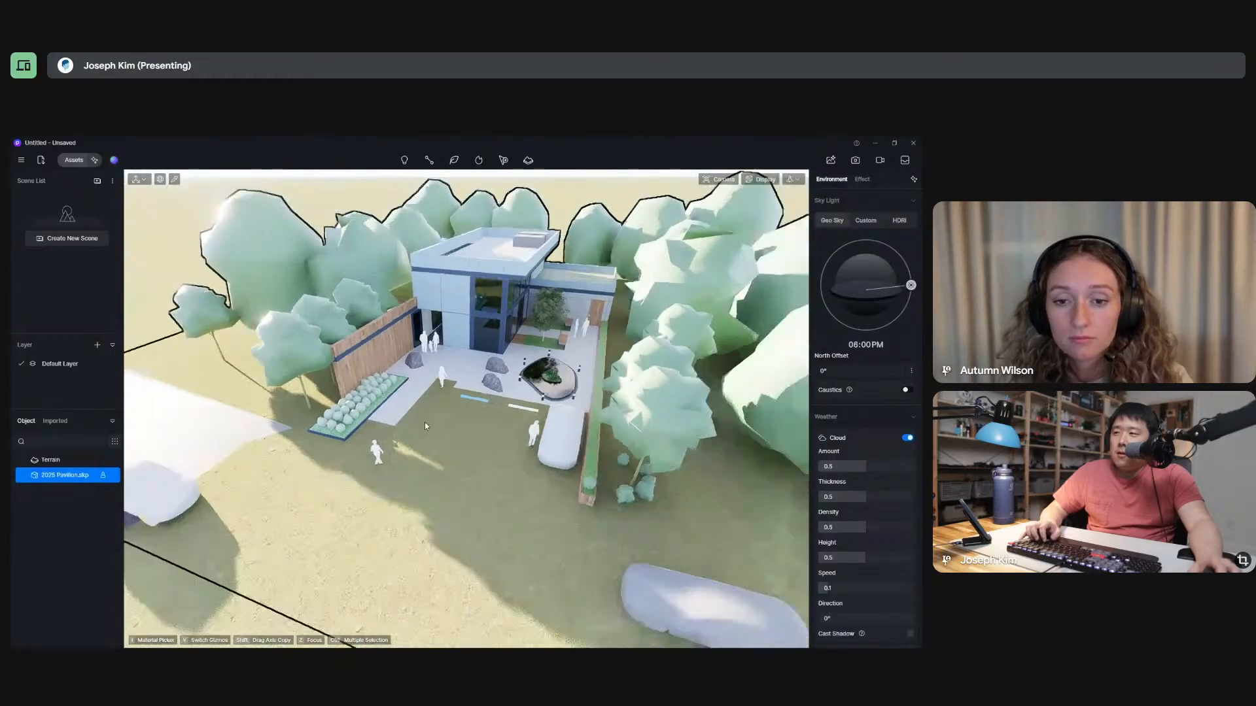
Inspect the material settings of the trees, the parked cars and the asphalt paving in turn.
left_click(387, 283)
left_click(379, 294)
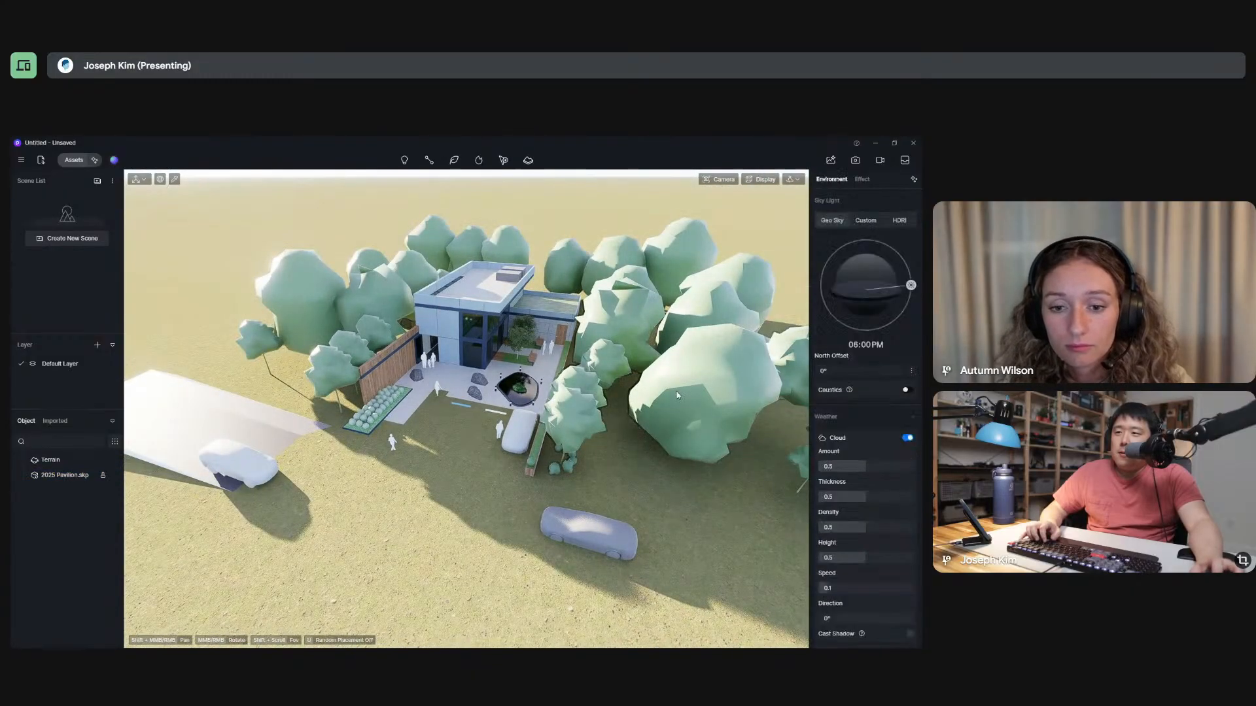
left_click(553, 381)
left_click(584, 403)
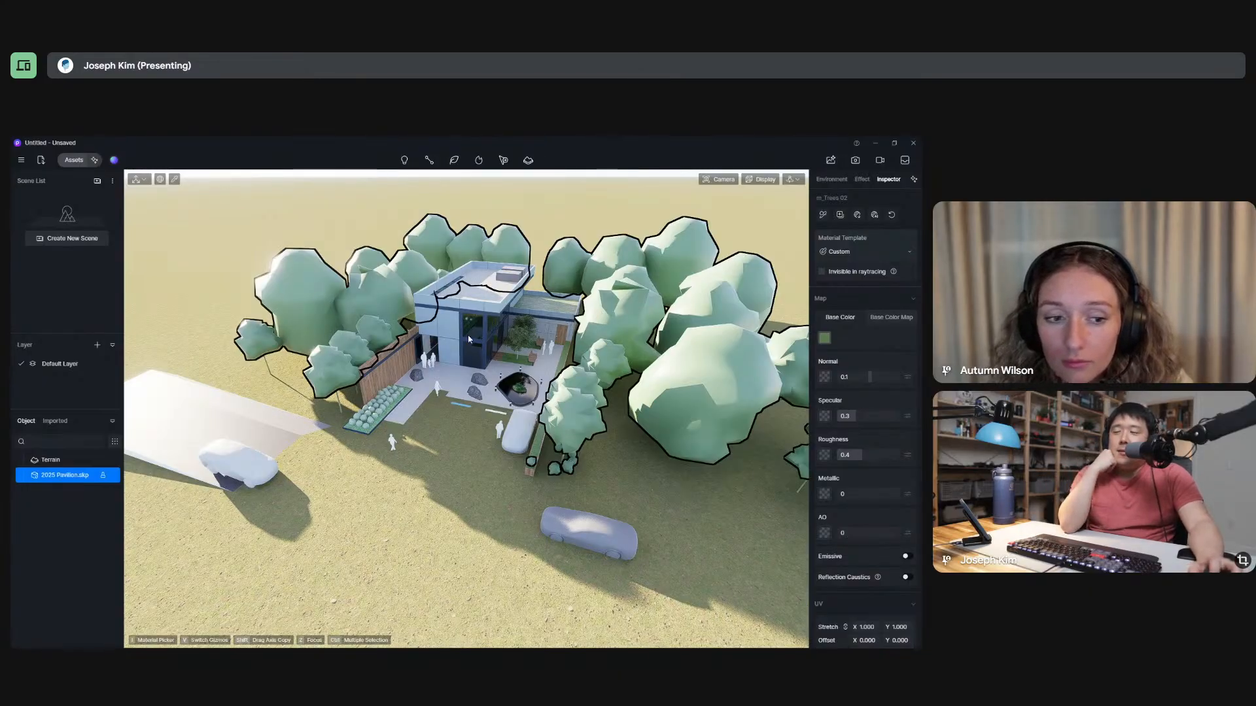
left_click(588, 548)
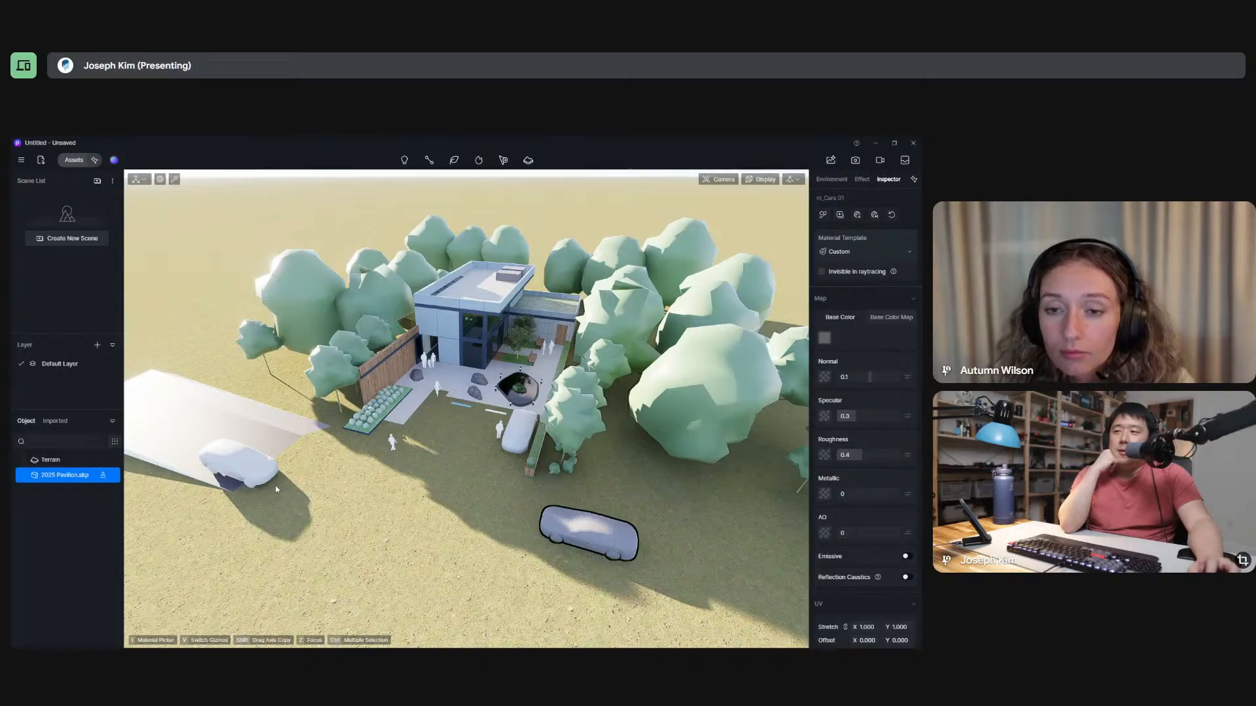
left_click(237, 461)
left_click(221, 409)
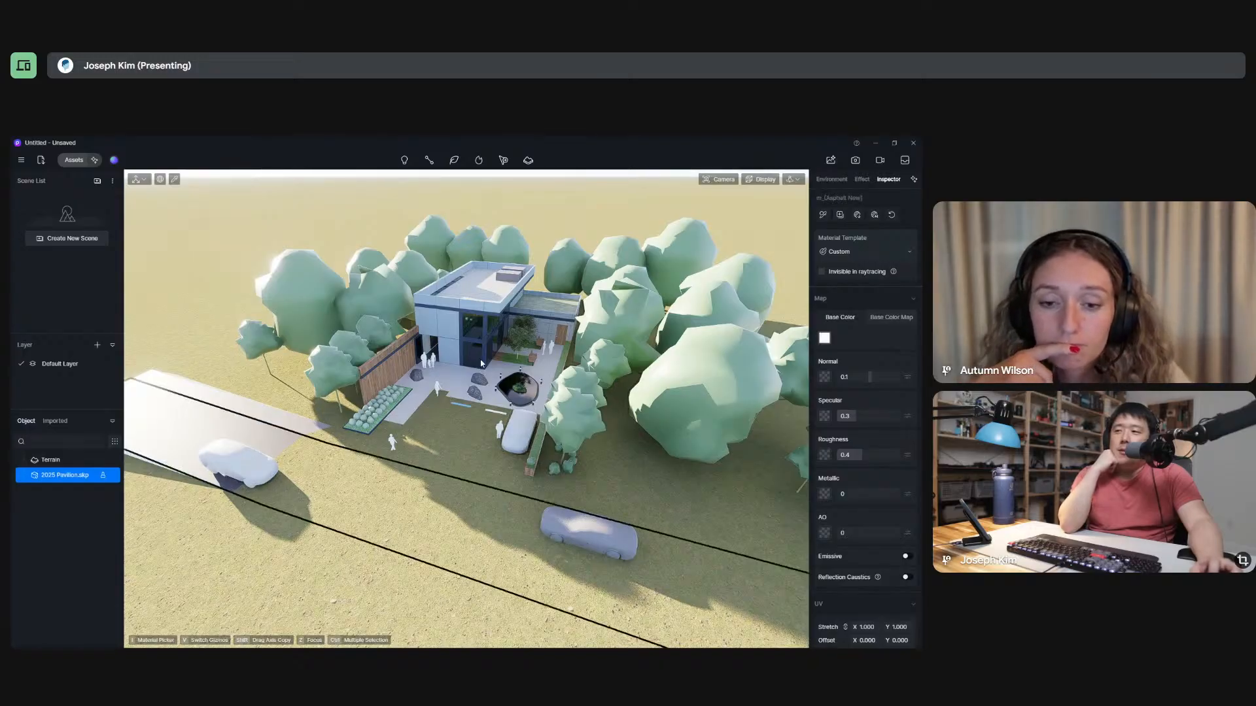
Inspect the material settings of the pavilion's roof and metal wall panels and of the wooden fence.
left_click(466, 318)
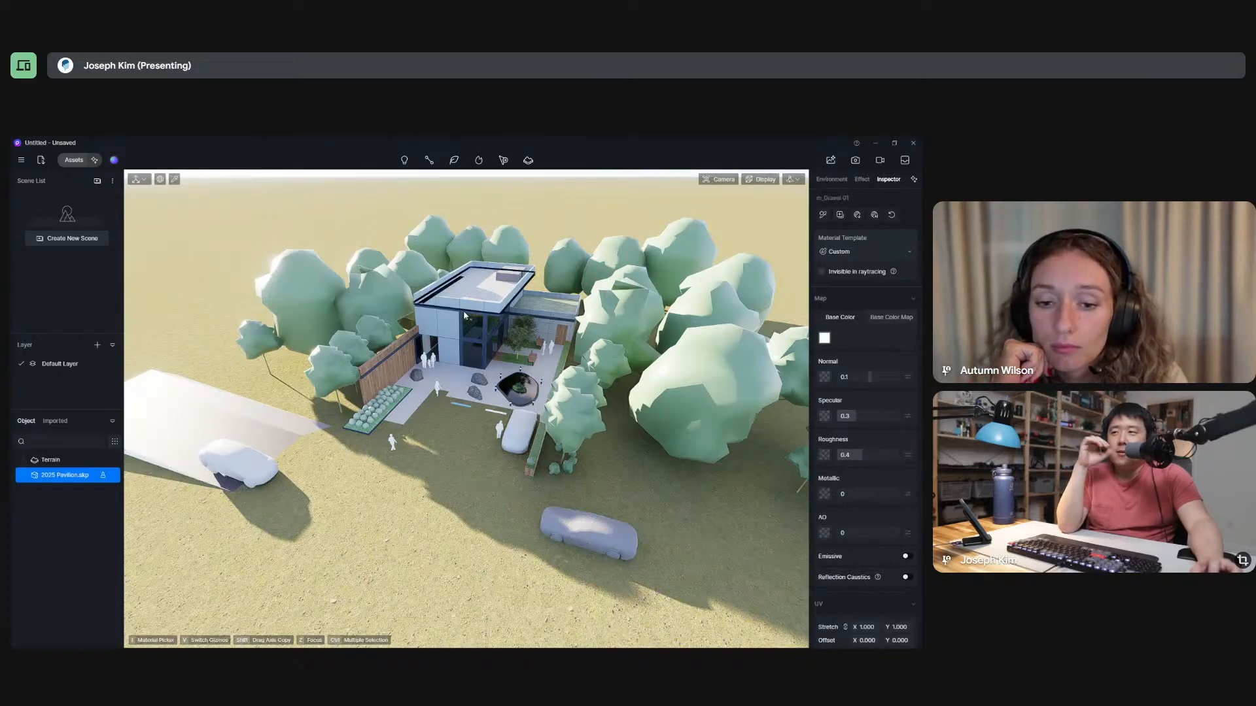
left_click(450, 314)
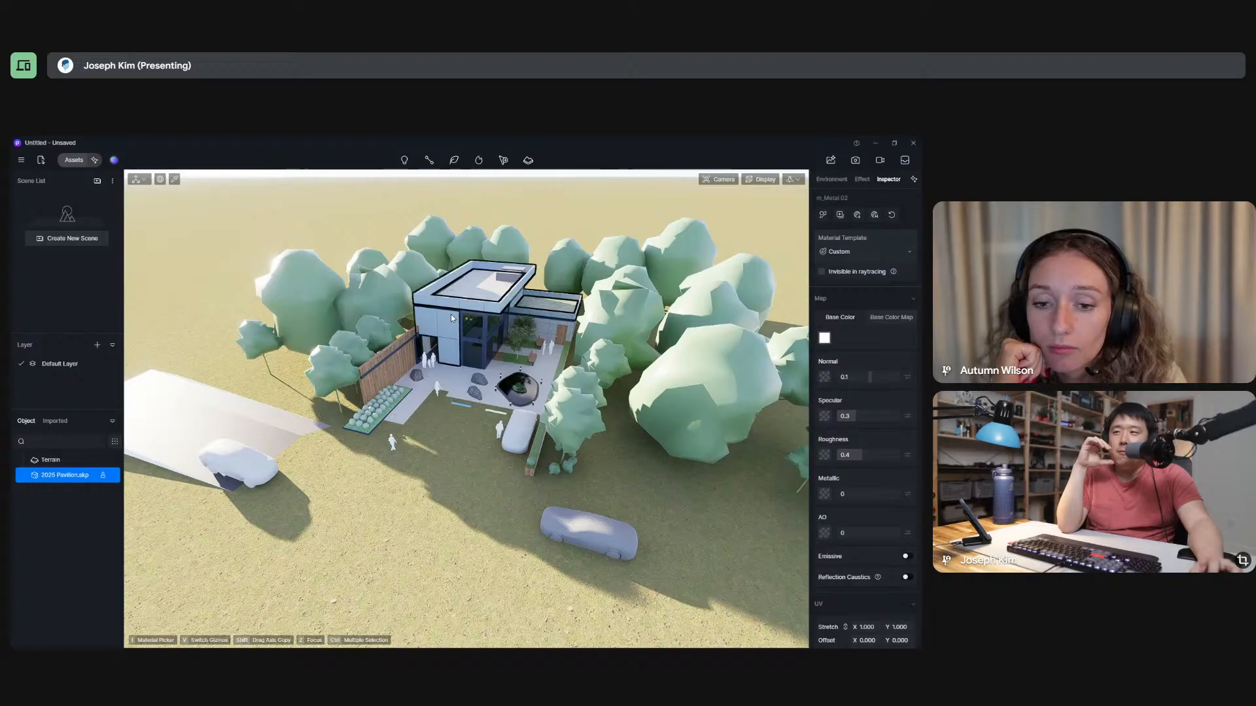
left_click(386, 371)
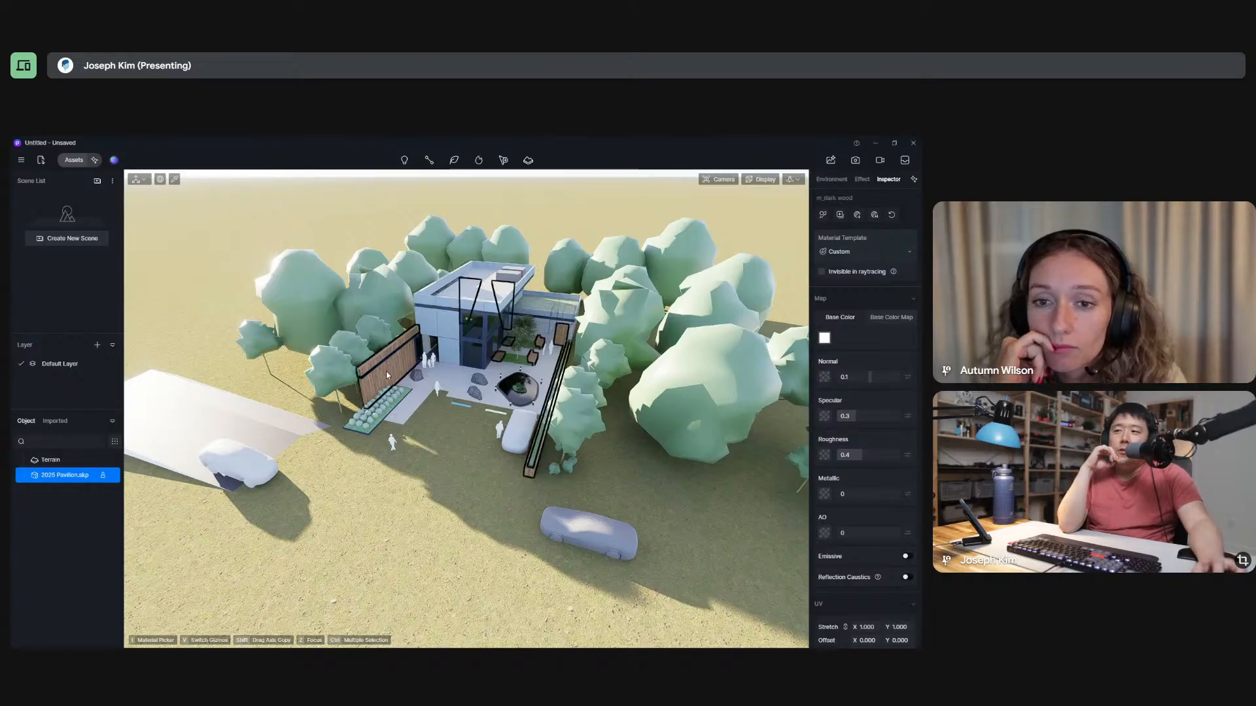
left_click(445, 331)
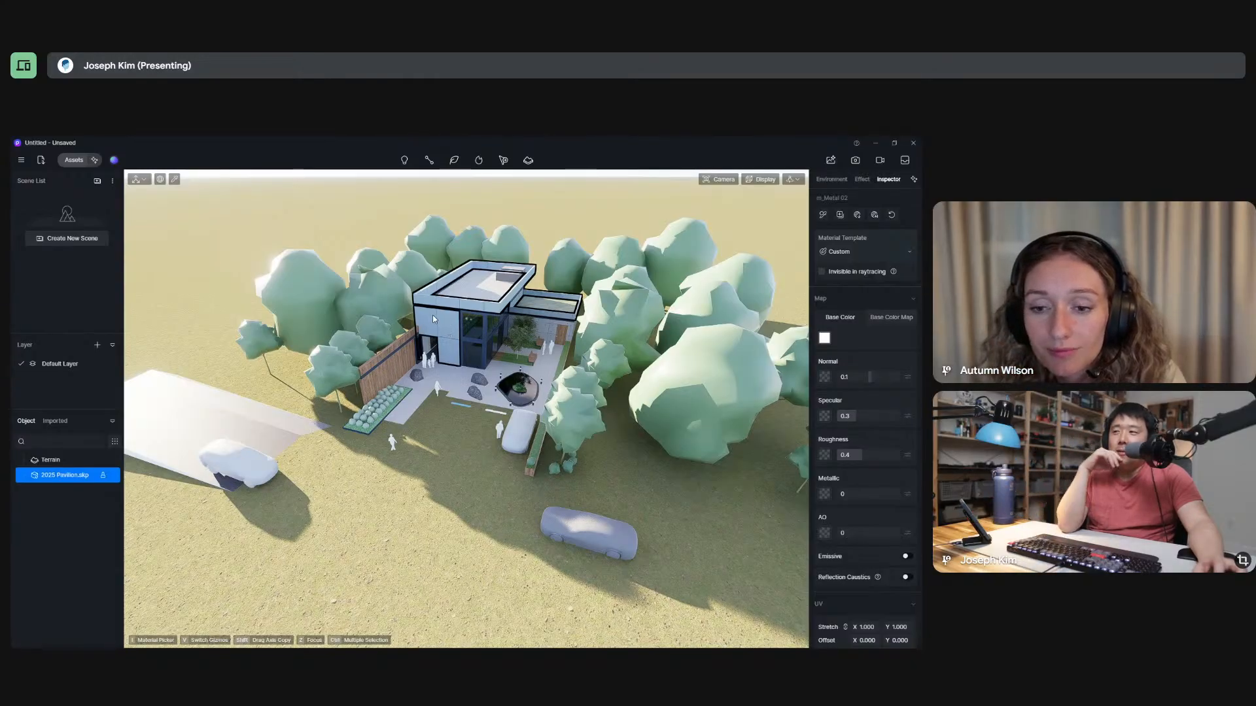
Select the 2025 Pavilion.skp model in the object list, hide it, and show it again.
left_click(63, 466)
left_click(66, 475)
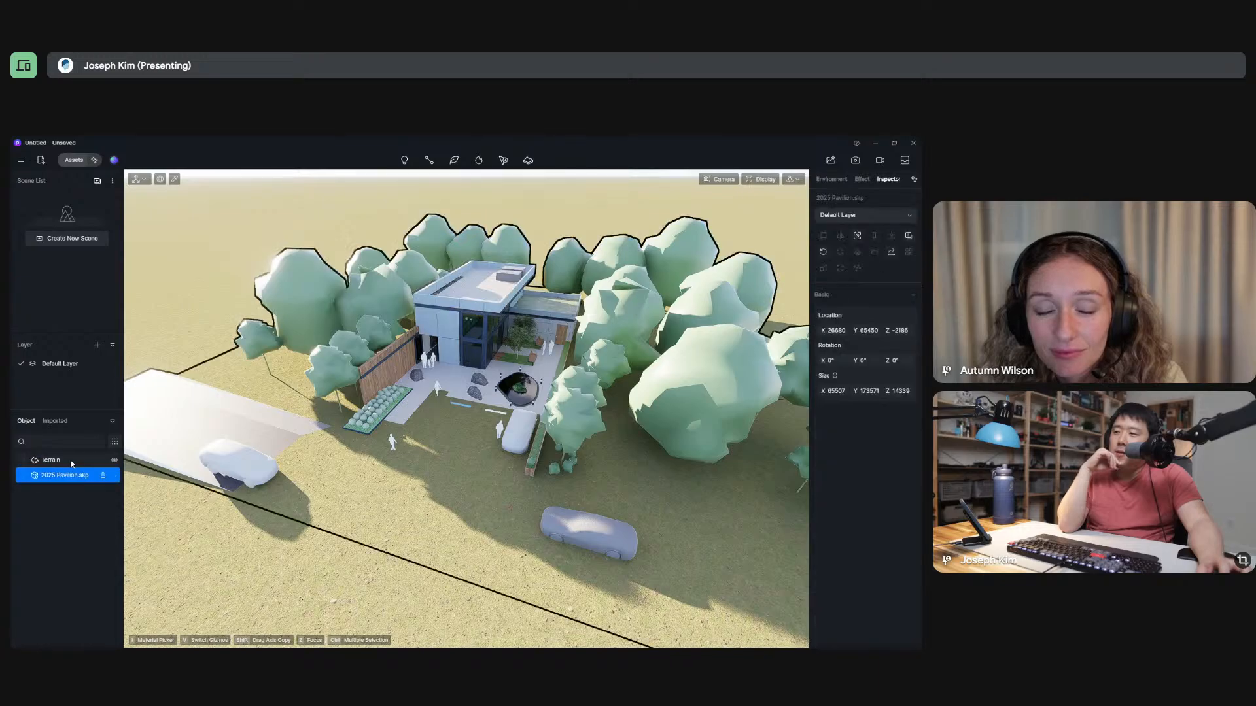
left_click(59, 459)
left_click(92, 475)
left_click(114, 477)
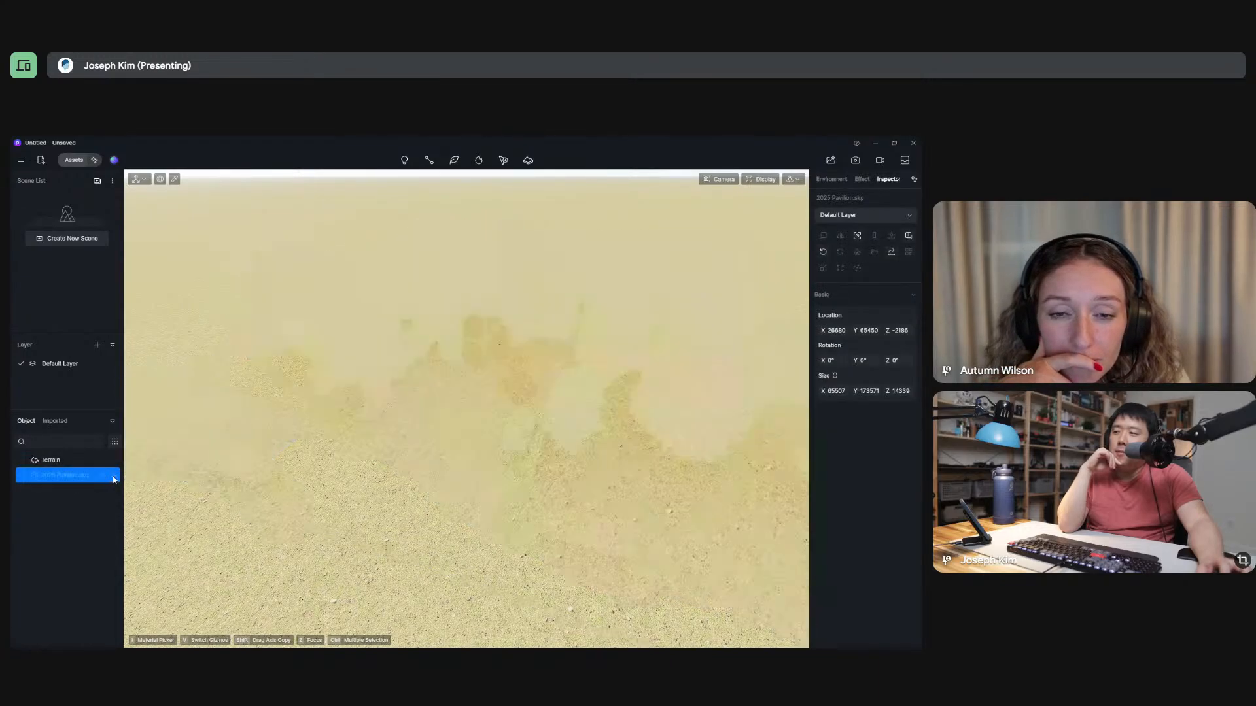
left_click(114, 477)
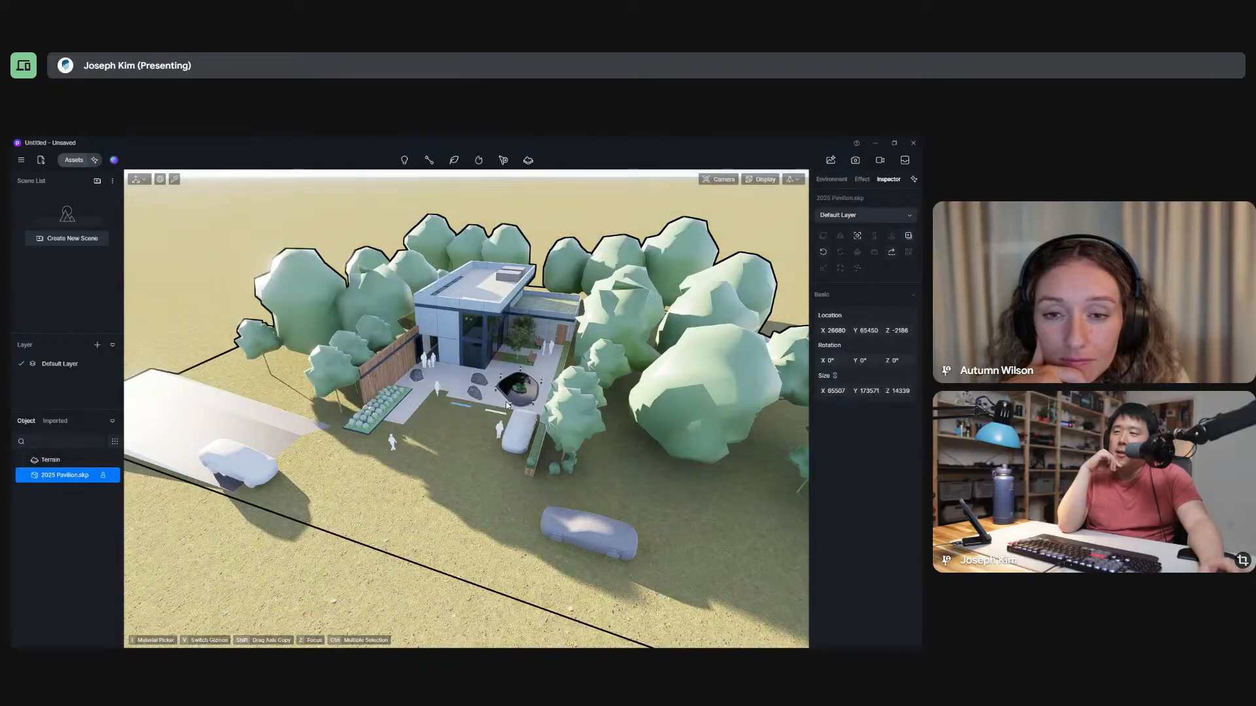
scroll(507, 405, "down", 5)
scroll(452, 381, "up", 2)
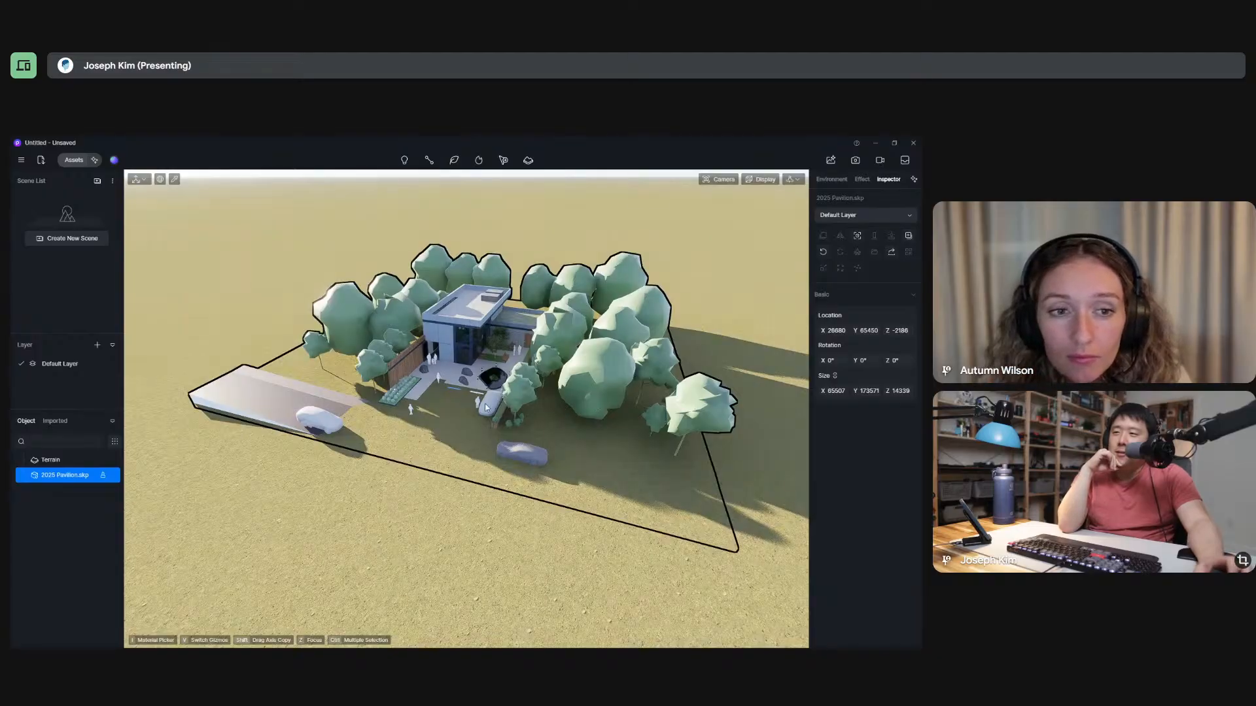
middle_click_drag(485, 407, 428, 367)
scroll(395, 388, "up", 5)
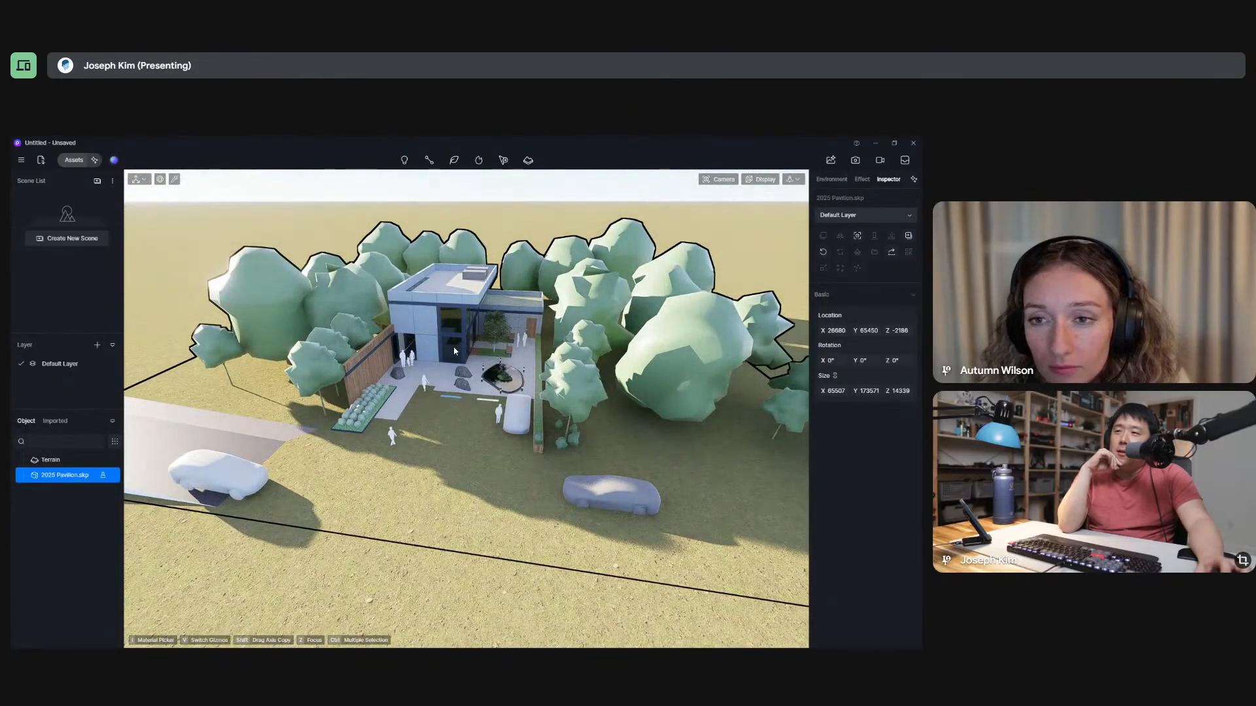
Alternate the gizmo of the selected 2025 Pavilion.skp model between Scale and Move several times.
middle_click_drag(455, 351, 234, 220)
left_click(145, 181)
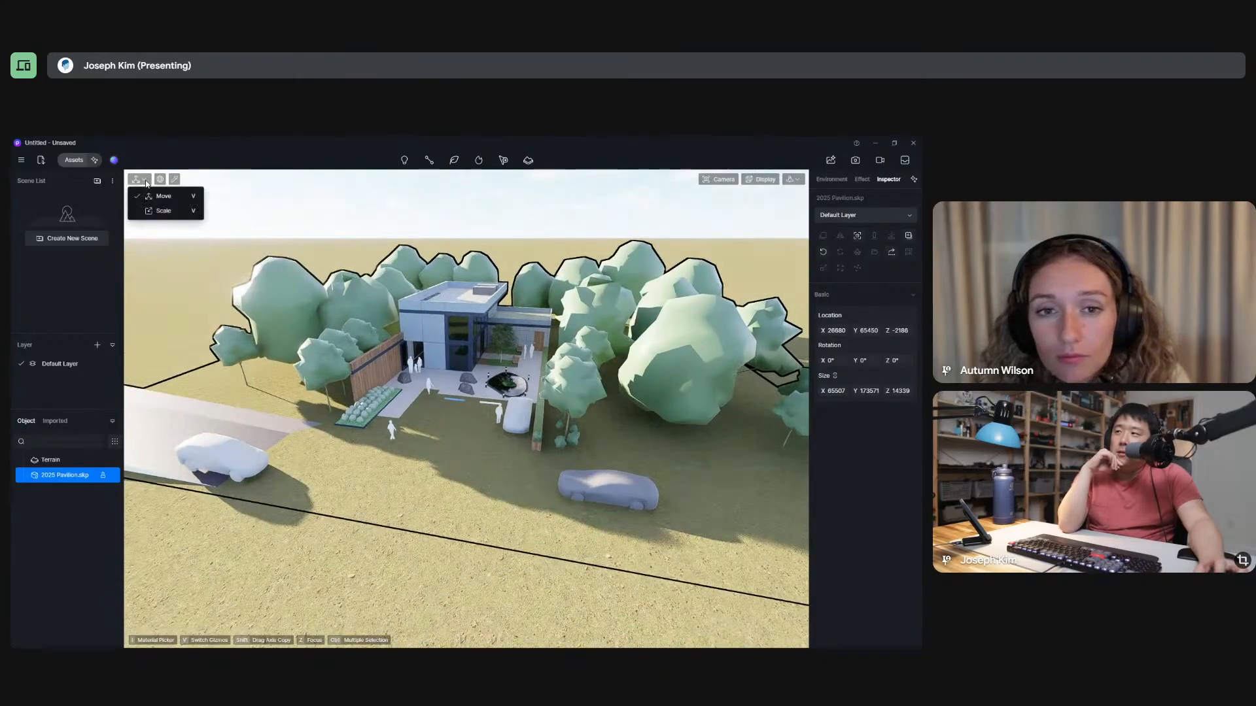
left_click(163, 211)
left_click(146, 181)
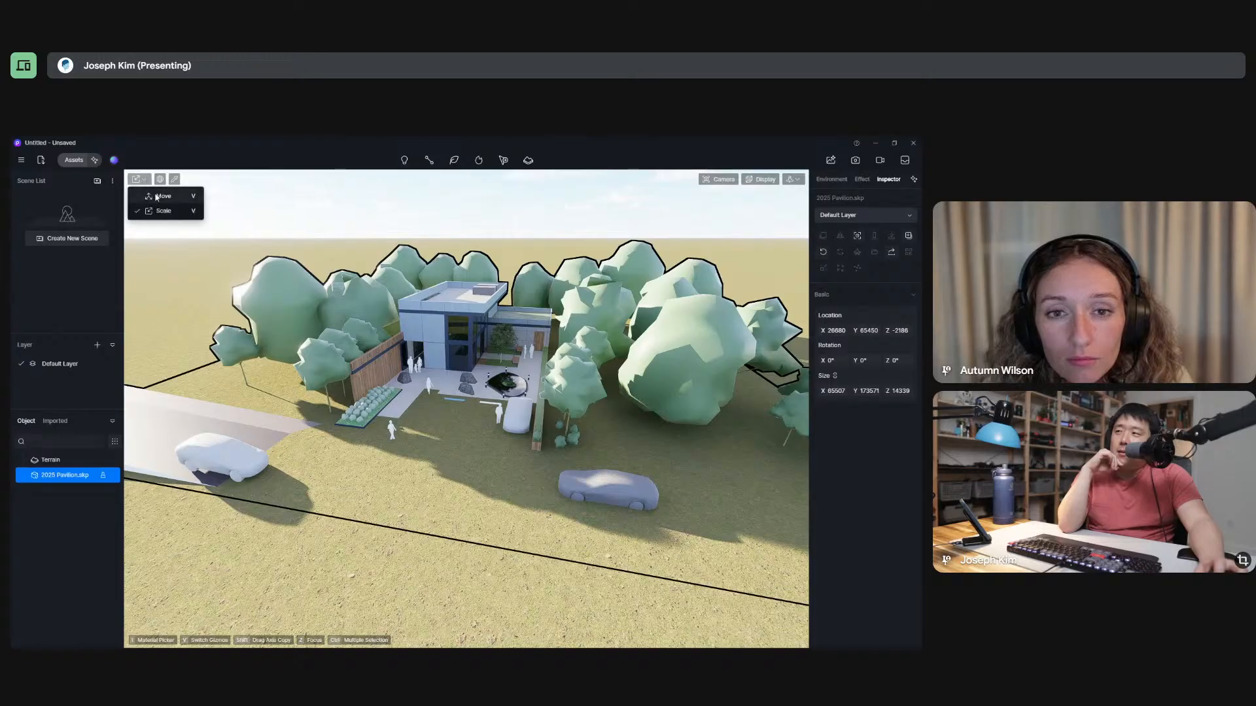
left_click(162, 196)
left_click(147, 182)
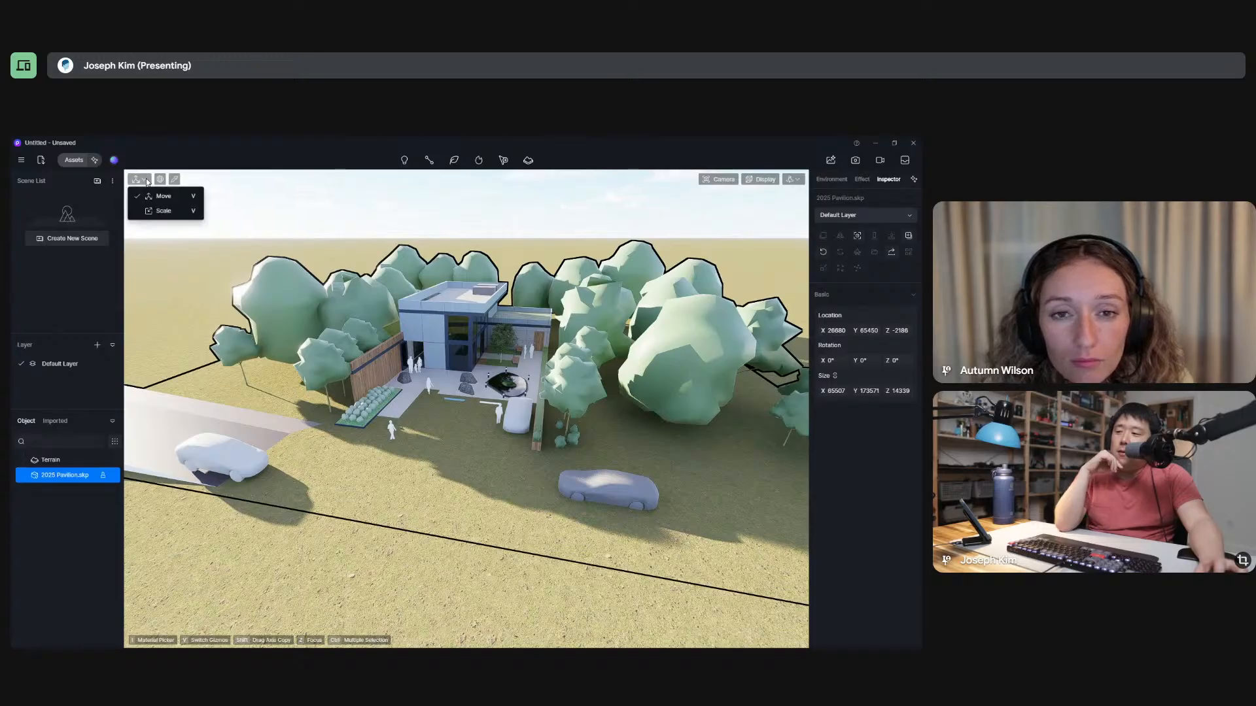
left_click(163, 210)
left_click(145, 182)
left_click(161, 197)
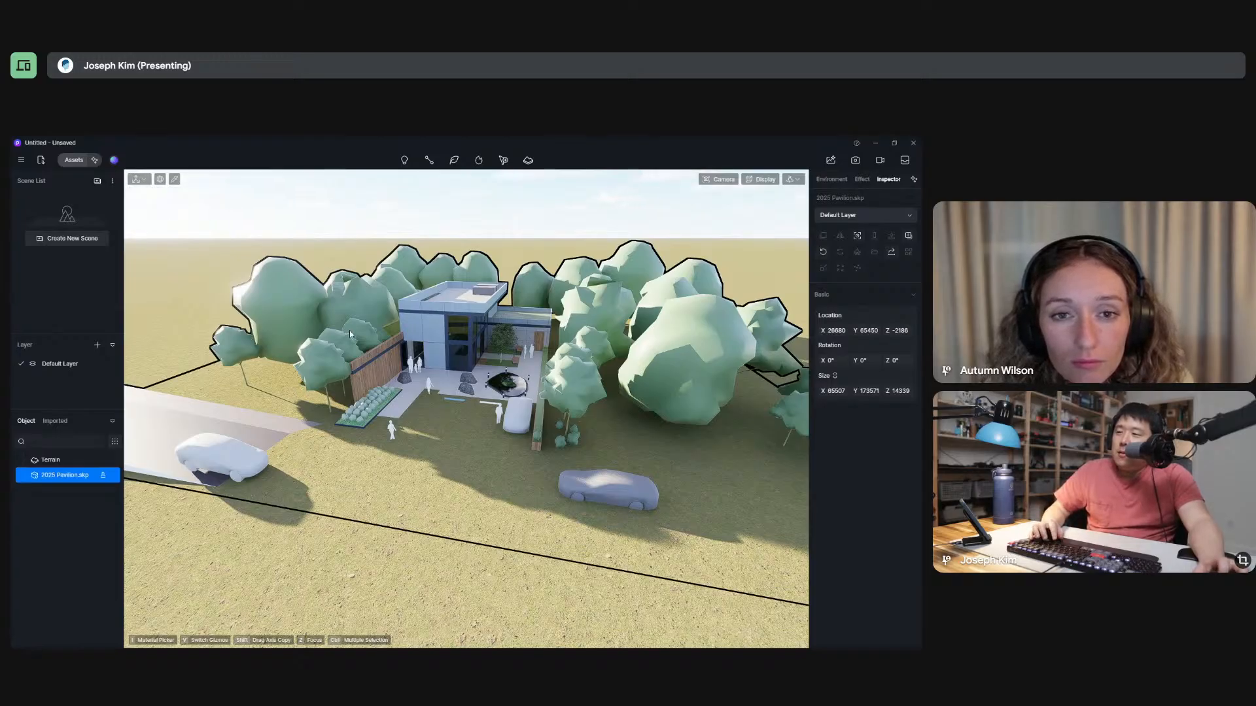
key("v")
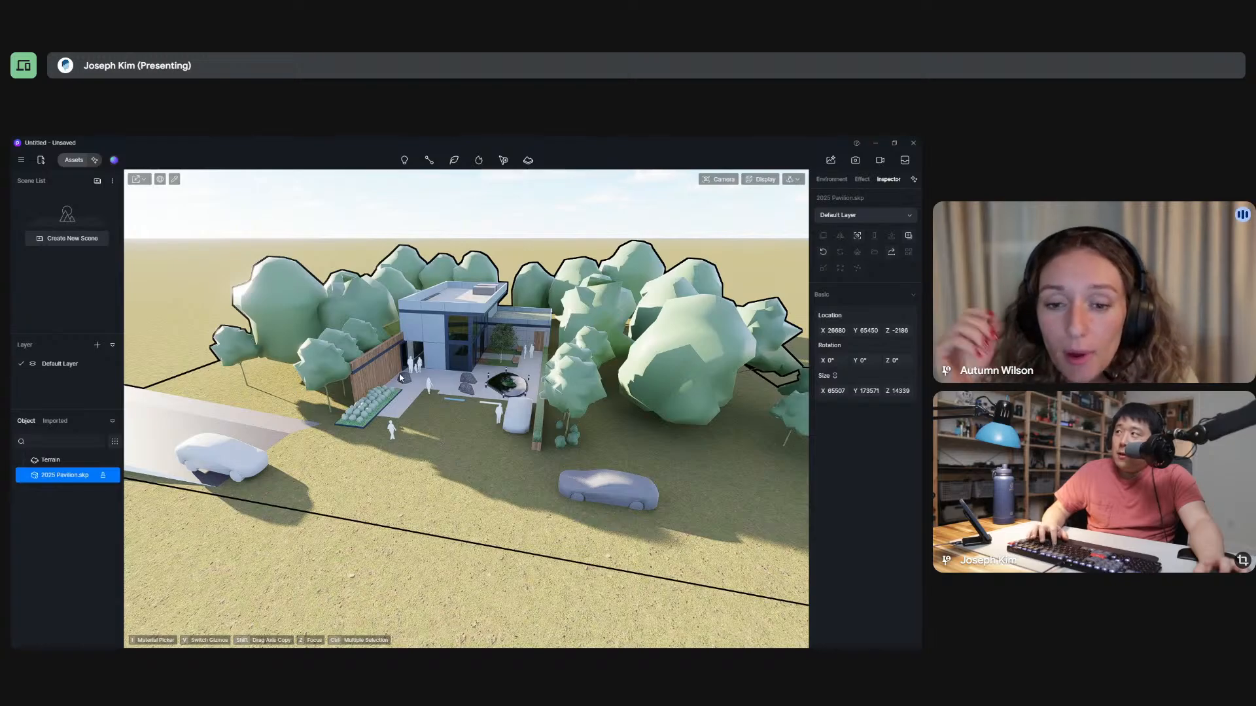
middle_click_drag(459, 384, 448, 380)
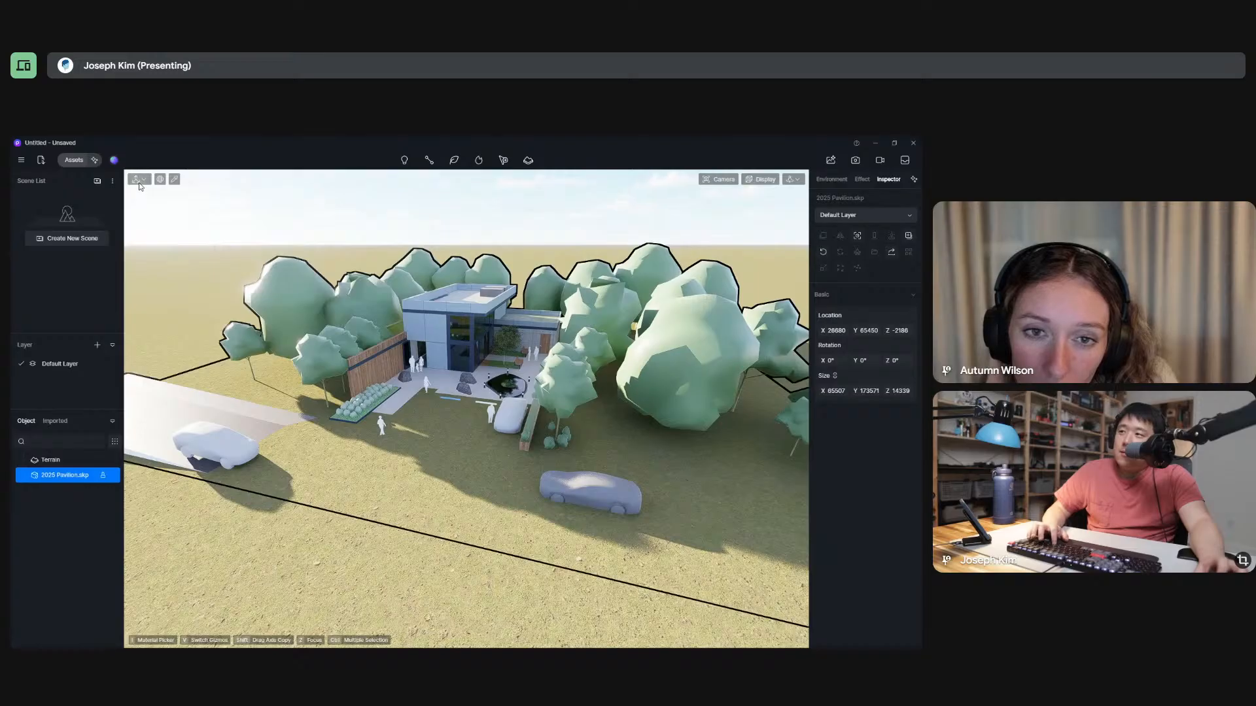
key("v")
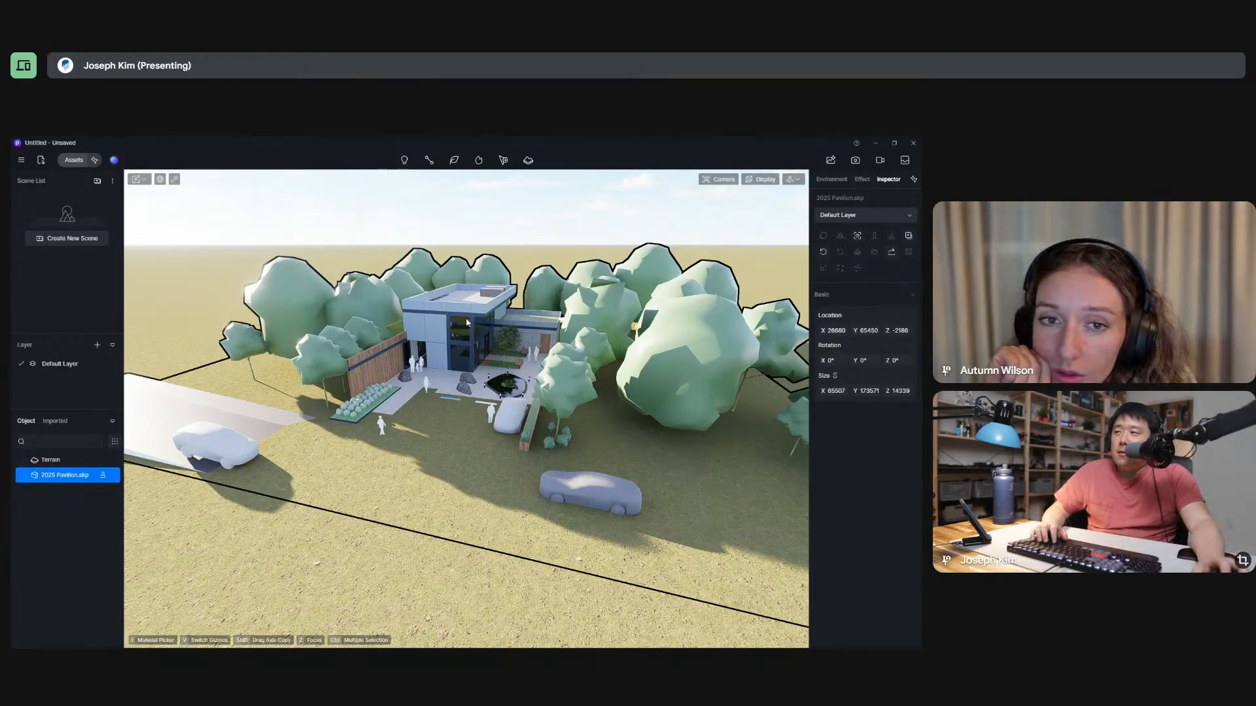
Select the Terrain object, reselect the 2025 Pavilion.skp model, and keep its gizmo on Move.
scroll(456, 344, "down", 5)
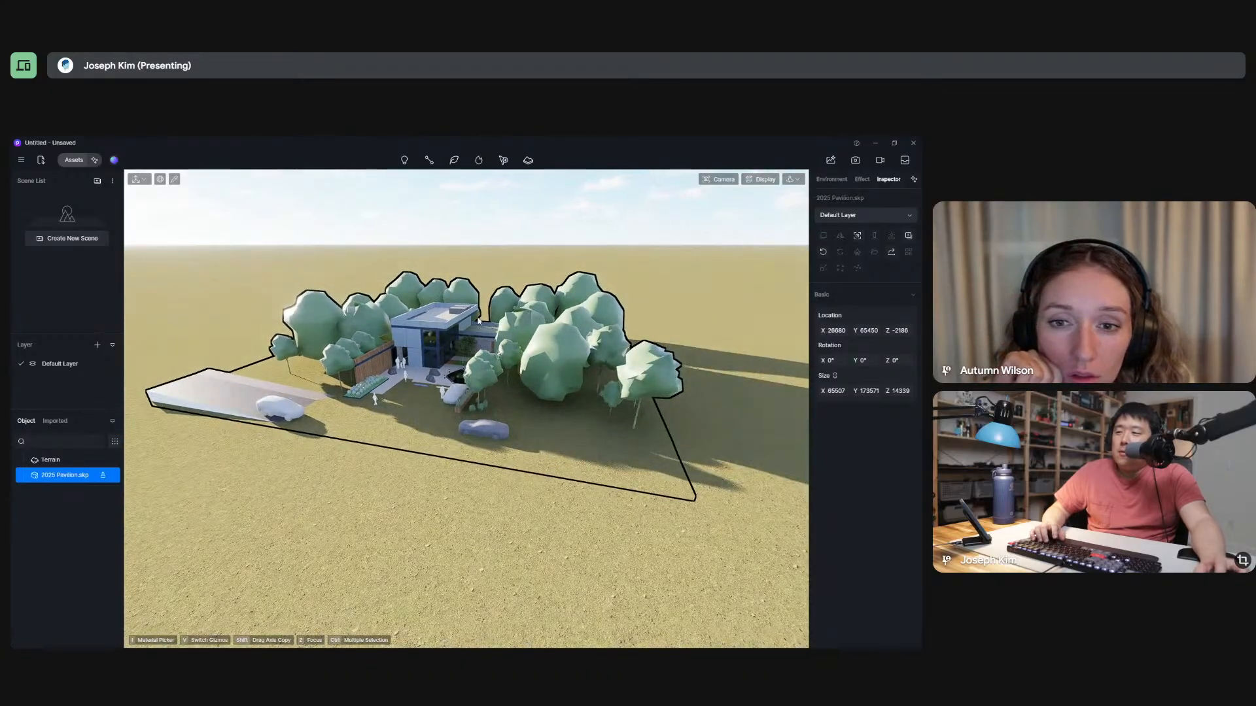
mouse_move(478, 321)
middle_mouse_down()
mouse_move(496, 350)
mouse_move(521, 360)
mouse_move(456, 313)
mouse_move(482, 359)
mouse_move(461, 327)
middle_mouse_up()
left_click(79, 464)
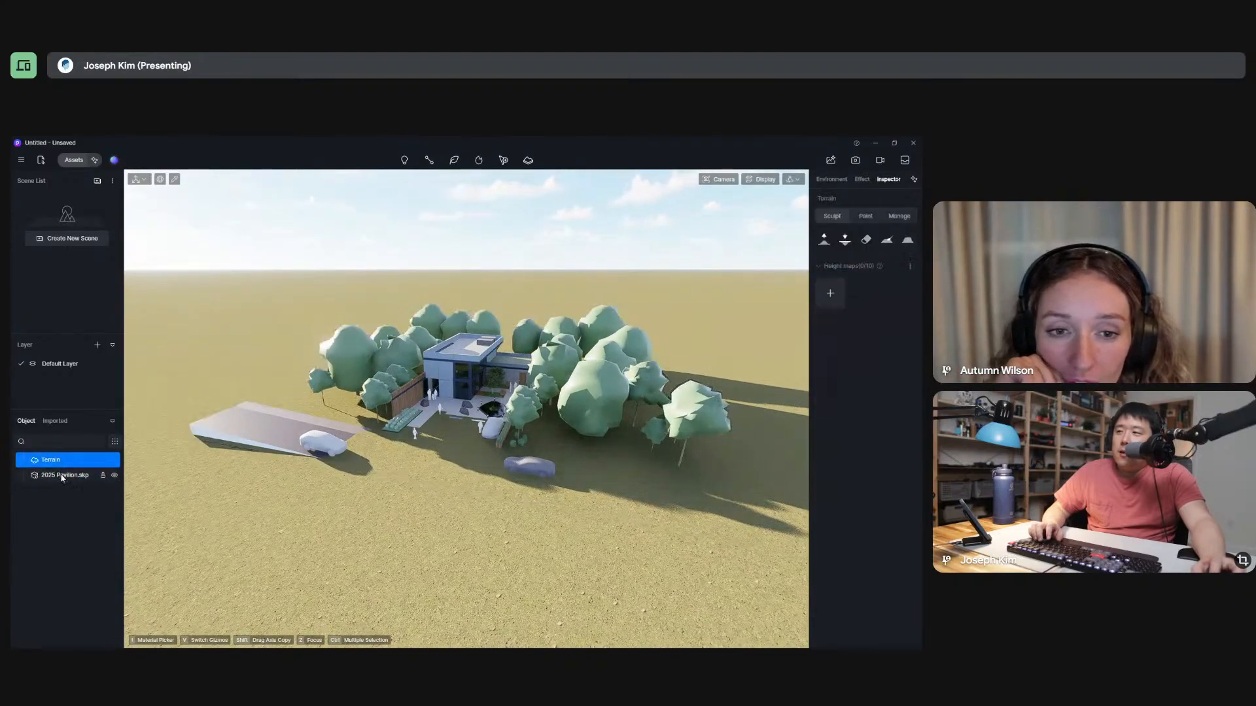
left_click(63, 476)
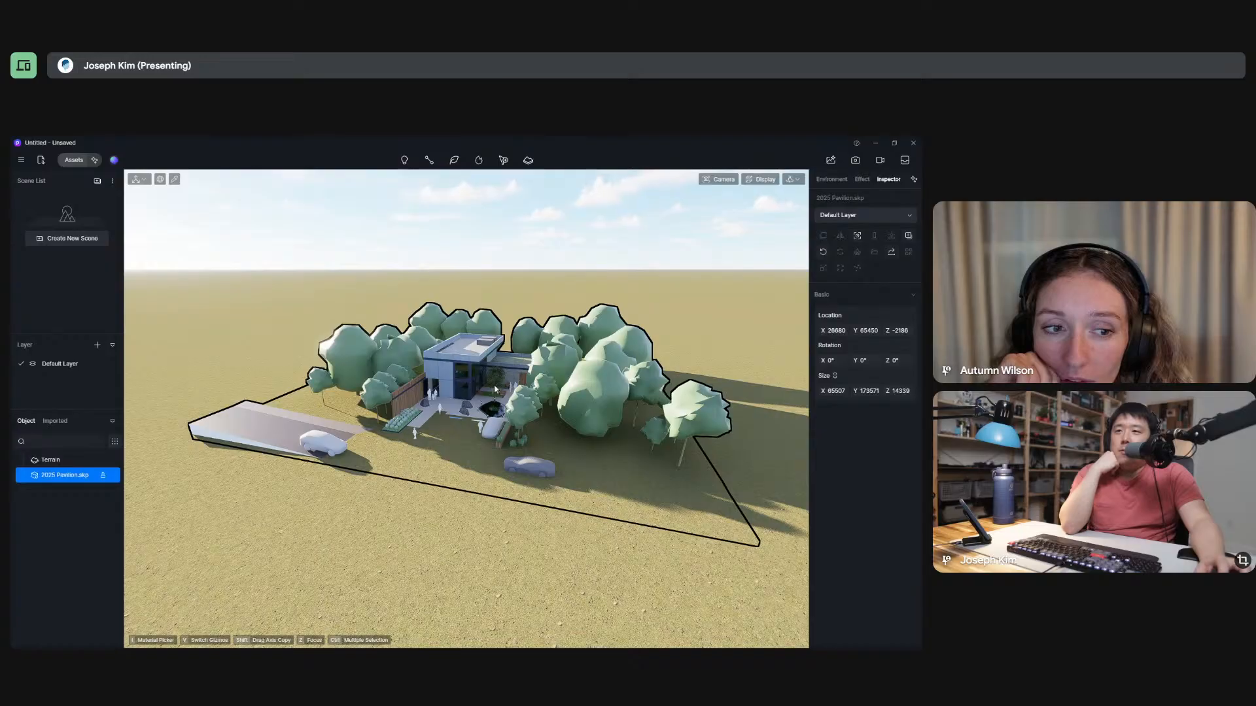
left_click(138, 179)
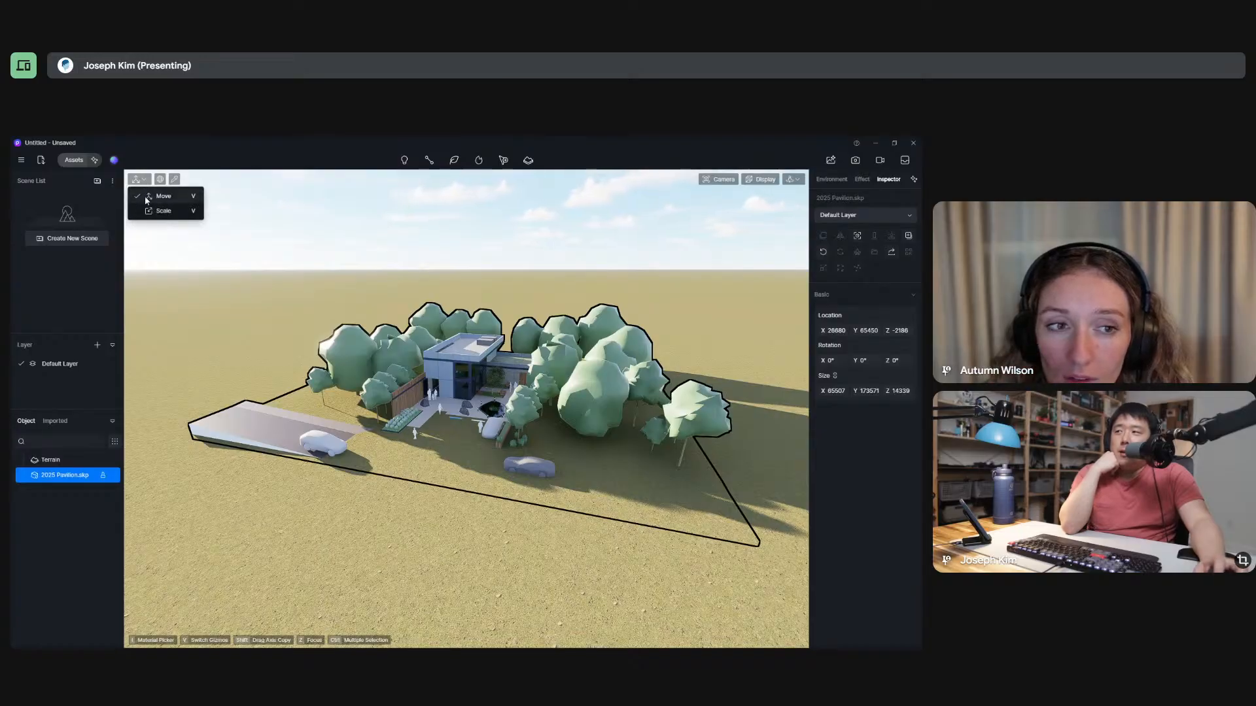
left_click(149, 199)
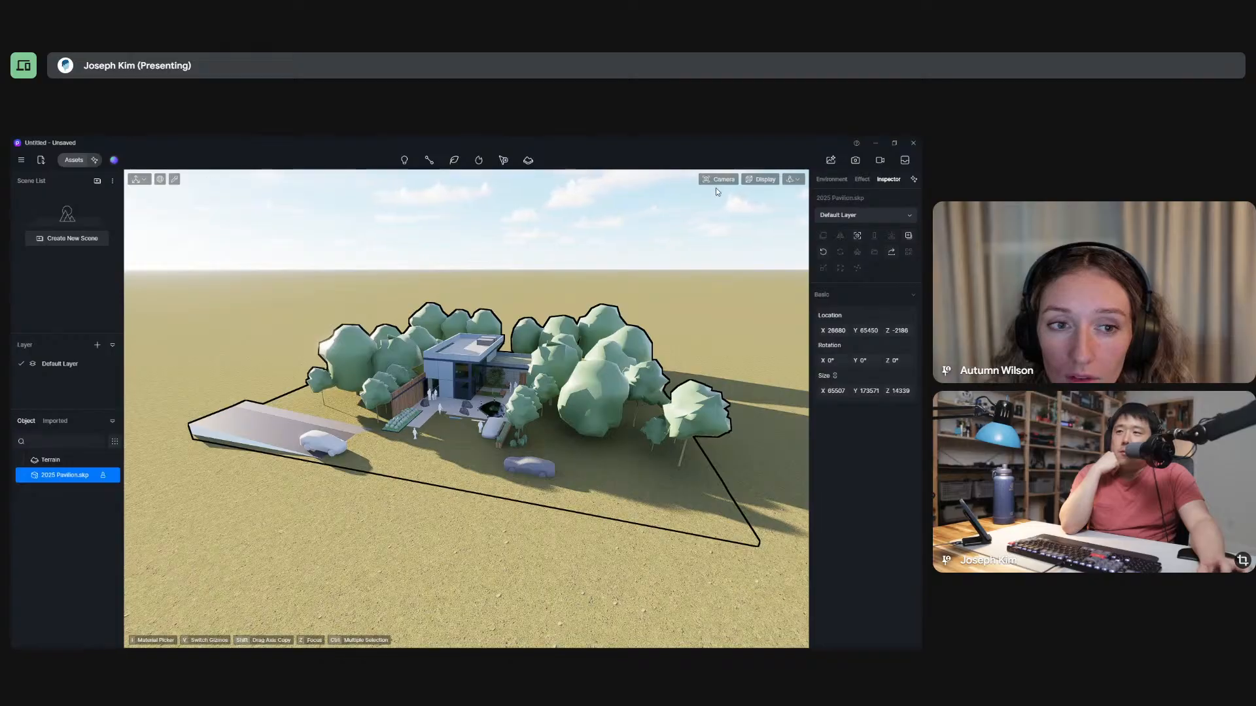
Look through the viewport's display options and navigation settings, leaving them as they are.
left_click(760, 182)
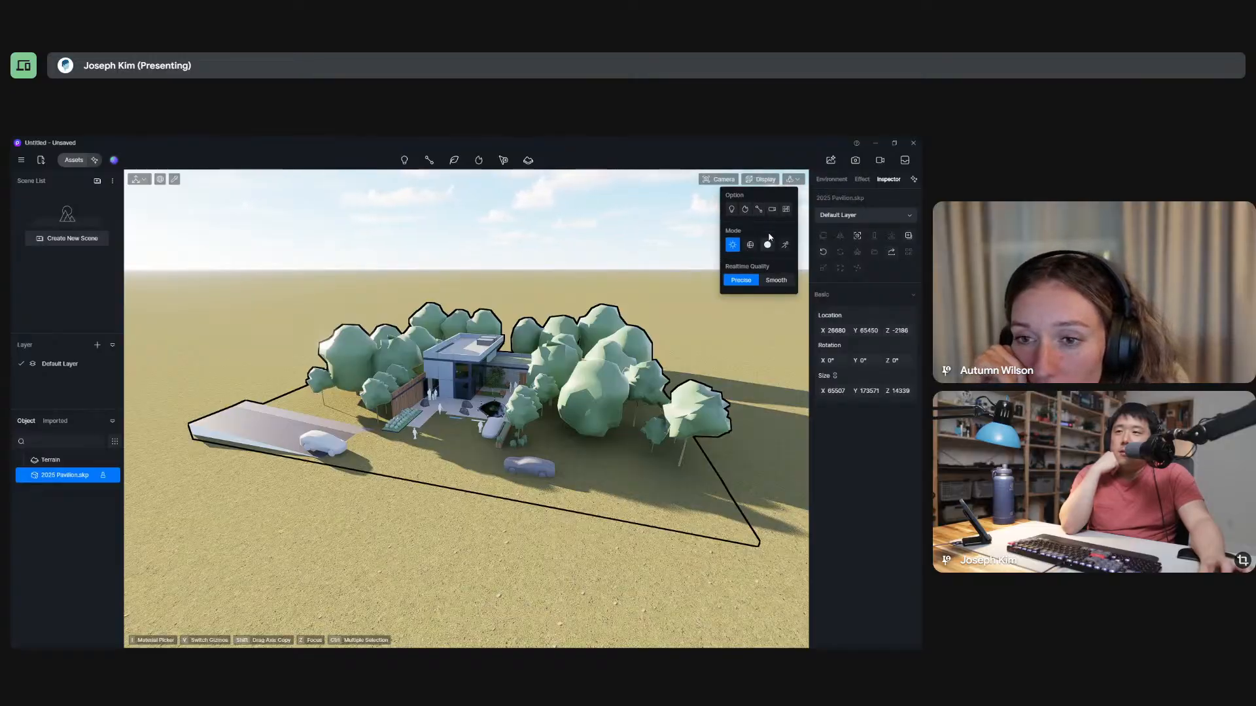
left_click(798, 180)
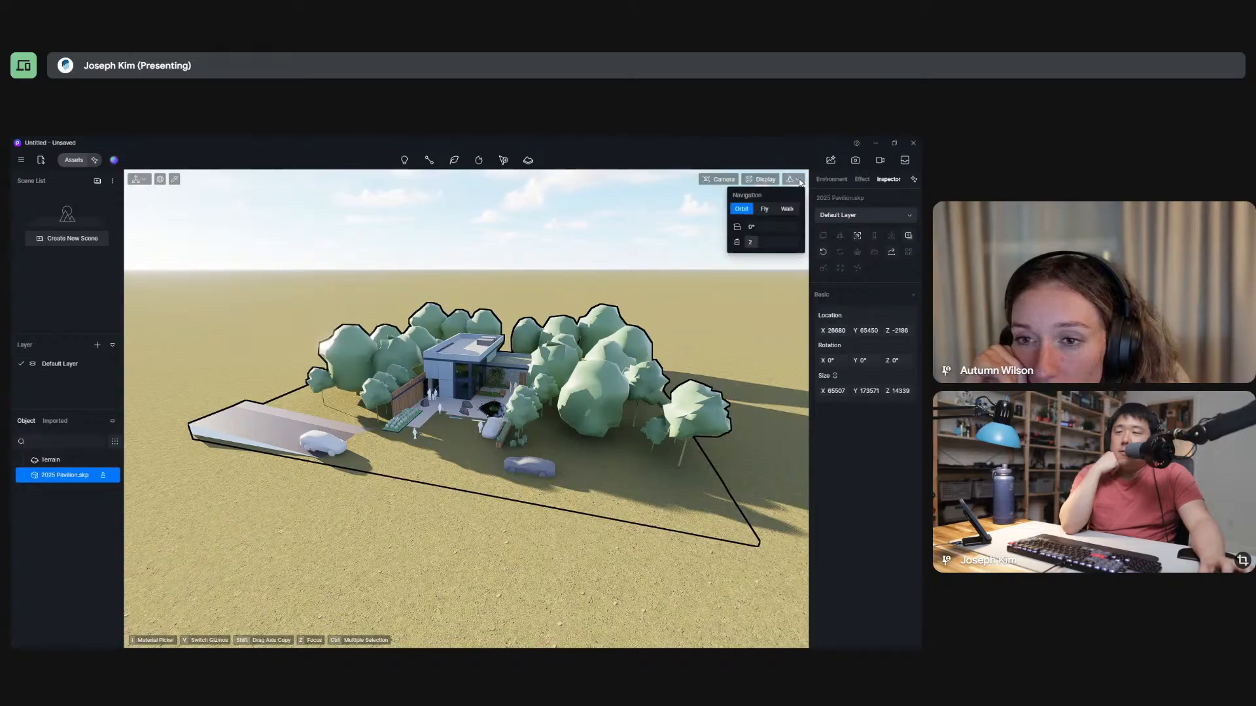
left_click(684, 160)
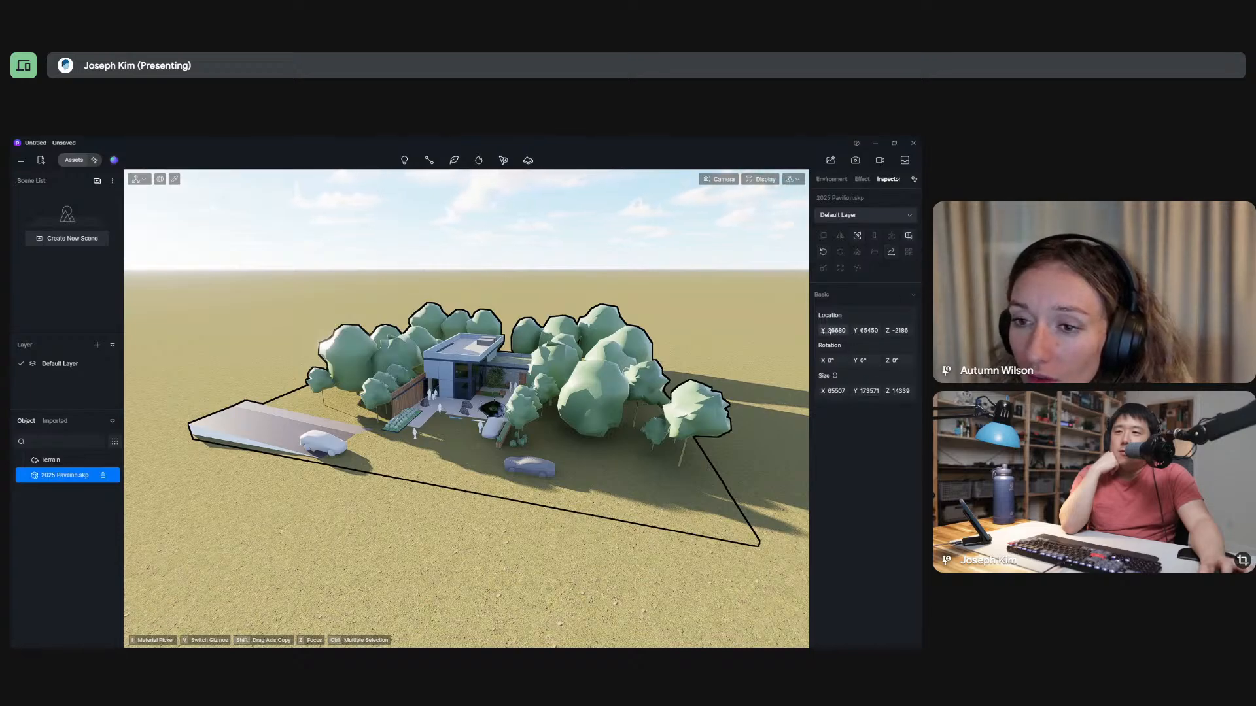
Shift the pavilion model along X and Y and raise its Z location to -1969, above the terrain.
left_click_drag(833, 330, 899, 330)
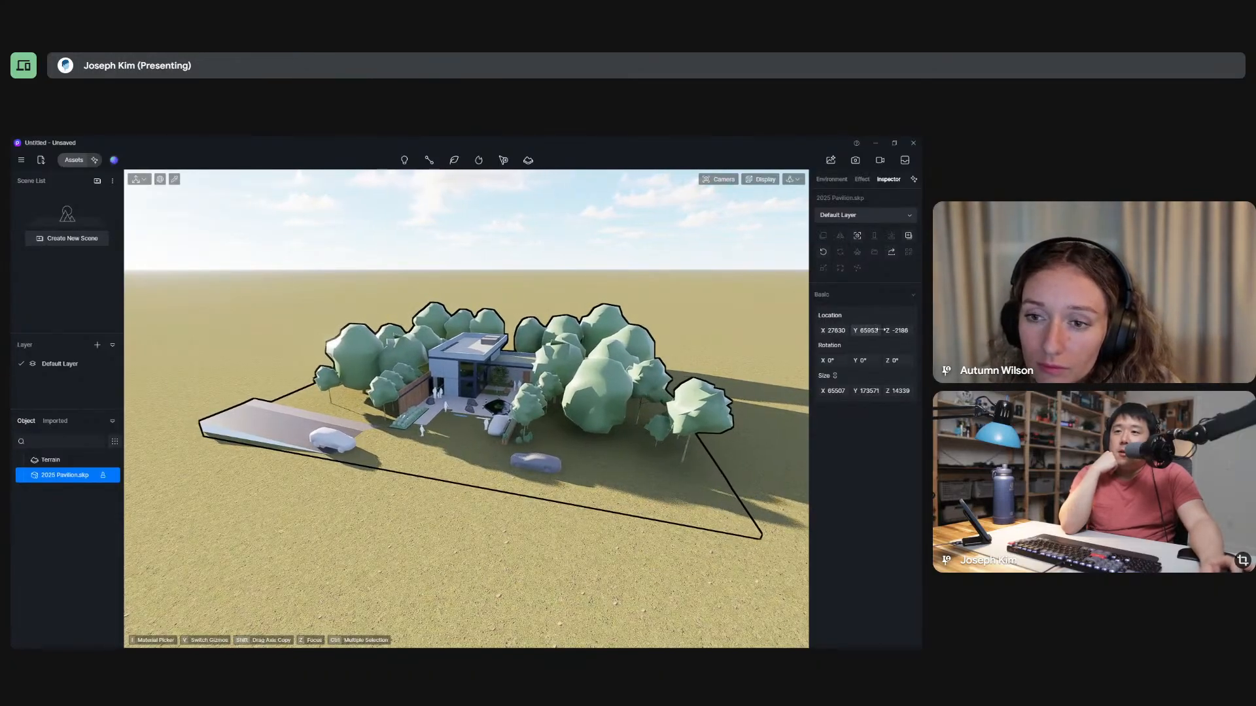
left_click_drag(897, 330, 904, 330)
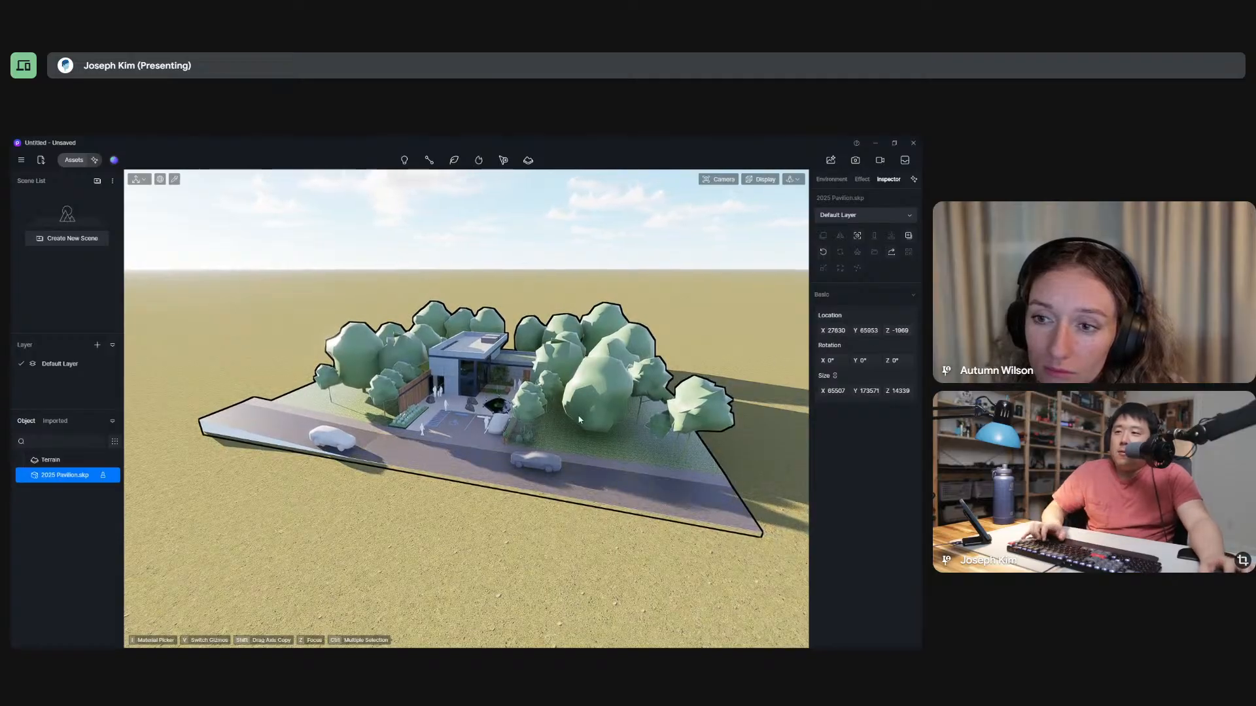
Try rotating the pavilion model about its Y axis, and undo the rotation.
right_click_drag(554, 418, 652, 431, "alt")
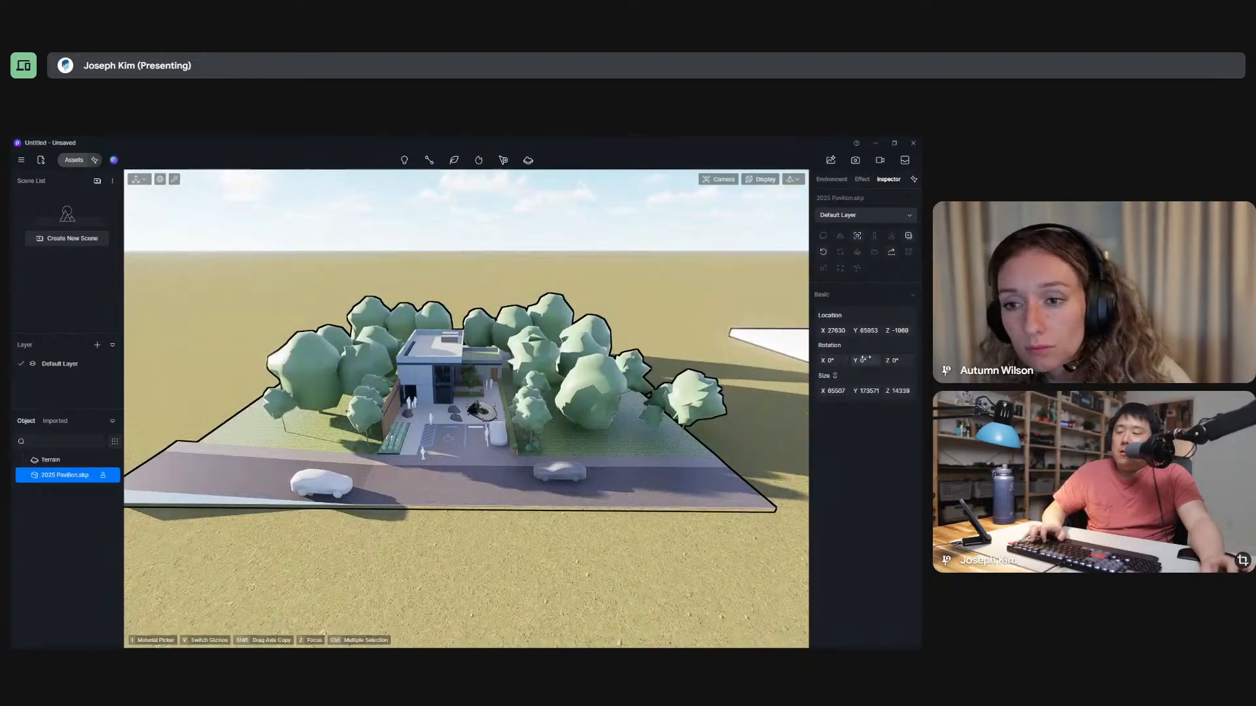
mouse_move(865, 360)
left_mouse_down()
mouse_move(902, 361)
mouse_move(880, 361)
left_mouse_up()
key("ctrl+z")
key("ctrl+z")
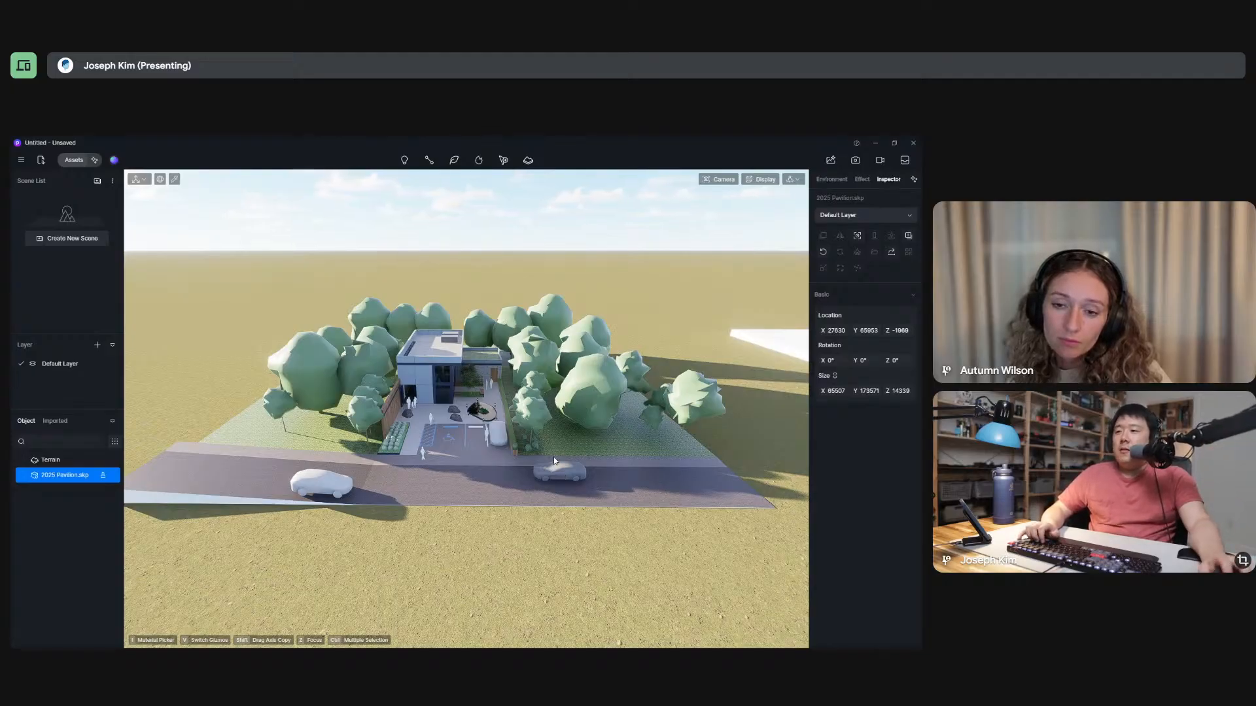
Examine the raised model up close around the accessible parking space and the pavilion entrance.
scroll(472, 417, "up", 3)
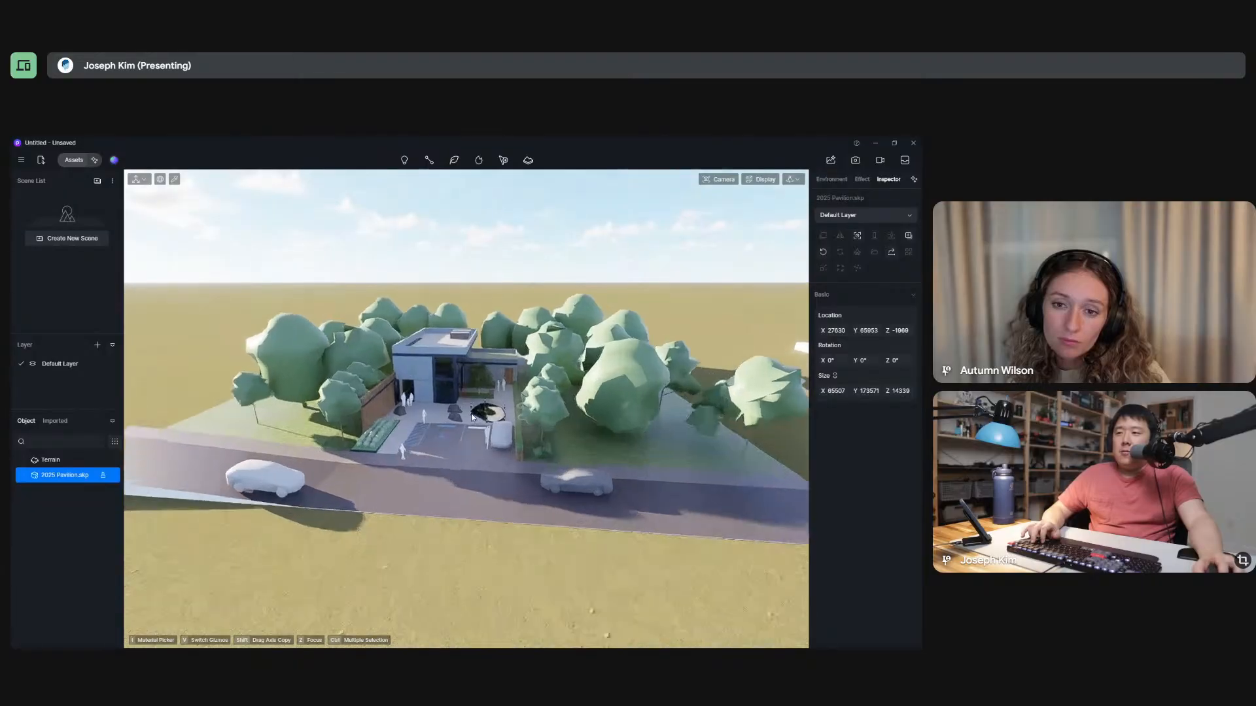
scroll(472, 417, "up", 5)
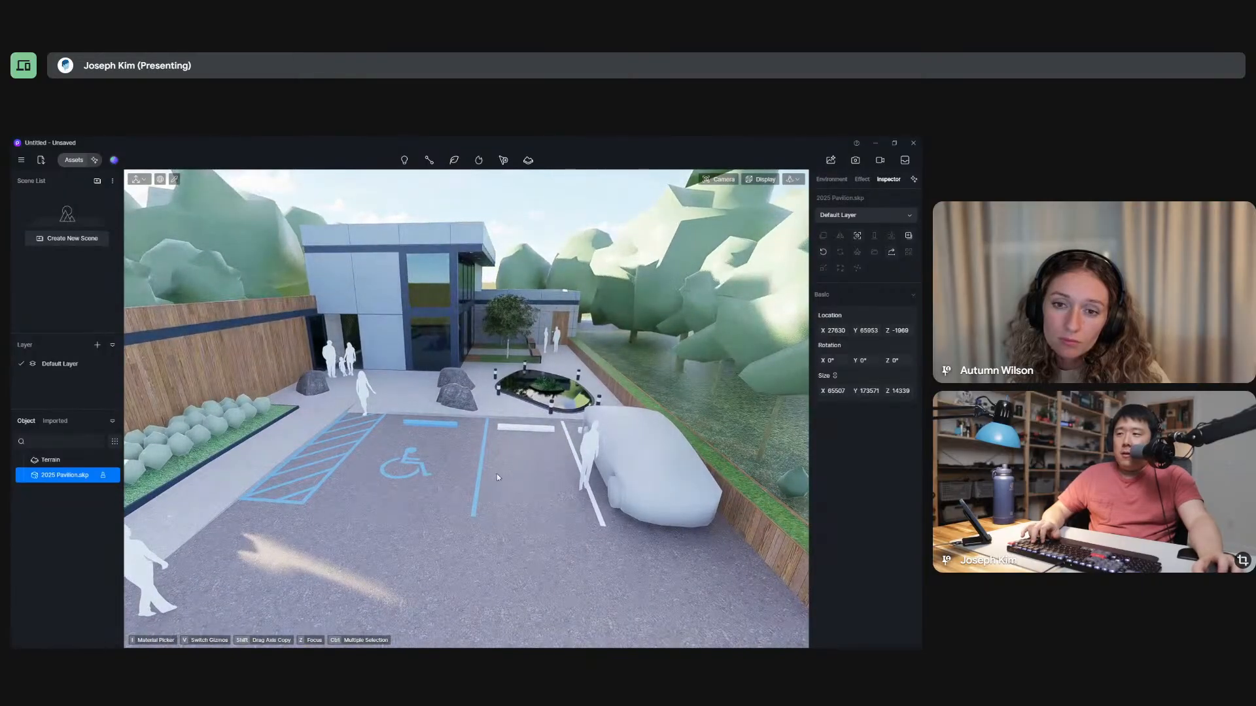
middle_click_drag(496, 478, 570, 454)
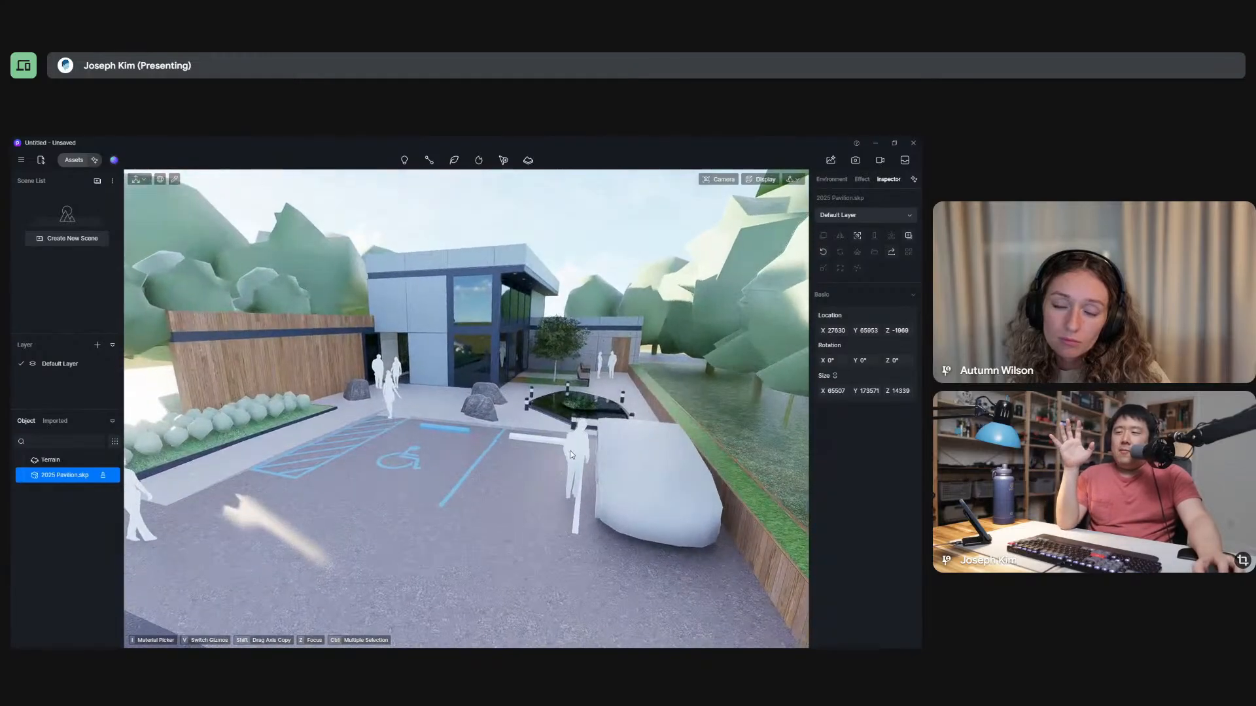
scroll(567, 451, "down", 2)
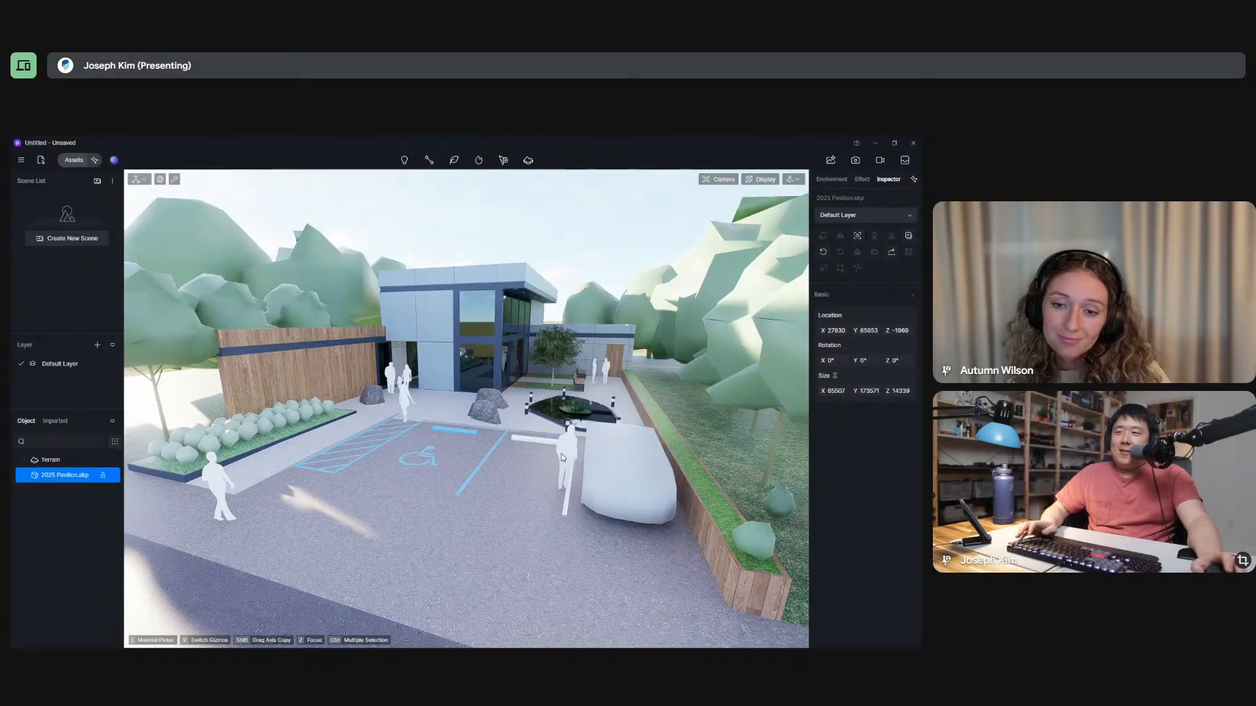
Switch to SketchUp, view the parking area from above and from street level, and return to D5 Render.
key("alt+Tab")
mouse_move(353, 439)
middle_mouse_down()
mouse_move(397, 436)
mouse_move(418, 457)
mouse_move(392, 431)
mouse_move(412, 419)
mouse_move(392, 413)
mouse_move(440, 412)
mouse_move(364, 318)
mouse_move(533, 360)
mouse_move(749, 368)
mouse_move(913, 355)
mouse_move(673, 281)
mouse_move(410, 336)
mouse_move(153, 330)
mouse_move(382, 370)
mouse_move(340, 351)
mouse_move(370, 371)
mouse_move(454, 312)
mouse_move(459, 288)
mouse_move(465, 370)
mouse_move(425, 568)
mouse_move(491, 457)
mouse_move(598, 353)
middle_mouse_up()
scroll(365, 318, "up", 6)
scroll(370, 370, "down", 5)
scroll(588, 352, "down", 5)
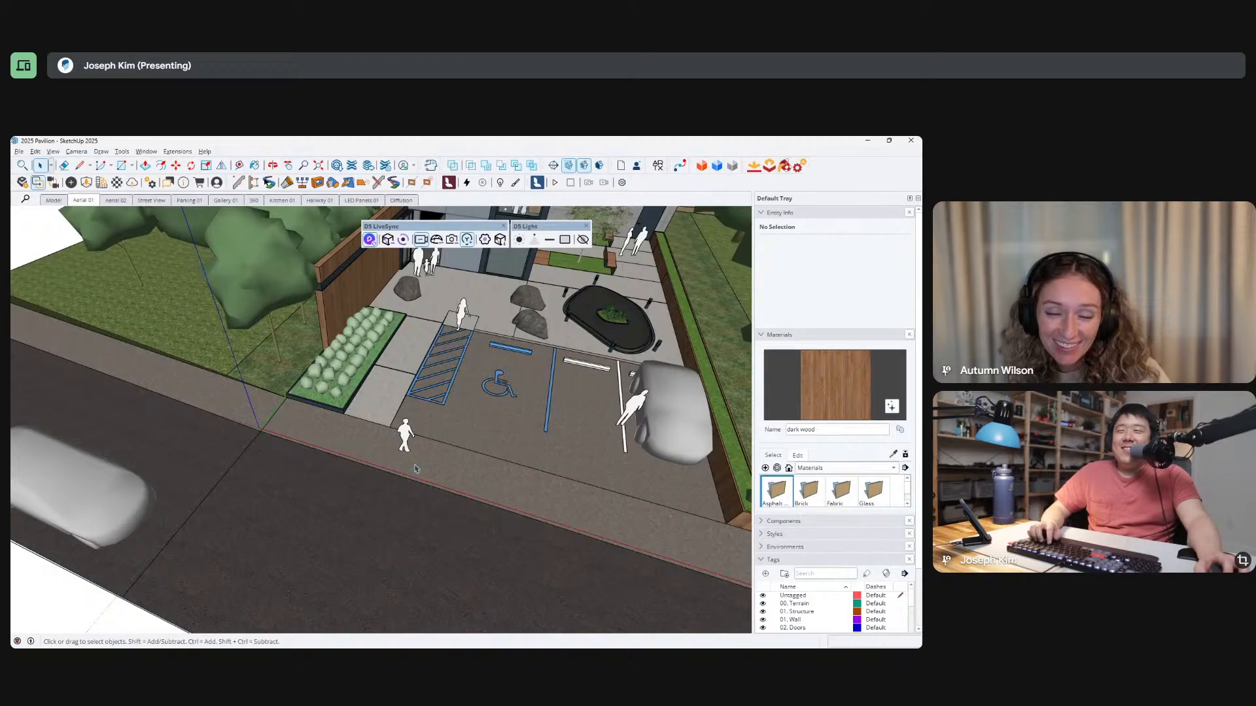
middle_click_drag(418, 463, 440, 445)
scroll(422, 449, "up", 8)
mouse_move(527, 465)
middle_mouse_down()
mouse_move(293, 482)
mouse_move(24, 458)
mouse_move(414, 504)
mouse_move(412, 490)
mouse_move(140, 504)
mouse_move(238, 490)
mouse_move(528, 492)
mouse_move(236, 463)
mouse_move(501, 477)
middle_mouse_up()
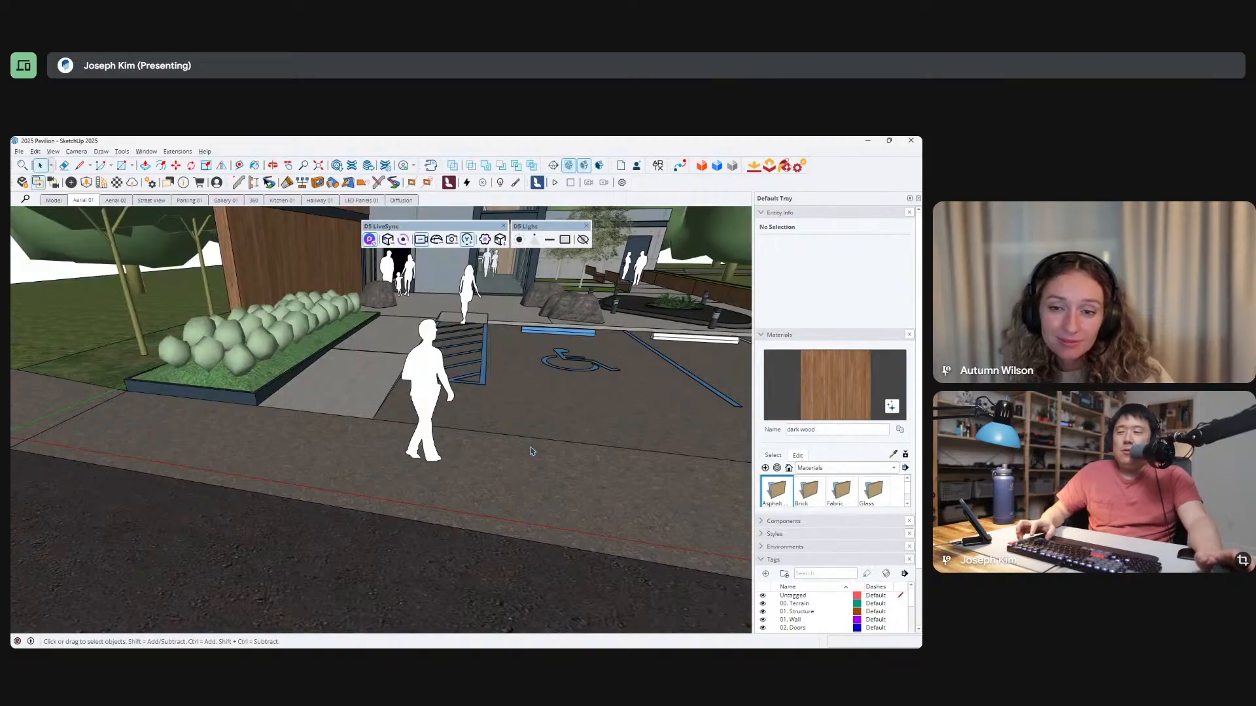
middle_click_drag(530, 424, 379, 464)
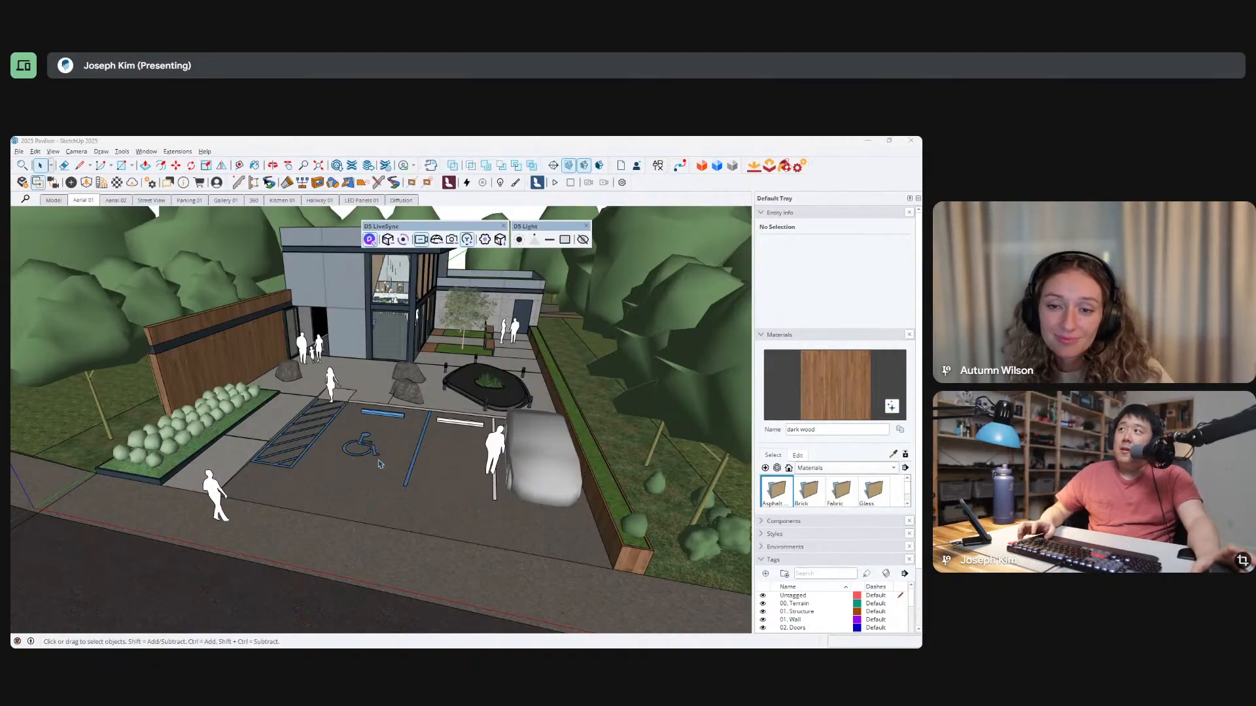
key("alt+Tab")
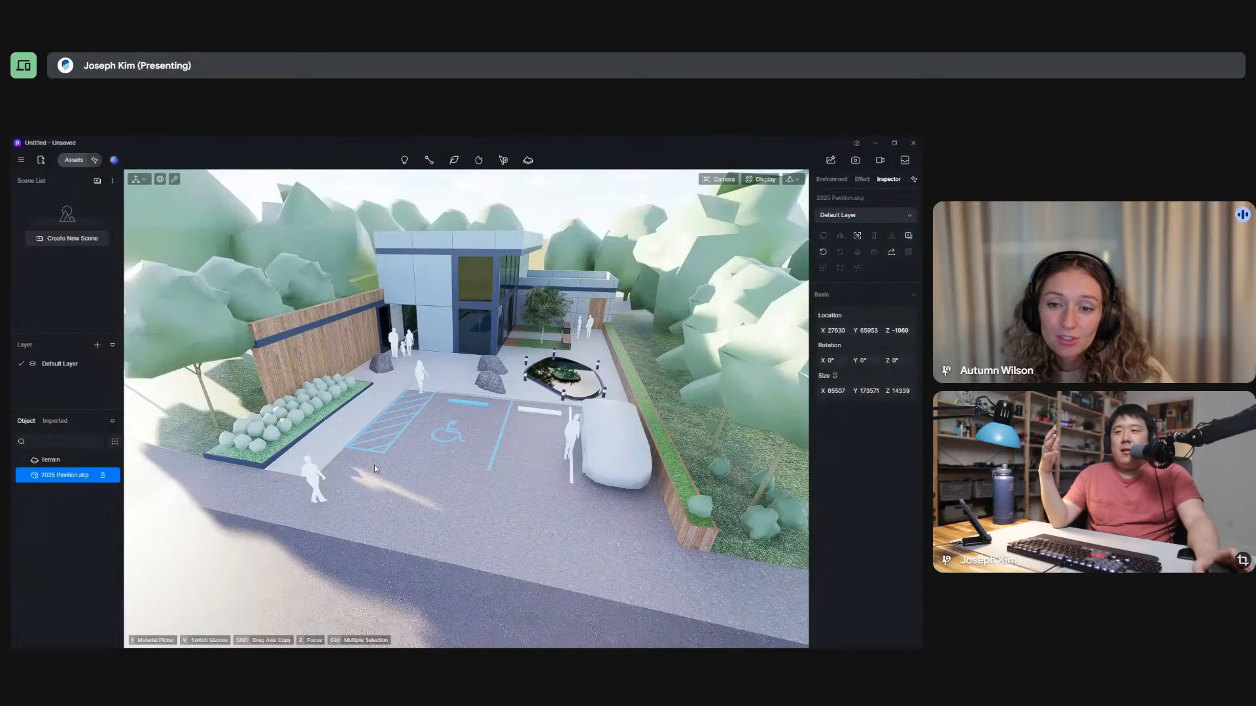
Examine the rendered parking area from the side and the reflections on the pool's water surface up close.
middle_click_drag(444, 465, 752, 460)
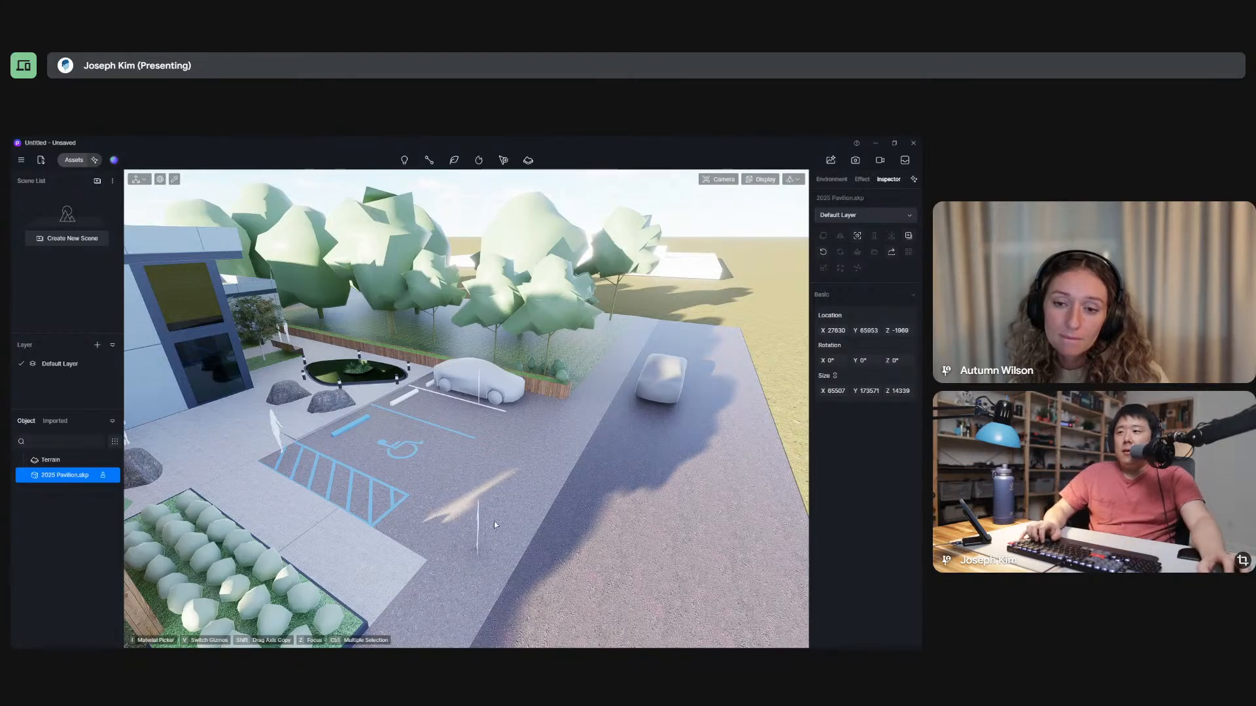
right_click_drag(446, 467, 230, 458)
right_click_drag(724, 497, 638, 358)
scroll(639, 358, "up", 6)
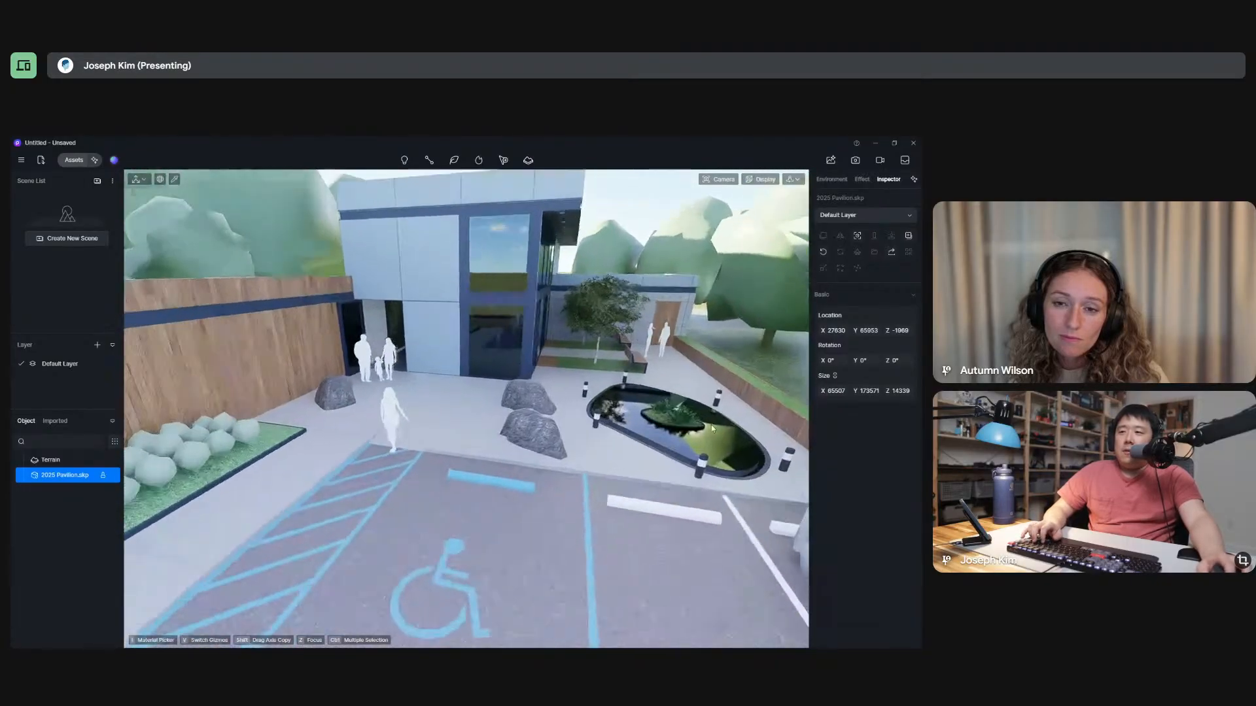
scroll(596, 413, "down", 3)
scroll(596, 414, "up", 5)
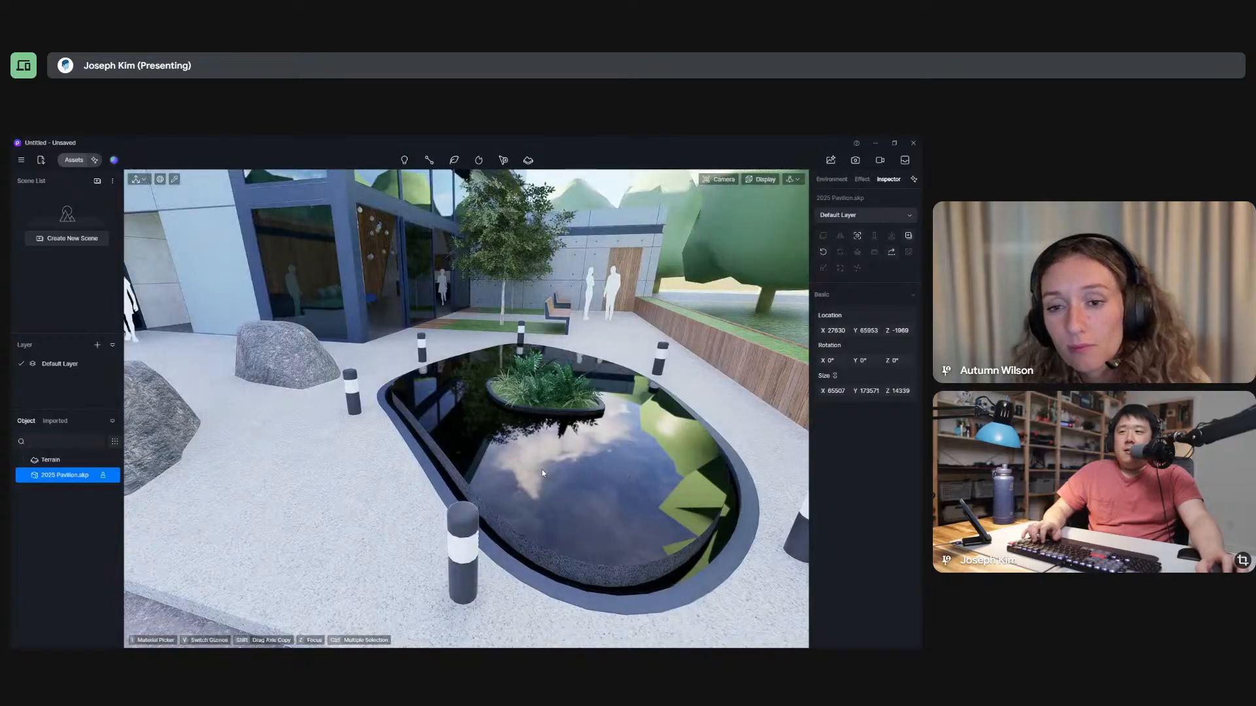
mouse_move(542, 469)
right_mouse_down()
mouse_move(693, 411)
mouse_move(701, 338)
mouse_move(627, 442)
mouse_move(533, 476)
right_mouse_up()
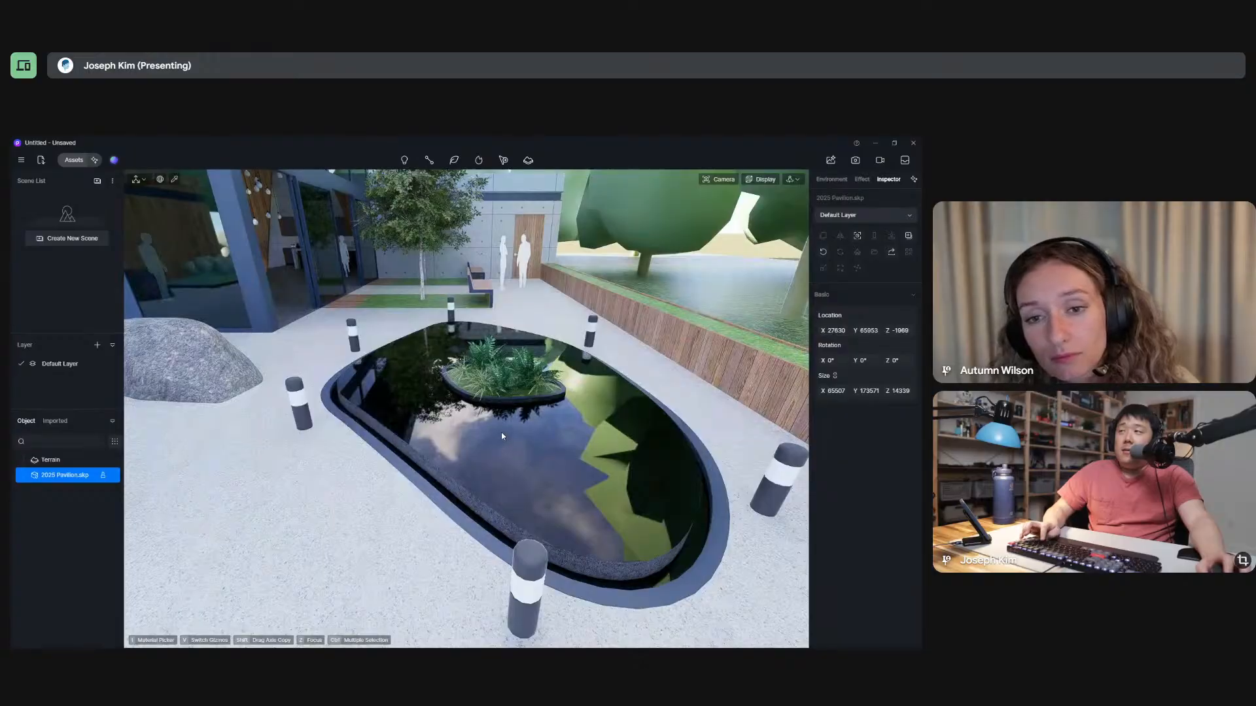
Switch to SketchUp, sample the pool surface's material to identify it, and return to D5 Render to compare the pool.
key("alt+Tab")
scroll(479, 384, "up", 4)
scroll(480, 384, "up", 2)
key("b")
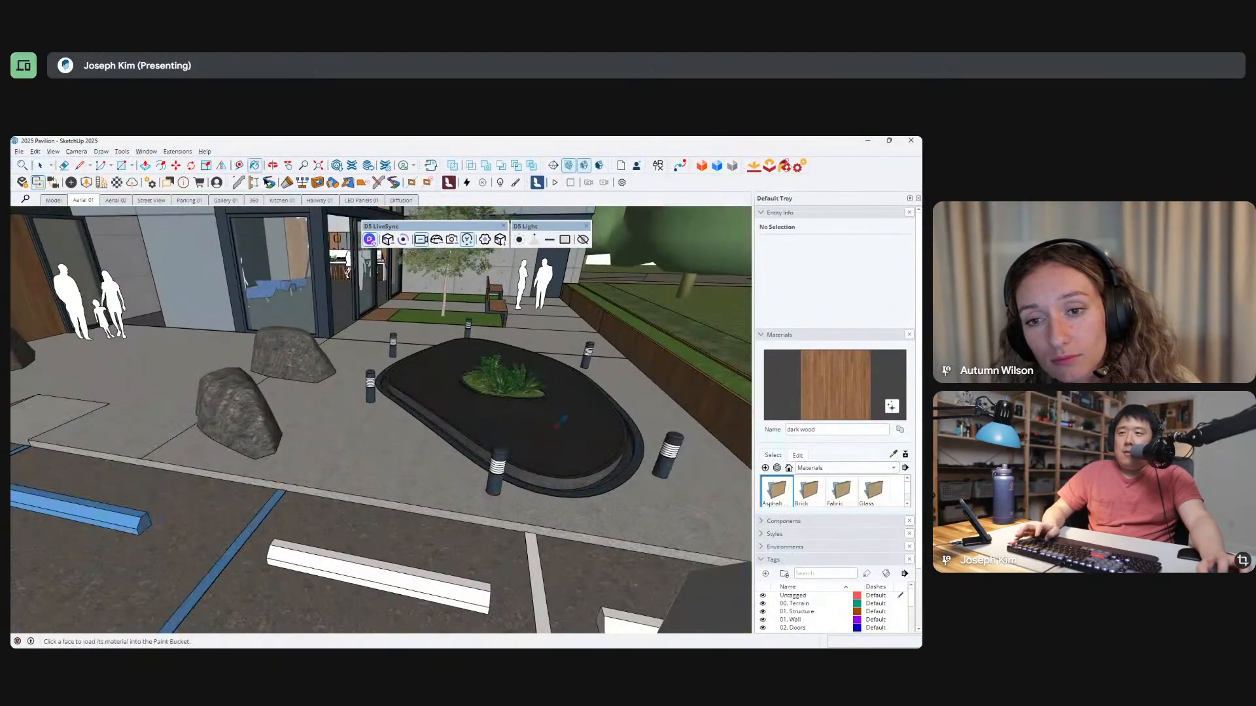
left_click(560, 420, "alt")
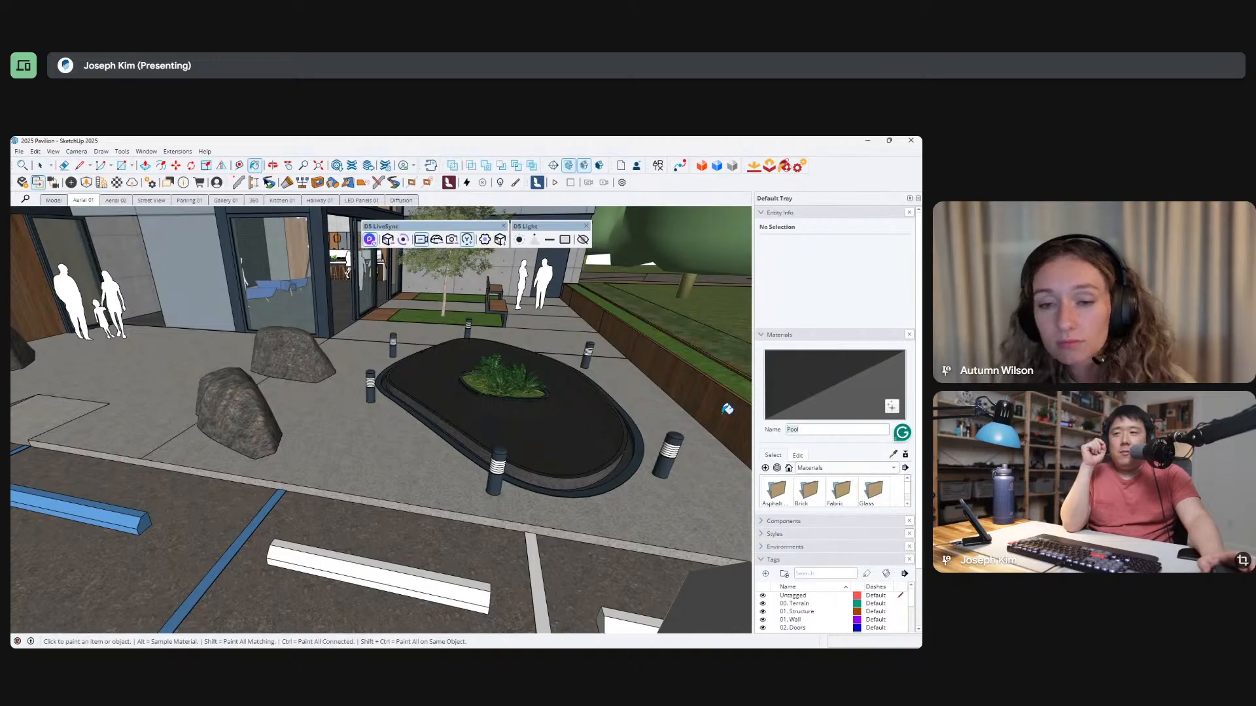
middle_click_drag(513, 415, 564, 541)
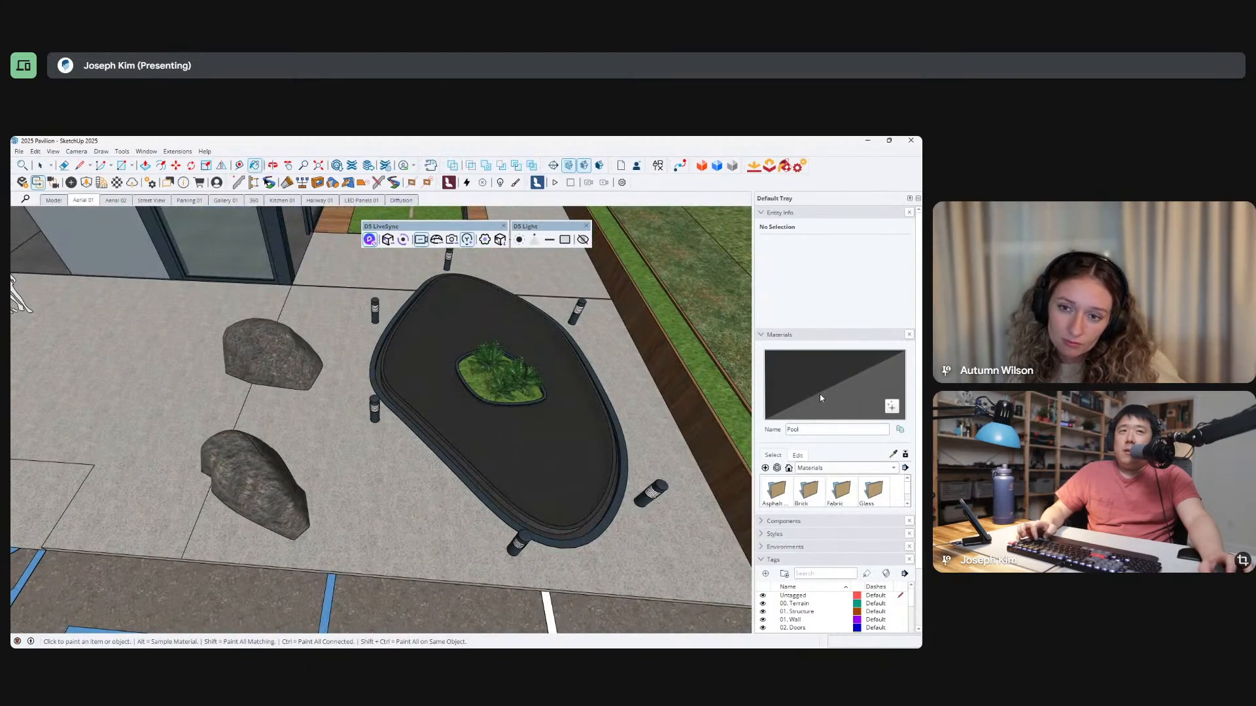
key("alt")
key("alt+Tab")
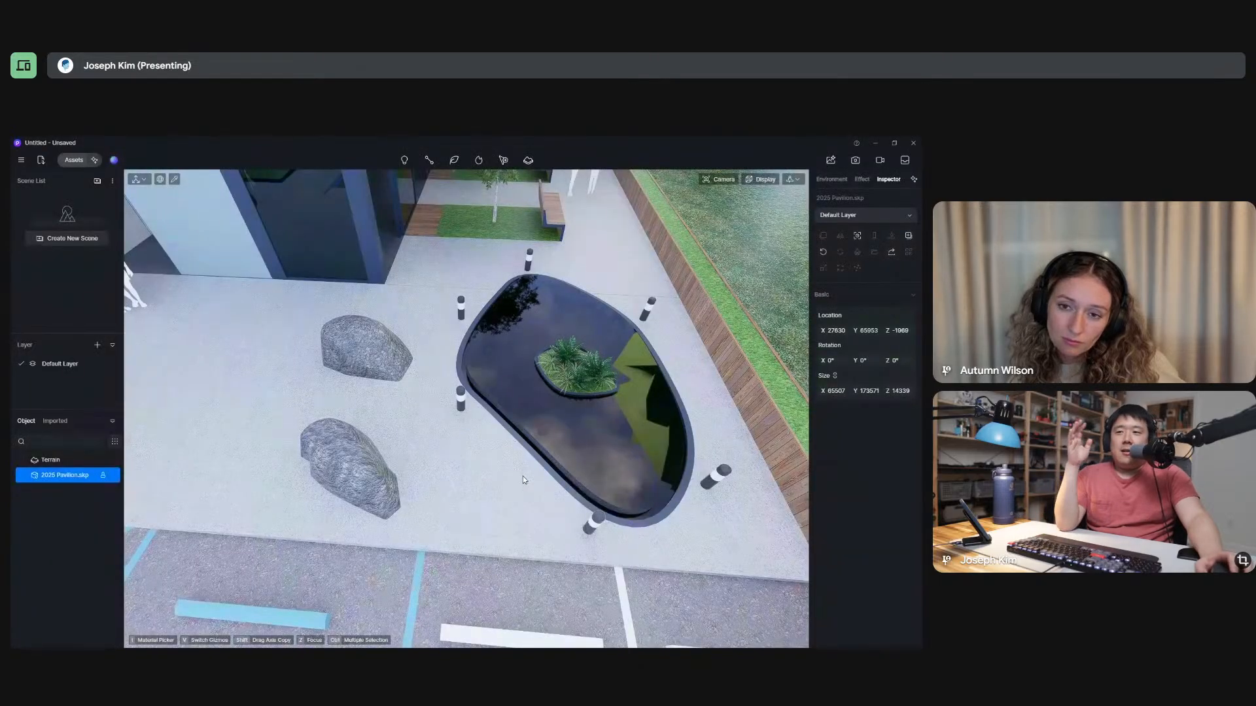
Examine the pool up close, then switch to SketchUp, enlarge the materials list, and show the materials used in the model.
middle_click_drag(523, 479, 599, 465)
scroll(600, 465, "up", 5)
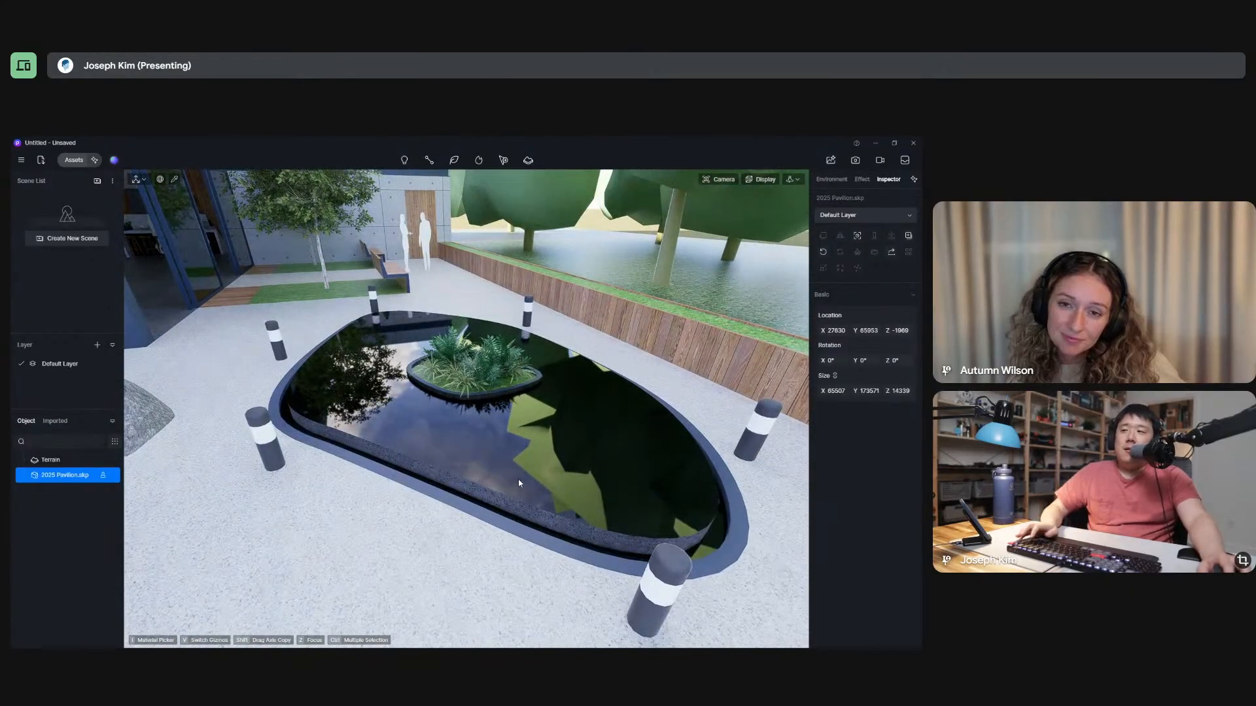
key("alt+Tab")
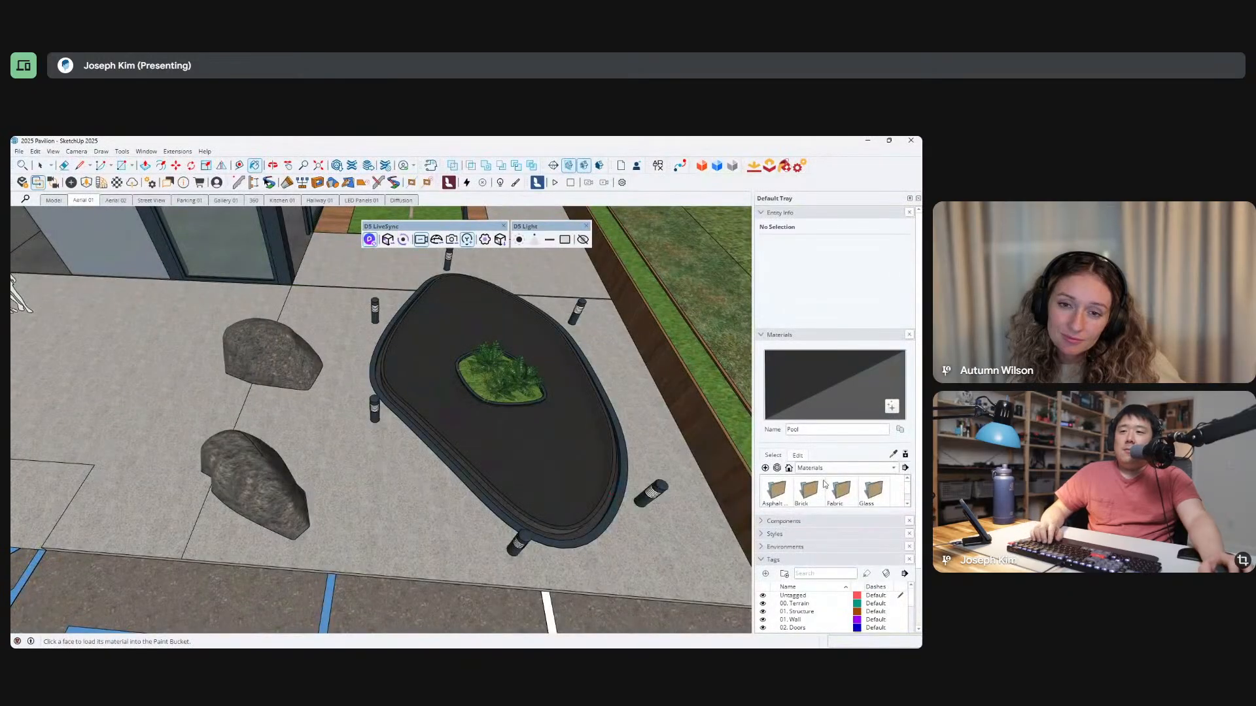
scroll(876, 483, "down", 5)
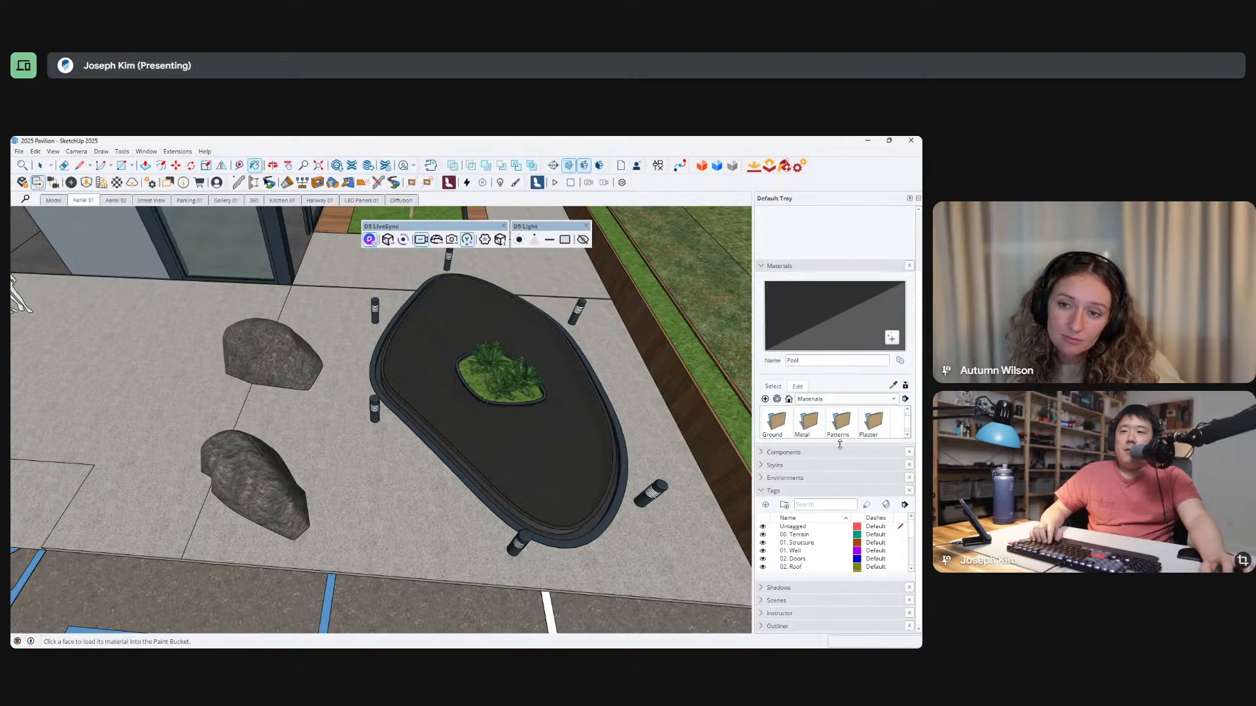
left_click_drag(840, 445, 838, 545)
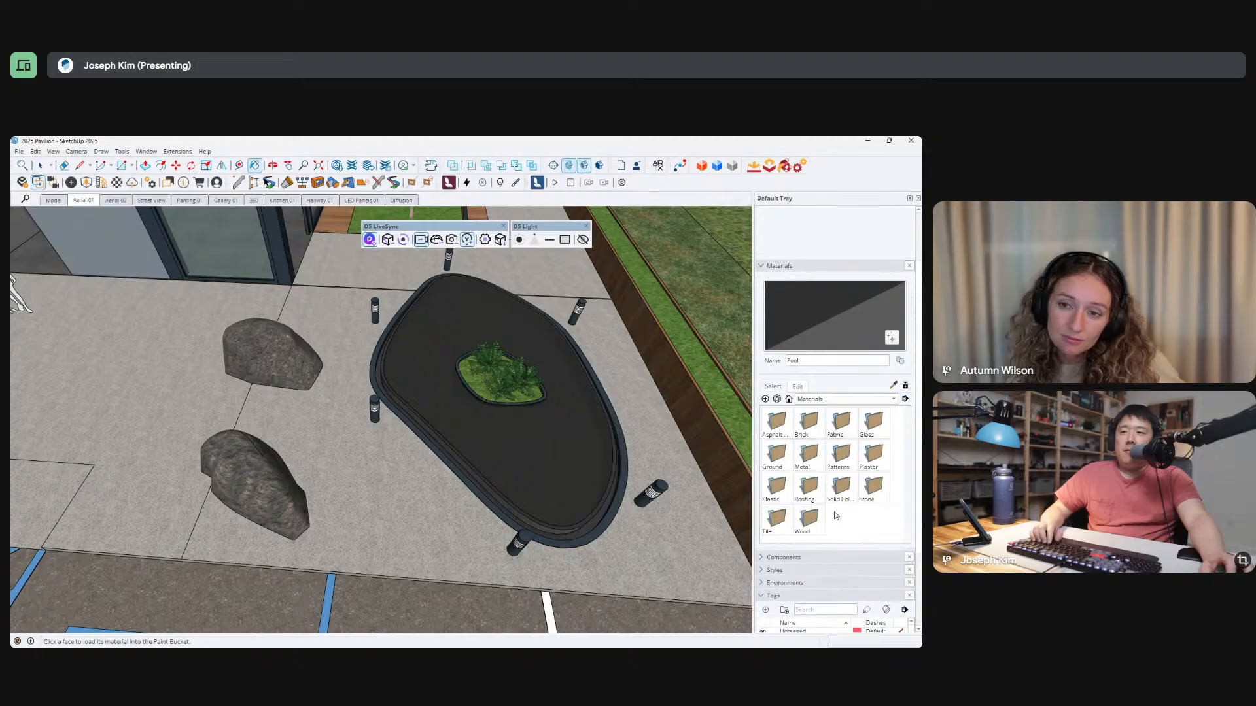
left_click(789, 400)
Sample the pool surface's material in SketchUp, open it for editing, and set its opacity to 100.
middle_click_drag(513, 403, 583, 378)
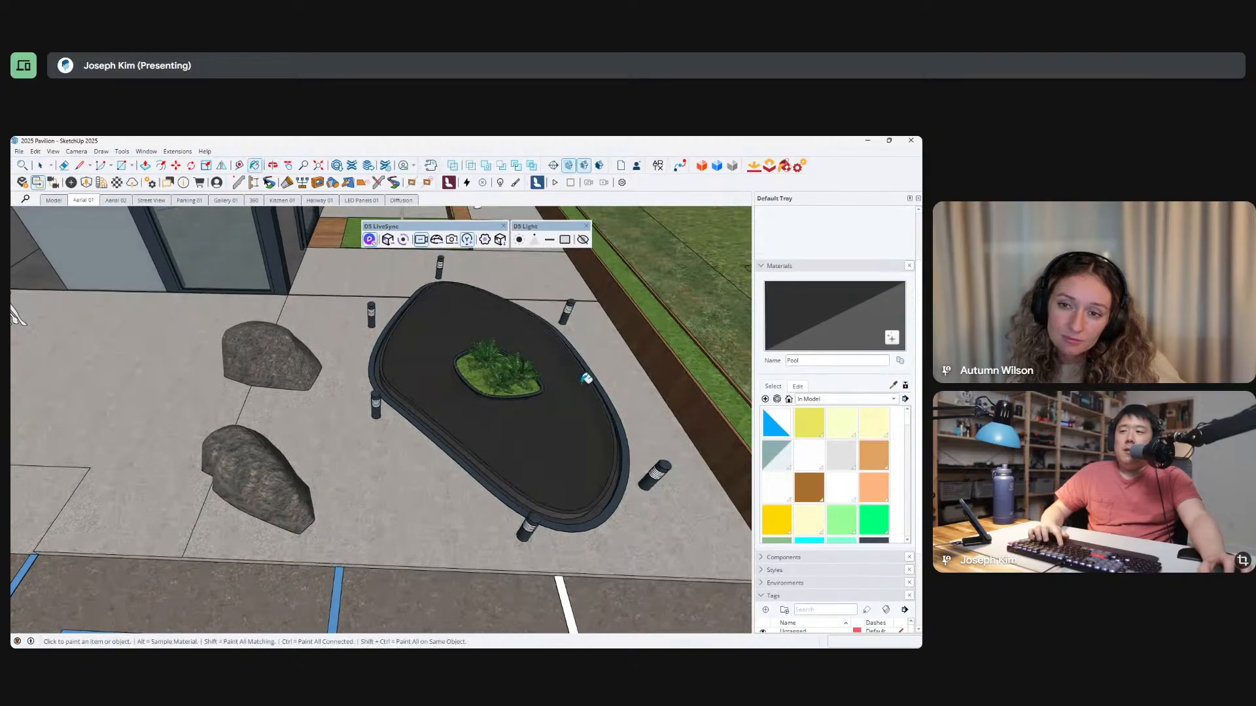
middle_click_drag(592, 448, 674, 354)
left_click(673, 353)
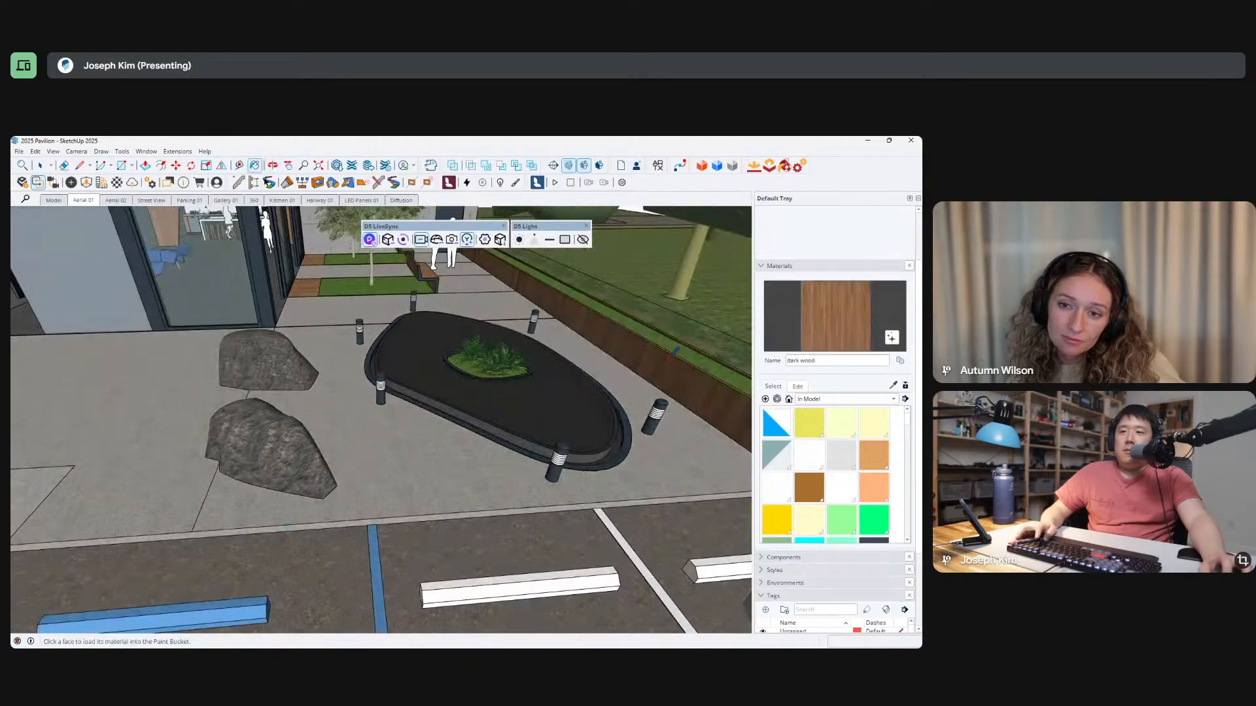
left_click(576, 394)
left_click(806, 388)
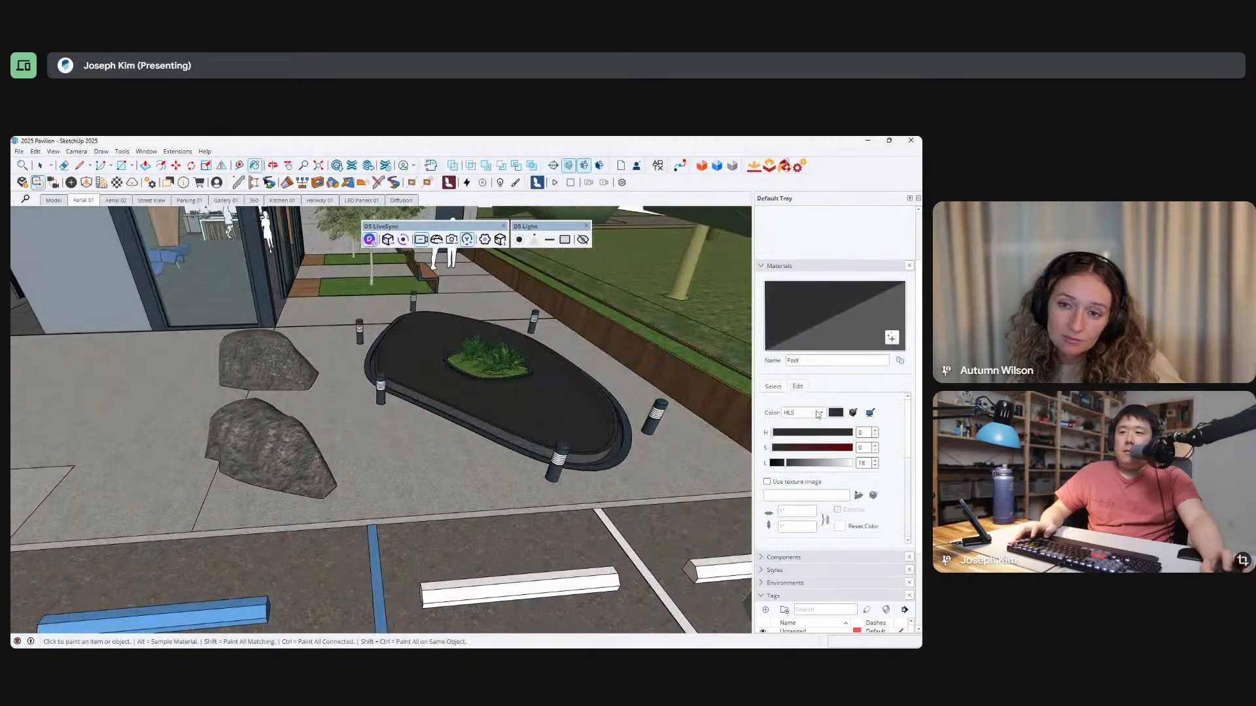
scroll(840, 482, "down", 4)
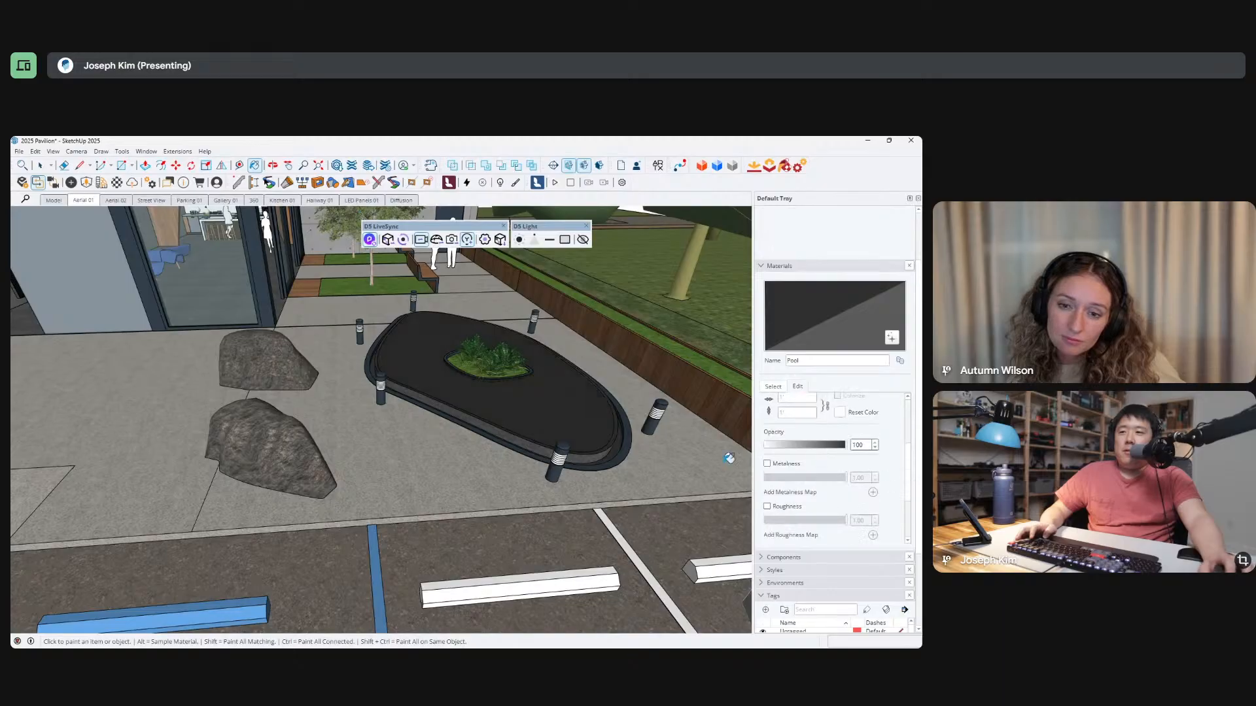
middle_click_drag(602, 413, 594, 422)
Start live sync from SketchUp to D5 Render and examine the updated pool in D5 Render from several angles.
key("alt+Tab")
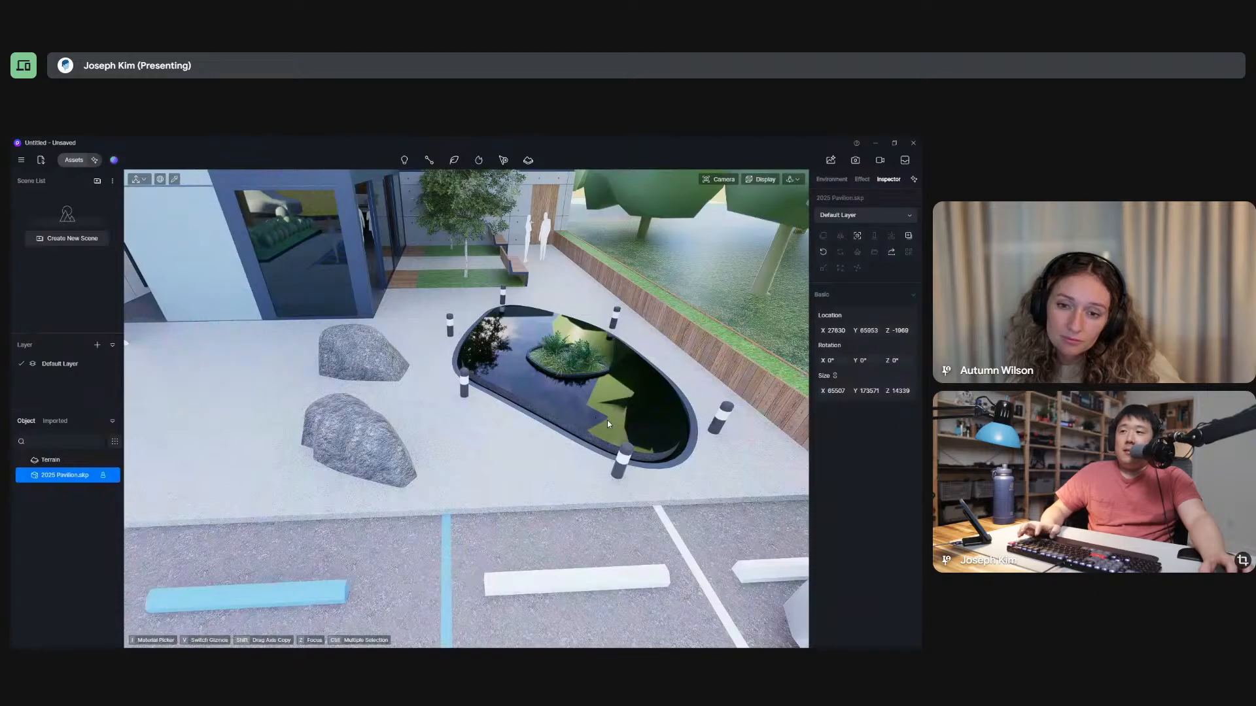
key("alt+Tab")
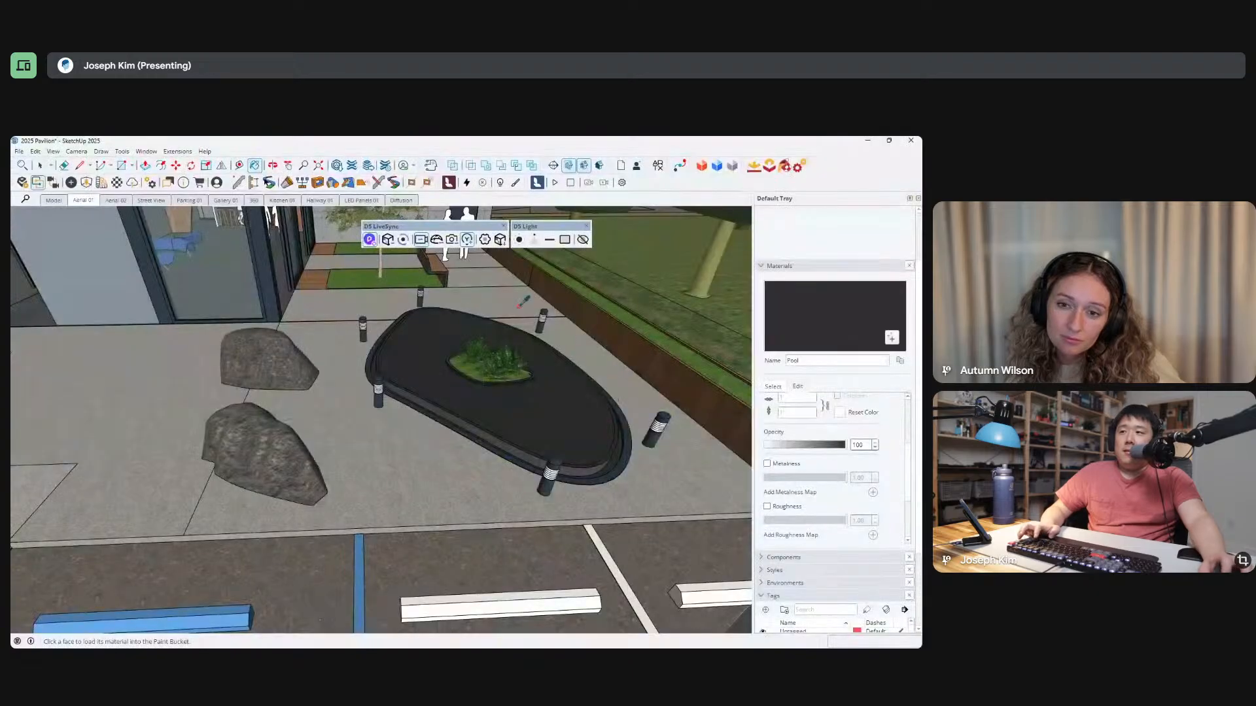
left_click(402, 240)
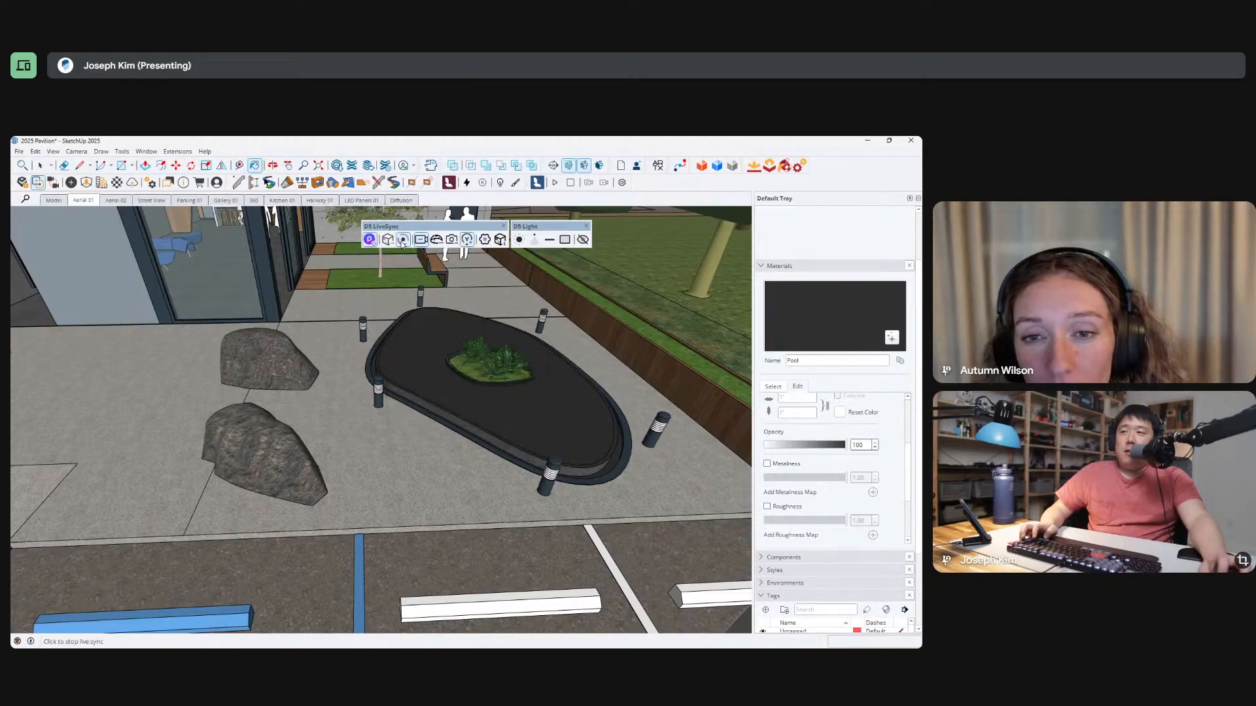
key("alt+Tab")
mouse_move(575, 450)
middle_mouse_down()
mouse_move(675, 450)
mouse_move(679, 412)
mouse_move(600, 434)
mouse_move(582, 402)
mouse_move(535, 399)
mouse_move(529, 431)
middle_mouse_up()
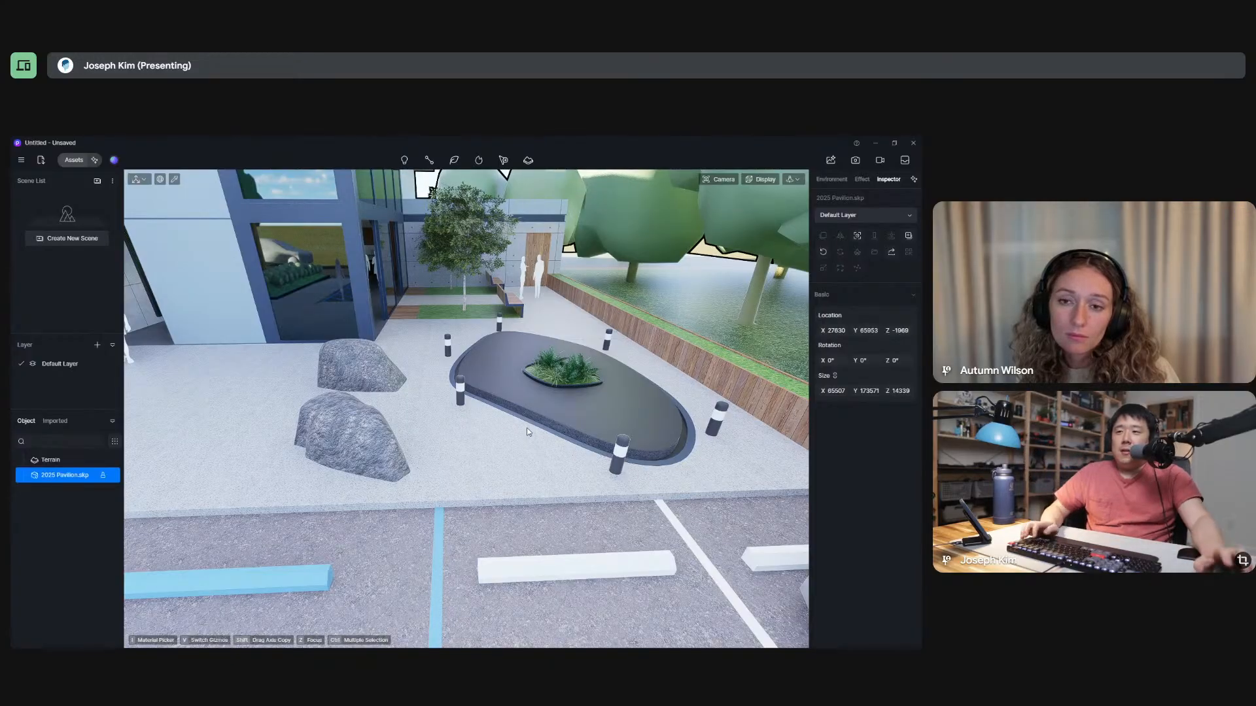
middle_click_drag(499, 395, 550, 374)
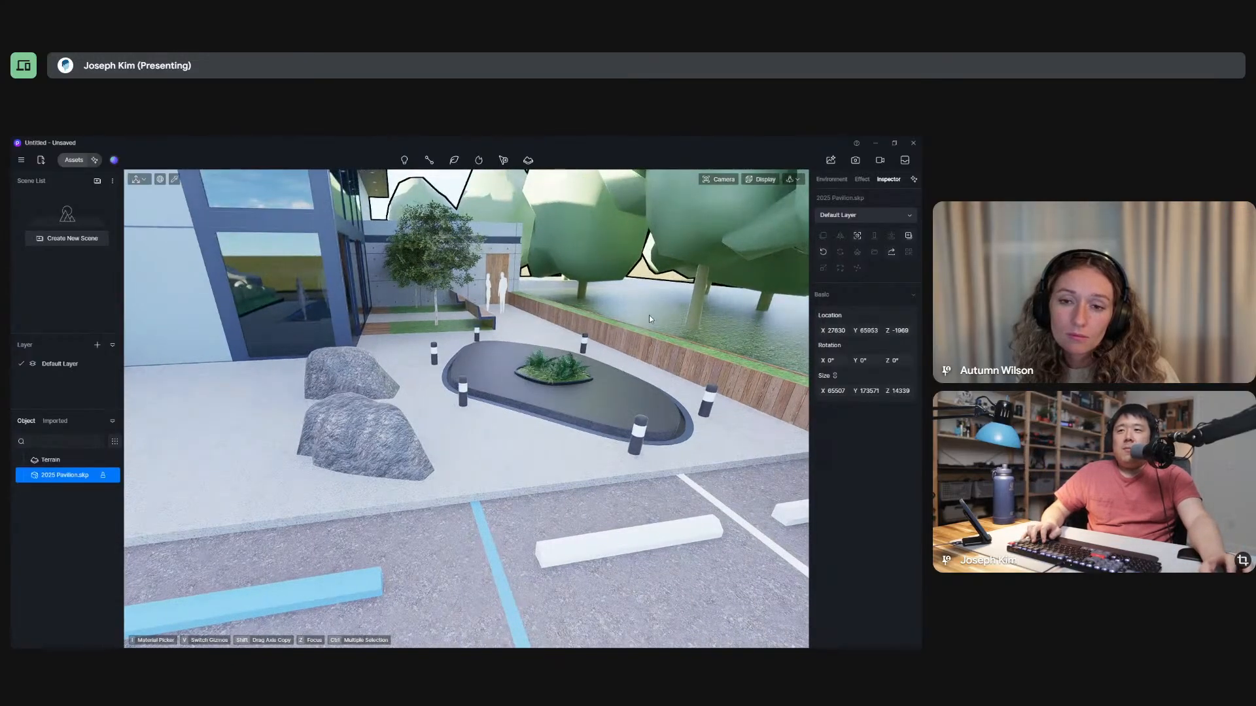
mouse_move(689, 438)
middle_mouse_down()
mouse_move(725, 437)
mouse_move(656, 440)
mouse_move(654, 547)
mouse_move(695, 435)
middle_mouse_up()
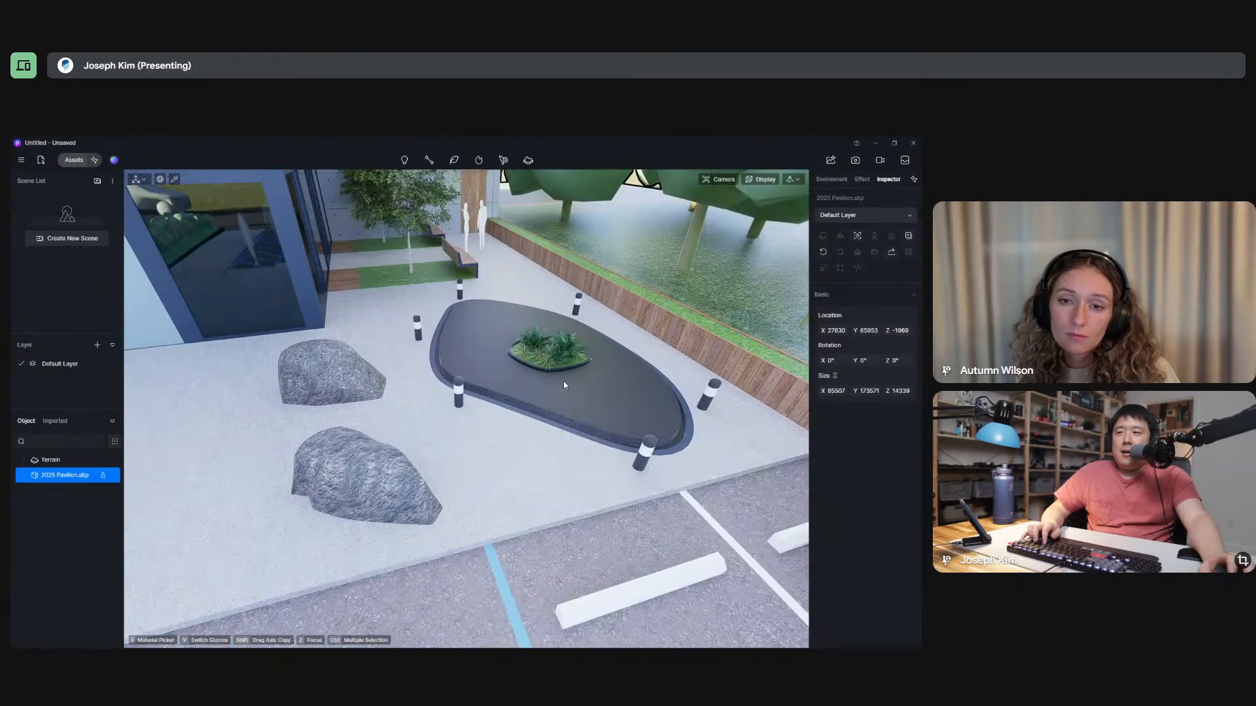
middle_click_drag(564, 381, 679, 451)
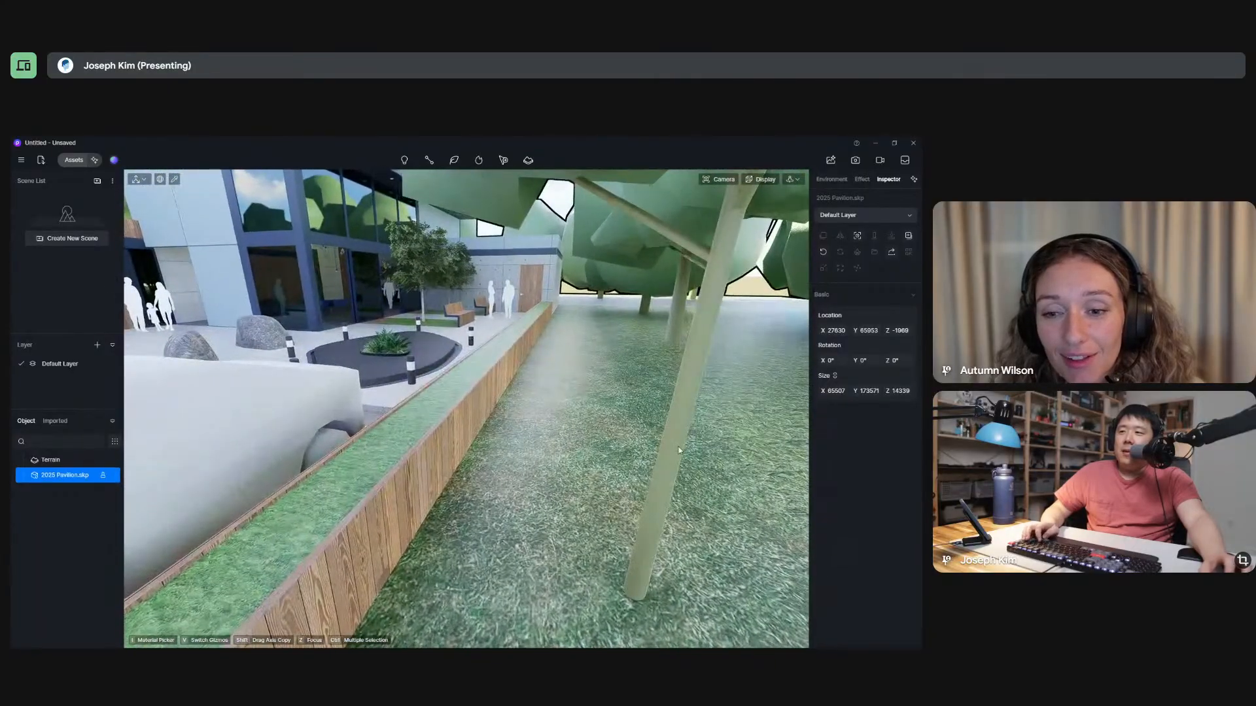
Try copying the lawn's grass material onto the pool surface, undo it, and leave the material application mode.
left_click(582, 394)
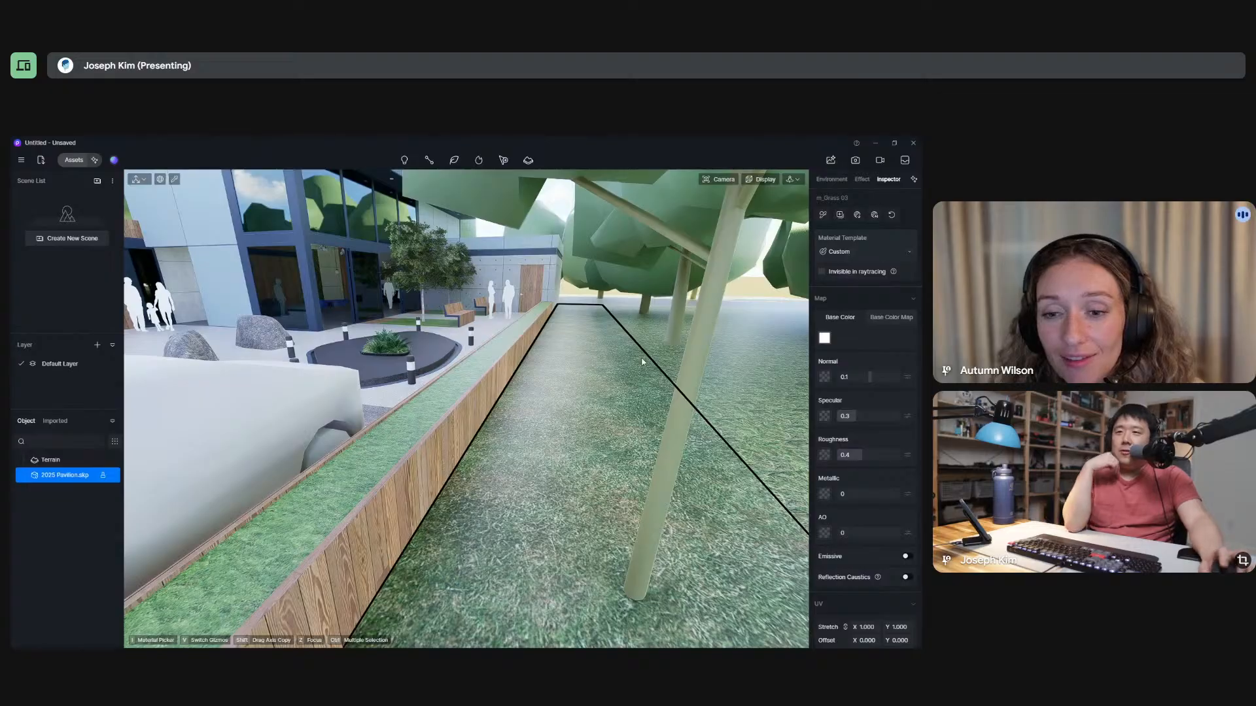
left_click(821, 217)
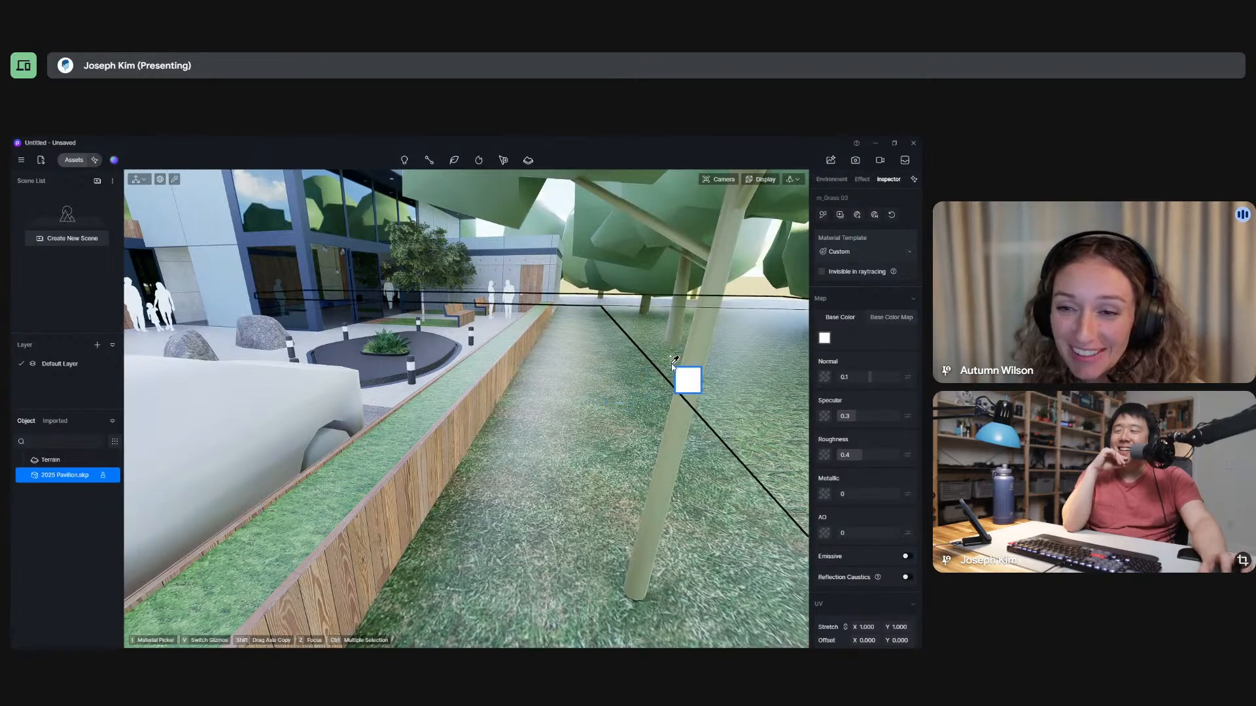
left_click(429, 347)
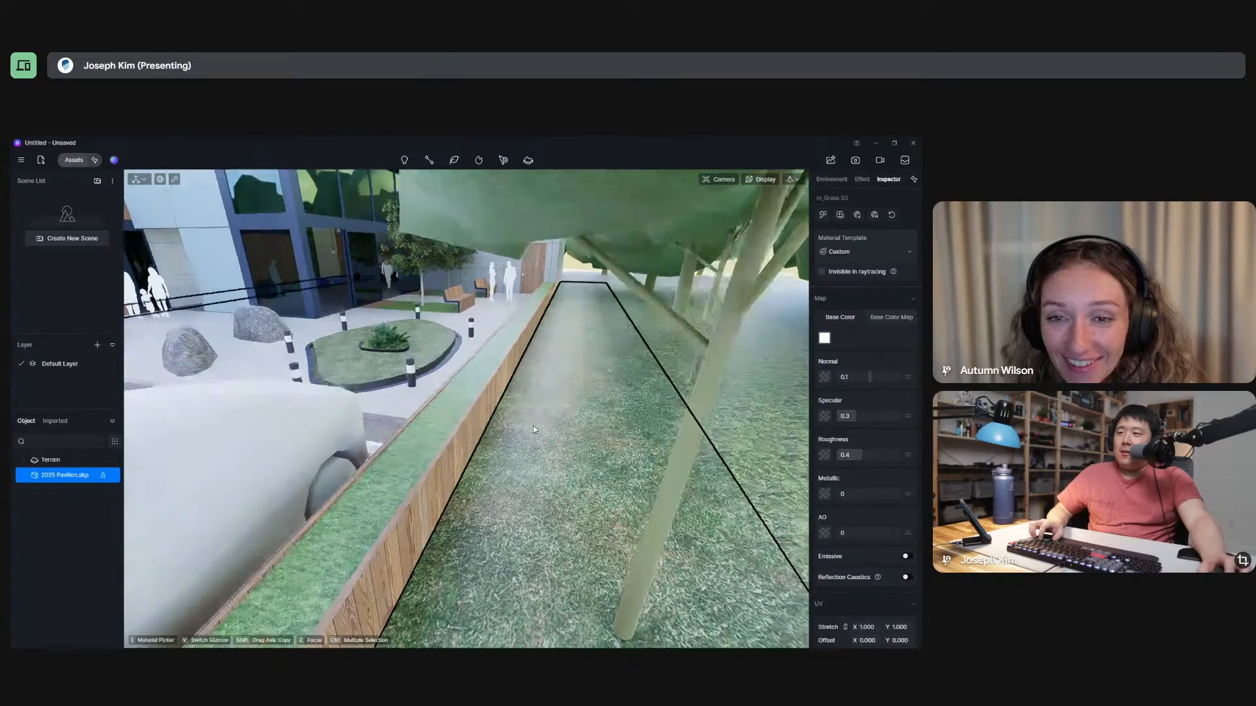
scroll(533, 430, "down", 4)
scroll(517, 366, "up", 5)
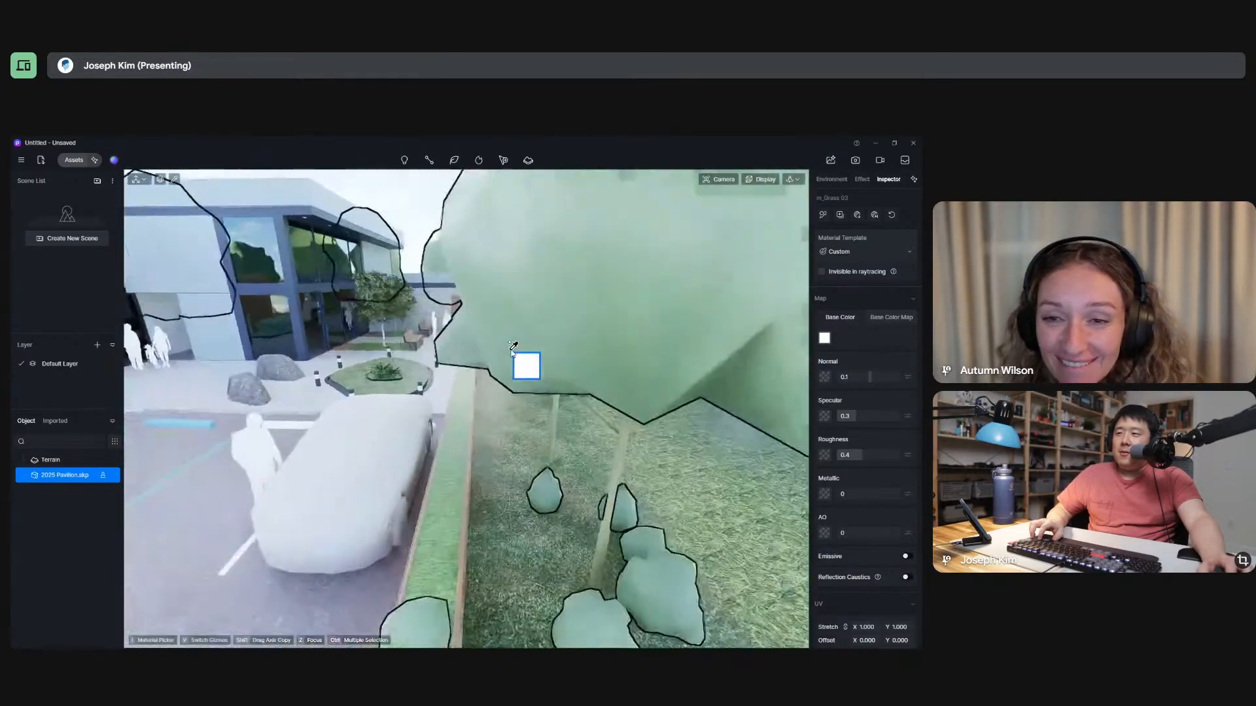
key("ctrl+z")
scroll(394, 415, "down", 5)
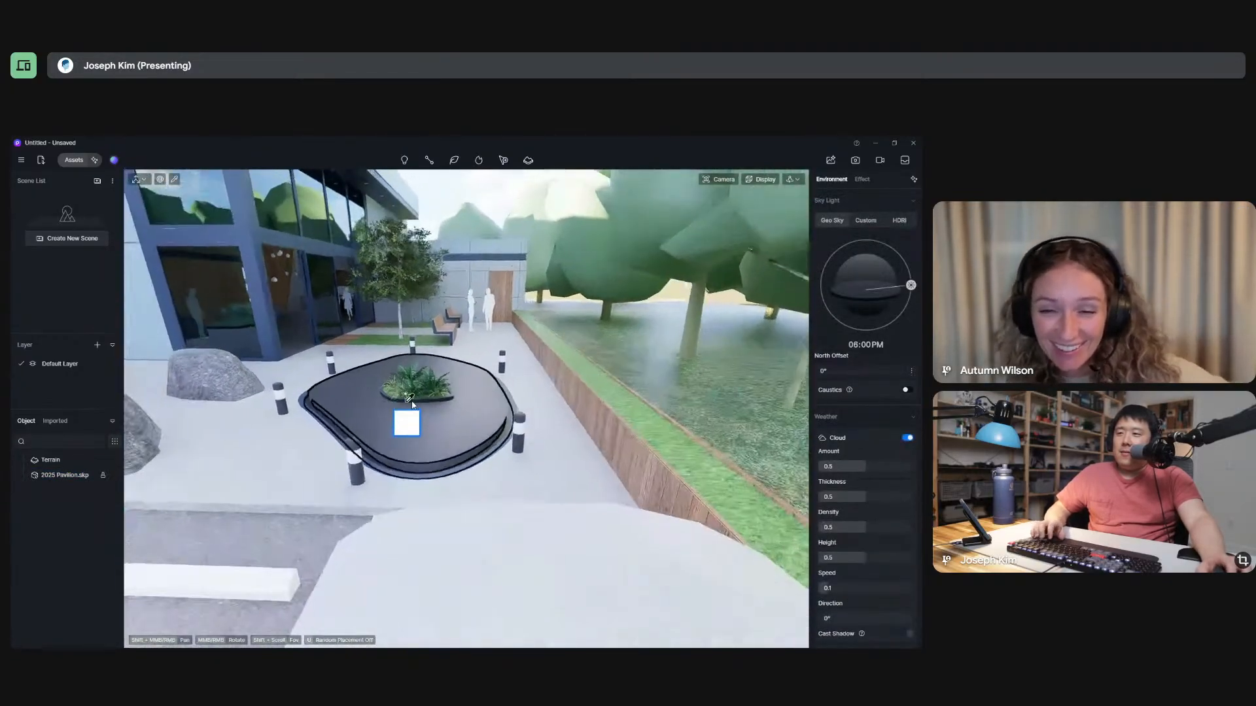
key("Escape")
middle_click_drag(529, 423, 533, 431)
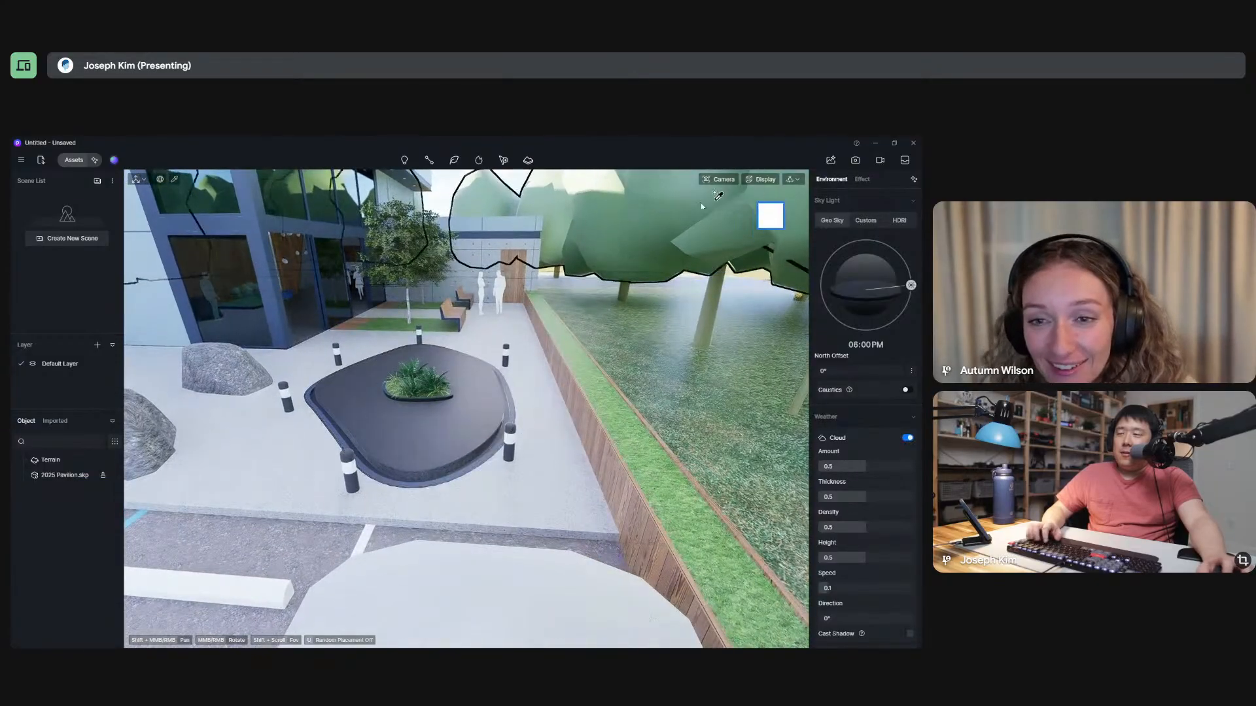
key("Escape")
key("Escape")
Pick the pool surface's material with the material picker to inspect its template and map settings.
left_click(442, 421)
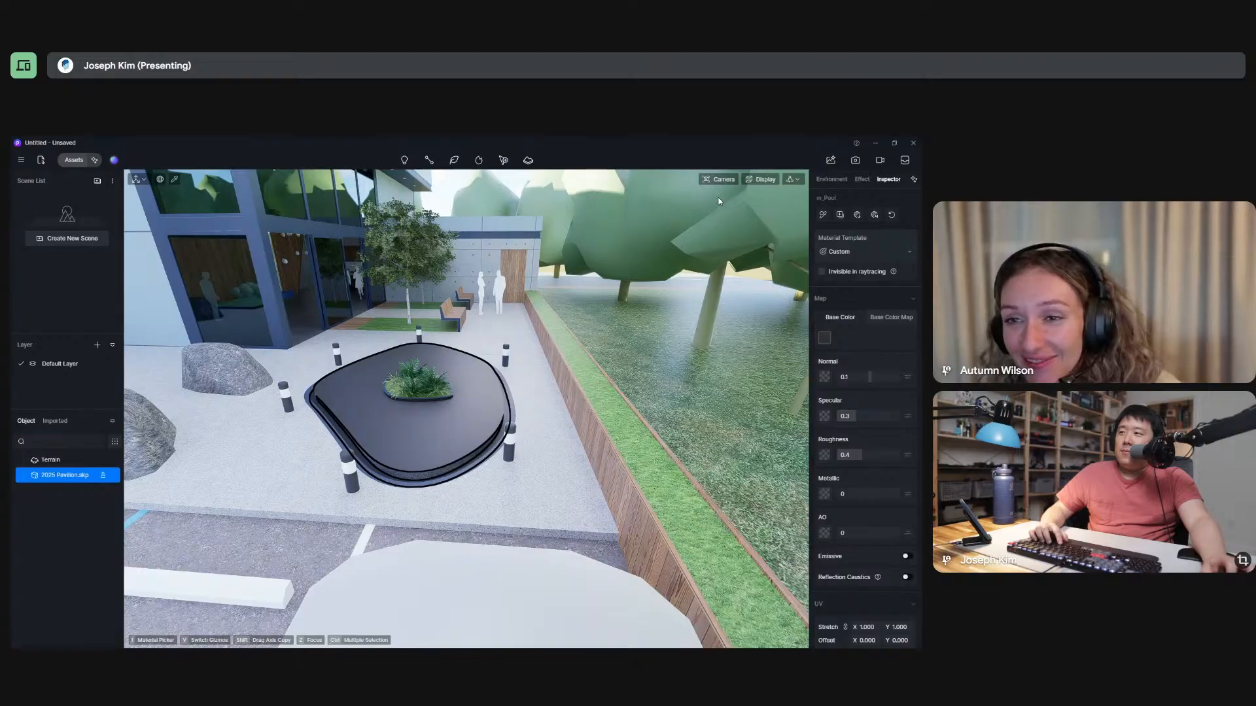
left_click(175, 181)
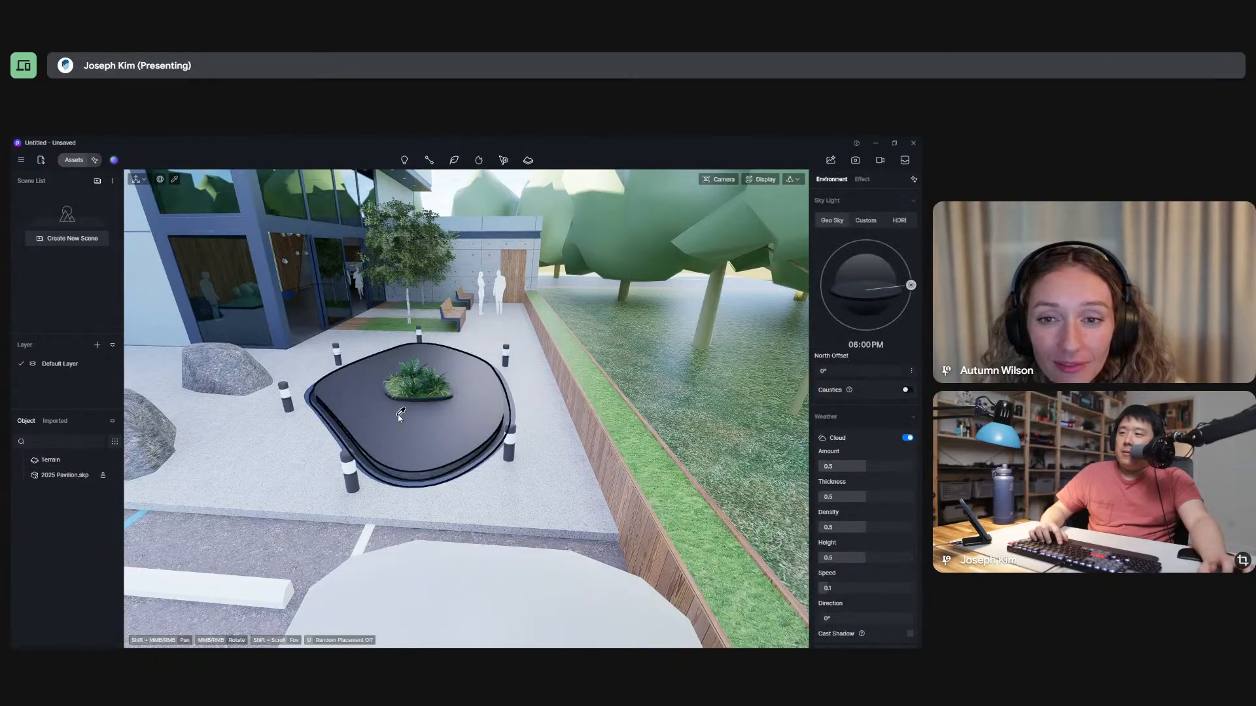
left_click(420, 424)
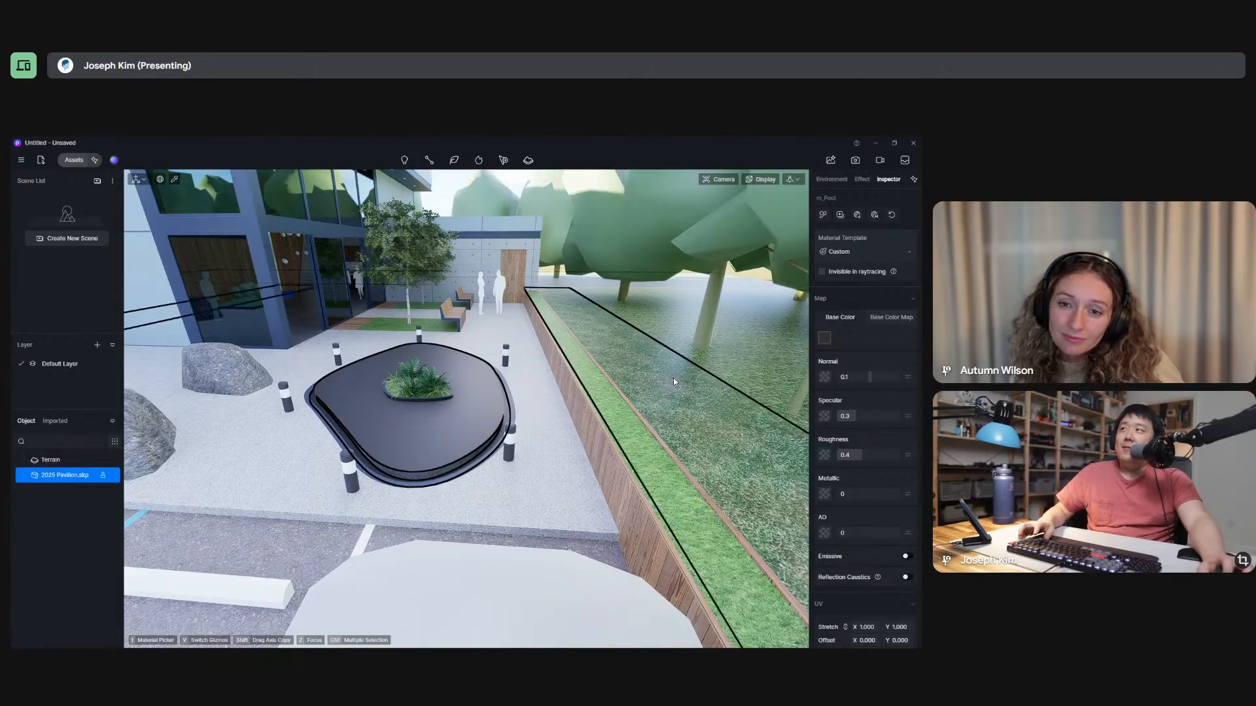
Switch to SketchUp, set the pool material's opacity to 65, and return to D5 Render.
key("alt+Tab")
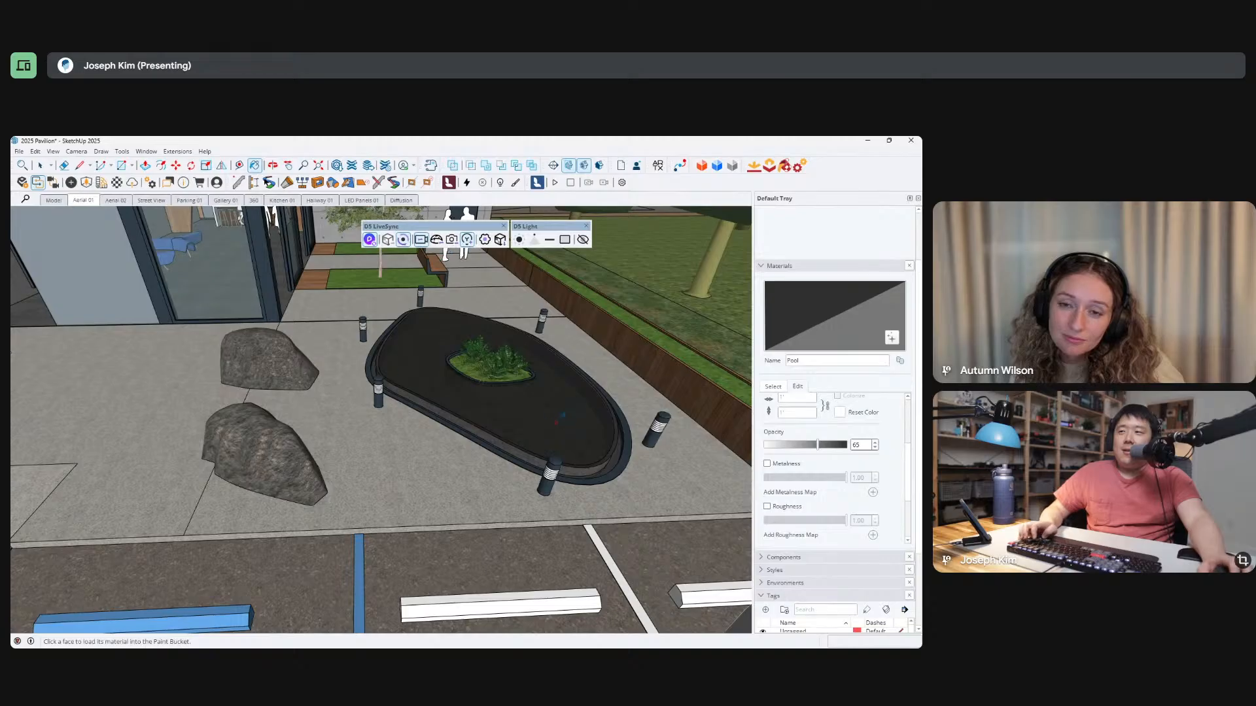
middle_click_drag(508, 409, 486, 394)
key("alt+Tab")
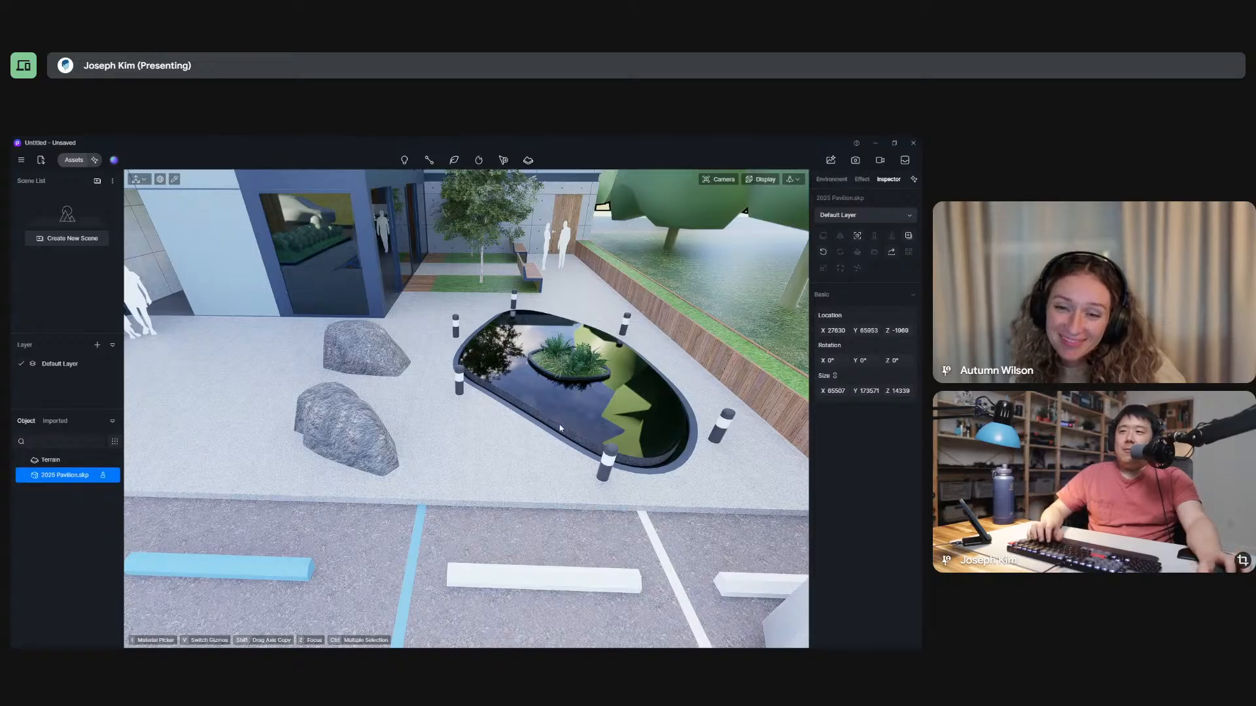
Examine the pool's reflections up close and pick the grass material of the raised planter strip to inspect its settings.
middle_click_drag(609, 376, 545, 448)
middle_click_drag(527, 367, 488, 365)
middle_click_drag(476, 413, 544, 301)
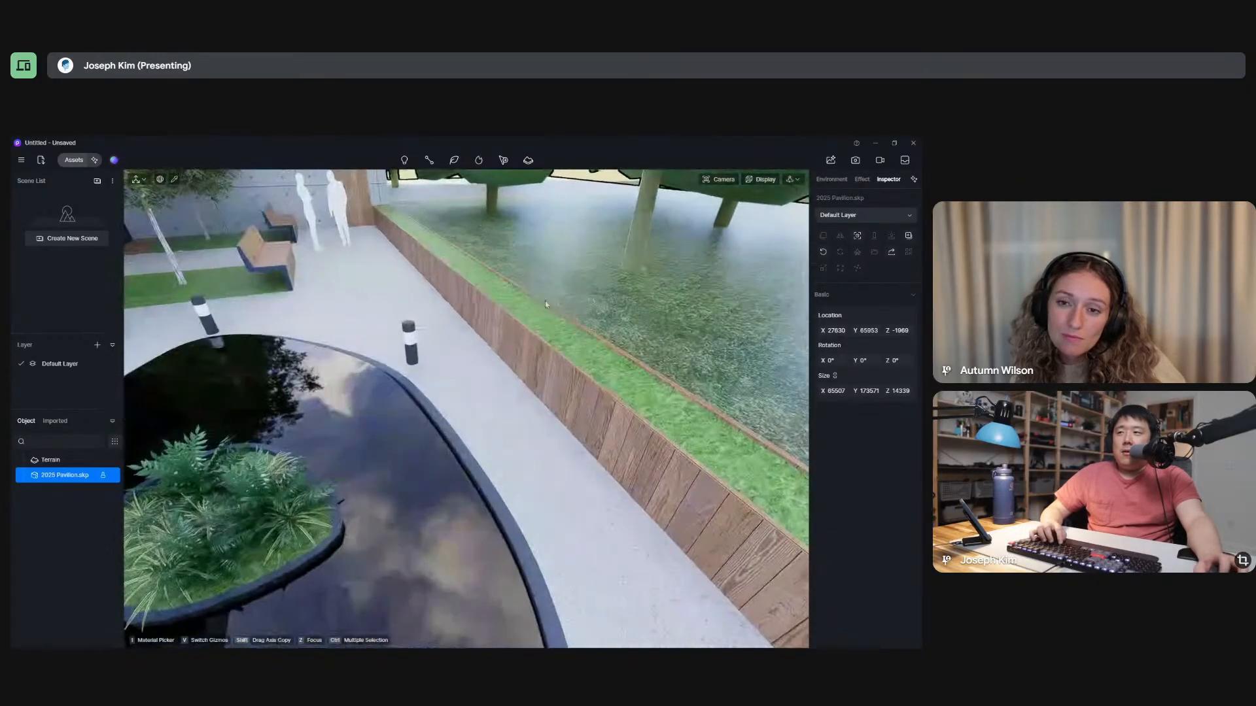
left_click(175, 181)
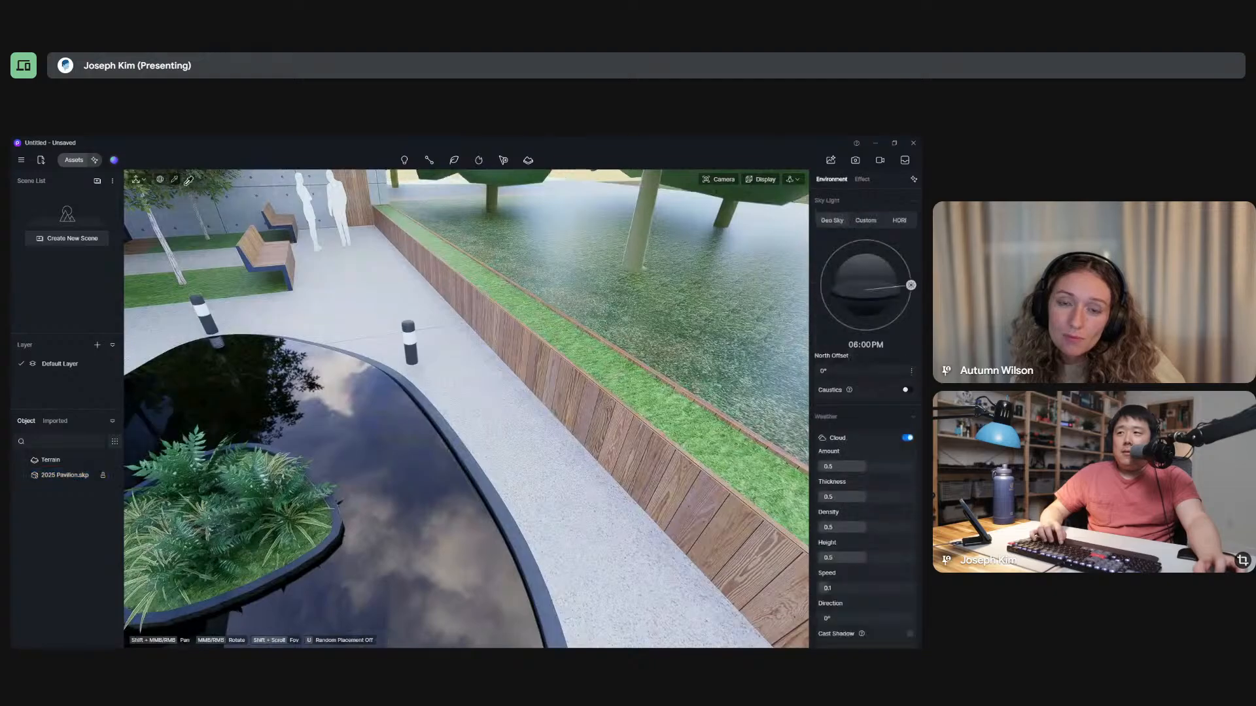
left_click(526, 304)
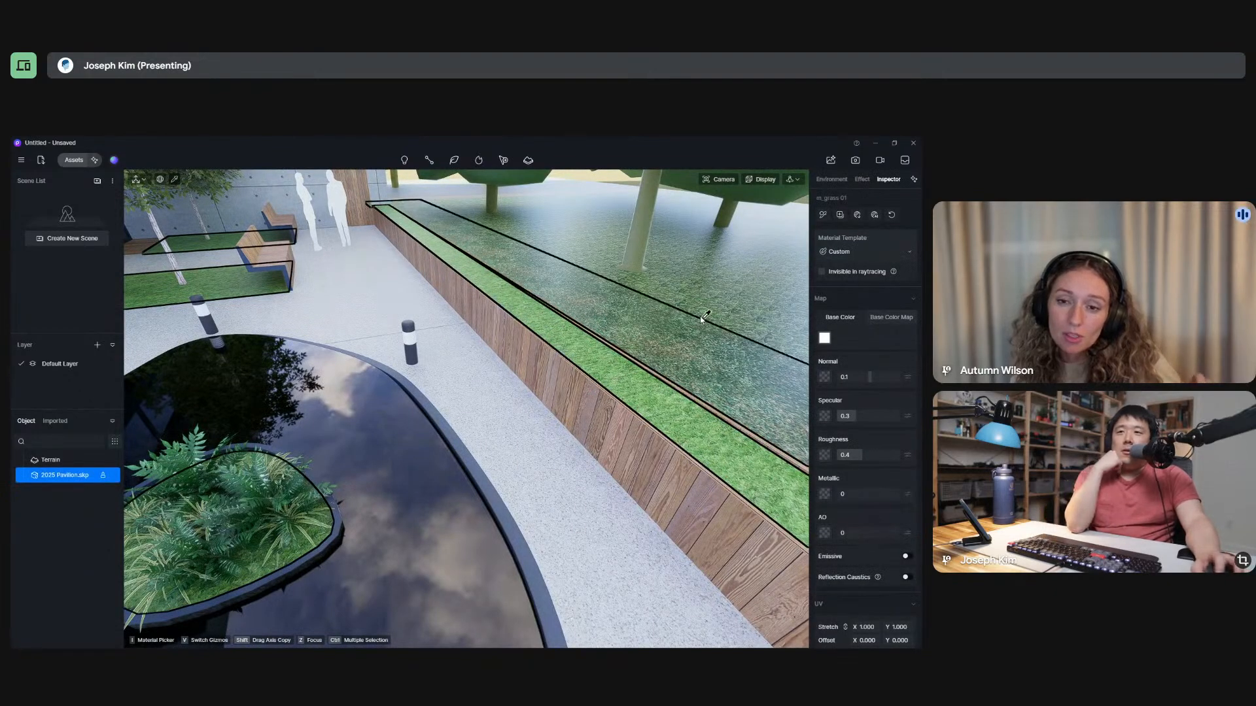
Change the viewport navigation mode to Fly and move the camera backward above the parking area.
scroll(499, 363, "down", 8)
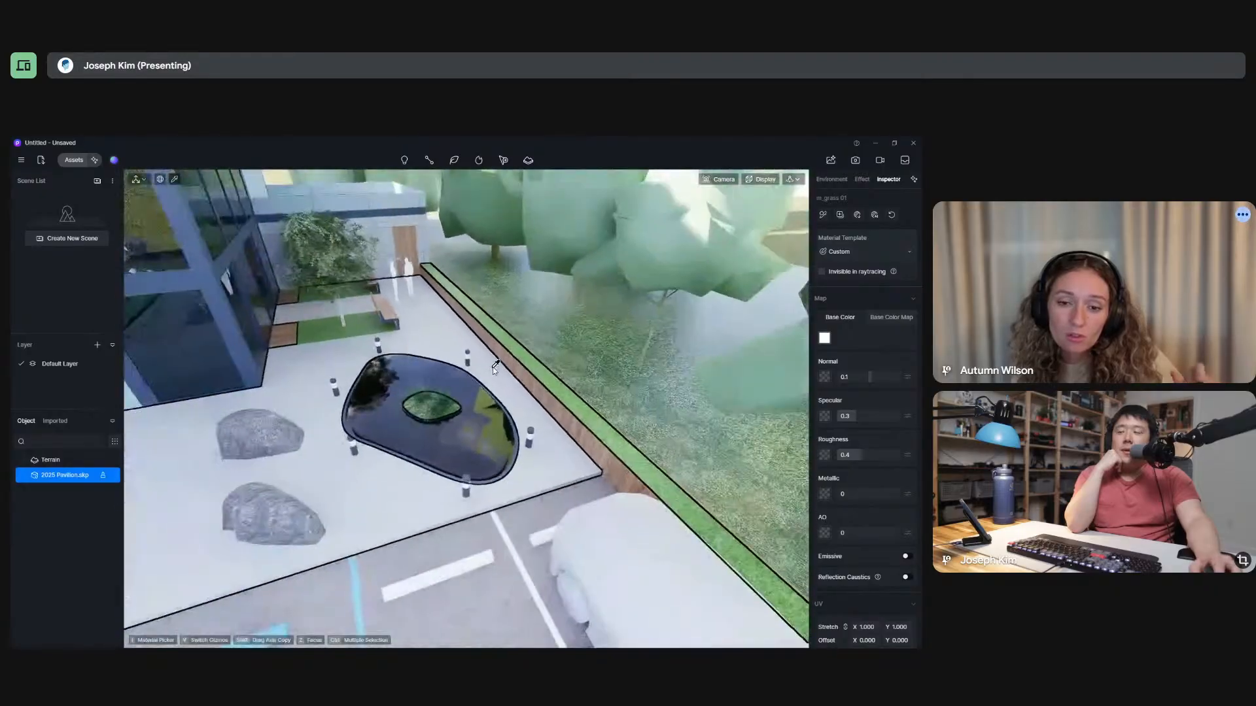
scroll(492, 367, "down", 4)
scroll(492, 367, "up", 10)
scroll(492, 367, "down", 3)
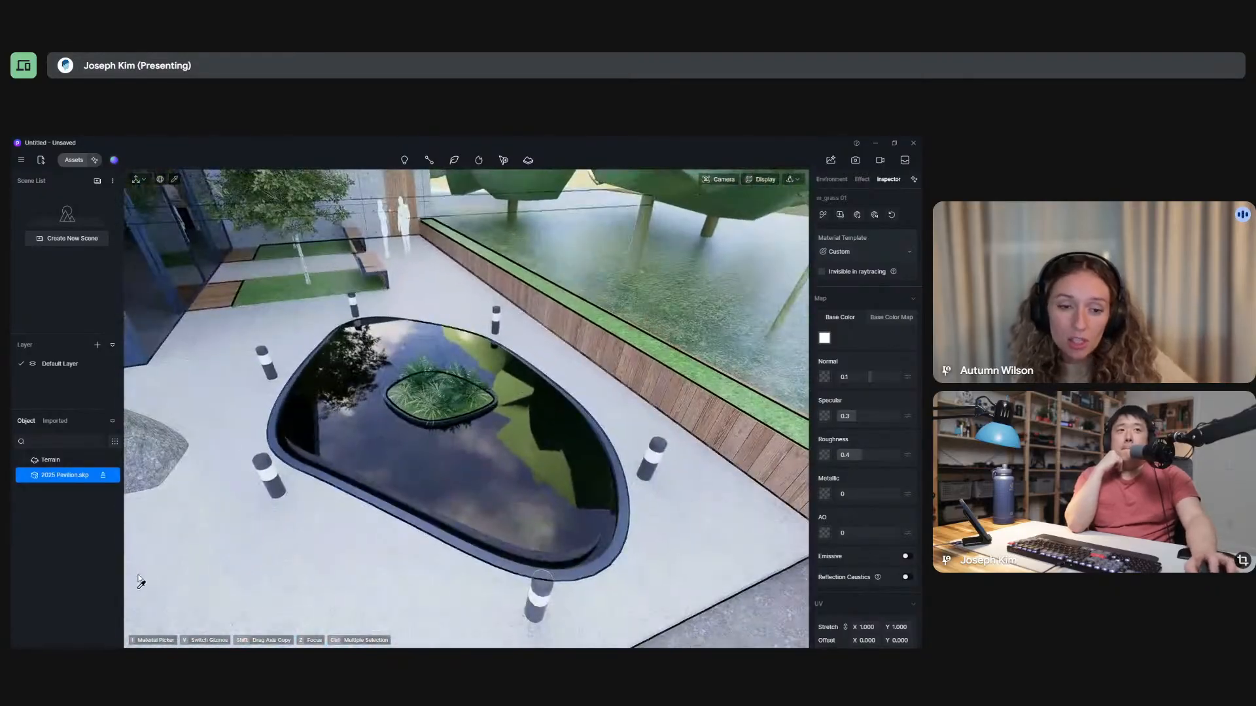
scroll(526, 361, "down", 6)
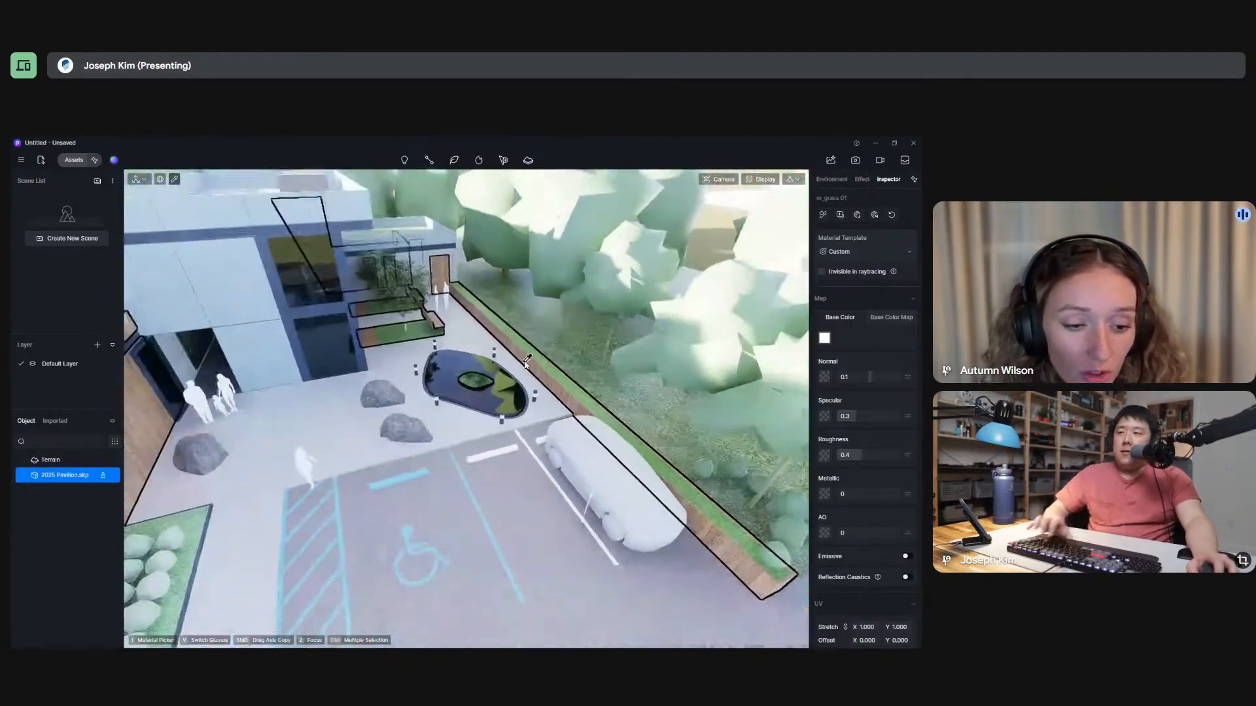
scroll(527, 363, "down", 2)
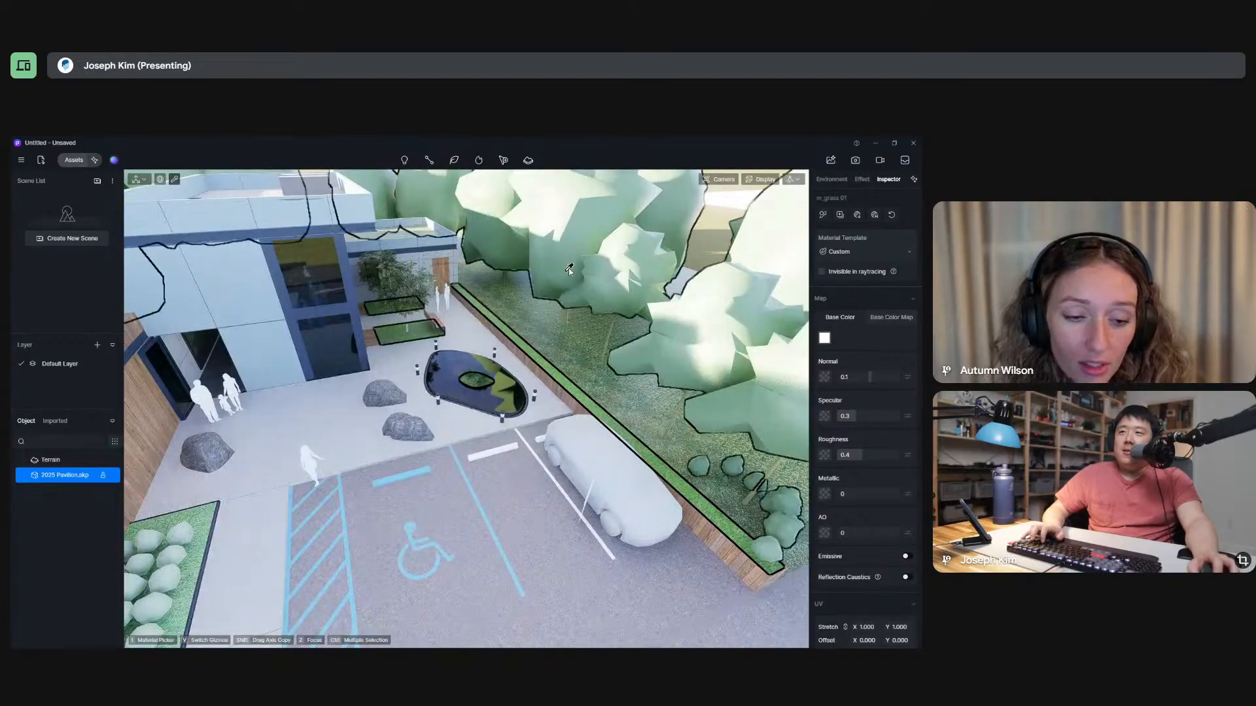
left_click(792, 180)
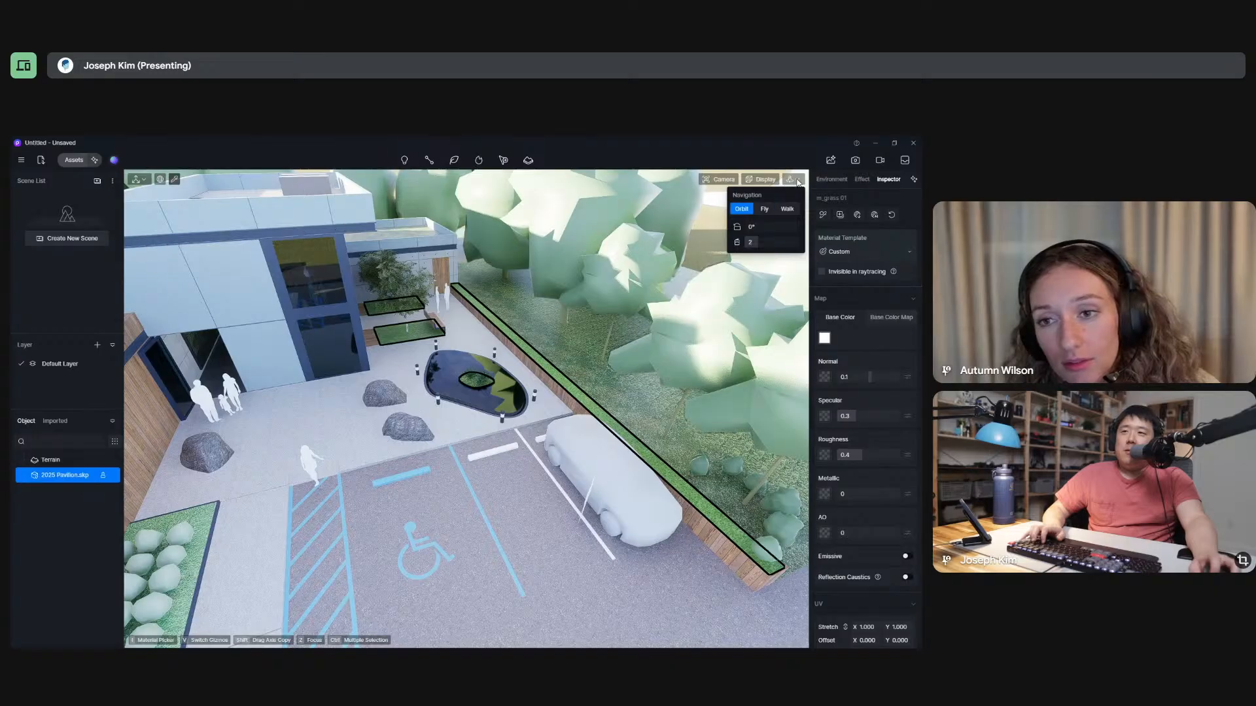
left_click(763, 210)
key("s")
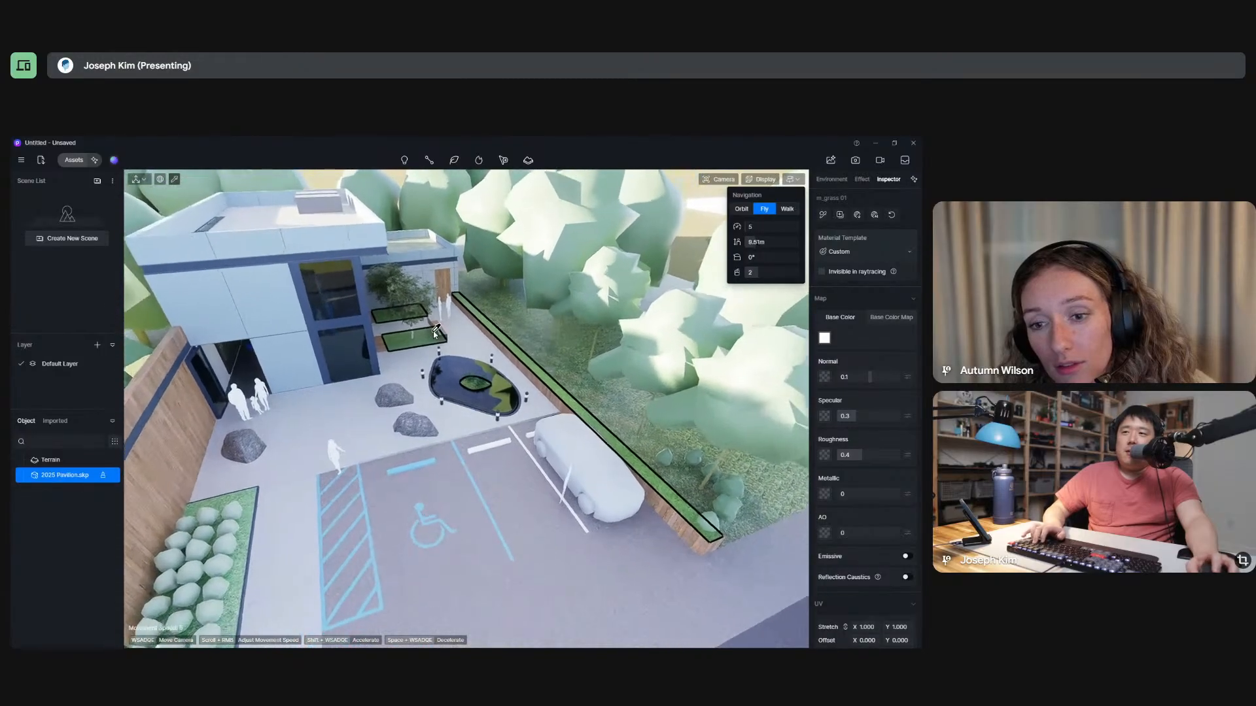
Change the navigation mode to Walk and walk from the parking area through the building to the courtyard tree.
key("s")
key("w")
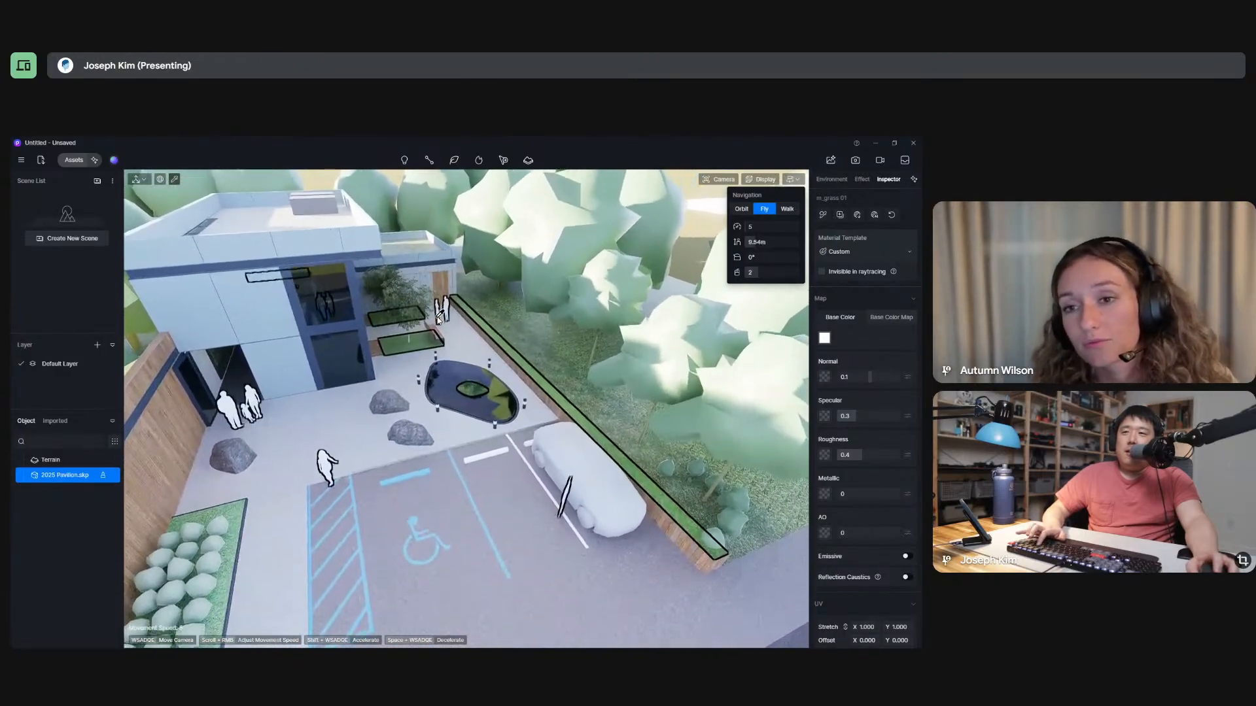
left_click(787, 208)
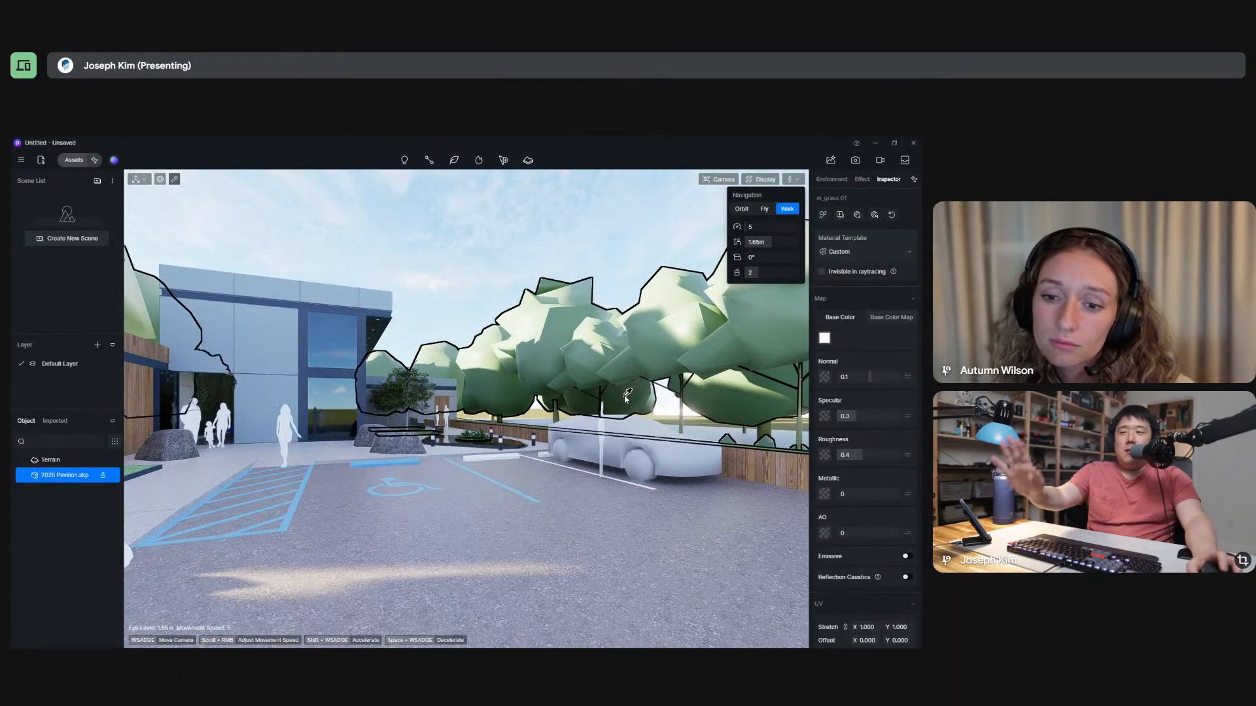
key("w")
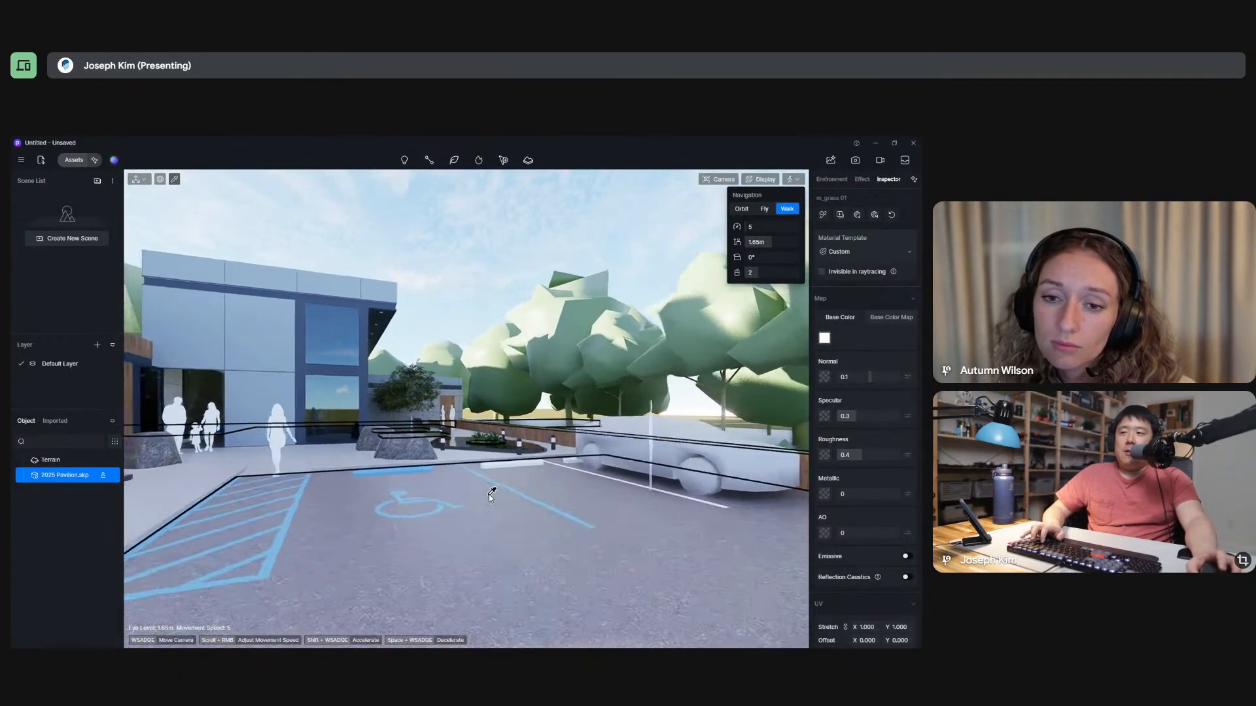
key("w")
right_click_drag(498, 493, 580, 477)
key("w")
key("w")
key("w")
key("w")
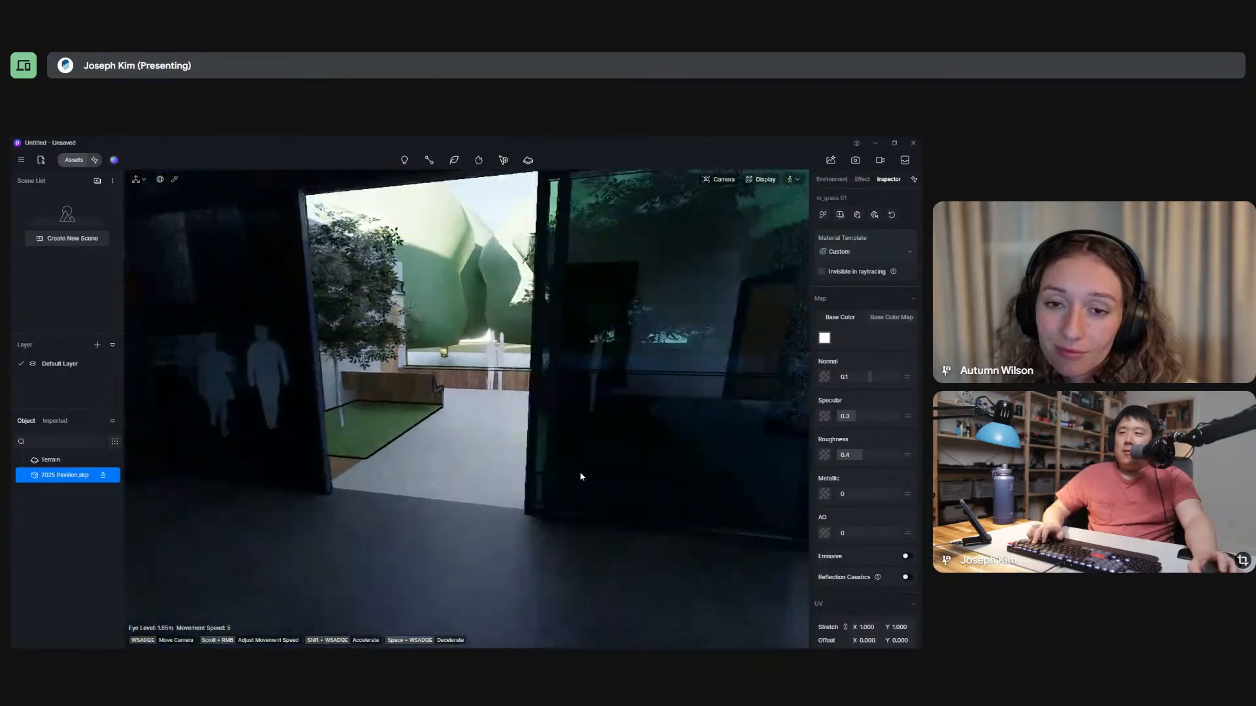
key("w")
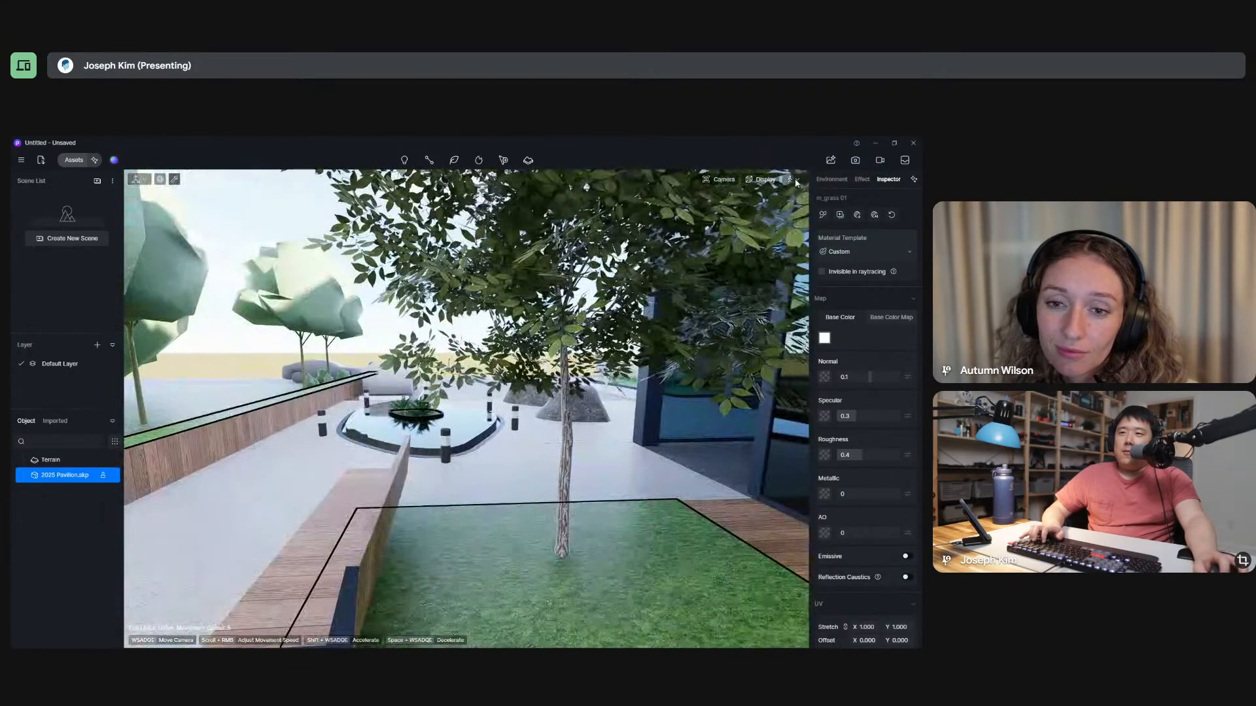
Change the navigation mode to Fly and move the camera past the wooden bench to the reflecting pool.
left_click(765, 212)
key("a")
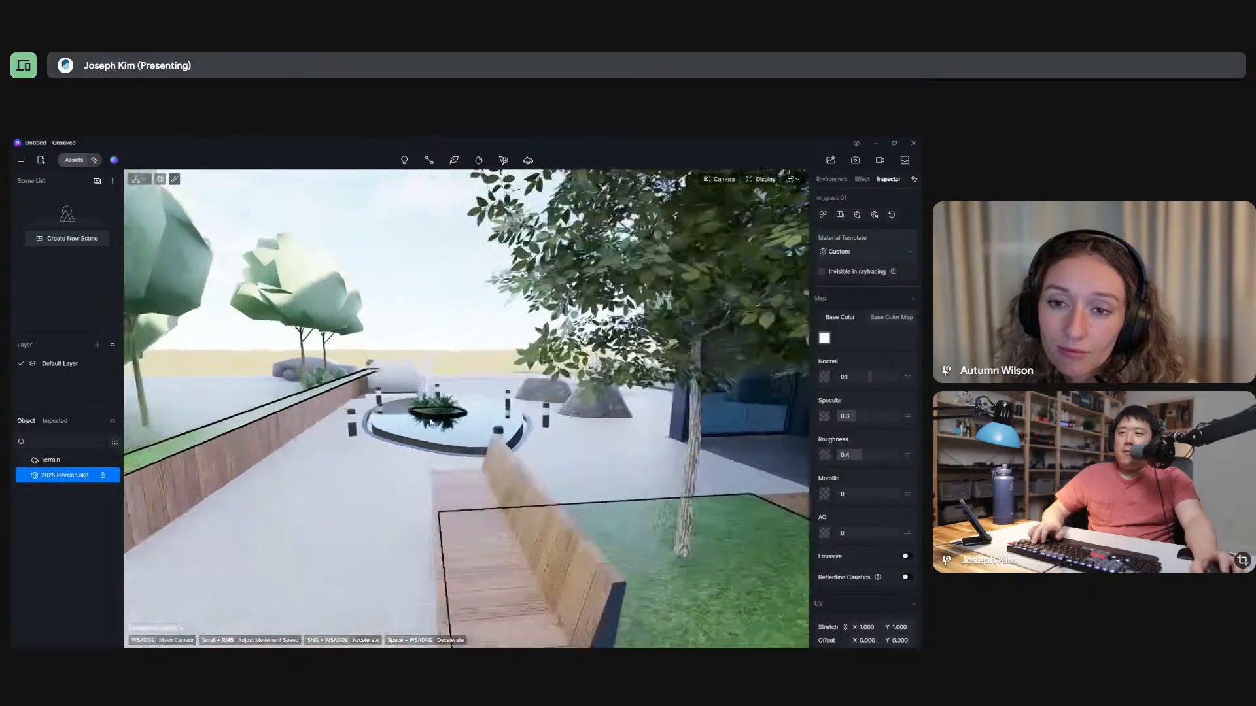
key("w")
key("q")
key("e")
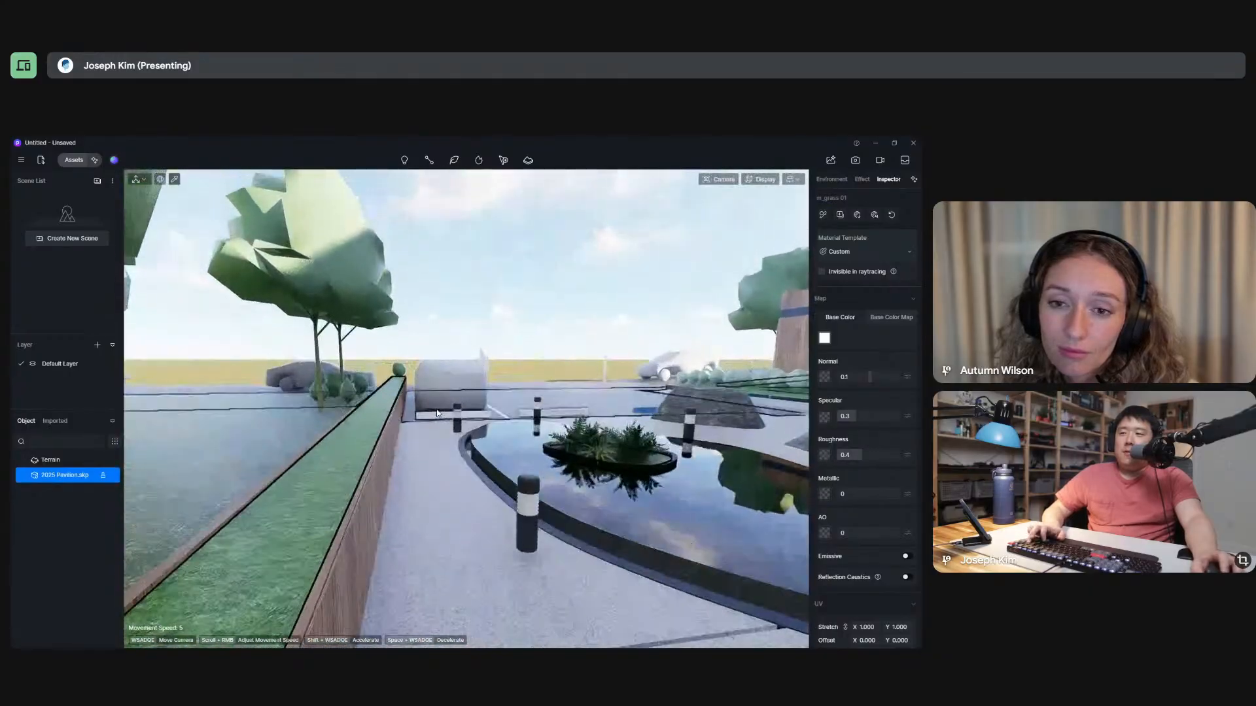
Switch to Walk navigation beside the pool and adjust the eye level to about 1.78 m.
left_click(793, 179)
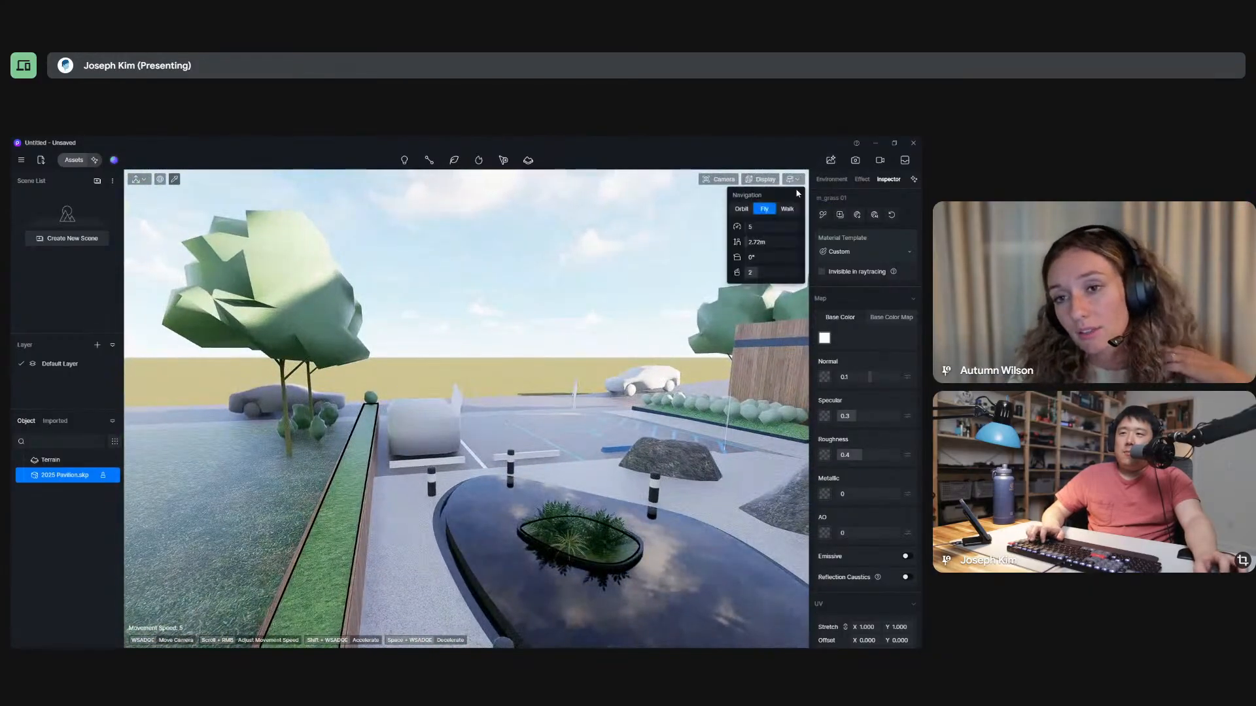
left_click(787, 208)
right_click_drag(540, 395, 526, 428)
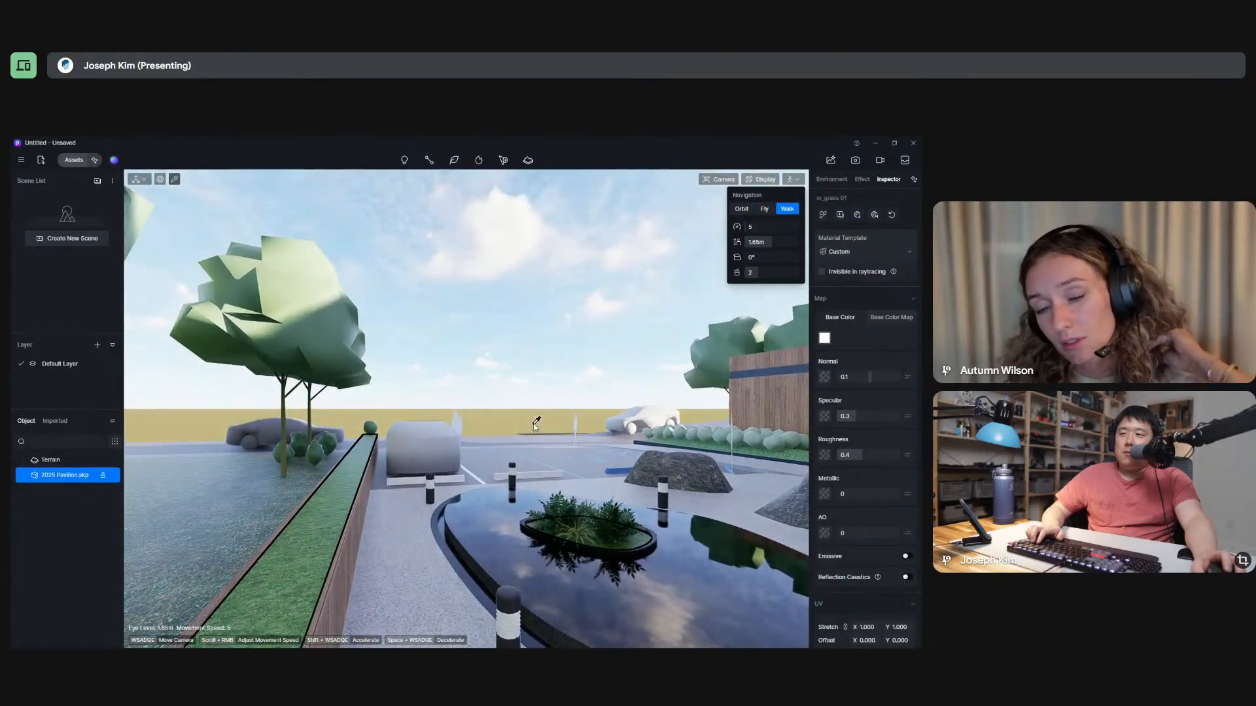
key("q")
key("e")
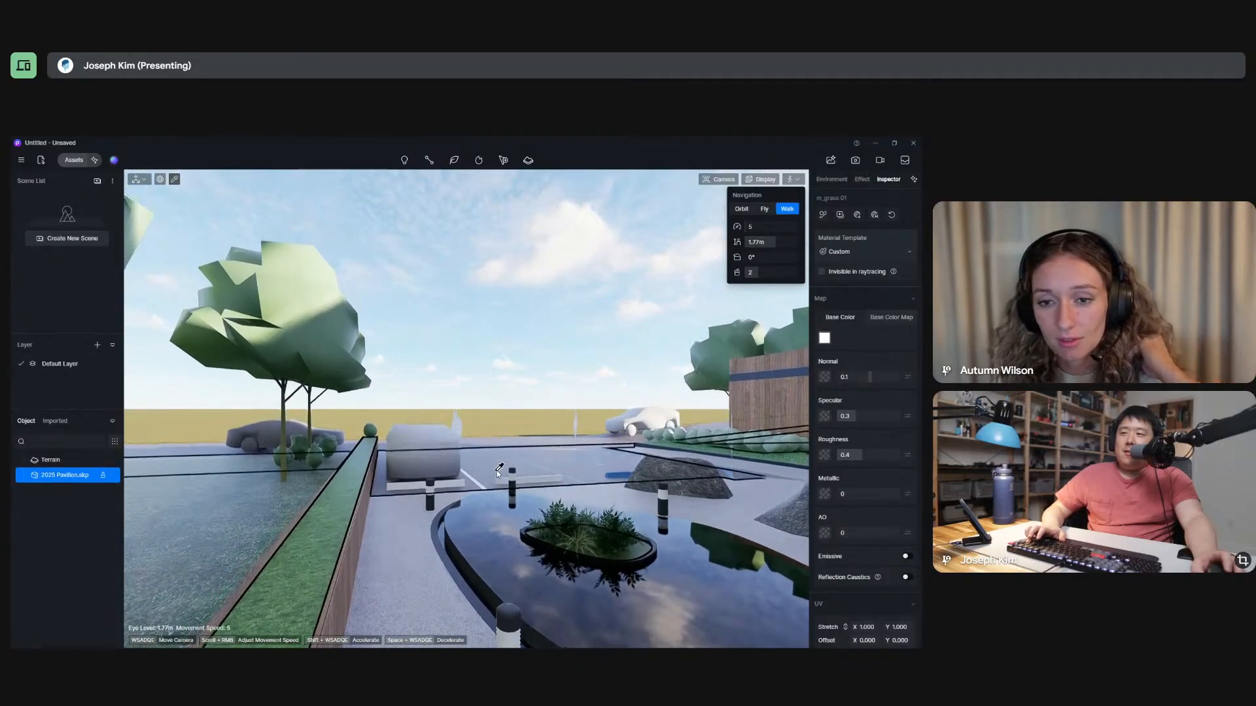
key("q")
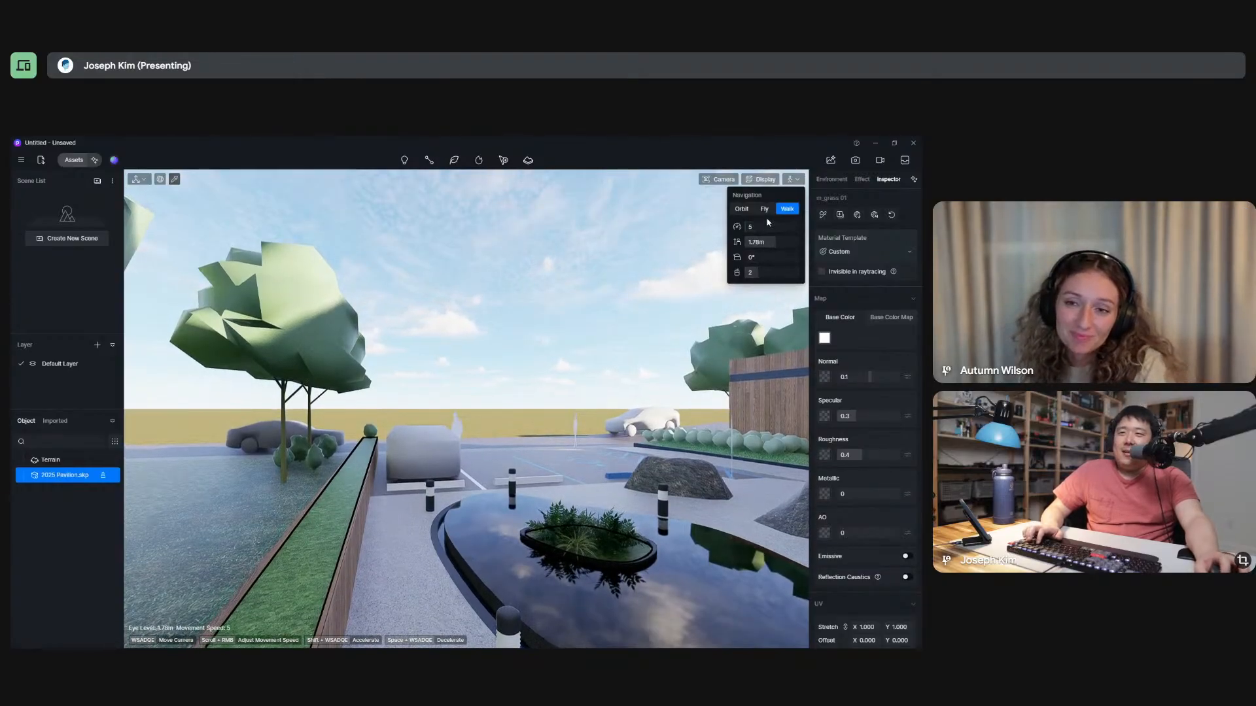
Switch to Fly navigation, turn the camera toward the building front, and back away across the parking area.
key("e")
key("q")
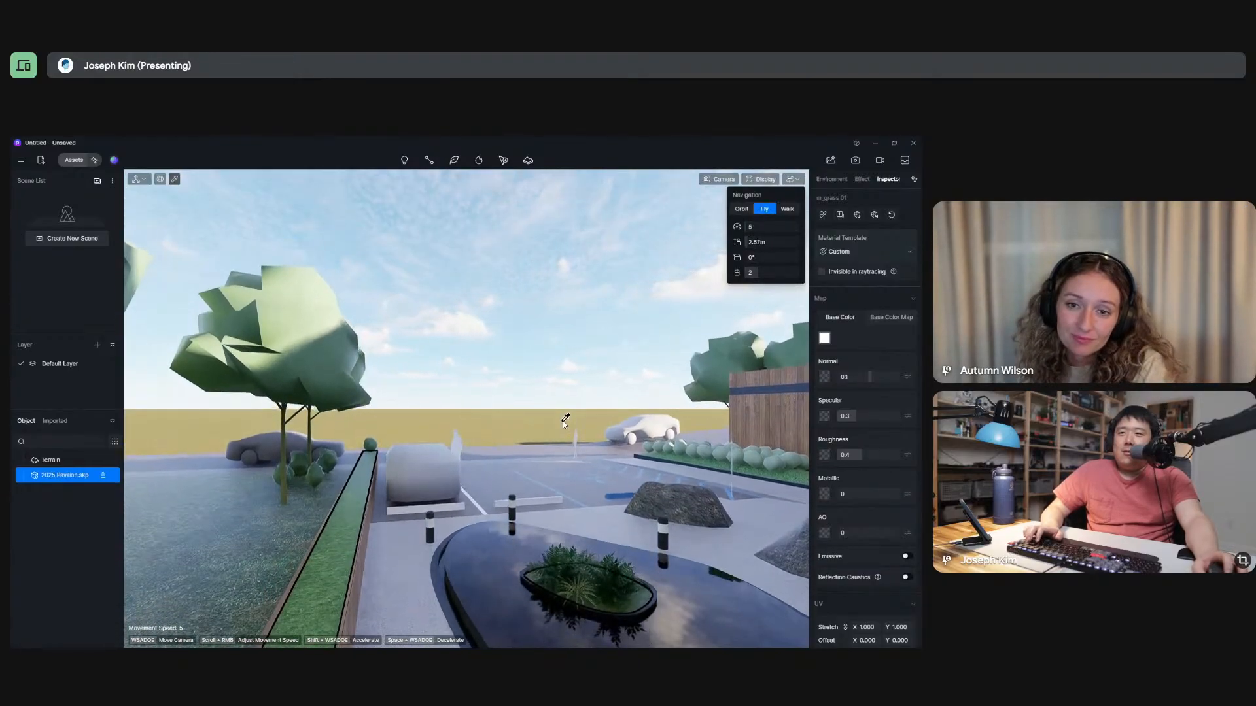
key("e")
right_click_drag(562, 424, 459, 402)
key("a")
key("s")
key("w")
key("w")
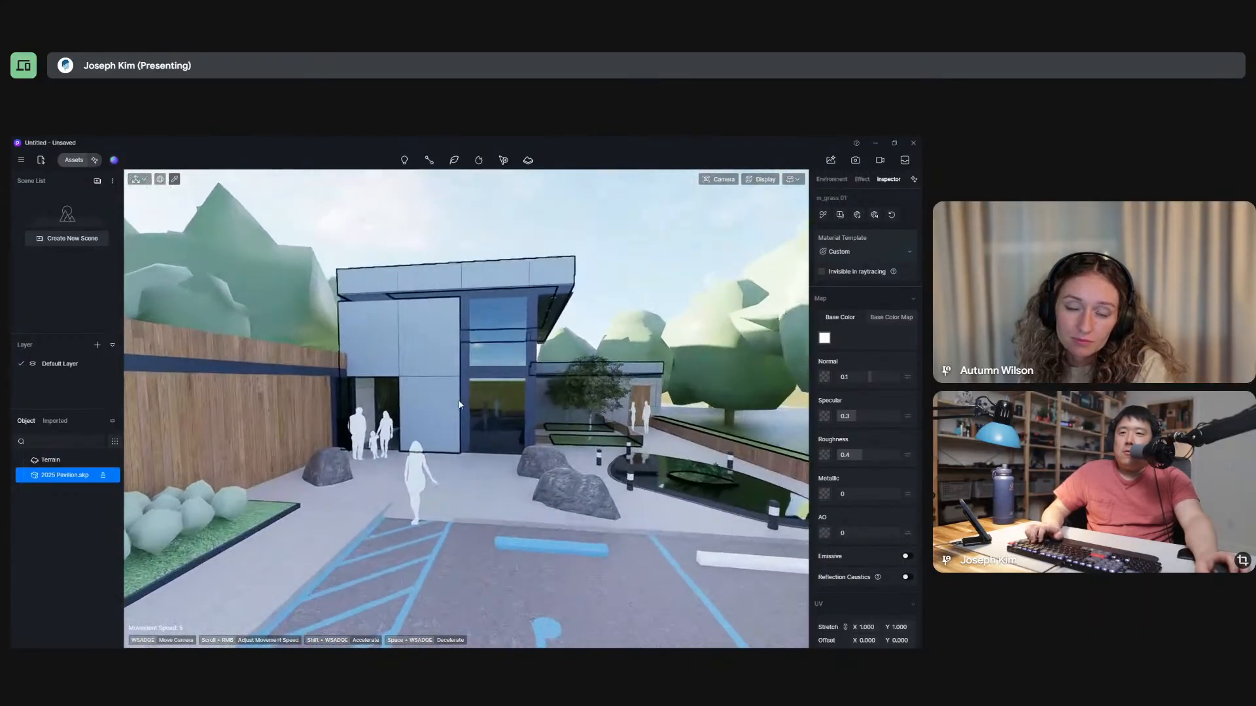
key("s")
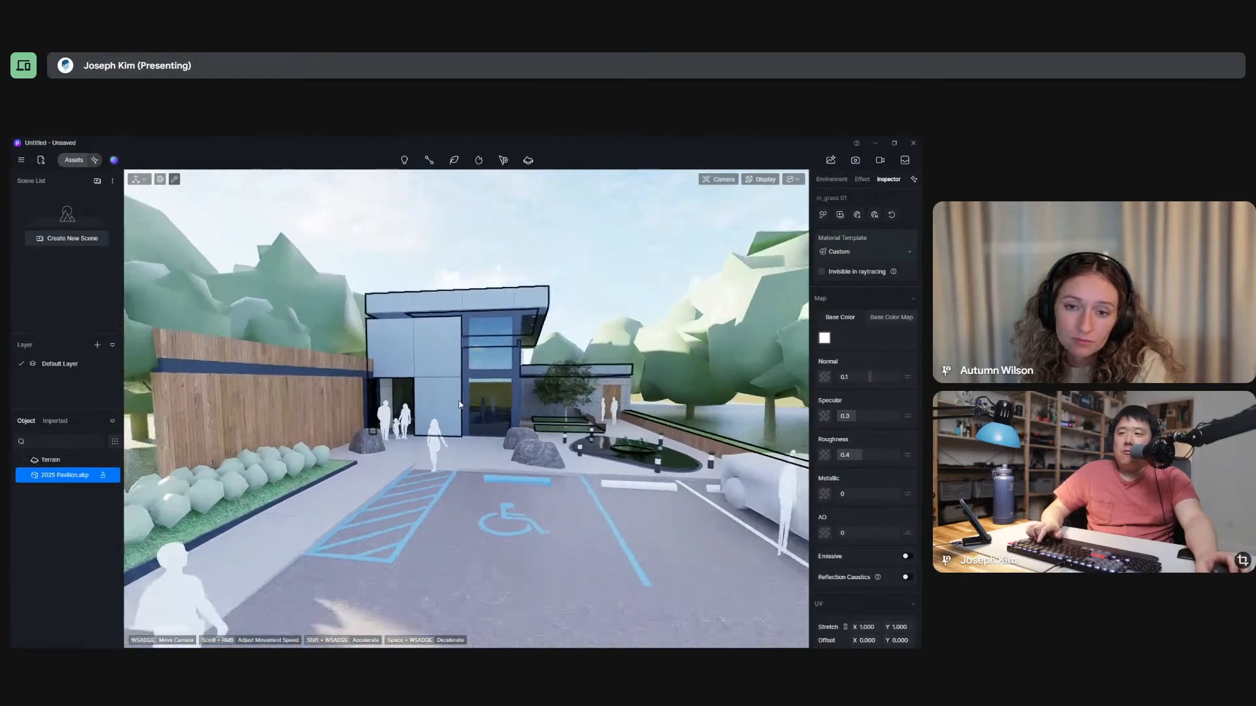
key("s")
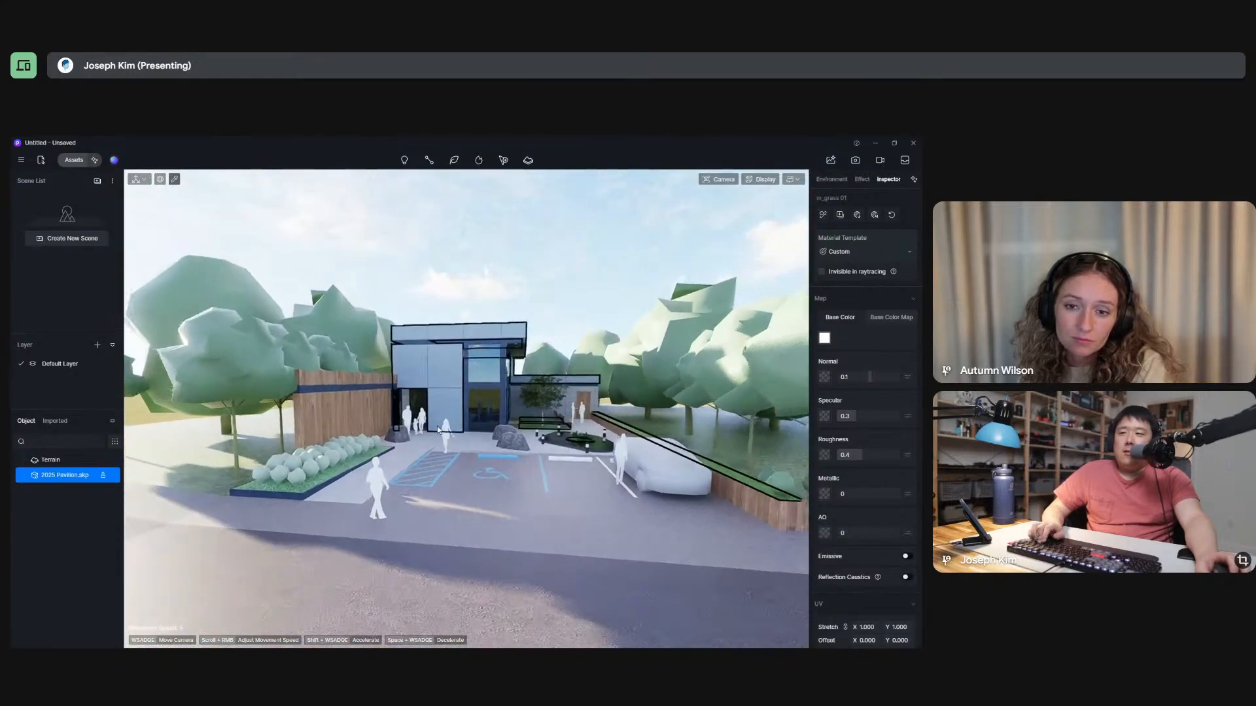
Fly forward over the parking area and vary the camera height to compare views of the building front.
scroll(437, 426, "up", 2)
key("w")
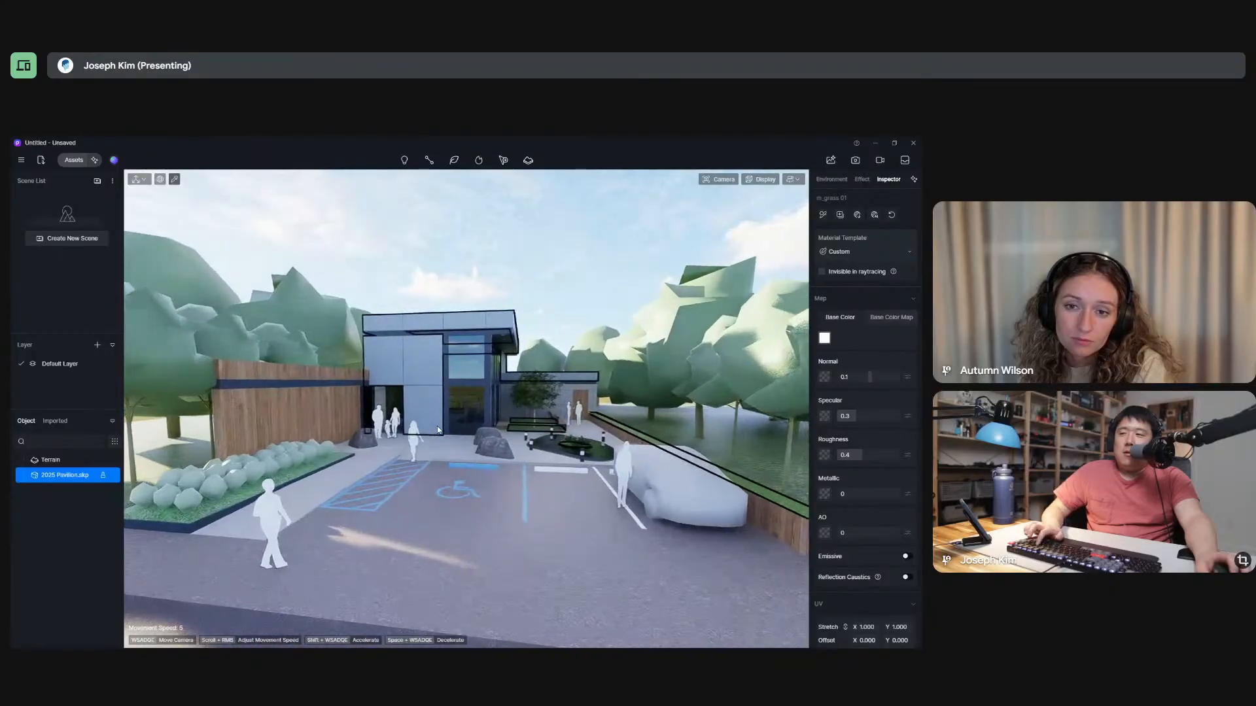
key("e")
key("q")
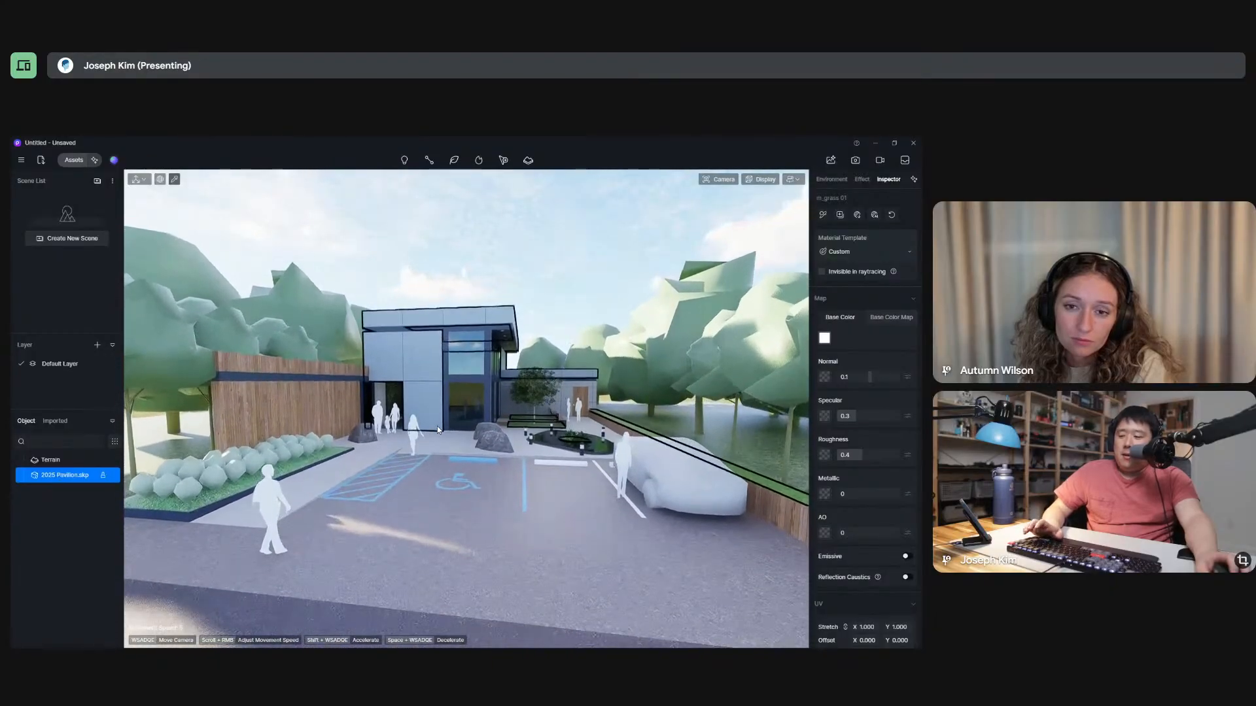
key("e")
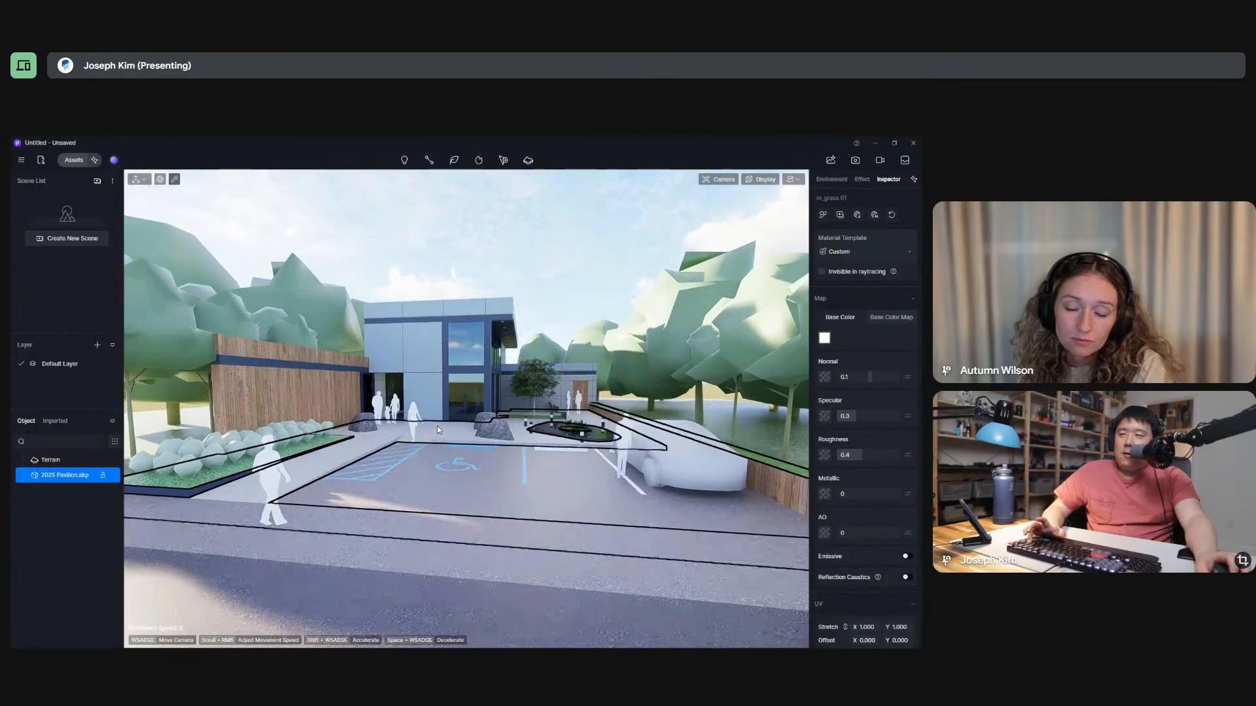
key("e")
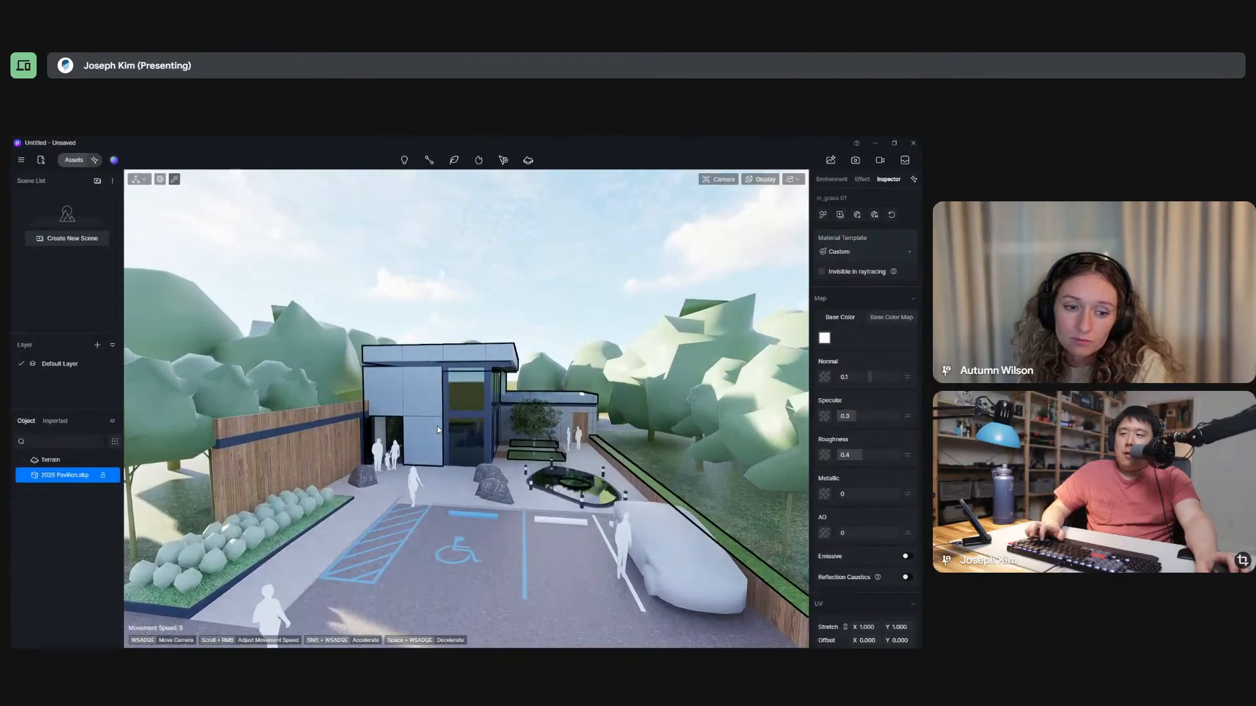
key("q")
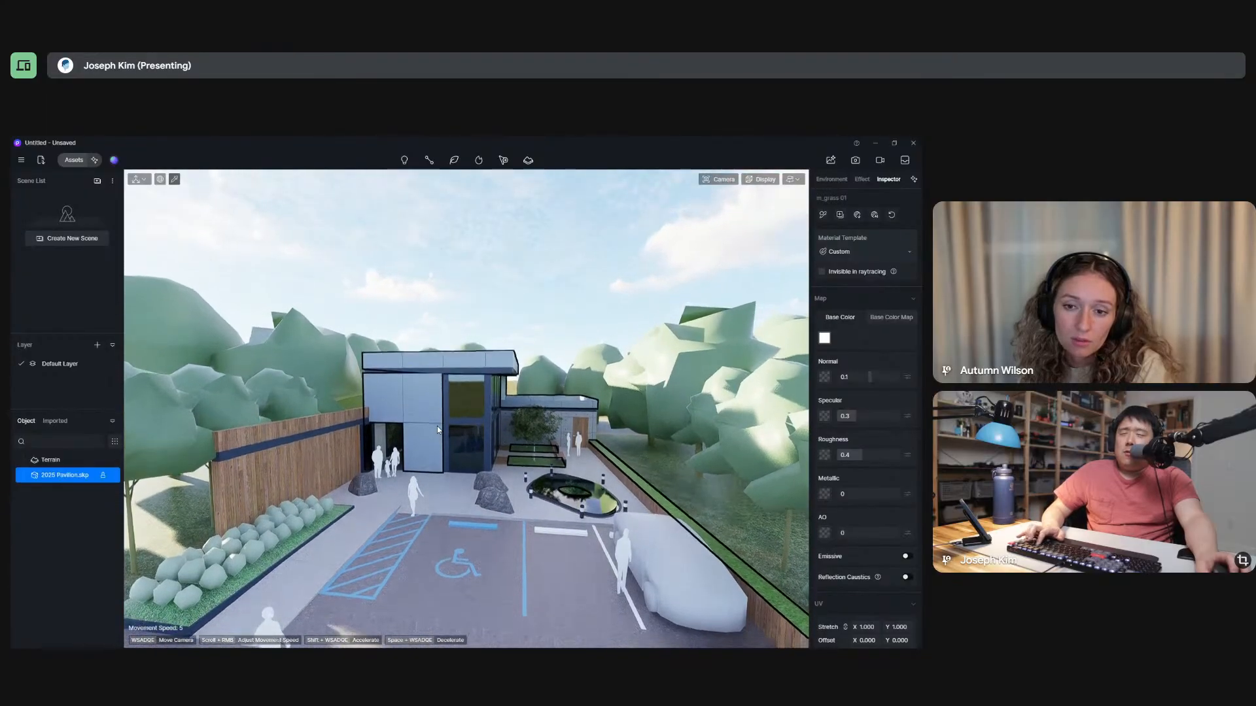
key("q")
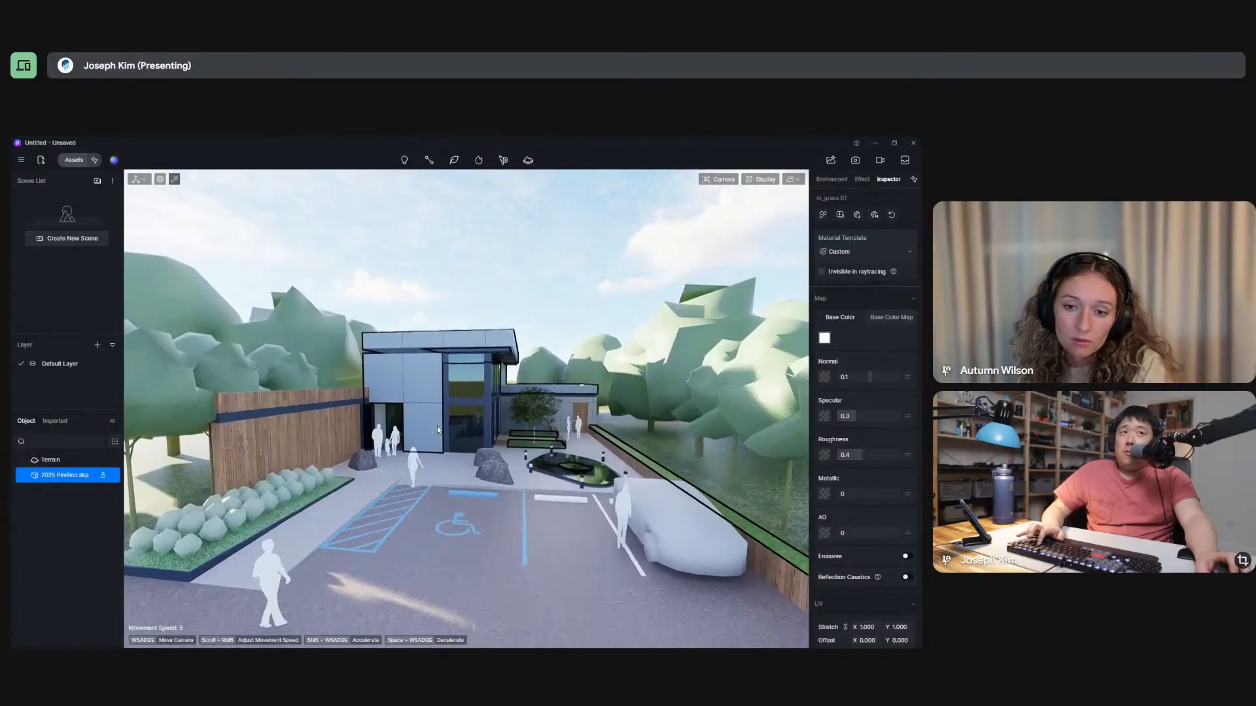
Fly toward the building entrance and back, turning the view and lowering the camera close to the ground.
key("w")
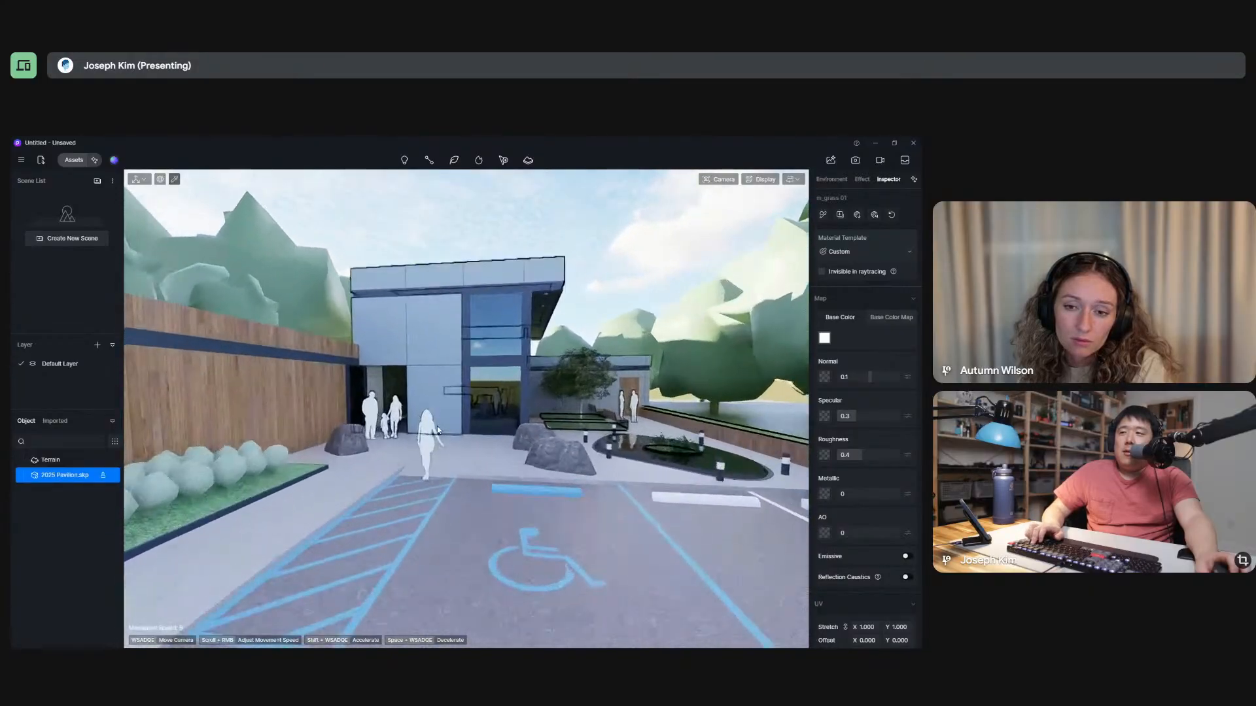
key("s")
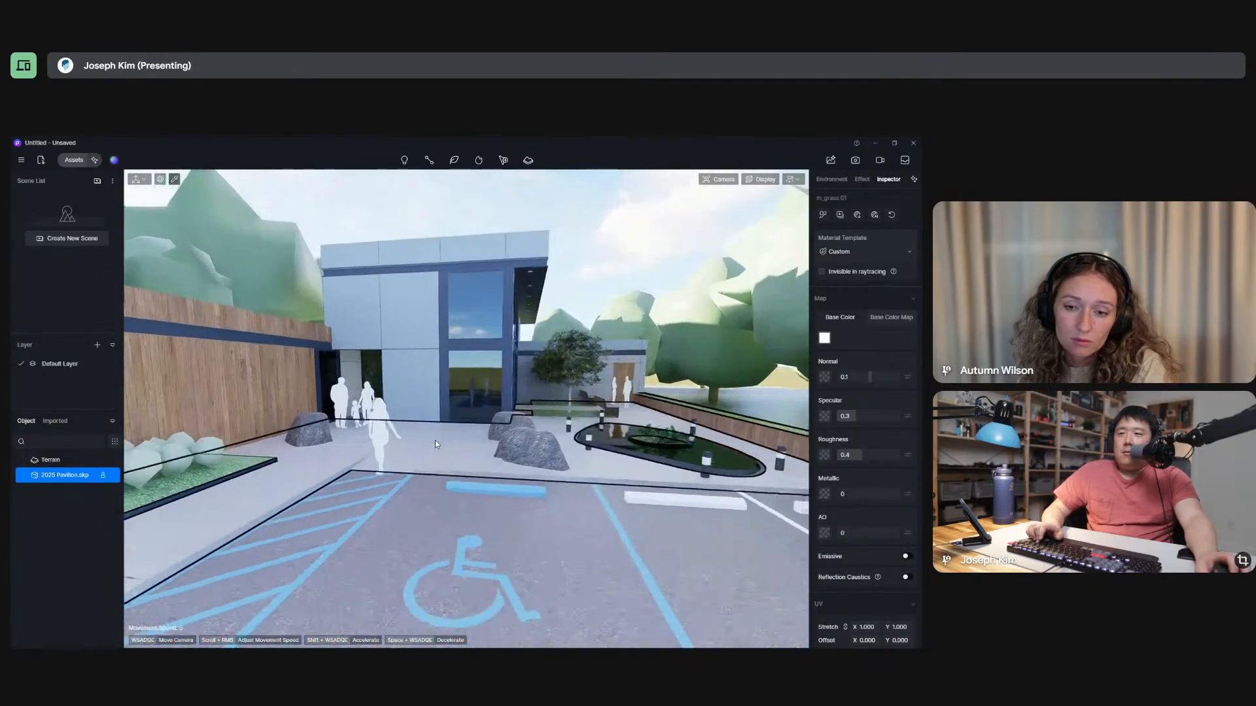
key("q")
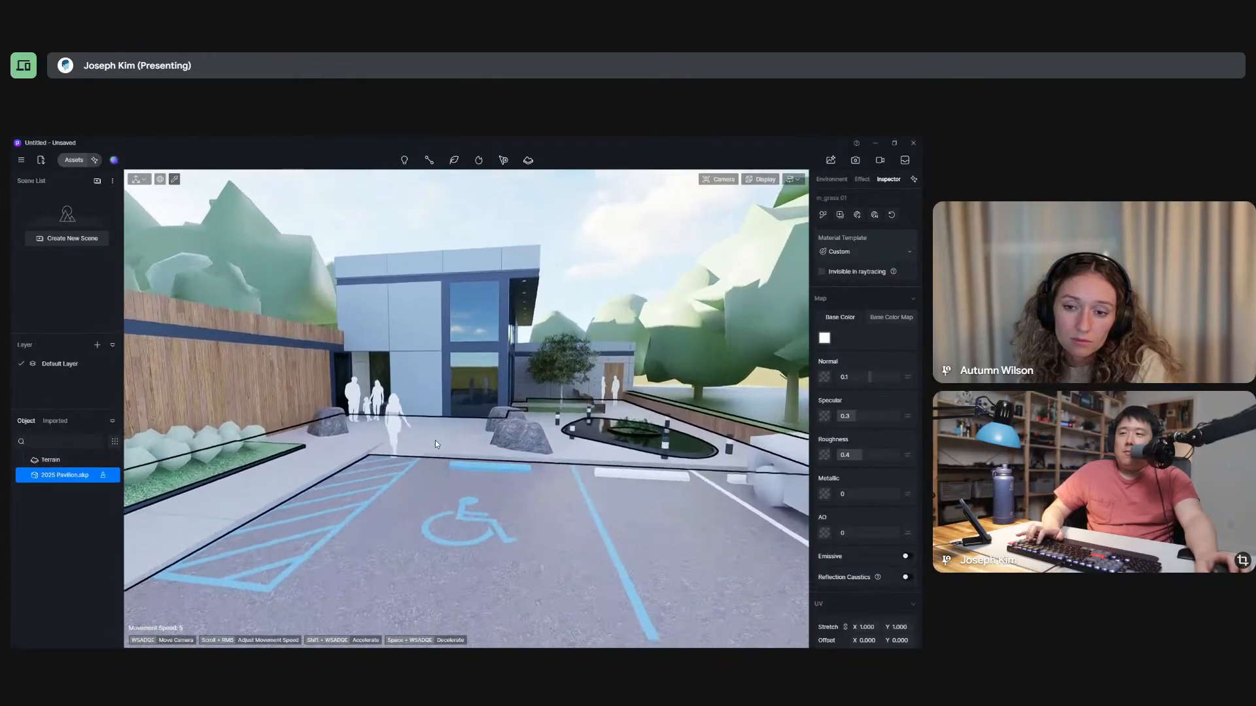
key("w")
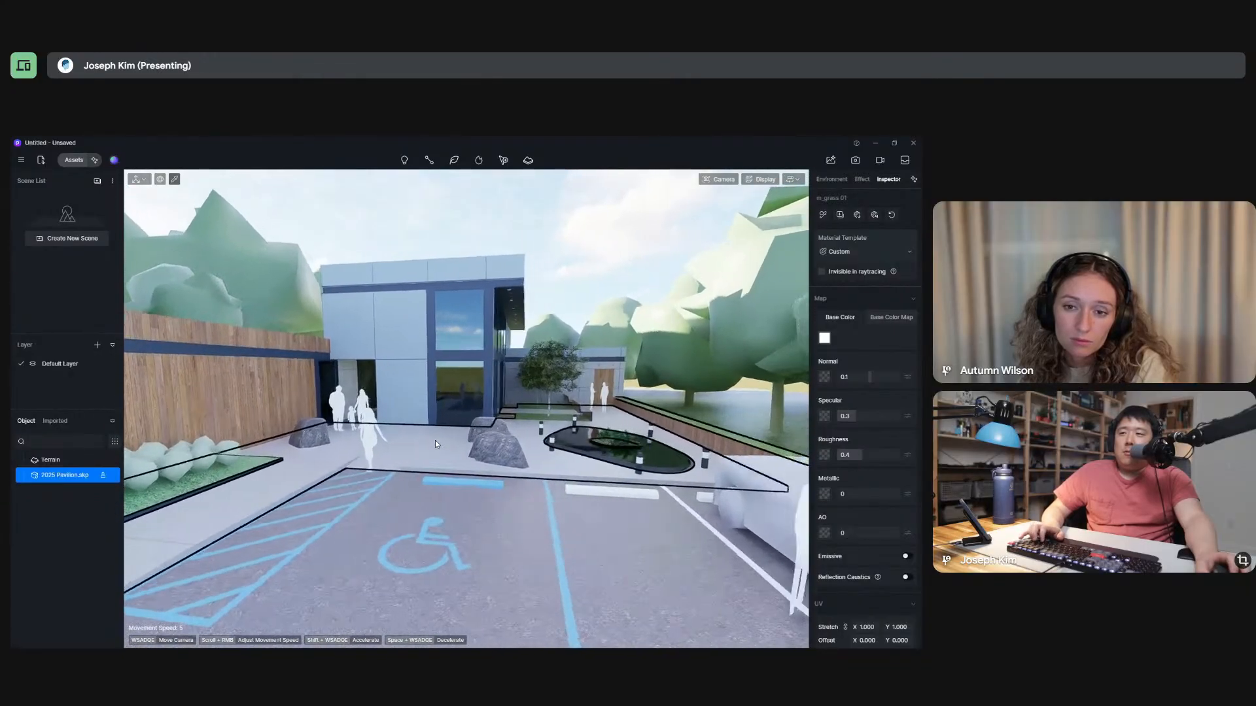
right_click_drag(504, 441, 585, 400)
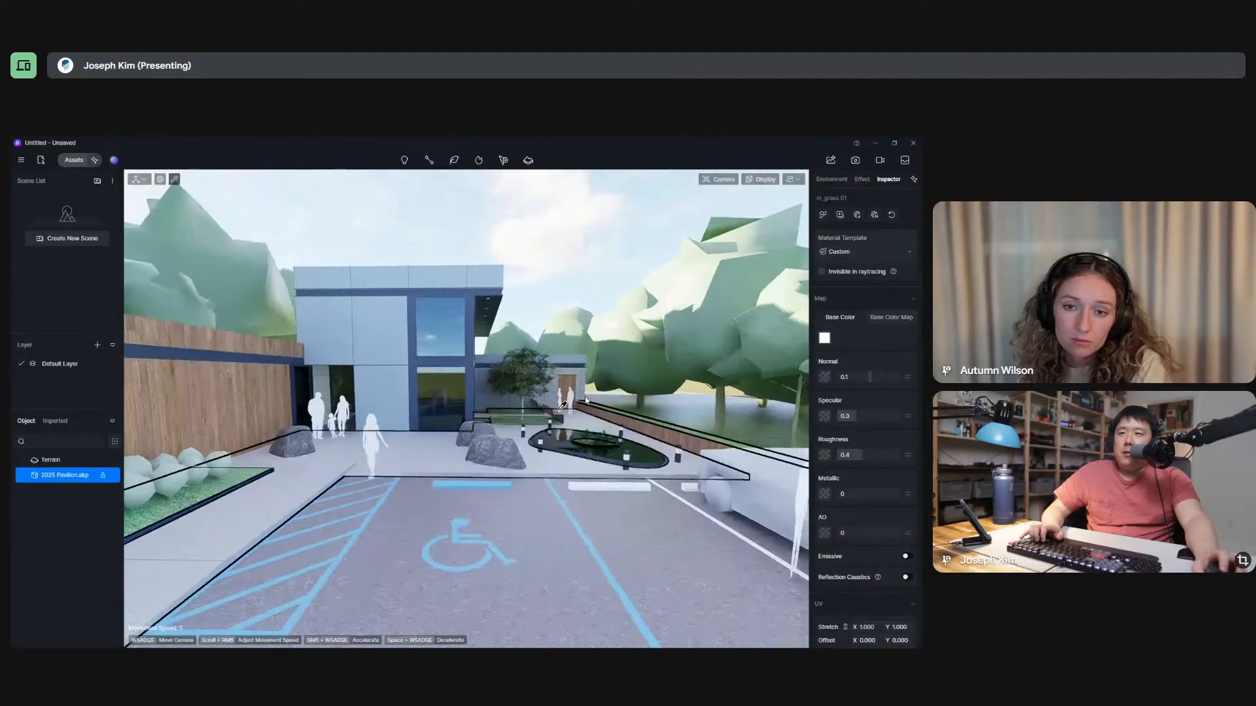
key("q")
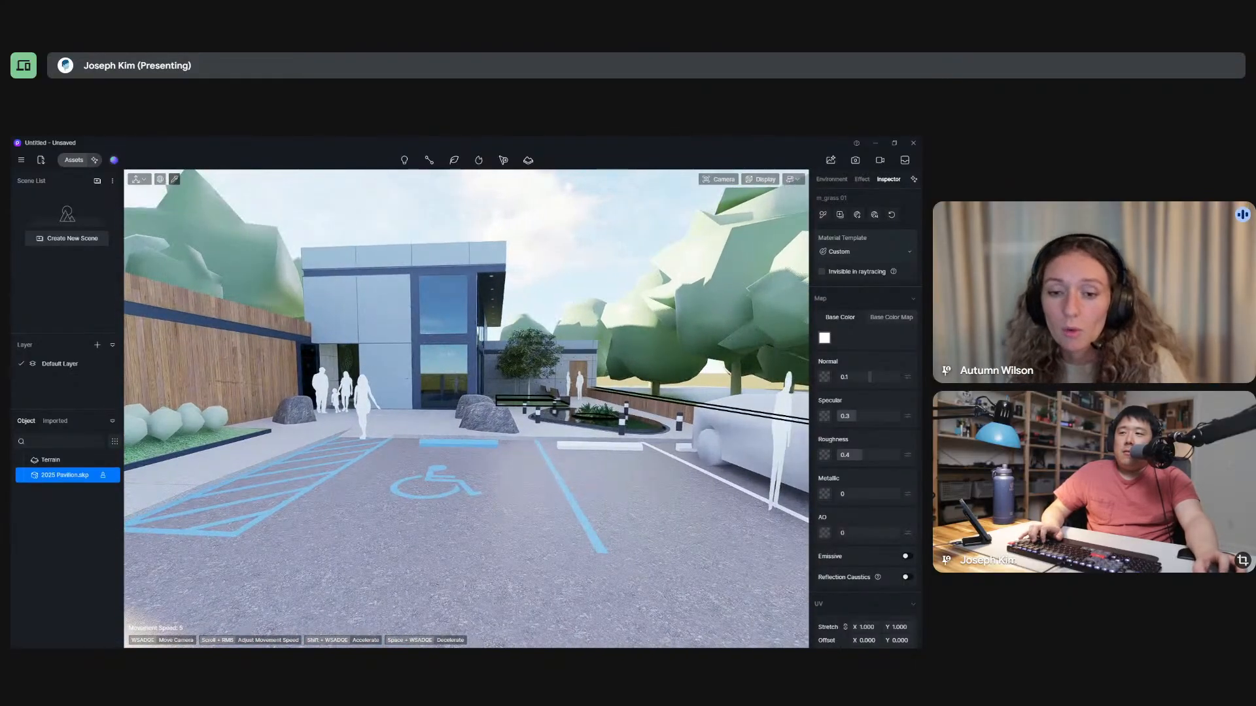
key("s")
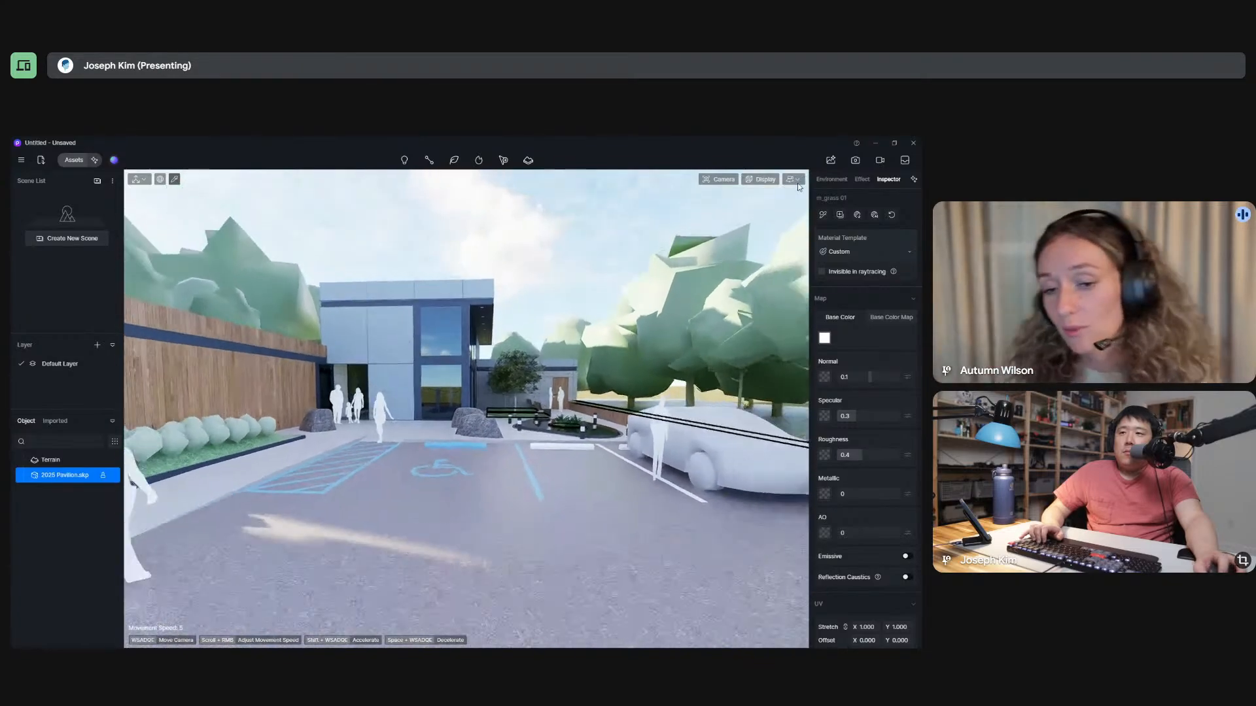
Switch to Walk navigation in the parking area and adjust the eye level to about 1.55 m.
left_click(793, 179)
left_click(791, 210)
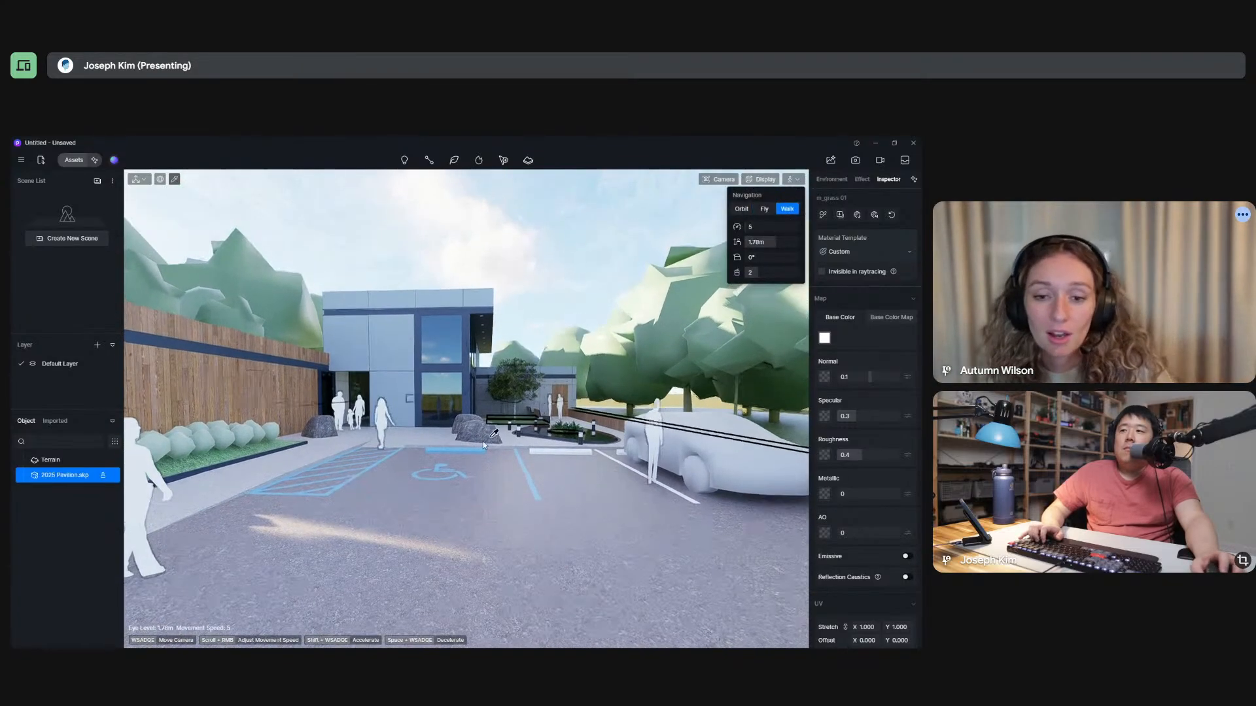
key("w")
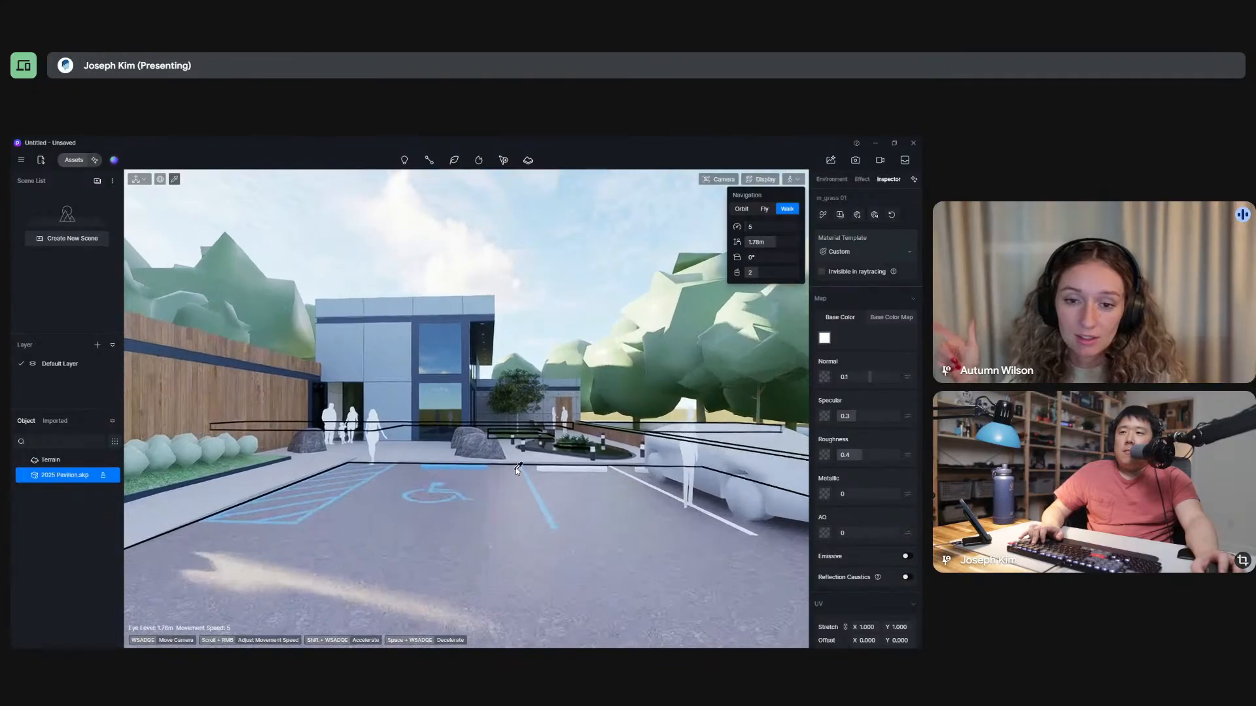
key("q")
key("q")
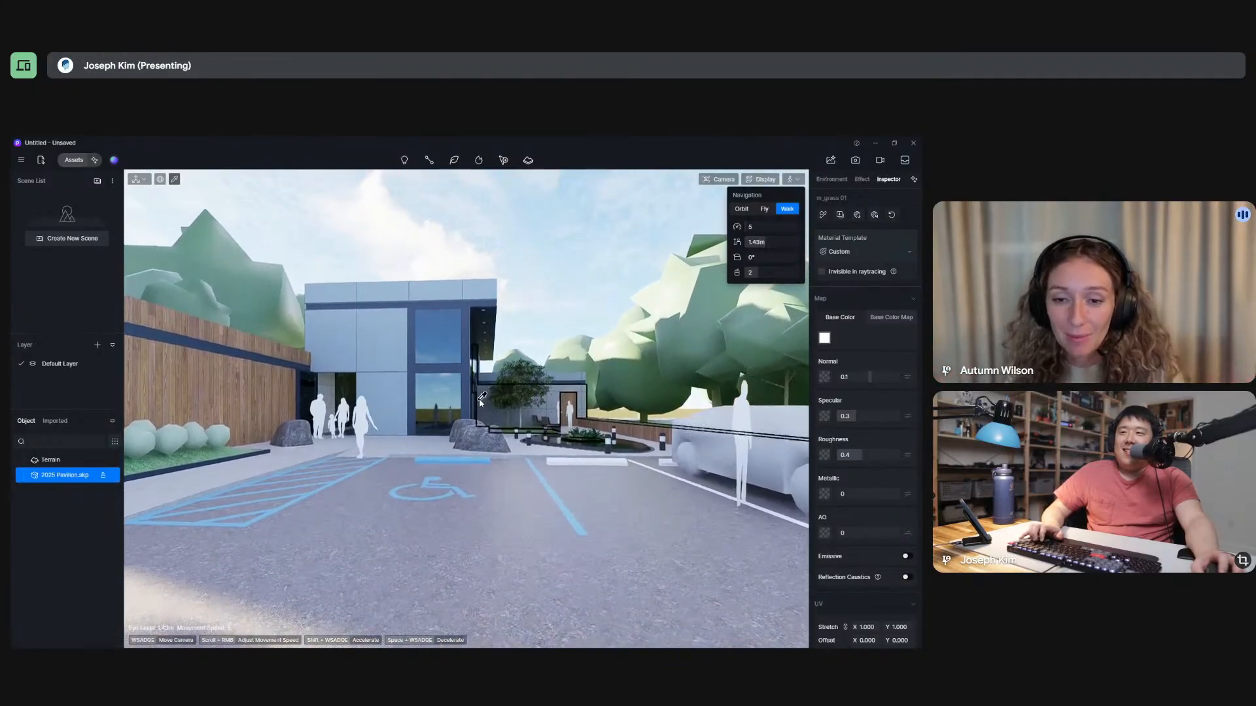
key("e")
Walk across the accessible parking space toward the entrance and turn the view to the pool area.
right_click_drag(480, 402, 496, 447)
key("w")
key("w")
key("d")
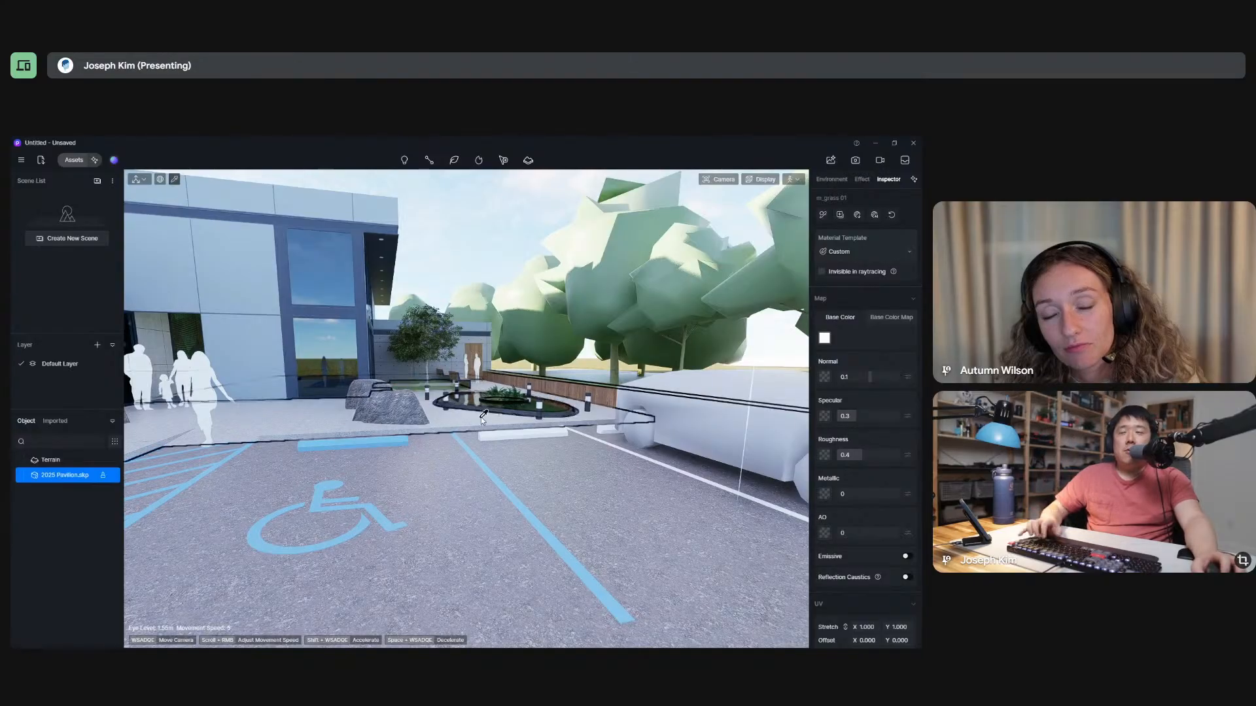
right_click_drag(493, 472, 517, 444)
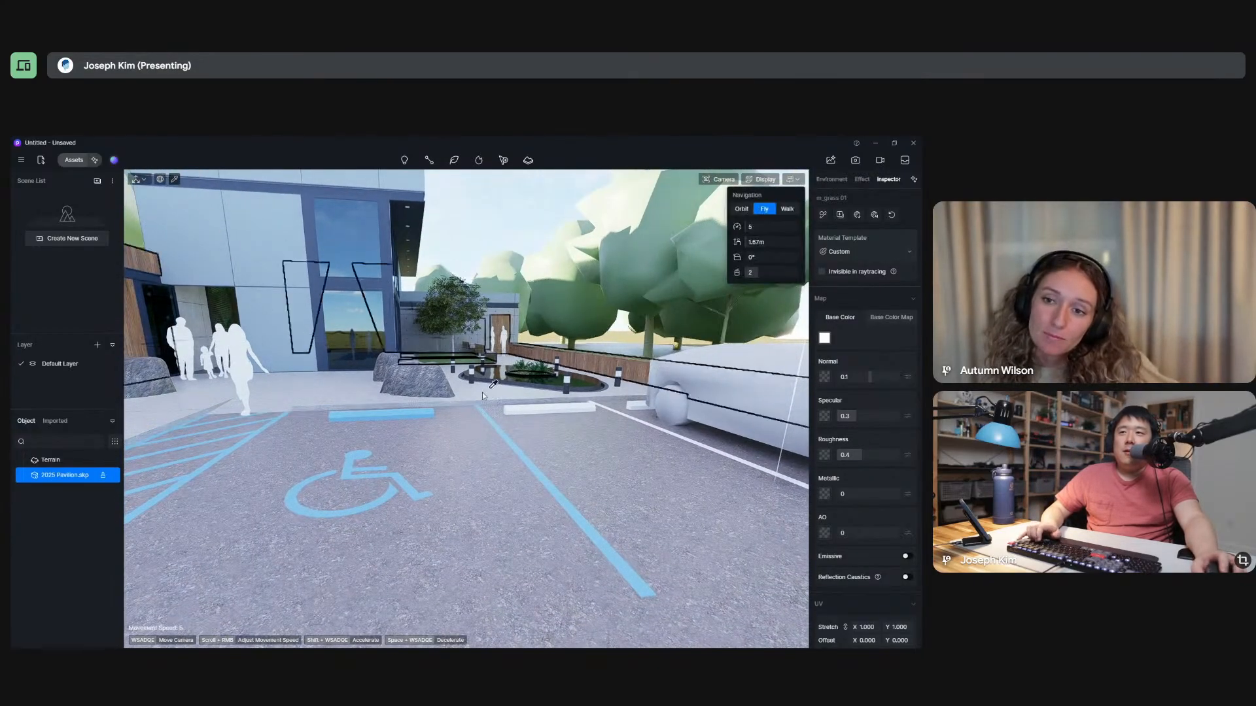
Fly the camera back and up above the parking area, and return to Walk navigation at eye level.
key("s")
mouse_move(483, 392)
right_mouse_down()
mouse_move(472, 411)
mouse_move(482, 392)
right_mouse_up()
key("q")
key("e")
key("s")
key("w")
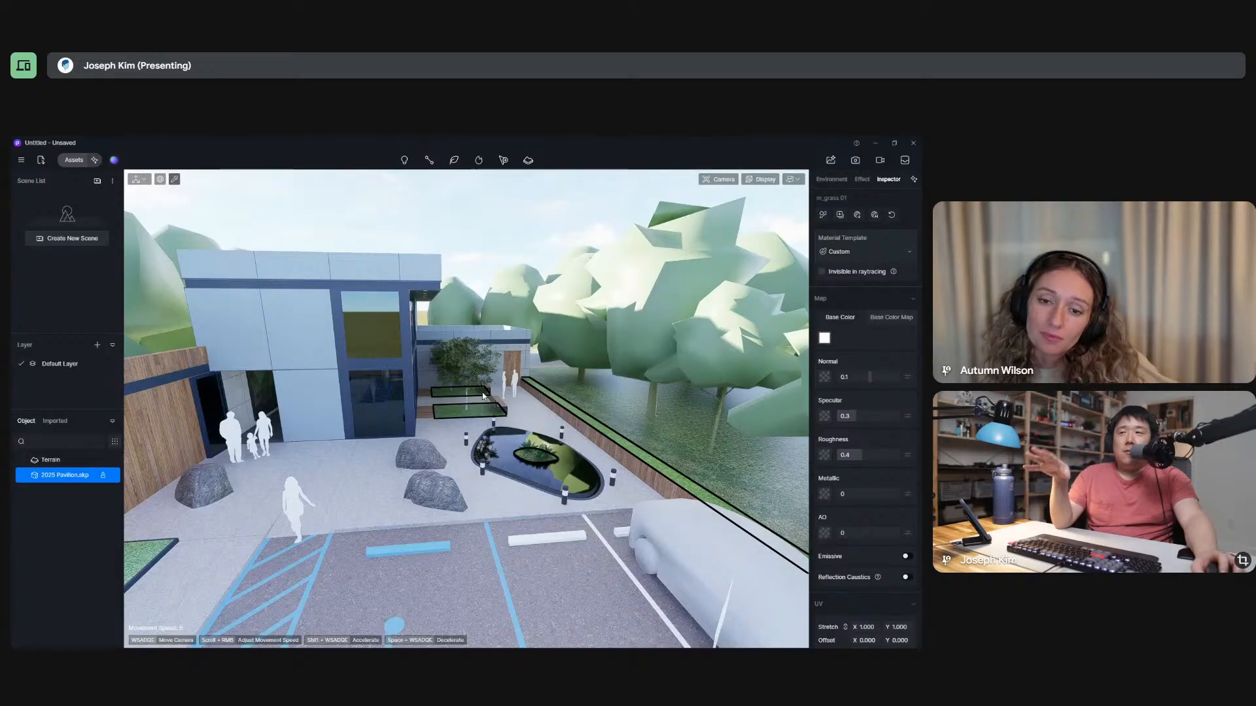
right_click_drag(482, 396, 464, 393)
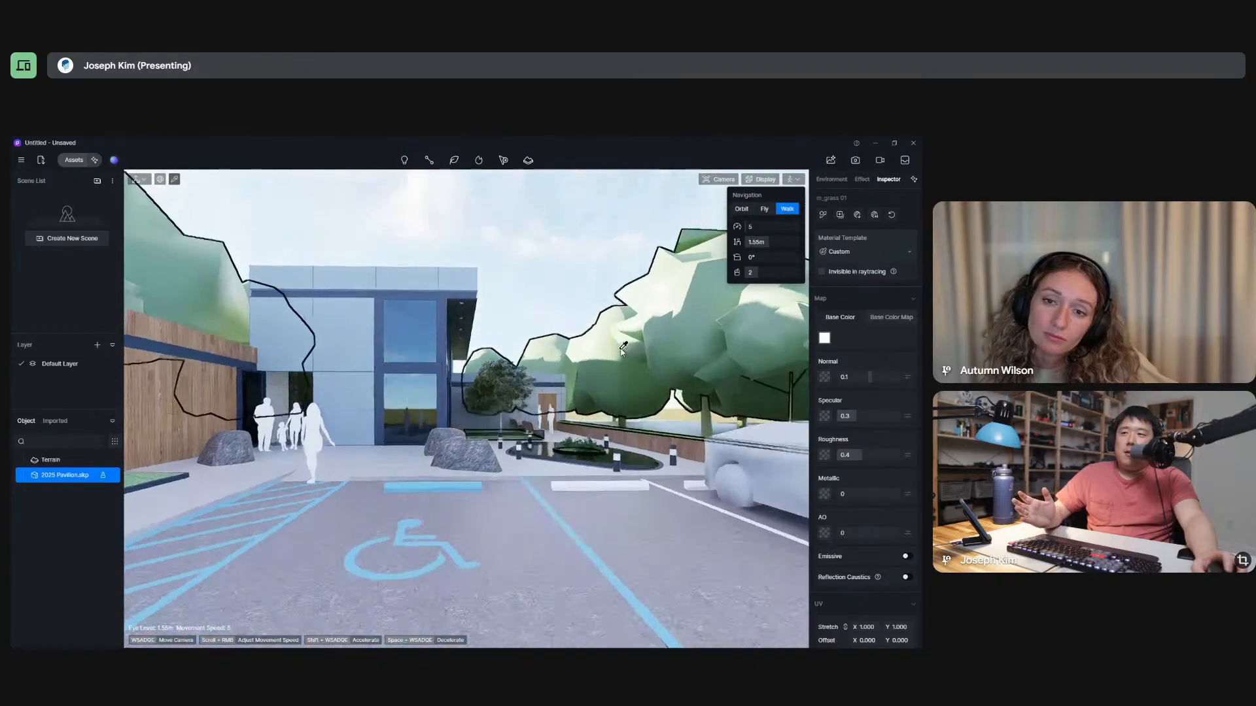
Walk from the accessible parking space to the pool and turn the view toward the fern planter in the water.
right_click_drag(575, 492, 342, 522)
key("w")
key("w")
key("w")
key("a")
key("a")
key("d")
key("w")
key("w")
Walk backward and forward over the pool to view its planter island from different distances.
key("w")
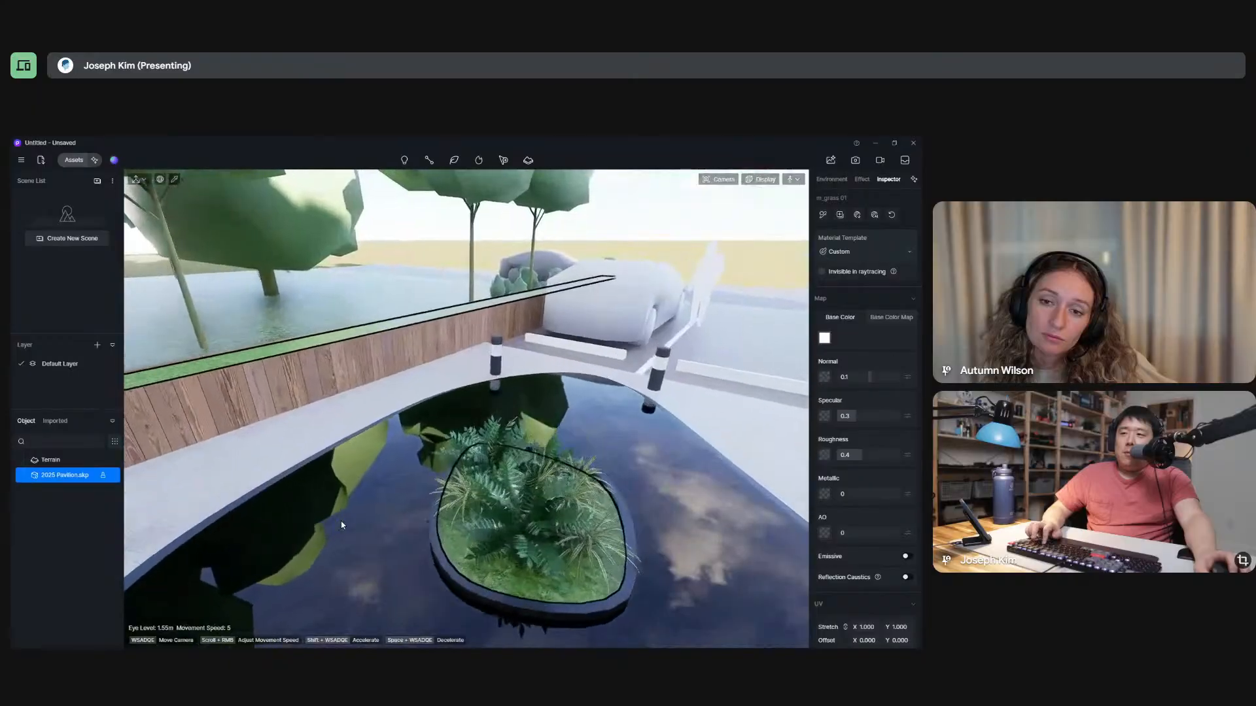
key("s")
key("w")
key("s")
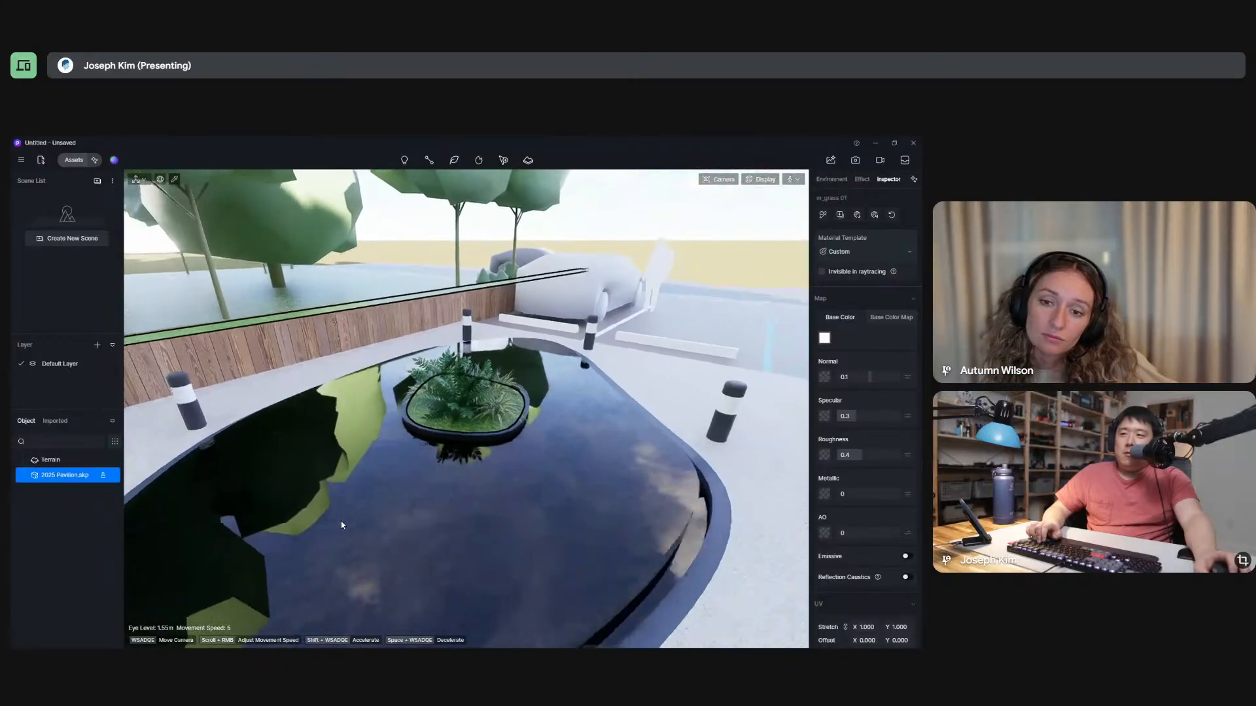
key("w")
key("s")
Turn away from the pool and walk to the wooden bench facing the glass facade.
key("w")
right_click_drag(342, 521, 747, 516)
key("w")
key("w")
key("d")
key("a")
key("s")
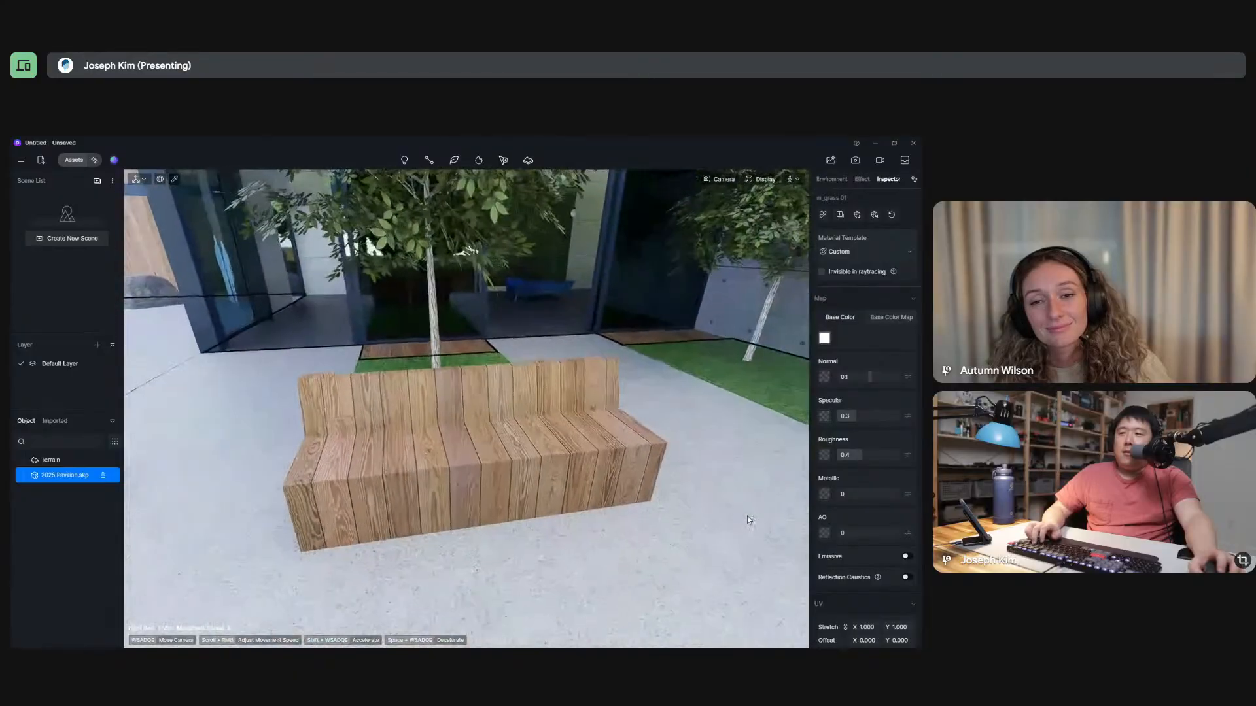
Walk back and forth at the wooden bench to inspect its planks and the tree behind it up close.
key("w")
key("s")
key("w")
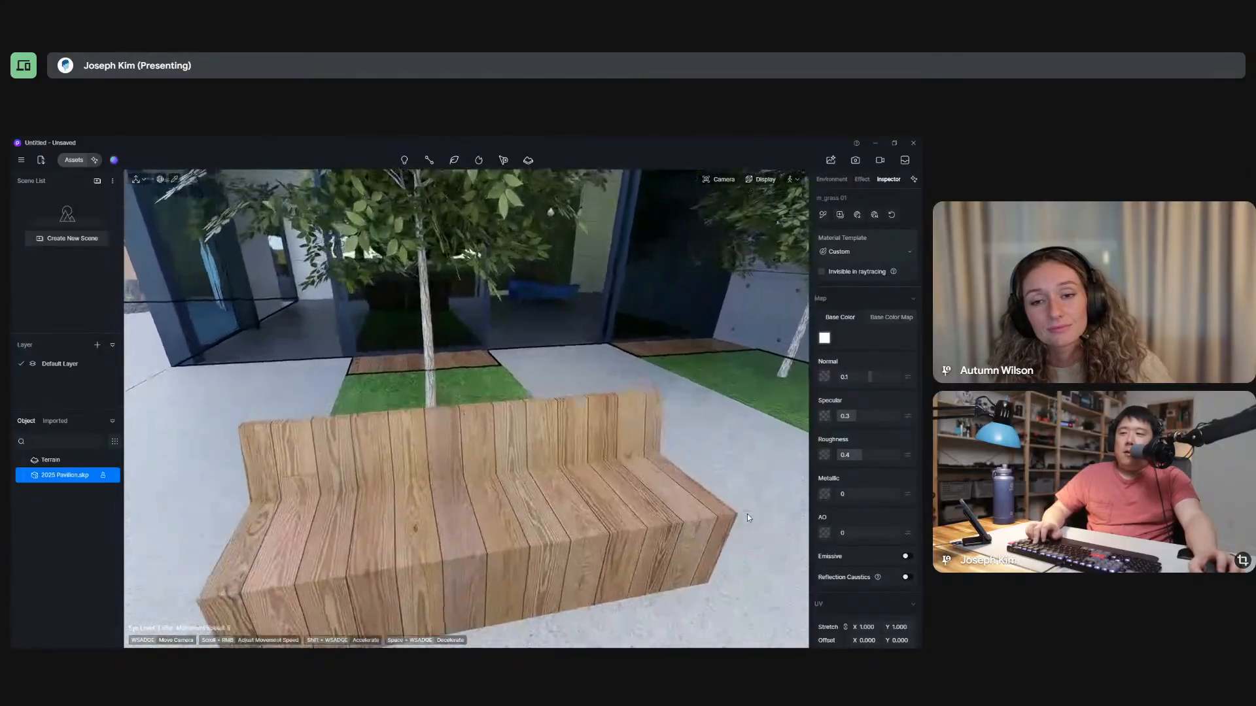
key("s")
key("w")
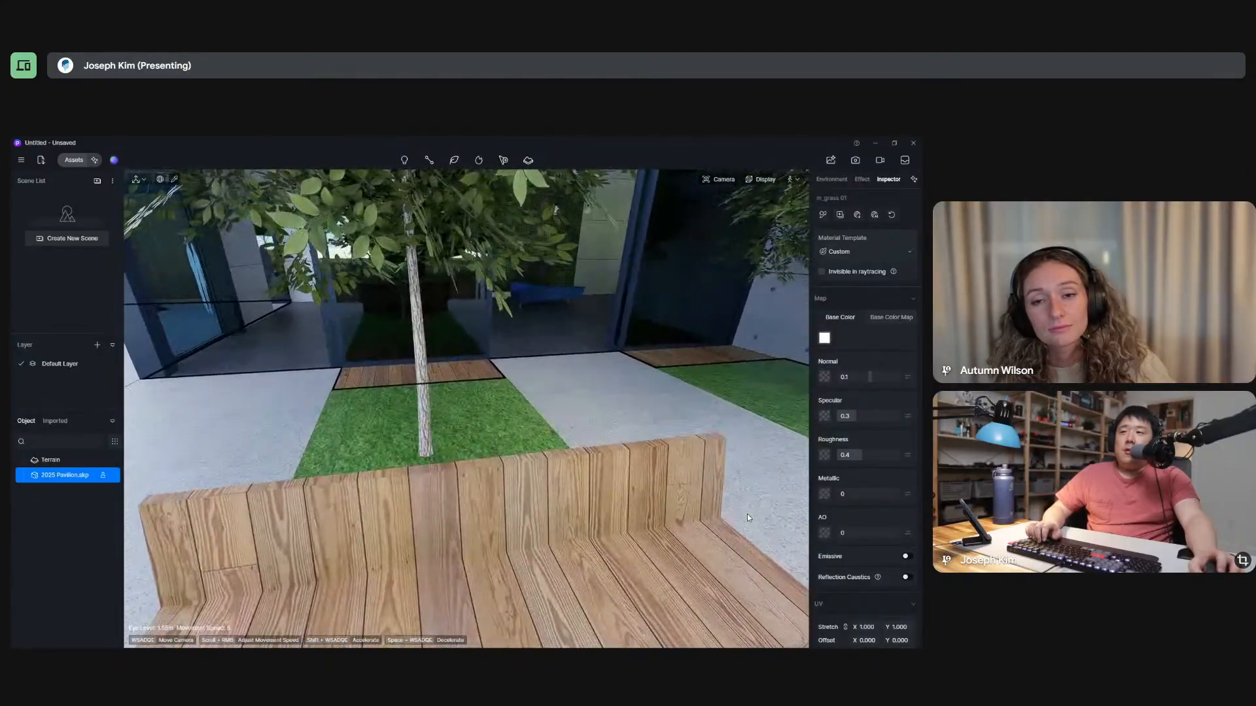
key("s")
key("w")
key("a")
key("s")
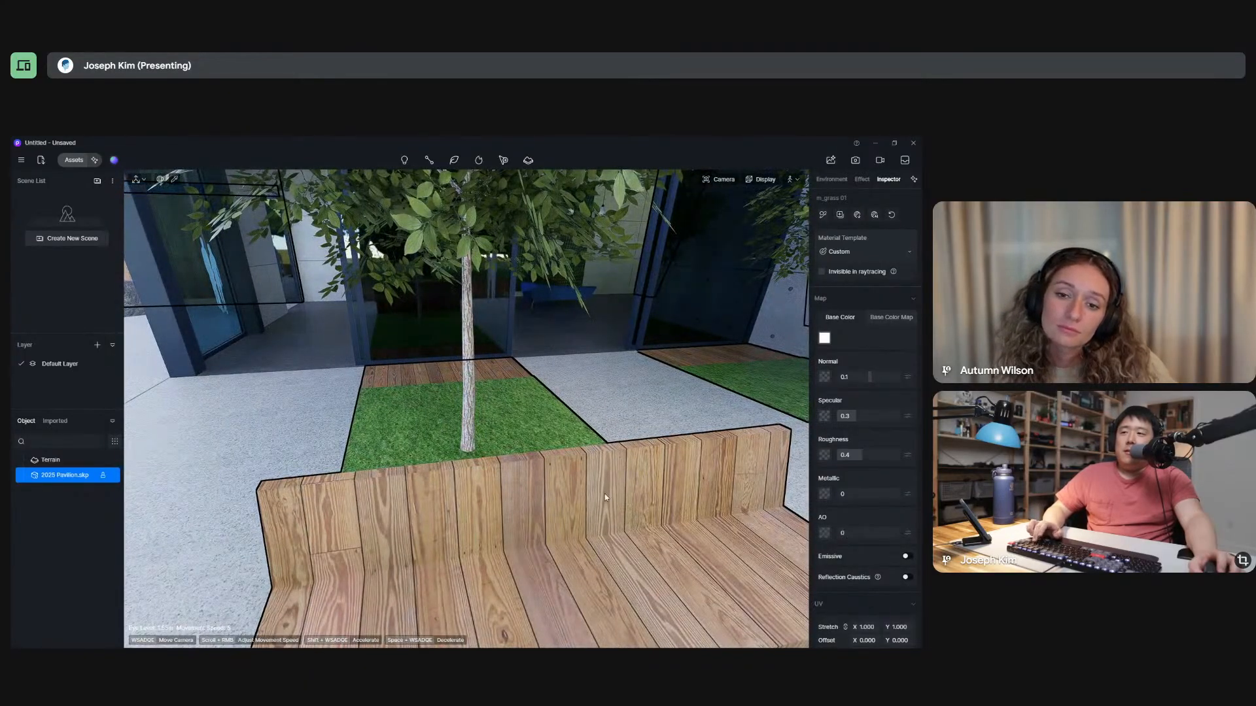
Walk past the courtyard tree to the glass facade and into the lobby, facing the green wall panel and blue benches.
key("w")
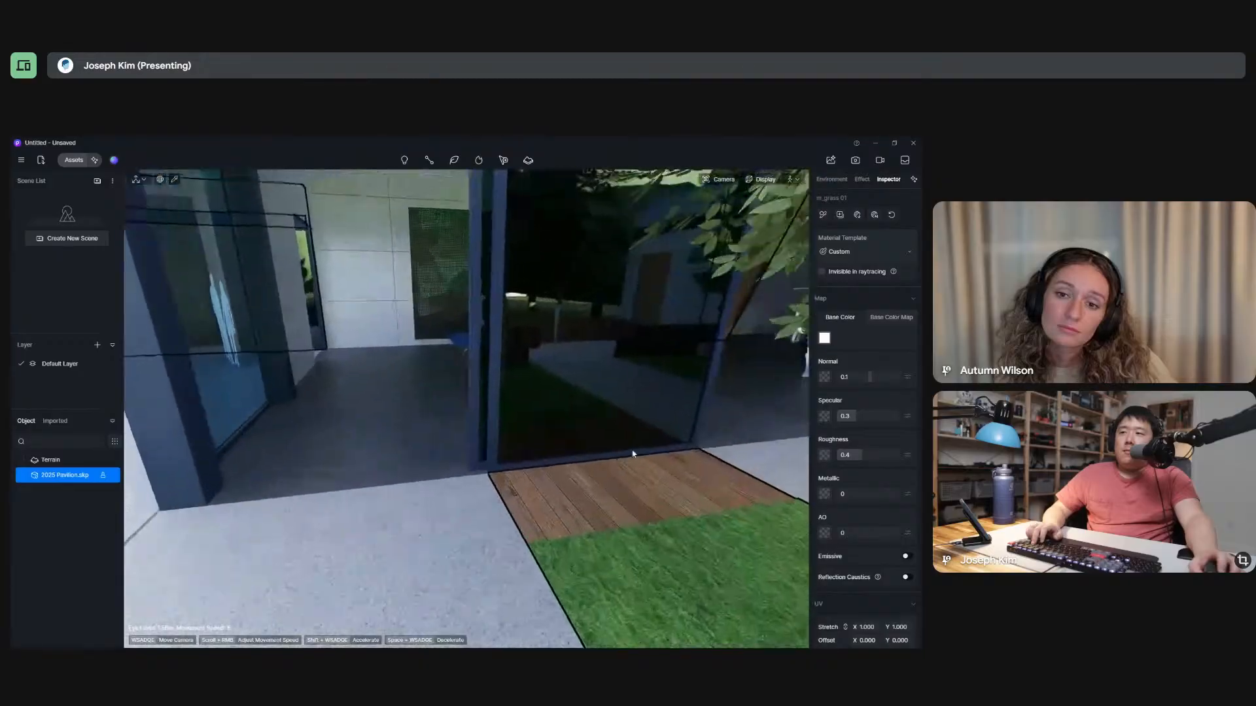
key("w")
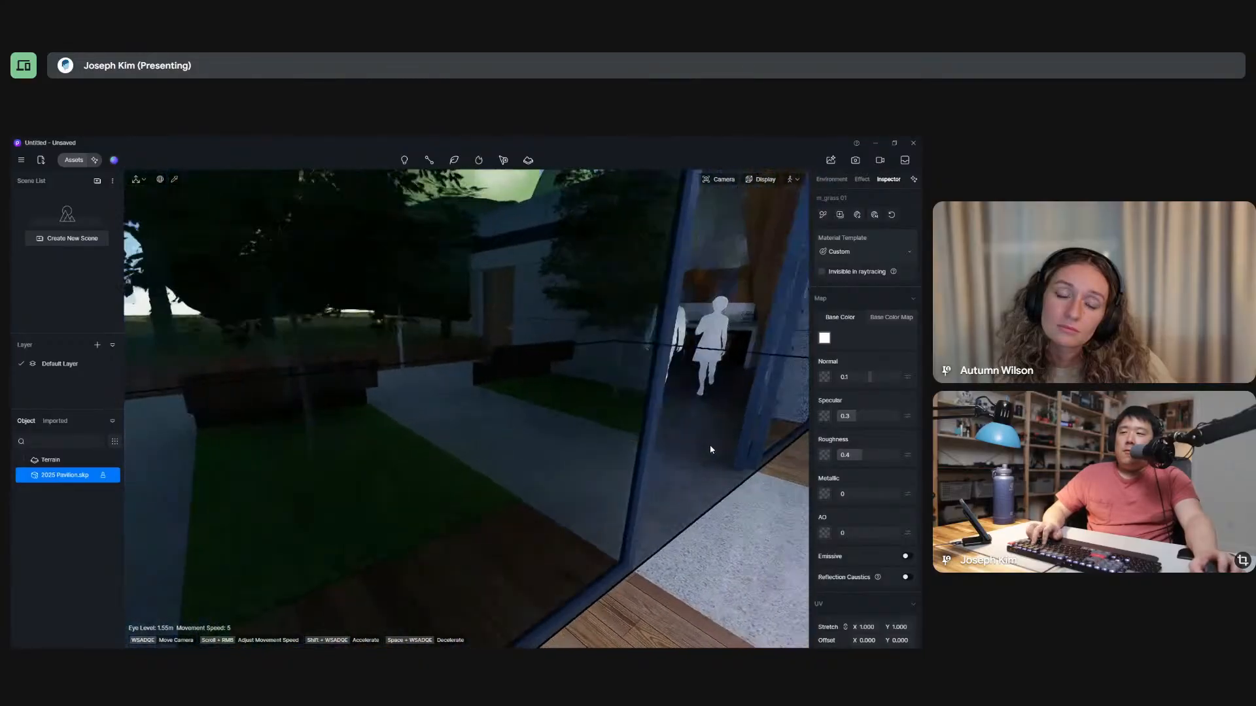
key("w")
right_click_drag(704, 448, 592, 491)
key("w")
key("a")
key("w")
key("w")
key("d")
key("w")
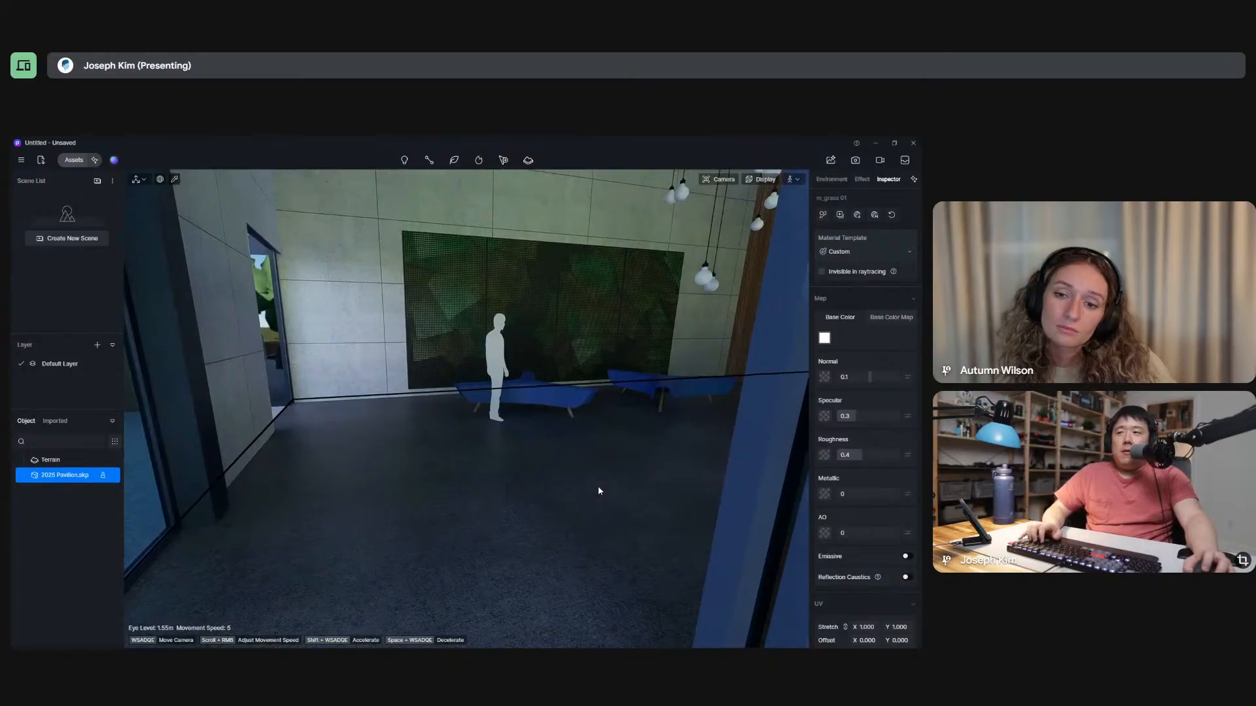
Walk further into the lobby and turn the view toward the standing figures and the glass wall.
key("a")
key("w")
right_click_drag(598, 487, 796, 506)
key("w")
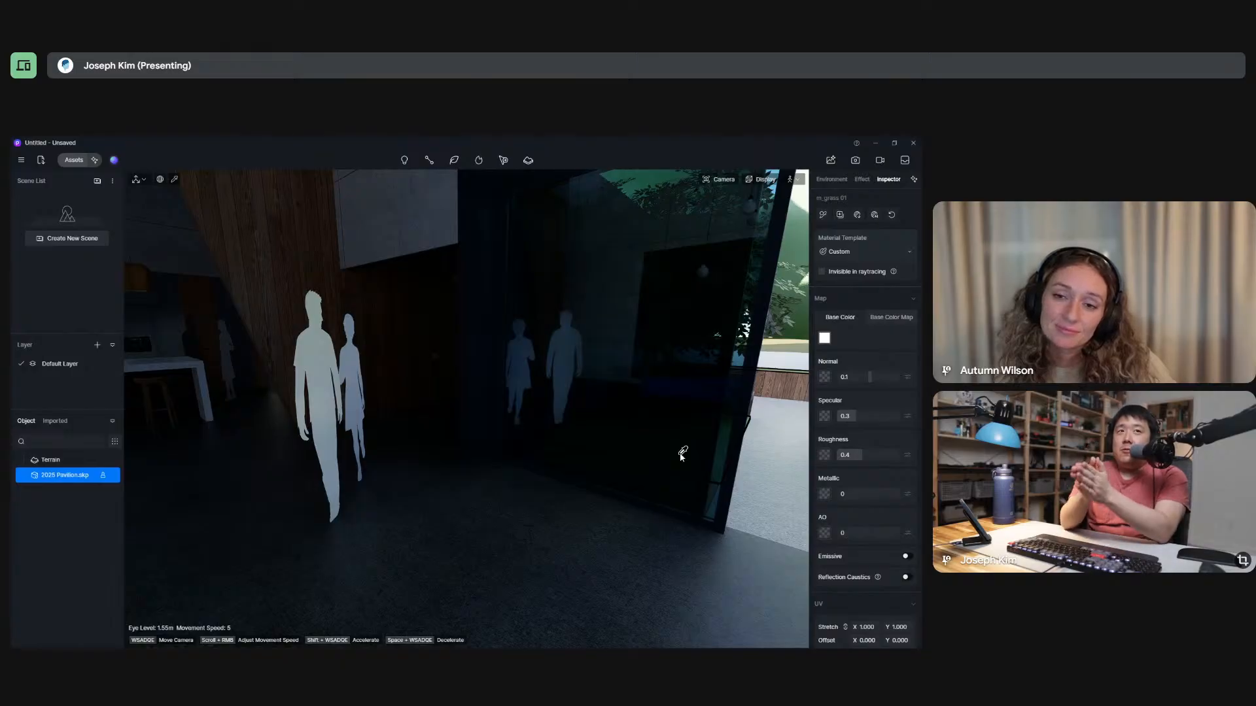
key("w")
Turn around and walk out of the lobby to the courtyard tree beside the wood decking.
right_click_drag(752, 423, 347, 455)
key("w")
key("a")
key("w")
key("d")
key("w")
key("w")
key("w")
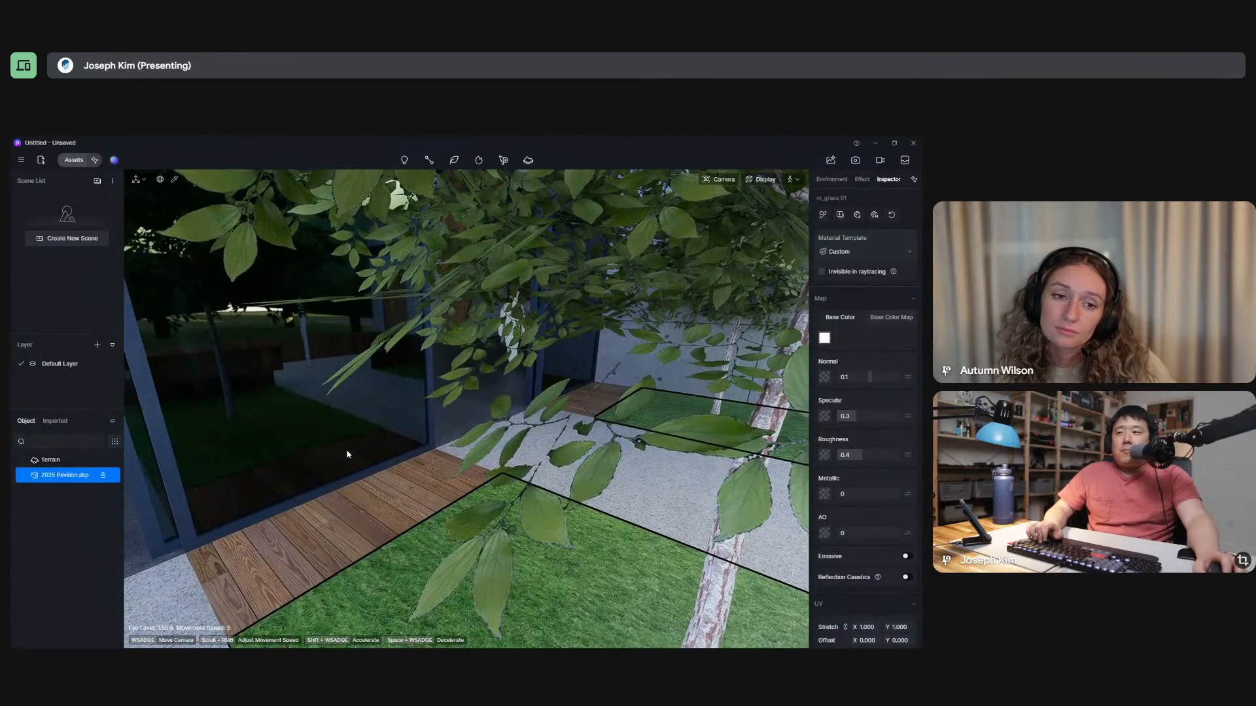
Step back and forth among the tree's leaves and tilt the view slightly to examine the foliage.
key("s")
key("w")
key("s")
right_click_drag(347, 454, 349, 432)
key("w")
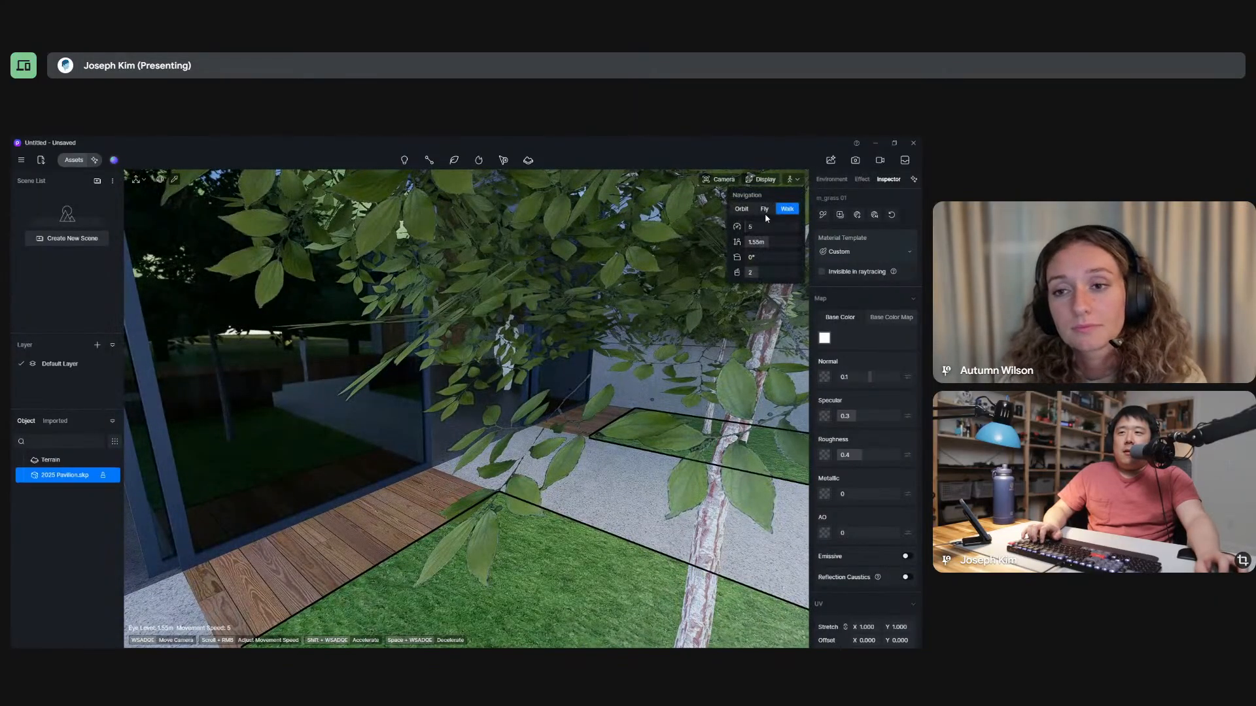
Switch to Fly navigation, move through the tree's leaves, and fly through the glass into the lobby.
left_click(764, 212)
key("s")
key("w")
key("s")
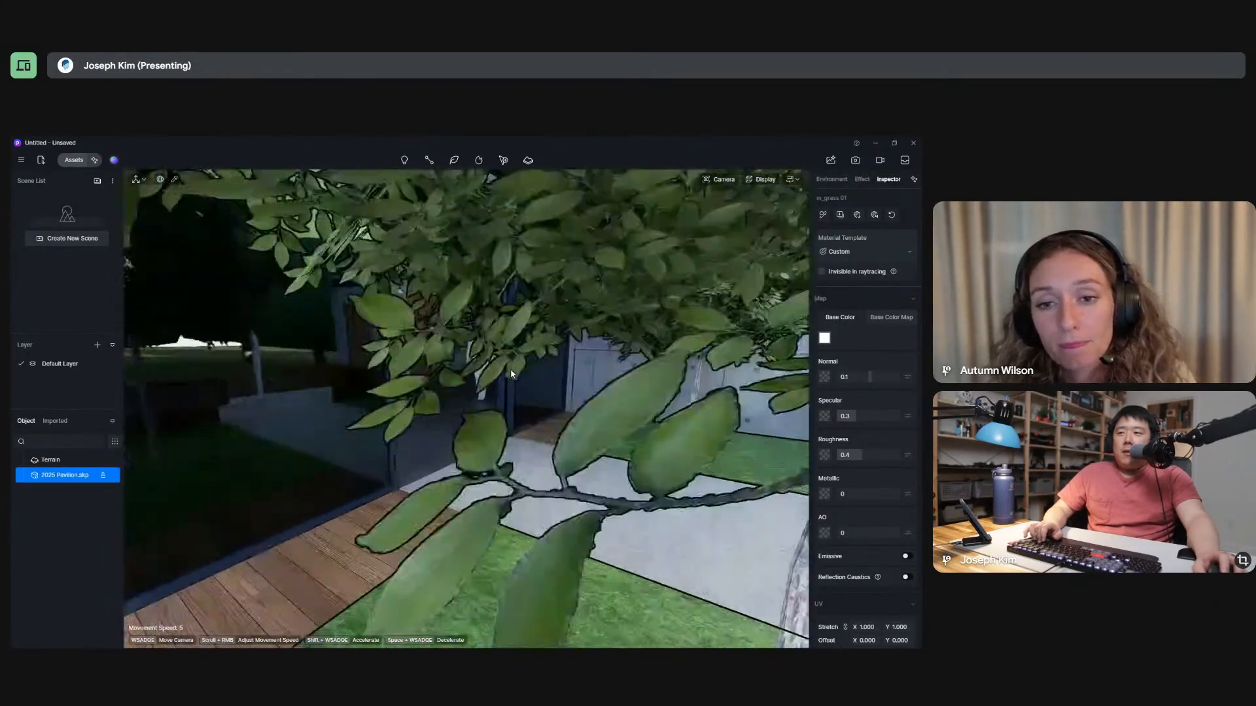
key("s")
key("w")
right_click_drag(511, 374, 349, 323)
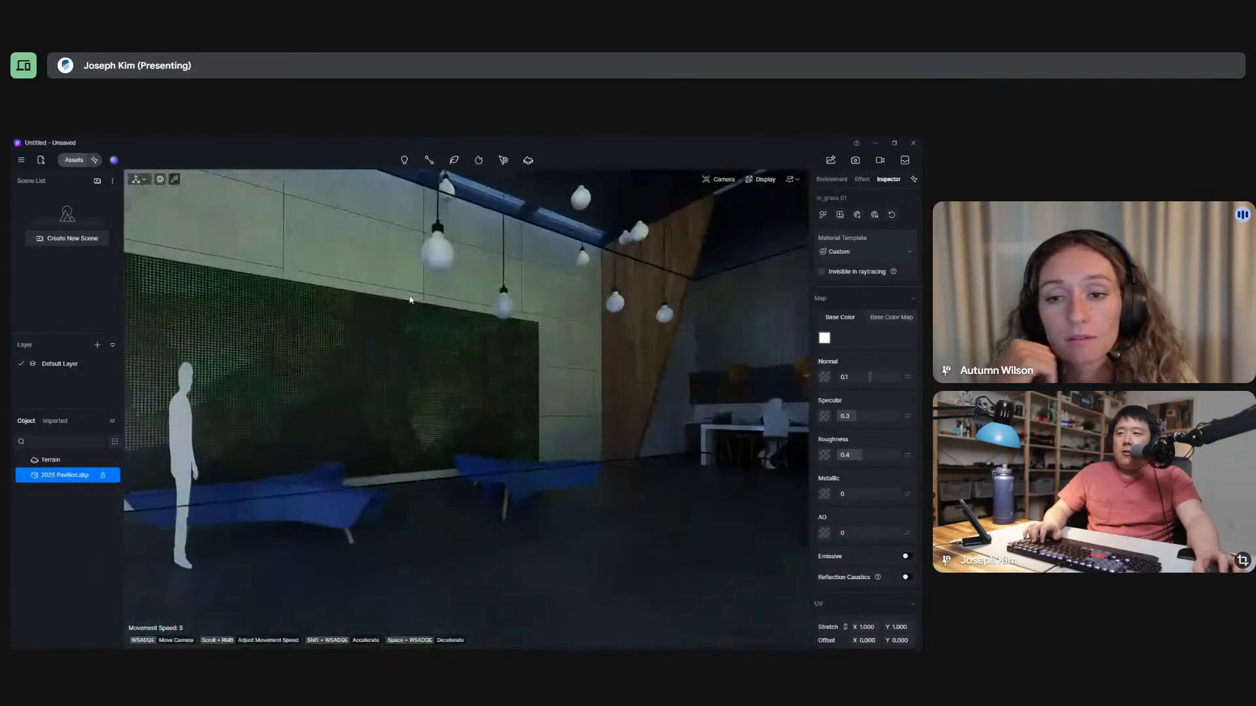
key("w")
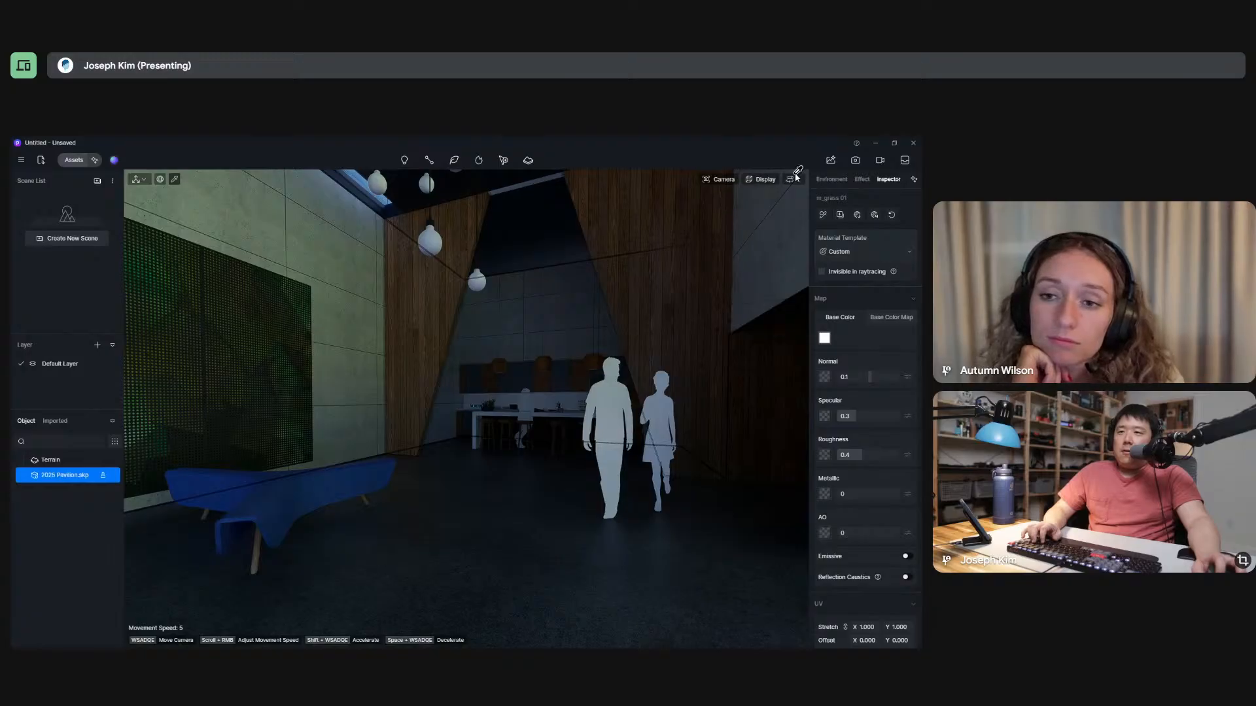
Return to Walk navigation in the lobby, turn around, and walk out through the glass wall to the courtyard benches.
left_click(788, 209)
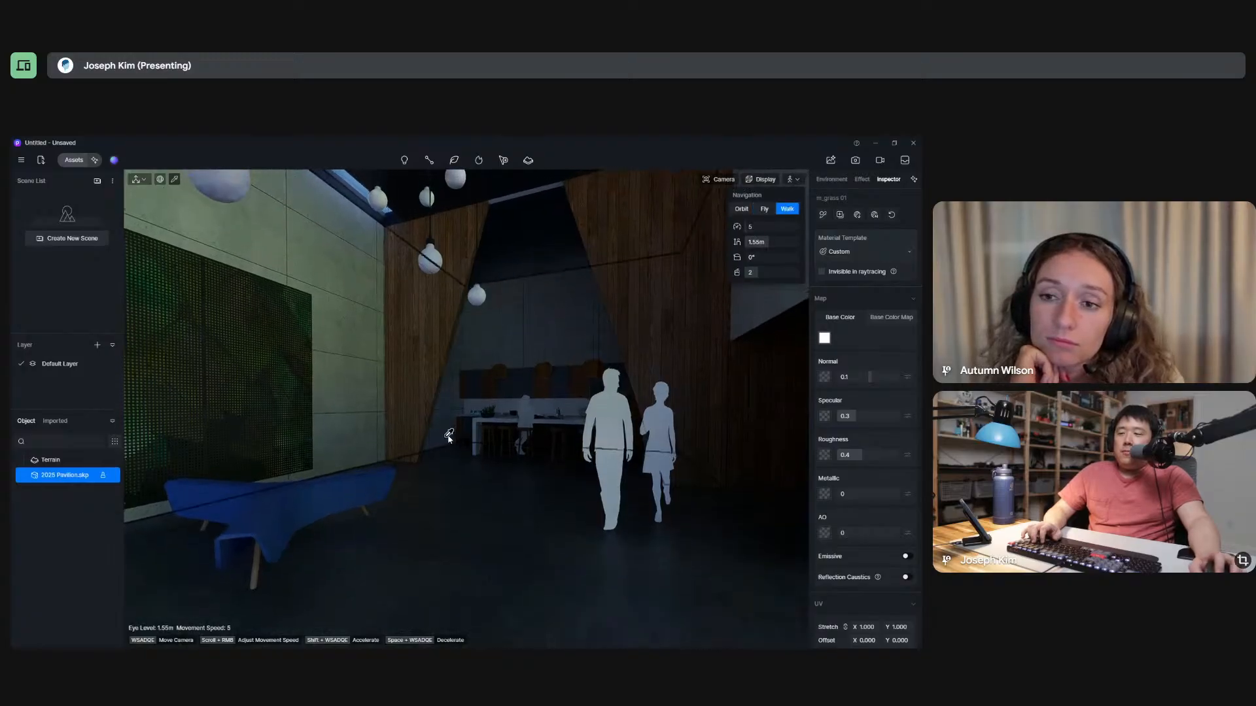
right_click_drag(369, 455, 213, 494)
key("d")
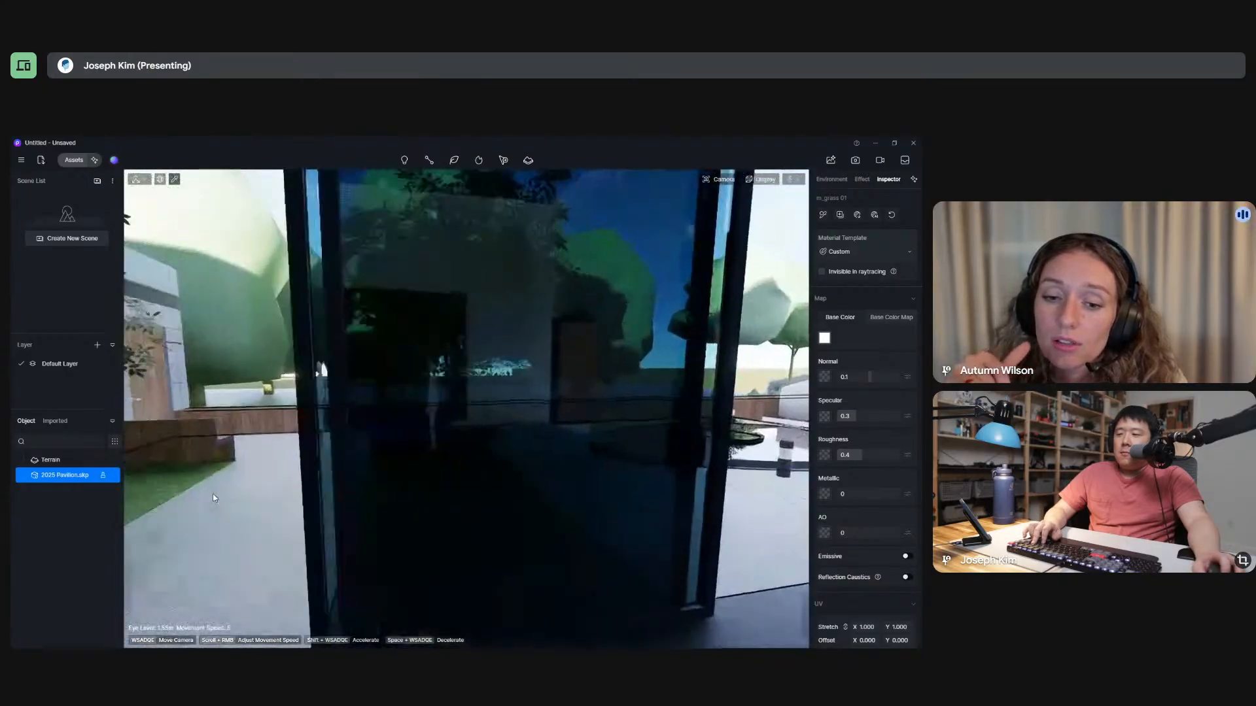
key("w")
key("d")
key("s")
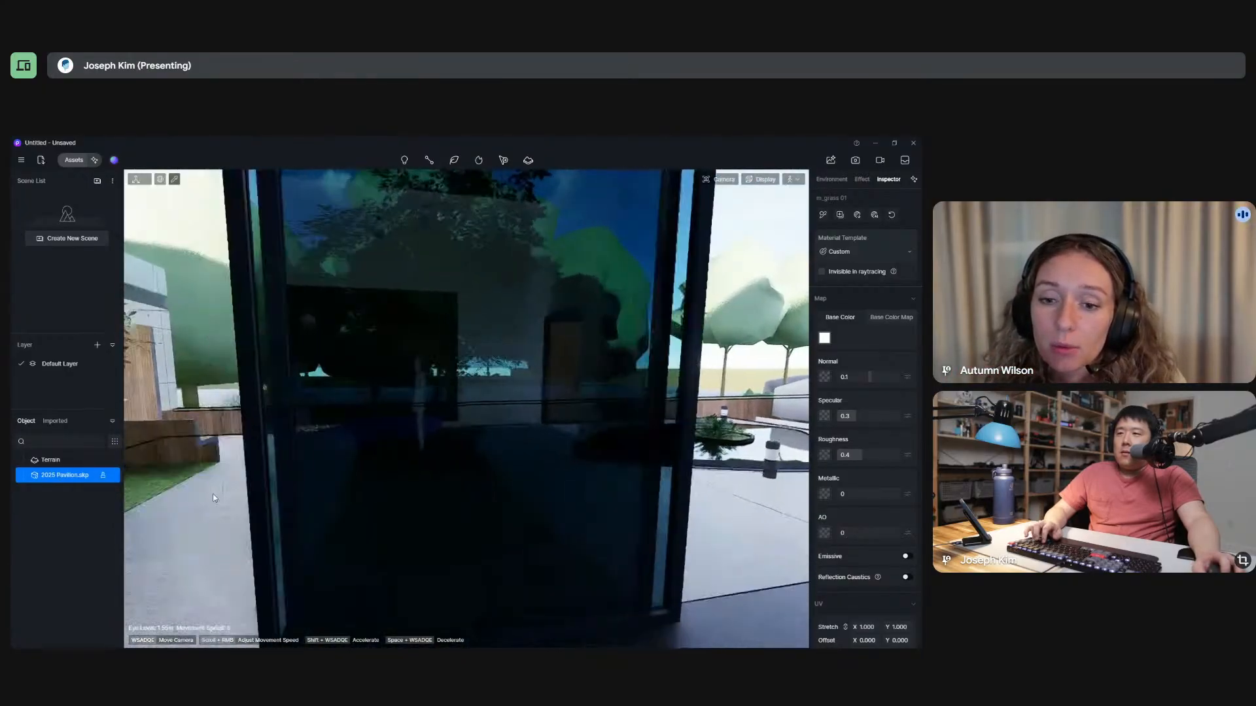
key("a")
key("w")
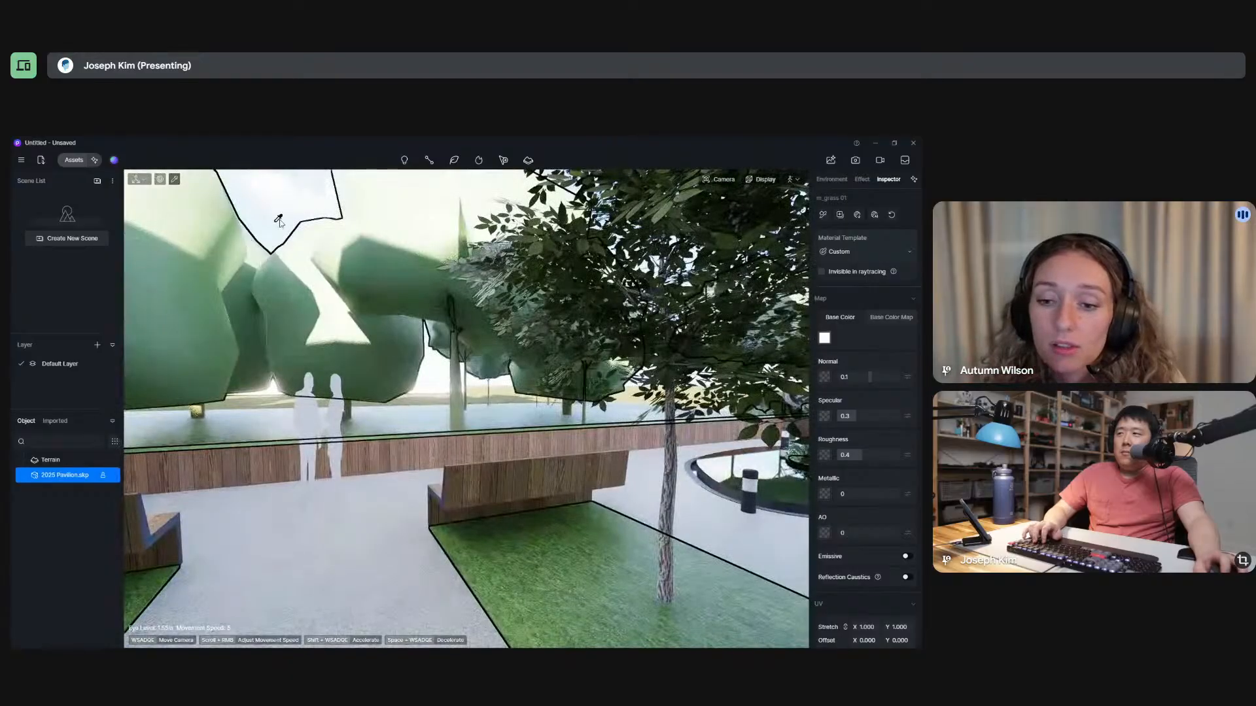
Look up the navigation controls in the Beginner's Guide, view the Orbit and Fly mode page, and close the guide.
left_click(791, 181)
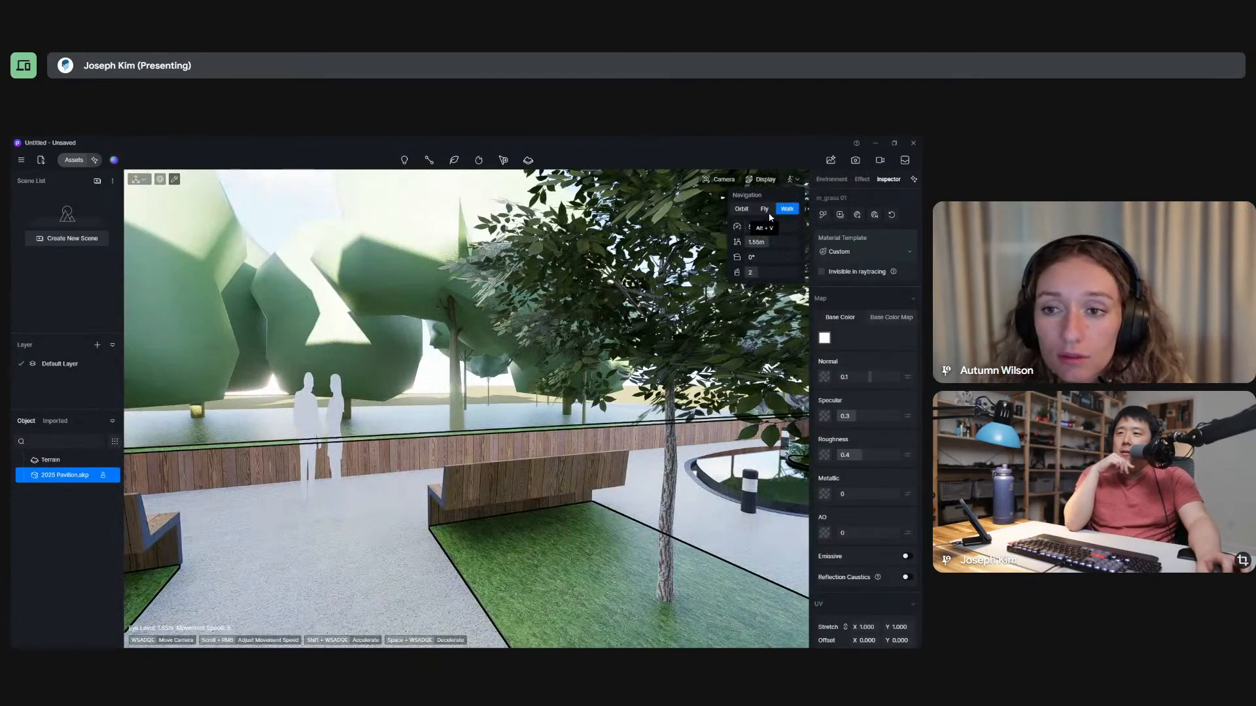
left_click(20, 161)
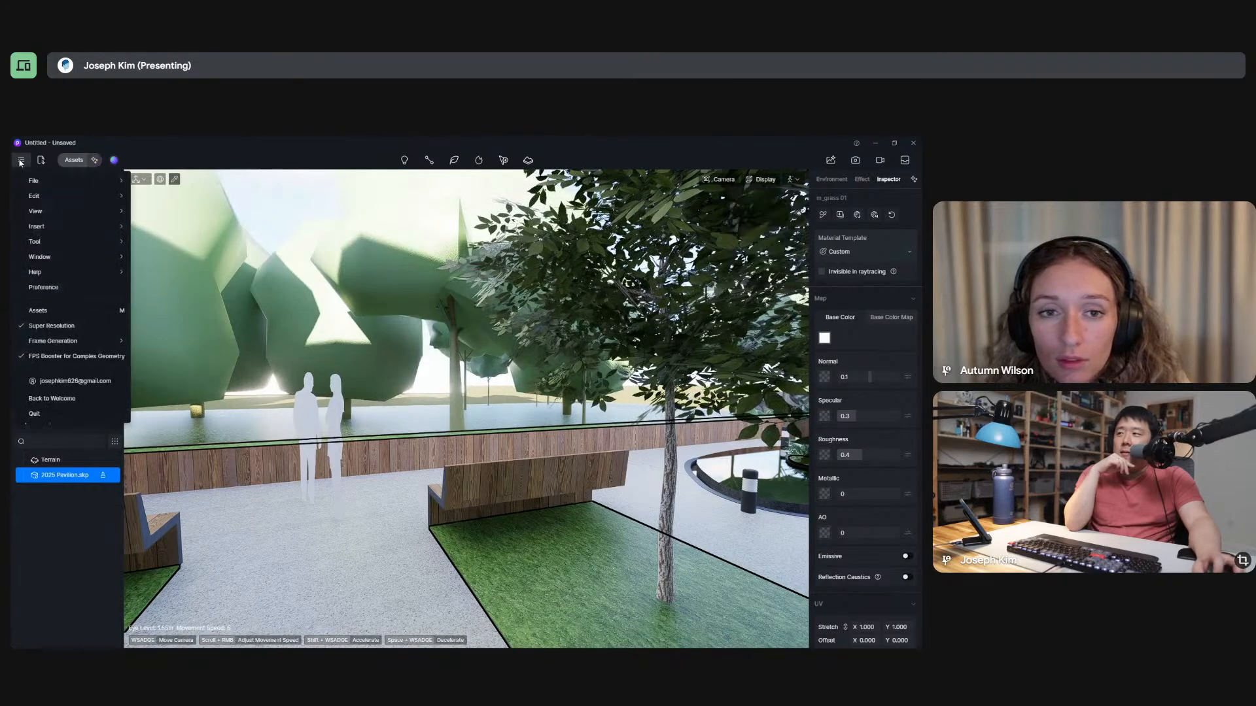
mouse_move(47, 197)
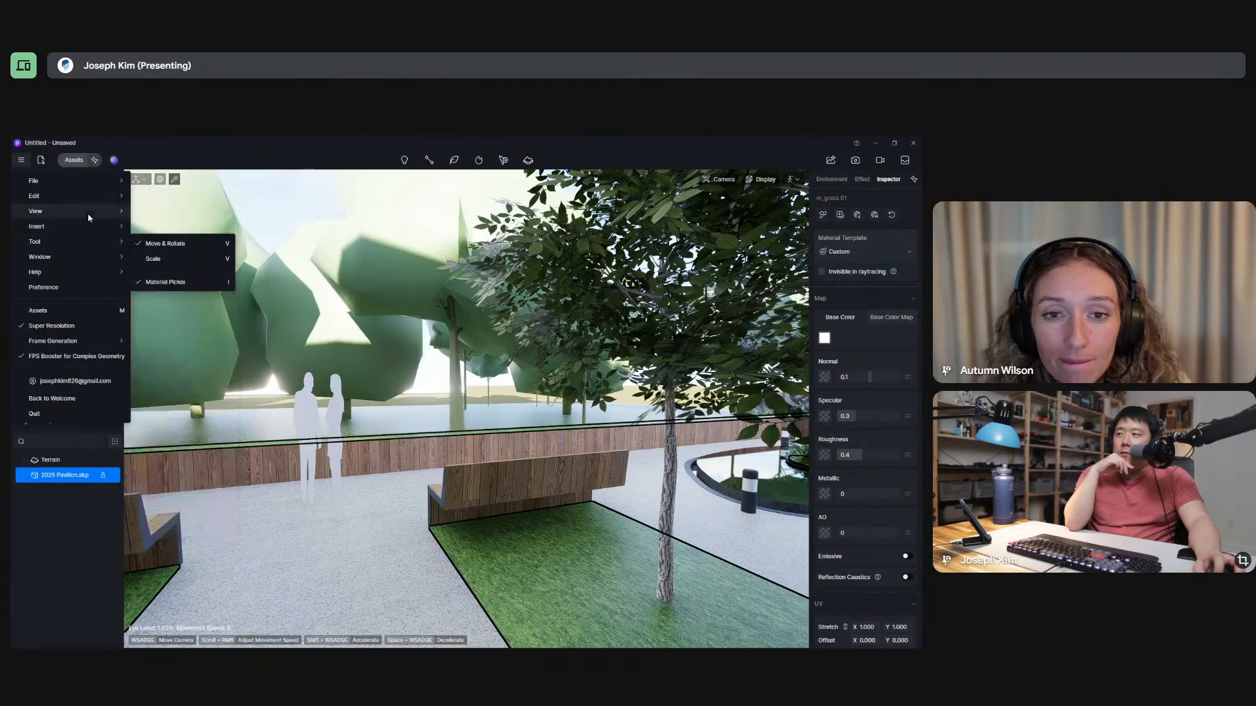
mouse_move(96, 256)
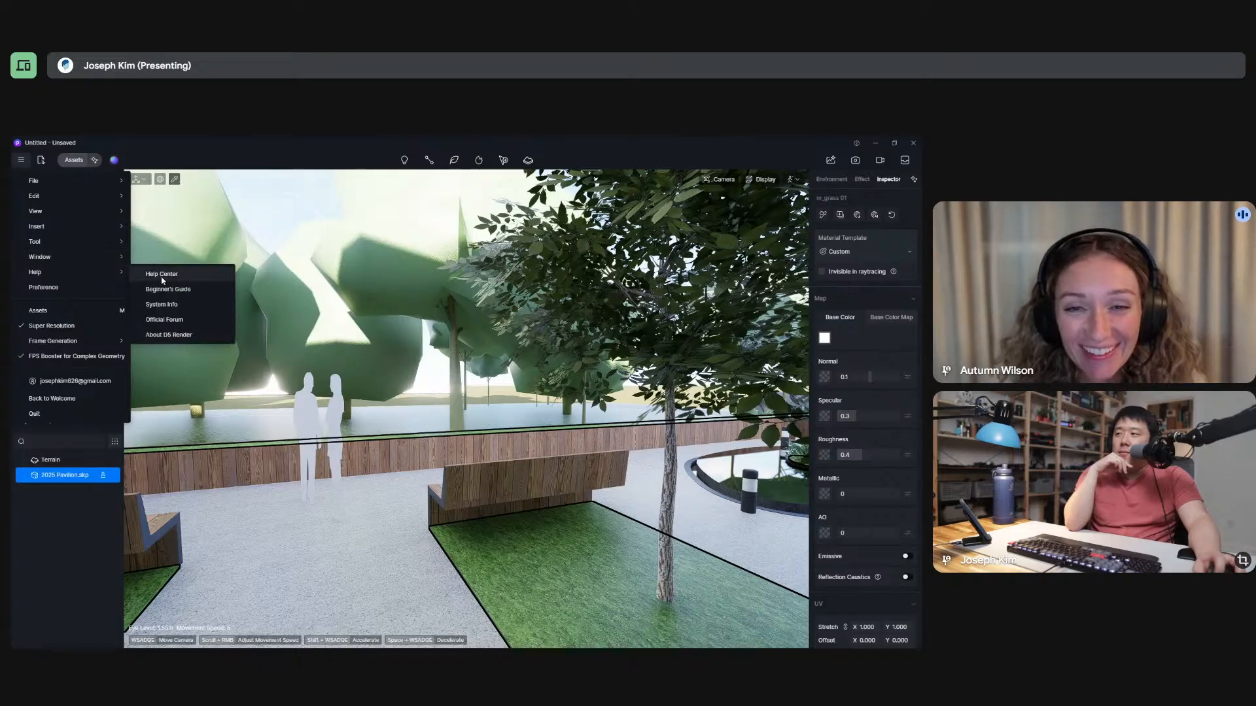
left_click(168, 289)
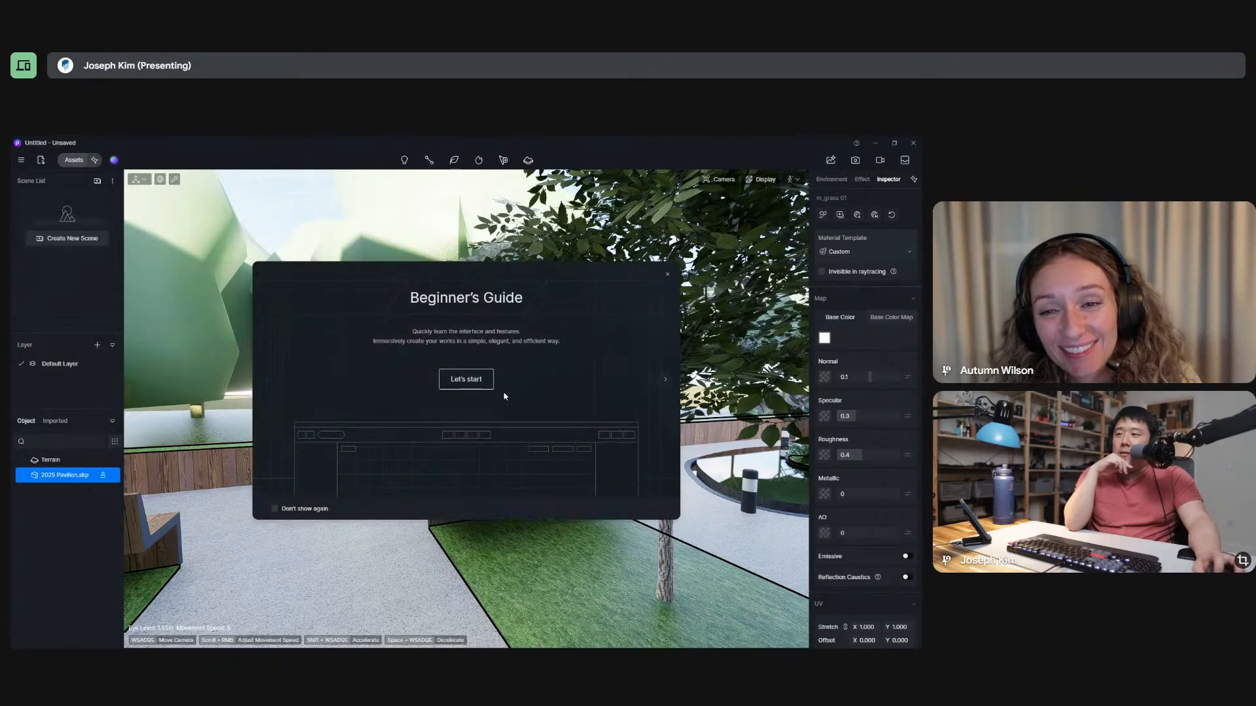
left_click(664, 381)
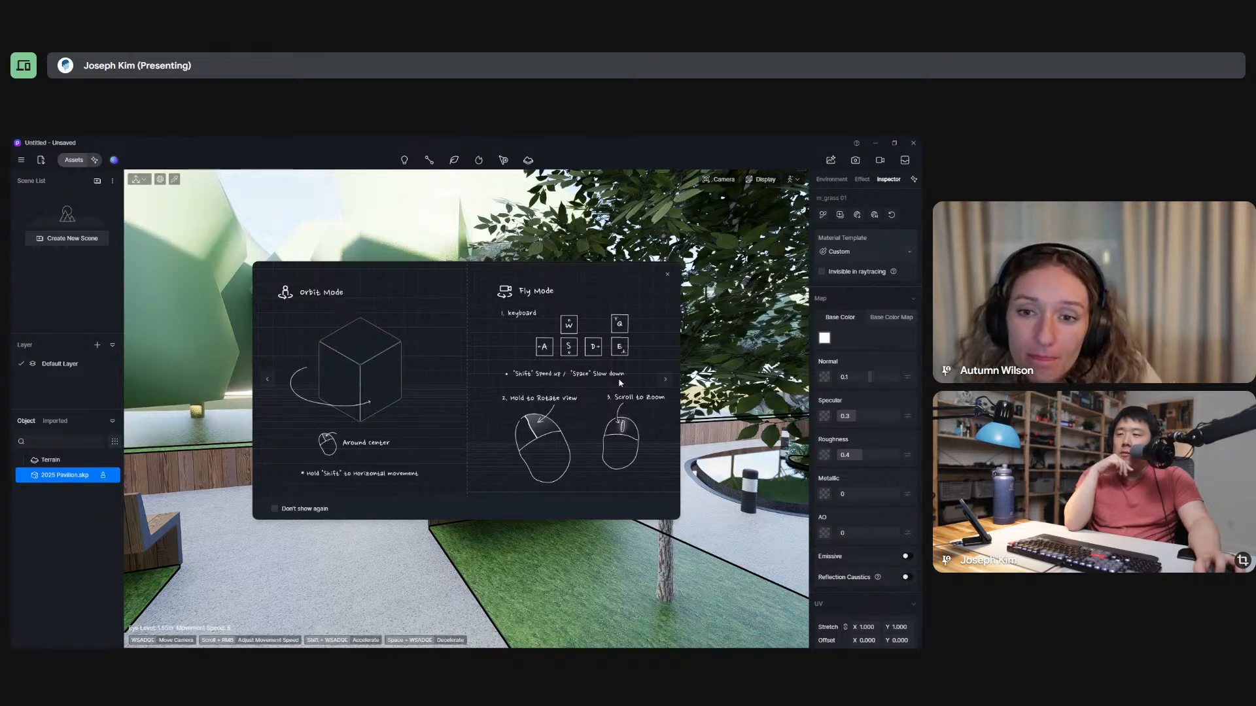
left_click(666, 381)
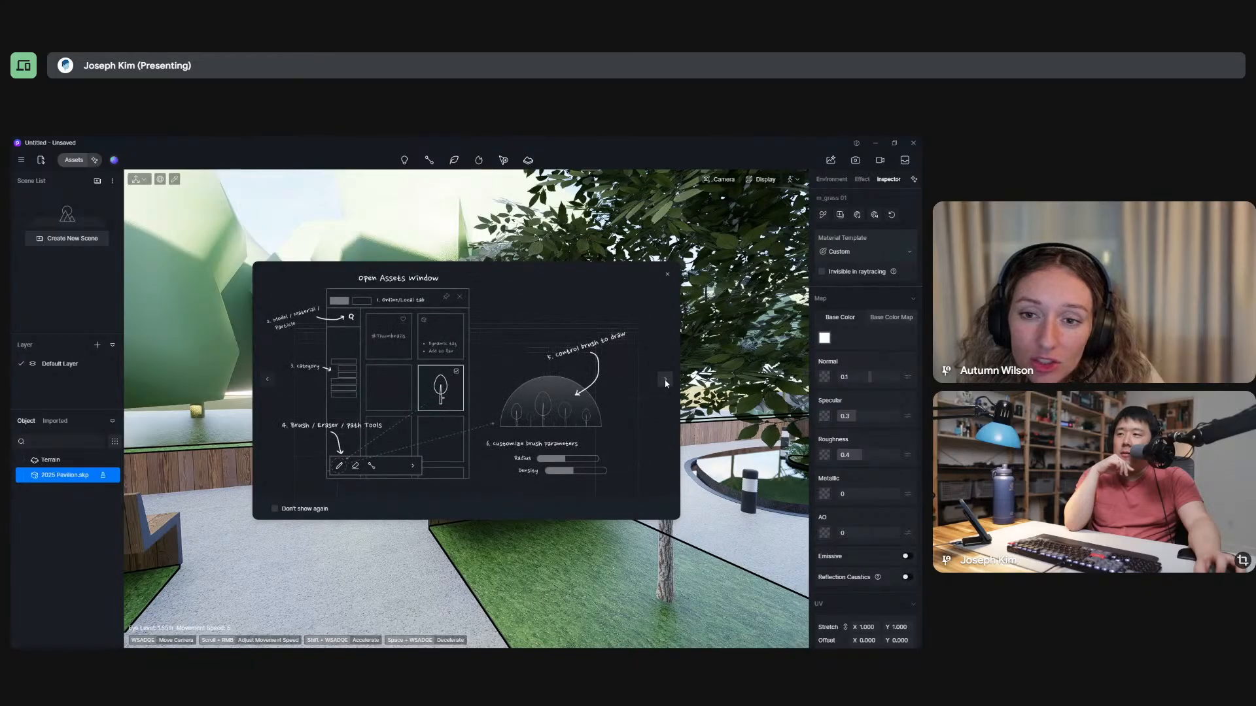
left_click(667, 274)
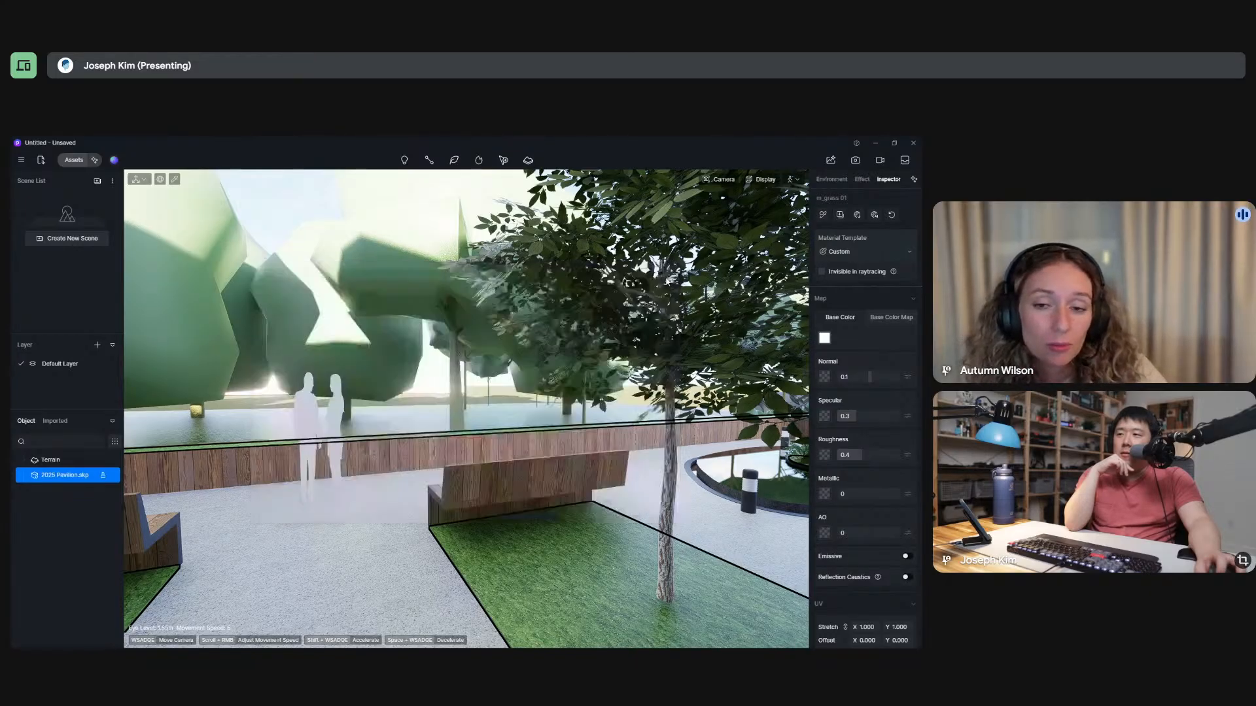
Walk from the courtyard past the tree and along the glass facade toward the boulders beside the pool.
key("w")
key("a")
right_click_drag(439, 423, 614, 451)
key("d")
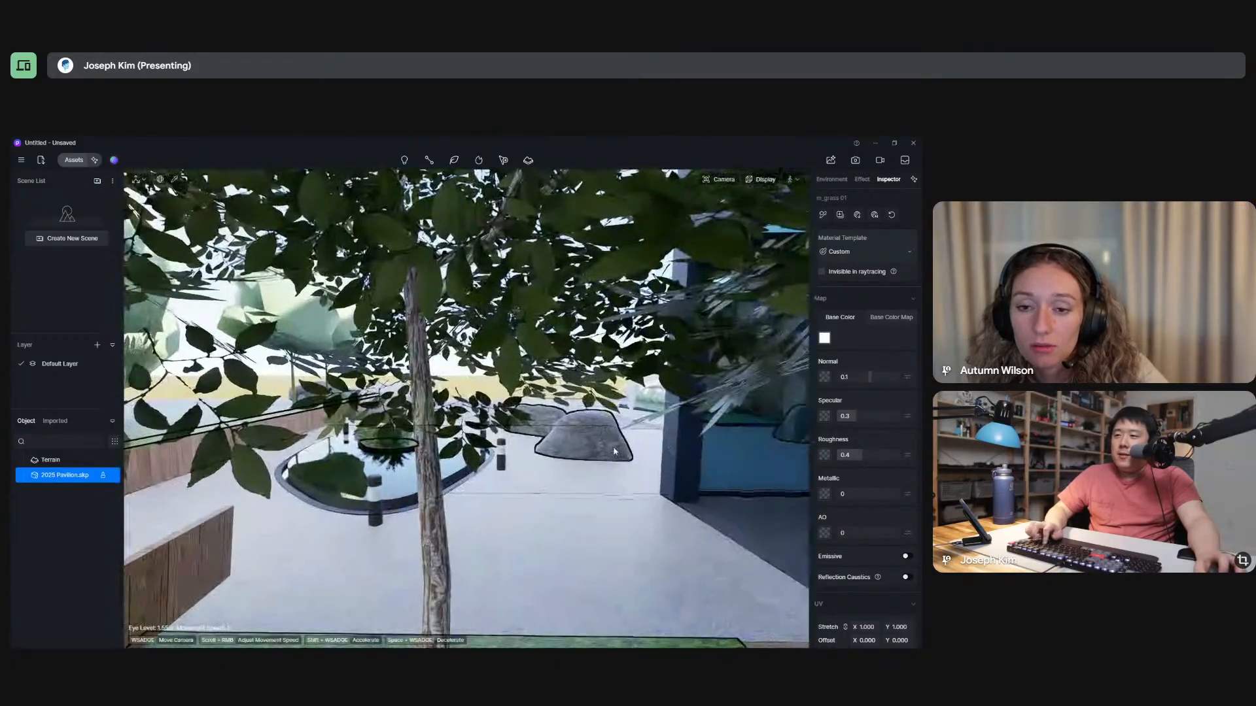
key("s")
key("d")
key("w")
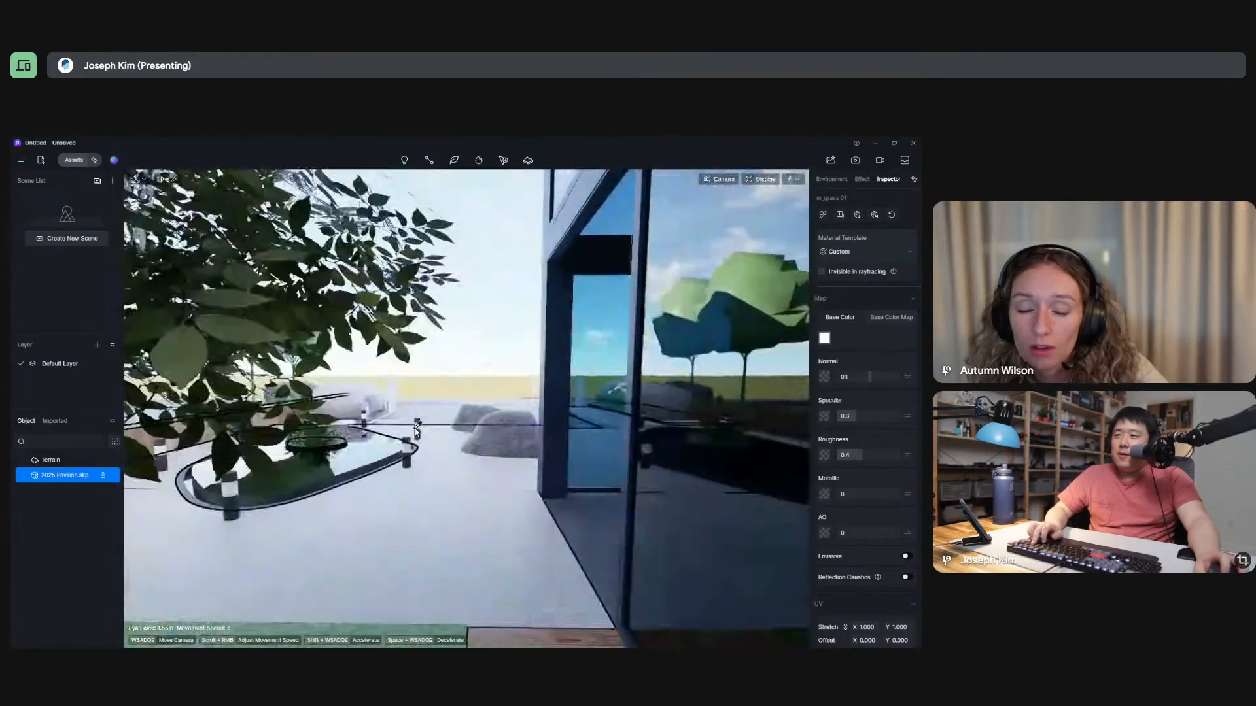
key("w")
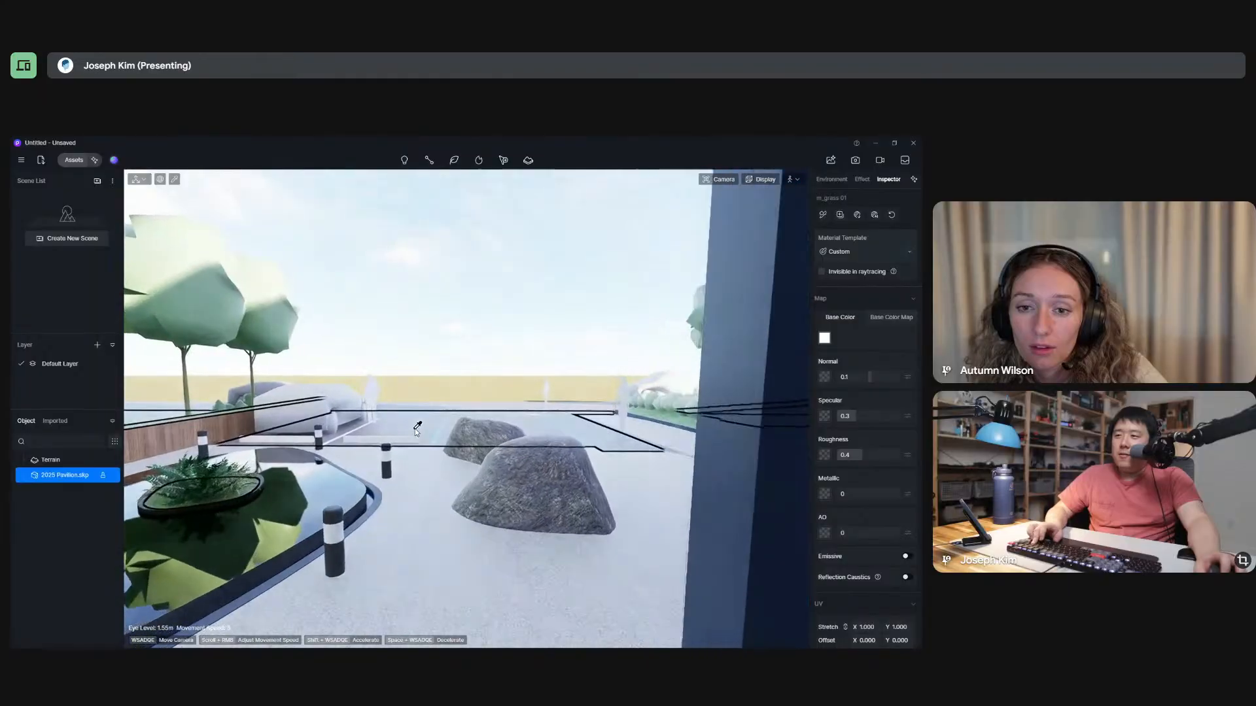
Deselect the pavilion model, walk past the boulders to the accessible parking space, and turn back toward the building entrance.
right_click_drag(416, 432, 523, 423)
left_click(336, 402)
key("w")
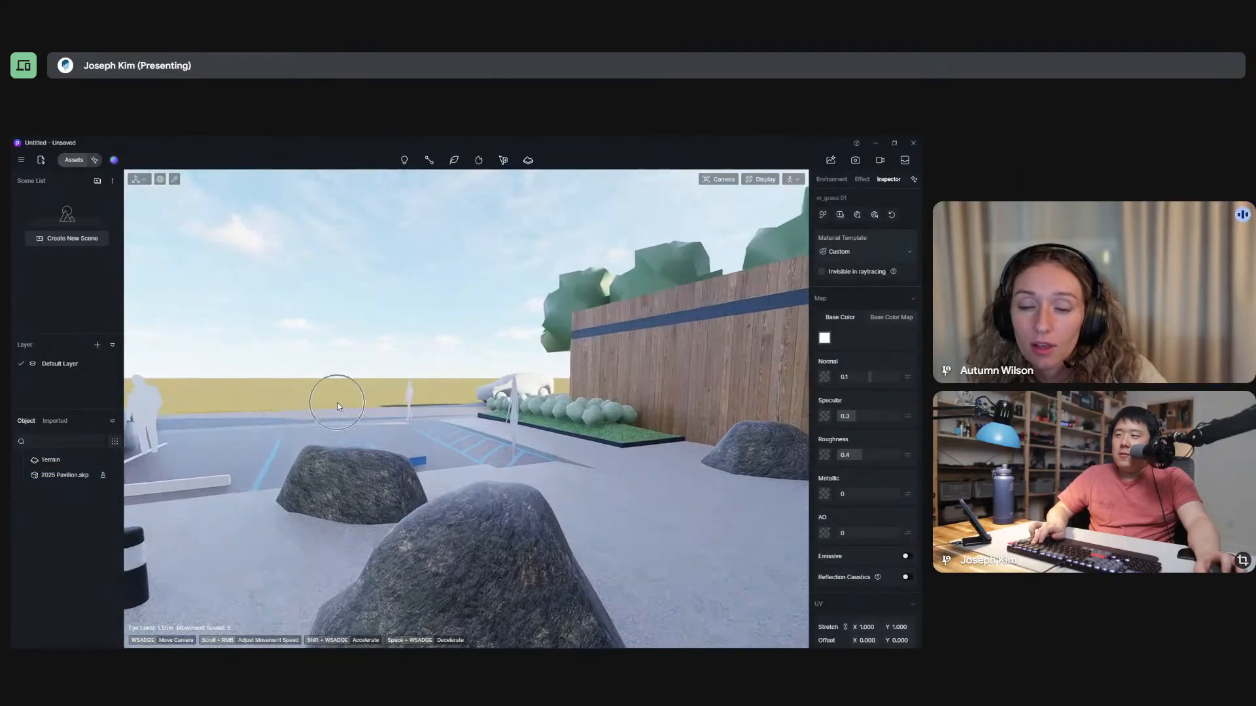
key("w")
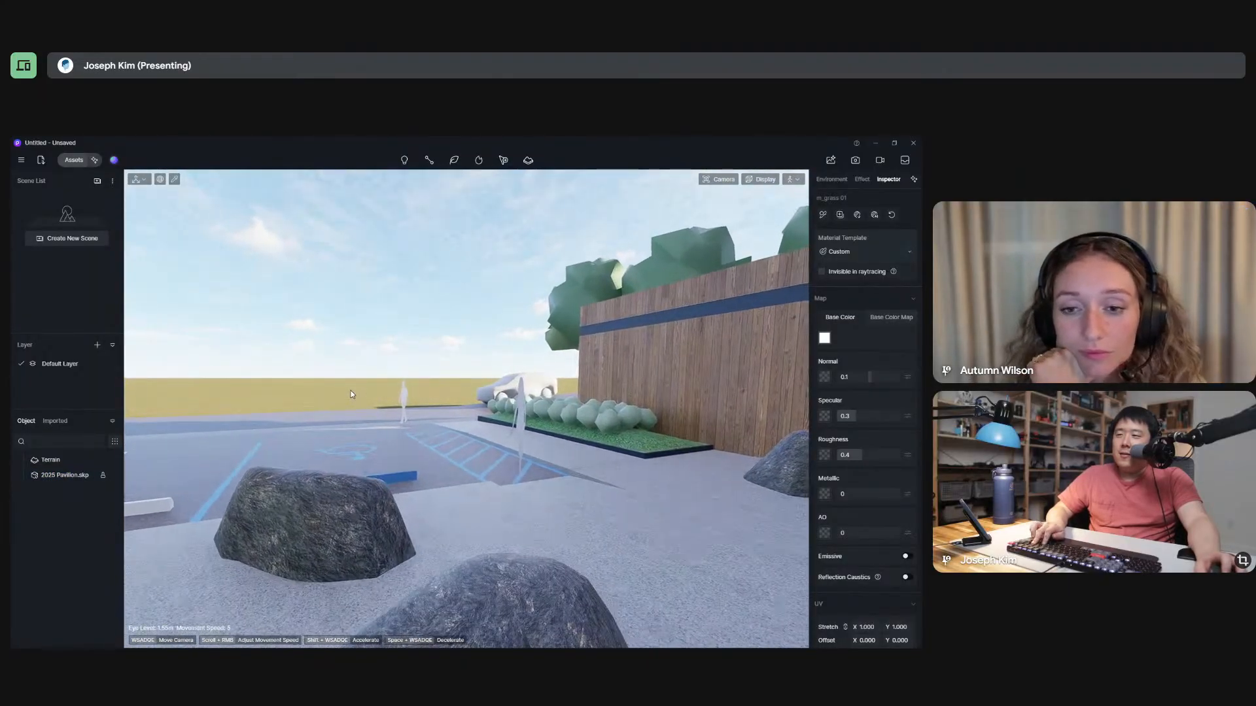
key("w")
key("d")
right_click_drag(295, 402, 227, 393)
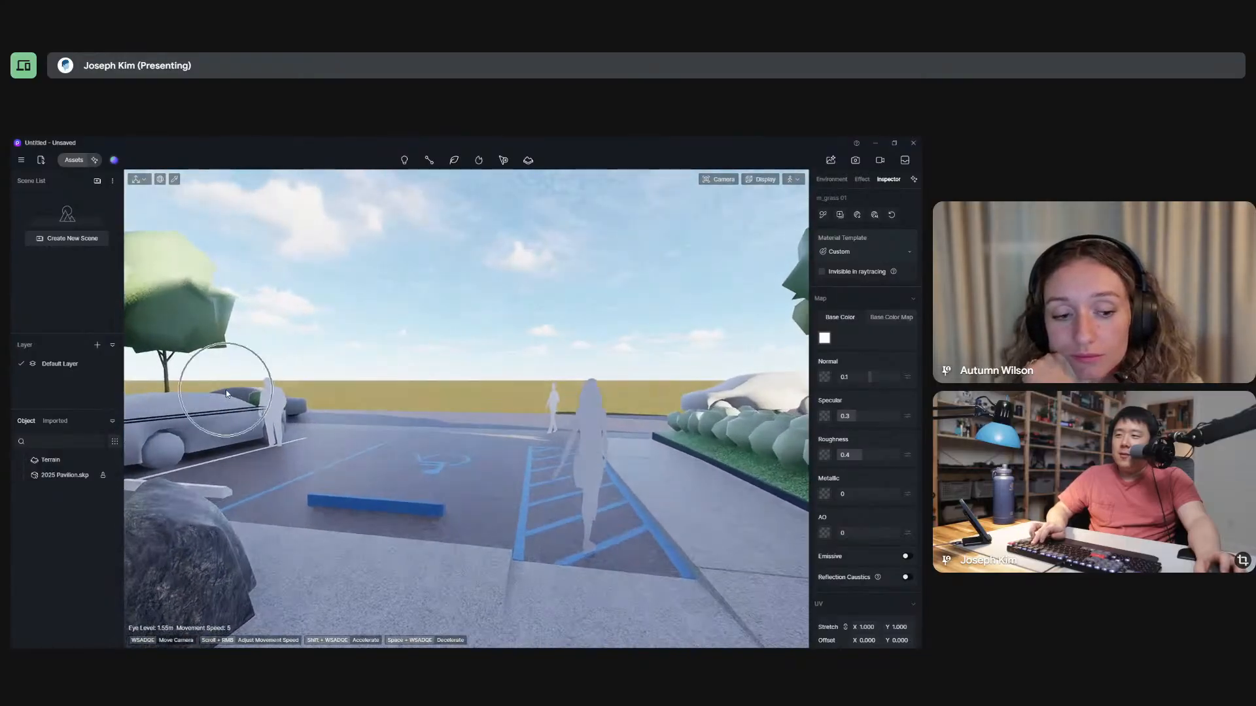
key("w")
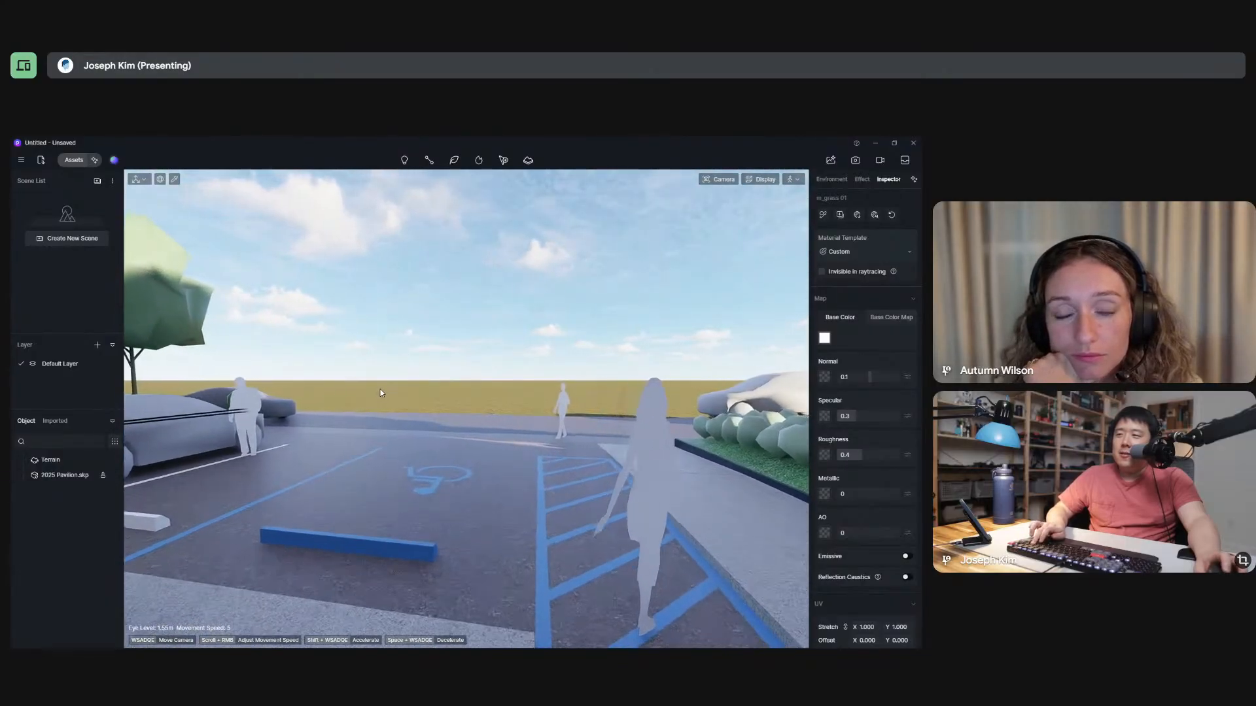
right_click_drag(380, 387, 495, 435)
key("s")
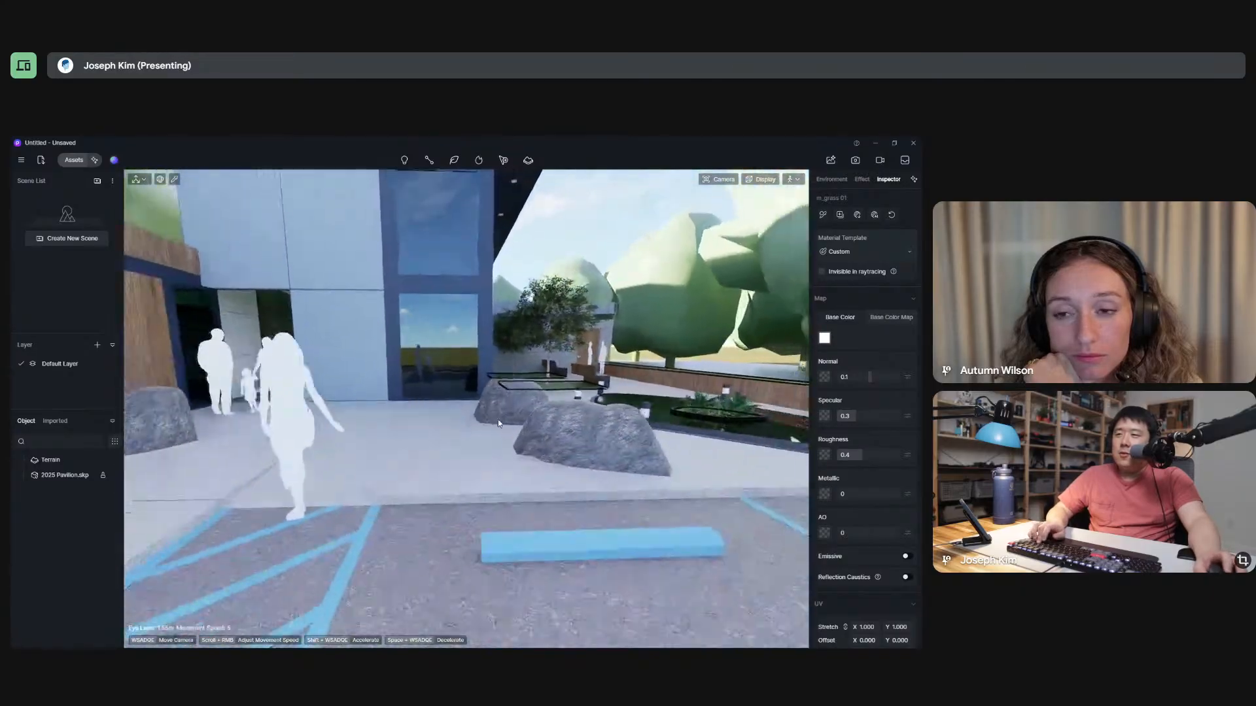
Walk back across the accessible parking space and forward again toward the boulders and the pool.
key("s")
key("d")
key("a")
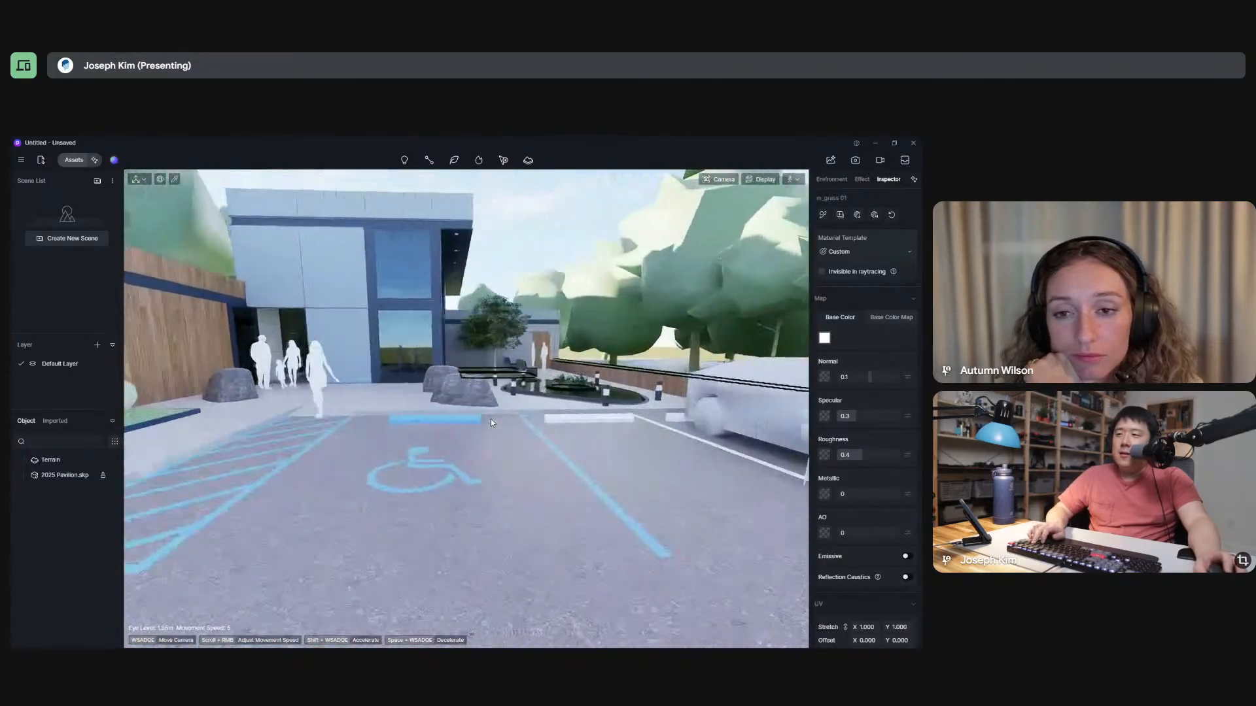
key("w")
key("d")
key("w")
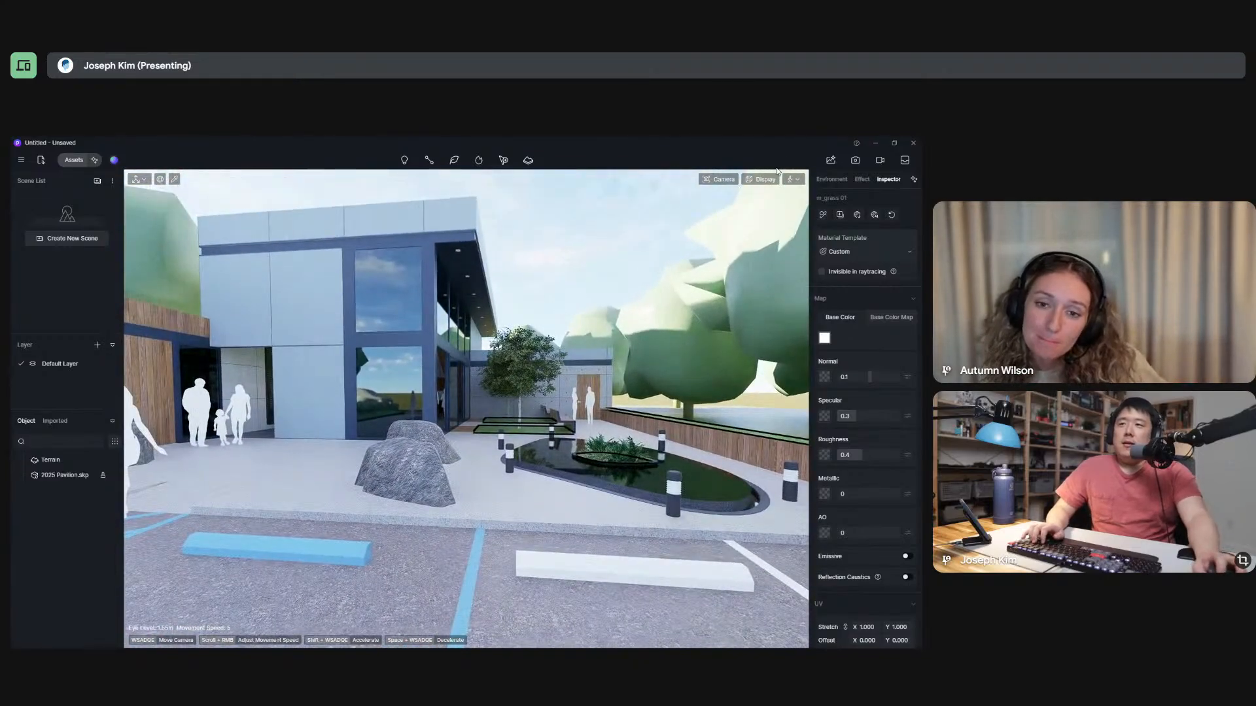
Switch the navigation mode to Fly, cycle through Orbit and Walk, and finish in Walk mode.
left_click(793, 180)
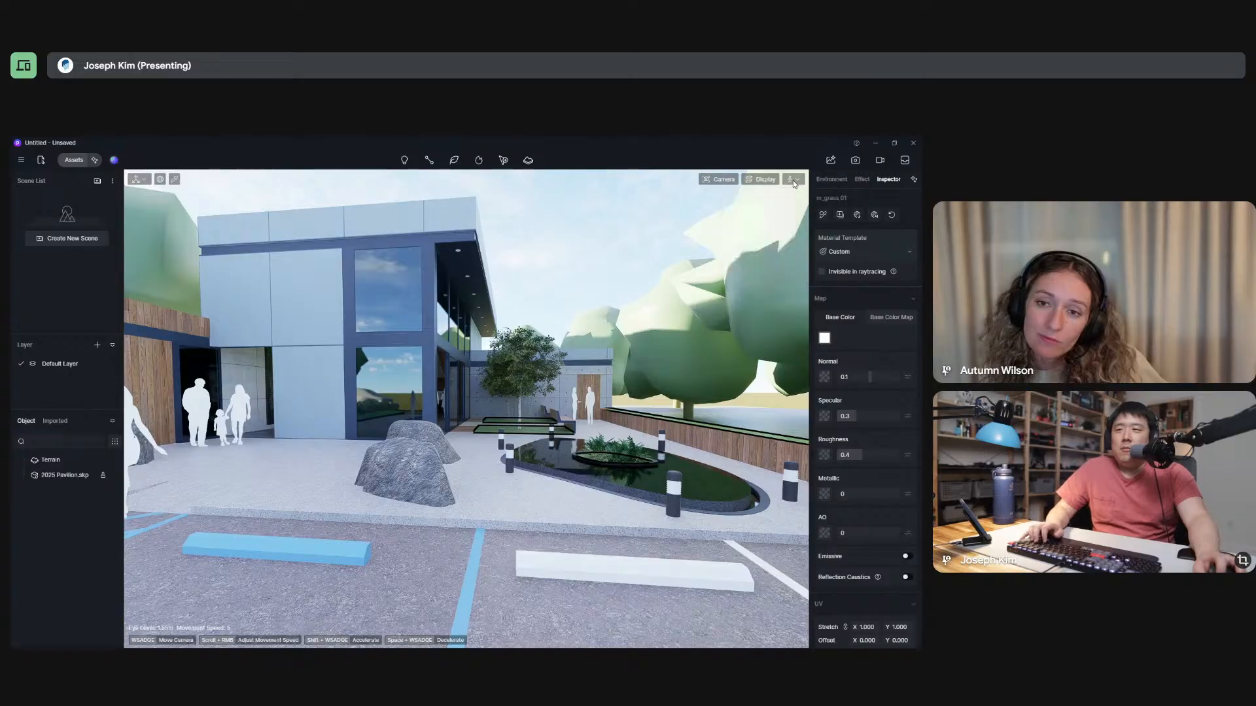
left_click(765, 209)
key("w")
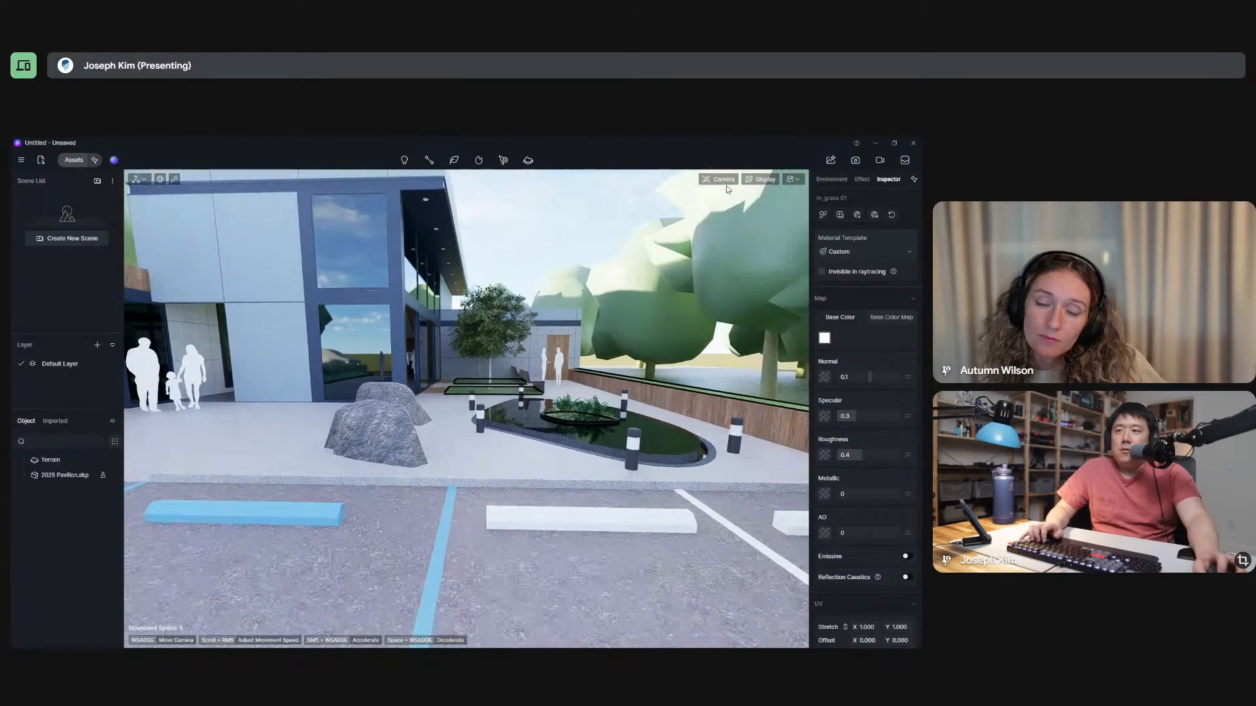
left_click(791, 180)
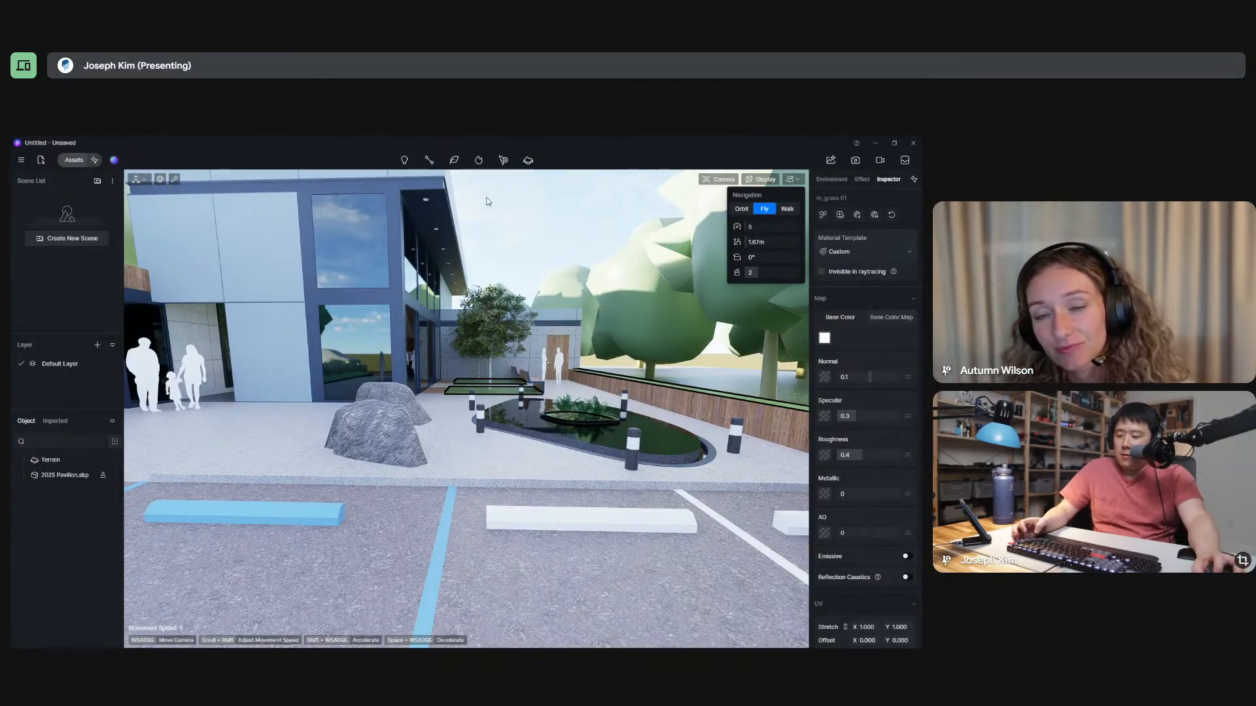
key("alt+v")
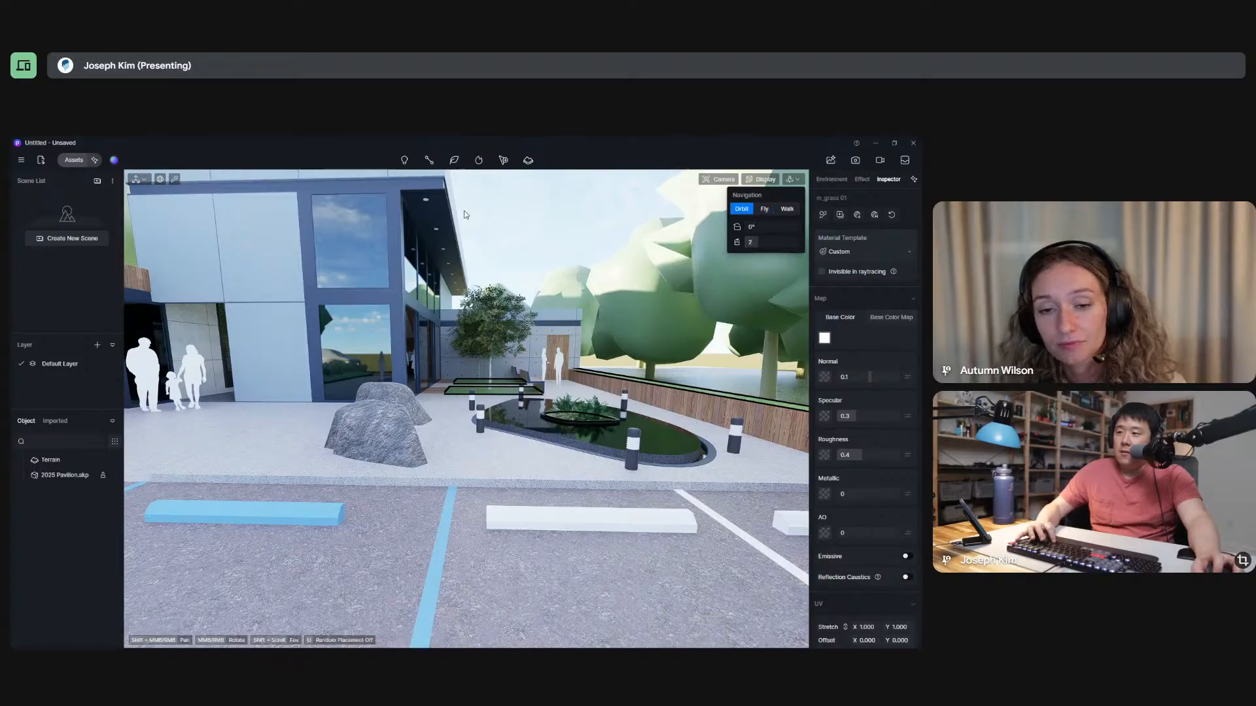
key("alt+v")
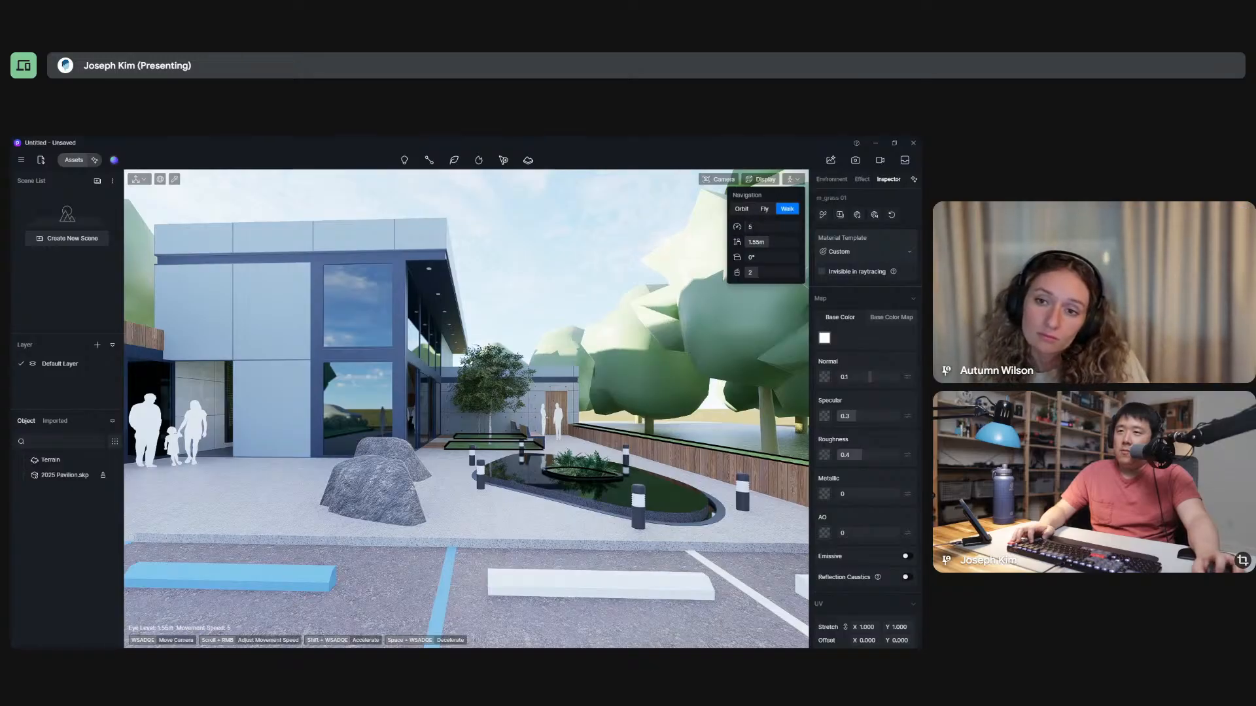
right_click_drag(539, 293, 572, 265)
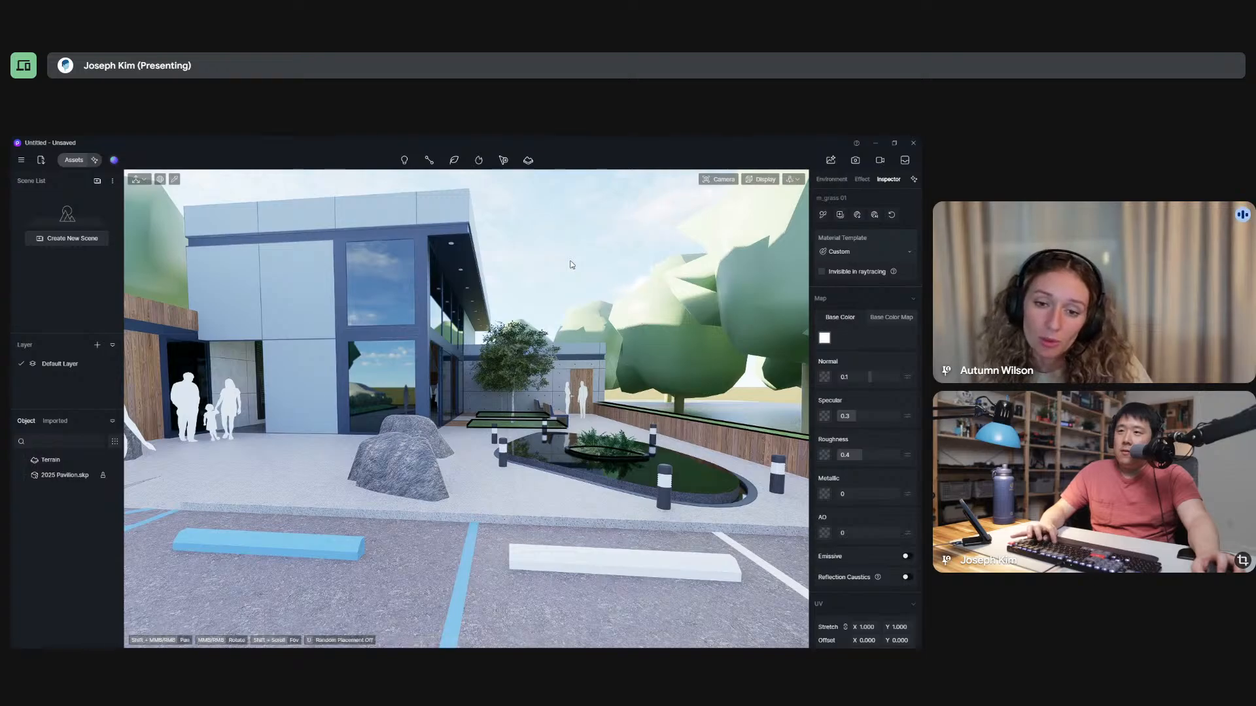
key("a")
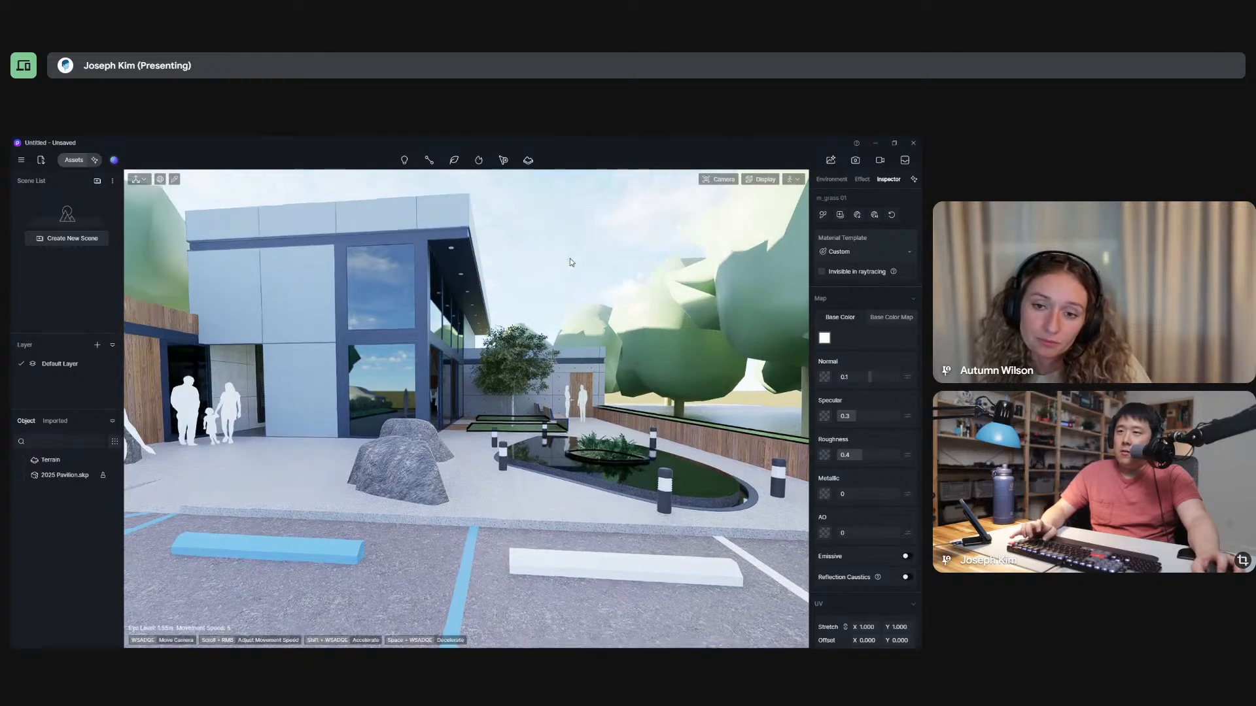
Walk past the boulders and courtyard lawns into the lobby and face the green wall with the blue benches.
right_click_drag(570, 258, 562, 280)
key("w")
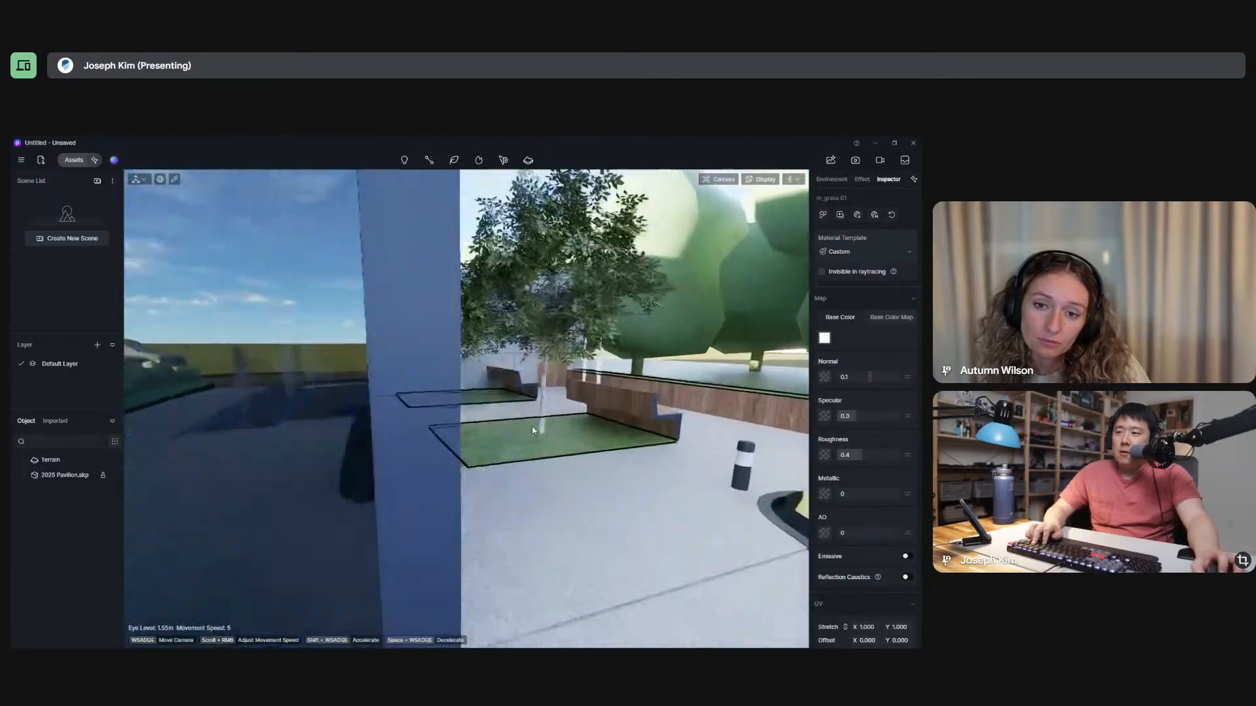
key("w")
right_click_drag(532, 430, 183, 430)
key("w")
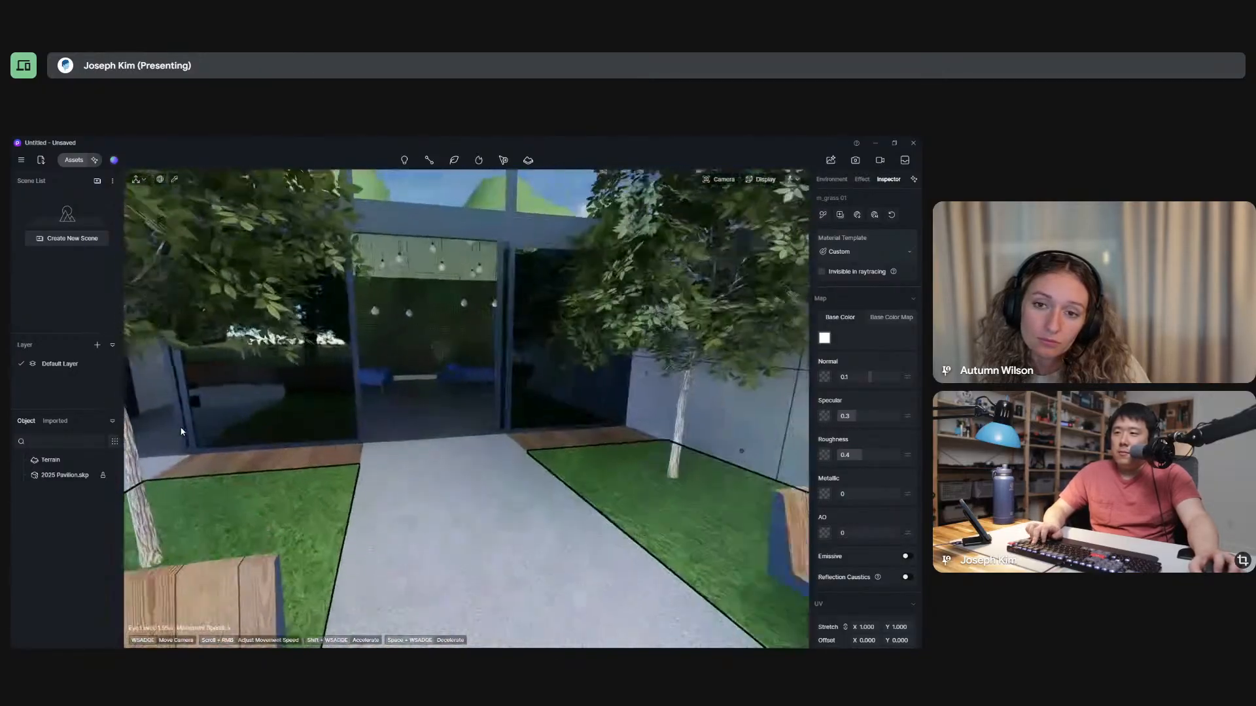
right_click_drag(538, 430, 364, 436)
key("s")
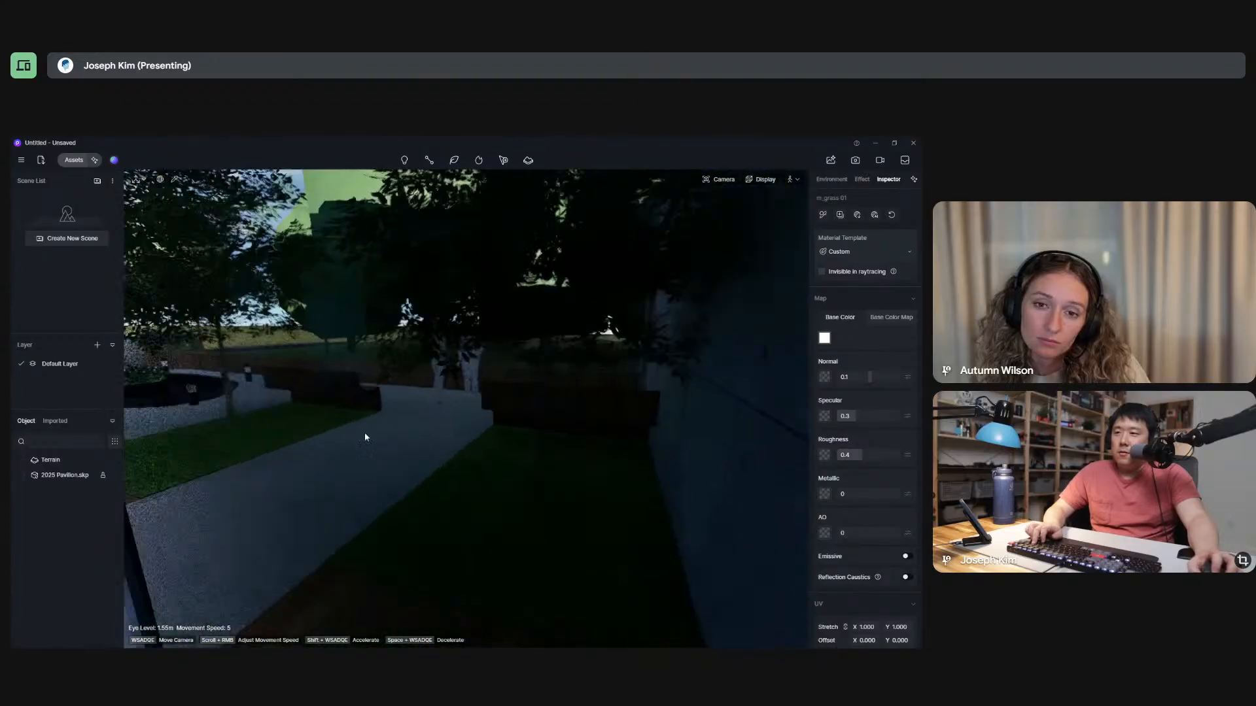
key("a")
key("w")
right_click_drag(698, 438, 759, 443)
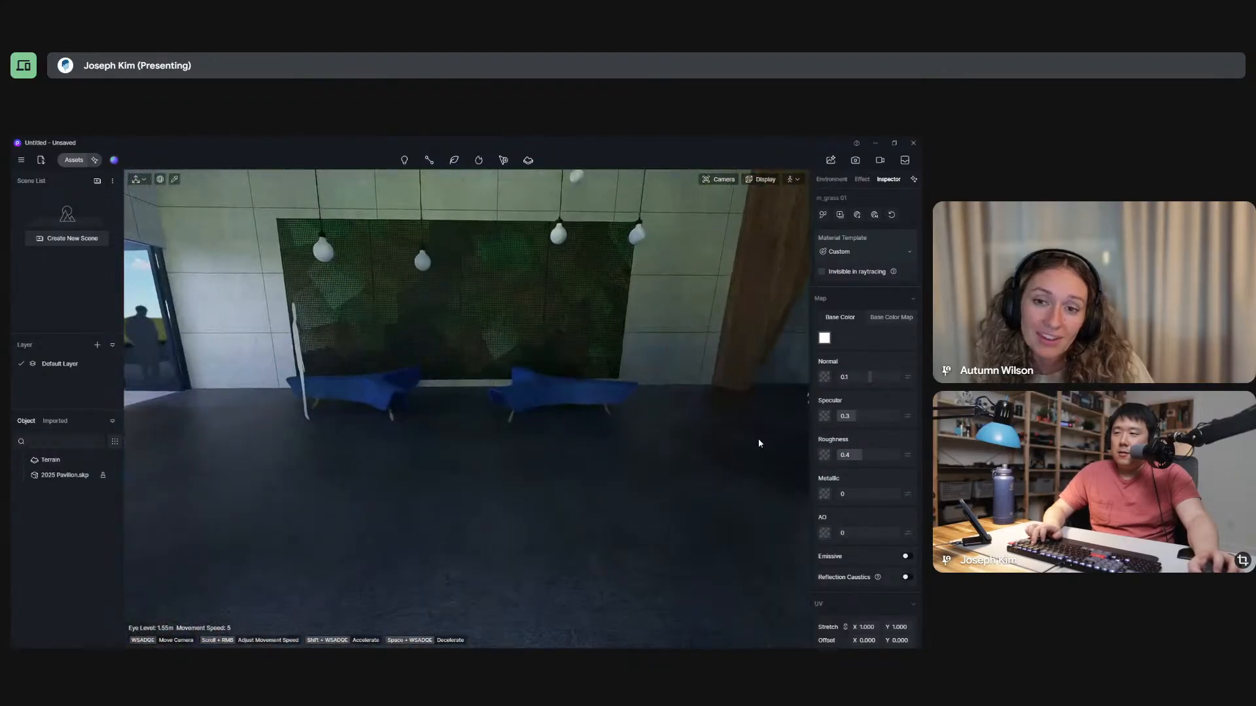
Turn around in the lobby and walk back out to the accessible parking space, facing the building.
right_click_drag(163, 425, 772, 437)
mouse_move(275, 441)
right_mouse_down()
mouse_move(507, 448)
mouse_move(538, 432)
mouse_move(507, 435)
mouse_move(668, 416)
mouse_move(275, 431)
right_mouse_up()
key("w")
key("w")
right_click_drag(739, 425, 296, 382)
key("s")
right_click_drag(517, 427, 542, 424)
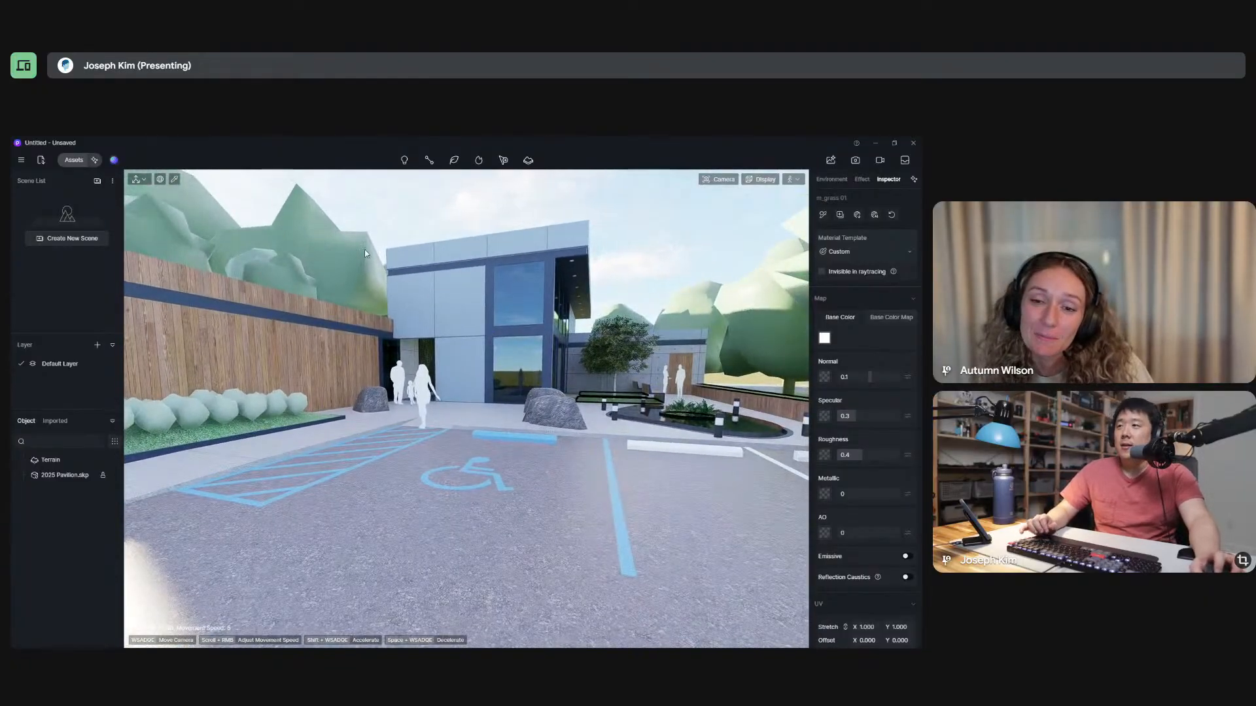
Walk up to the shrub planter beside the wood wall, sample its grass material, and set the material template to Grass.
right_click_drag(314, 386, 167, 461)
key("w")
key("w")
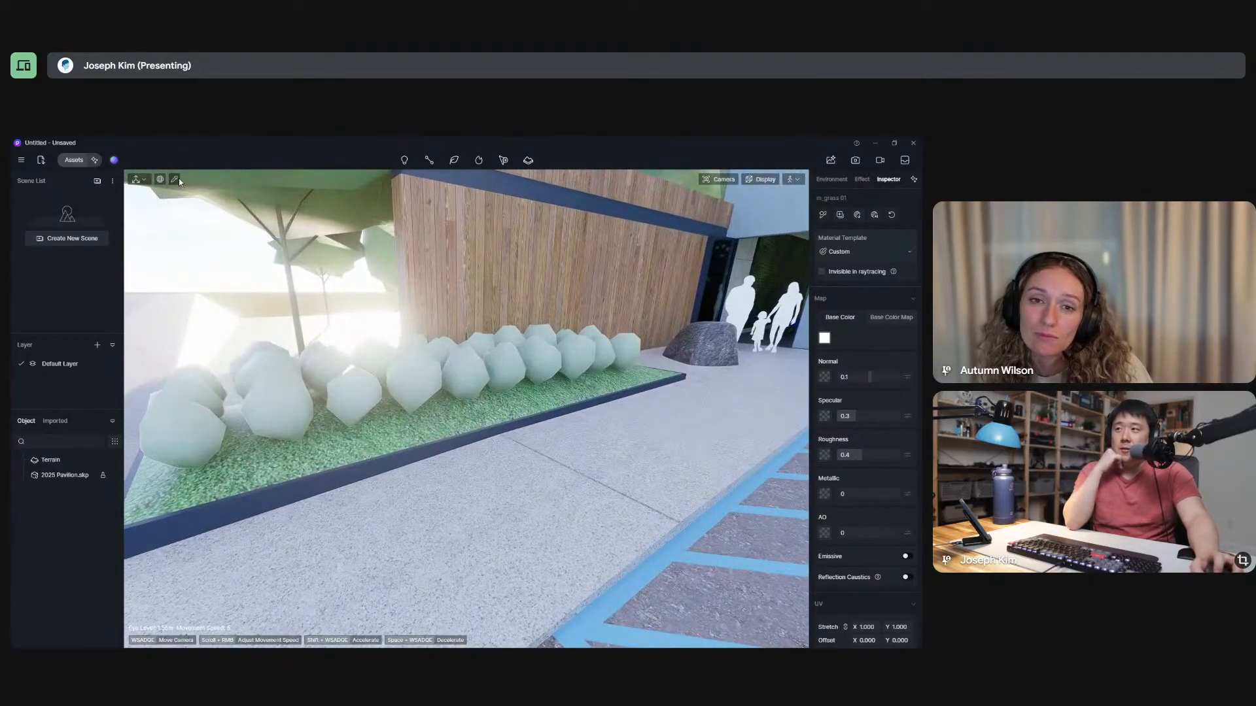
left_click(175, 180)
left_click(349, 444)
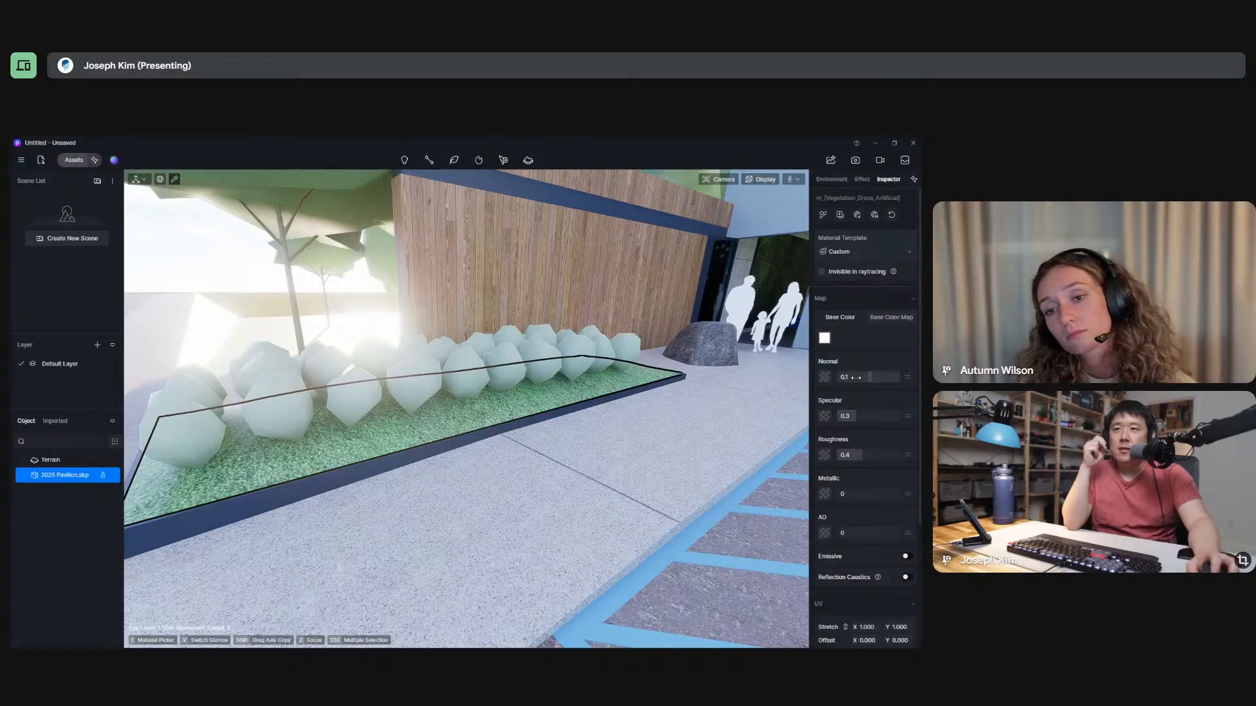
left_click(860, 253)
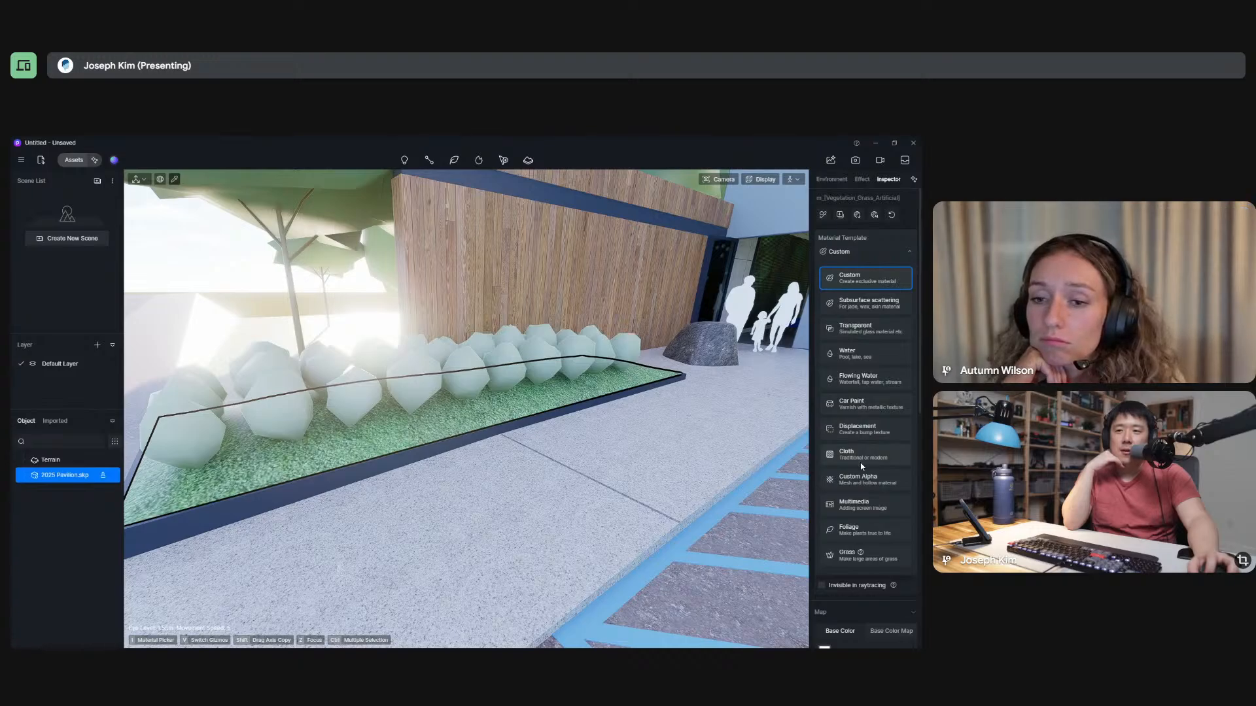
scroll(869, 541, "down", 1)
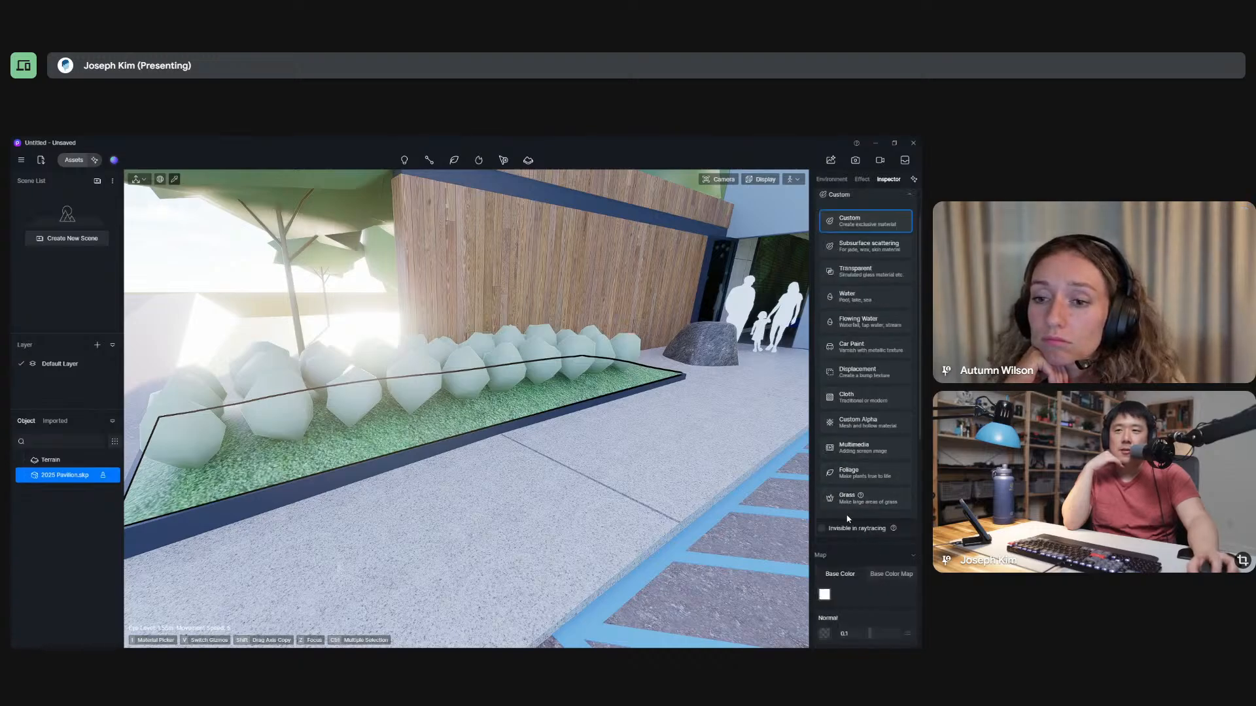
scroll(857, 537, "up", 1)
left_click(868, 557)
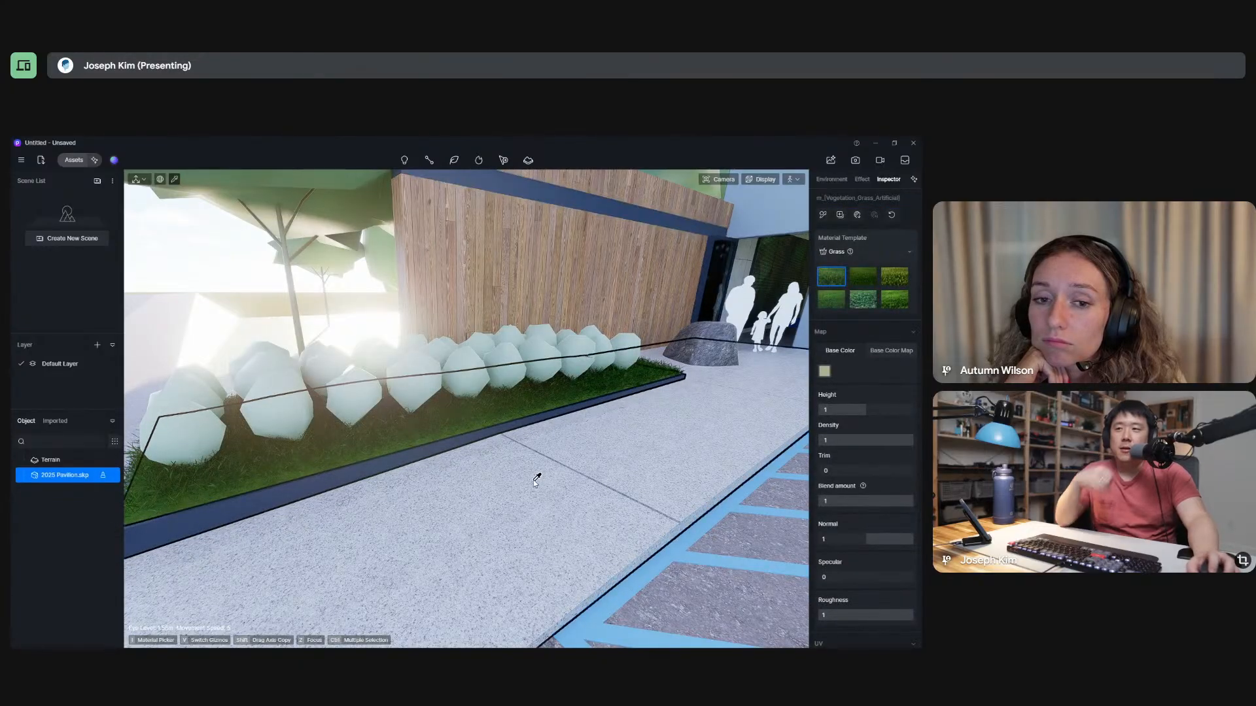
Walk over to the courtyard pool, sample its surface material, and set the material template to Water.
right_click_drag(523, 464, 168, 435)
key("a")
key("w")
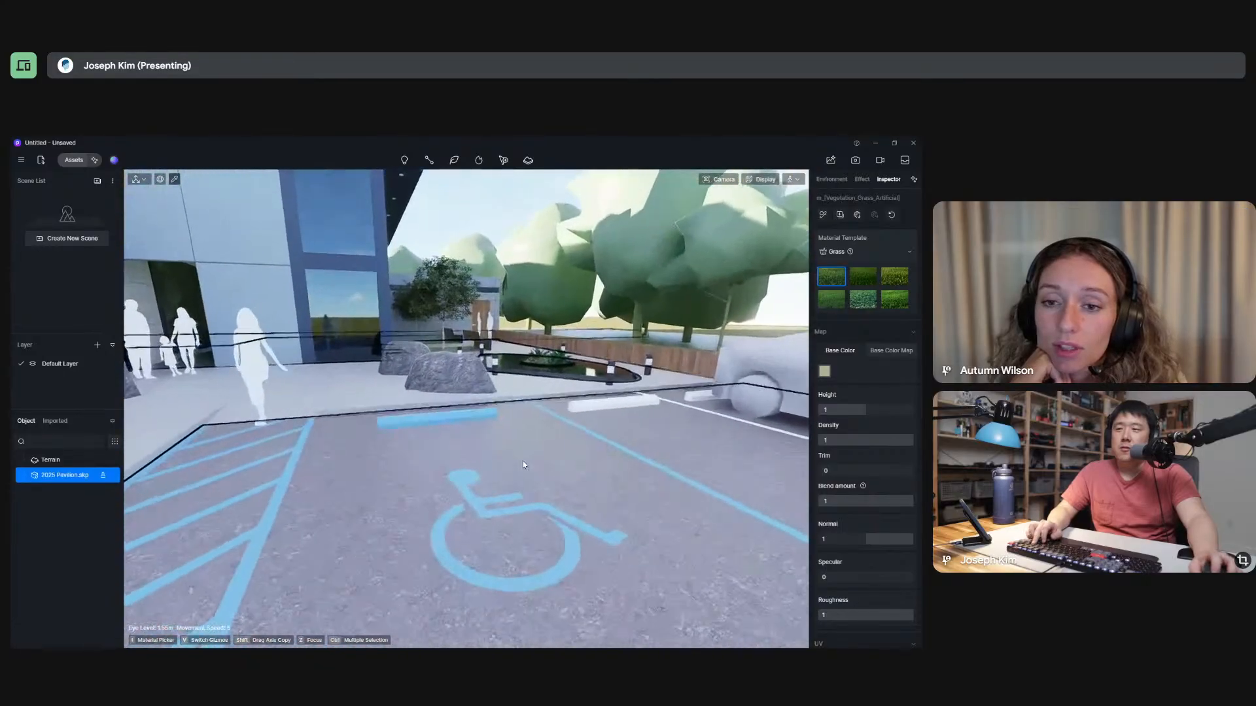
right_click_drag(512, 493, 486, 468)
key("w")
left_click(536, 432)
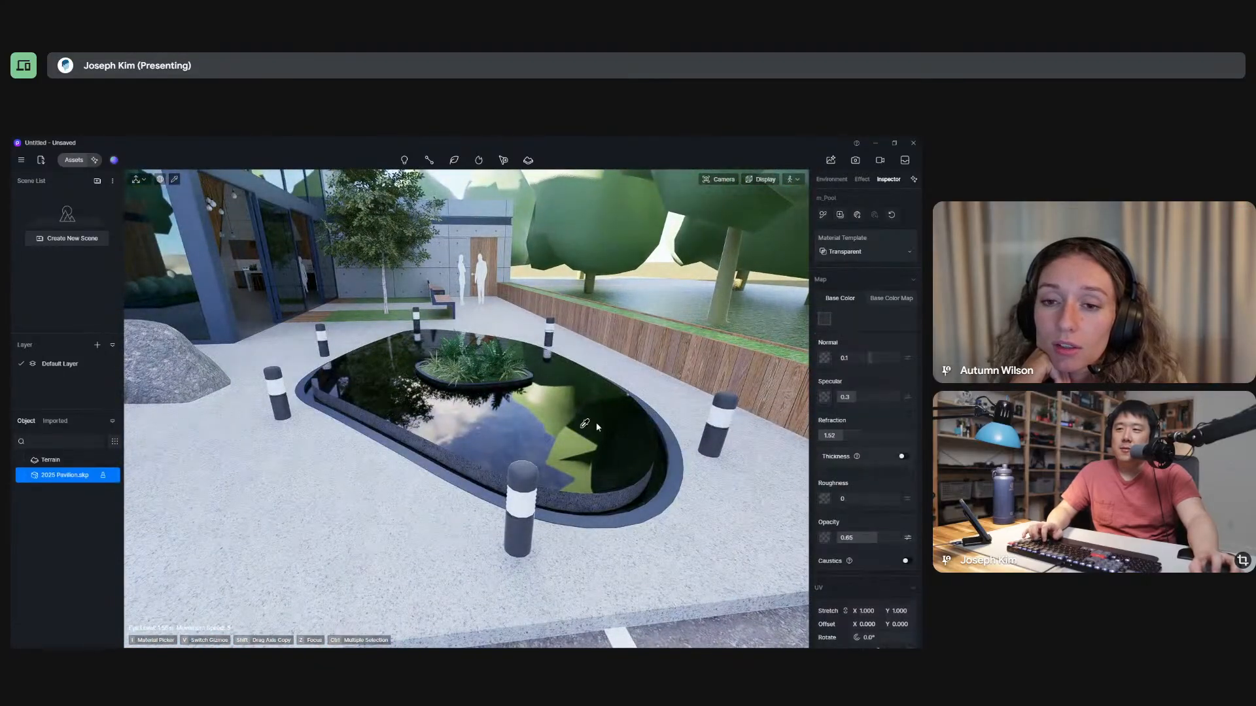
left_click(859, 255)
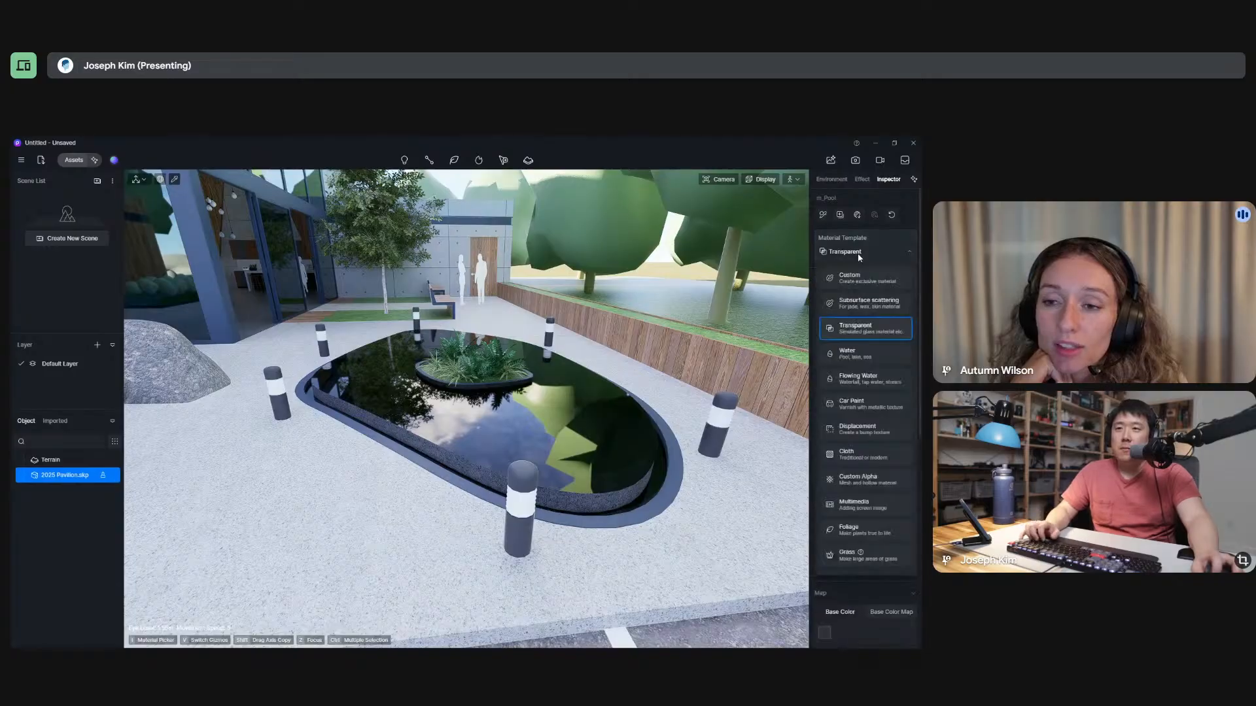
left_click(856, 357)
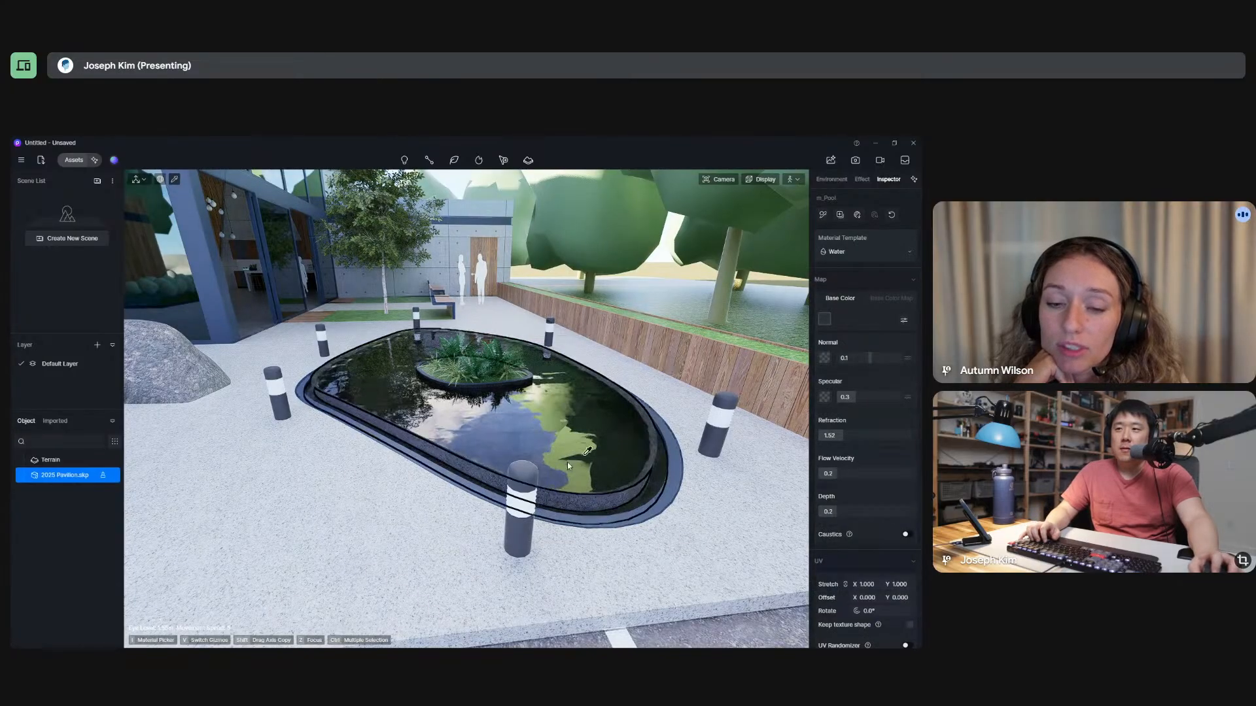
View the pool water up close, then walk backward across the parking lot until the whole entrance area is in view.
key("w")
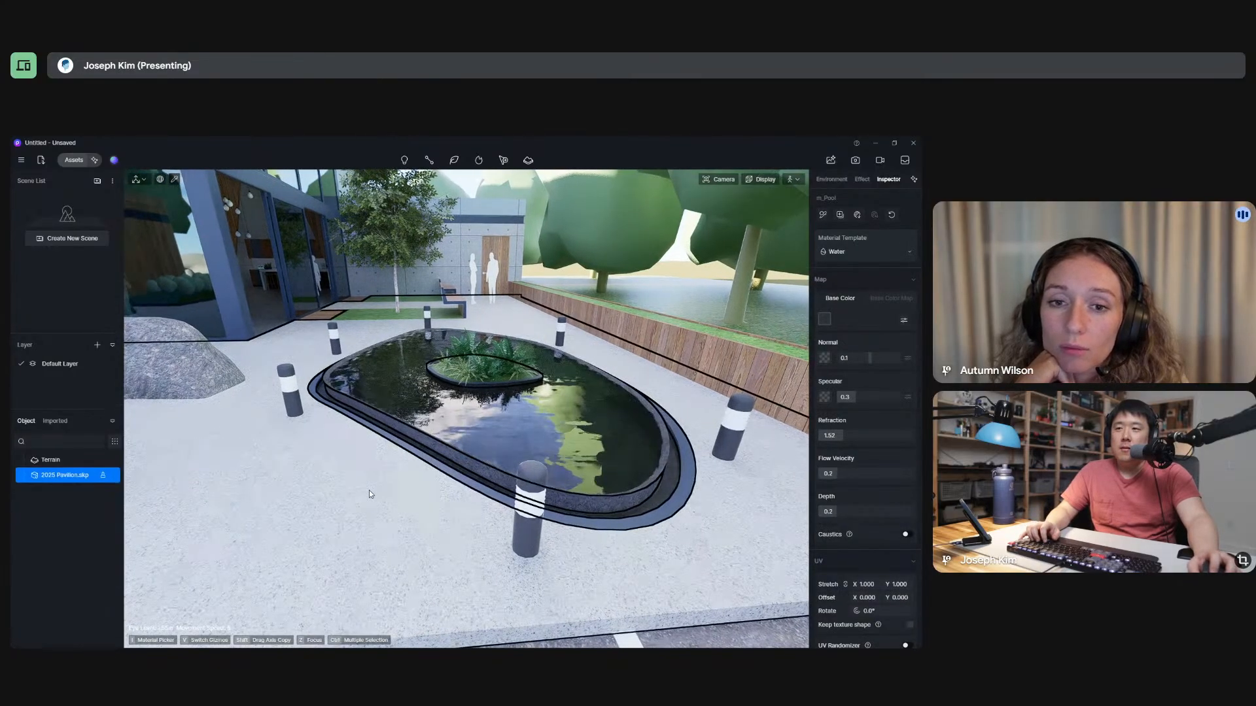
key("w")
key("s")
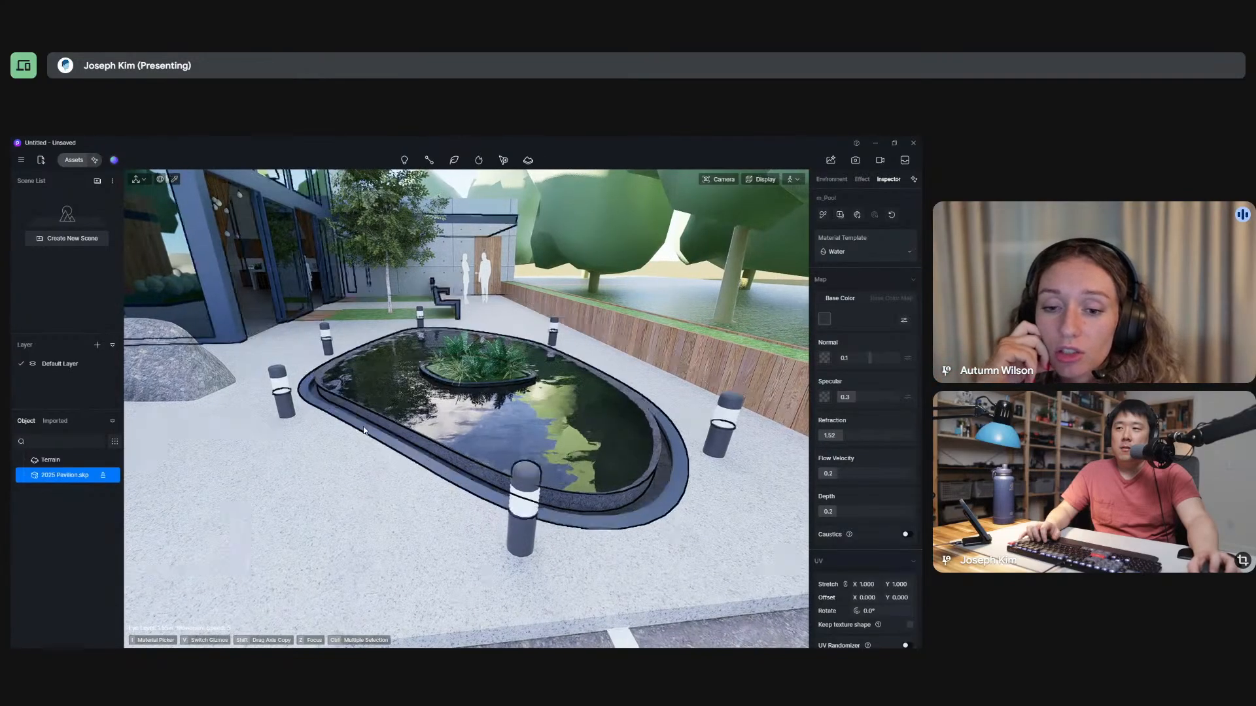
key("s")
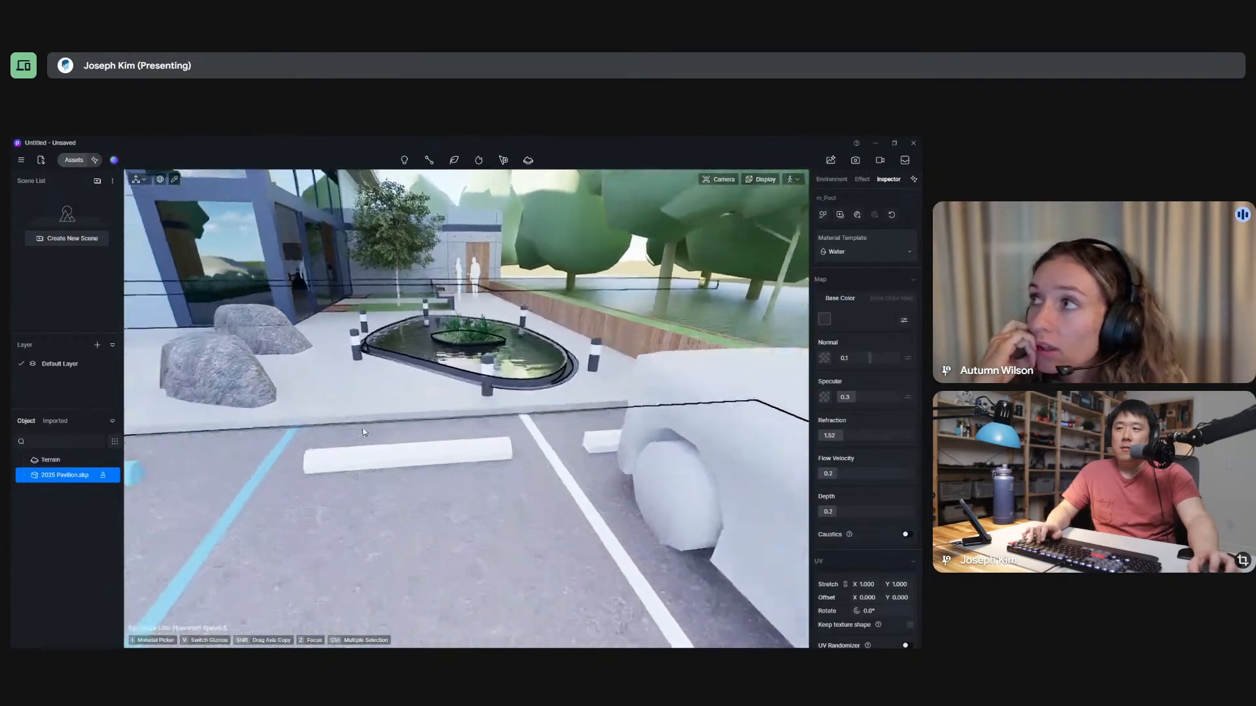
key("s")
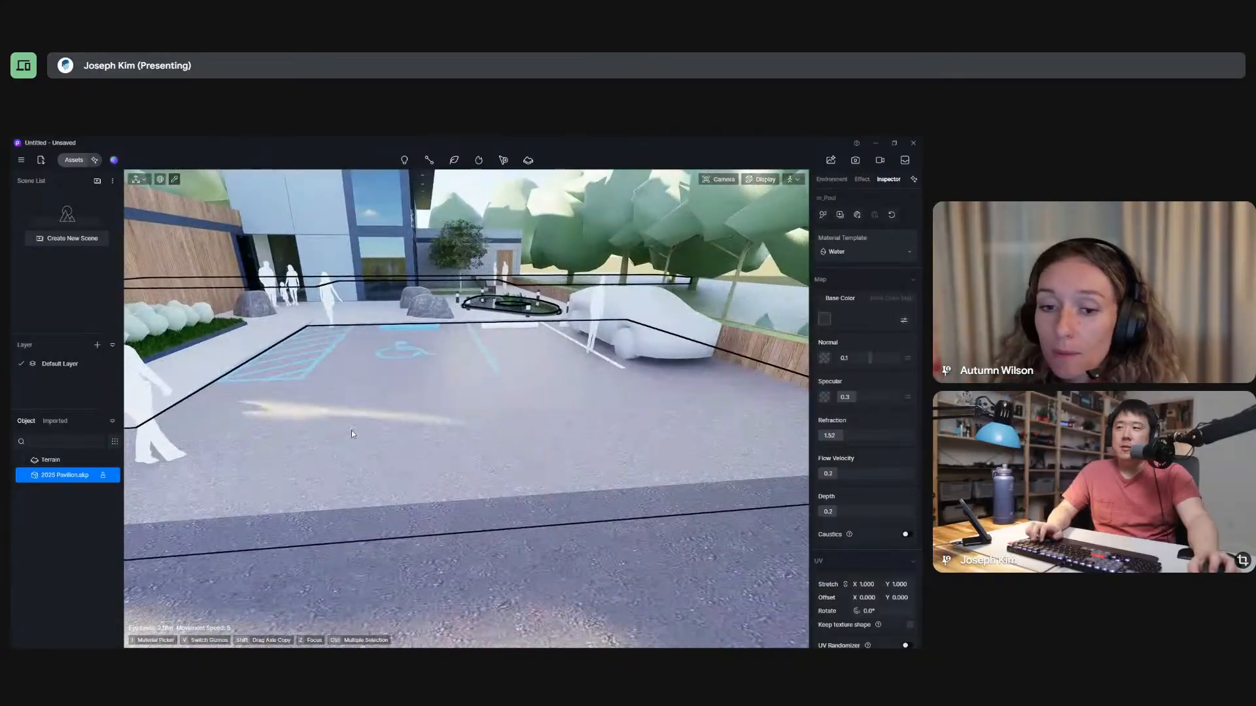
key("w")
Switch to SketchUp and sample the grass materials of the shrub planter, the long raised planter, and the ground beneath the trees.
key("alt+Tab")
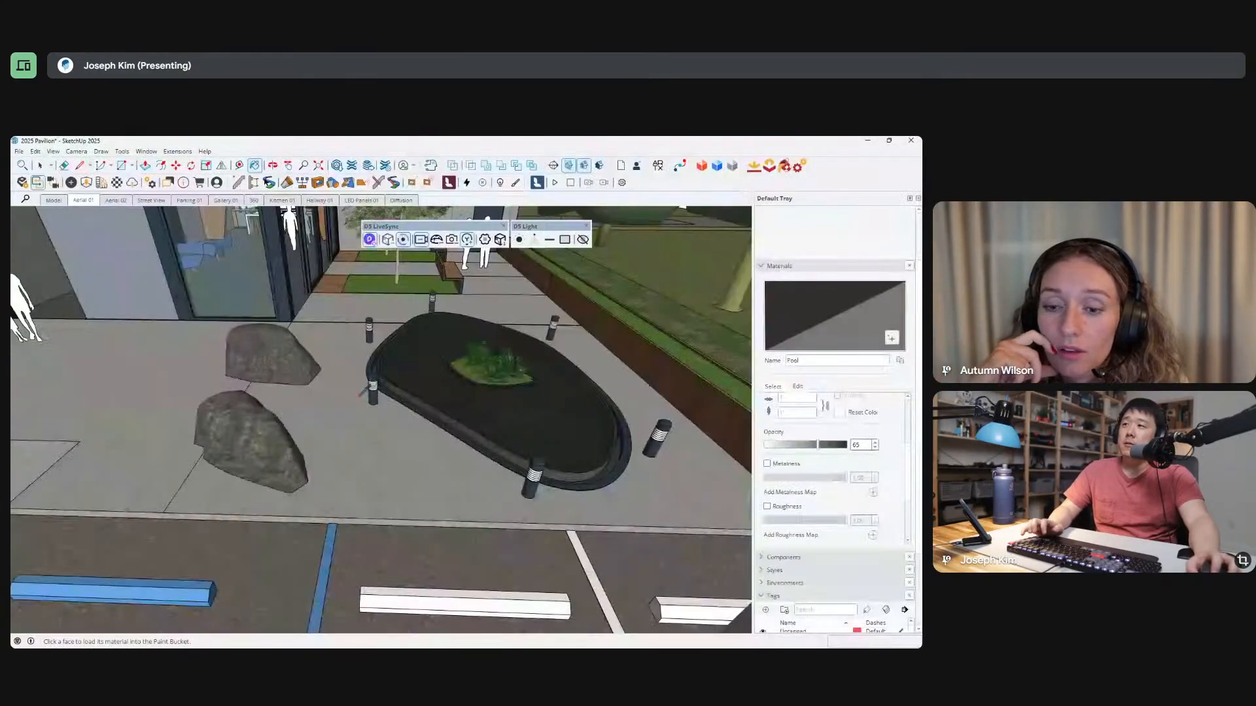
middle_click_drag(454, 350, 423, 370)
scroll(330, 348, "down", 3)
scroll(332, 348, "down", 4)
key("b")
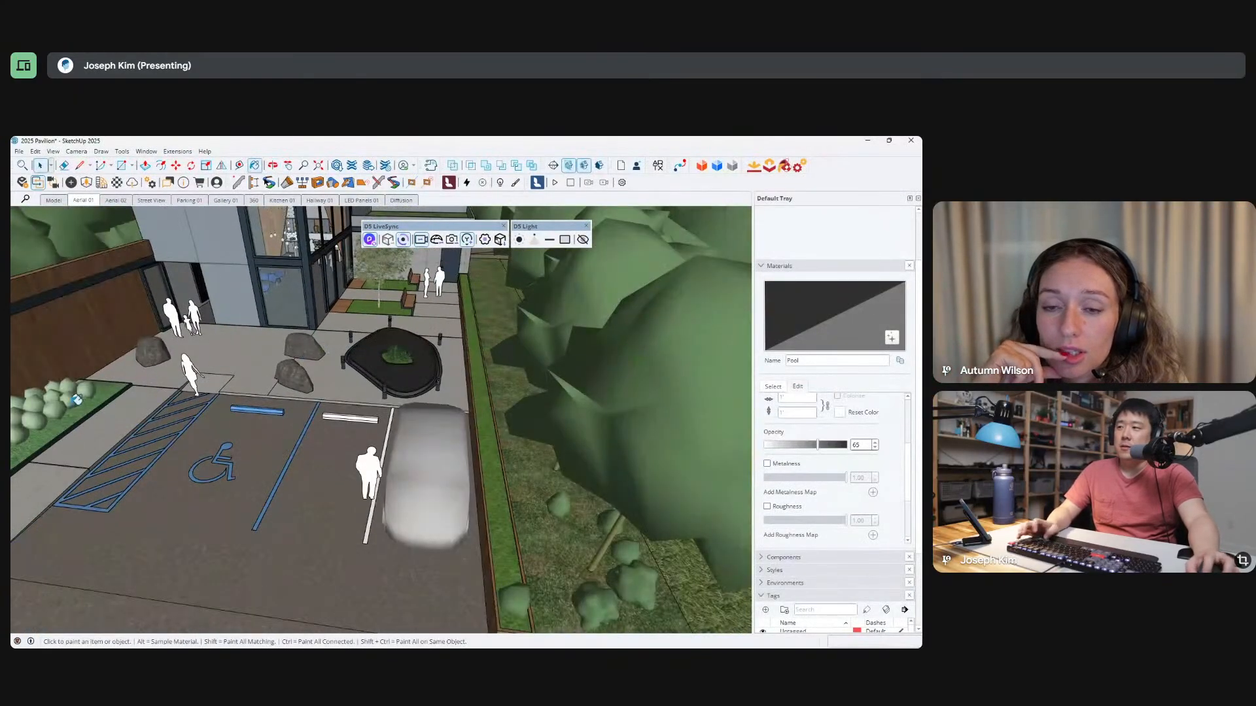
left_click(99, 393, "alt")
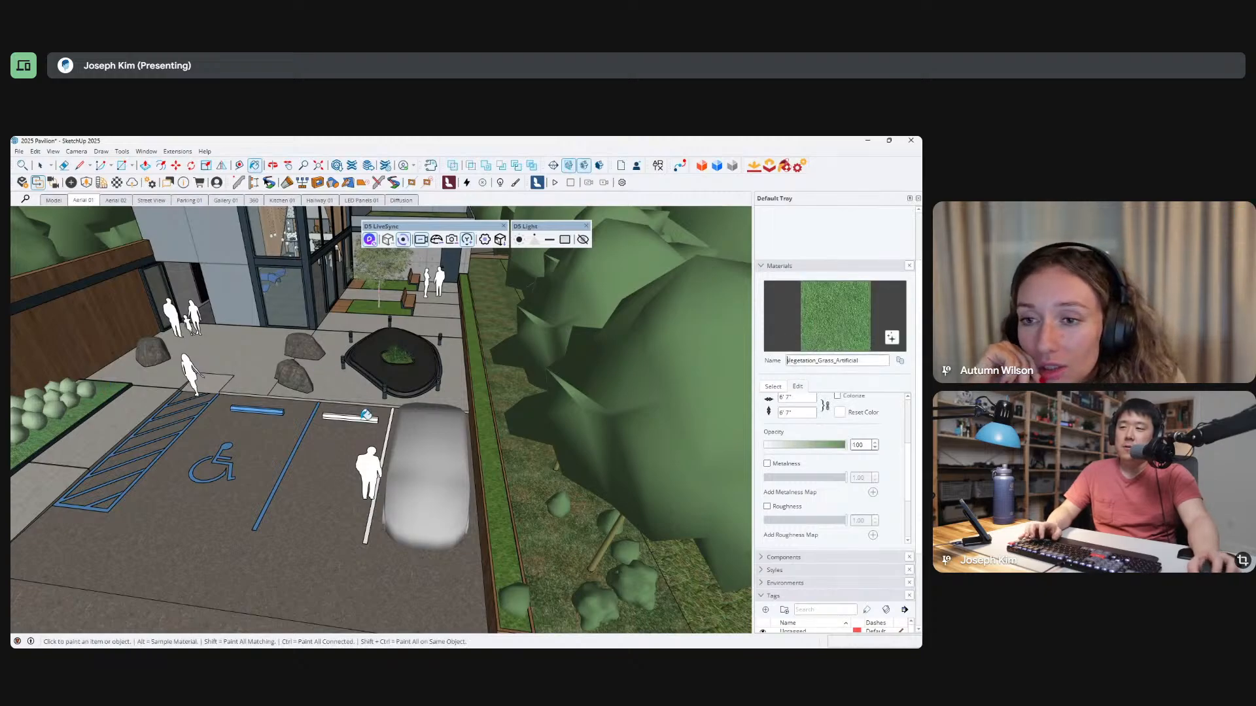
middle_click_drag(366, 415, 423, 414)
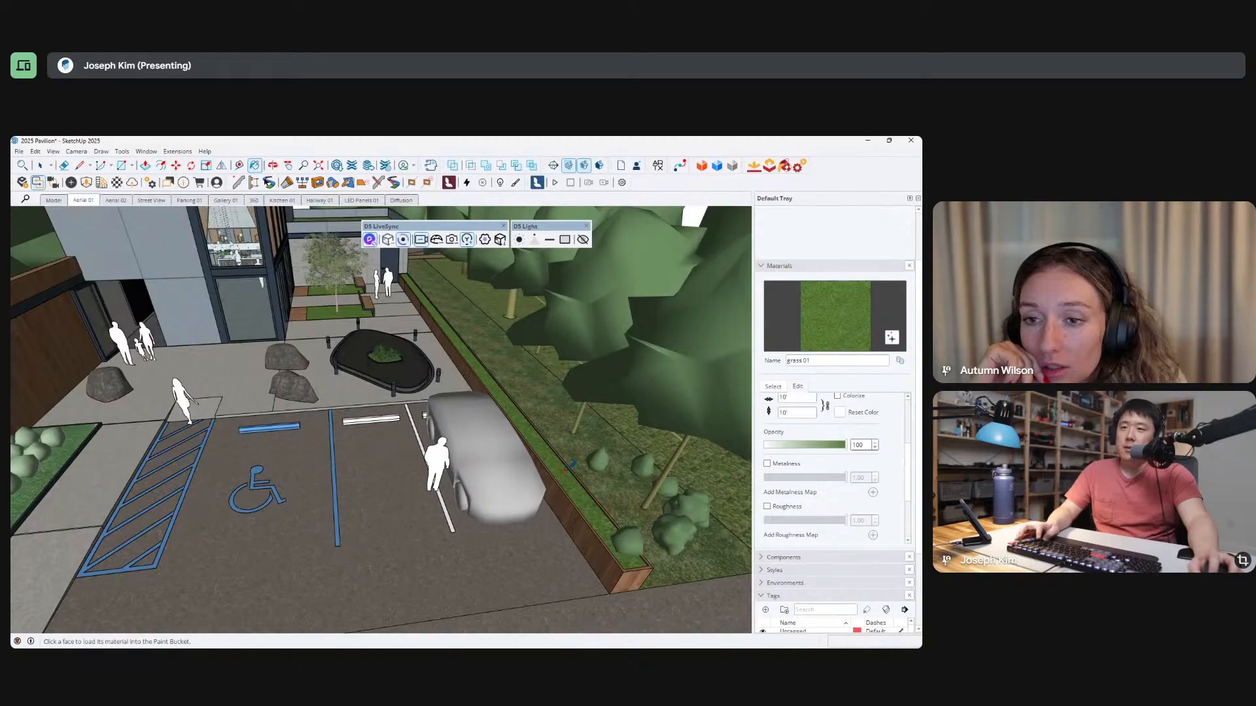
left_click(584, 450)
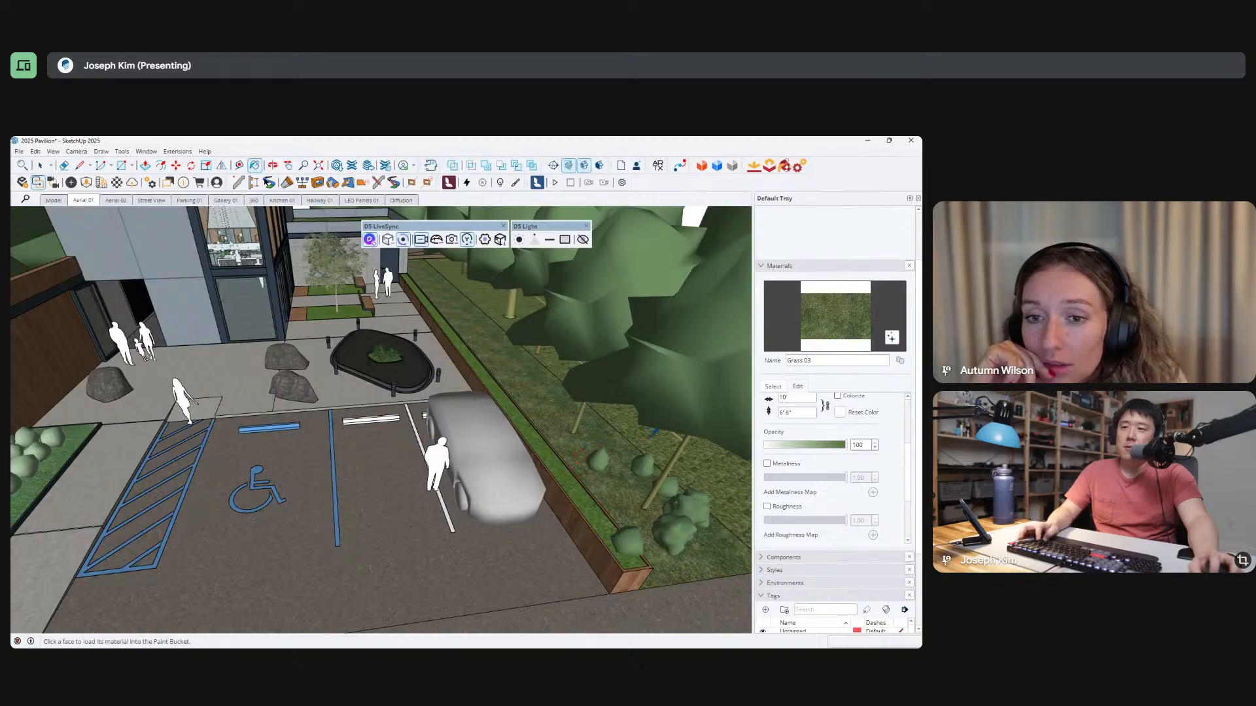
left_click(650, 435)
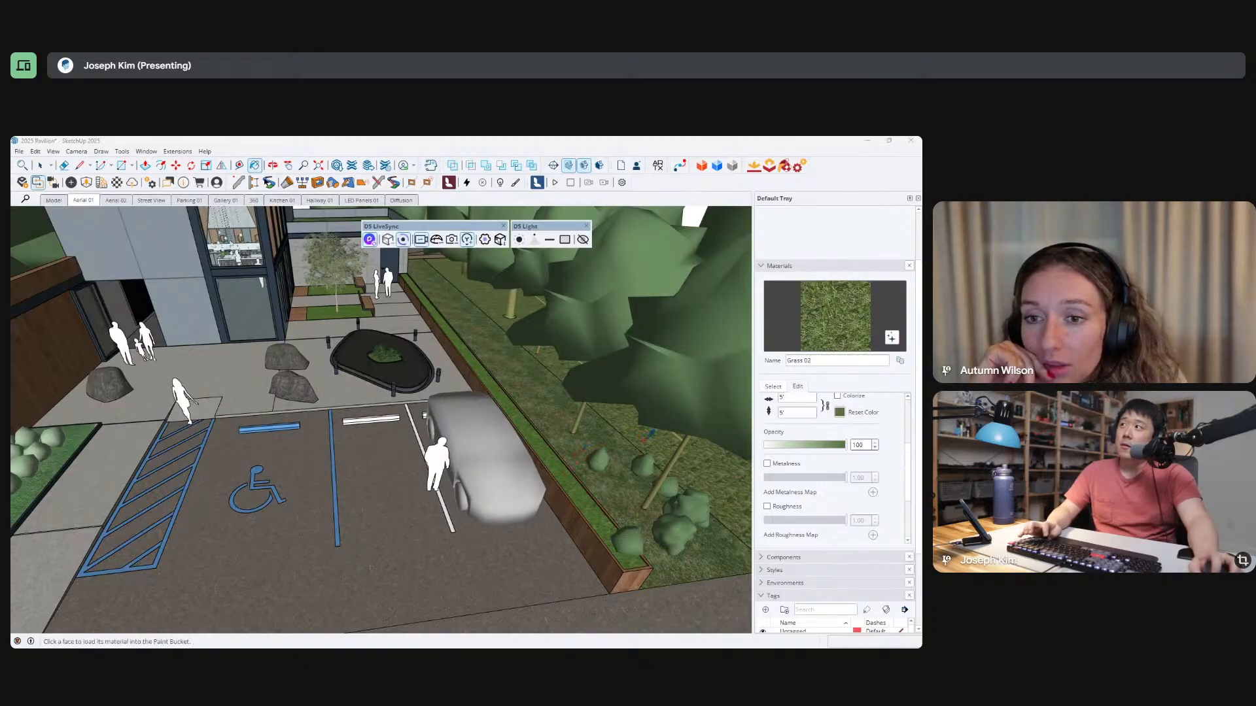
Return to the SketchUp model and sample the grass material of the courtyard tree planters.
key("alt+Tab")
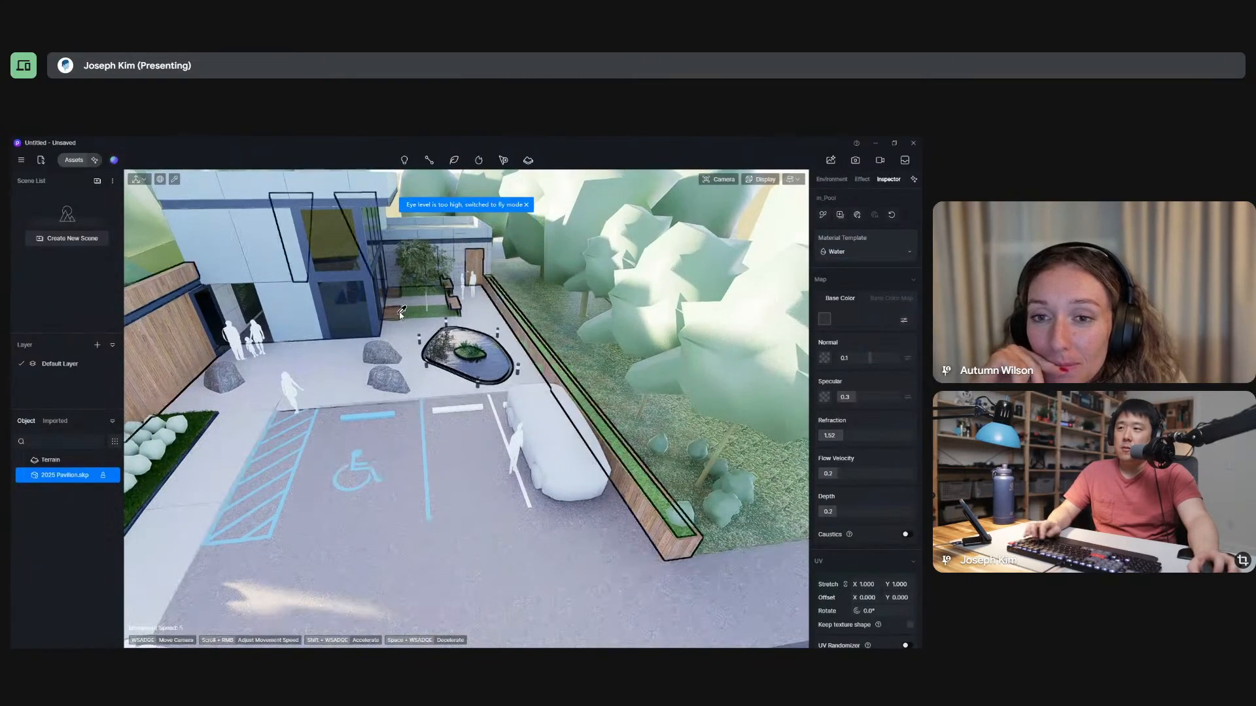
key("alt+Tab")
middle_click_drag(463, 351, 376, 321)
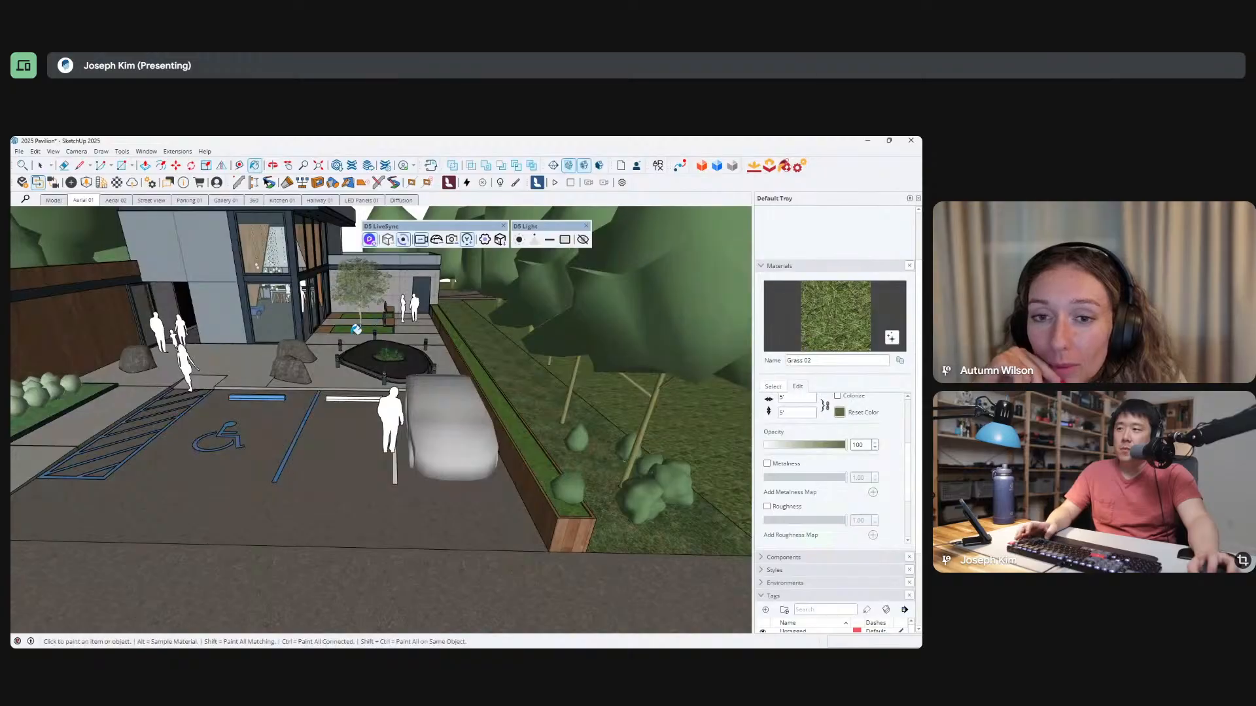
left_click(477, 362)
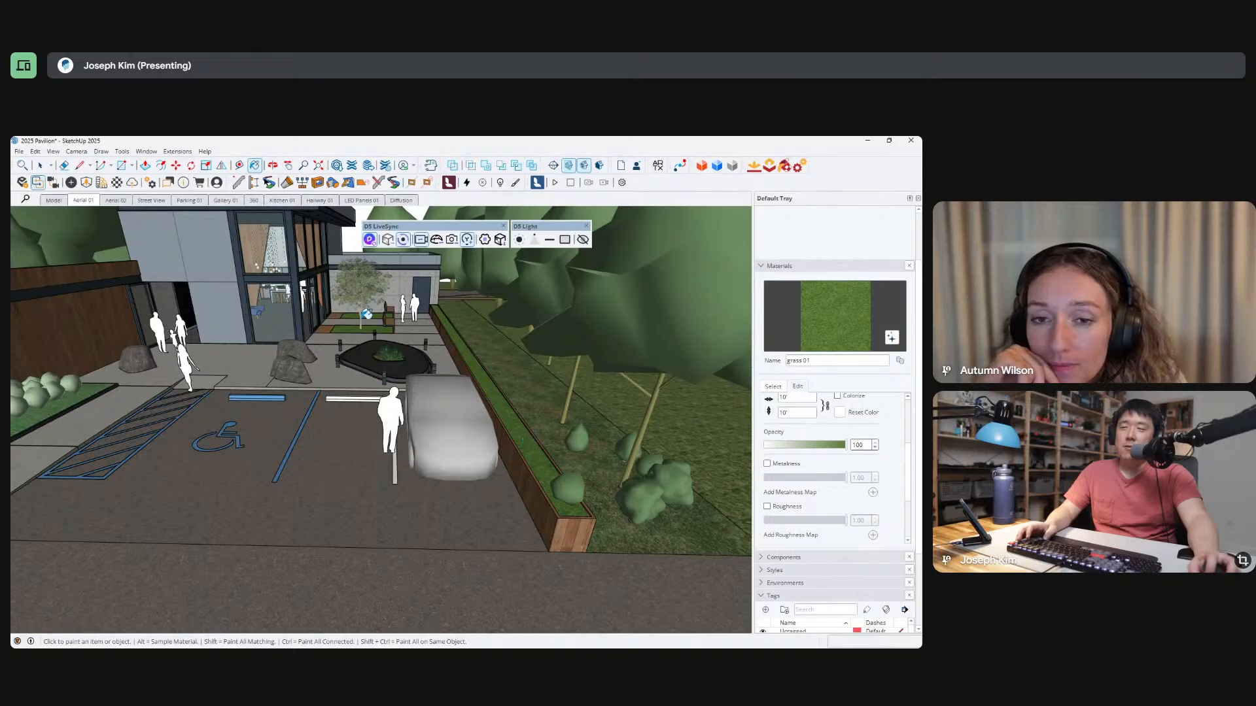
Switch to D5 Render, sample the grass of the long raised planter, and set its material template to Grass.
key("alt+Tab")
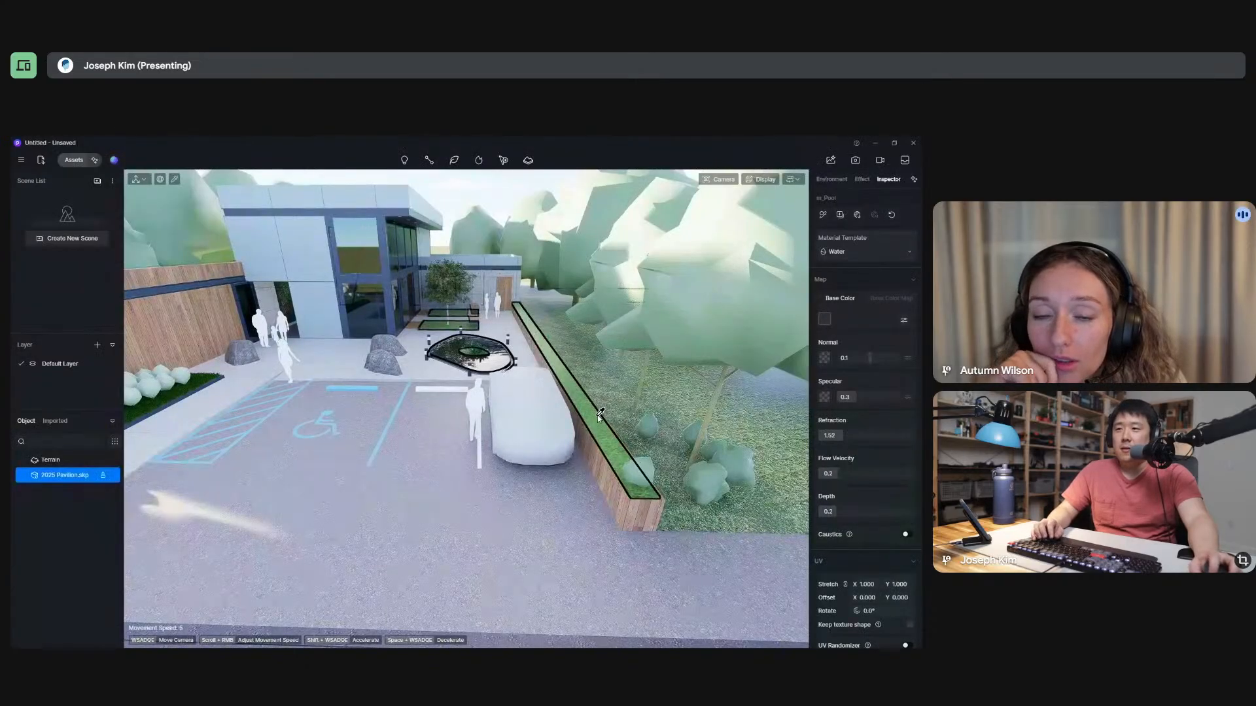
left_click(596, 426)
left_click(888, 254)
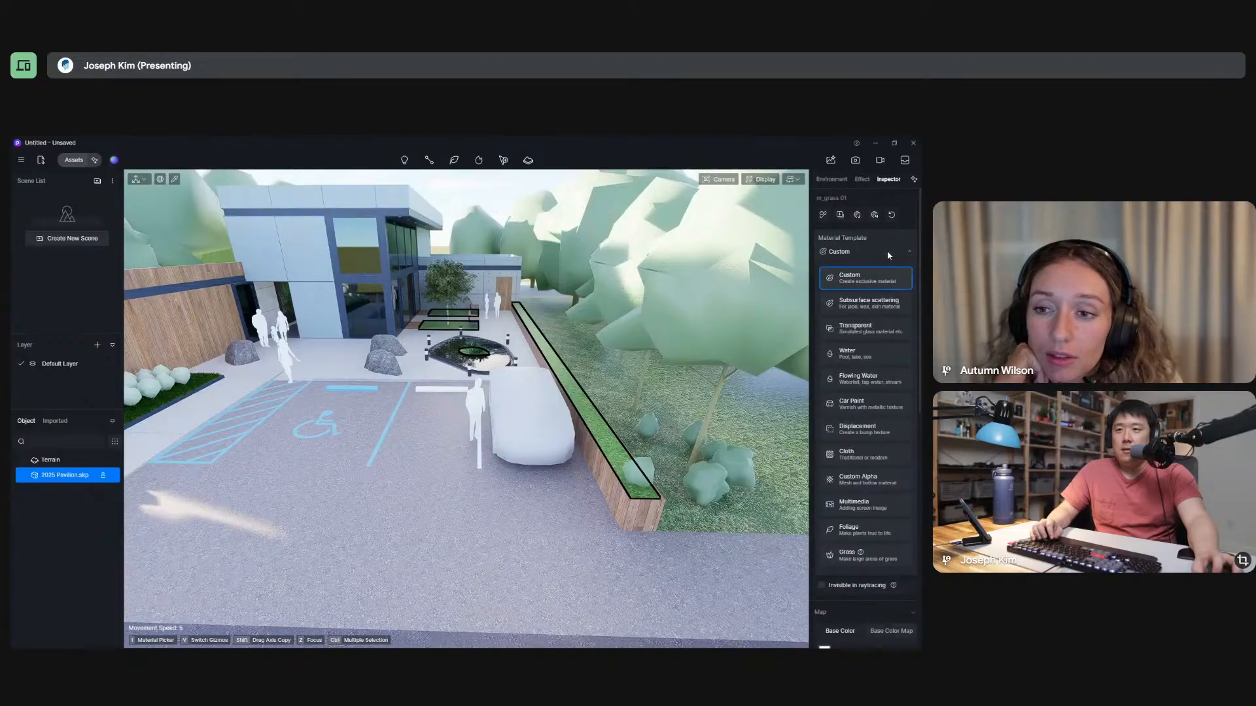
left_click(854, 558)
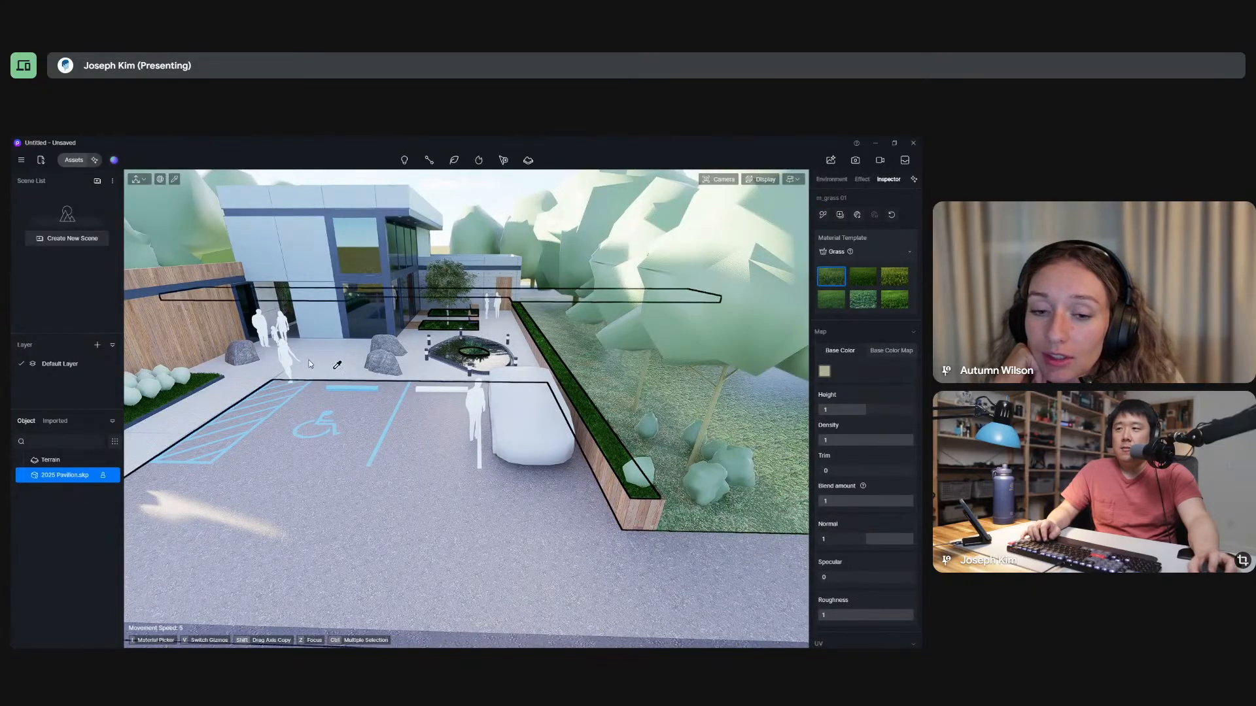
Fly over the pool and courtyard to examine the grass planters, and back away above the parking lot to view the whole entrance.
middle_click_drag(340, 359, 412, 361)
key("w")
right_click_drag(412, 361, 502, 371)
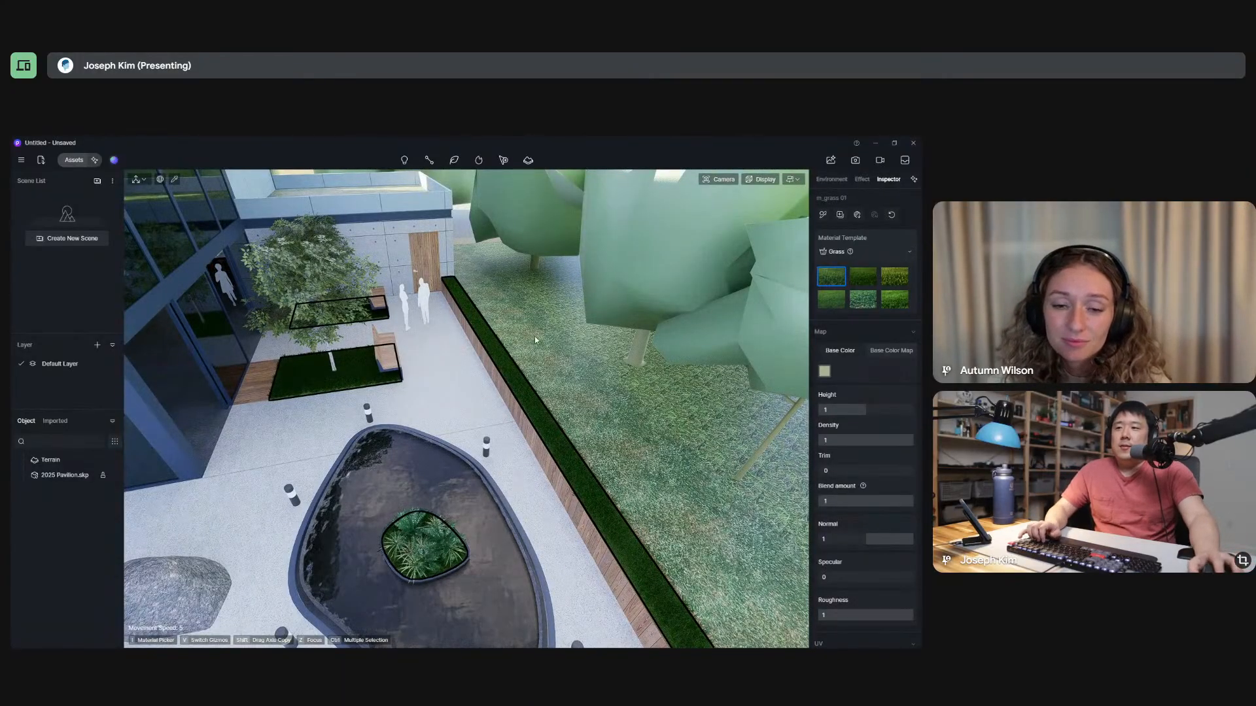
right_click_drag(535, 336, 571, 428)
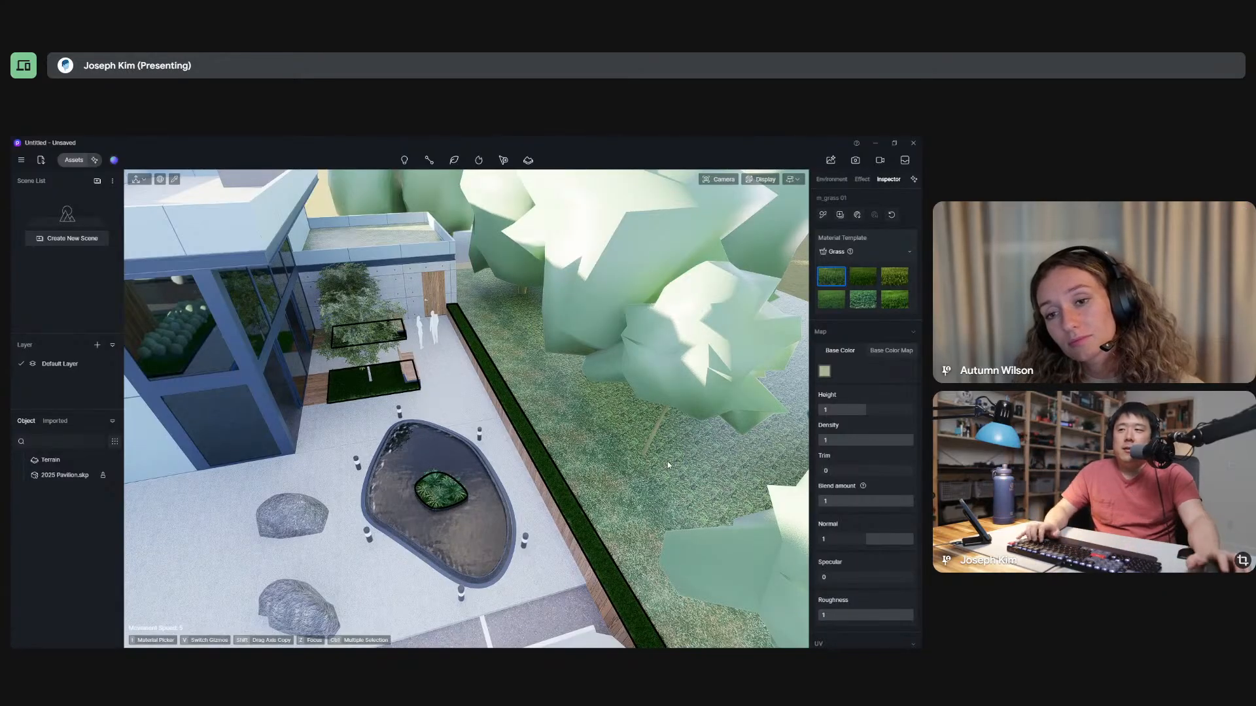
right_click_drag(511, 437, 136, 488)
right_click_drag(498, 419, 620, 377)
key("s")
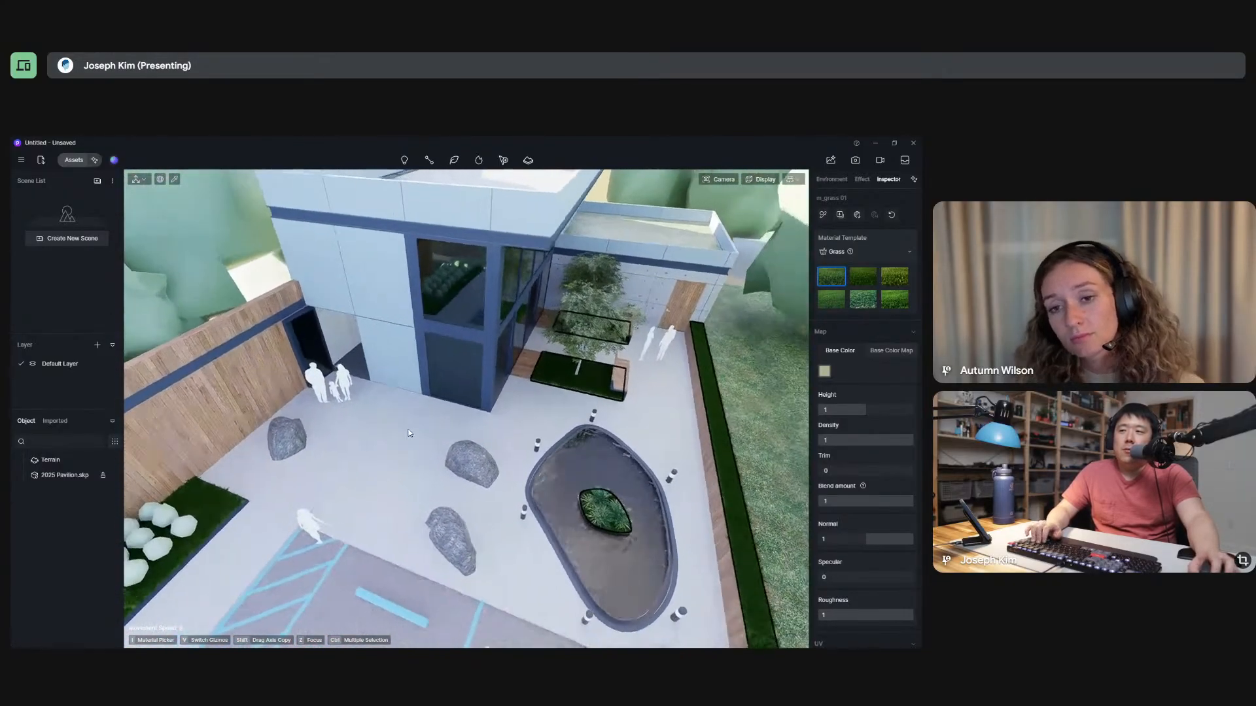
key("a")
right_click_drag(367, 447, 359, 445)
key("s")
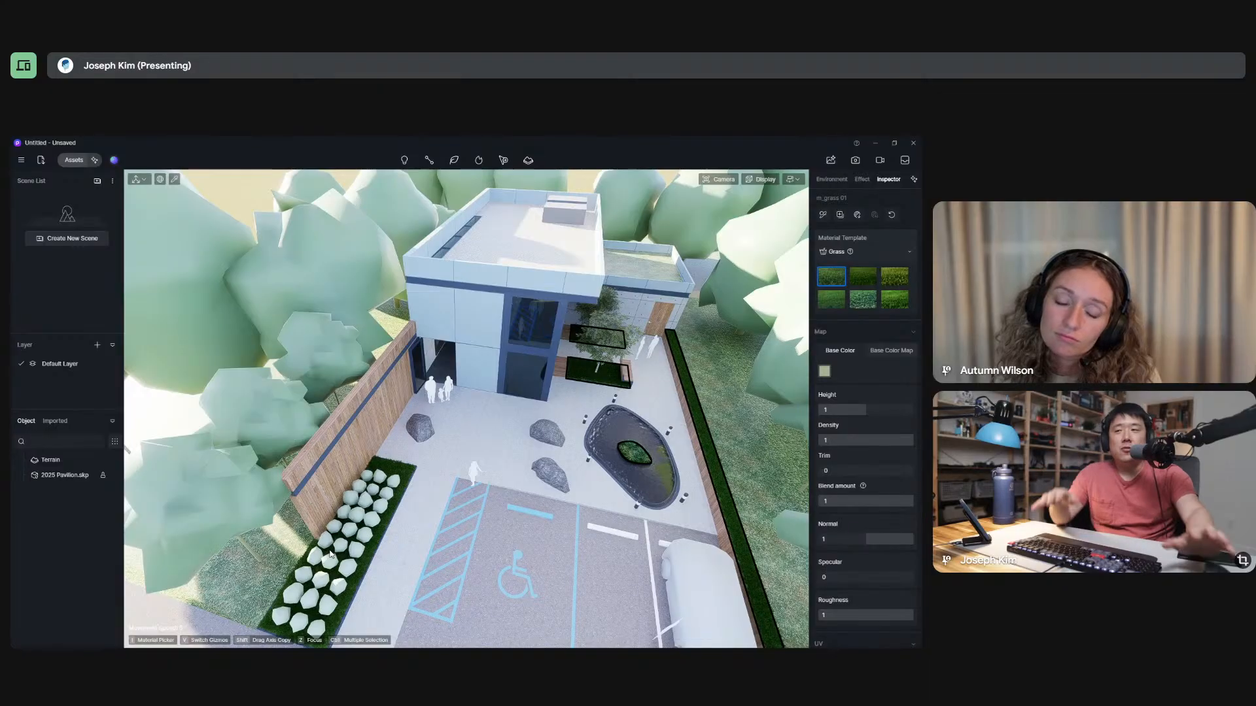
right_click_drag(471, 510, 457, 348)
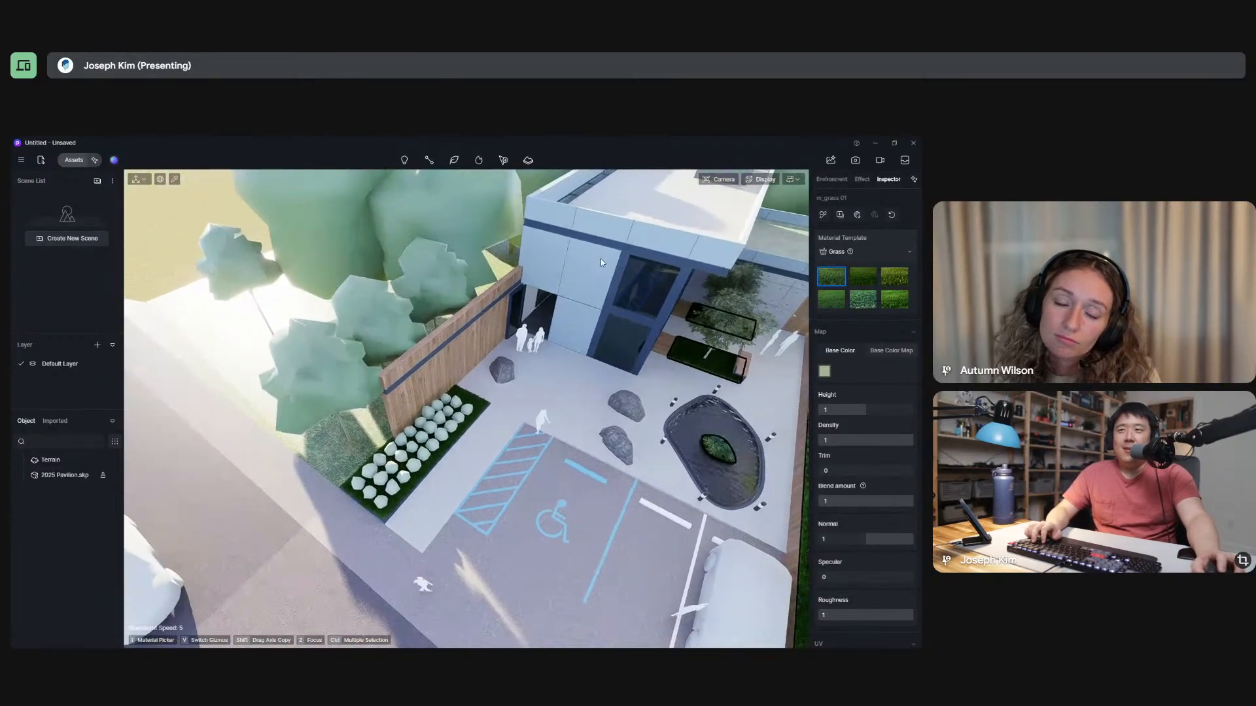
Switch the navigation mode to Orbit and rotate and zoom around the parking lot, pool, and building entrance.
left_click(795, 180)
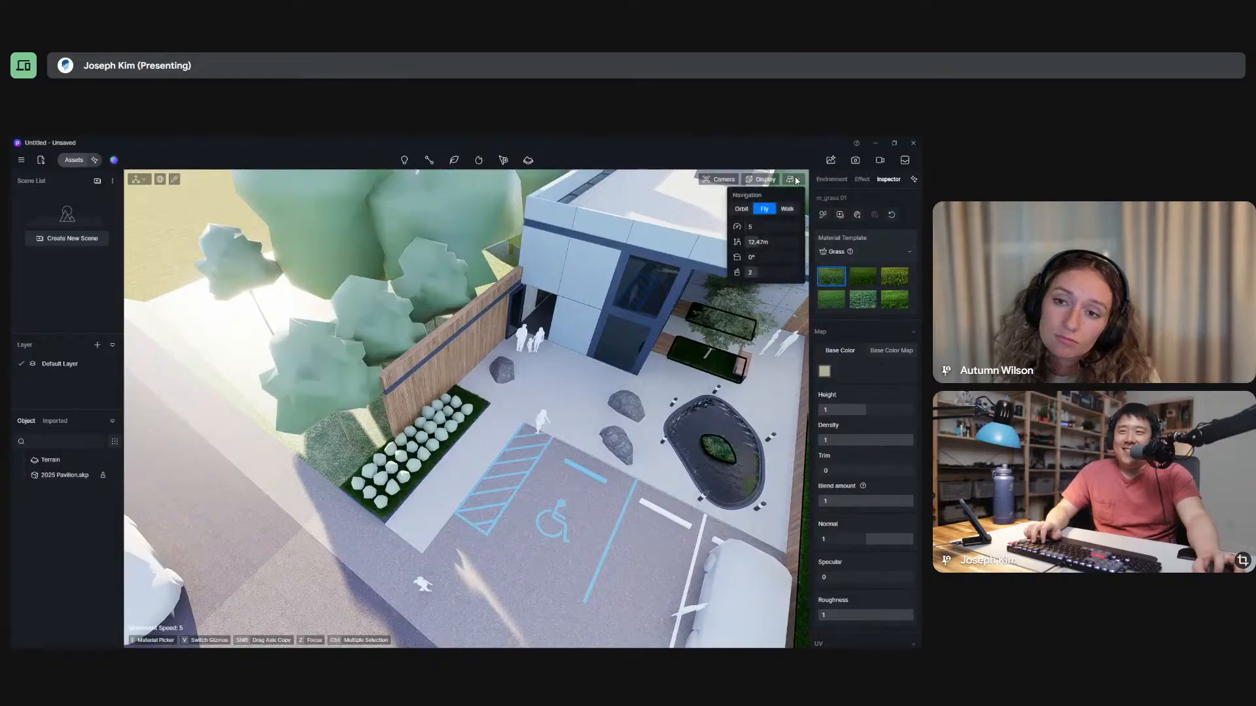
left_click(743, 211)
right_click_drag(452, 386, 495, 438)
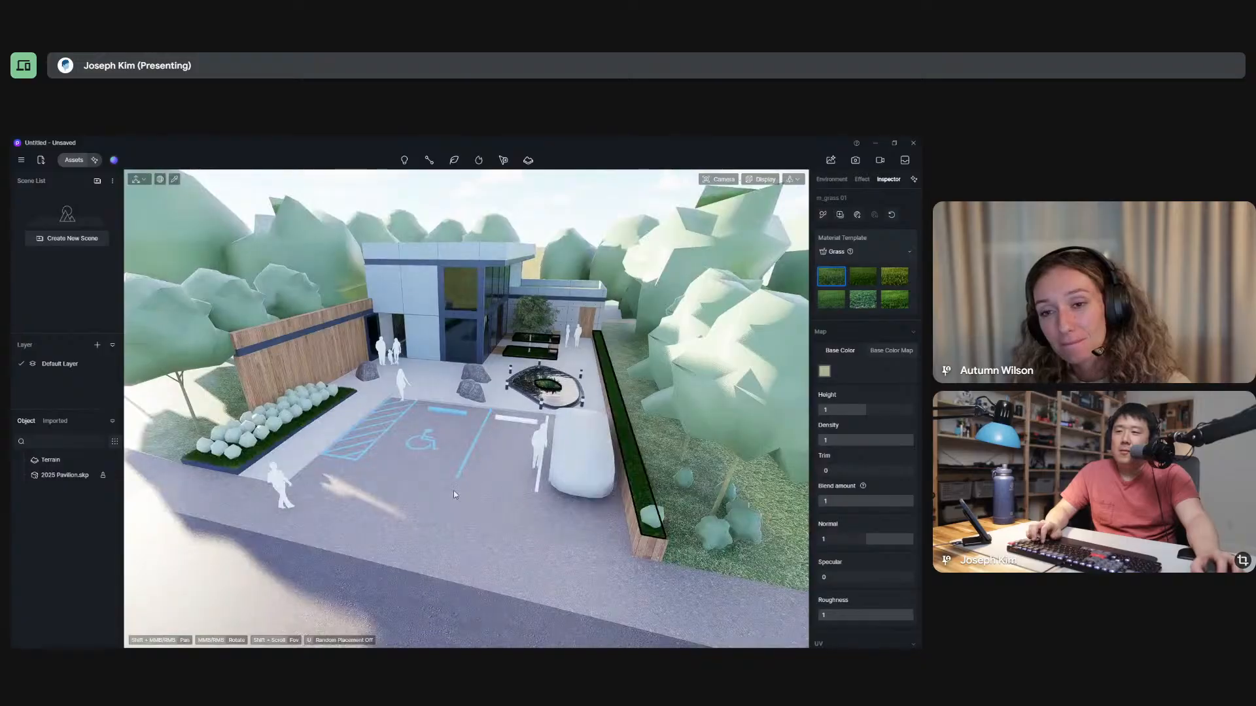
right_click_drag(453, 490, 430, 467)
scroll(258, 455, "up", 3)
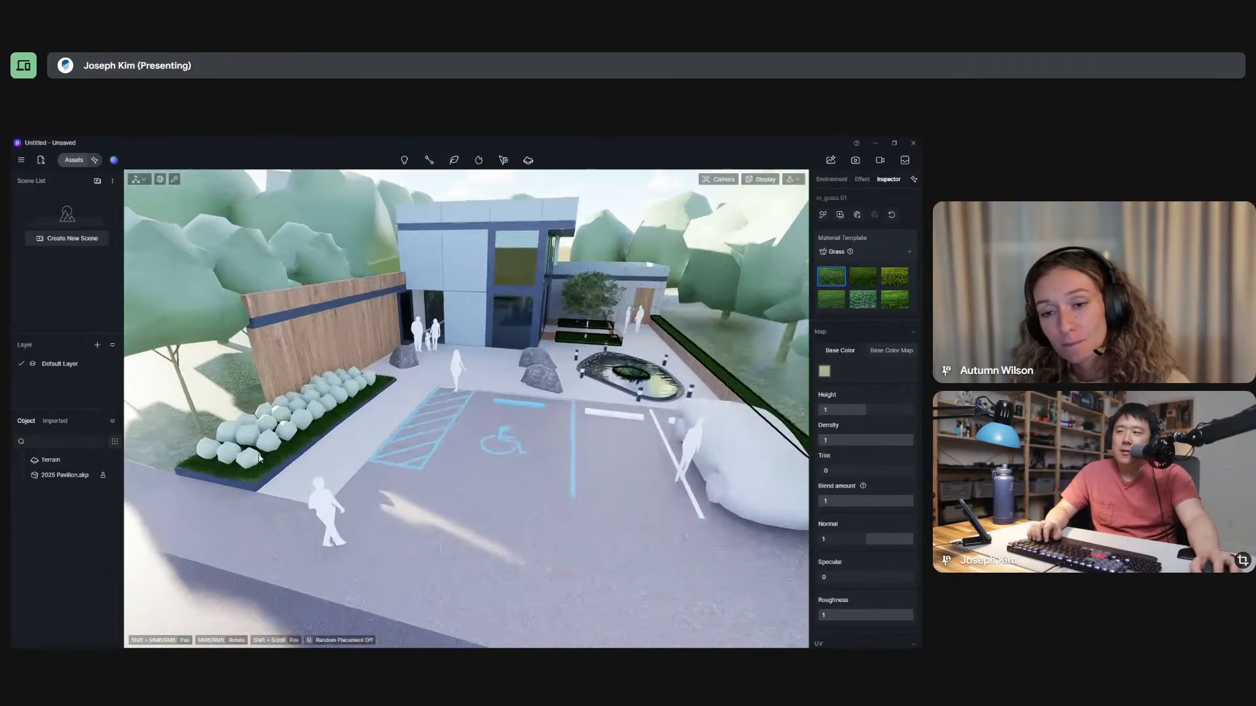
scroll(260, 458, "up", 5)
scroll(296, 473, "down", 5)
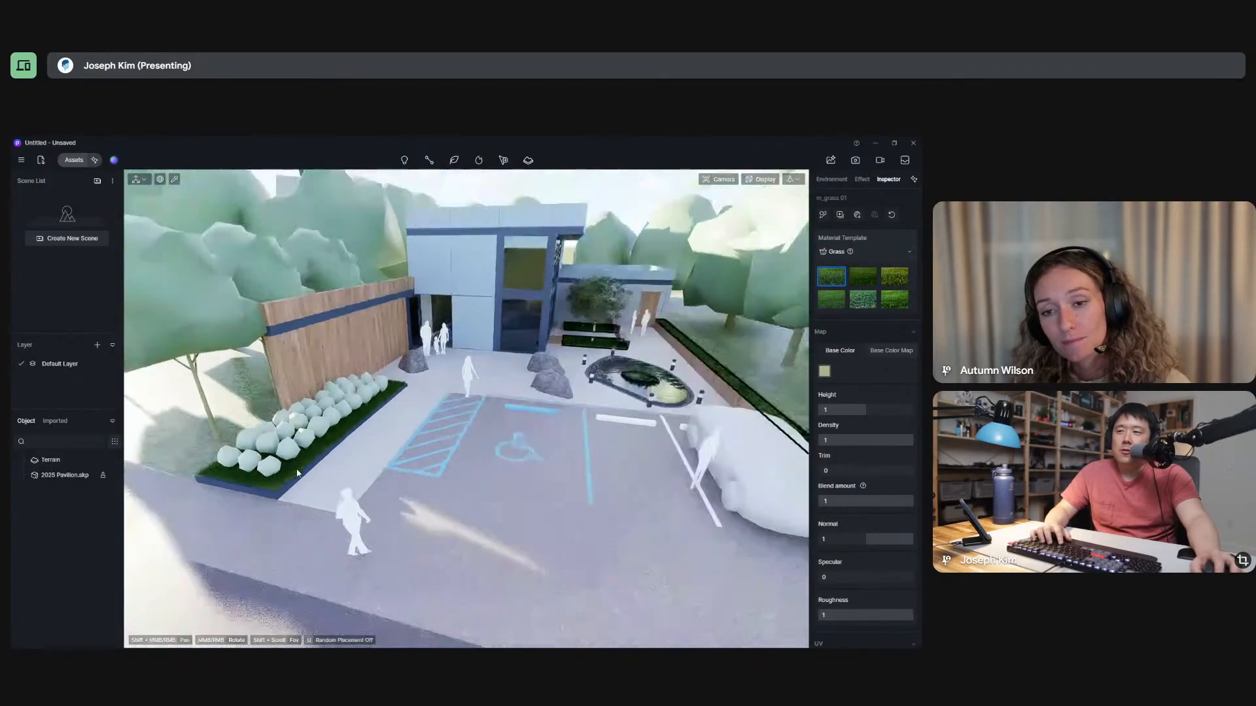
scroll(297, 473, "down", 2)
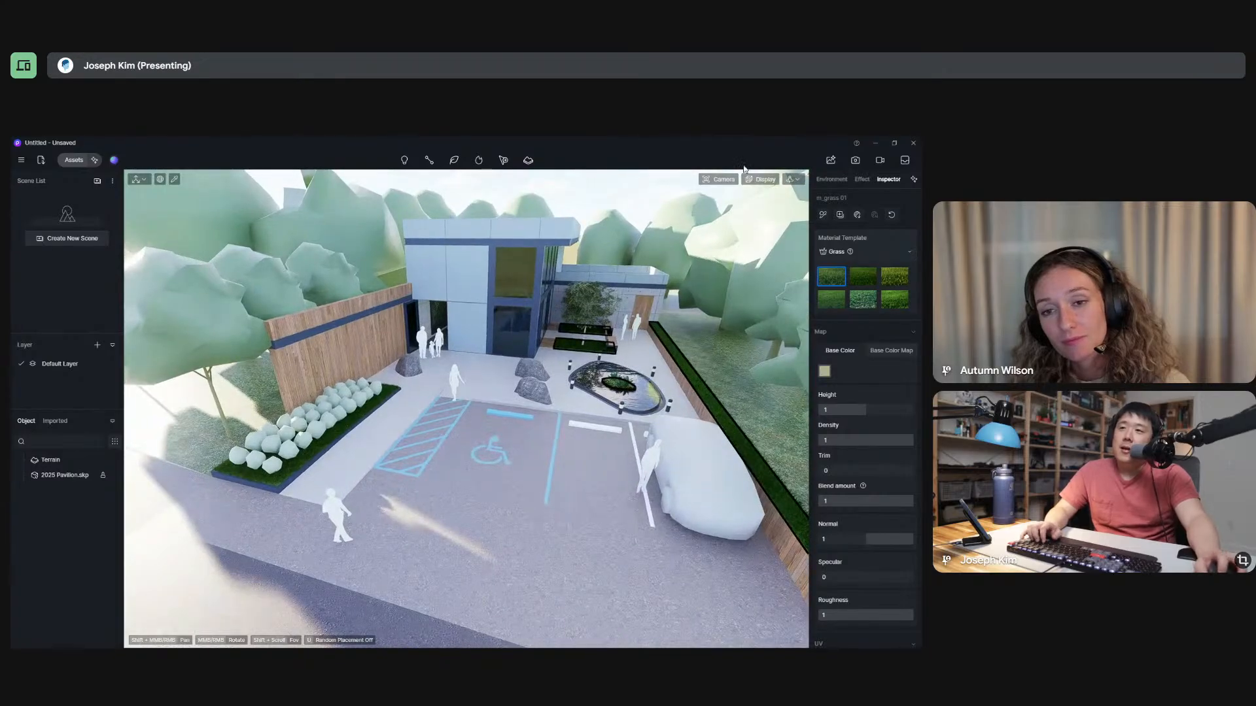
left_click(796, 182)
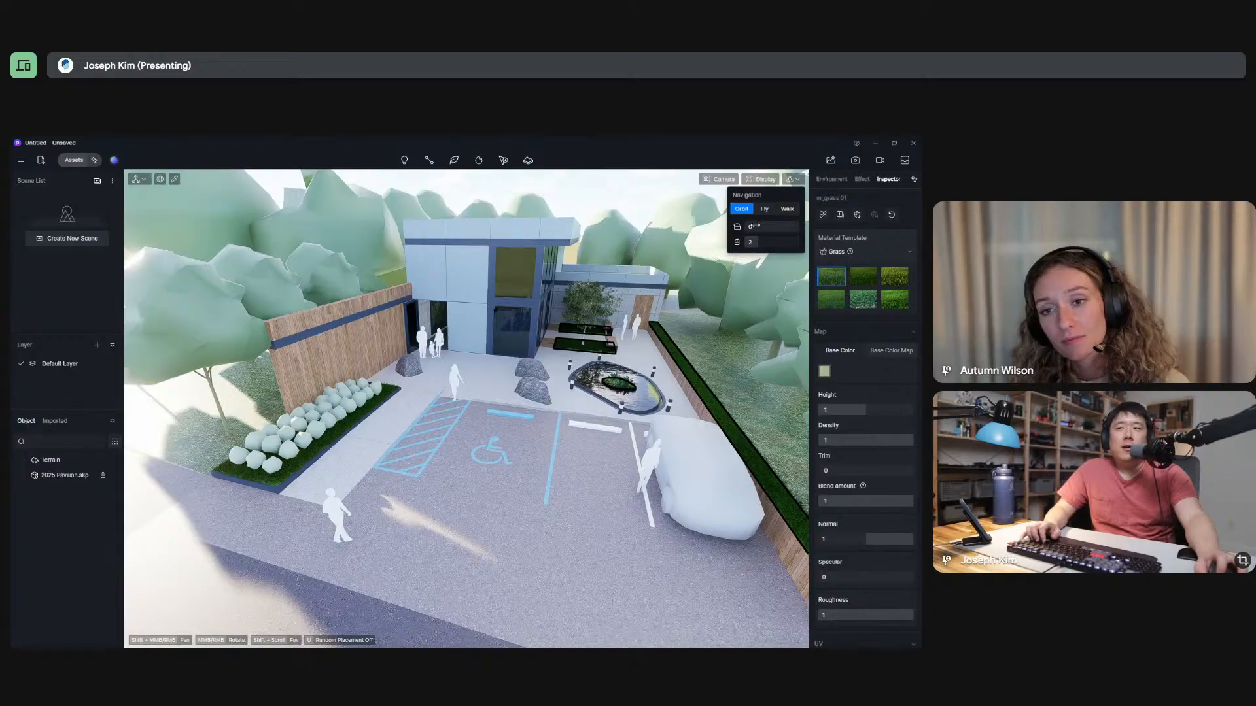
middle_click_drag(620, 387, 588, 378)
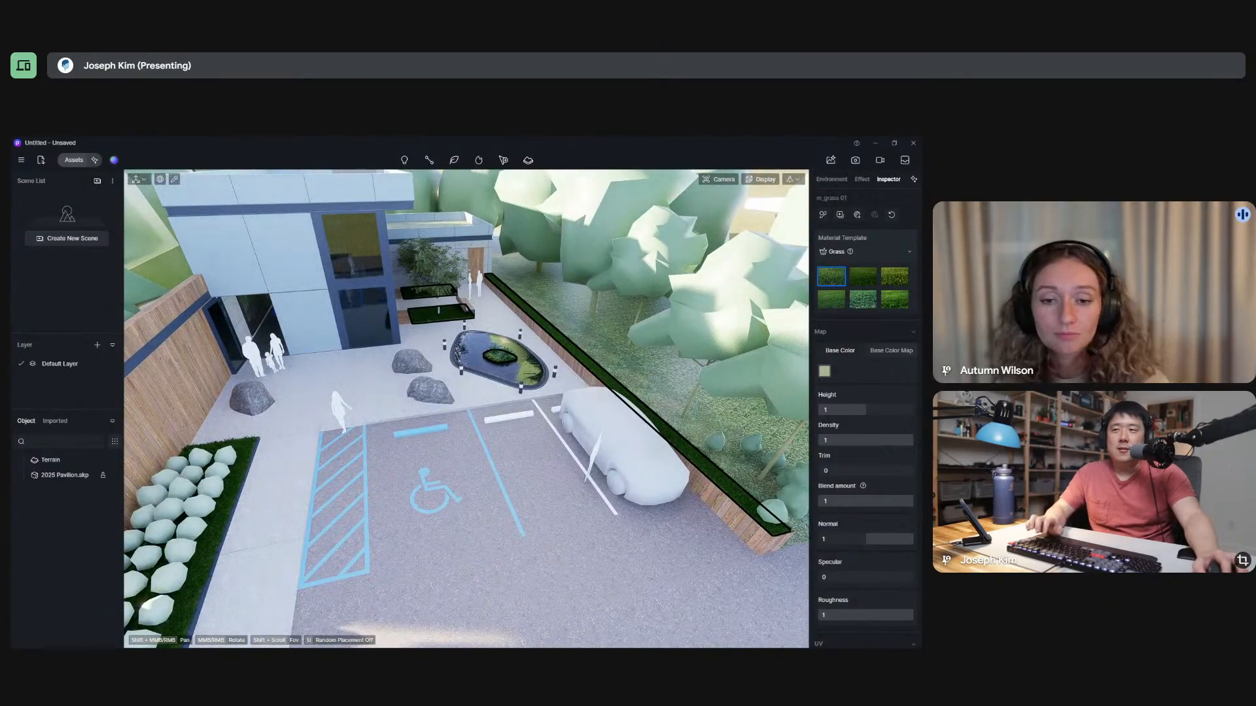
middle_click_drag(587, 378, 474, 387)
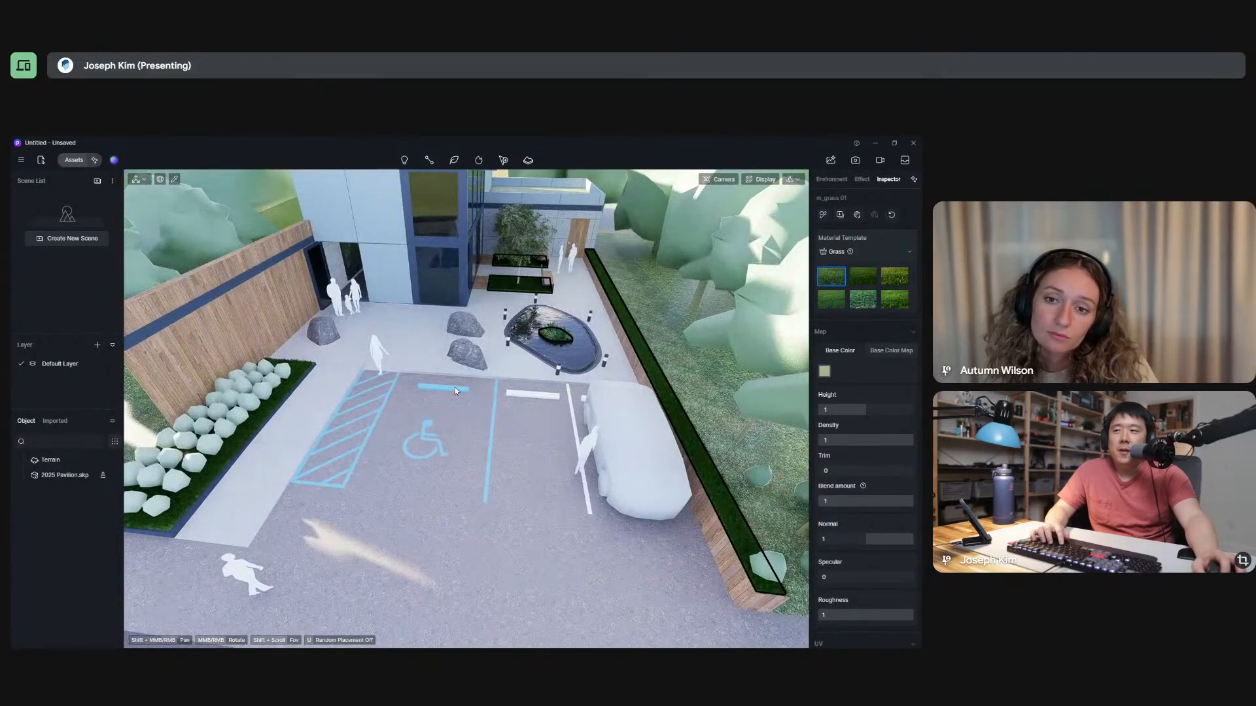
Sample the ground strip beside the long raised planter with the material picker and set its template to Grass.
left_click(175, 180)
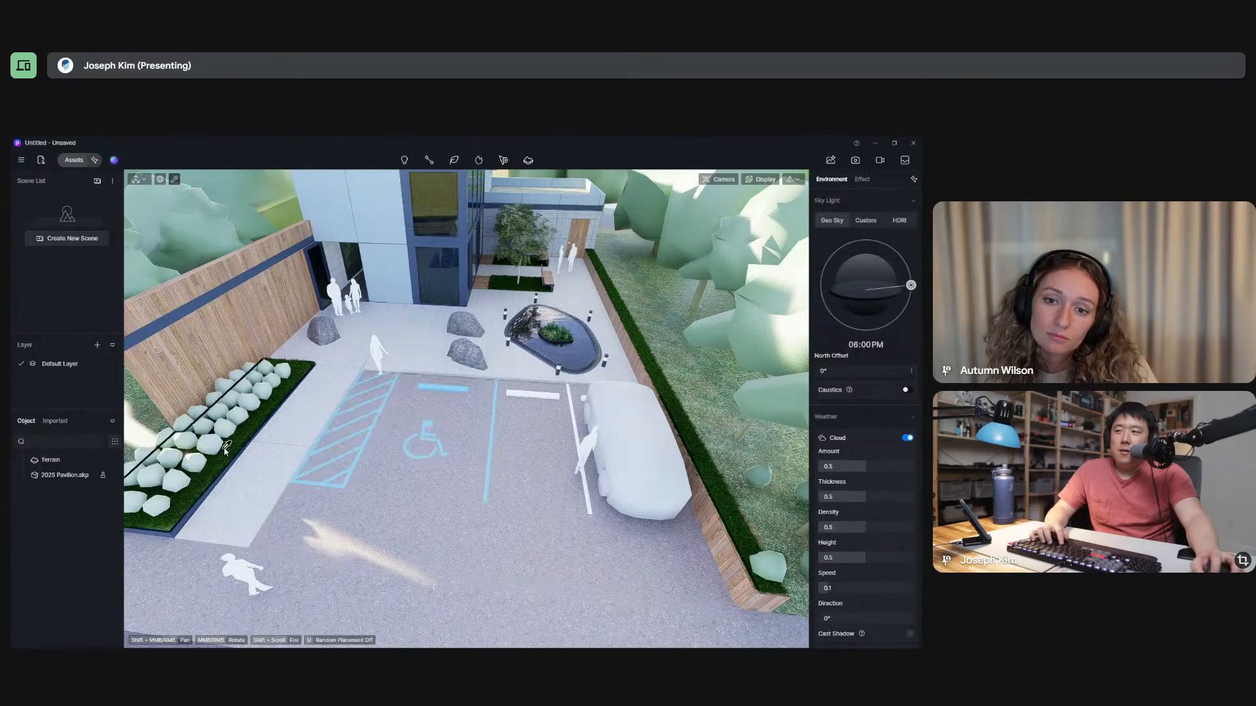
left_click(700, 372)
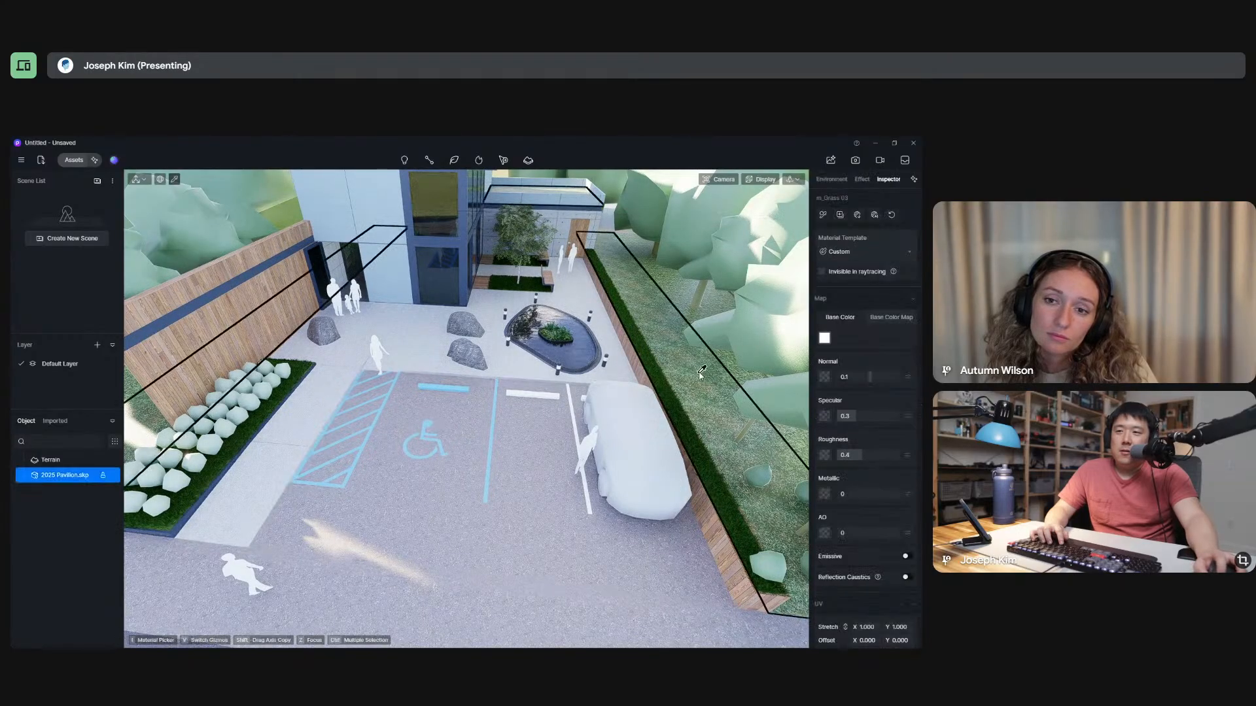
left_click(850, 251)
left_click(848, 556)
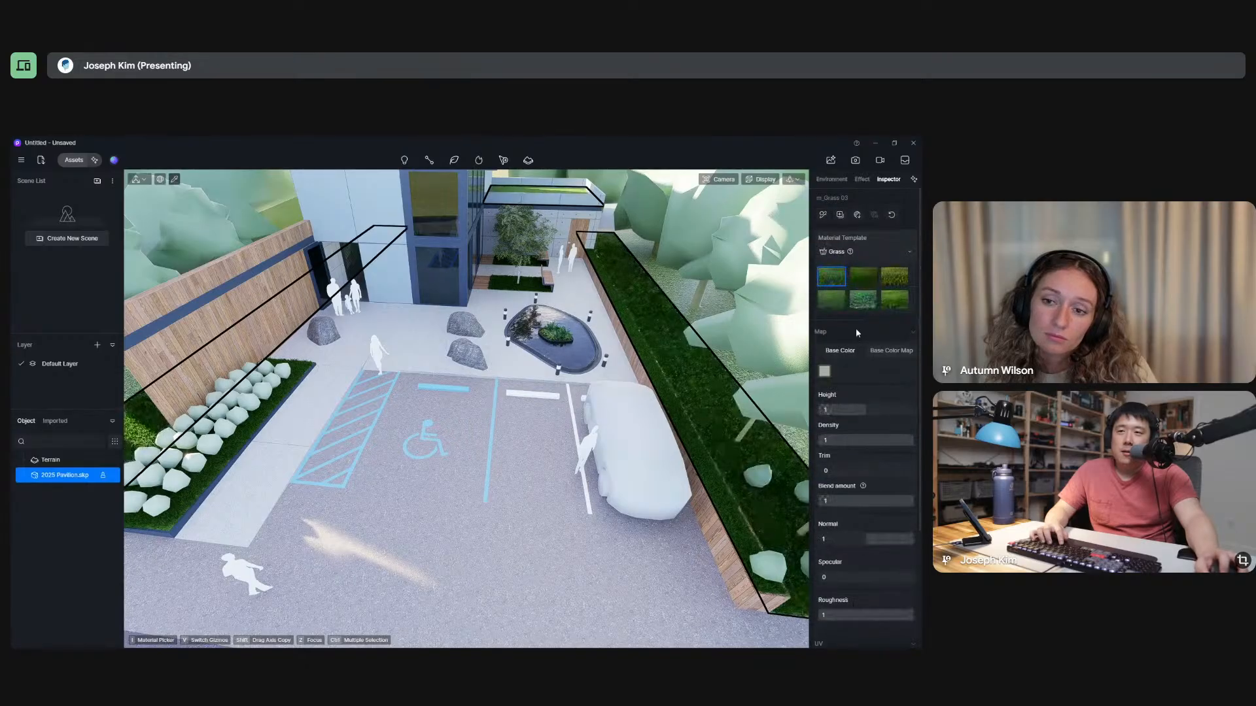
Try the second, third, and sixth Grass presets on the ground strip and inspect it more closely.
left_click(860, 277)
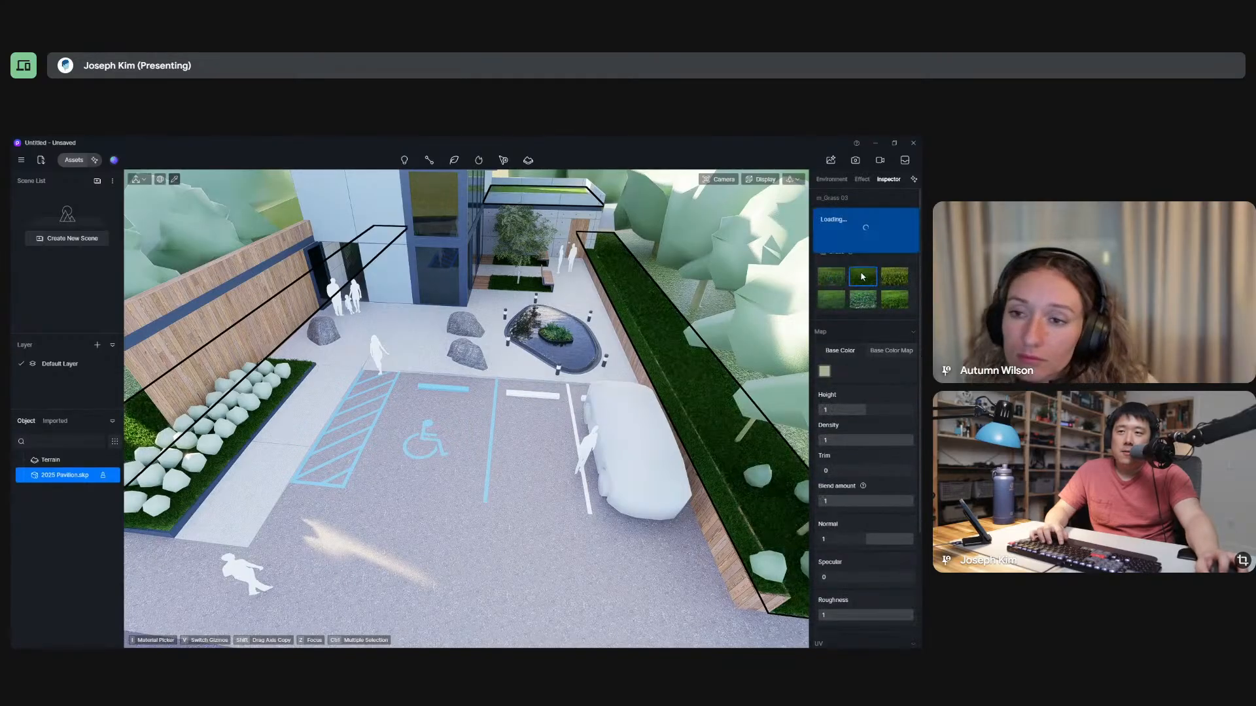
left_click(896, 279)
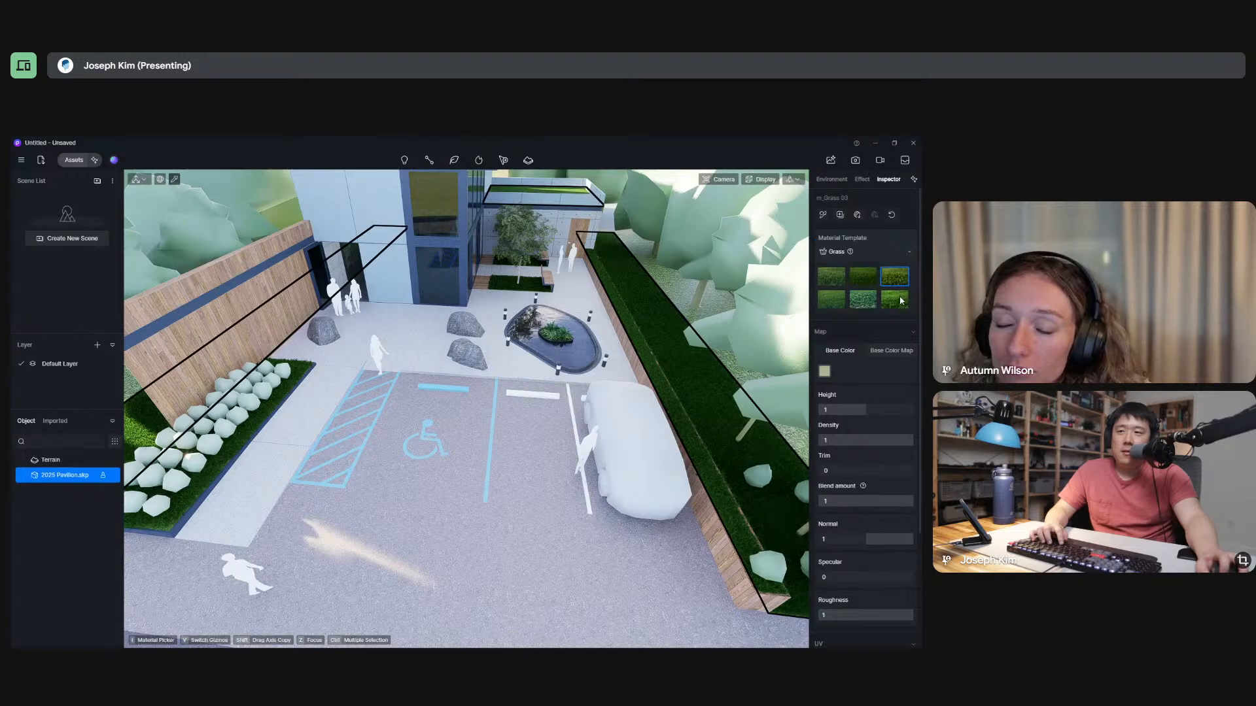
left_click(900, 301)
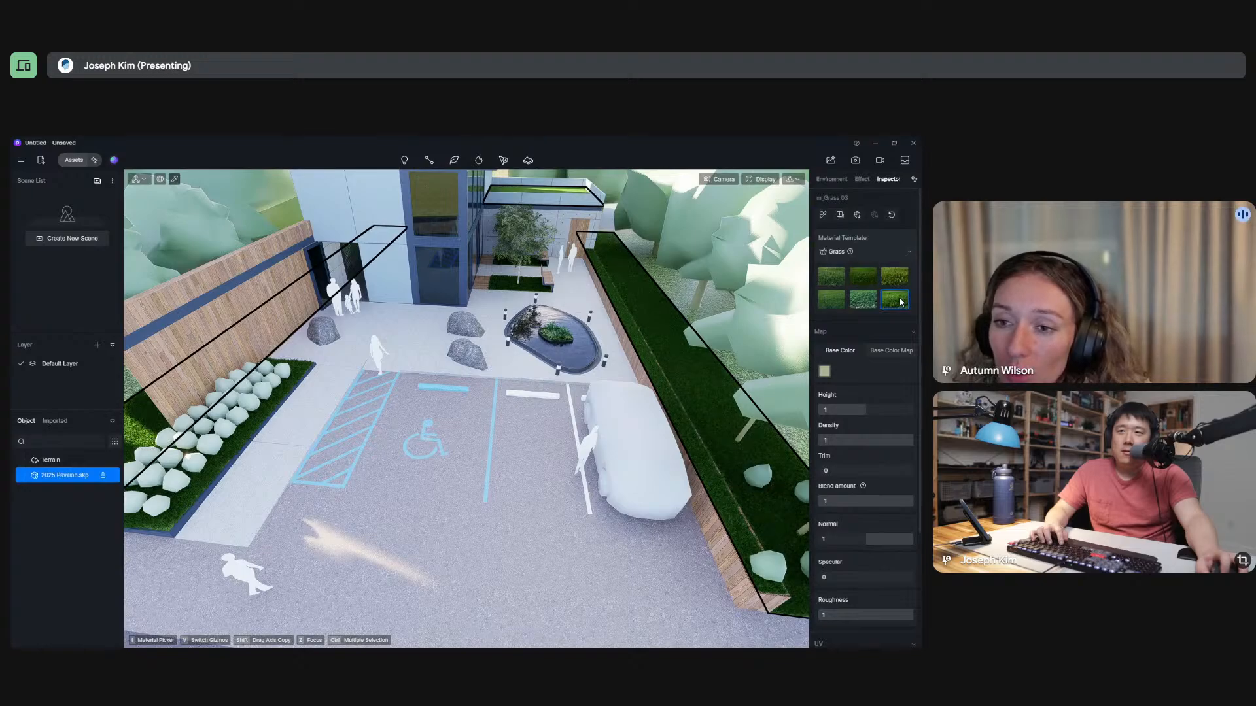
right_click_drag(600, 393, 687, 340)
scroll(690, 337, "up", 5)
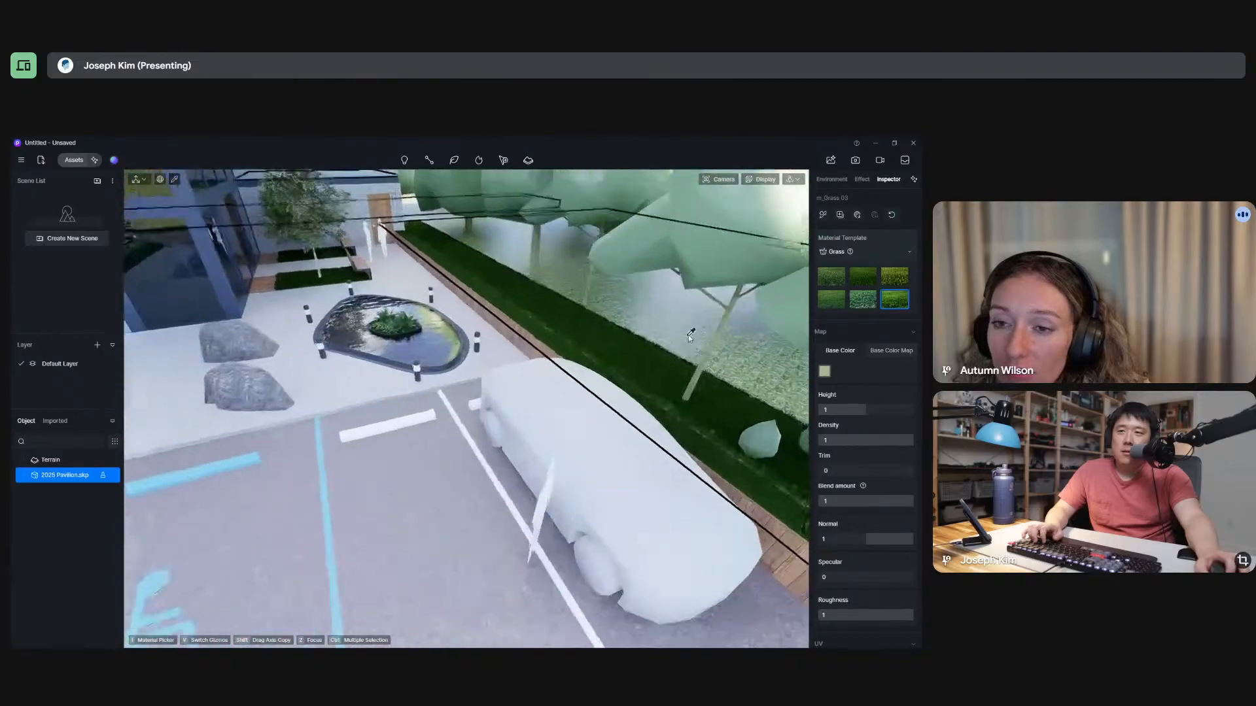
scroll(690, 337, "up", 3)
Look through the material templates and Grass parameters, and examine the ground strip from a low view beside the raised planter.
left_click(908, 252)
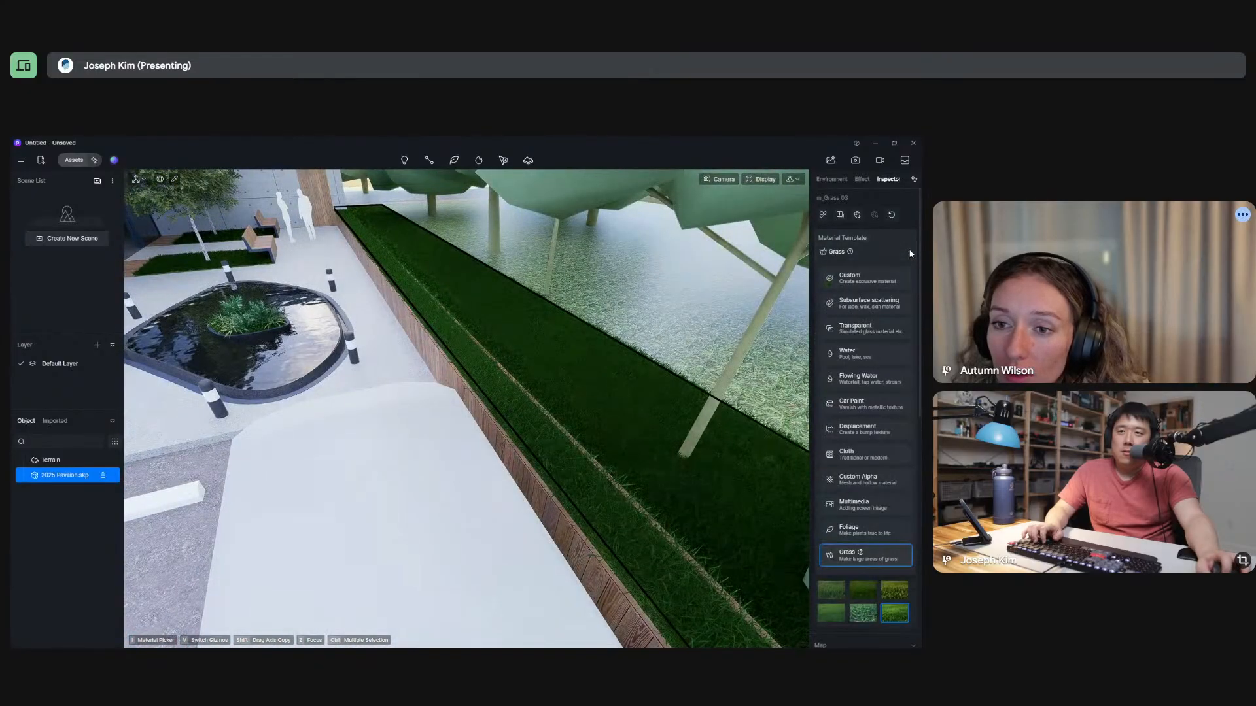
left_click(910, 253)
mouse_move(586, 373)
right_mouse_down()
mouse_move(548, 357)
mouse_move(589, 366)
right_mouse_up()
scroll(878, 492, "down", 3)
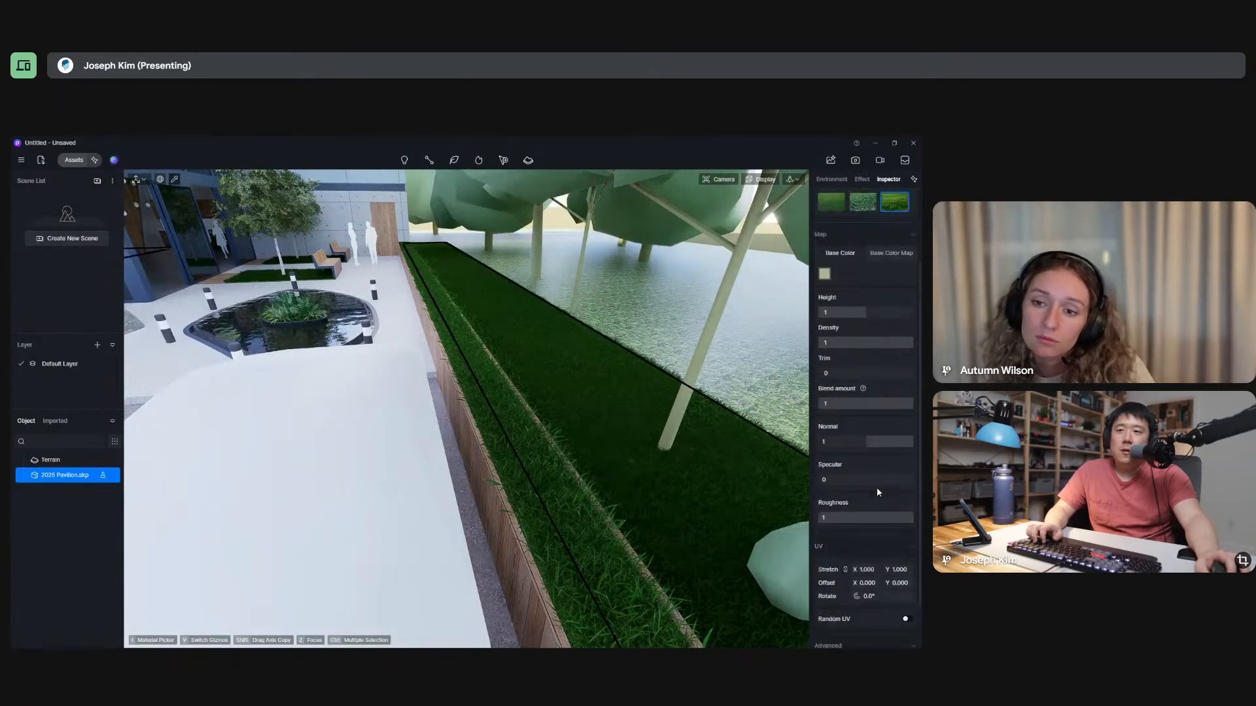
scroll(876, 458, "up", 2)
middle_click_drag(622, 398, 522, 349)
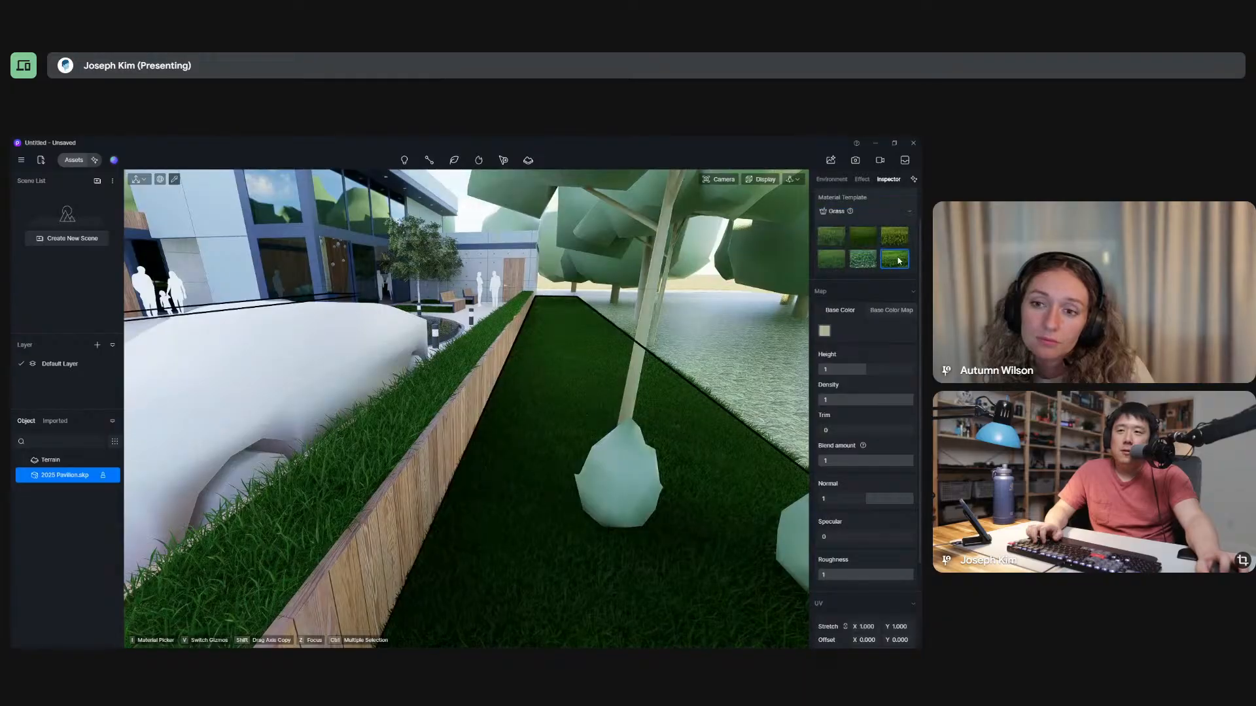
Compare the third and first Grass presets on the ground strip, and apply the clover-leaf preset instead.
left_click(894, 234)
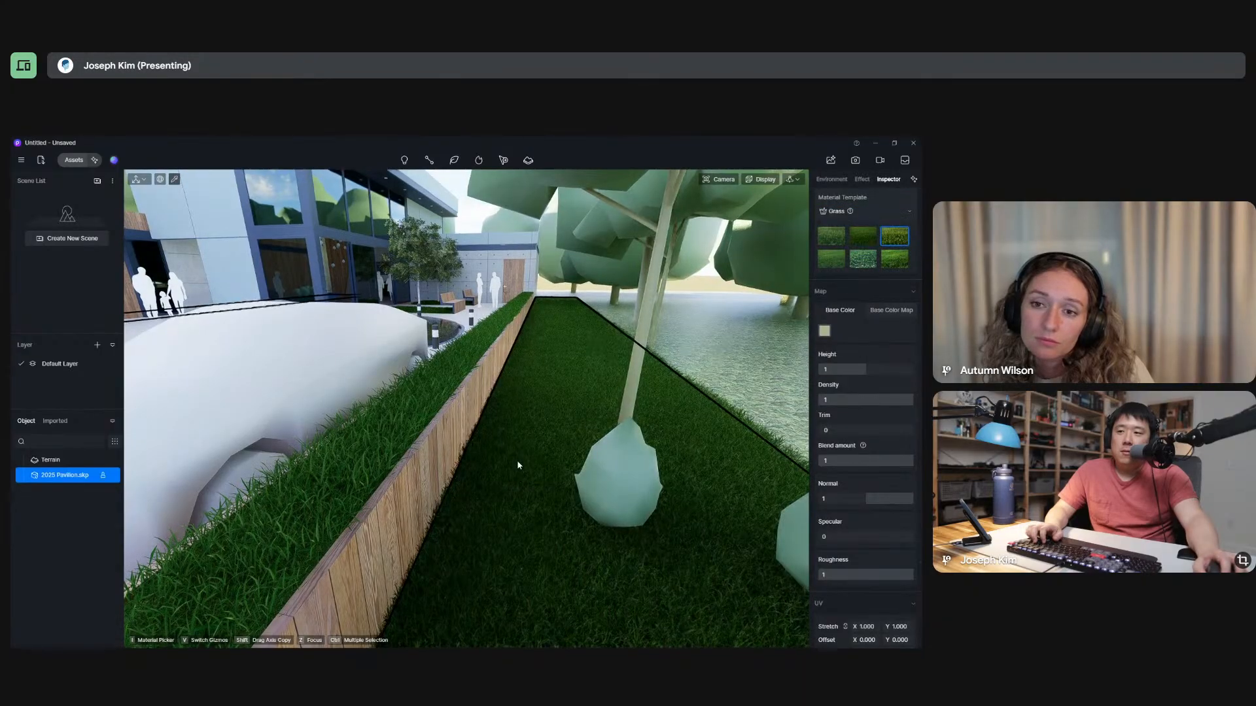
middle_click_drag(518, 465, 495, 431)
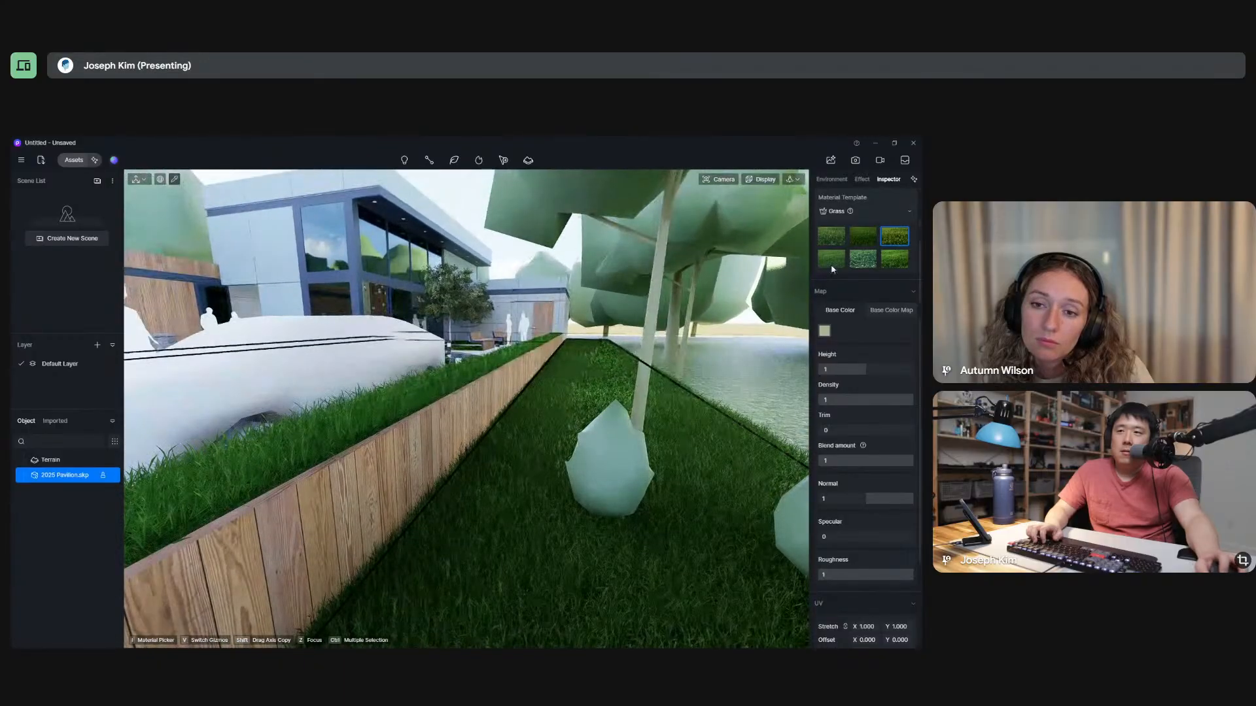
left_click(832, 237)
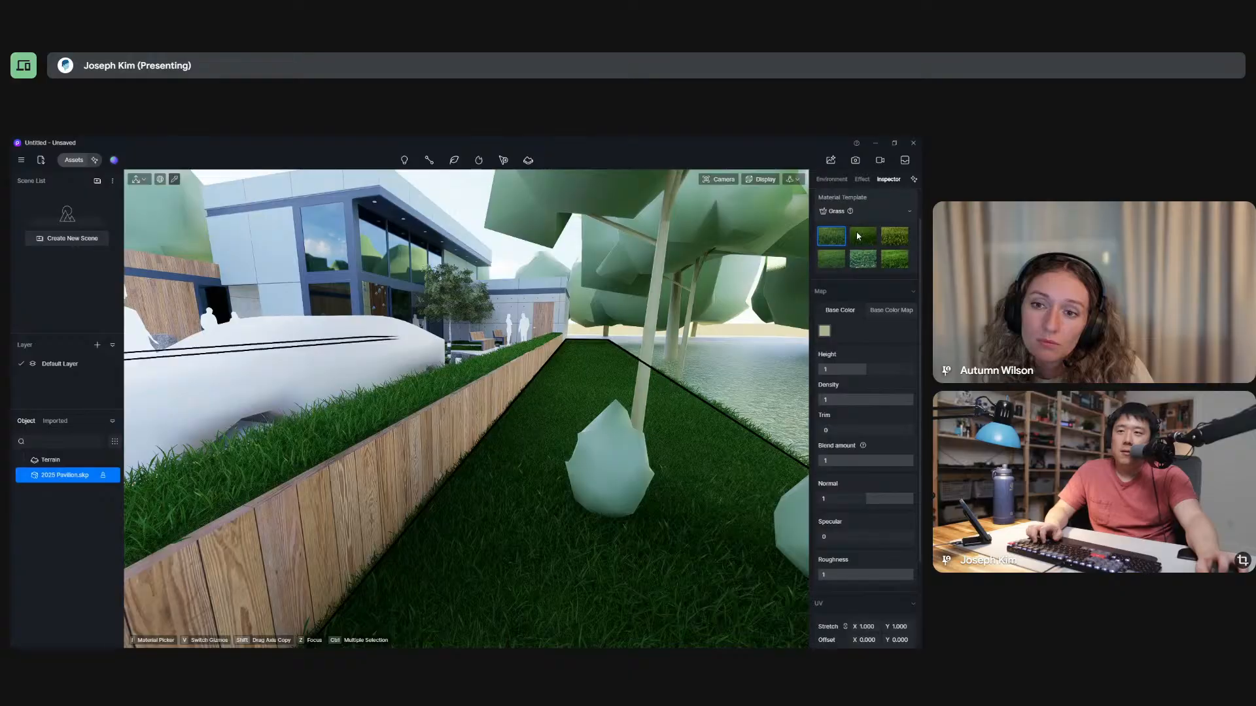
left_click(862, 260)
middle_click_drag(550, 516, 557, 625)
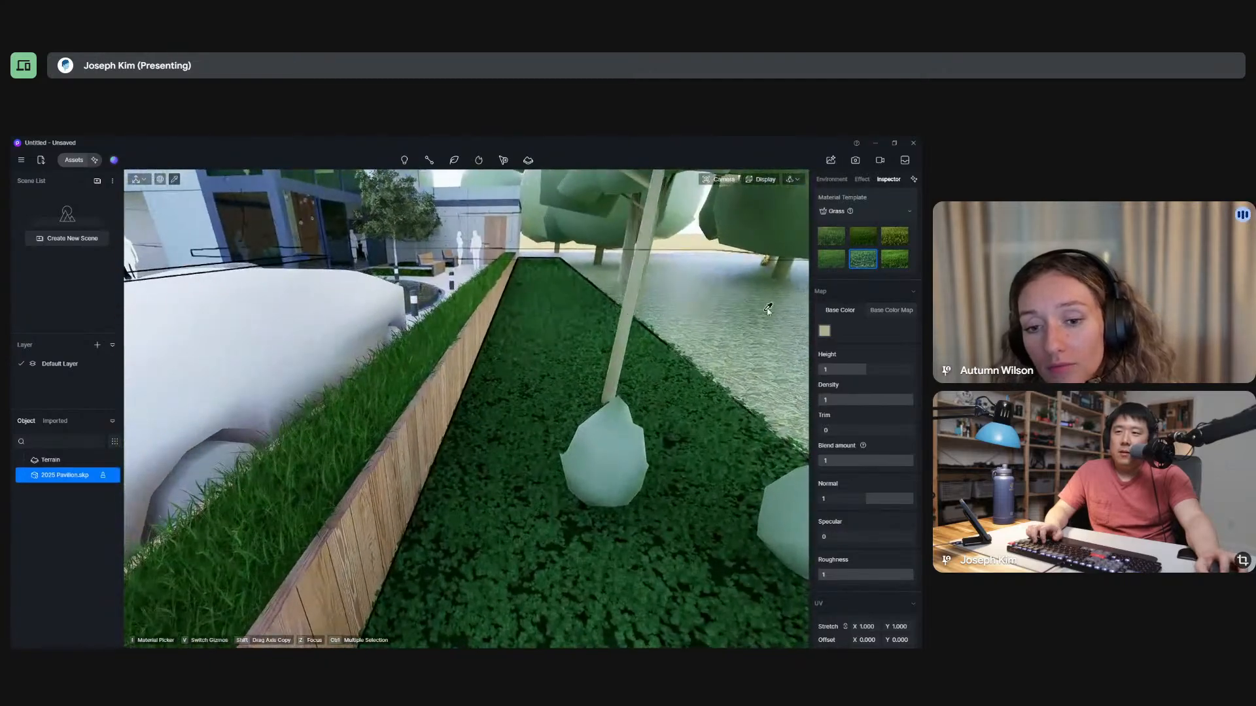
Sample the remaining ground beneath the trees and set its material template to Grass with the second preset.
left_click(768, 310)
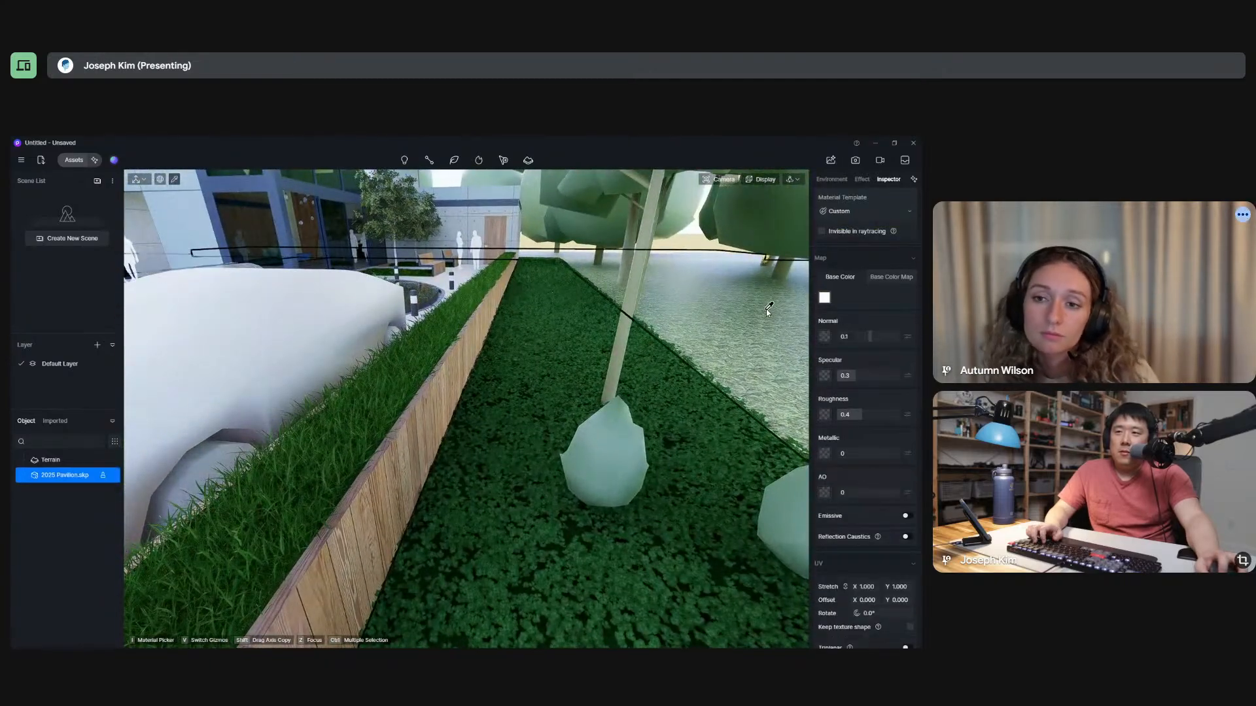
left_click(850, 212)
left_click(847, 515)
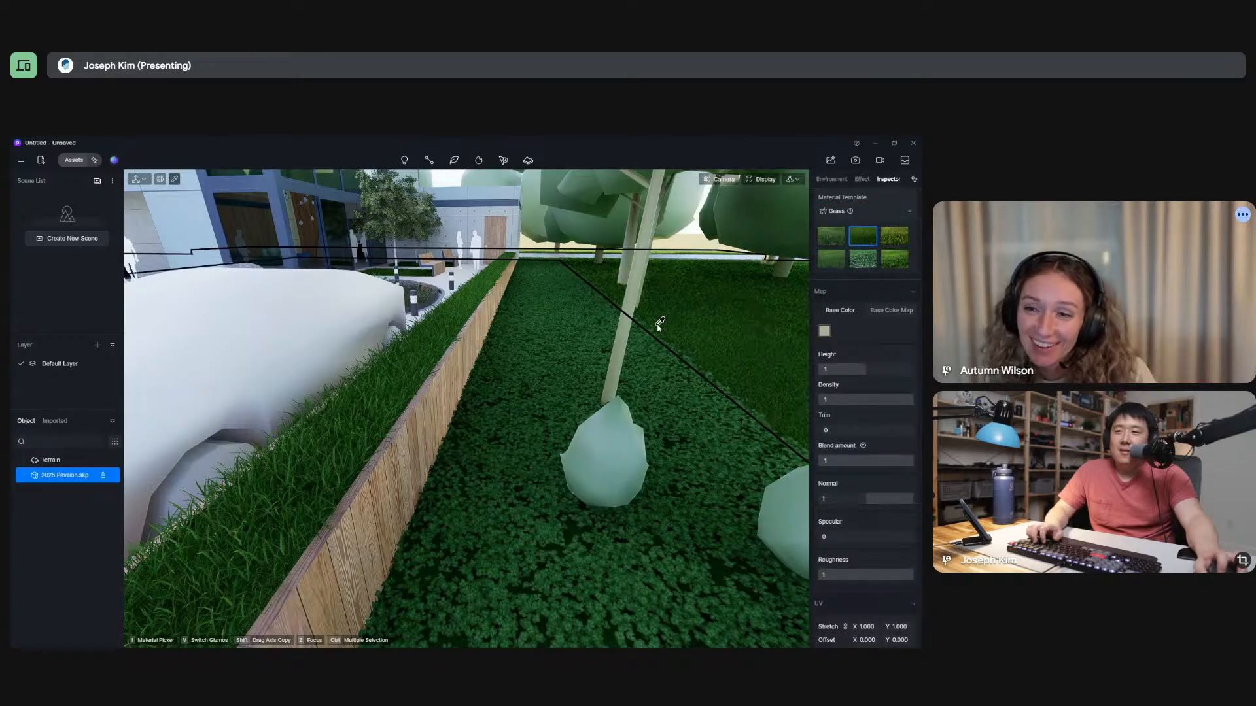
Apply the clover-leaf Grass preset to the ground beneath the trees and the fourth Grass preset to the strip beside the planter.
left_click(863, 259)
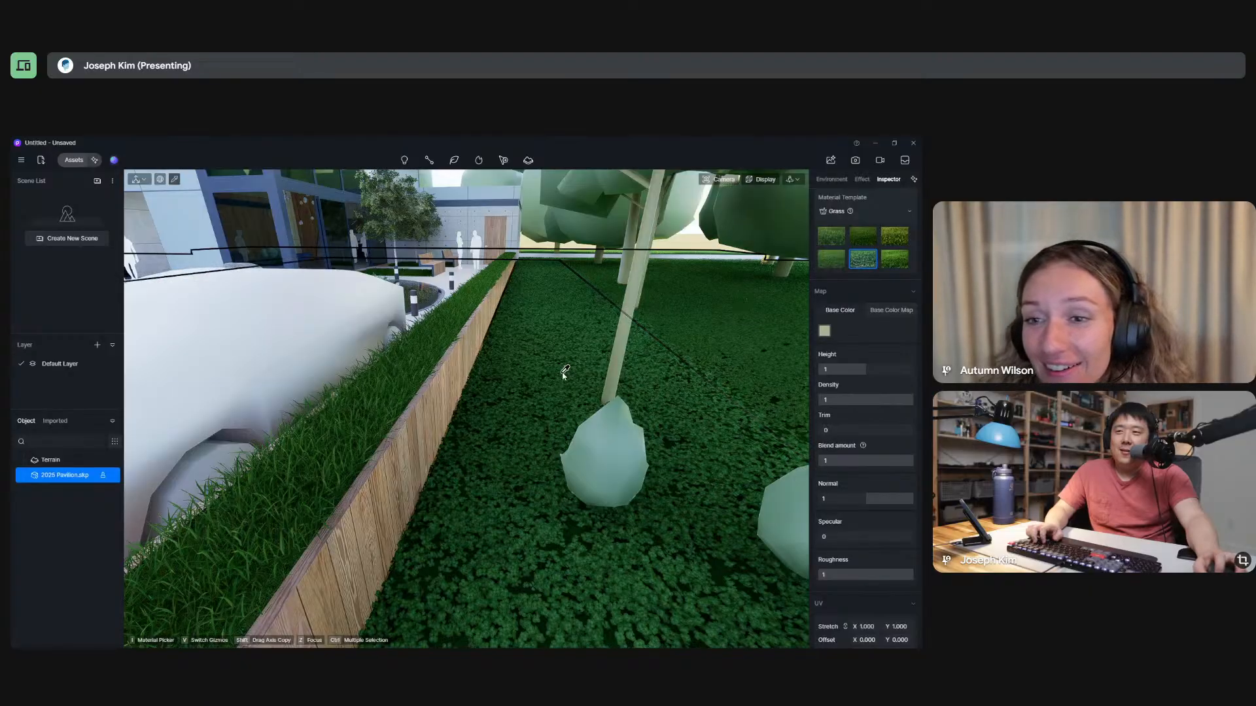
left_click(831, 266)
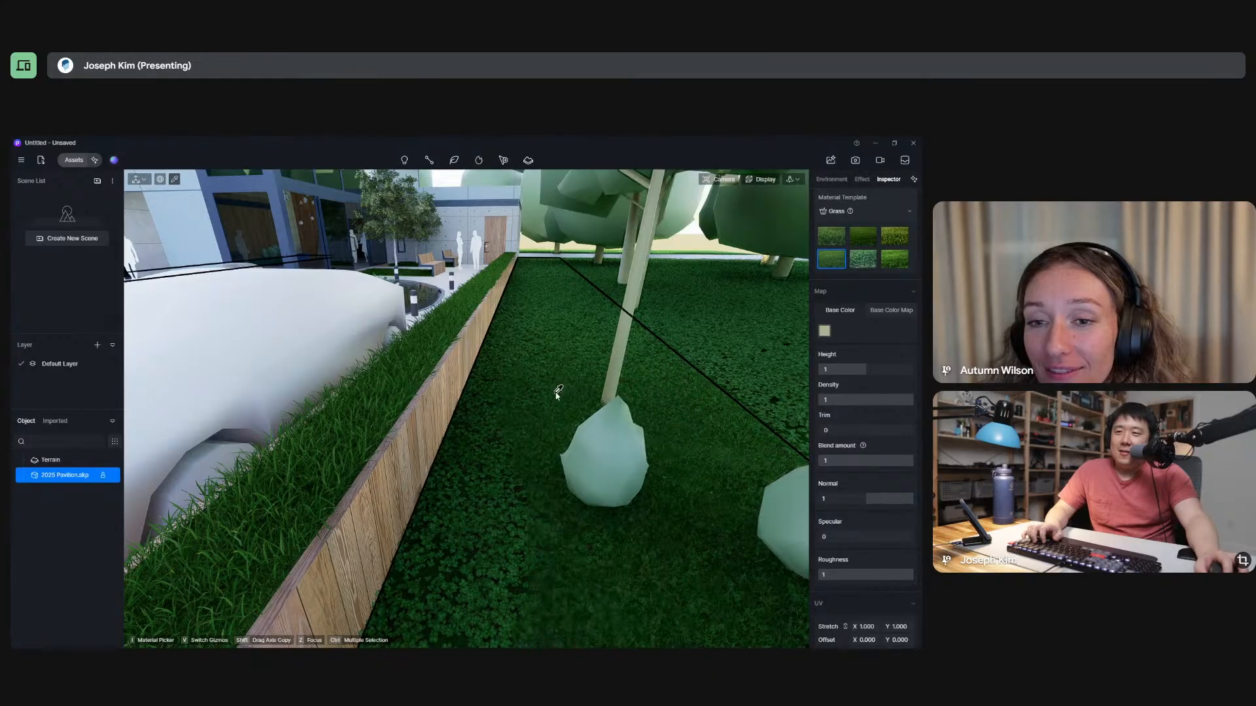
mouse_move(550, 426)
middle_mouse_down()
mouse_move(552, 344)
mouse_move(554, 426)
middle_mouse_up()
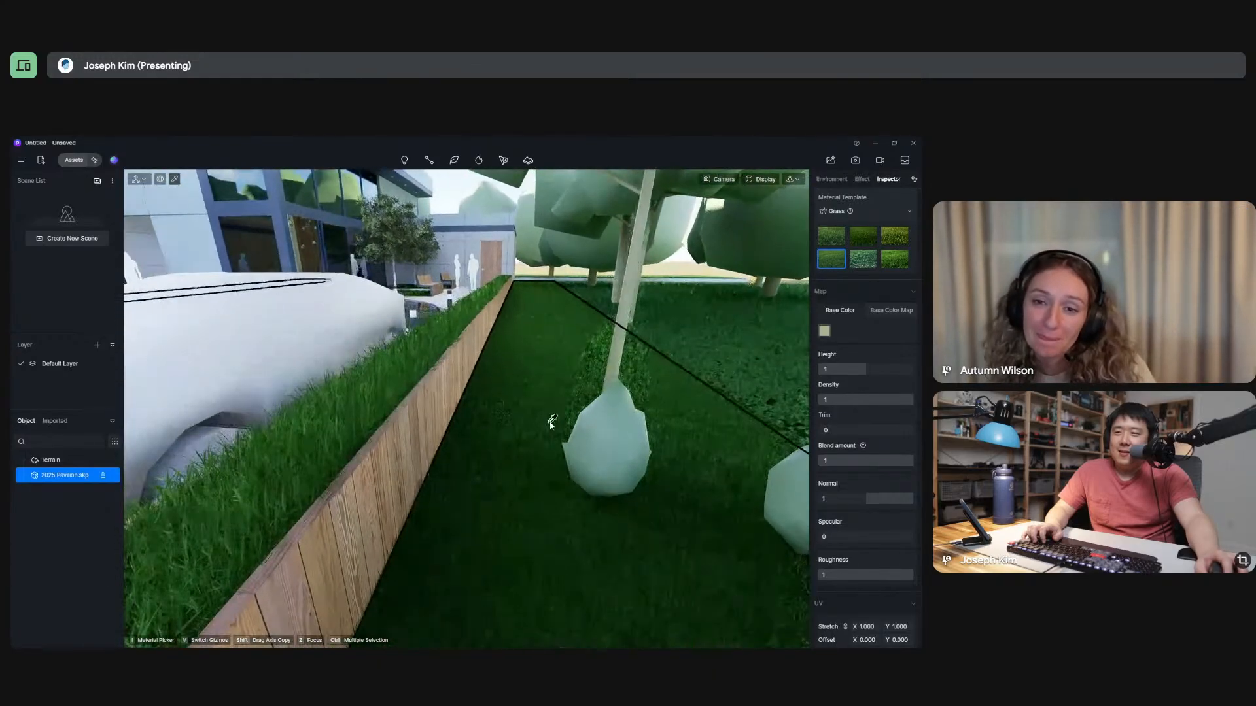
scroll(556, 431, "down", 3)
scroll(556, 430, "down", 10)
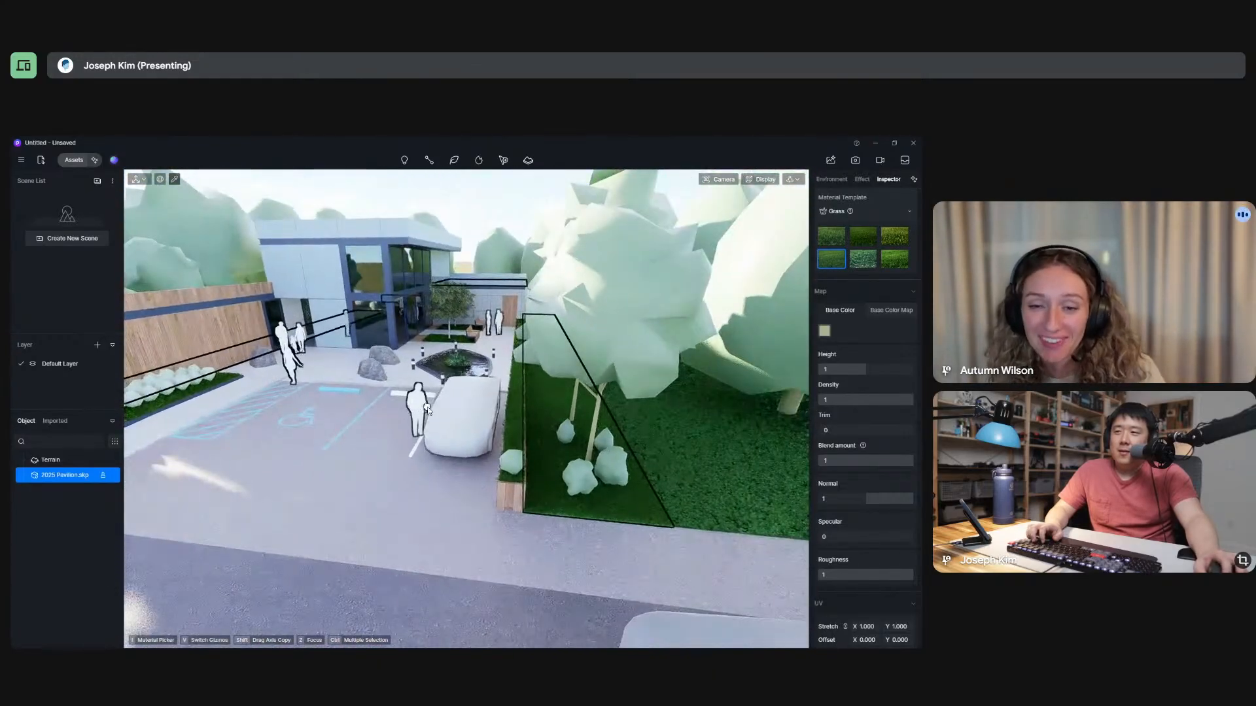
Examine the grass and clover areas on both sides of the pavilion, from the street-side trees to the courtyard.
middle_click_drag(622, 452, 687, 456, "shift")
middle_click_drag(465, 429, 669, 385)
scroll(669, 385, "down", 3)
scroll(367, 477, "up", 8)
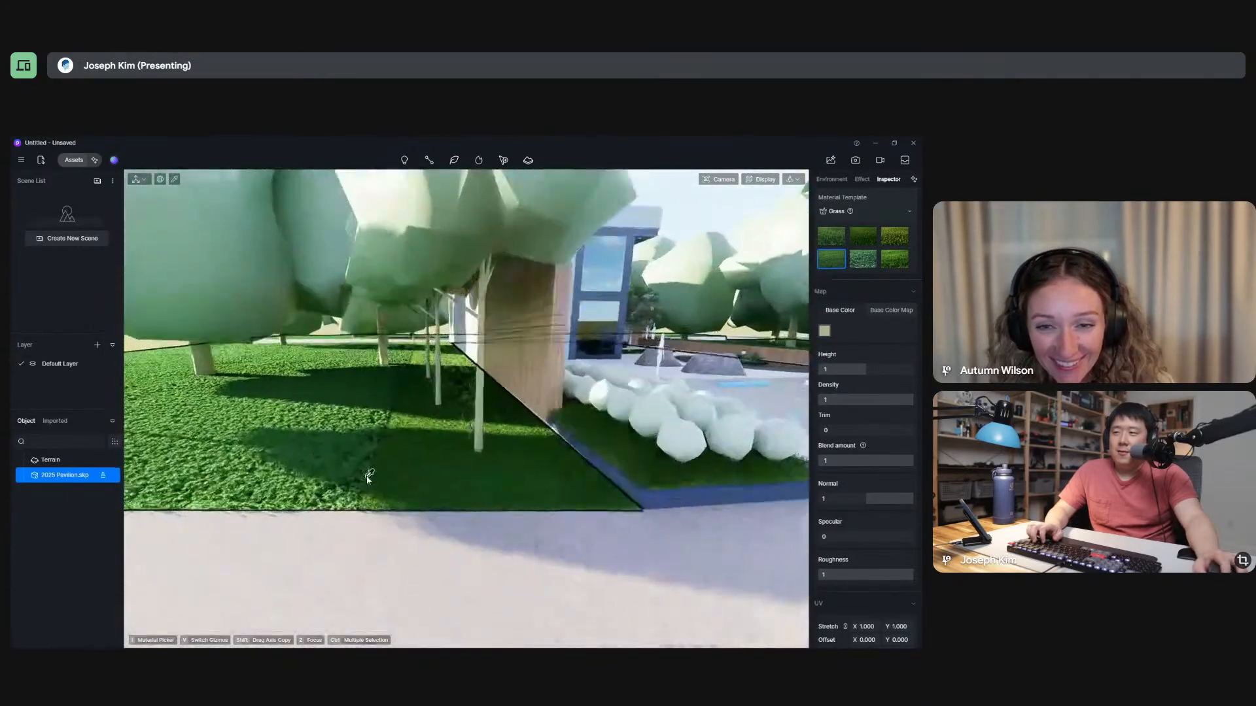
scroll(401, 485, "down", 5)
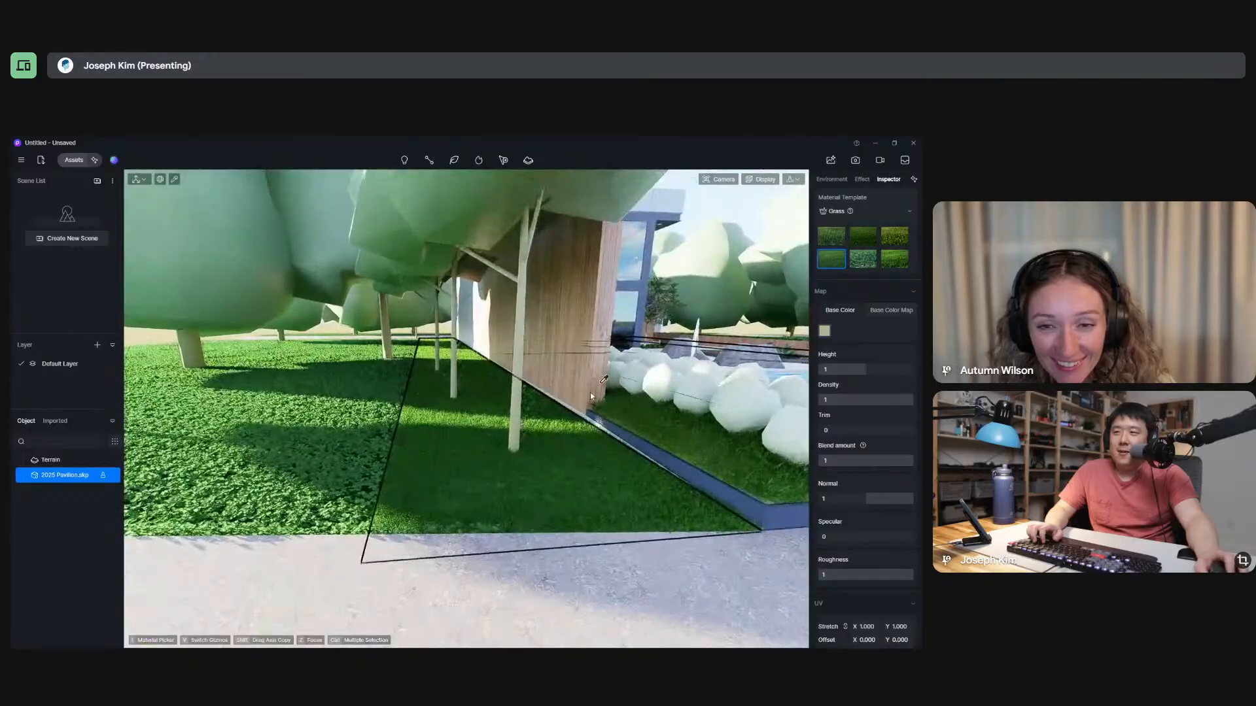
scroll(385, 483, "down", 10)
middle_click_drag(568, 471, 484, 472)
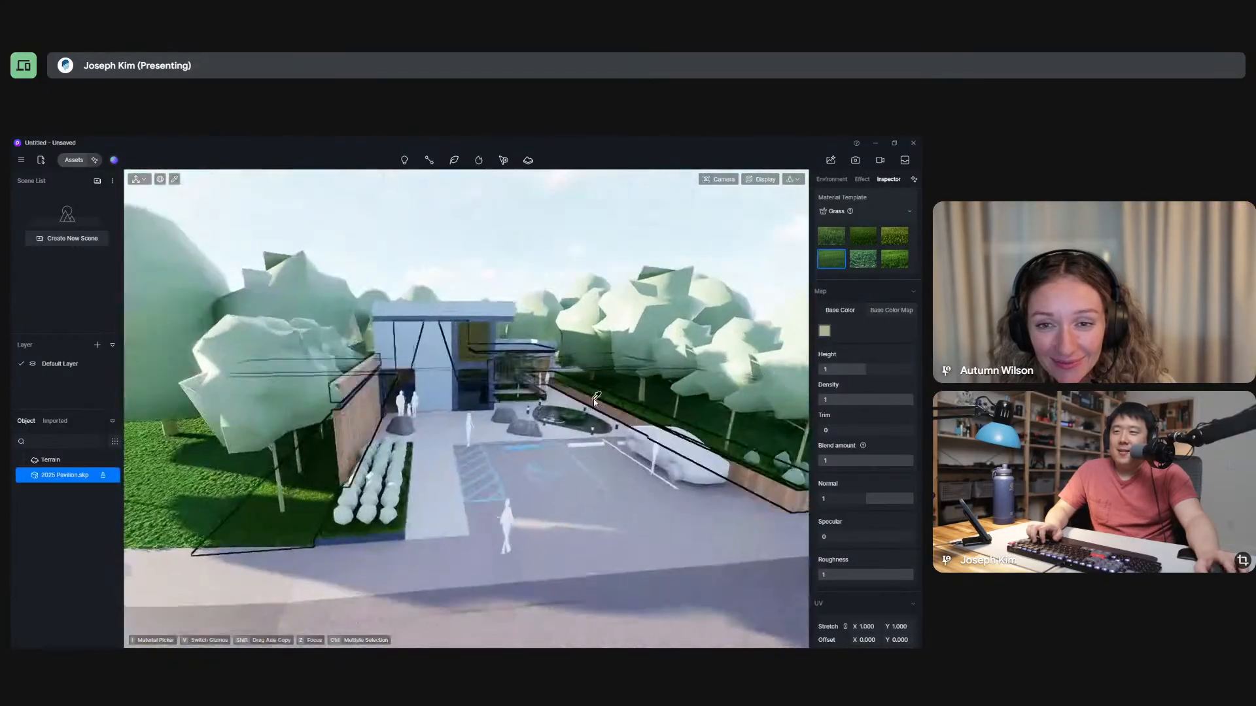
scroll(577, 429, "up", 10)
scroll(578, 427, "down", 8)
scroll(467, 381, "up", 10)
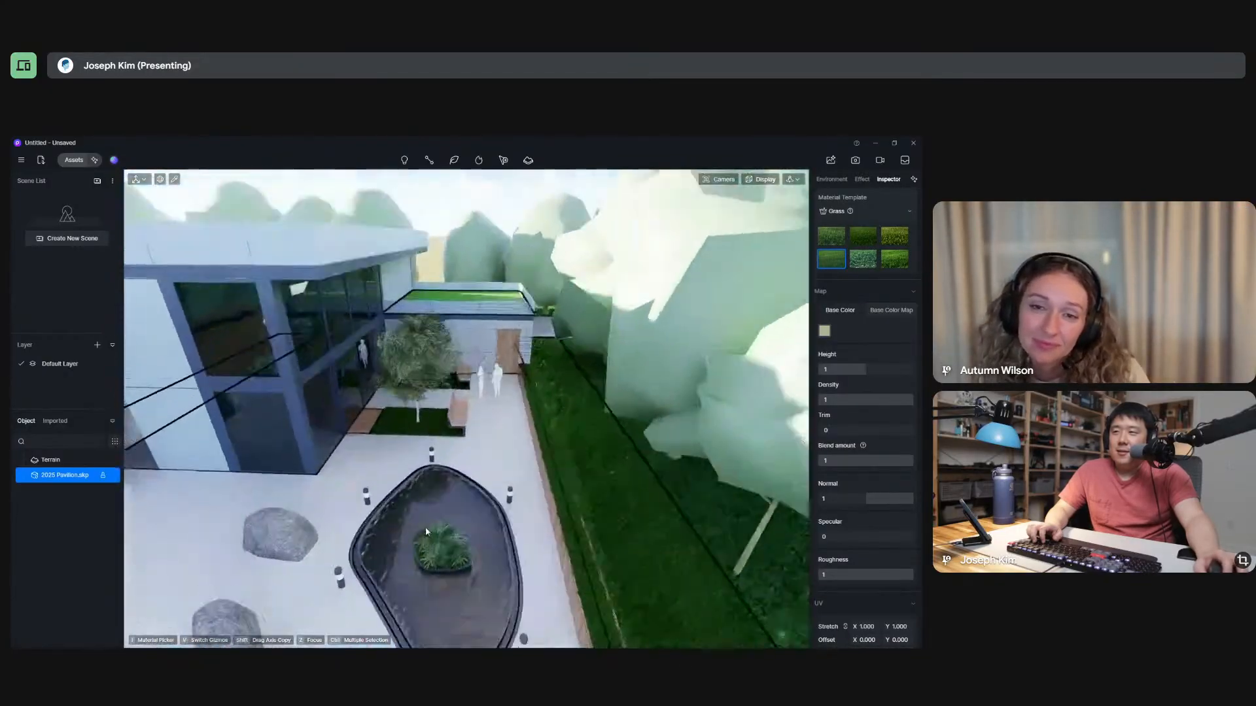
scroll(467, 380, "up", 5)
scroll(467, 381, "down", 8)
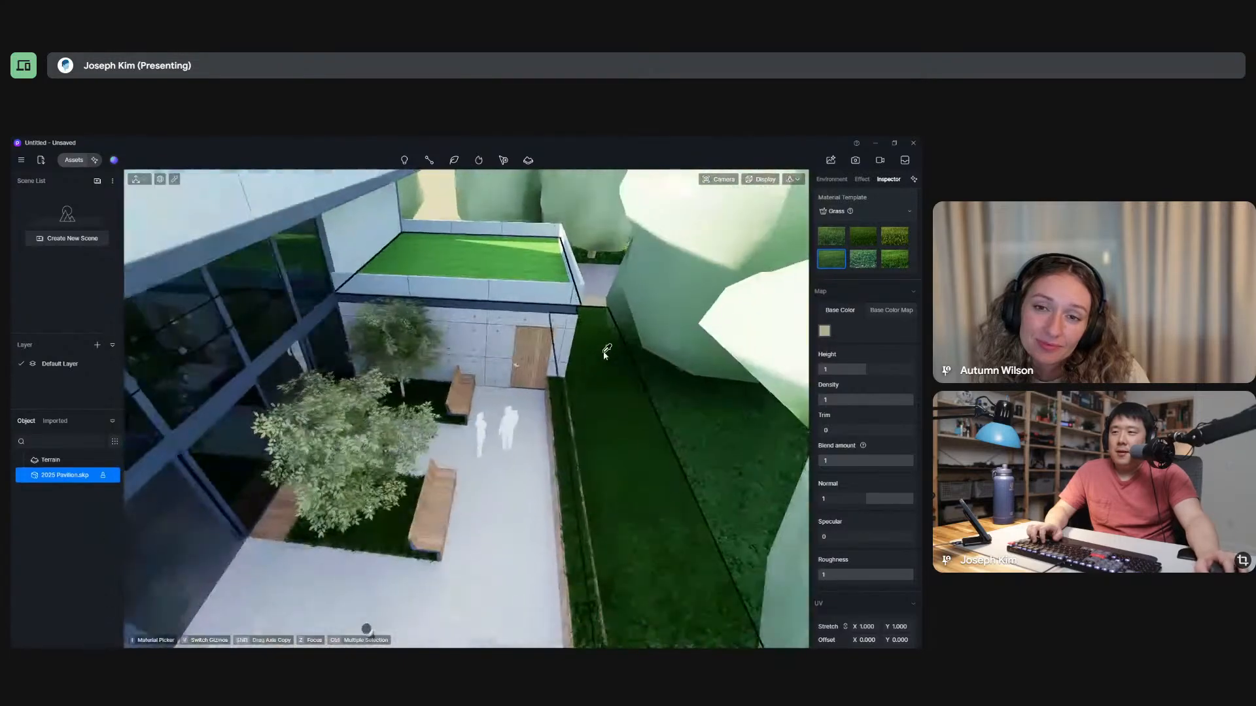
Sample the courtyard lawn around the tree and set its Grass trim to 0.32 and height to 1.8.
scroll(348, 569, "up", 4)
scroll(349, 569, "up", 3)
left_click(400, 502)
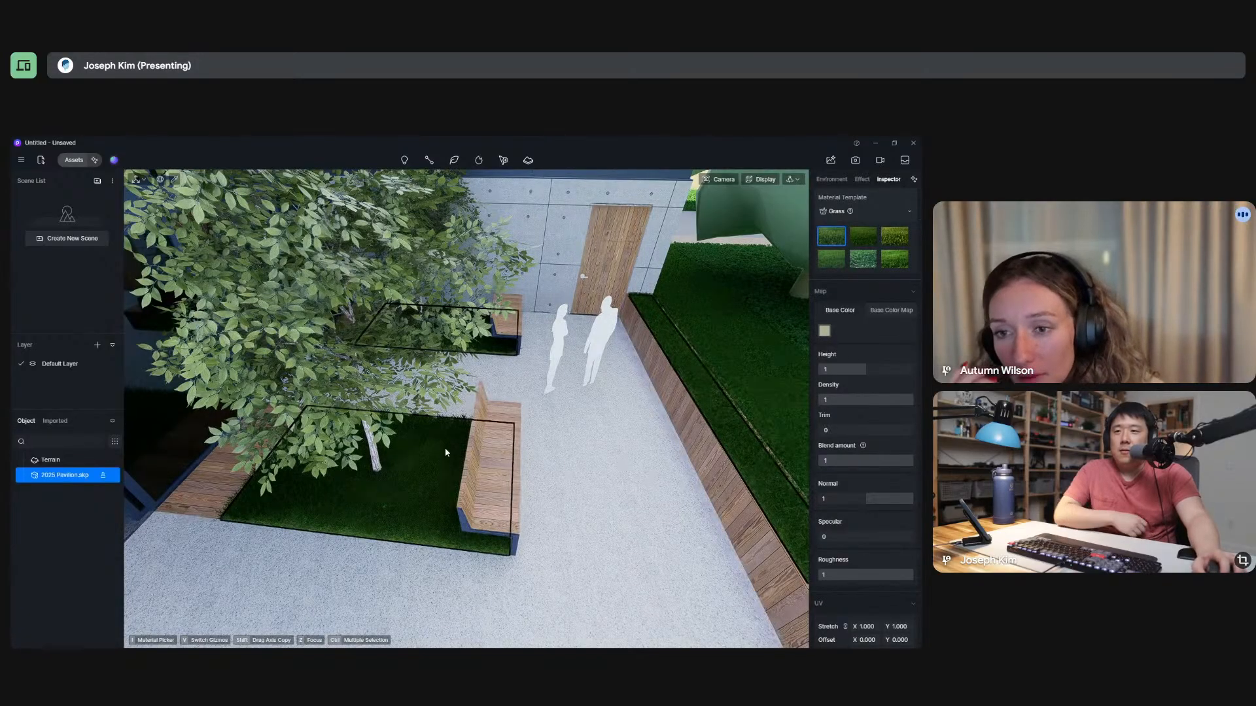
middle_click_drag(445, 451, 445, 390)
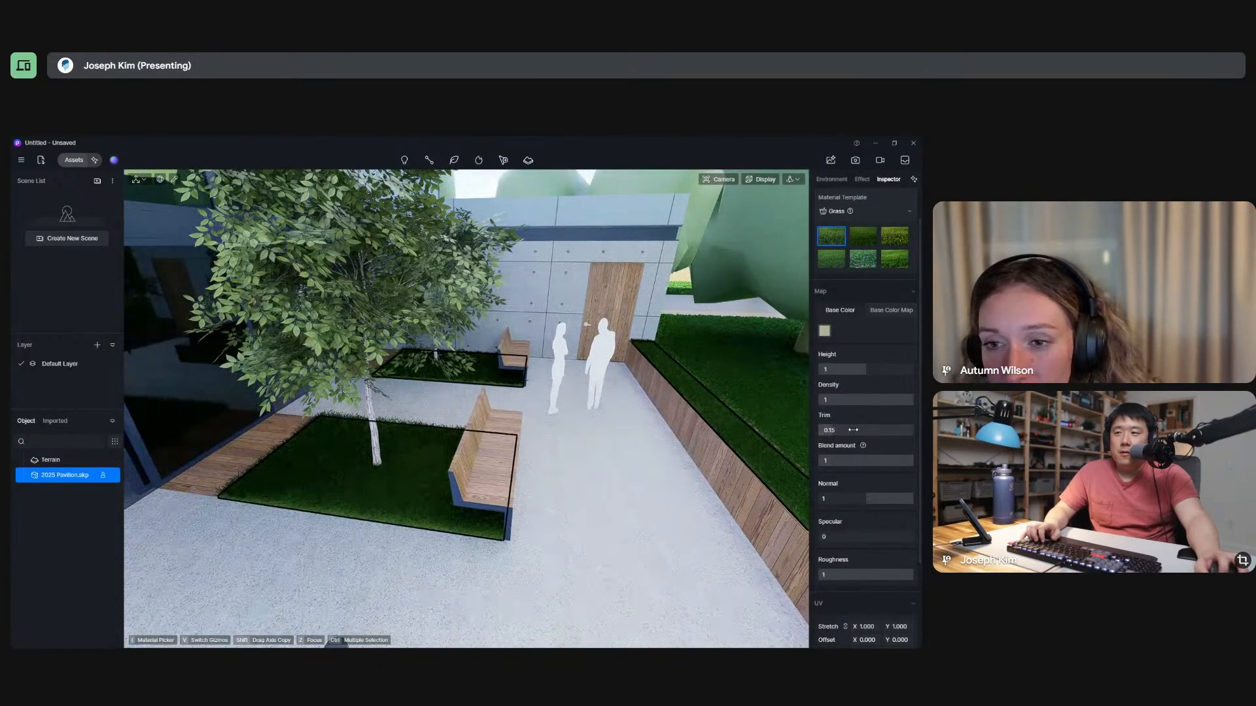
left_click(551, 526)
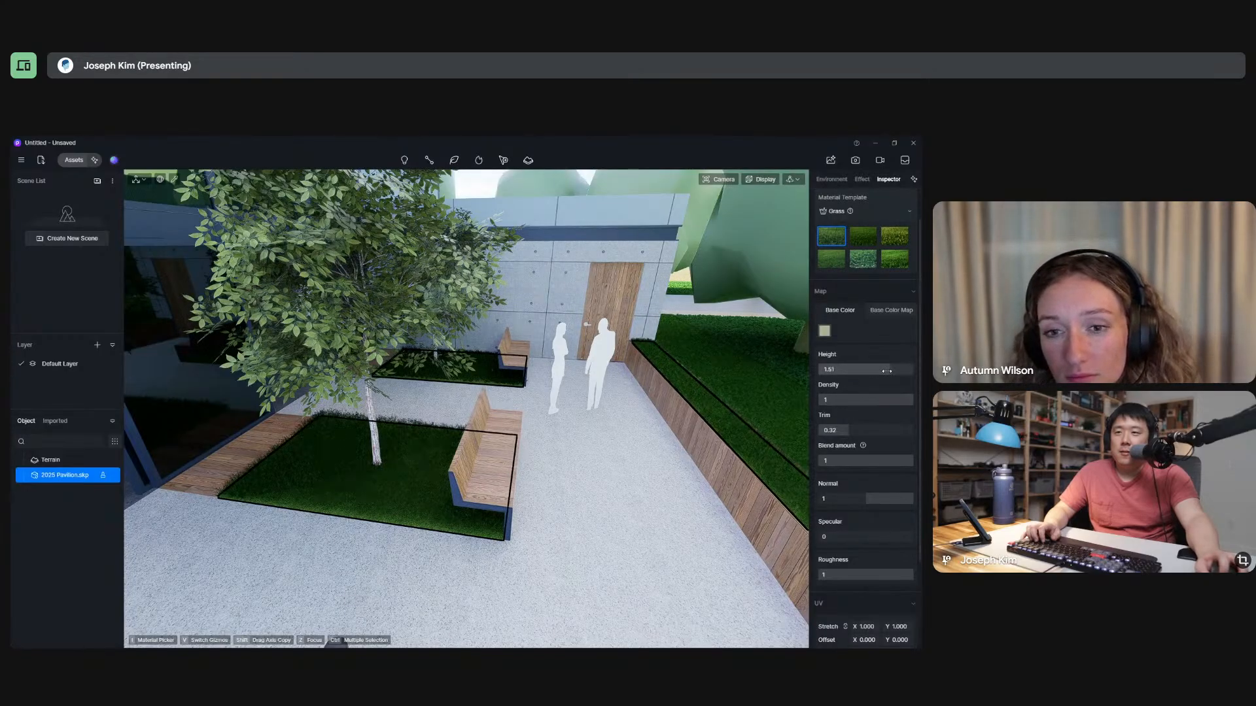
key("s")
right_click_drag(666, 361, 613, 425)
key("w")
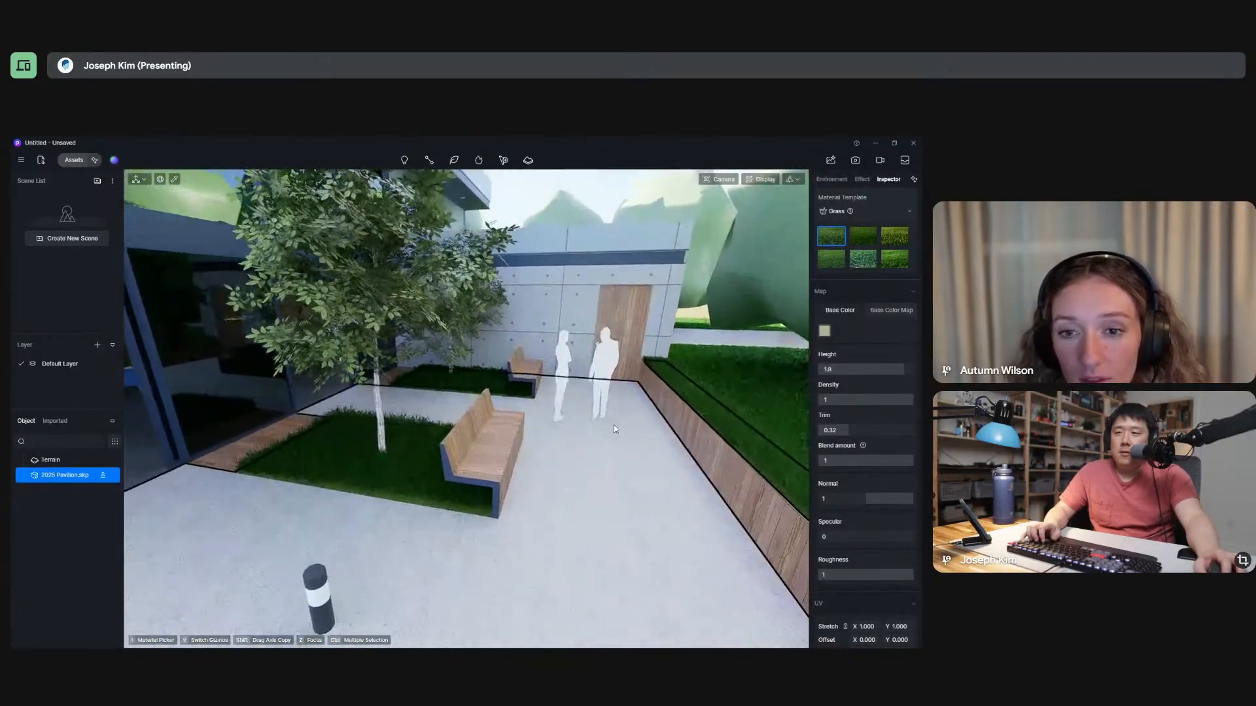
Lighten the courtyard lawn's Grass base color to about H 74, S 6, V 89.
scroll(717, 426, "up", 3)
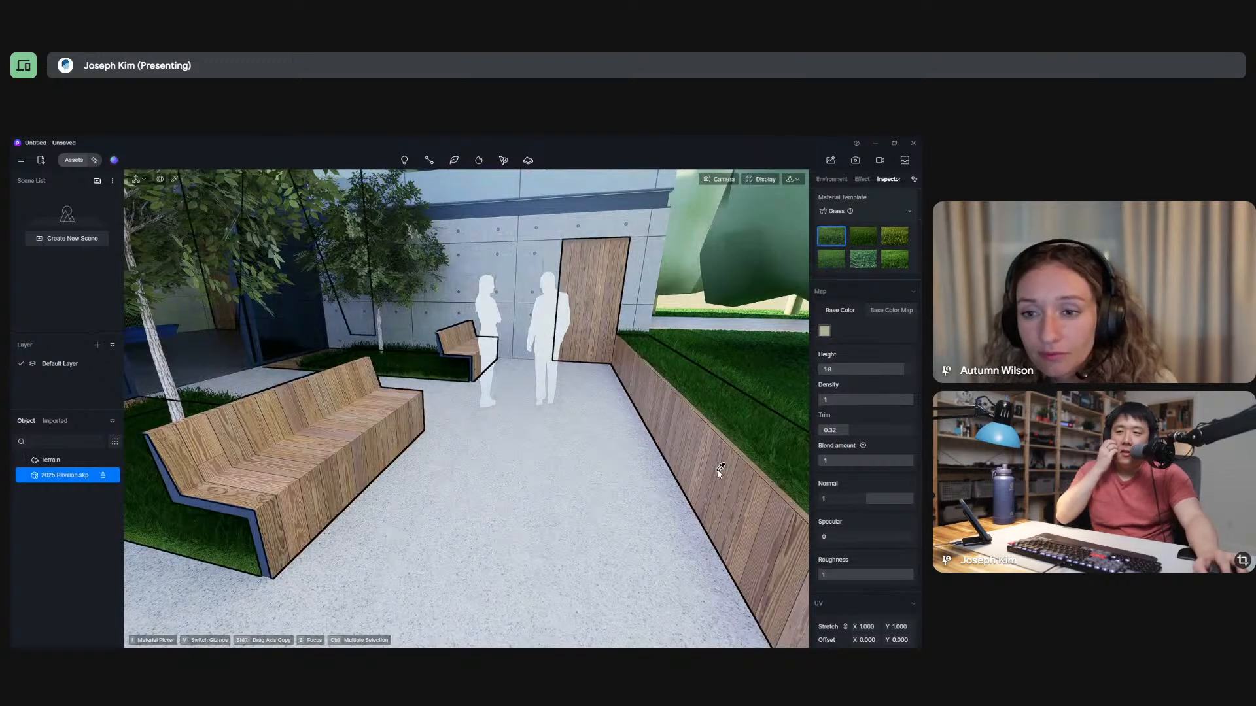
scroll(880, 482, "down", 3)
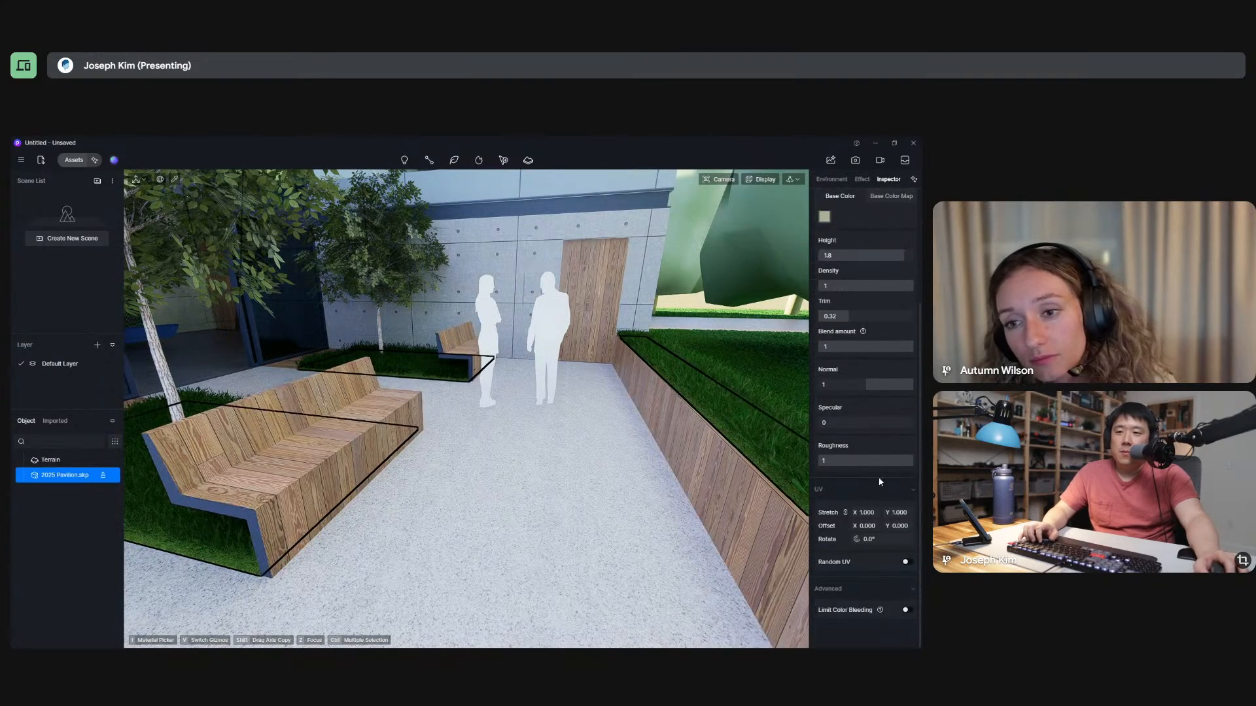
scroll(894, 510, "up", 4)
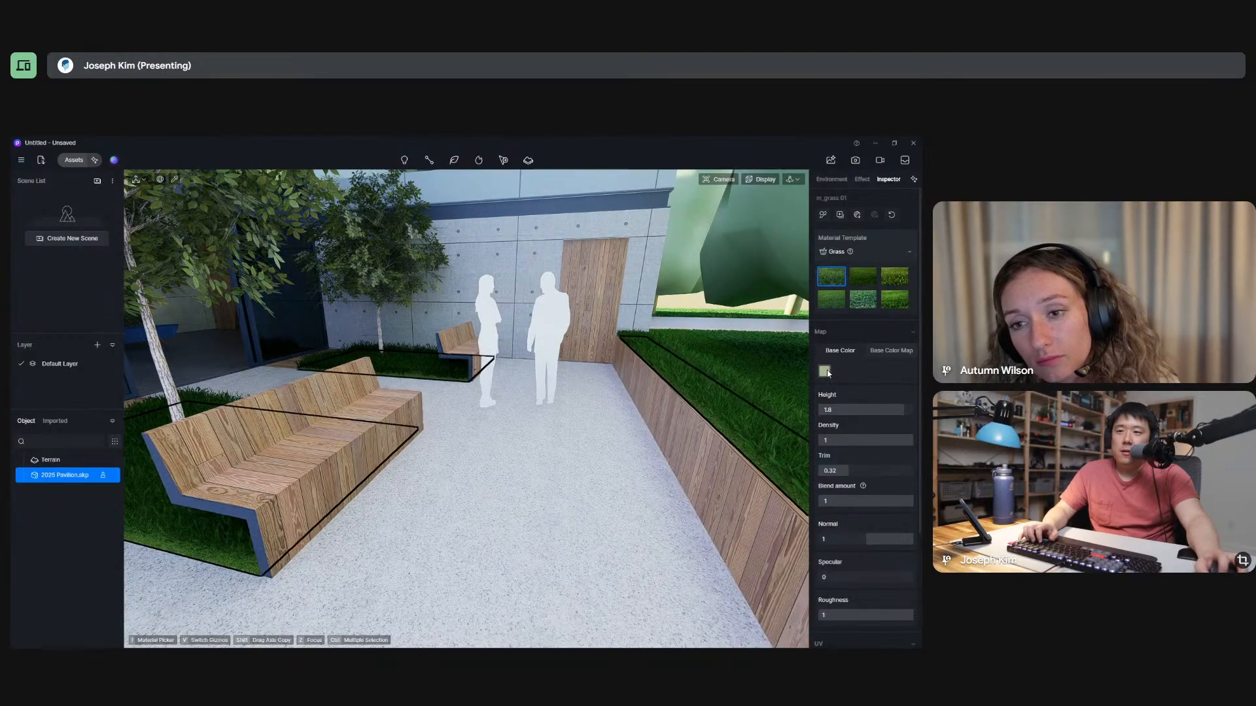
left_click(826, 371)
left_click_drag(835, 420, 829, 416)
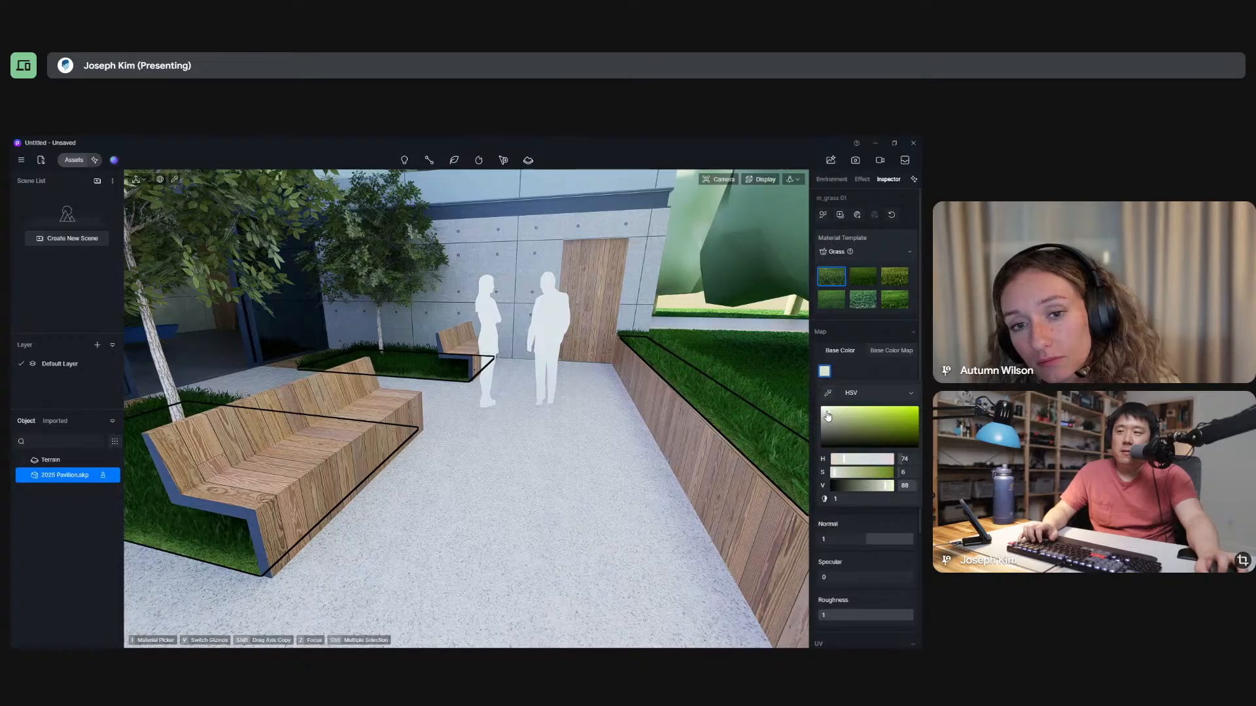
Examine the adjusted grass in the courtyard and up close along the raised wooden planter beside the car.
scroll(458, 419, "down", 2)
middle_click_drag(508, 397, 412, 406)
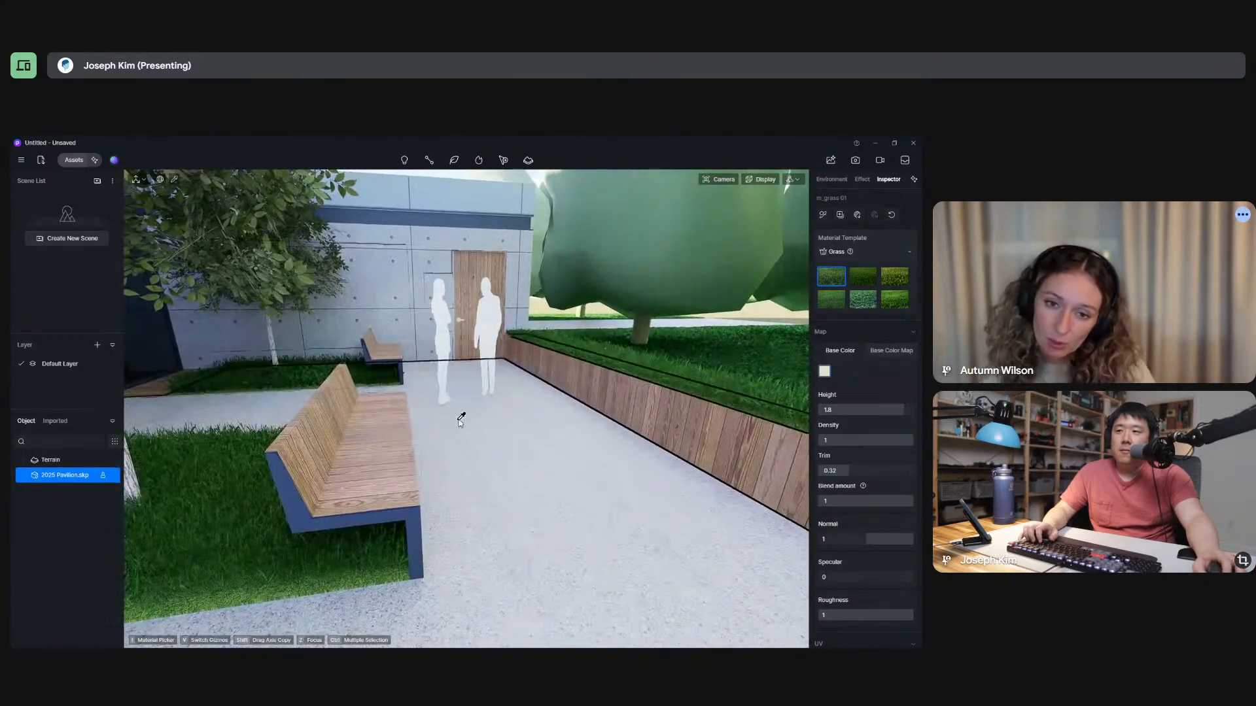
scroll(460, 421, "down", 2)
scroll(460, 421, "down", 5)
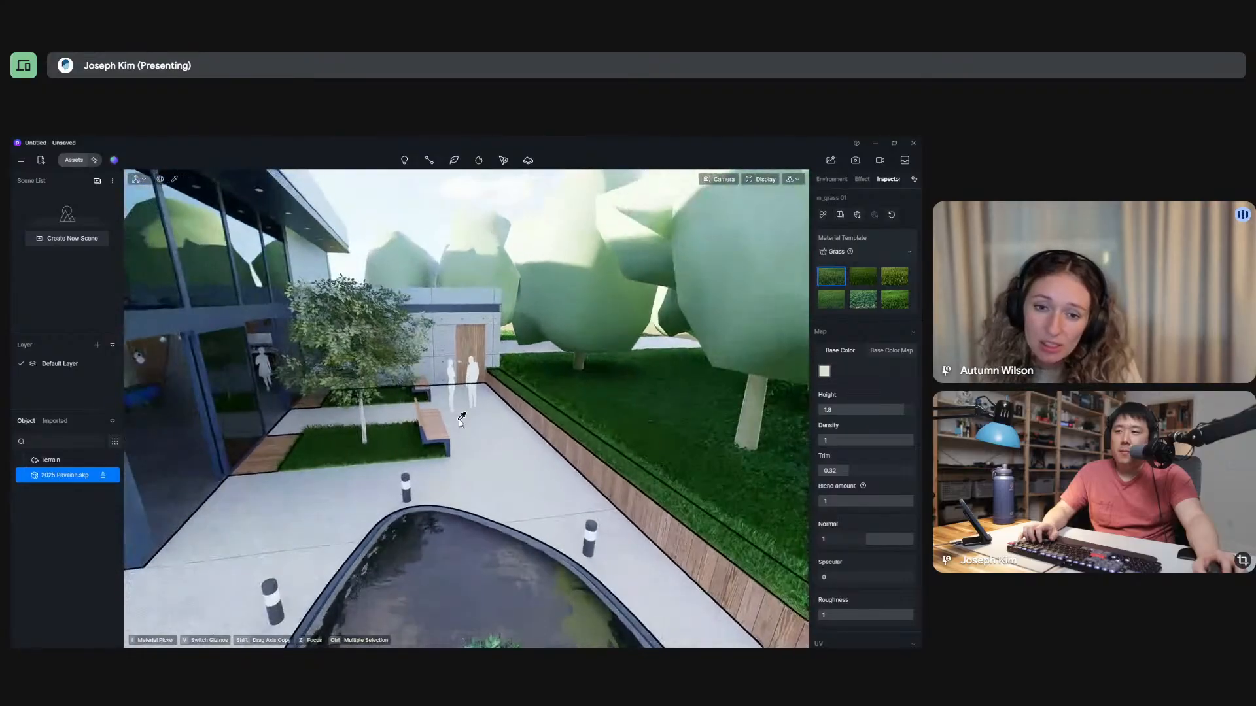
scroll(515, 443, "down", 3)
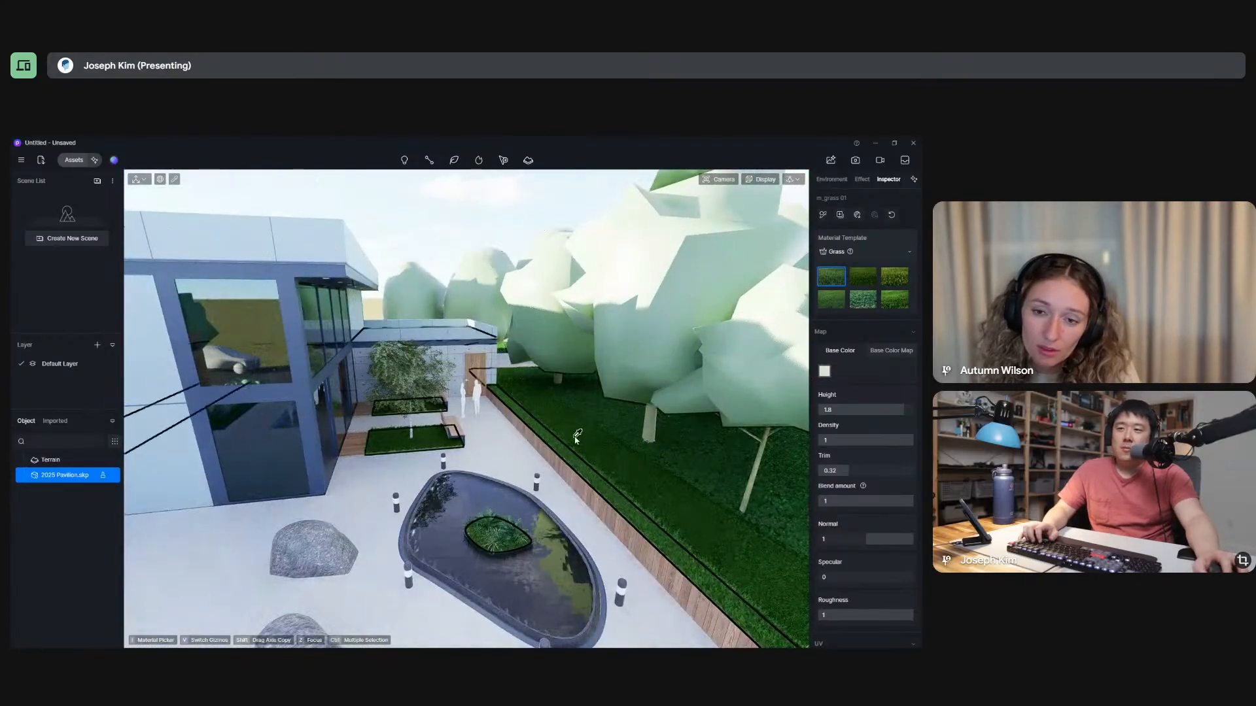
scroll(552, 378, "down", 5)
scroll(609, 537, "up", 10)
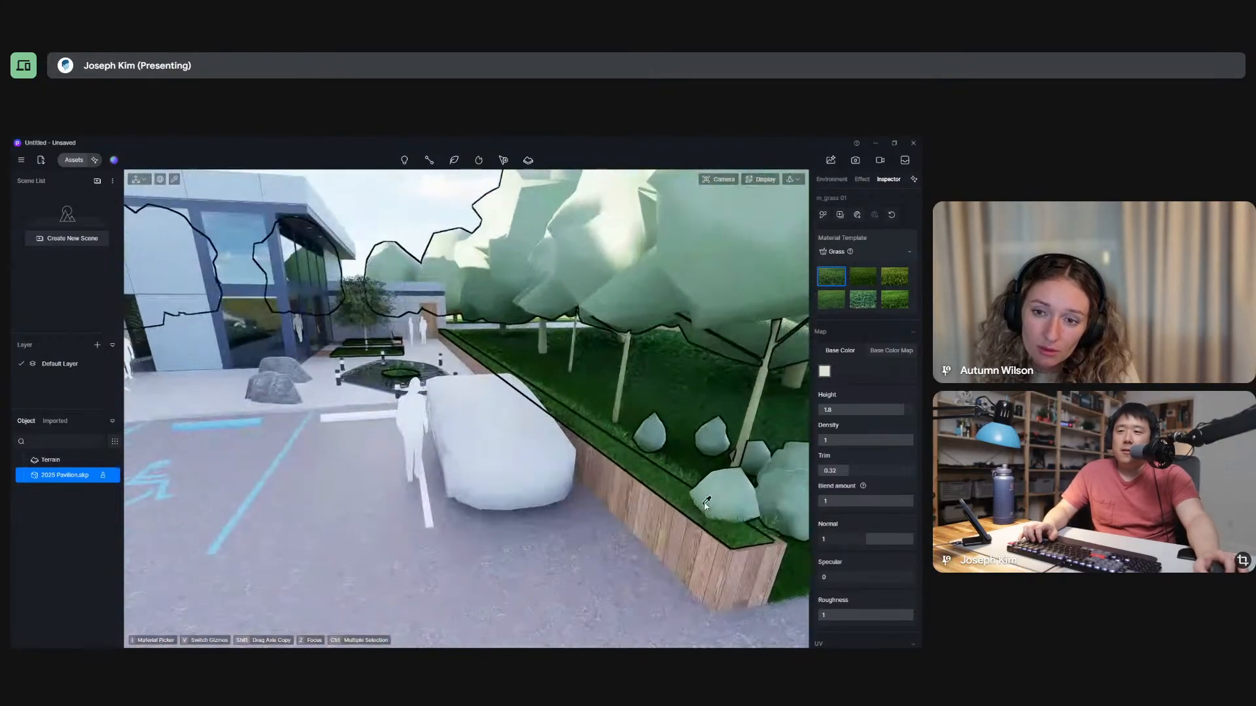
scroll(652, 457, "up", 5)
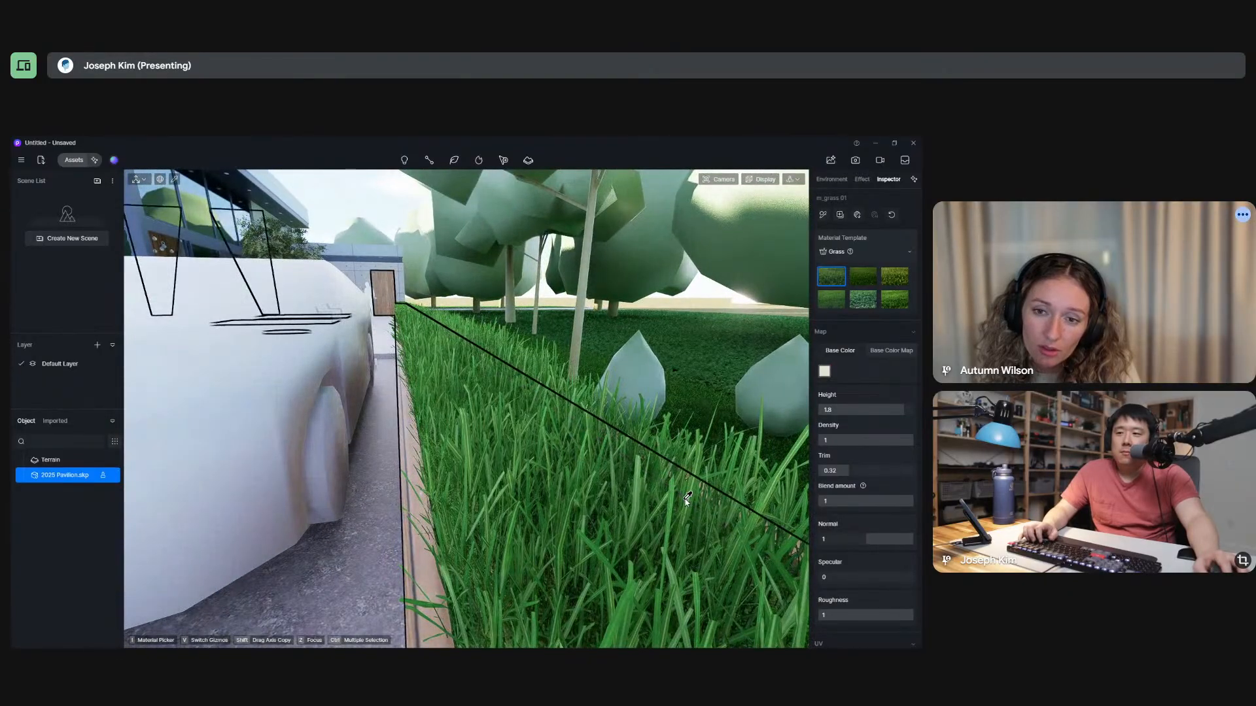
scroll(687, 500, "down", 5)
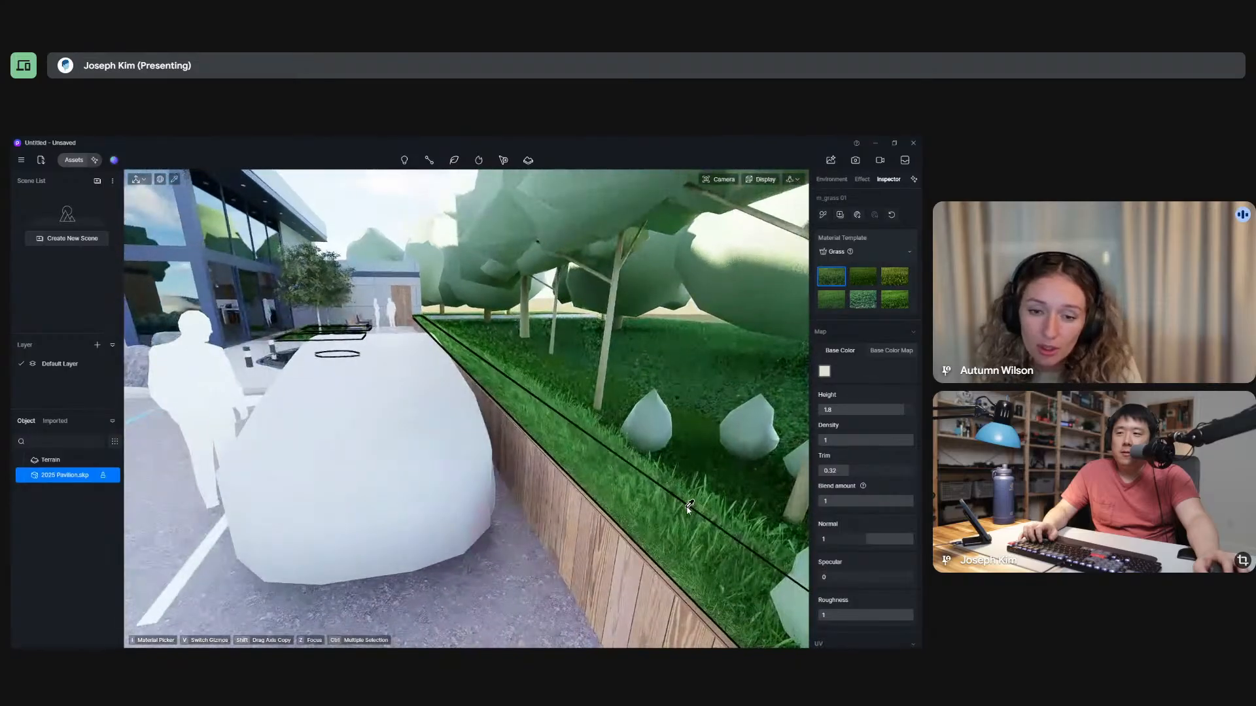
scroll(688, 507, "up", 5)
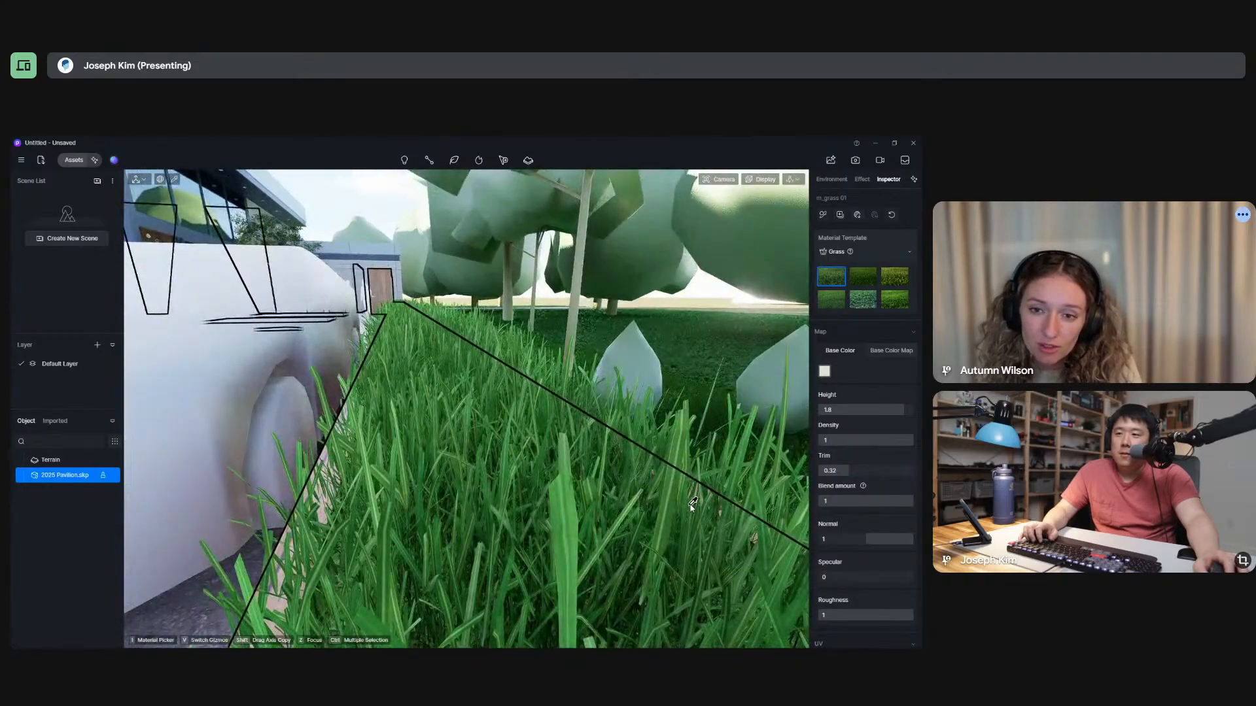
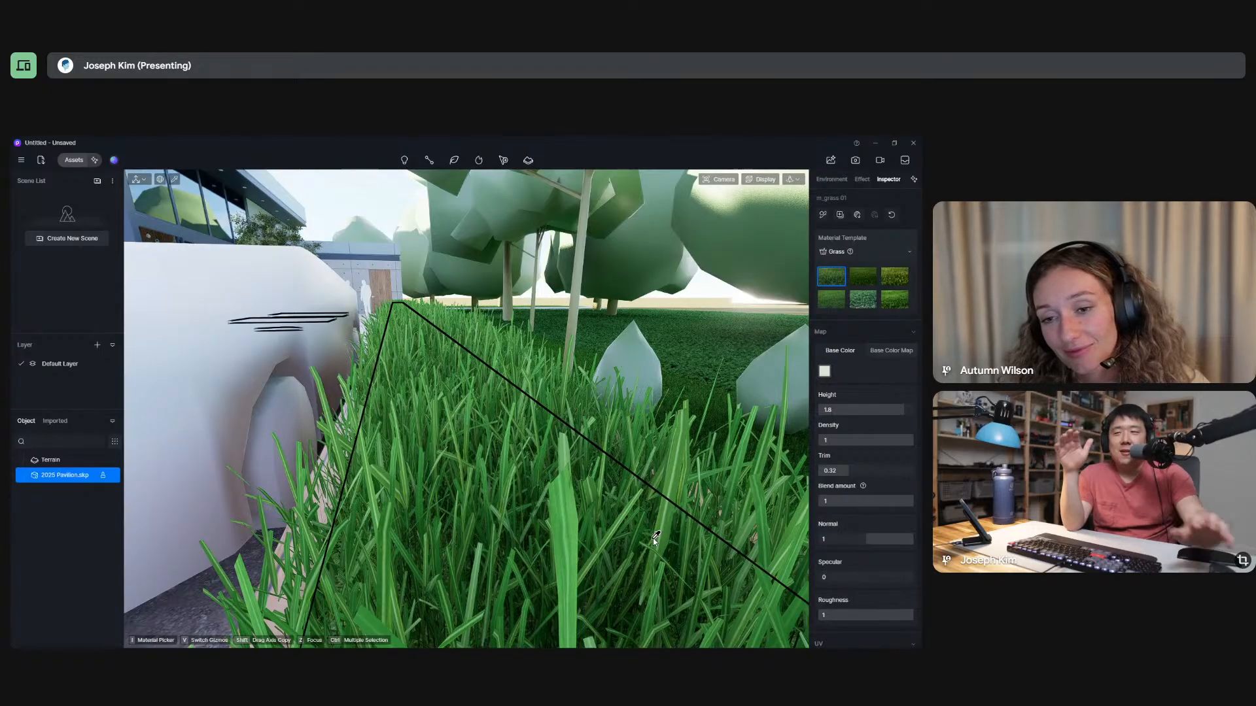
Examine the tall grass in the raised wooden planter beside the parked car, up close and from farther back.
scroll(667, 553, "down", 6)
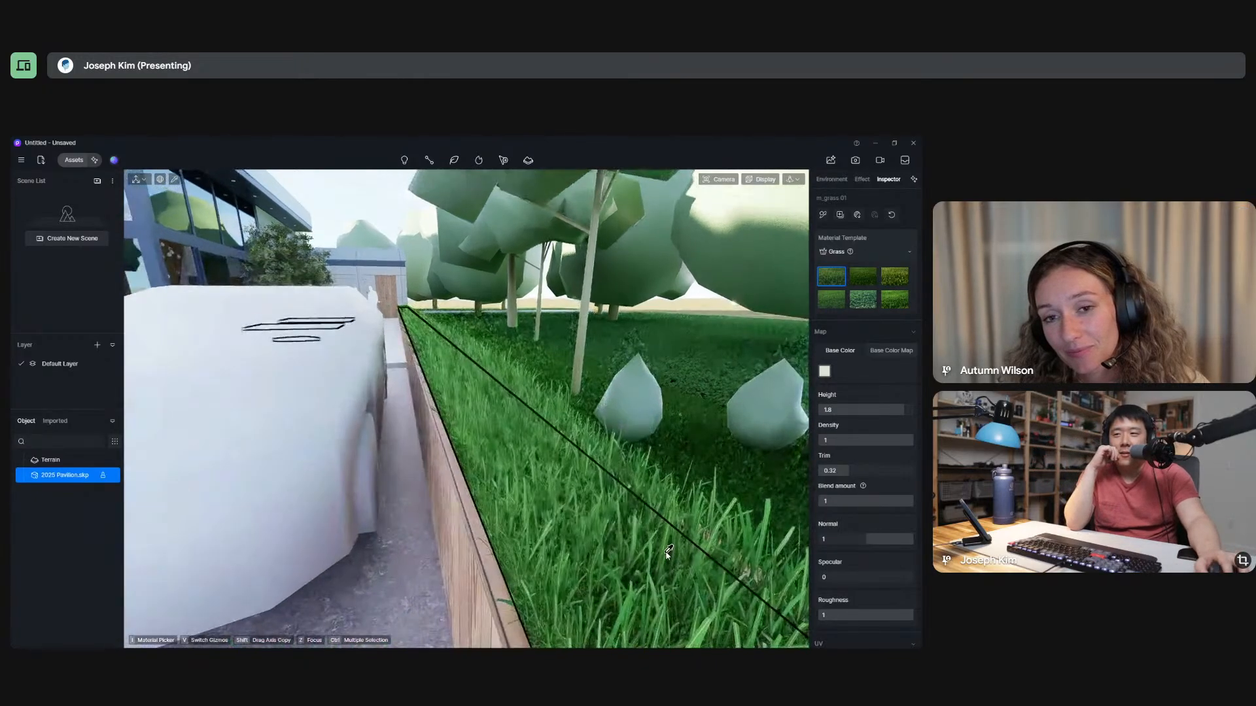
scroll(632, 562, "up", 4)
scroll(631, 550, "up", 5)
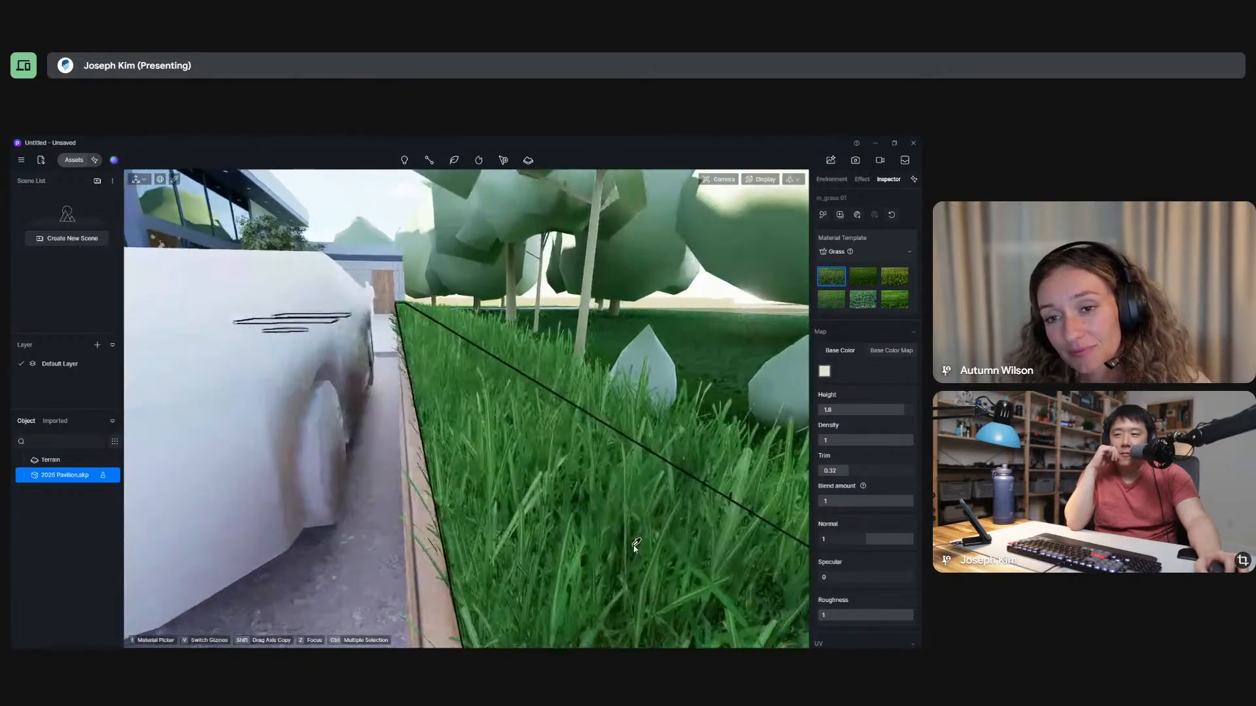
scroll(634, 543, "down", 5)
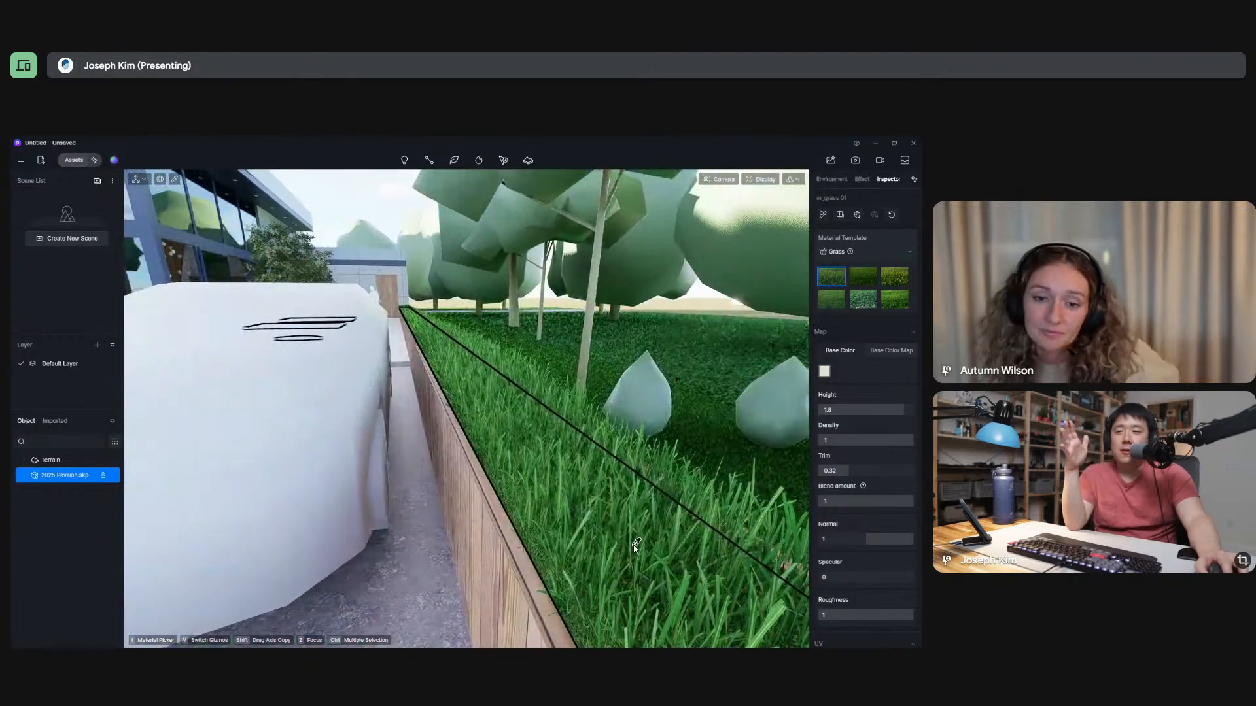
scroll(632, 543, "down", 8)
scroll(626, 543, "down", 2)
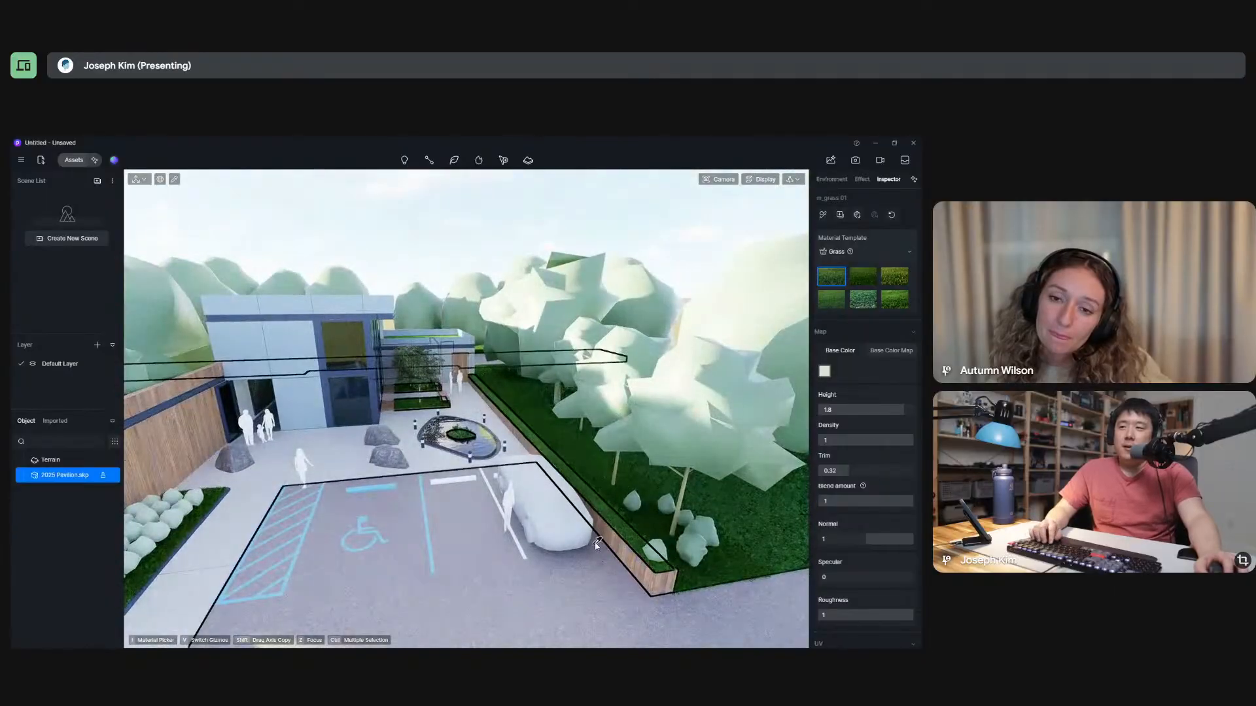
Sample the gravel material on the pavilion's main roof.
right_click_drag(627, 542, 430, 450)
middle_click_drag(430, 450, 479, 453)
right_click_drag(479, 451, 562, 482)
scroll(401, 258, "up", 8)
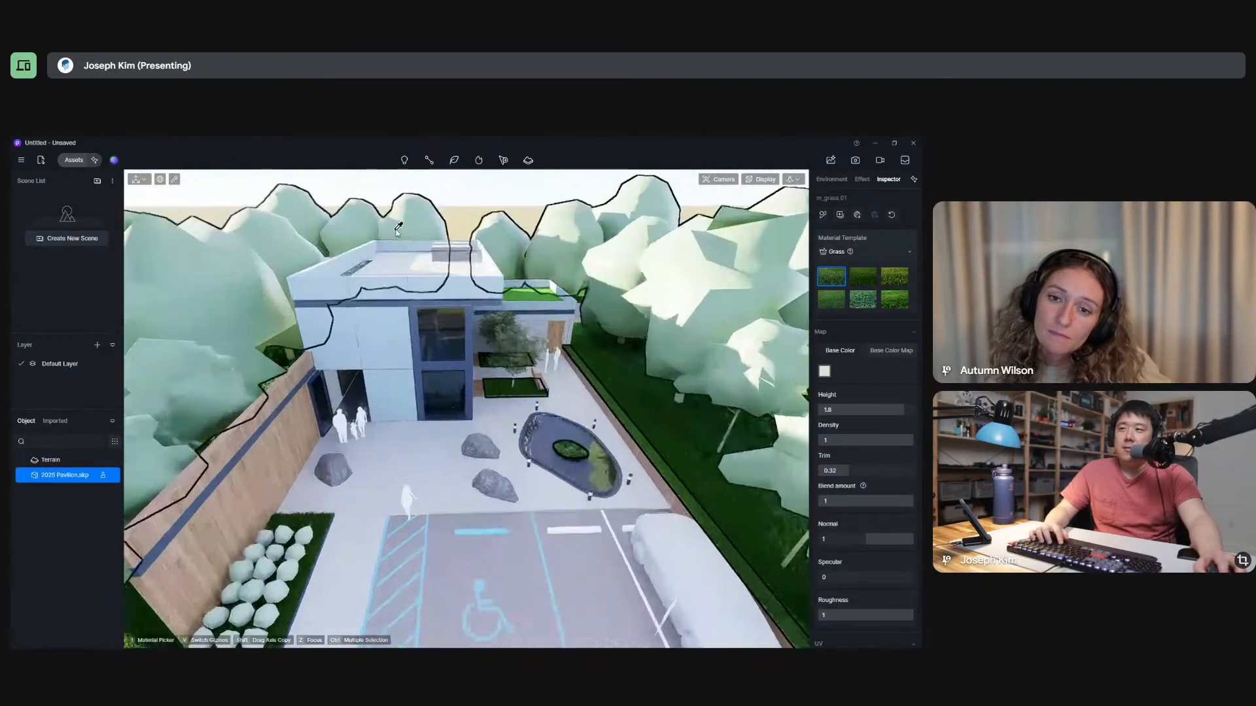
right_click_drag(449, 293, 460, 367)
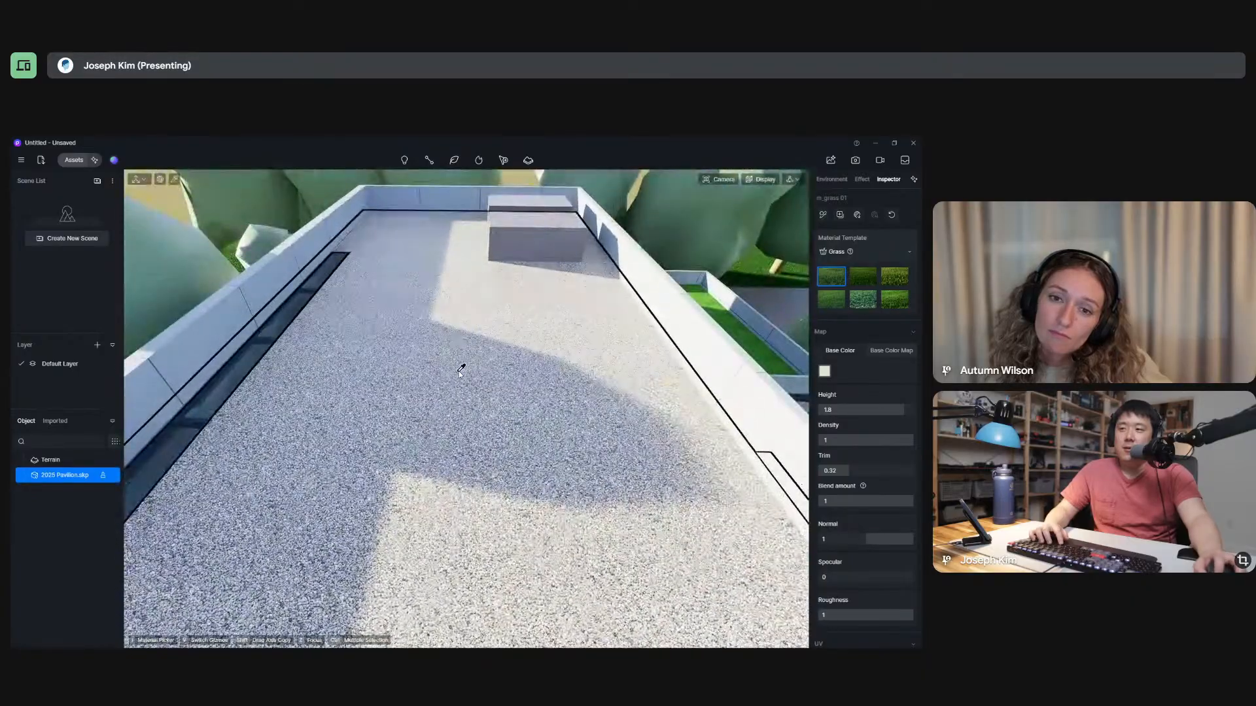
left_click(460, 371)
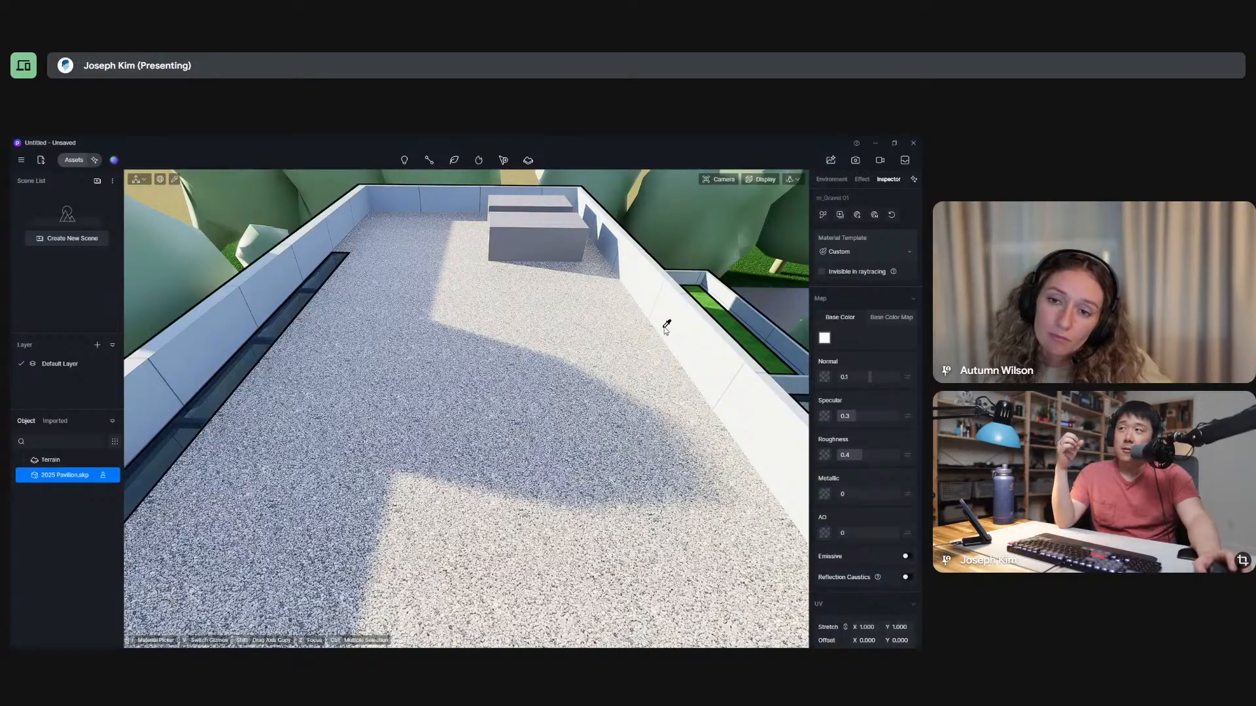
Examine the main roof's gravel up close and from above, and view the material templates available for it.
scroll(470, 423, "up", 4)
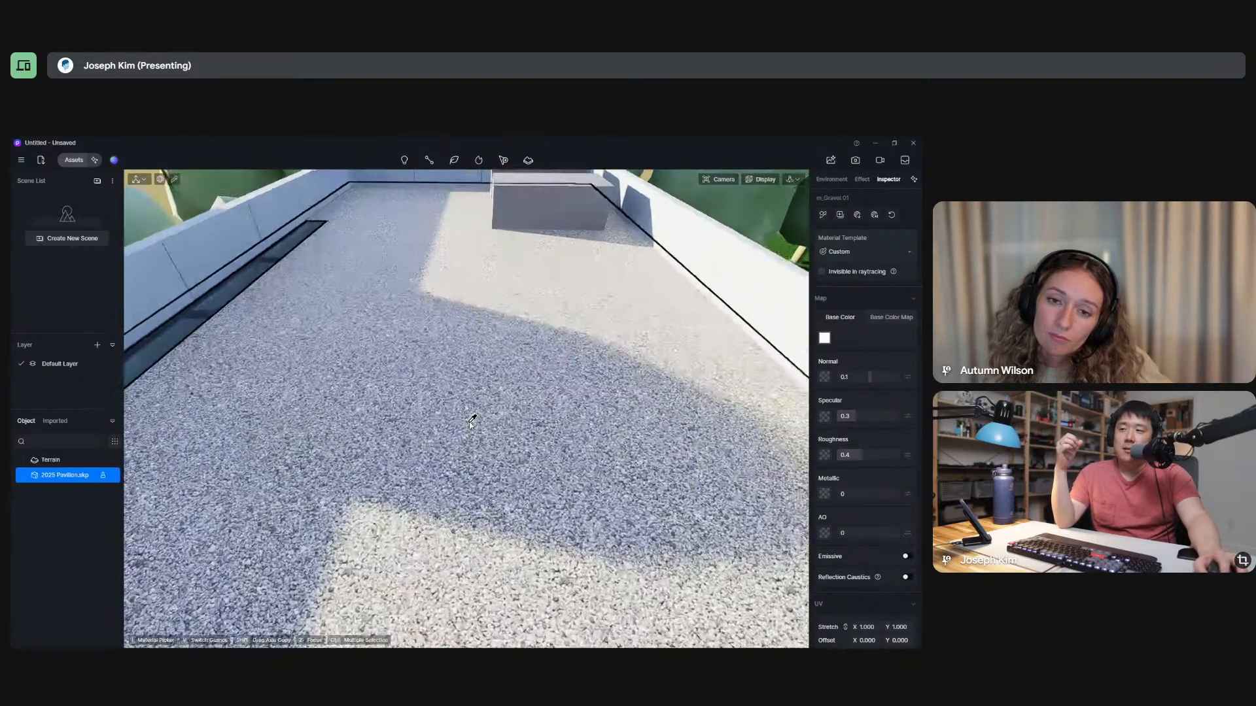
scroll(484, 428, "up", 5)
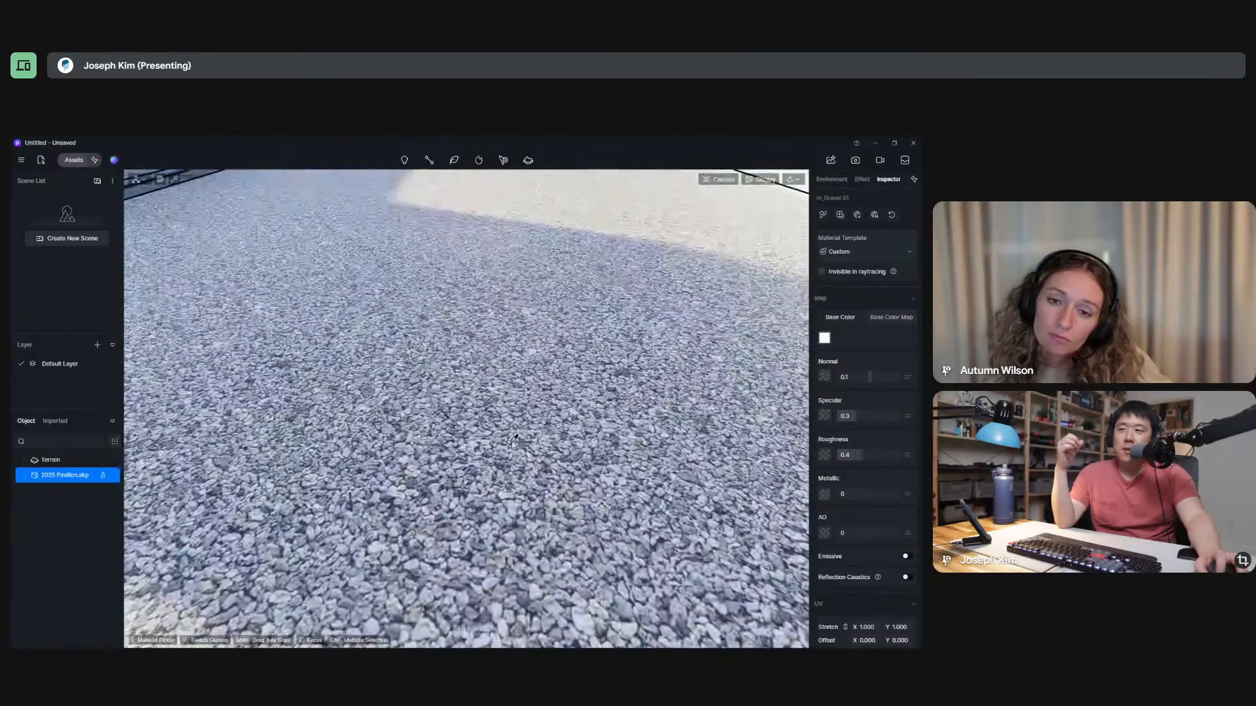
scroll(520, 437, "down", 6)
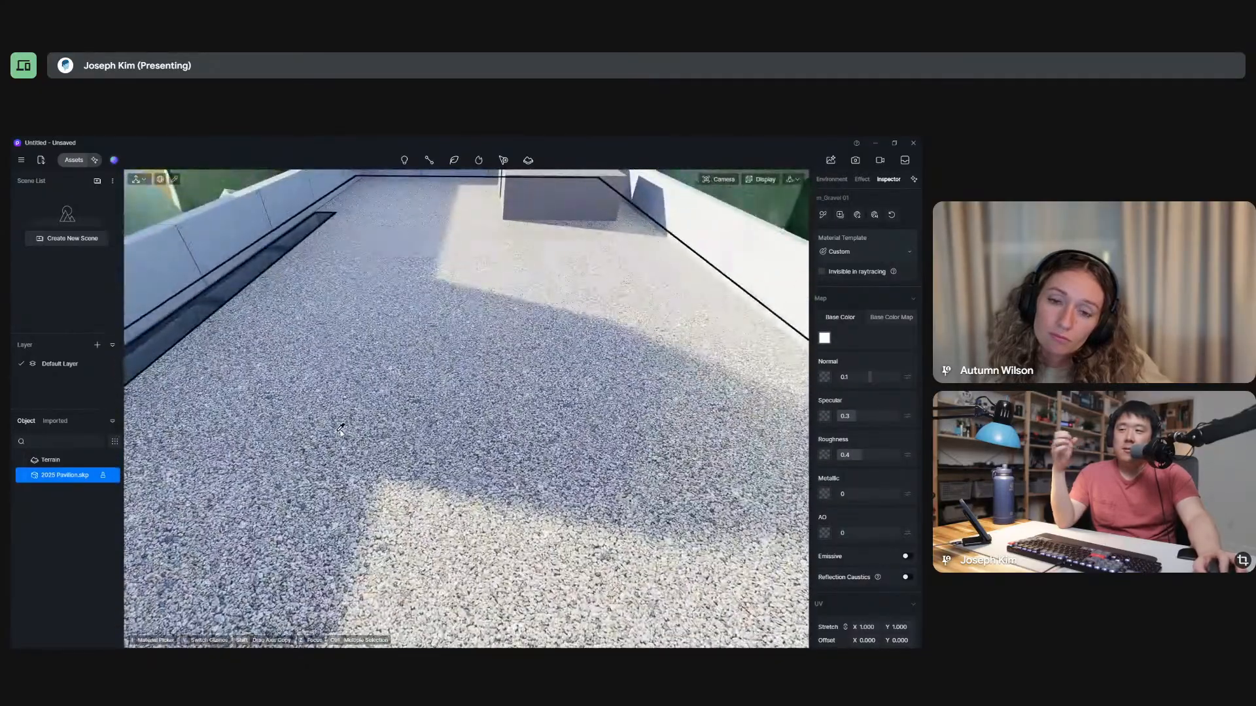
scroll(417, 472, "up", 6)
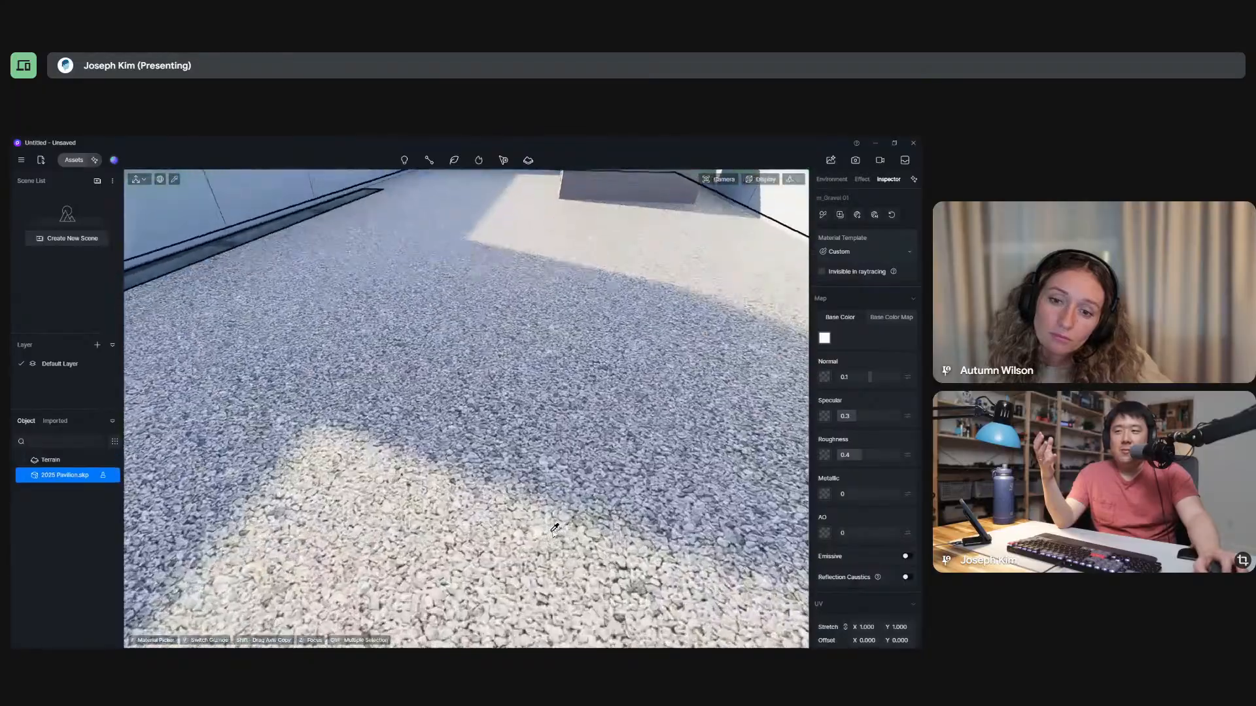
scroll(472, 421, "down", 6)
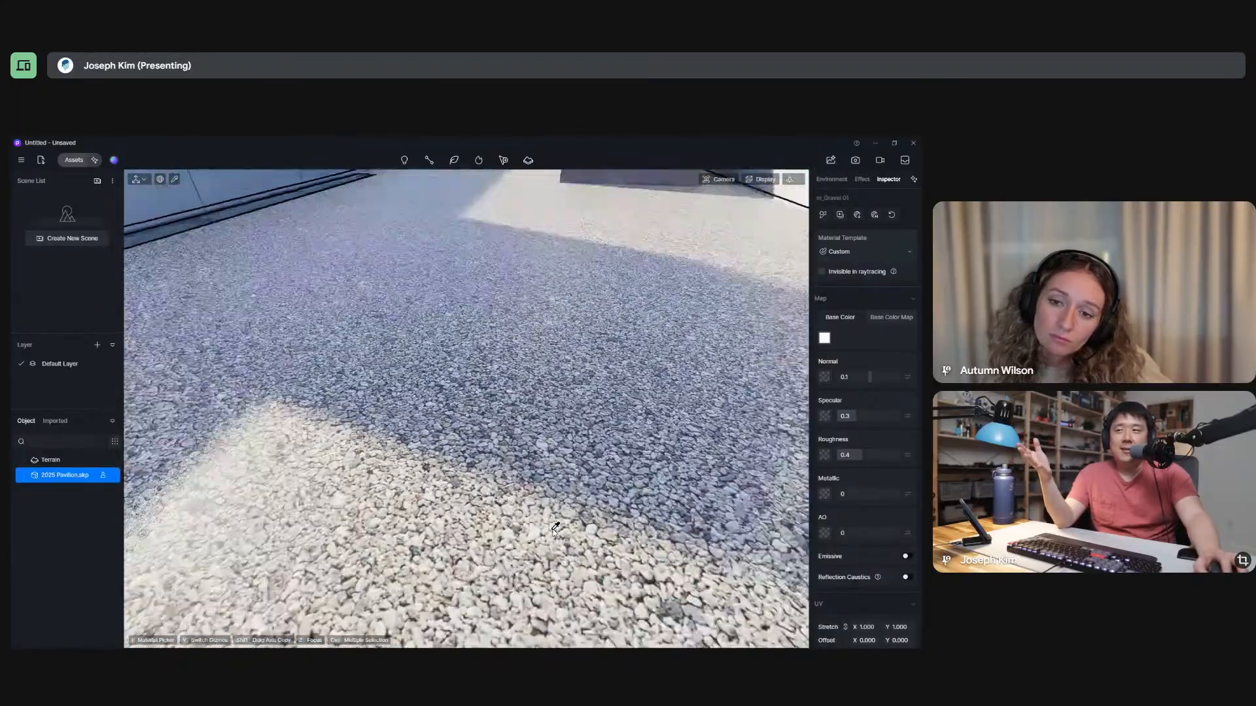
scroll(472, 422, "down", 3)
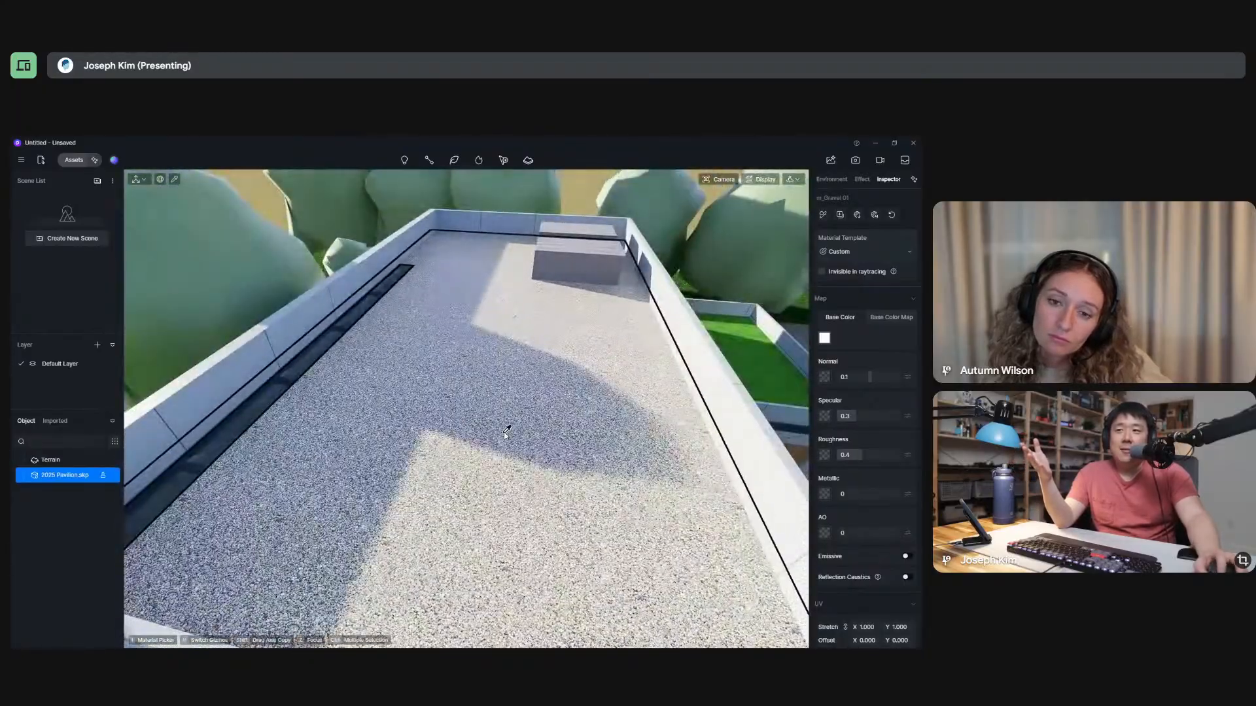
left_click(849, 255)
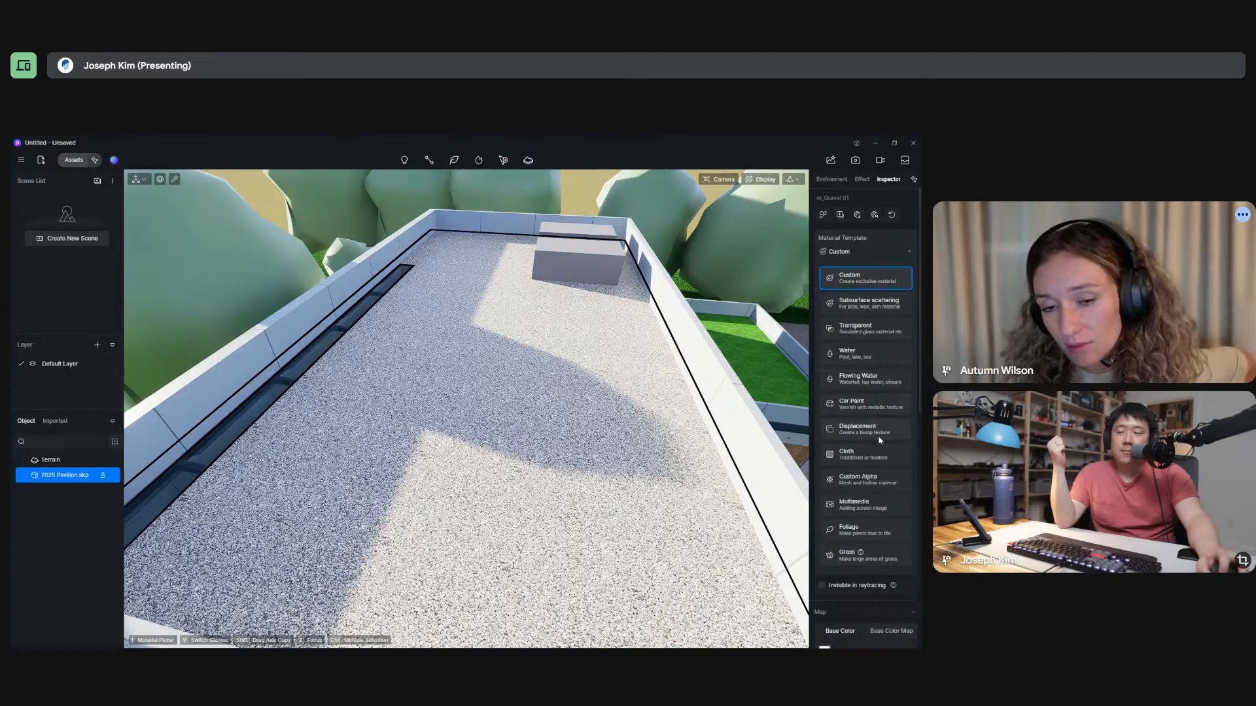
Examine the pavilion from the main roof down to the courtyard, pond and parking area, including the whole site.
middle_click_drag(536, 440, 475, 406)
scroll(472, 408, "down", 5)
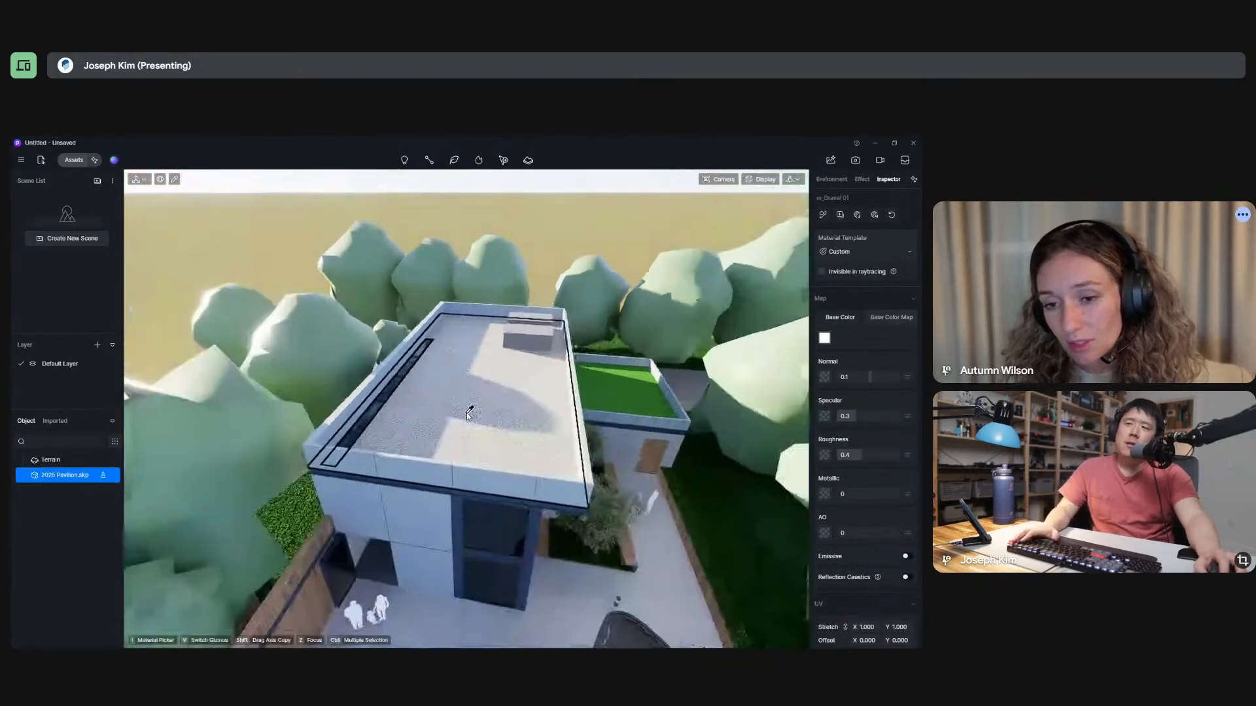
middle_click_drag(582, 467, 553, 307)
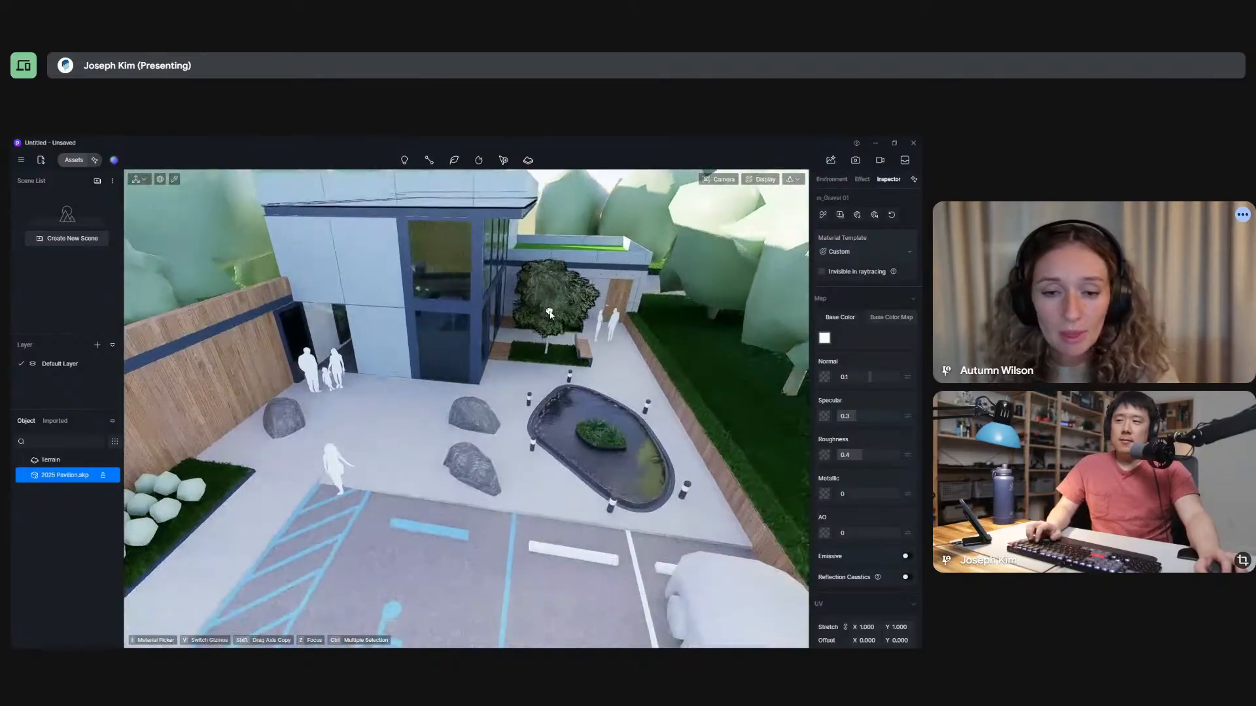
middle_click_drag(550, 391, 549, 445)
scroll(550, 444, "down", 3)
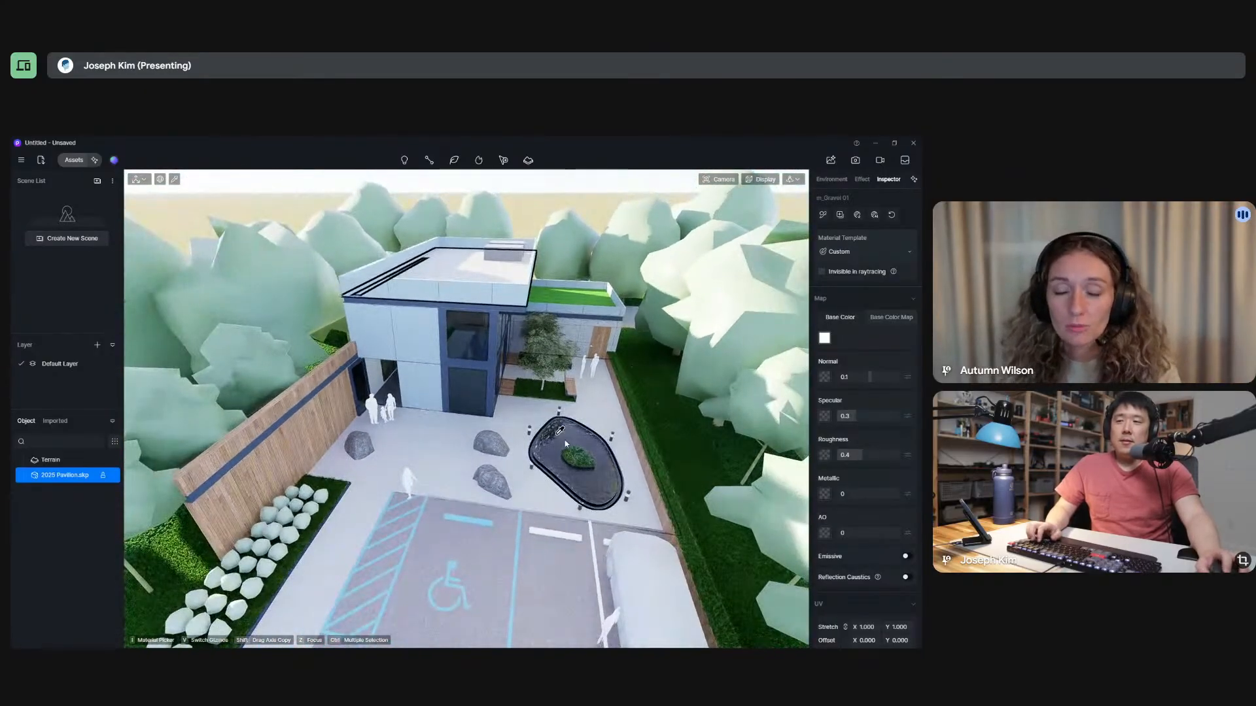
mouse_move(398, 511)
middle_mouse_down()
mouse_move(491, 466)
mouse_move(364, 439)
mouse_move(340, 472)
mouse_move(405, 477)
middle_mouse_up()
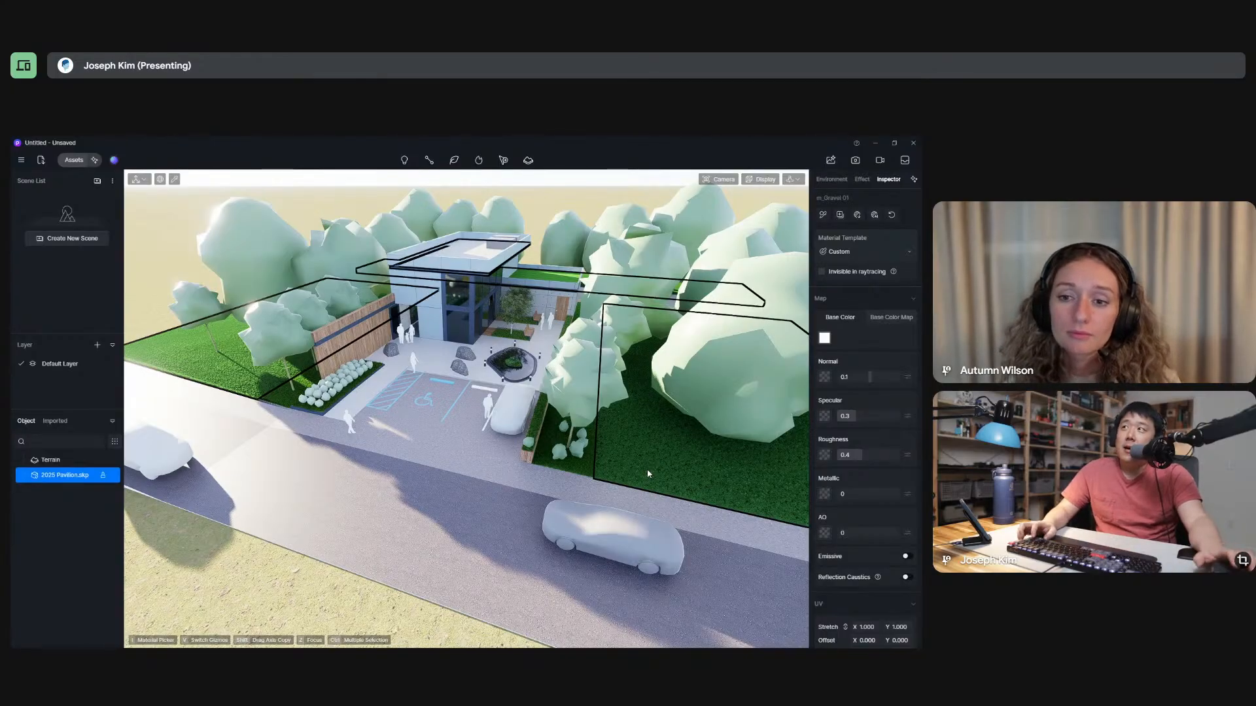
Switch to SketchUp and select the detailed leafy tree in the courtyard beside the benches.
key("alt+Tab")
middle_click_drag(439, 443, 393, 457)
key("space")
scroll(483, 304, "up", 10)
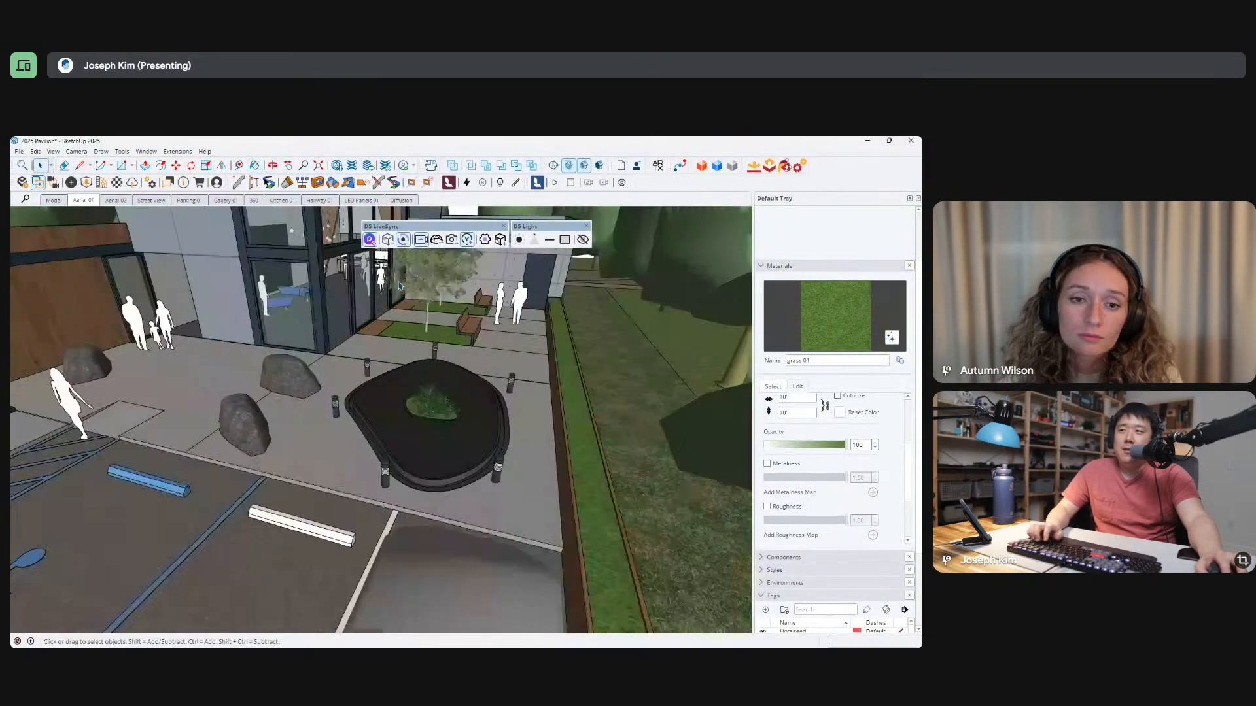
scroll(482, 304, "down", 8)
left_click(447, 420)
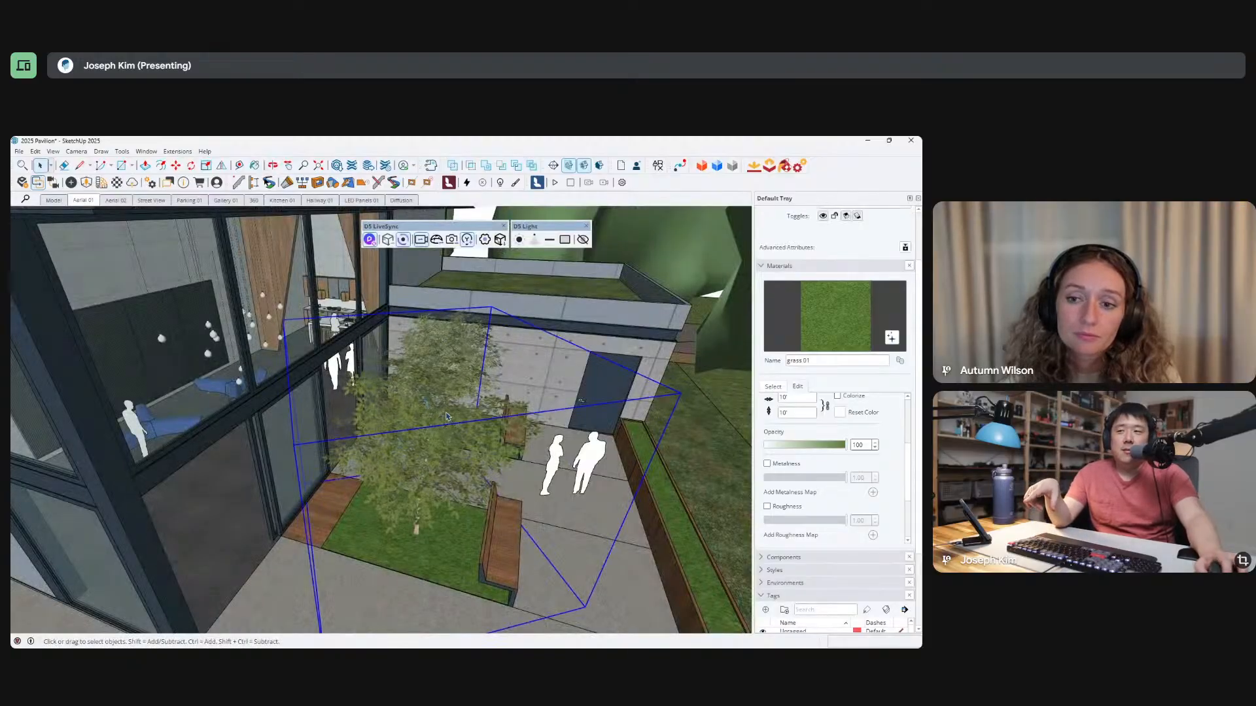
Select a simplified low-poly site tree, and reselect the detailed courtyard tree for comparison.
scroll(446, 416, "down", 15)
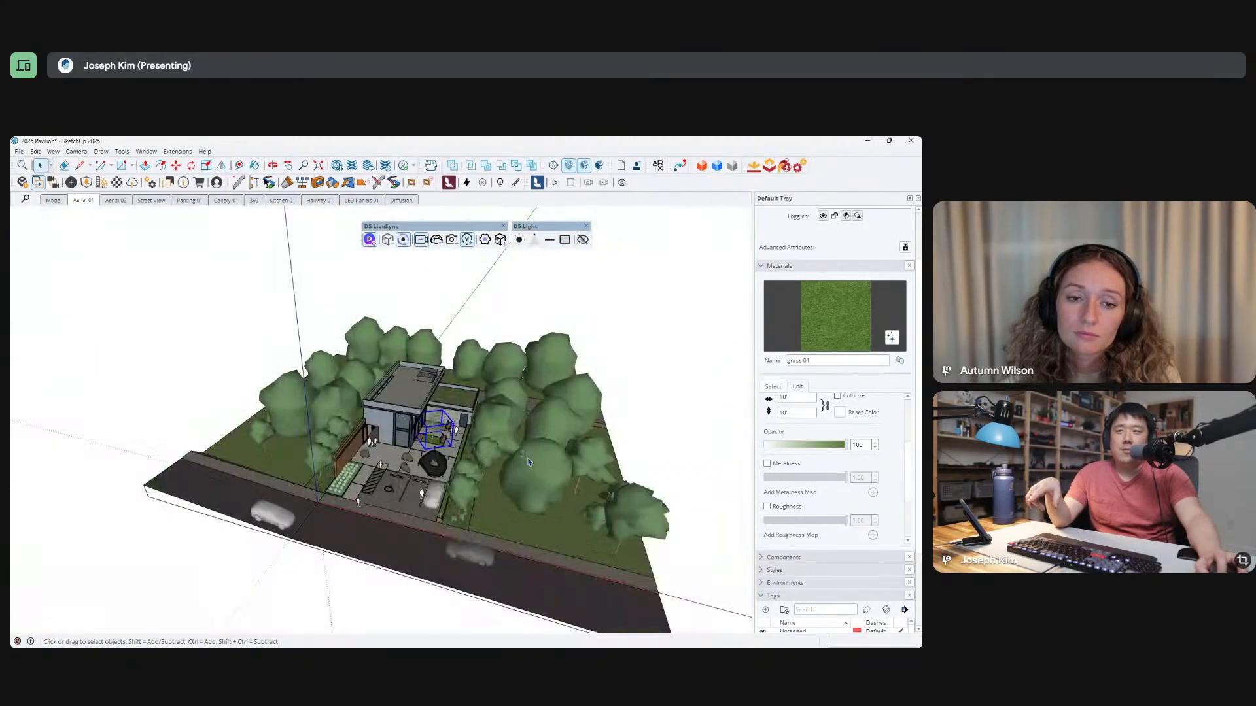
left_click(533, 475)
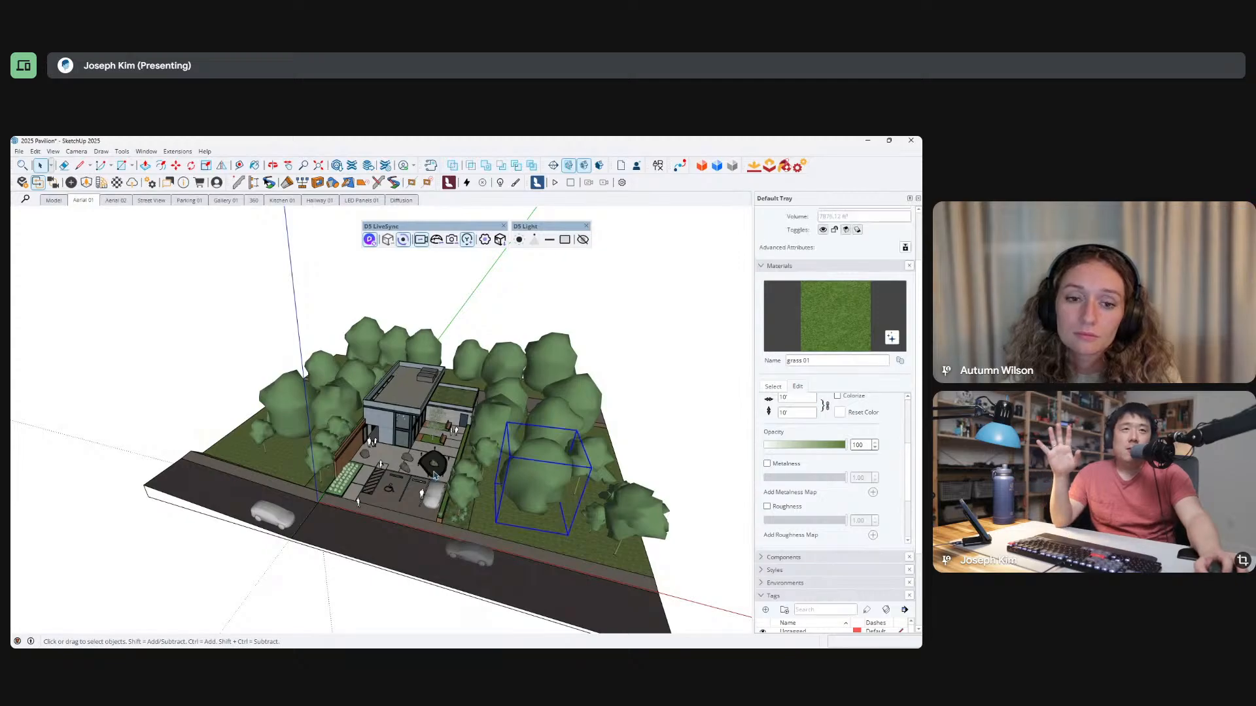
scroll(437, 468, "up", 8)
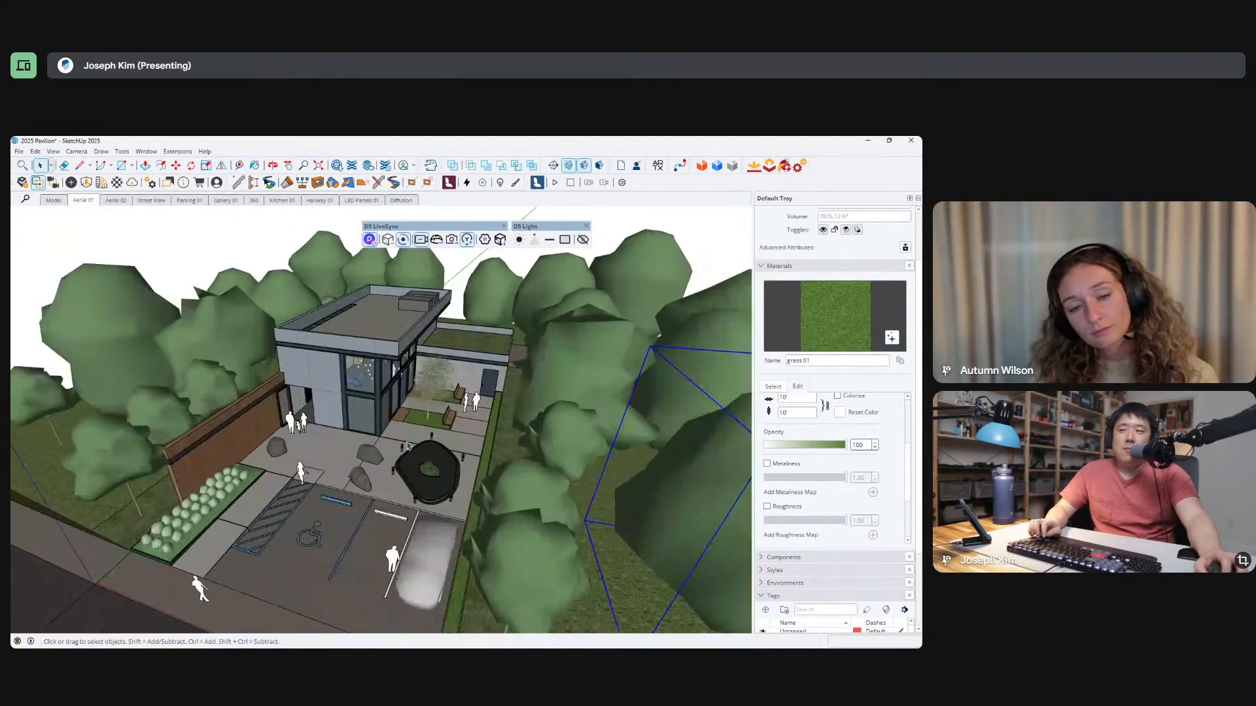
left_click(473, 380)
scroll(473, 380, "up", 8)
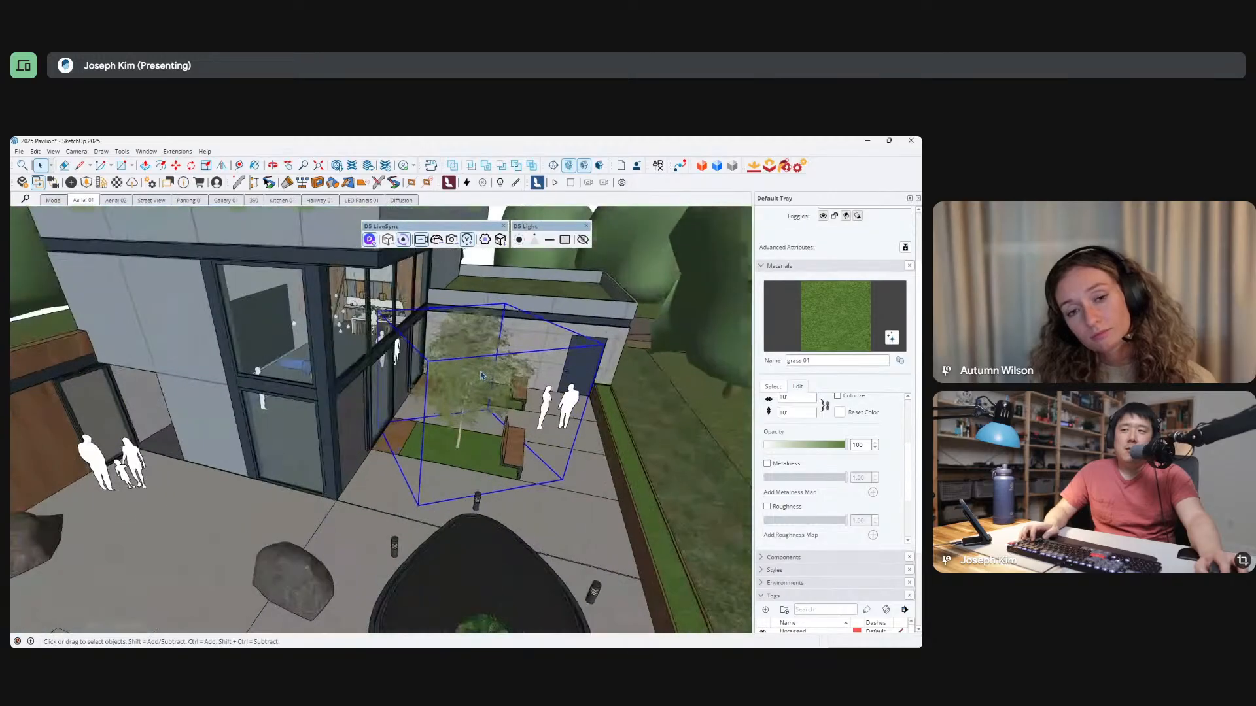
mouse_move(472, 382)
middle_mouse_down()
mouse_move(403, 481)
mouse_move(389, 385)
mouse_move(383, 415)
mouse_move(477, 382)
middle_mouse_up()
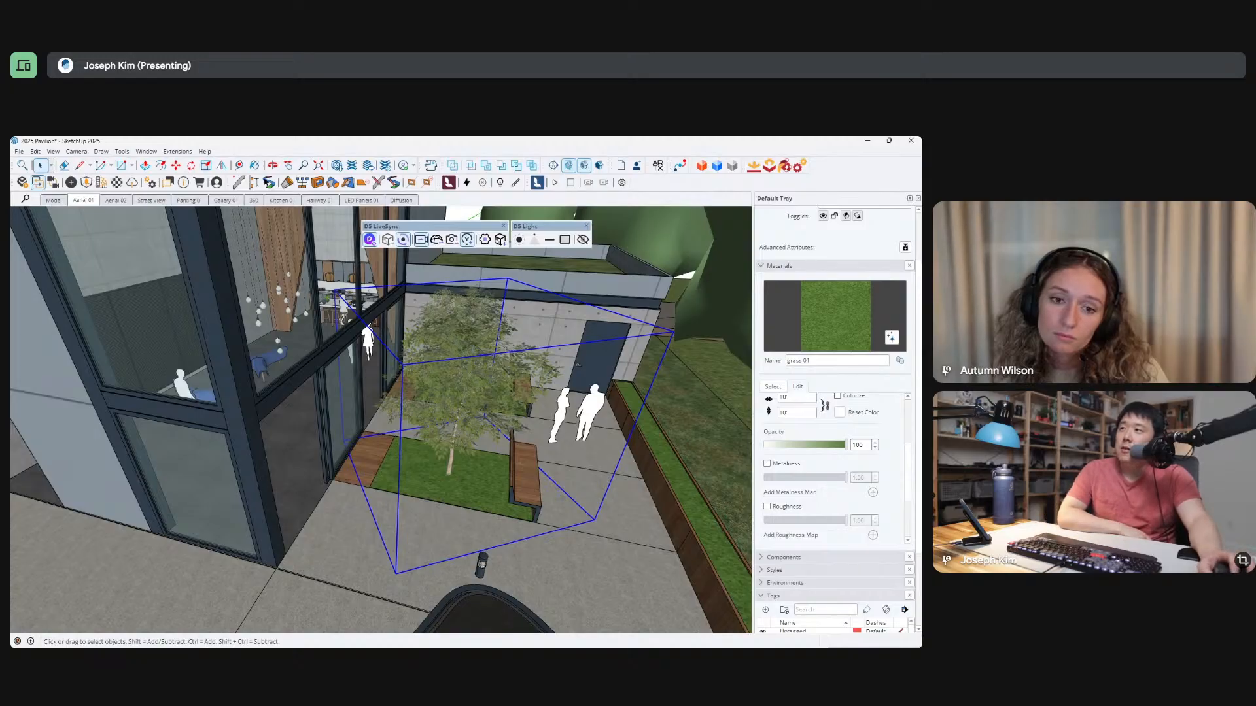
Examine the grass texture on the pavilion's lower roof in the SketchUp model.
scroll(537, 431, "down", 6)
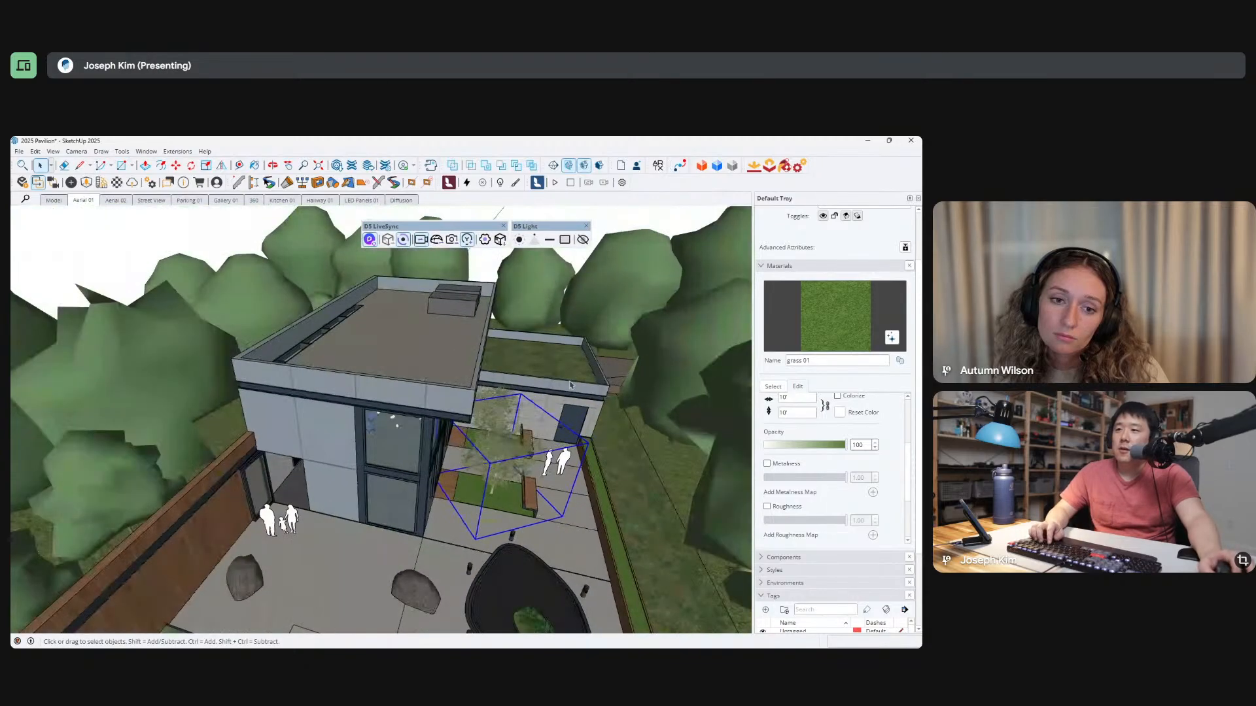
middle_click_drag(536, 399, 480, 374)
scroll(480, 373, "up", 10)
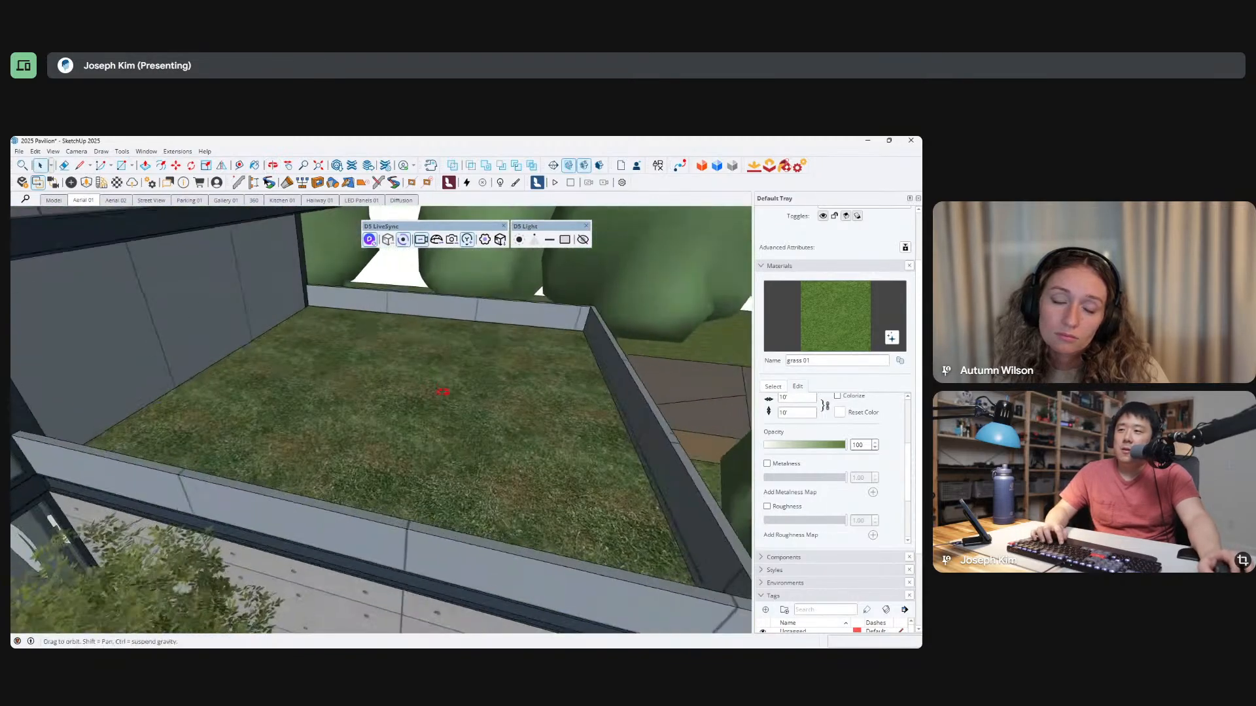
scroll(458, 463, "down", 10)
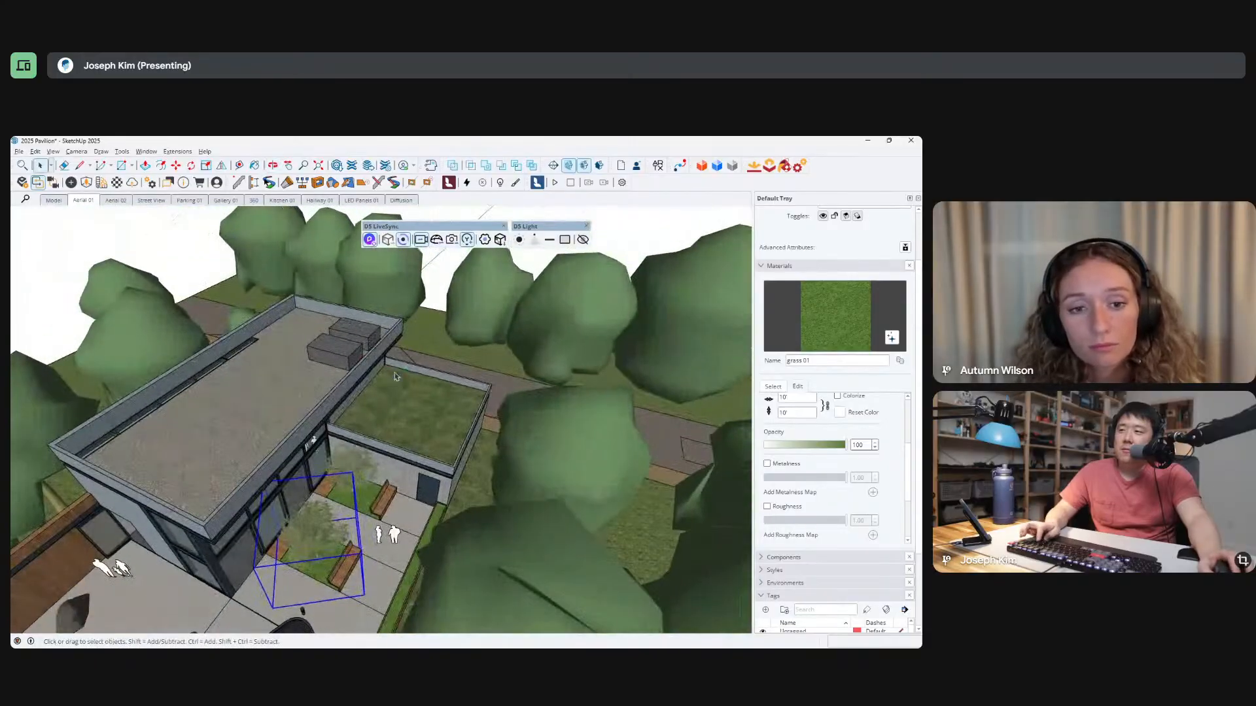
Switch back to D5 Render, sample the lower roof's grass and apply the third Grass preset to it.
key("alt+Tab")
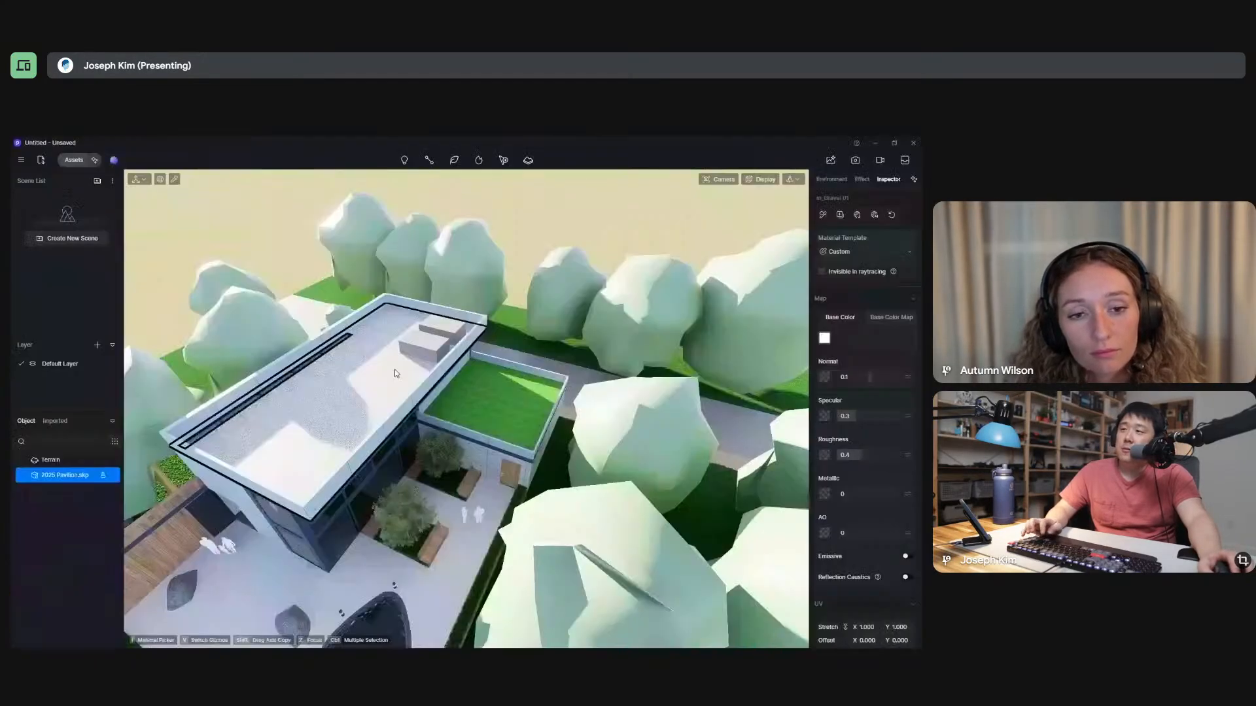
left_click(503, 418)
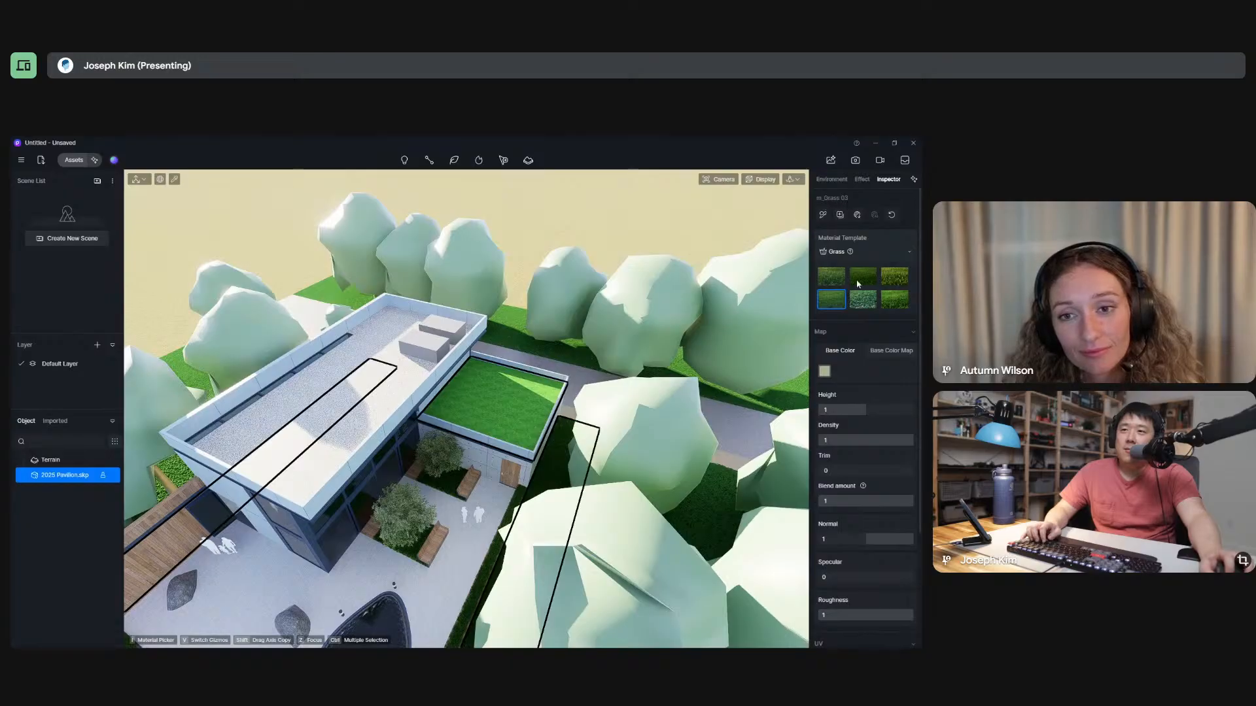
left_click(895, 278)
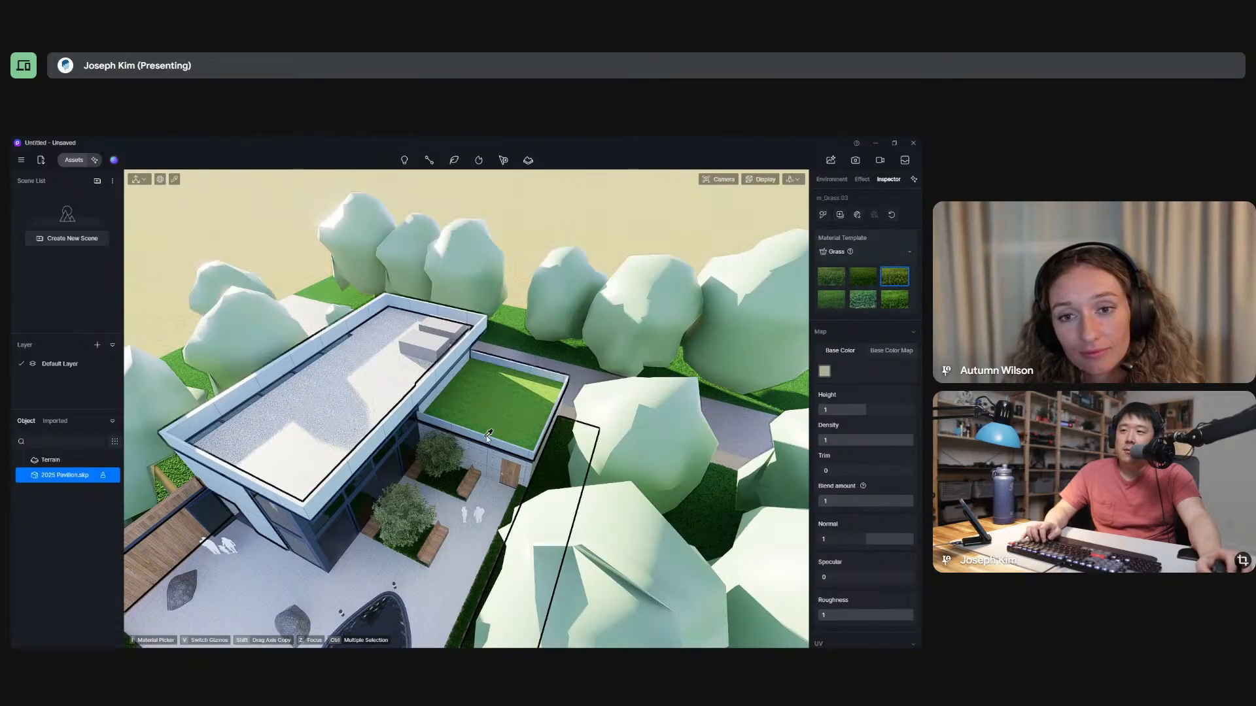
scroll(506, 419, "up", 5)
right_click_drag(514, 413, 492, 259)
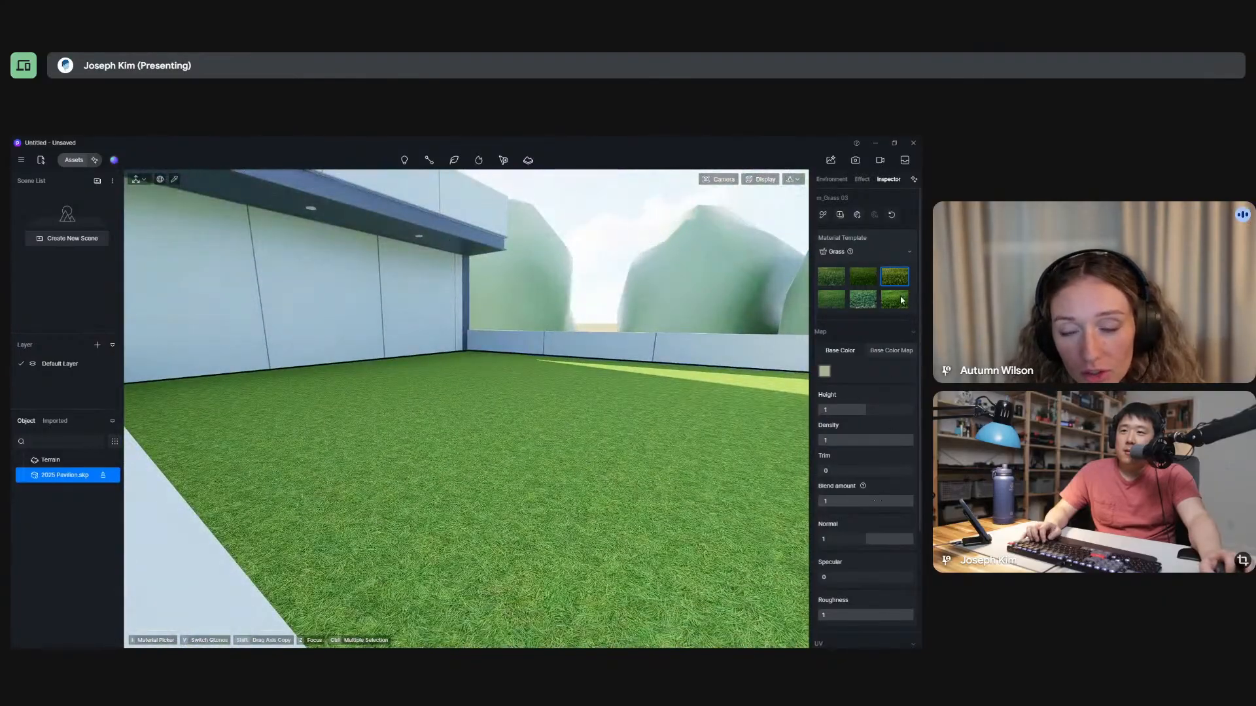
Change the lower roof's grass to the first Grass preset and examine it from above the courtyard.
left_click(831, 278)
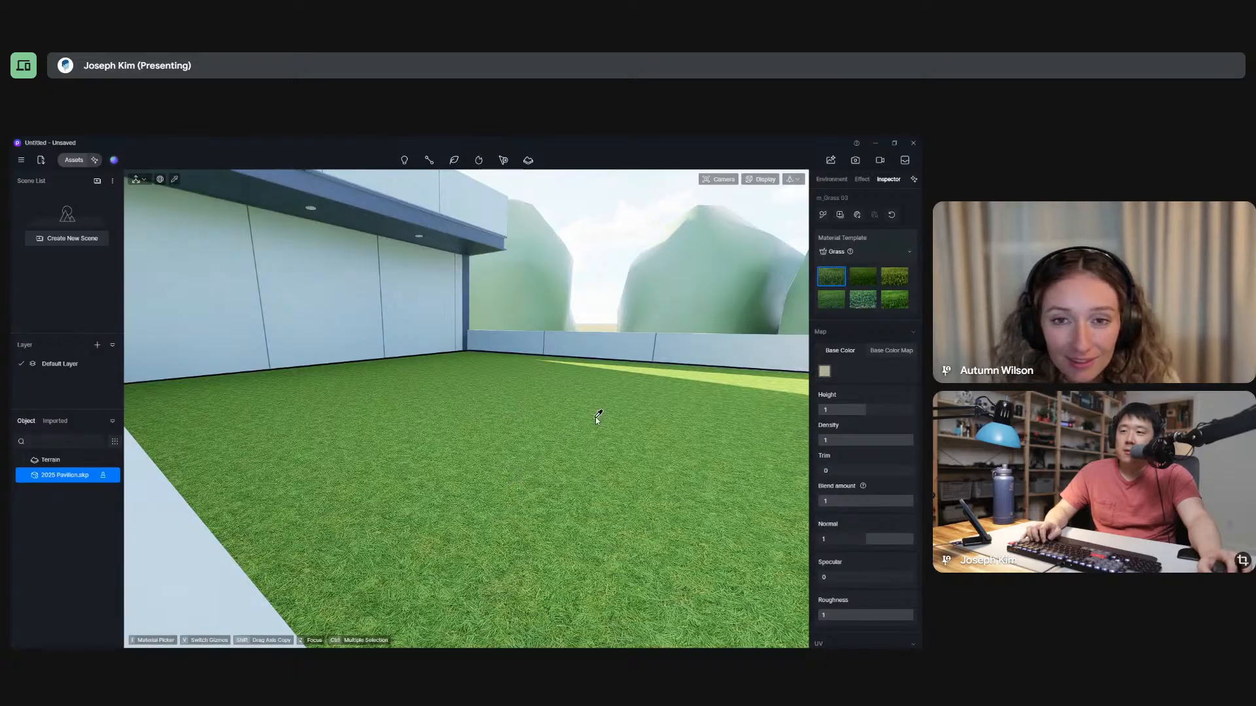
right_click_drag(596, 420, 552, 386)
scroll(550, 386, "down", 5)
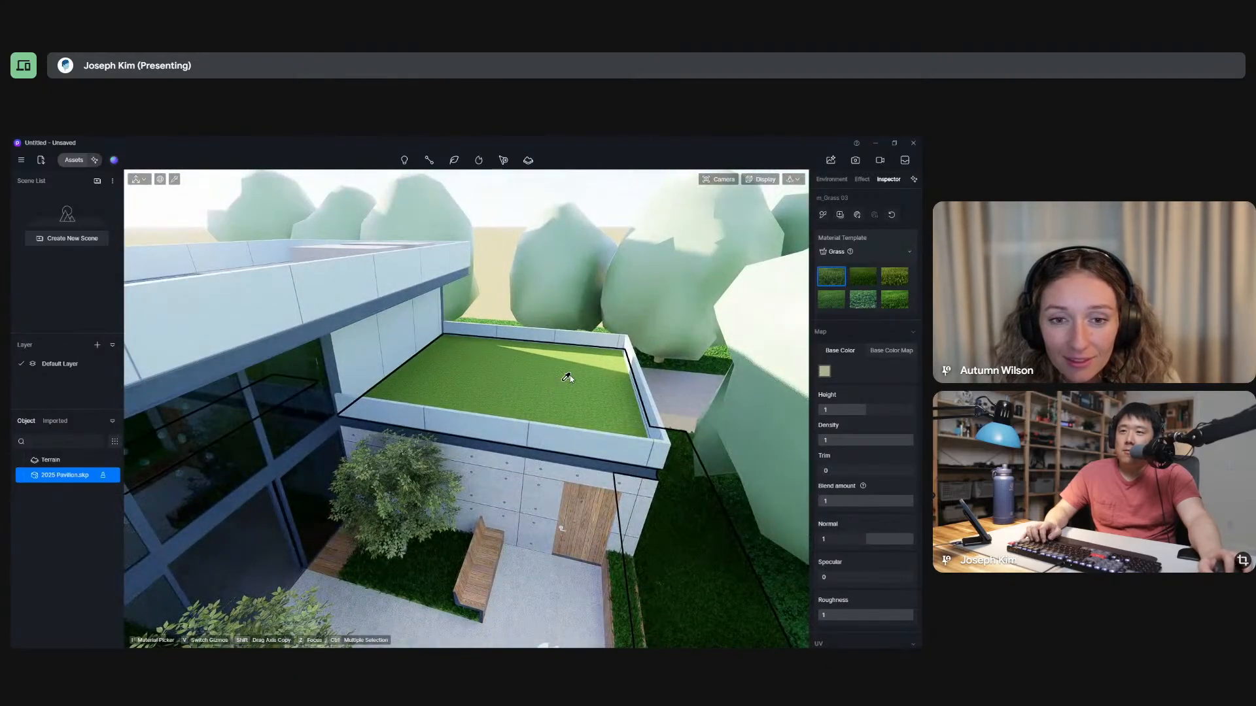
scroll(600, 398, "up", 4)
scroll(601, 388, "down", 5)
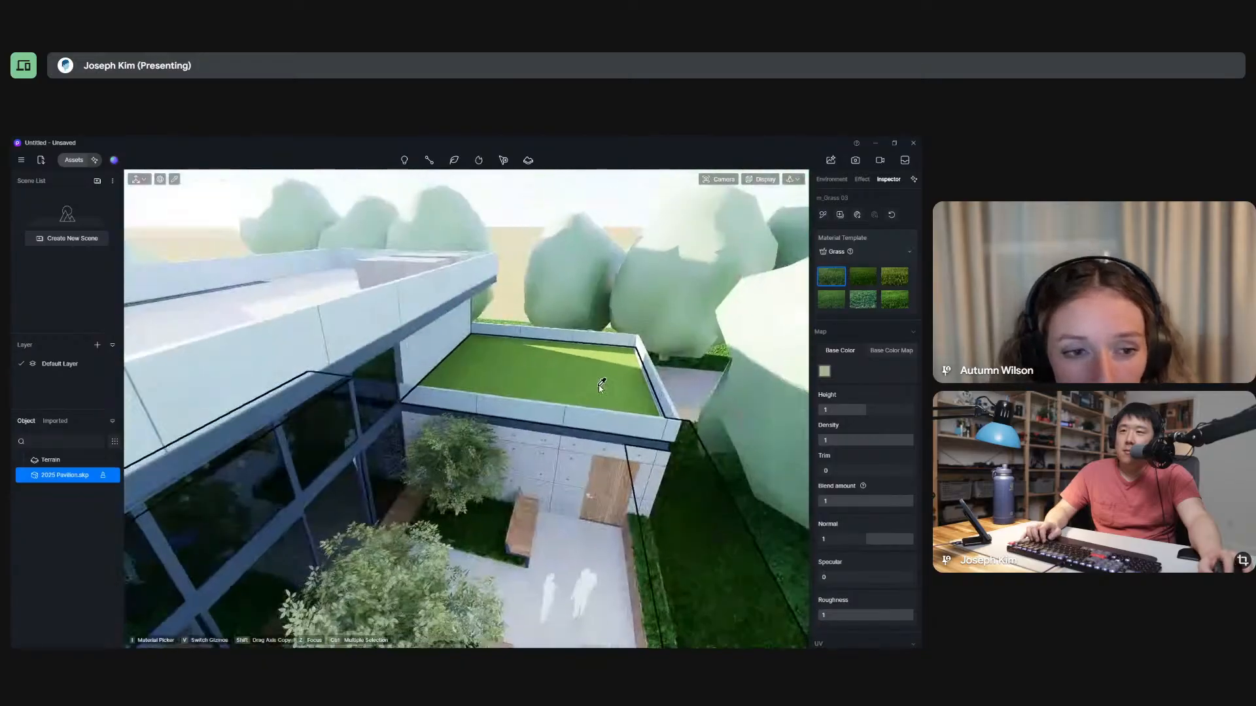
Sample the grass on the lower roof, the planting strip and the lawn beside the building to compare their materials.
left_click(175, 180)
left_click(555, 376)
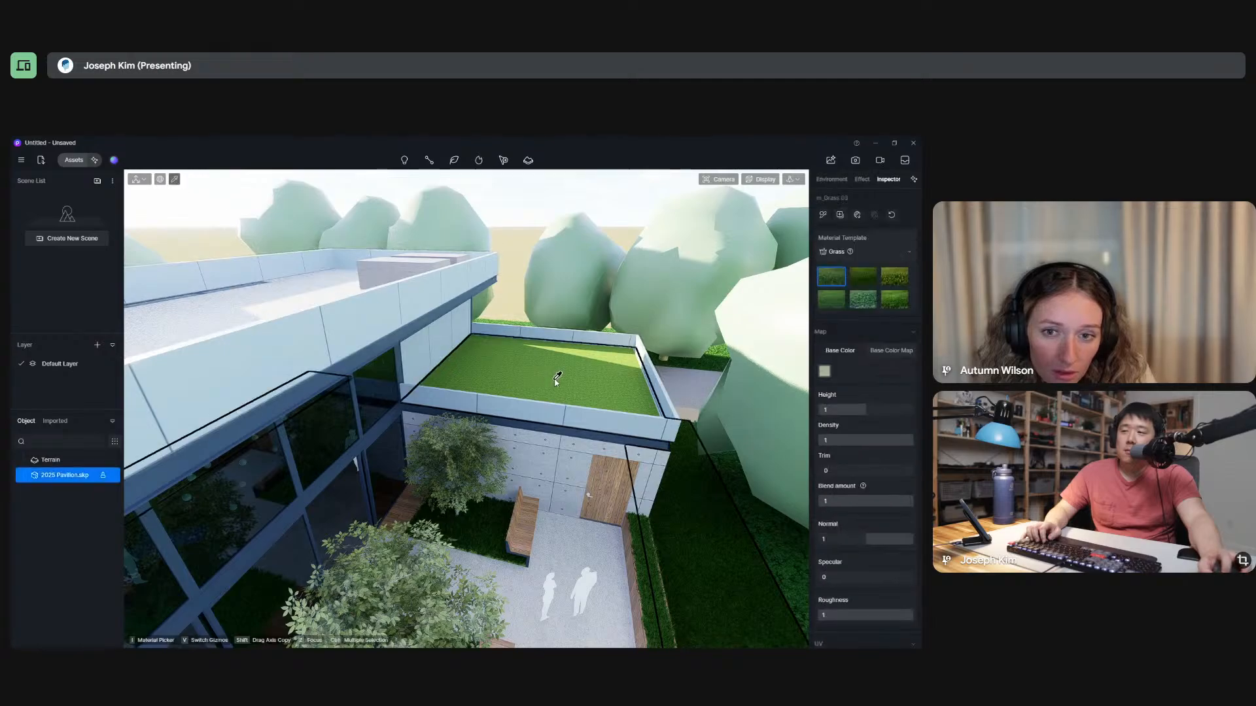
scroll(604, 388, "up", 3)
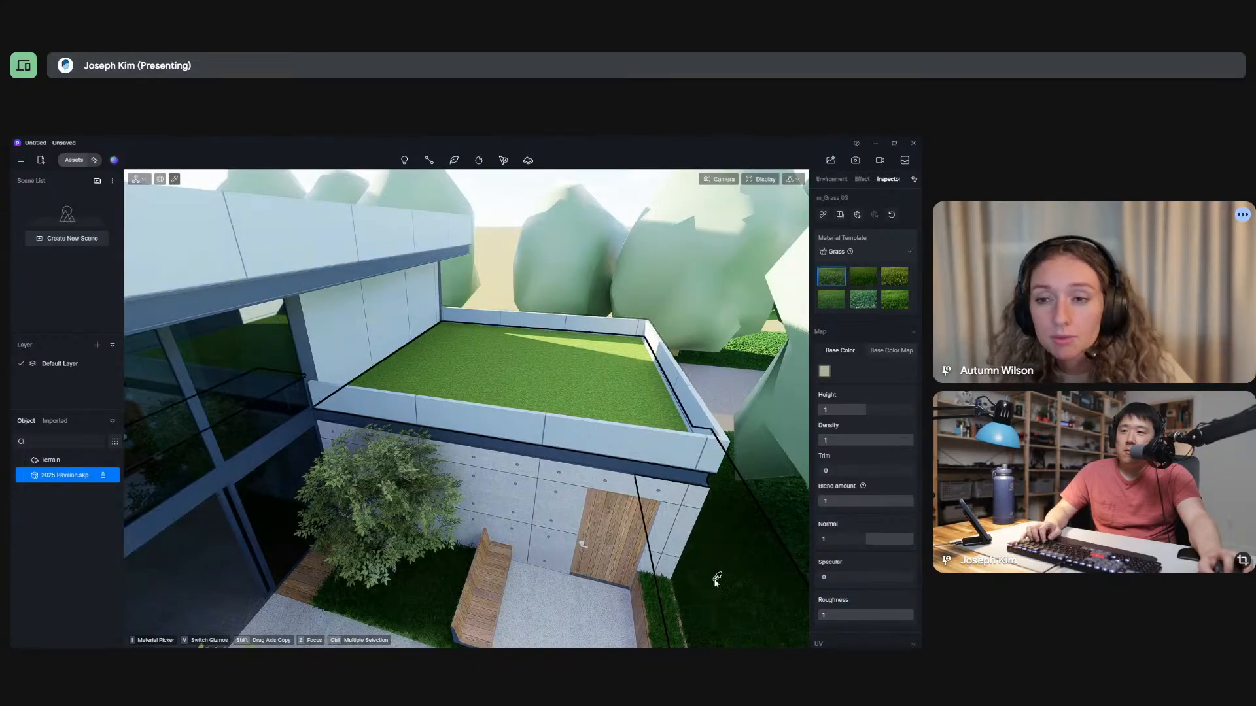
left_click(664, 608)
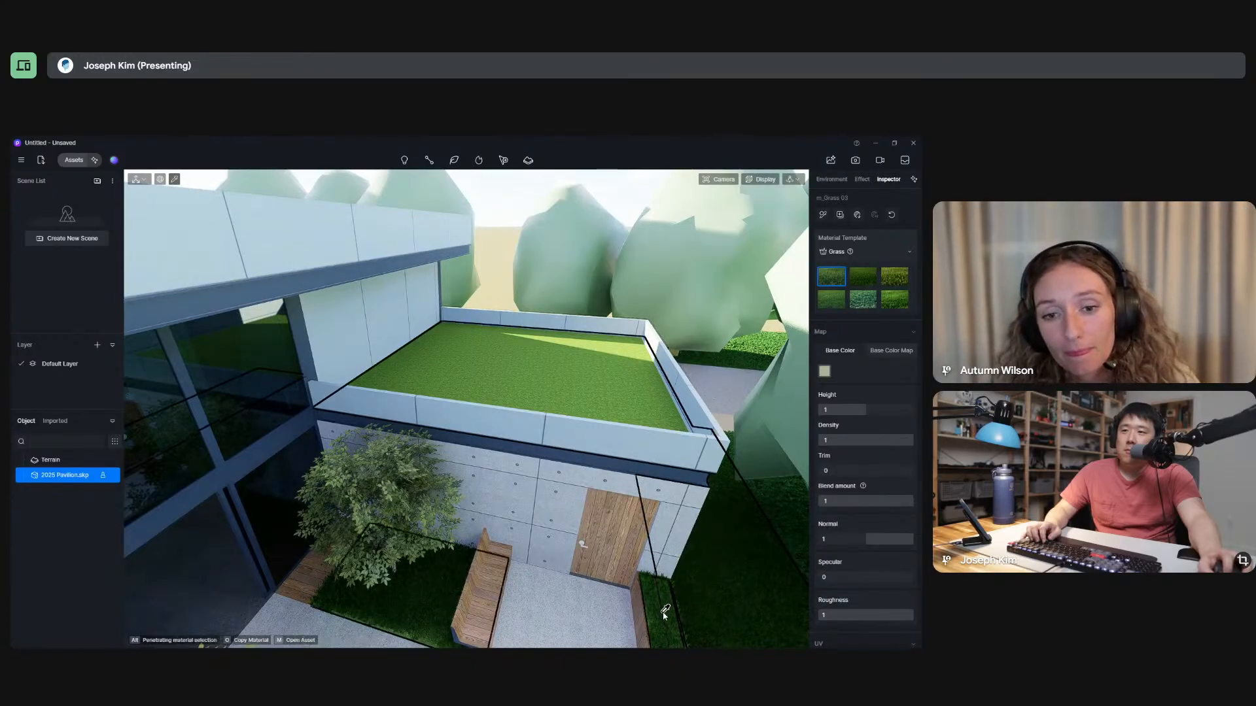
left_click(718, 597)
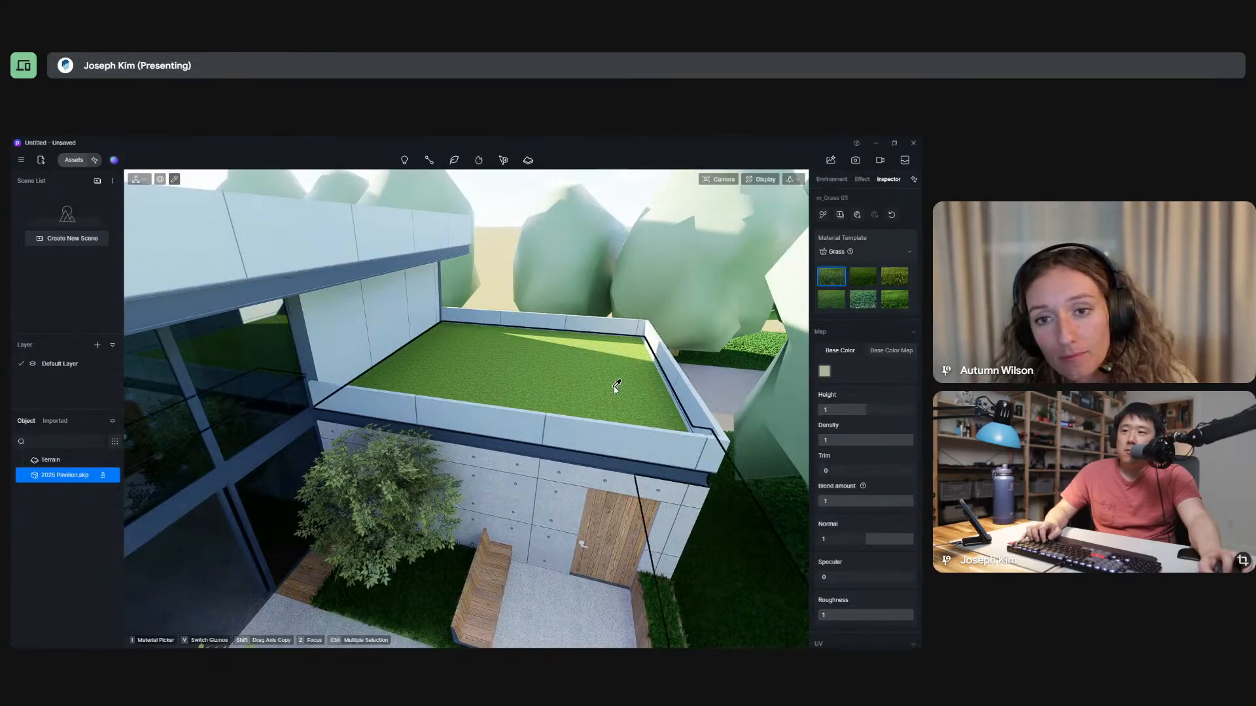
middle_click_drag(615, 367, 582, 355)
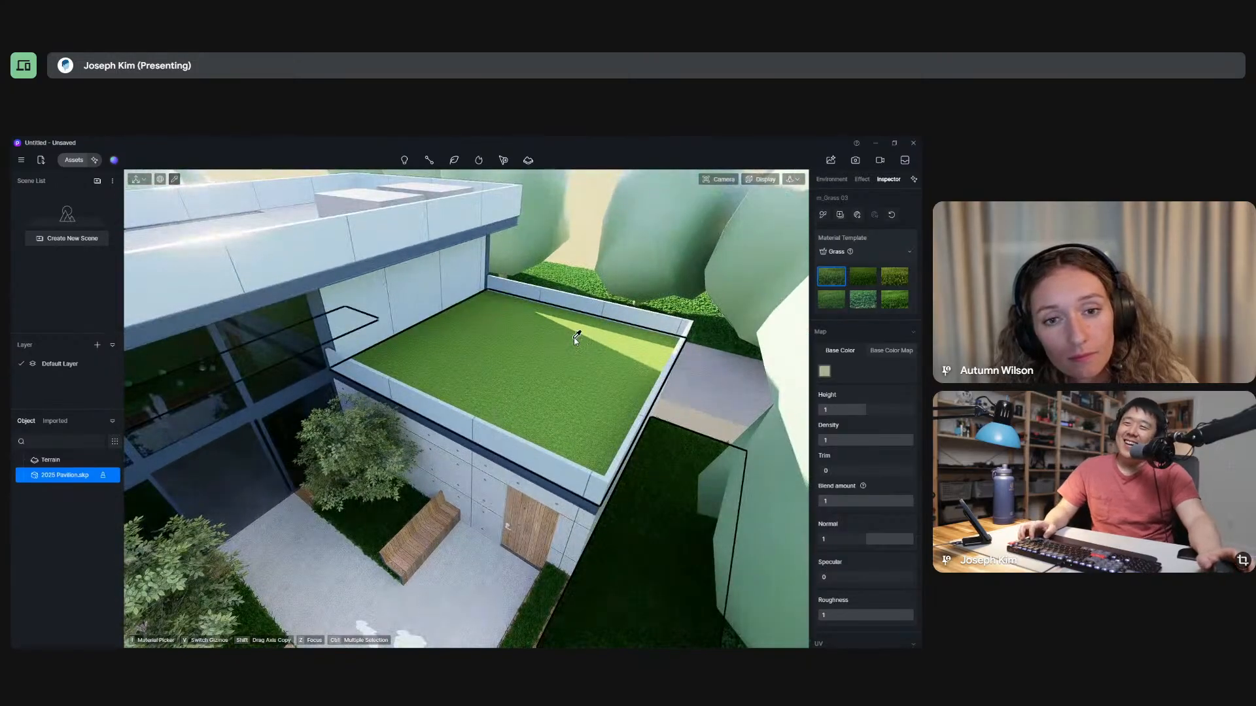
Switch to SketchUp, select the lower roof and set the face style to Monochrome to examine its face orientation.
key("alt+Tab")
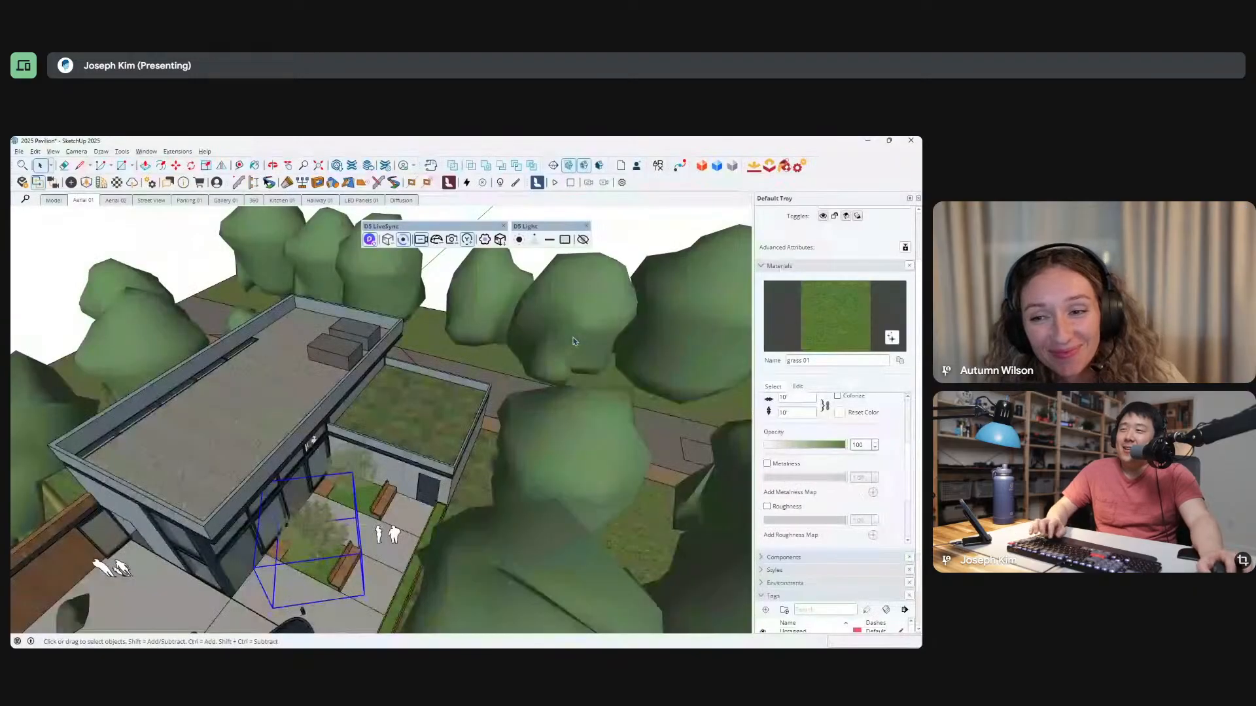
scroll(569, 340, "up", 6)
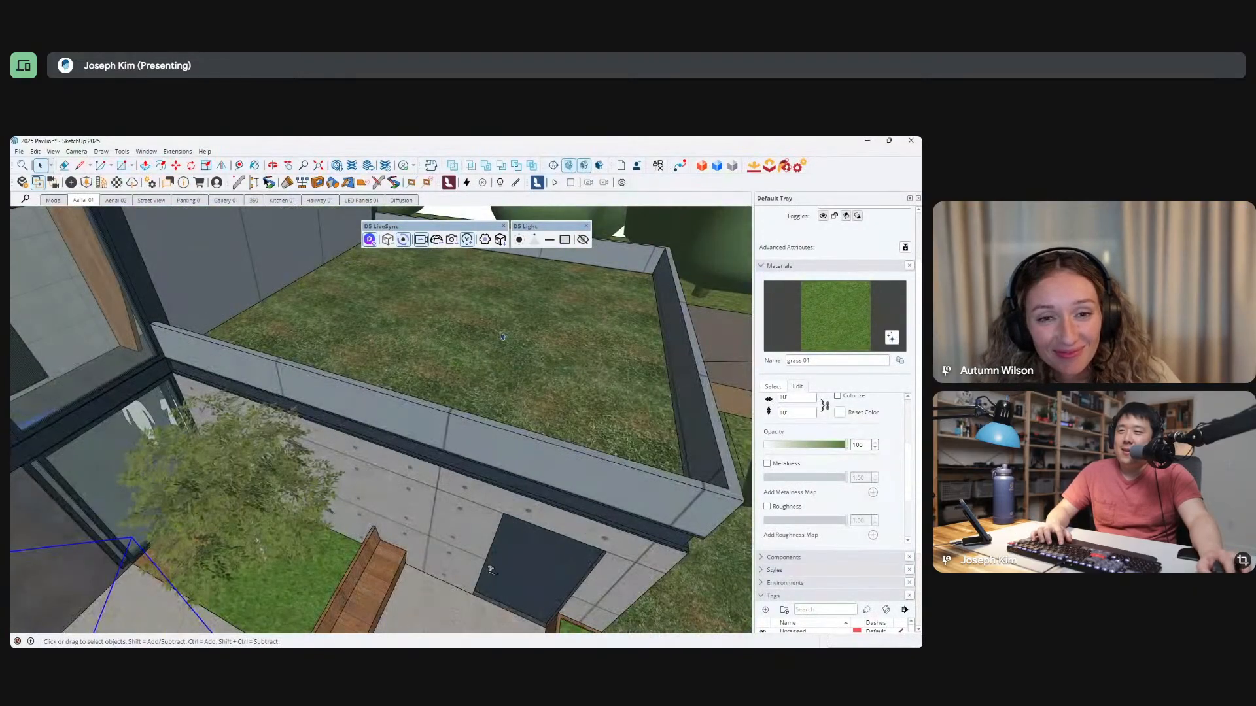
scroll(502, 336, "down", 7)
left_click(502, 336)
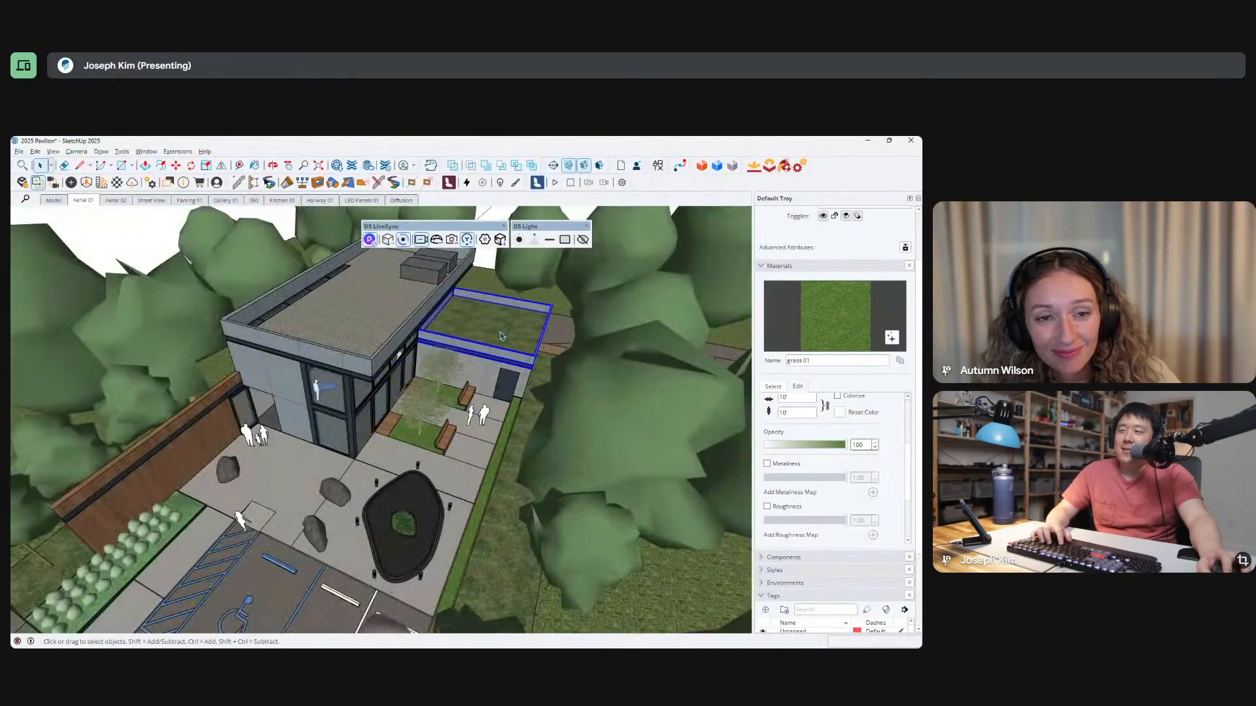
left_click(35, 152)
mouse_move(53, 152)
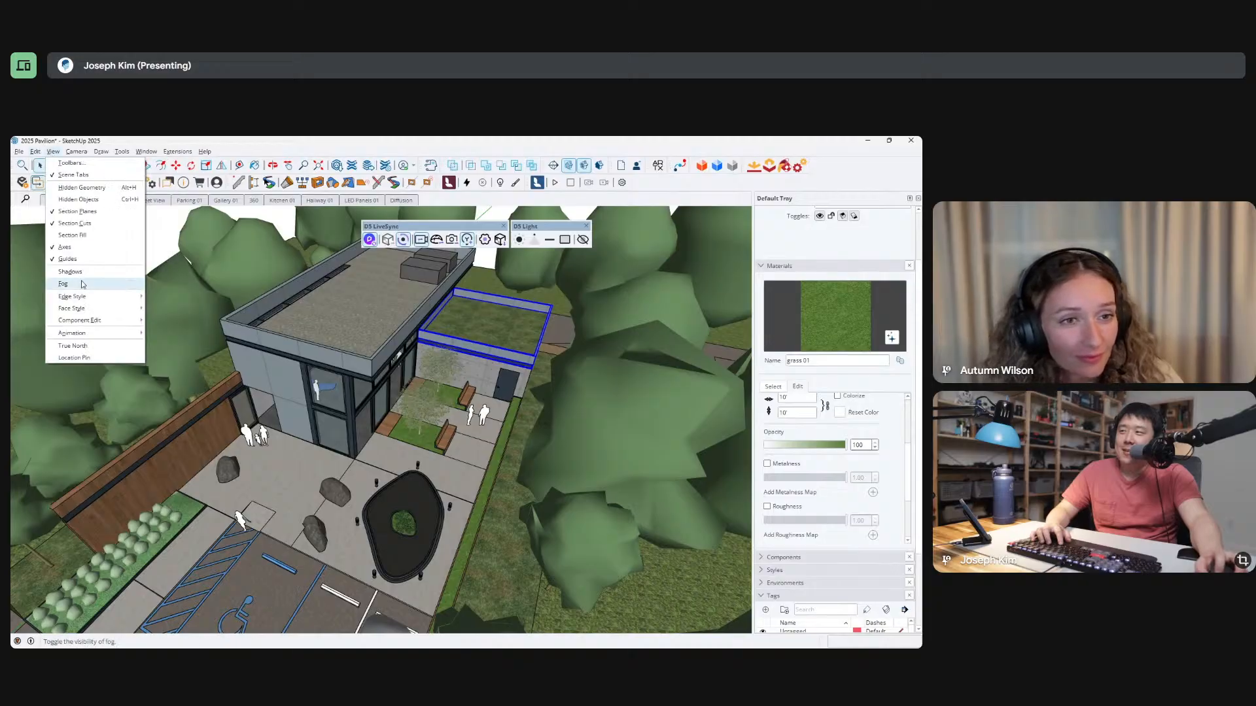
mouse_move(83, 308)
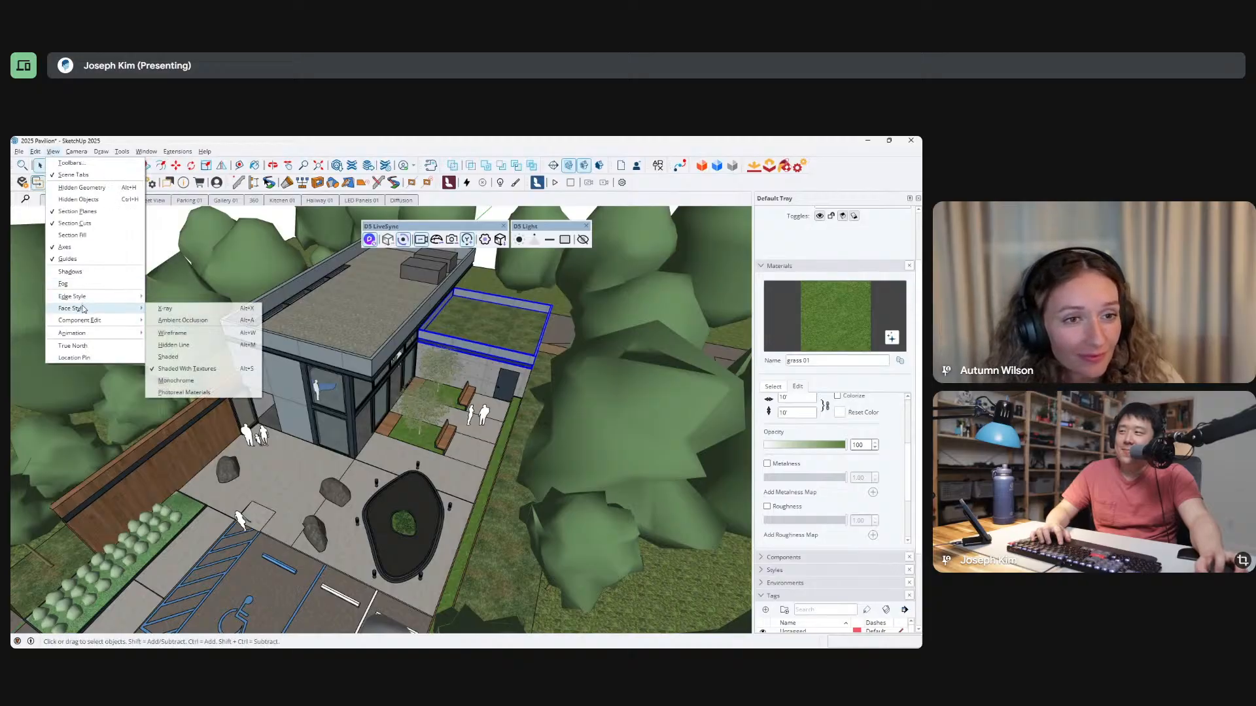
left_click(197, 380)
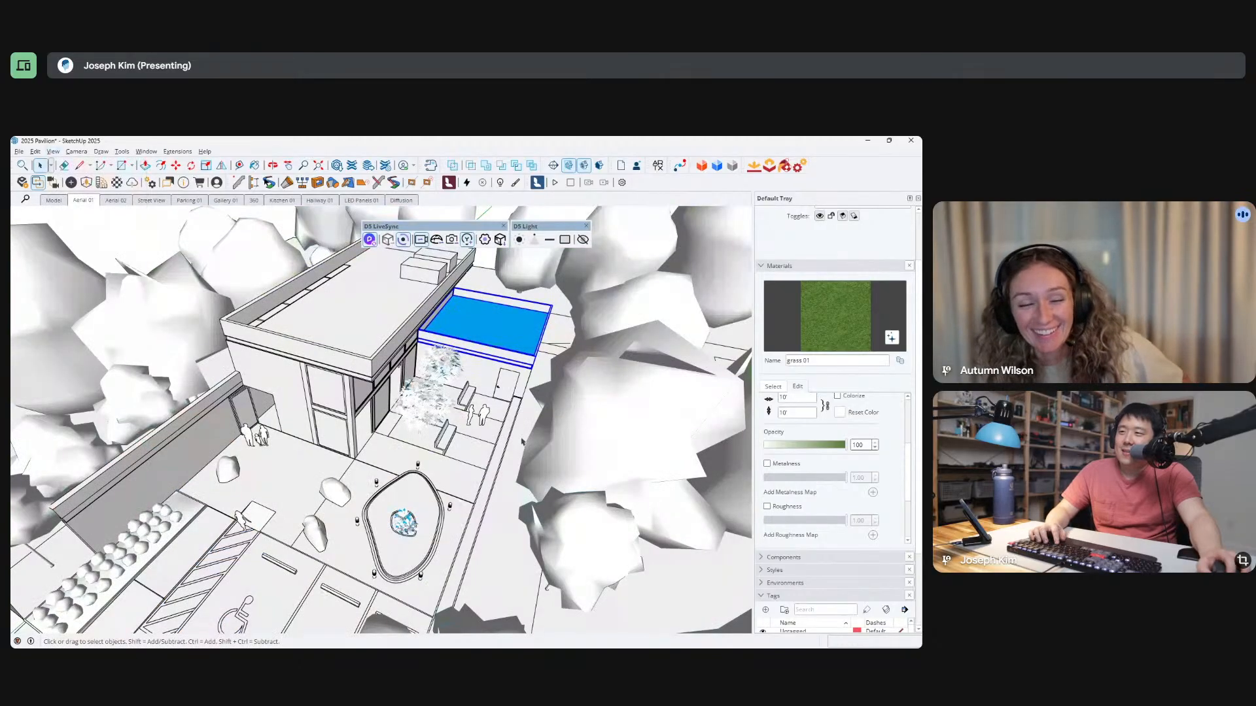
scroll(477, 353, "down", 5)
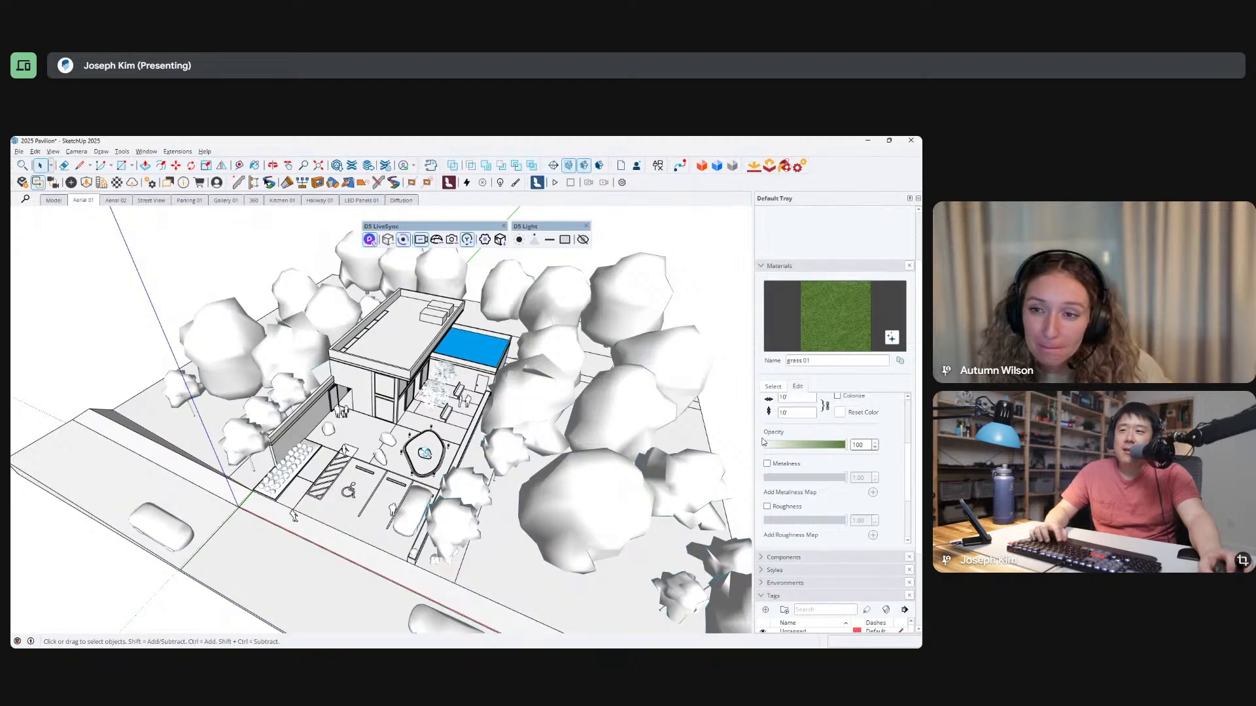
Pick the Default material in the model's materials and compare its front and back colours with the lower roof.
key("b")
left_click(773, 387)
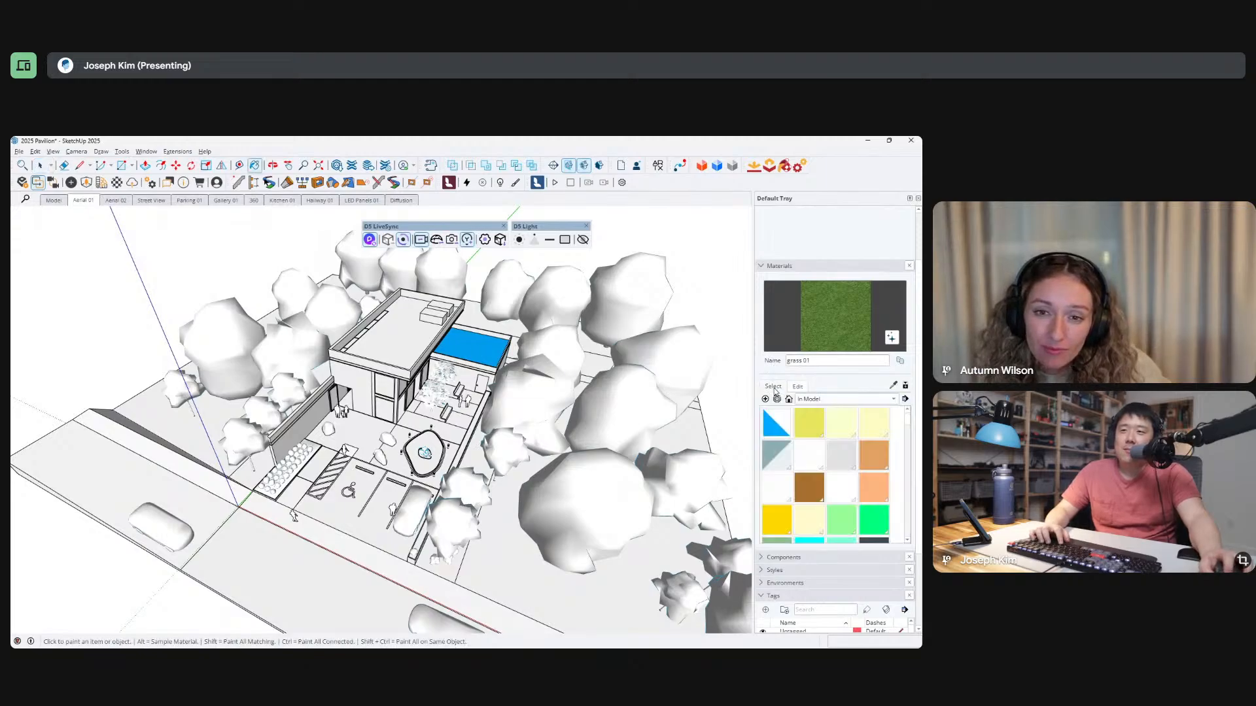
left_click(777, 423)
middle_click_drag(576, 333, 624, 348)
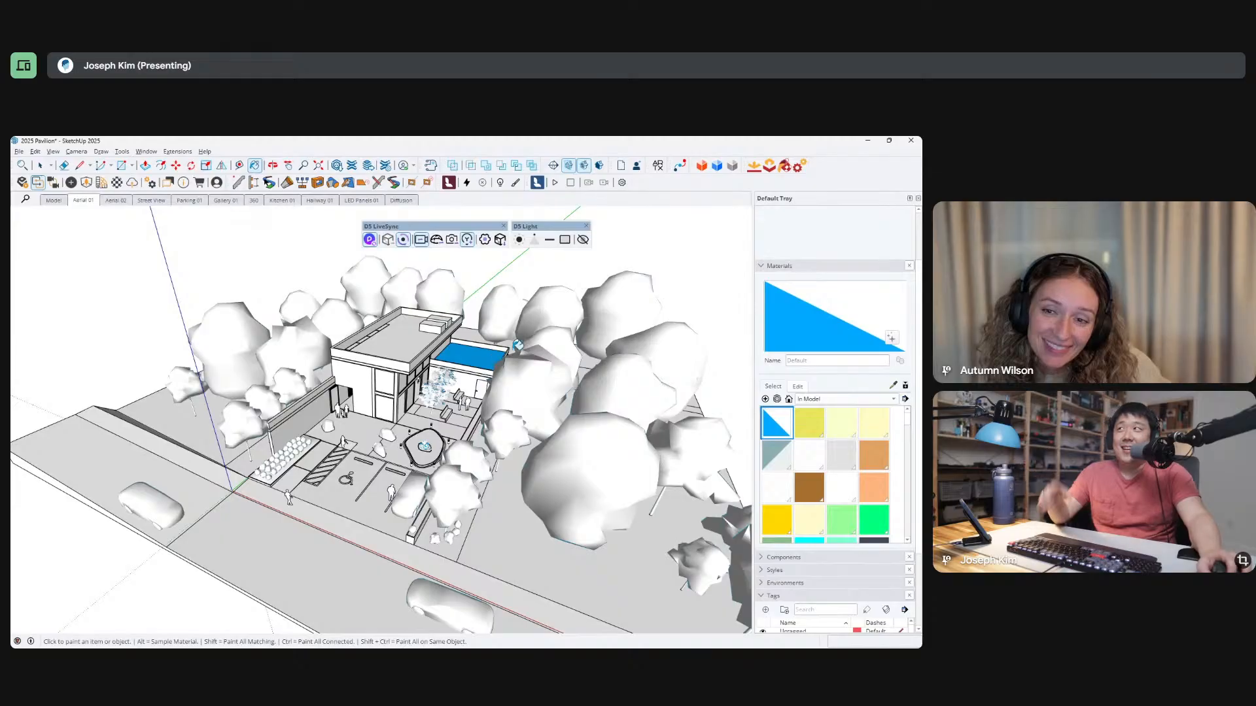
middle_click_drag(494, 359, 490, 359)
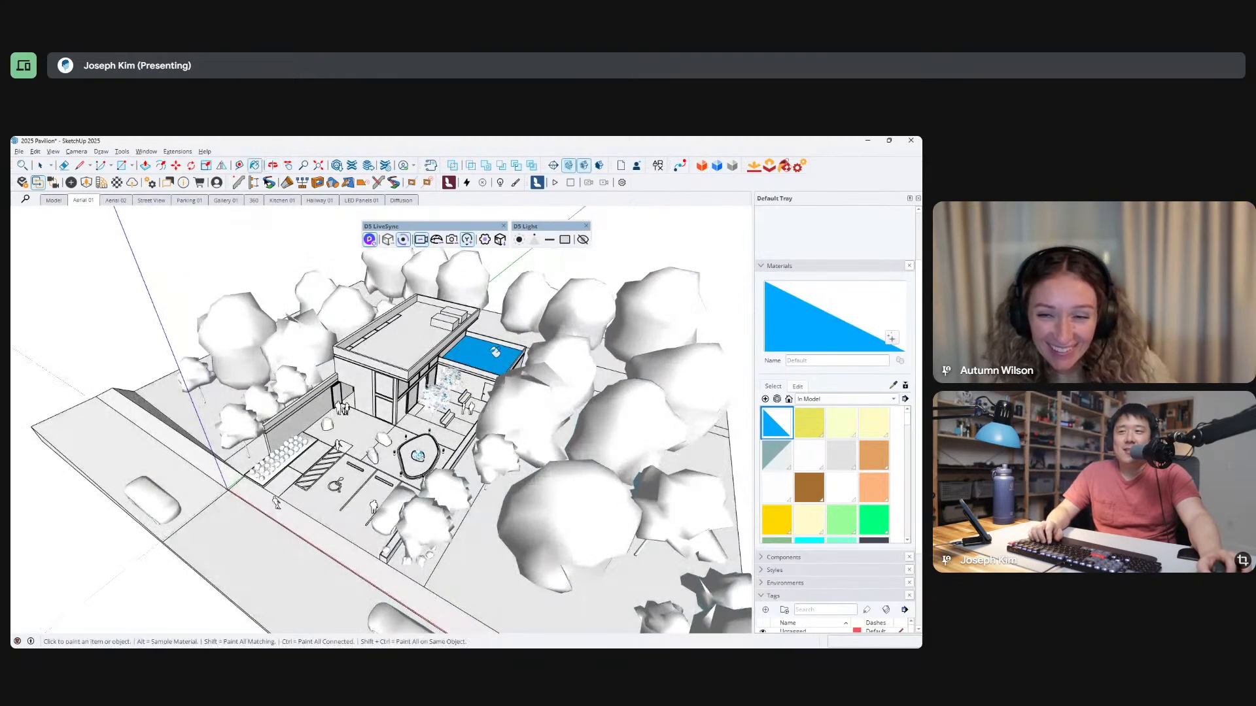
key("space")
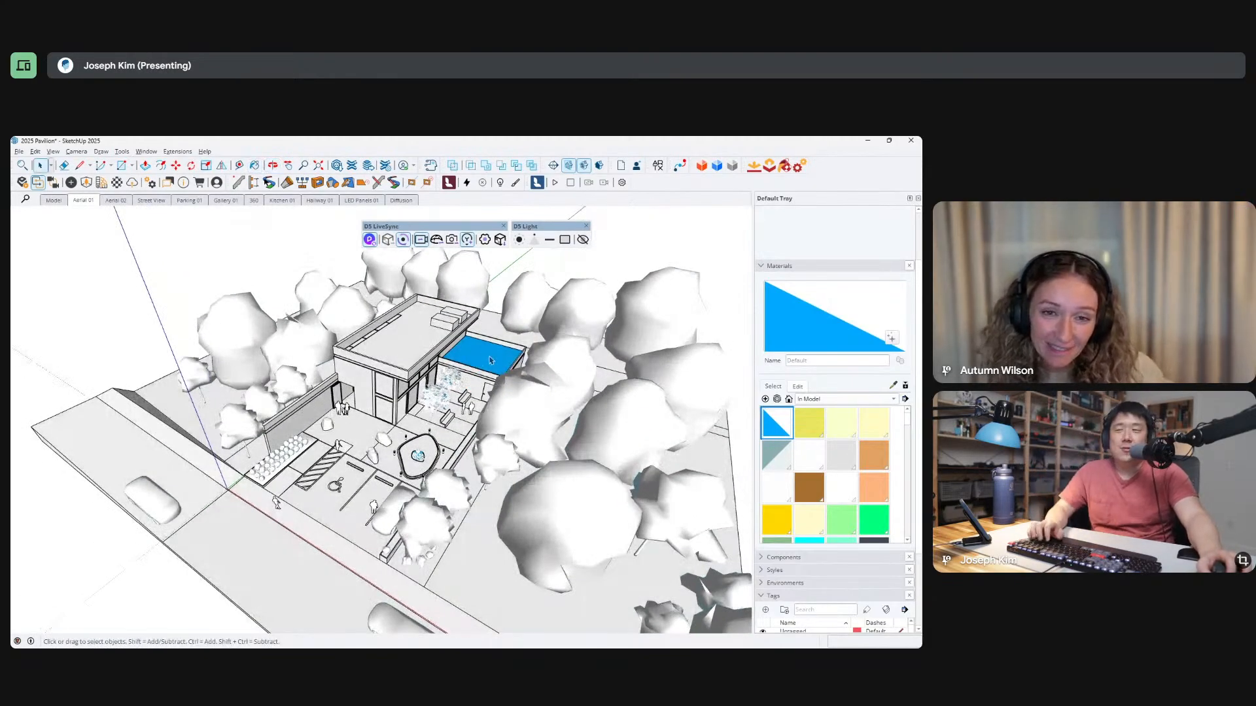
Open the lower roof group, reverse its top surface face and leave the group.
scroll(492, 360, "up", 5)
double_click(510, 357)
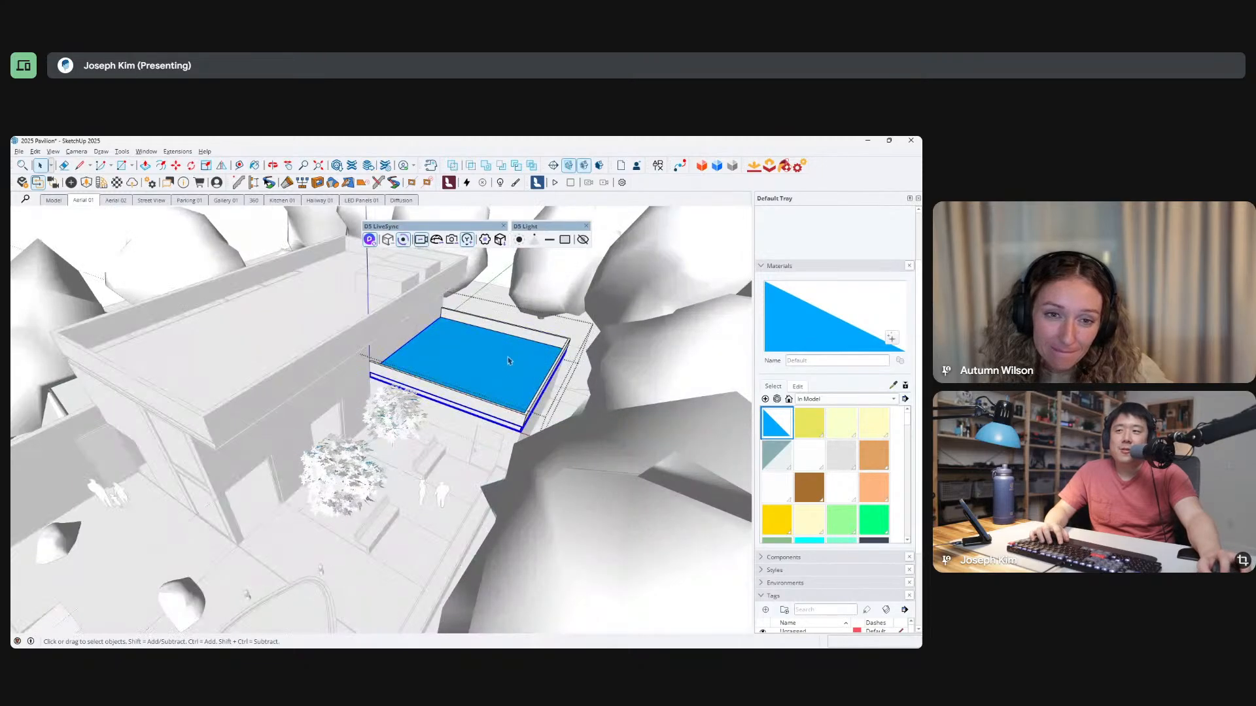
right_click(520, 354)
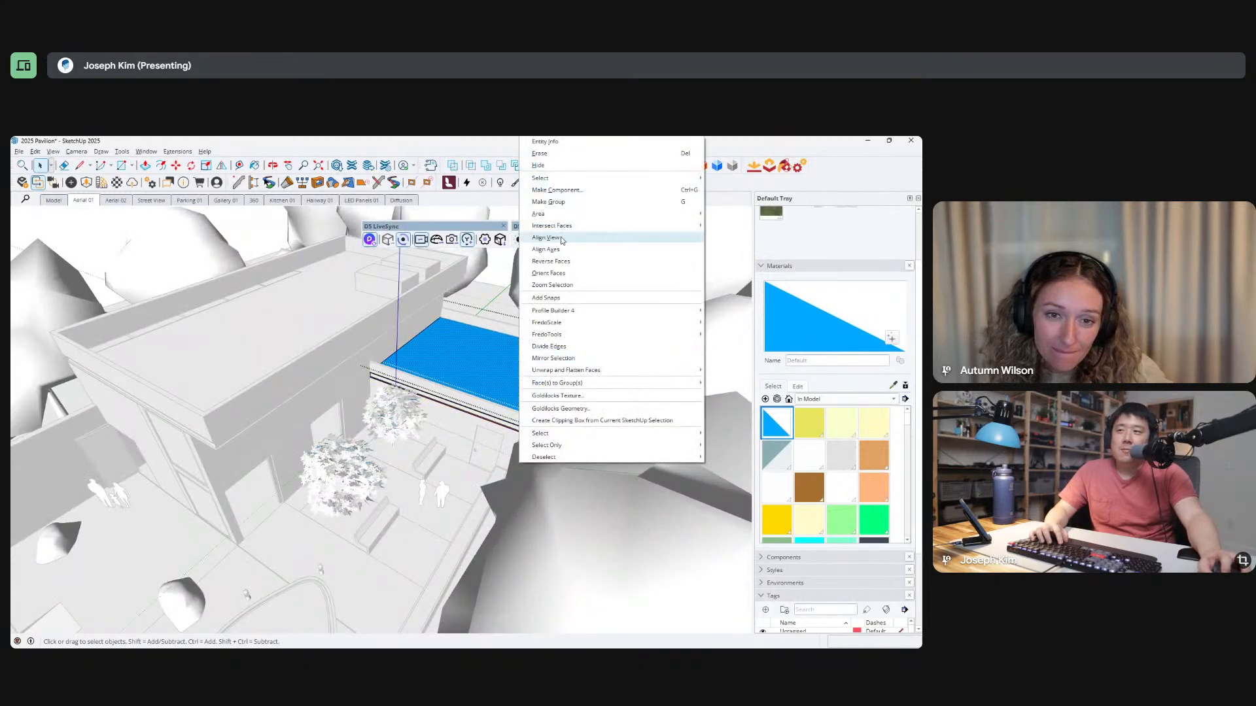
left_click(550, 261)
middle_click_drag(451, 400, 458, 413)
key("Escape")
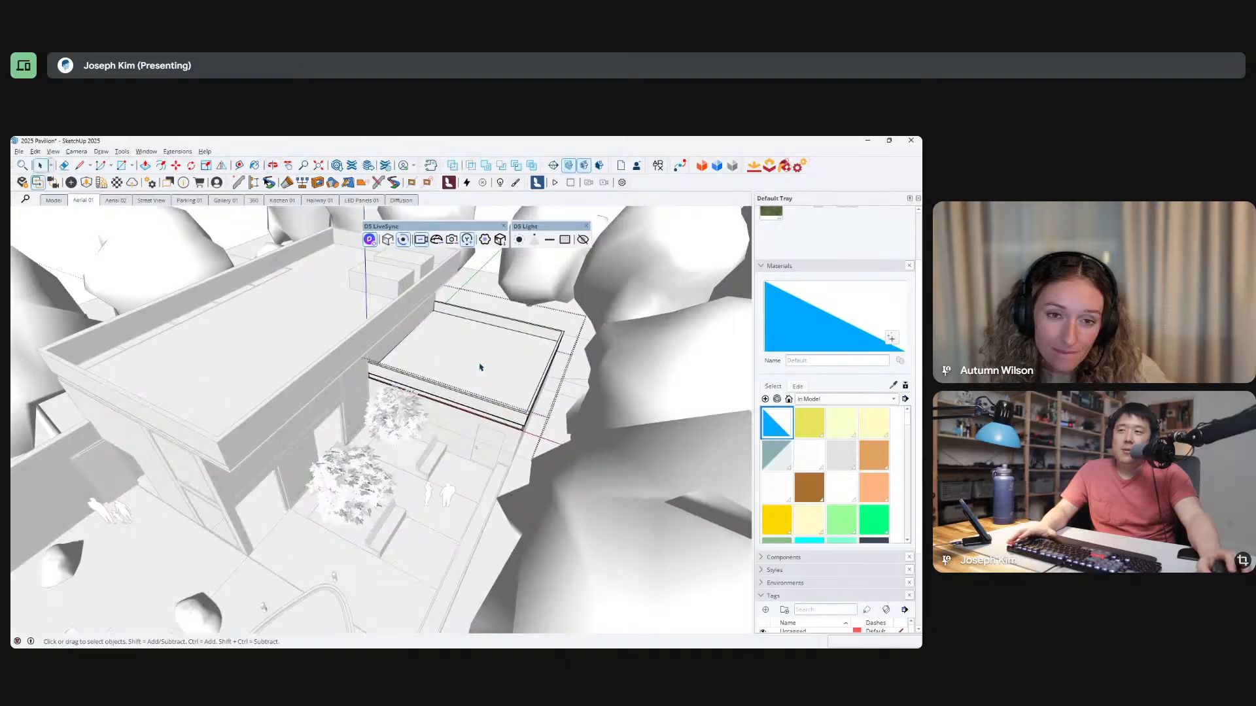
middle_click_drag(477, 361, 454, 384)
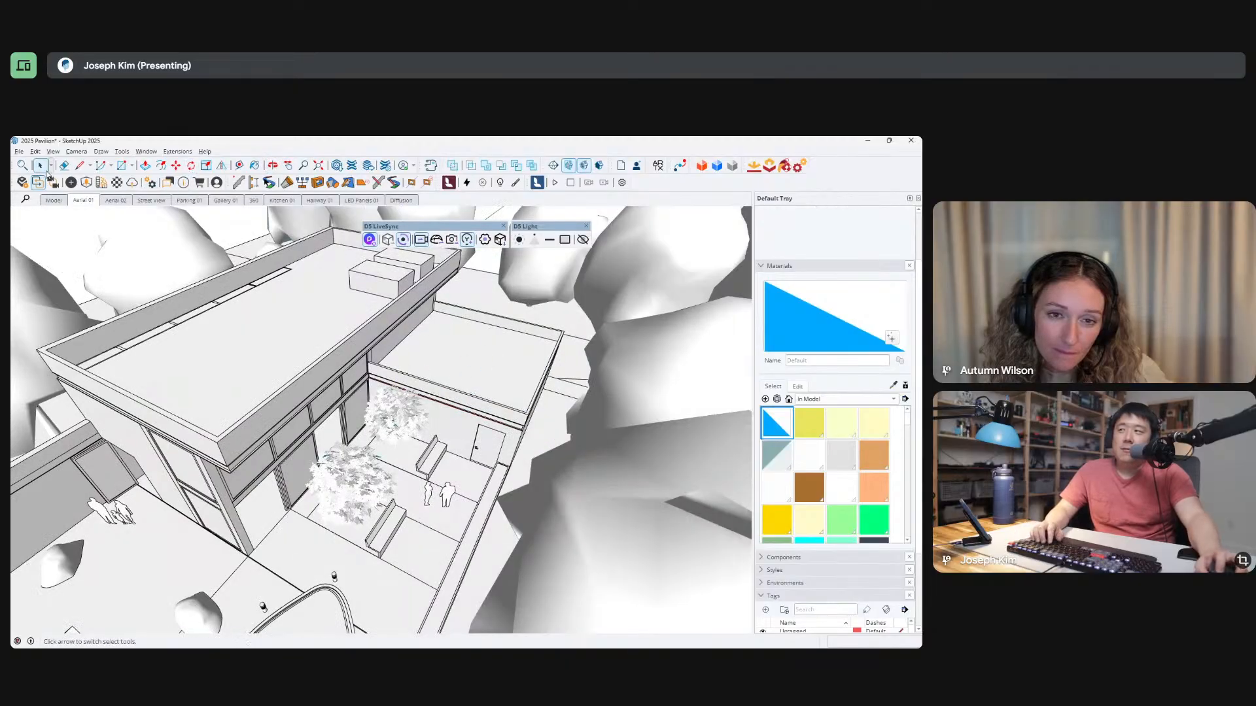
Set the face style to Shaded With Textures and examine the lower roof up close.
left_click(53, 152)
mouse_move(85, 311)
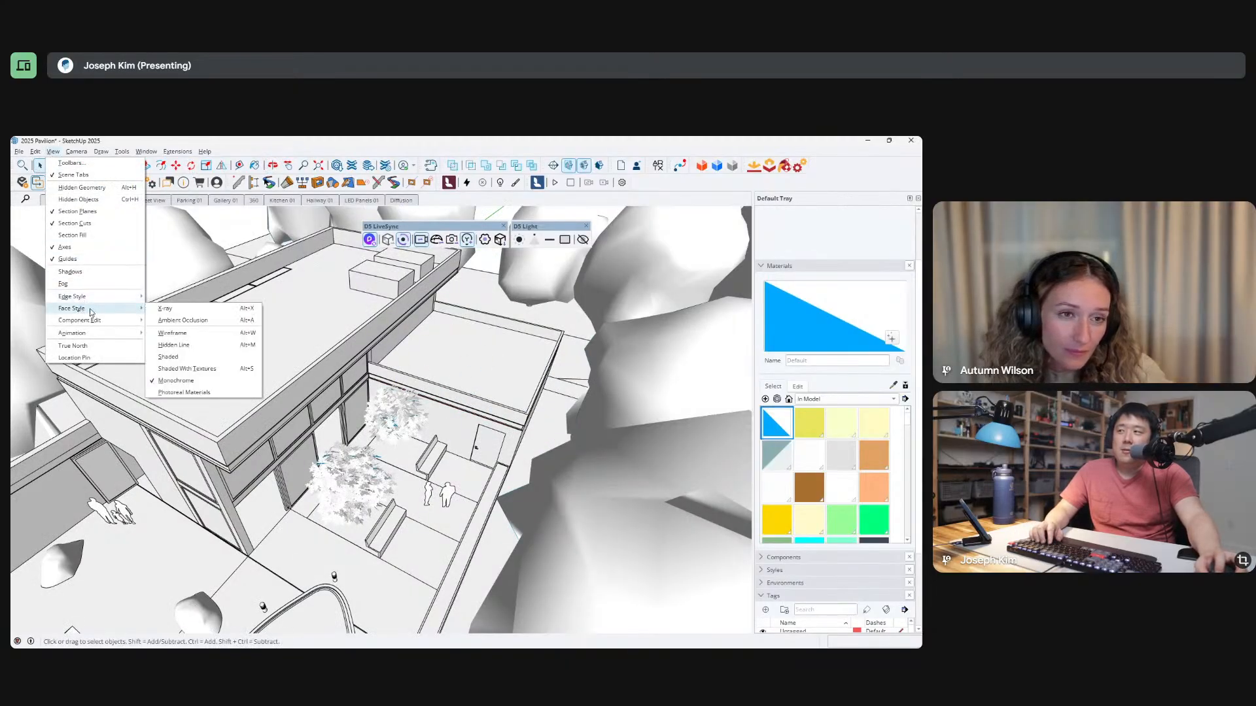
left_click(199, 371)
scroll(507, 409, "up", 10)
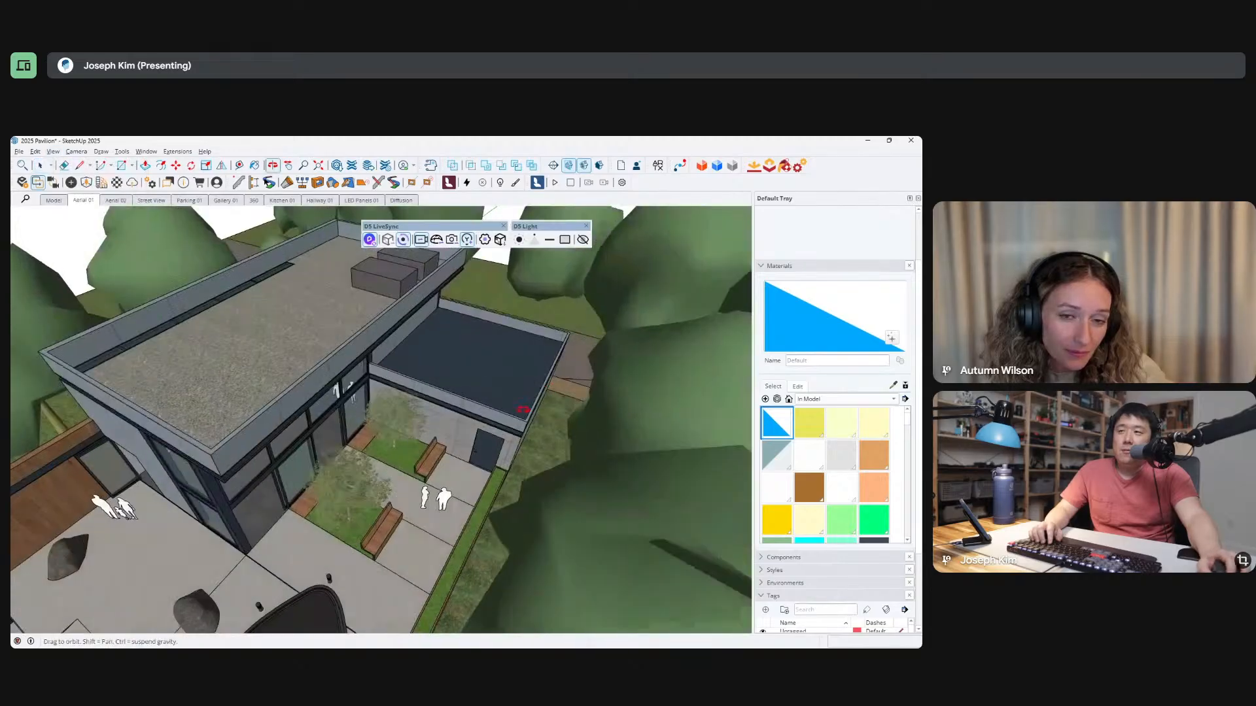
middle_click_drag(507, 410, 386, 582)
middle_click_drag(585, 321, 546, 406)
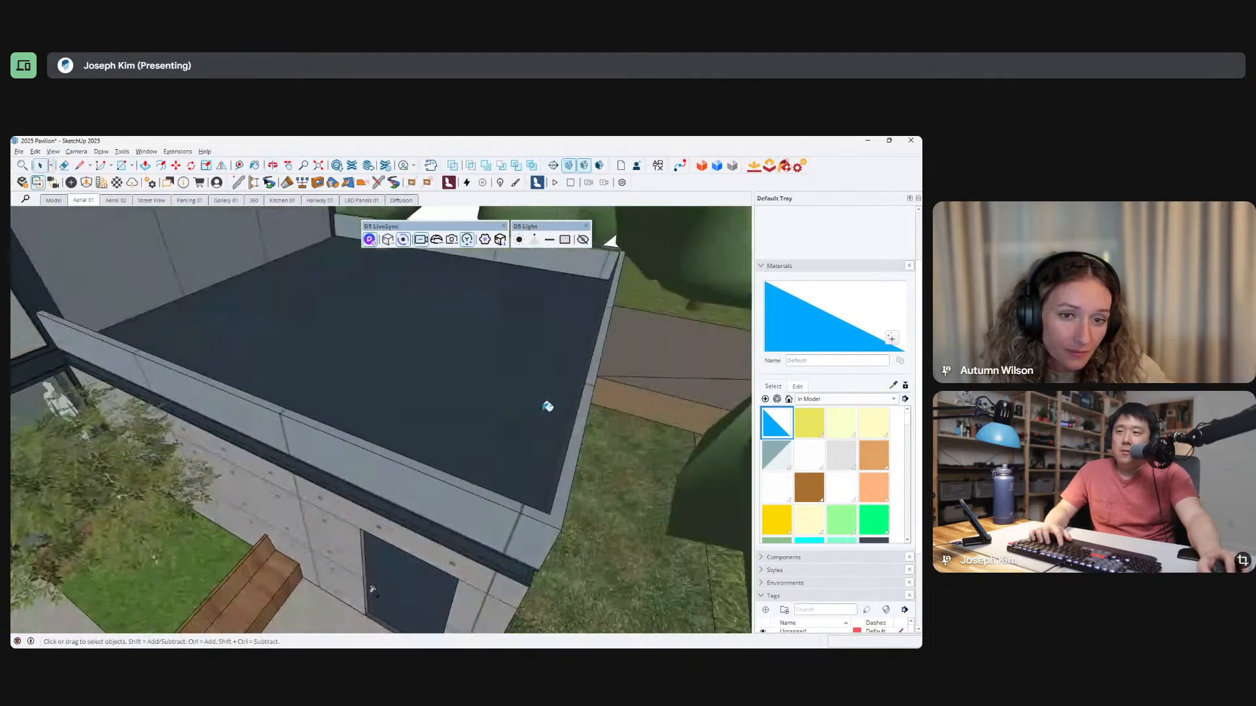
Sample the Grass 03 material from the ground beside the building, open the lower roof group and select its top face.
key("b")
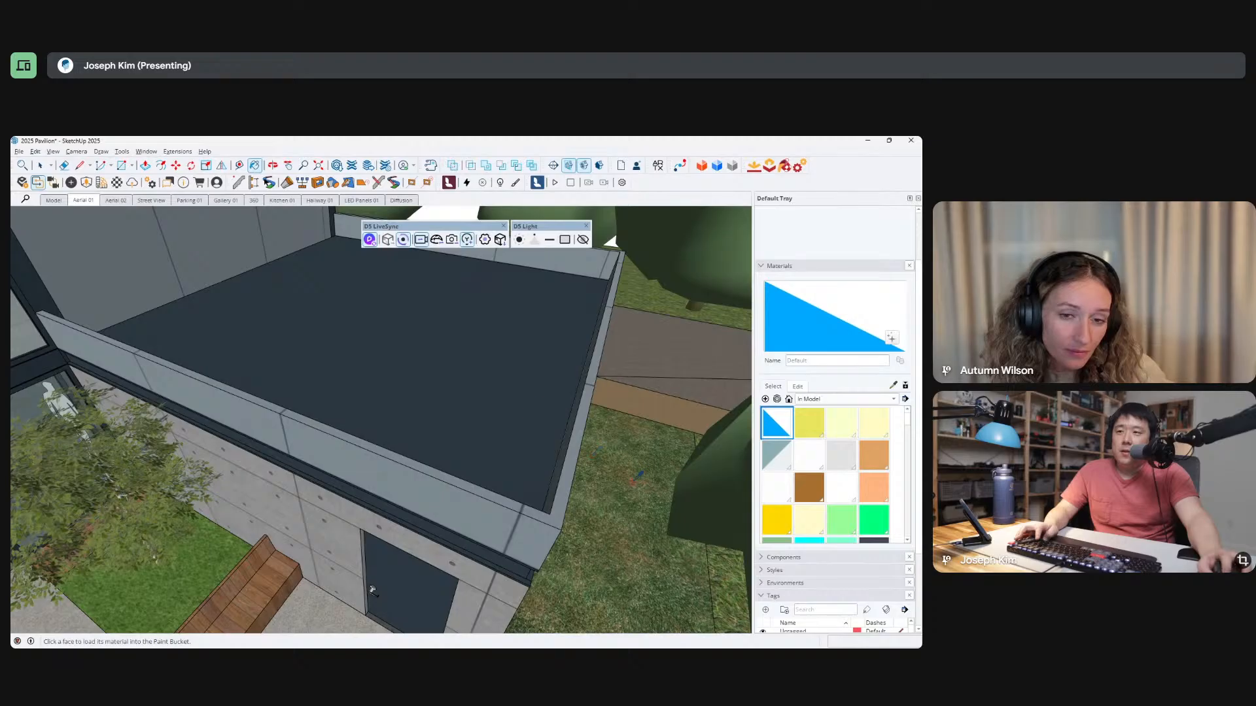
left_click(633, 482, "alt")
middle_click_drag(507, 379, 520, 392)
key("space")
double_click(518, 382)
left_click(541, 360)
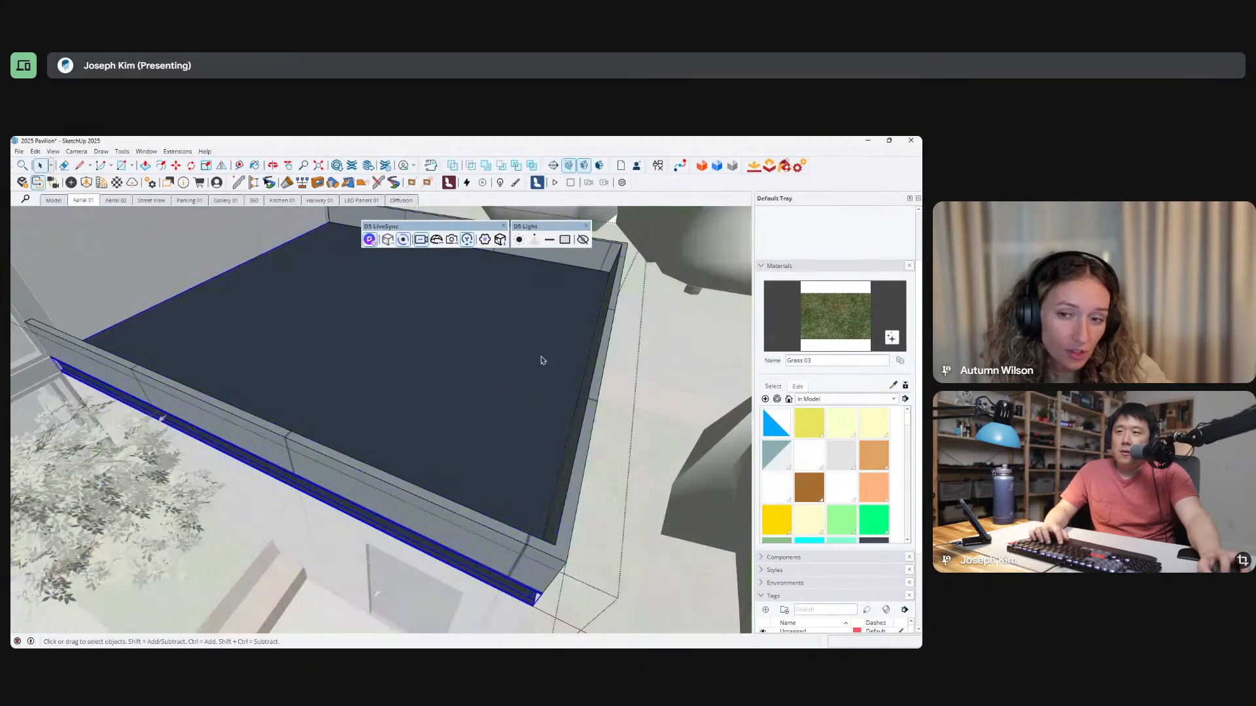
double_click(548, 357)
left_click(547, 370)
Paint the lower roof's top face with Grass 03 and undo the paint.
key("b")
left_click(548, 369)
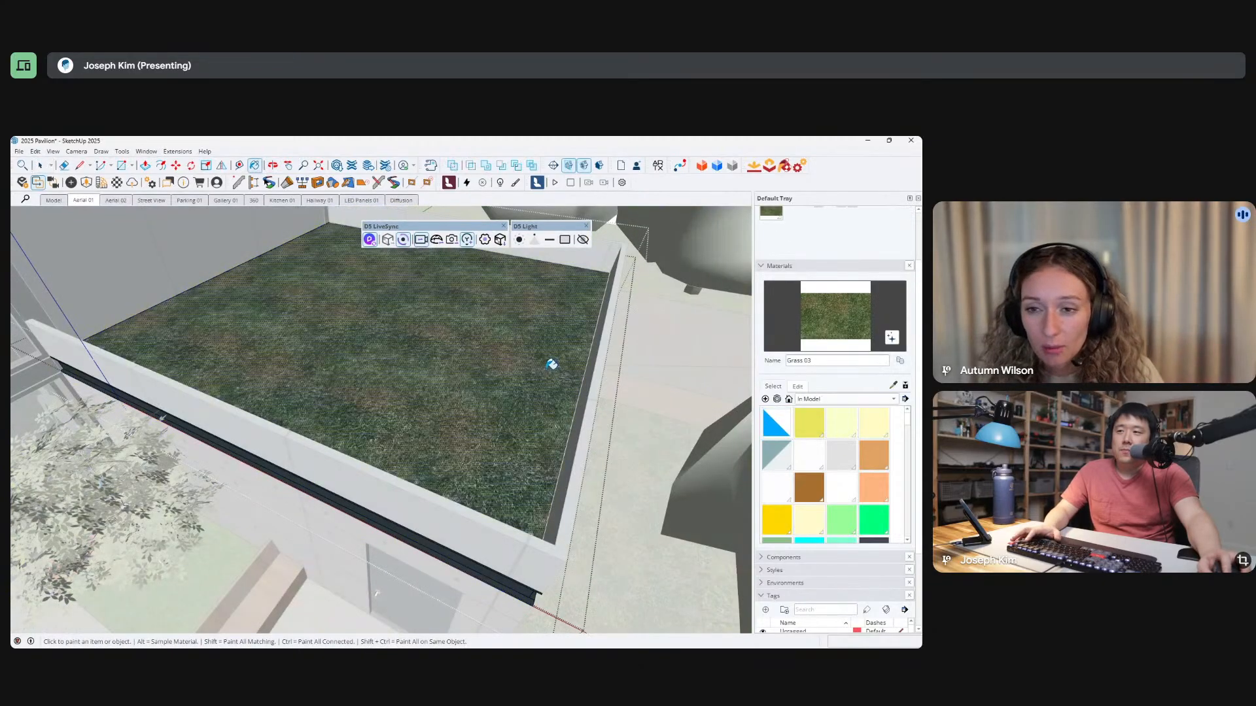
key("ctrl+z")
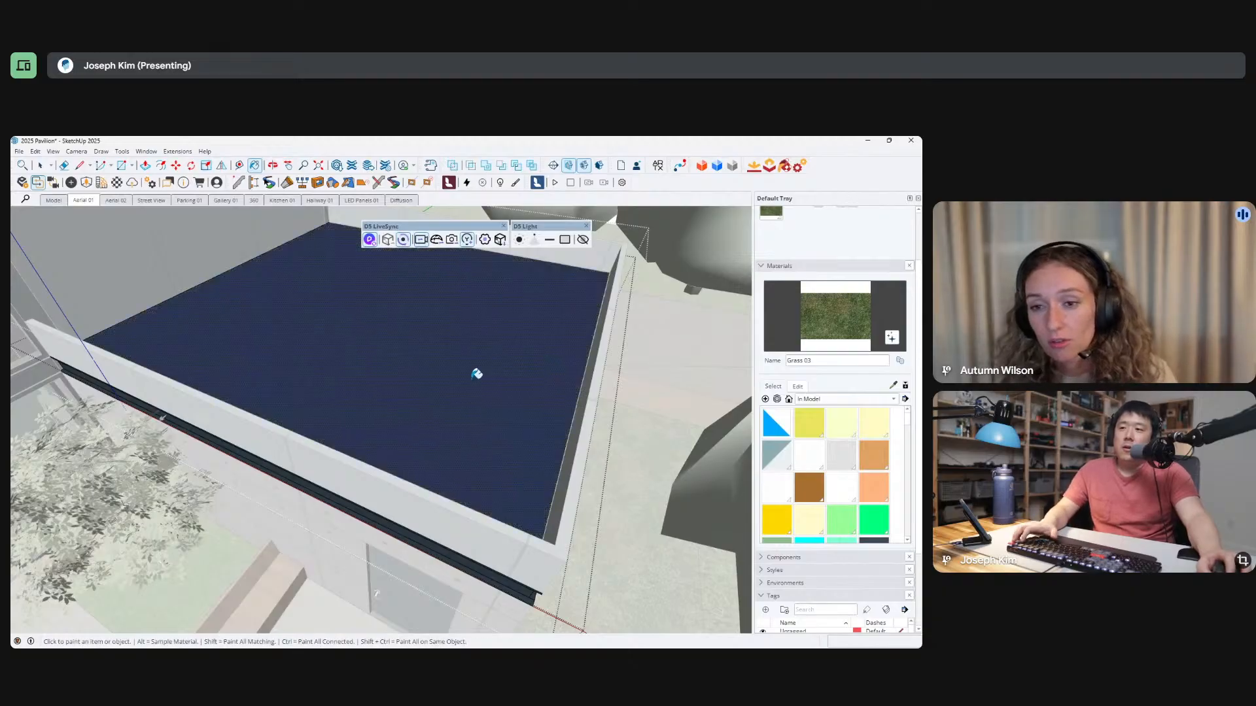
Select the lower roof's top face inside the group and reverse it.
key("space")
left_click(501, 366)
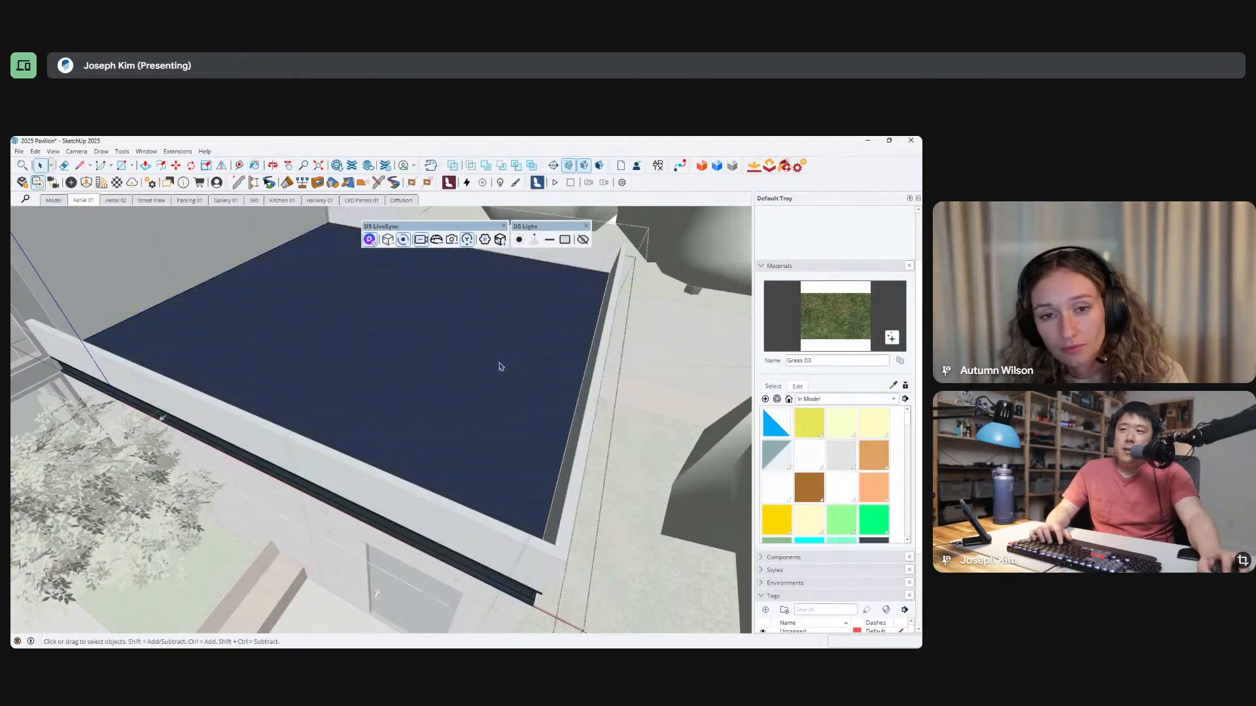
right_click(501, 366)
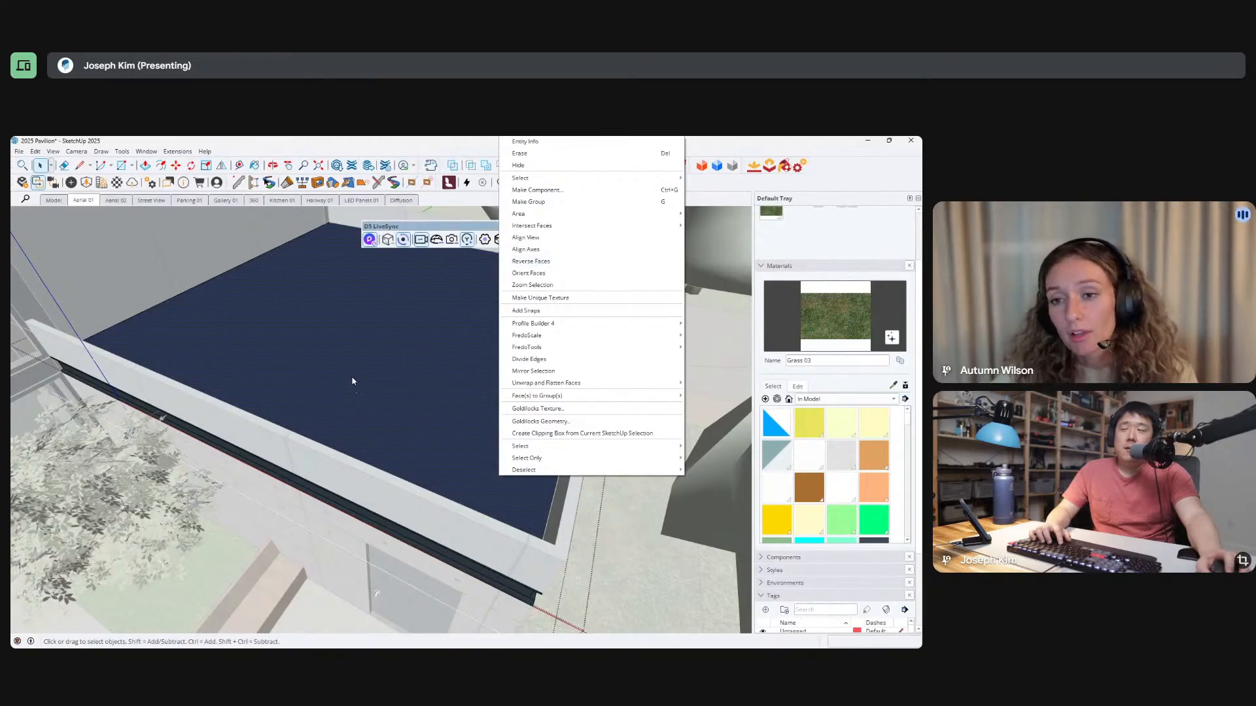
left_click(403, 370)
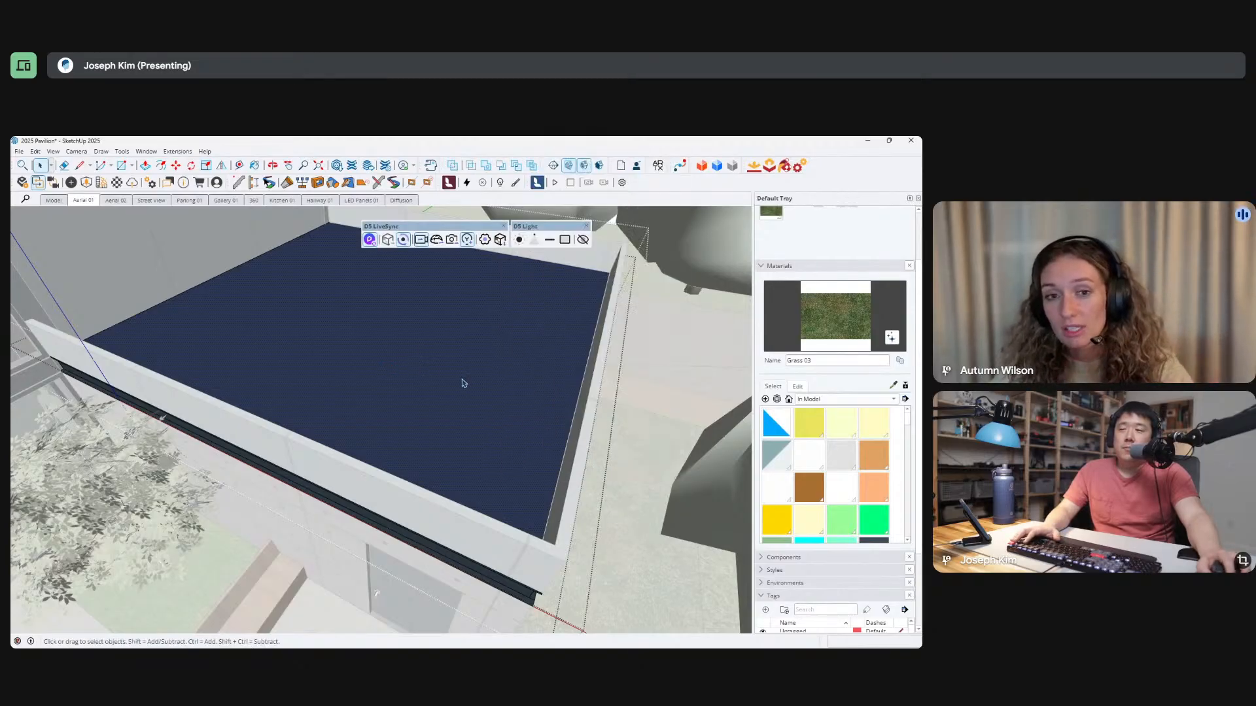
right_click(480, 372)
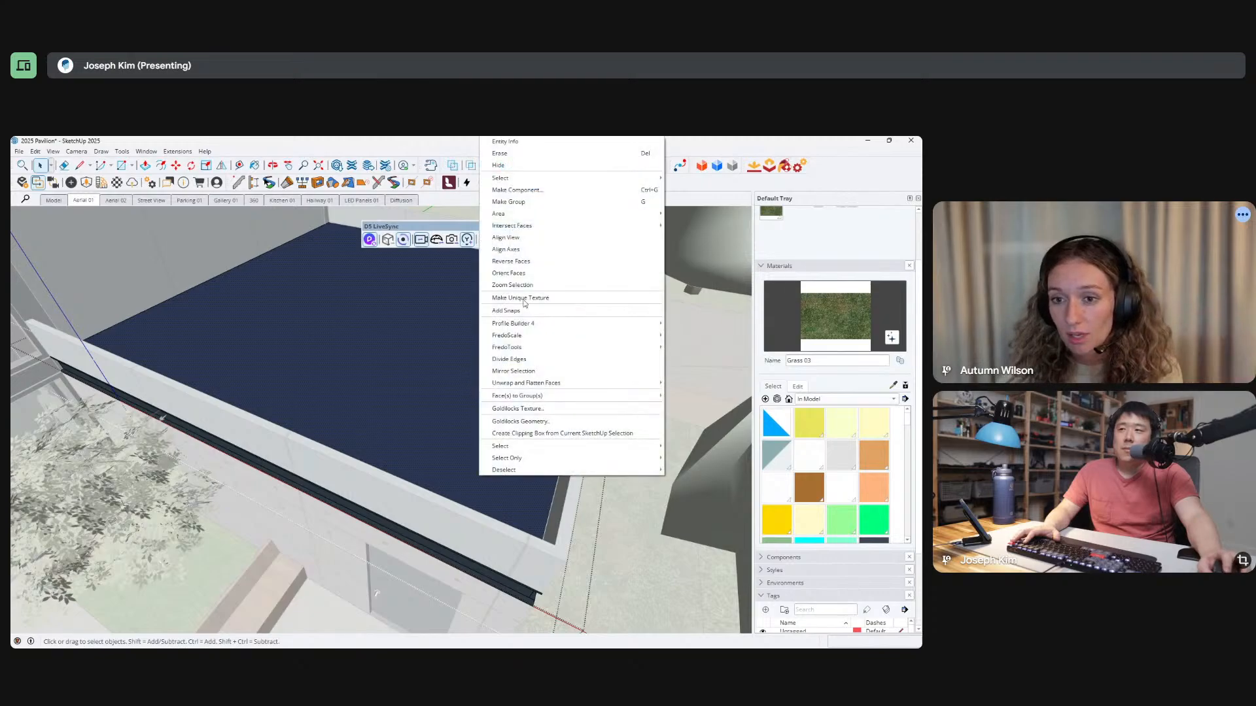
left_click(535, 261)
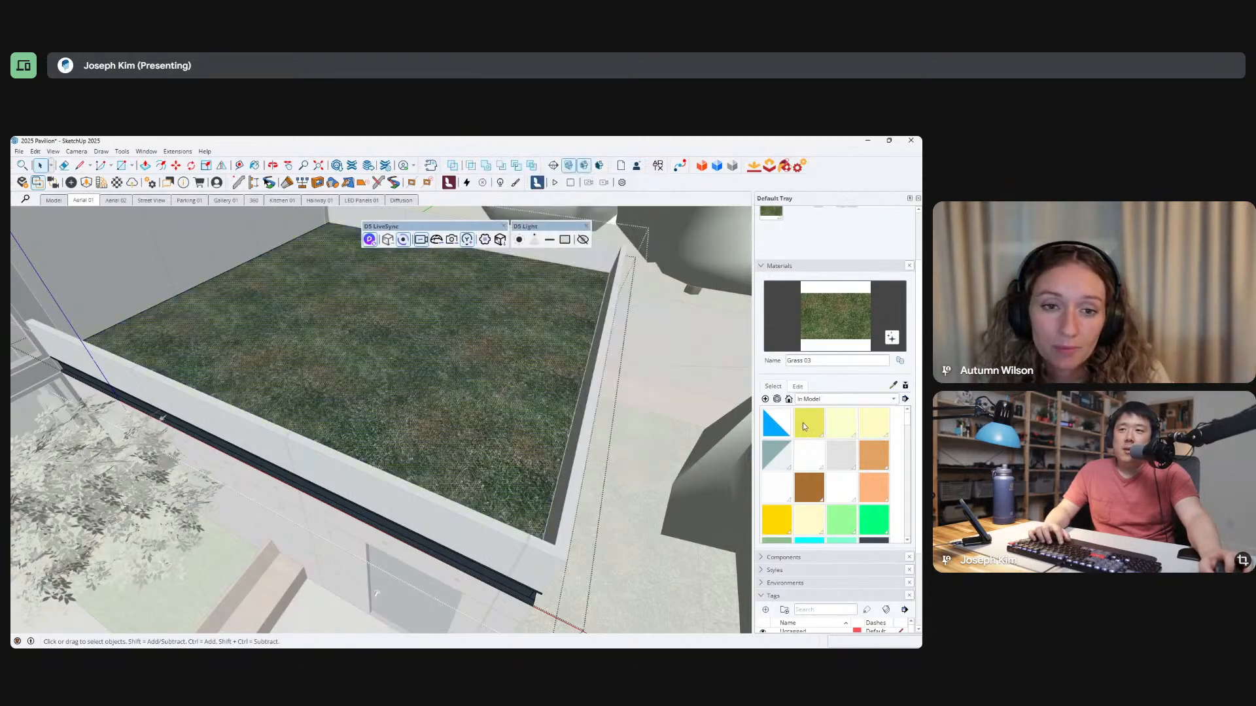
Paint the lower roof's visible grass side with the Default material and reverse the face again.
left_click(772, 428)
left_click(484, 338)
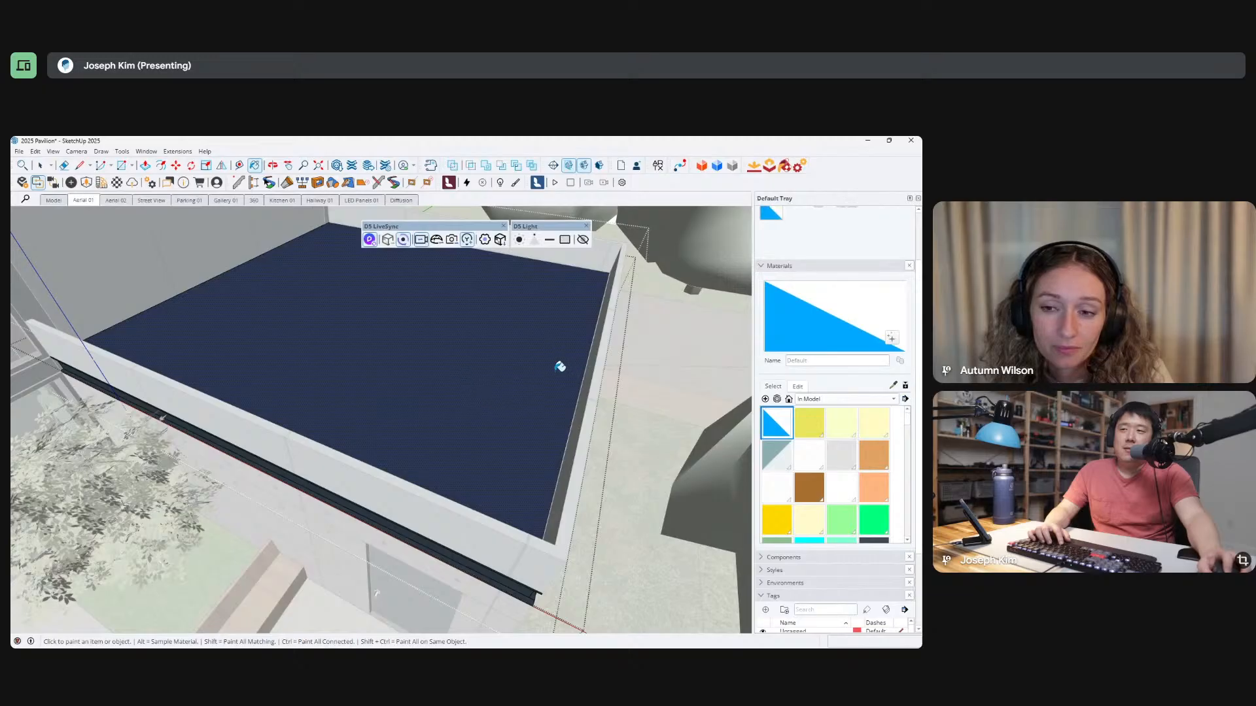
mouse_move(555, 362)
middle_mouse_down()
mouse_move(471, 395)
mouse_move(546, 387)
middle_mouse_up()
key("space")
right_click(500, 370)
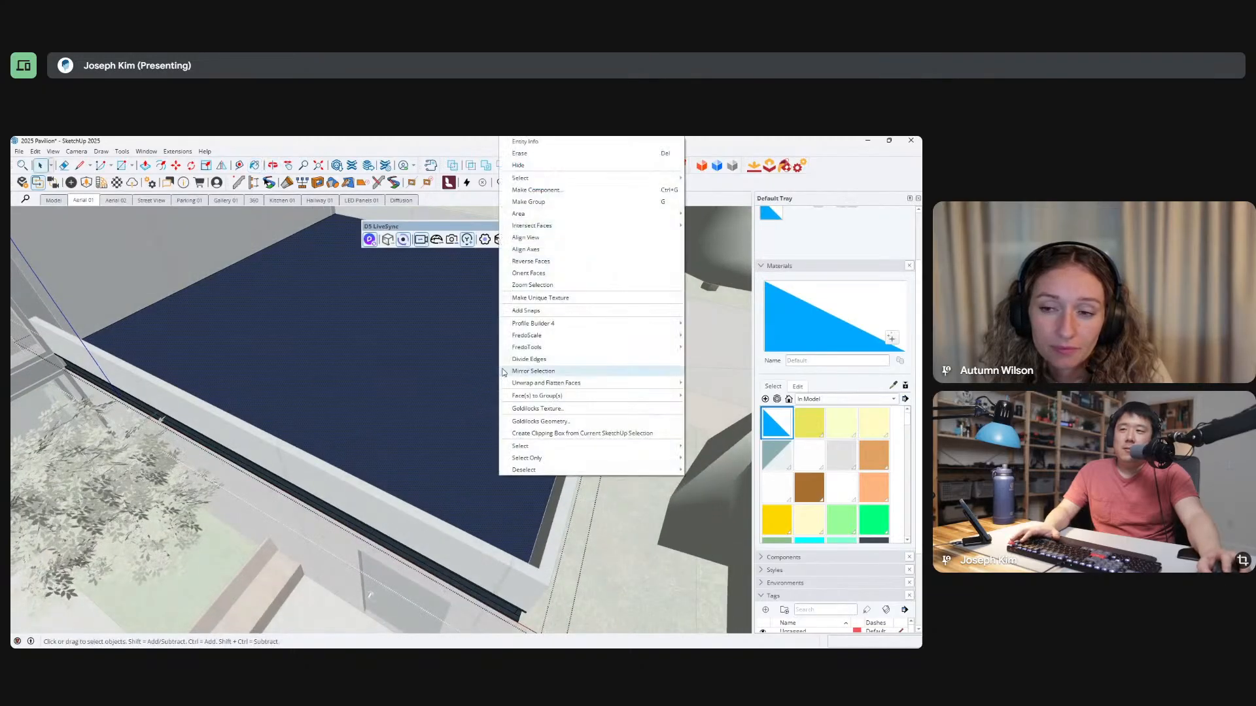
left_click(536, 266)
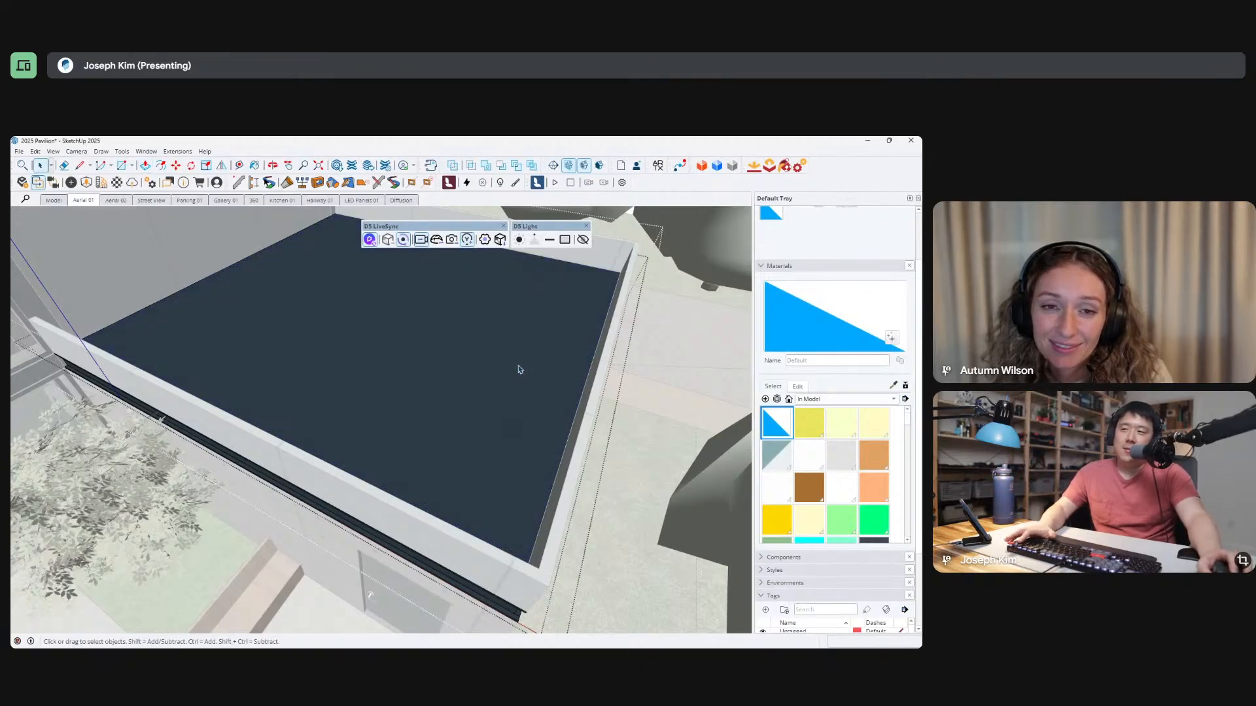
Close the lower roof group and sample the Grass 02 material from the ground beside the building.
scroll(522, 410, "down", 5)
key("b")
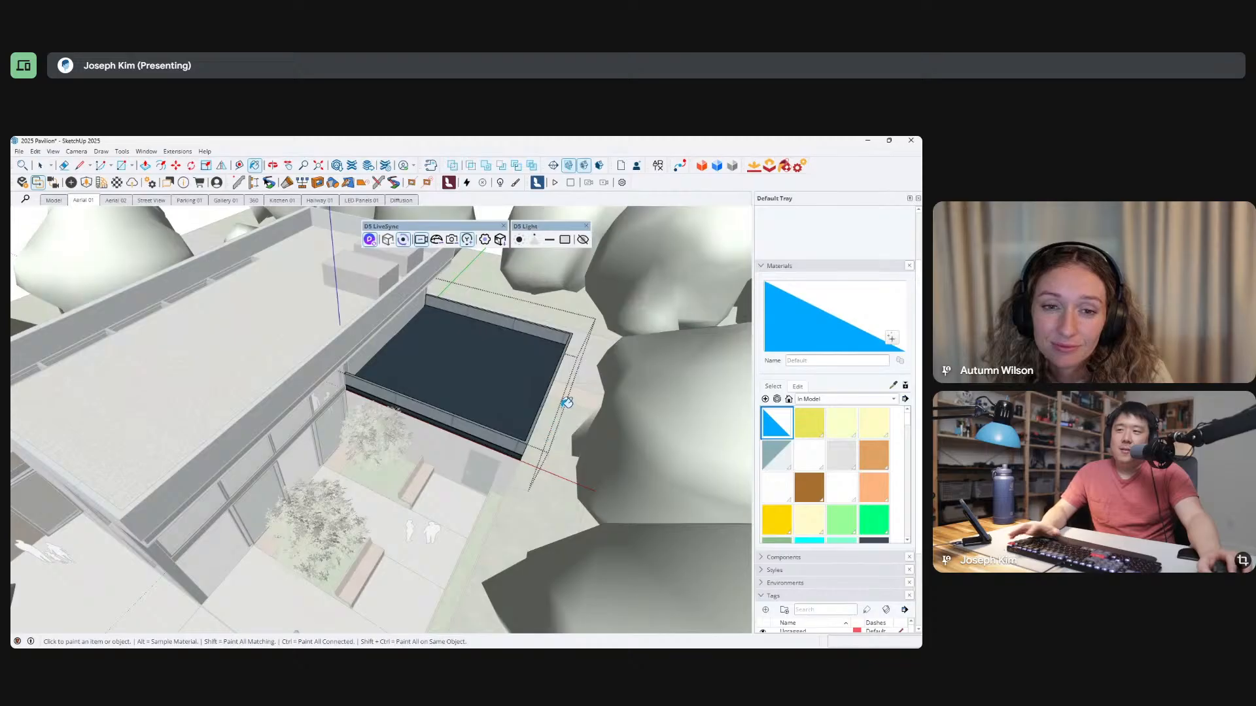
key("space")
key("Escape")
key("b")
left_click(555, 417, "alt")
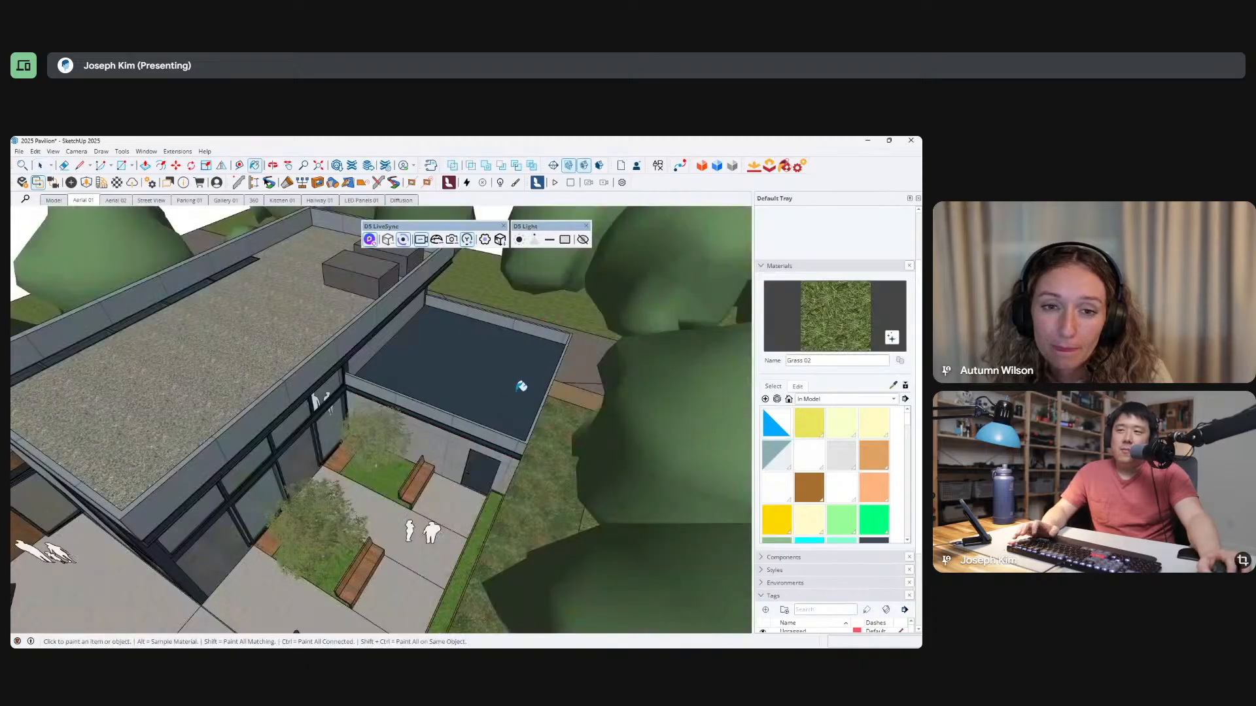
Open the lower roof group, paint its top face with Grass 02 and leave the face's immediate editing level.
key("space")
double_click(520, 376)
scroll(520, 380, "up", 5)
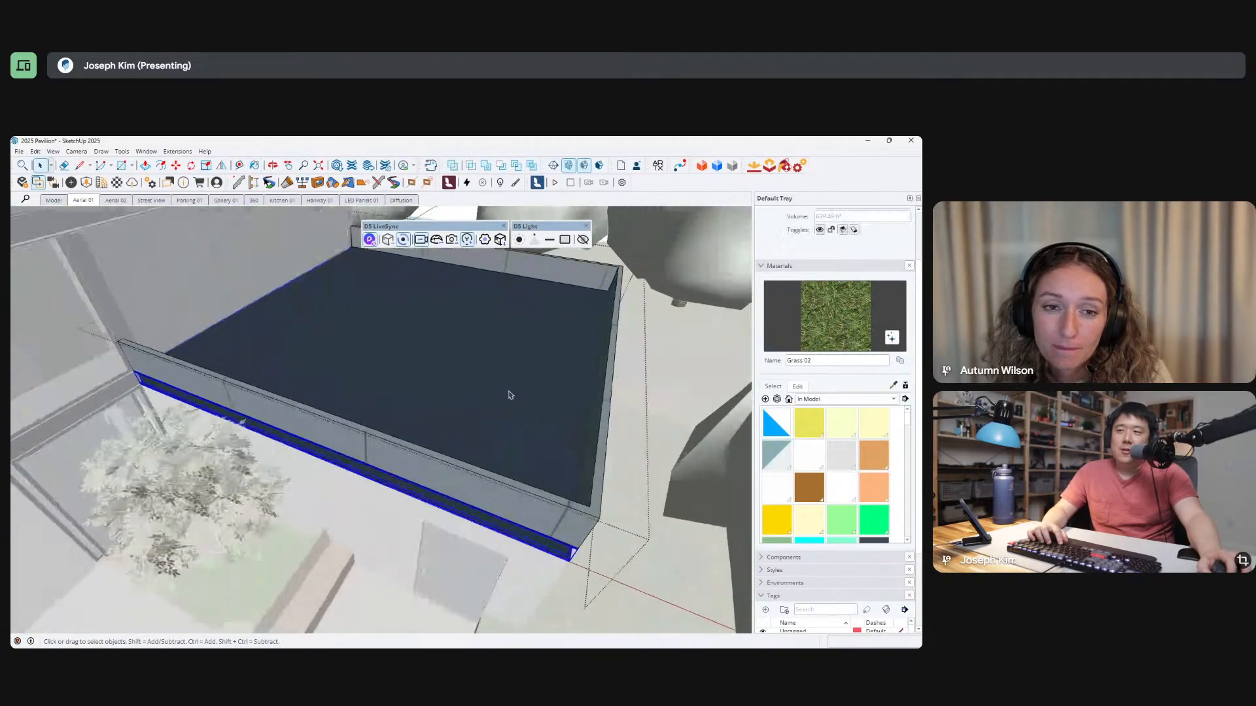
key("b")
left_click(540, 382)
key("space")
key("Escape")
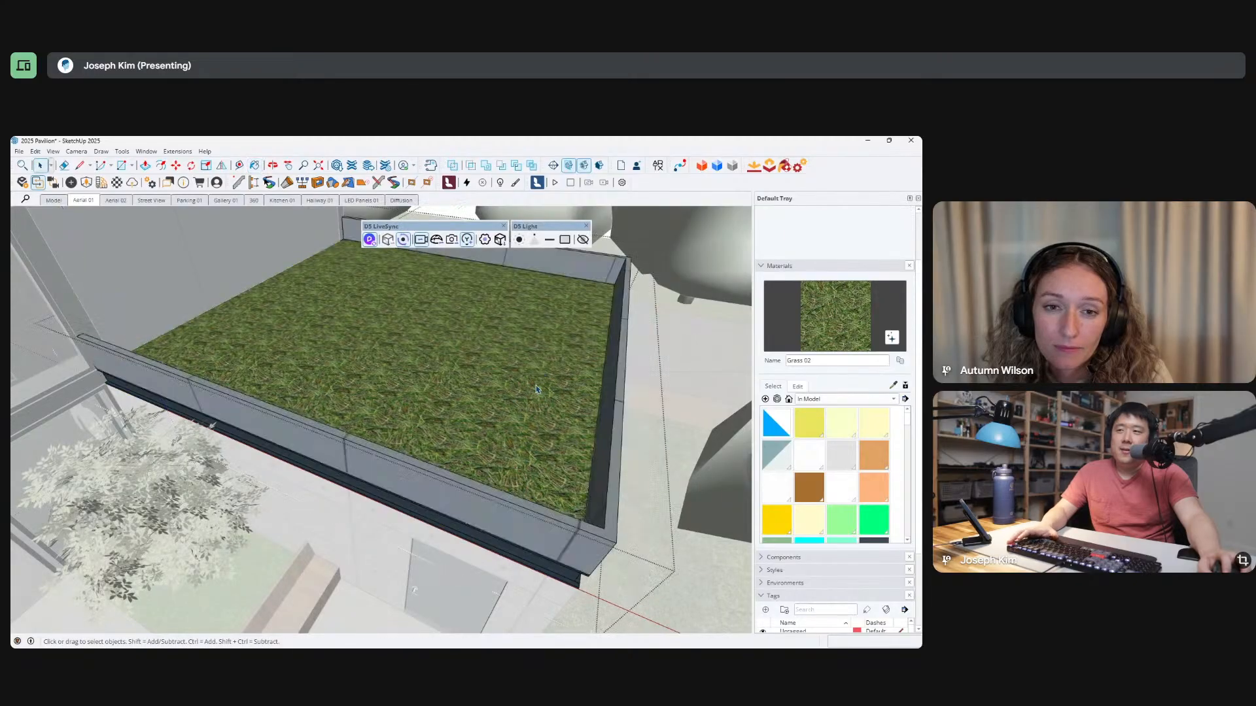
Switch to D5 Render and examine the lower roof's grass up close and from the parking side.
key("alt+Tab")
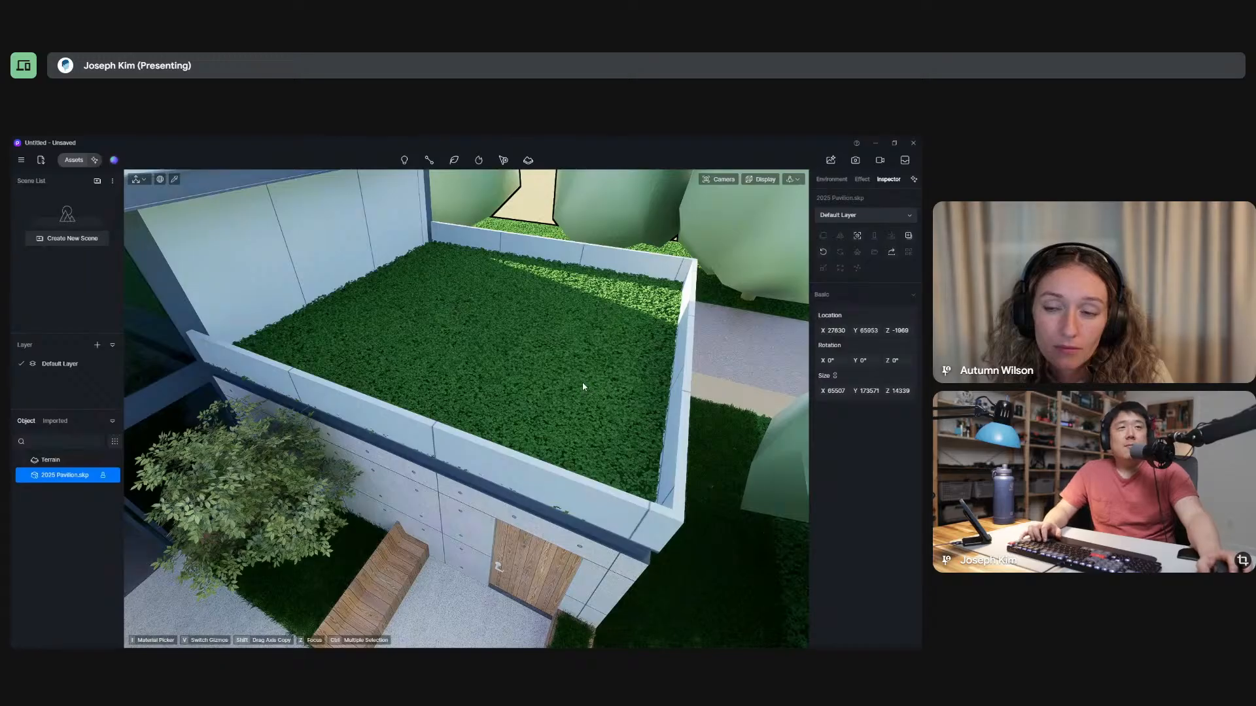
middle_click_drag(567, 400, 543, 359)
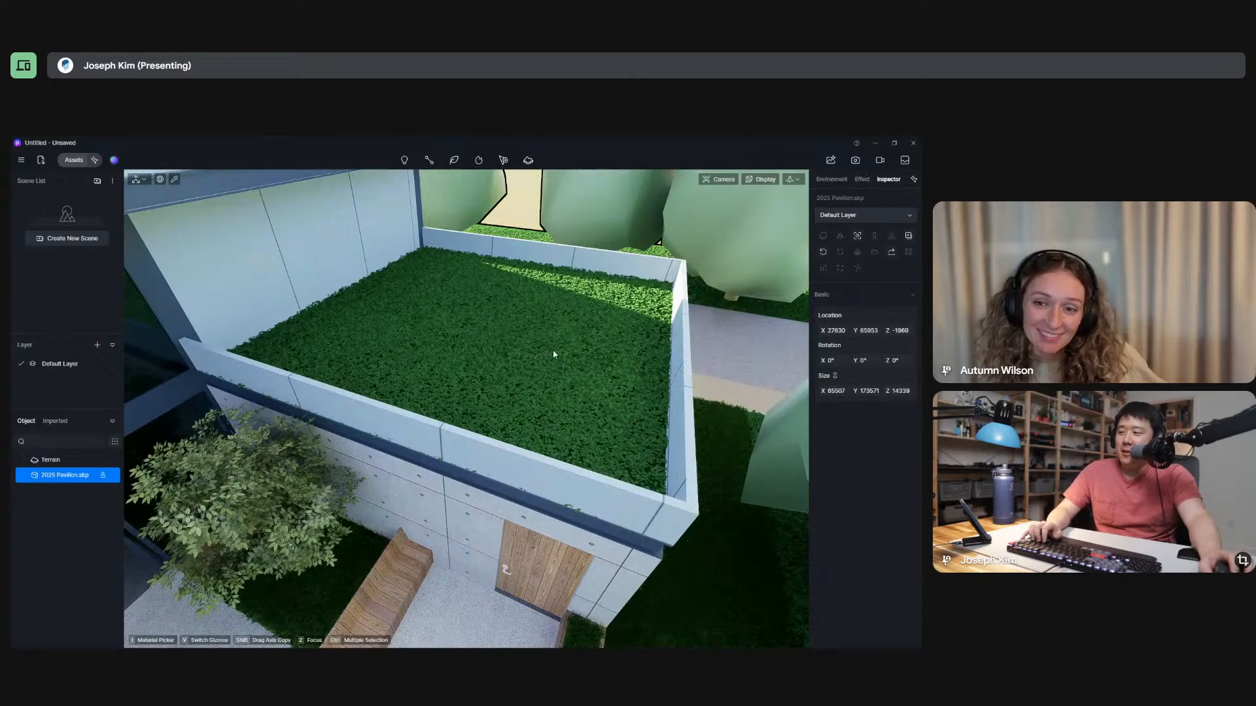
middle_click_drag(565, 351, 524, 385)
scroll(521, 363, "down", 12)
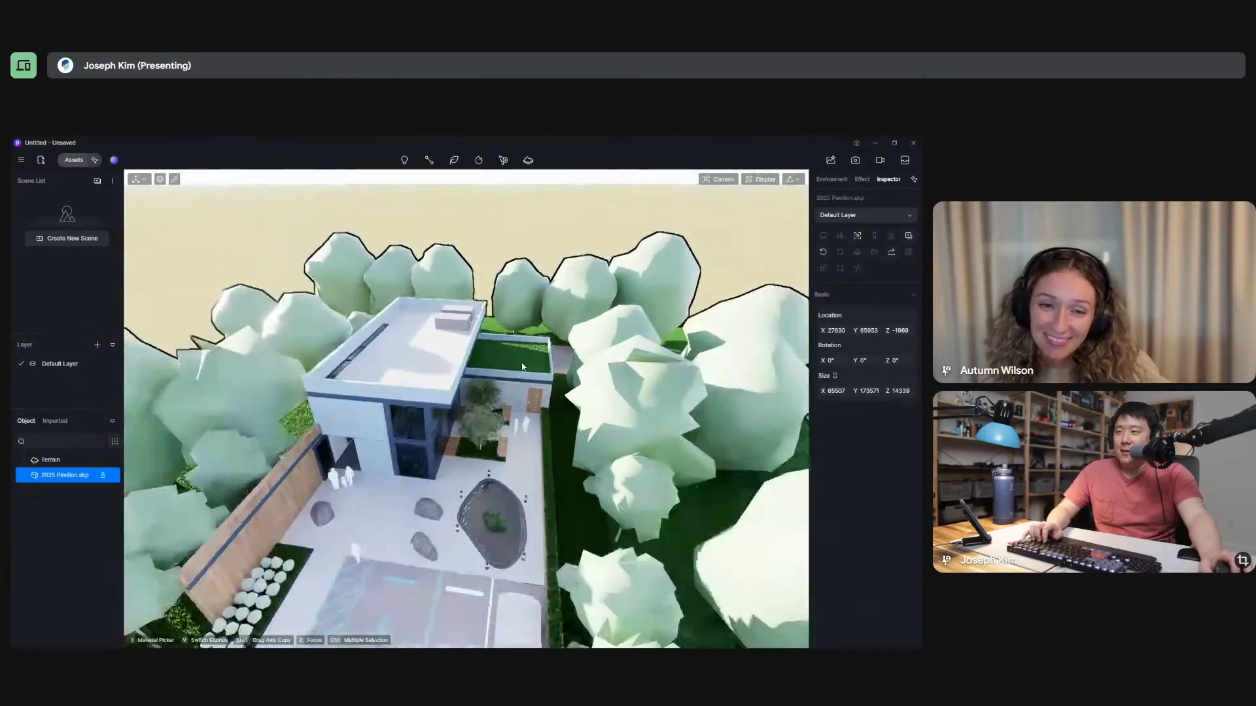
middle_click_drag(504, 452, 517, 369)
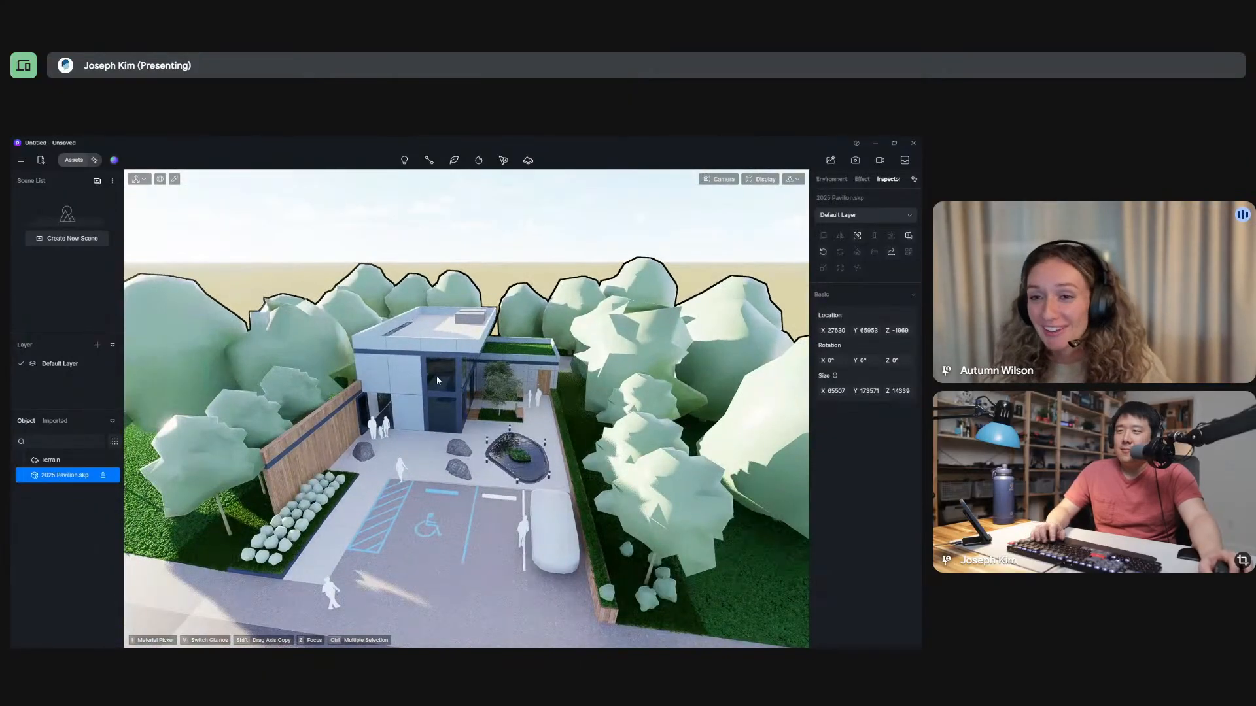
Pick the metal panel material on the front facade for editing and keep its material template on Custom.
scroll(405, 388, "up", 4)
scroll(415, 376, "up", 9)
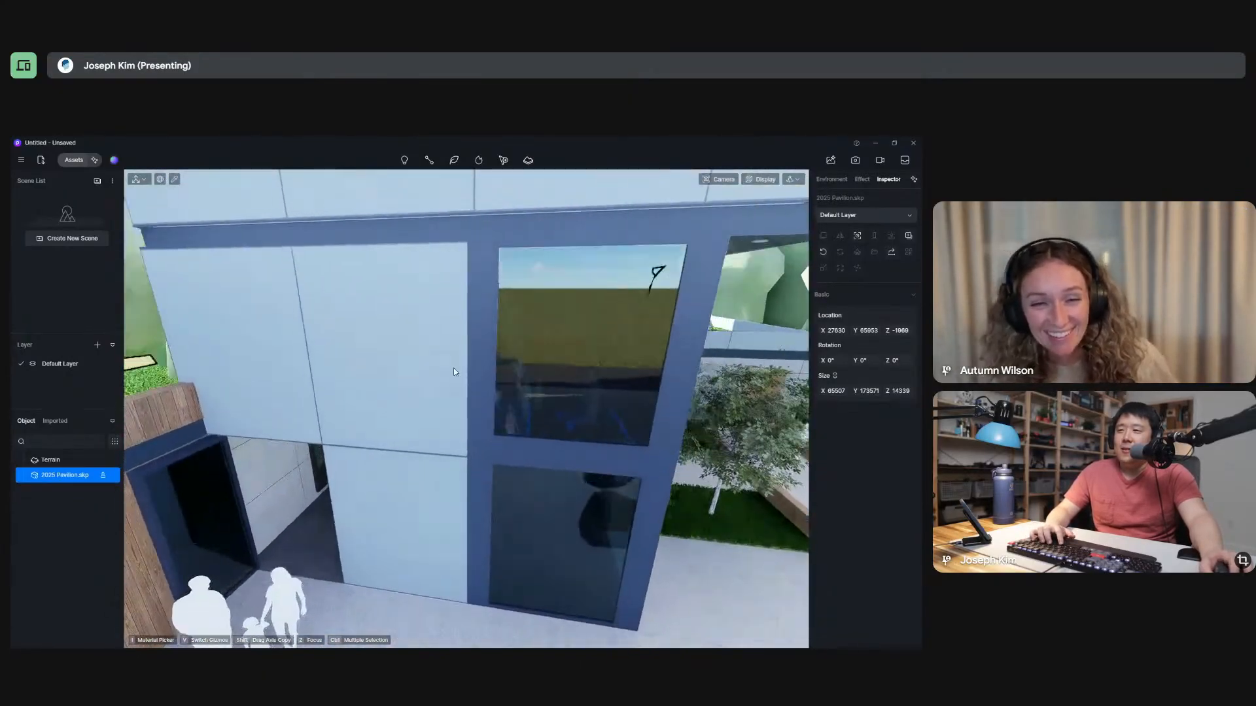
middle_click_drag(452, 371, 365, 254)
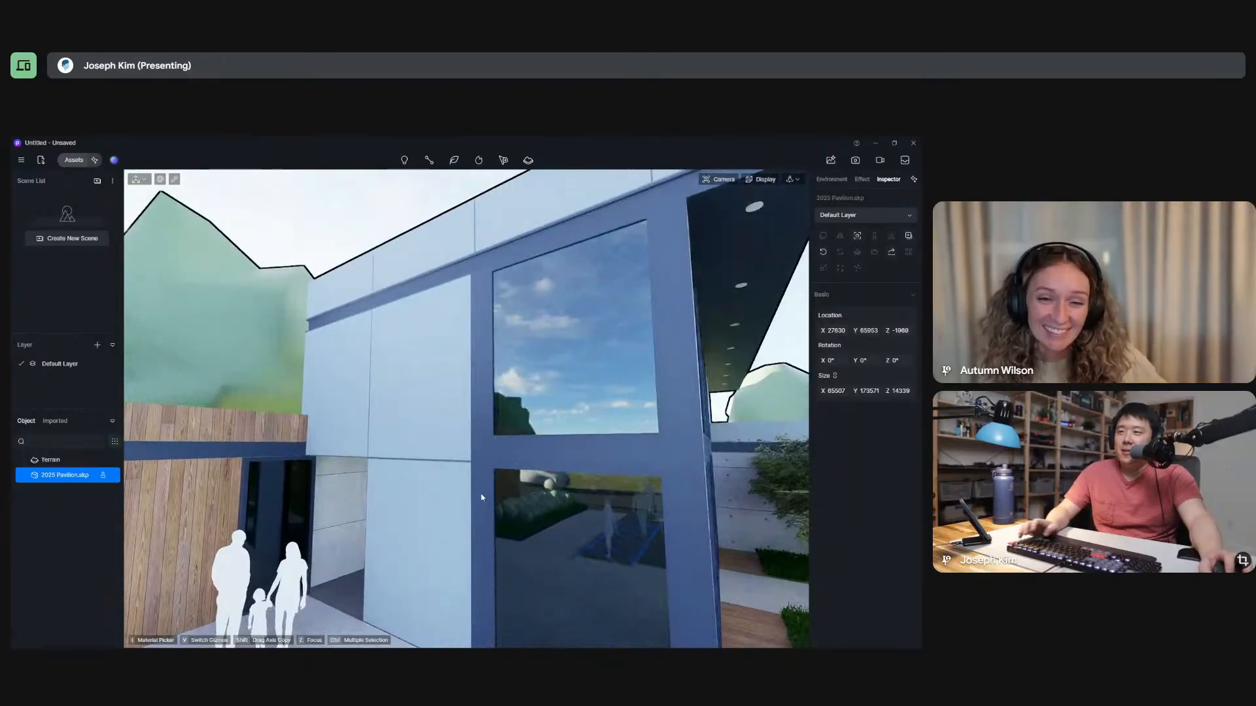
left_click(175, 181)
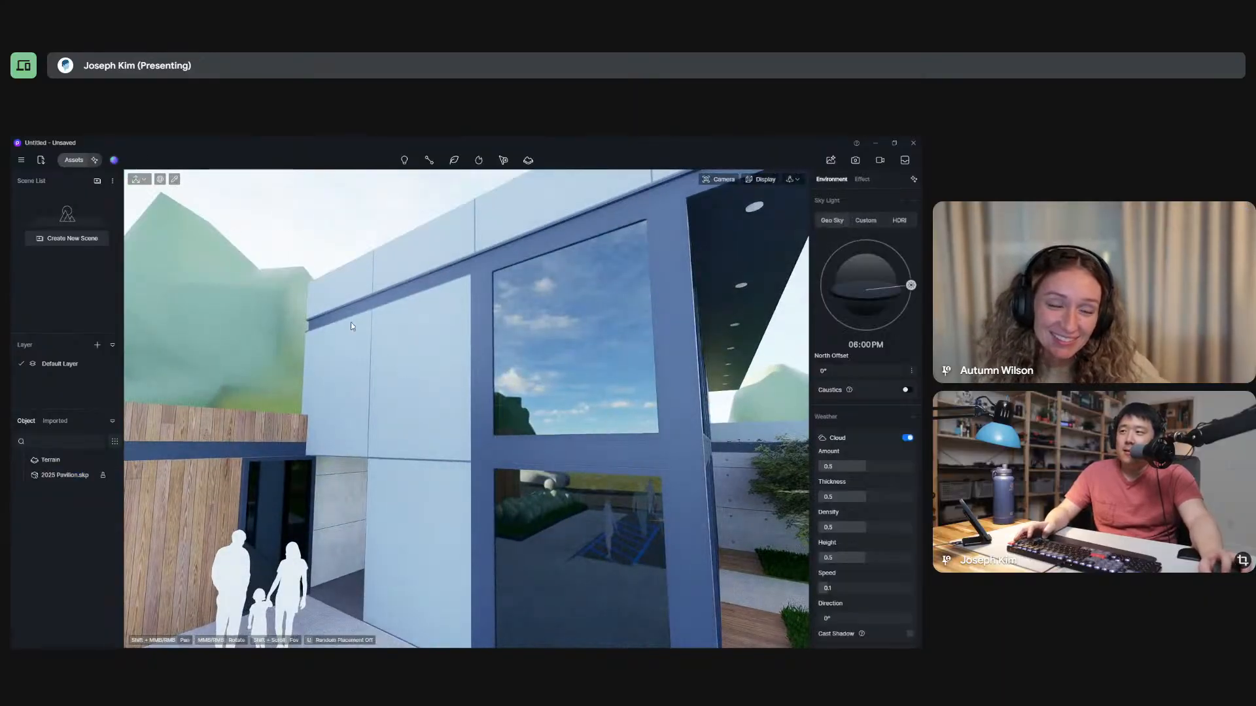
left_click(396, 355)
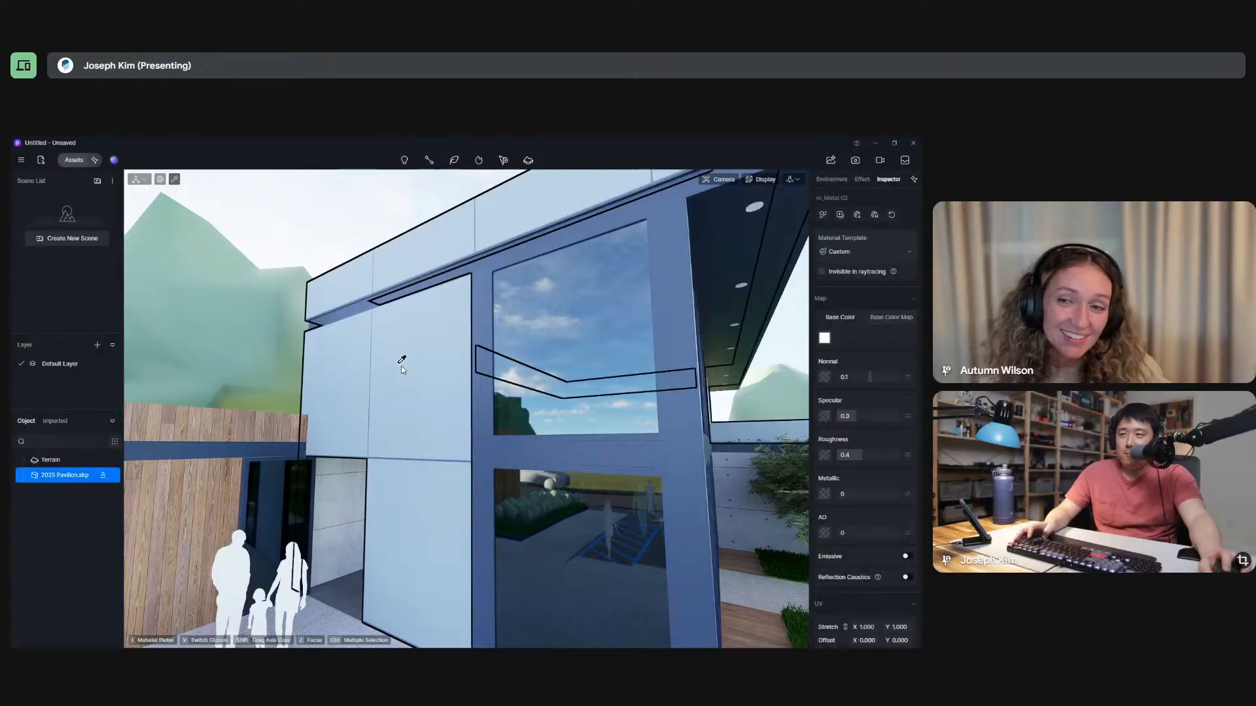
left_click(863, 253)
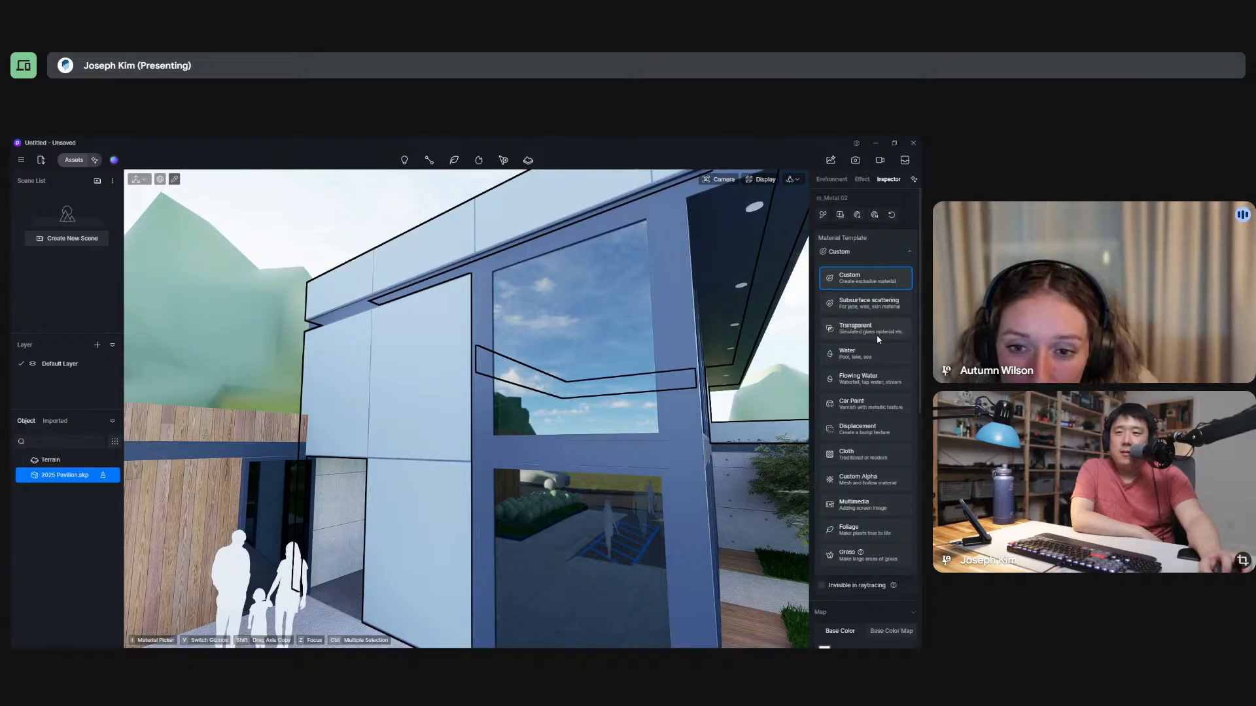
left_click(868, 287)
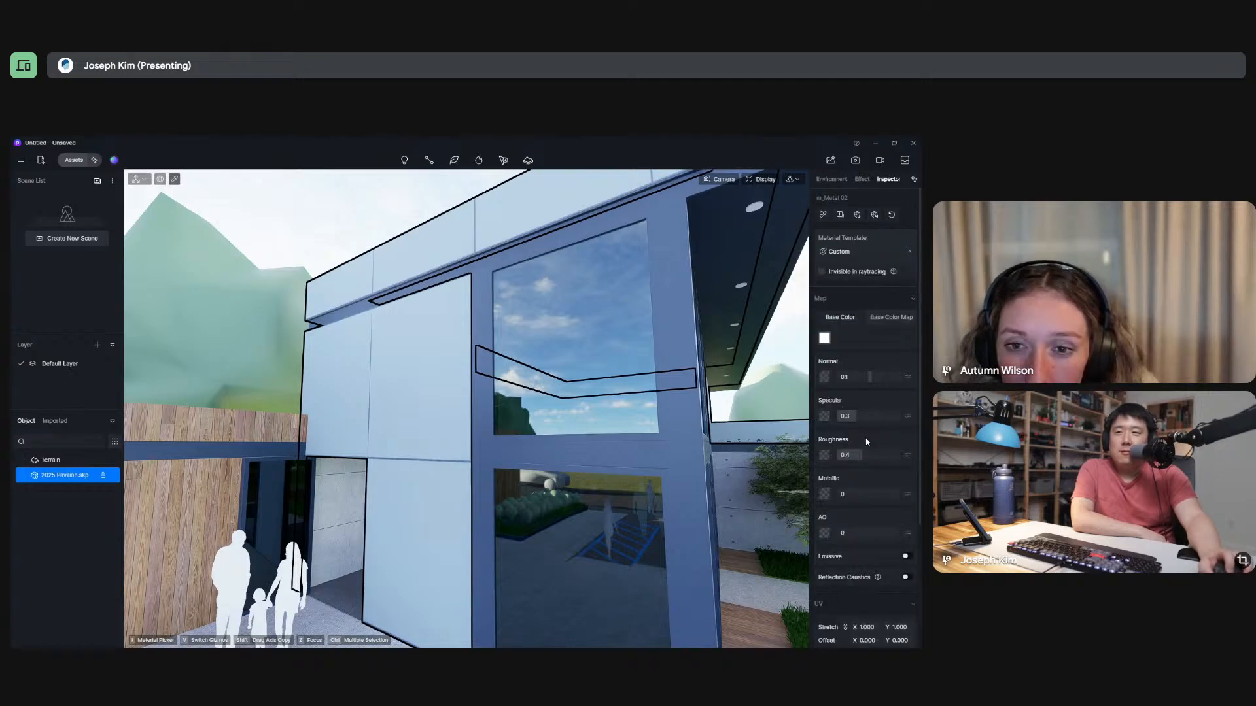
Set the facade panel material's specular to 0.57 and metallic to 1, leaving AO at 0.
left_click(846, 416)
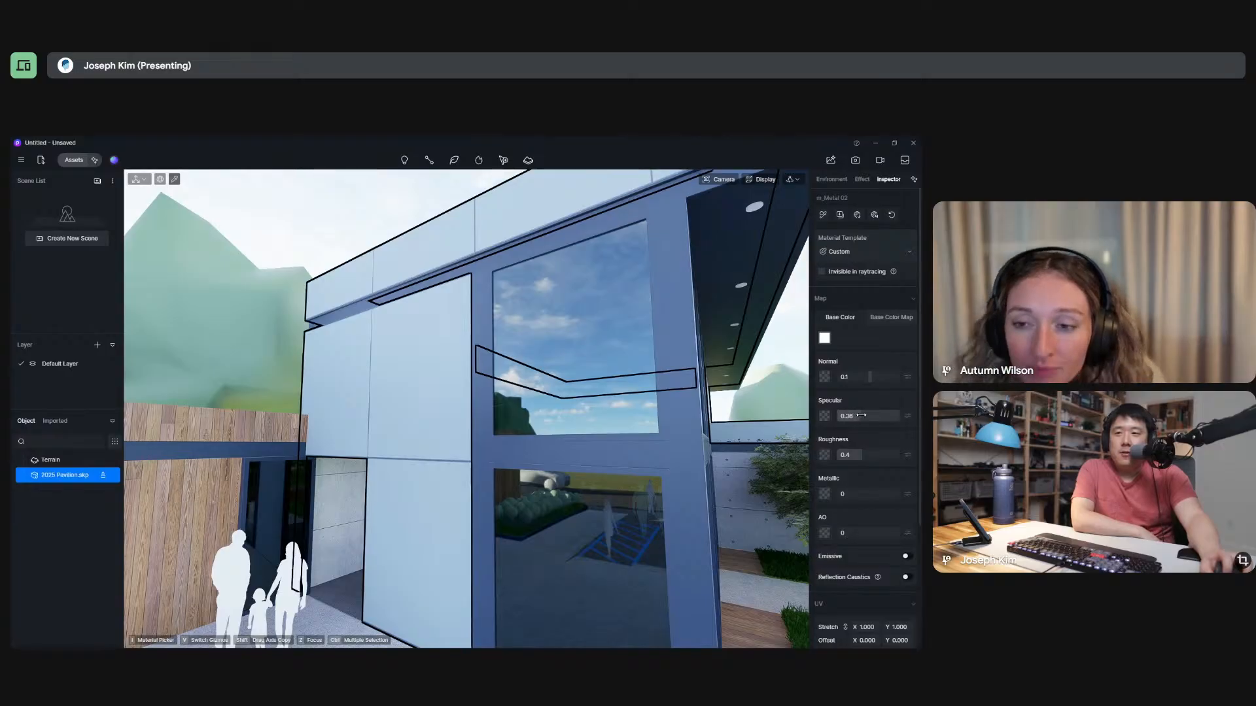
left_click_drag(855, 416, 873, 416)
left_click_drag(855, 494, 900, 493)
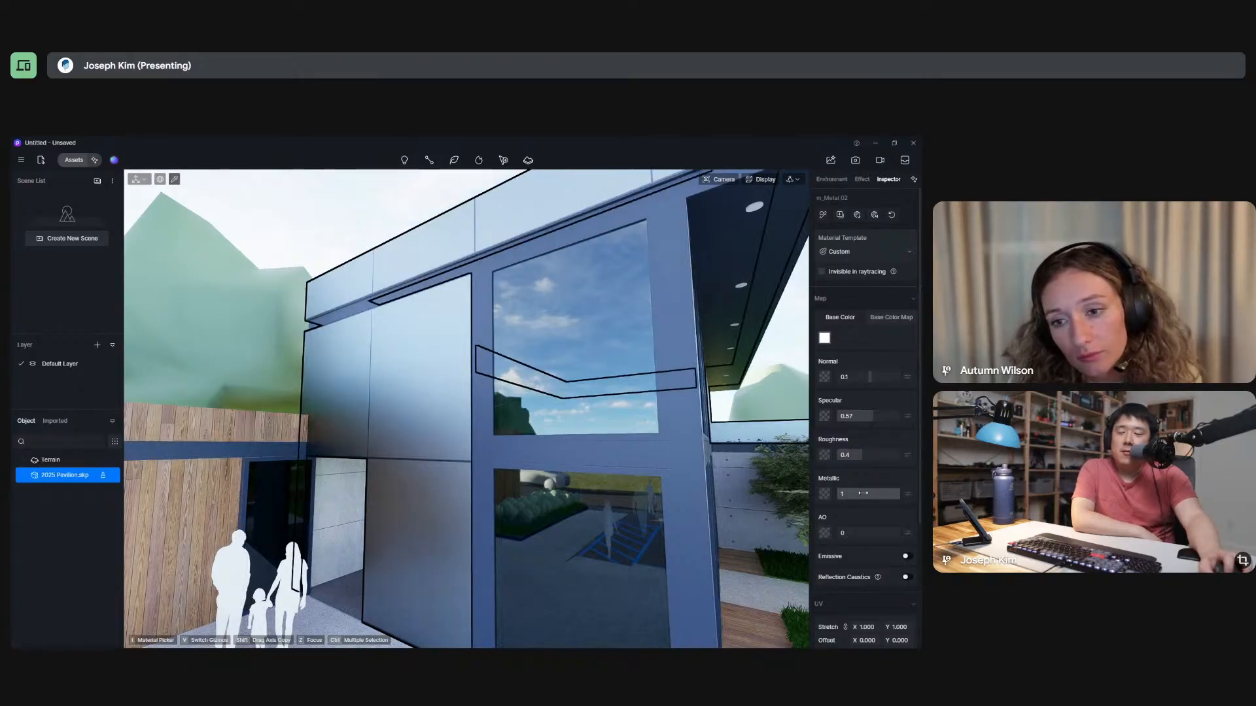
left_click_drag(858, 493, 880, 523)
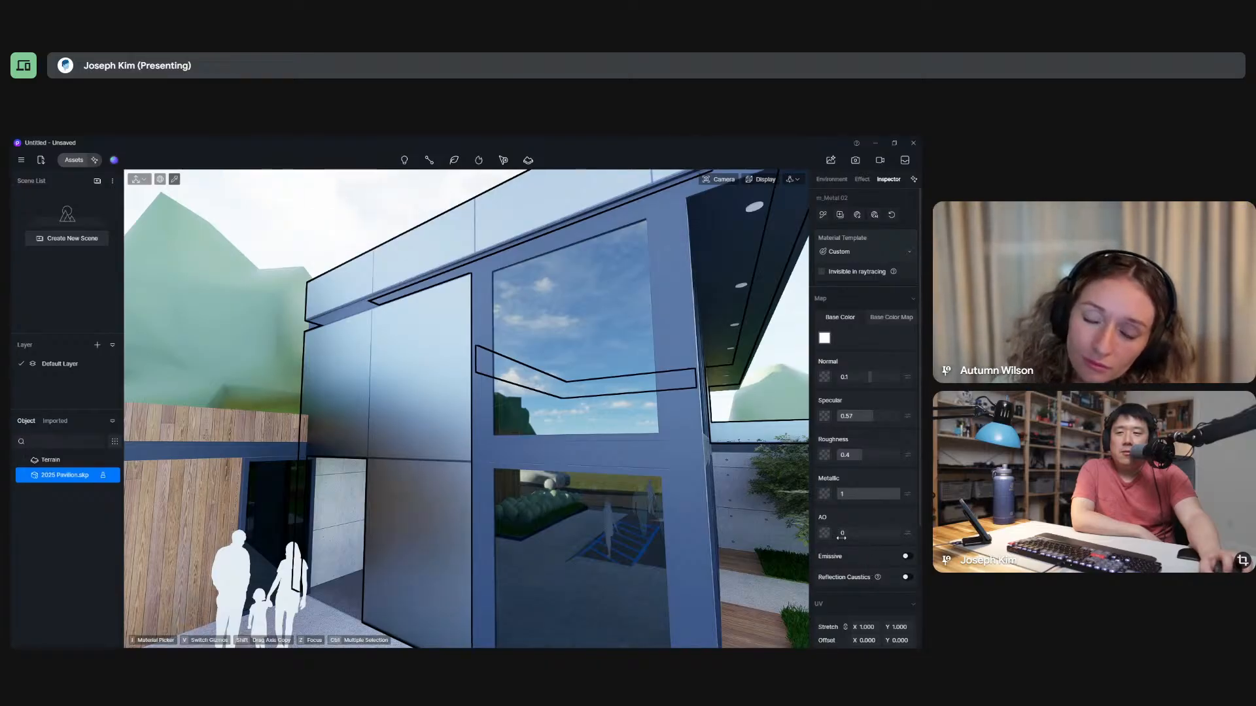
mouse_move(841, 536)
left_mouse_down()
mouse_move(886, 537)
mouse_move(832, 535)
left_mouse_up()
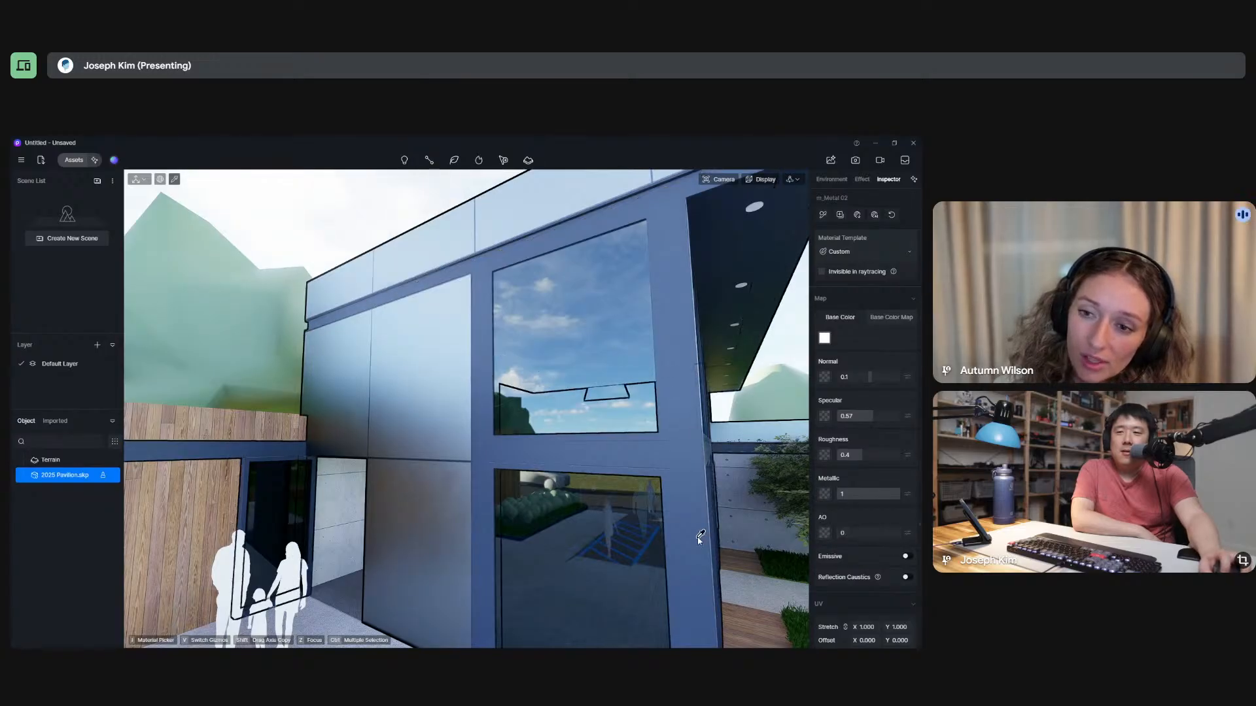
right_click_drag(364, 502, 425, 543)
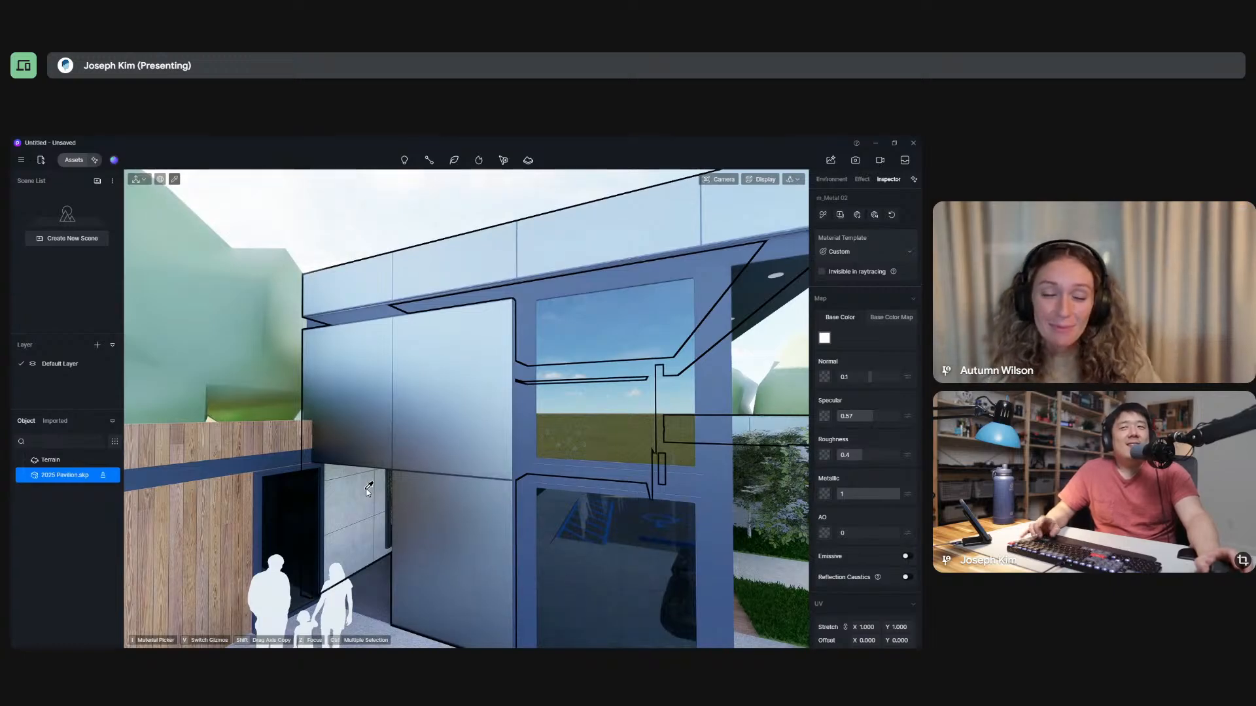
Switch to SketchUp and look through the in-model materials with the front facade's panel beside the entrance in close view.
key("alt+Tab")
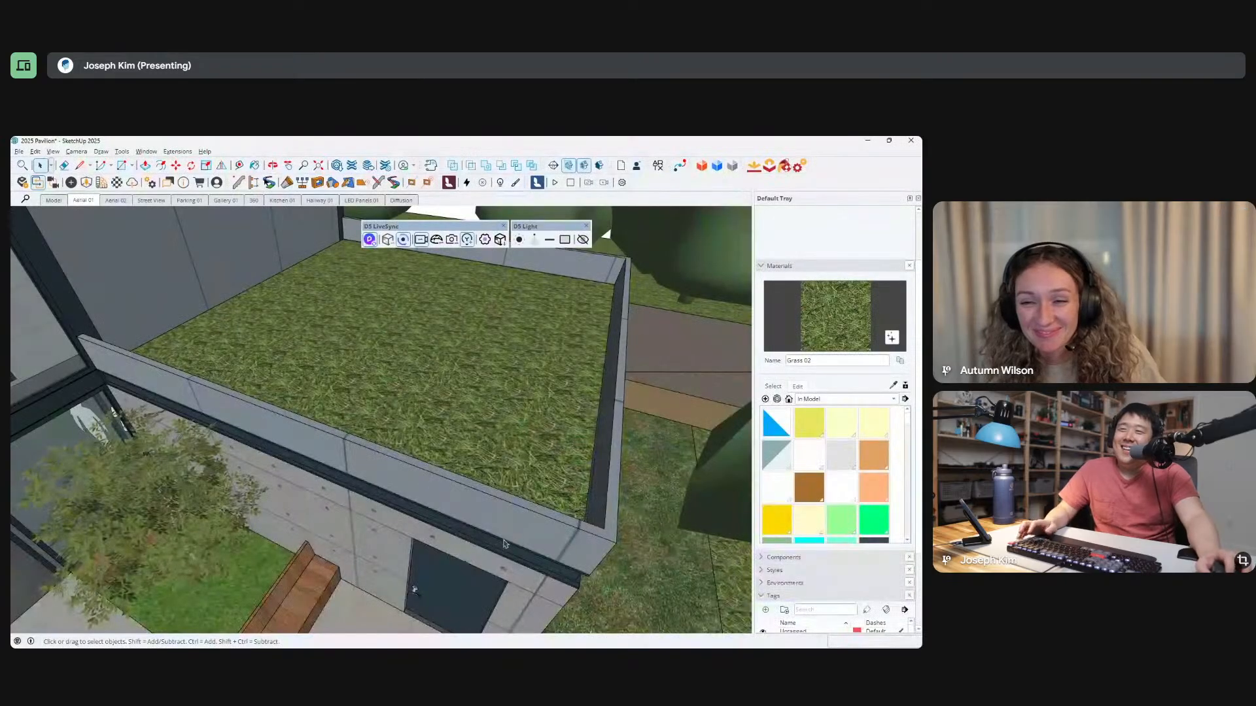
scroll(431, 379, "down", 6)
middle_click_drag(431, 380, 625, 315)
left_click_drag(624, 315, 587, 329)
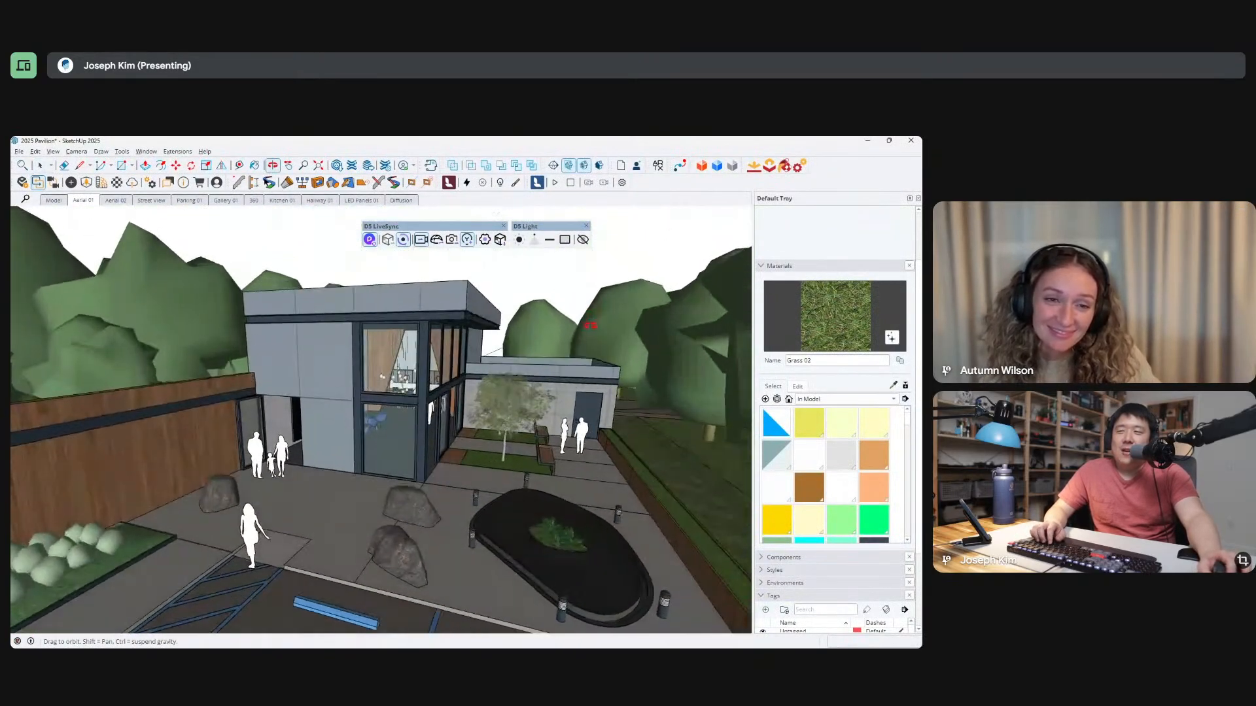
scroll(293, 450, "up", 4)
scroll(293, 448, "up", 5)
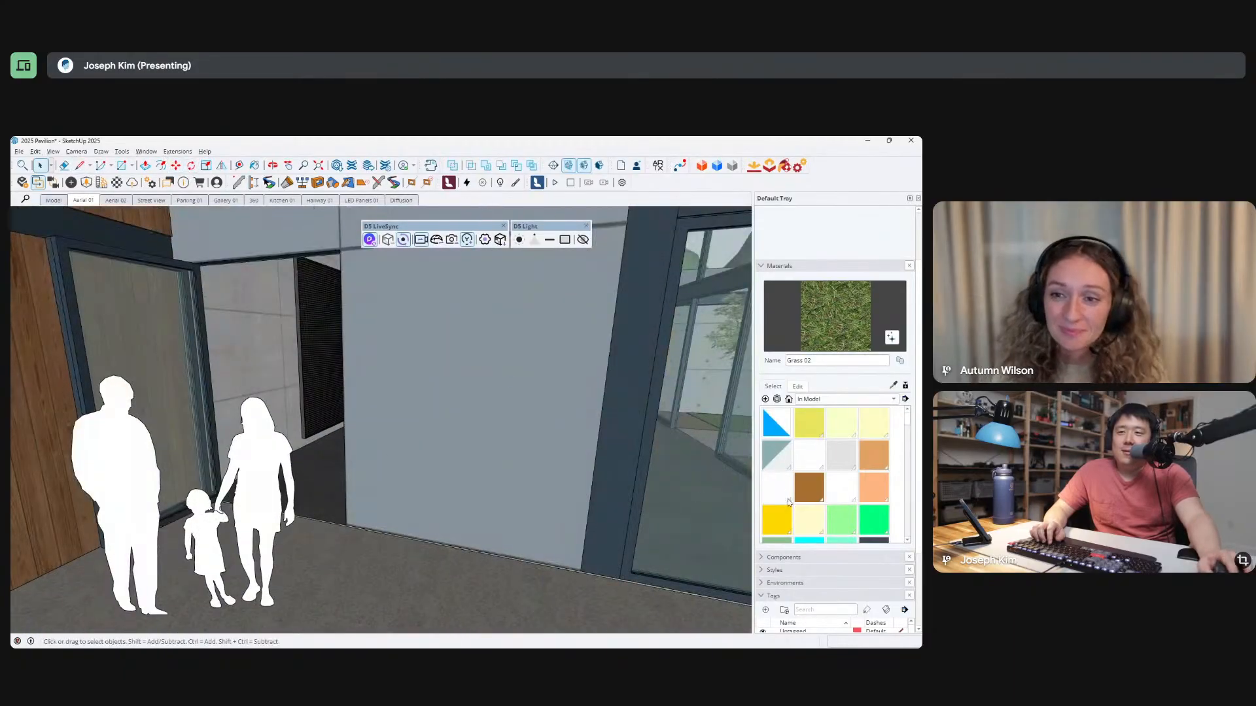
scroll(841, 538, "down", 1)
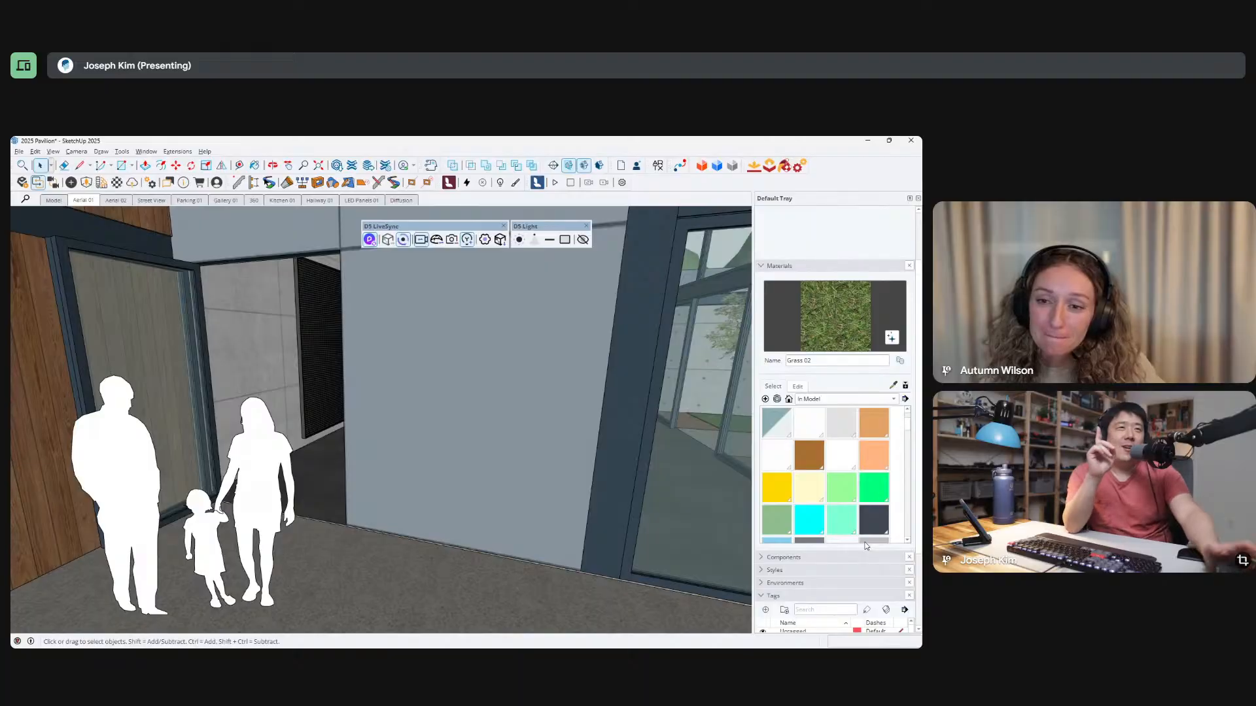
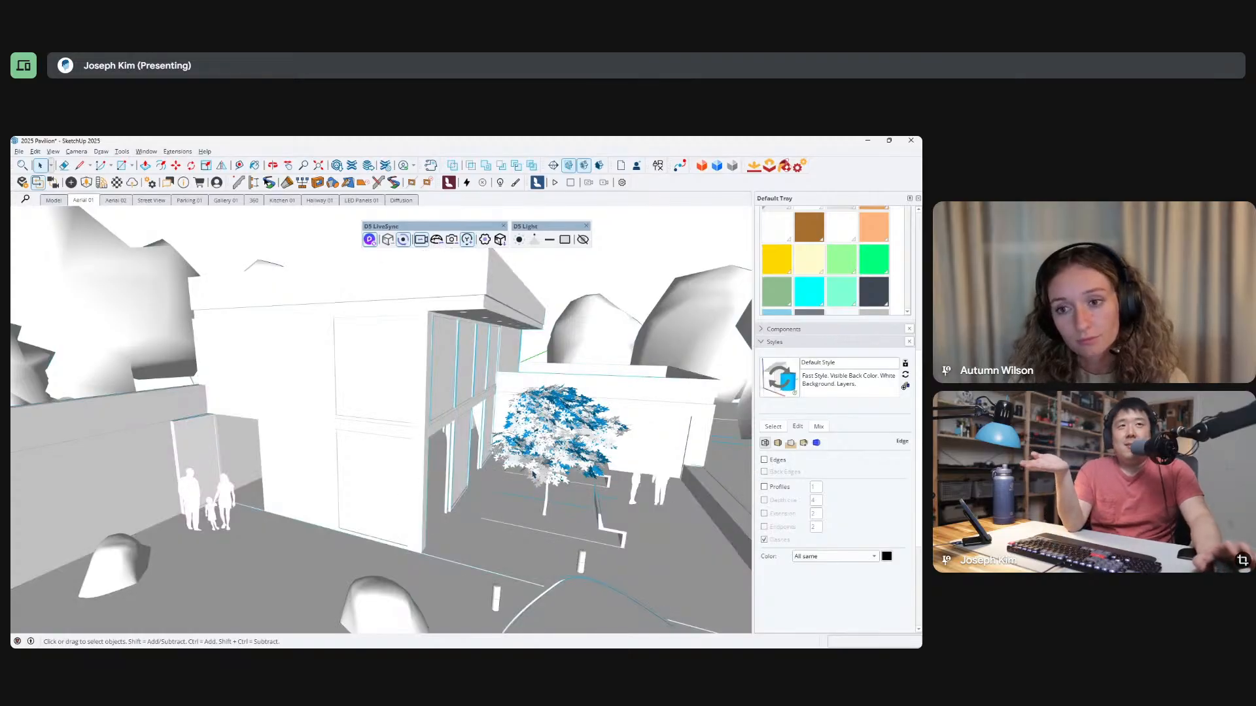
Try the model style with edges displayed, and hide the edges again.
middle_click_drag(530, 474, 560, 507)
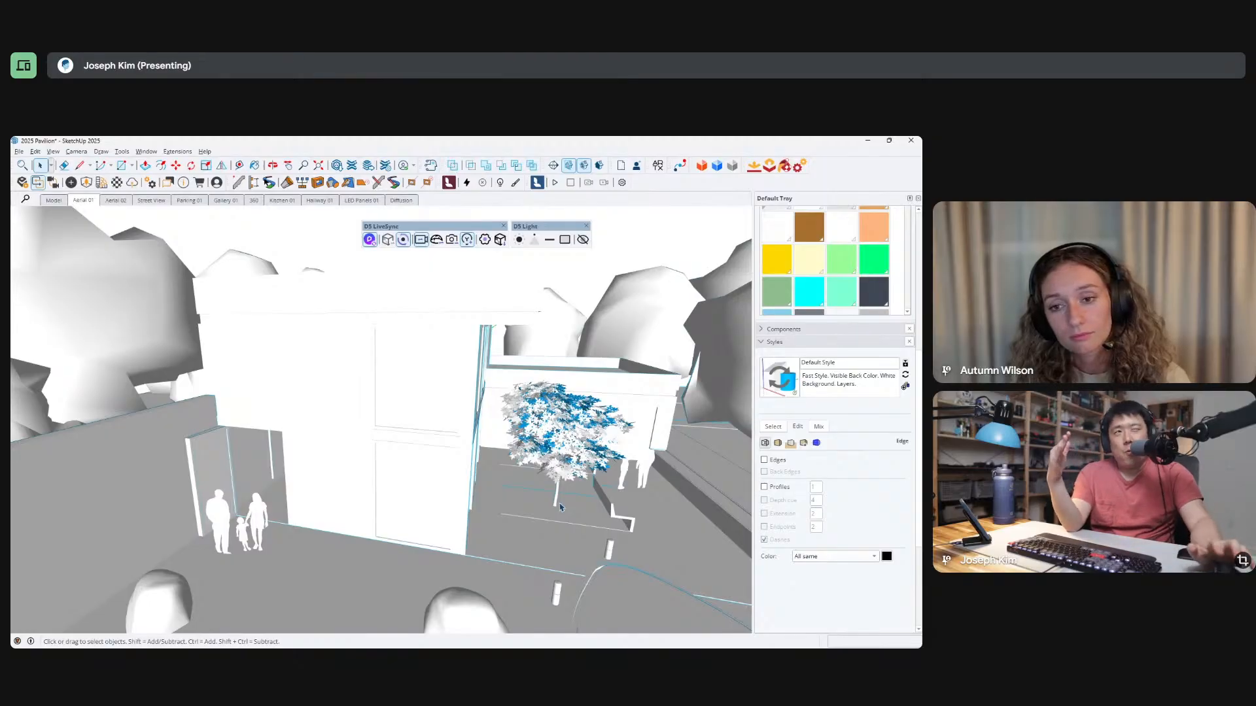
left_click(764, 461)
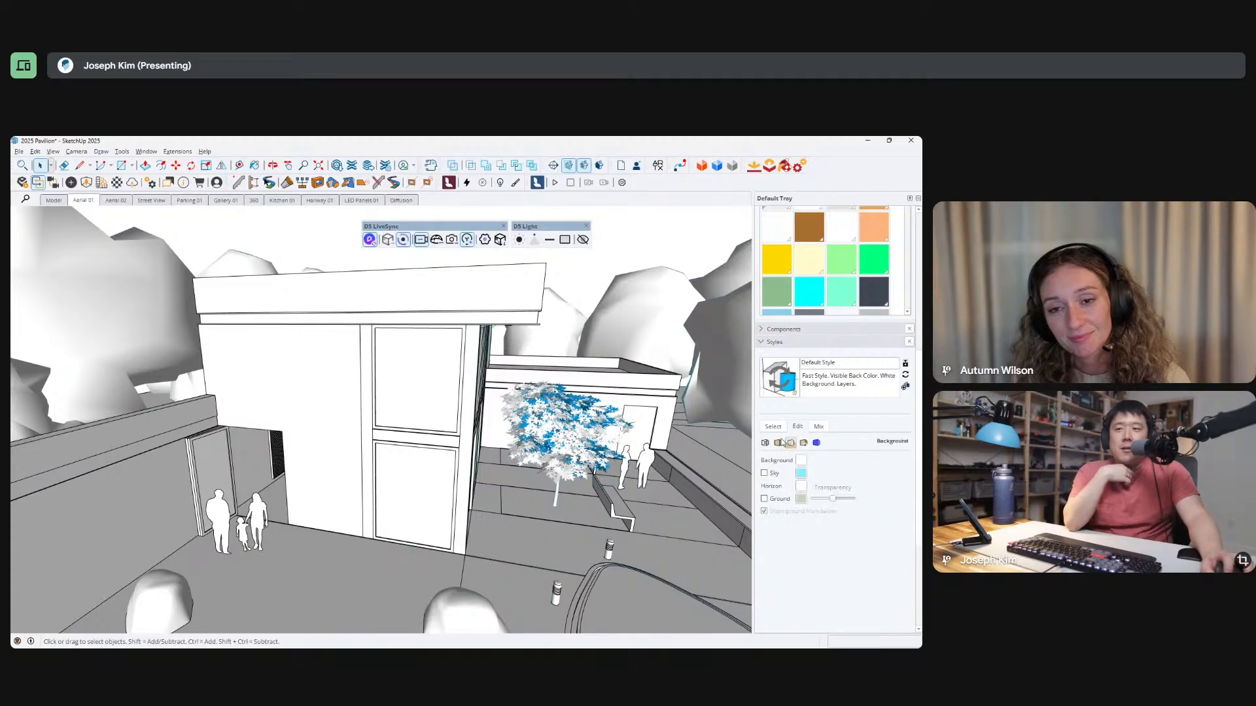
left_click(778, 442)
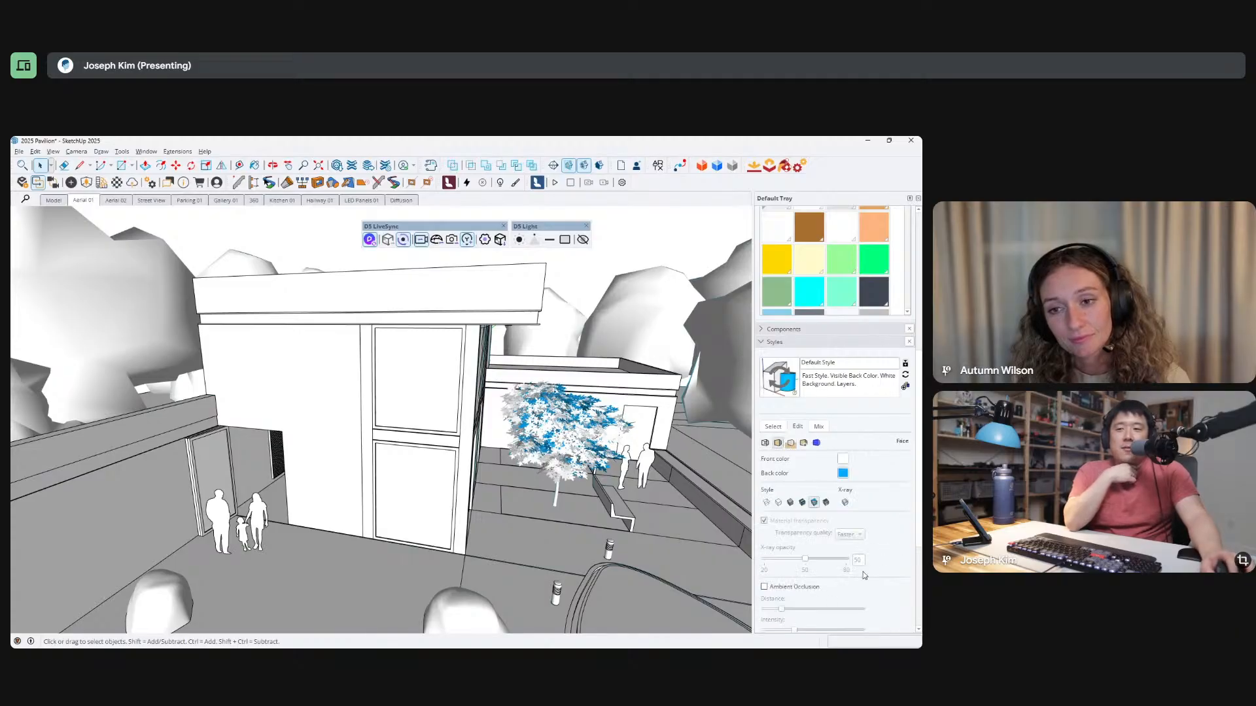
left_click(765, 443)
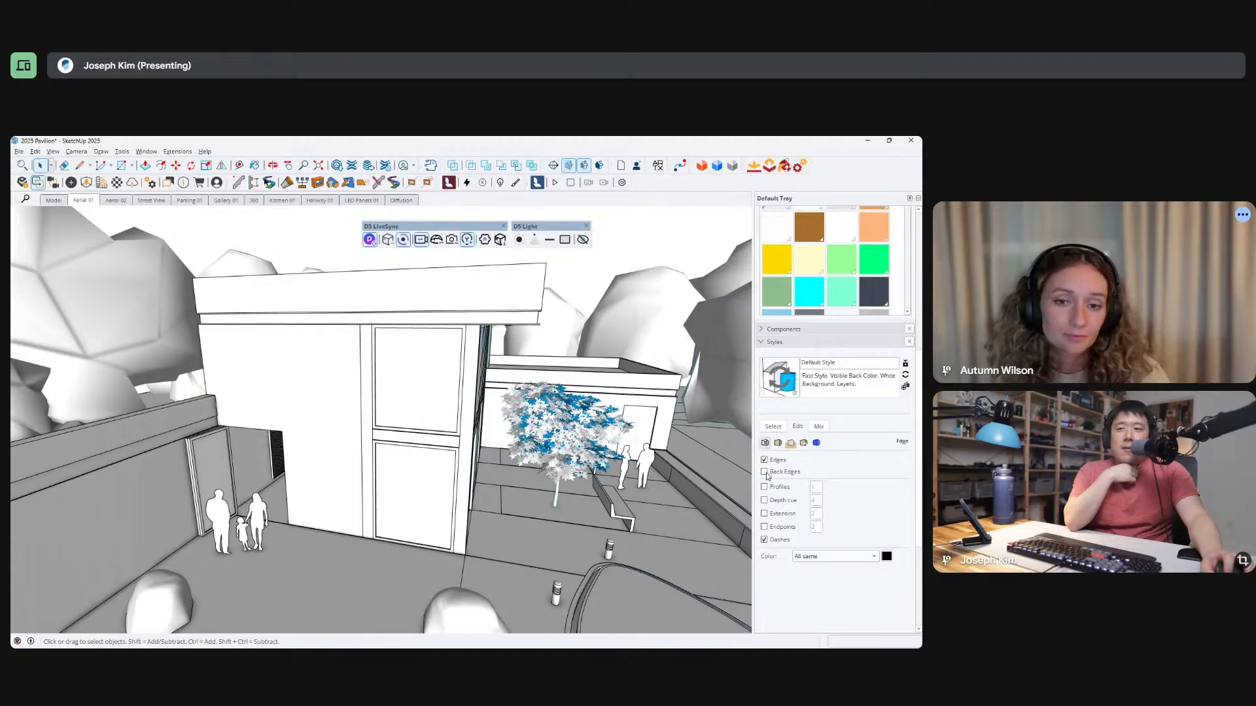
left_click(775, 460)
Turn on ambient occlusion for the model's faces and increase its distance.
left_click(778, 443)
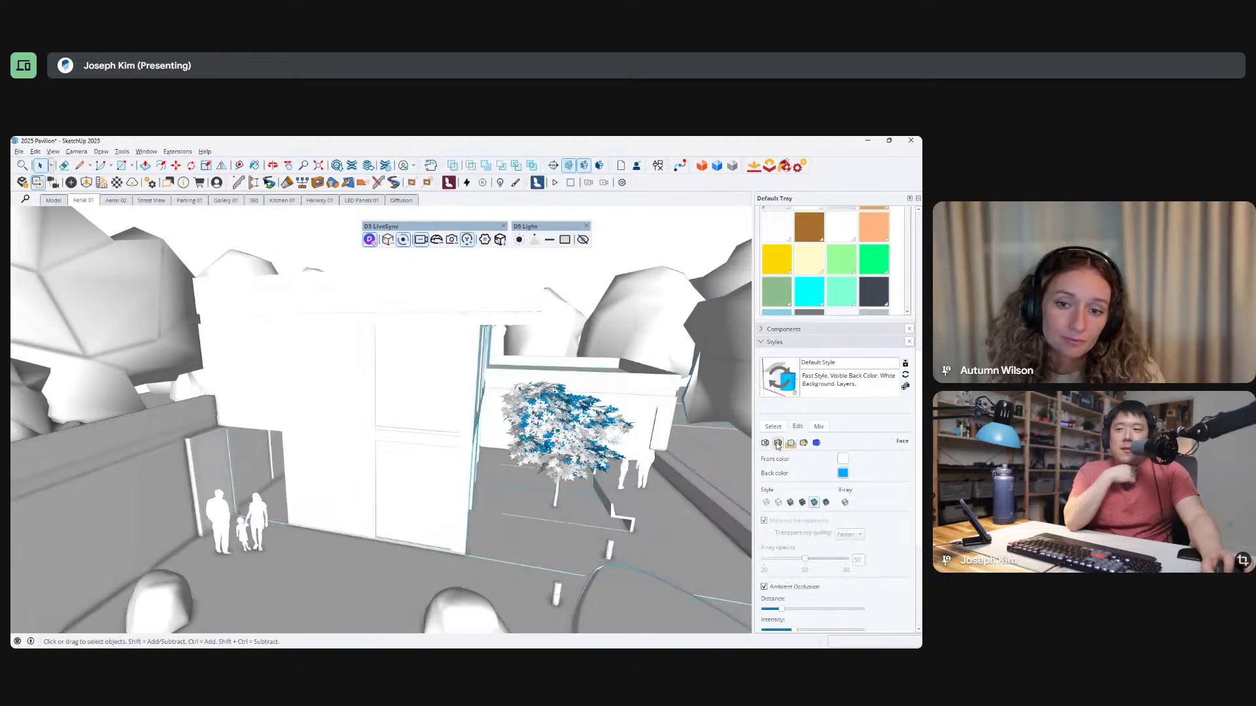
left_click_drag(784, 611, 855, 609)
middle_click_drag(482, 491, 404, 515)
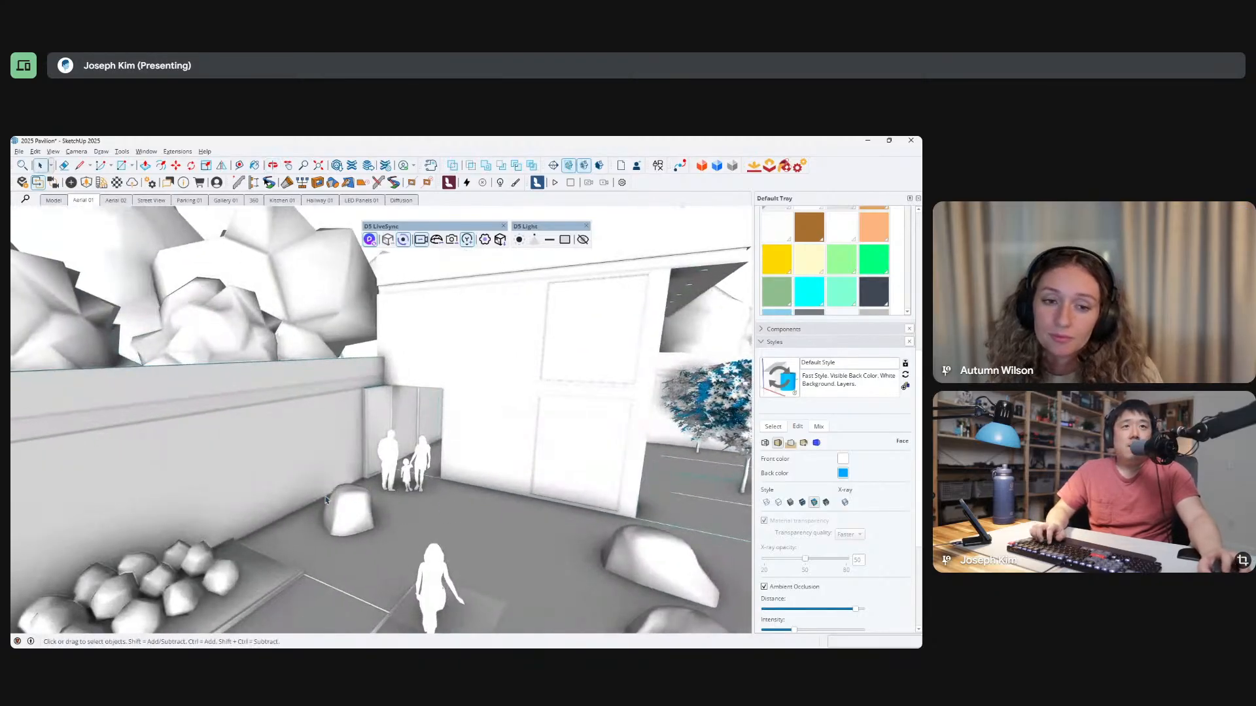
Switch to D5 Render and set the front facade metal panel material's specular and roughness to 0.
key("alt+Tab")
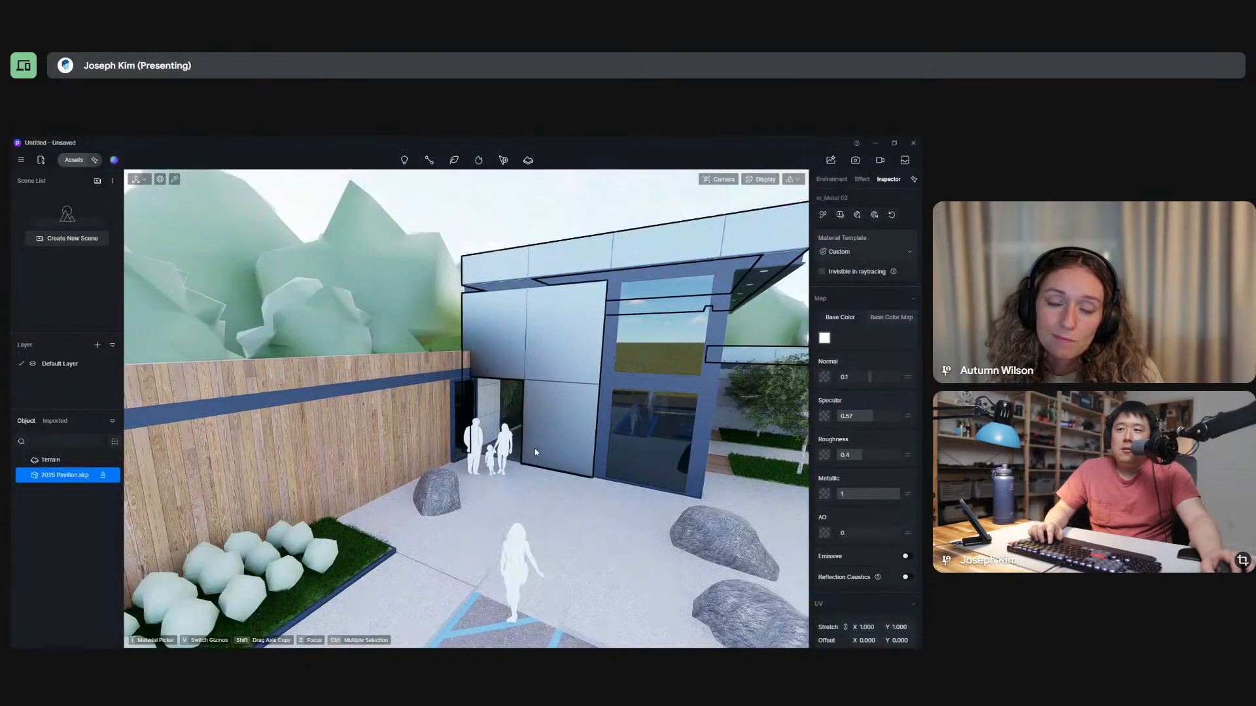
middle_click_drag(535, 452, 589, 476)
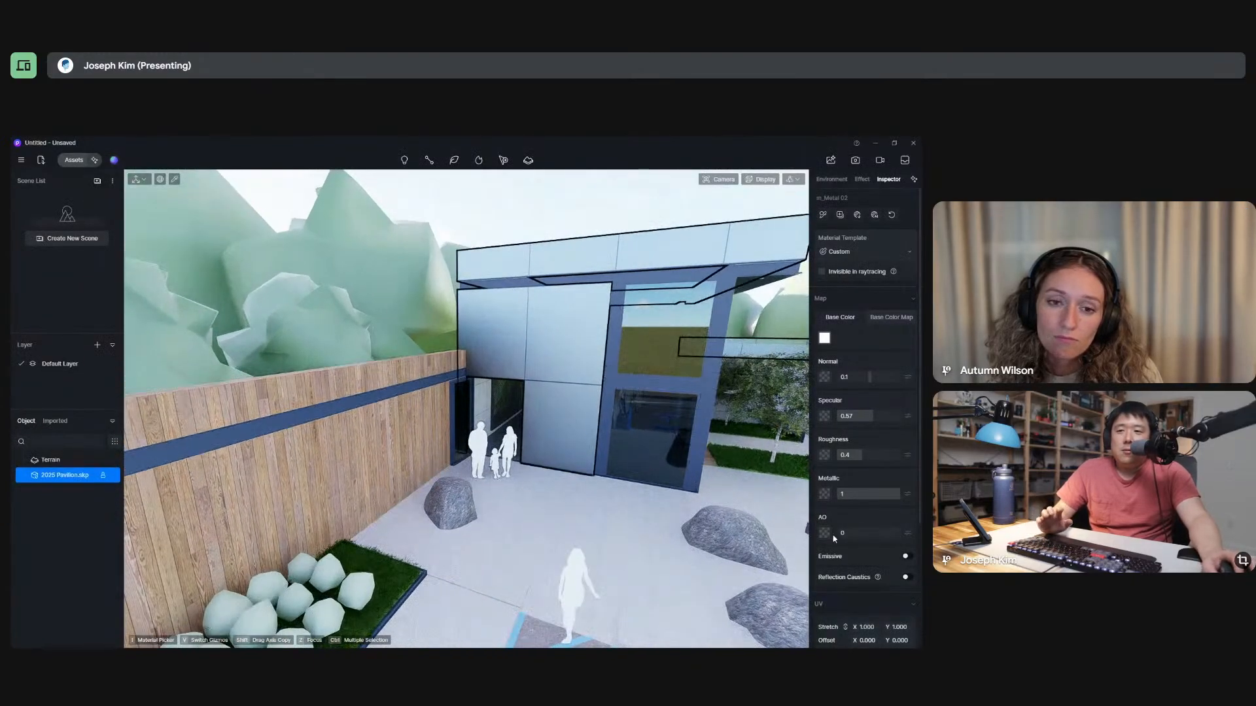
middle_click_drag(538, 440, 628, 539)
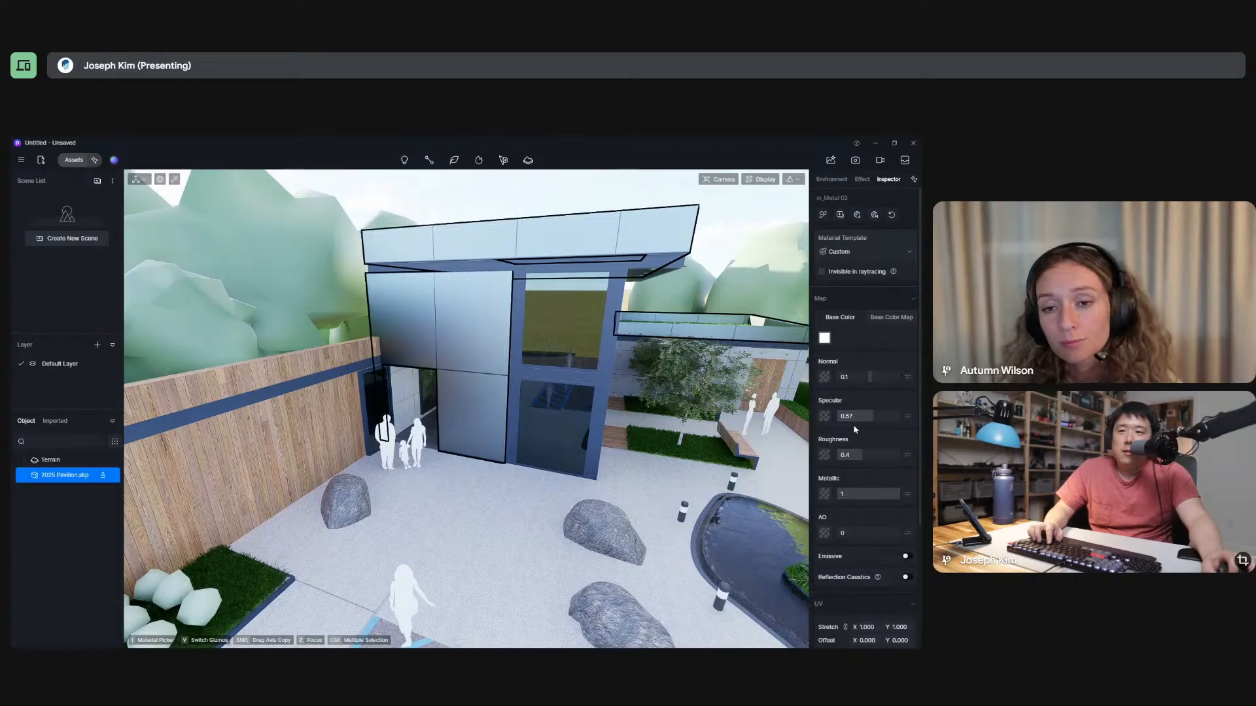
mouse_move(856, 417)
left_mouse_down()
mouse_move(877, 420)
mouse_move(864, 420)
left_mouse_up()
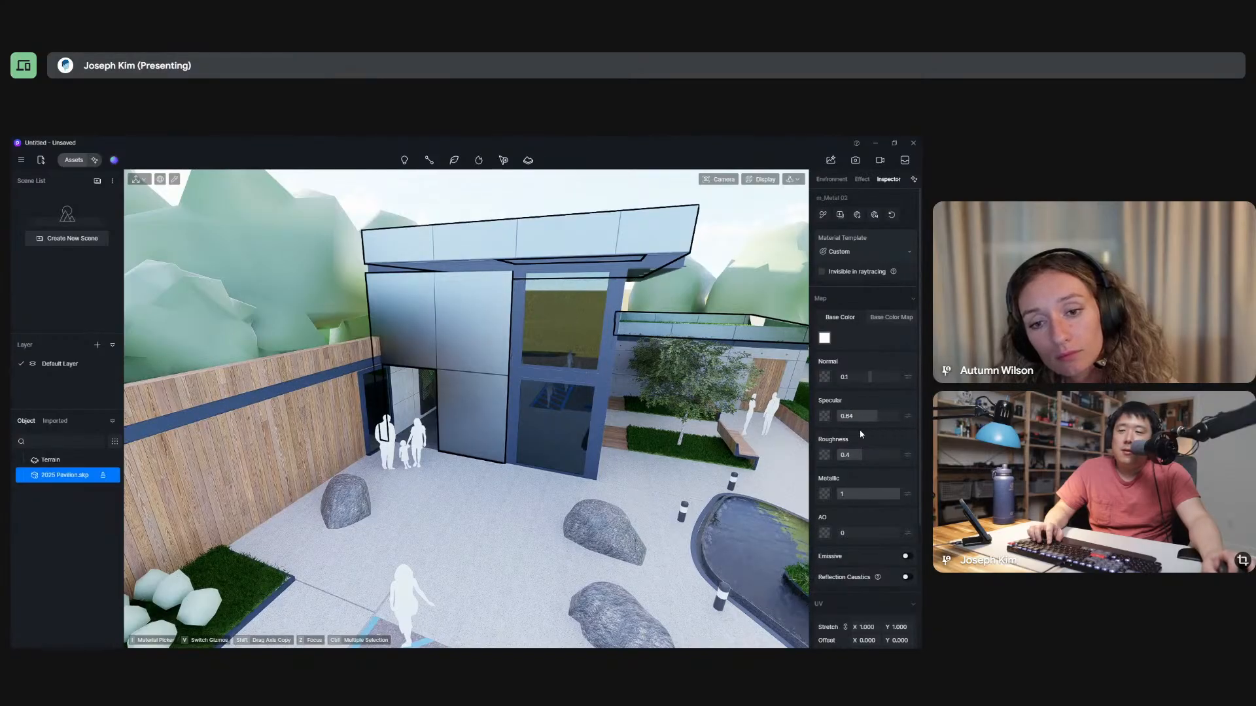
left_click_drag(875, 416, 827, 421)
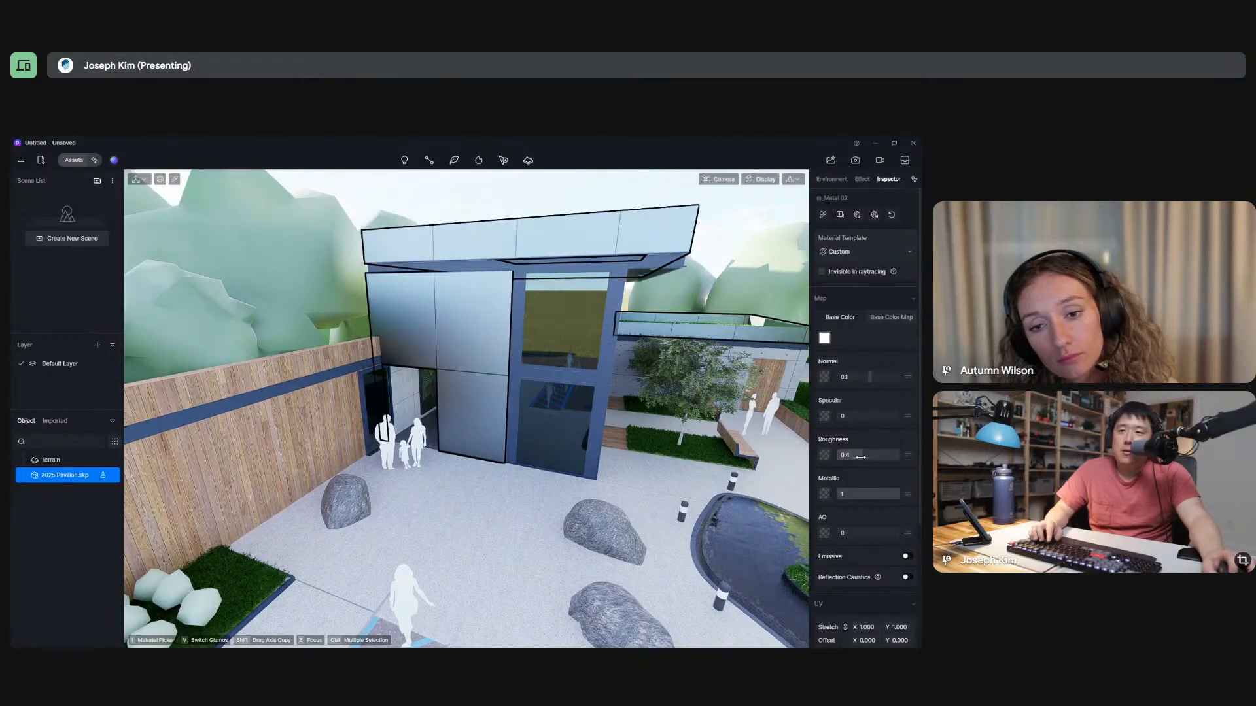
left_click_drag(857, 456, 802, 463)
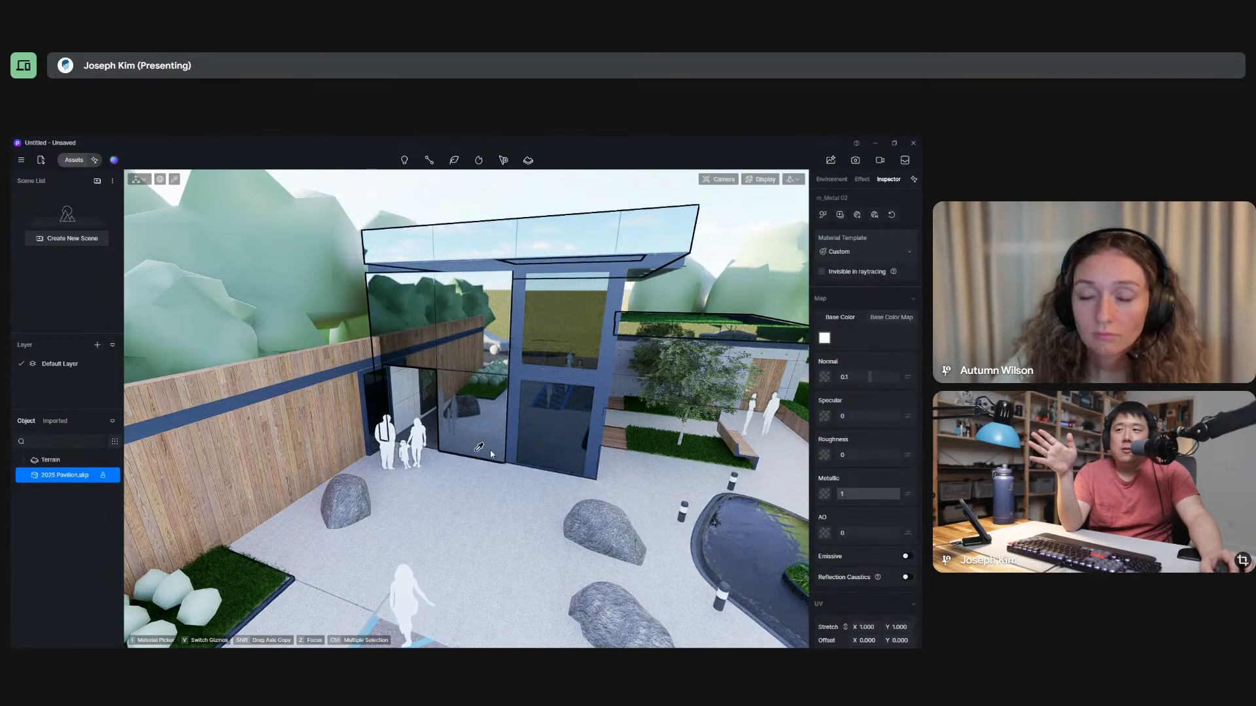
Set the facade metal panel's roughness to 0.11 and check its reflections from close up and farther back.
right_click_drag(574, 469, 518, 487)
key("w")
scroll(518, 489, "down", 2)
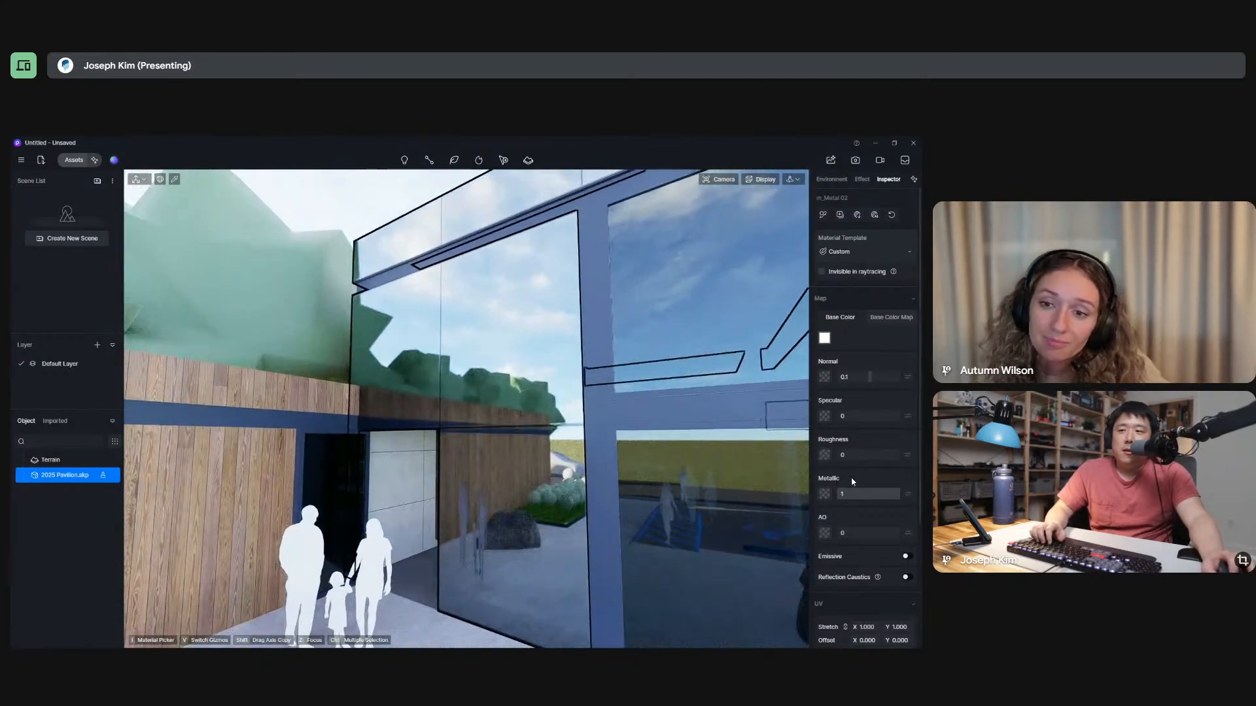
left_click_drag(844, 456, 854, 465)
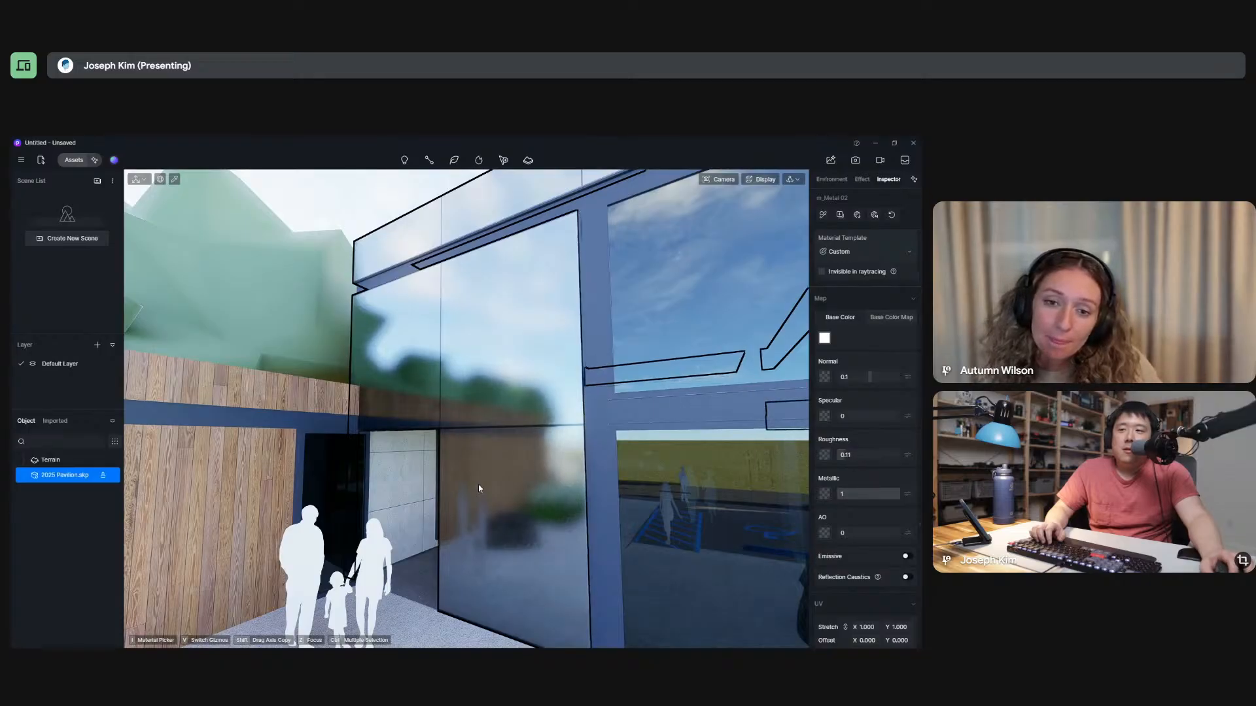
right_click_drag(478, 486, 492, 388)
scroll(491, 388, "down", 3)
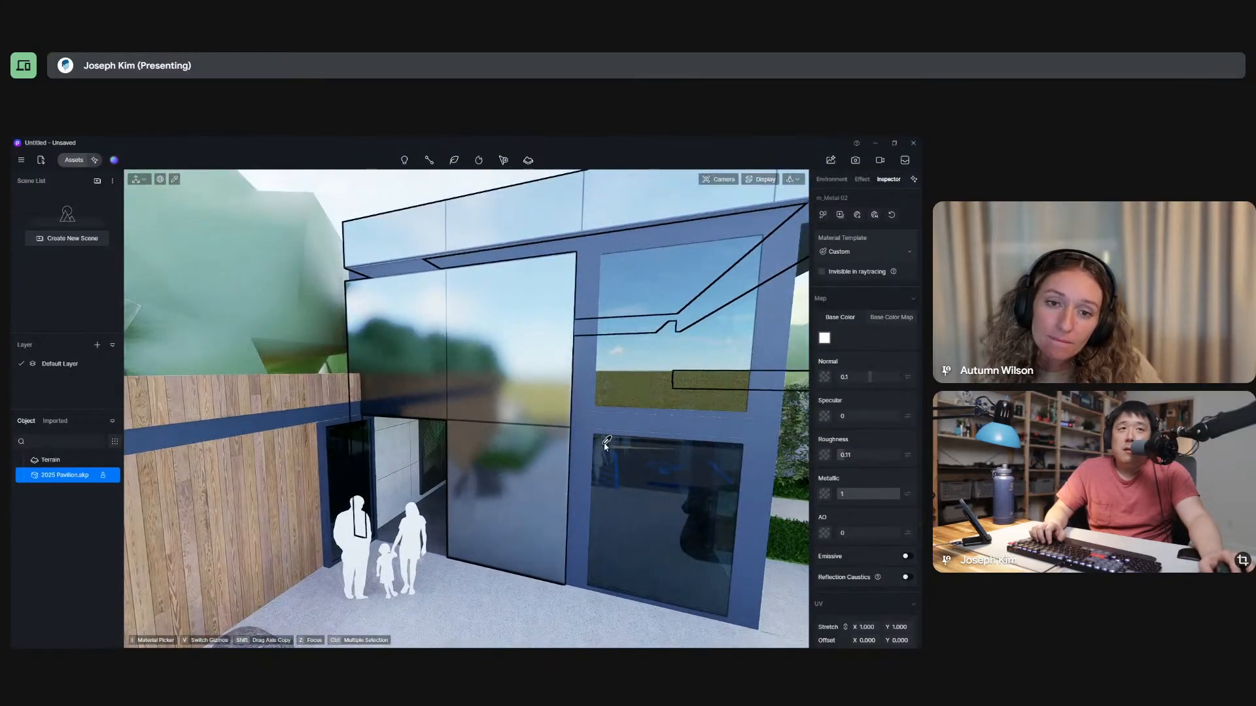
scroll(400, 393, "down", 2)
scroll(401, 392, "down", 3)
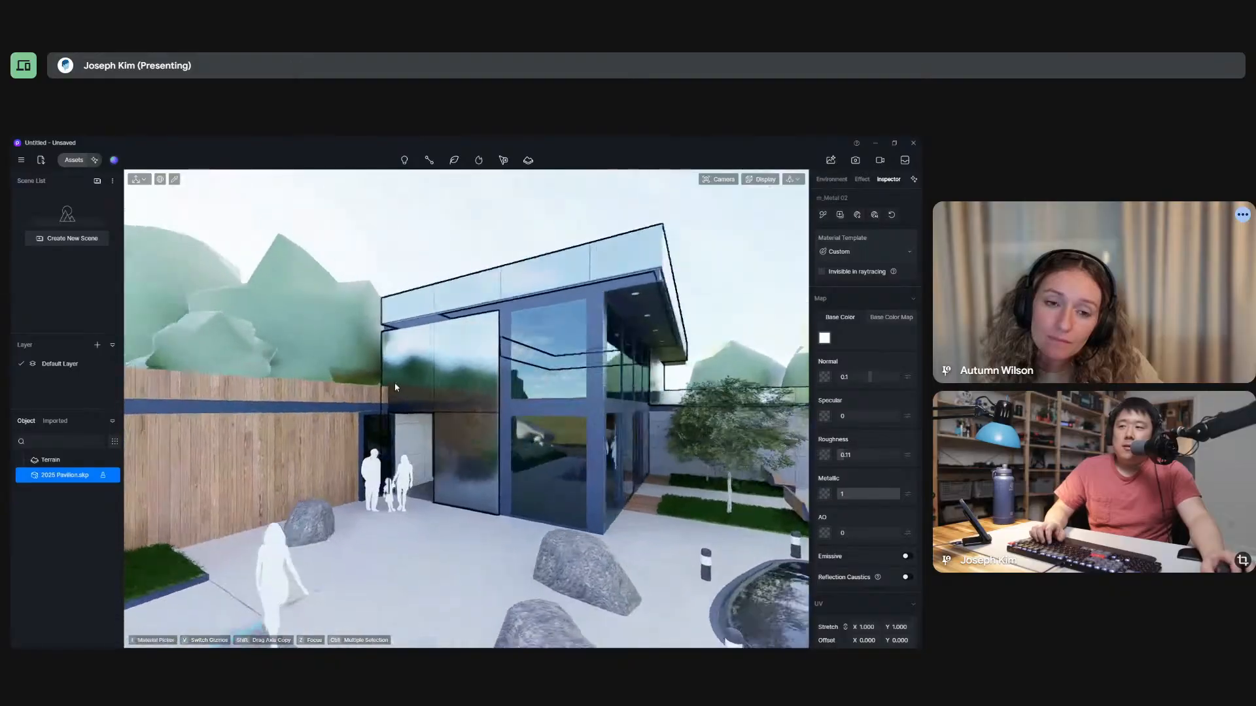
right_click_drag(422, 413, 367, 407)
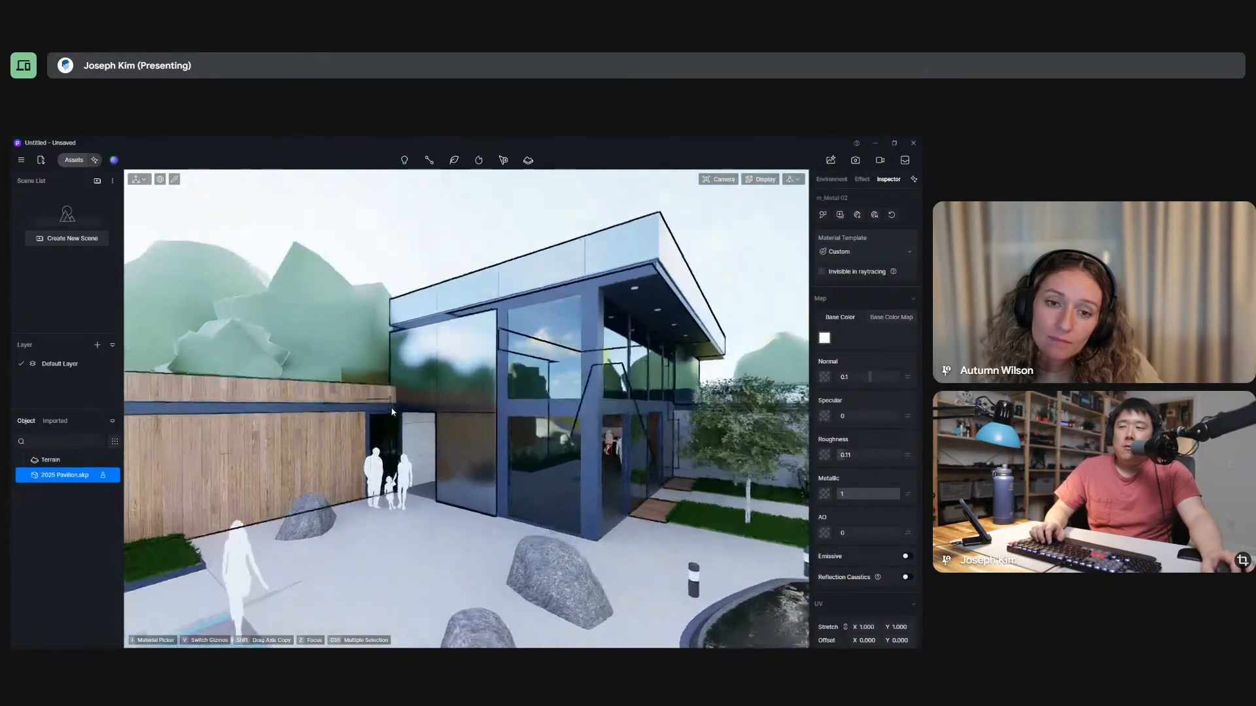
Pick the dark wood material on the fence beside the entrance and set its roughness to 0.11.
scroll(314, 448, "up", 5)
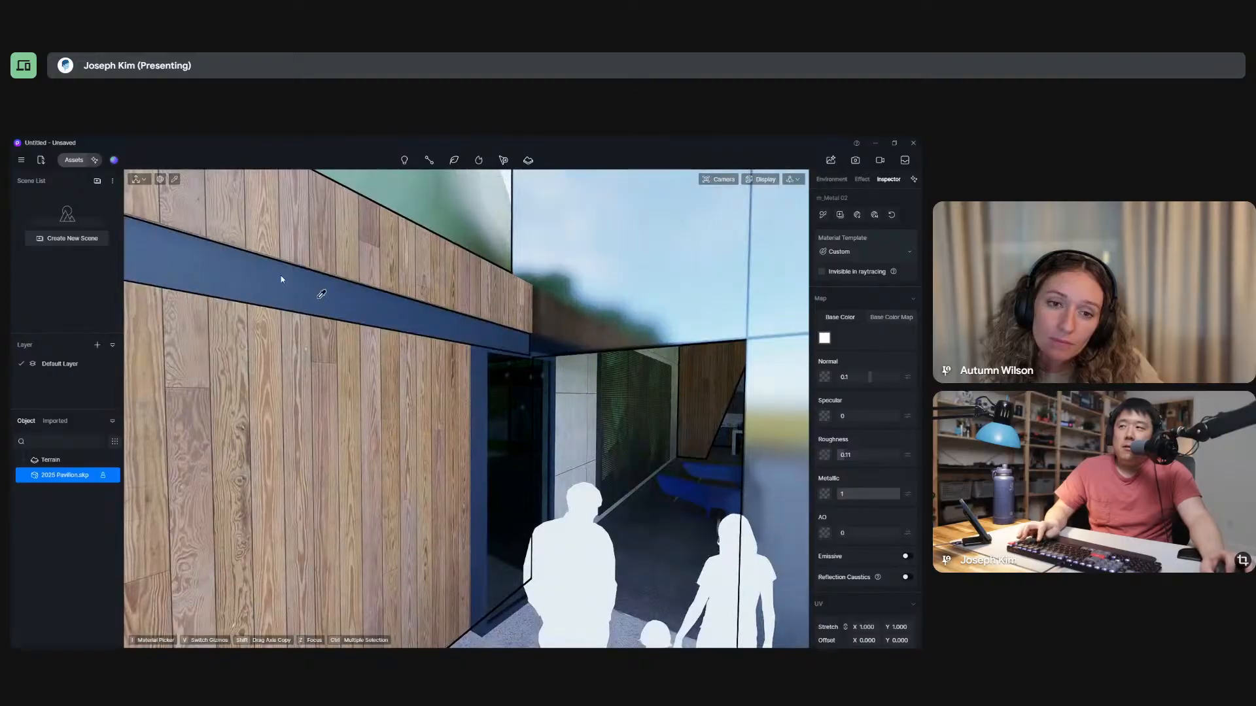
left_click(360, 422)
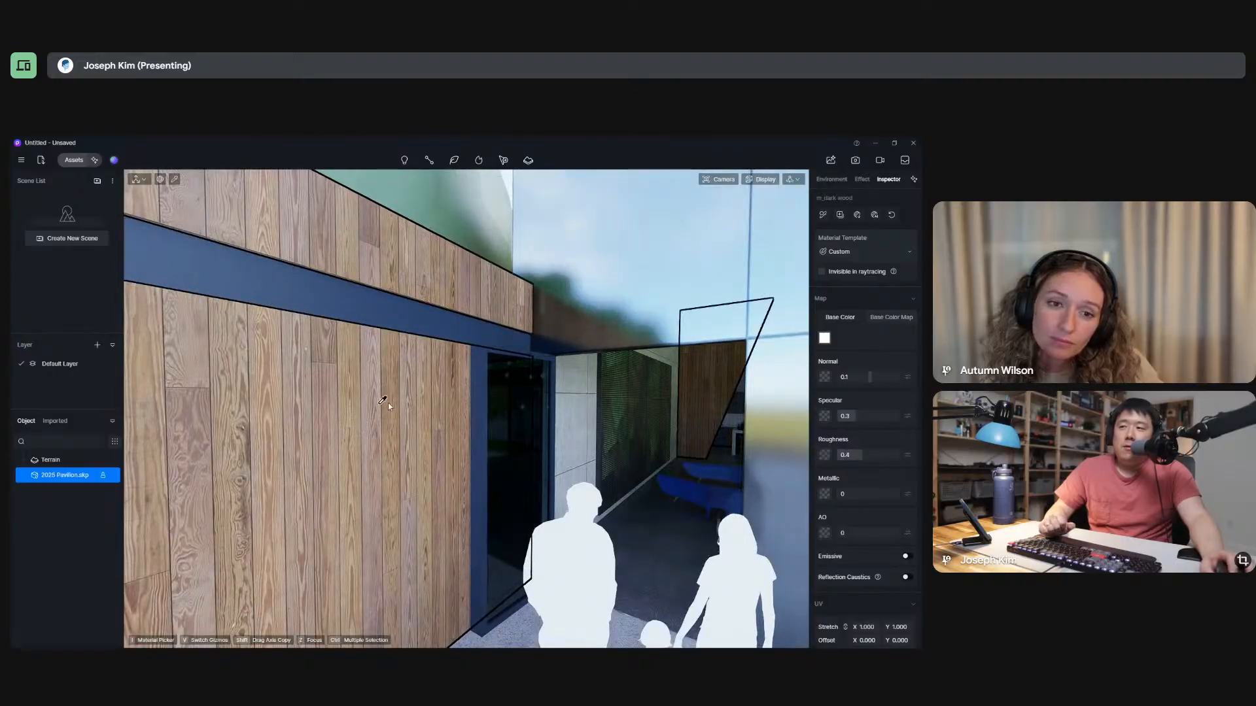
scroll(383, 401, "down", 5)
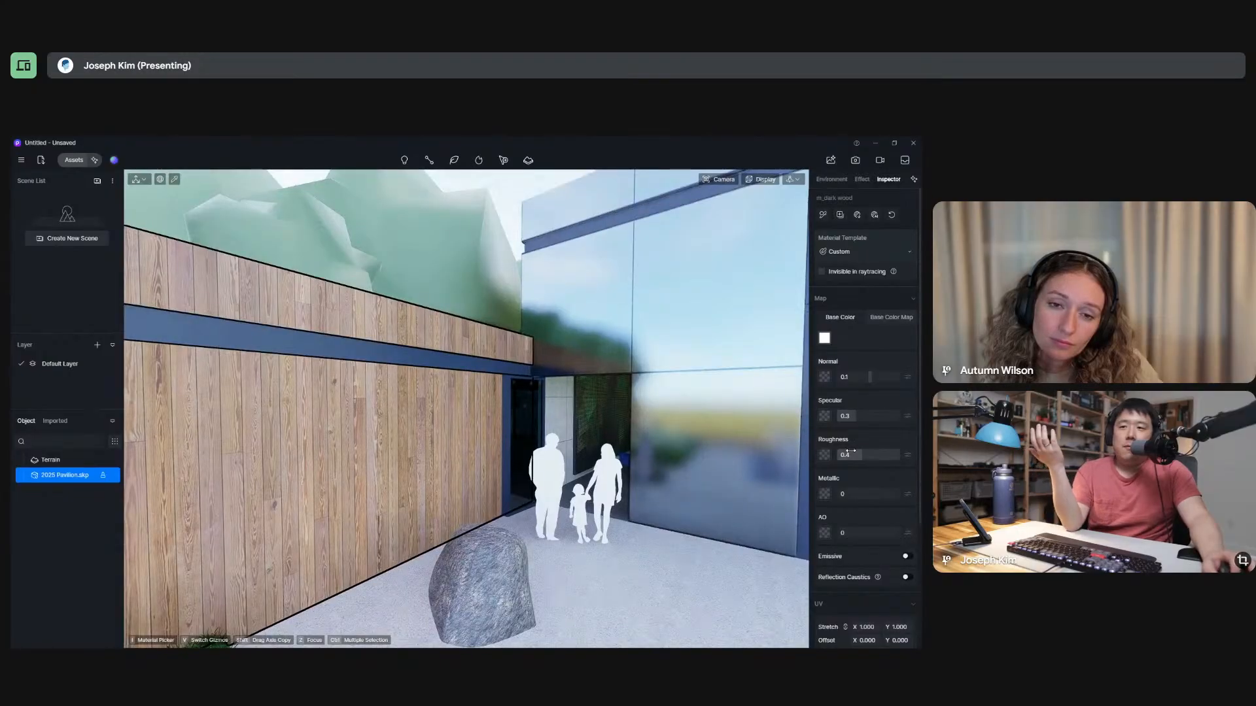
left_click_drag(859, 454, 840, 460)
scroll(354, 429, "up", 4)
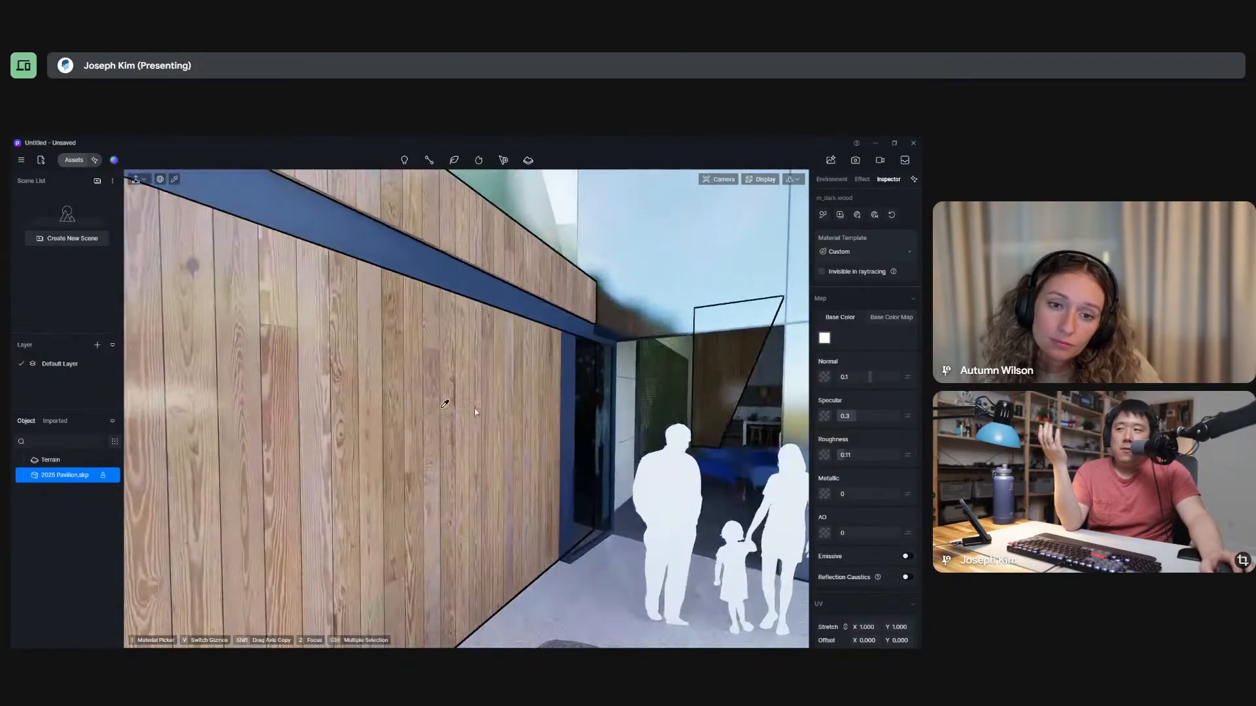
scroll(519, 411, "down", 2)
scroll(518, 411, "down", 6)
middle_click_drag(519, 411, 562, 471)
scroll(561, 471, "up", 3)
scroll(656, 513, "down", 3)
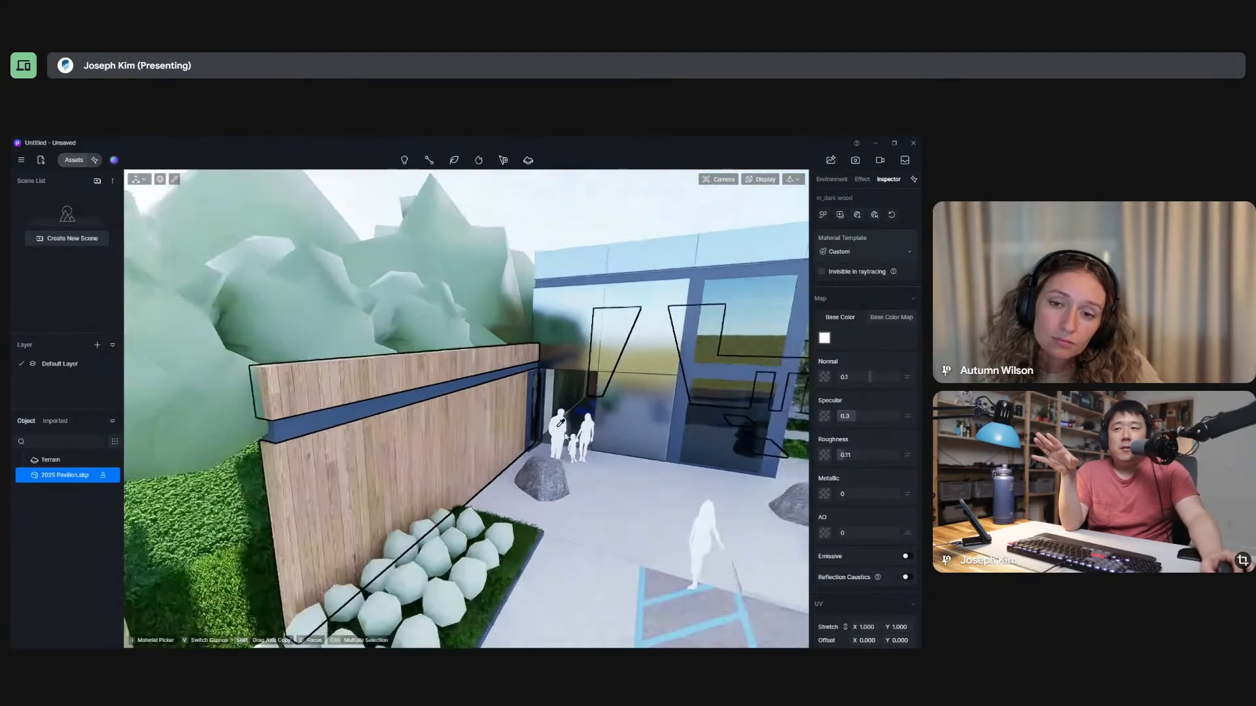
Pick the entrance paving material, set its roughness to 0.09, and review the surface from the parking side.
left_click(656, 514)
scroll(673, 513, "up", 4)
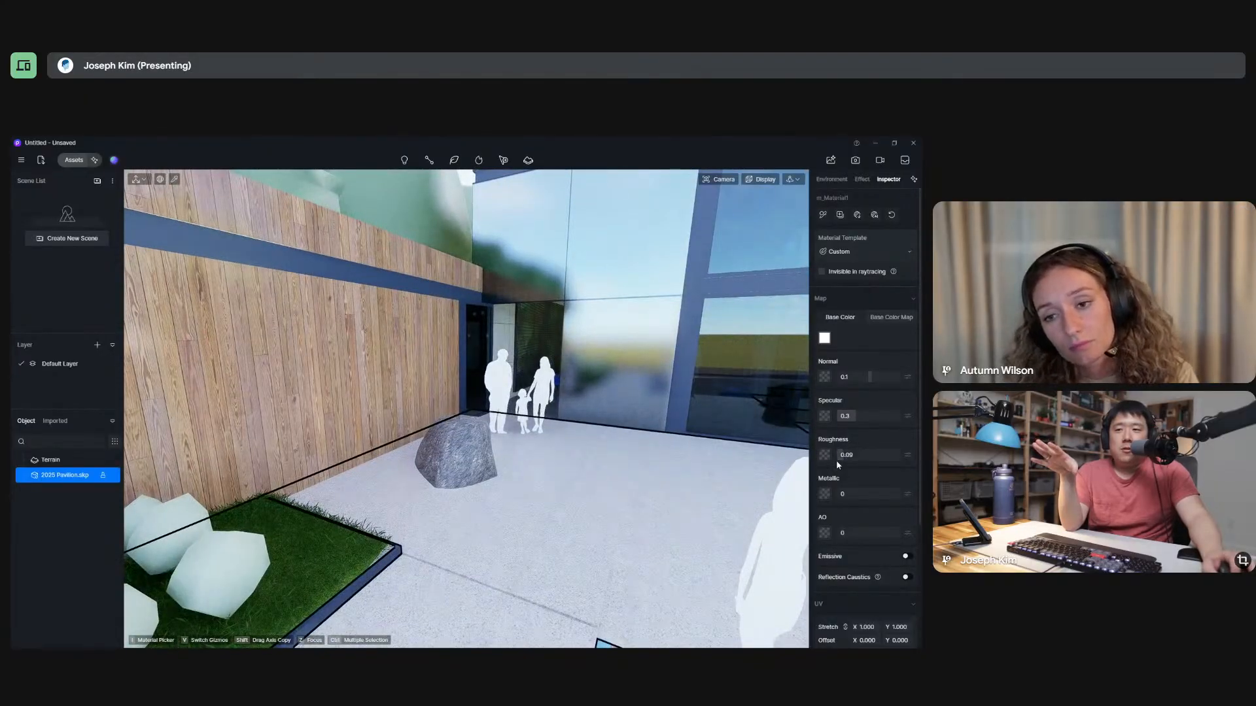
scroll(577, 509, "down", 6)
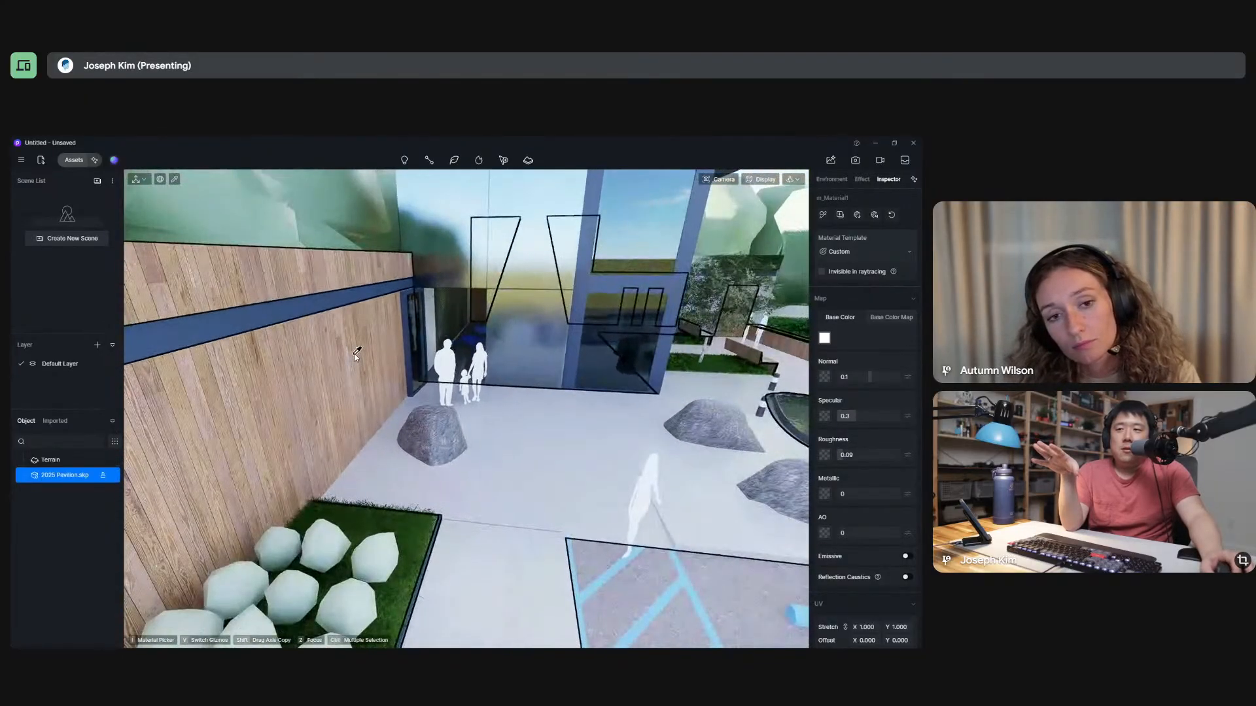
scroll(511, 421, "down", 3)
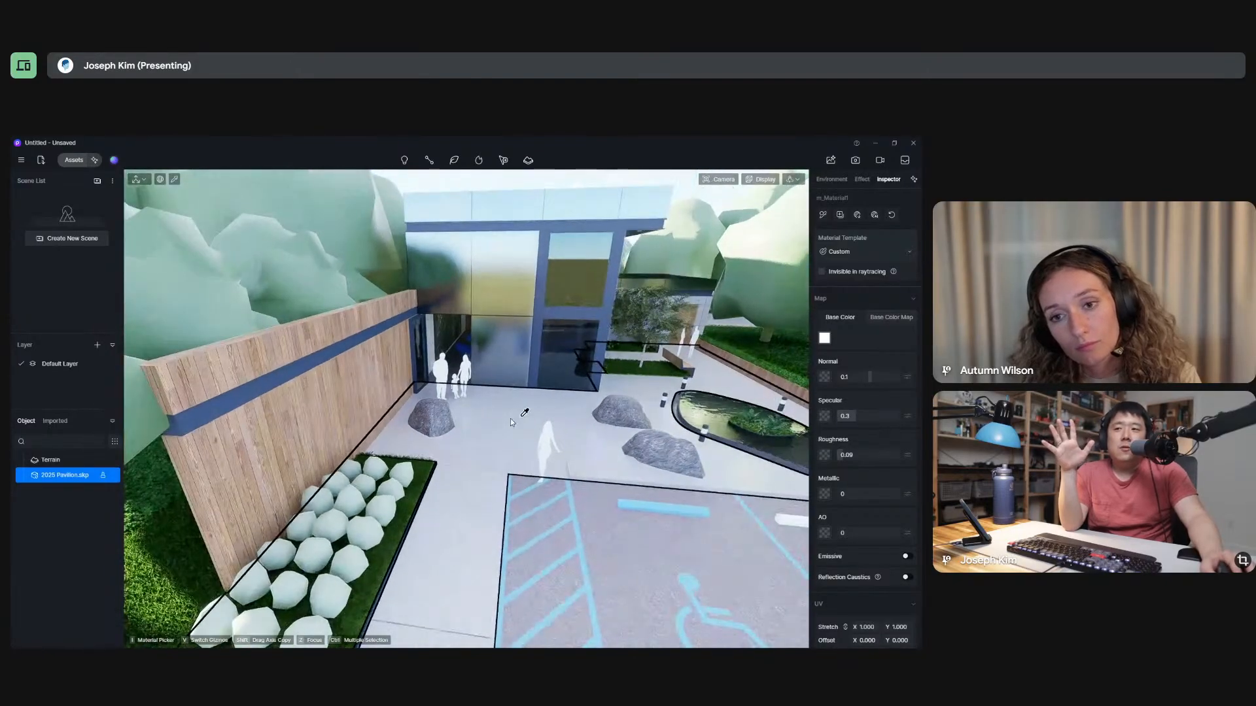
scroll(511, 421, "down", 3)
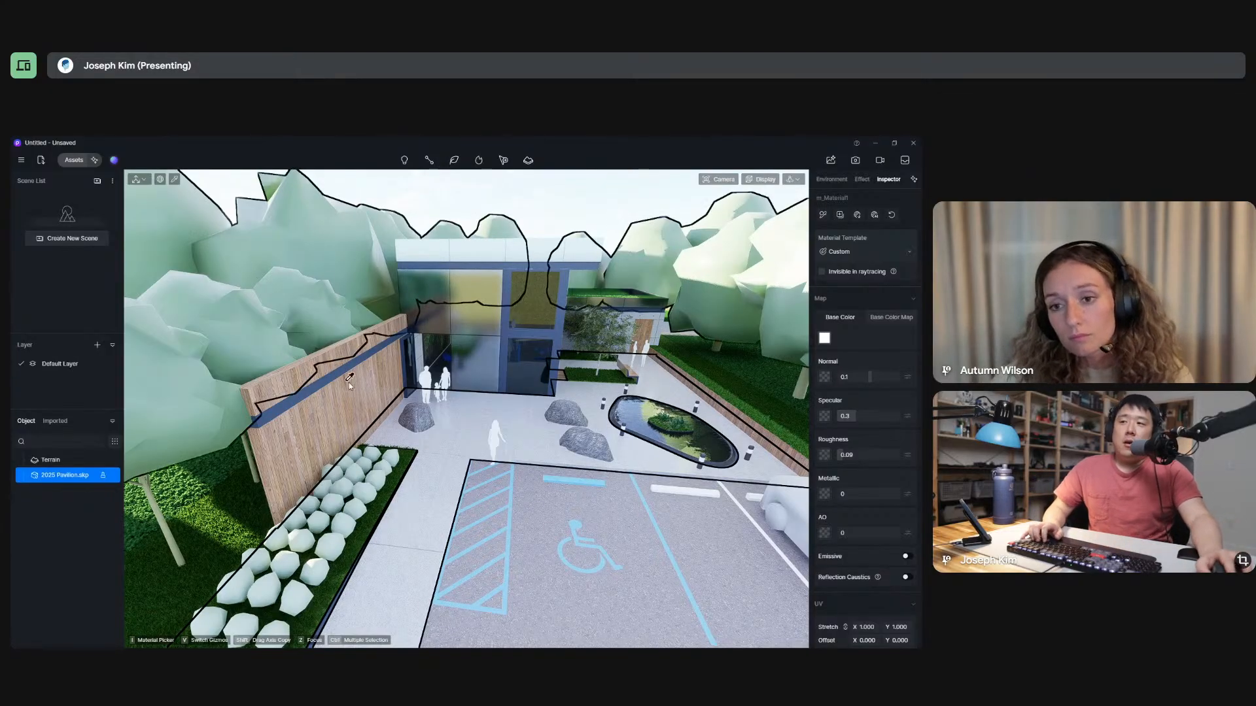
scroll(340, 376, "down", 3)
scroll(340, 377, "down", 4)
scroll(582, 413, "up", 8)
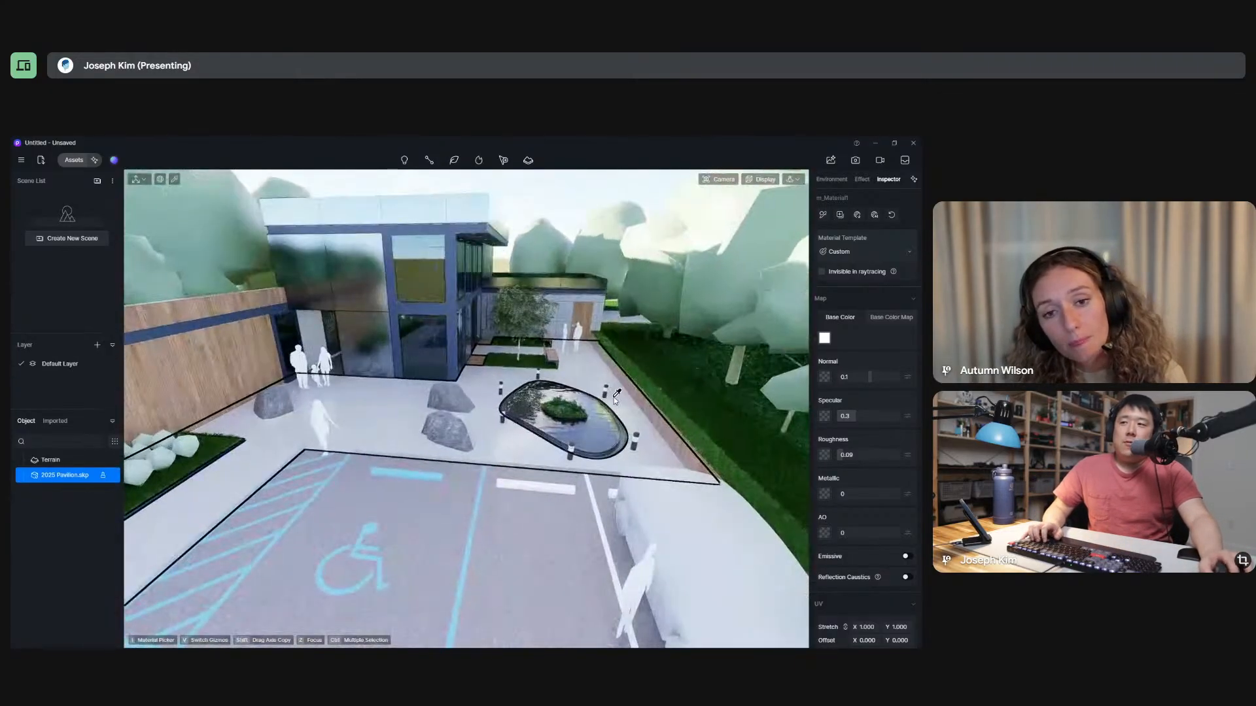
scroll(589, 416, "down", 3)
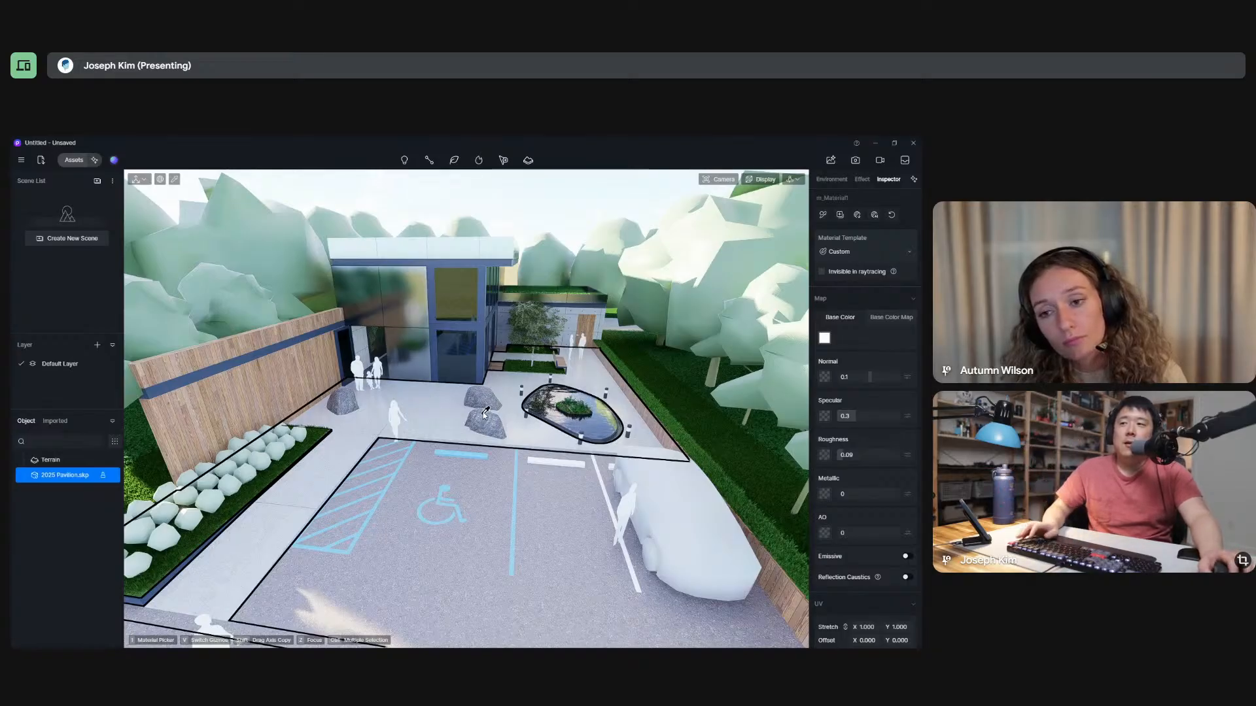
middle_click_drag(485, 413, 474, 387)
Switch to SketchUp and display the model's faces shaded with textures.
key("alt+Tab")
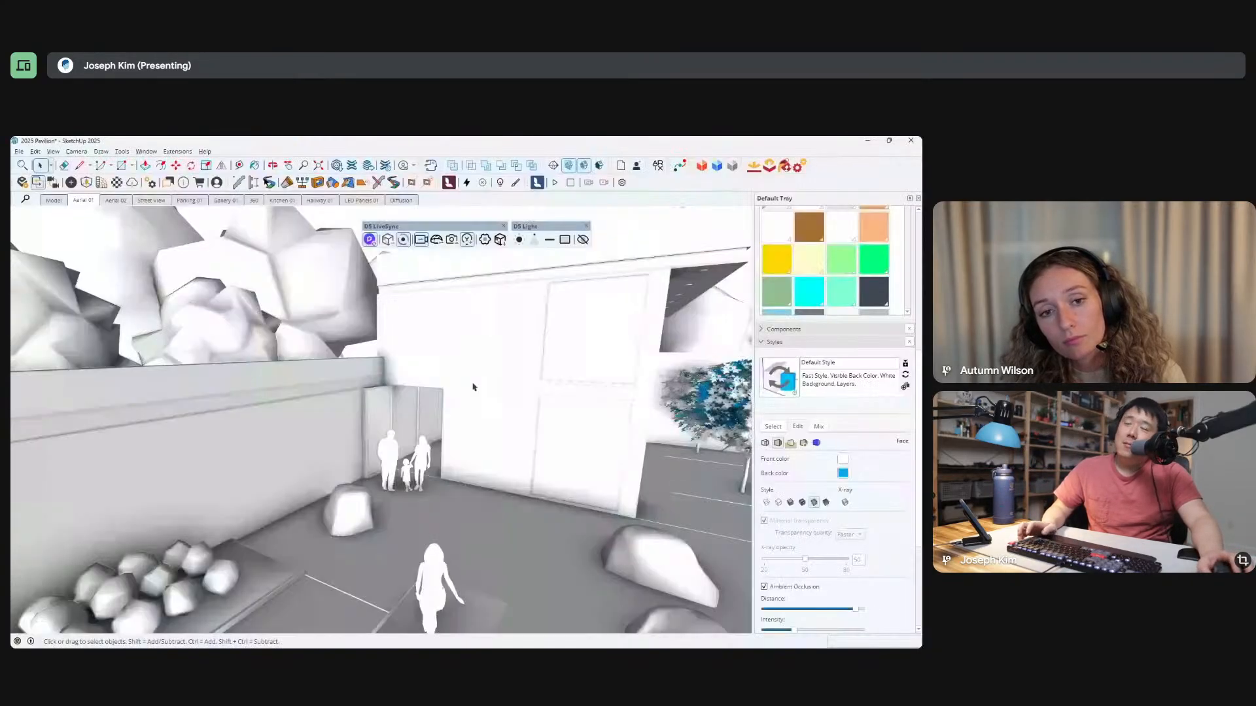
left_click(53, 151)
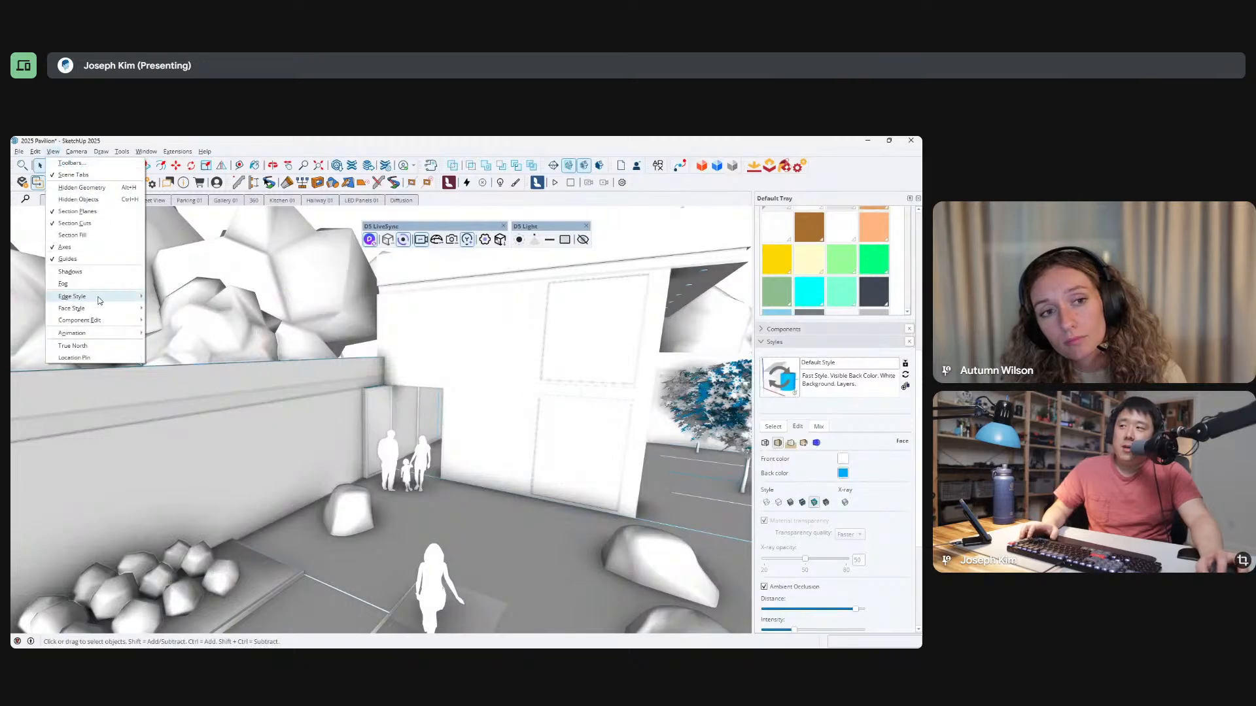
mouse_move(72, 308)
left_click(190, 370)
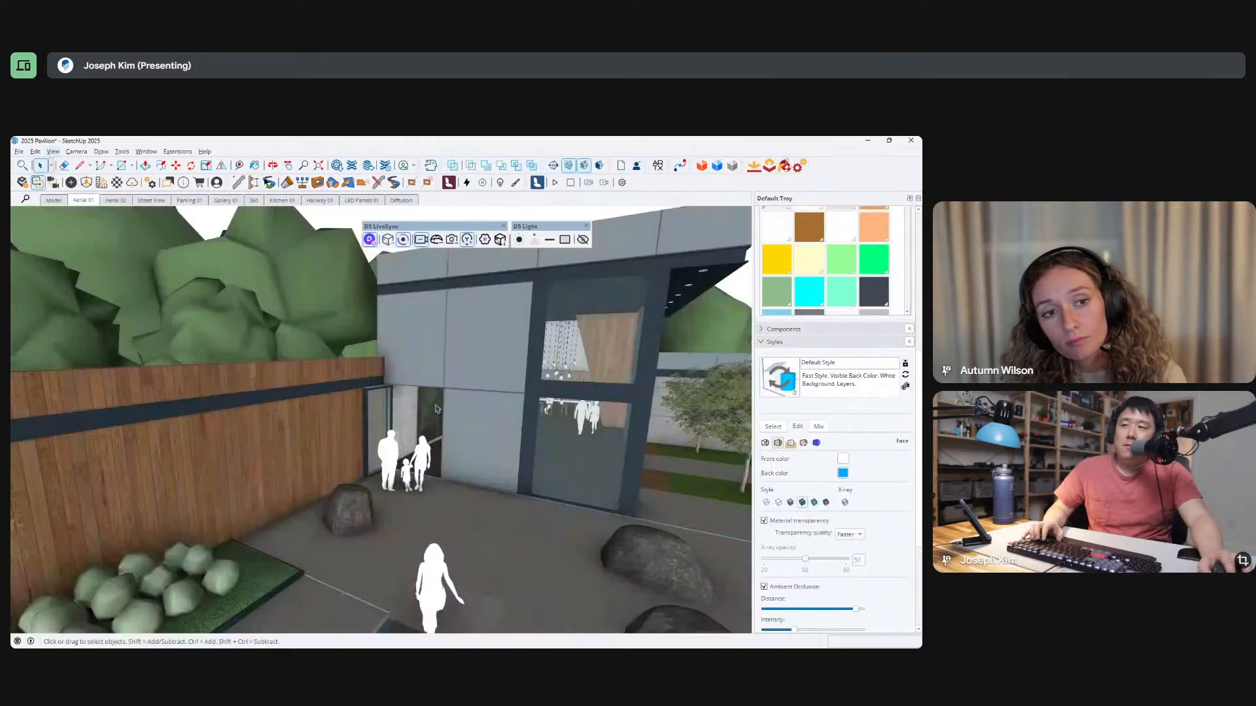
scroll(407, 400, "down", 6)
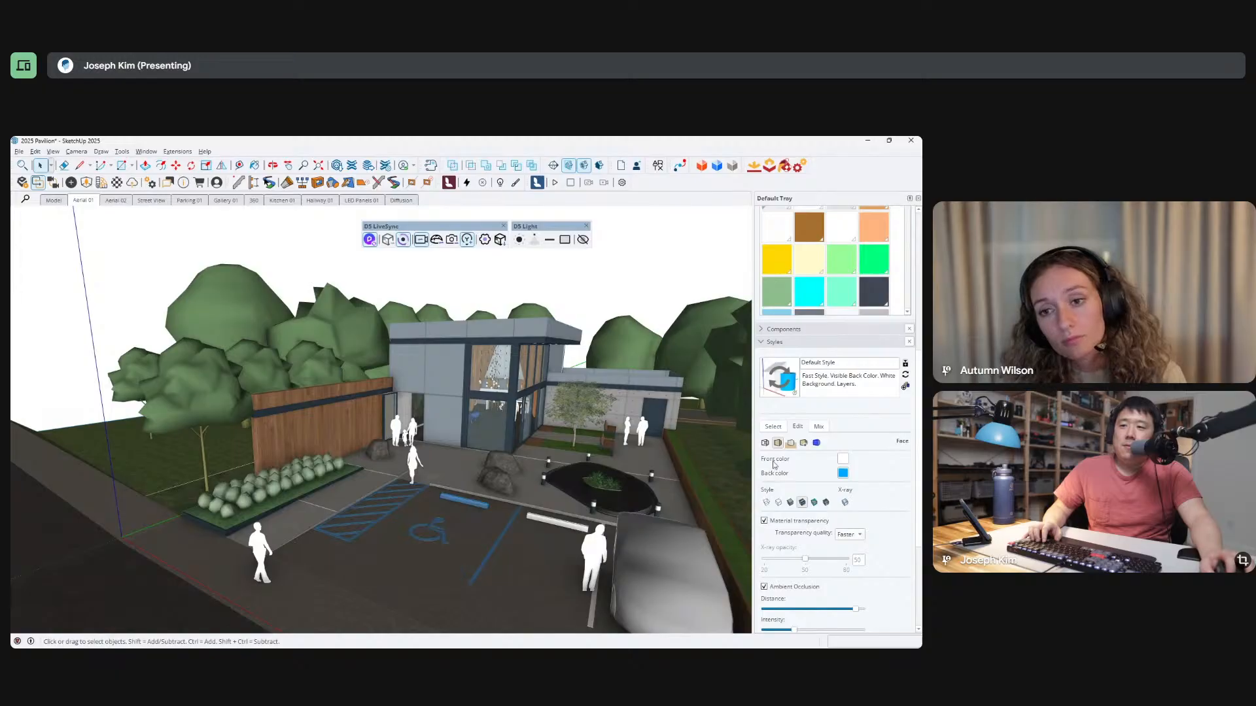
Turn off ambient occlusion in the model's display style and turn on edges.
left_click(790, 444)
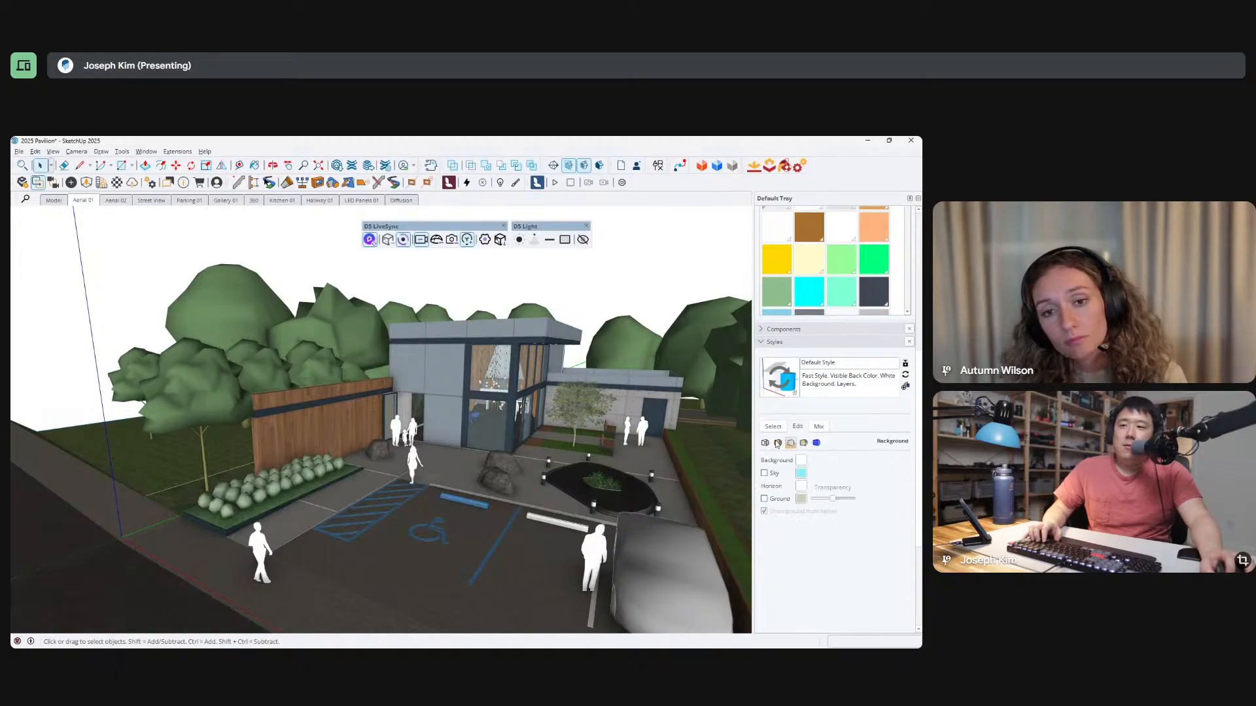
left_click(776, 444)
left_click(795, 590)
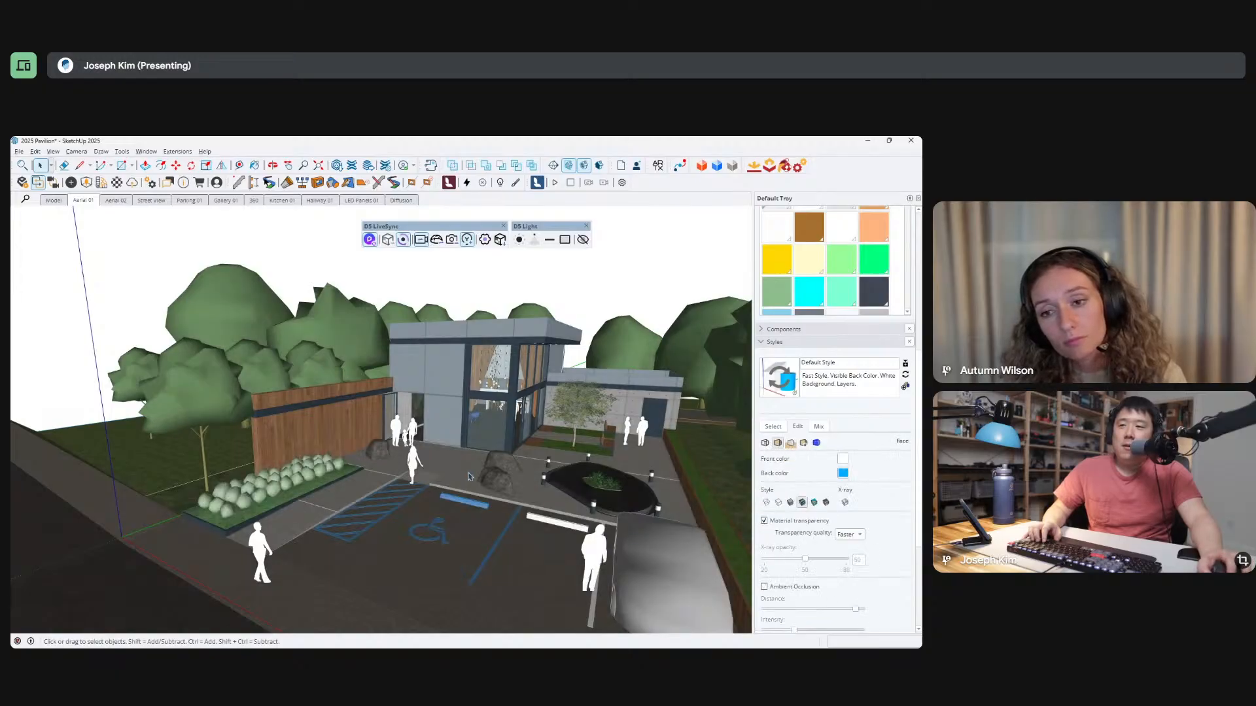
middle_click_drag(644, 441, 751, 472)
left_click(765, 443)
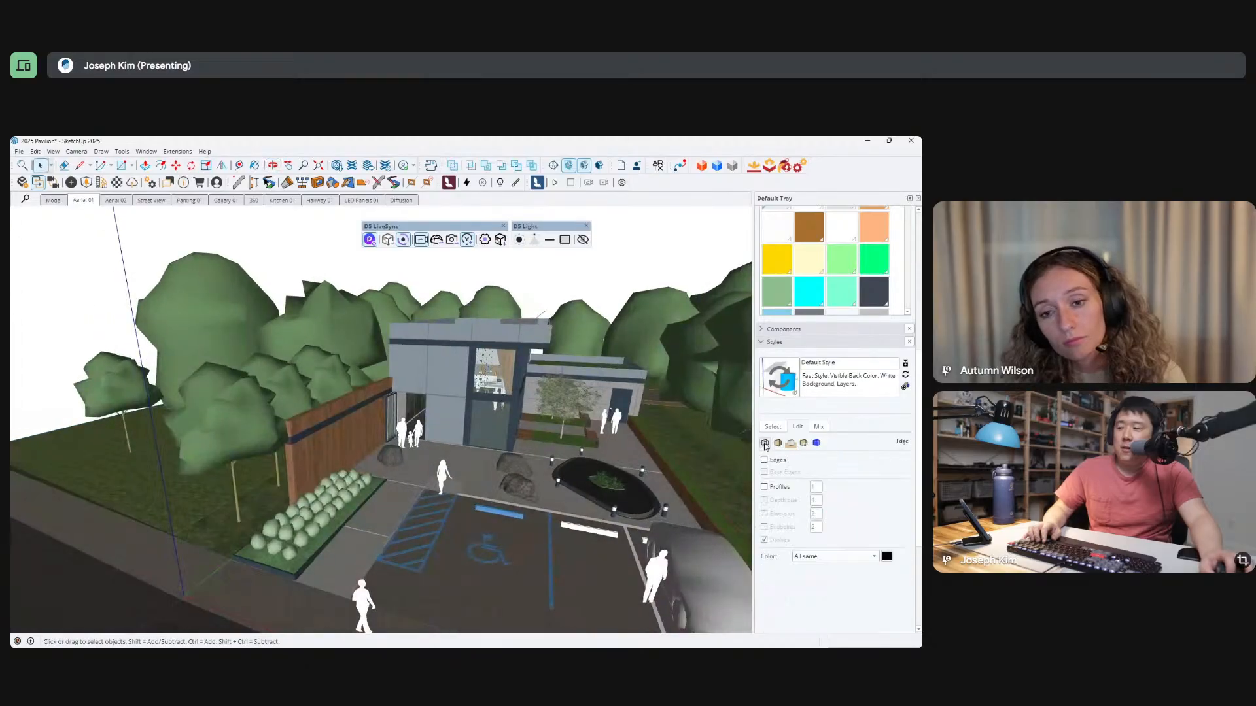
left_click(764, 460)
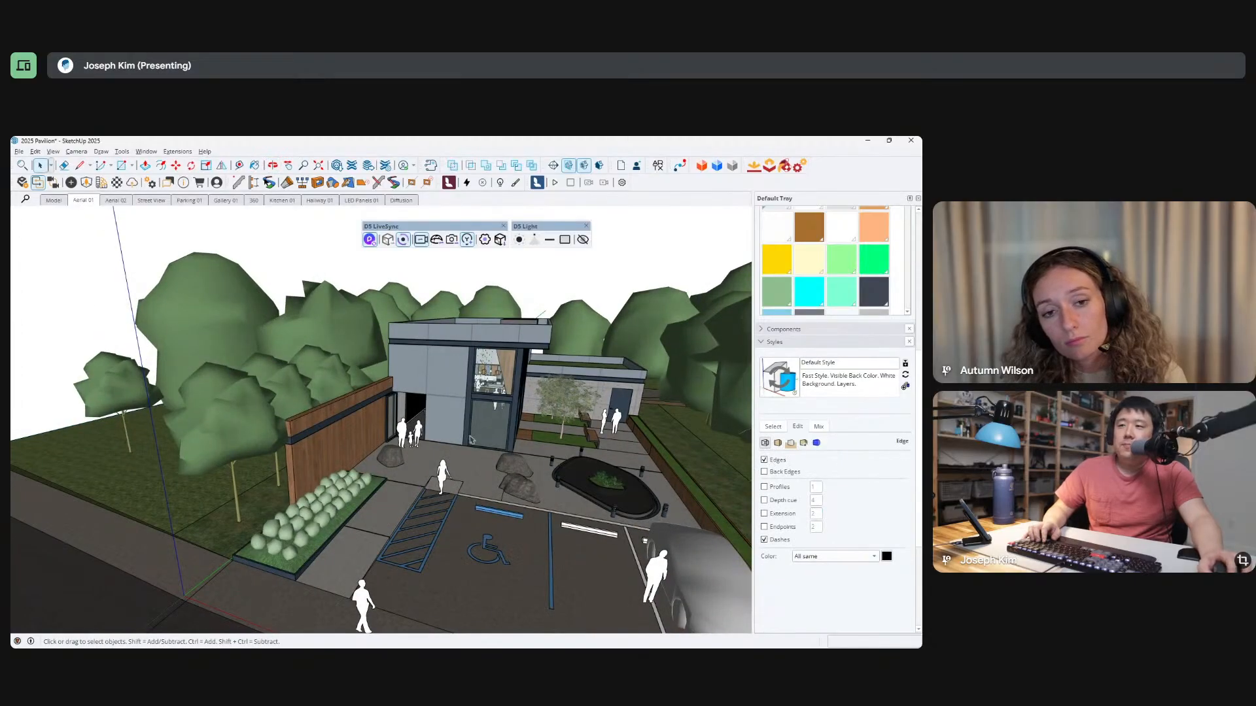
middle_click_drag(471, 440, 479, 410)
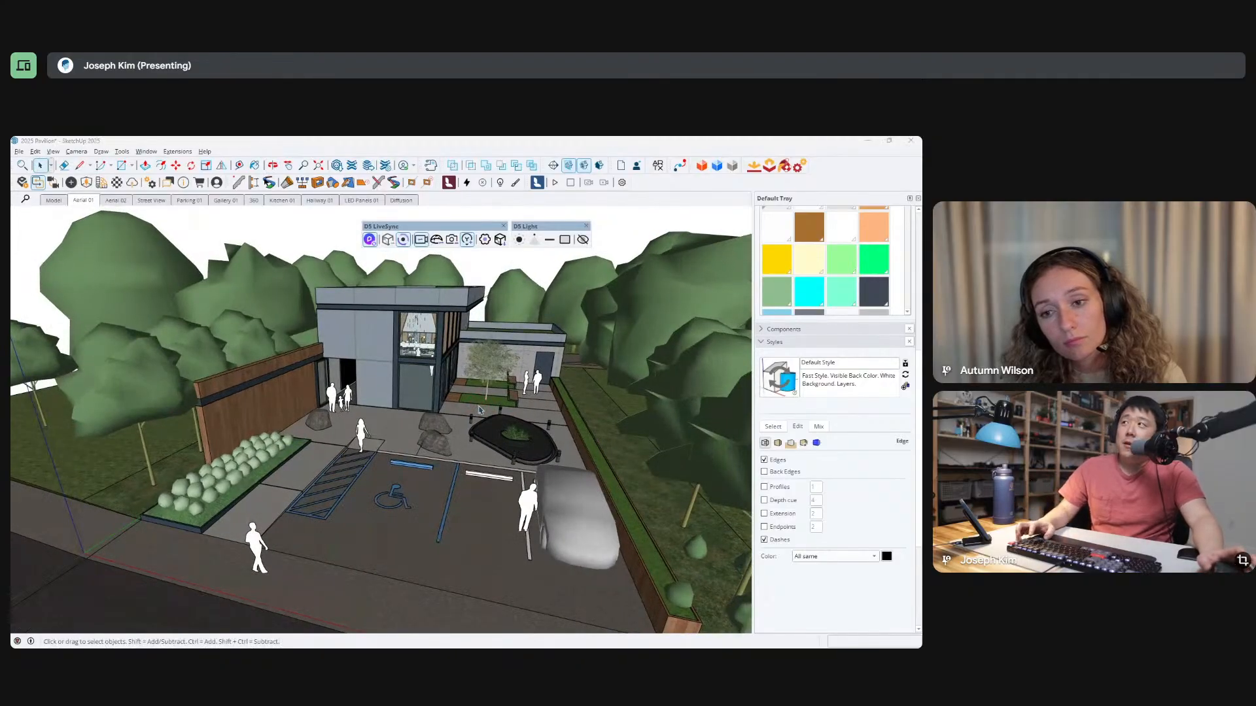
Switch to D5 Render and examine the reflections on the pond, entrance paving and facade from close up and farther back.
key("alt+Tab")
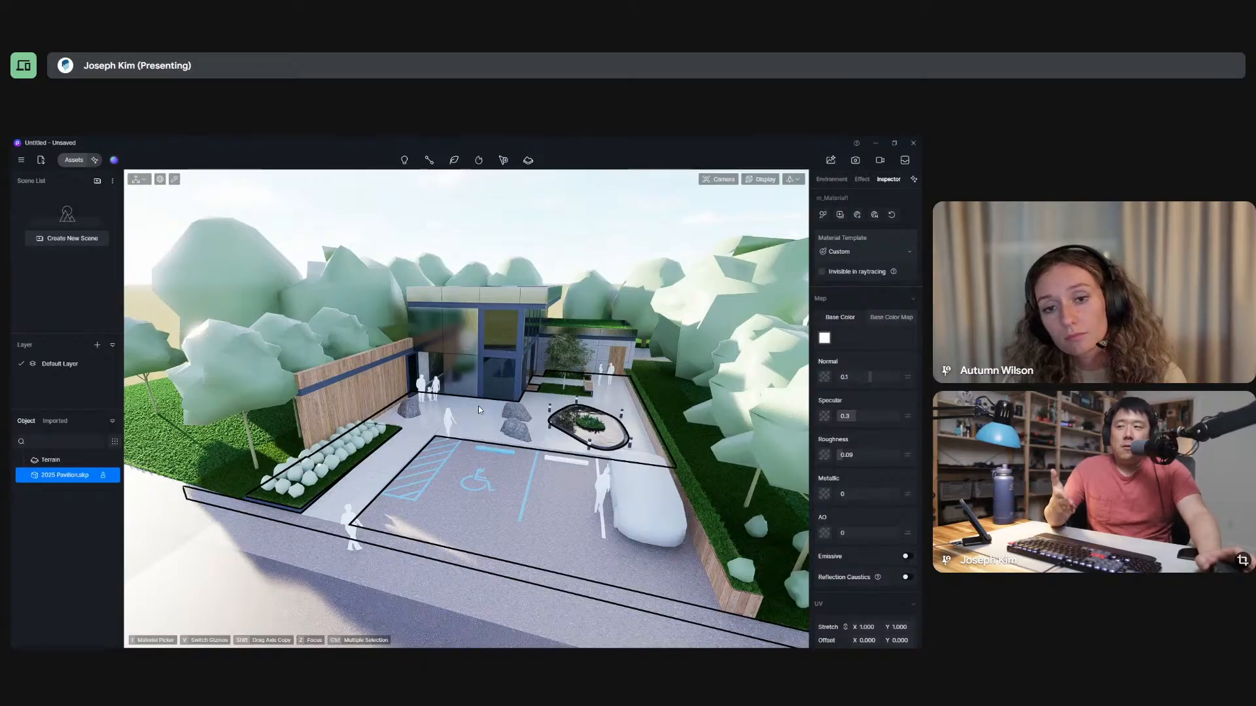
scroll(601, 428, "up", 10)
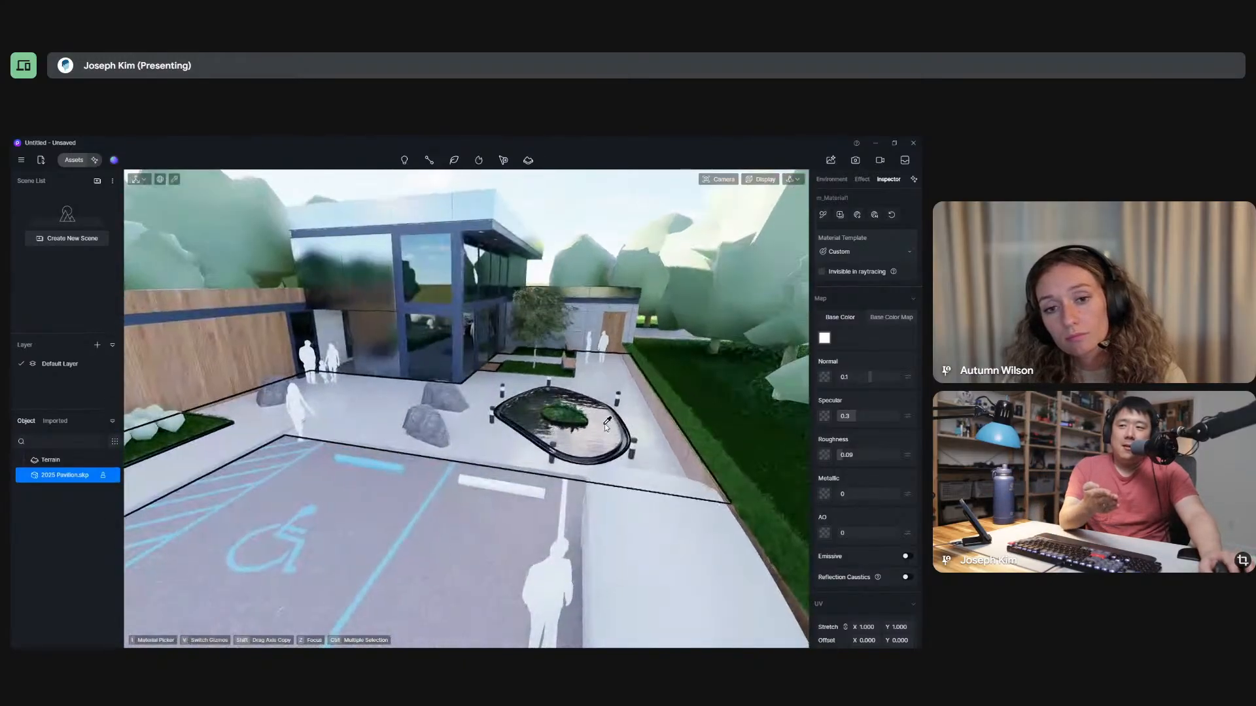
scroll(548, 424, "up", 3)
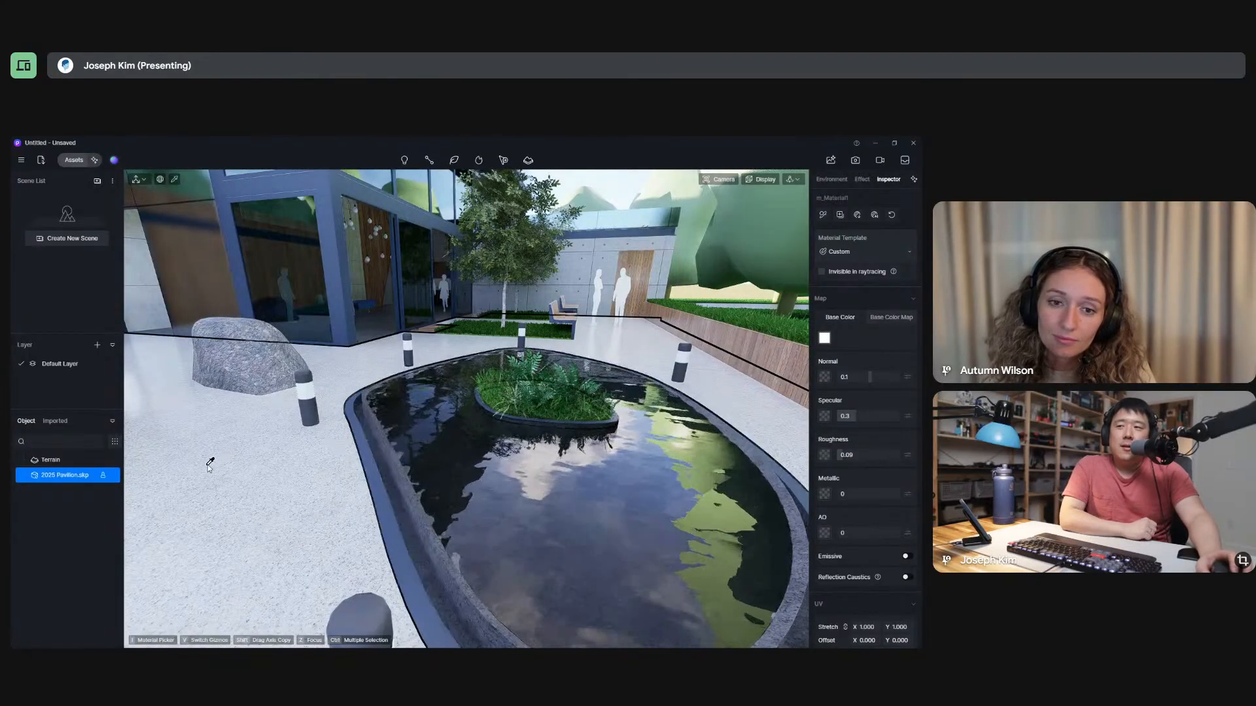
scroll(182, 504, "down", 3)
scroll(200, 520, "down", 3)
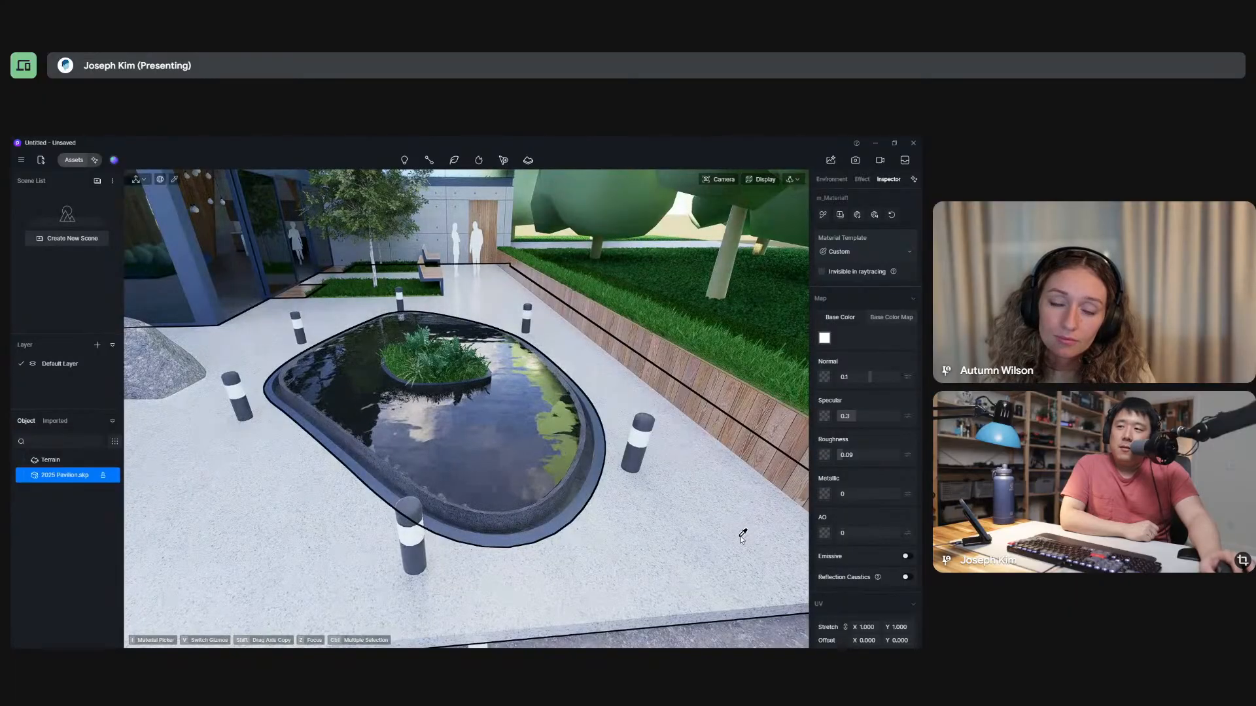
scroll(442, 428, "up", 5)
scroll(442, 429, "down", 2)
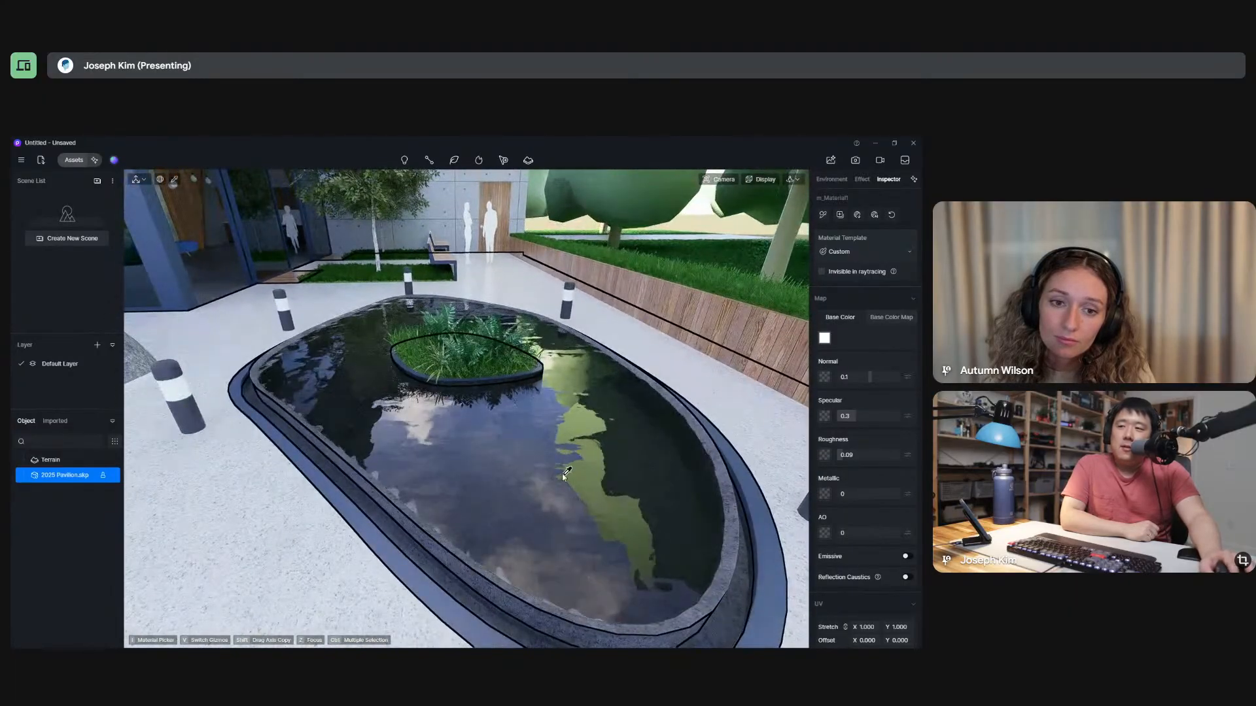
scroll(589, 444, "down", 5)
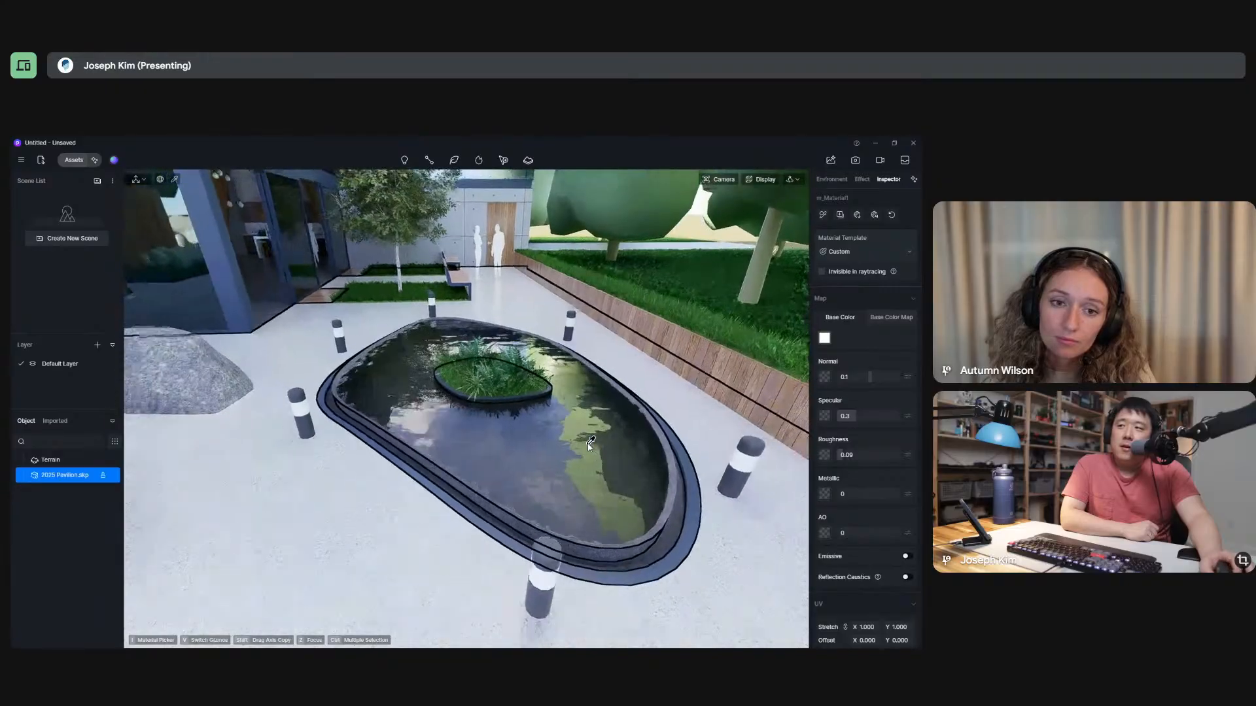
scroll(293, 352, "up", 4)
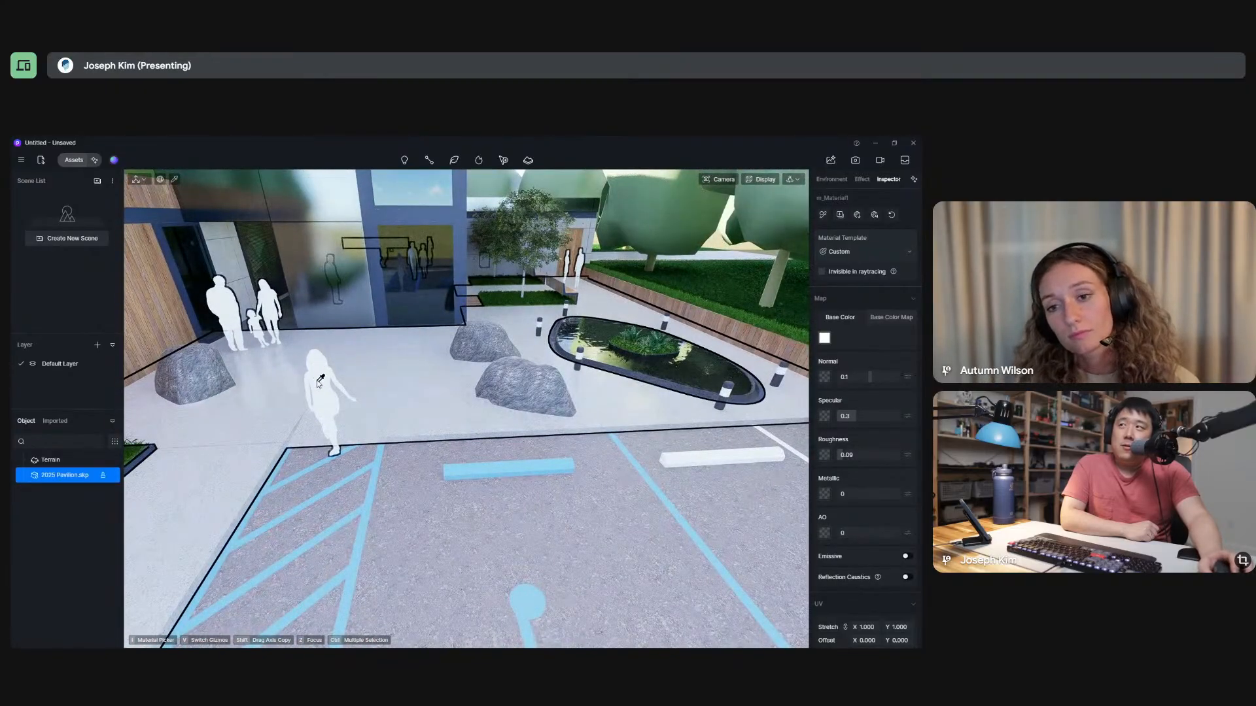
scroll(449, 400, "up", 2)
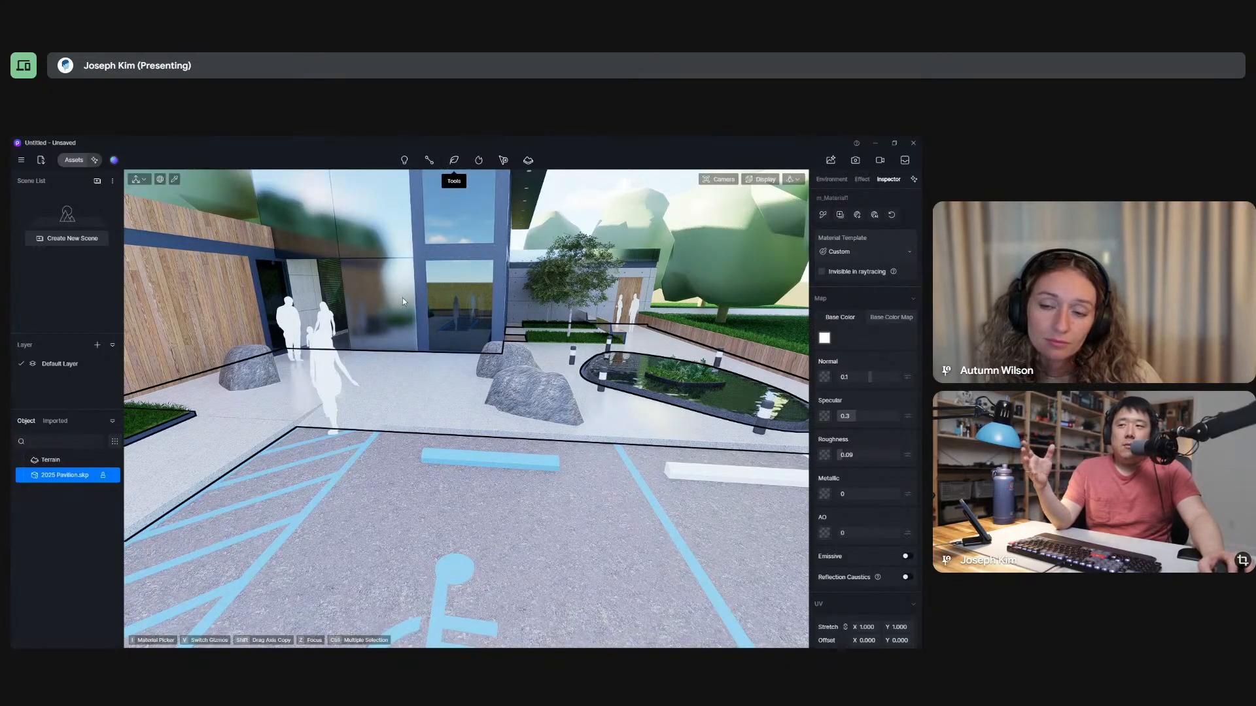
middle_click_drag(401, 219, 381, 275)
key("alt+Tab")
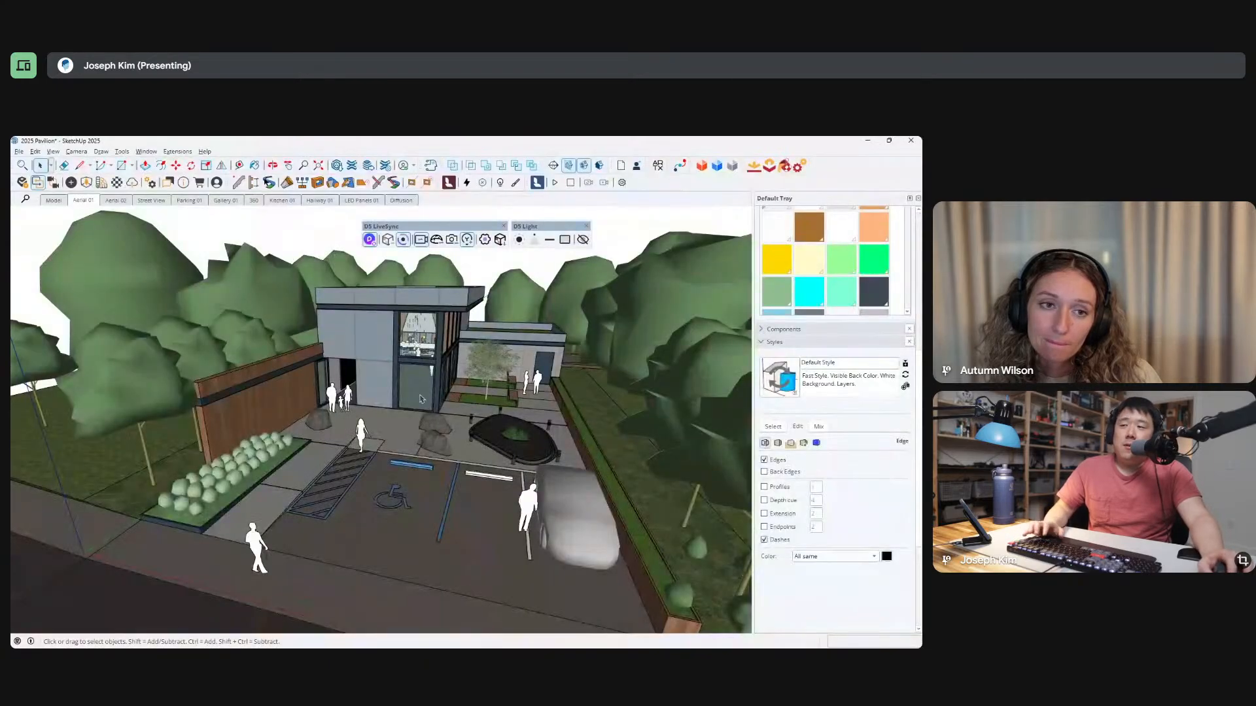
left_click(414, 432)
double_click(364, 439)
left_click(363, 440)
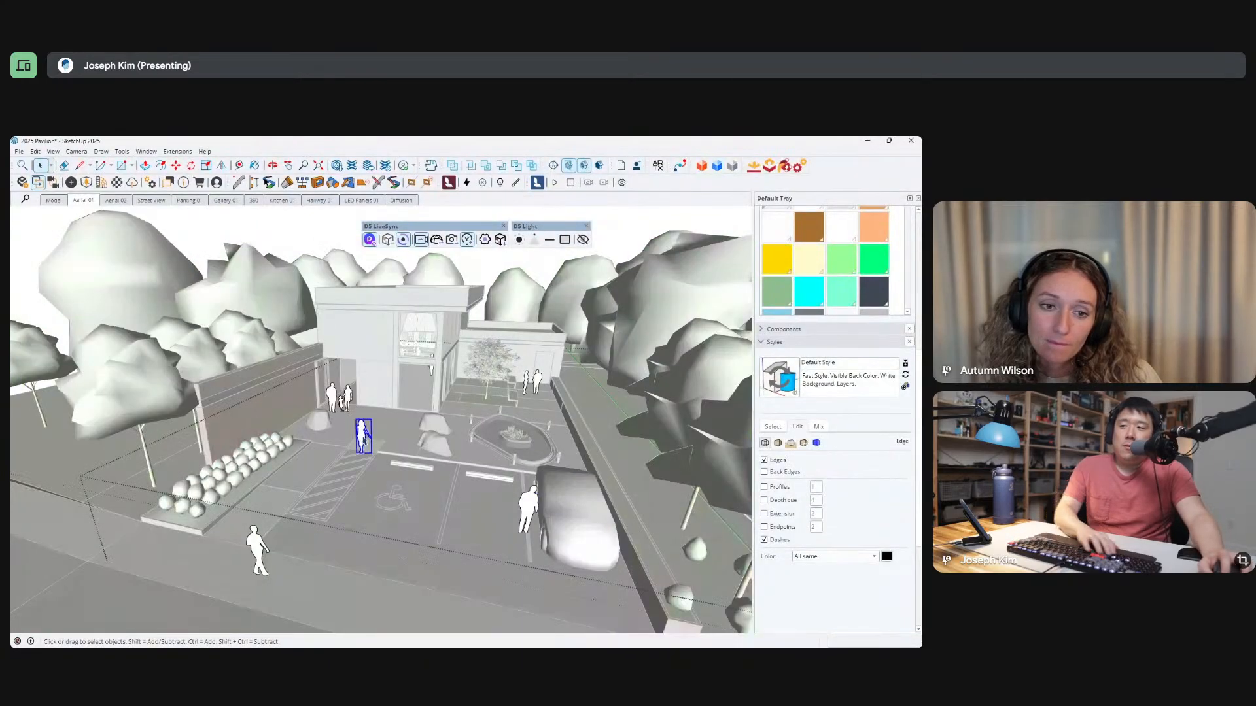
key("Escape")
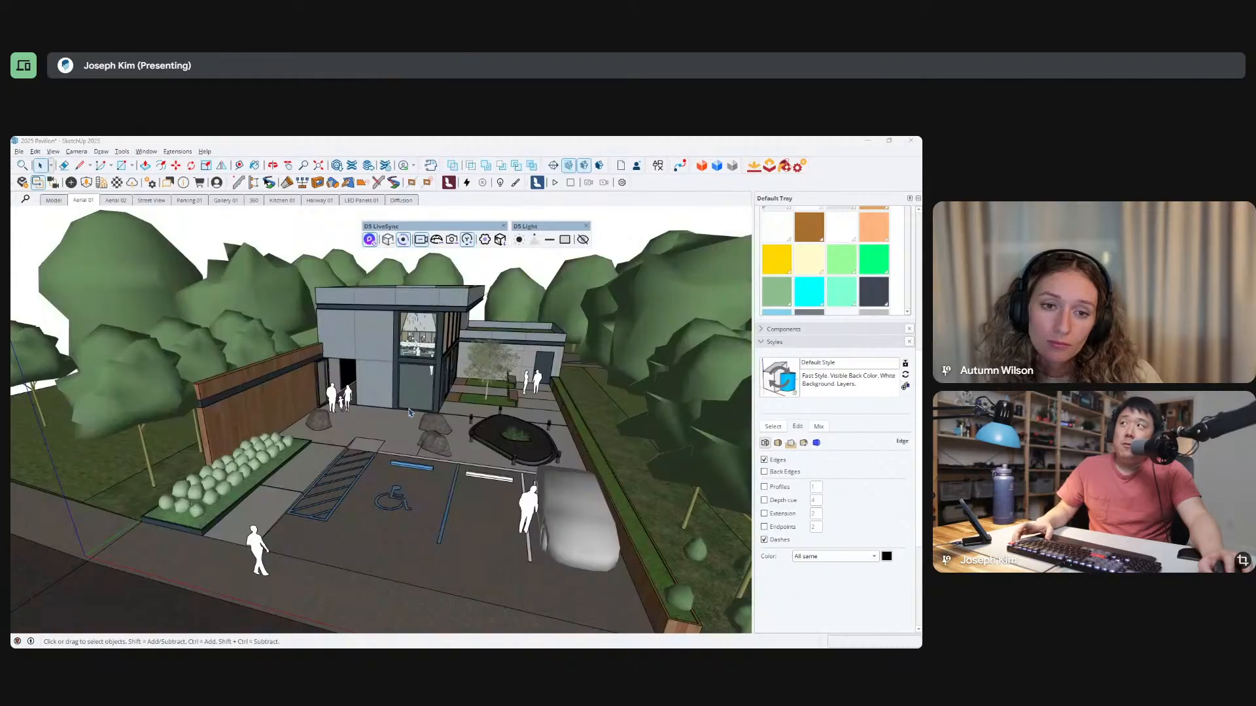
Switch to D5 Render, pick the white band material on the bollard light beside the pond, and turn on Emissive.
key("alt+Tab")
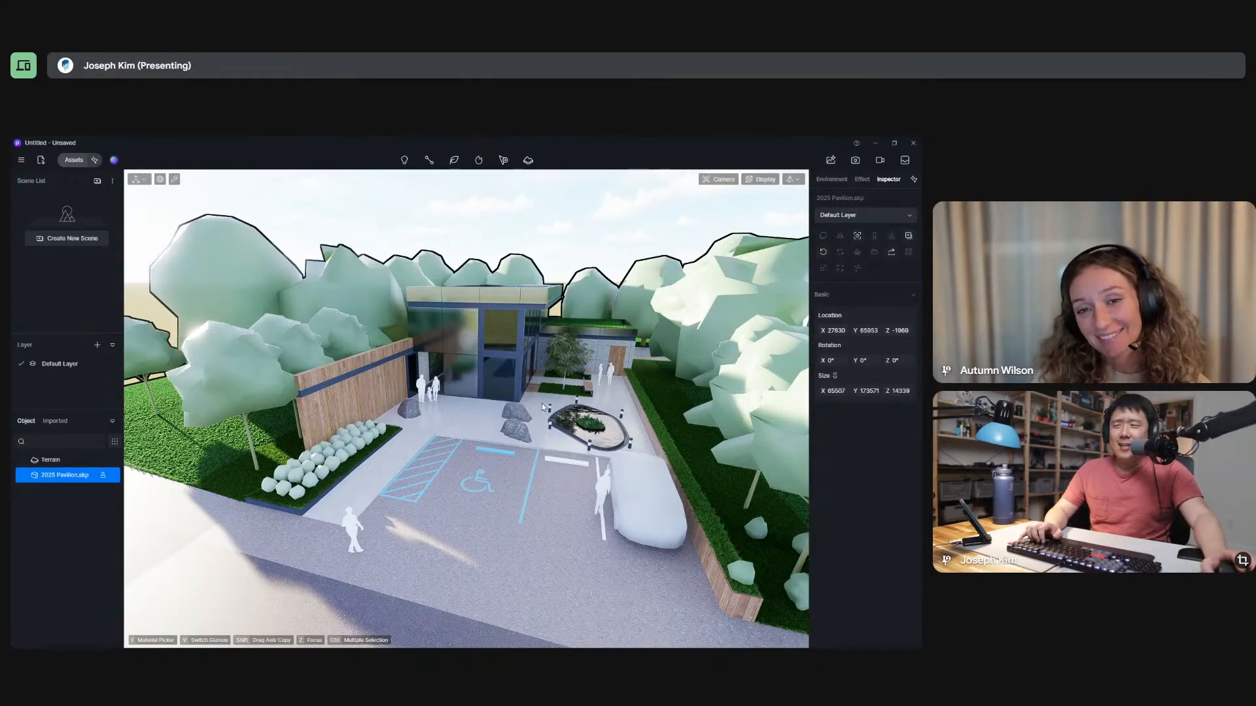
middle_click_drag(511, 430, 516, 430)
scroll(516, 432, "up", 10)
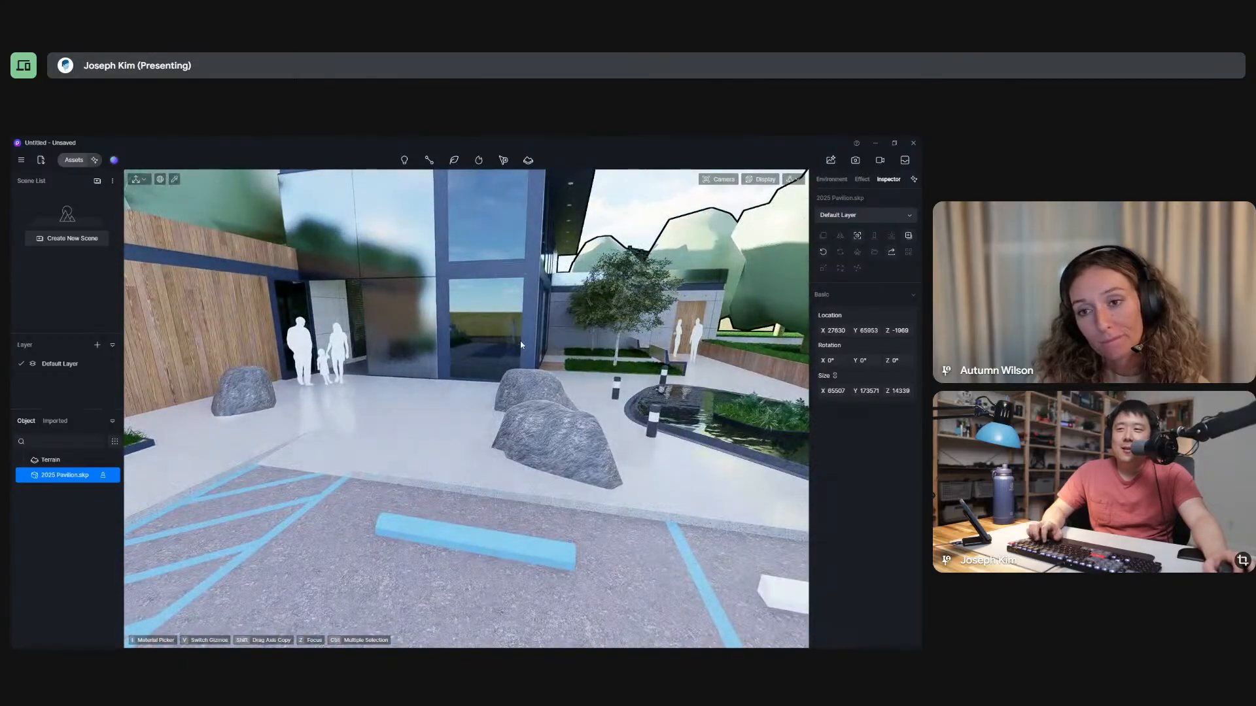
middle_click_drag(656, 399, 462, 367)
scroll(462, 351, "up", 3)
scroll(367, 389, "up", 8)
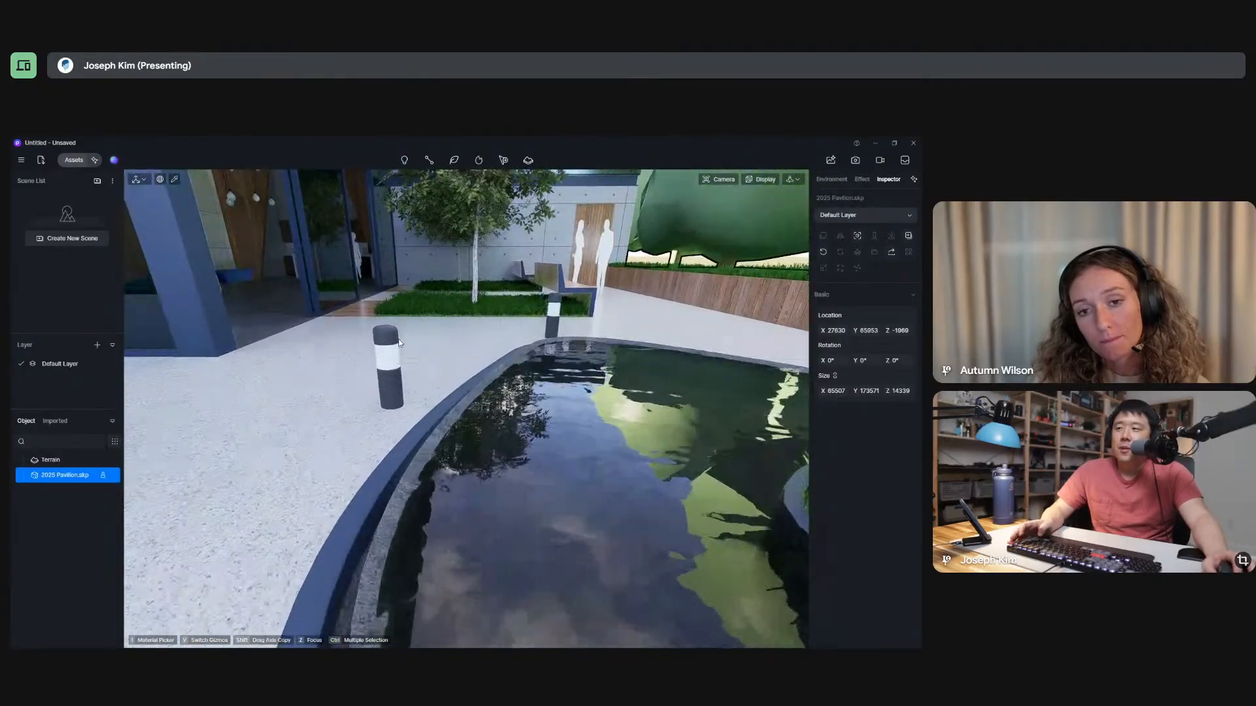
left_click(176, 181)
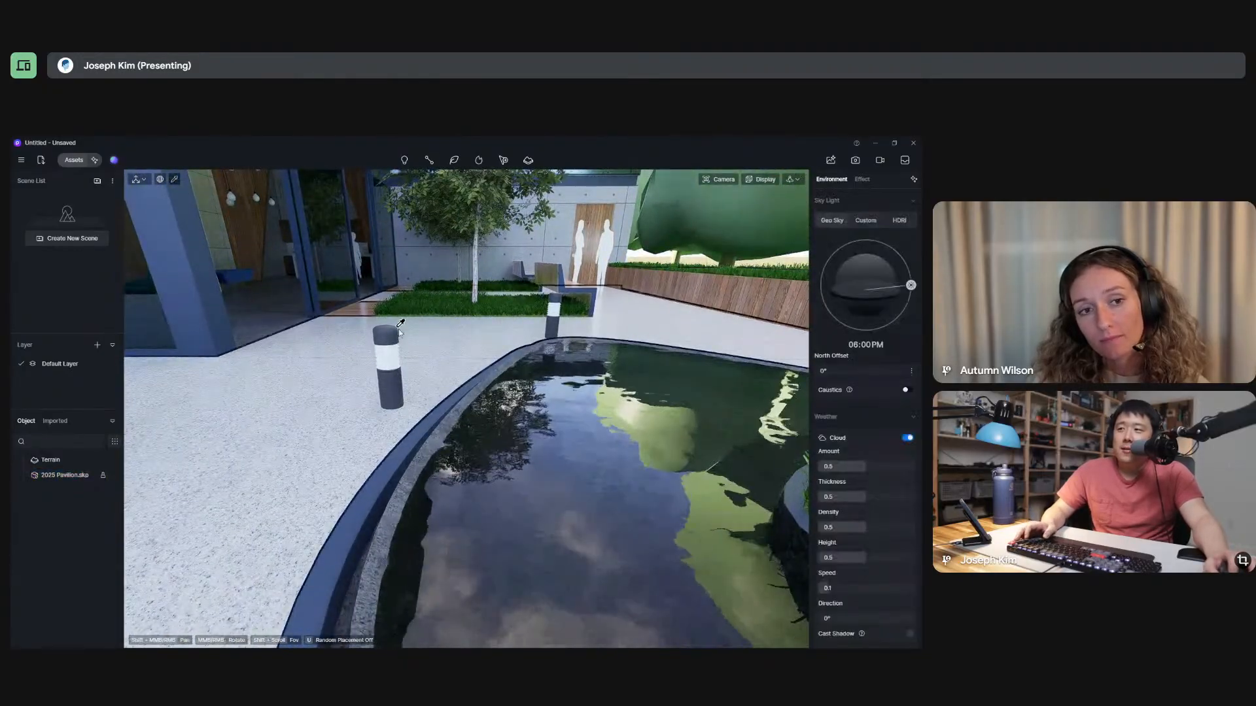
left_click(387, 358)
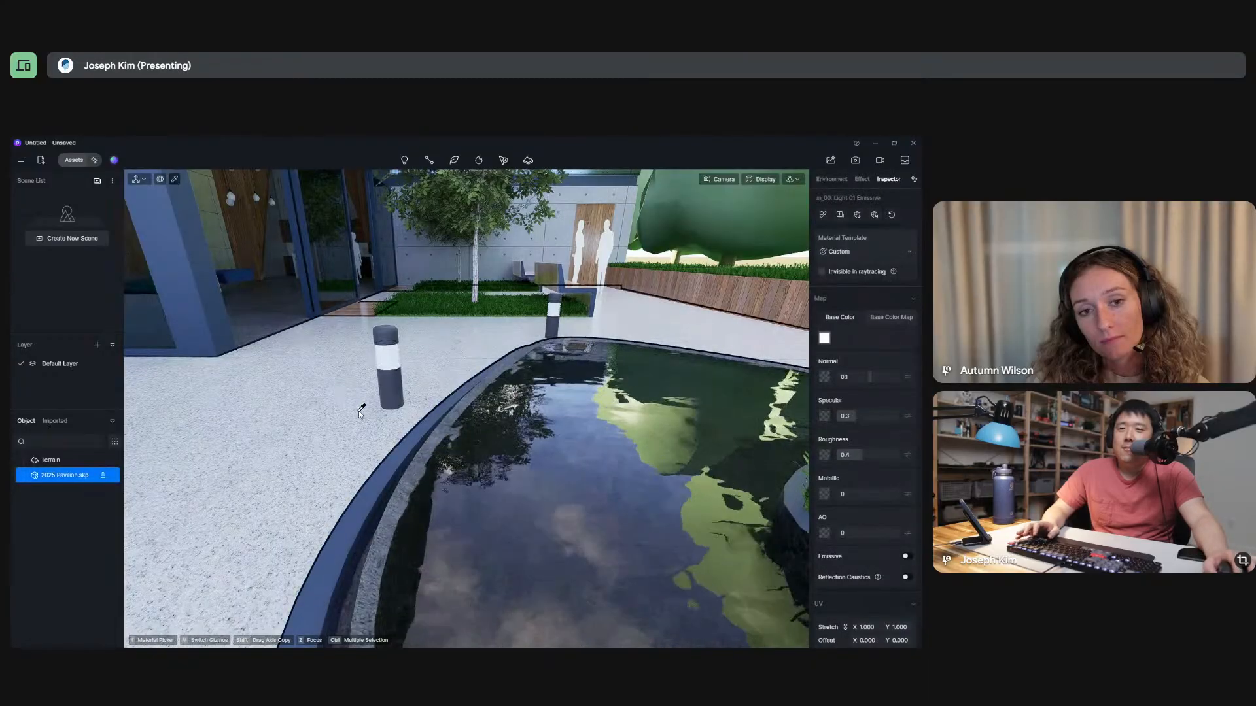
scroll(359, 412, "down", 5)
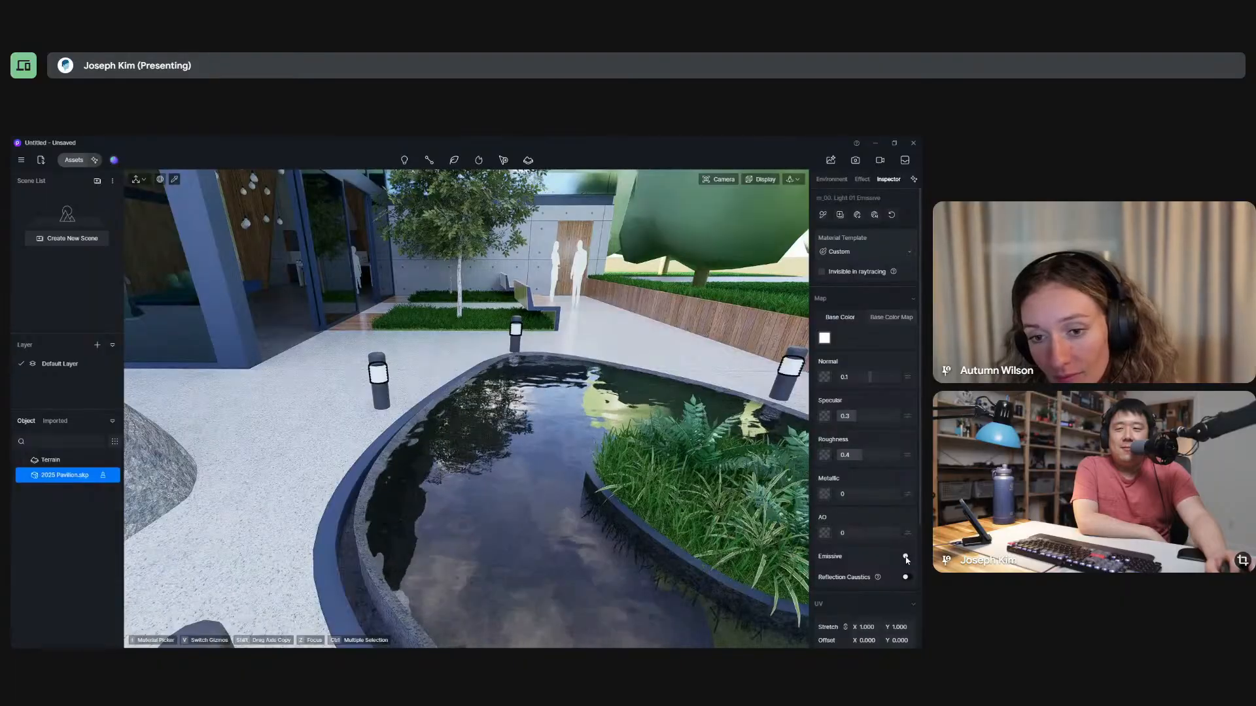
left_click(906, 558)
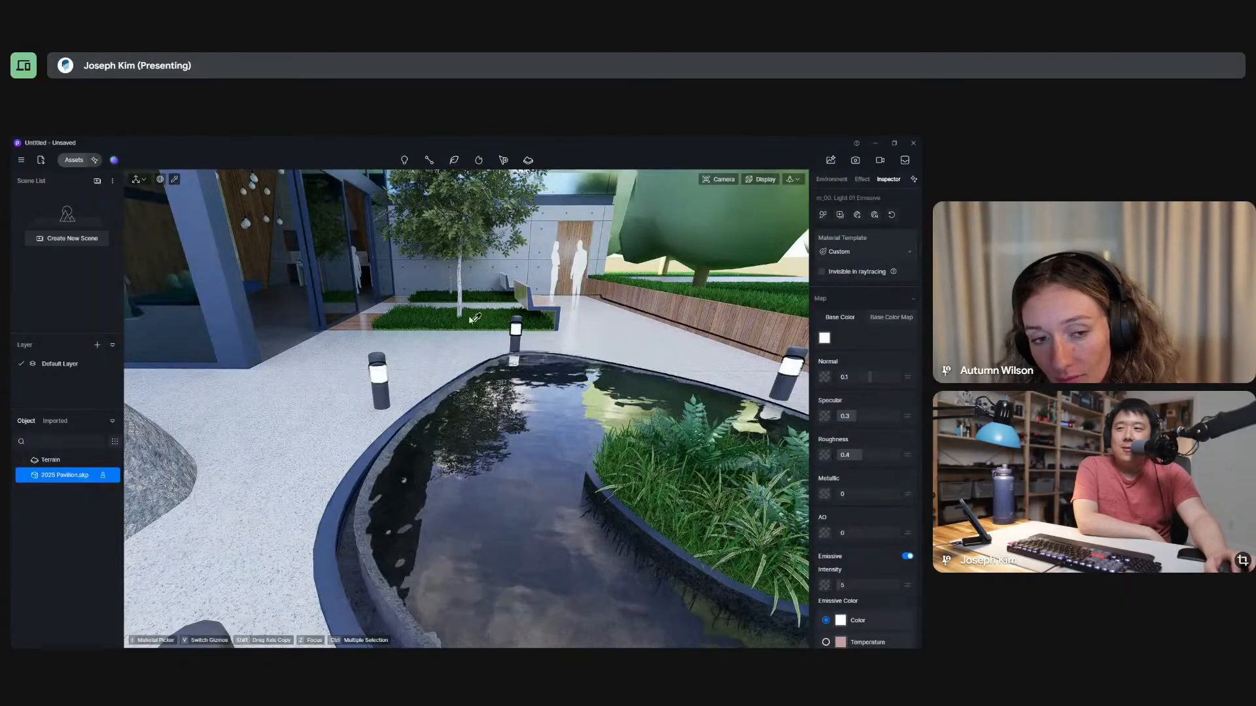
Review the bollard lights around the pond from farther back and show the environment settings.
mouse_move(507, 386)
middle_mouse_down()
mouse_move(520, 321)
mouse_move(511, 390)
middle_mouse_up()
scroll(511, 390, "down", 5)
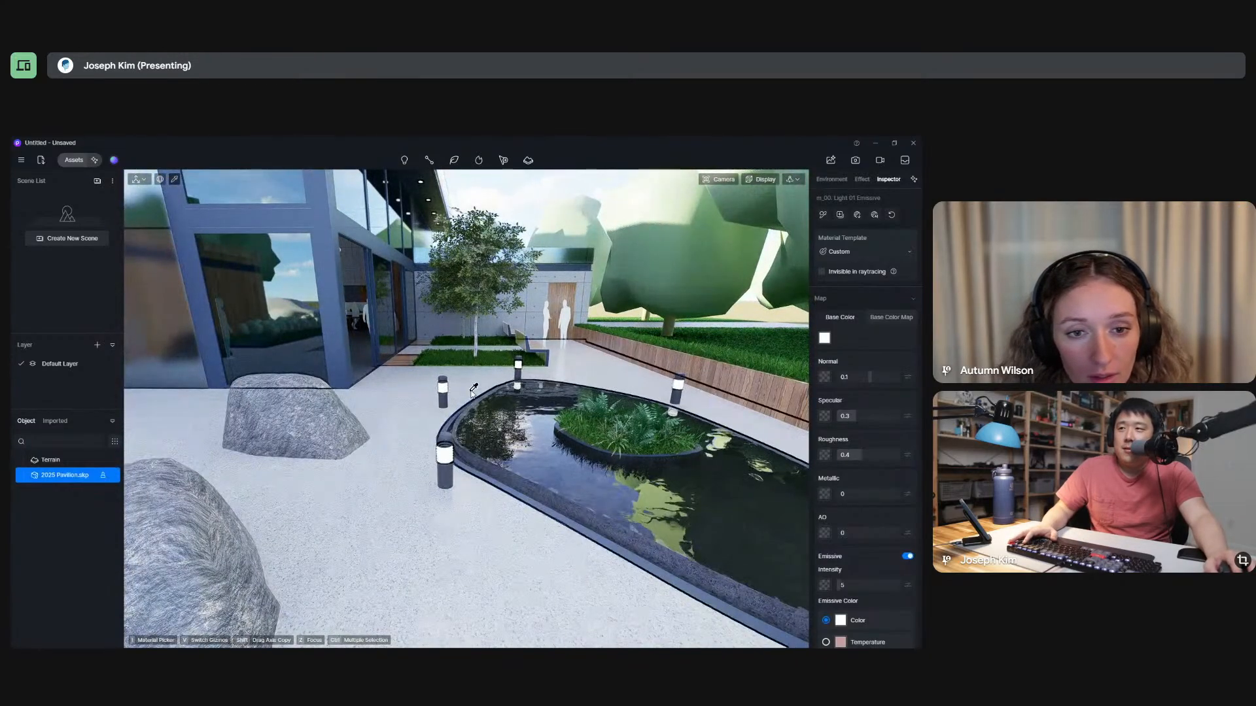
scroll(499, 436, "down", 5)
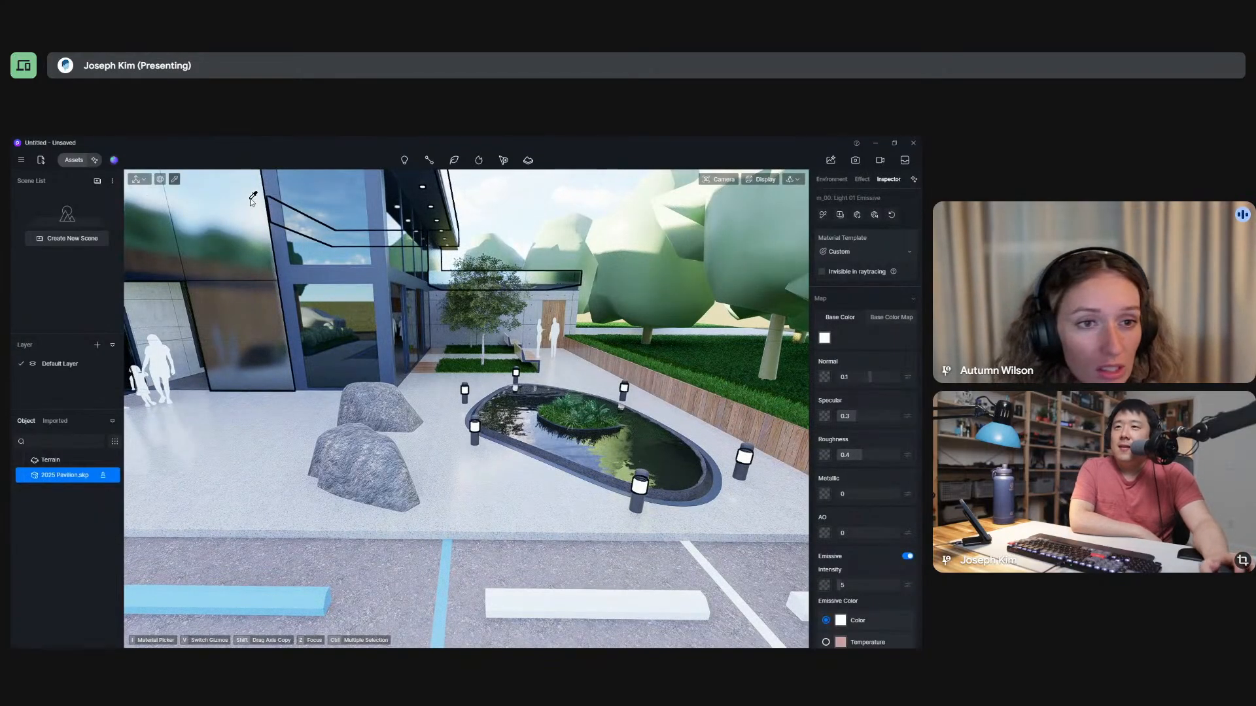
left_click(832, 180)
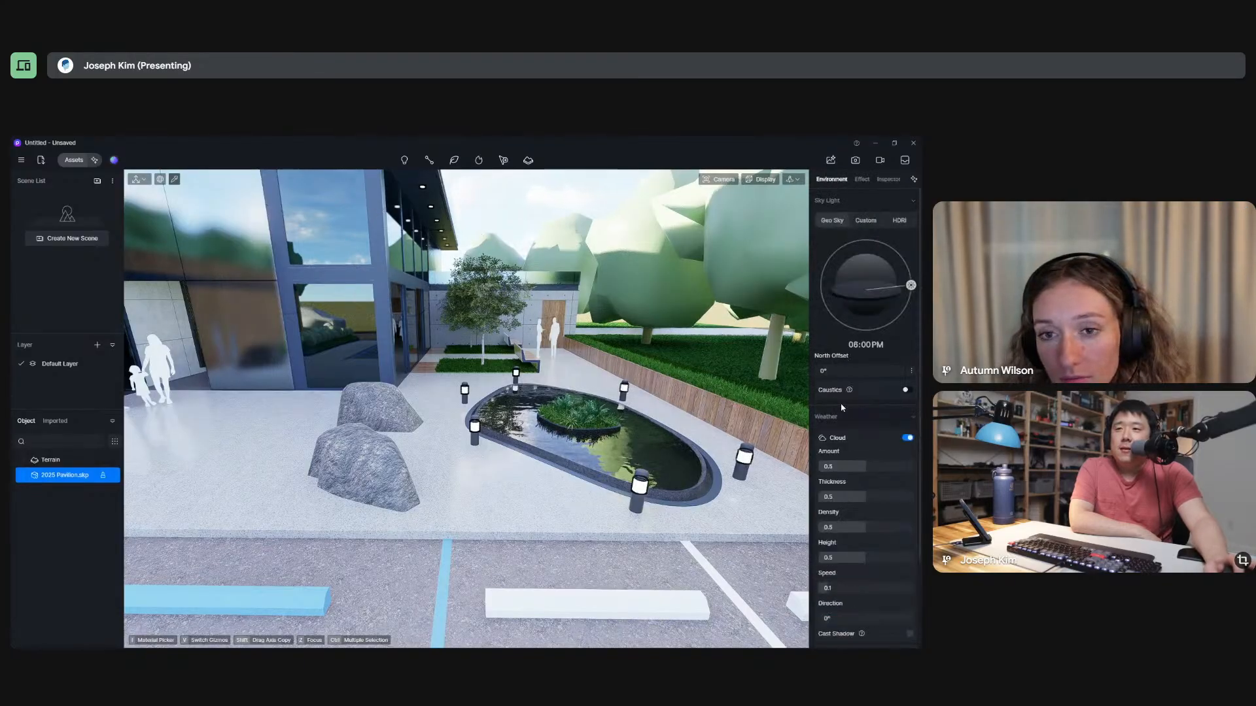
scroll(460, 391, "up", 3)
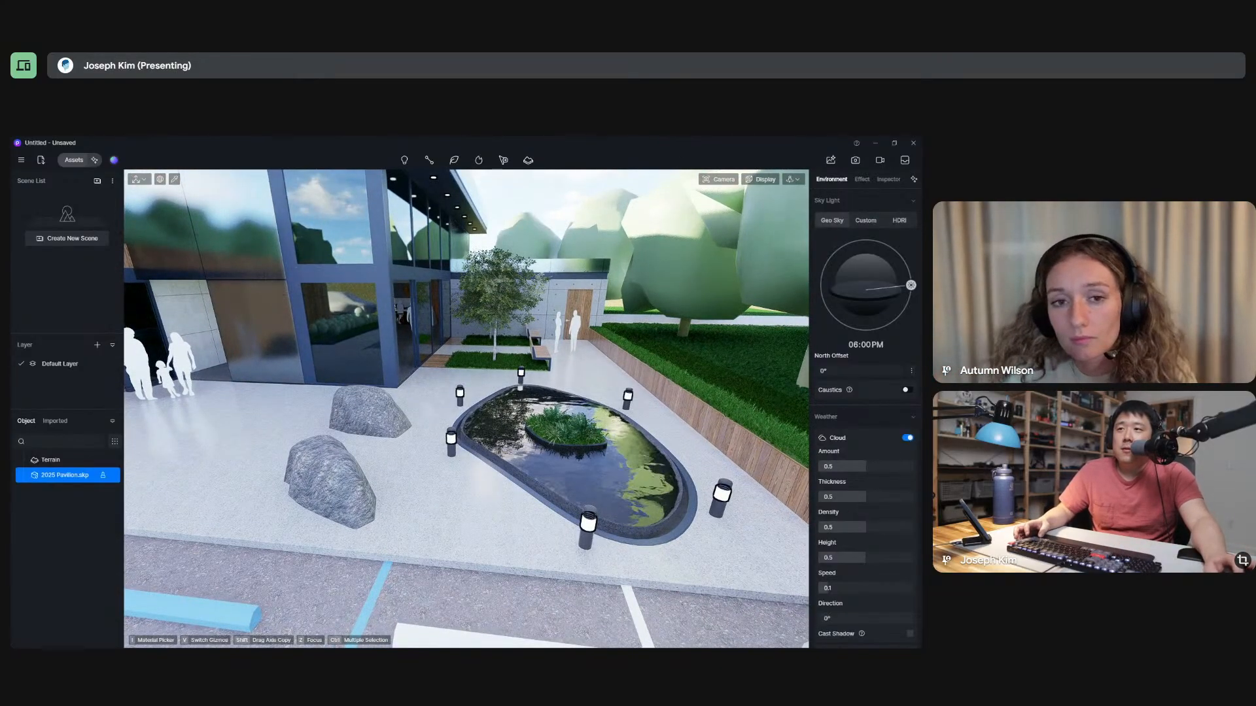
Restore the D5 Render window from full screen and arrange it as a narrower, full-height window beside the SketchUp model.
left_click(894, 143)
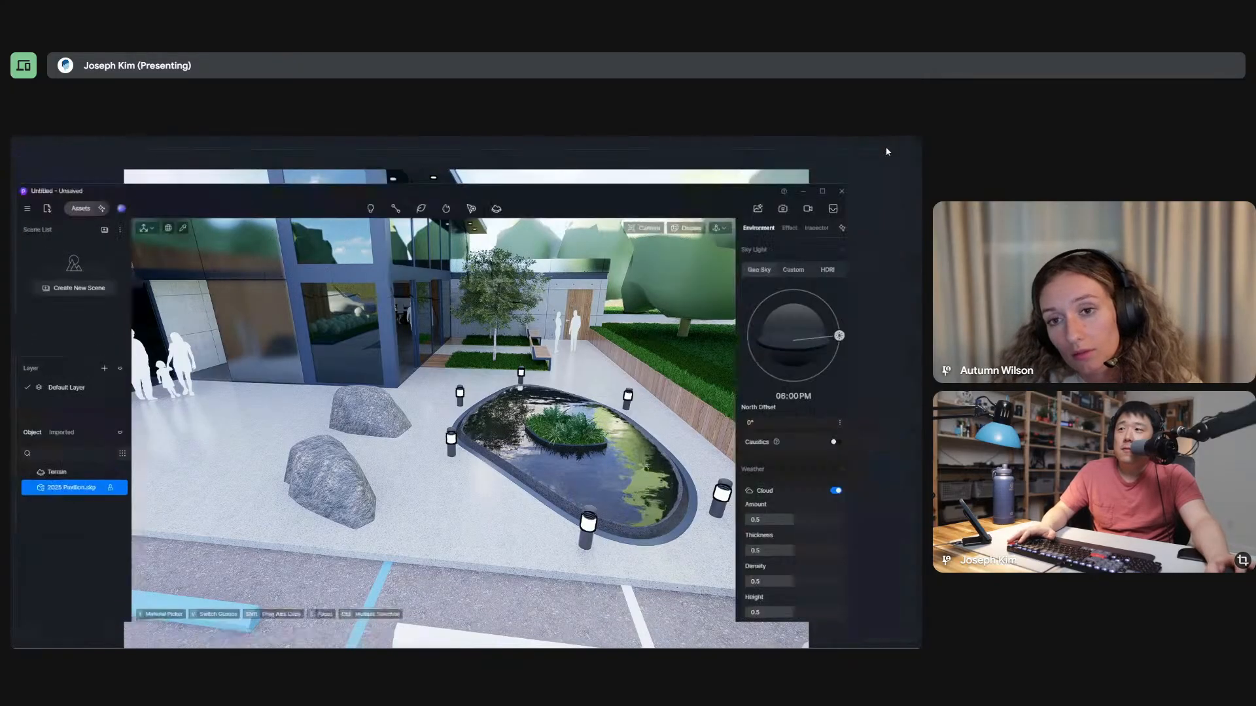
mouse_move(669, 194)
left_mouse_down()
mouse_move(914, 264)
mouse_move(644, 221)
mouse_move(19, 242)
mouse_move(168, 156)
mouse_move(11, 201)
mouse_move(597, 185)
mouse_move(921, 203)
left_mouse_up()
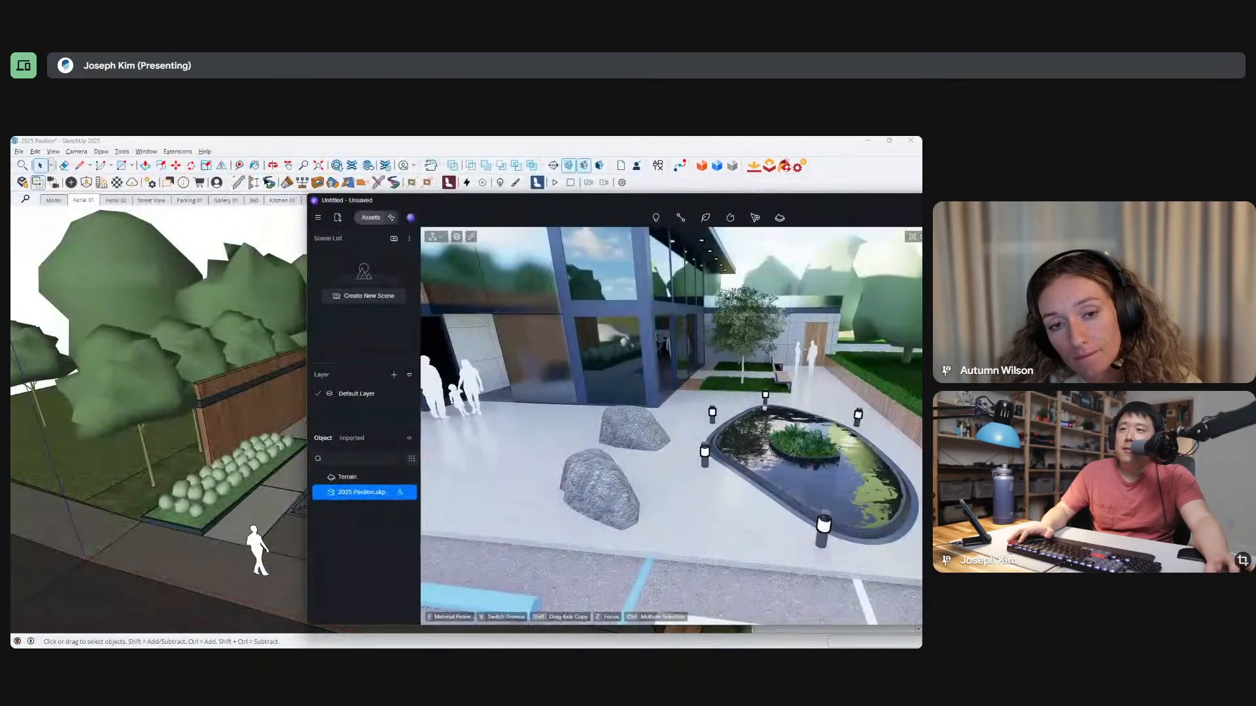
double_click(748, 144)
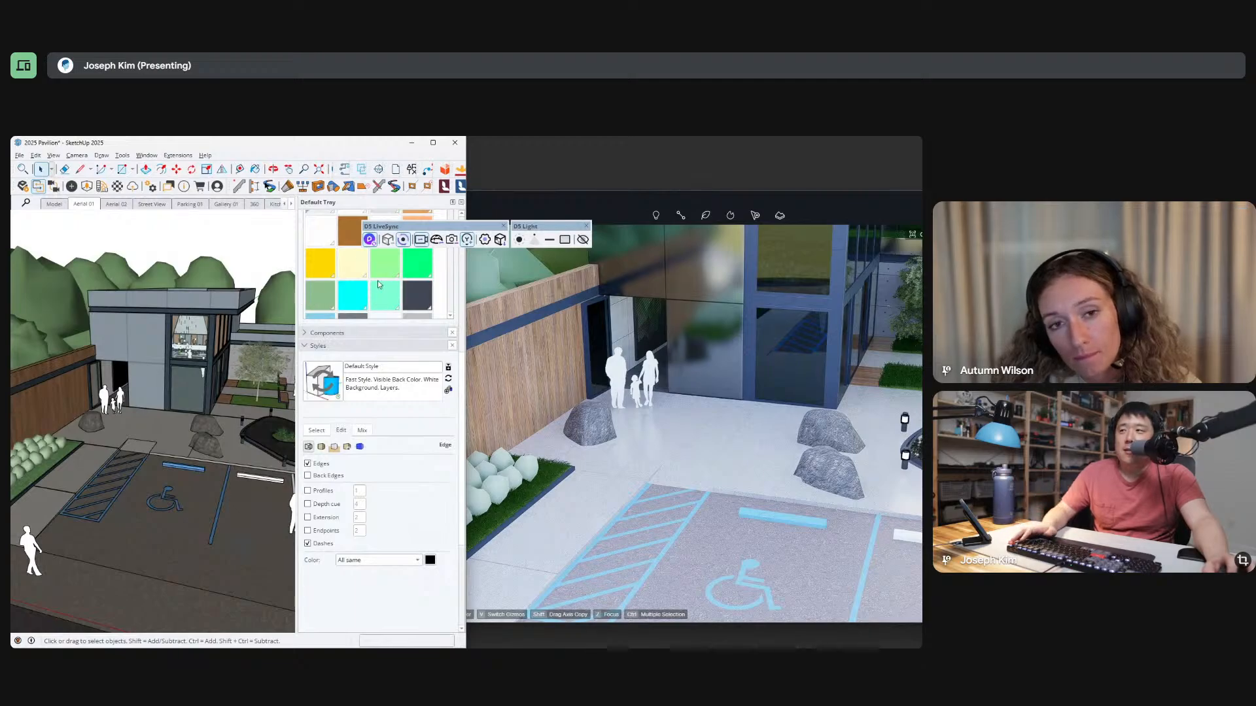
double_click(413, 139)
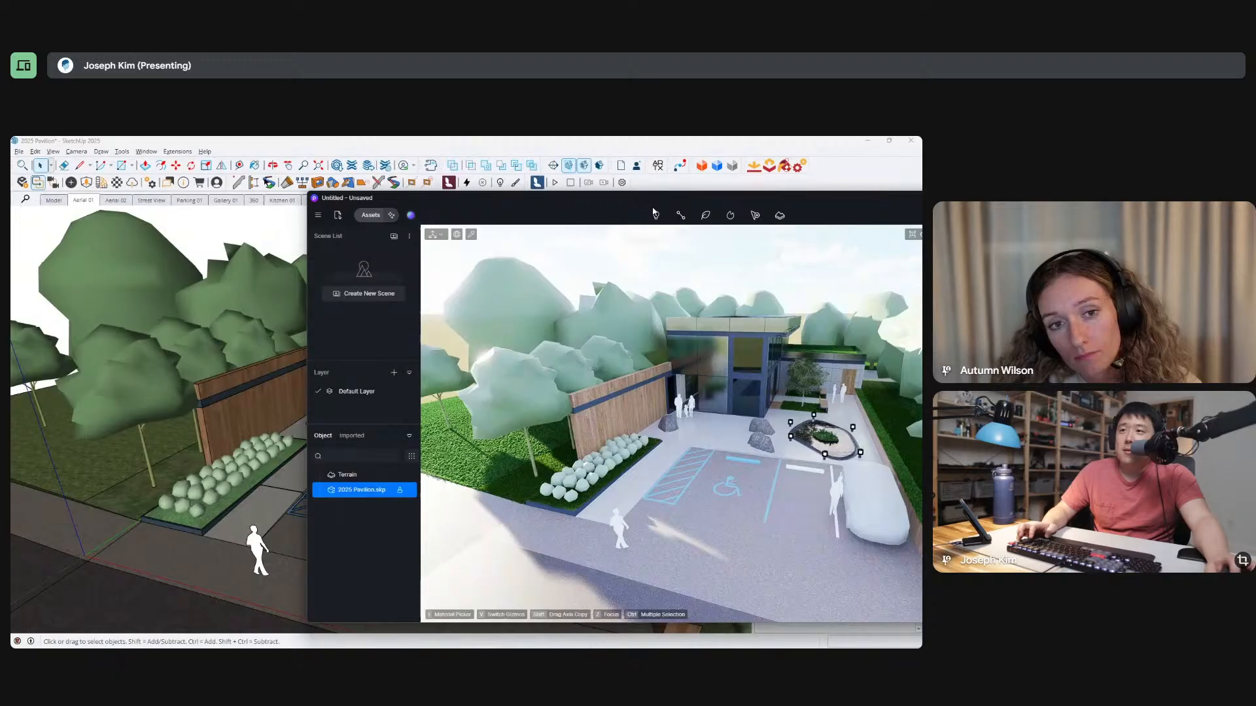
left_click_drag(667, 201, 383, 172)
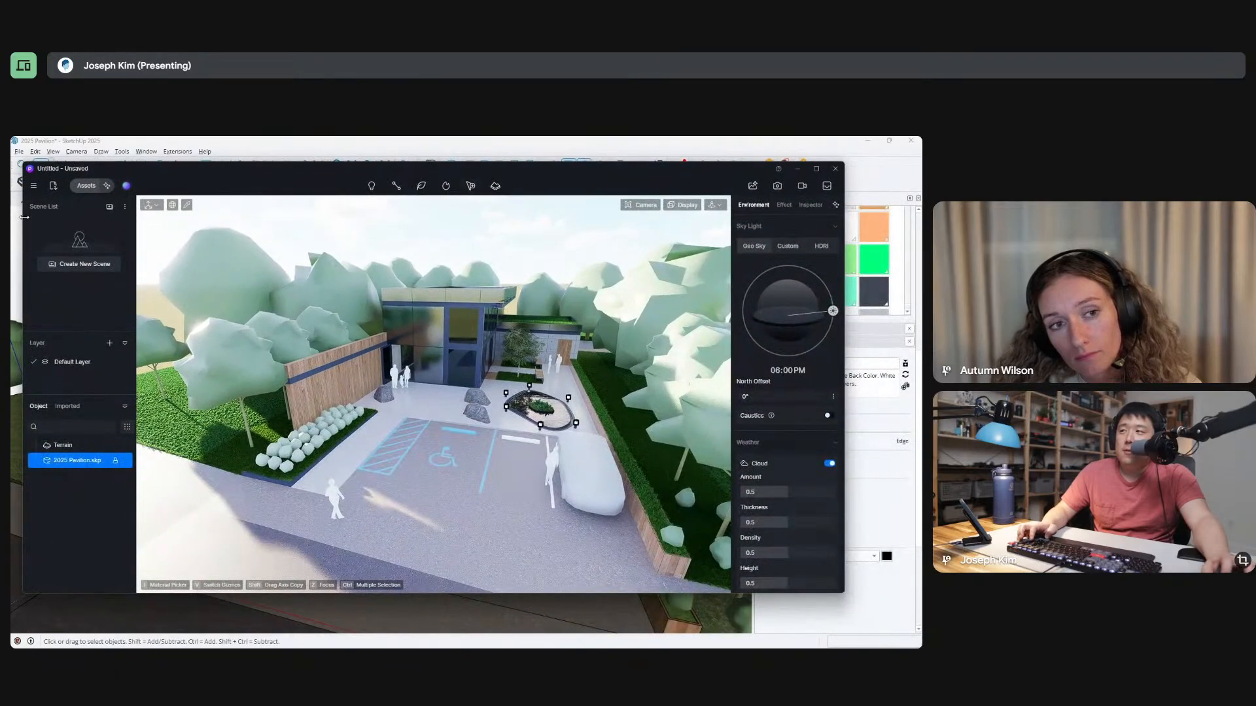
left_click_drag(22, 222, 337, 222)
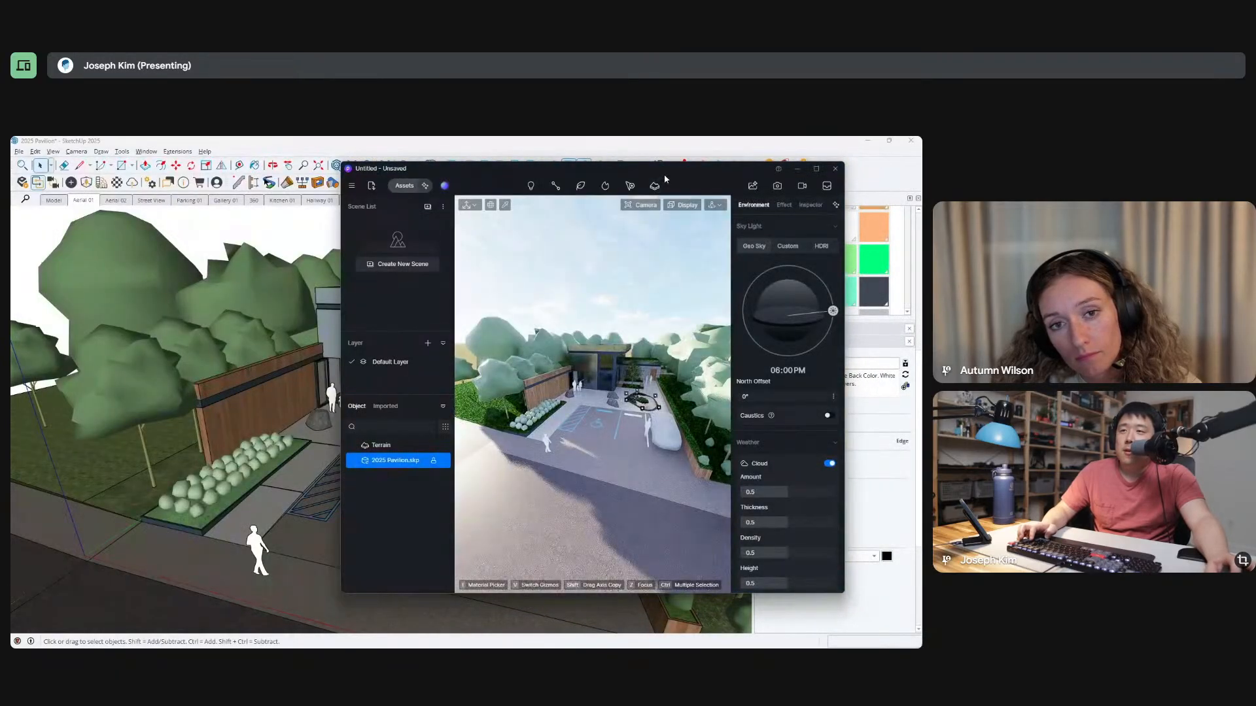
left_click_drag(672, 171, 755, 146)
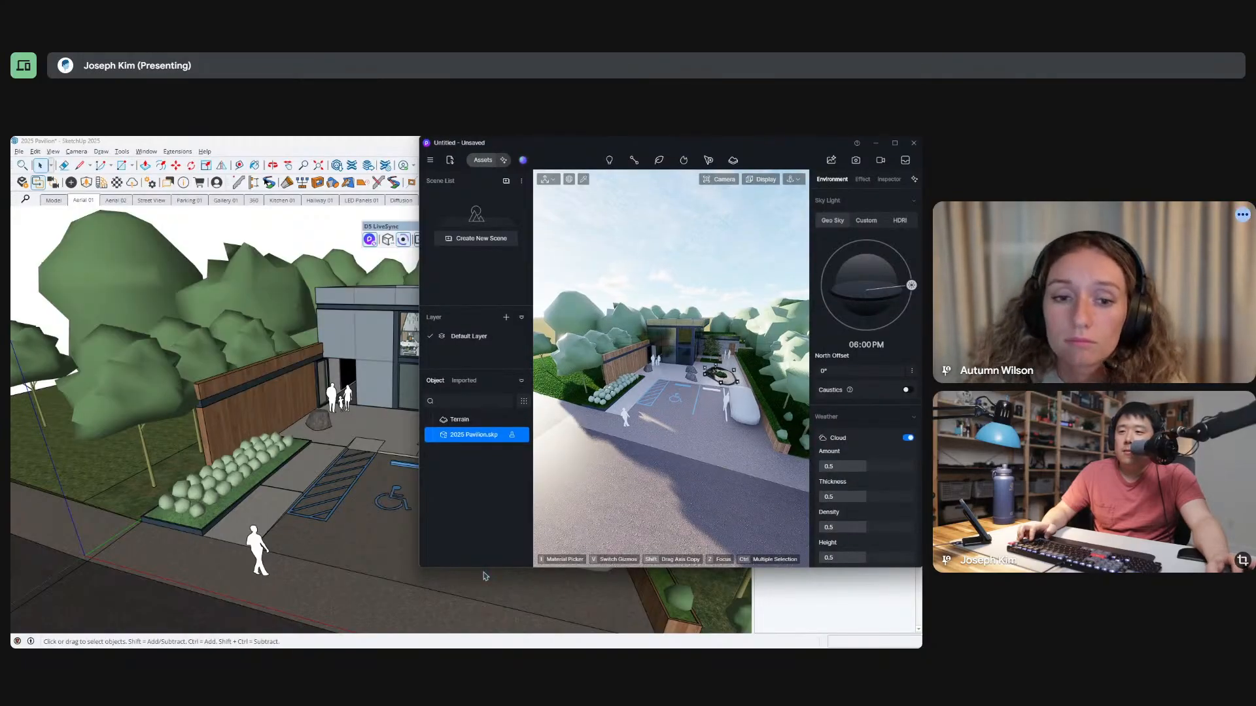
left_click_drag(493, 565, 493, 648)
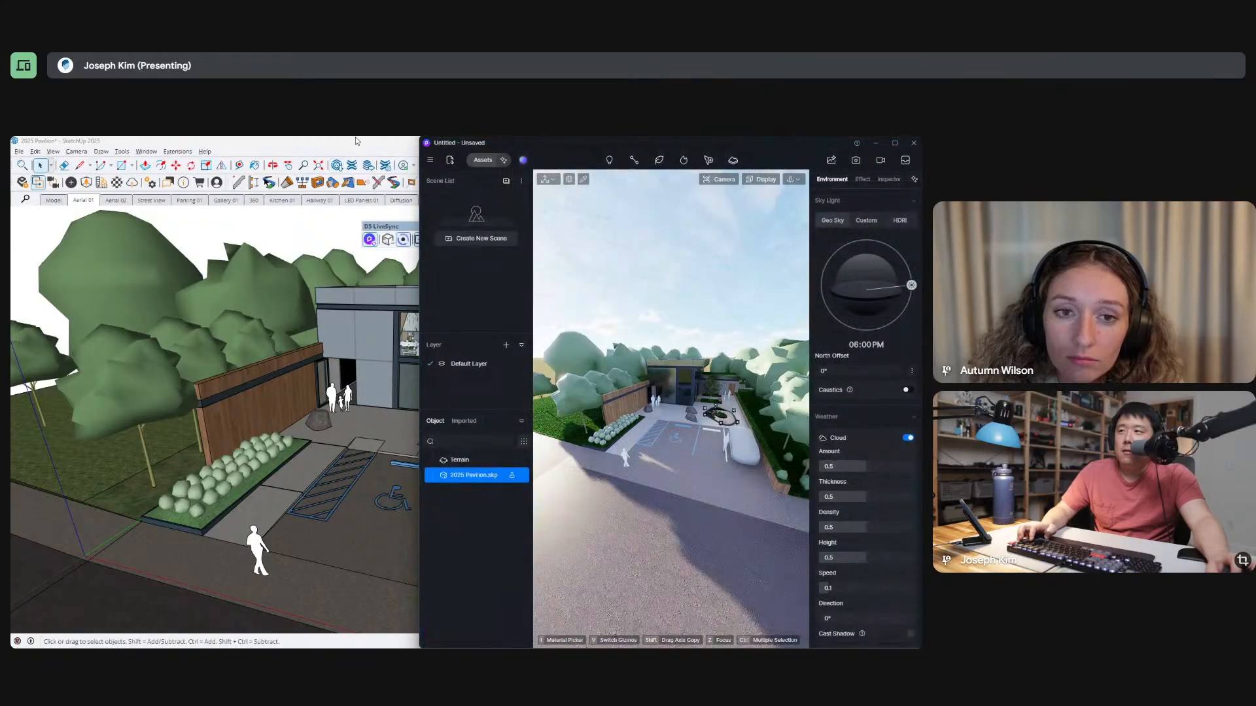
Compare the view projection options in D5 Render with the camera projection options in SketchUp.
left_click(356, 142)
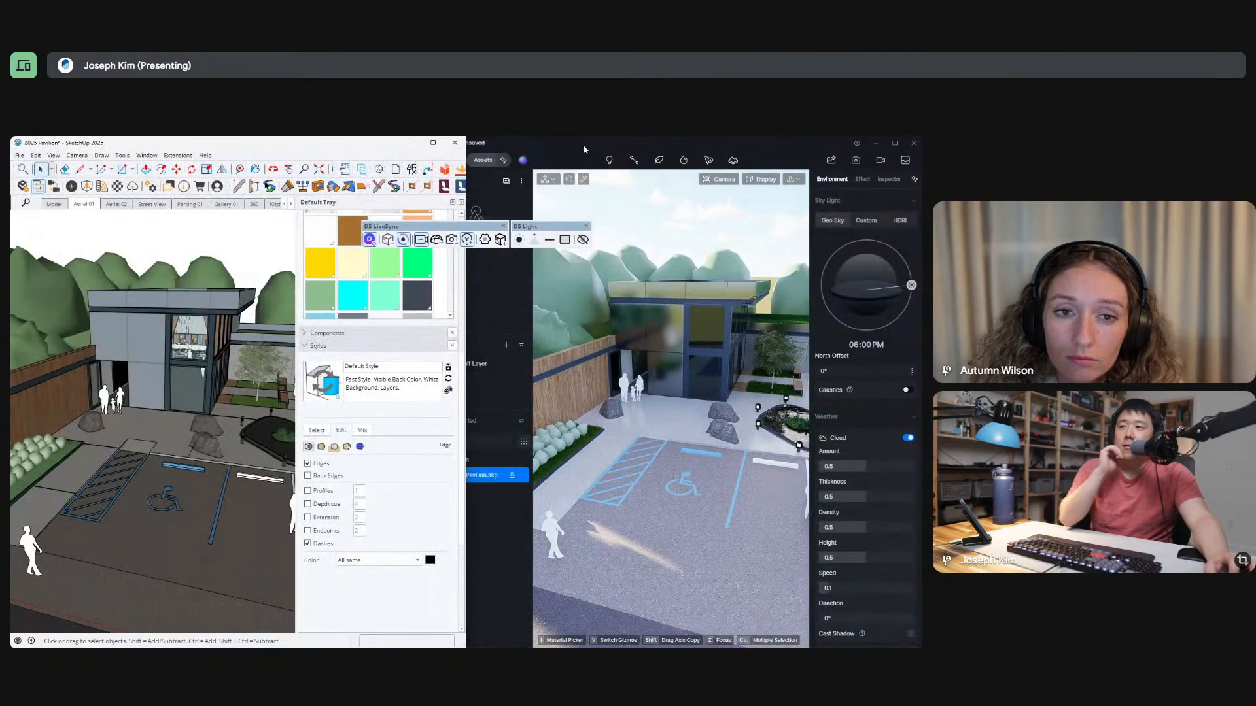
left_click(585, 149)
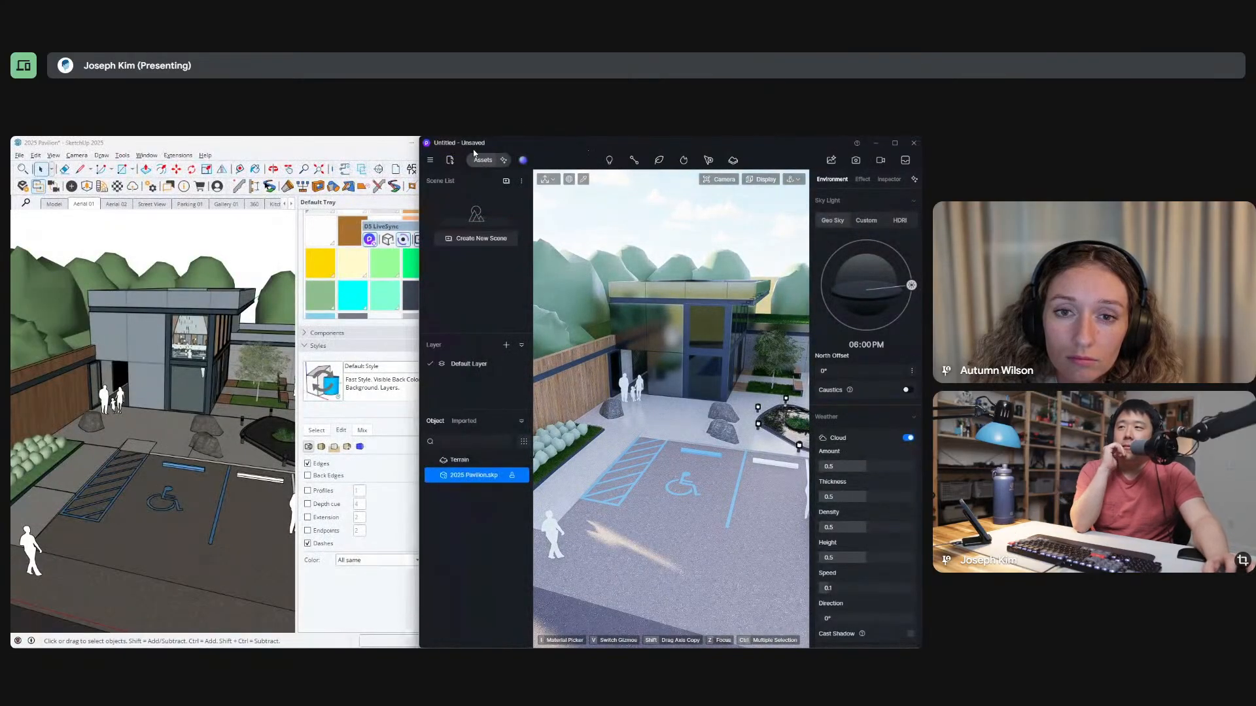
left_click(431, 161)
mouse_move(470, 260)
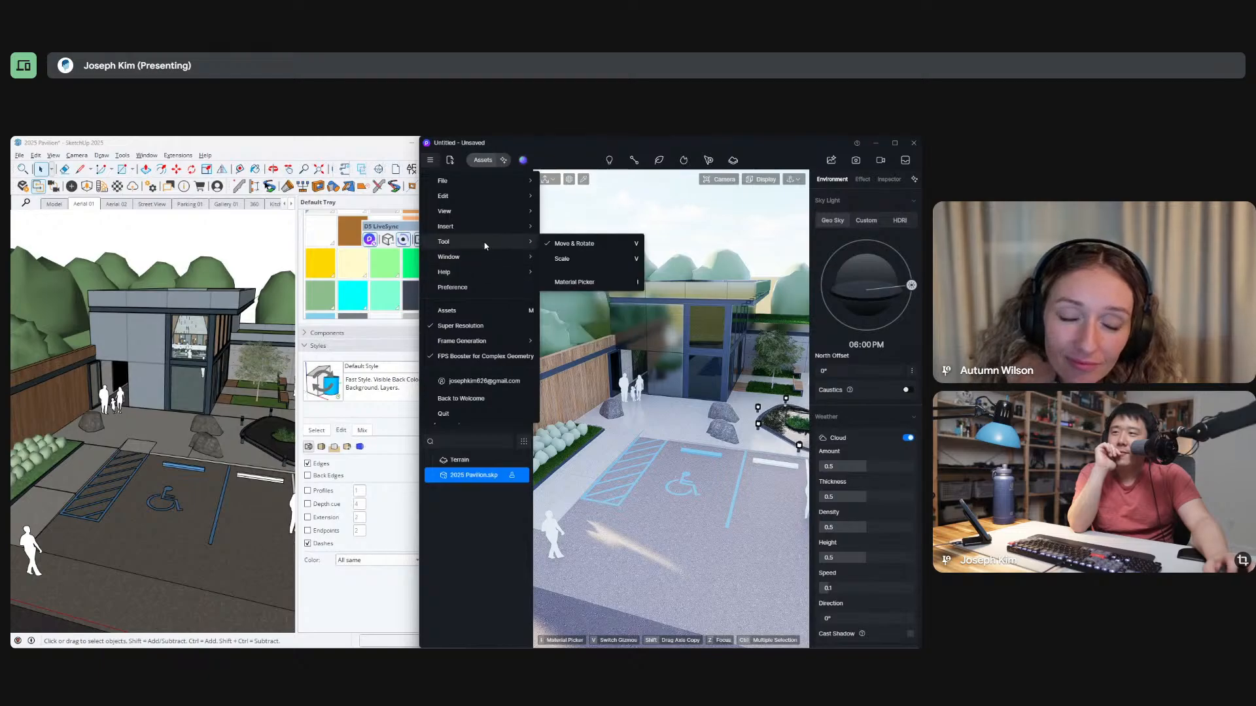
mouse_move(505, 213)
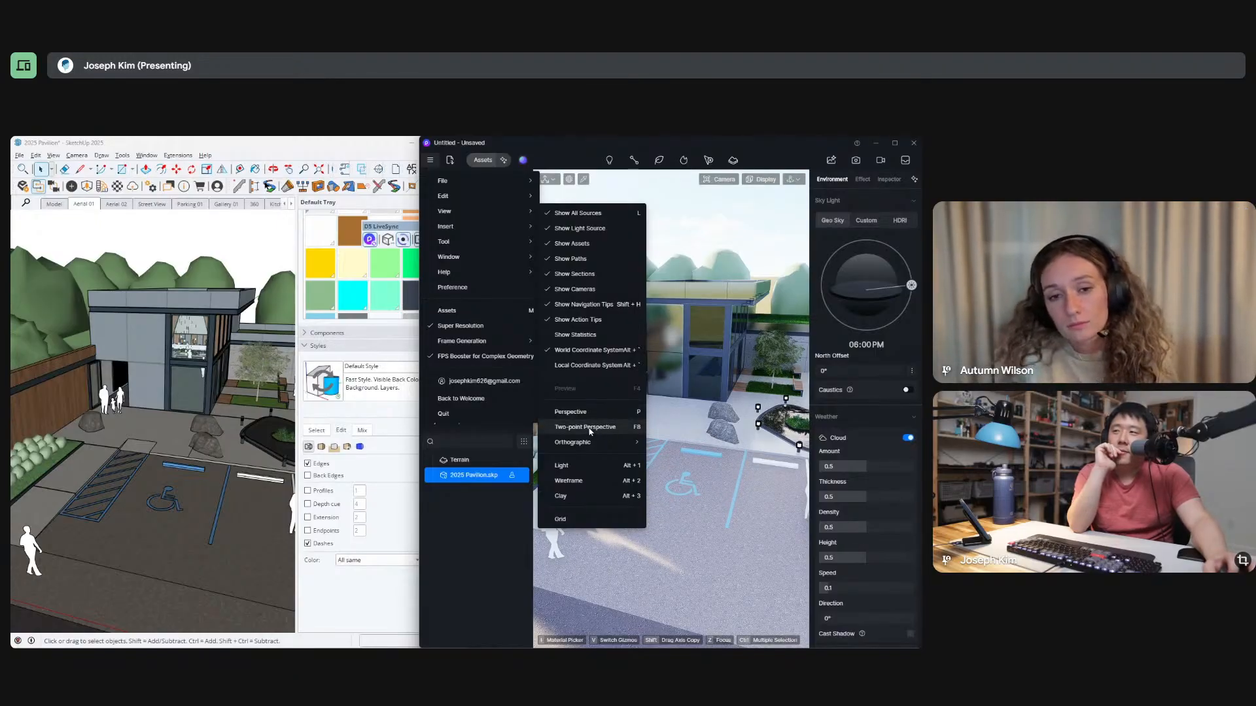
left_click(177, 155)
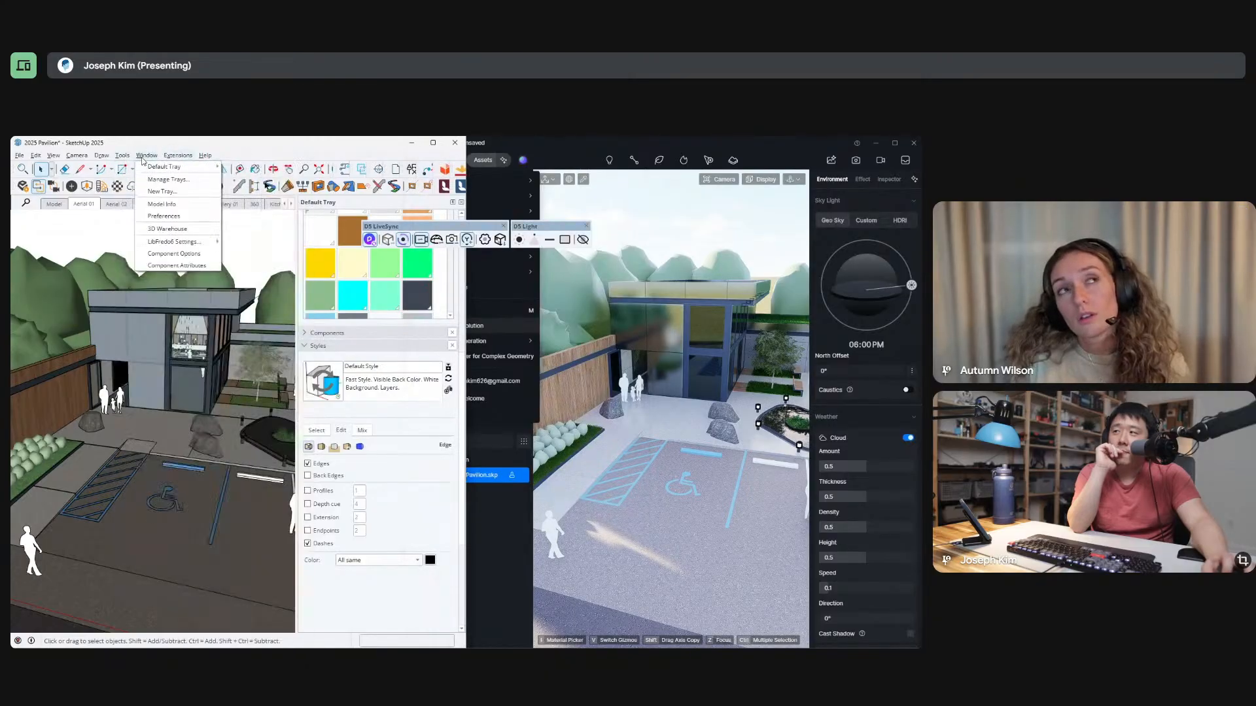
mouse_move(120, 161)
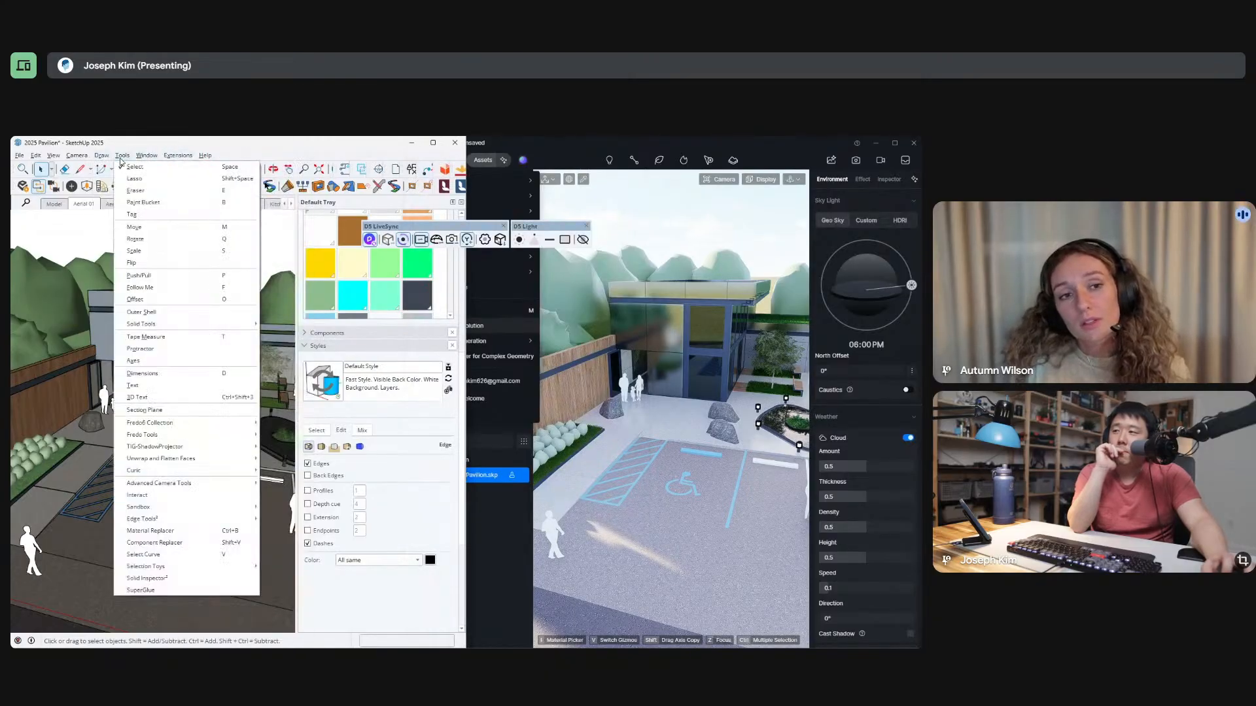
mouse_move(73, 157)
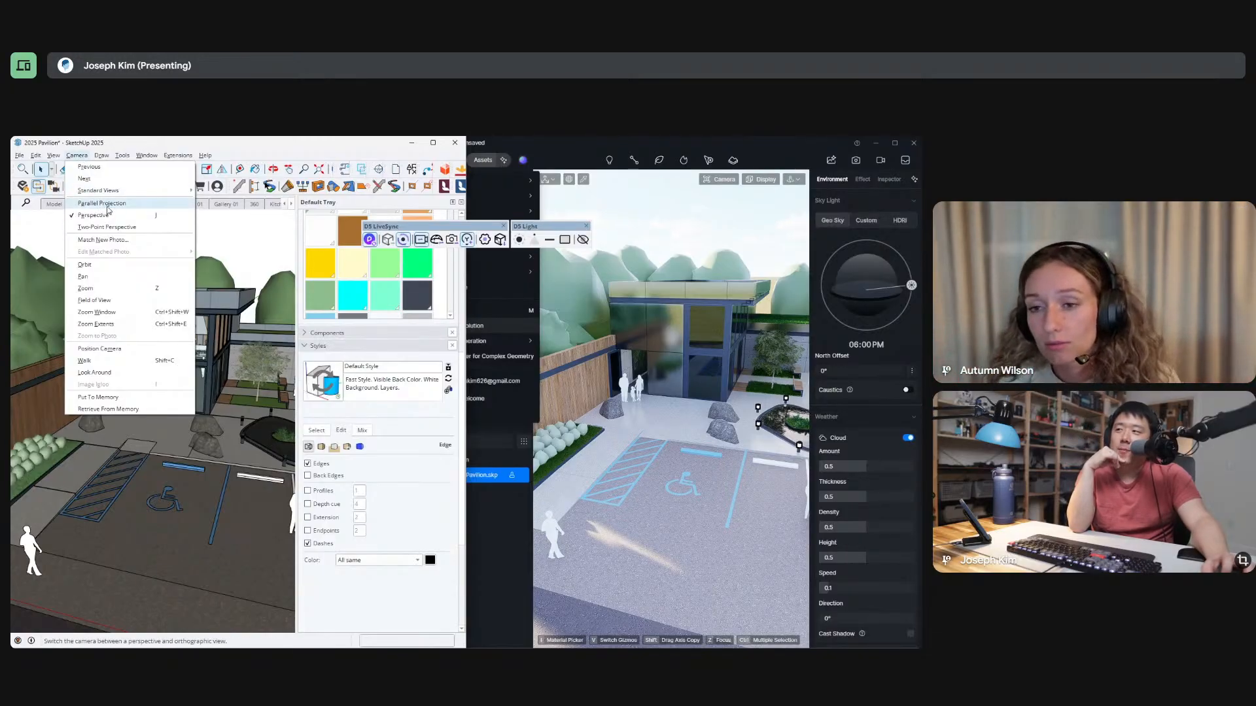
Switch D5 Render to the orthographic Top view and bring the pavilion site larger into the middle of the viewport.
left_click(578, 153)
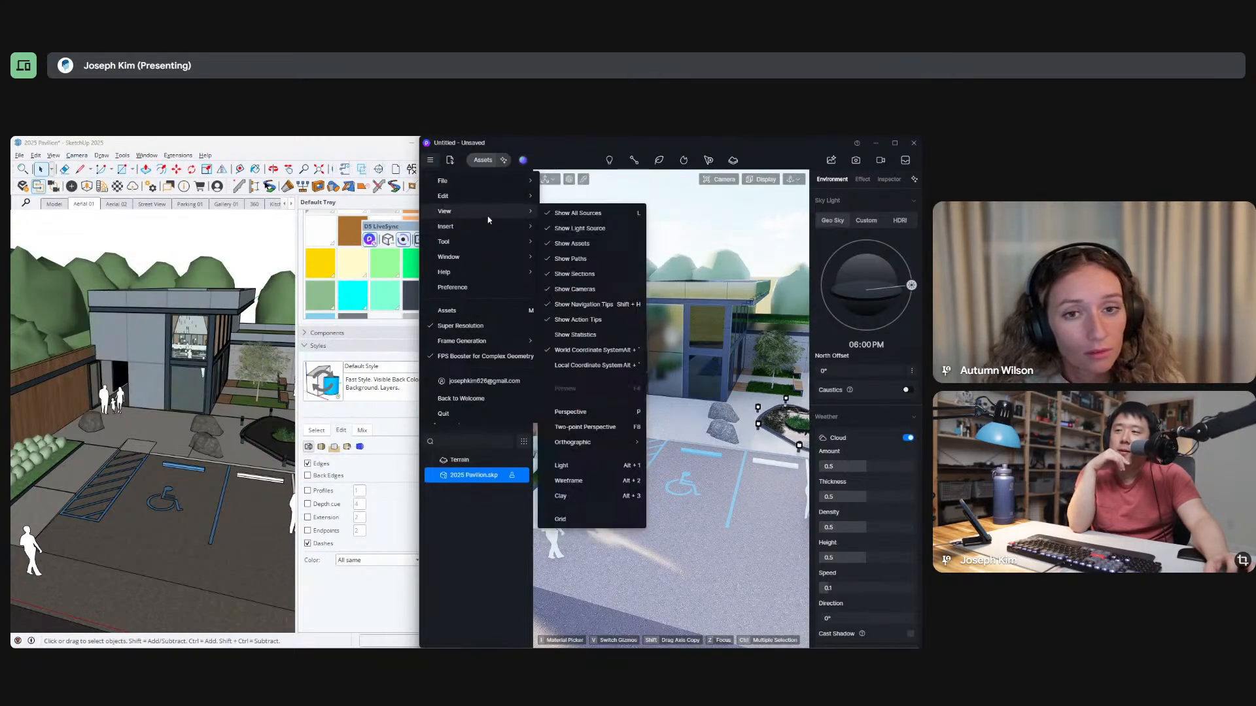
mouse_move(598, 447)
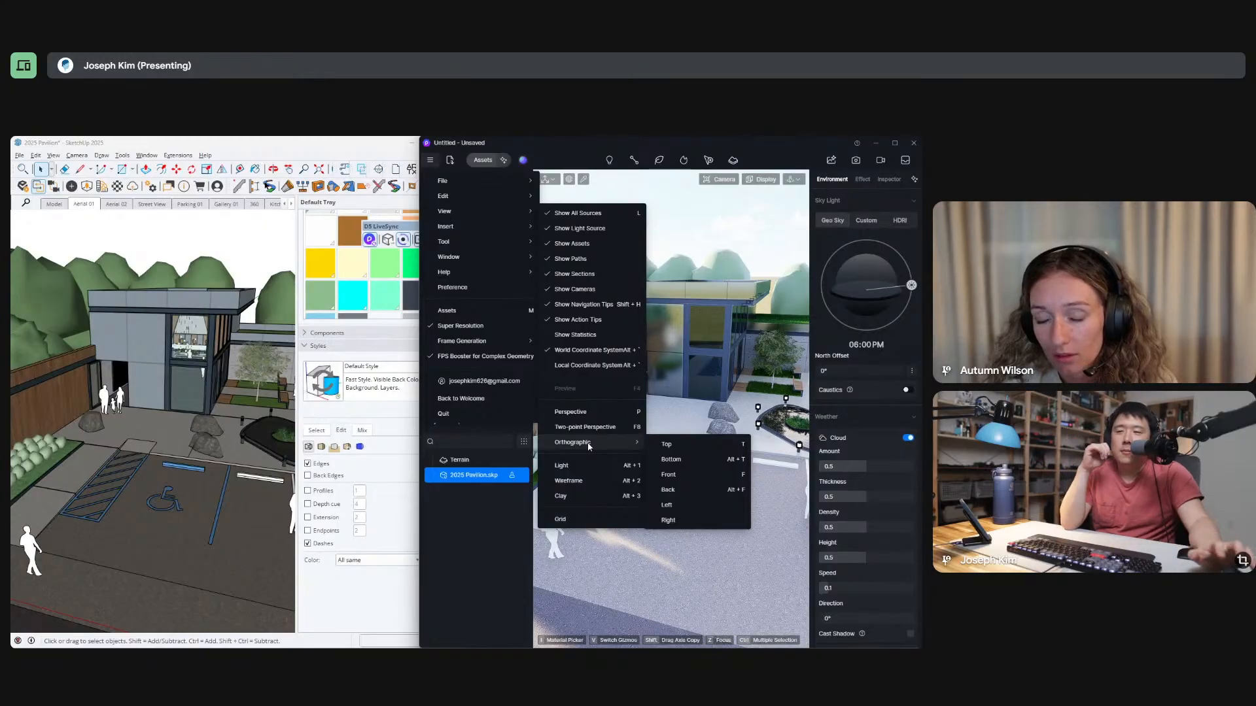
left_click(688, 450)
scroll(594, 440, "down", 2)
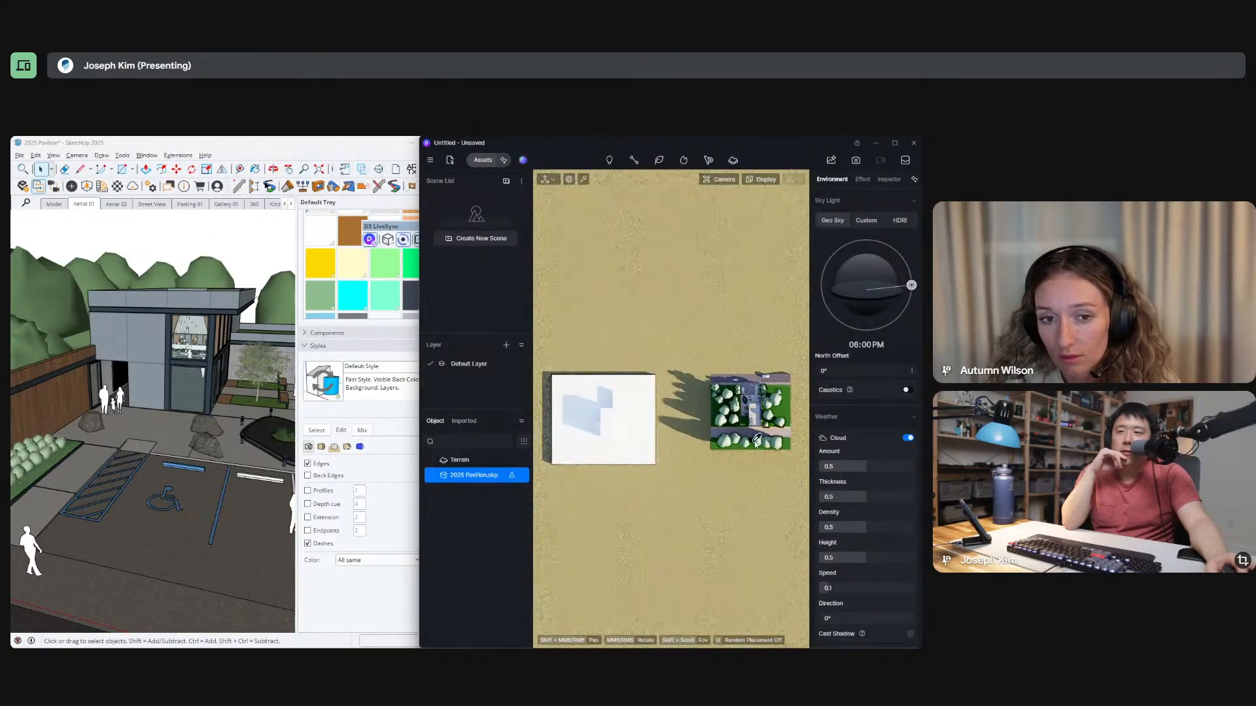
scroll(594, 440, "up", 4)
scroll(600, 435, "down", 6)
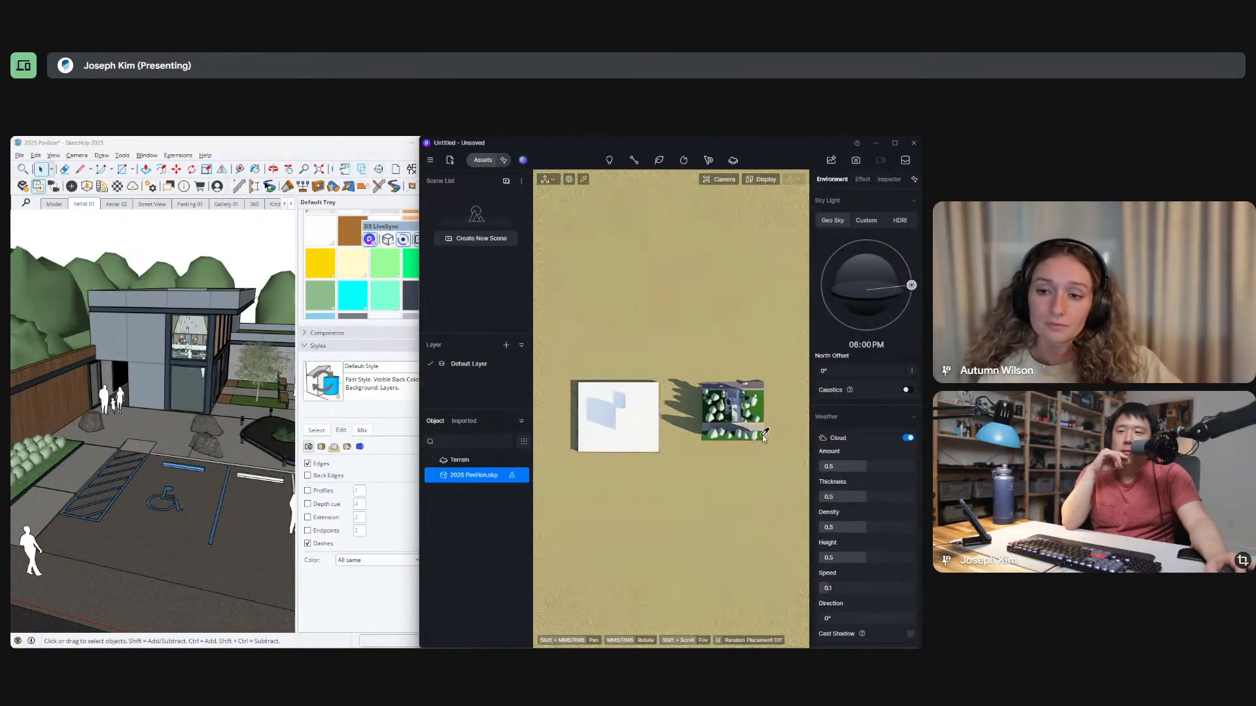
middle_click_drag(734, 436, 666, 429, "shift")
scroll(746, 440, "up", 8)
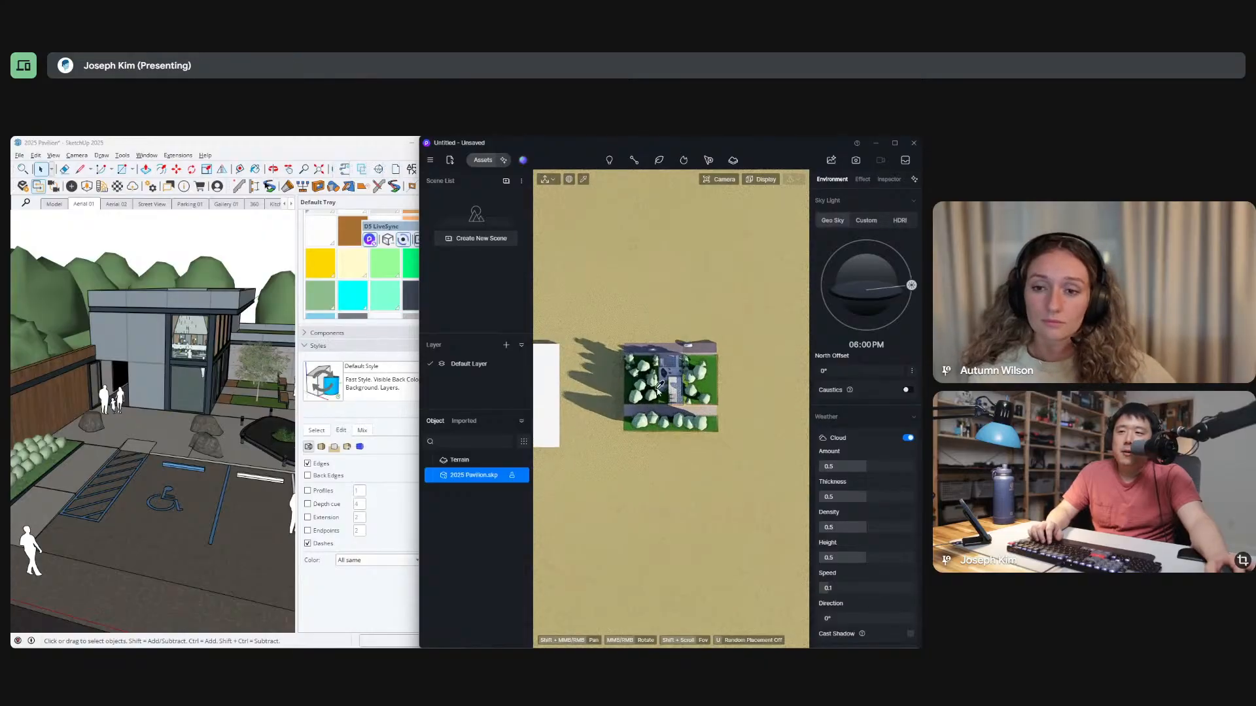
mouse_move(660, 398)
middle_mouse_down("shift")
mouse_move(647, 326)
mouse_move(580, 220)
mouse_move(690, 419)
mouse_move(660, 350)
mouse_move(697, 412)
mouse_move(665, 408)
middle_mouse_up("shift")
Return the D5 Render viewport from the orthographic Top view to Perspective.
left_click(431, 161)
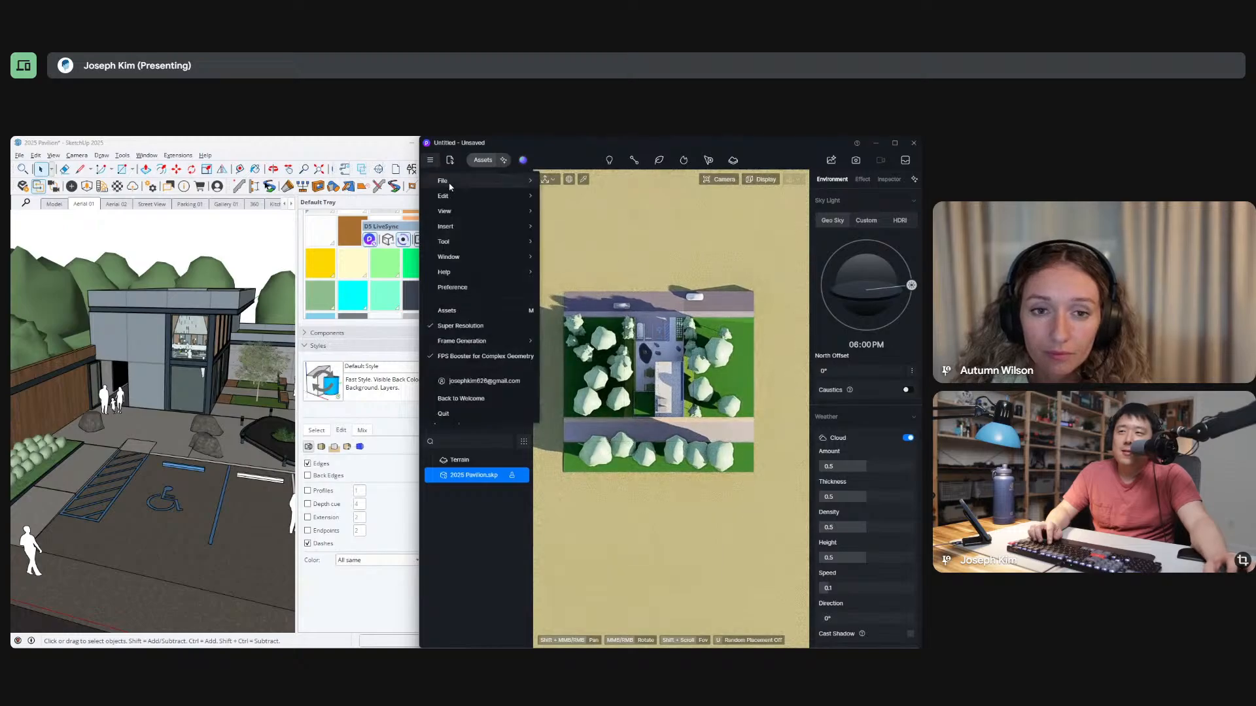
left_click(796, 183)
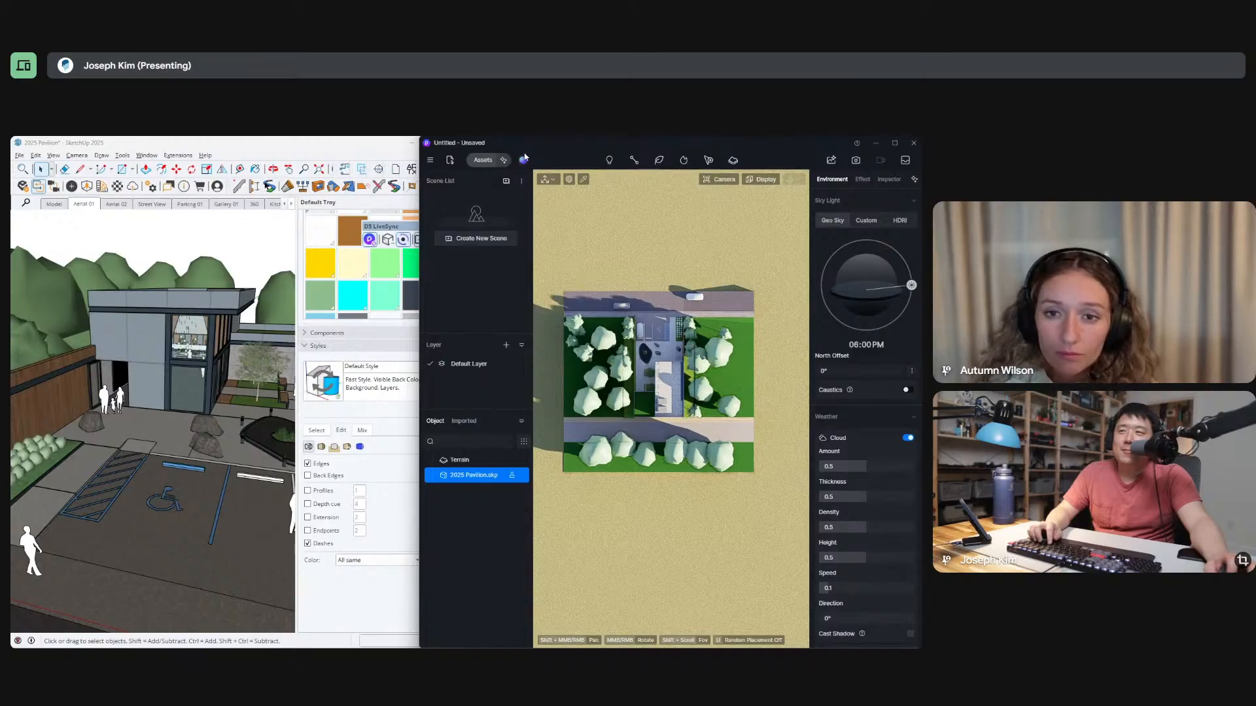
left_click(430, 160)
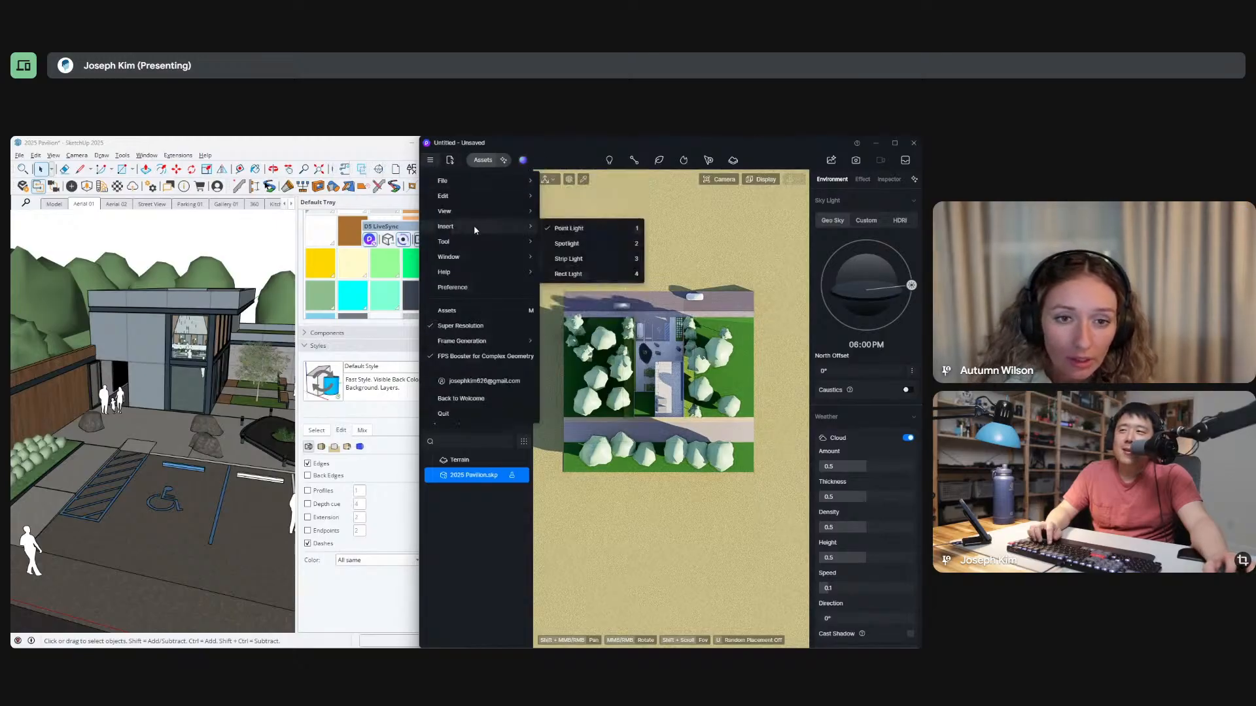
mouse_move(494, 210)
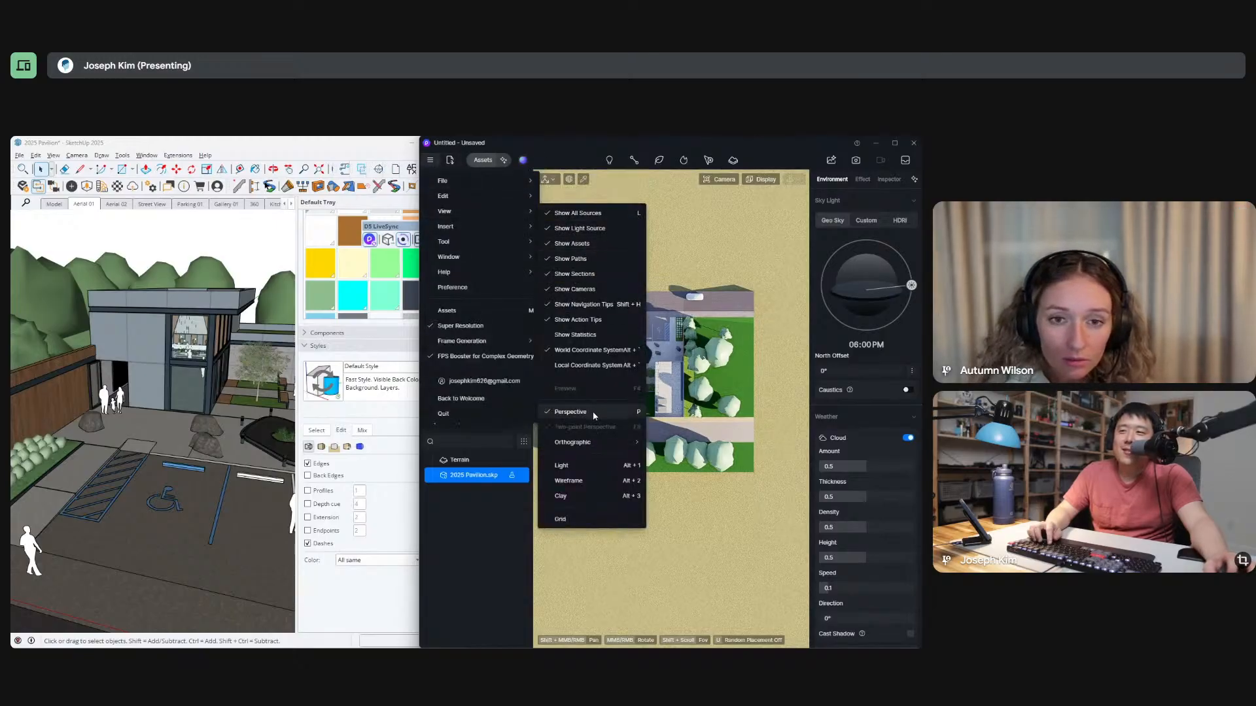
mouse_move(593, 445)
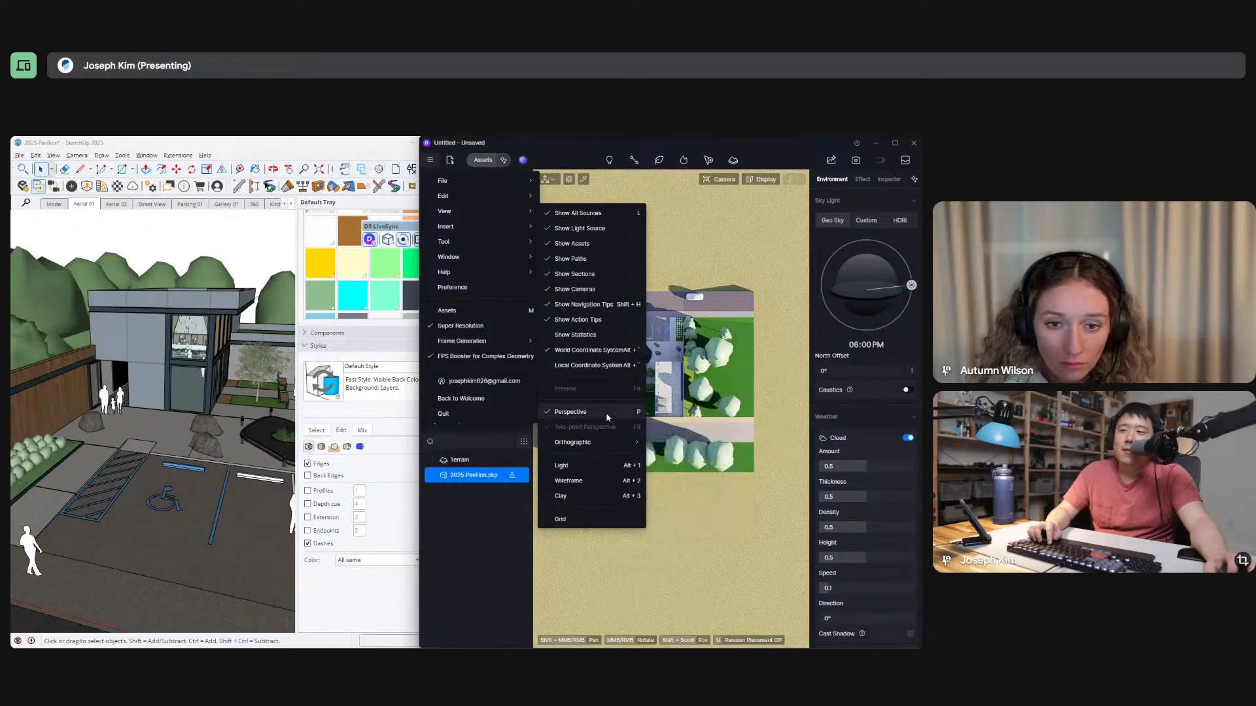
left_click(607, 417)
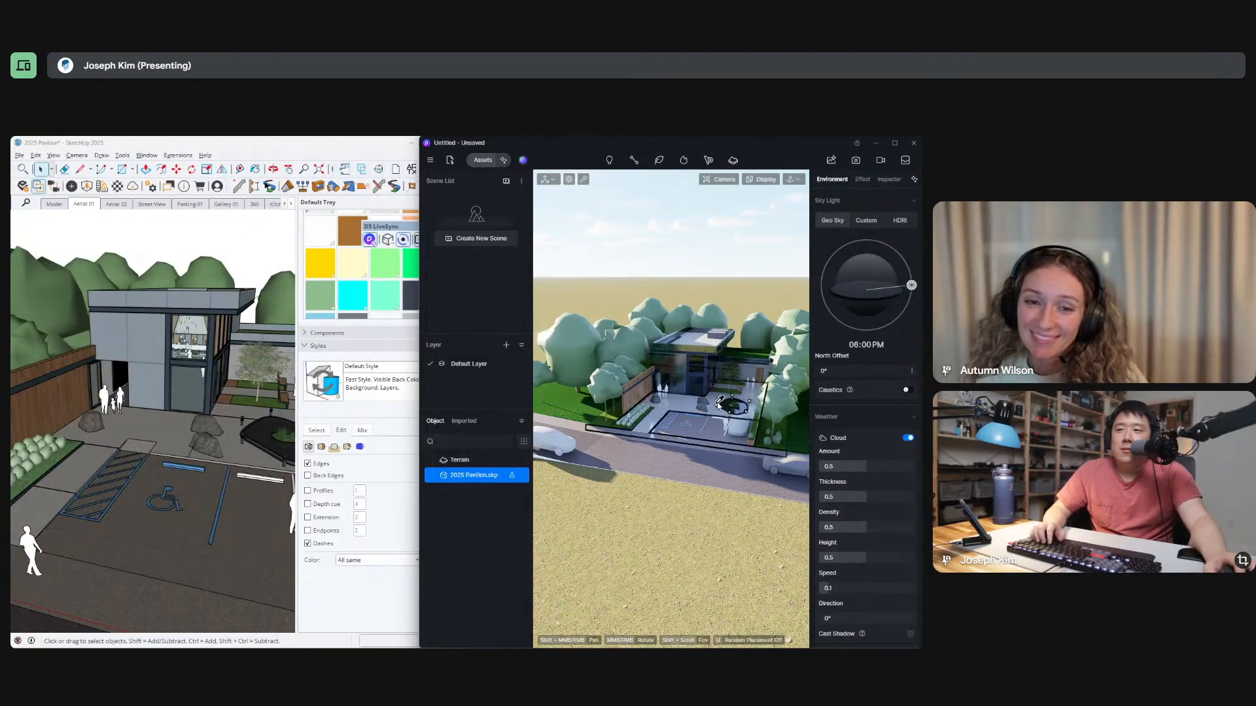
Switch to SketchUp and expand the Shadows settings so that the time, date and display options can be reached.
left_click(320, 150)
middle_click_drag(266, 480, 258, 482)
key("b")
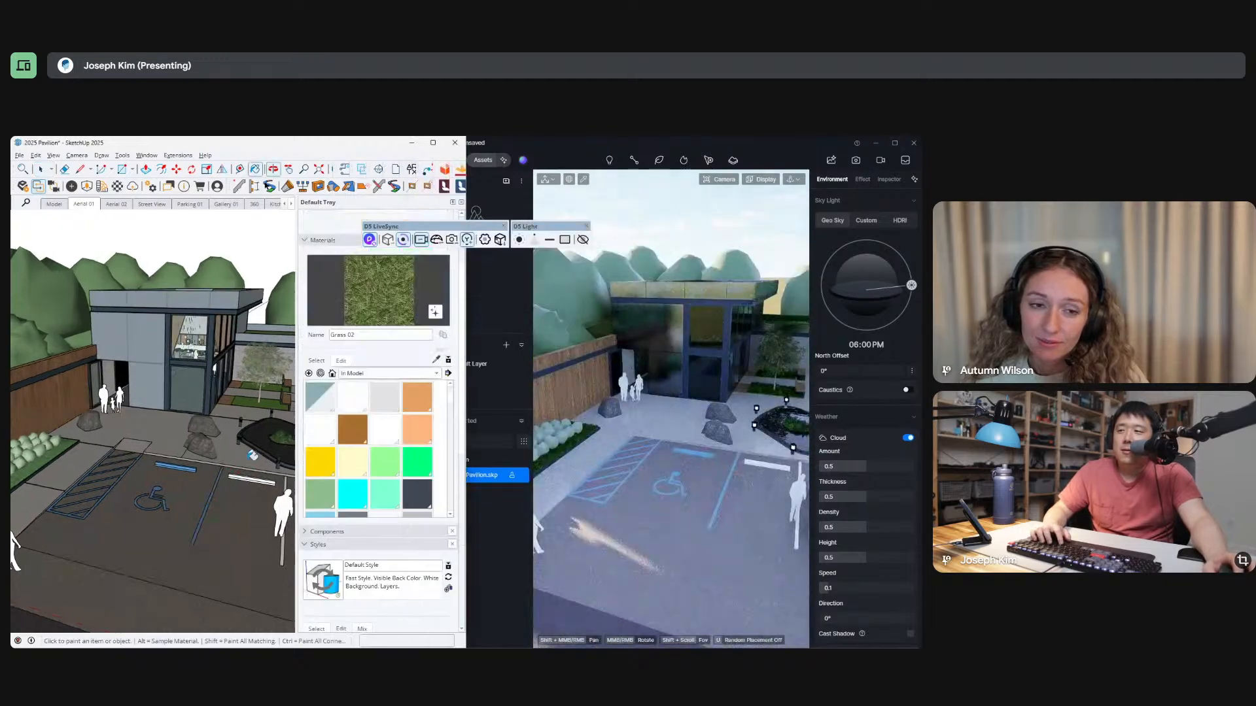
scroll(411, 557, "down", 4)
scroll(411, 557, "down", 1)
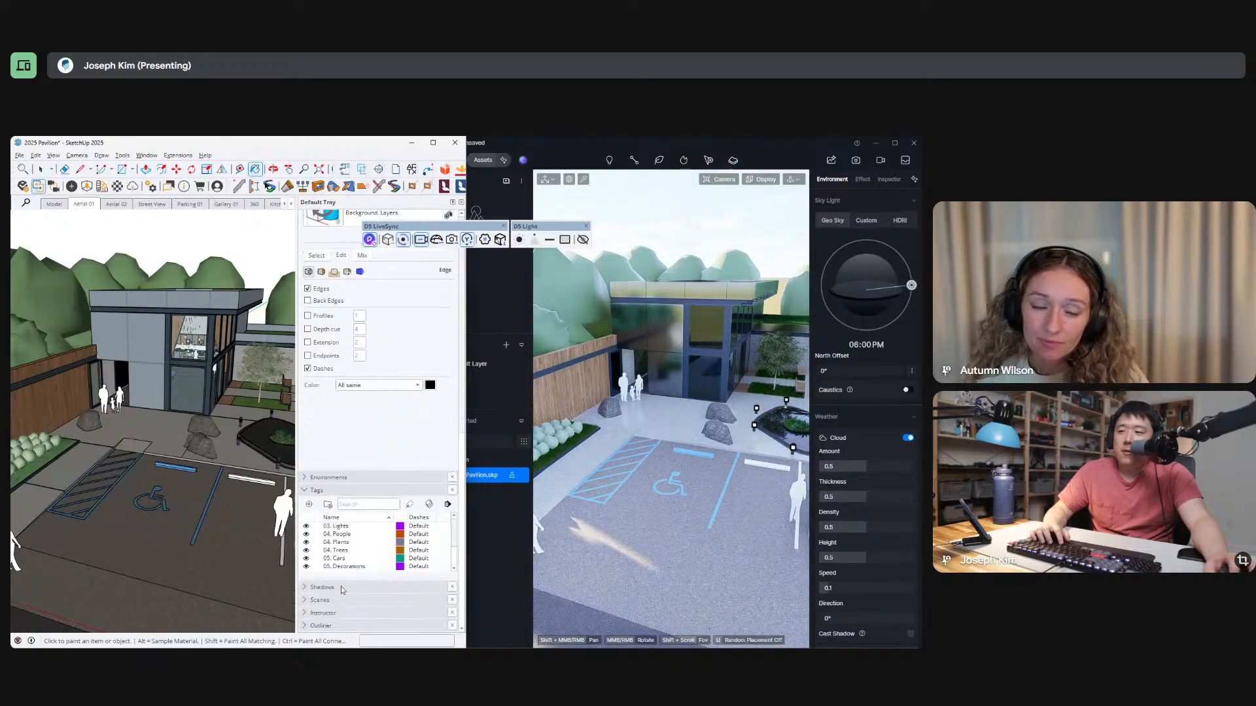
left_click(306, 587)
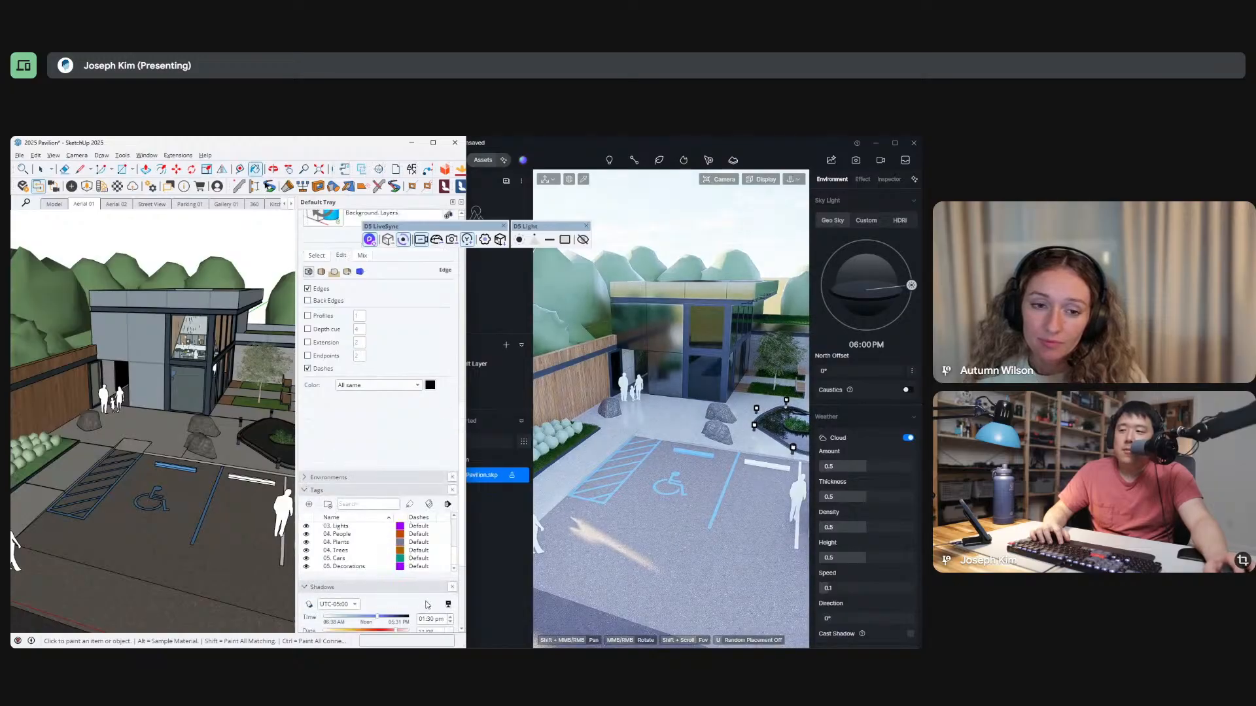
scroll(428, 605, "down", 5)
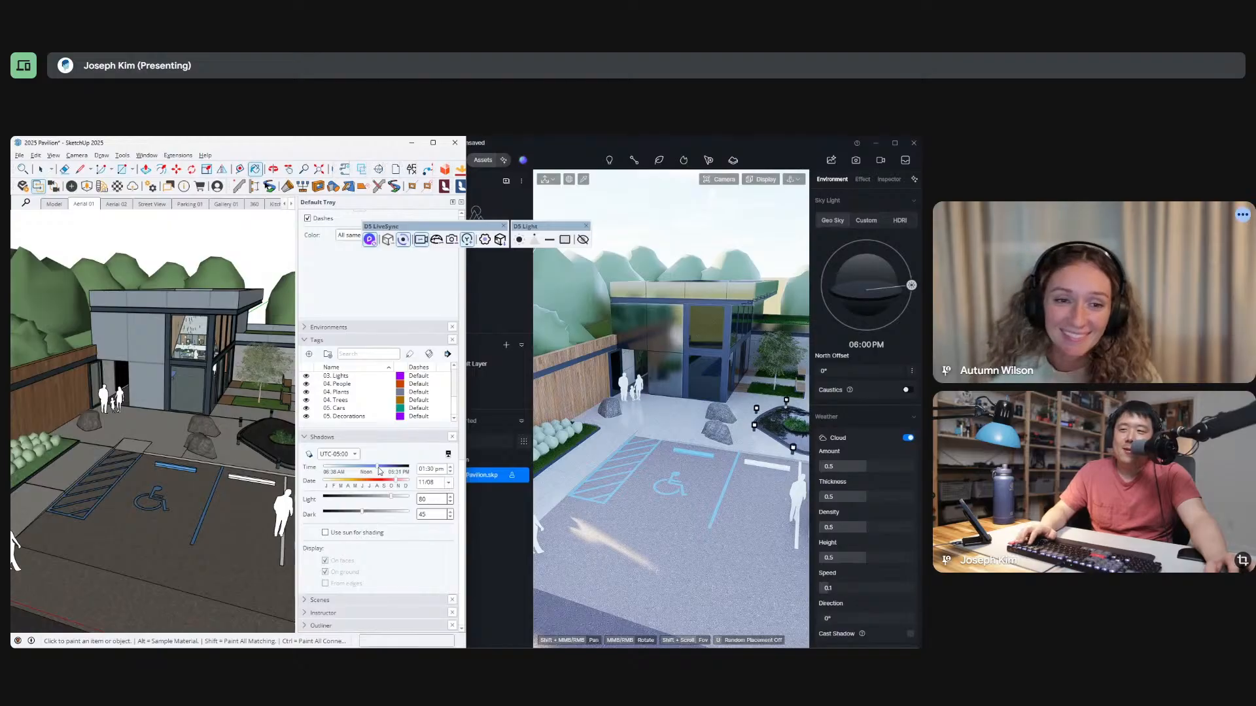
Try SketchUp's shadows at about 11:46 am and 02:46 pm, and turn the shadow display off again.
left_click_drag(379, 469, 426, 466)
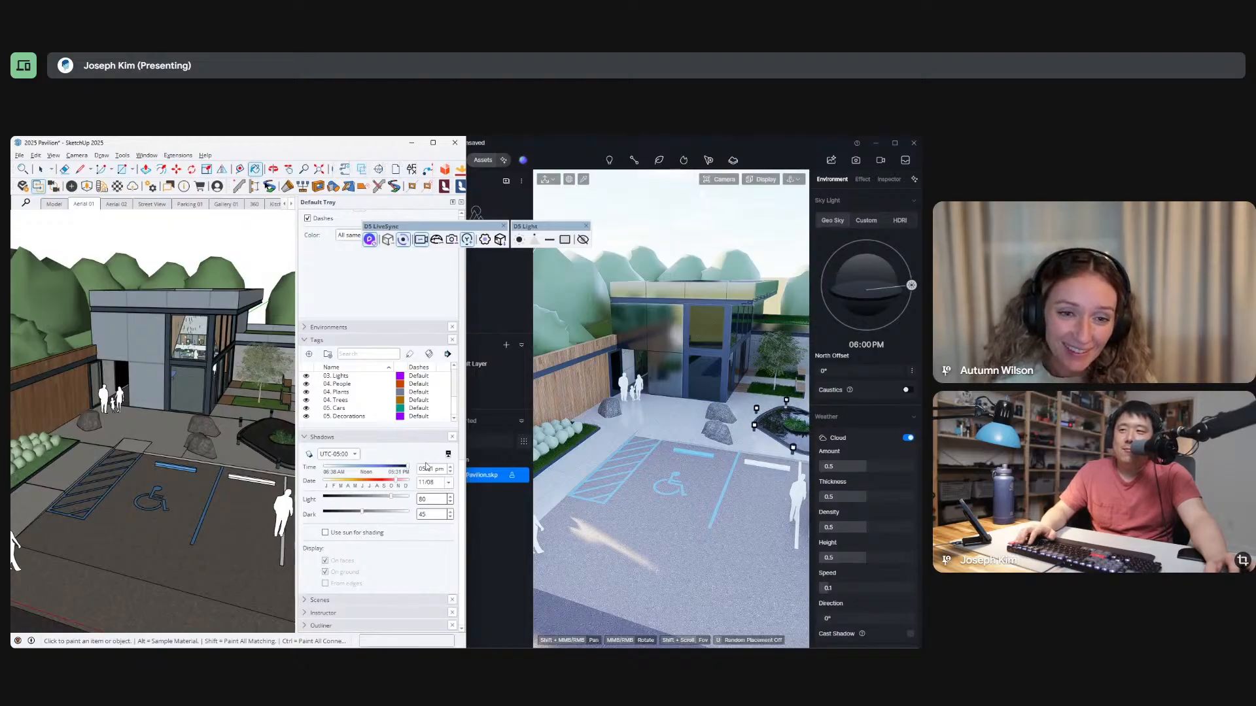
left_click_drag(408, 468, 364, 469)
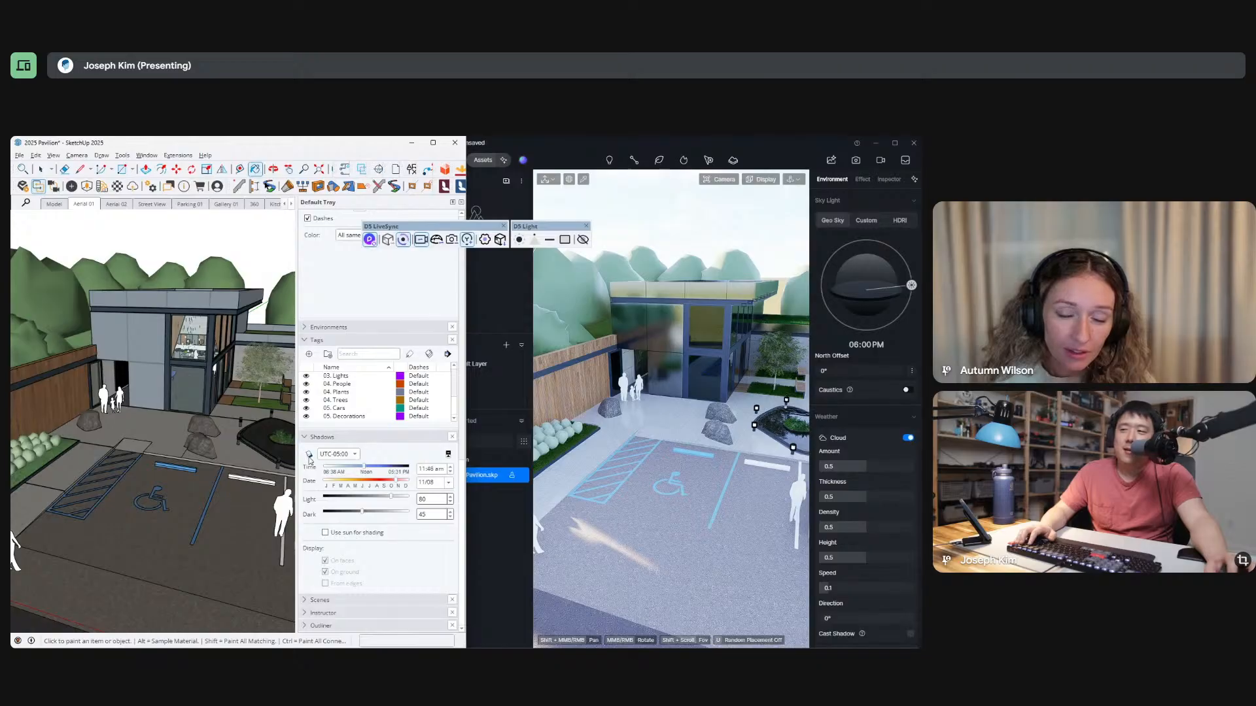
left_click(310, 456)
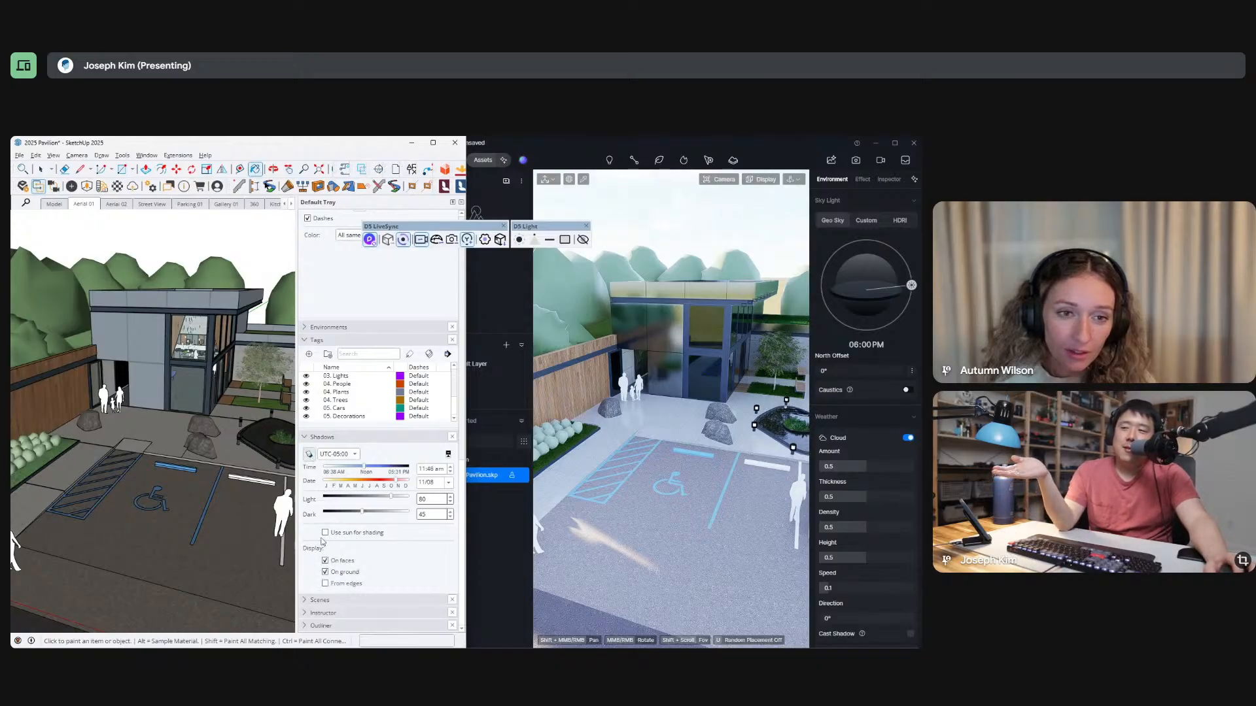
left_click(386, 468)
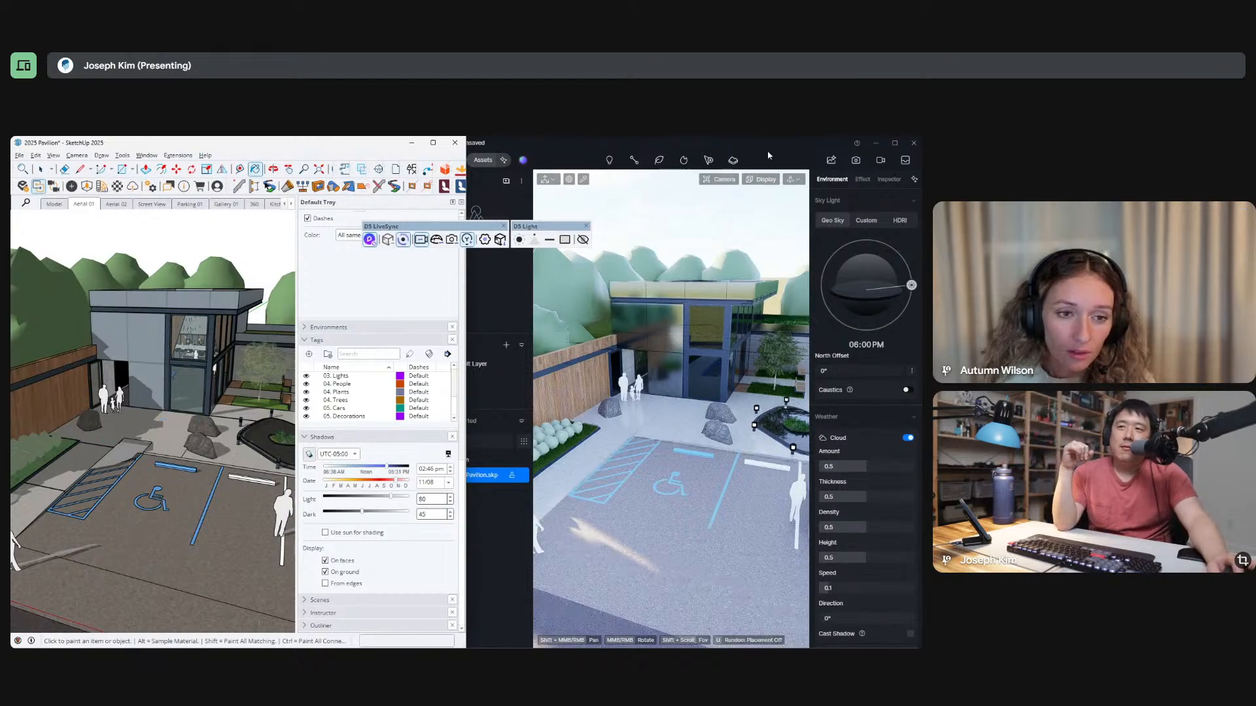
left_click(310, 454)
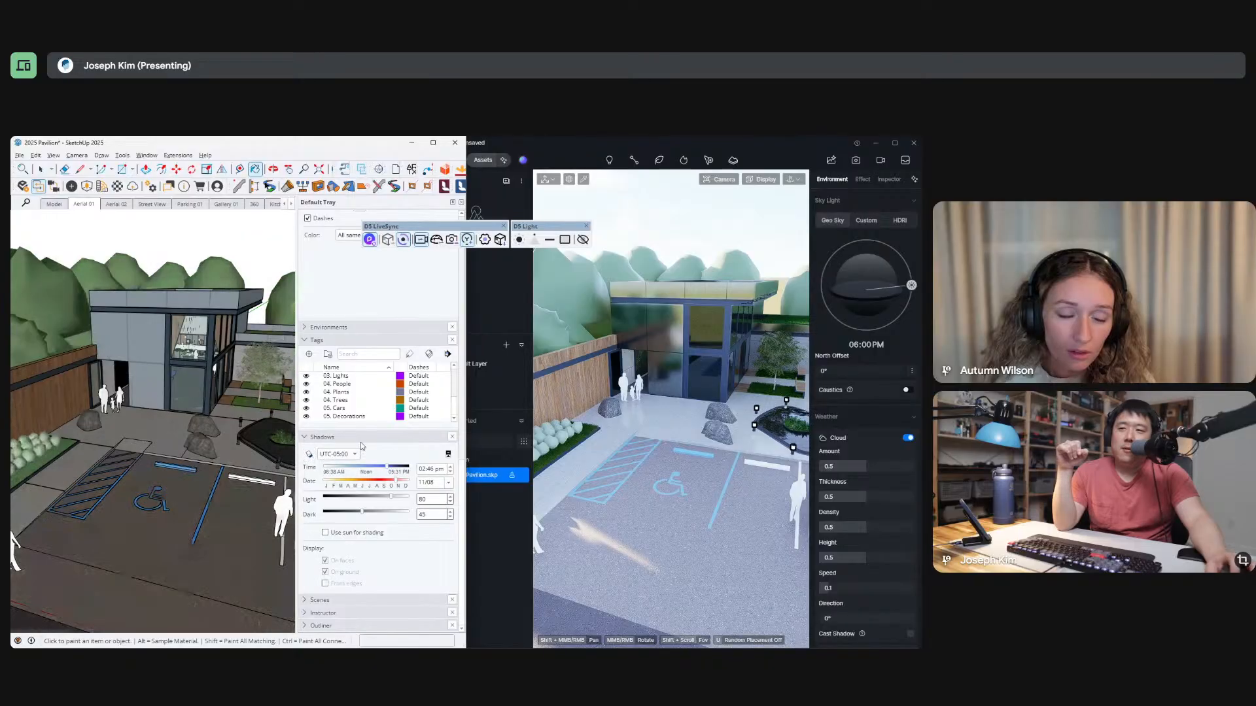
Switch to D5 Render, review the whole pavilion site in a maximized window, and restore the side-by-side layout.
left_click(894, 144)
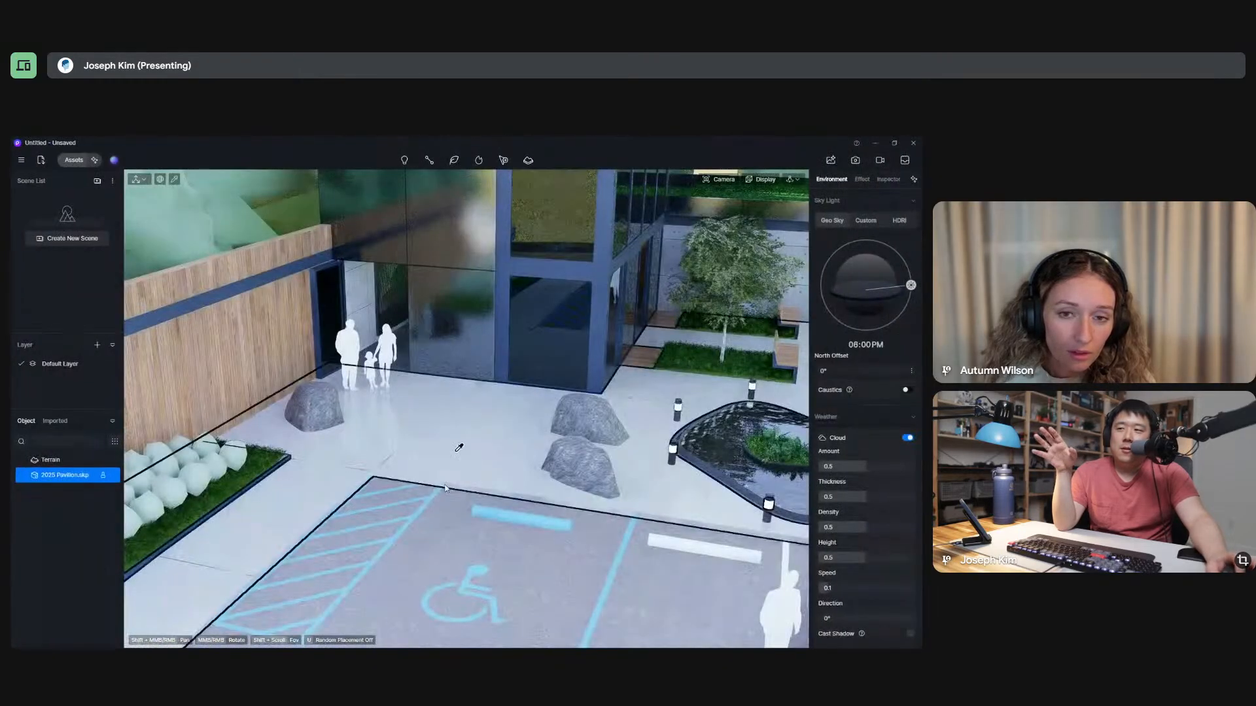
scroll(416, 489, "down", 8)
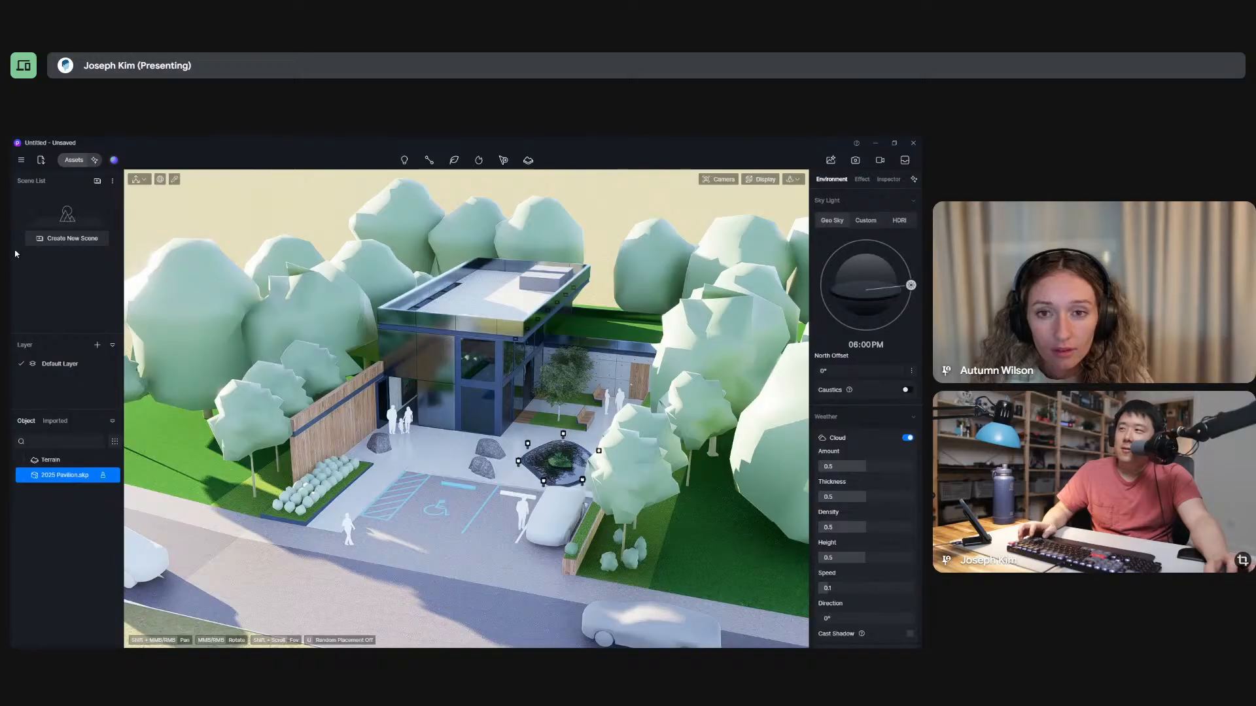
left_click(894, 143)
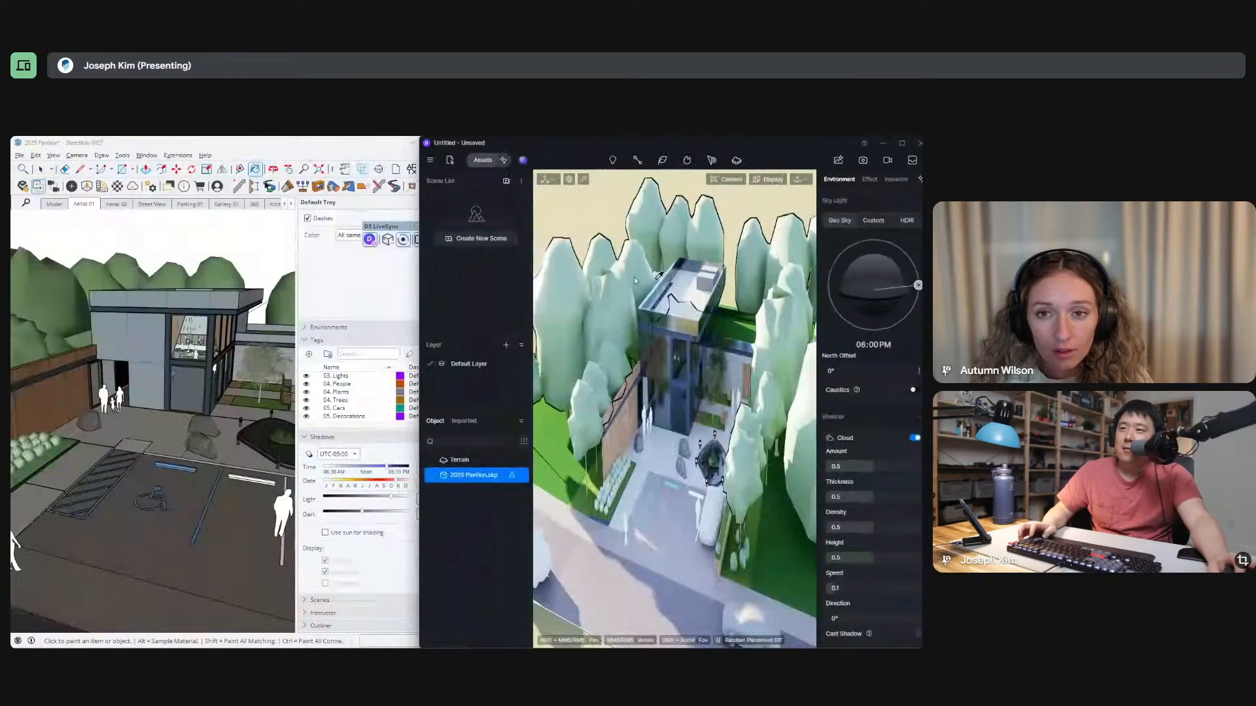
Set SketchUp's shadow time to 03:38 pm and its date to 04/23 with LiveSync in use, and maximize D5 Render.
left_click(340, 474)
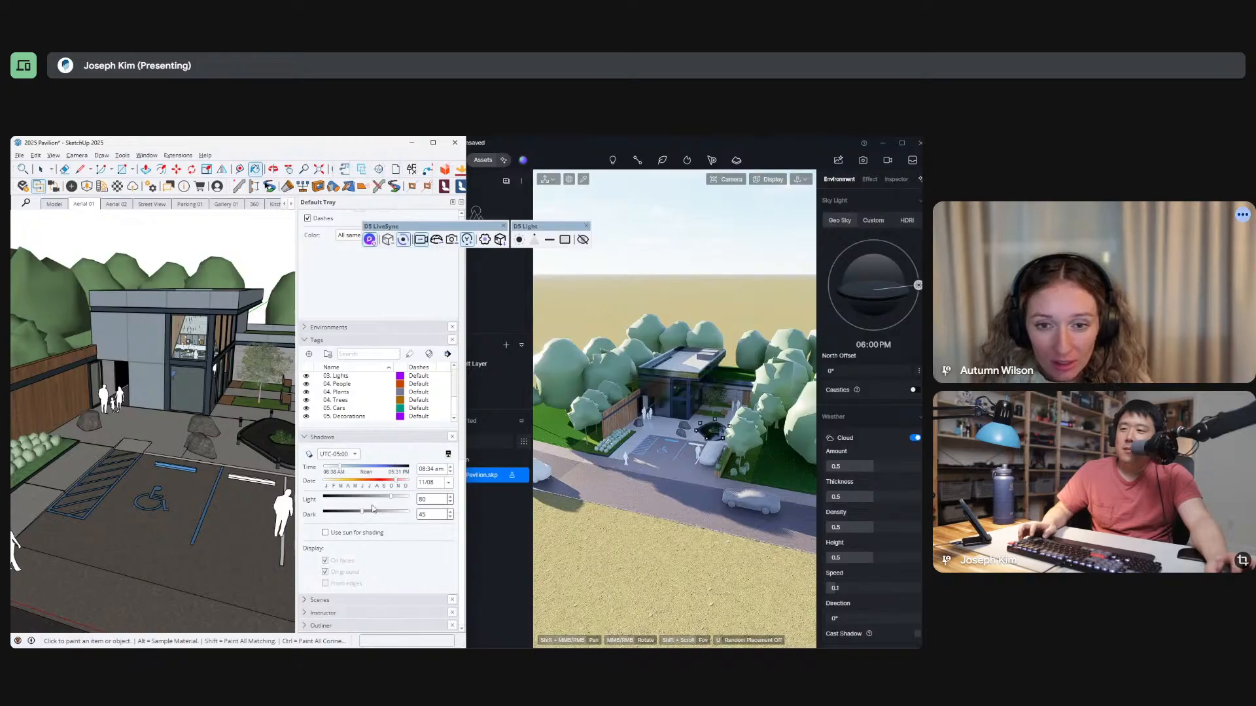
left_click(404, 241)
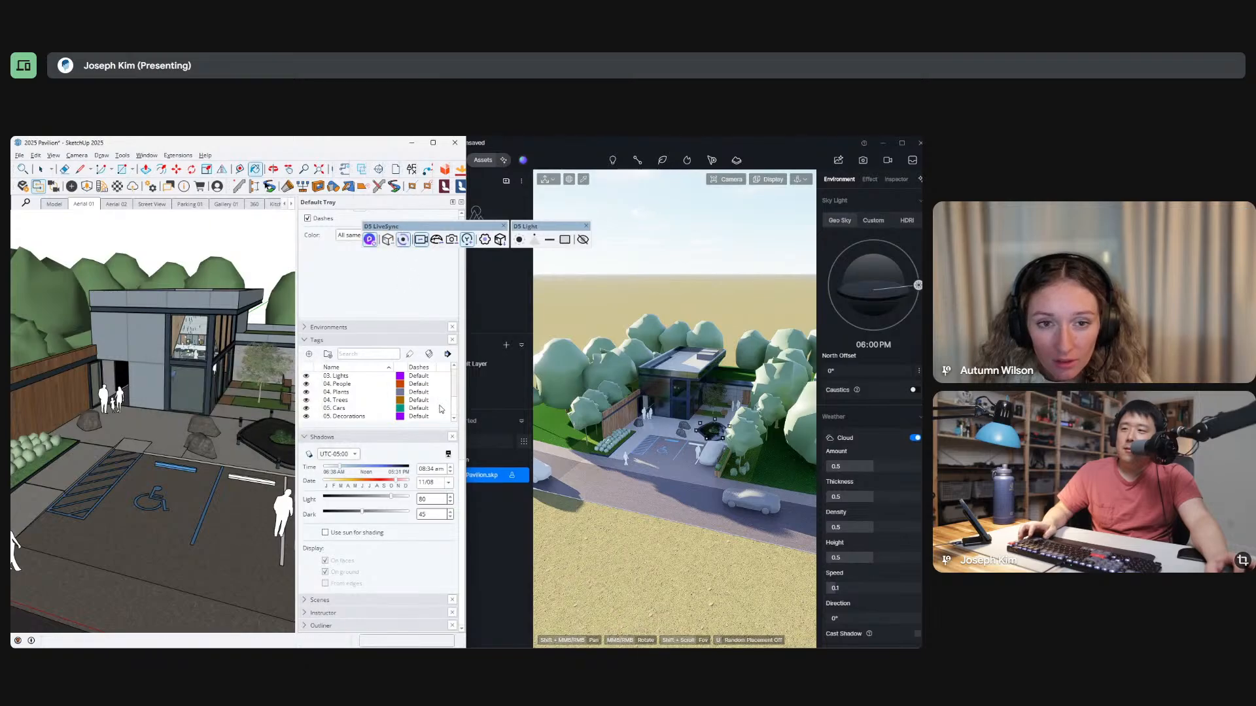
left_click(386, 467)
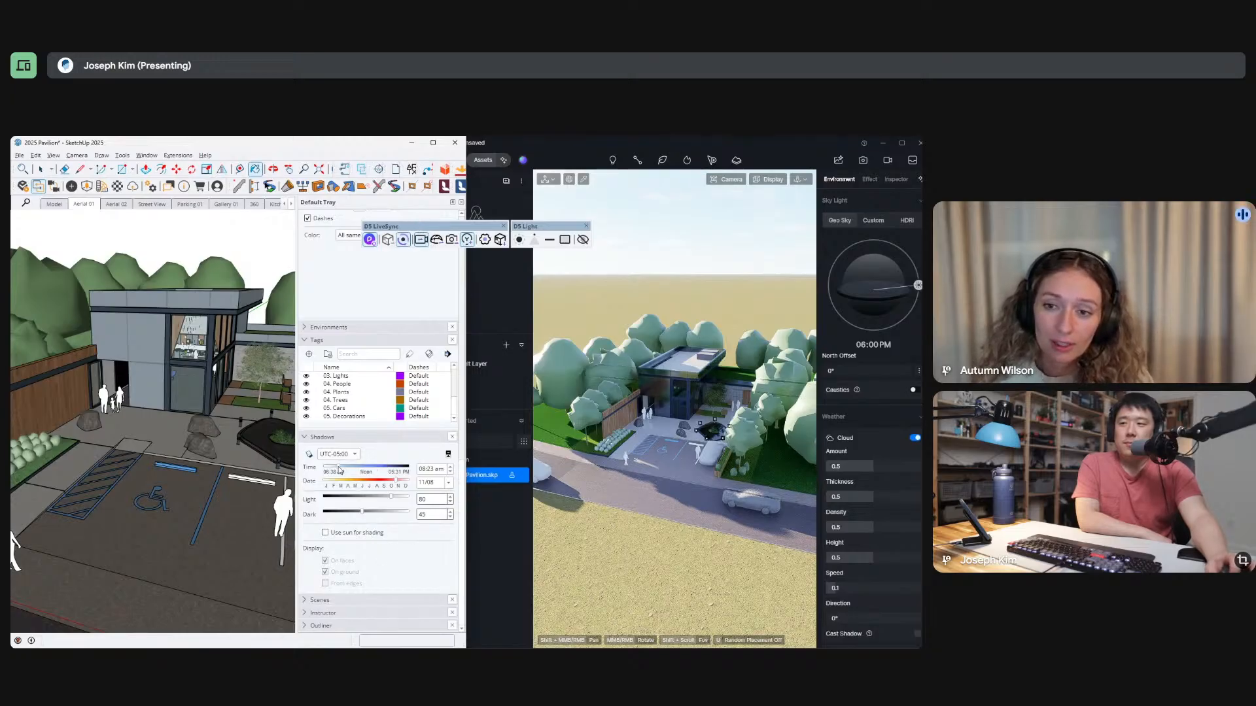
left_click_drag(367, 473, 374, 471)
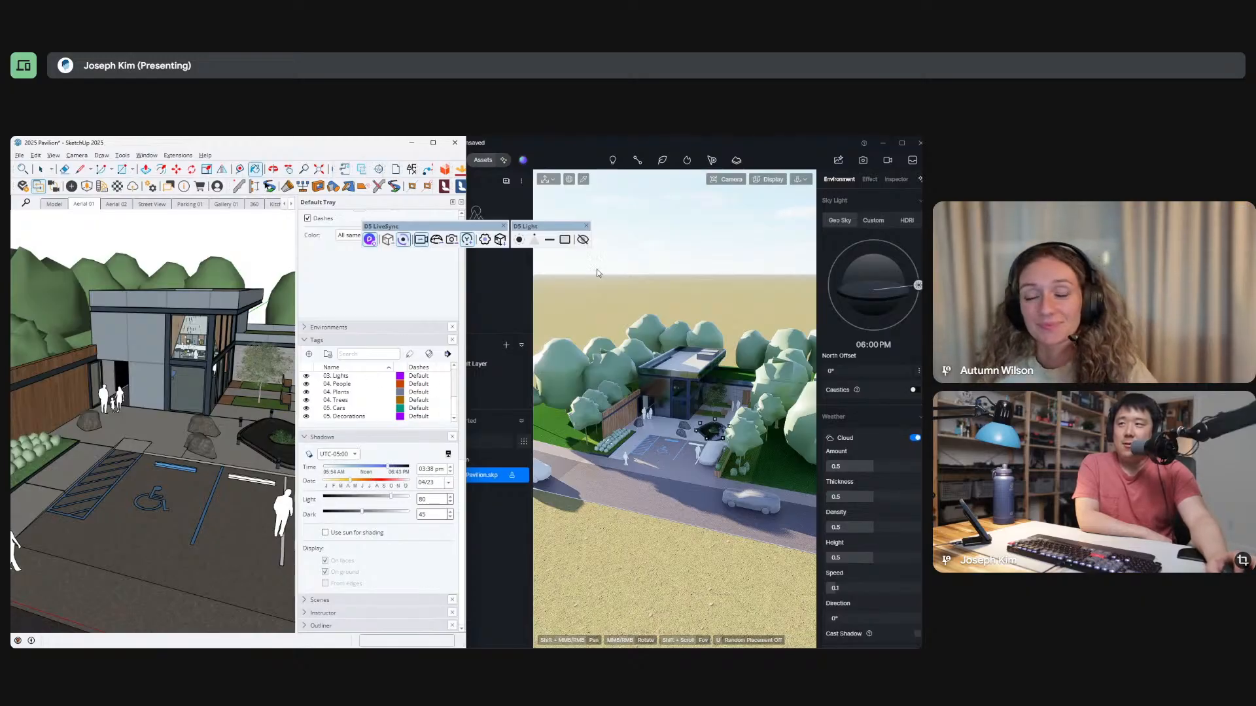
left_click(902, 143)
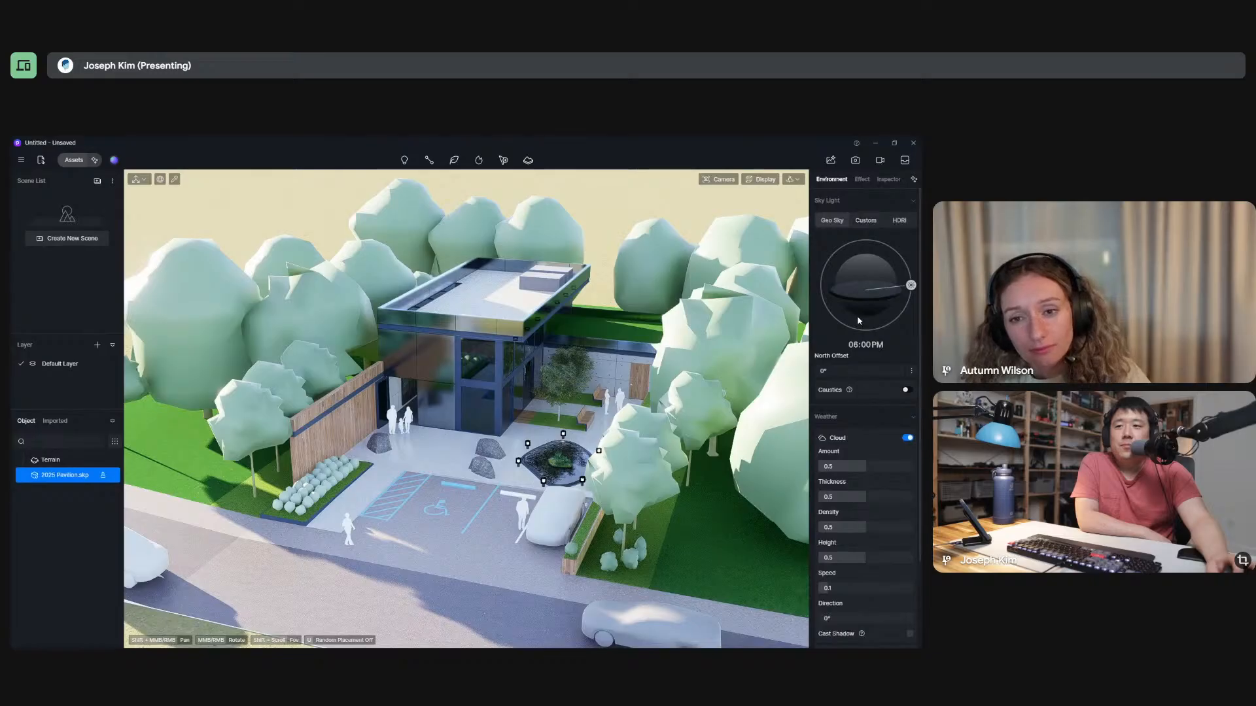
Set the Geo Sky sun time to 09:43 AM and bring the view down to street level facing the pavilion.
scroll(859, 498, "down", 2)
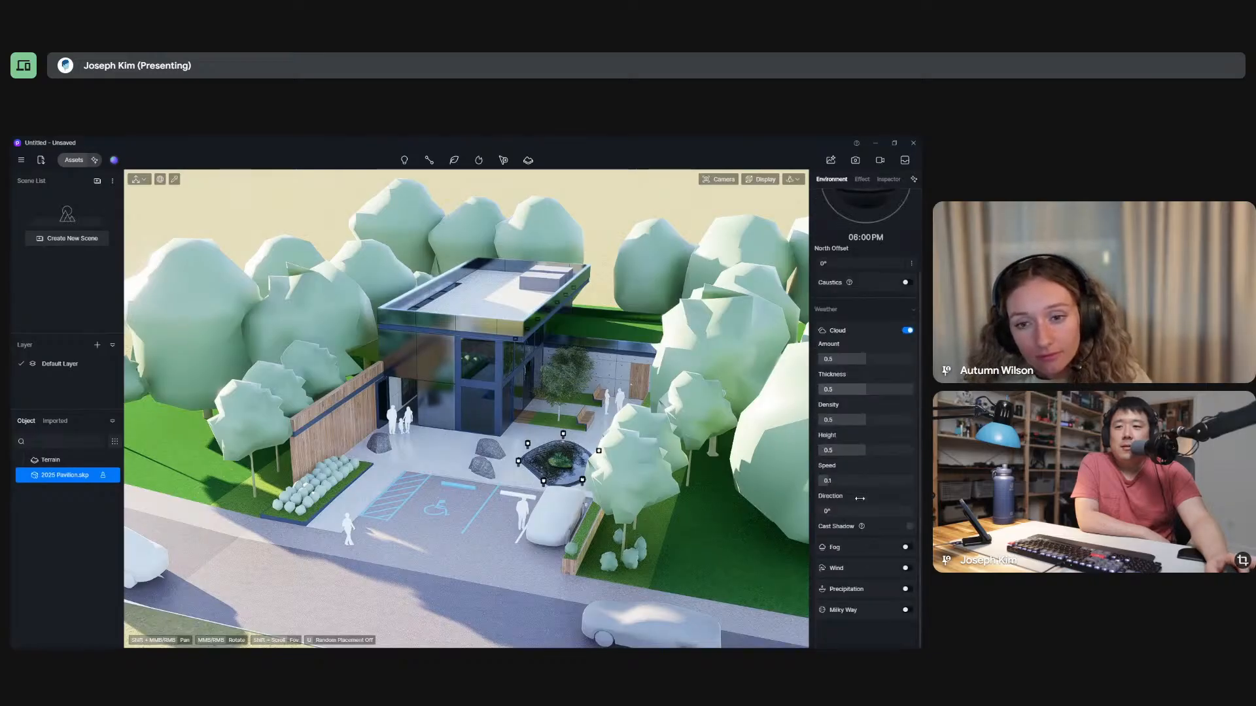
scroll(860, 498, "up", 2)
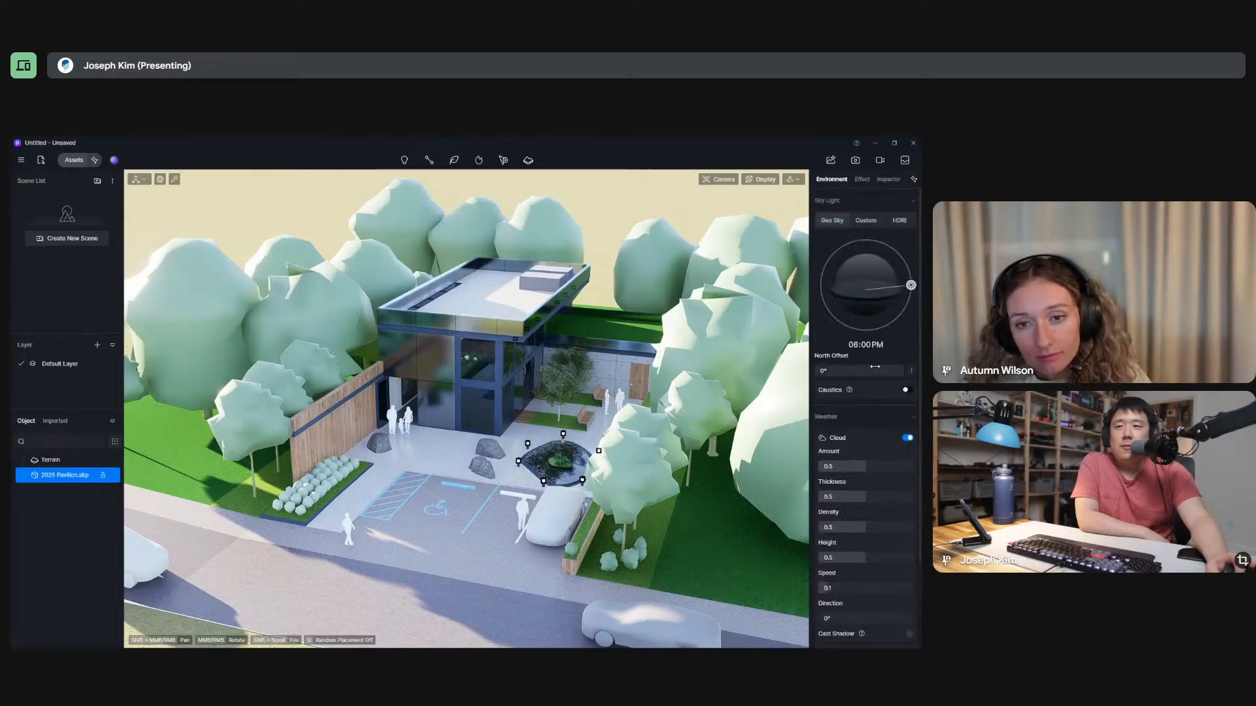
double_click(859, 345)
left_click(834, 347)
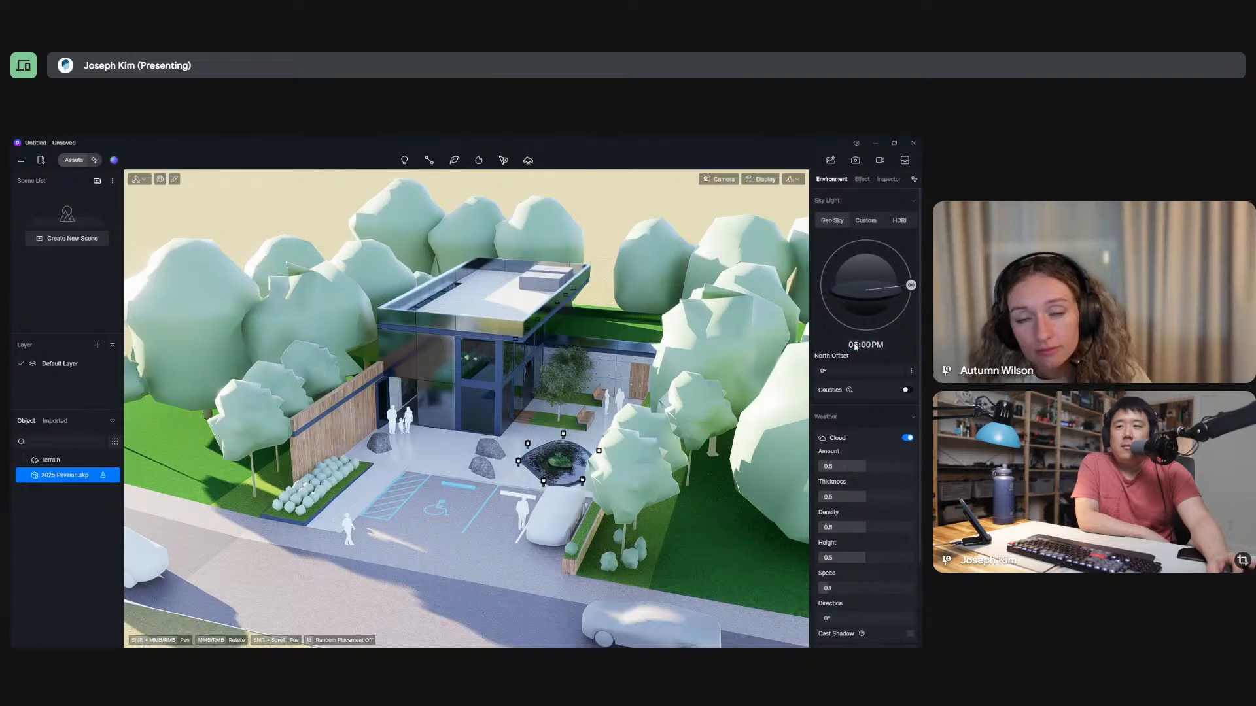
left_click_drag(910, 287, 854, 270)
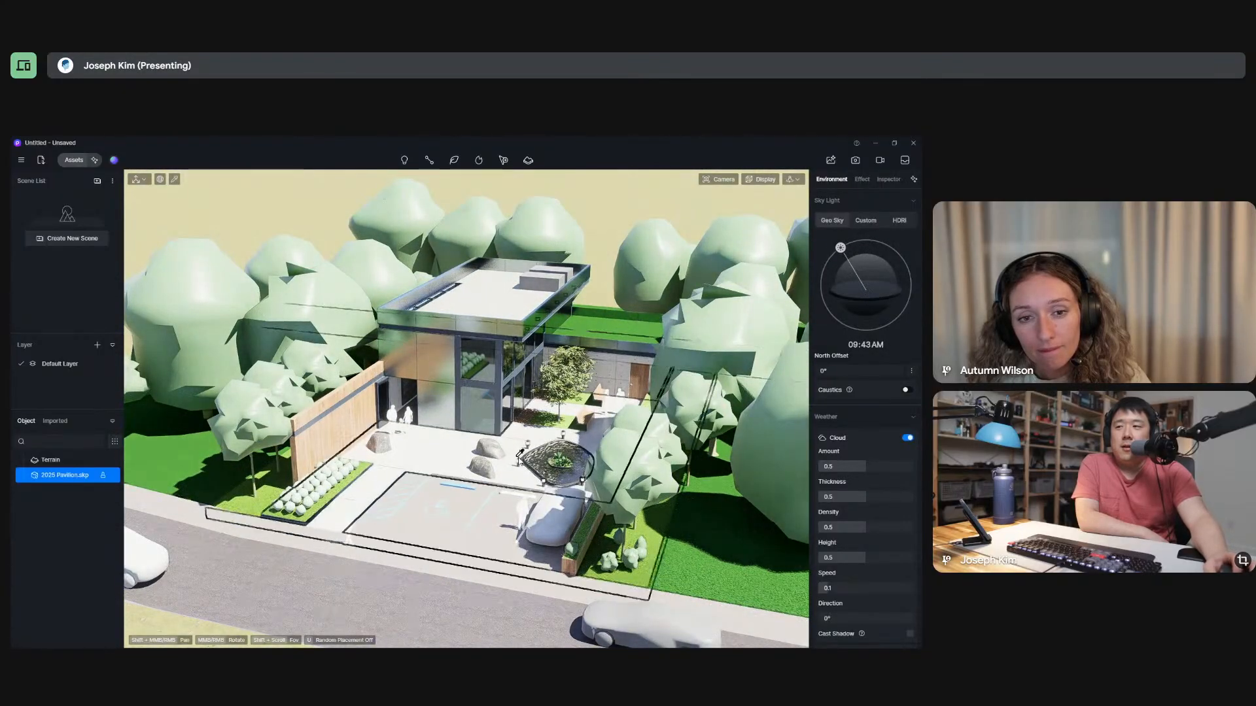
middle_click_drag(551, 487, 508, 415)
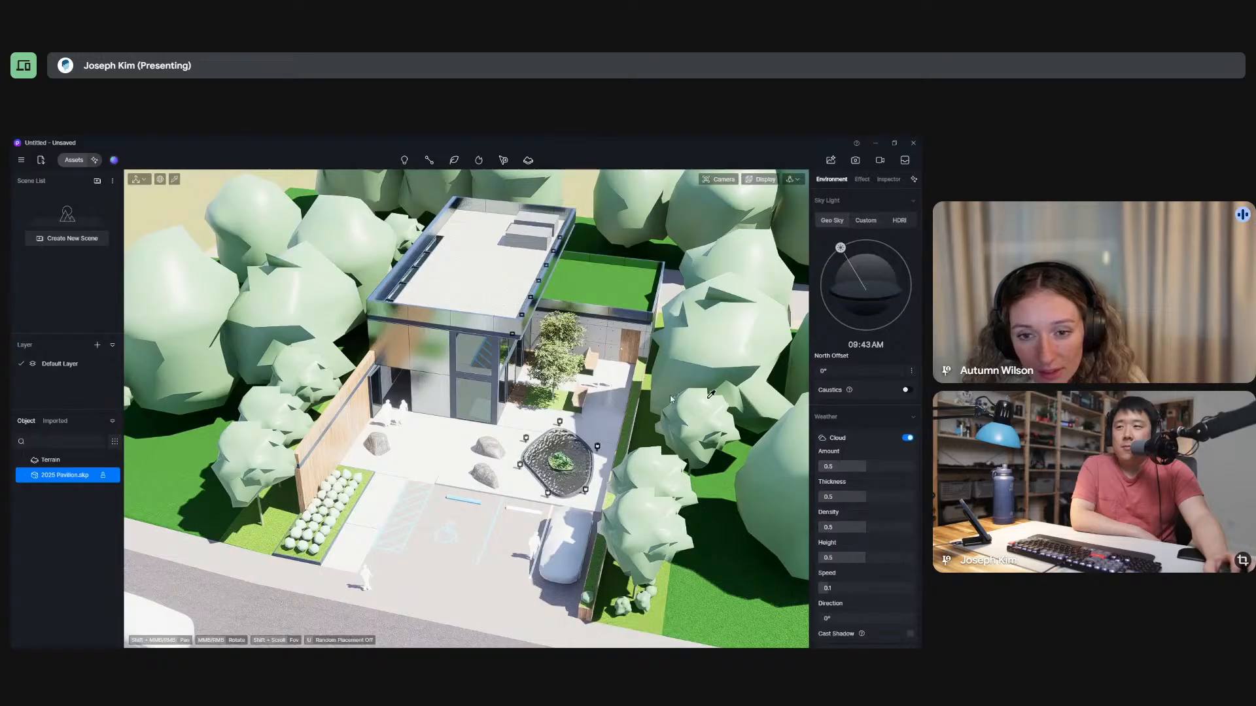
middle_click_drag(536, 445, 517, 279)
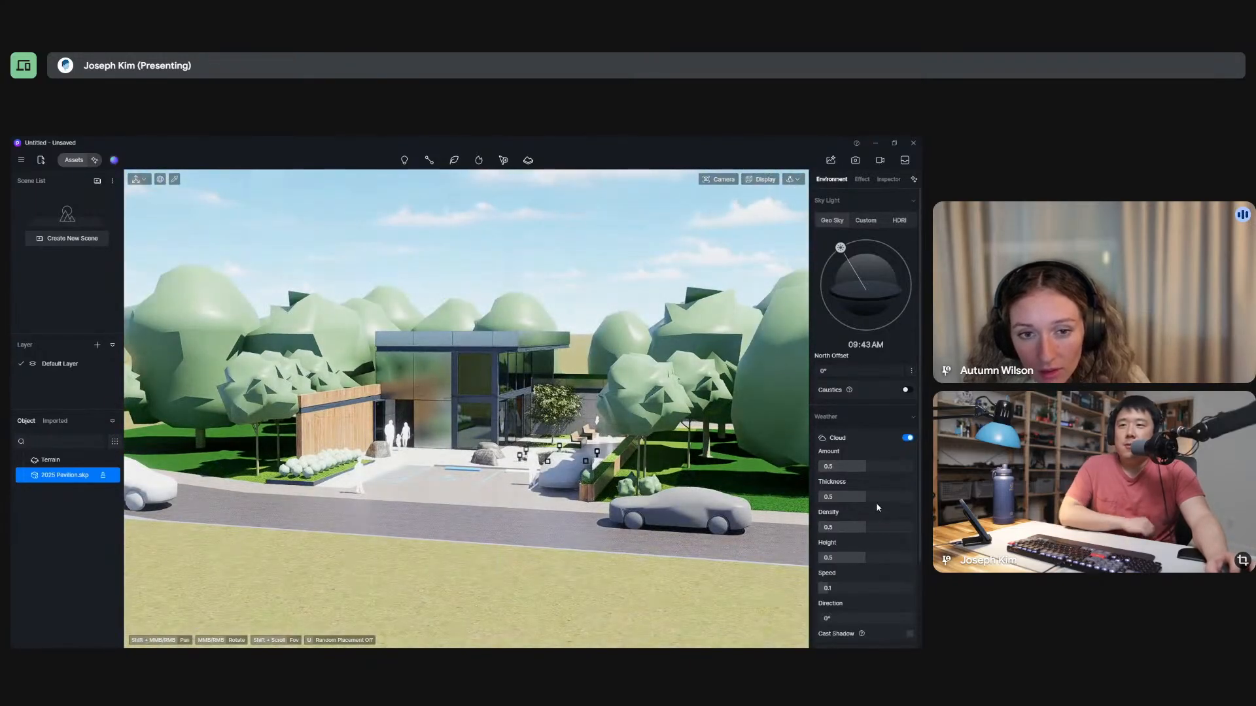
Try a cloud amount of 0.53 and the sky's caustics option, and revert both.
mouse_move(864, 470)
left_mouse_down()
mouse_move(894, 469)
mouse_move(868, 468)
left_mouse_up()
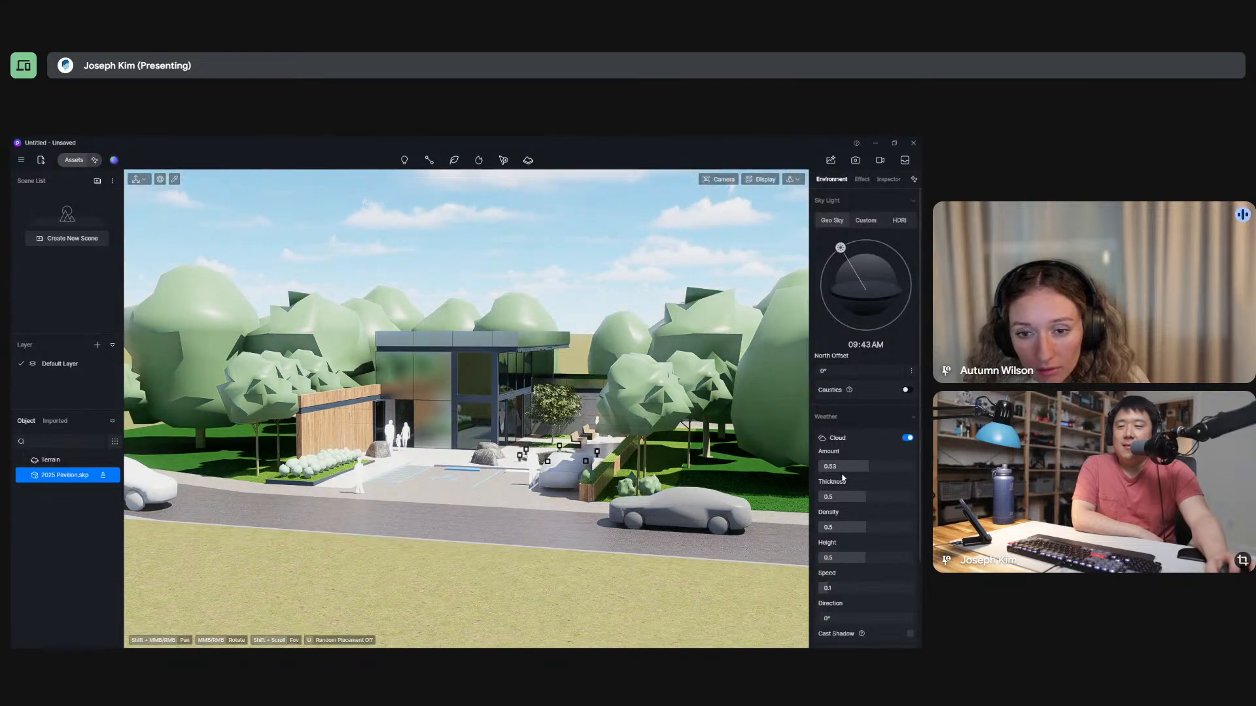
key("ctrl+z")
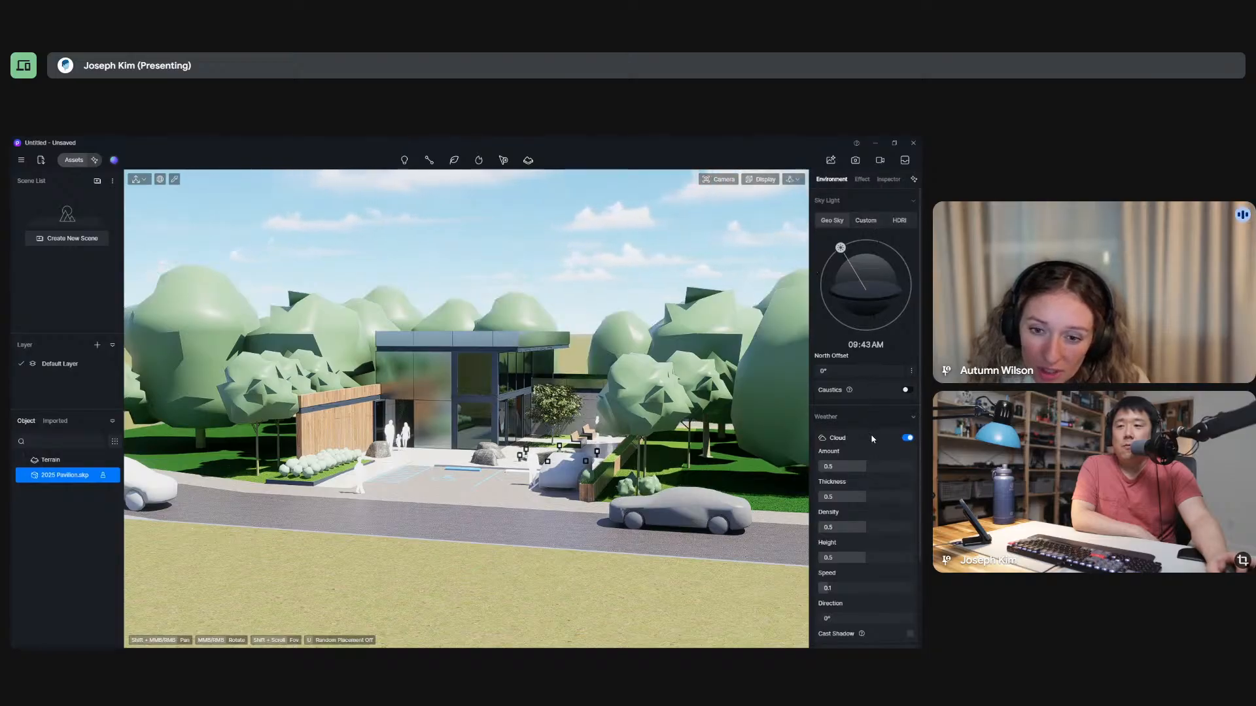
scroll(867, 533, "down", 3)
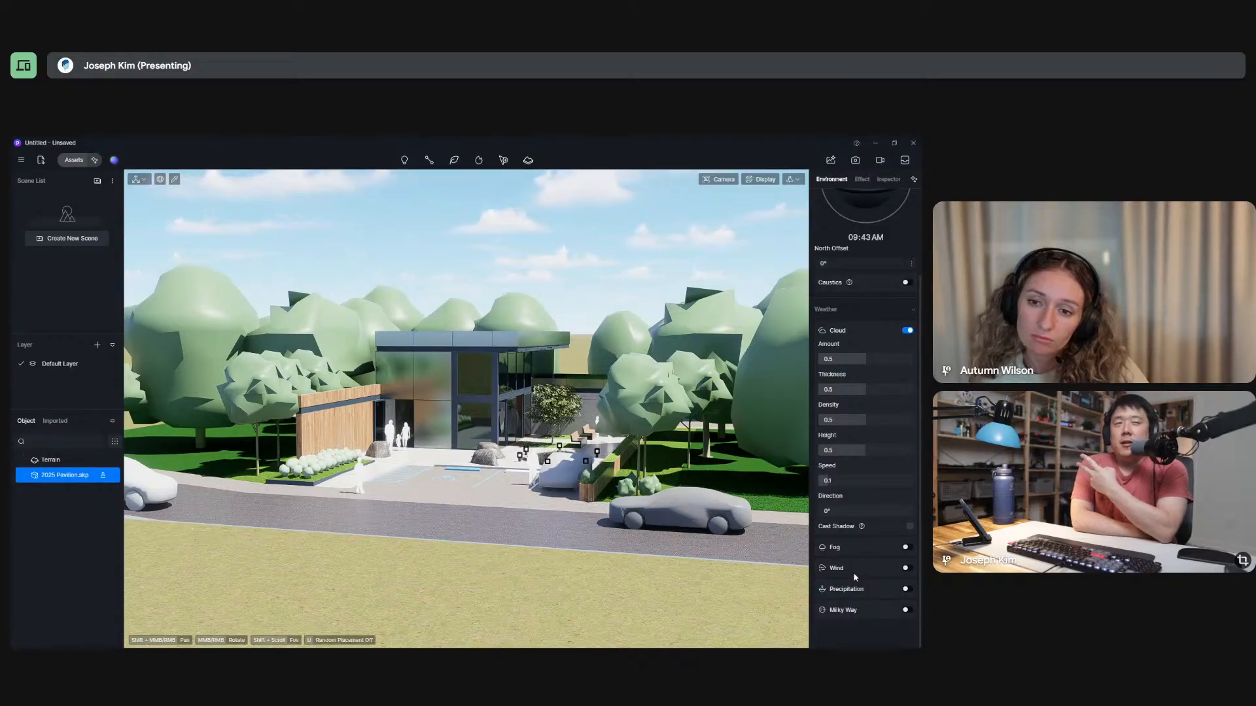
scroll(857, 585, "up", 3)
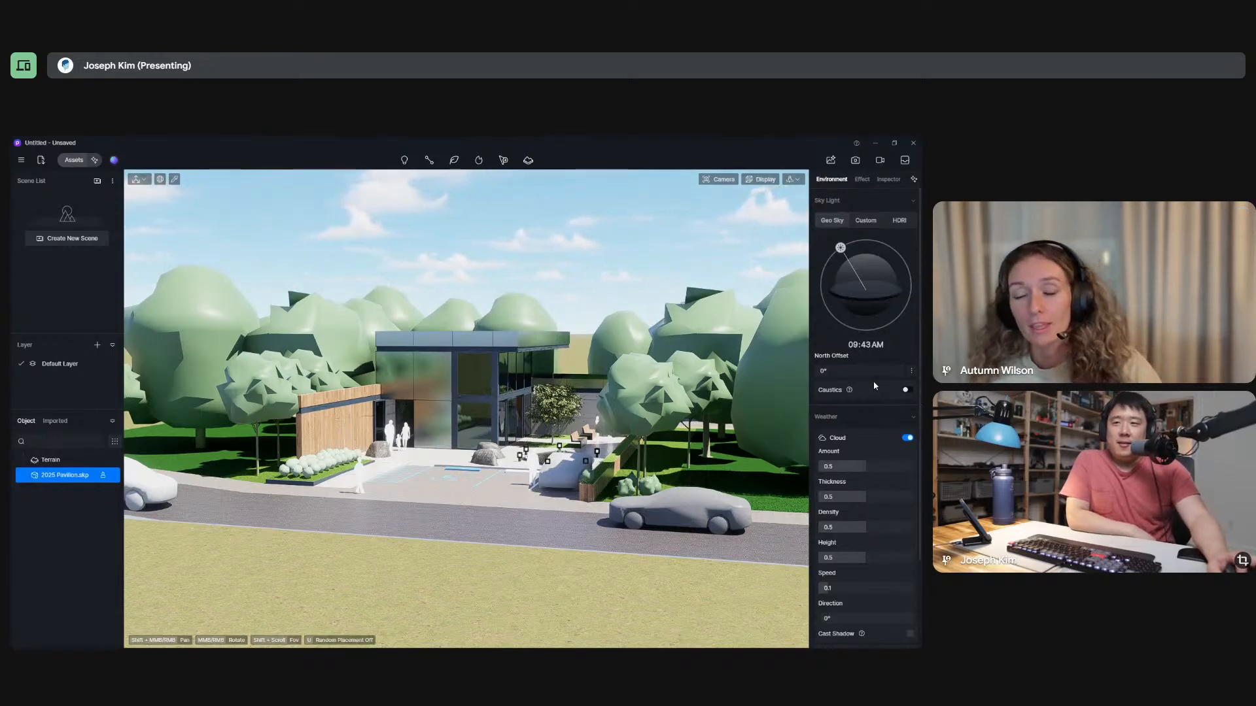
left_click(908, 391)
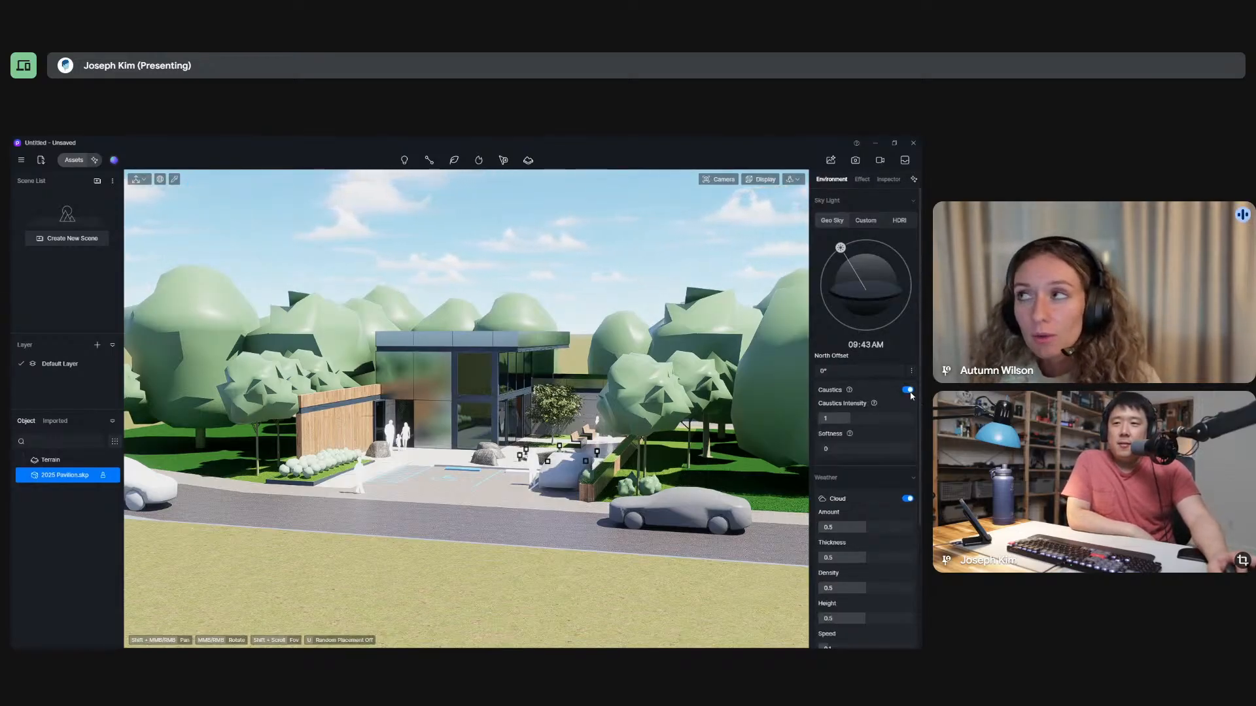
left_click(908, 390)
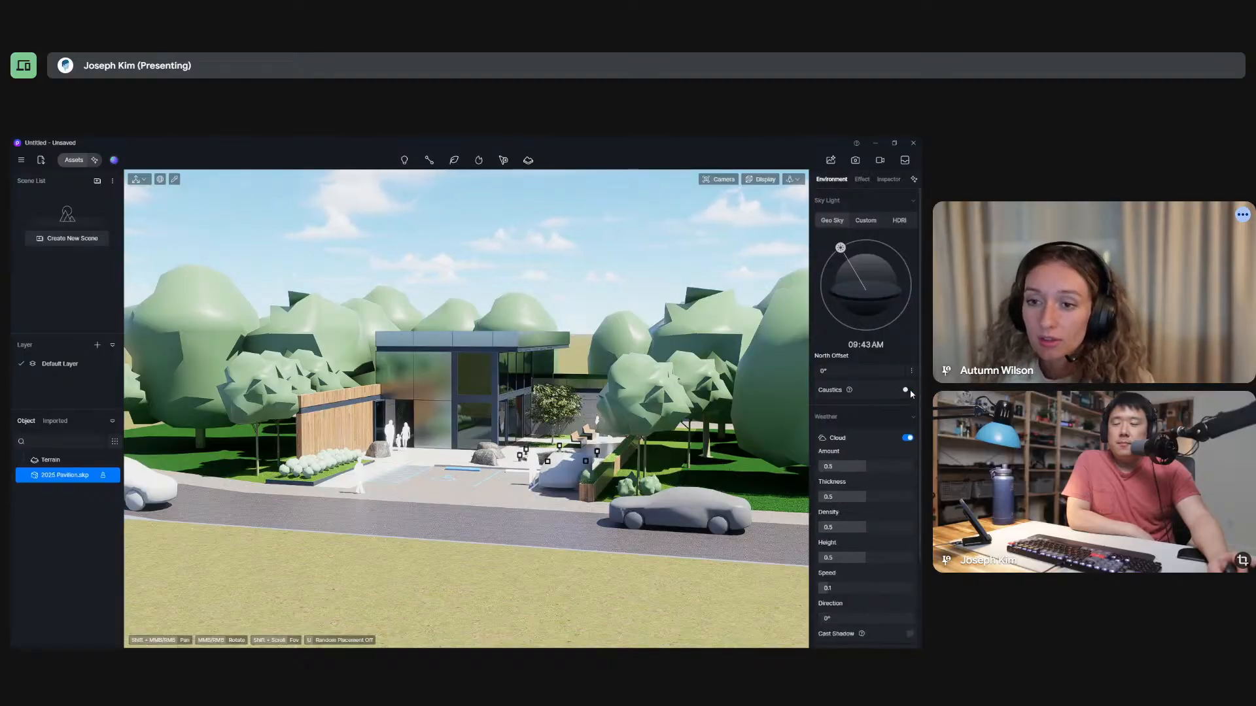
Turn the clouds off and set the Geo Sky sun time to 09:22 AM.
left_click(907, 442)
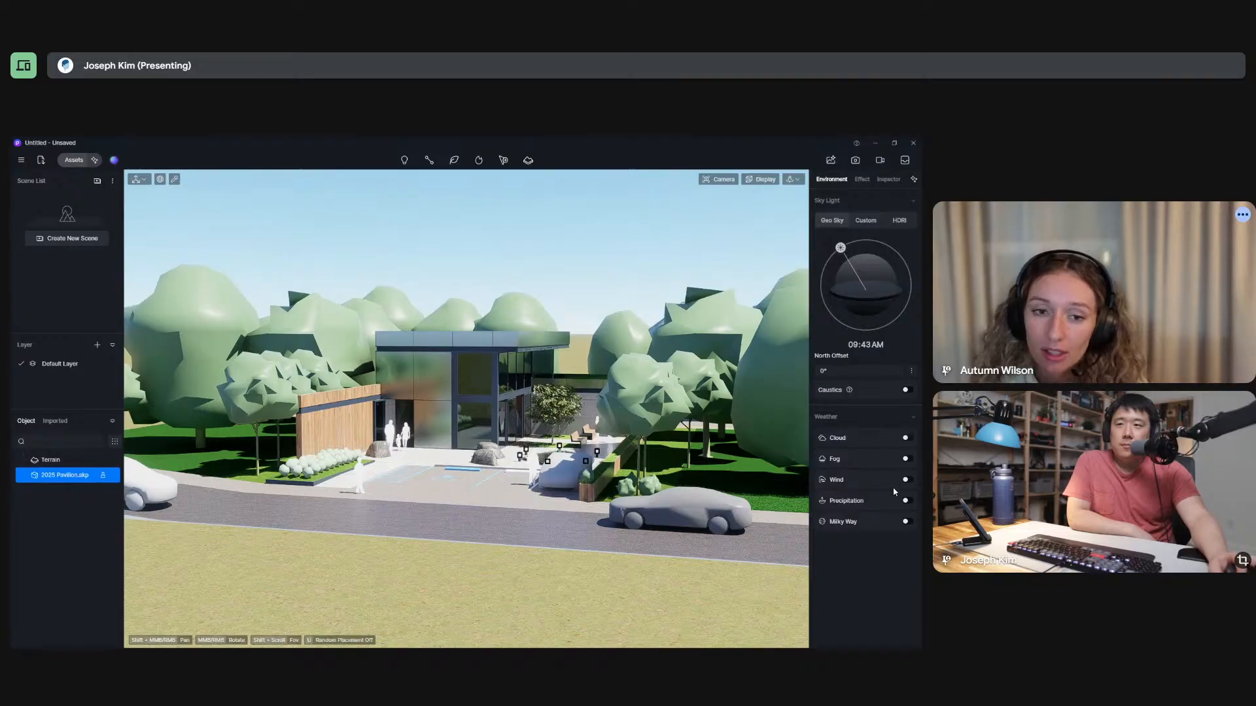
mouse_move(841, 248)
left_mouse_down()
mouse_move(861, 240)
mouse_move(856, 256)
mouse_move(838, 251)
left_mouse_up()
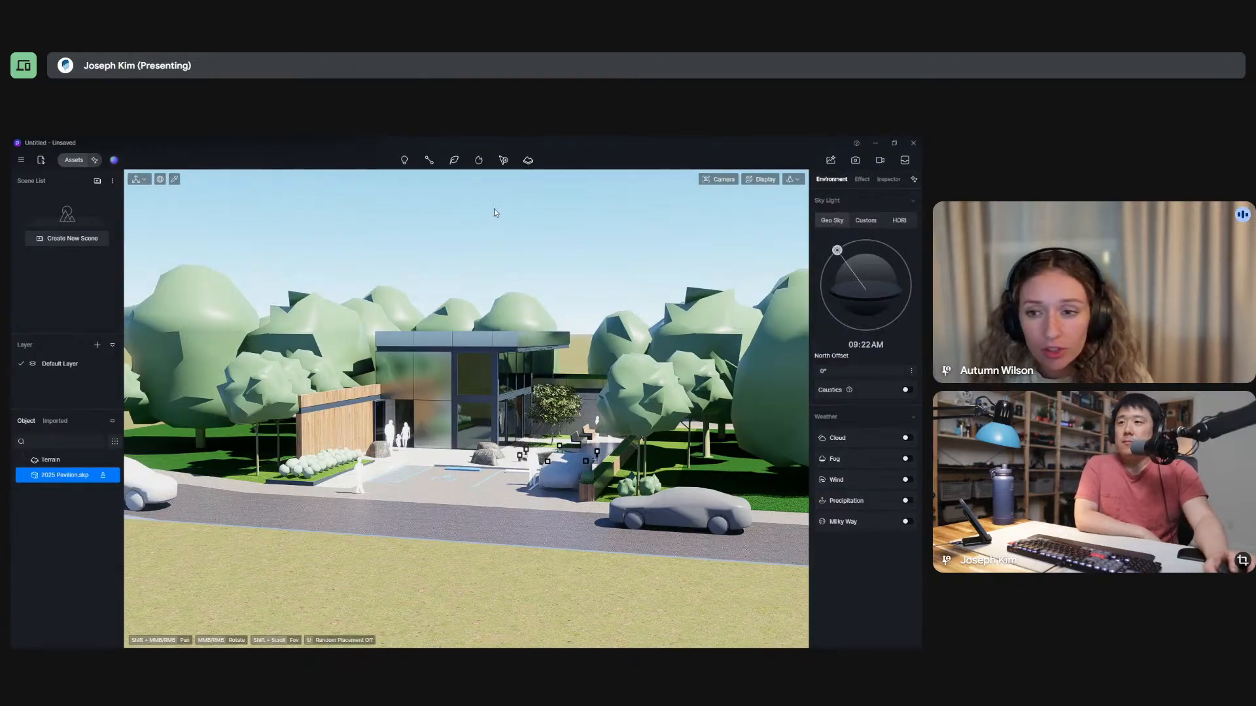
Switch post-processing exposure from automatic to manual and set it to 0.
left_click(863, 183)
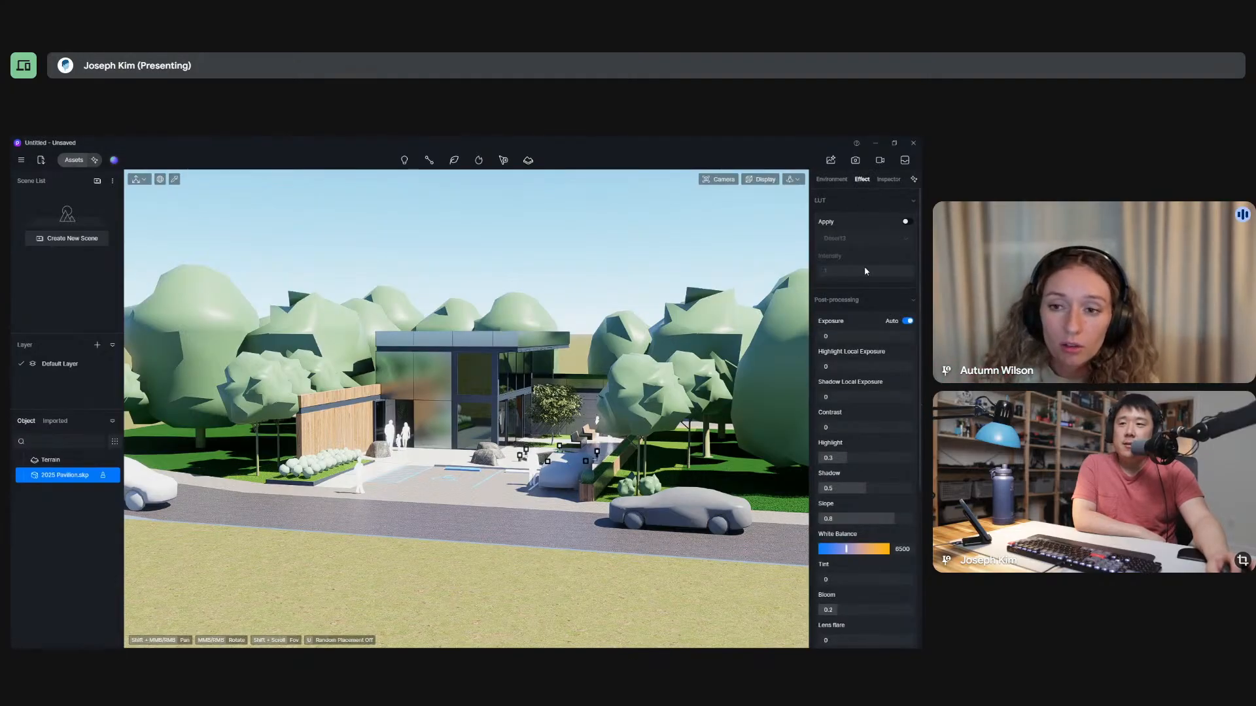
mouse_move(830, 336)
left_mouse_down()
mouse_move(885, 336)
mouse_move(827, 350)
left_mouse_up()
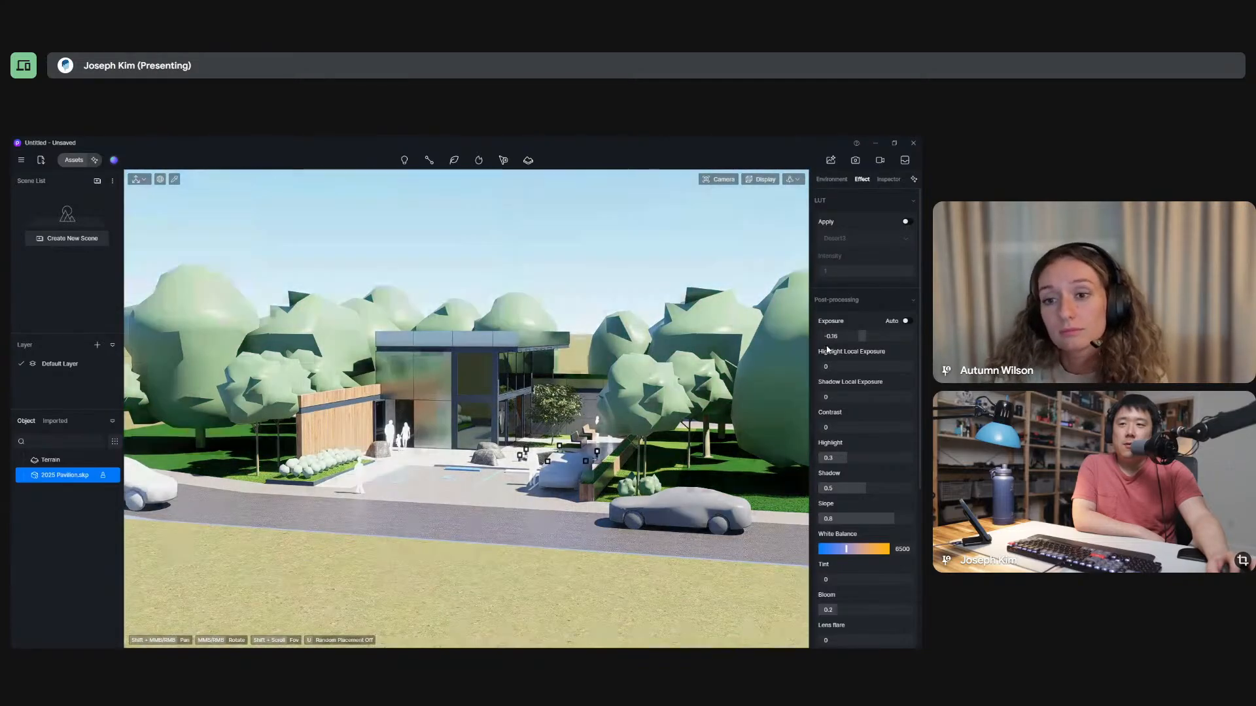
left_click(863, 337)
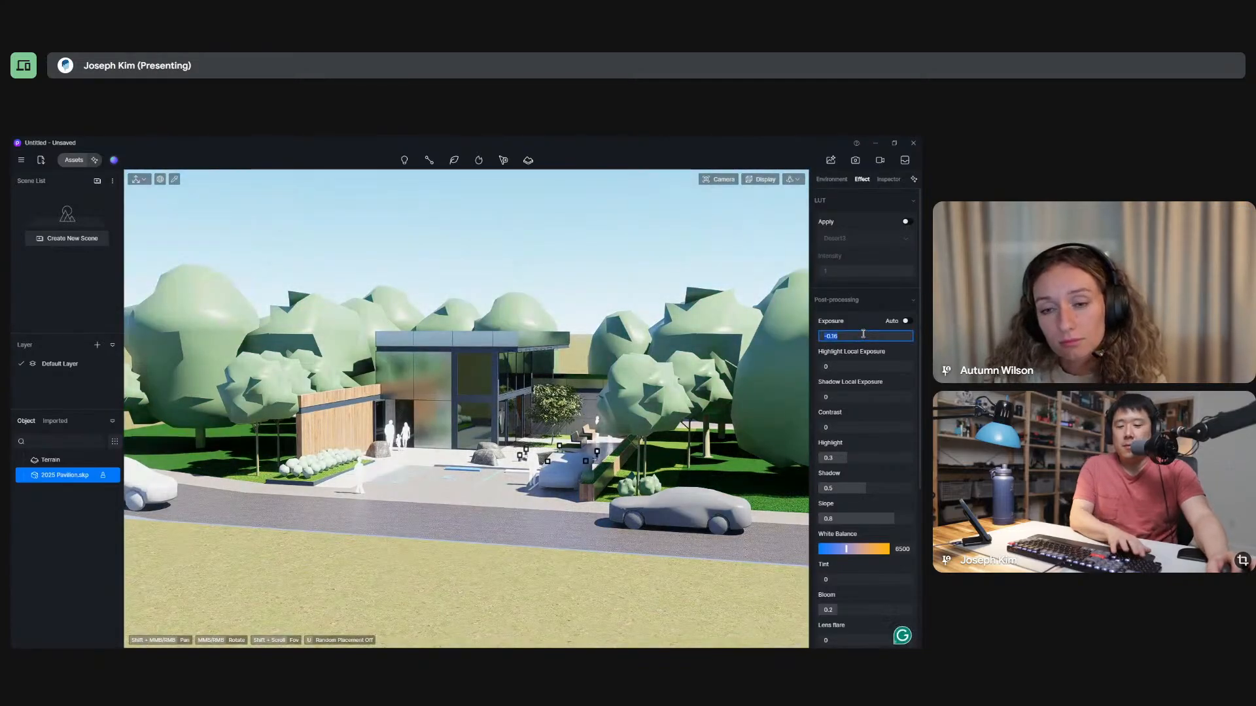
type("0")
key("Return")
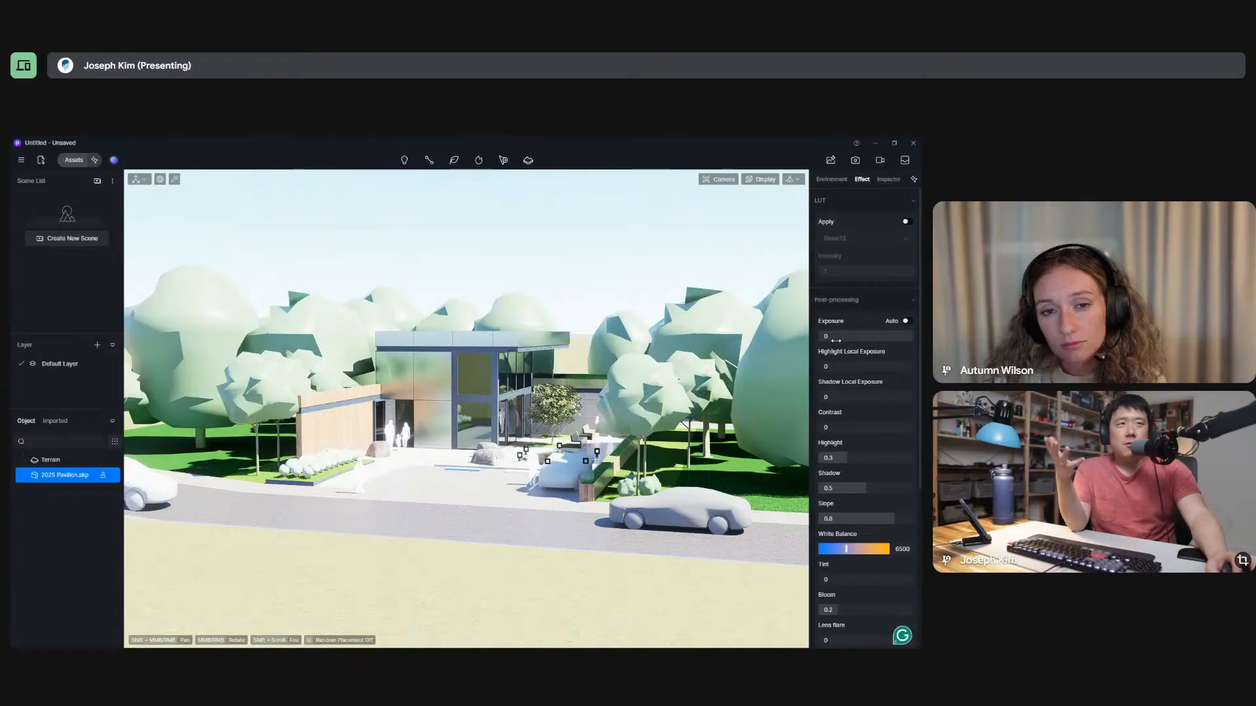
Set the Geo Sky sun time to 09:37 AM and compare it with the Custom sky from above, keeping Geo Sky.
left_click(837, 181)
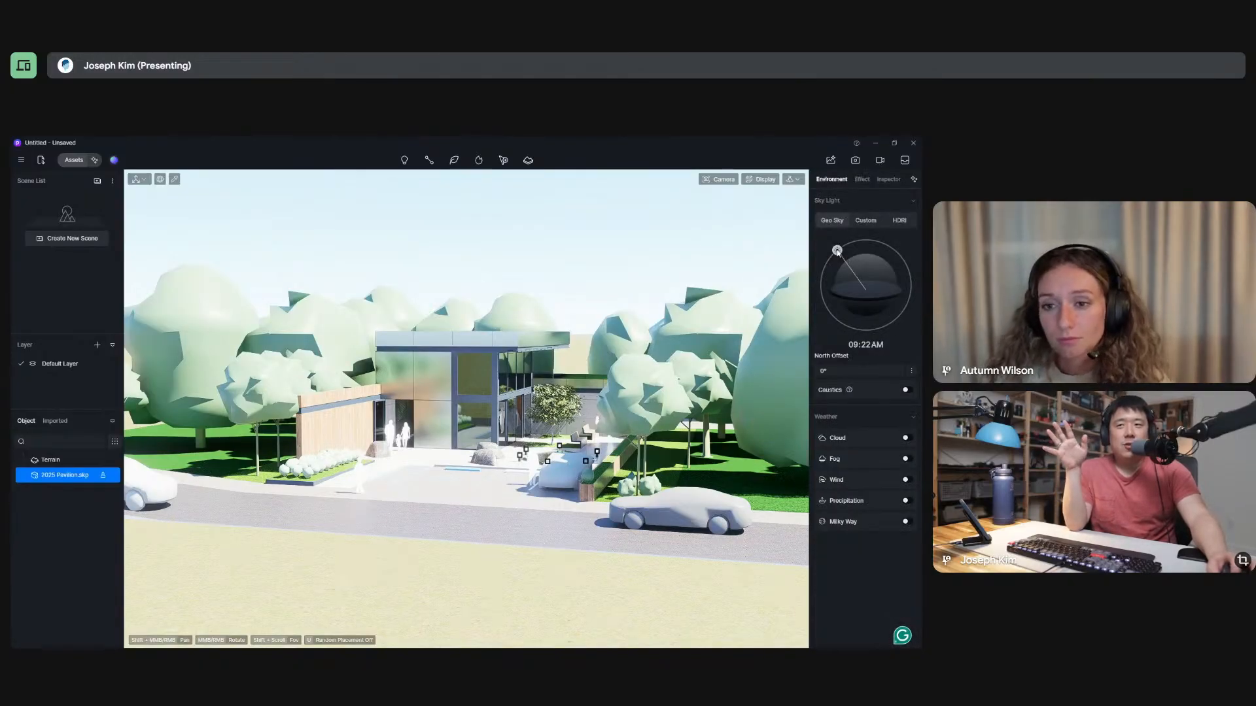
mouse_move(837, 251)
left_mouse_down()
mouse_move(826, 308)
mouse_move(909, 341)
mouse_move(880, 322)
mouse_move(849, 242)
mouse_move(815, 288)
mouse_move(837, 319)
mouse_move(887, 337)
mouse_move(844, 318)
mouse_move(841, 253)
left_mouse_up()
middle_click_drag(482, 448, 473, 543)
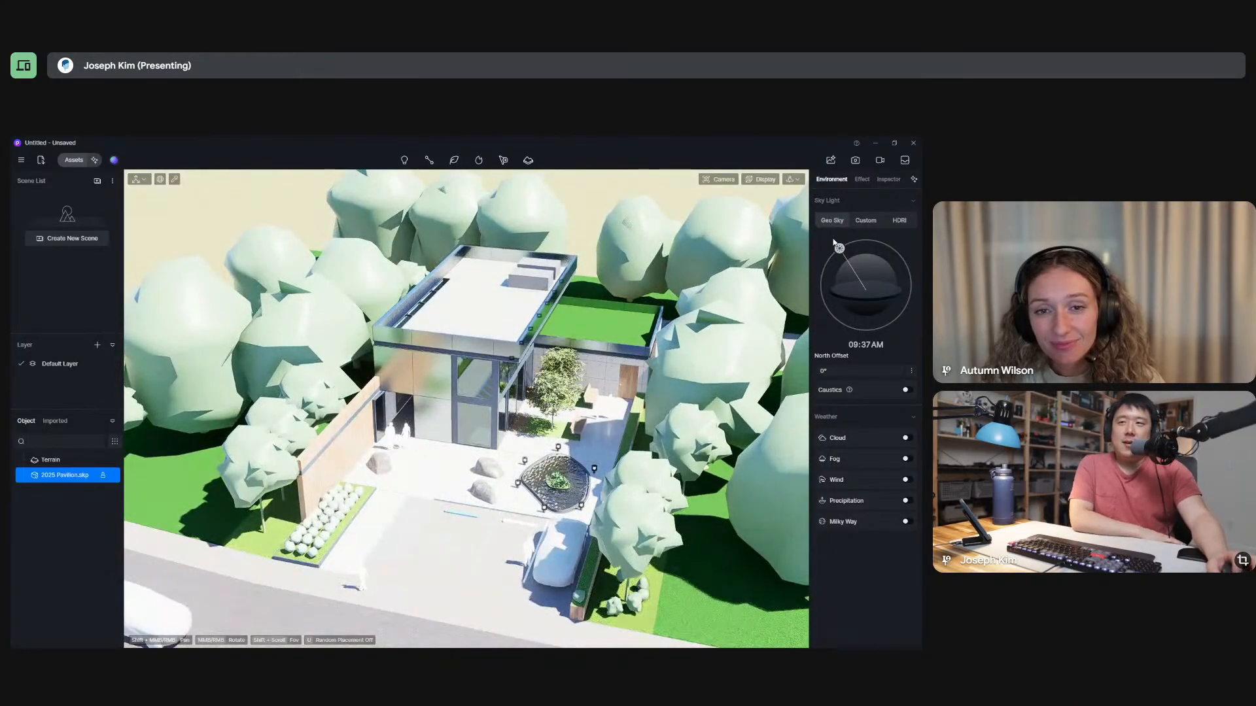
left_click(865, 221)
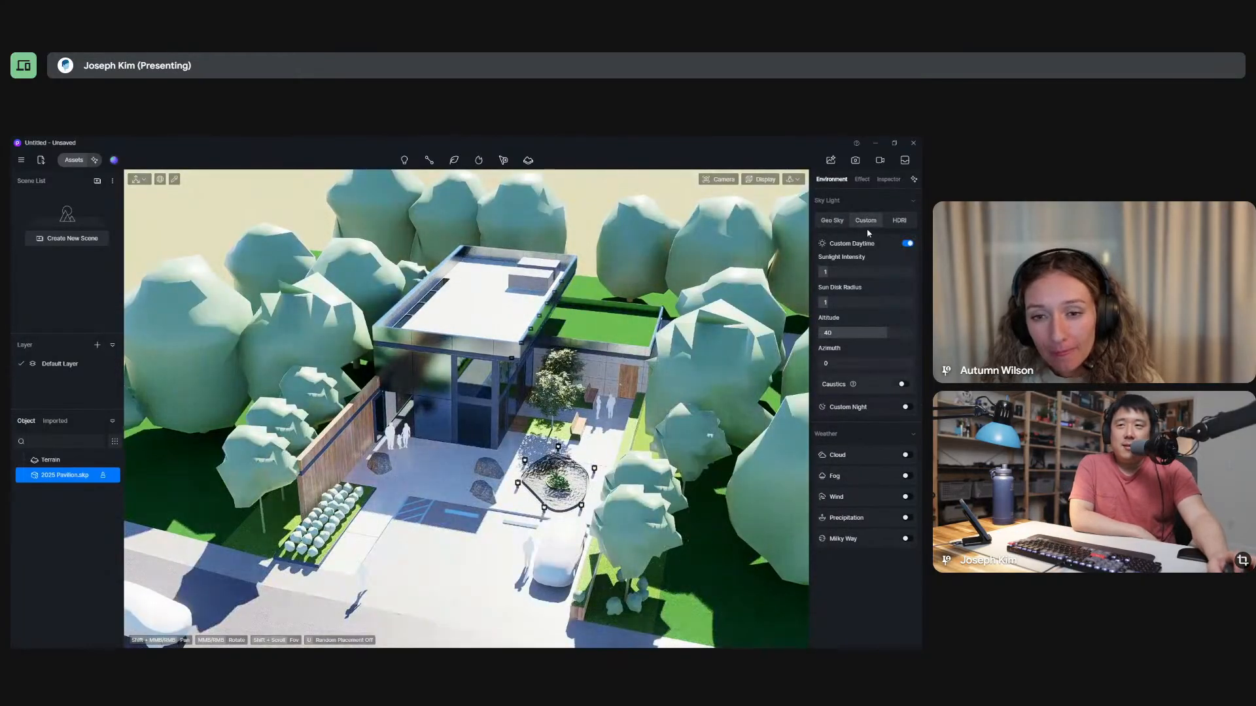
left_click(832, 221)
Set the post-processing contrast to -0.25, the highlight to 0.21 and the exposure to -0.12.
left_click(862, 179)
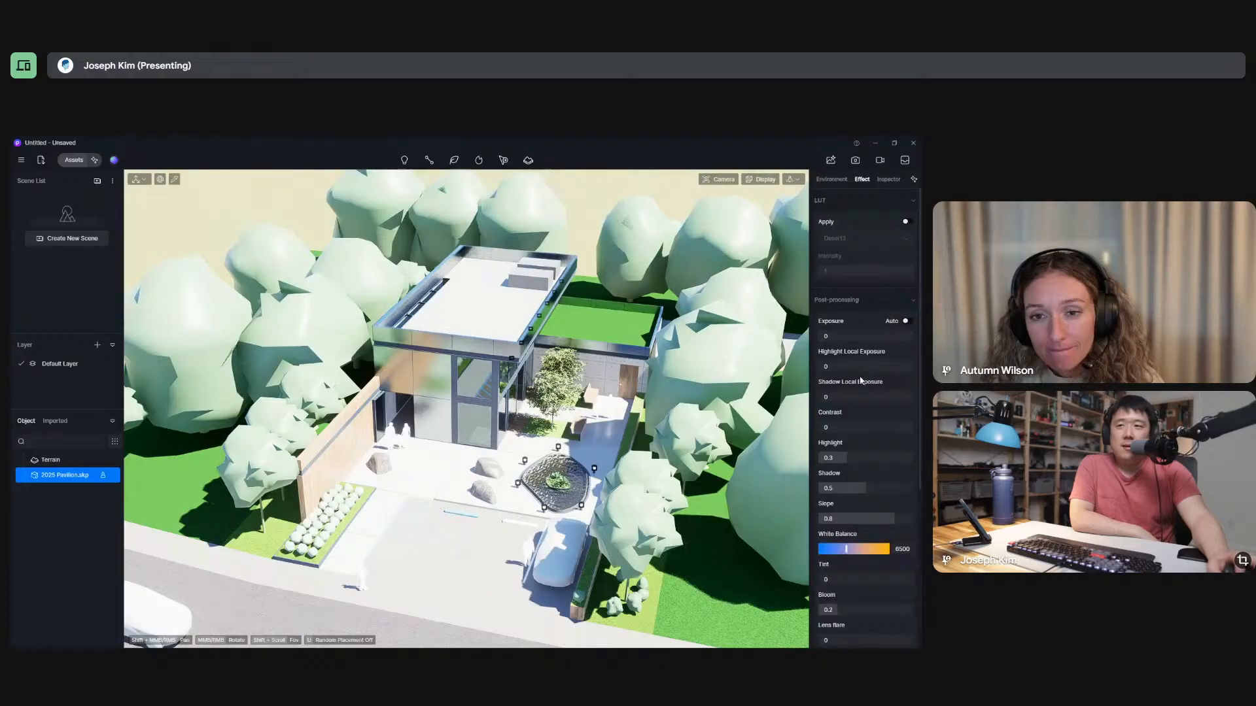
left_click_drag(843, 427, 833, 427)
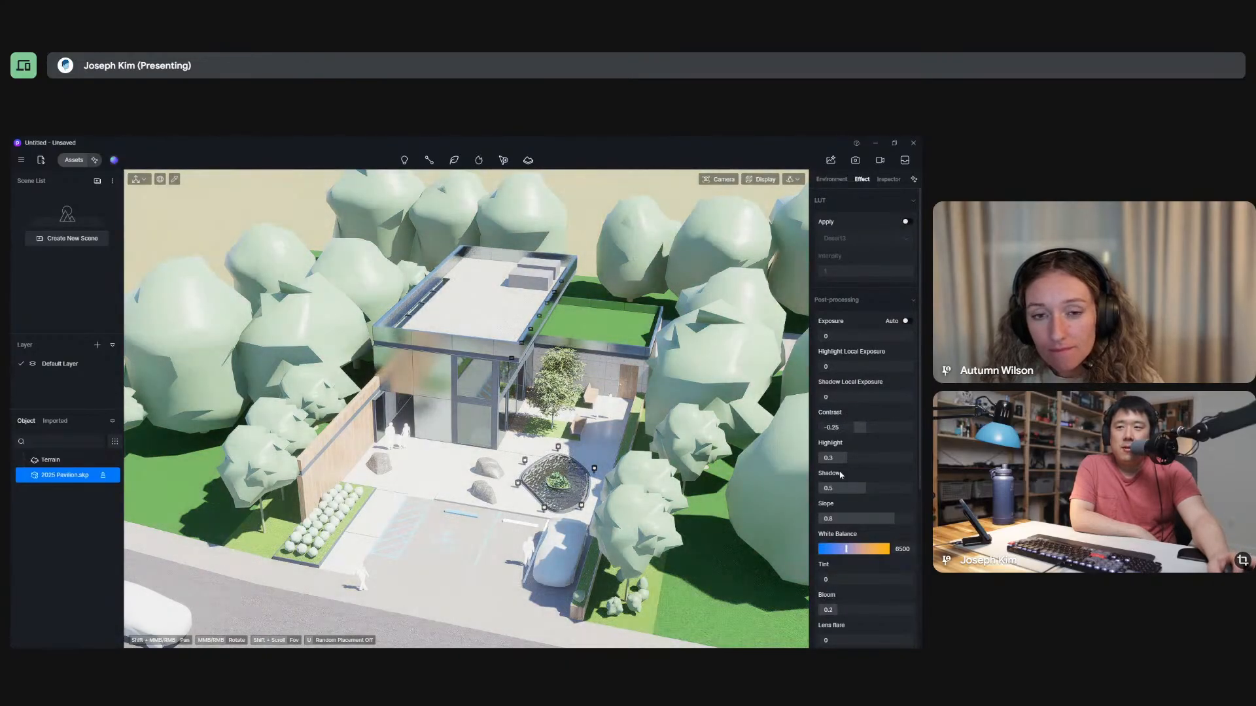
left_click_drag(837, 463, 836, 467)
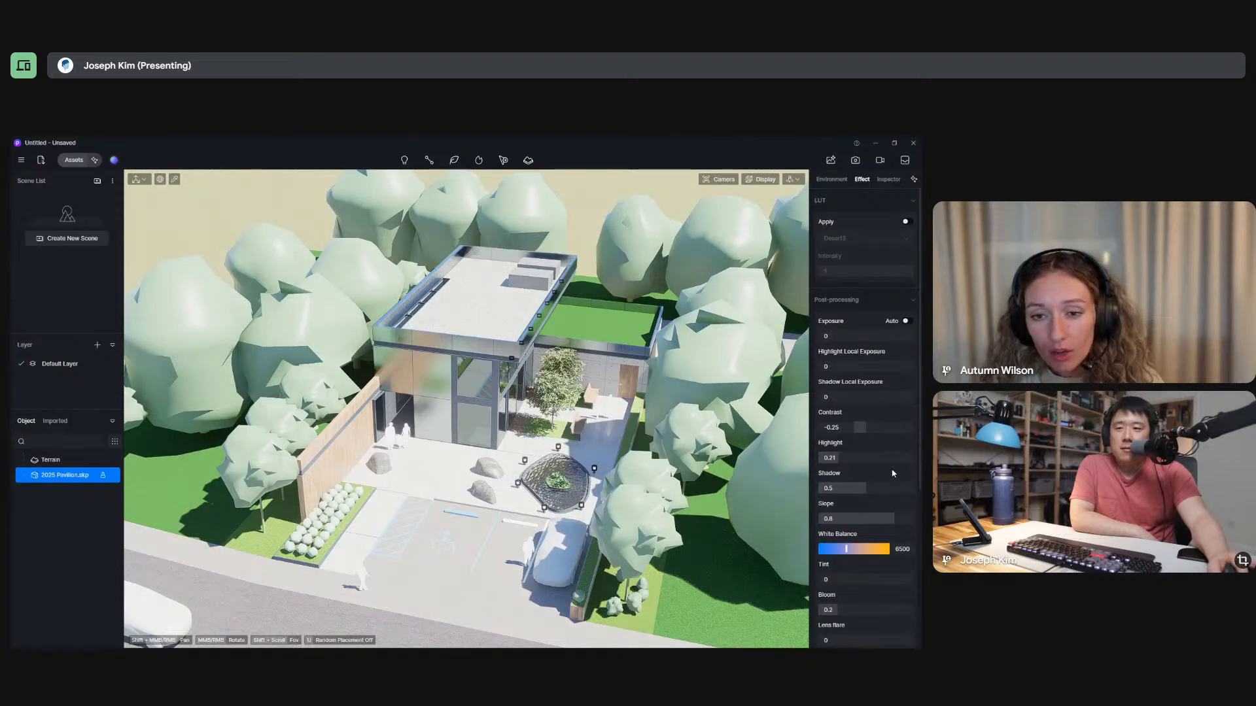
scroll(892, 473, "down", 1)
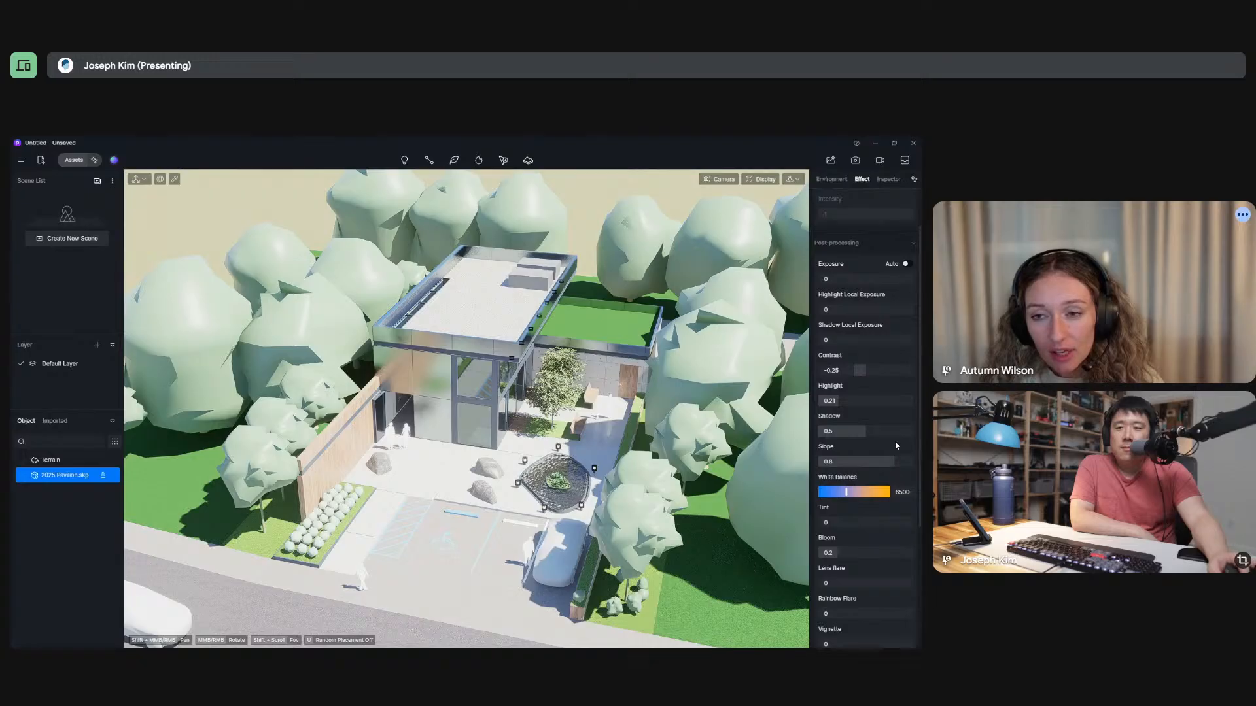
scroll(895, 442, "up", 1)
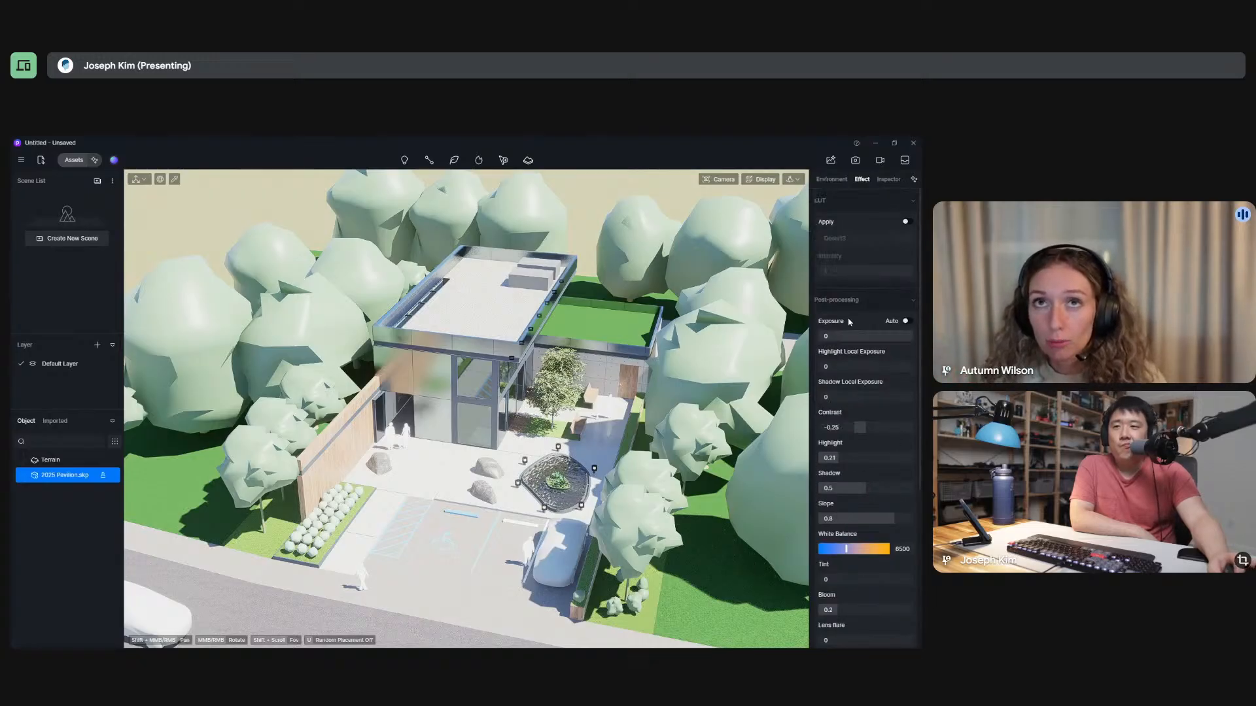
left_click_drag(849, 338, 843, 337)
Try a stronger bloom on the scene, and set it to 0.11.
scroll(872, 447, "down", 1)
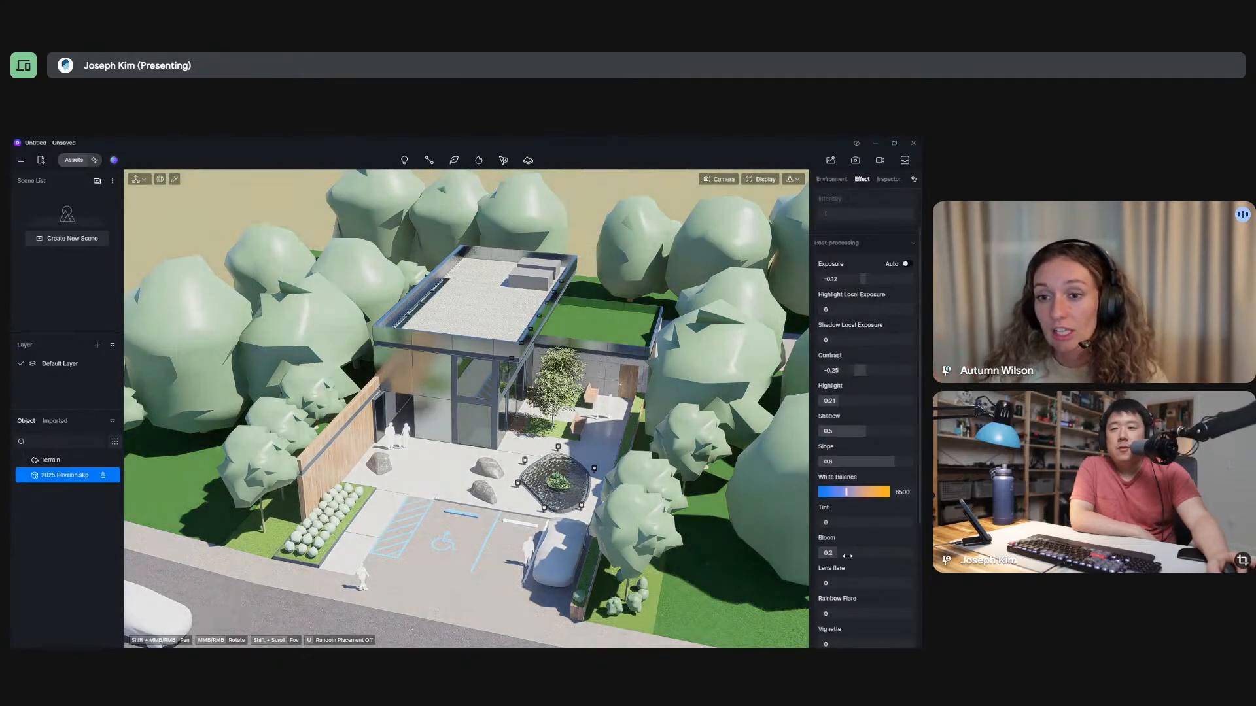
left_click(877, 553)
left_click_drag(878, 553, 845, 553)
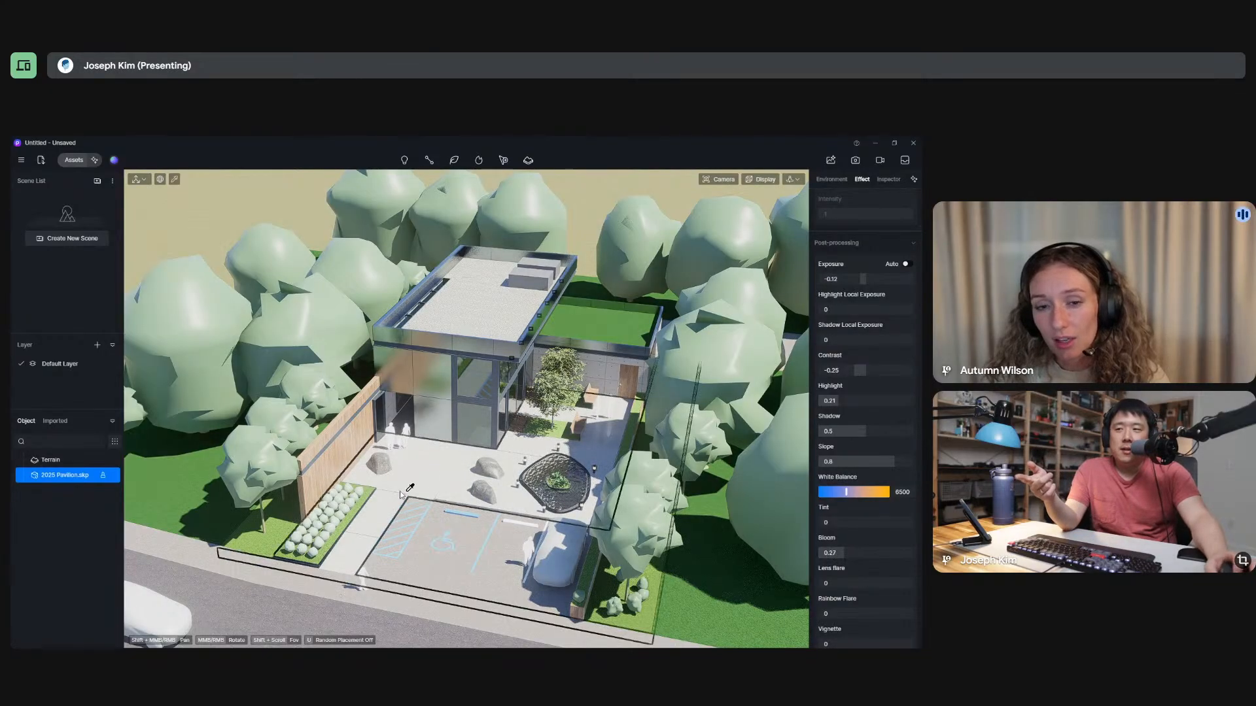
left_click_drag(845, 553, 827, 554)
Compare the pavilion scene with the AO style on and off, leaving it off.
scroll(872, 568, "down", 5)
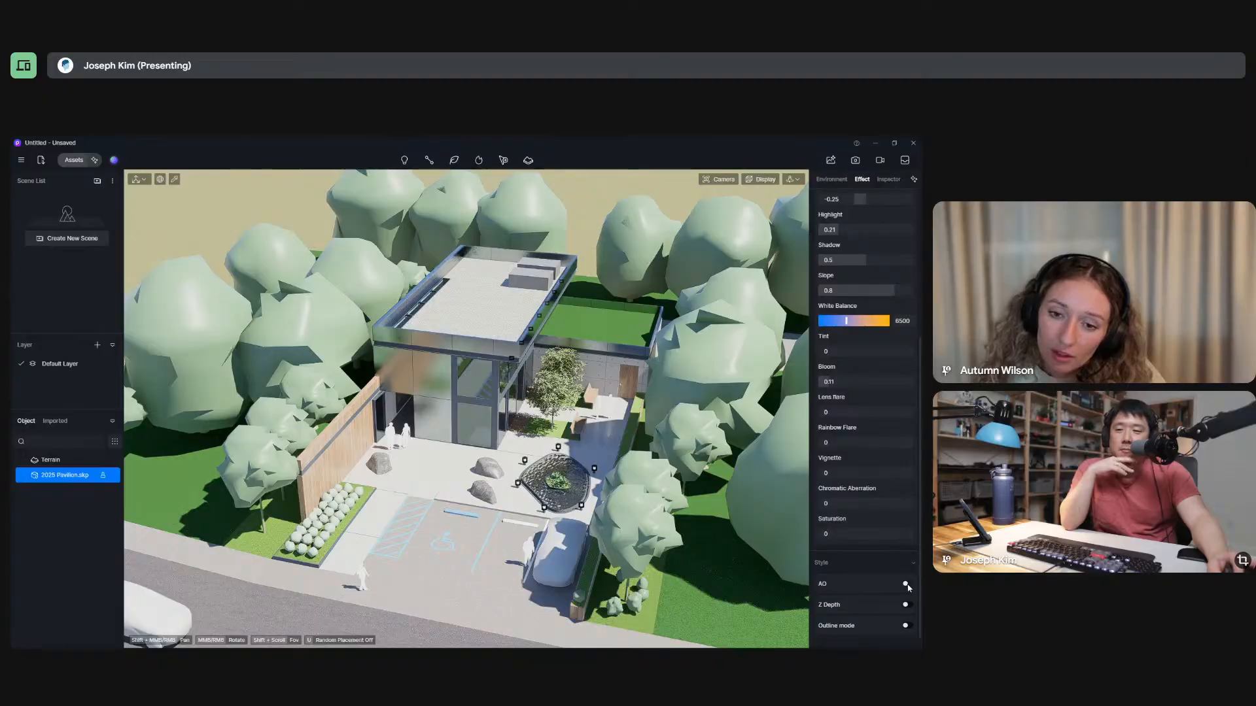
left_click(907, 584)
left_click(906, 584)
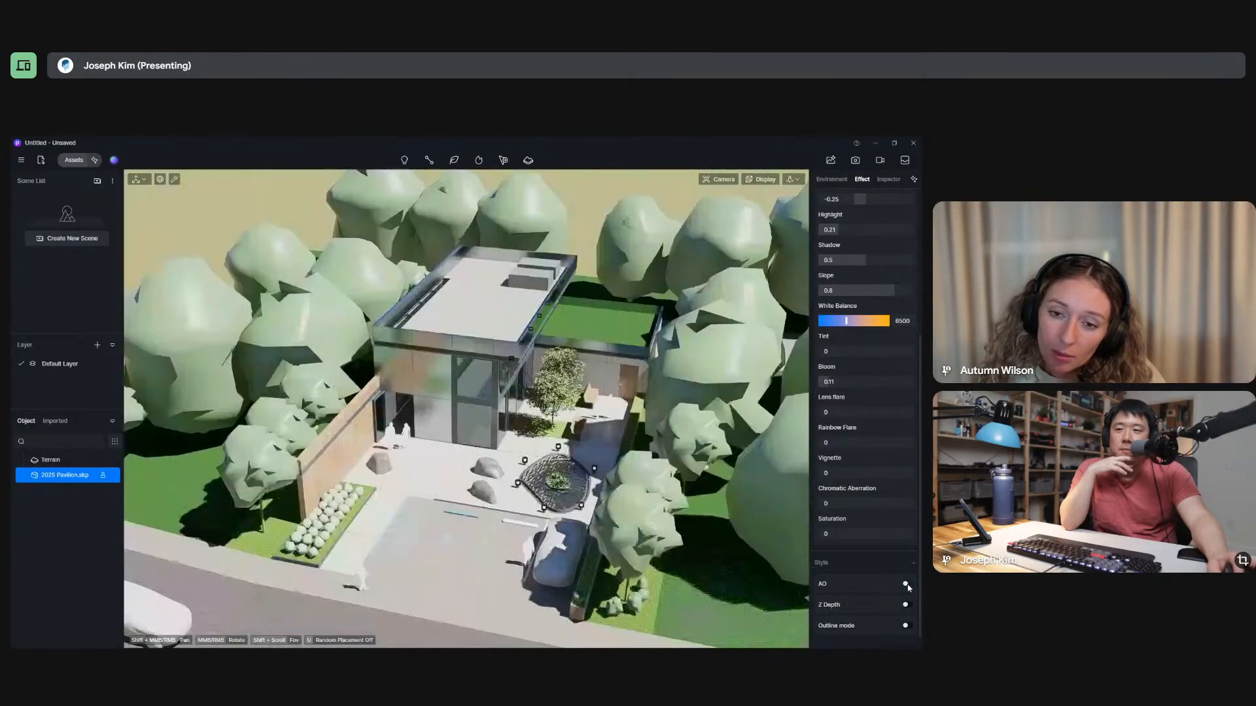
left_click(906, 584)
left_click(907, 585)
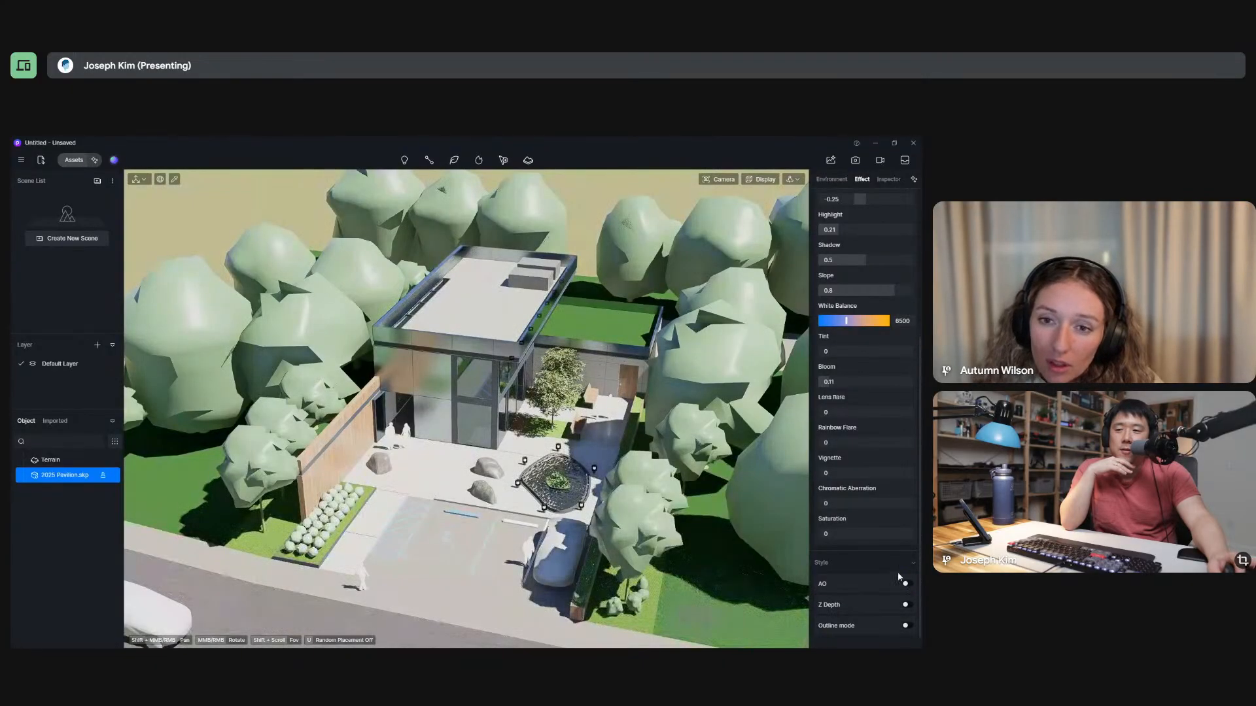
Compare the scene with and without Outline mode, and leave Outline mode on.
scroll(871, 553, "down", 1)
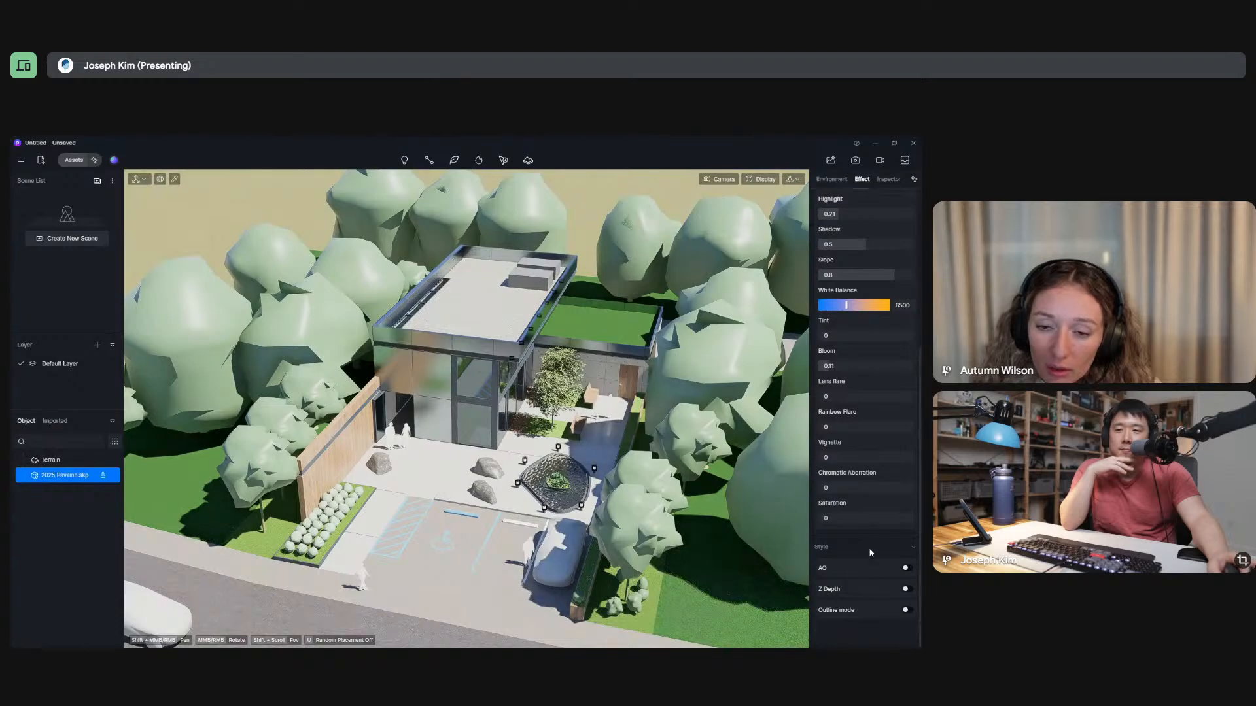
left_click(906, 610)
left_click(906, 610)
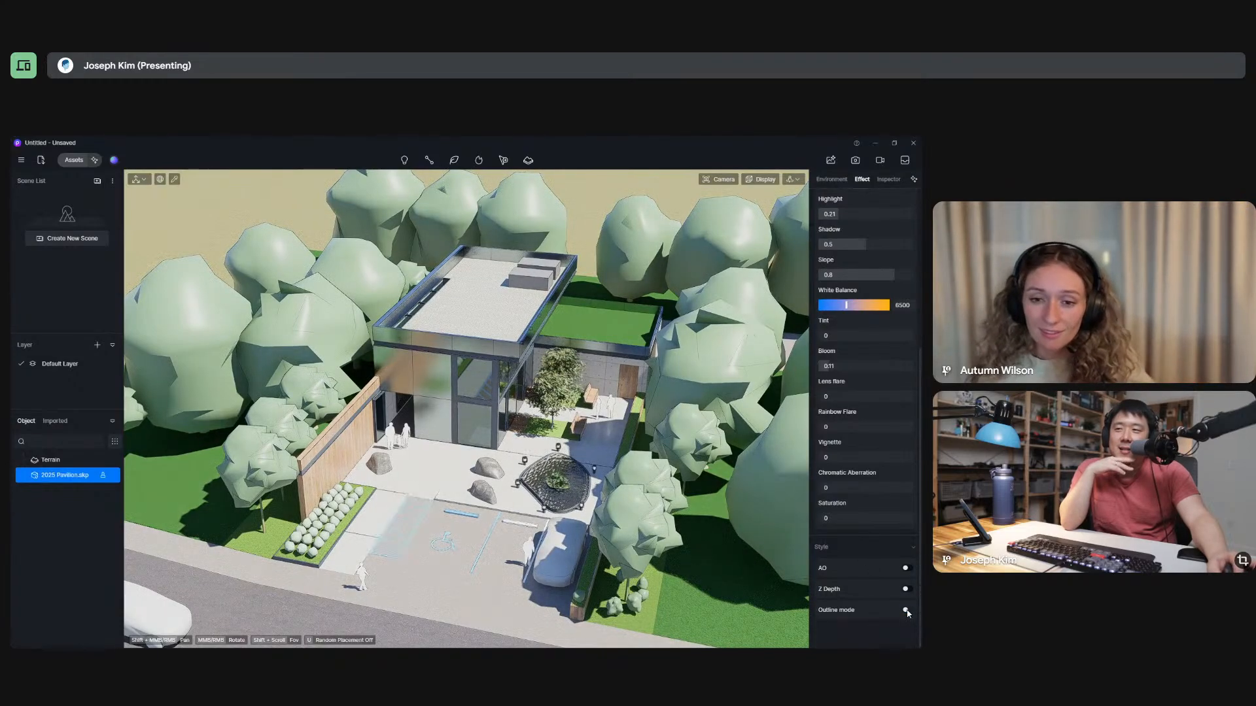
left_click(906, 610)
left_click(906, 610)
left_click(906, 610)
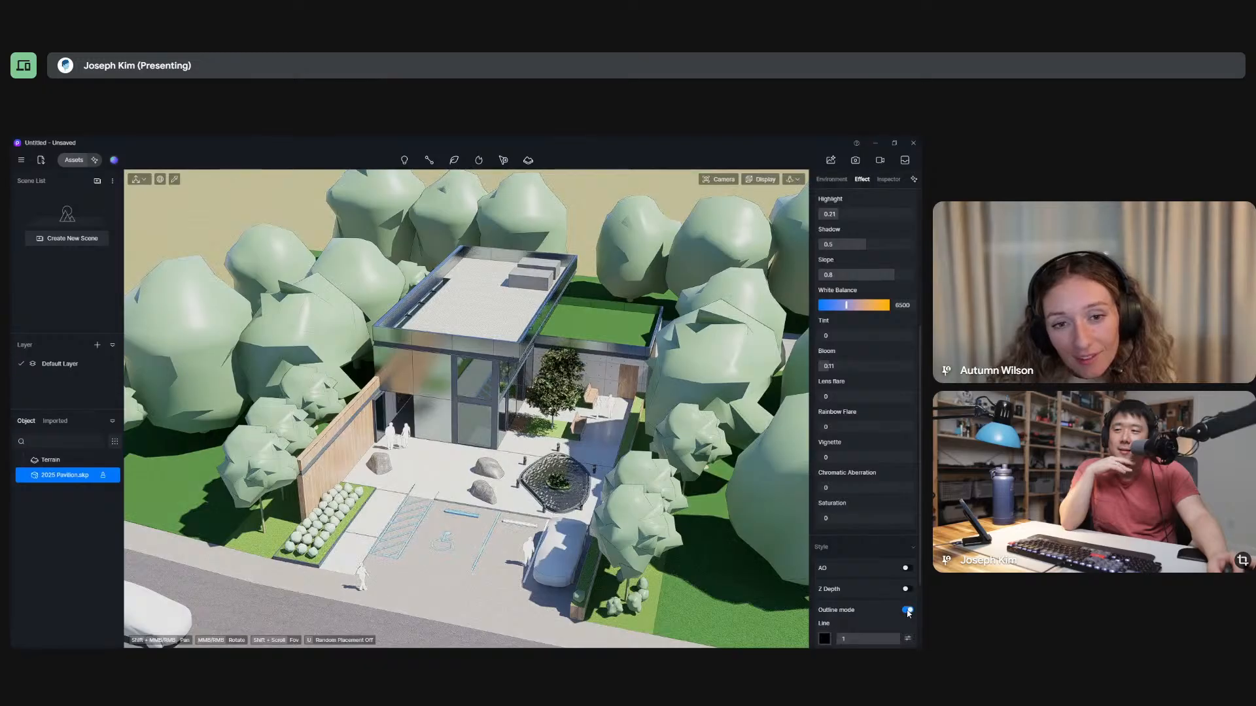
left_click(907, 610)
left_click(906, 610)
left_click(907, 610)
left_click(906, 610)
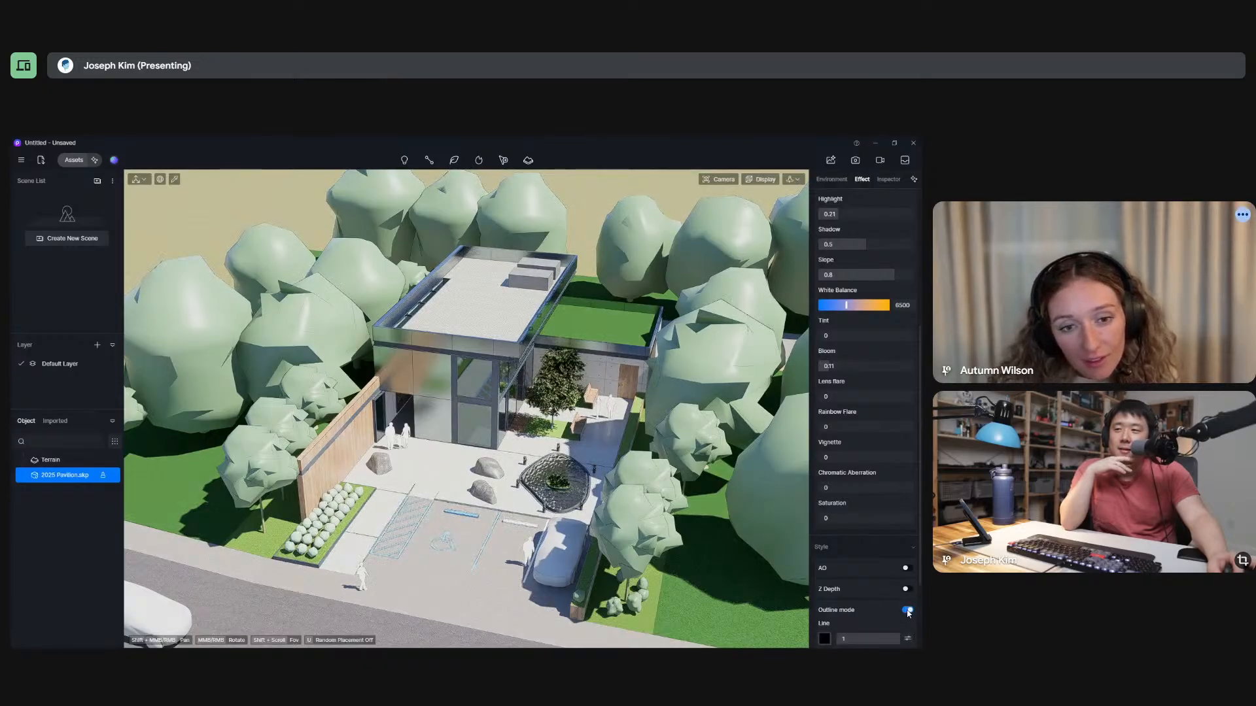
Try the AO style together with Outline mode on the pavilion scene, viewing it close up and from farther away.
middle_click_drag(588, 394, 536, 391)
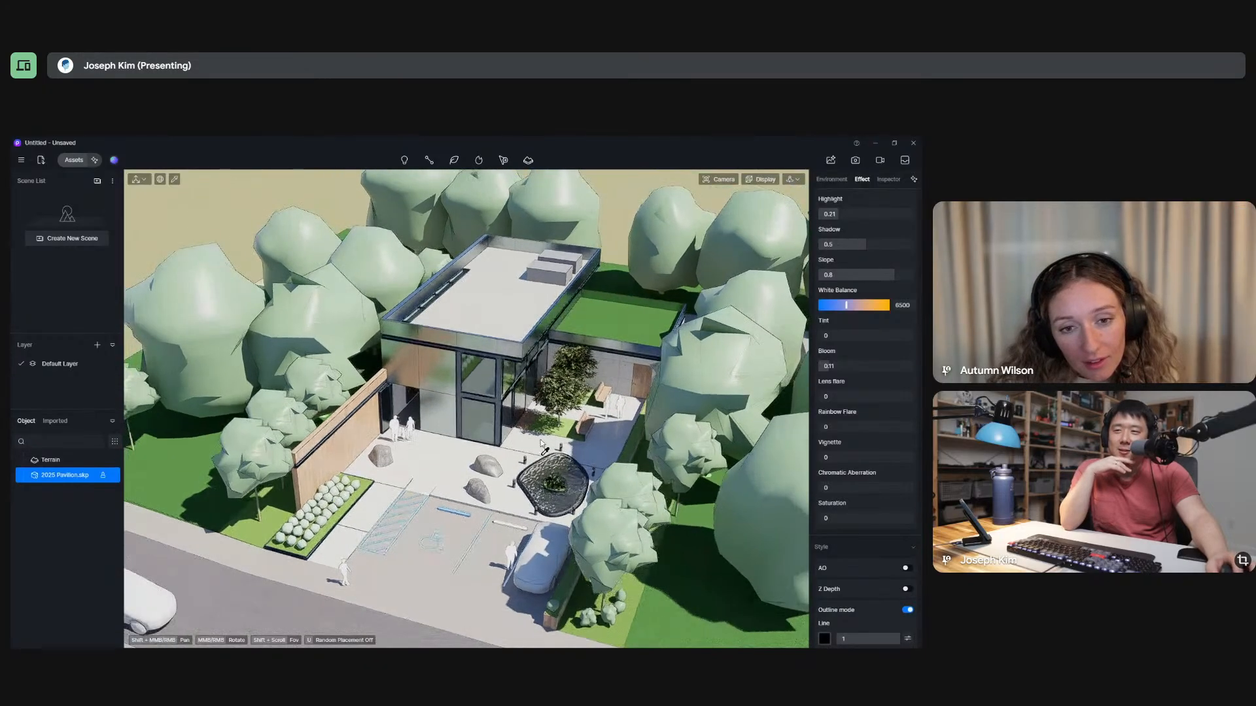
scroll(536, 391, "down", 2)
scroll(535, 391, "up", 5)
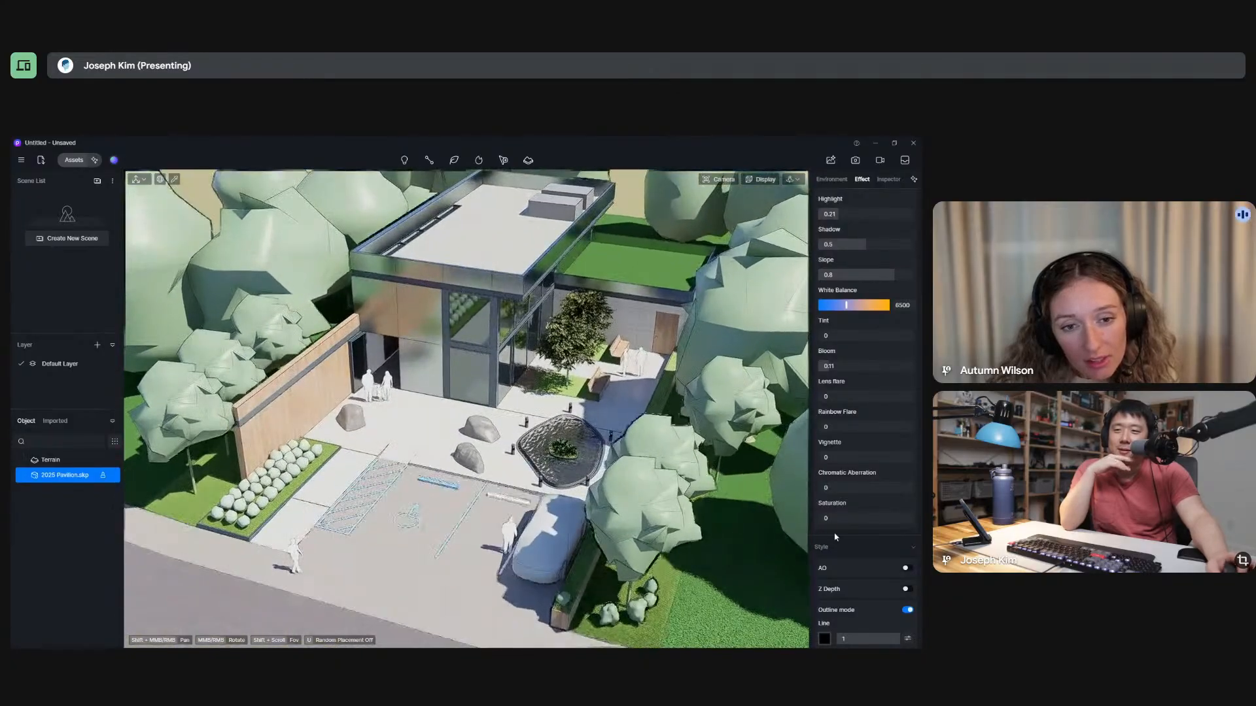
left_click(906, 569)
left_click(907, 568)
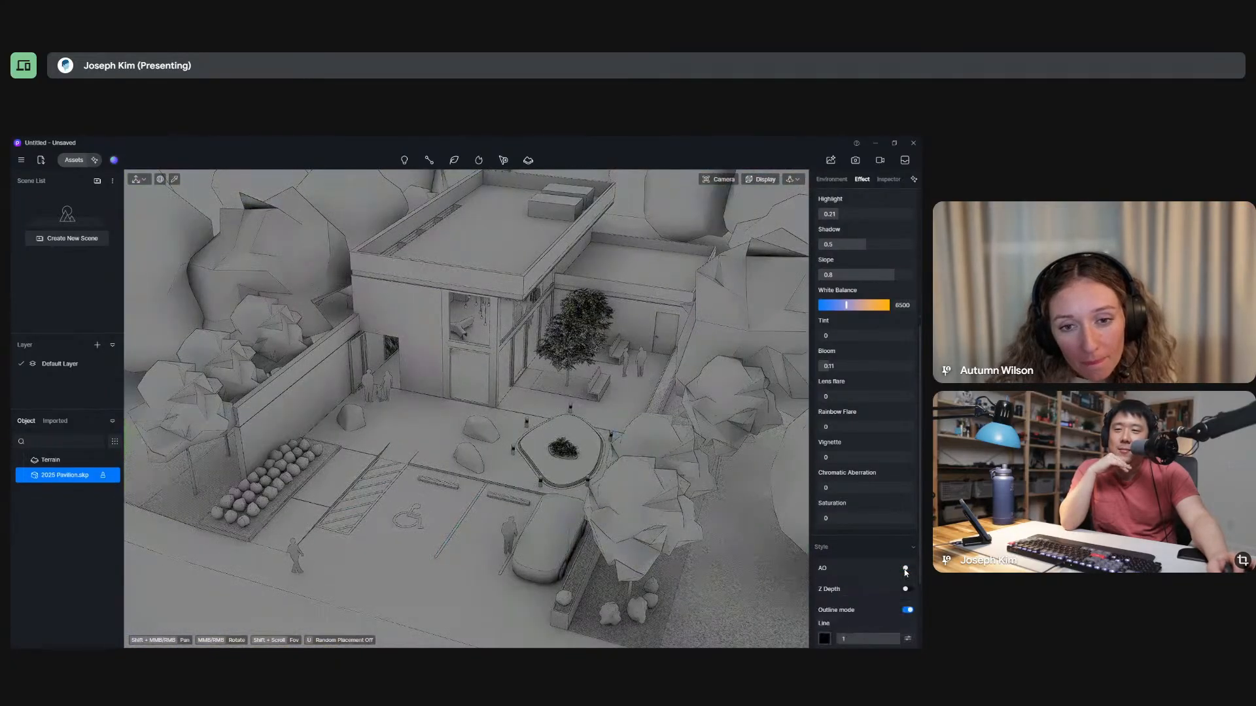
left_click(906, 568)
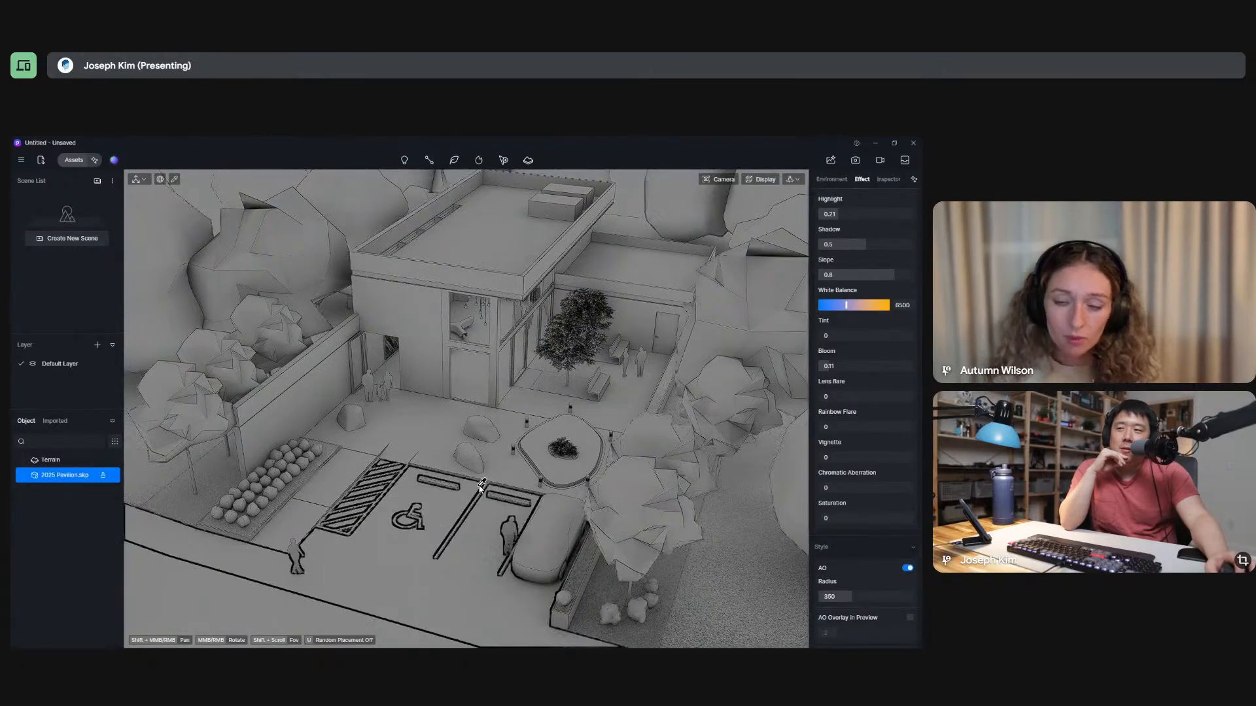
scroll(483, 478, "down", 5)
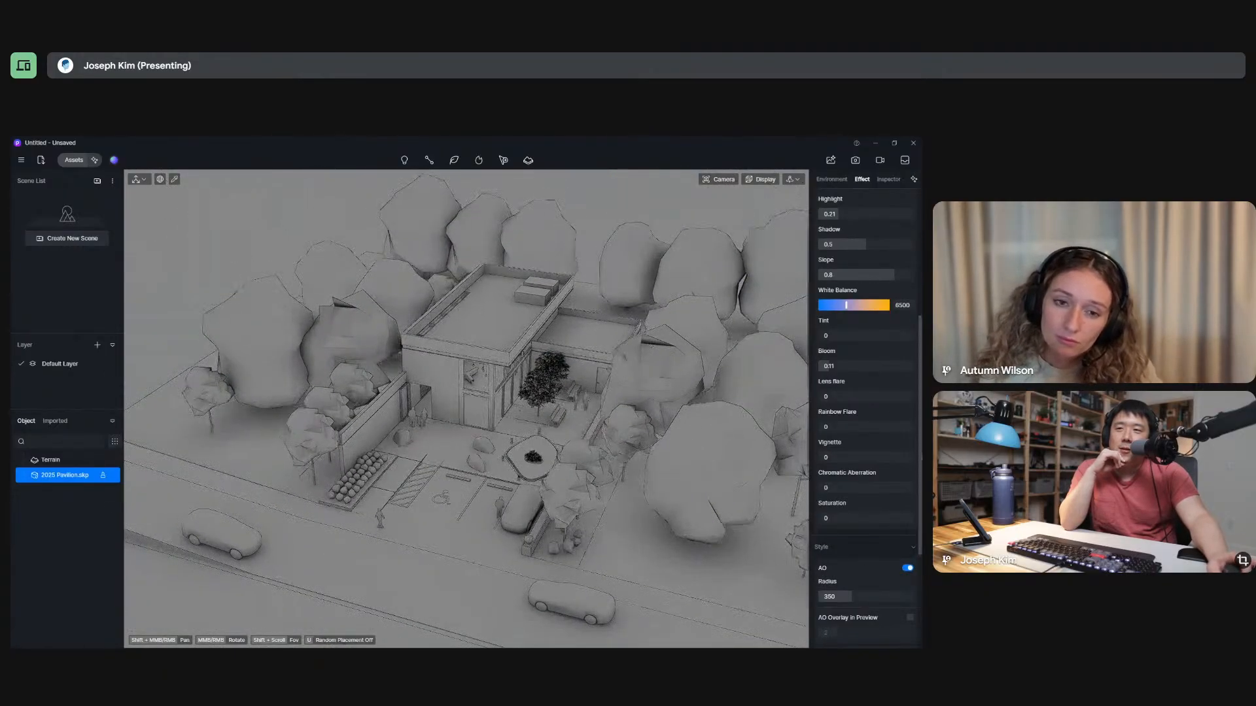
Set the post-processing exposure to 0 and turn off the AO style.
scroll(866, 275, "up", 3)
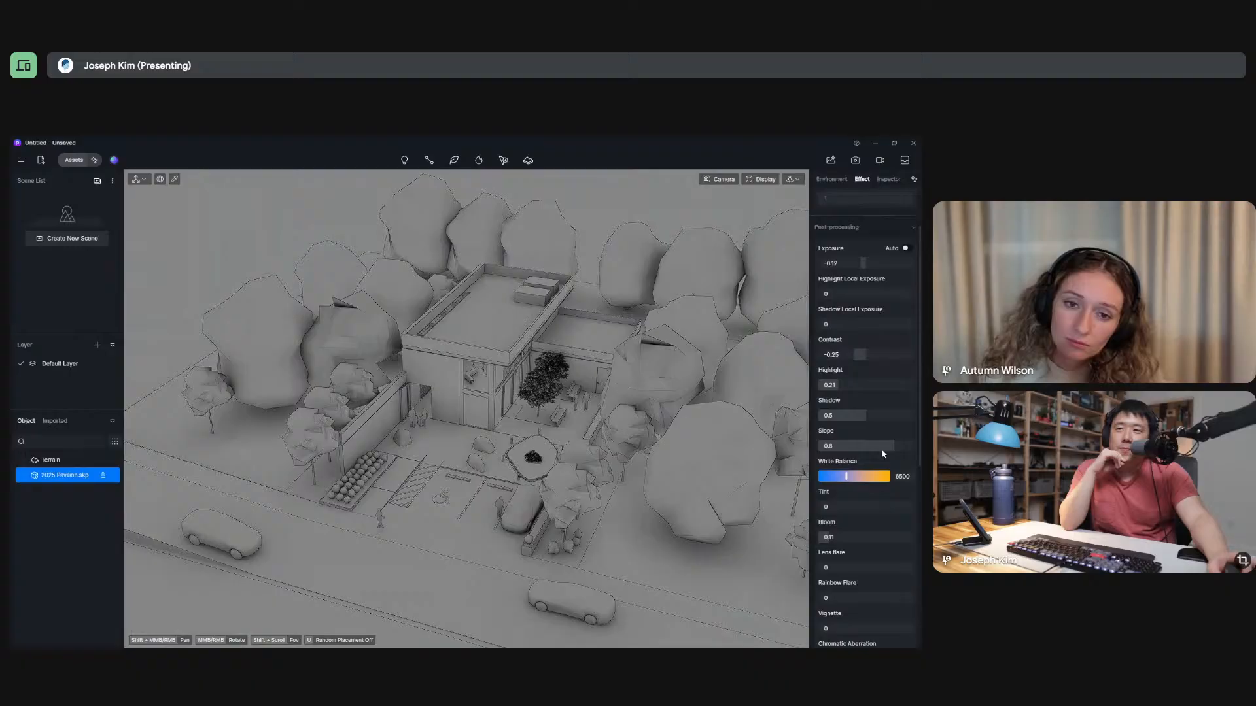
left_click(863, 263)
type("0")
key("Return")
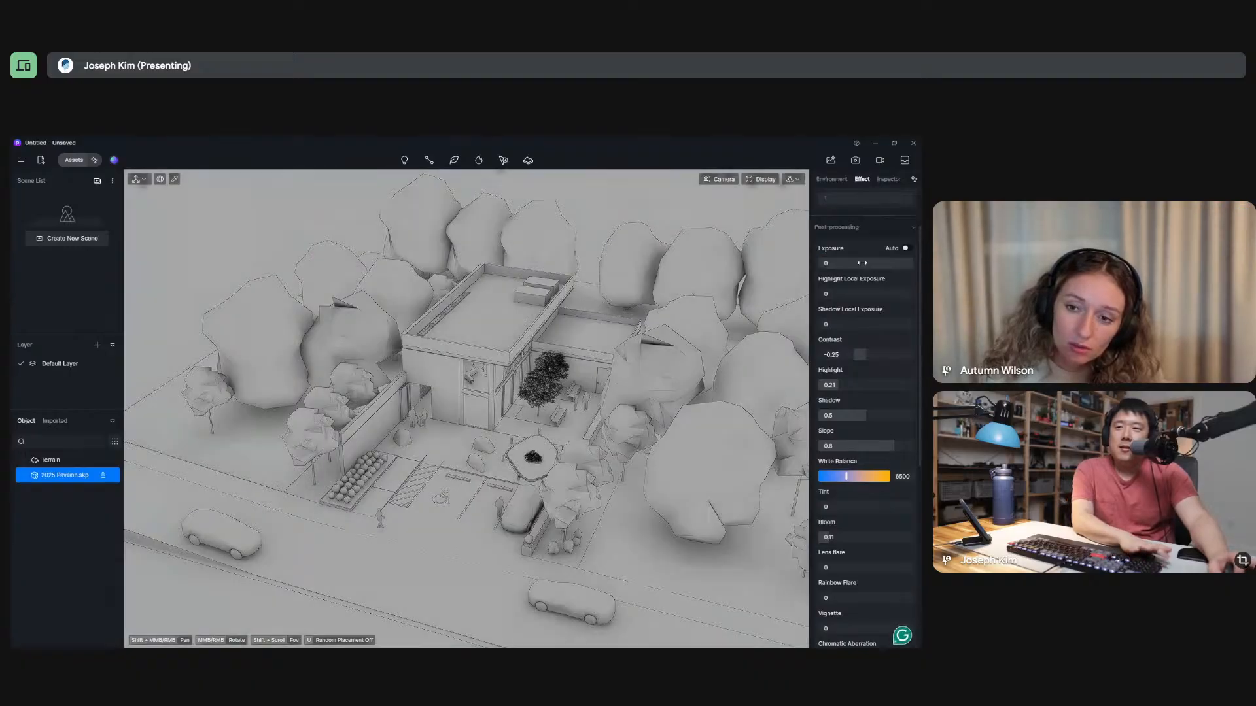
scroll(872, 446, "down", 5)
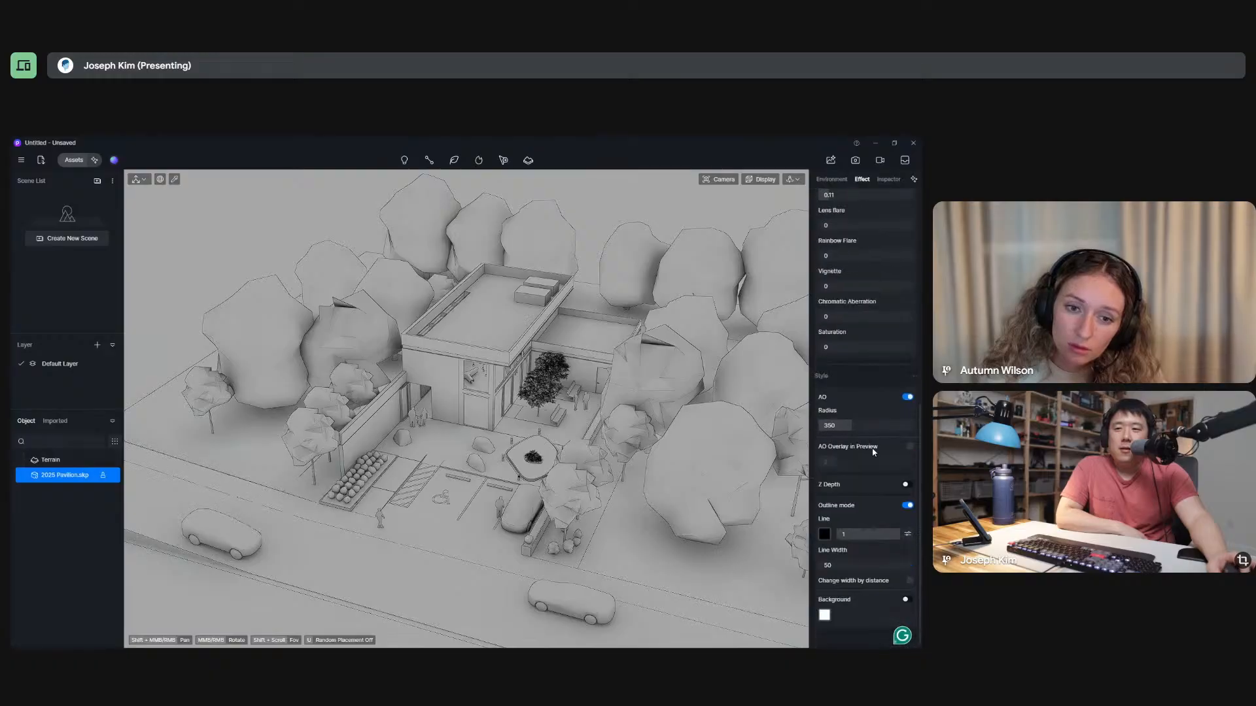
left_click(907, 397)
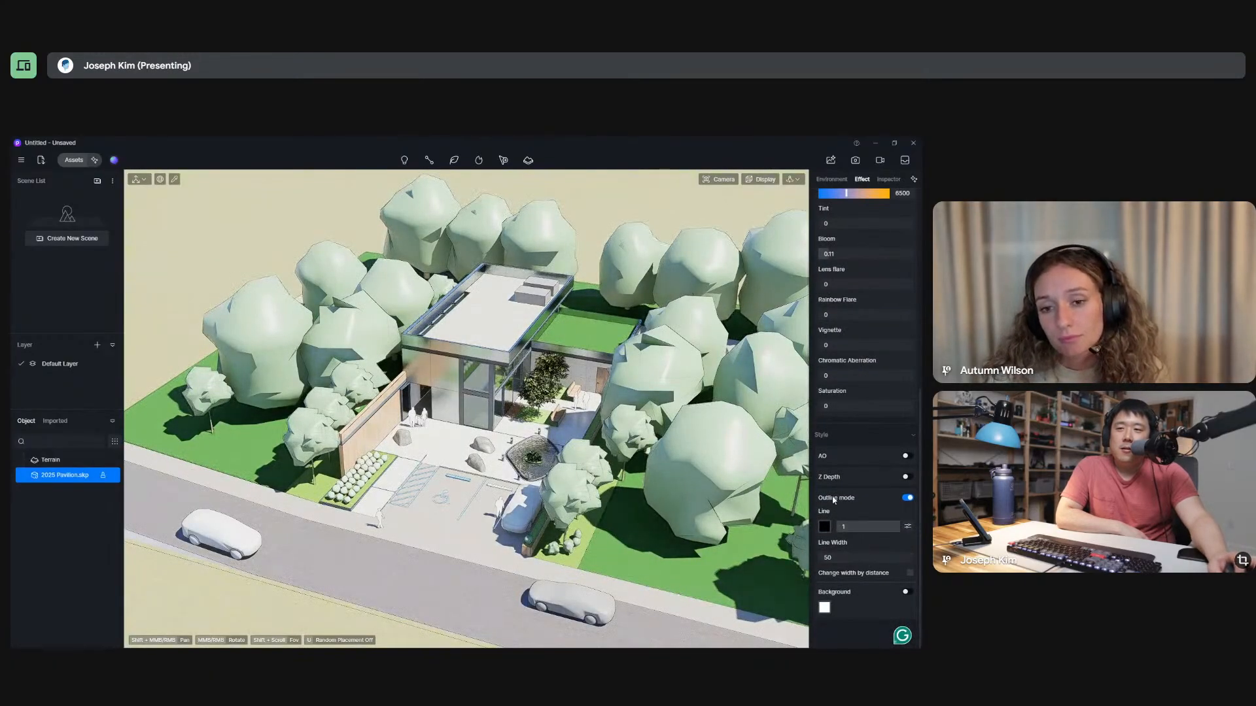
Set the outline line width to 68 and check the lines on the pavilion from several angles and distances.
left_click(847, 527)
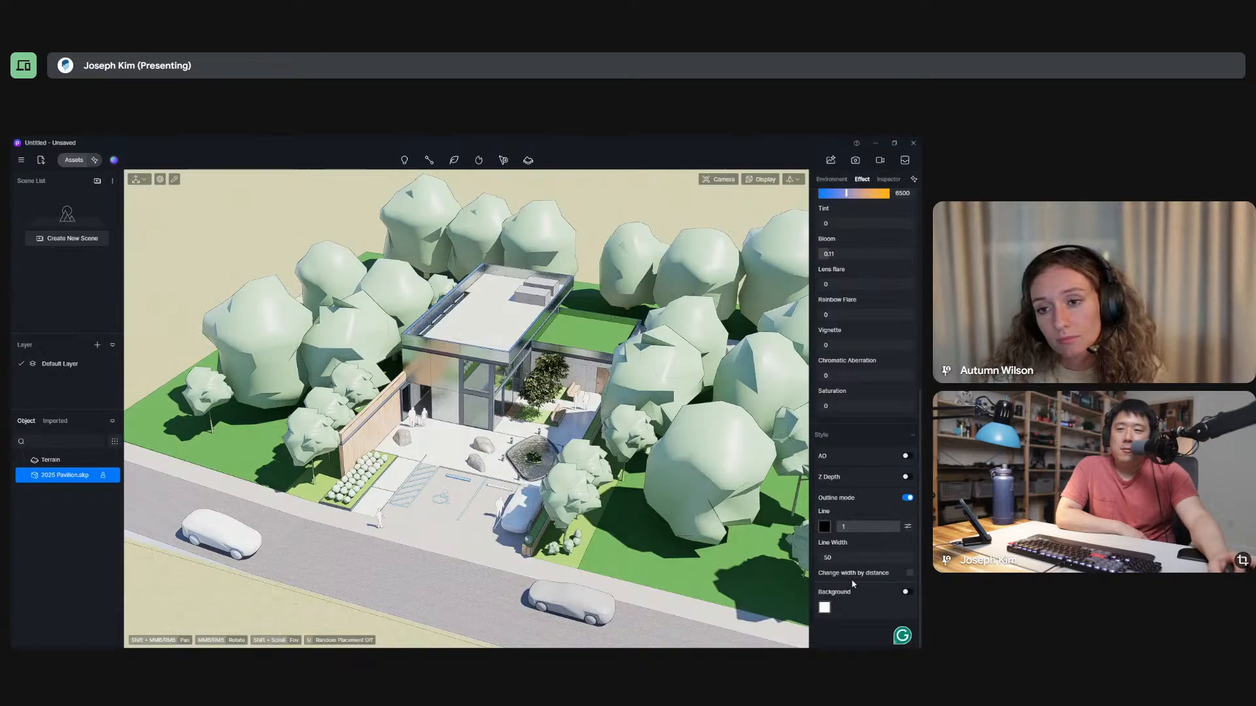
left_click_drag(833, 557, 878, 568)
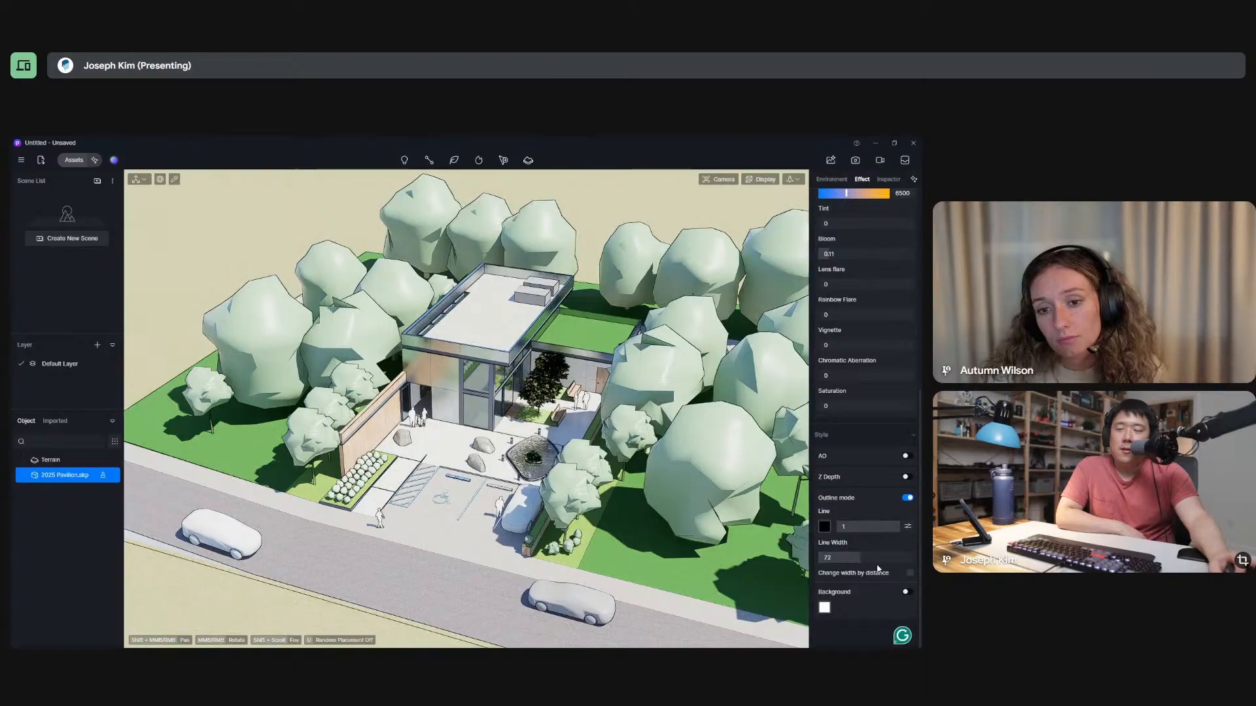
mouse_move(452, 517)
middle_mouse_down()
mouse_move(481, 520)
mouse_move(466, 510)
mouse_move(458, 527)
middle_mouse_up()
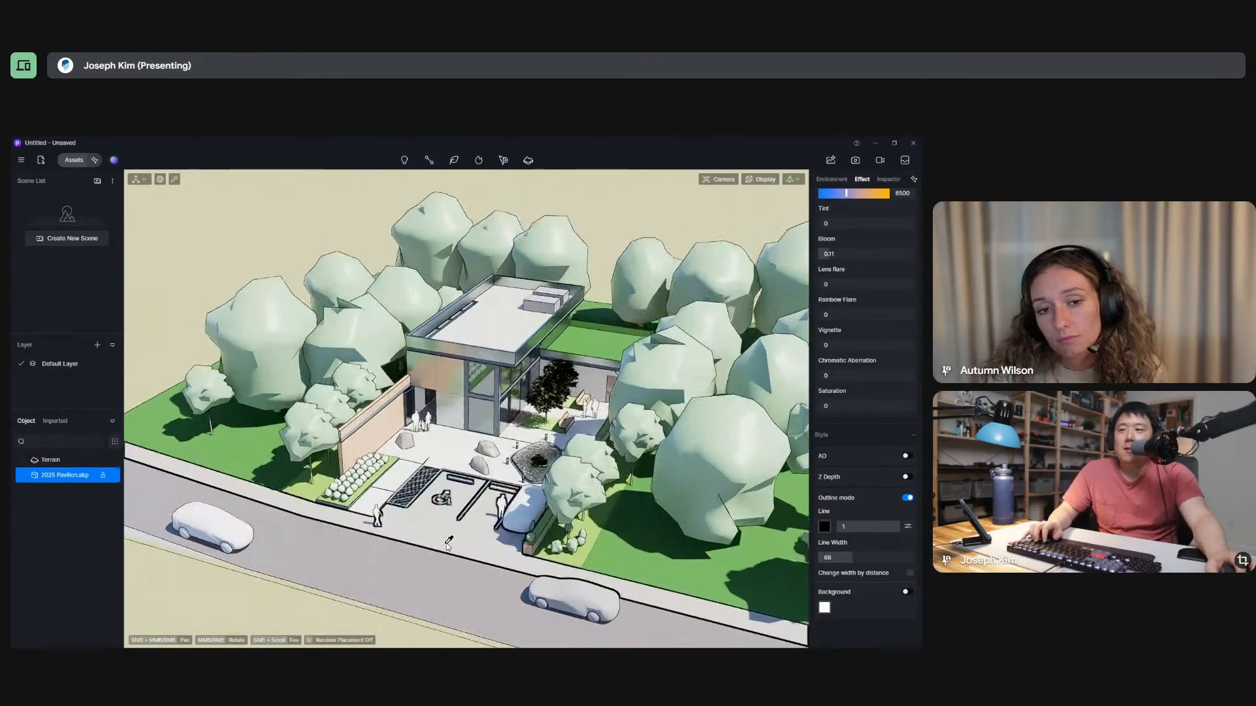
scroll(457, 528, "up", 5)
scroll(458, 527, "up", 1)
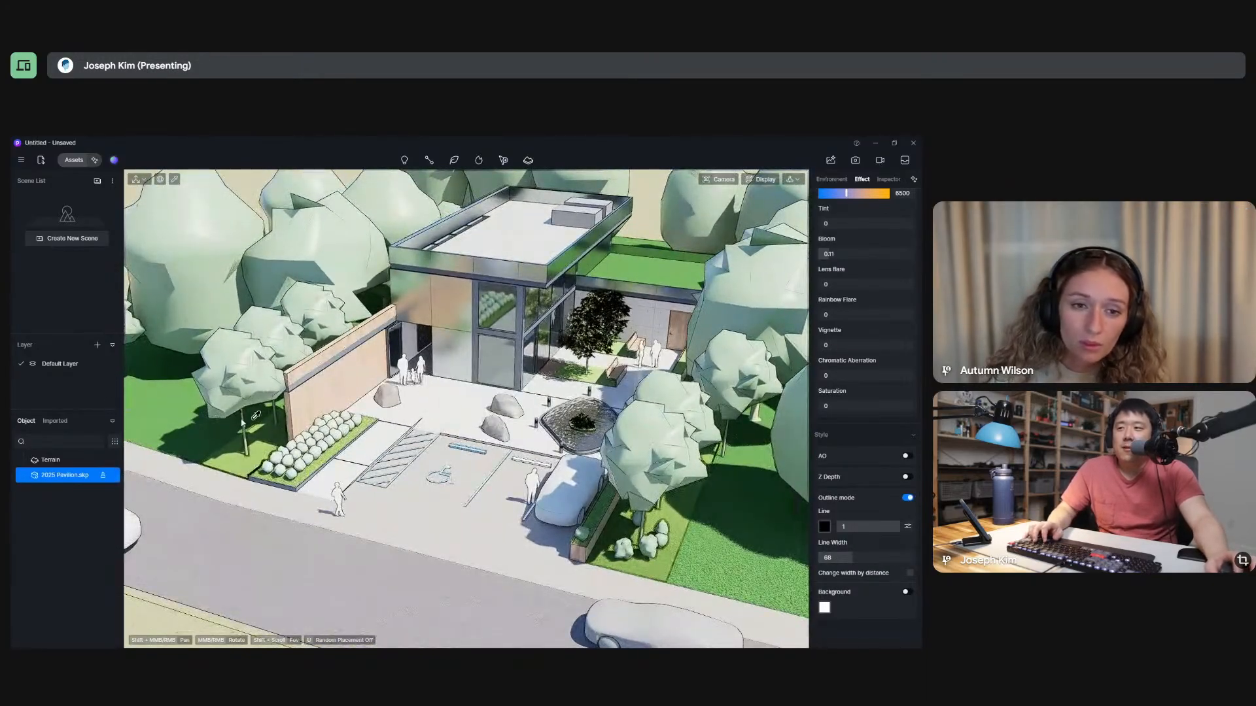
middle_click_drag(452, 464, 499, 427)
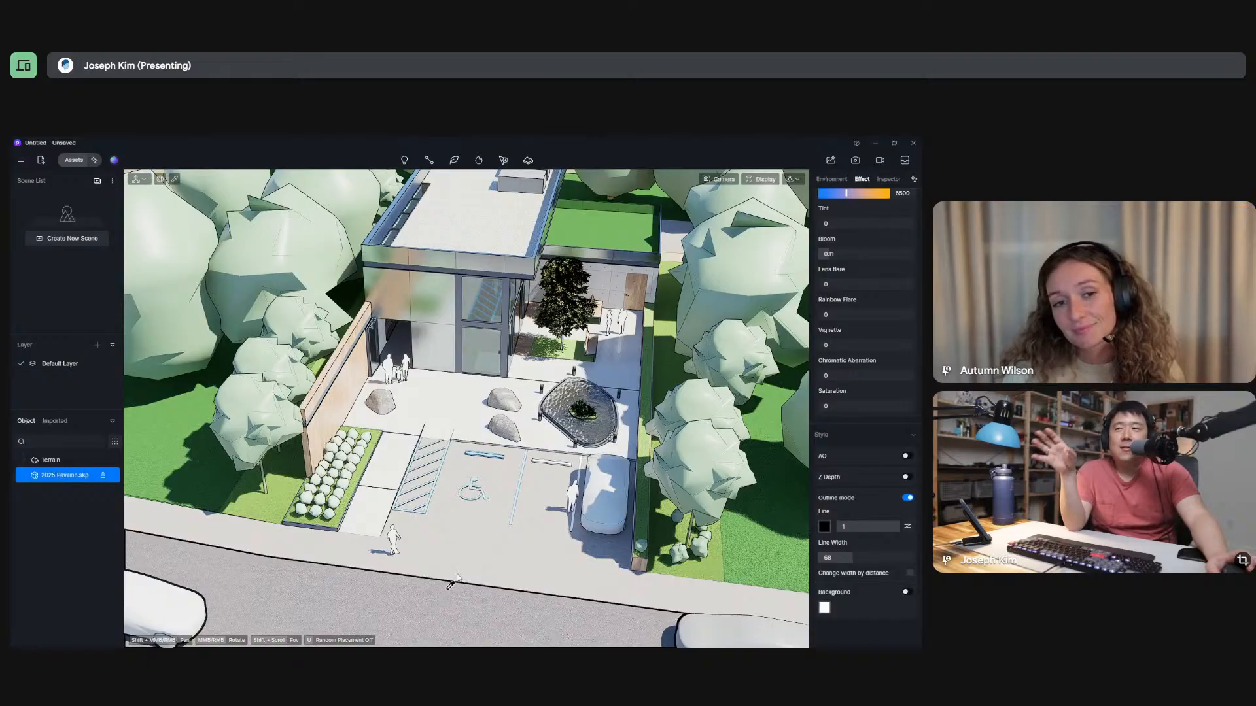
middle_click_drag(575, 521, 560, 512)
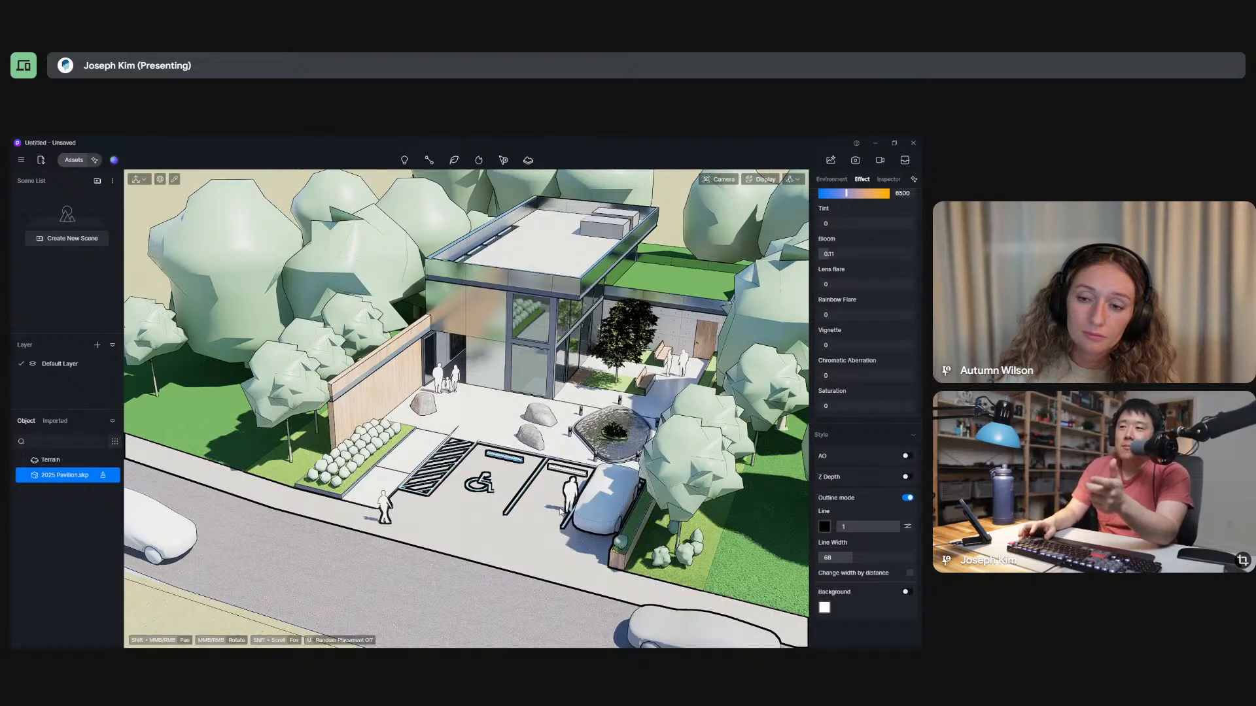
Switch to the SketchUp window with the pavilion model for a look, and return to D5 Render.
key("alt+Tab")
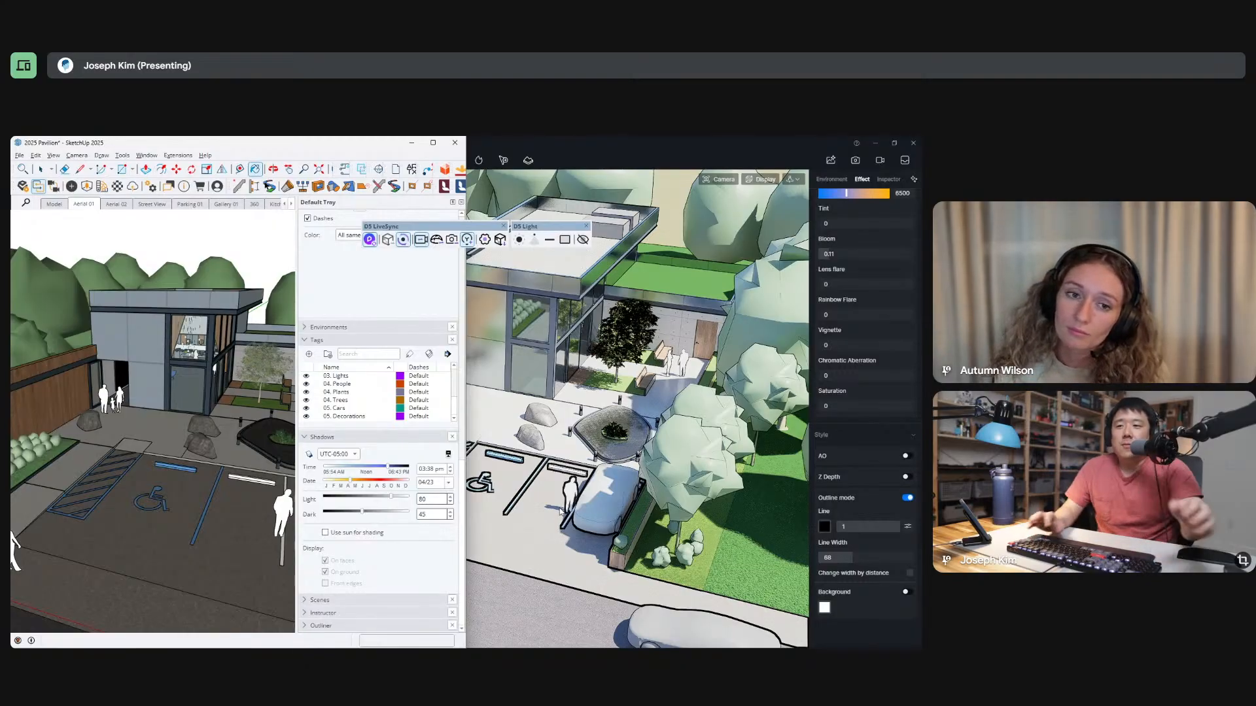
left_click(703, 156)
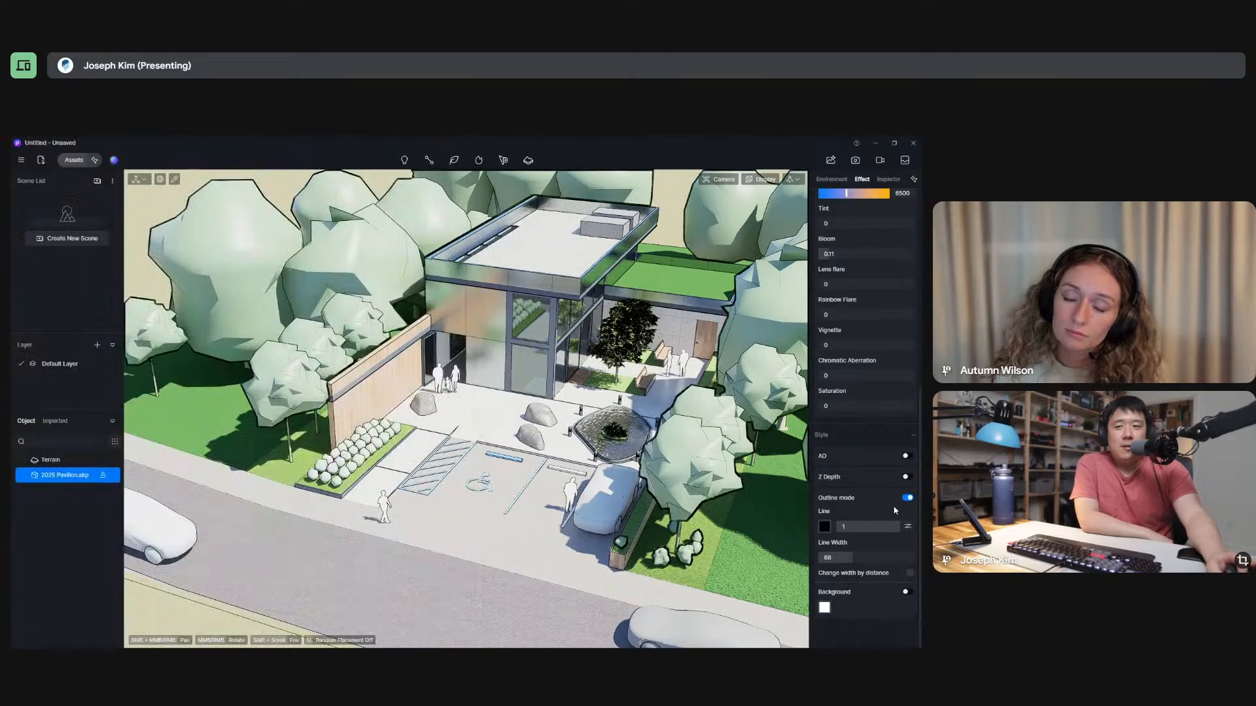
scroll(331, 422, "down", 2)
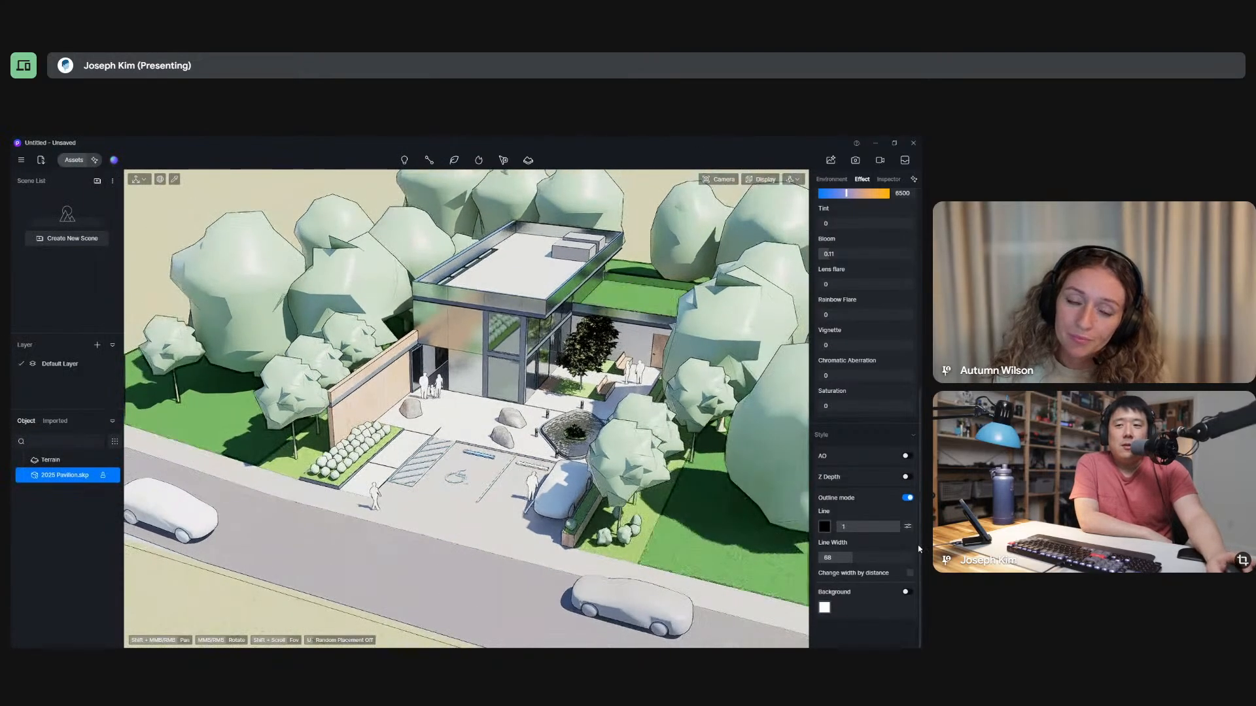
Try red, blue and white outline line colours, and return the line colour to black.
left_click(824, 526)
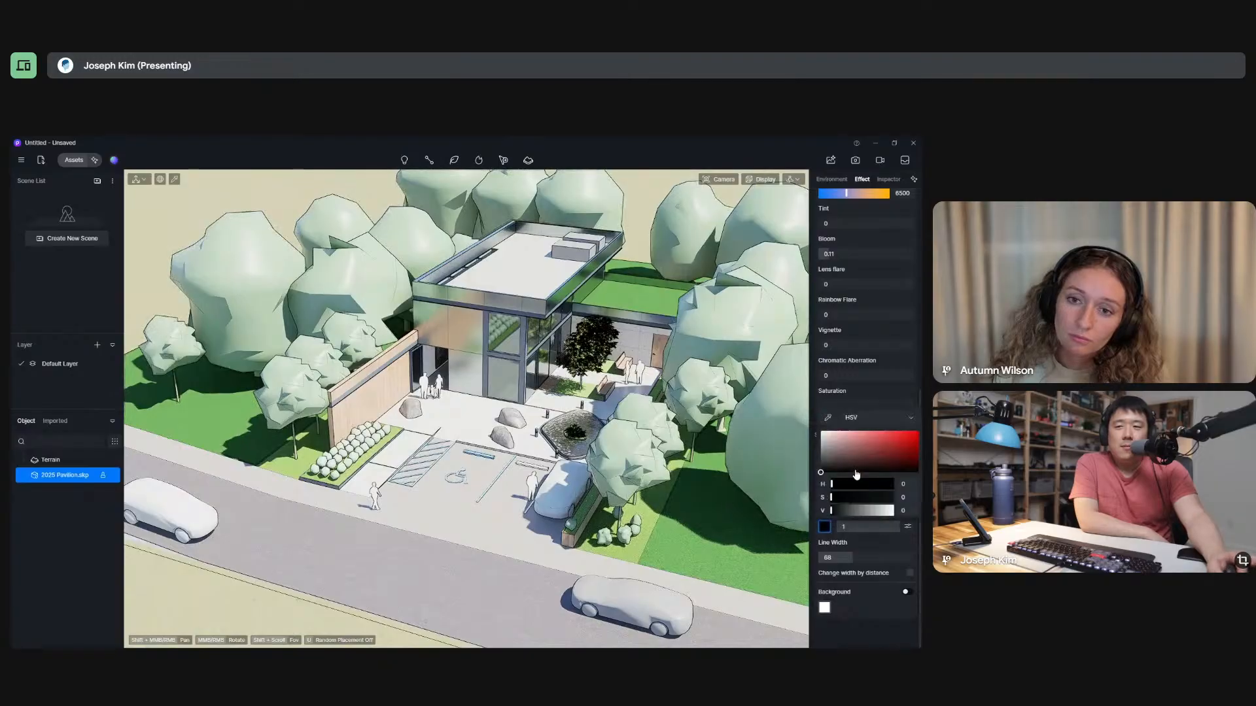
left_click_drag(880, 458, 914, 435)
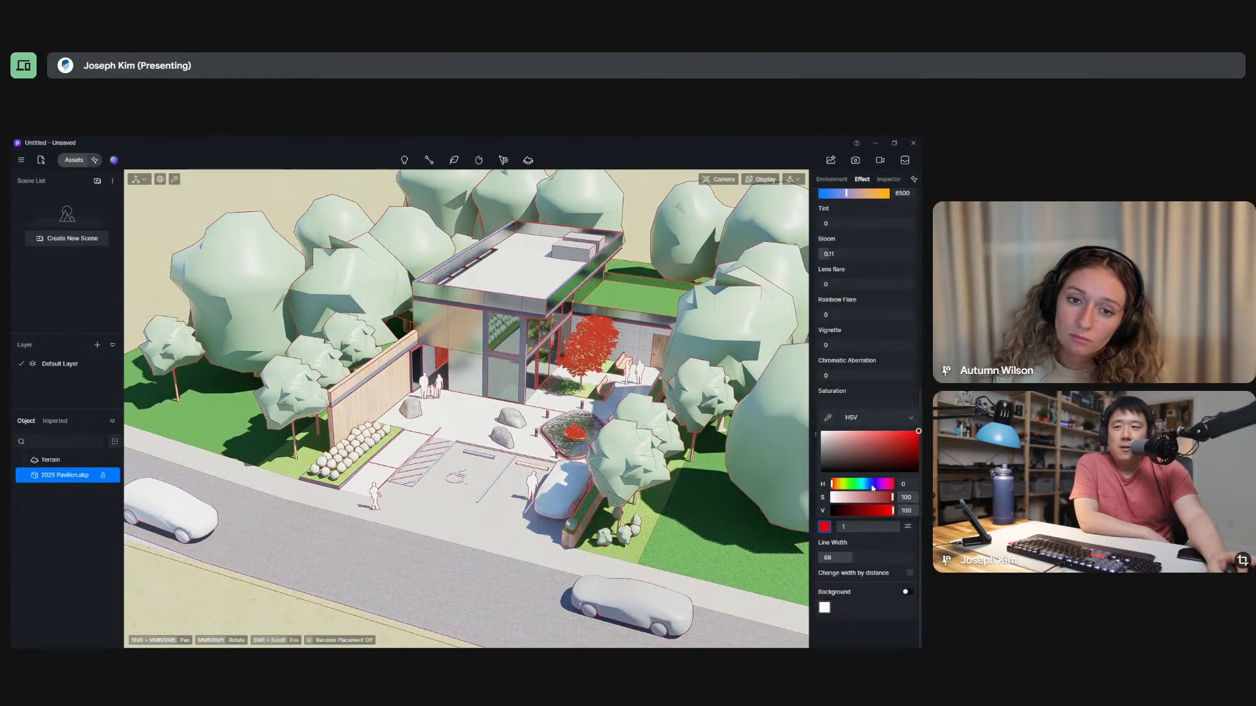
left_click_drag(857, 486, 845, 510)
left_click_drag(875, 440, 816, 428)
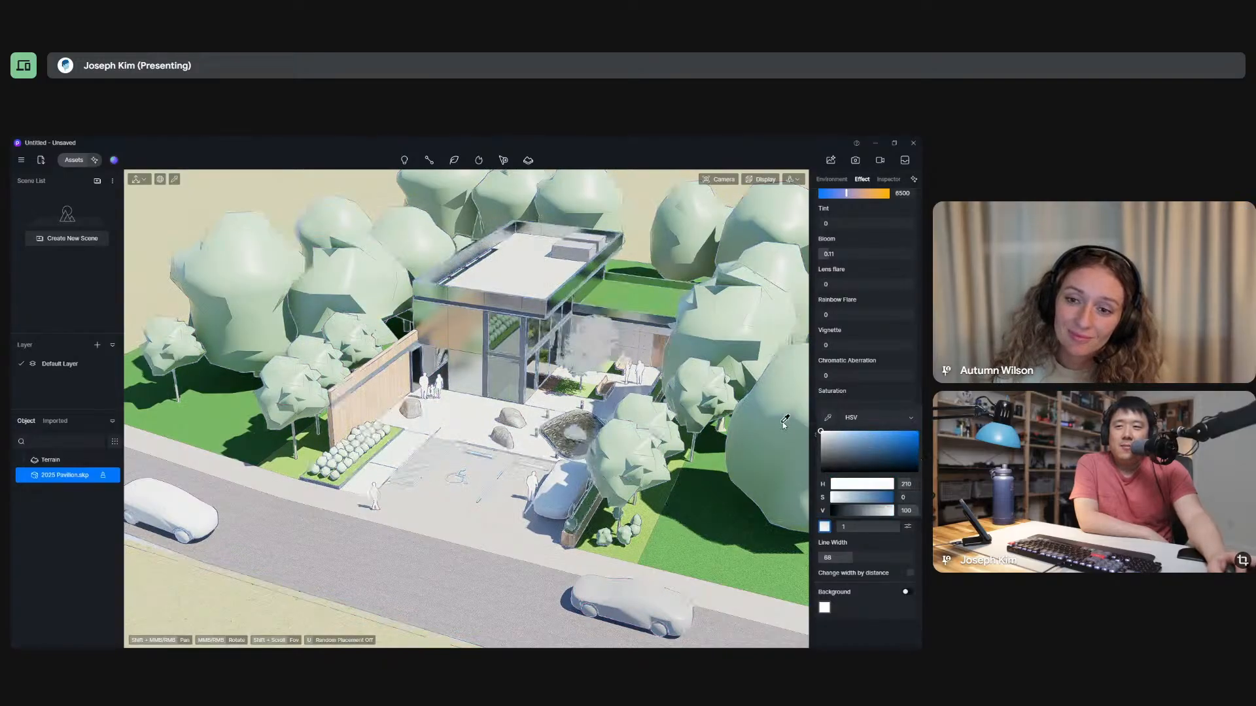
left_click_drag(850, 511, 754, 513)
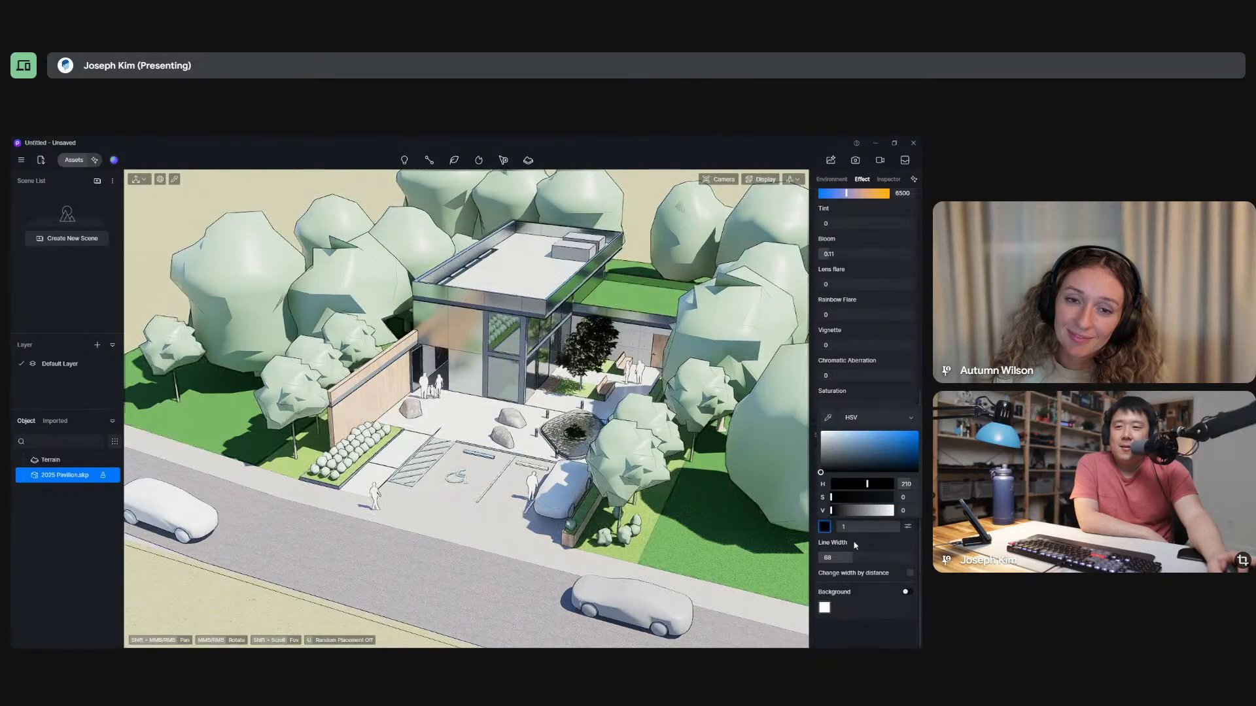
left_click(826, 530)
Inspect the outlines around the parking area up close, and turn on automatic exposure in the post-processing settings.
middle_click_drag(394, 456, 400, 434)
scroll(400, 434, "up", 10)
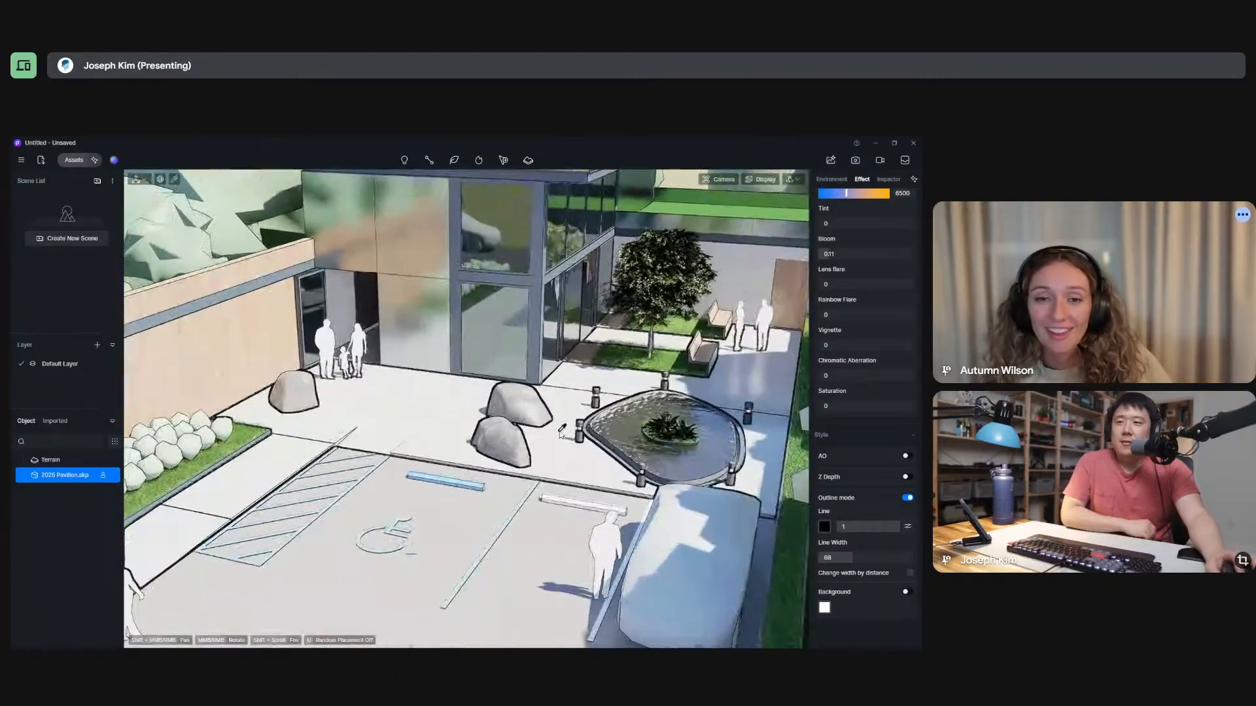
scroll(567, 414, "down", 5)
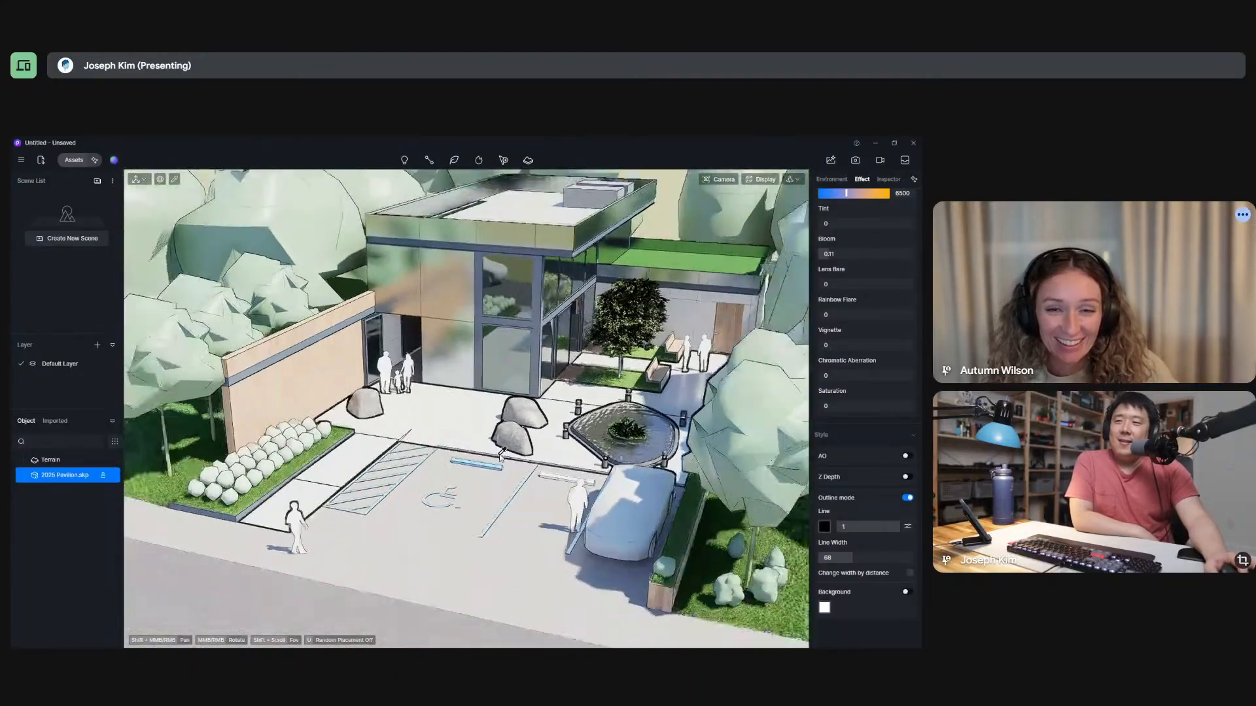
scroll(868, 445, "up", 5)
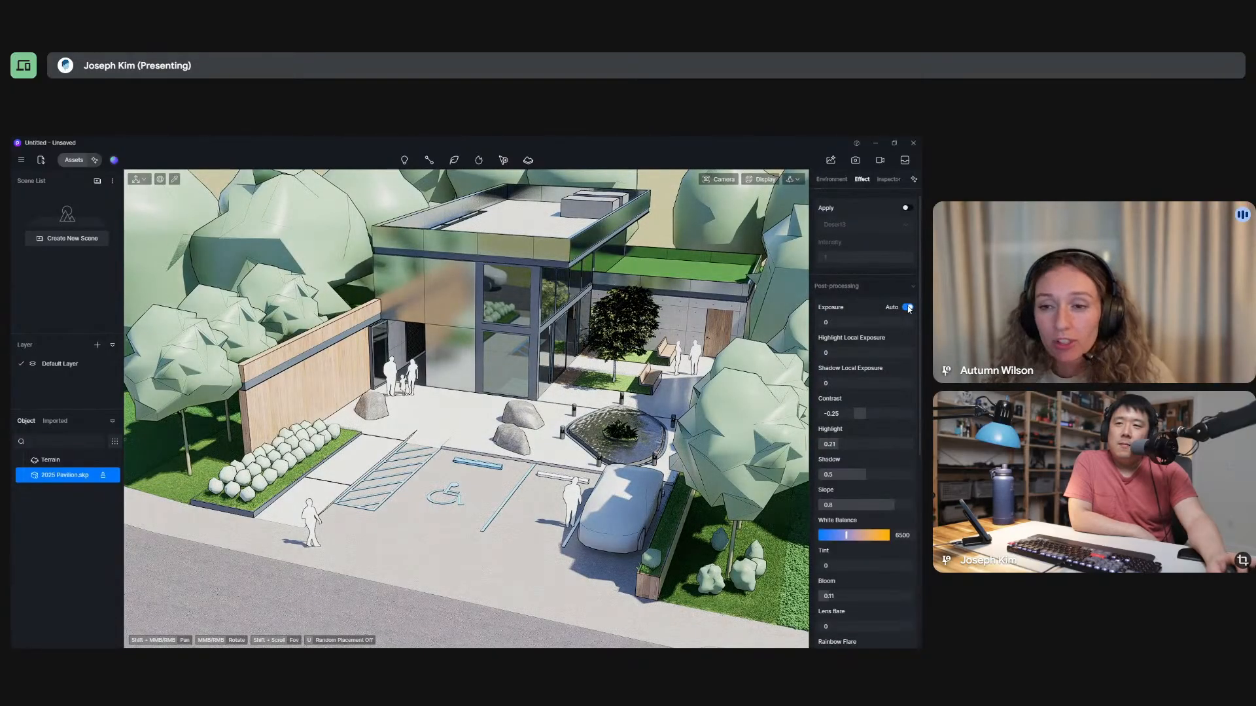
scroll(900, 300, "up", 1)
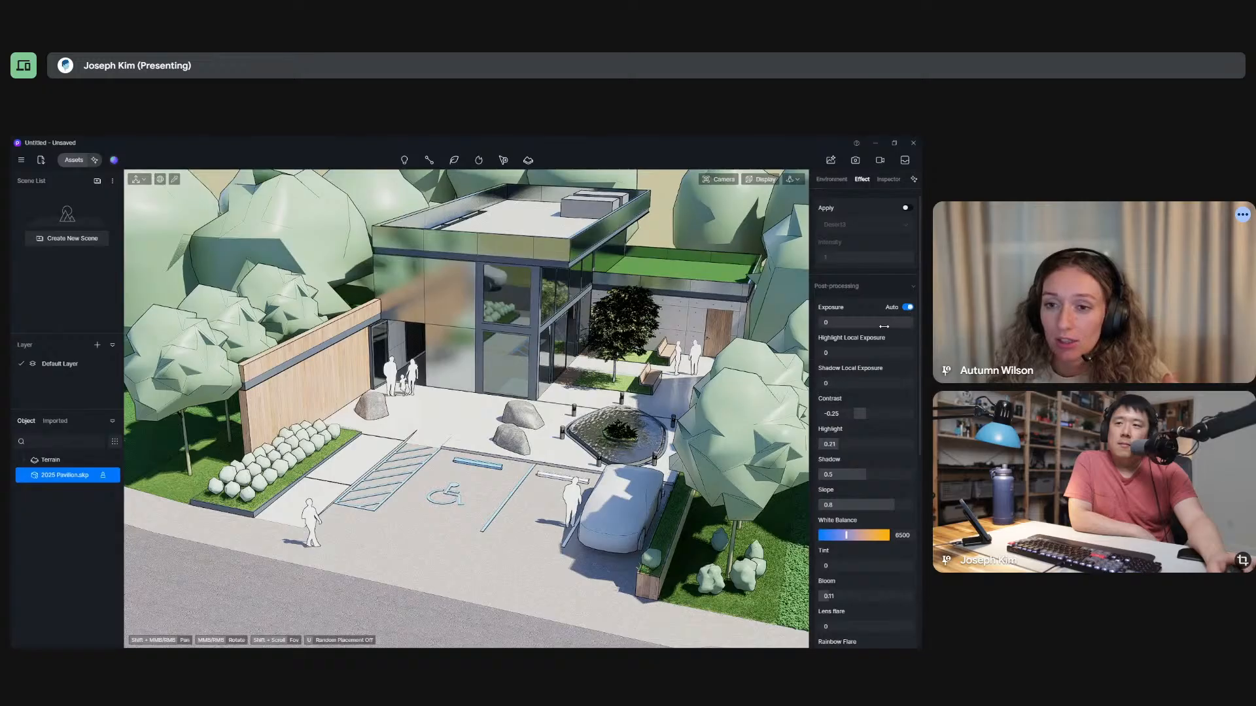
Try the Desert3 LUT on the scene at intensity 1, and turn the LUT off again.
left_click(906, 223)
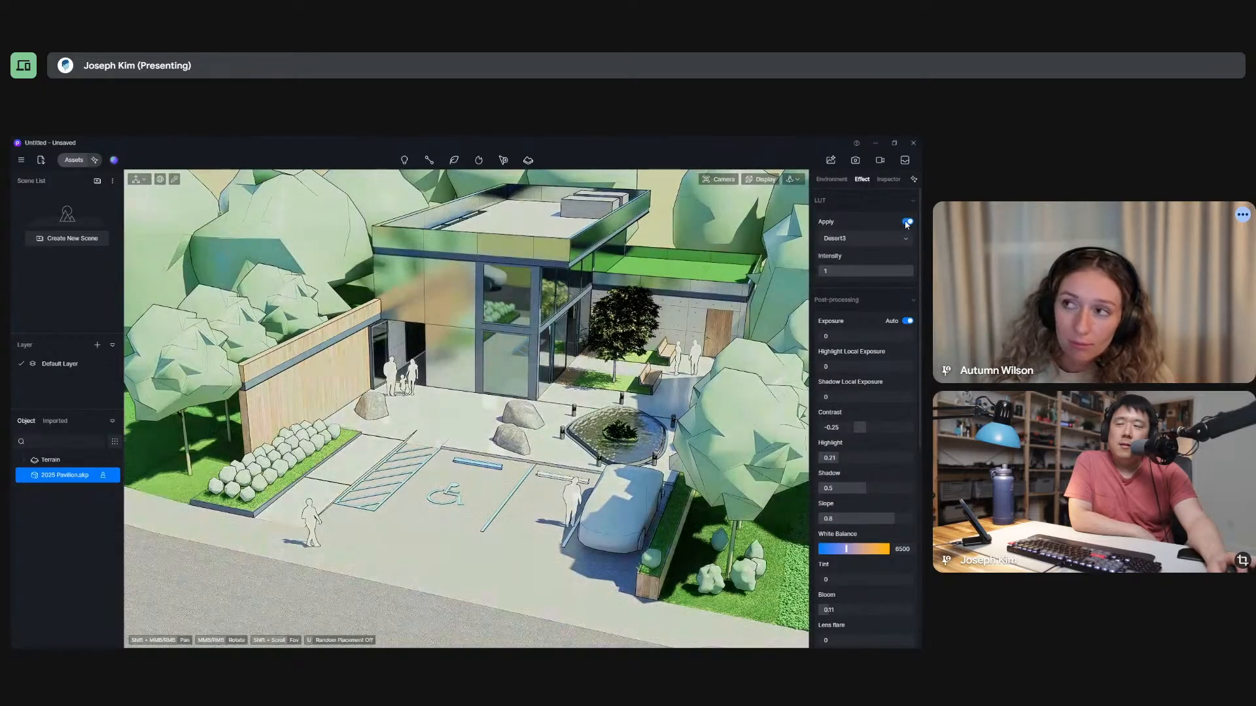
left_click(896, 237)
left_click(896, 236)
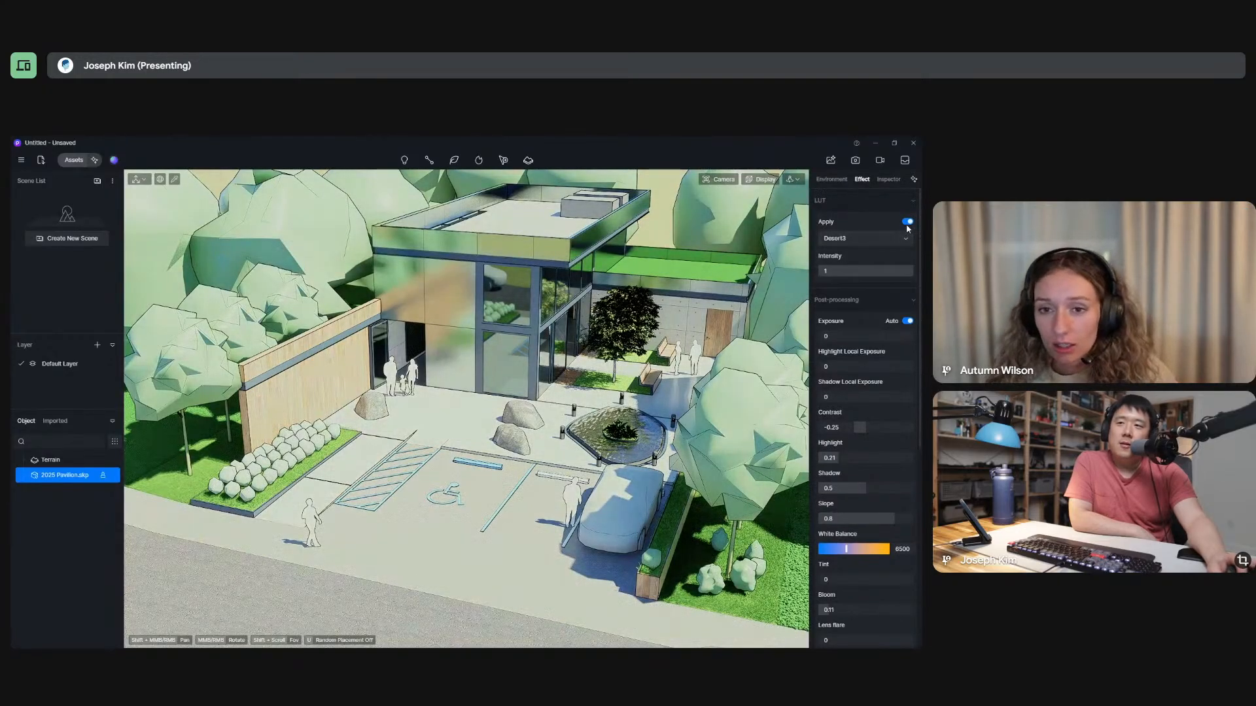
left_click(907, 223)
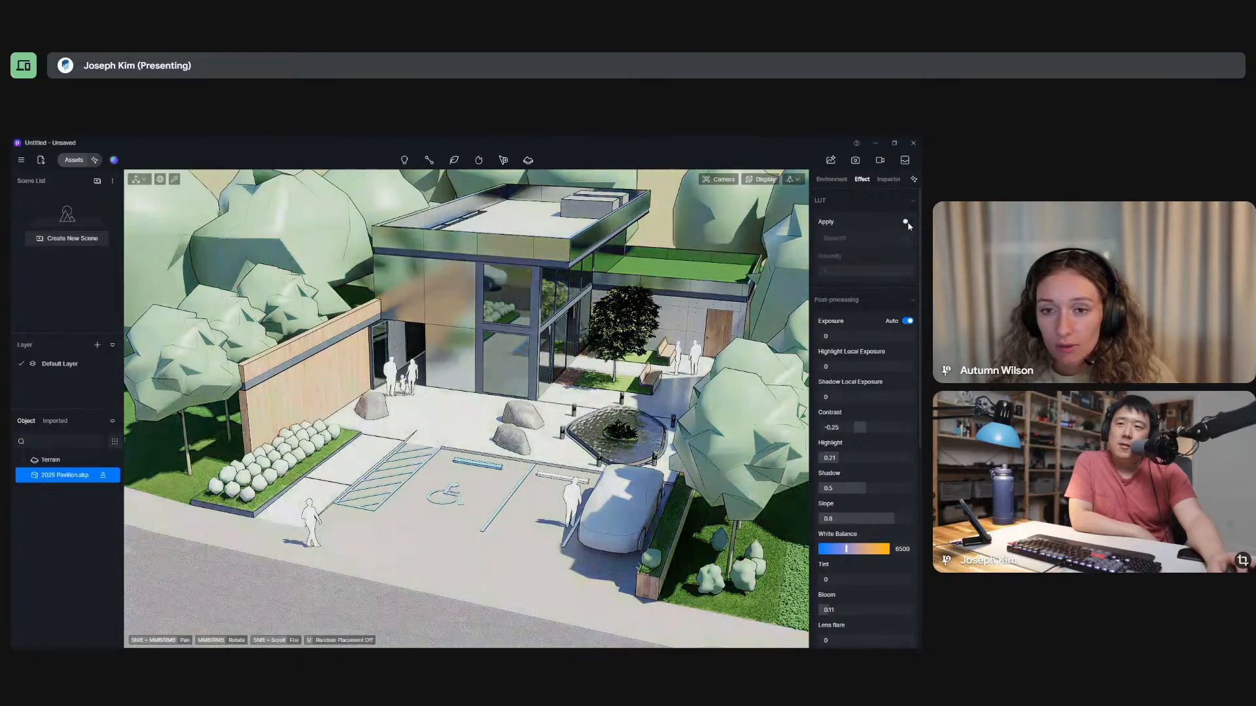
Keep automatic exposure on and lower the post-processing contrast to about -0.48.
left_click(907, 321)
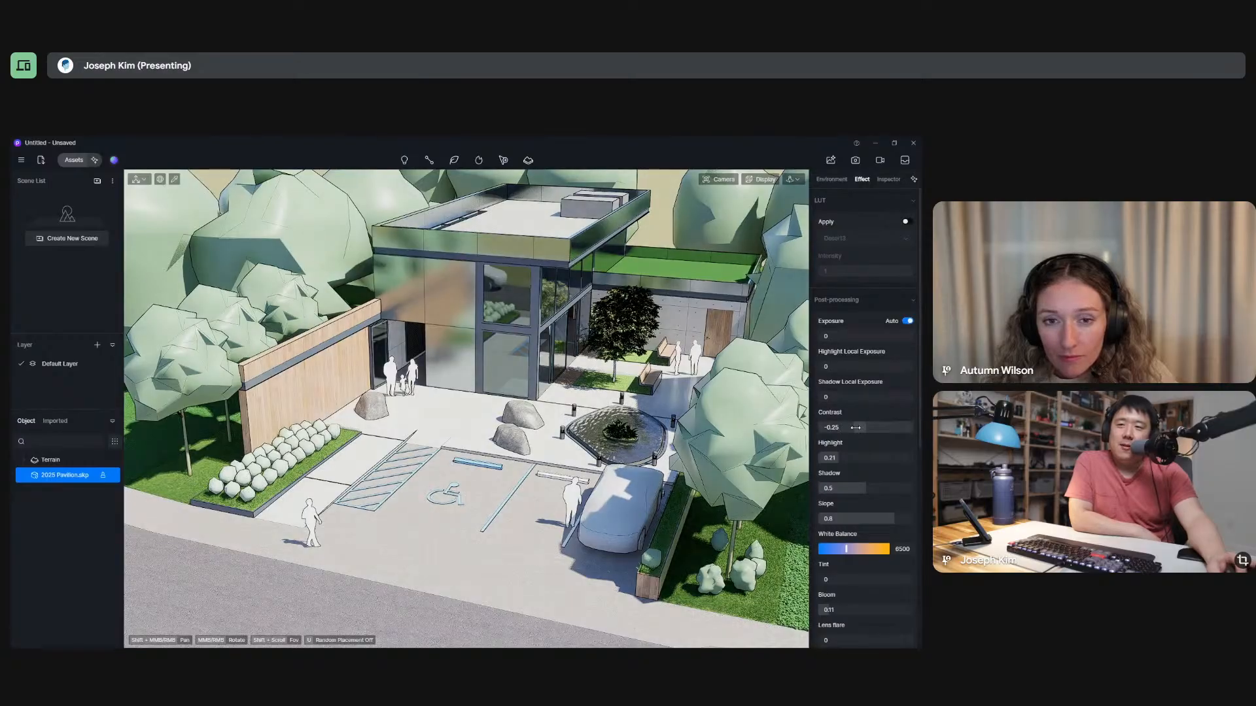
left_click_drag(860, 428, 842, 429)
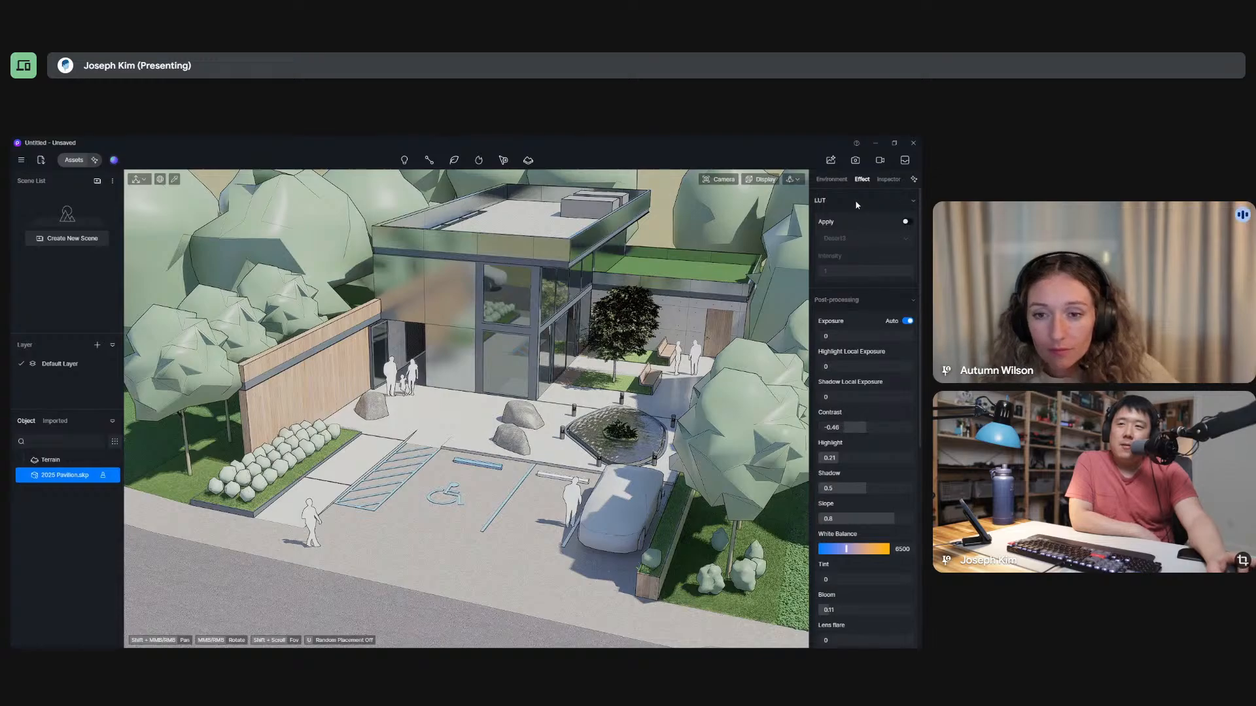
Compare the Geo Sky and Custom sky lights on the scene, and leave the sky light on Custom.
left_click(839, 180)
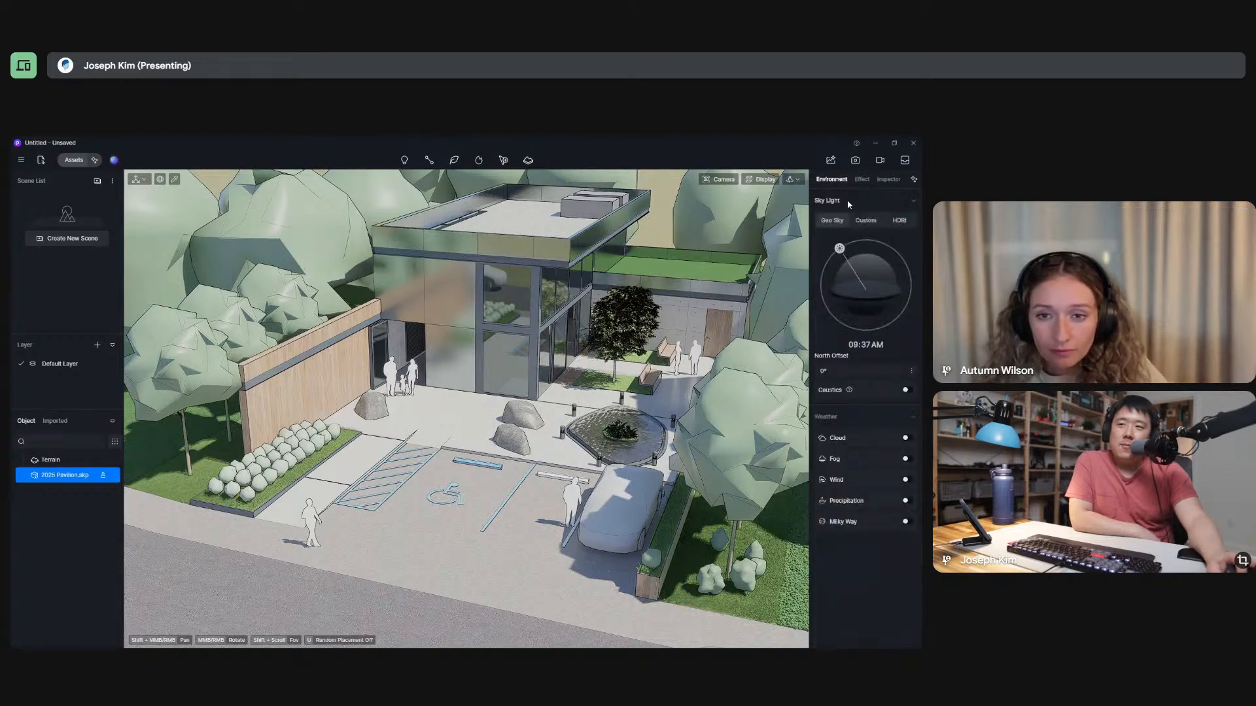
left_click(863, 221)
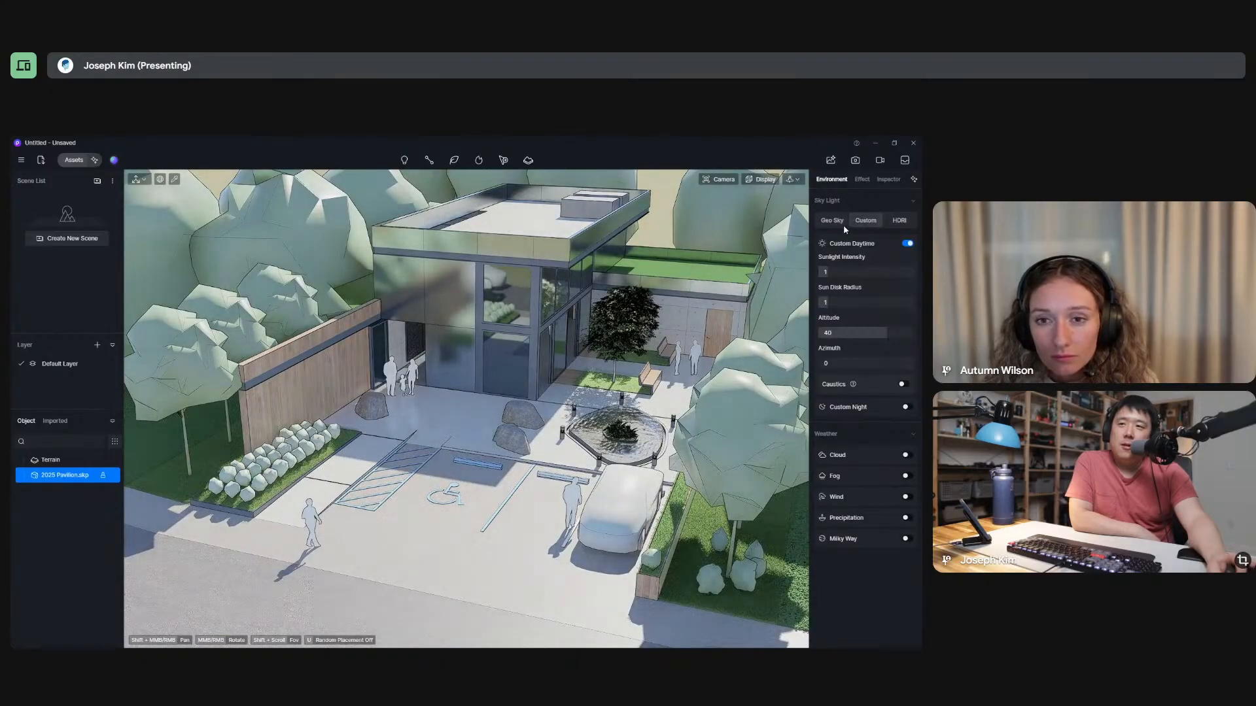
left_click(840, 226)
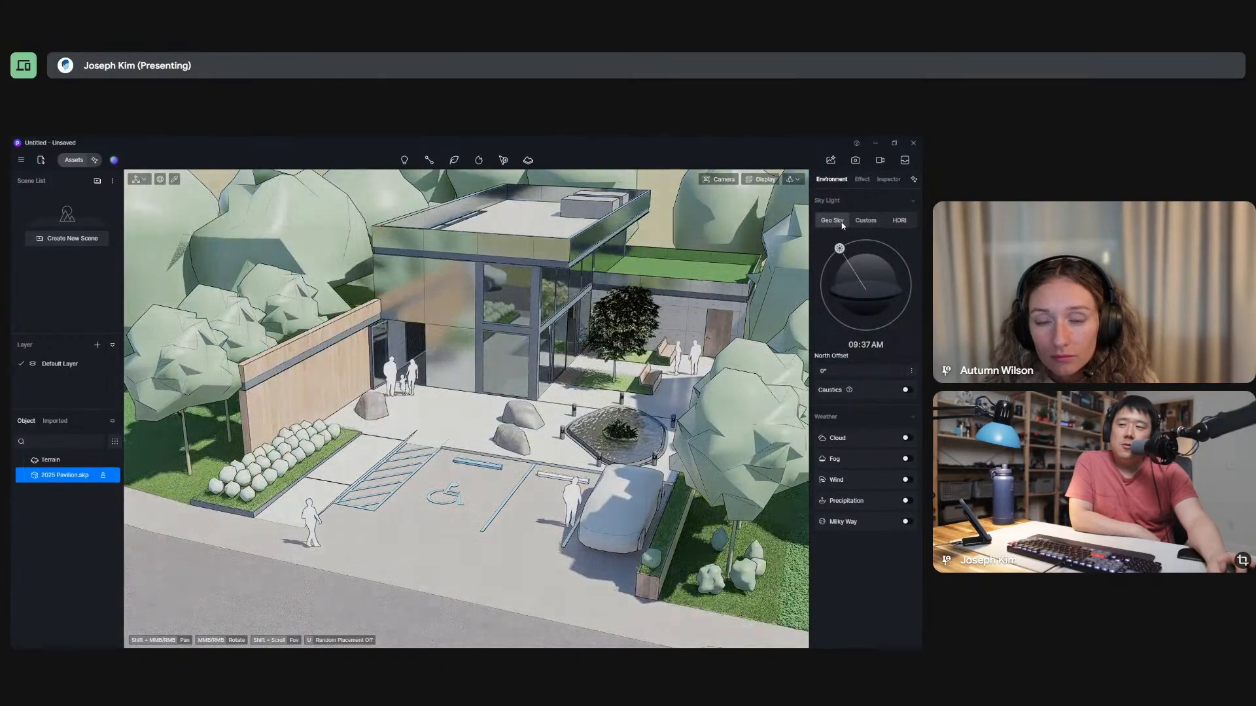
left_click(865, 221)
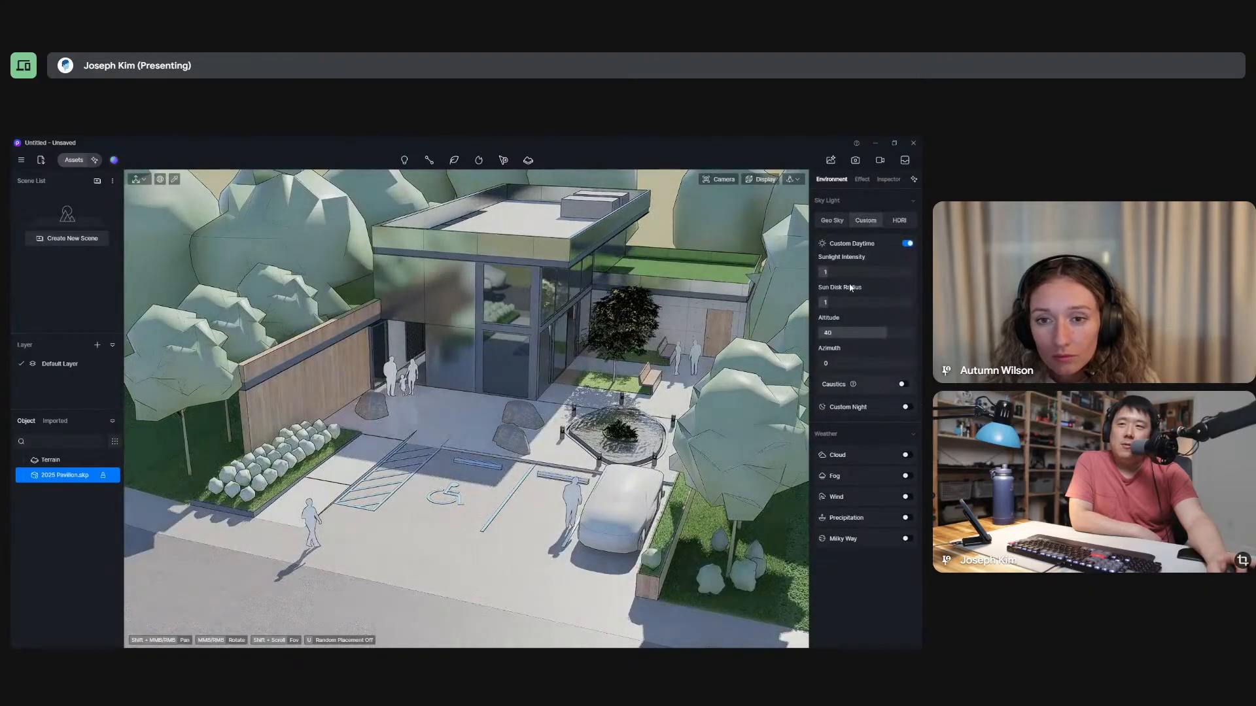
Lower the custom daytime sunlight intensity to 0.4 and turn off automatic exposure in the post-processing settings.
left_click_drag(831, 274, 825, 282)
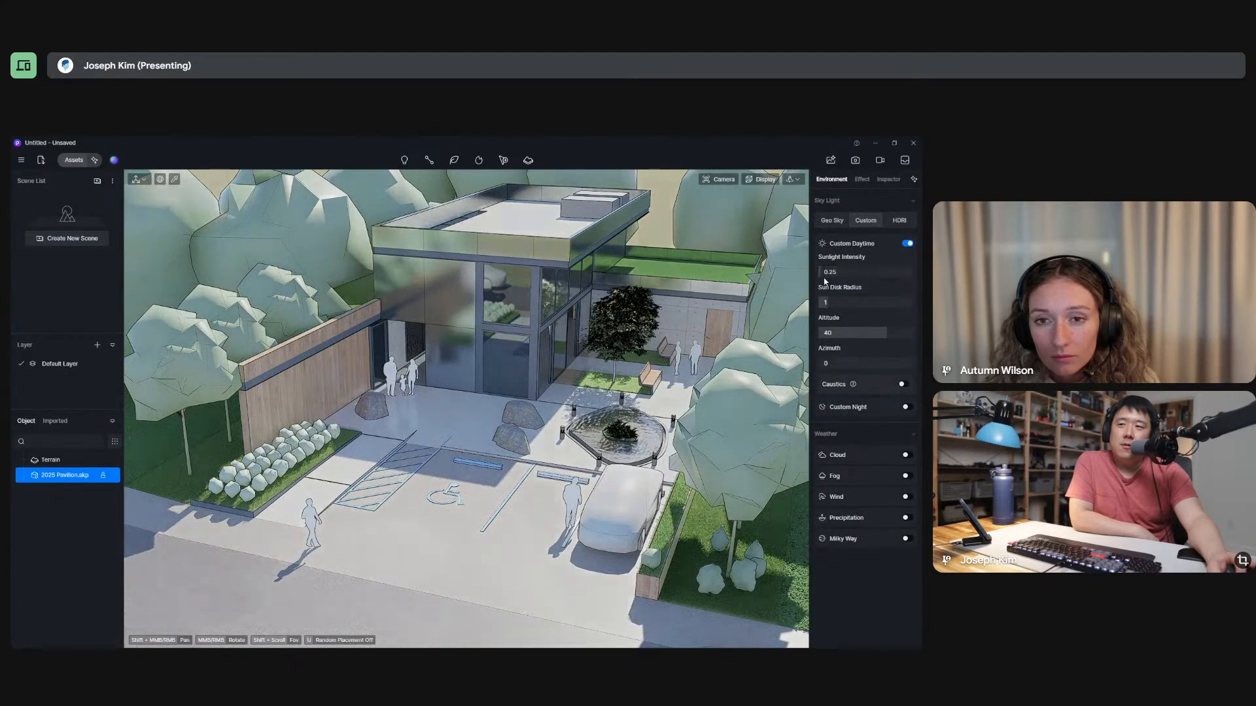
left_click(862, 179)
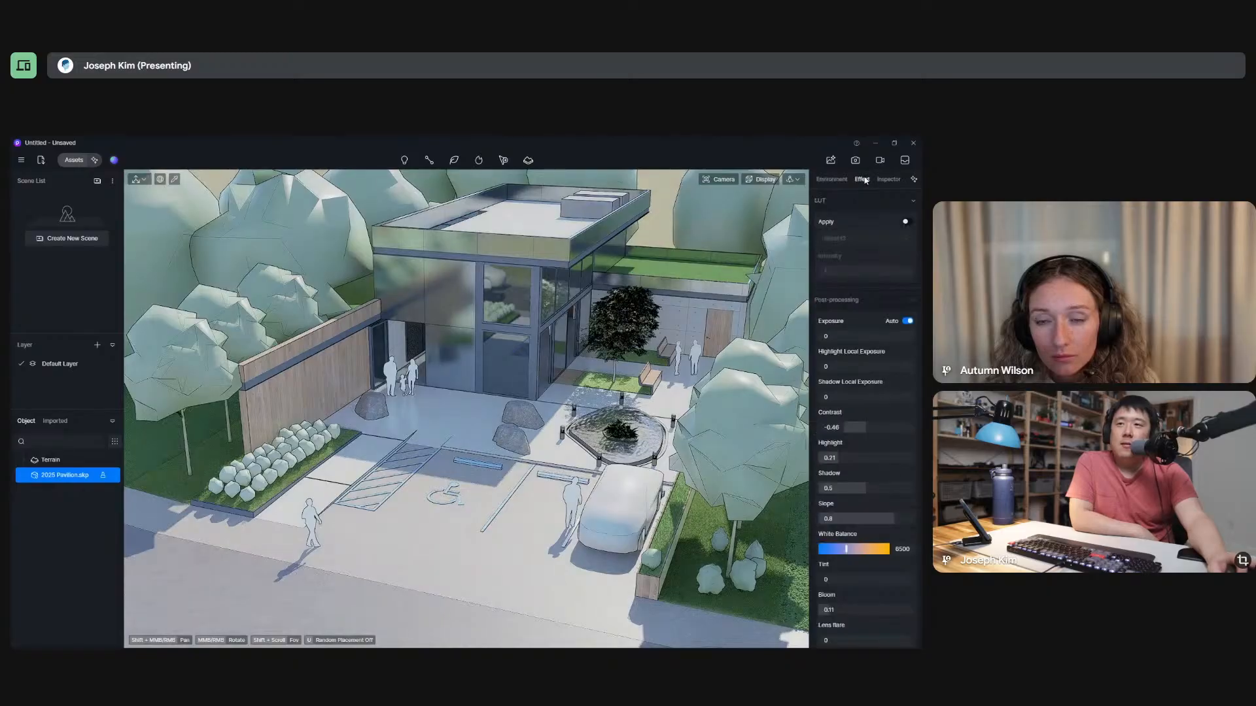
left_click(908, 321)
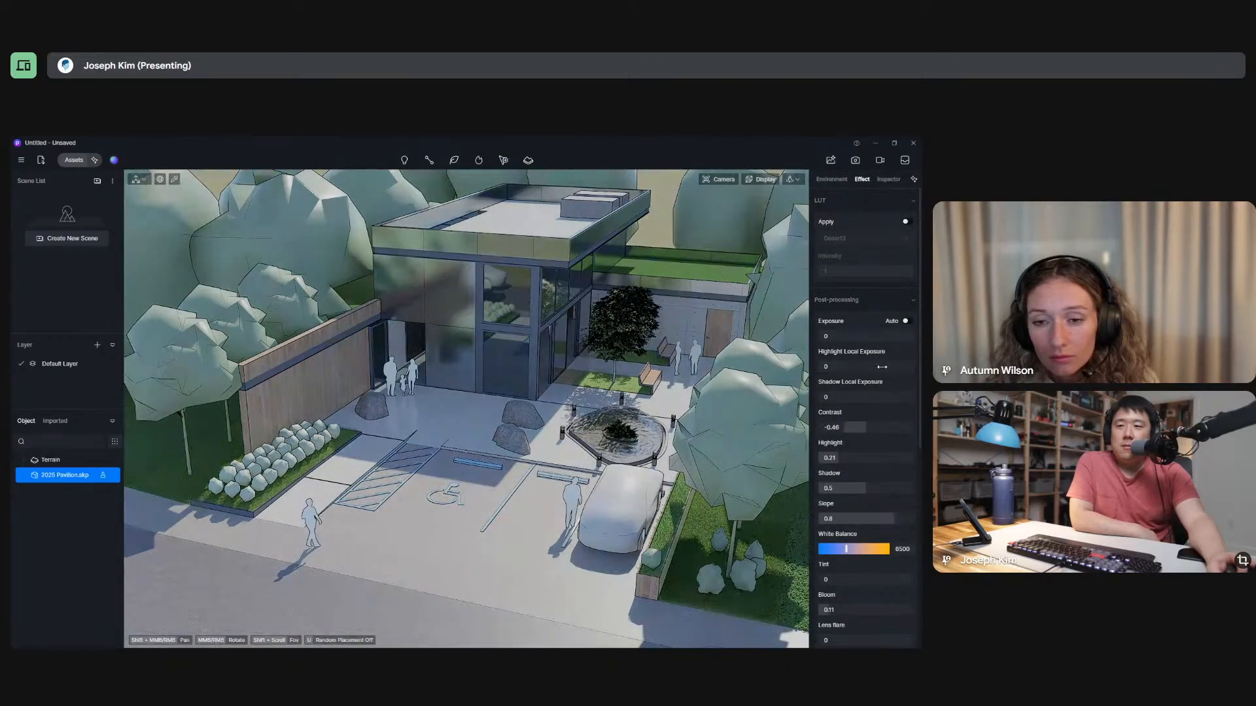
scroll(844, 391, "down", 3)
scroll(844, 392, "down", 3)
scroll(846, 393, "up", 6)
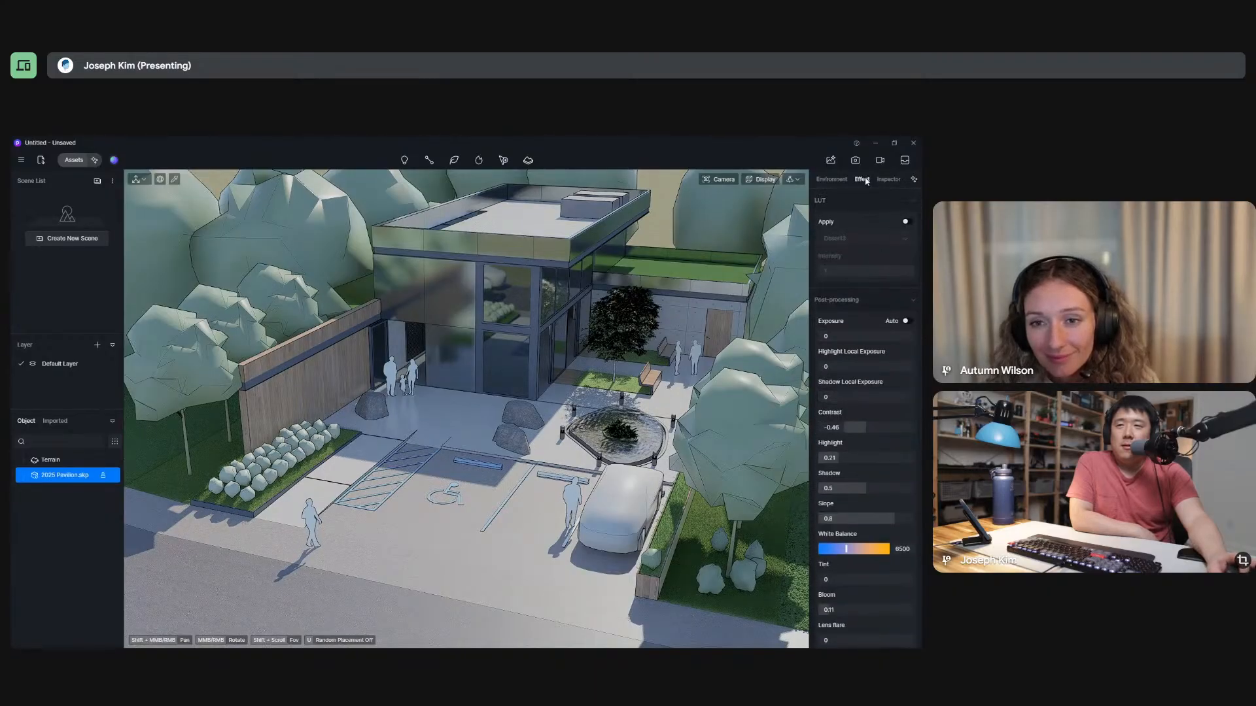
left_click(878, 303)
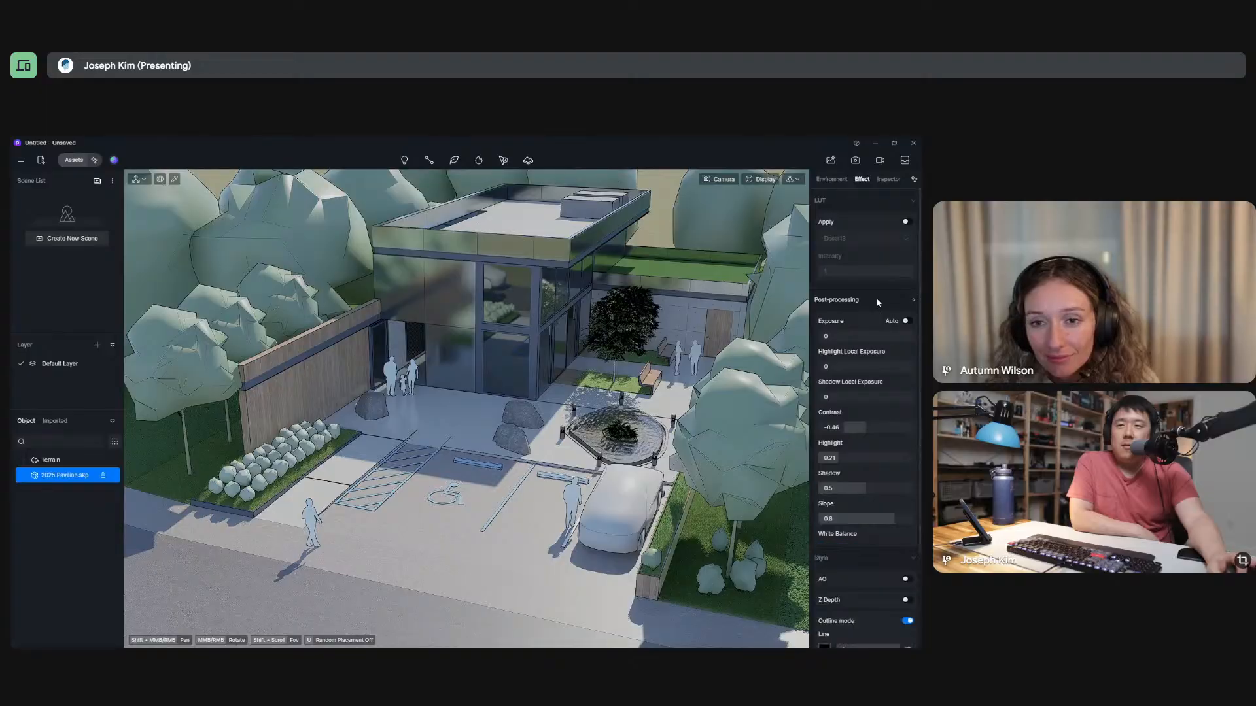
left_click(878, 301)
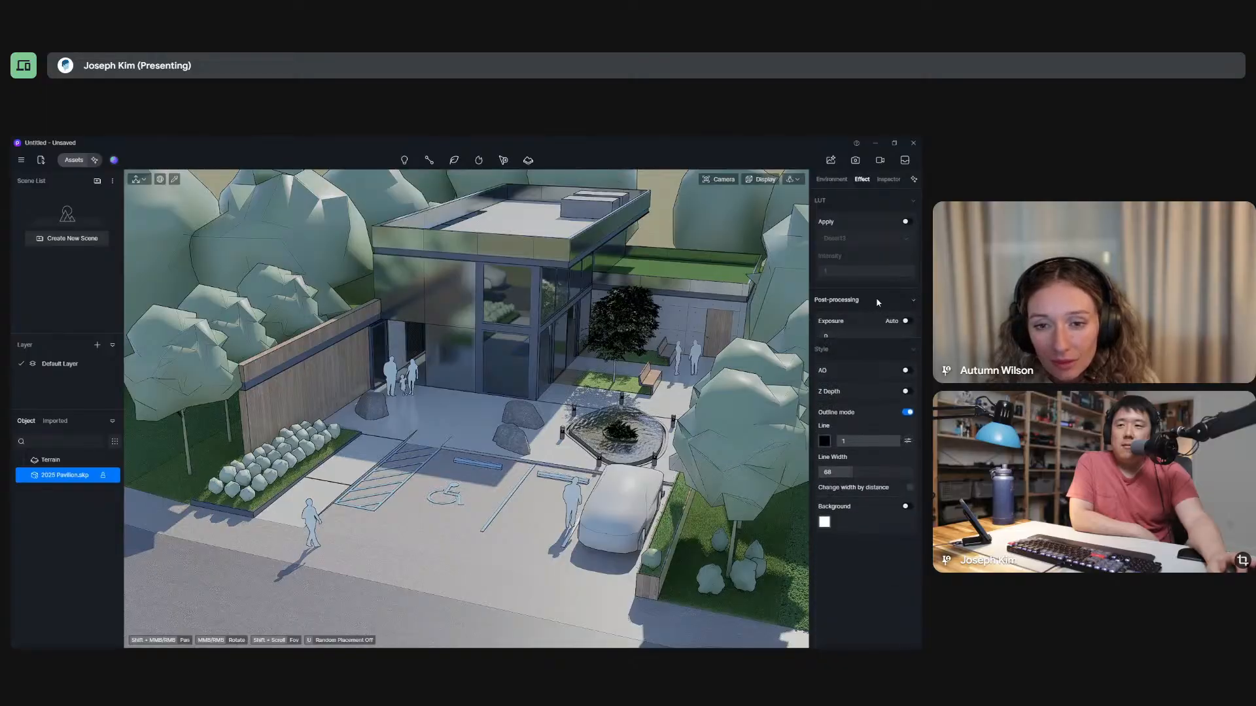
Set the post-processing contrast to 0, the highlight to 0.5 and the bloom to 0.
left_click(865, 430)
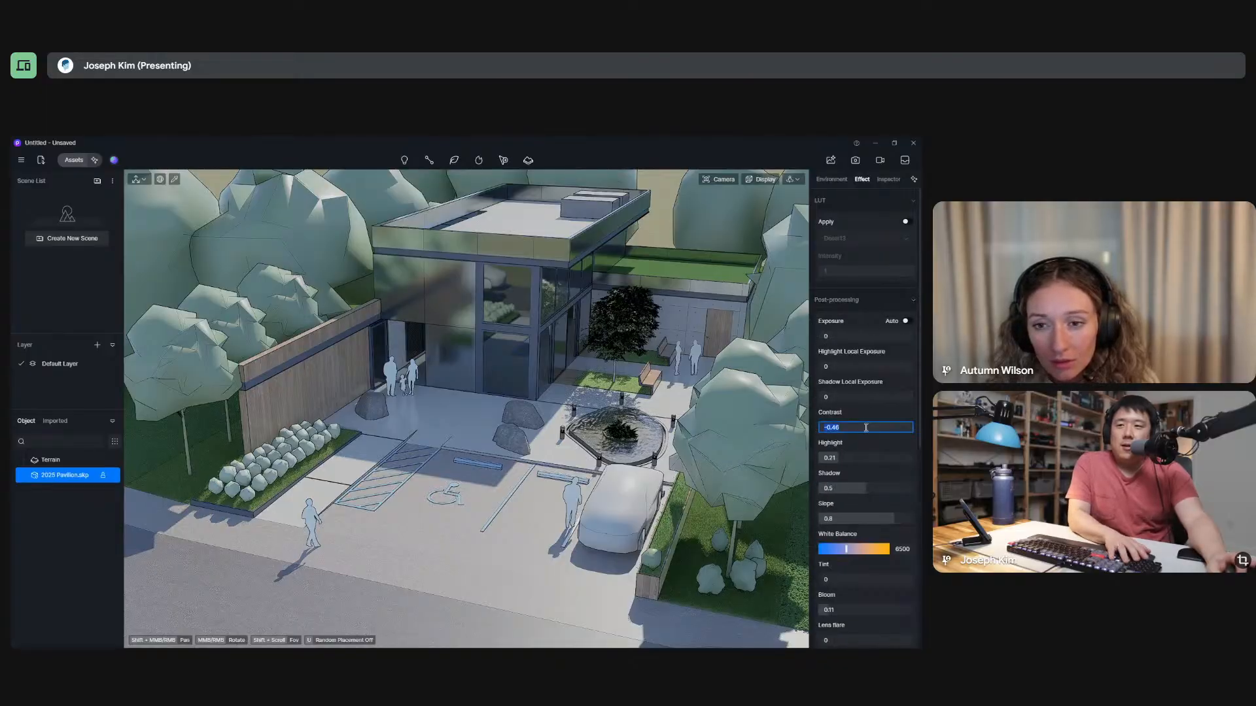
type("0")
key("Return")
left_click(857, 457)
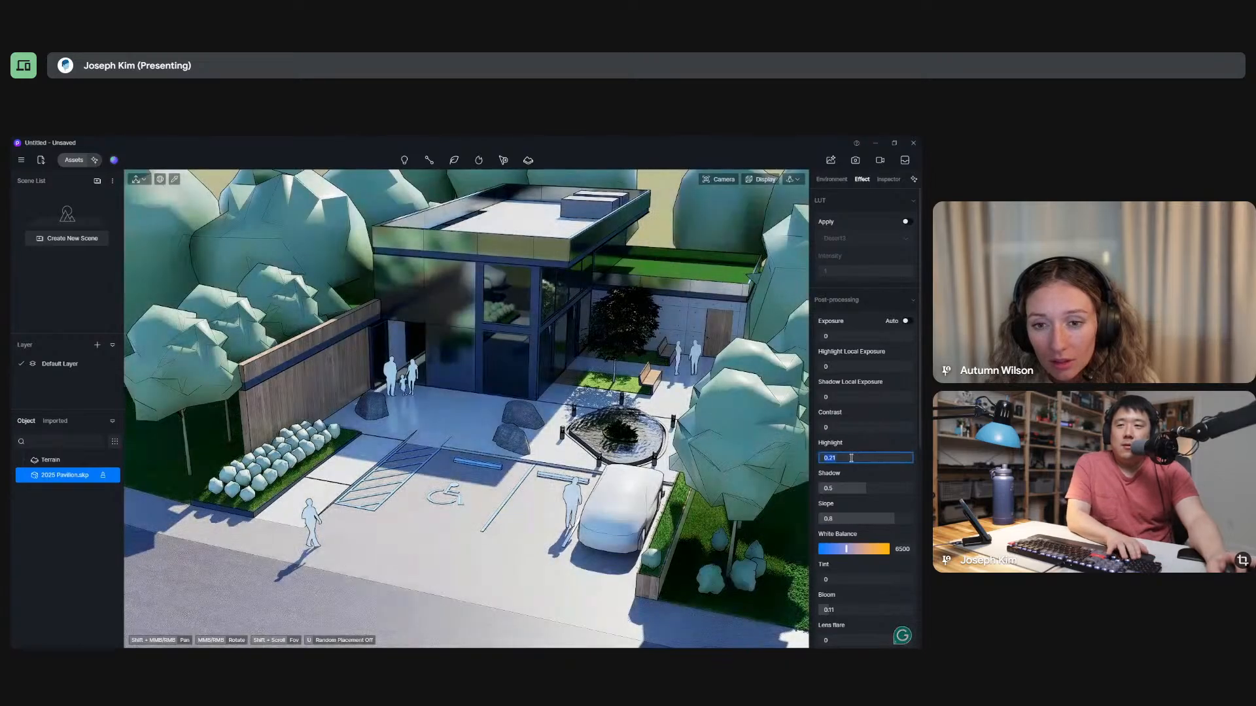
type("1")
key("Return")
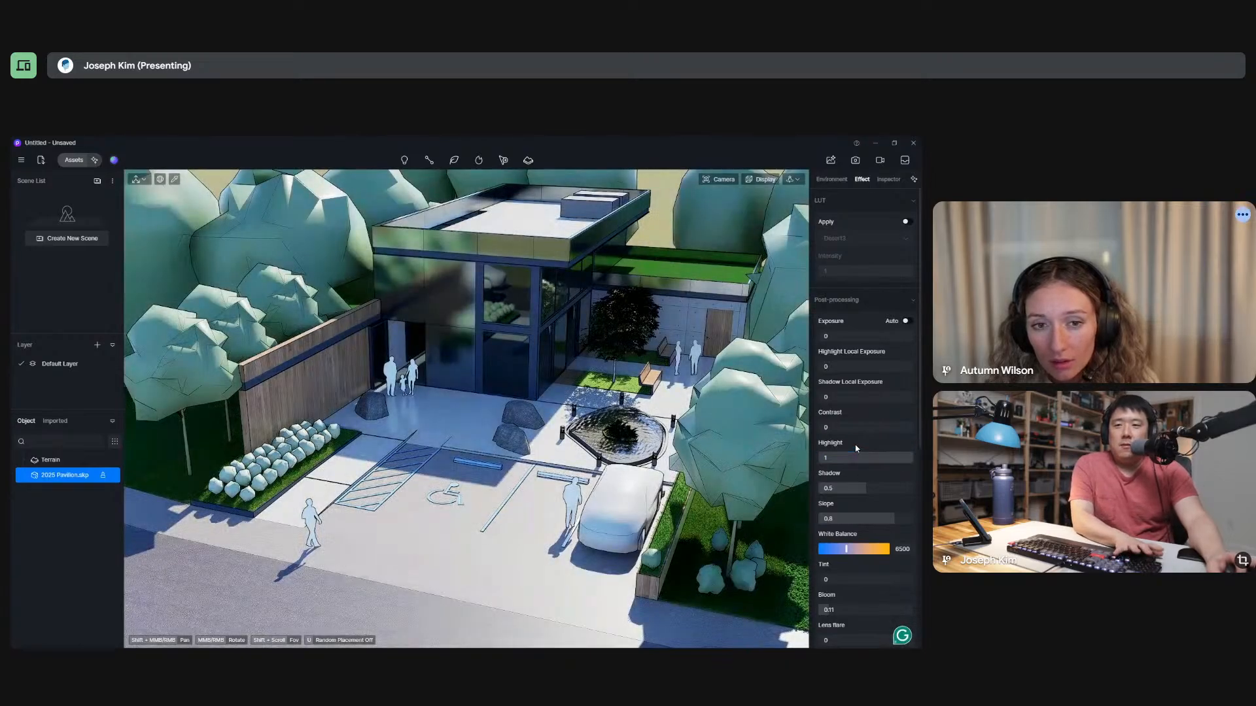
left_click(849, 461)
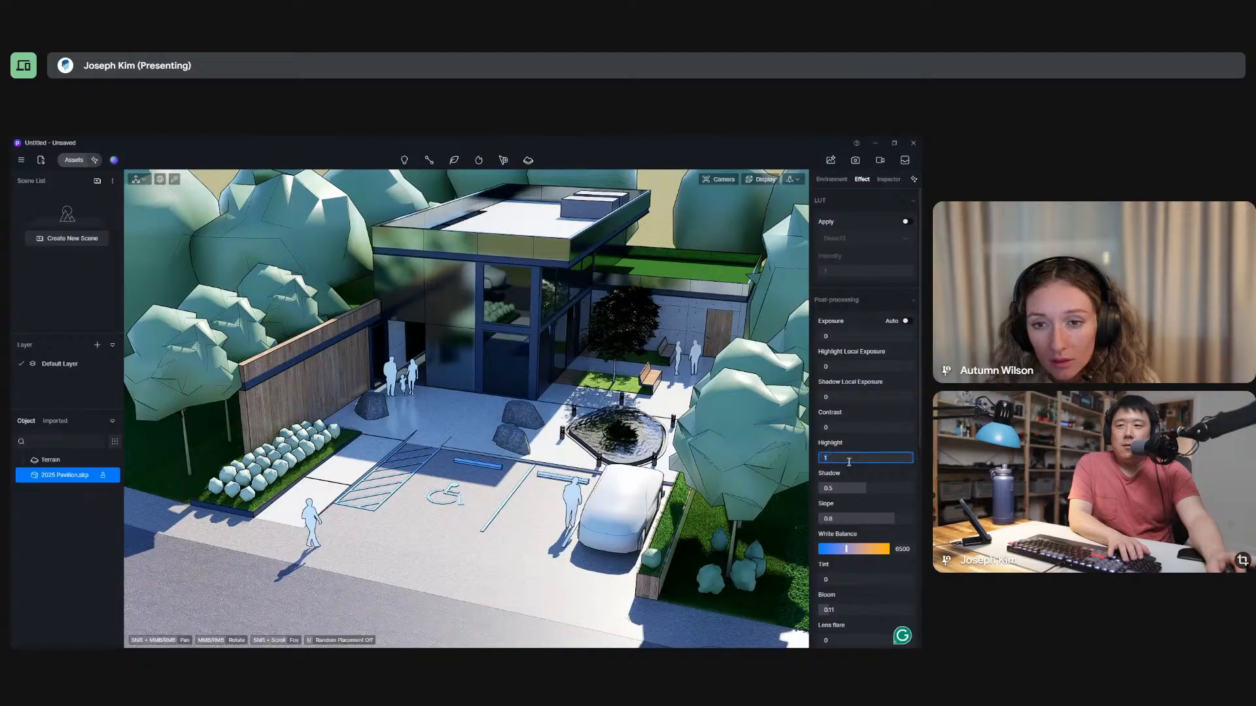
type("0")
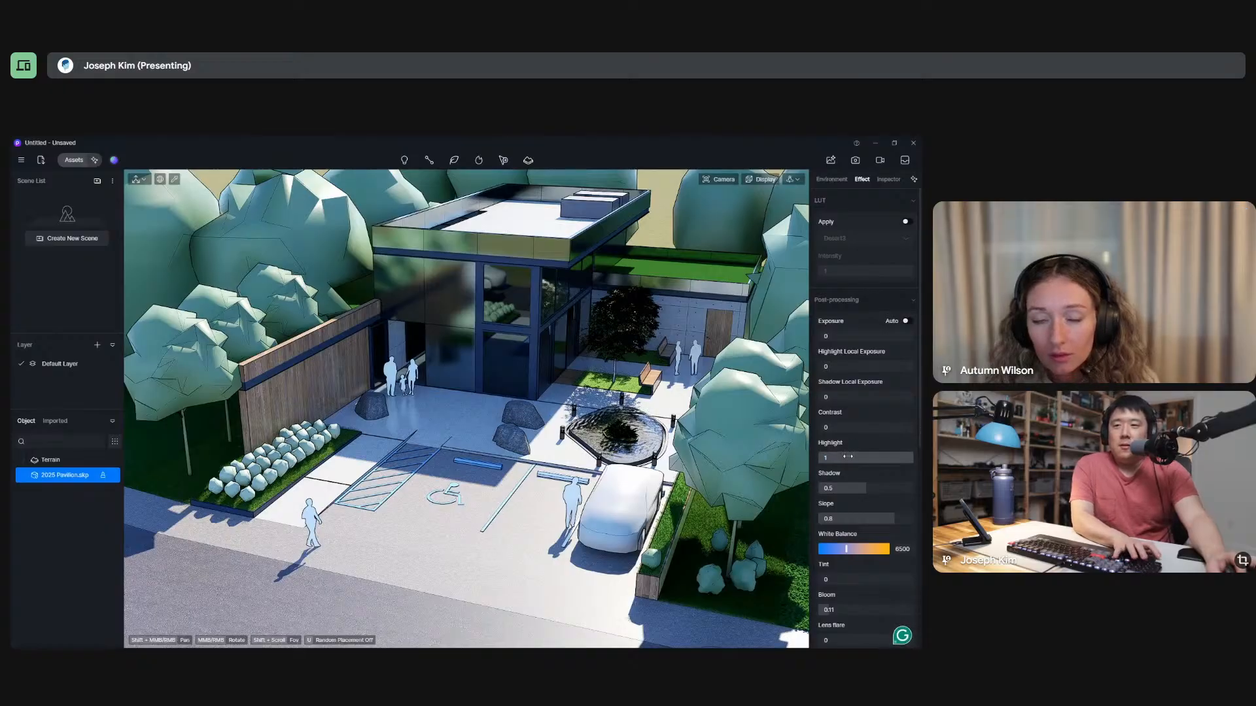
type(".5")
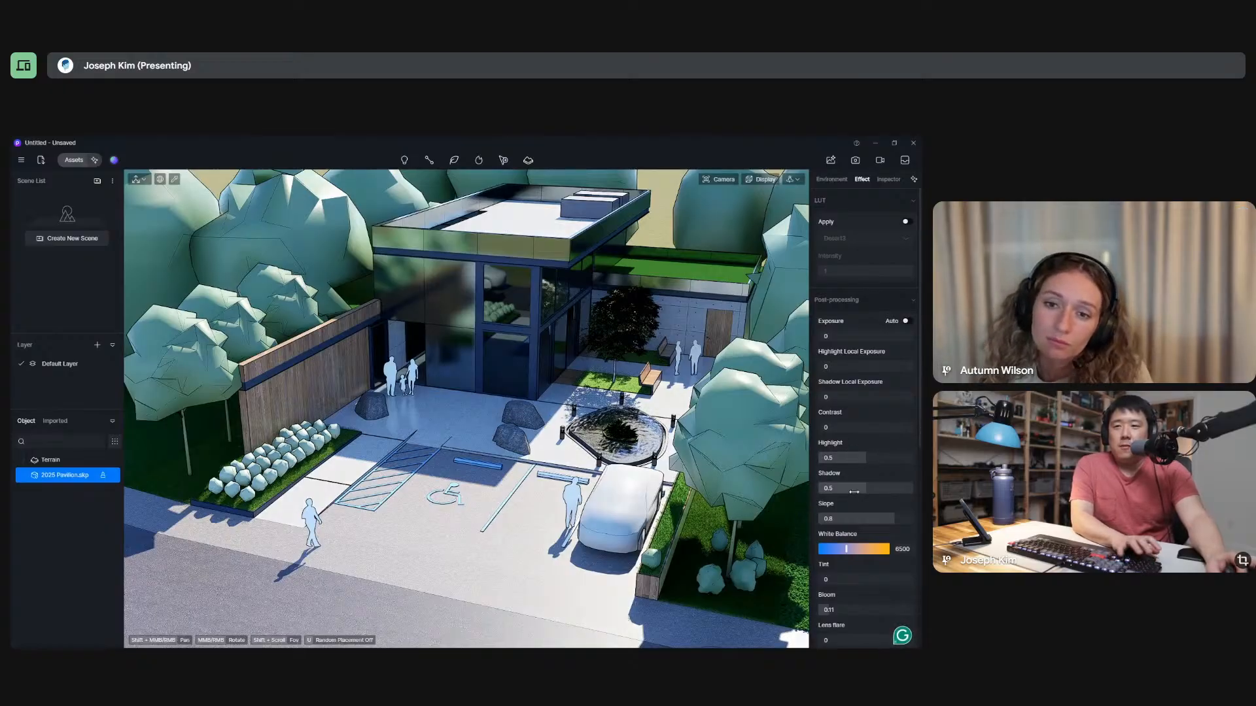
key("Return")
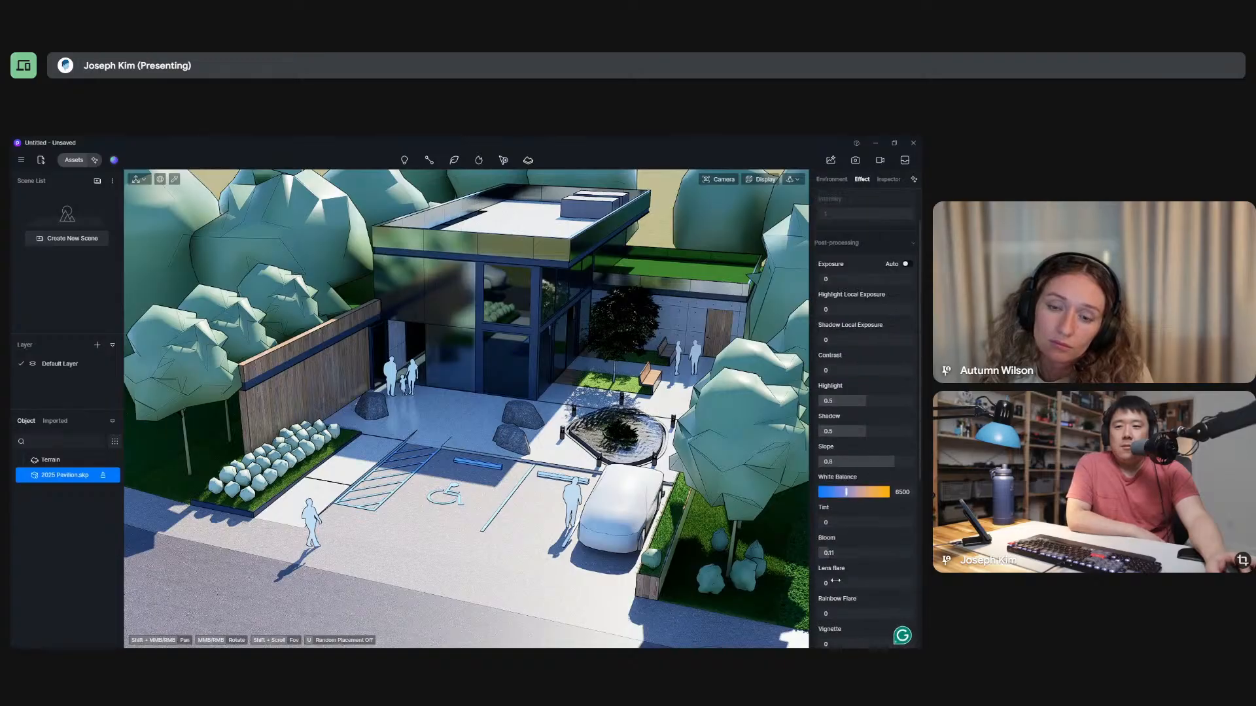
scroll(843, 451, "down", 3)
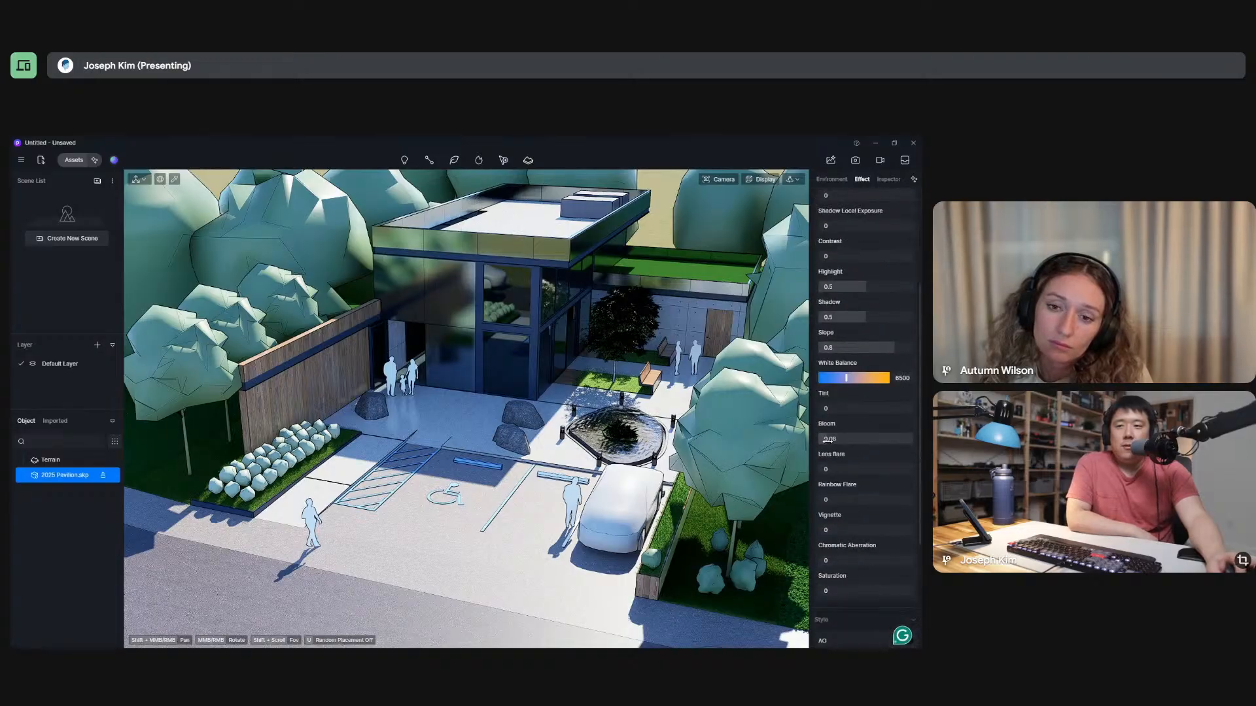
Review the sunlight and post-processing values, and turn automatic exposure on.
left_click(831, 181)
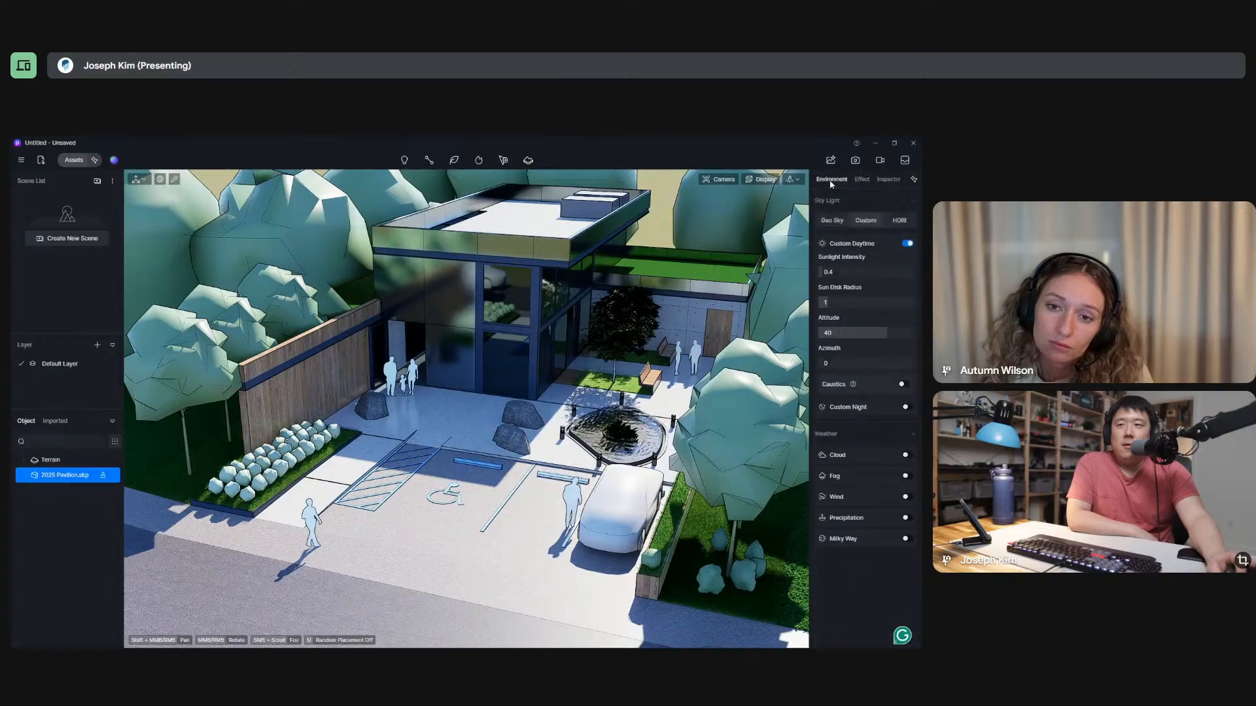
left_click(862, 179)
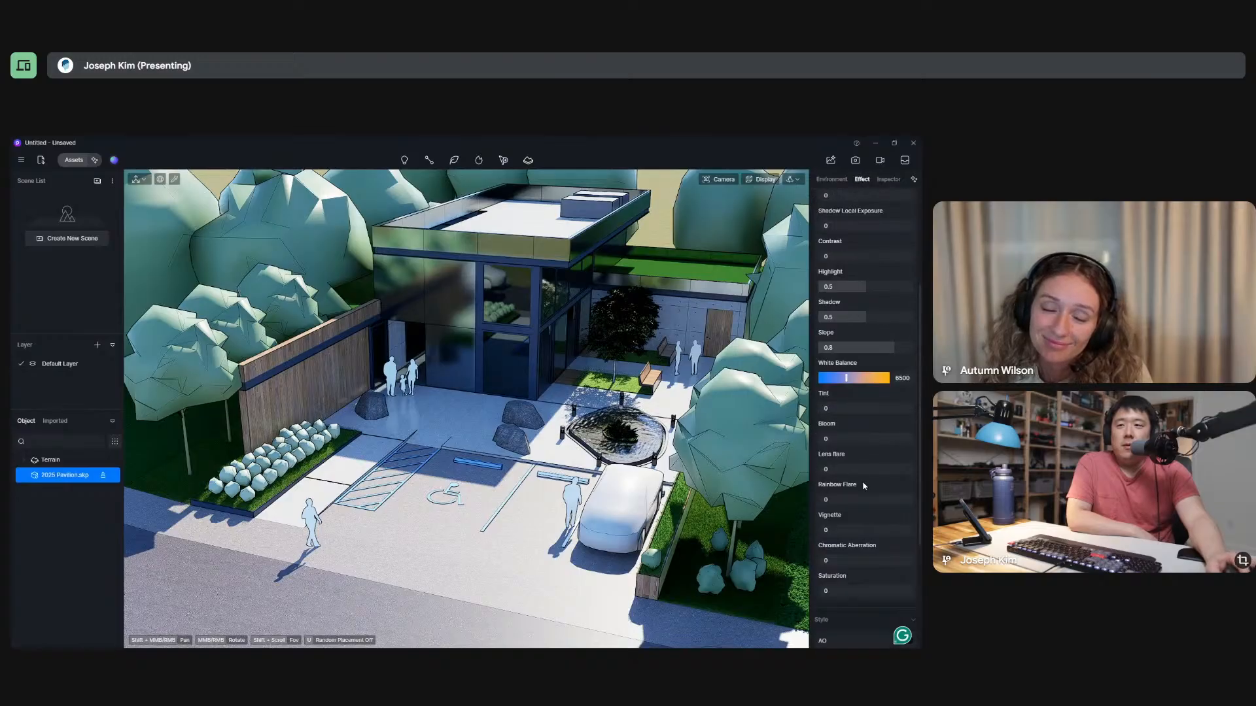
scroll(862, 482, "down", 3)
scroll(855, 341, "up", 3)
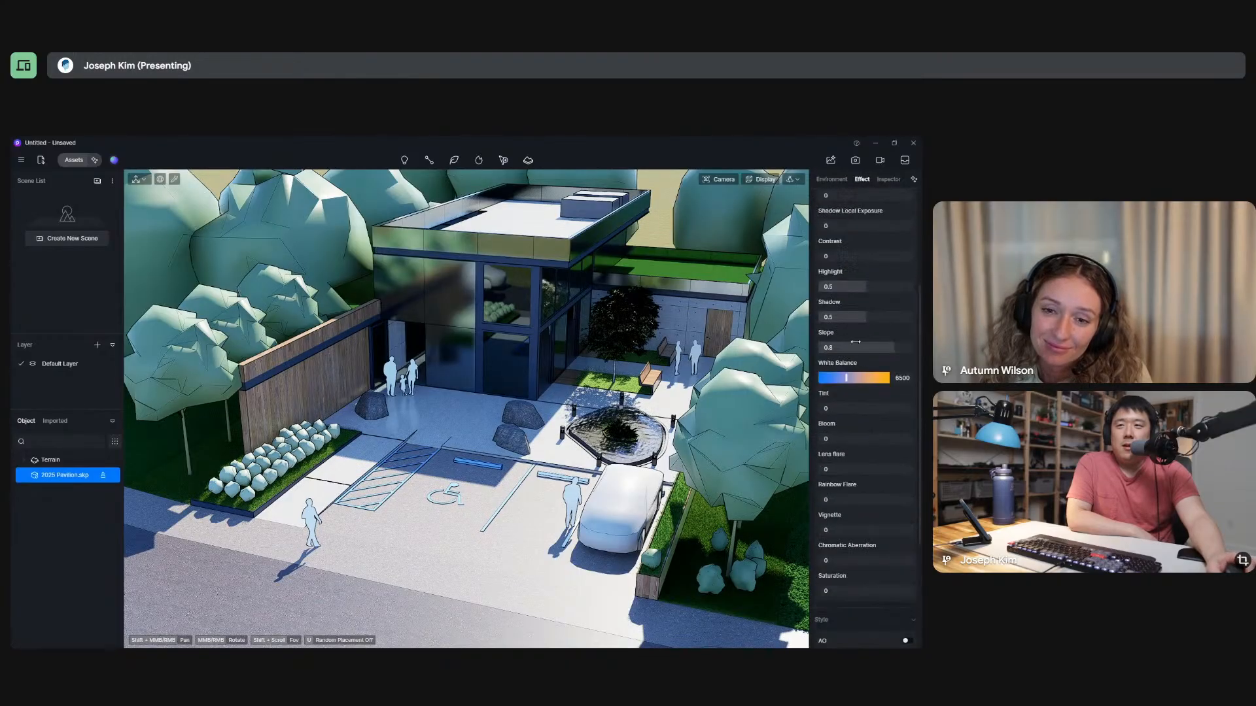
left_click(838, 257)
left_click(852, 242)
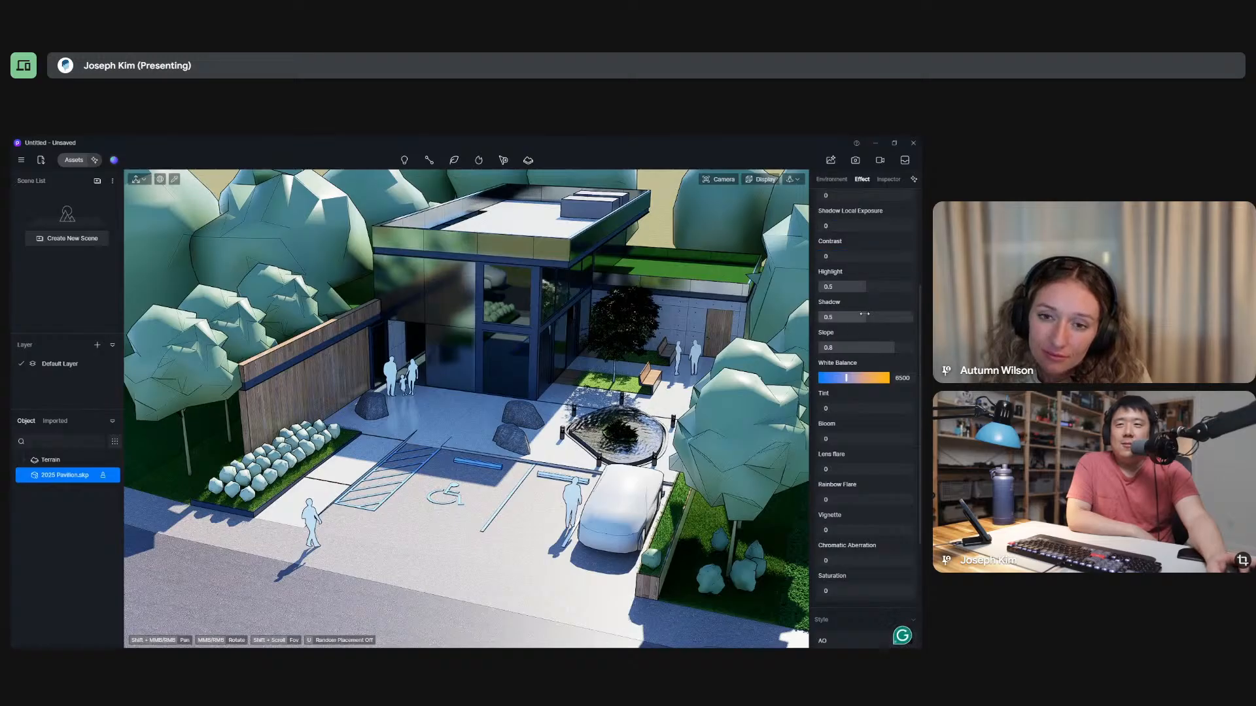
scroll(864, 314, "up", 5)
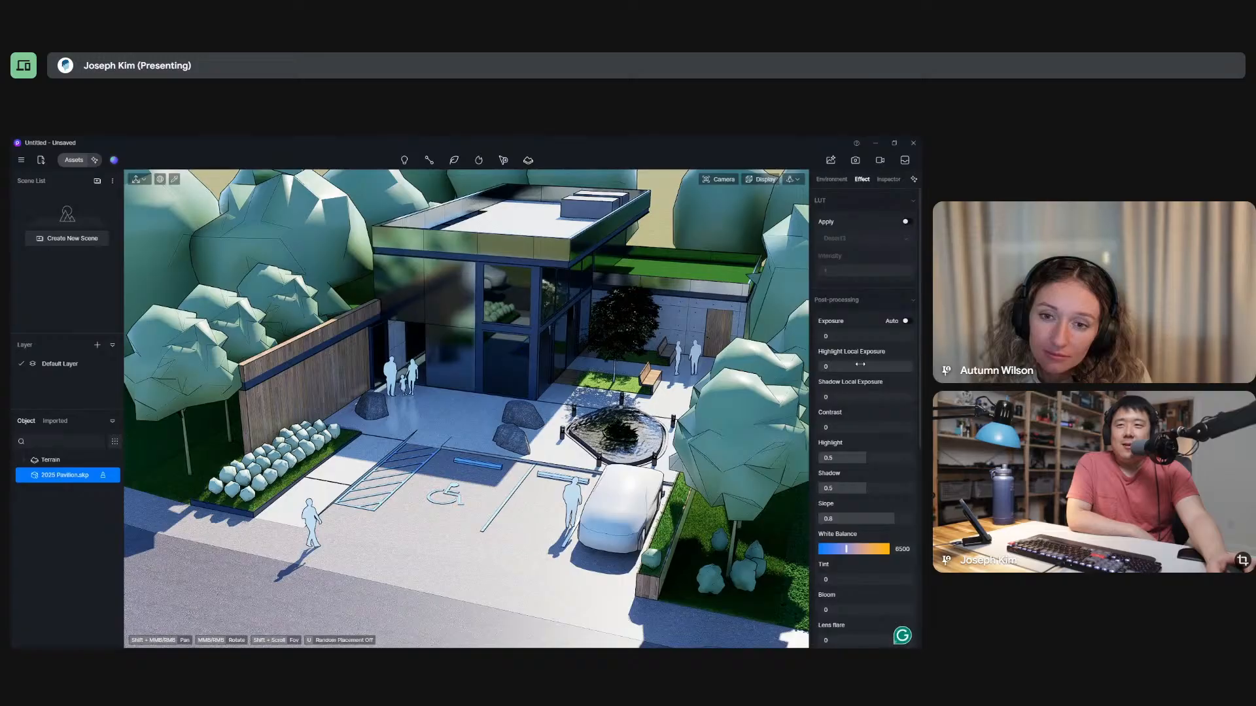
left_click(905, 321)
Raise the custom daytime sun altitude to about 74.2 and the sun disk radius to 10.
left_click(831, 179)
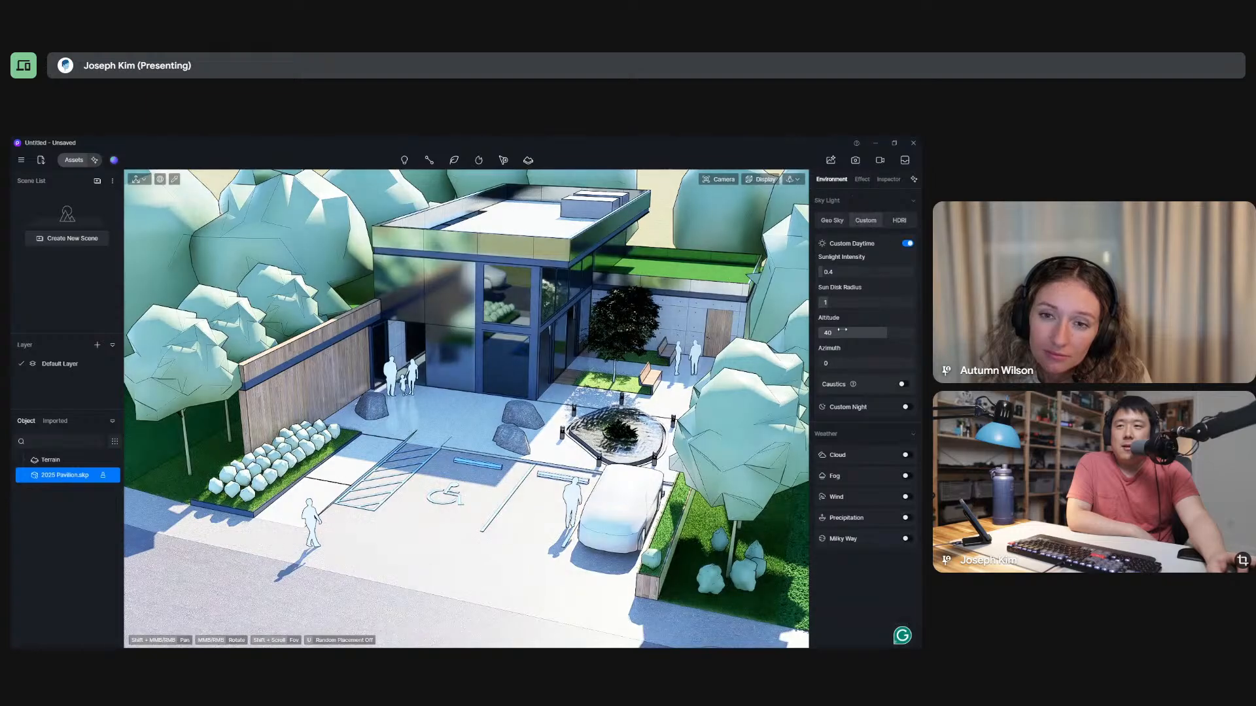
scroll(467, 386, "down", 1)
middle_click_drag(467, 386, 656, 426)
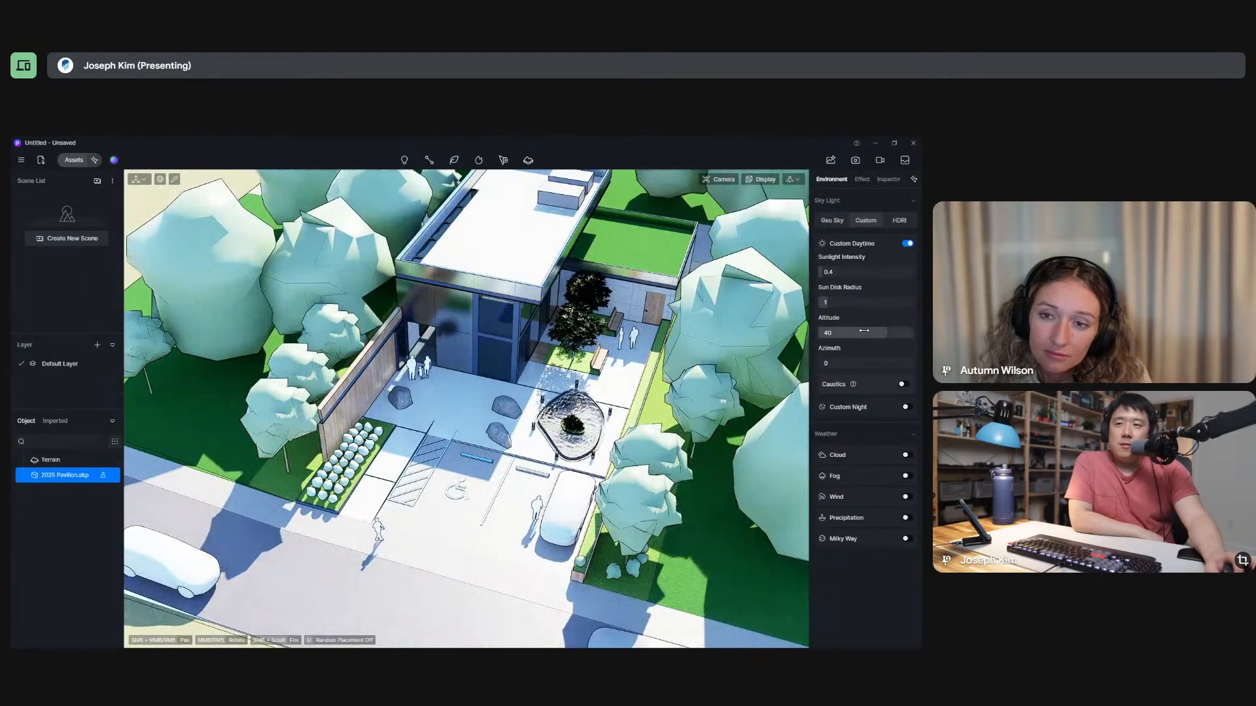
mouse_move(871, 332)
left_mouse_down()
mouse_move(846, 334)
mouse_move(887, 347)
left_mouse_up()
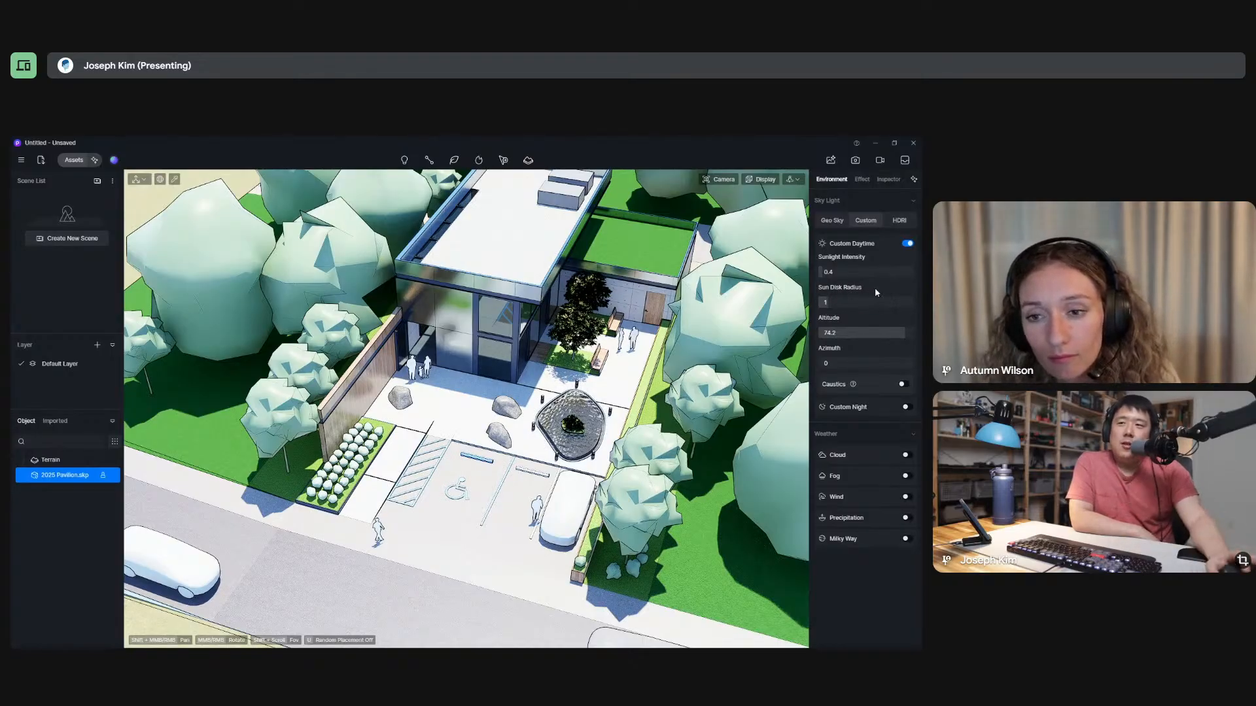
left_click_drag(876, 302, 910, 303)
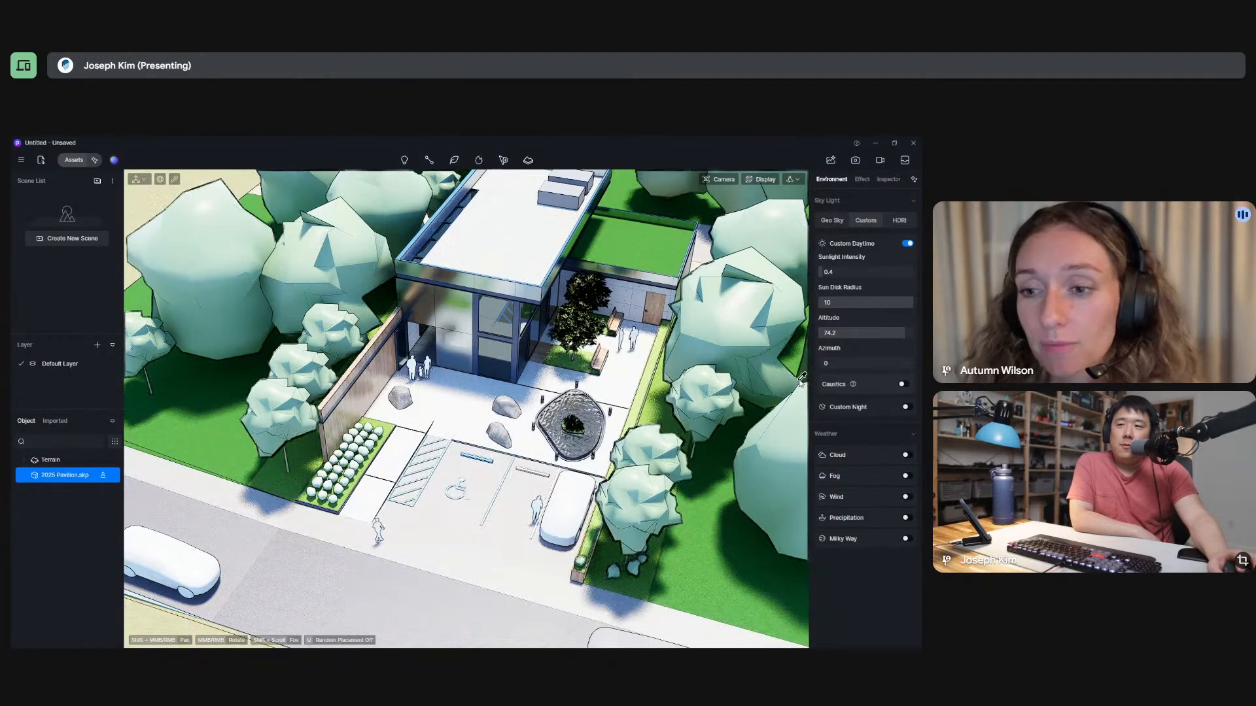
Set the custom daytime sunlight intensity to 0.1.
left_click_drag(828, 273, 818, 277)
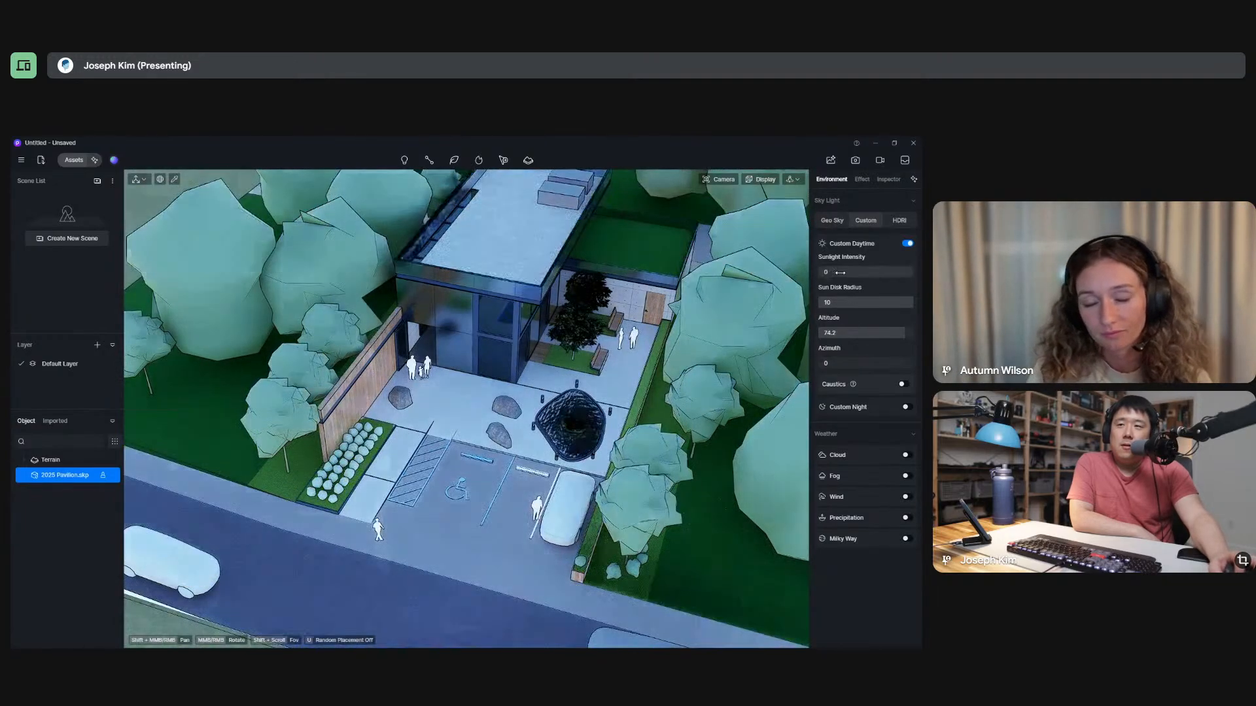
left_click(842, 274)
type(".1")
key("Return")
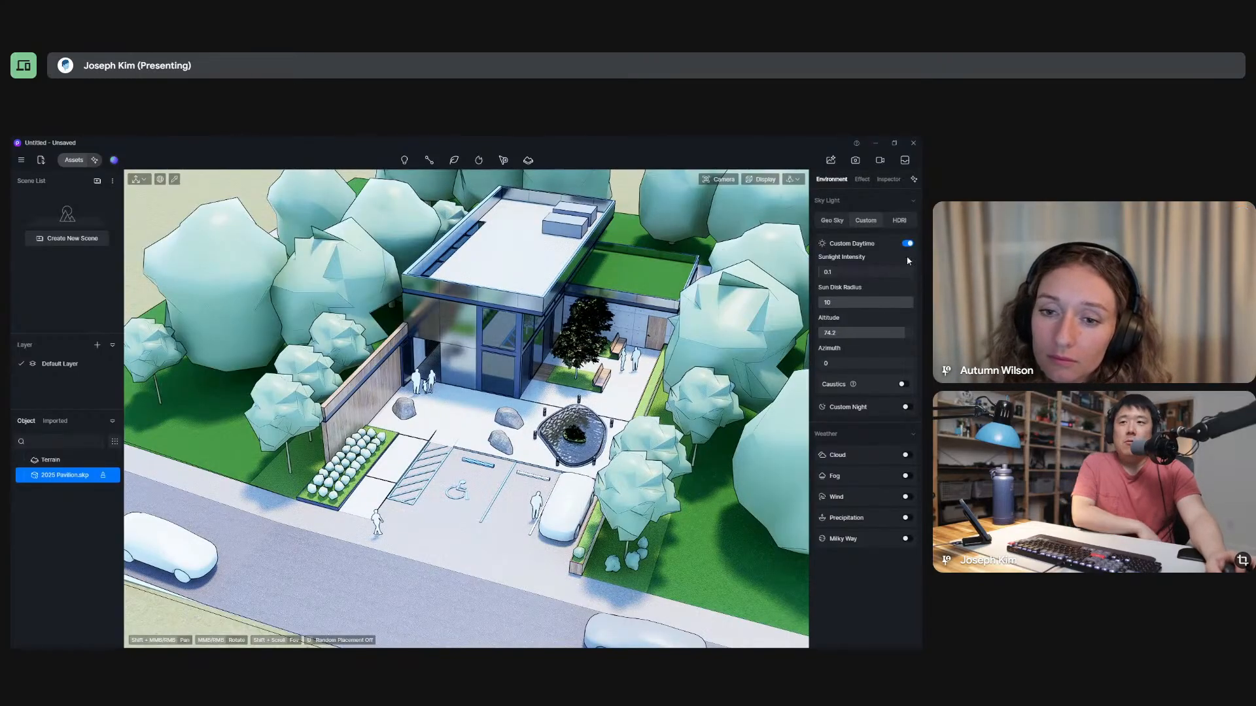
Try the Custom Night and Caustics options on the scene, and turn both off again.
left_click(906, 407)
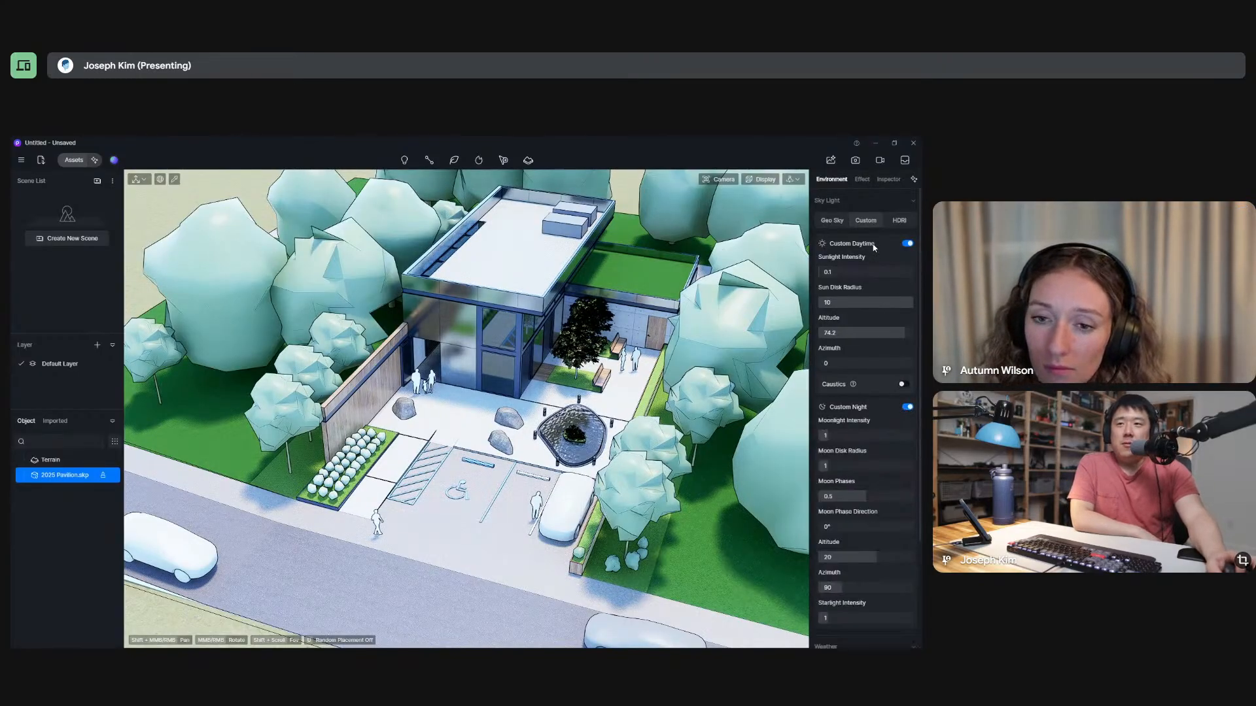
left_click(903, 384)
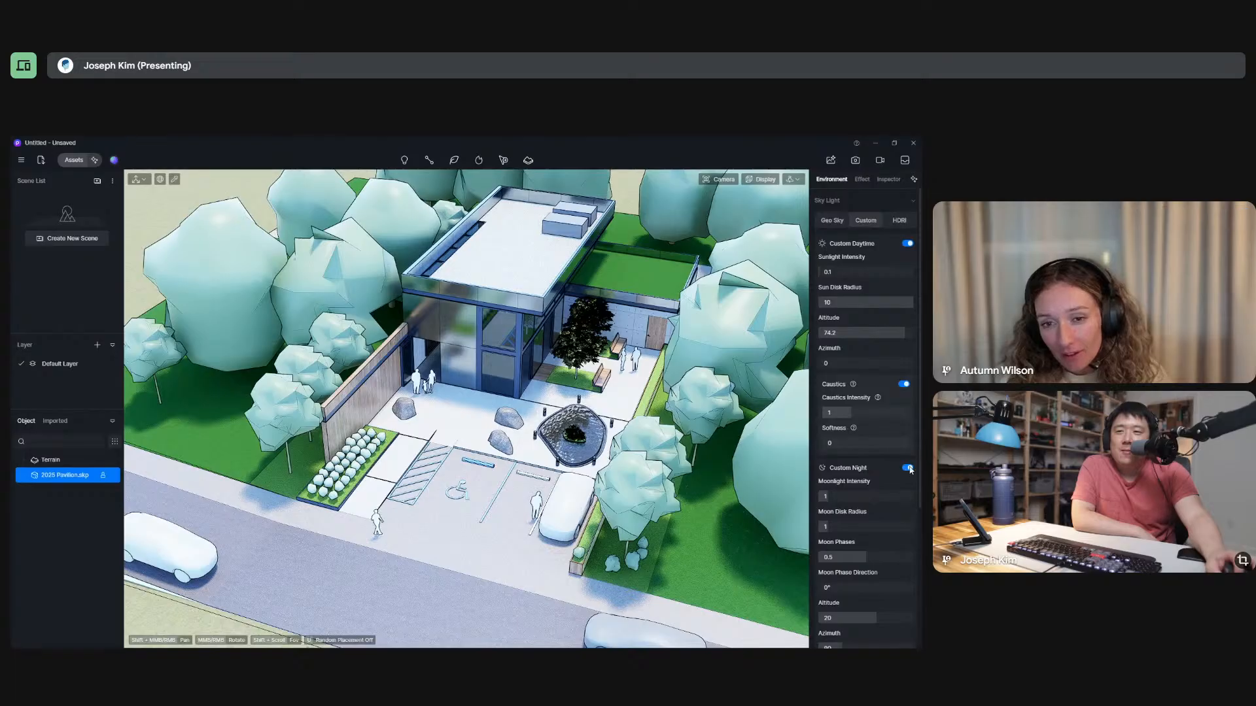
left_click(908, 468)
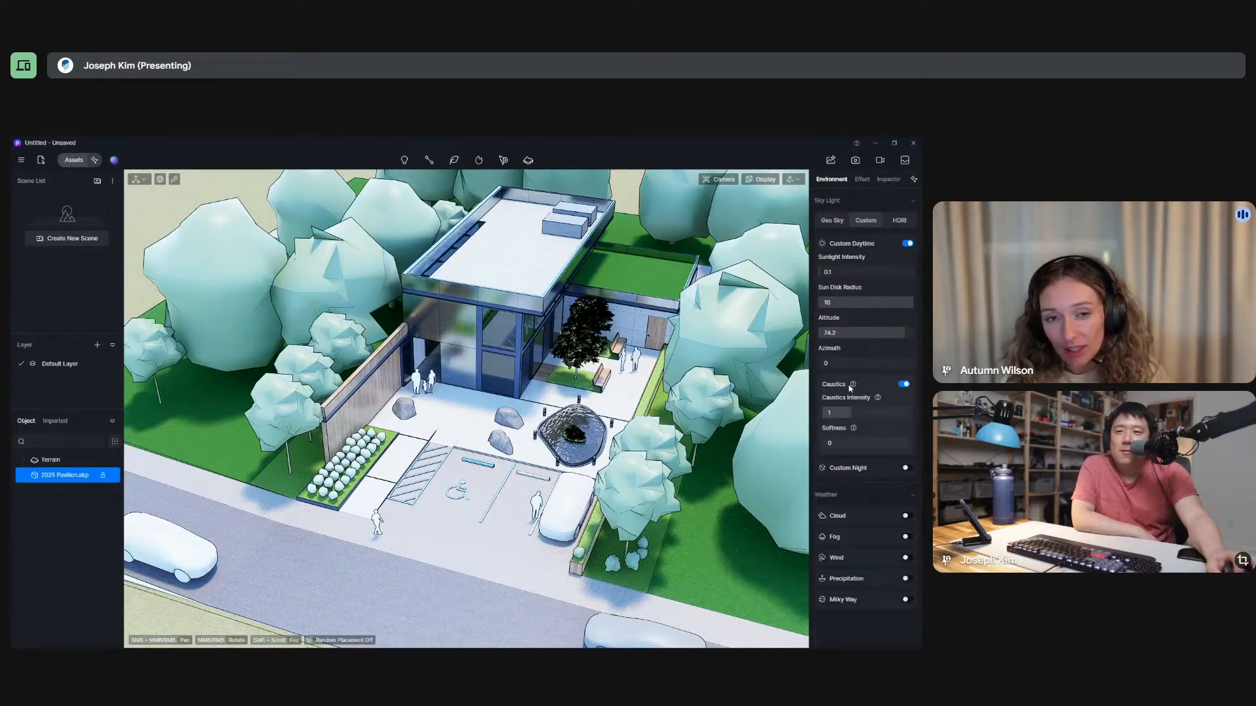
left_click(905, 386)
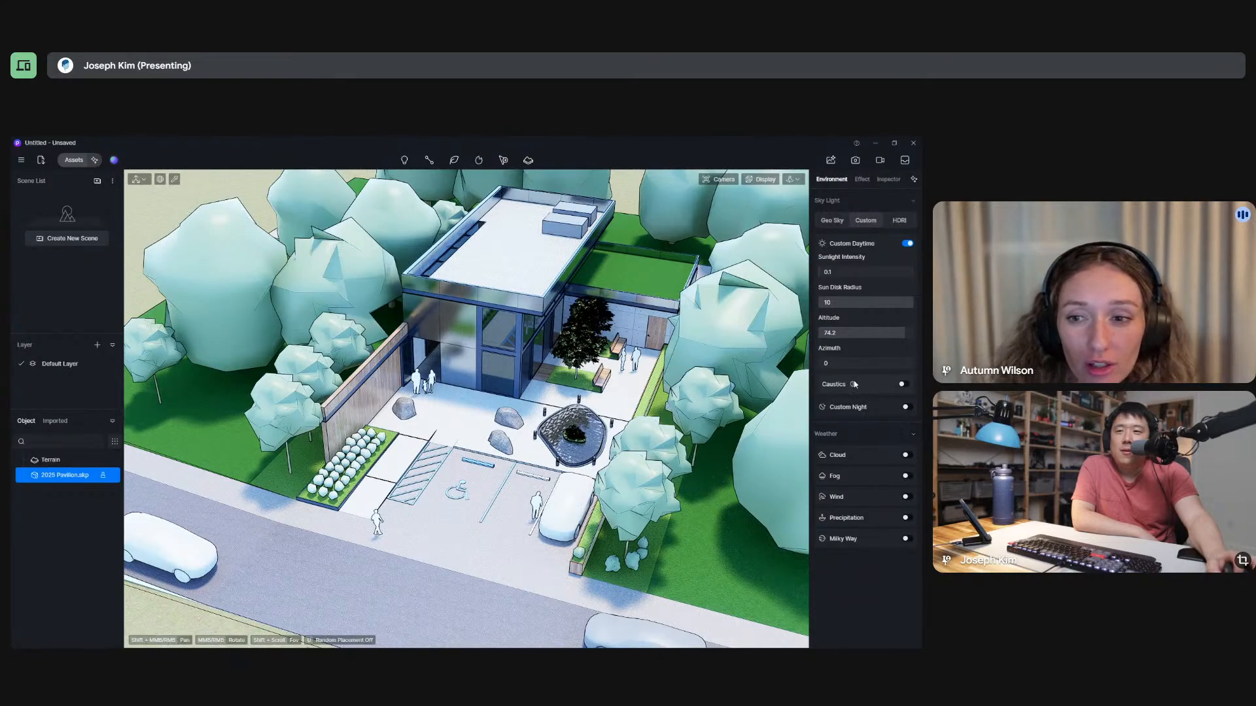
mouse_move(854, 386)
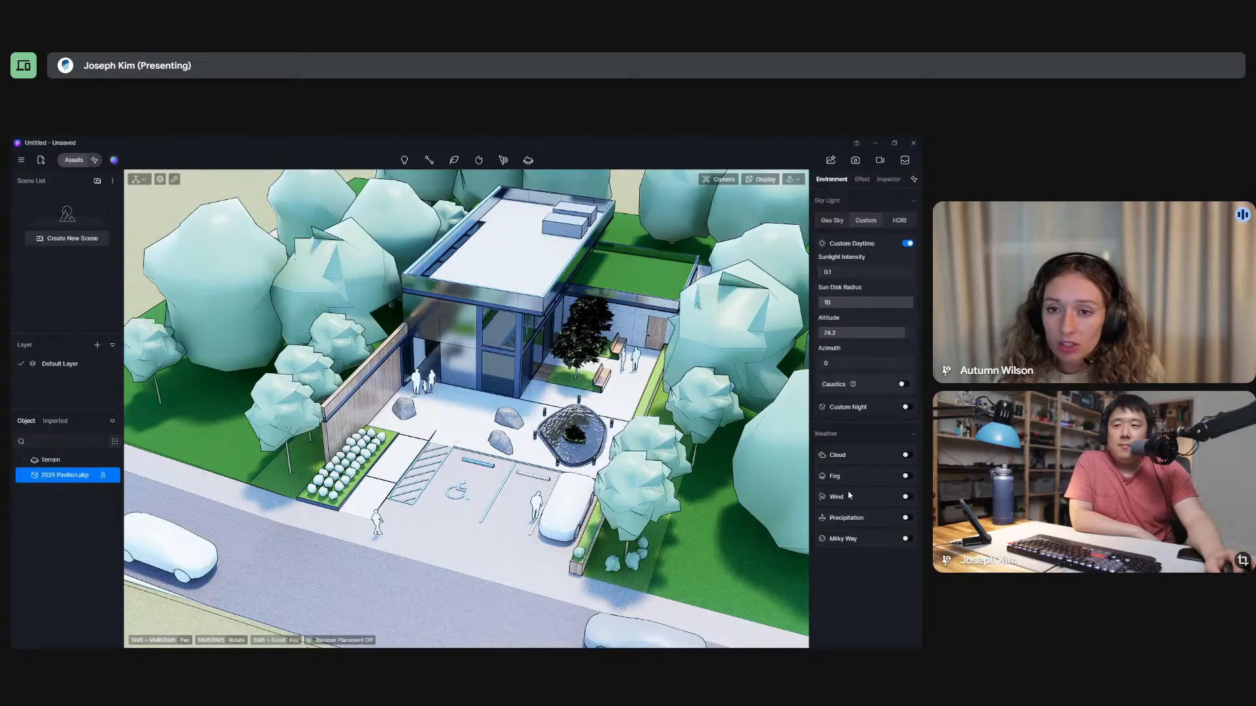
Compare the HDRI and Custom sky lights from lower views of the pavilion, and leave the sky light on HDRI.
left_click(899, 222)
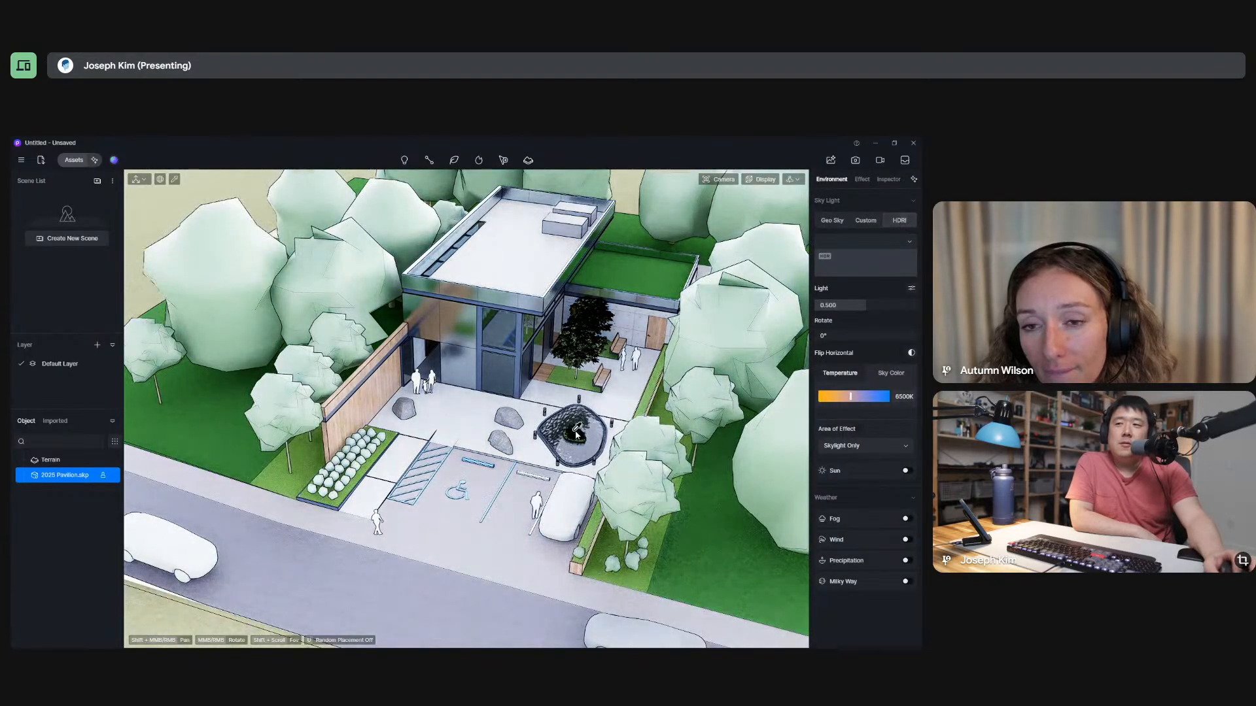
middle_click_drag(635, 510, 607, 317)
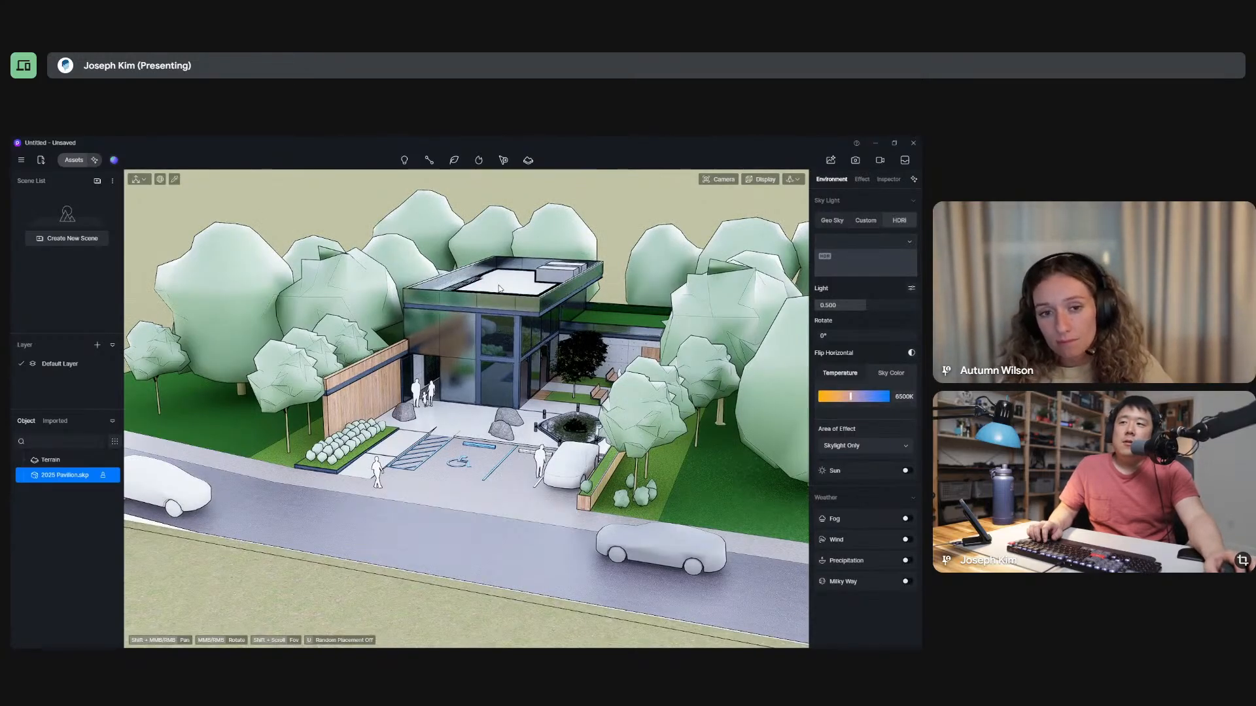
middle_click_drag(499, 288, 400, 256)
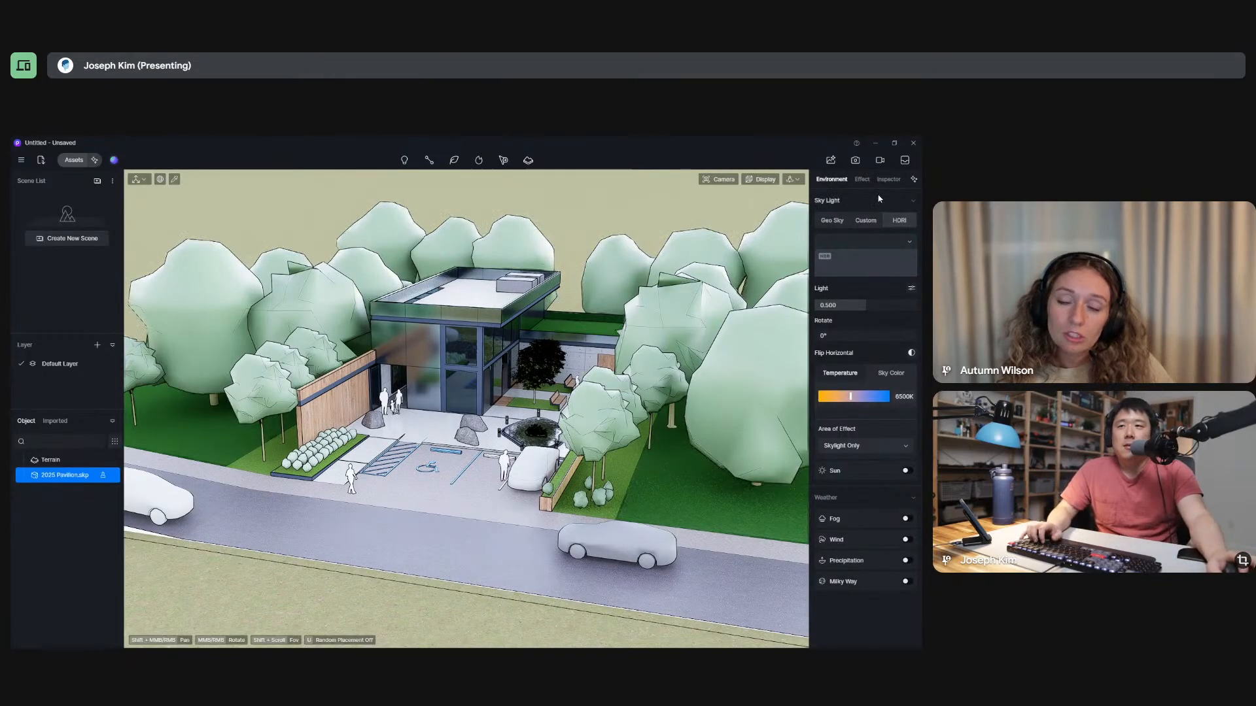
left_click(866, 221)
middle_click_drag(498, 340, 517, 310)
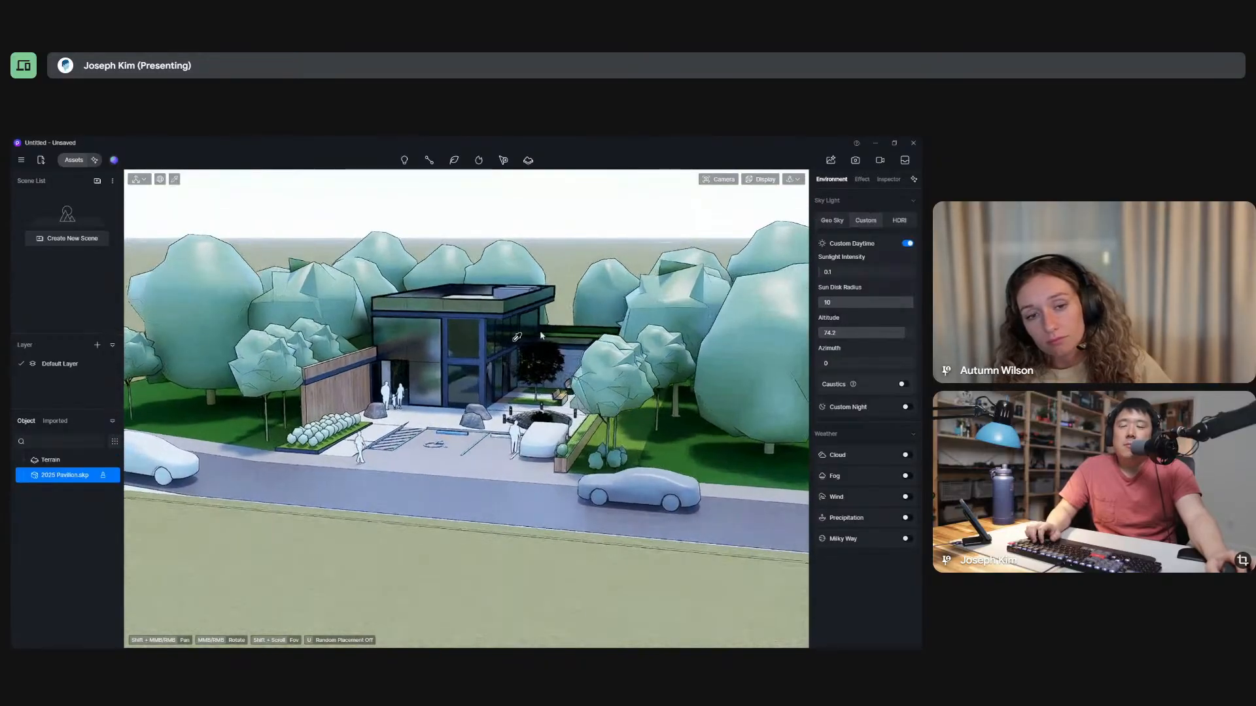
left_click(900, 223)
scroll(578, 320, "up", 2)
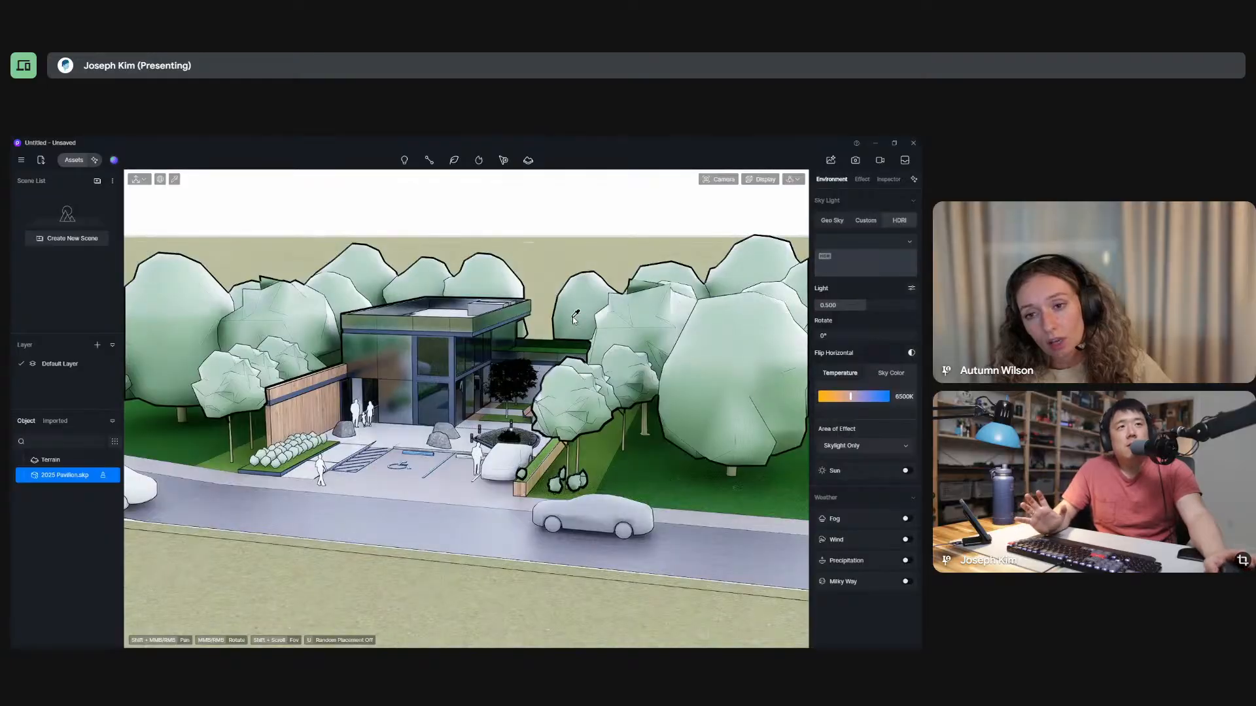
Compare the Custom and Geo Sky lights from higher, closer and wider views of the pavilion.
middle_click_drag(574, 318, 555, 404)
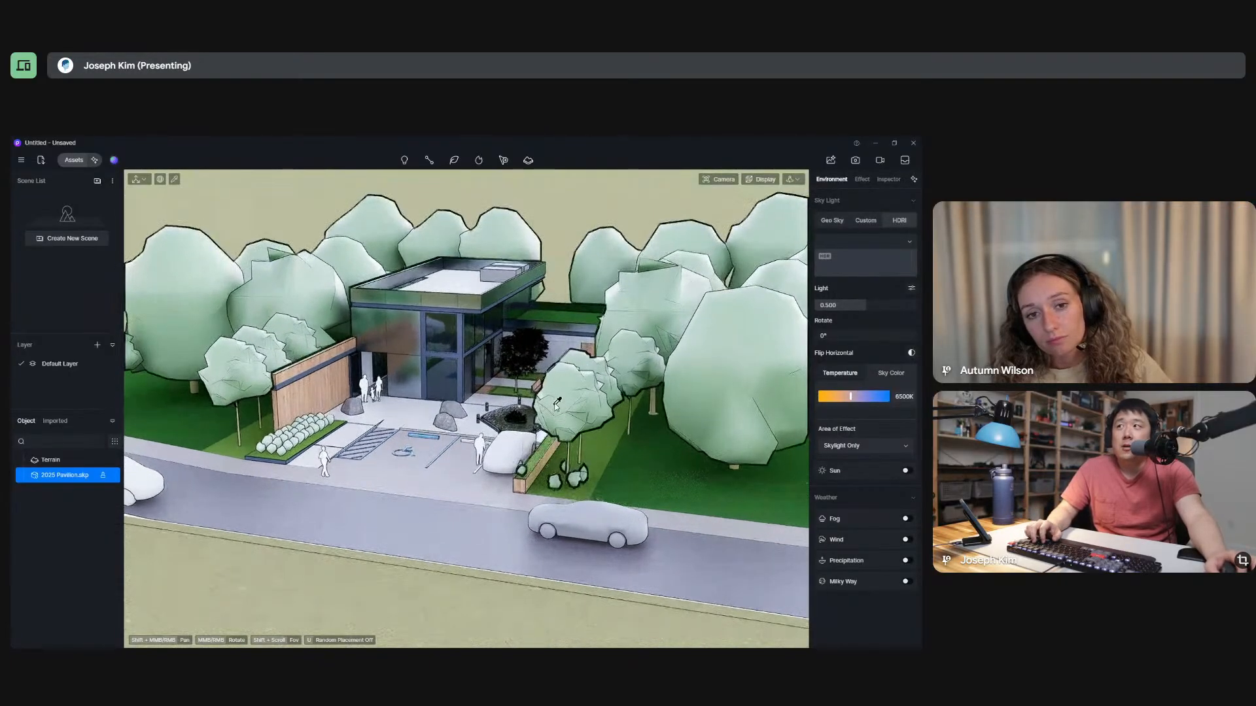
scroll(493, 346, "up", 3)
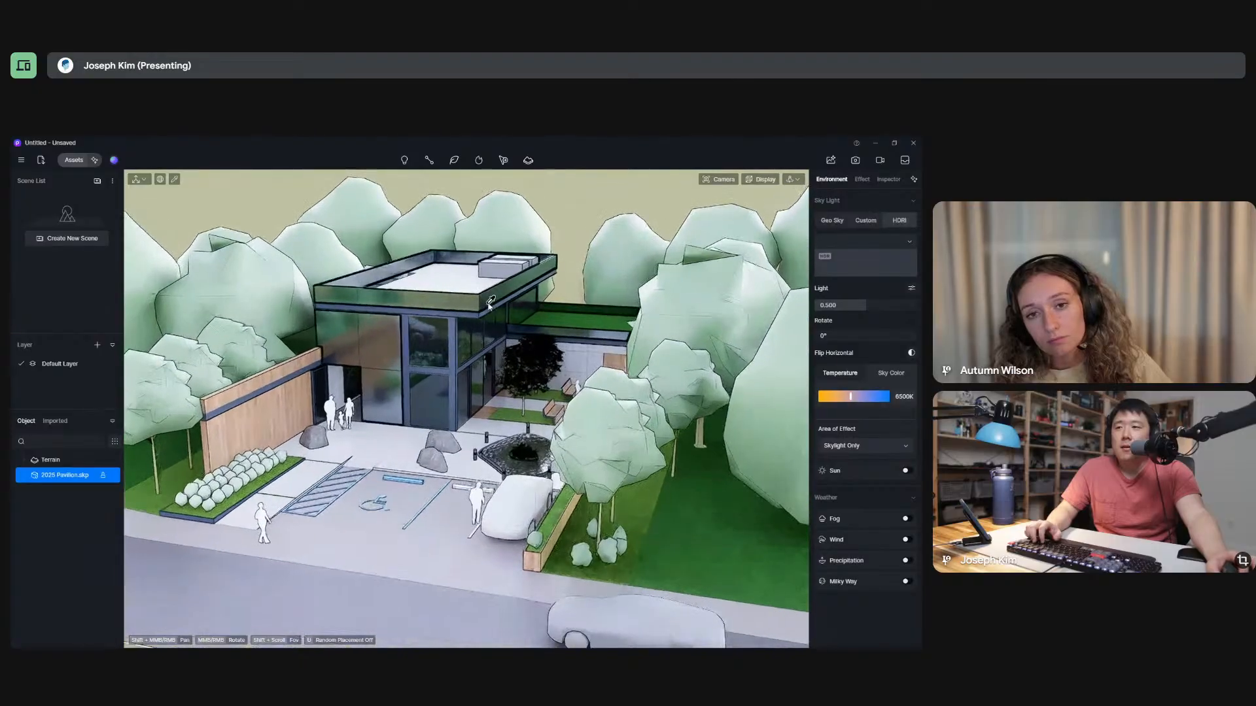
scroll(493, 347, "up", 3)
scroll(609, 319, "down", 3)
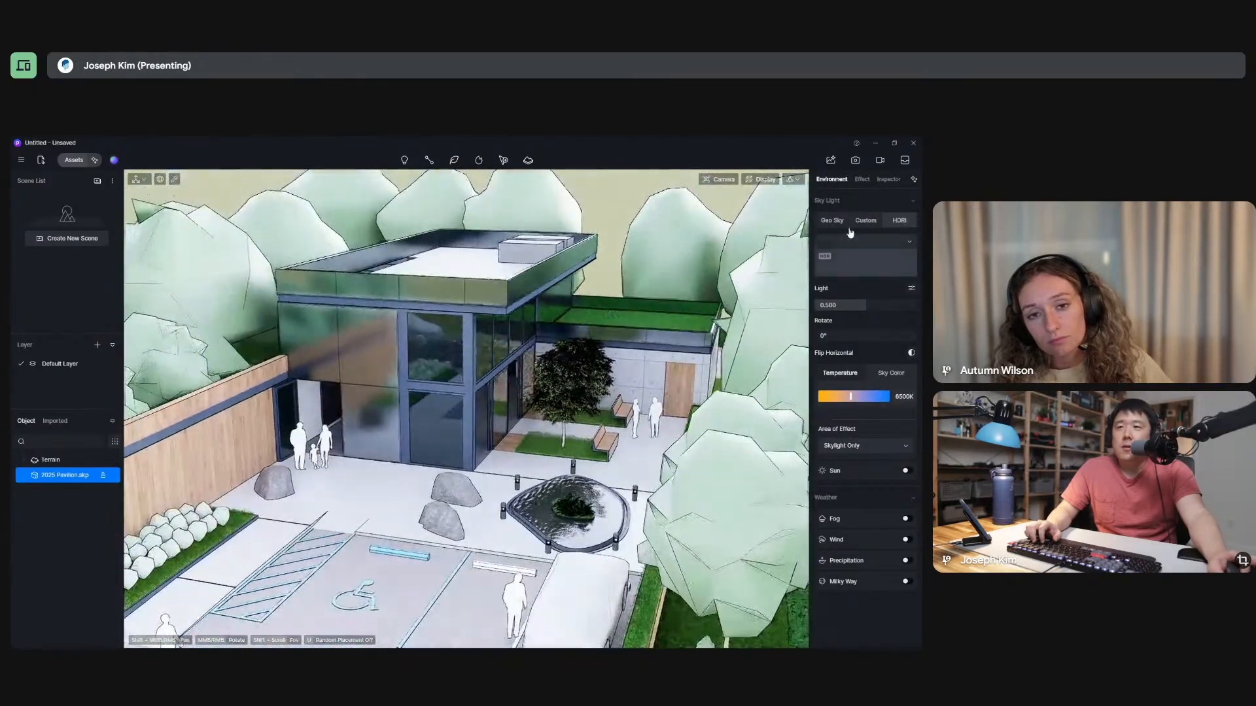
left_click(867, 221)
left_click(832, 221)
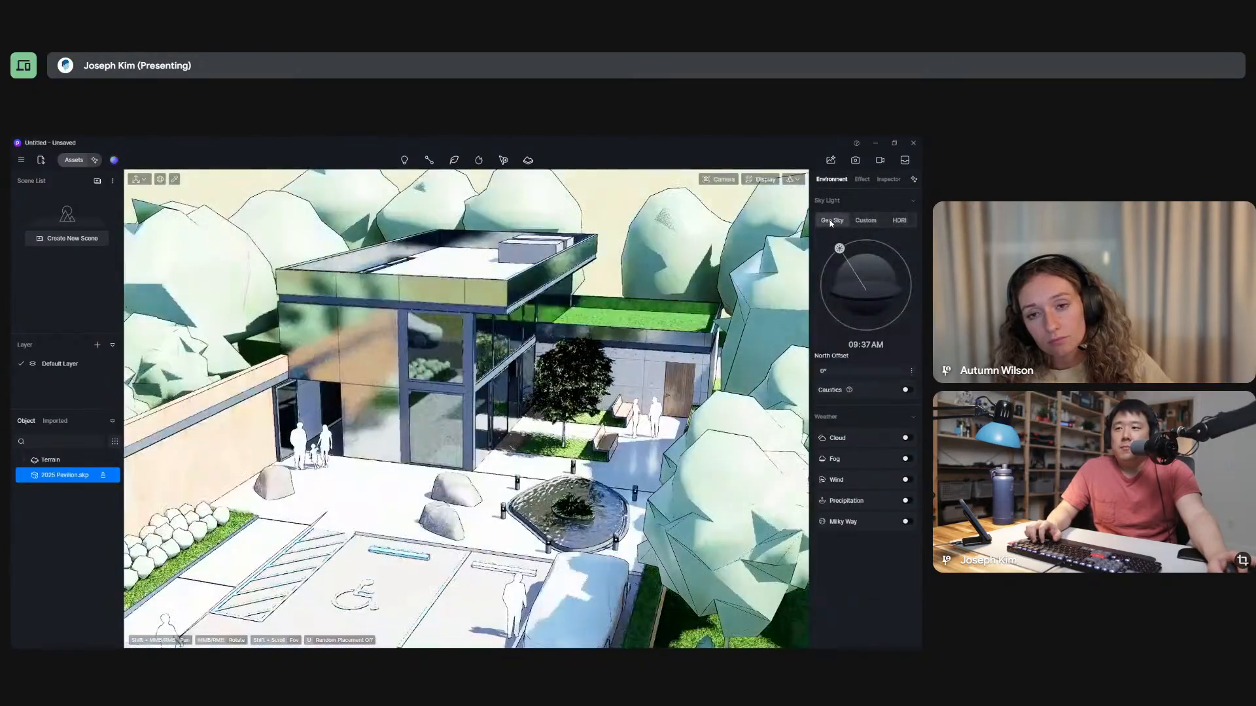
middle_click_drag(517, 353, 533, 399)
scroll(536, 366, "down", 5)
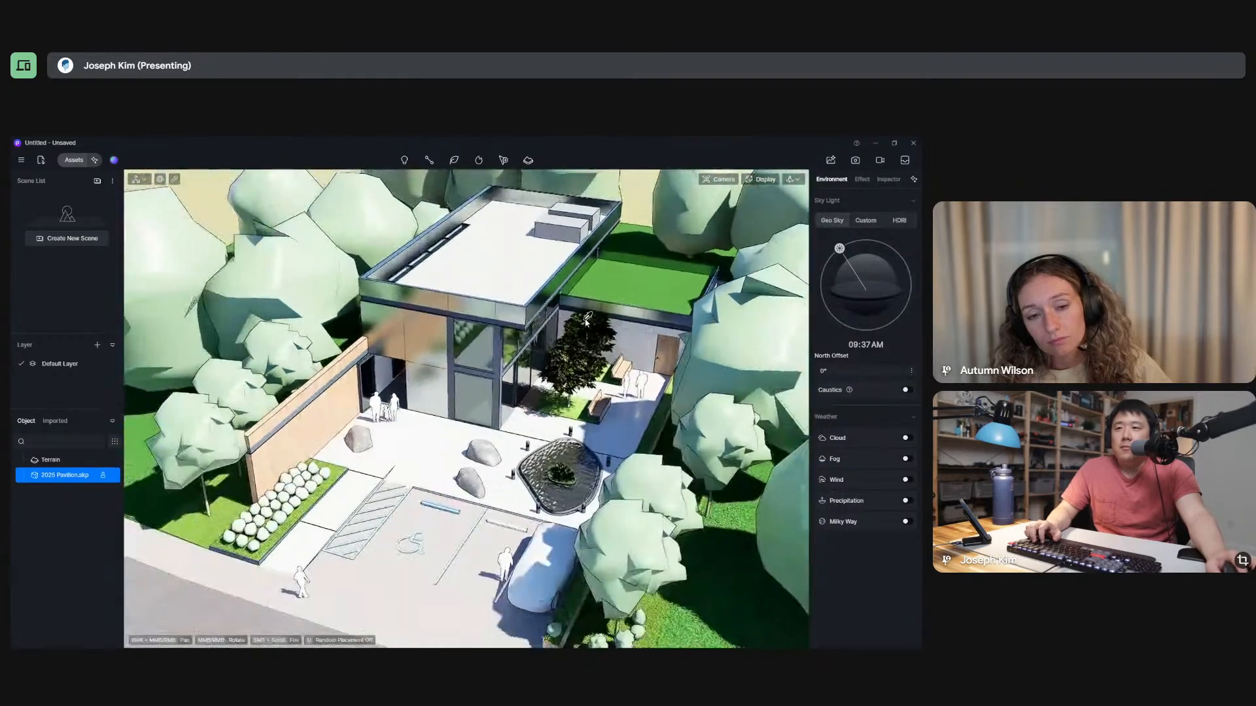
left_click(867, 221)
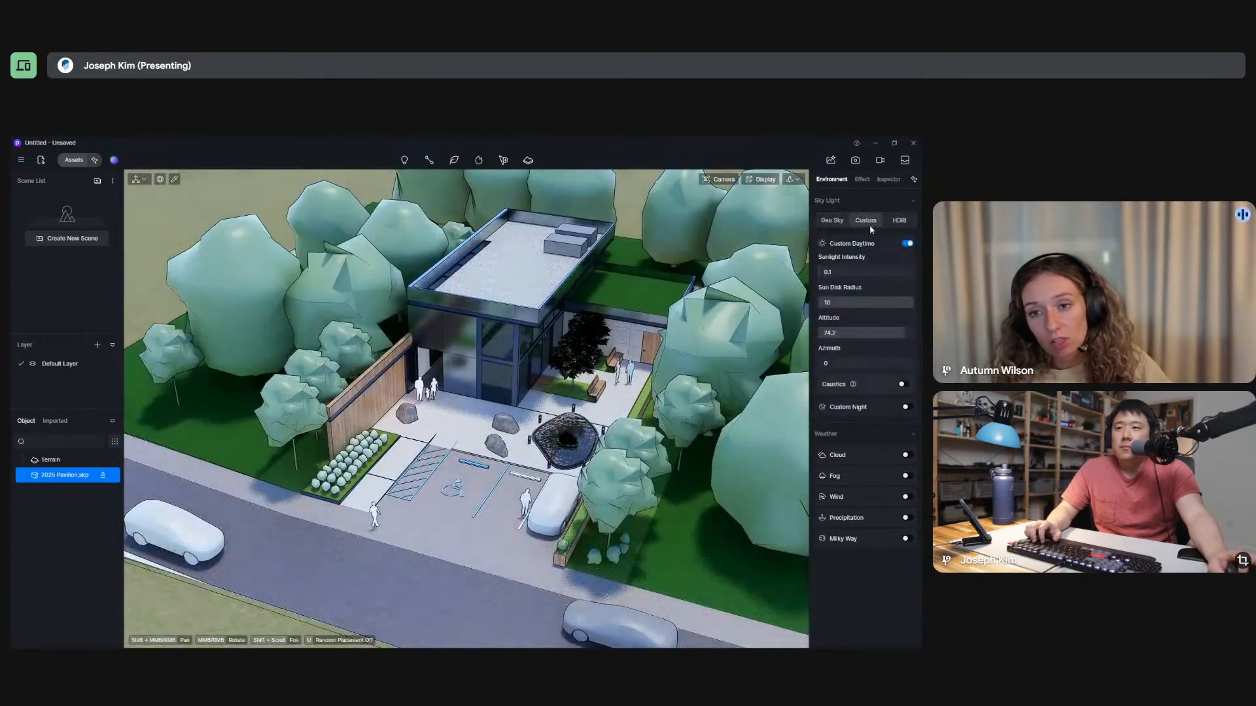
left_click(840, 222)
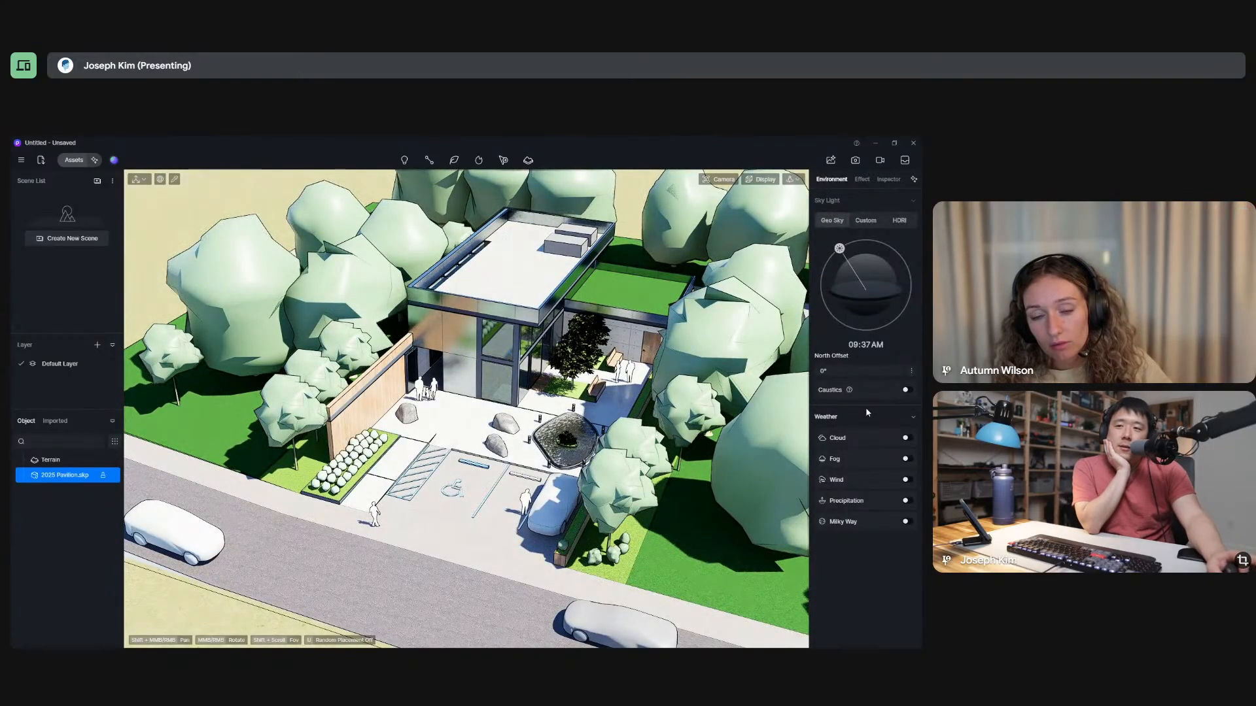
Try the Fog weather effect, turn it off again, and switch the sky light to Custom.
left_click(906, 459)
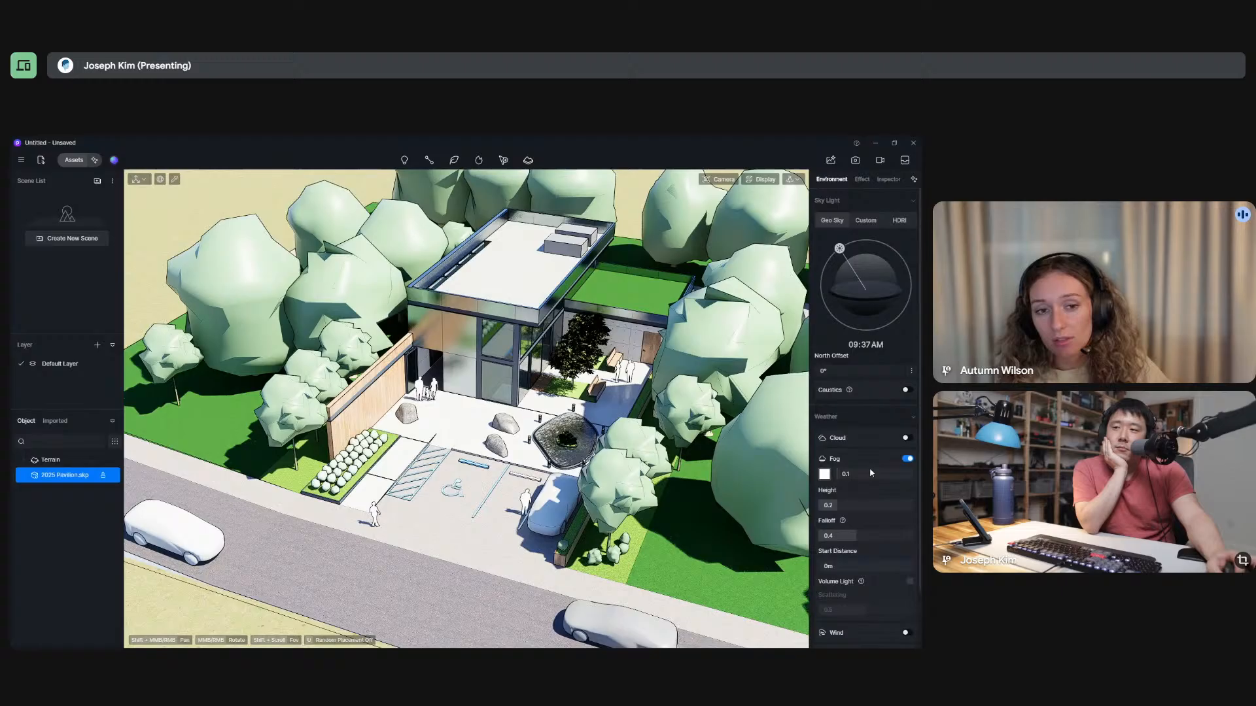
left_click(906, 460)
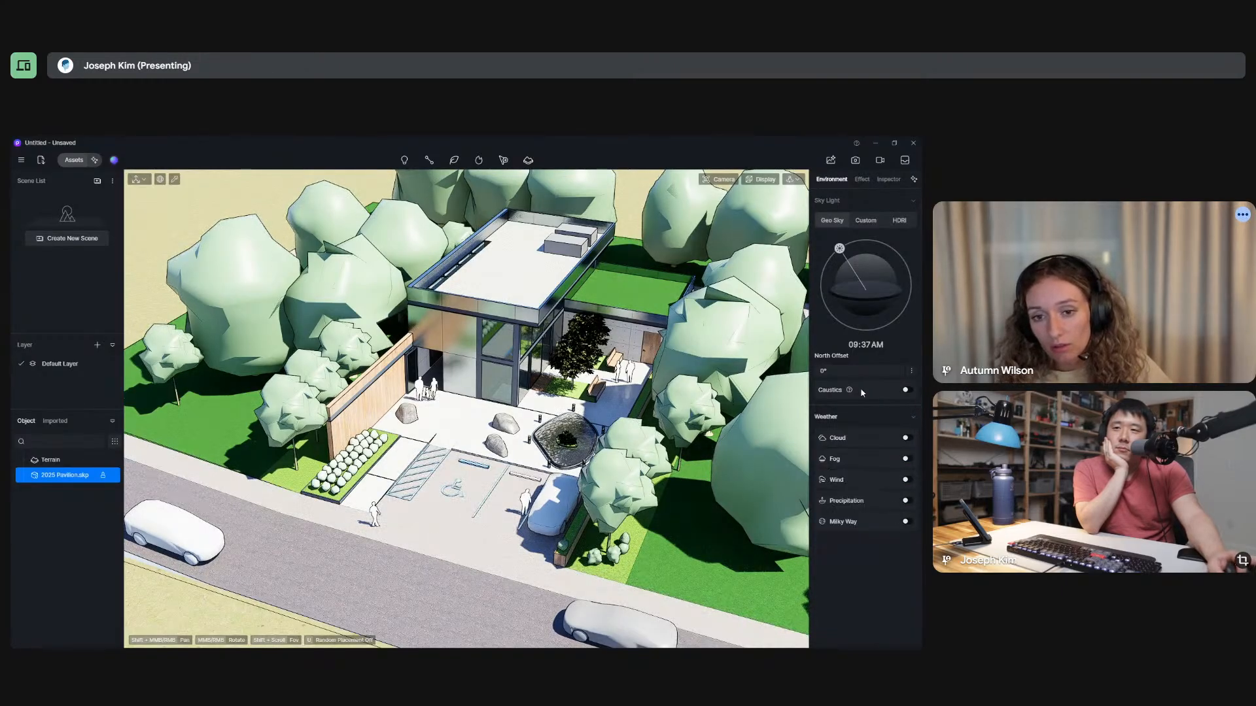
left_click(865, 221)
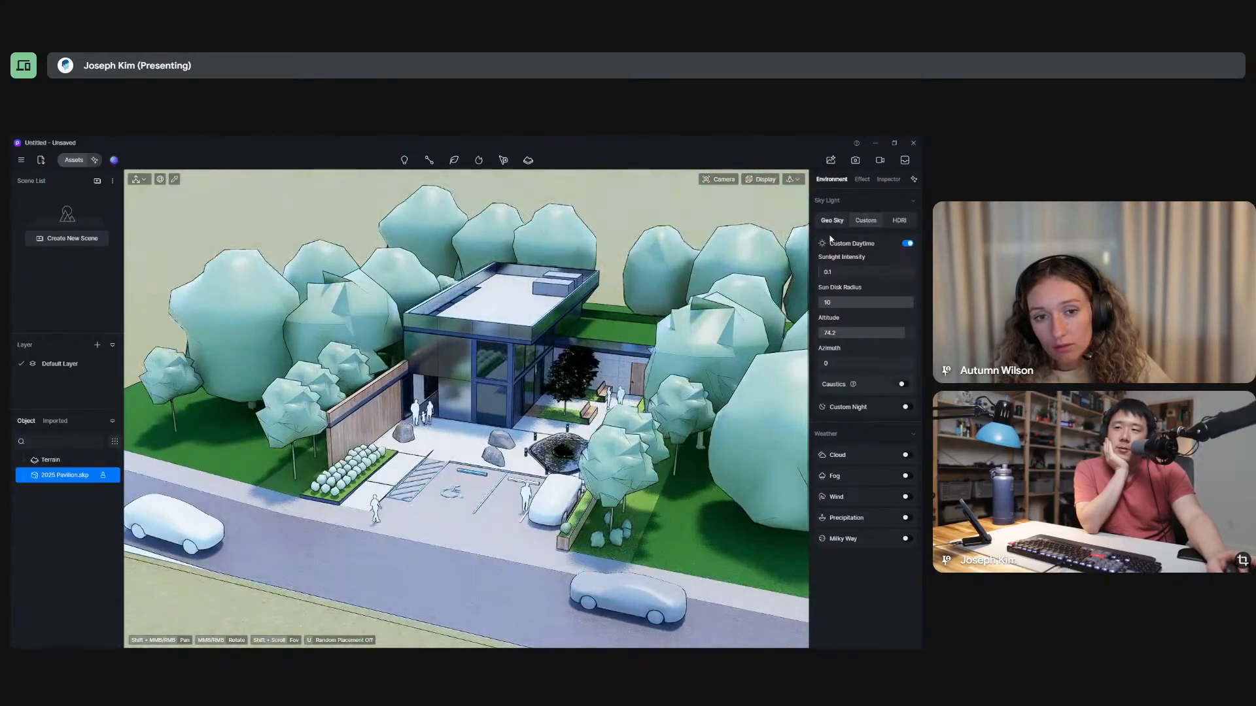
Turn off auto exposure and set exposure to 0.17, highlight to 0.38, shadow to 0.47 and contrast to -0.1.
left_click(864, 180)
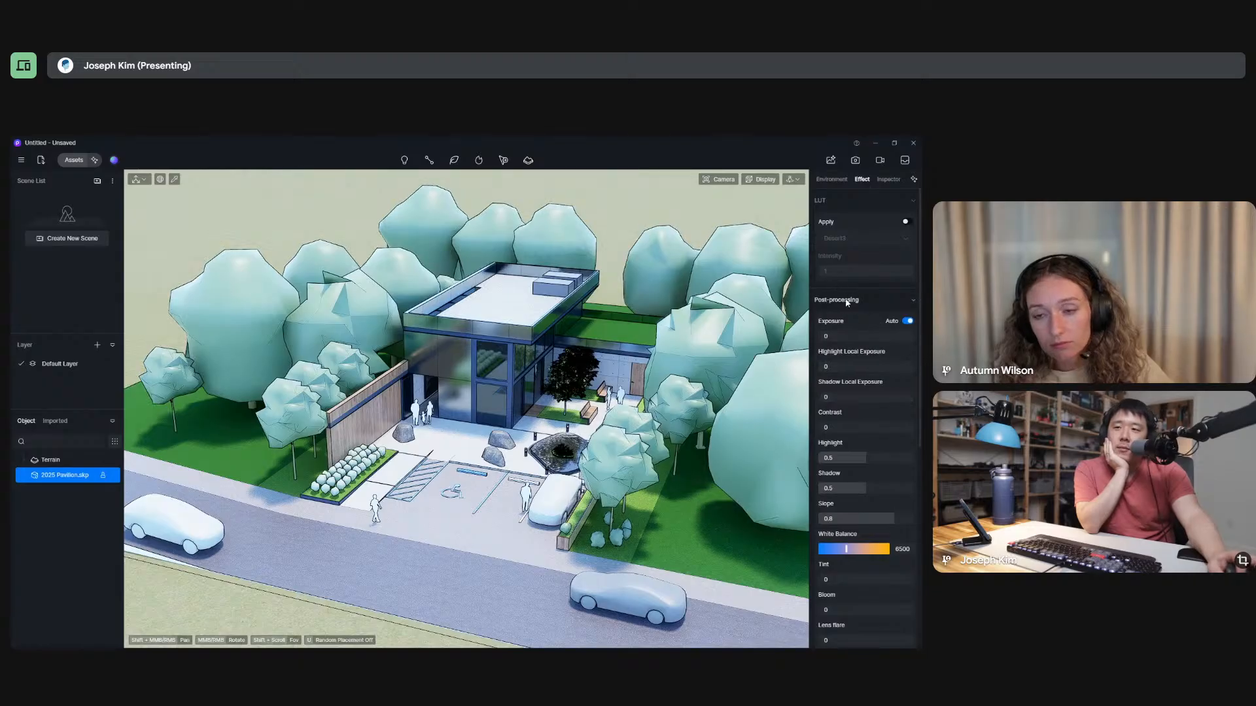
left_click(908, 322)
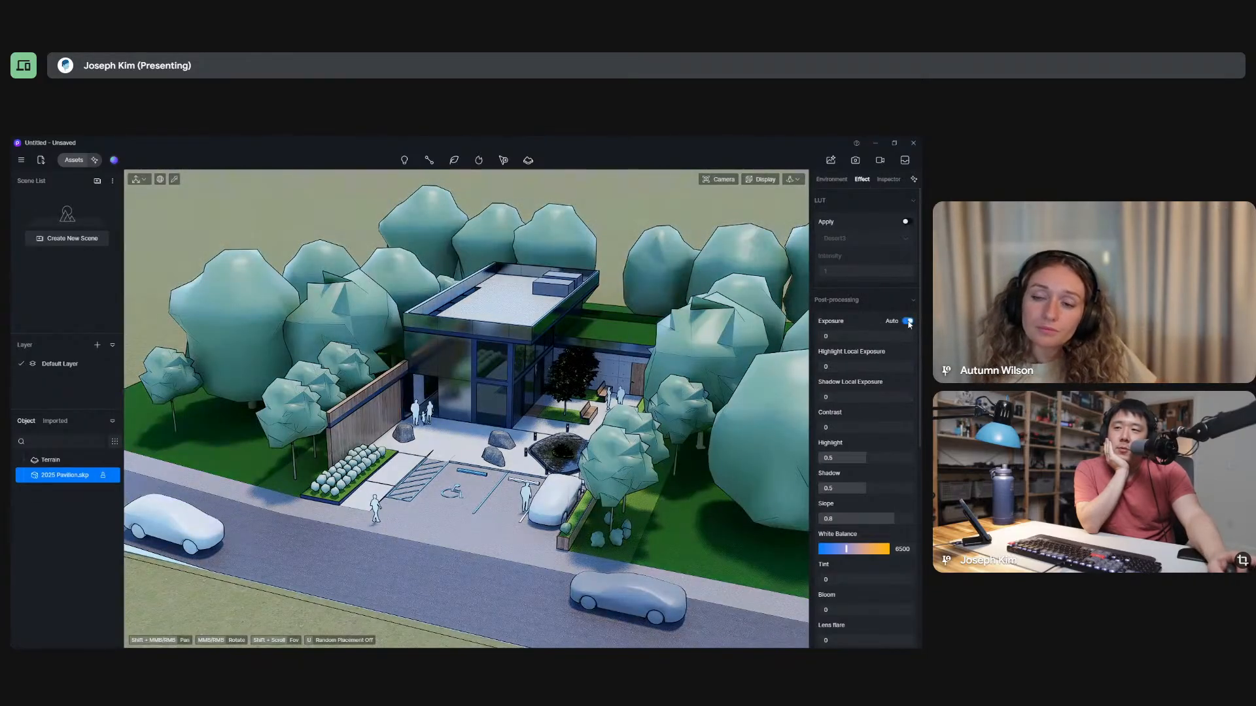
left_click_drag(834, 337, 844, 337)
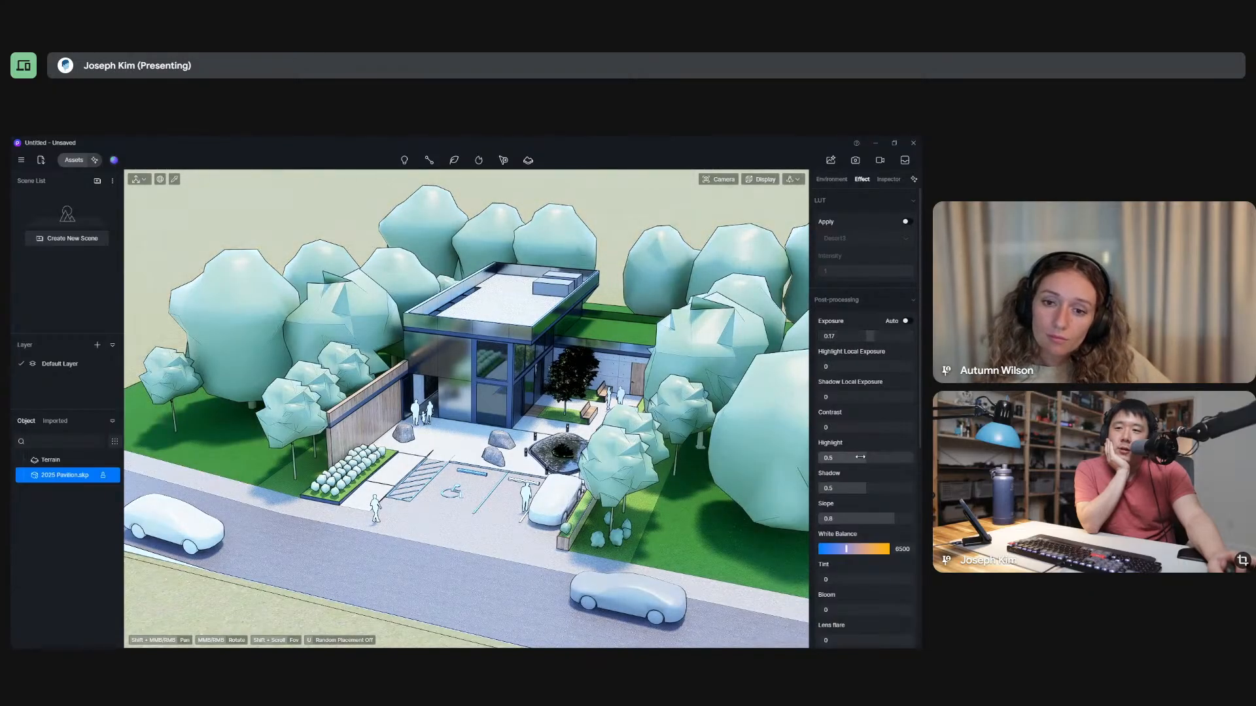
left_click_drag(838, 460, 863, 489)
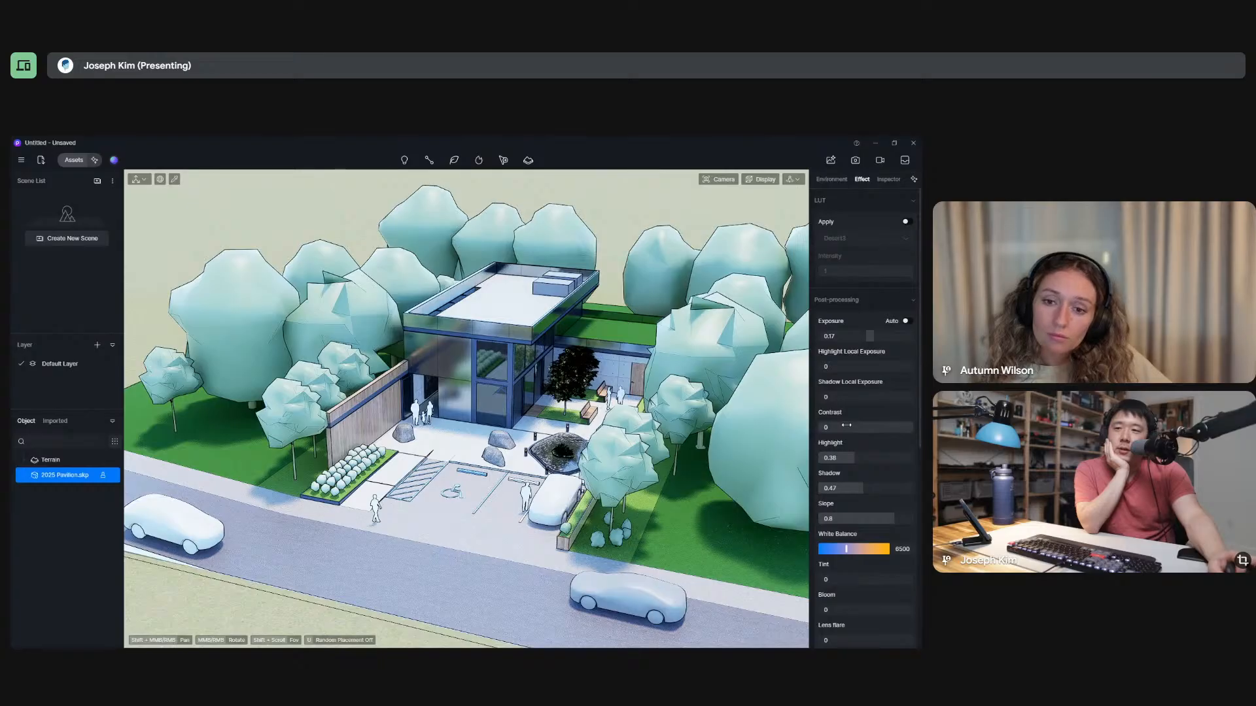
left_click_drag(849, 428, 850, 429)
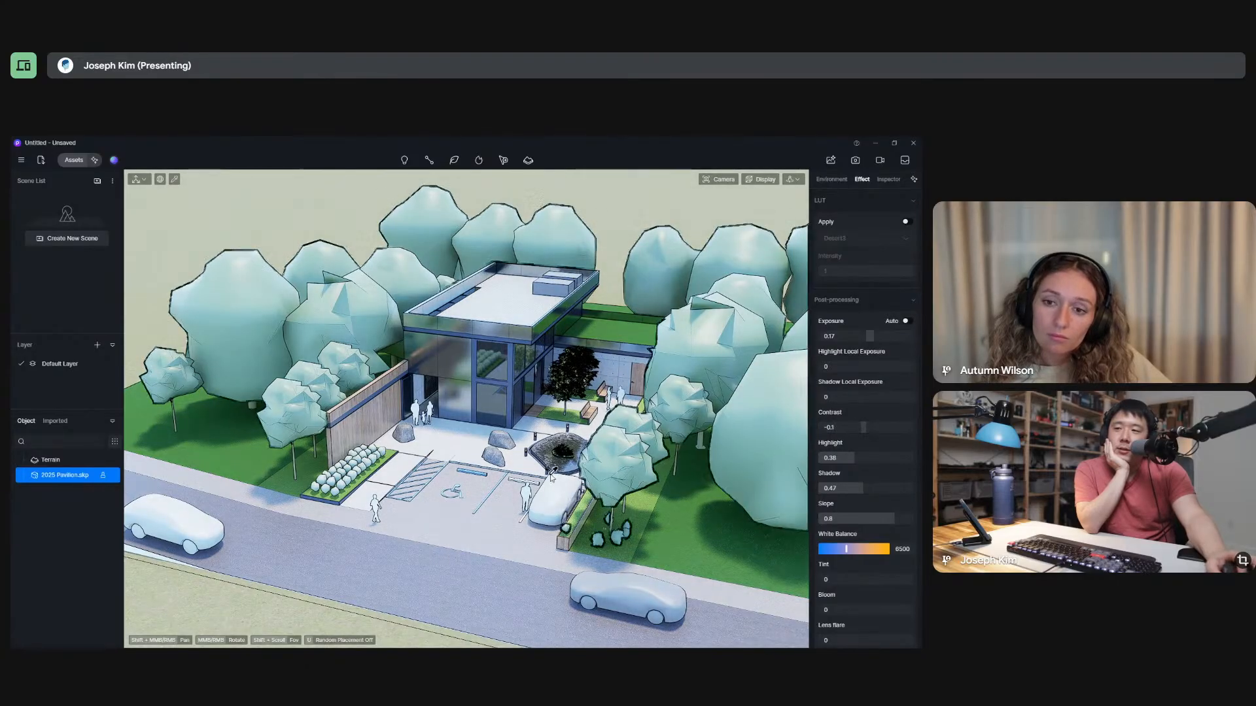
Set the highlight local exposure to 0.4 and the shadow local exposure to 0.2, keeping auto exposure off.
middle_click_drag(612, 458, 805, 494)
scroll(857, 505, "down", 3)
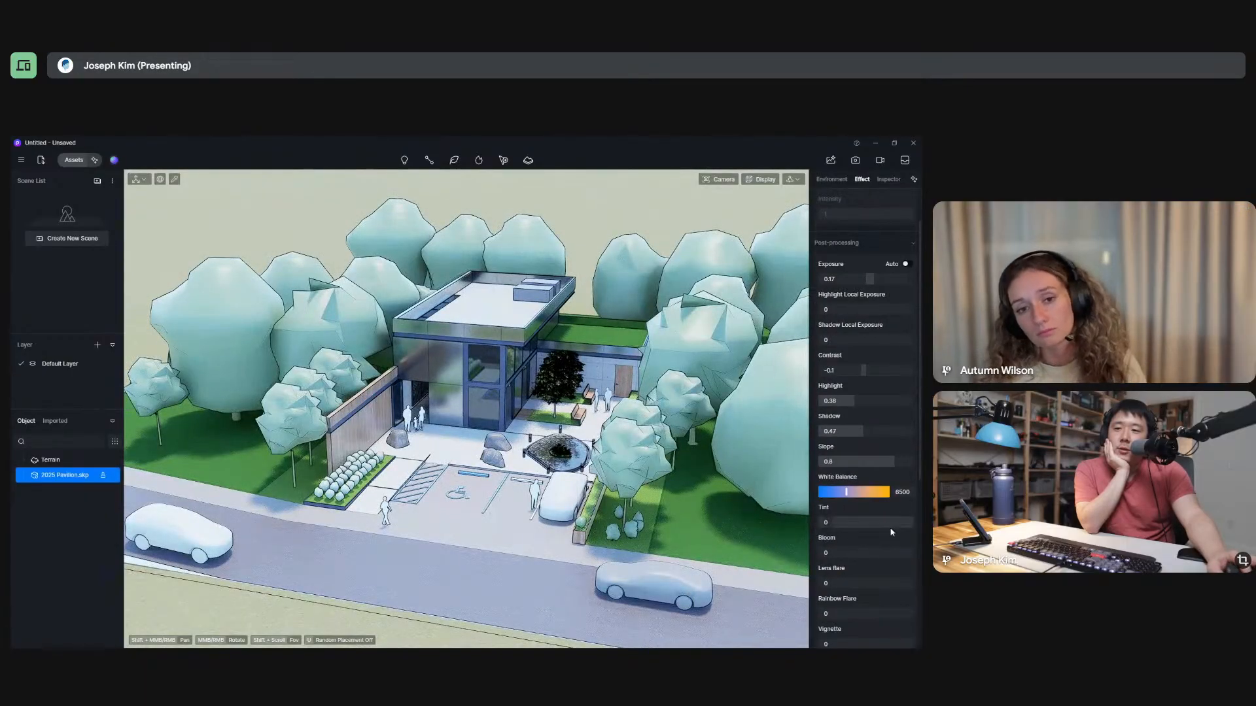
left_click(907, 265)
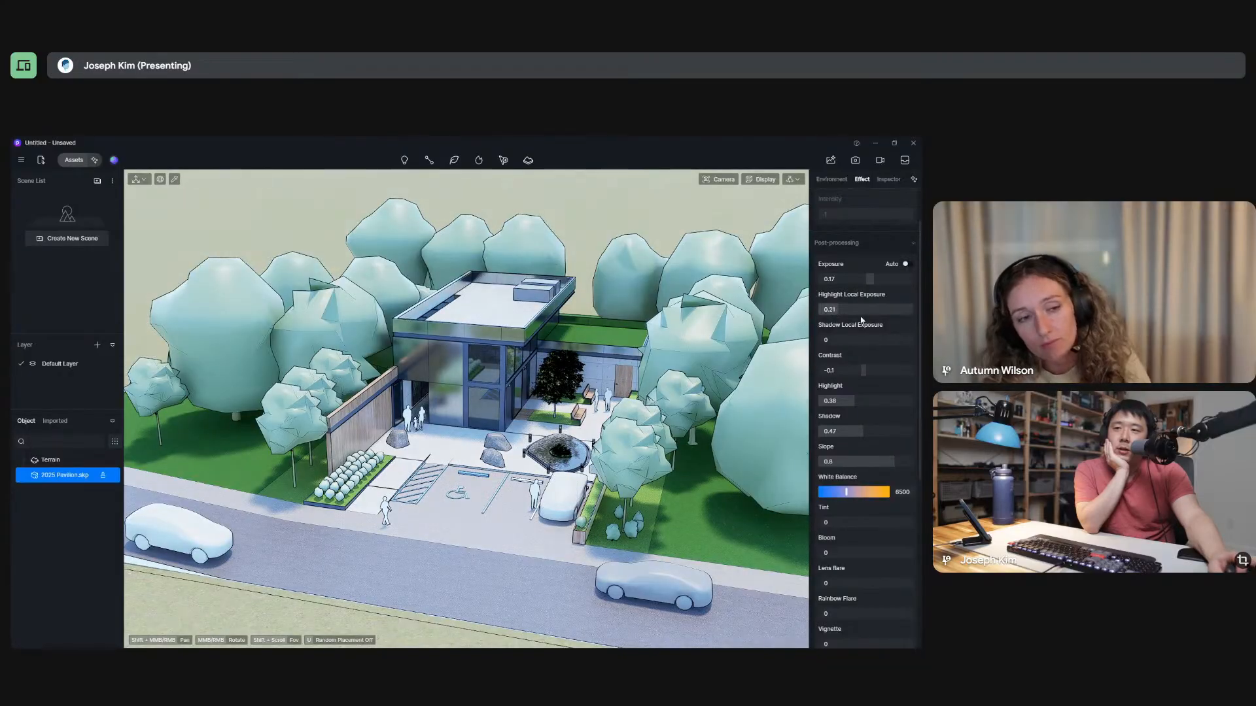
left_click_drag(845, 310, 868, 356)
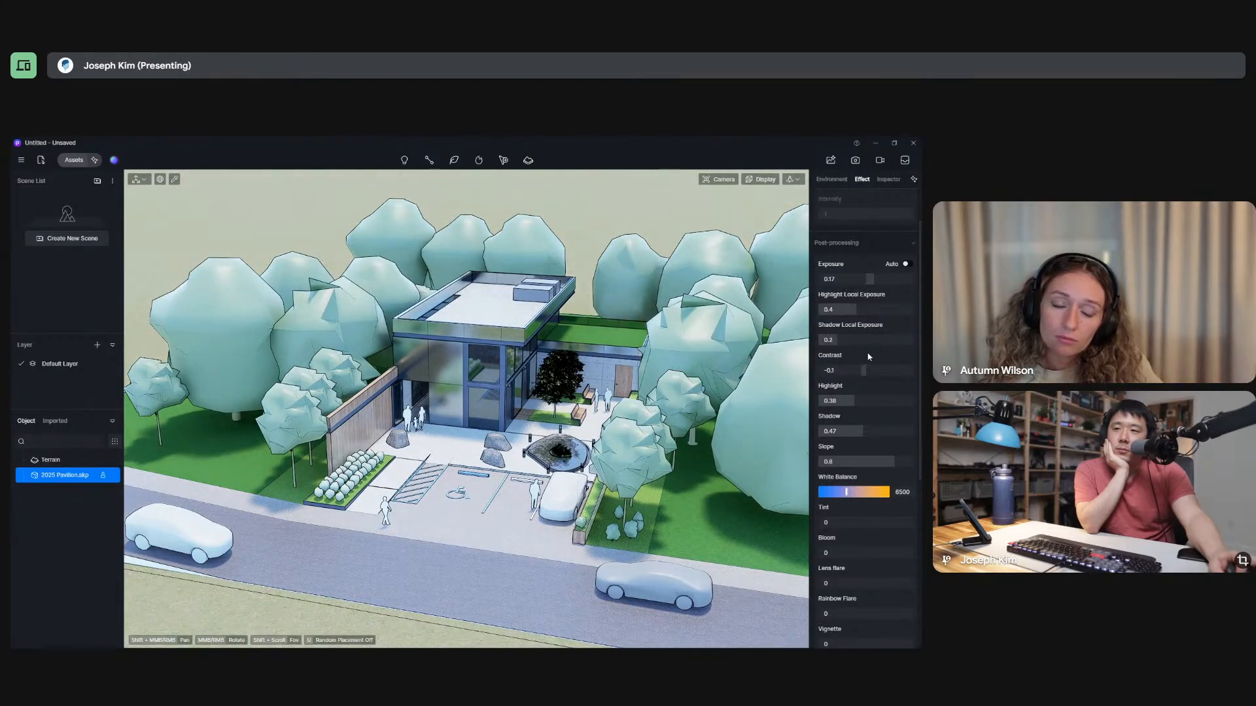
Review the remaining post-processing and style settings, the AI Atmosphere Match description and the AI Post-Processing window.
scroll(860, 456, "down", 5)
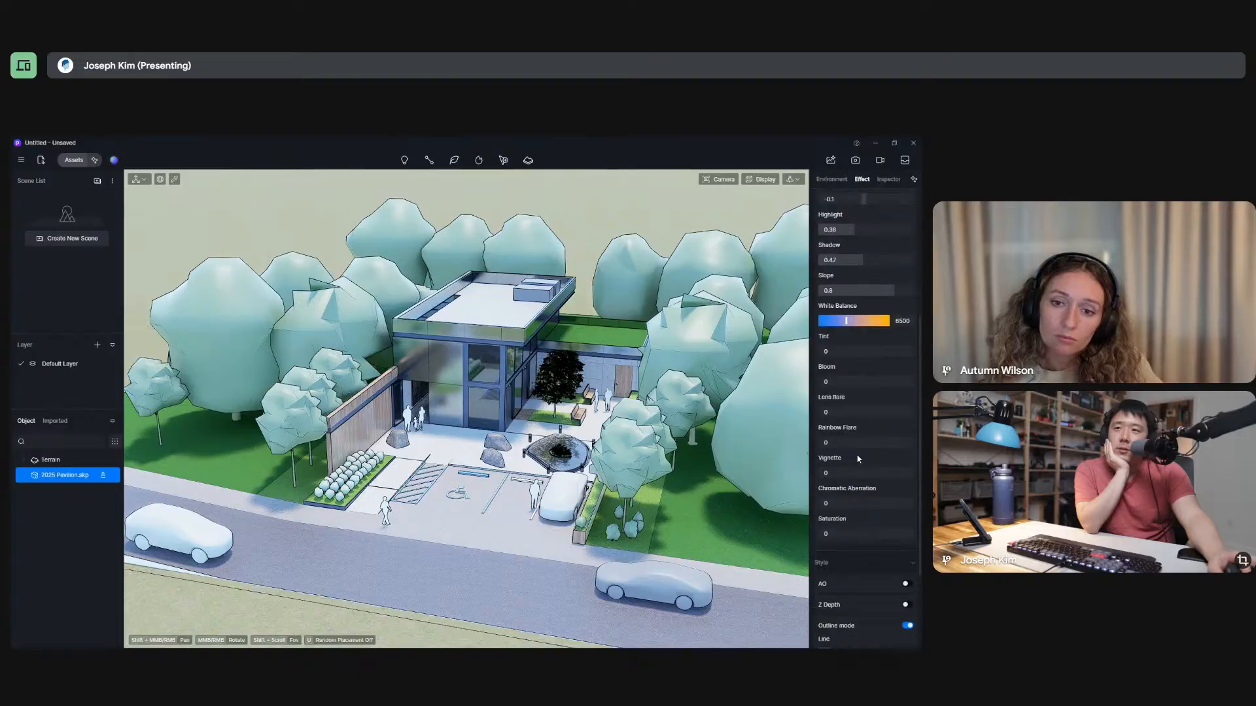
scroll(859, 459, "down", 1)
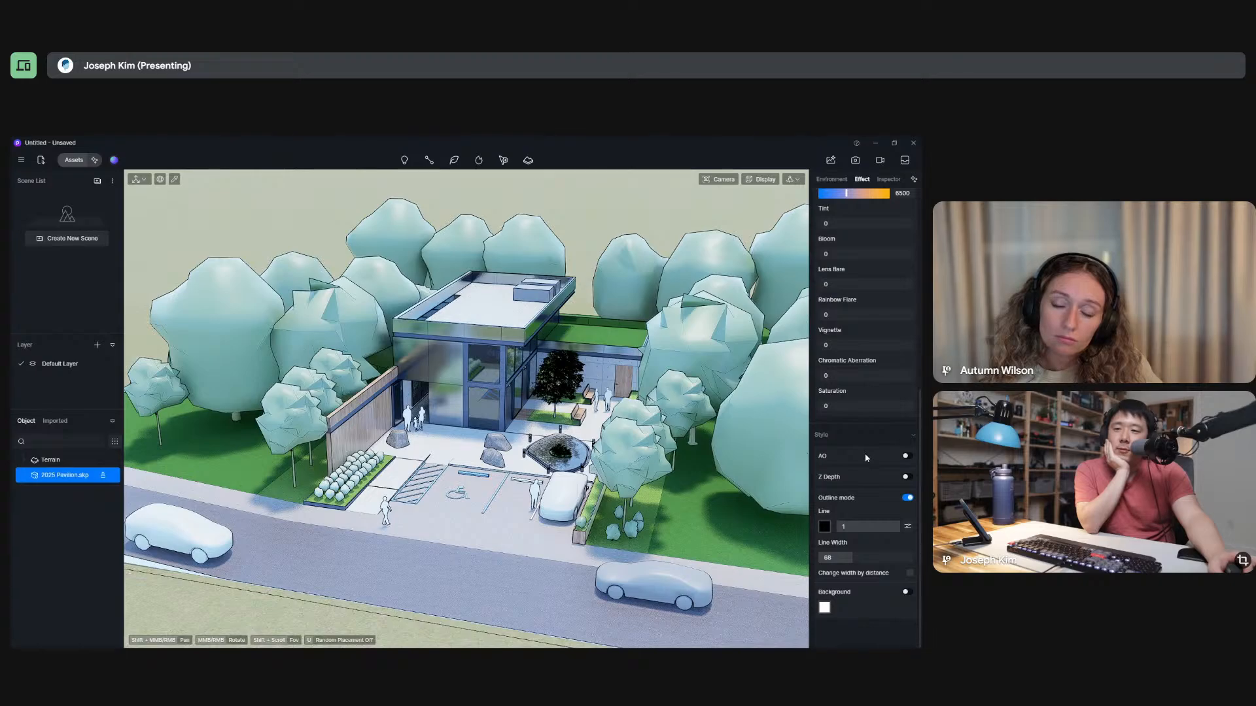
scroll(865, 458, "up", 3)
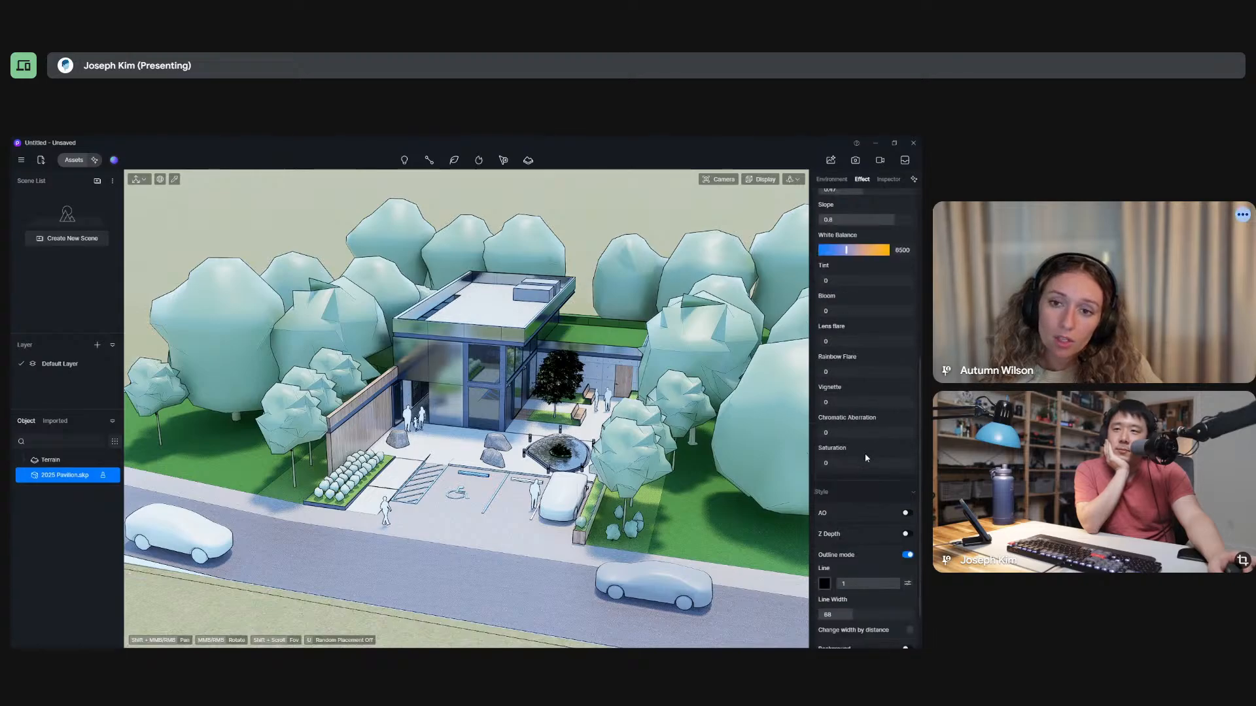
mouse_move(914, 183)
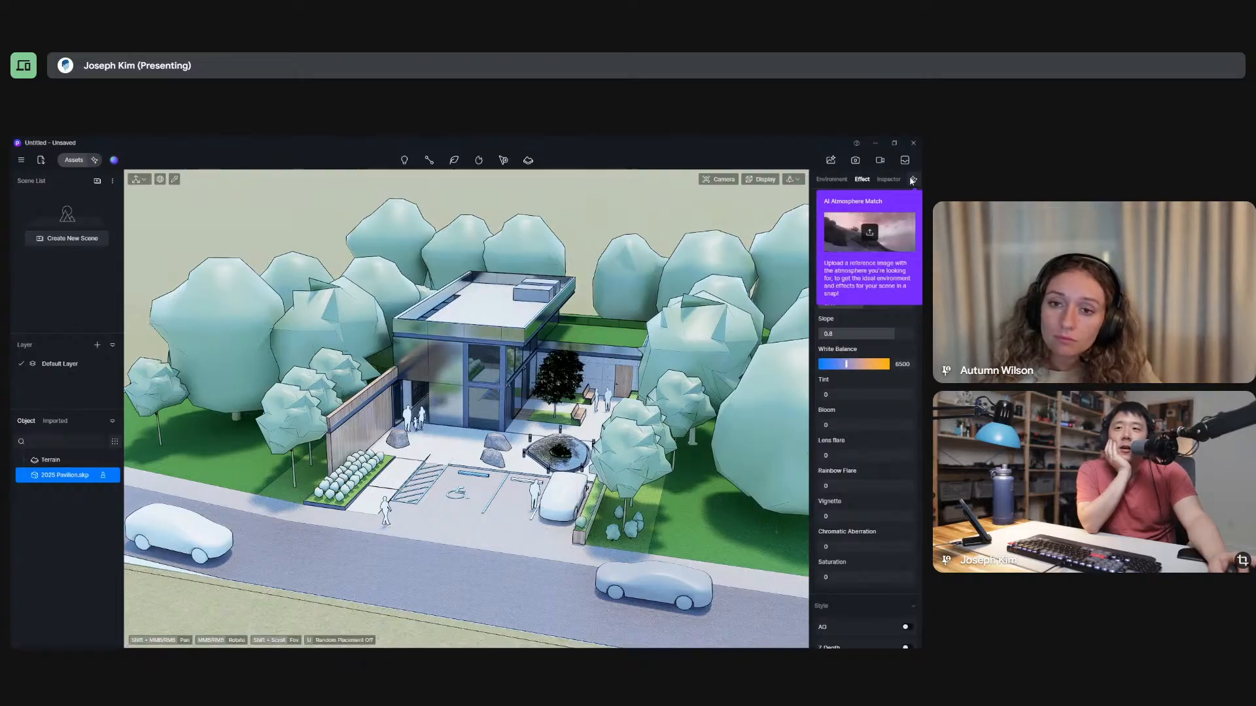
left_click(899, 180)
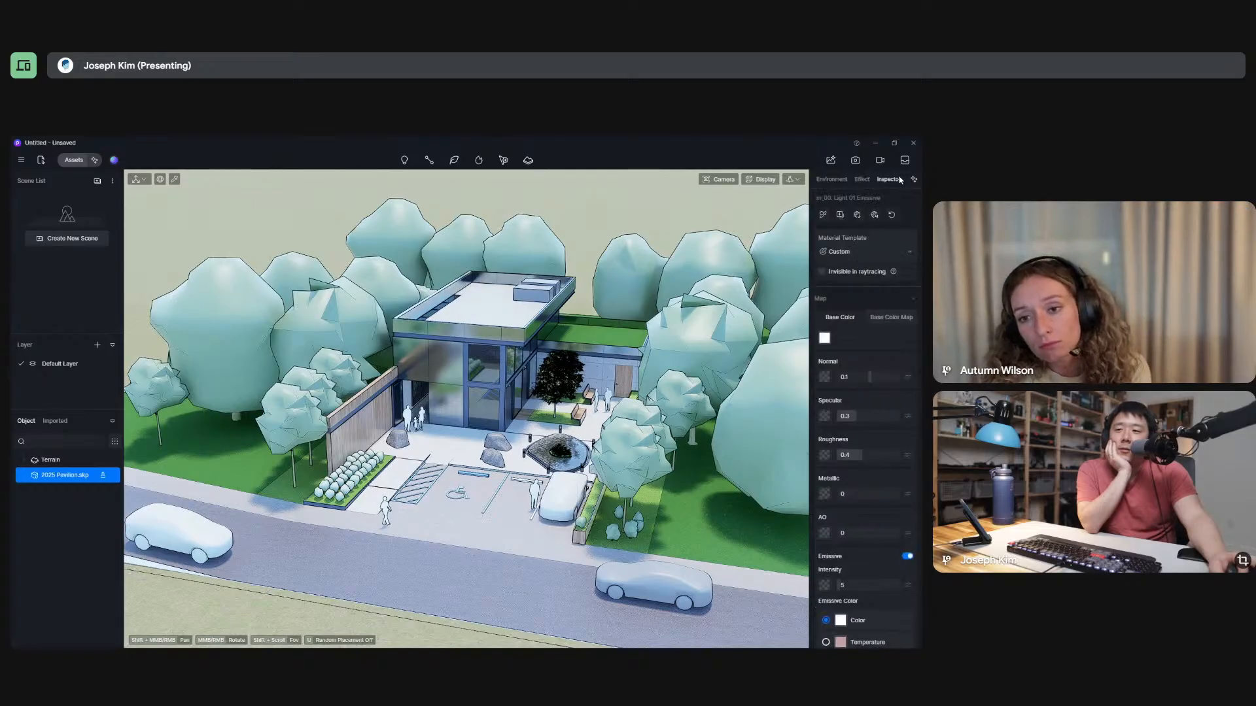
left_click(830, 161)
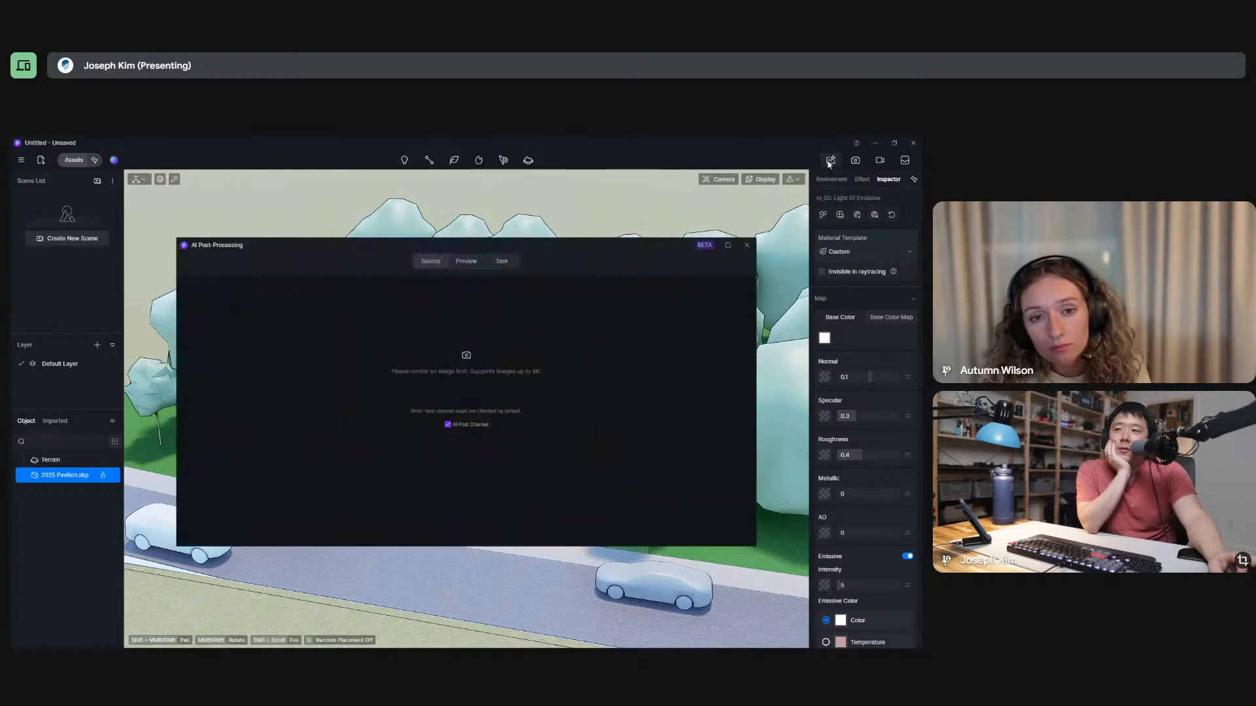
left_click(751, 249)
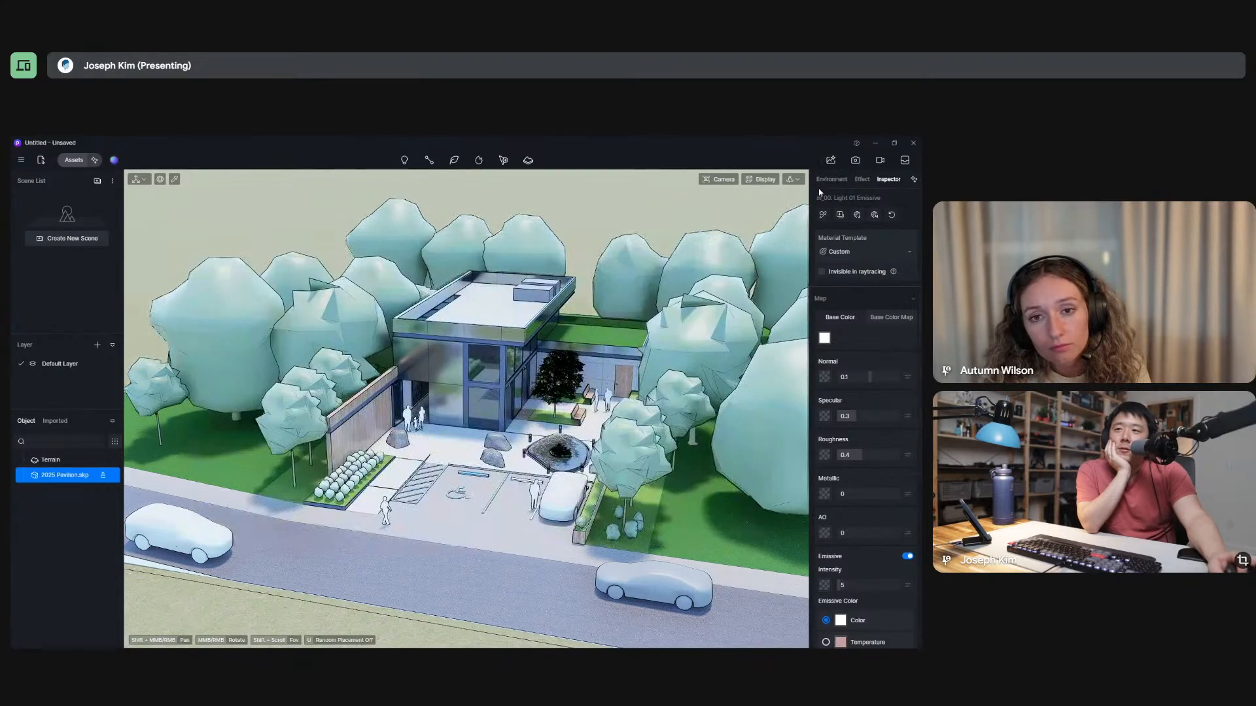
Frame the pavilion slightly closer and set up an image render at 16:9 with a custom size of 1920 × 1080.
scroll(512, 365, "up", 3)
scroll(513, 360, "up", 5)
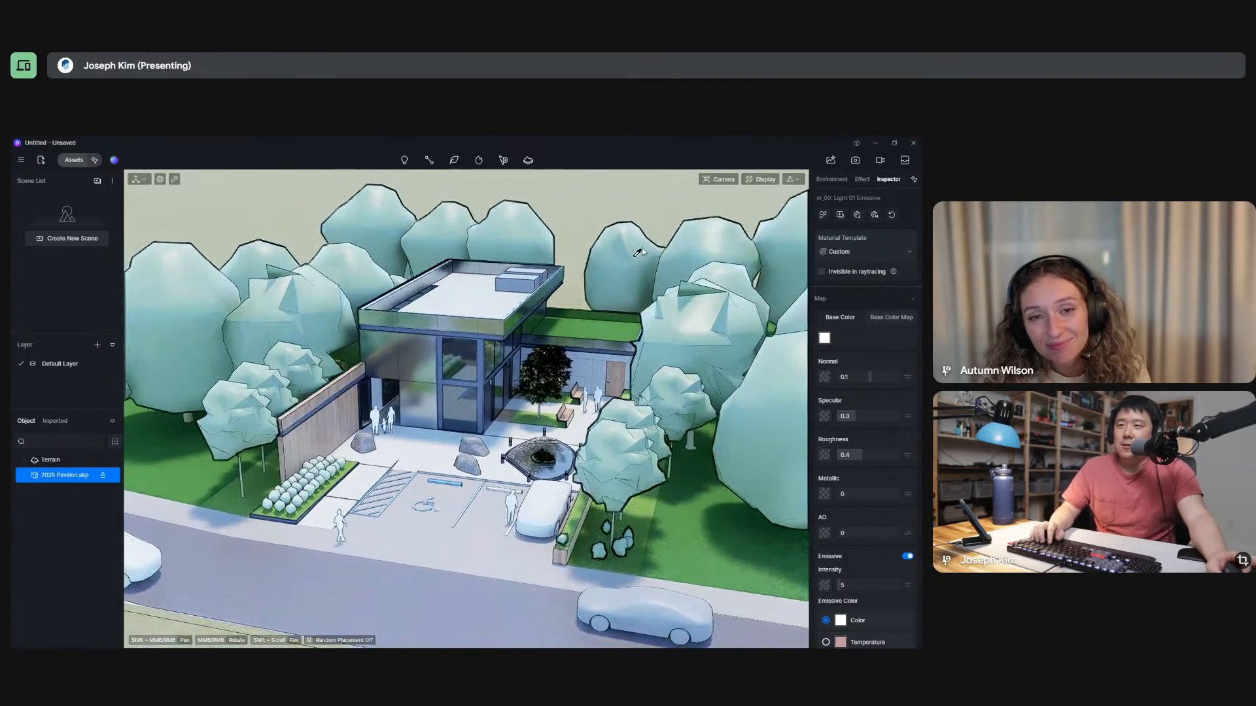
left_click(856, 161)
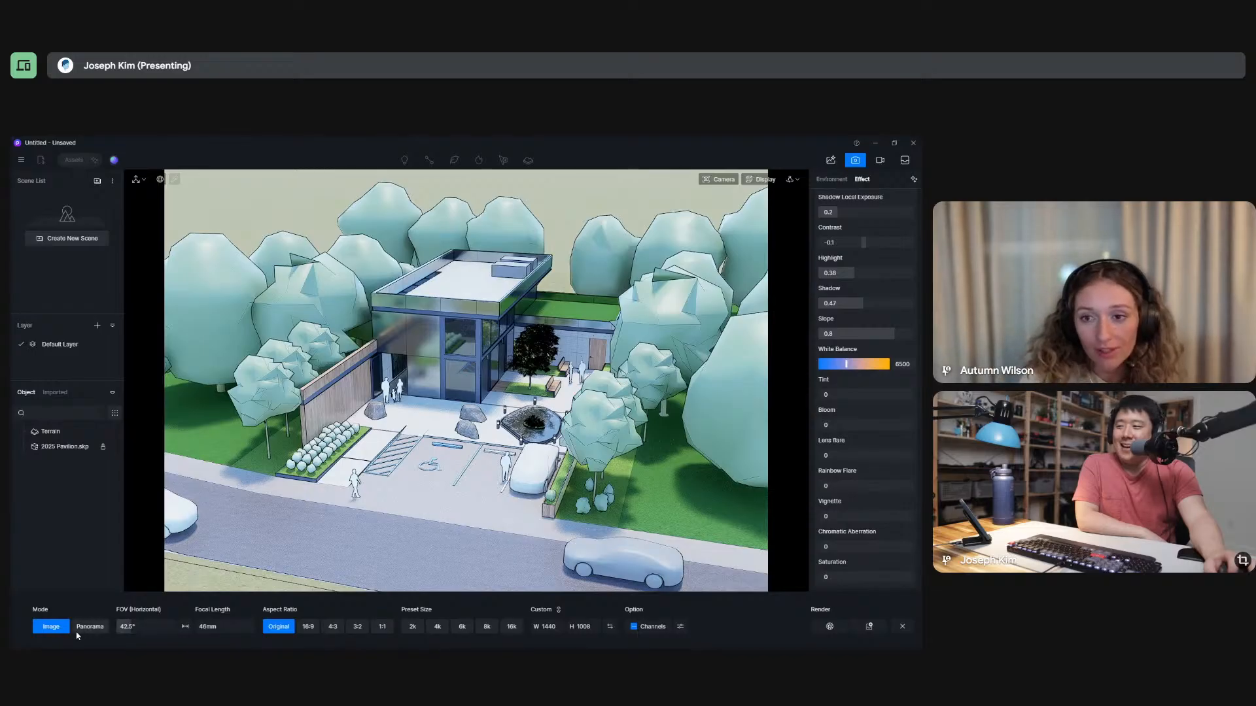
left_click(307, 628)
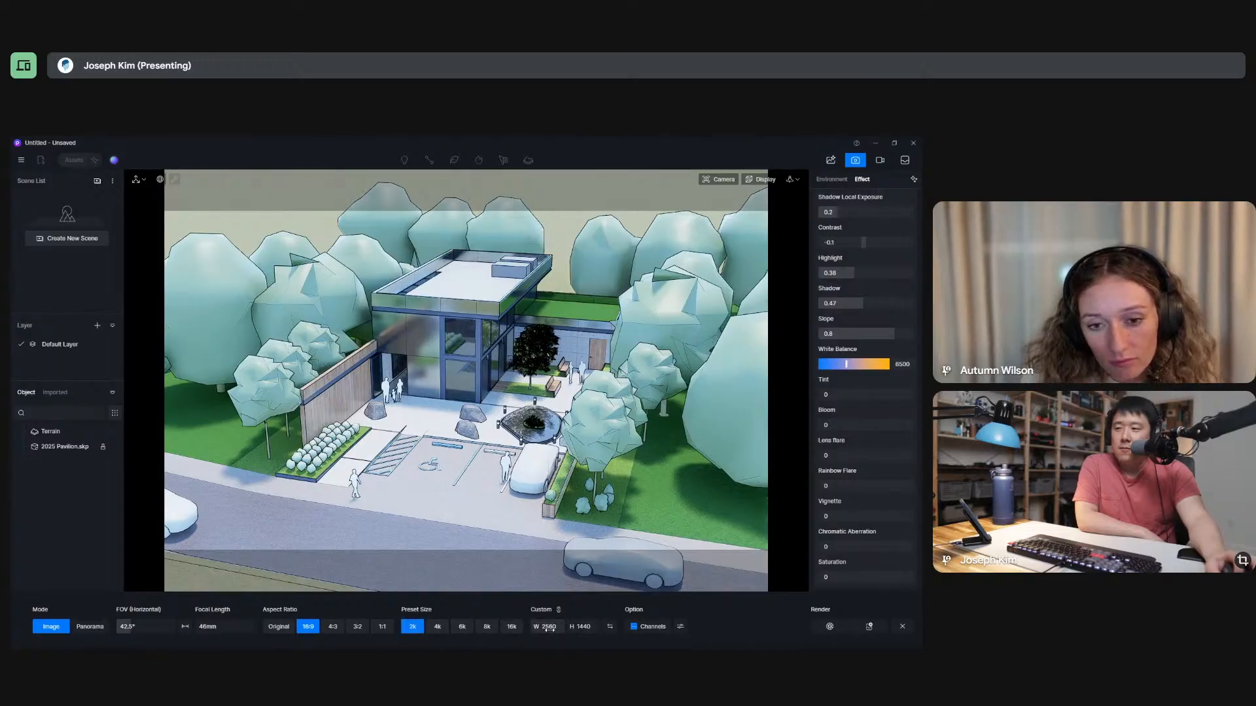
left_click(550, 630)
type("1920")
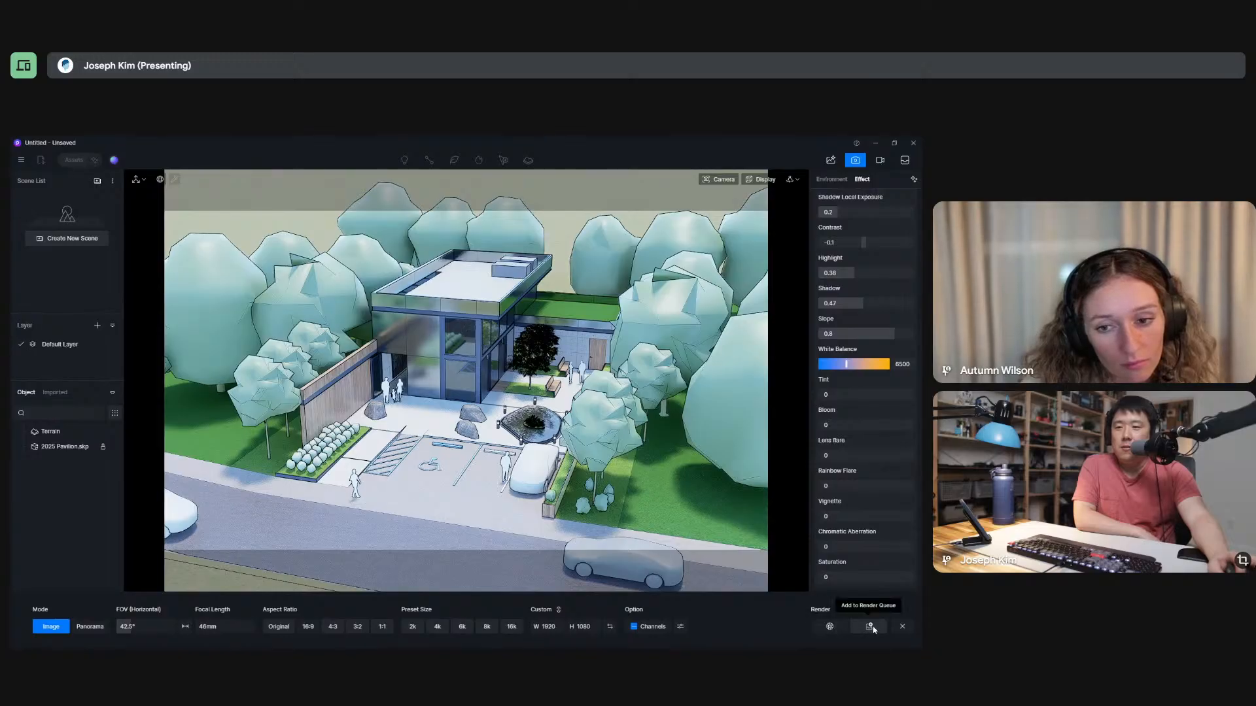
Render the image and save it as a PNG named image.png on the Desktop.
left_click(829, 626)
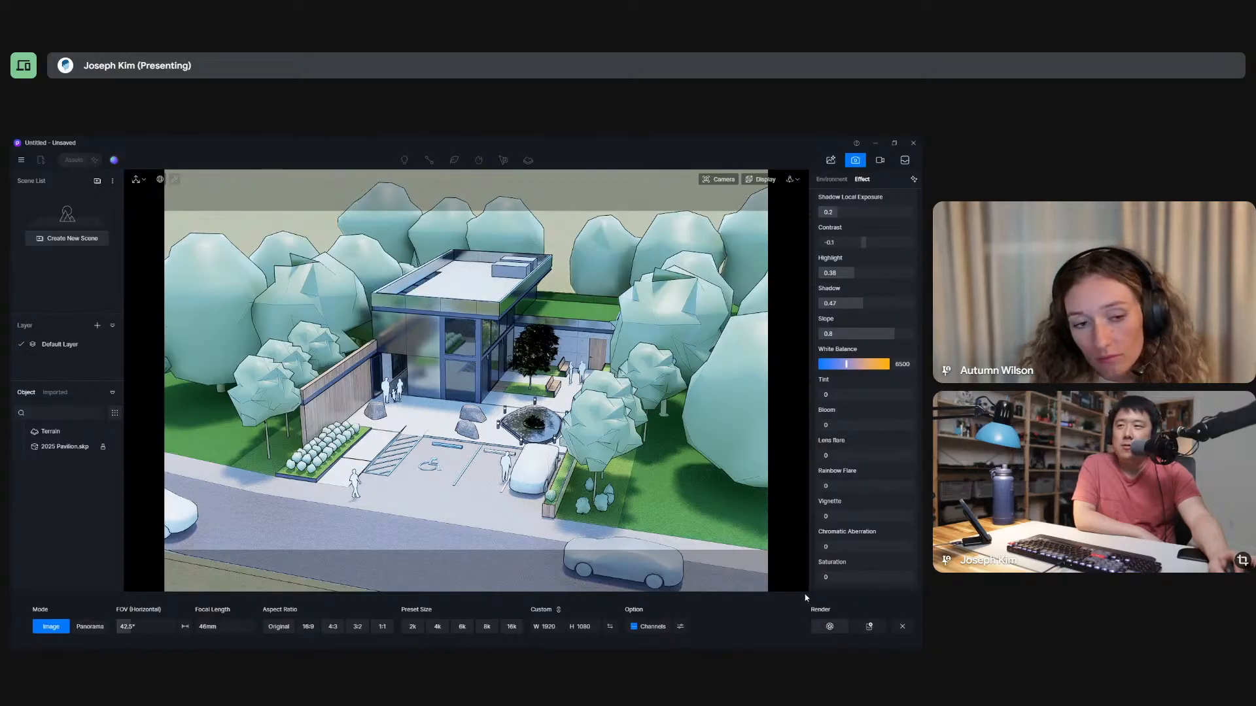
left_click(302, 429)
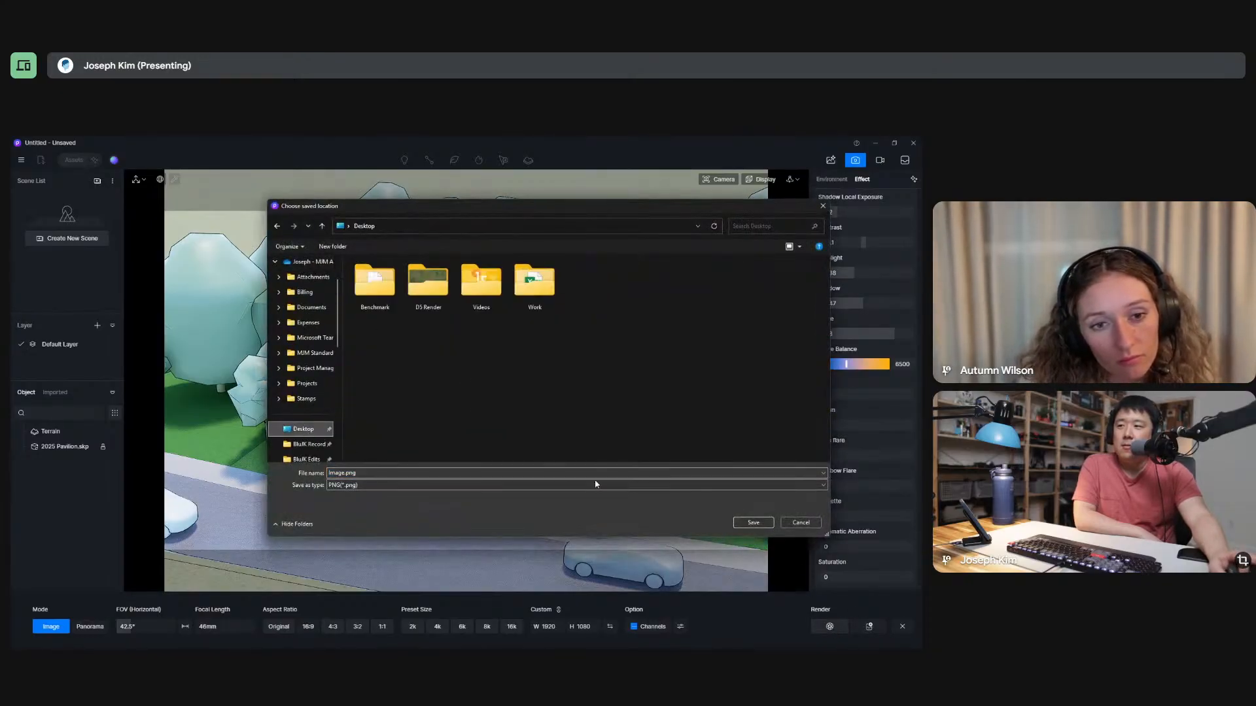
left_click(752, 523)
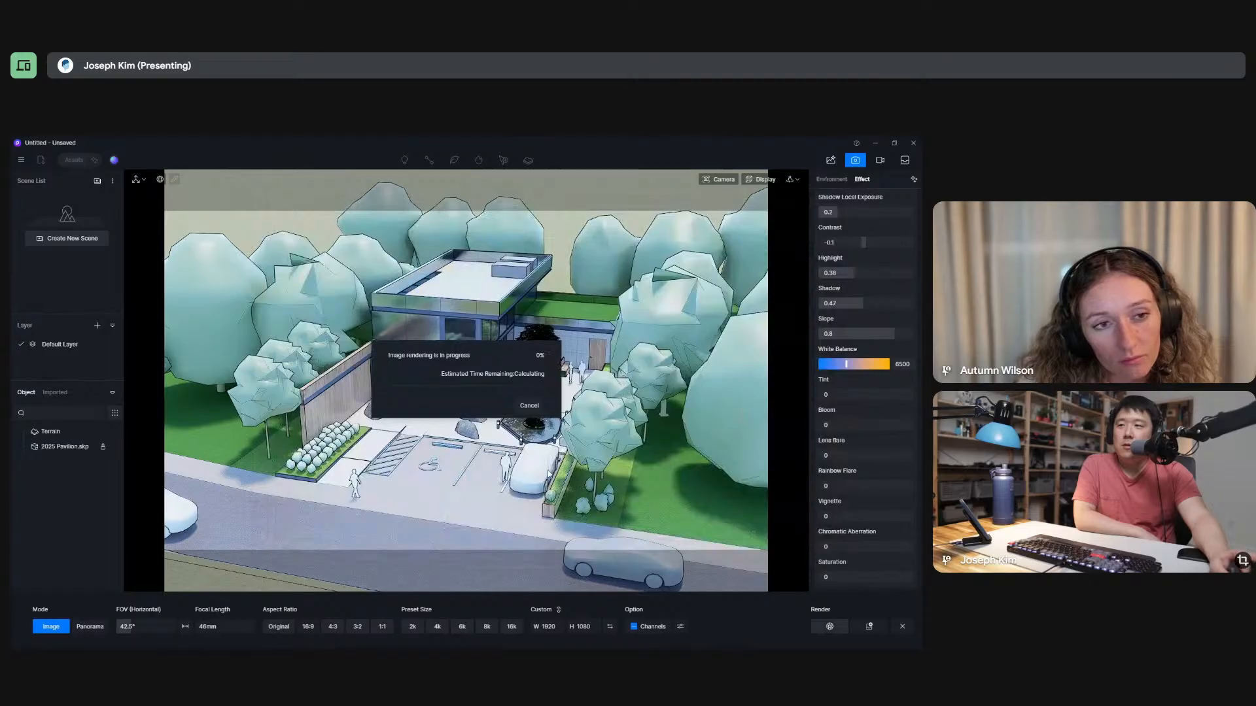
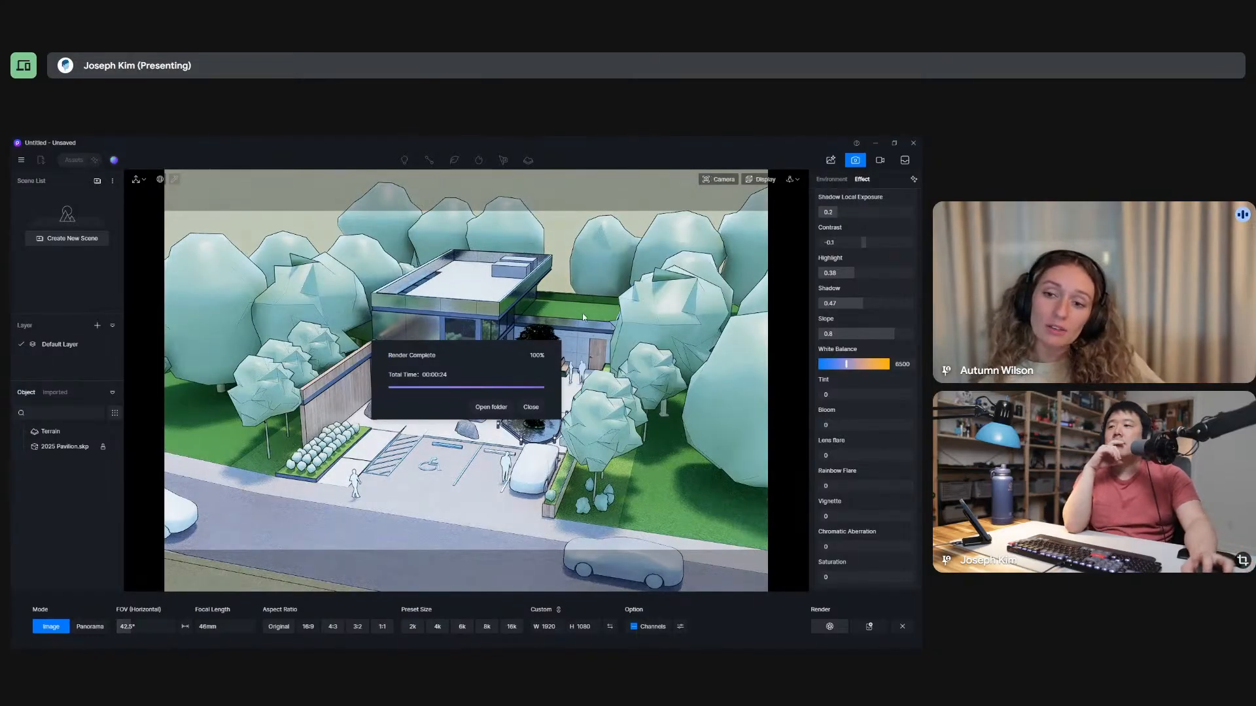
Close the finished render's window and leave image render mode to return to the editing viewport.
left_click(531, 407)
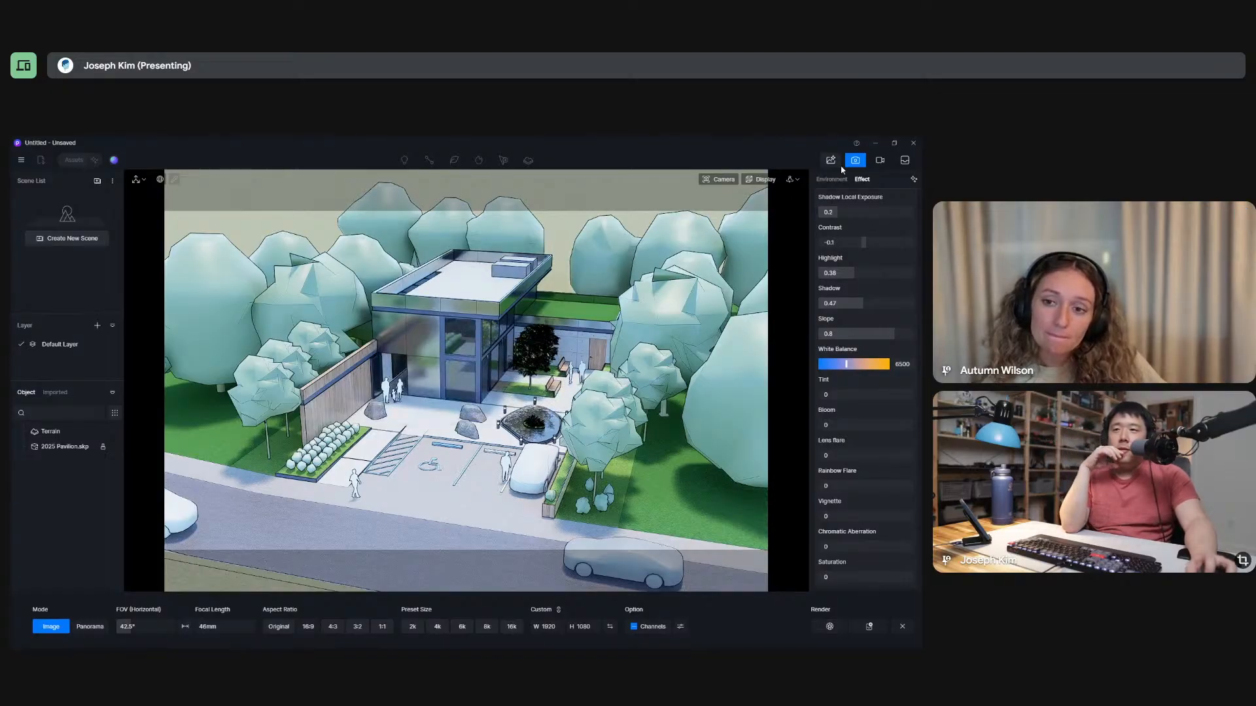
left_click(723, 180)
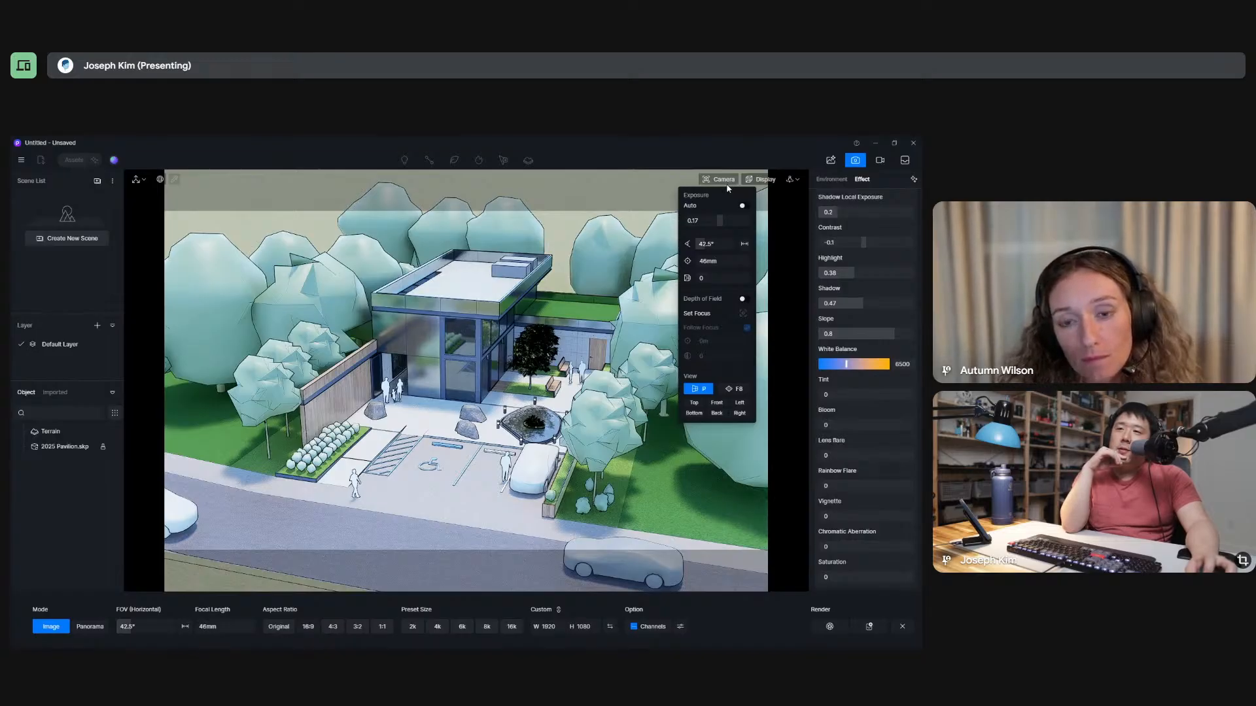
left_click(613, 147)
left_click(855, 160)
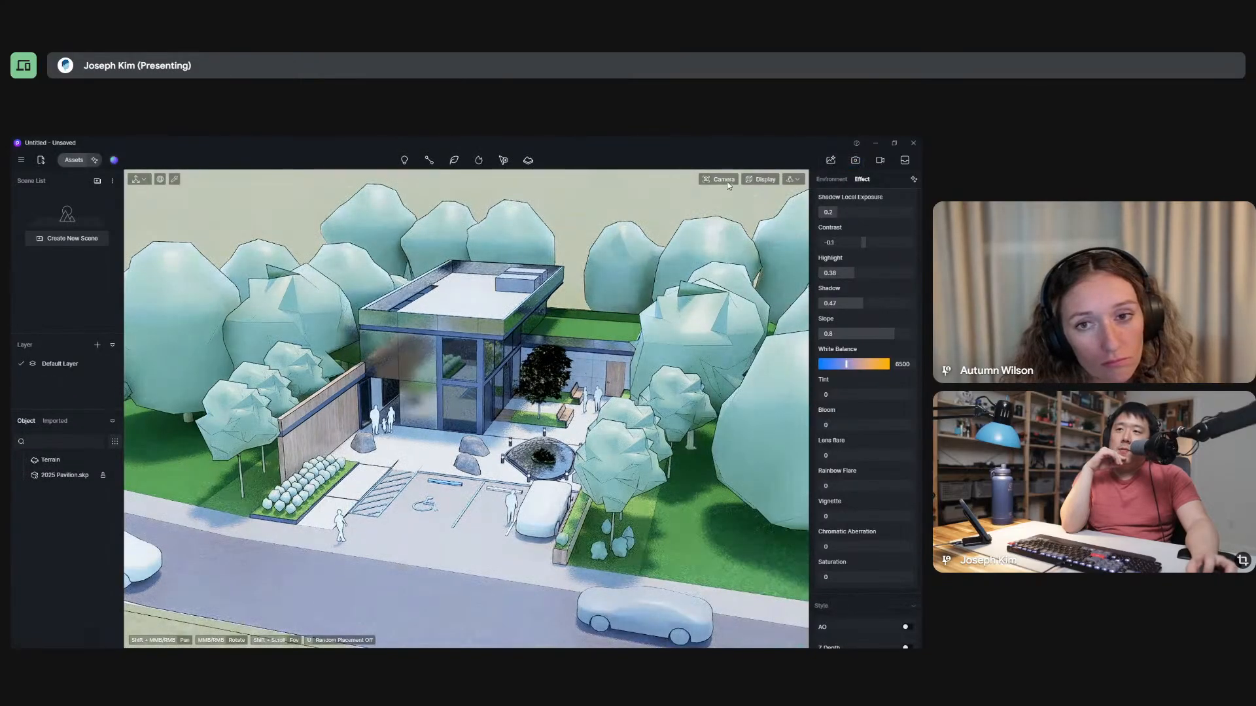
Compare the exterior with auto exposure on and off, leave it off, and reframe the pavilion to show more lawn and street.
left_click(724, 180)
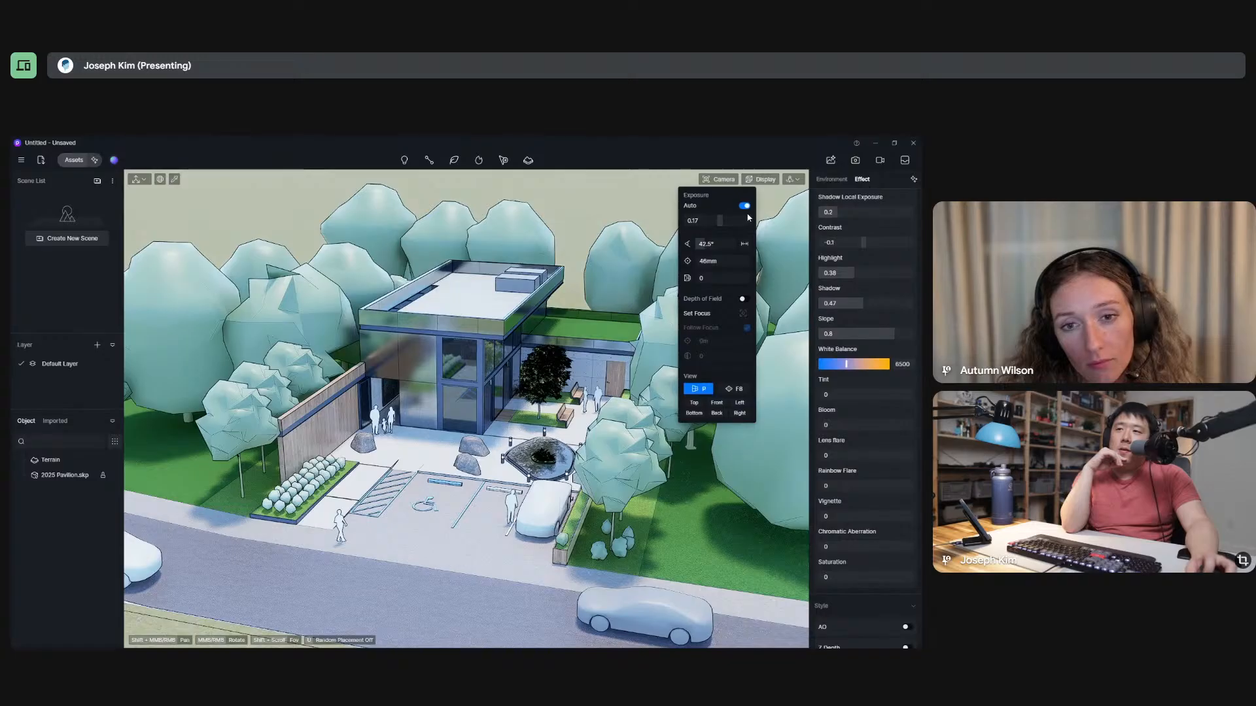
left_click(746, 206)
left_click(746, 207)
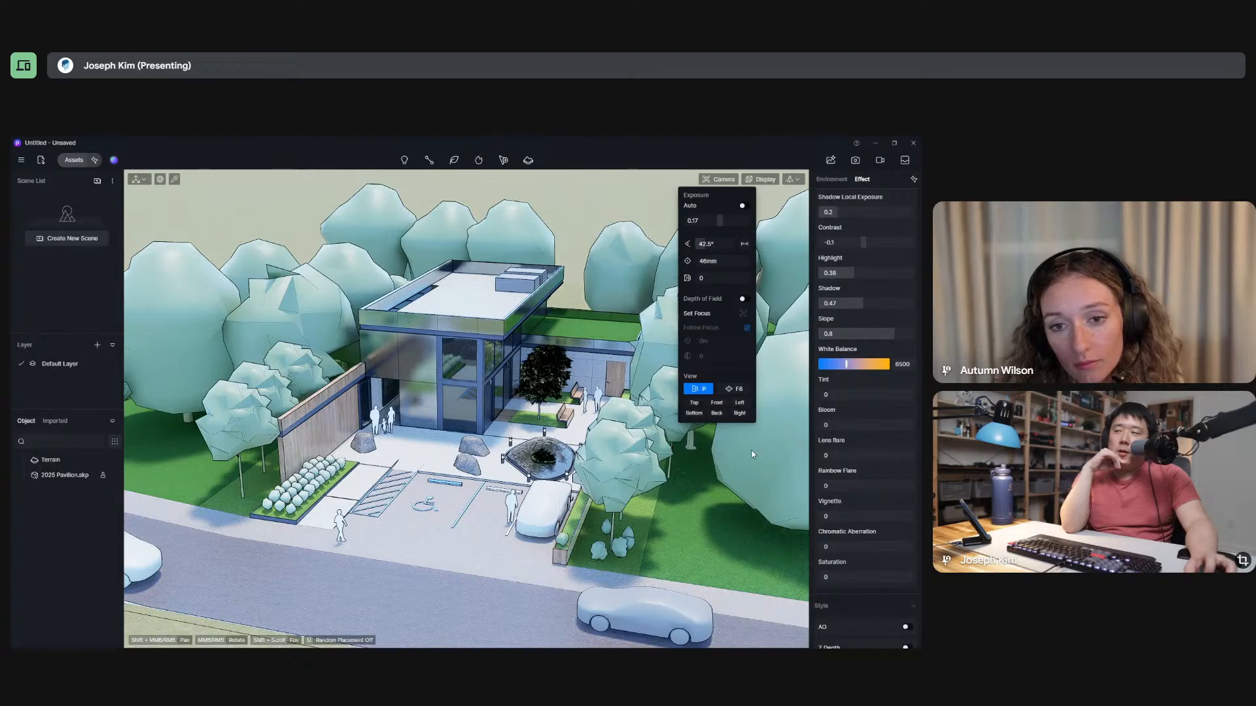
left_click(680, 155)
middle_click_drag(501, 398, 467, 382)
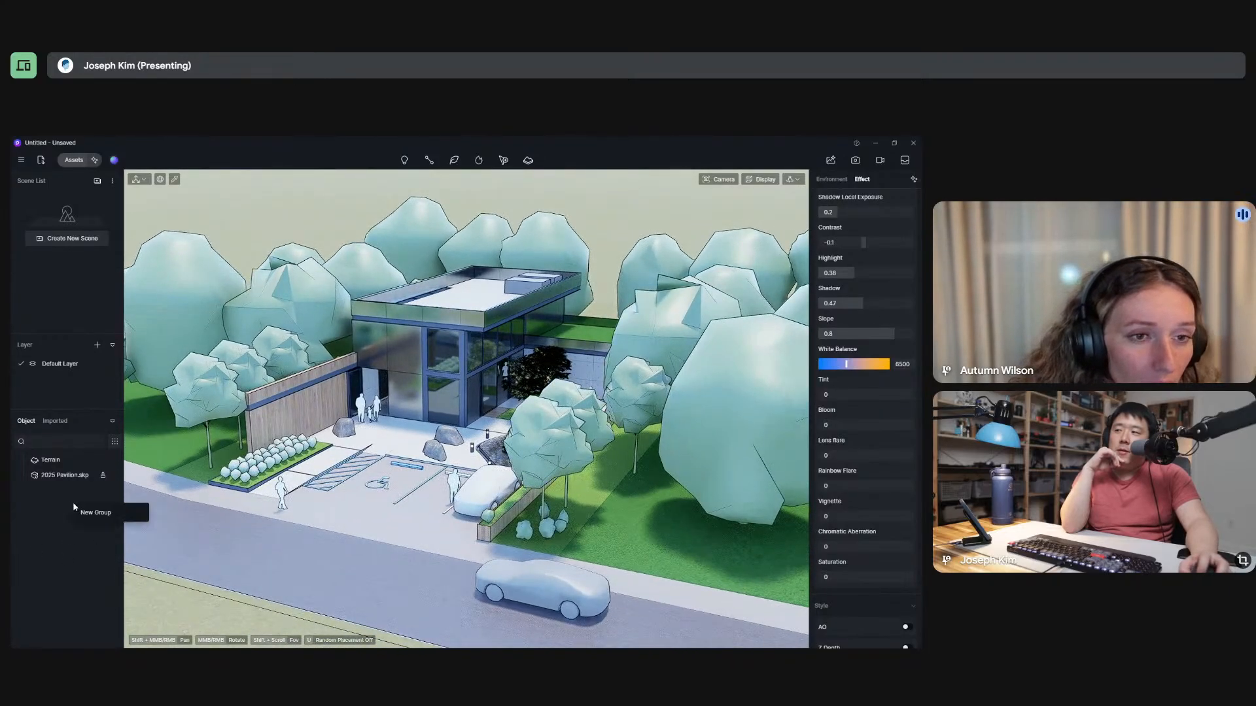
left_click(97, 352)
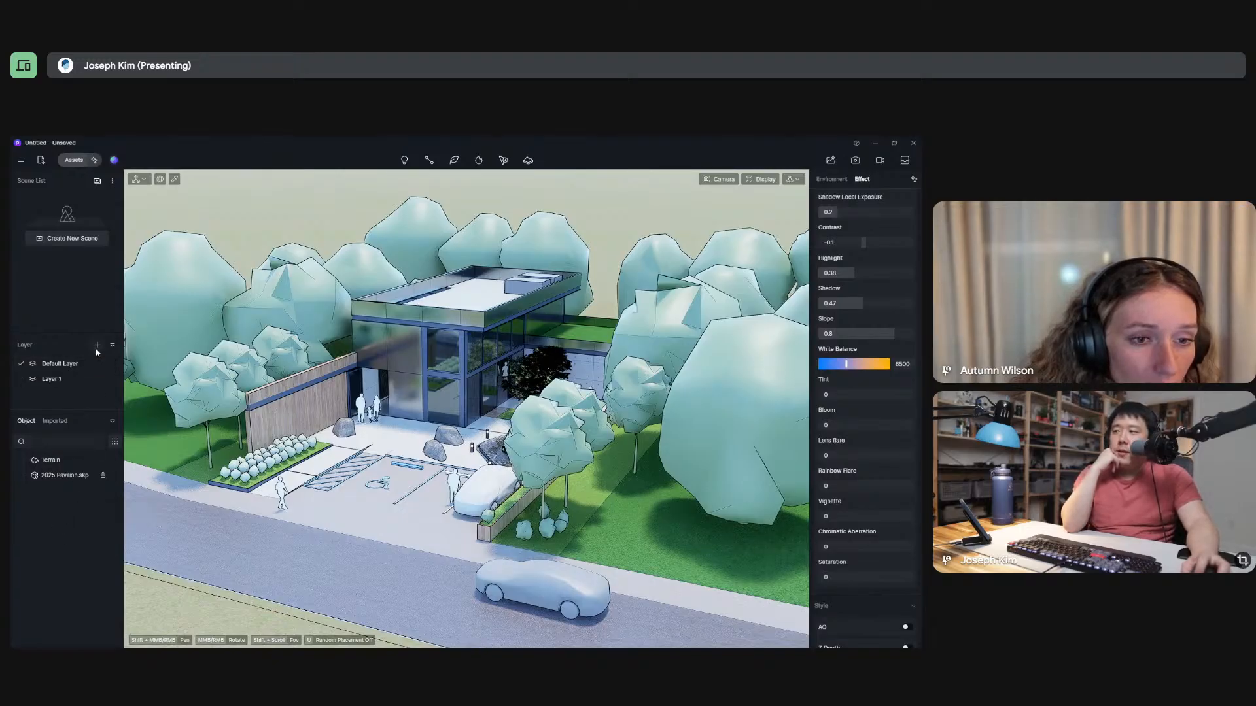
right_click(73, 381)
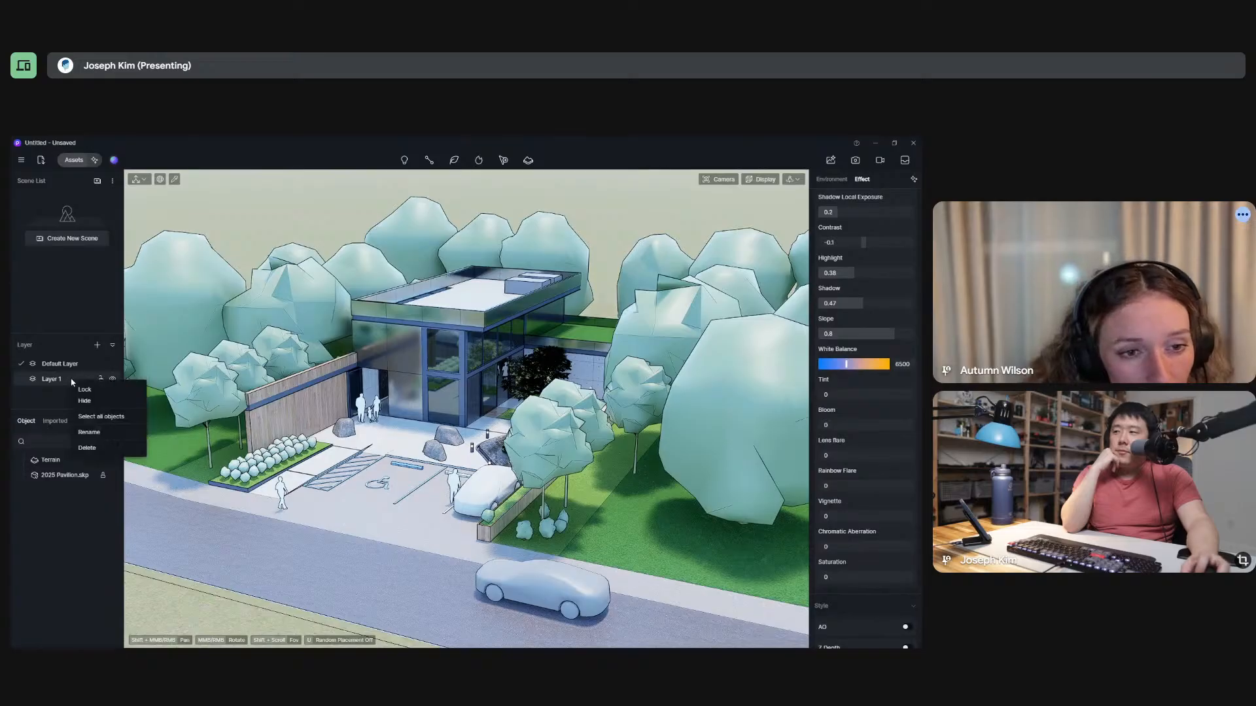
left_click(87, 448)
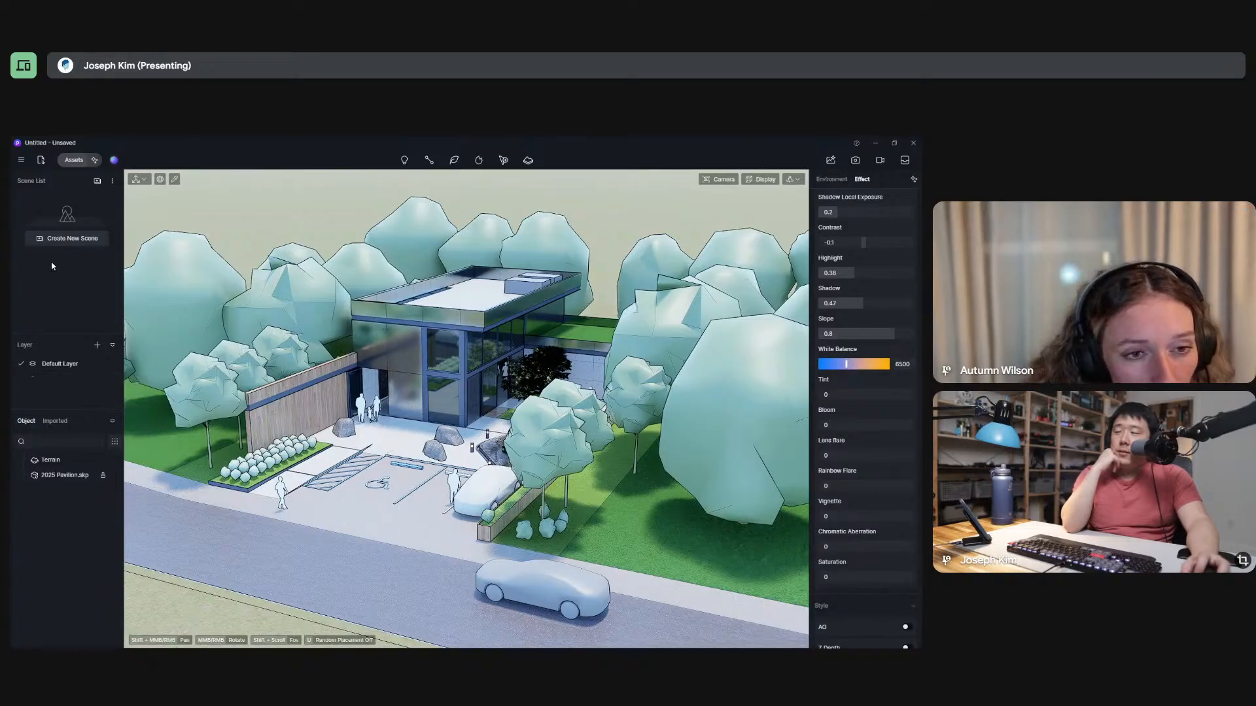
Create a new scene from the current exterior view of the pavilion.
left_click(78, 240)
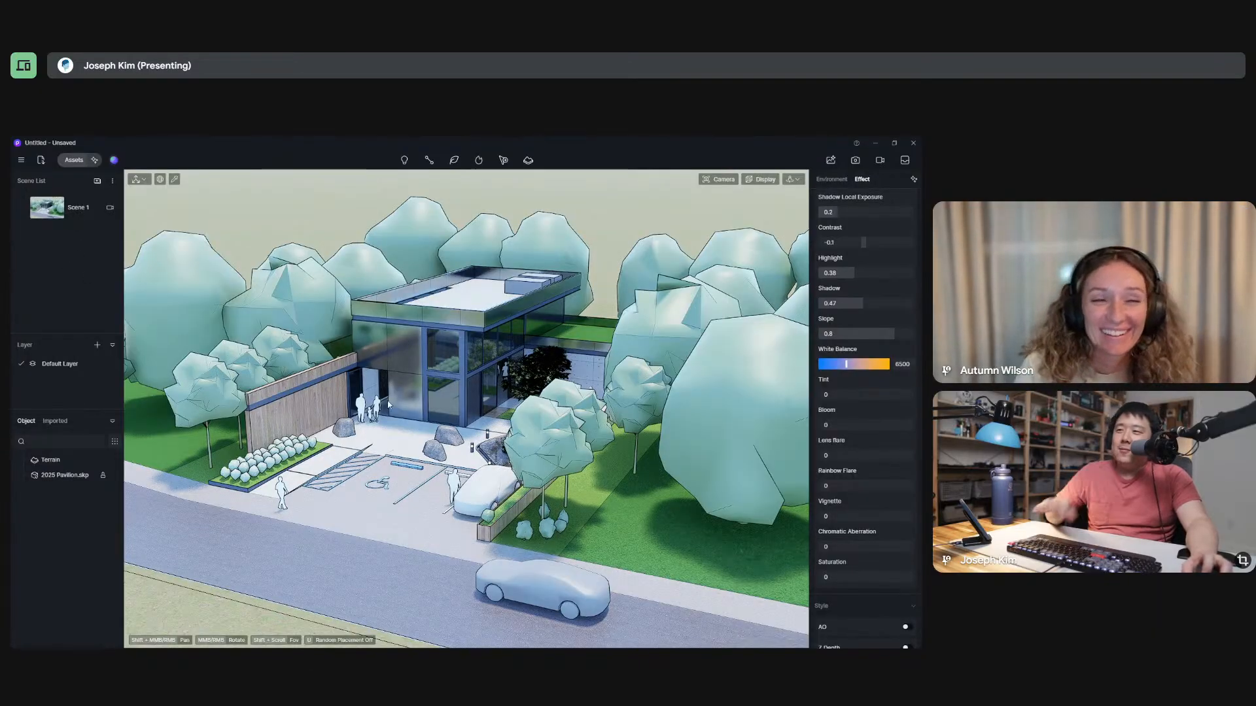
Move the camera inside the pavilion facing the kitchen and widen its field of view to 85.5°.
middle_click_drag(343, 304, 458, 339)
scroll(457, 339, "up", 5)
scroll(458, 339, "up", 10)
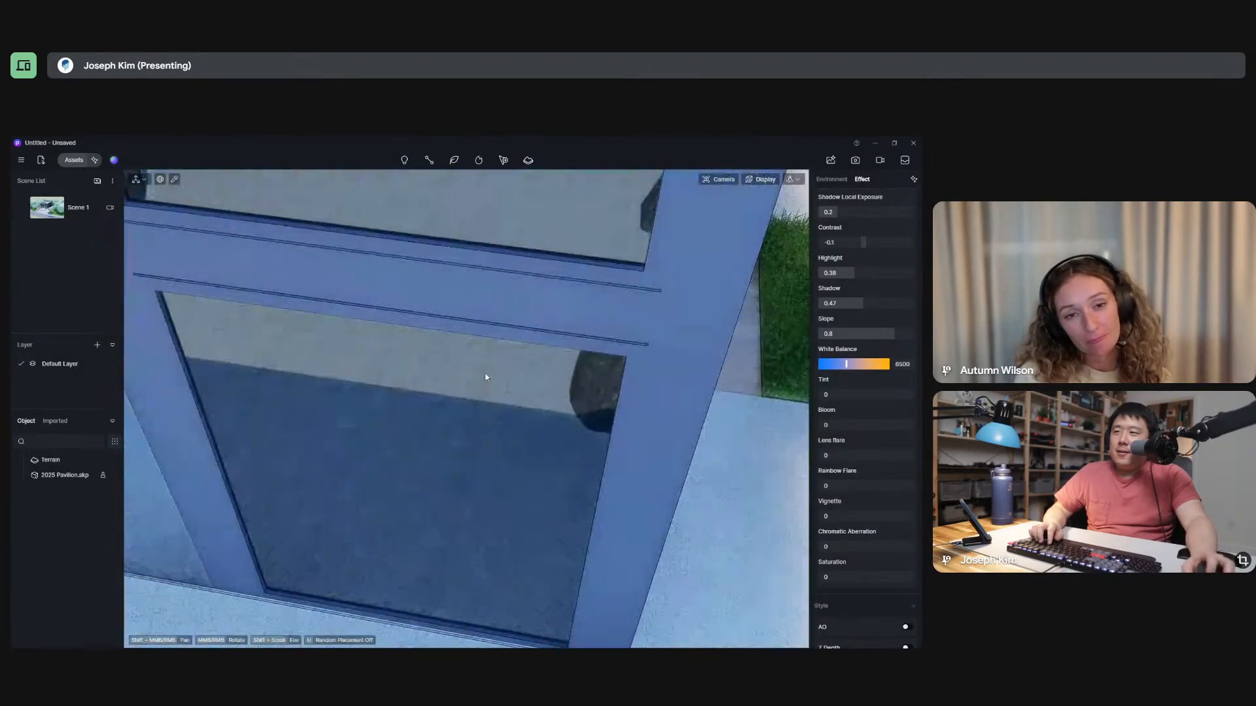
scroll(489, 365, "up", 8)
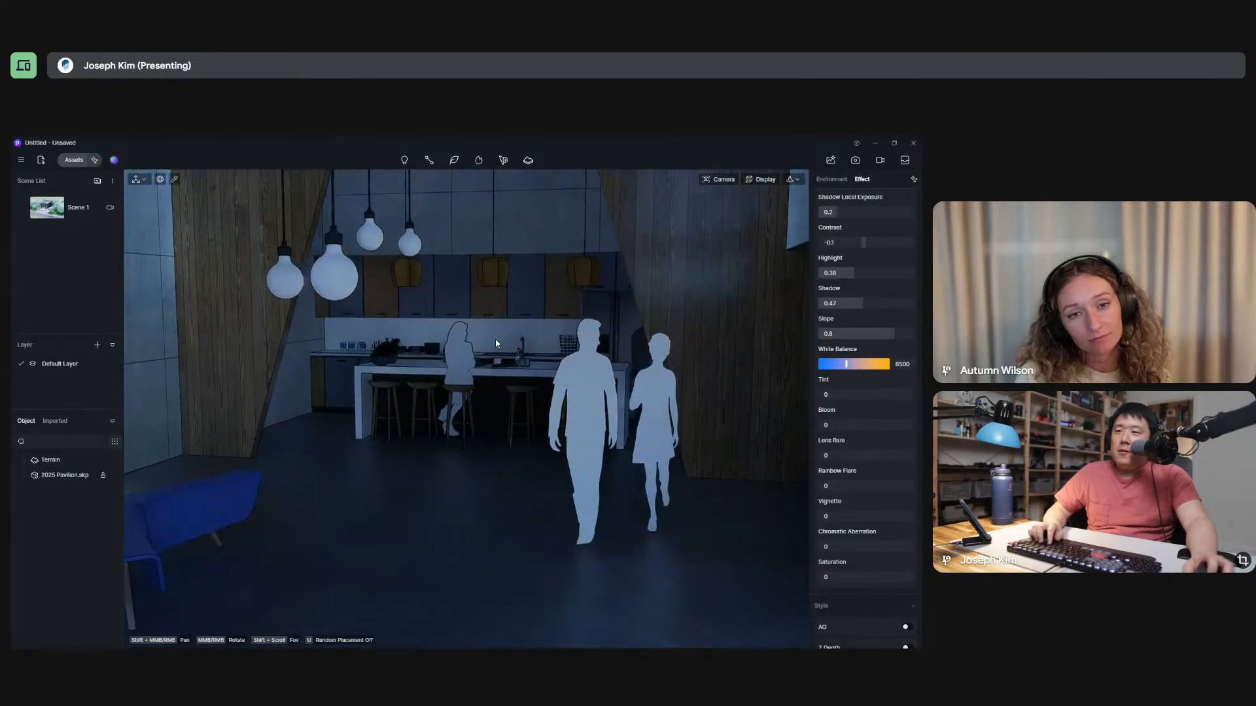
scroll(497, 324, "down", 2)
middle_click_drag(497, 324, 510, 412, "shift")
scroll(524, 354, "up", 2)
scroll(528, 391, "down", 2)
scroll(510, 412, "up", 2)
left_click(719, 179)
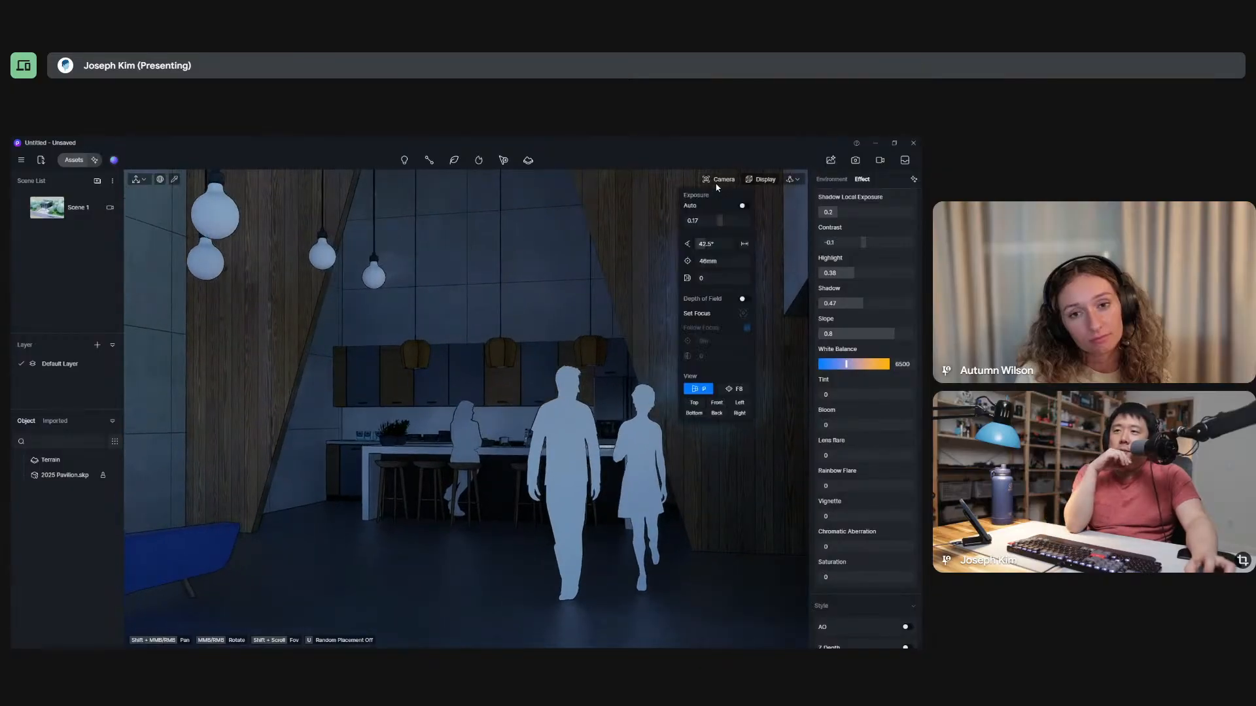
left_click_drag(720, 244, 727, 244)
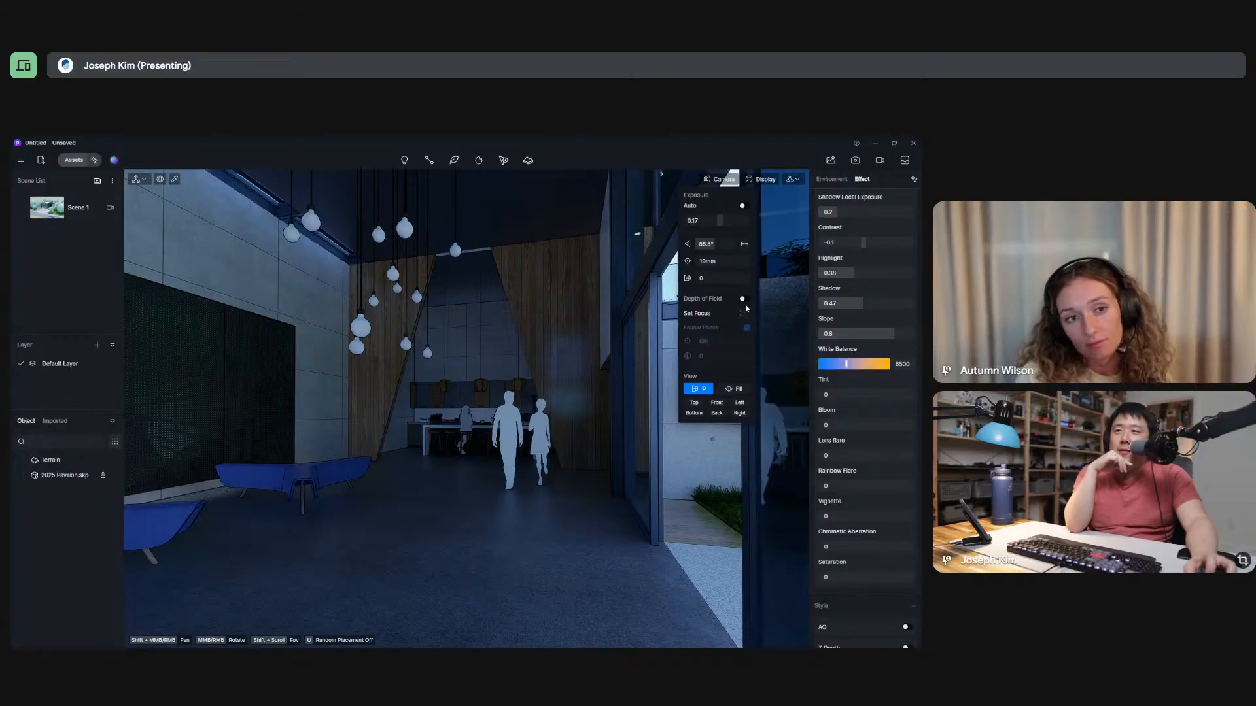
Set the custom daytime sunlight intensity to 7.65 for the interior and save the view as a second scene.
left_click(744, 206)
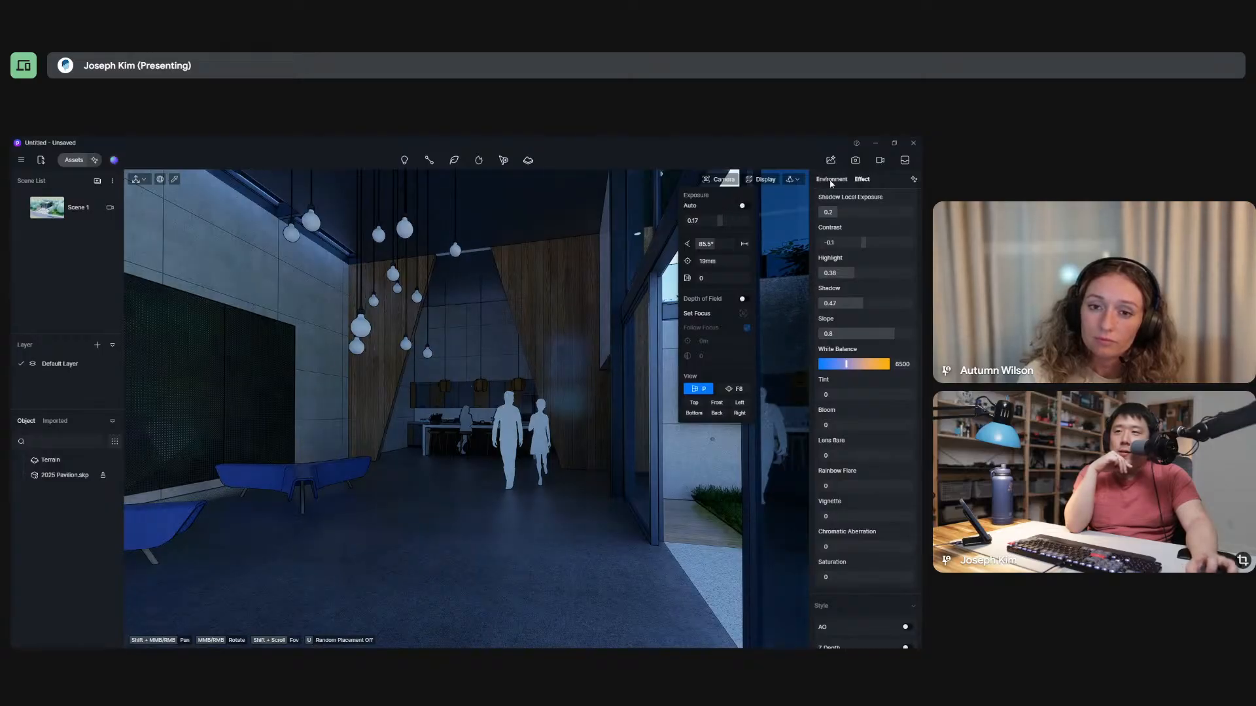
left_click(832, 181)
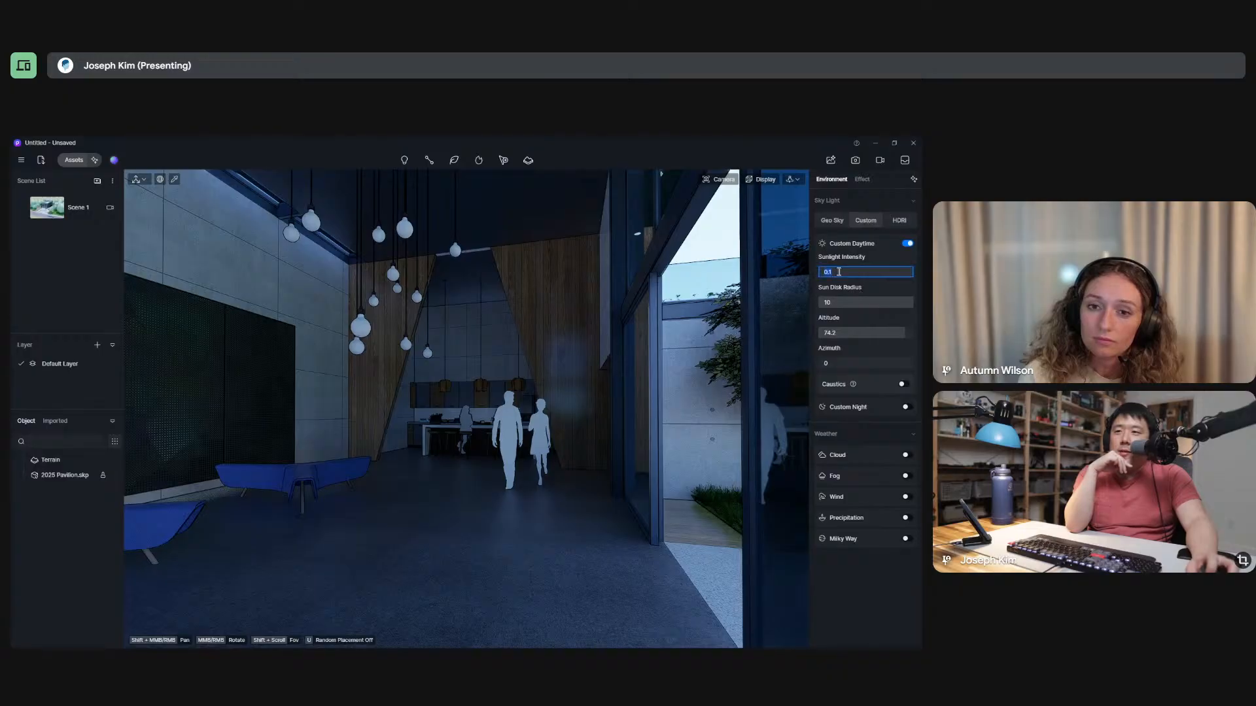
left_click_drag(836, 273, 897, 276)
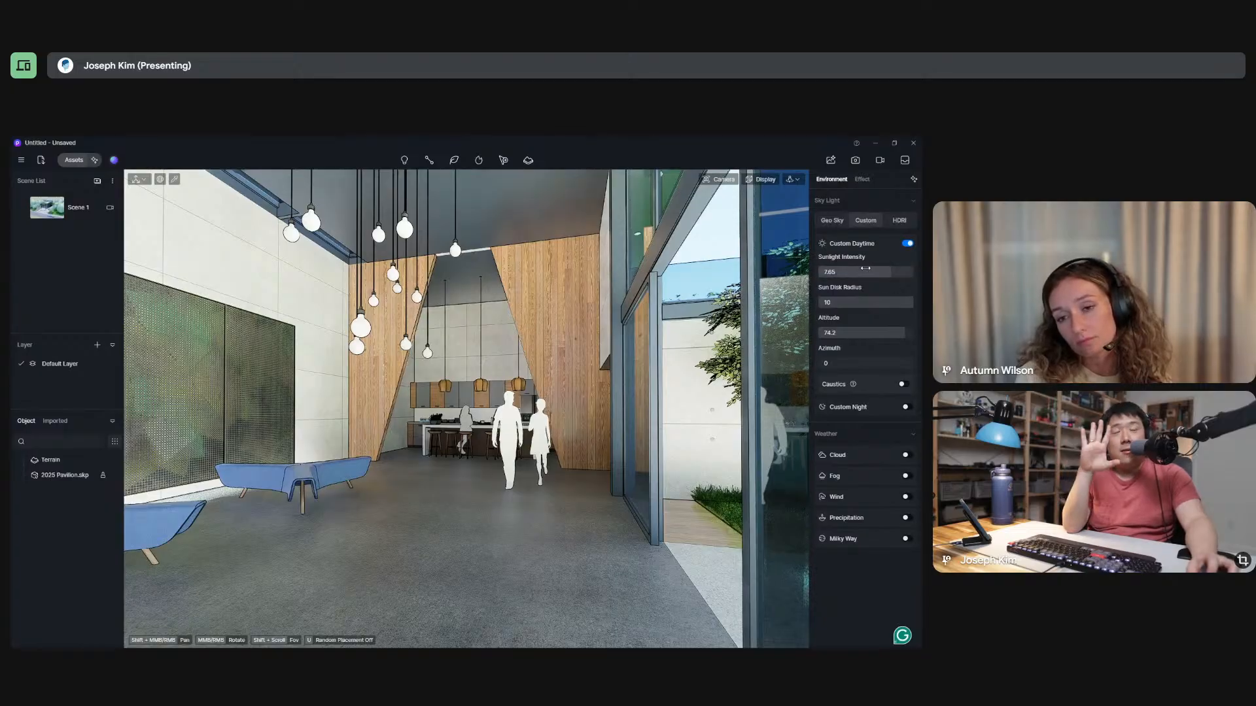
left_click(98, 181)
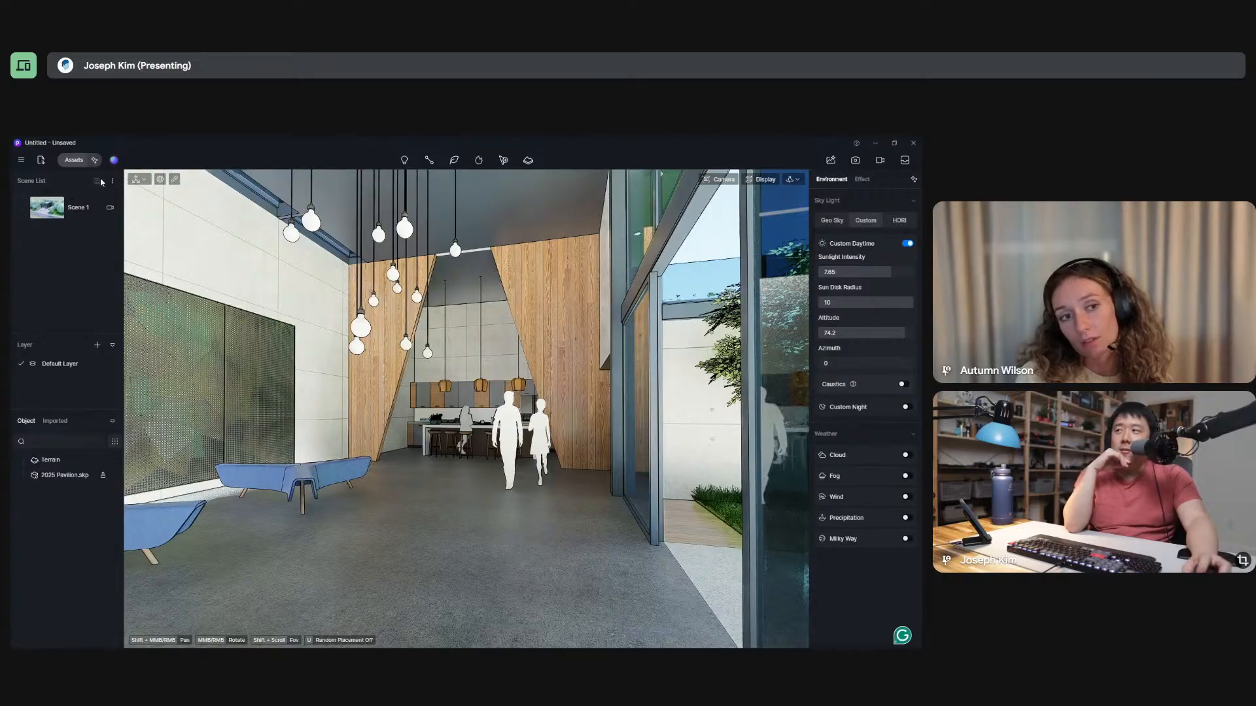
Switch back and forth between Scene 1 and Scene 2 to compare their saved views and sunlight settings, finishing on Scene 1.
left_click(64, 218)
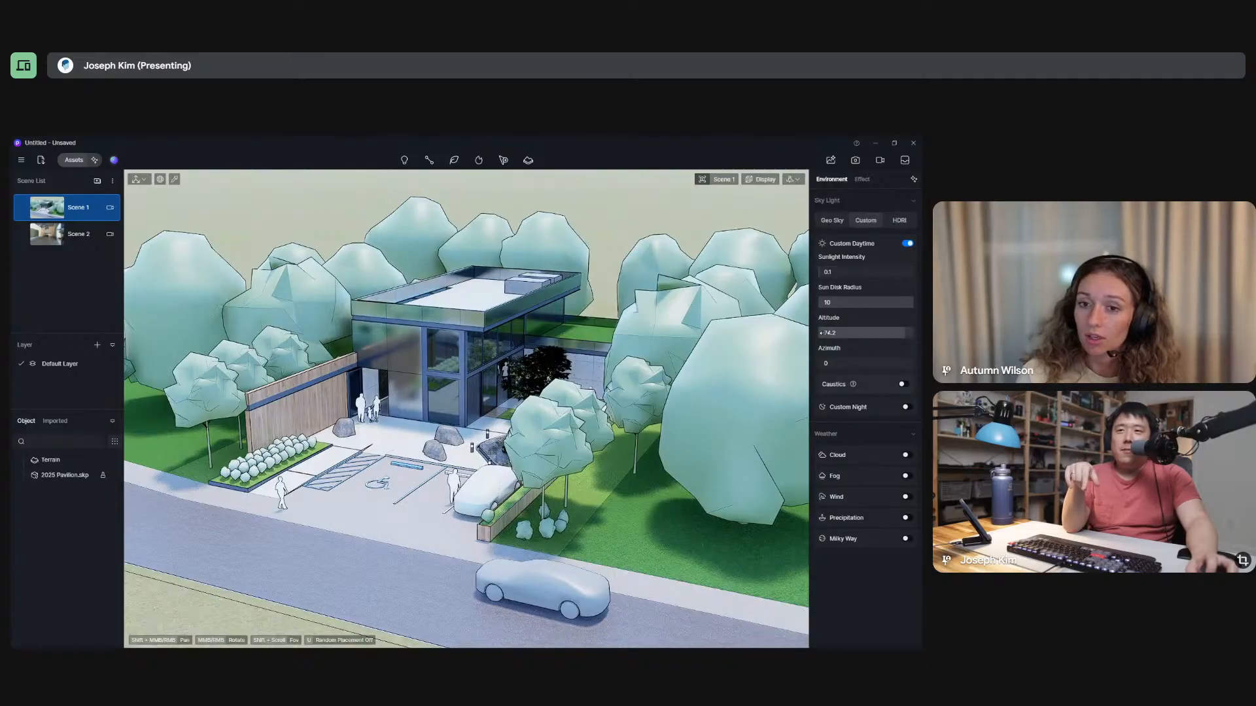
left_click(67, 231)
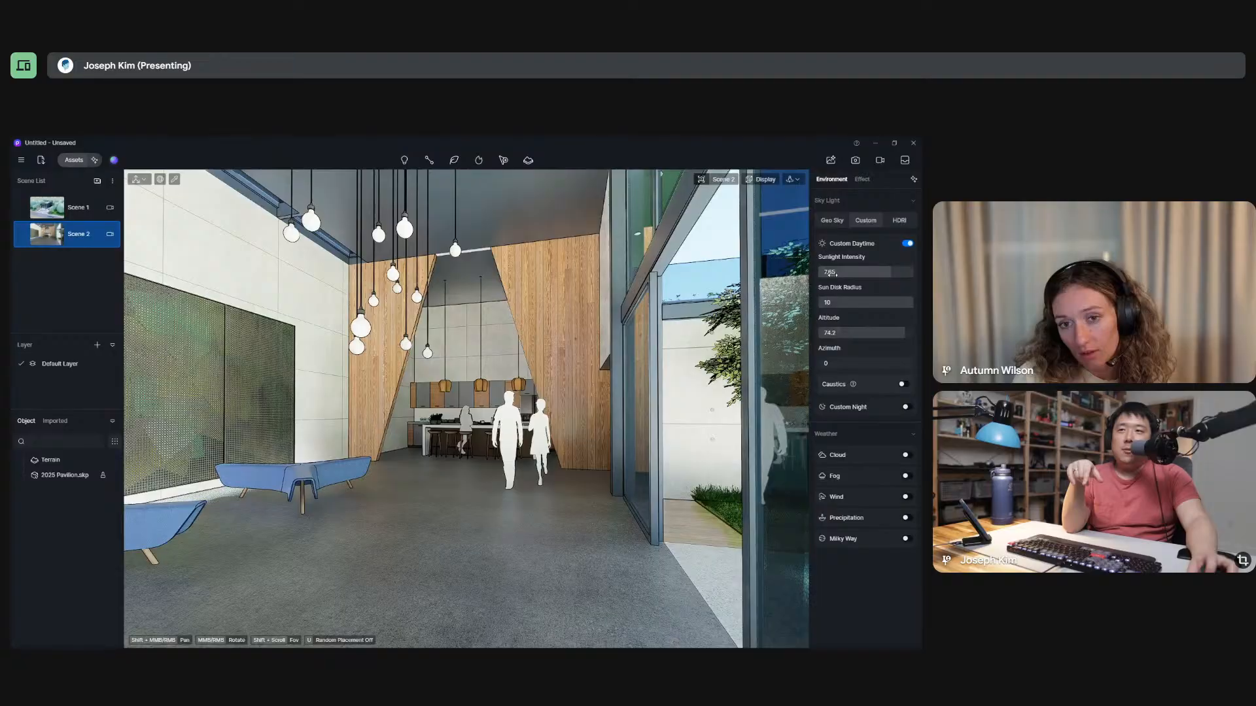
left_click(73, 214)
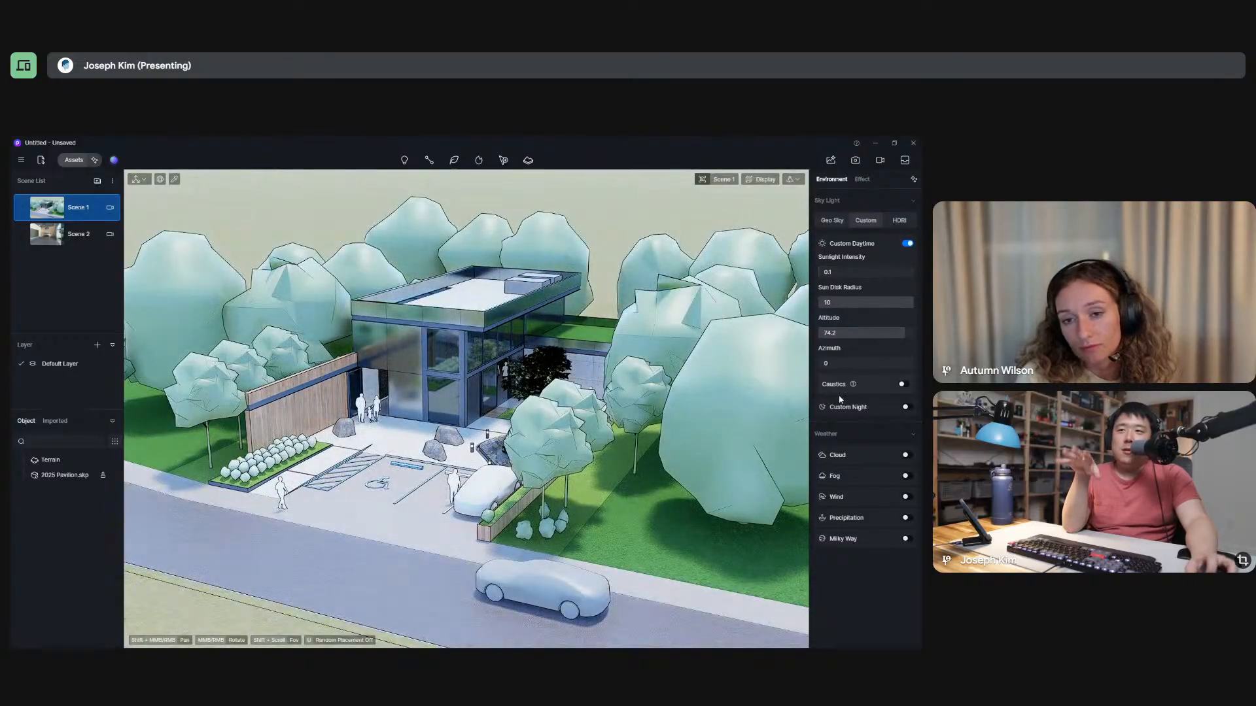
left_click(70, 236)
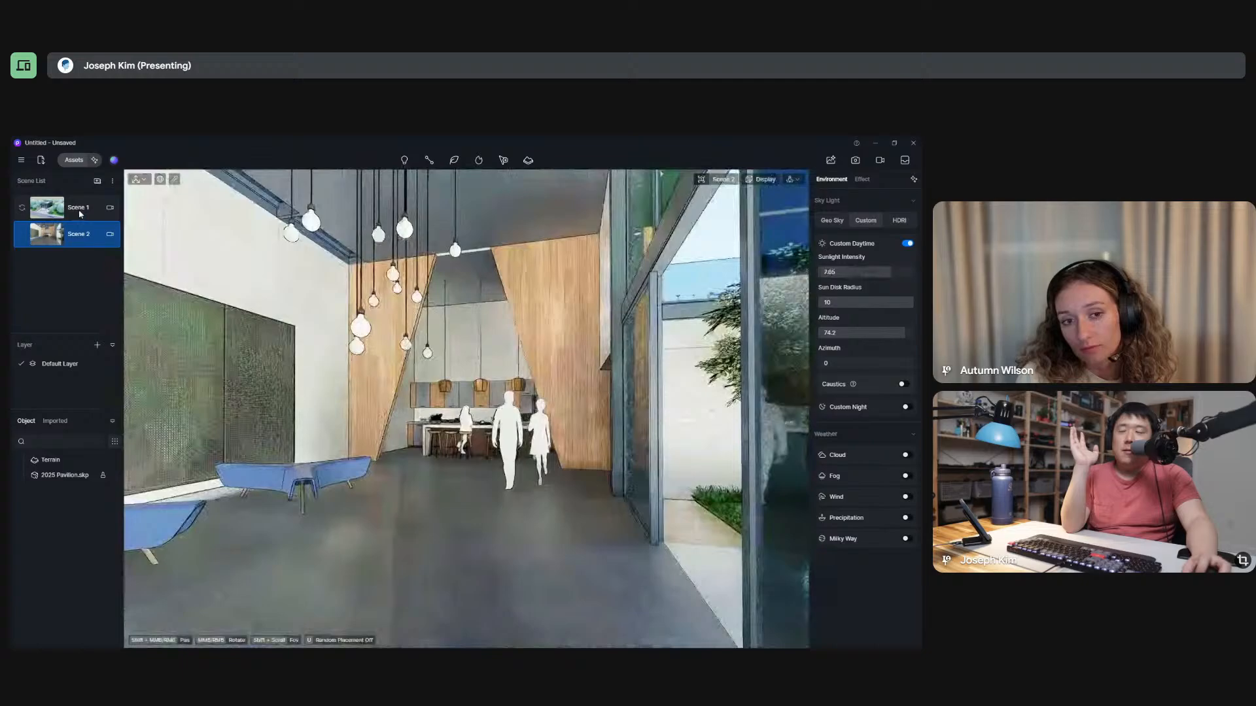
left_click(78, 213)
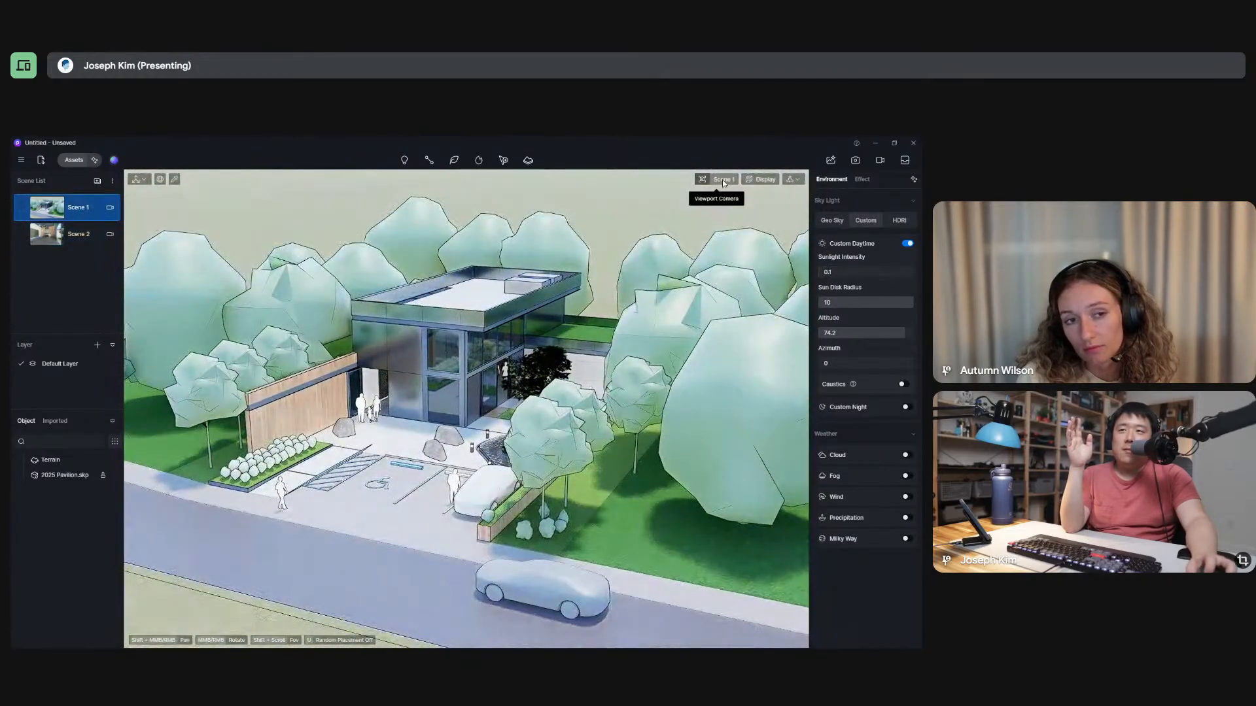
left_click(723, 180)
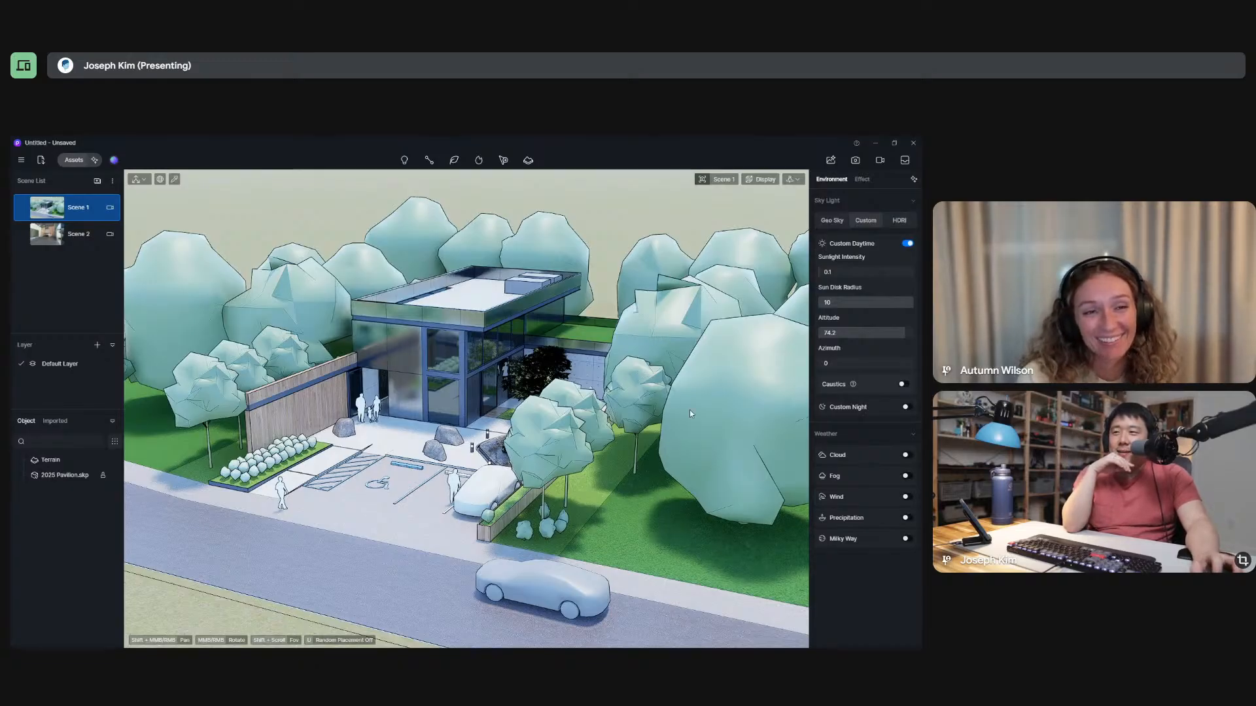
left_click(59, 236)
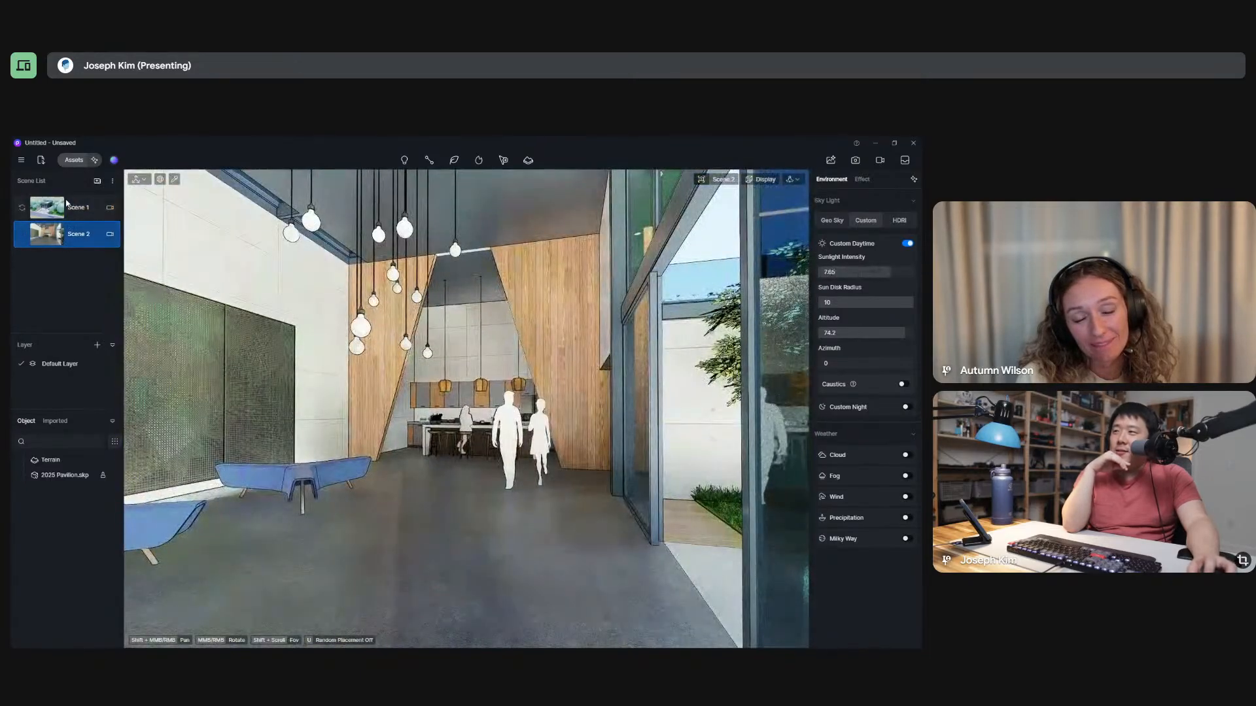
left_click(67, 204)
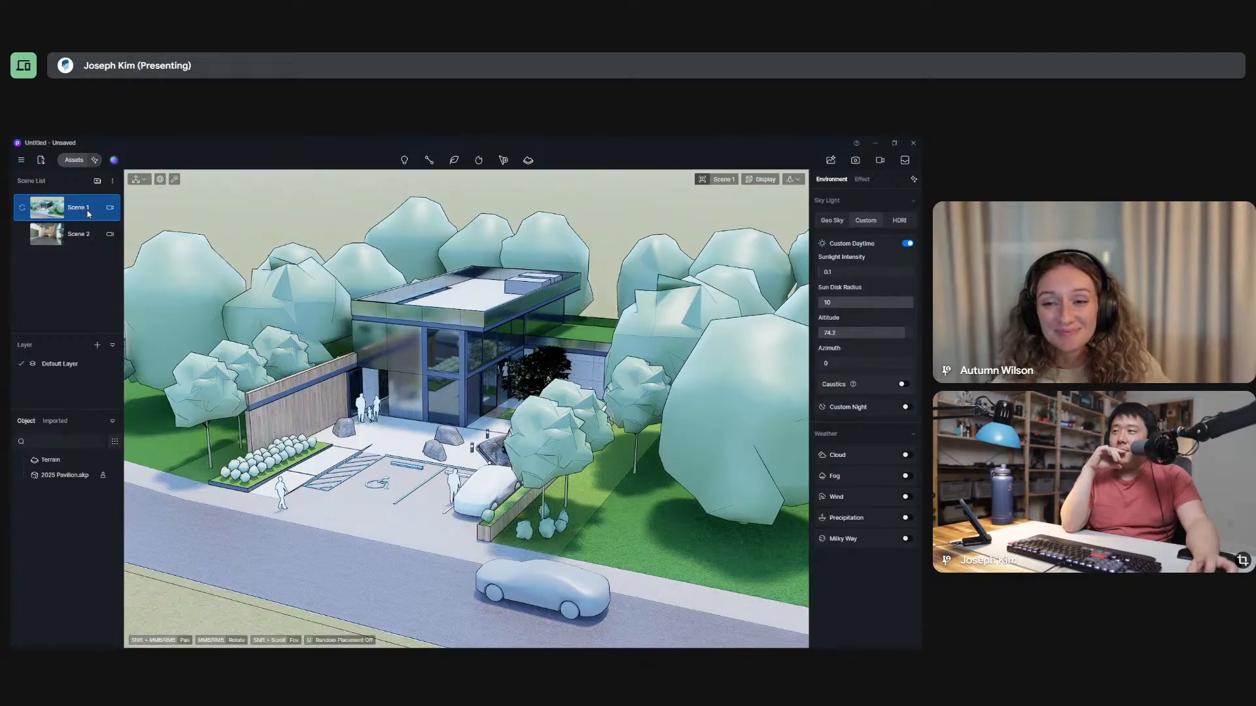
left_click(83, 166)
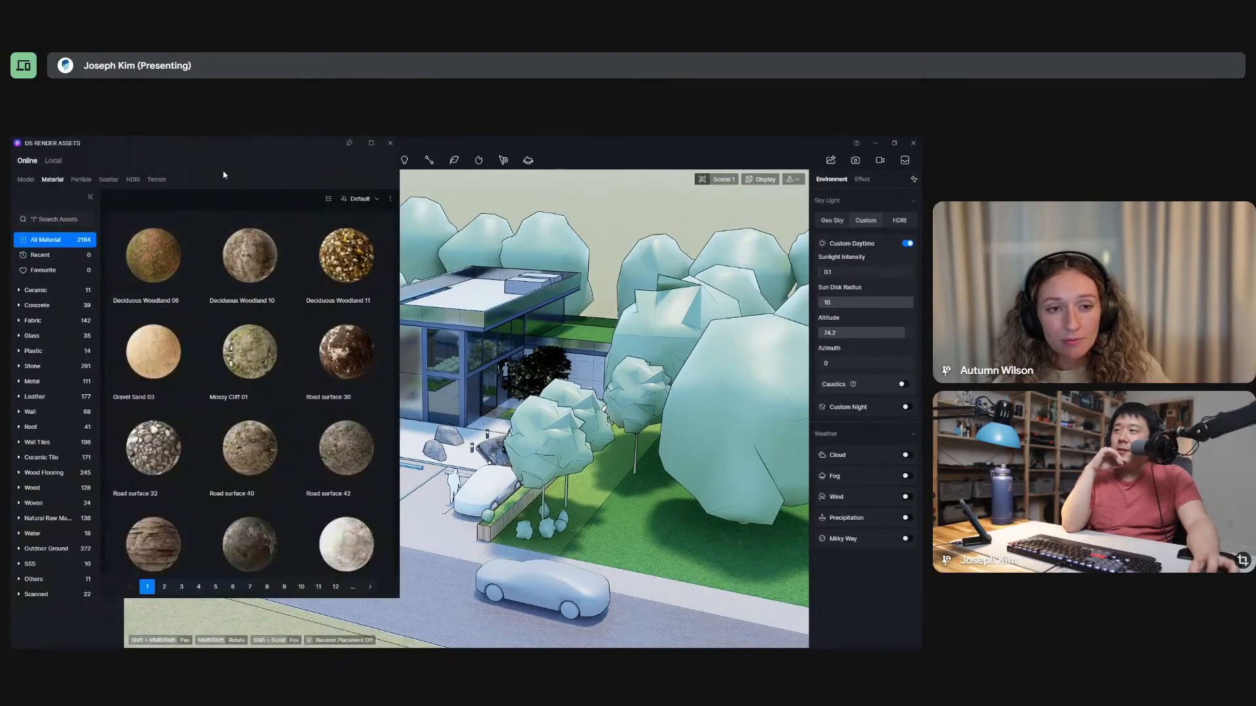
left_click_drag(246, 140, 403, 177)
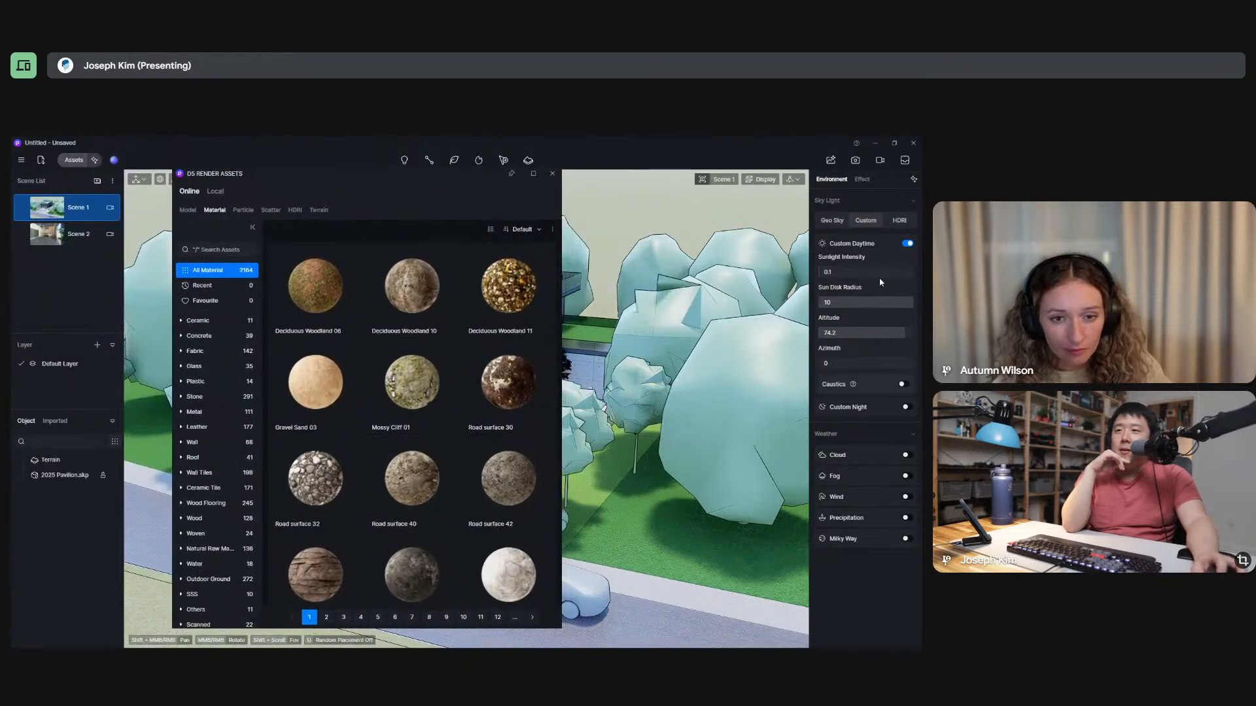
left_click(552, 173)
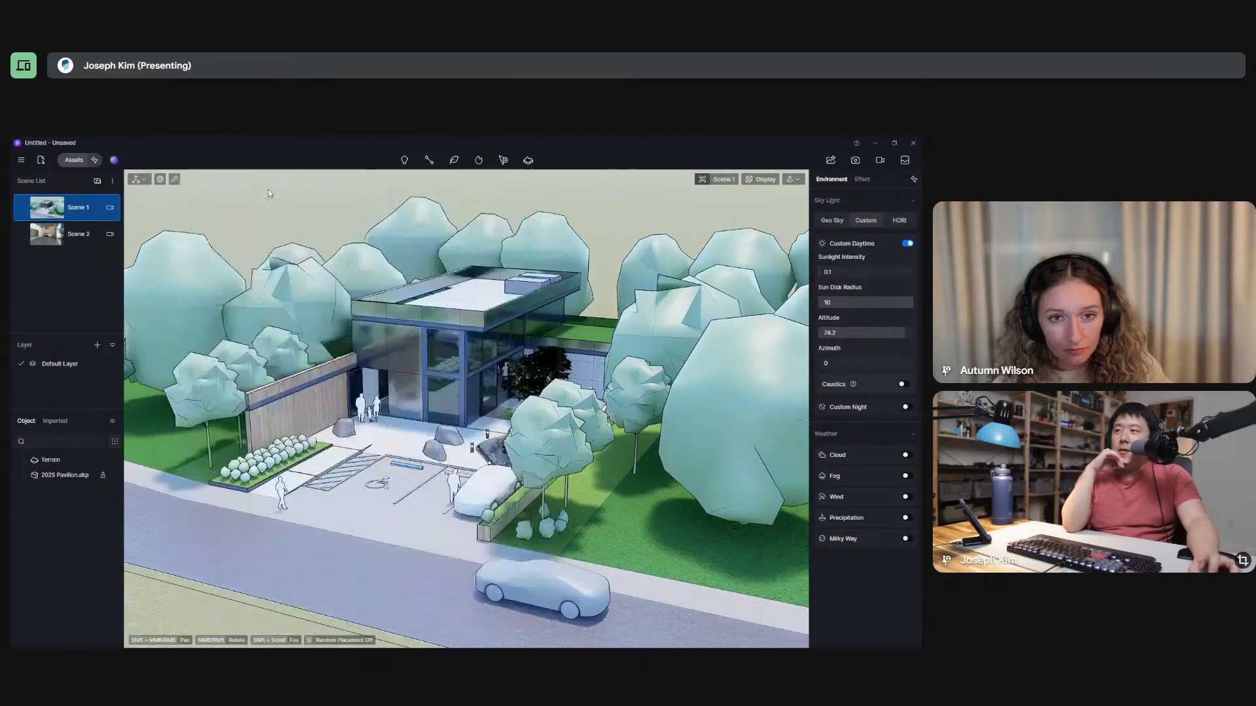
Pick the concrete paving material in front of the pavilion and review the available material templates, keeping Custom.
left_click(443, 540)
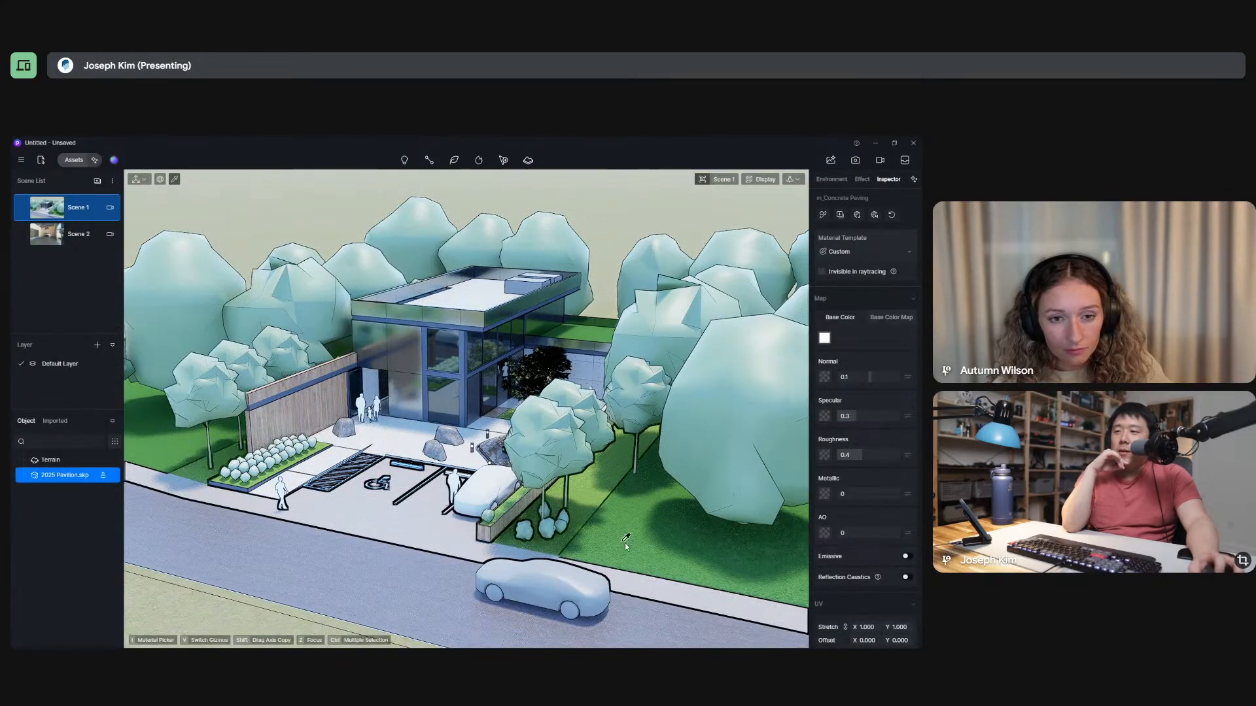
scroll(573, 533, "up", 5)
scroll(575, 532, "down", 8)
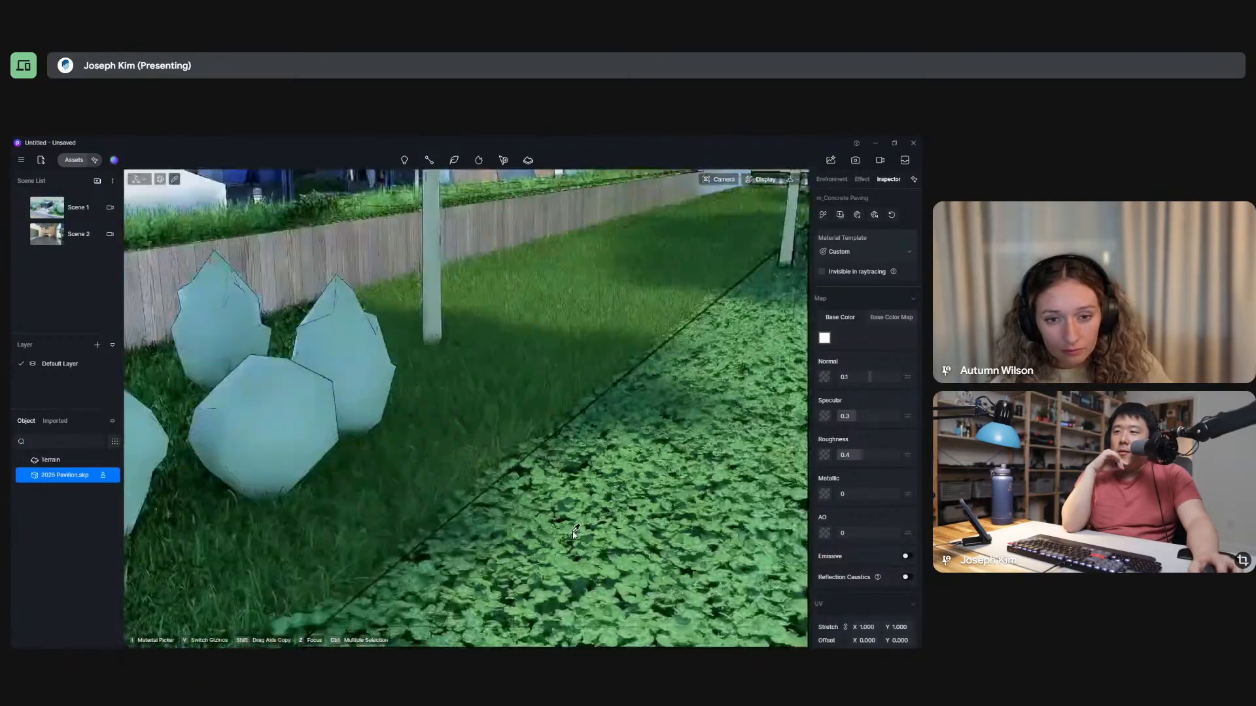
scroll(578, 531, "down", 3)
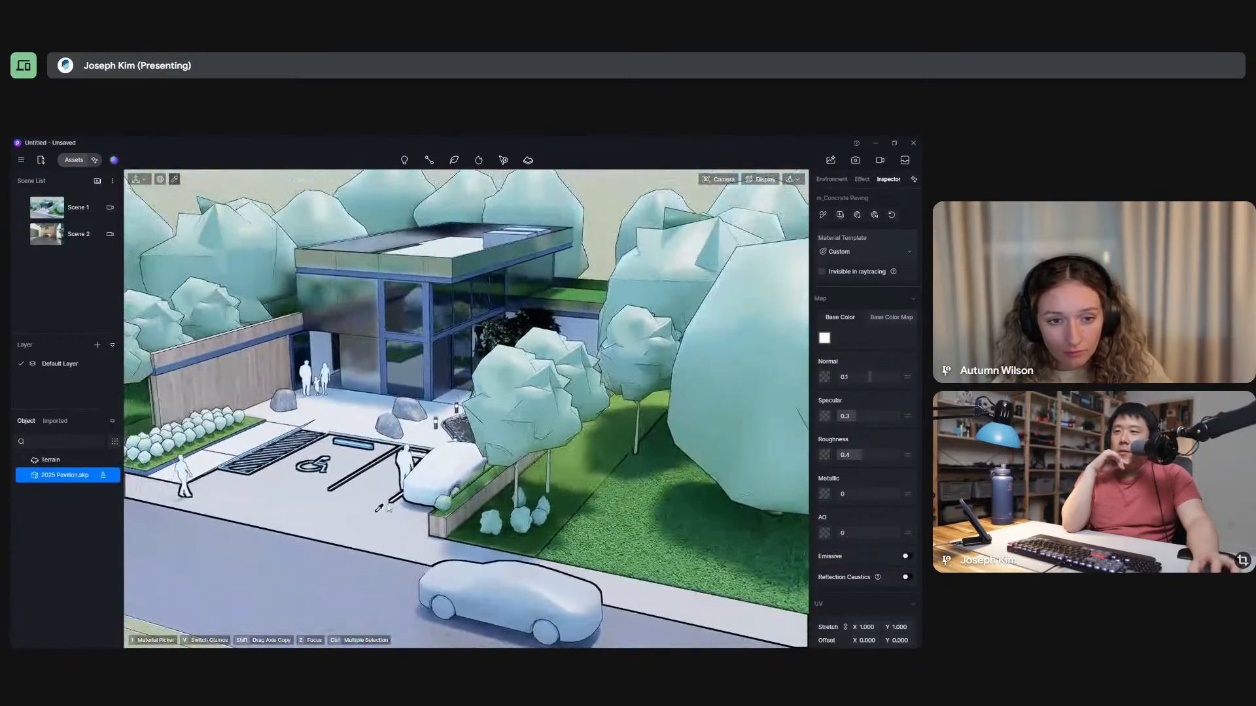
left_click(878, 253)
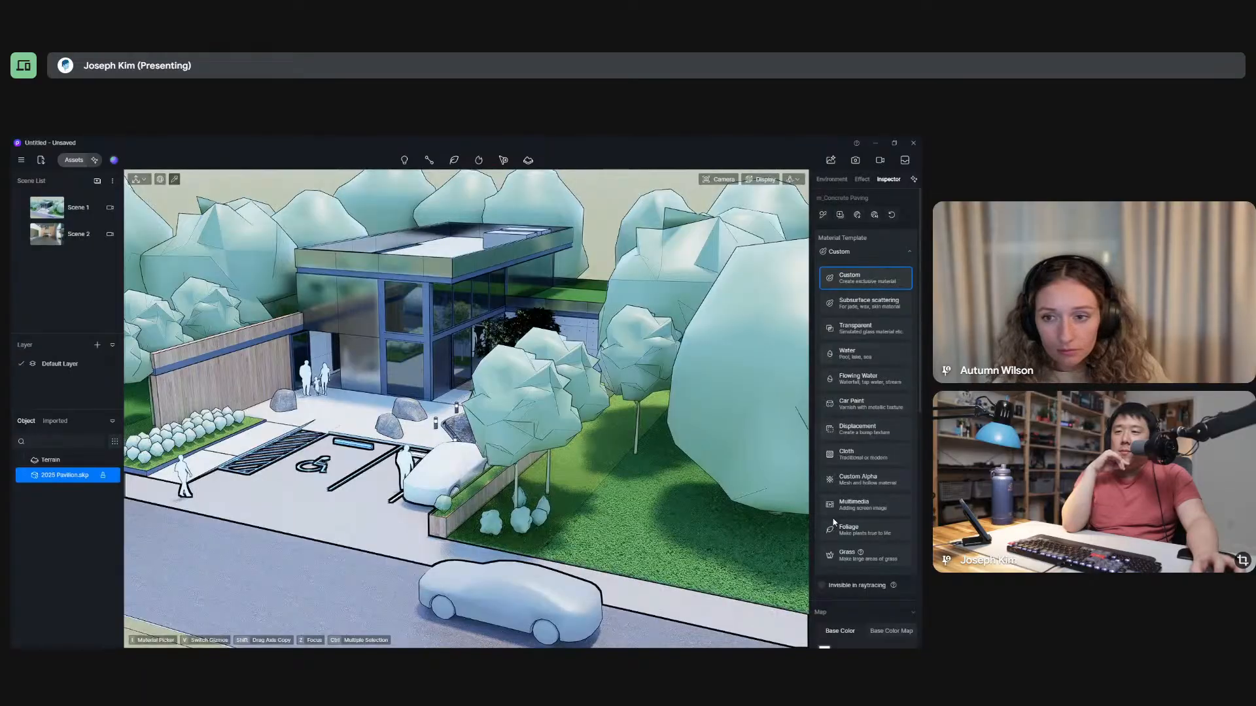
left_click(894, 254)
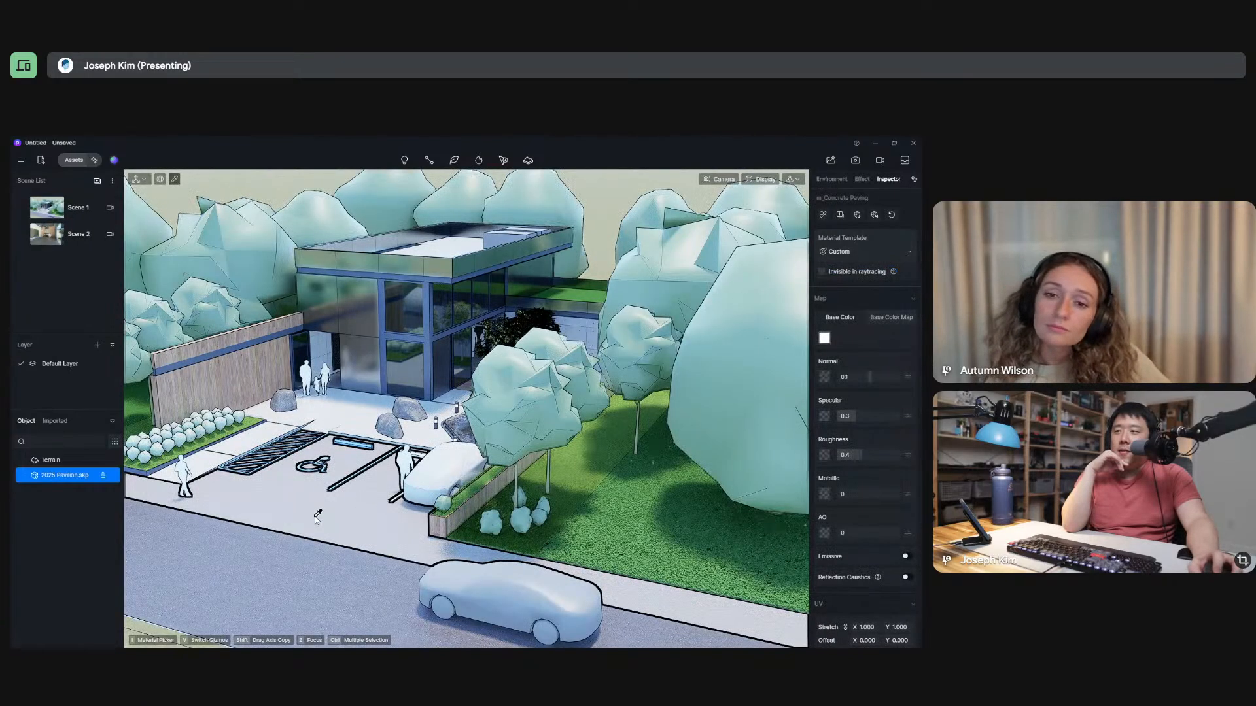
Browse the Stone category of the online material library and close the library.
left_click(75, 161)
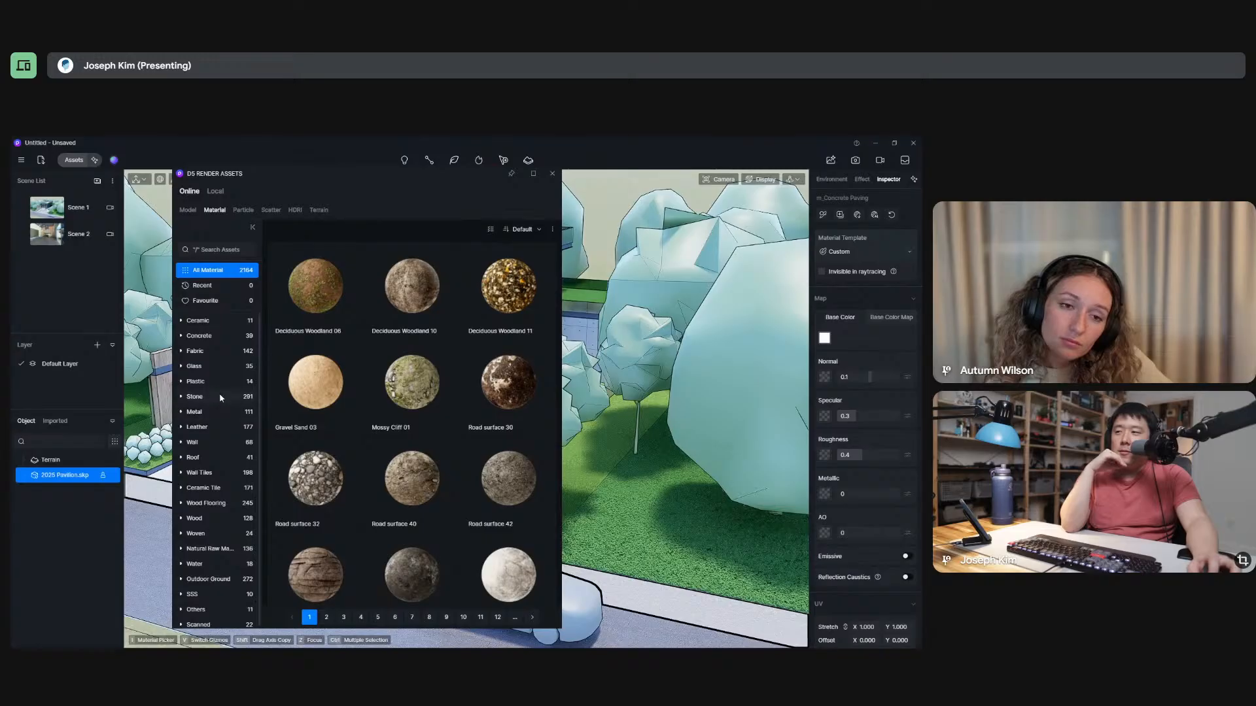
left_click(195, 397)
left_click(181, 398)
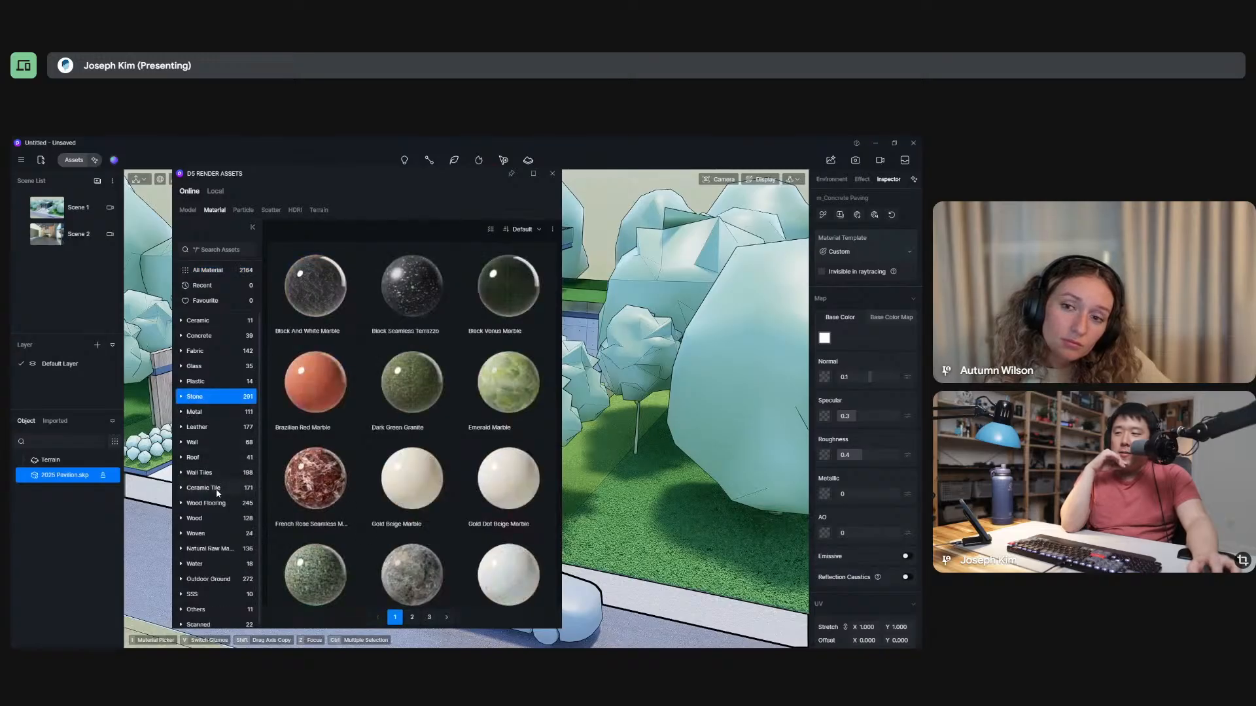
scroll(213, 530, "down", 1)
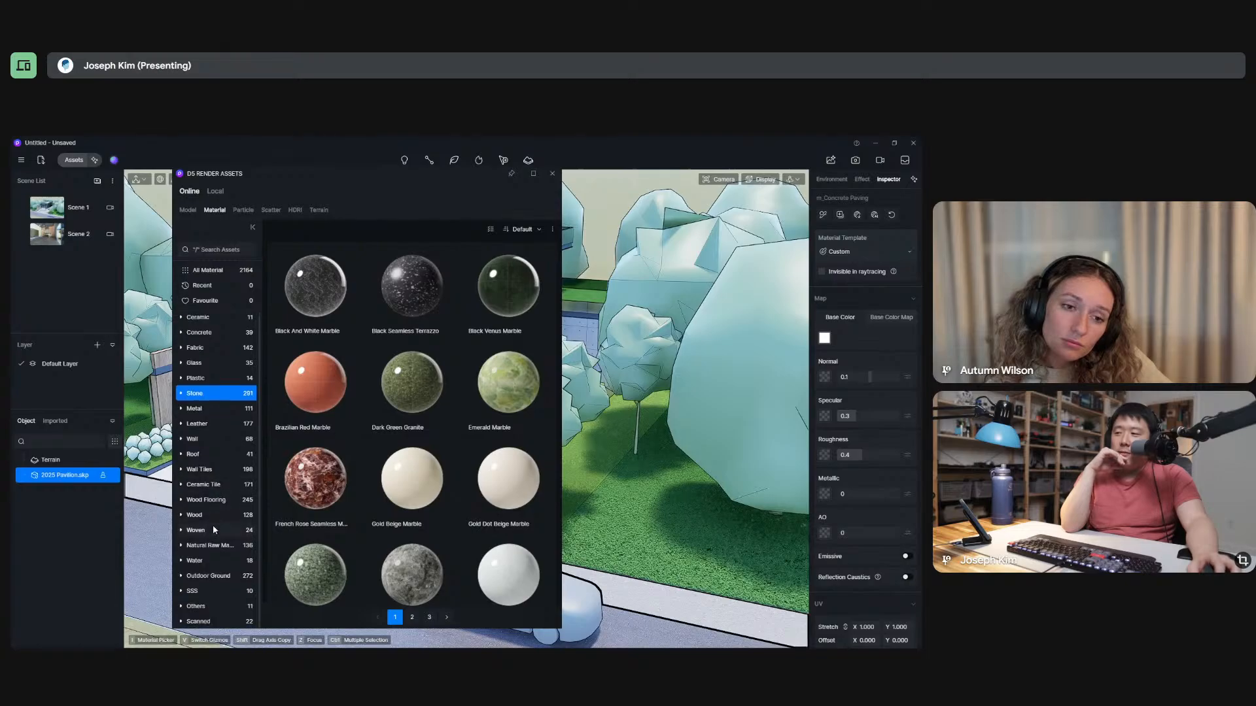
scroll(216, 528, "up", 1)
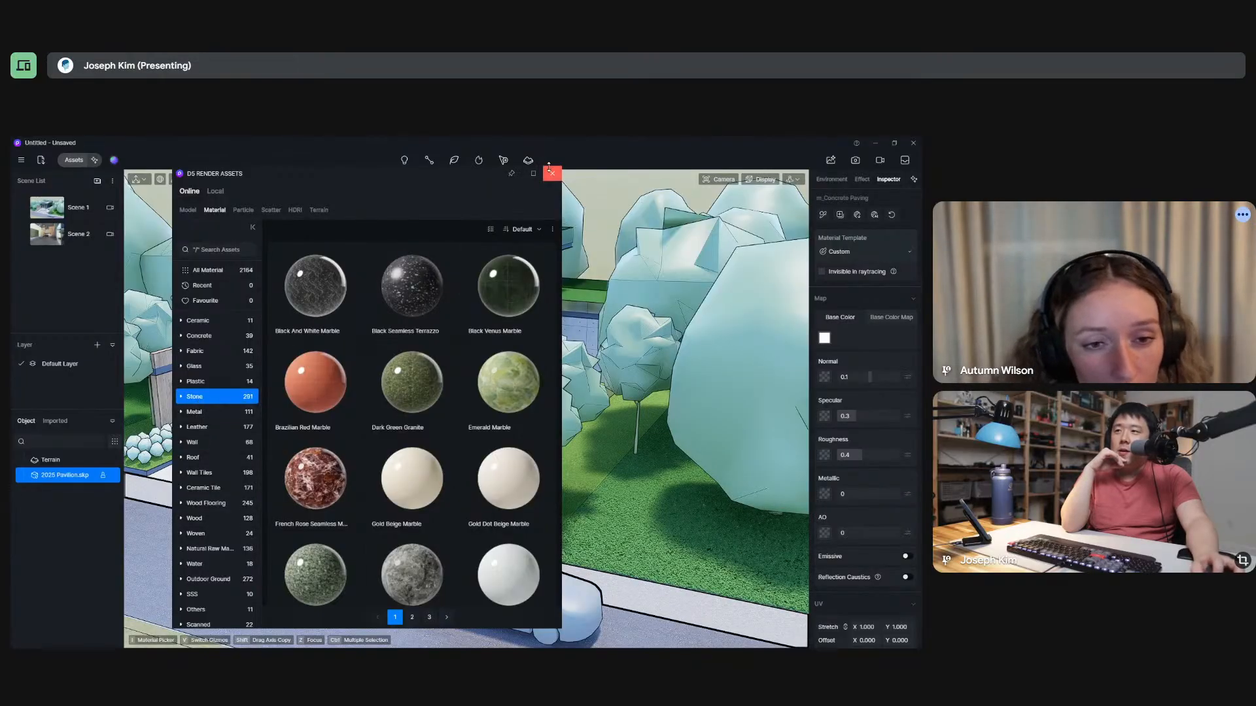
left_click(552, 173)
Examine the boulders and paving in front of the pavilion entrance up close.
middle_click_drag(464, 302, 561, 395)
scroll(419, 329, "up", 2)
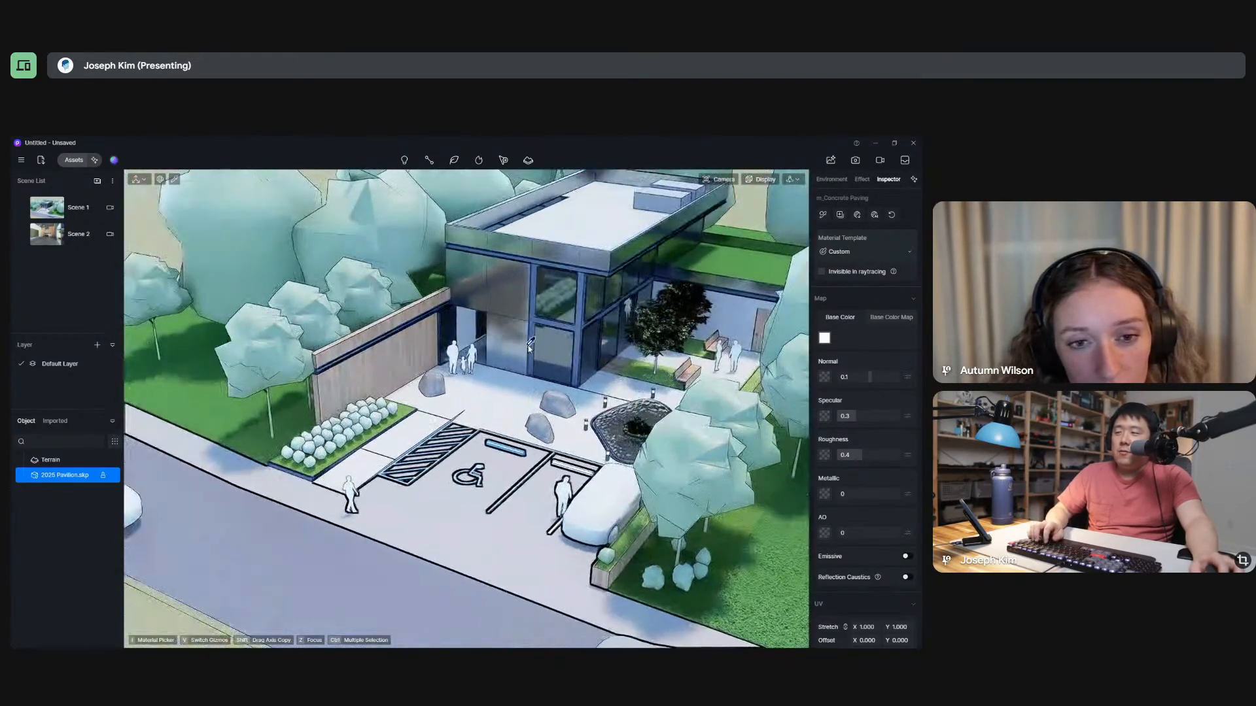
scroll(561, 396, "up", 8)
scroll(561, 396, "down", 3)
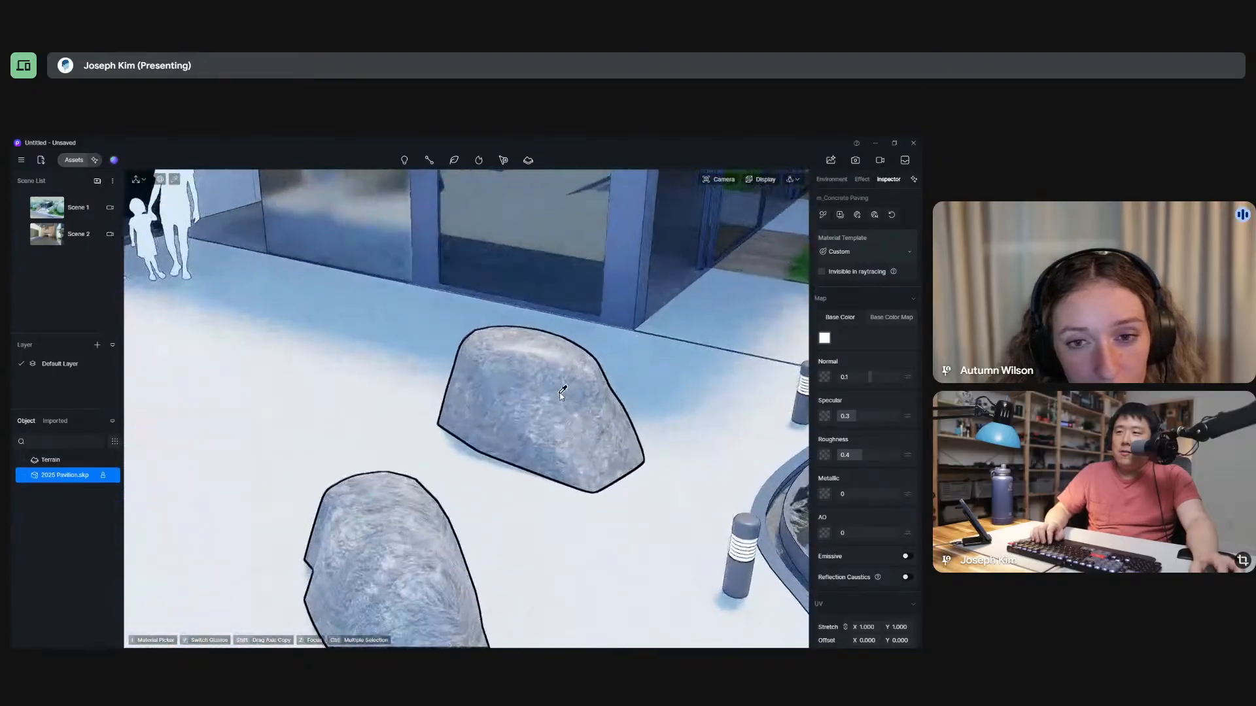
scroll(561, 396, "up", 3)
scroll(561, 396, "down", 6)
scroll(561, 396, "down", 4)
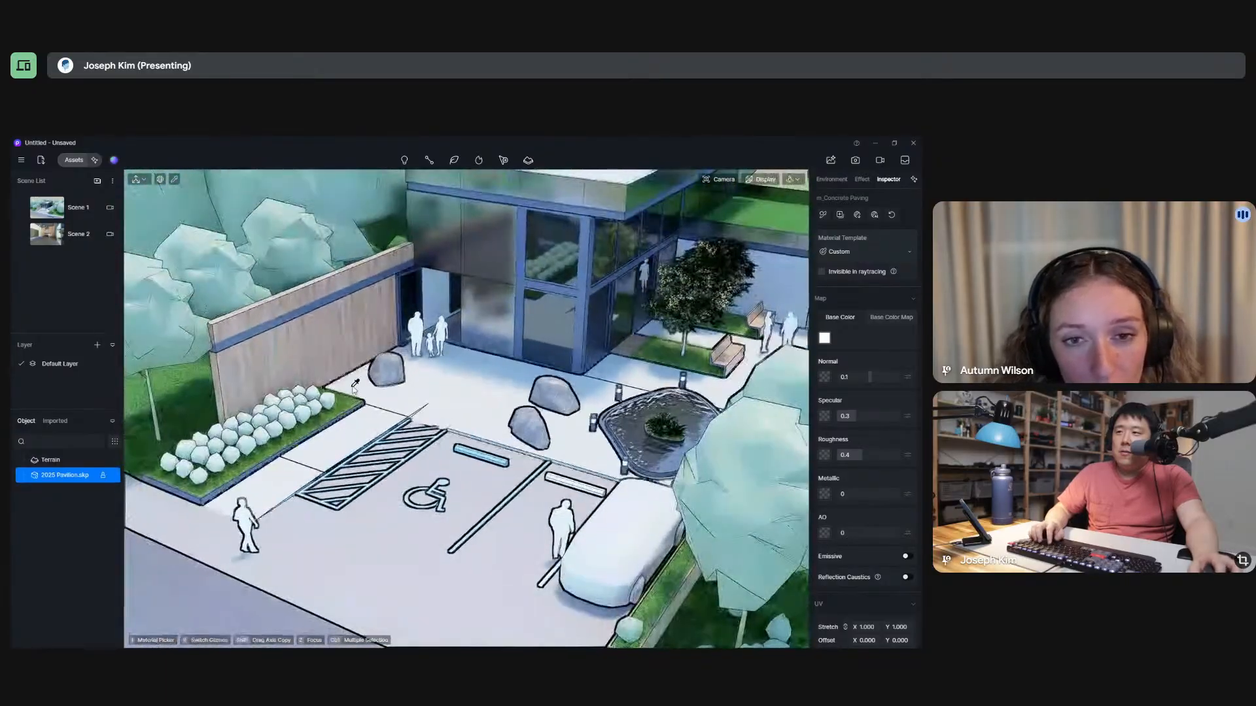
Pick the gravel material on the pavilion's main roof to show its settings.
middle_click_drag(561, 396, 295, 537)
middle_click_drag(487, 398, 547, 281)
scroll(550, 291, "up", 2)
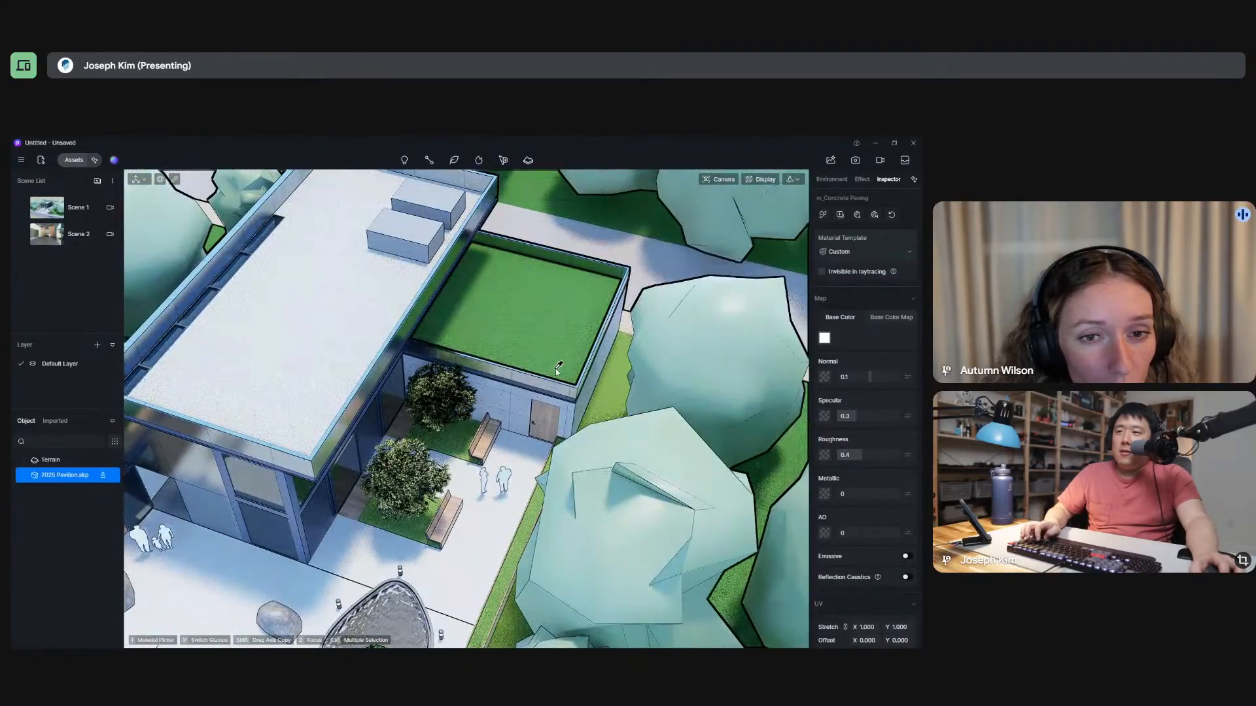
middle_click_drag(556, 366, 553, 349)
key("i")
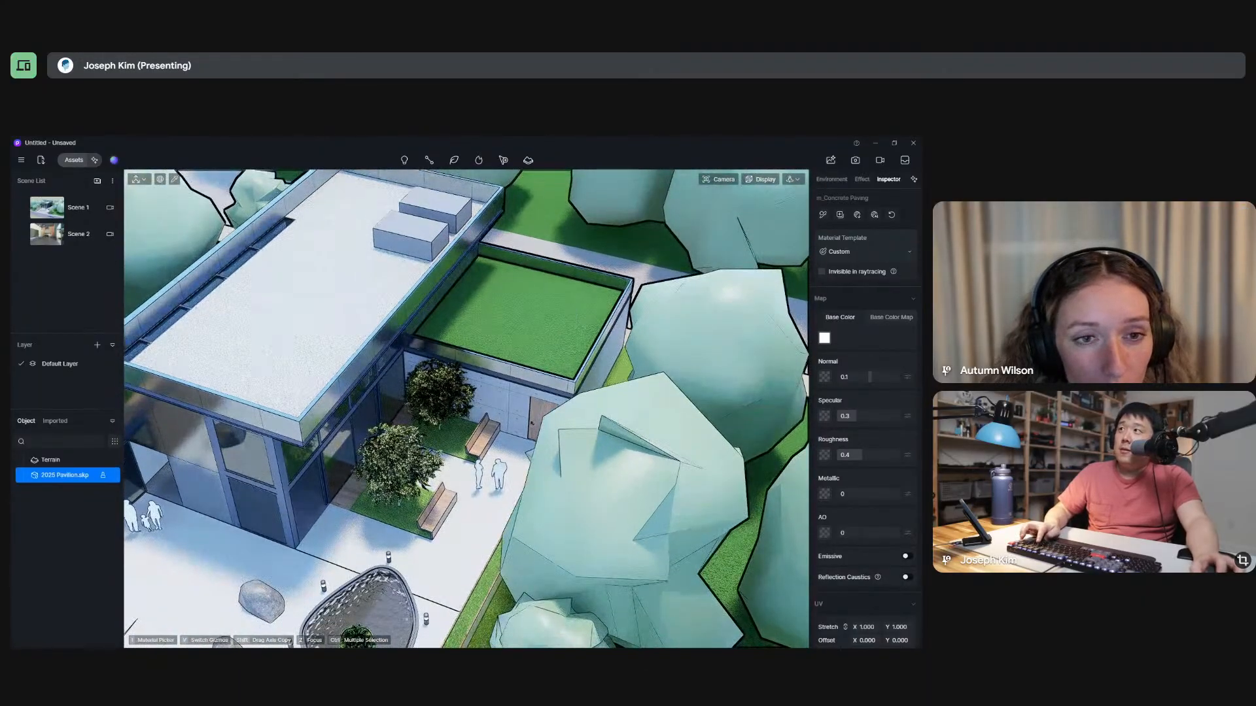
key("alt+Tab")
key("alt+Tab")
middle_click_drag(560, 329, 546, 323)
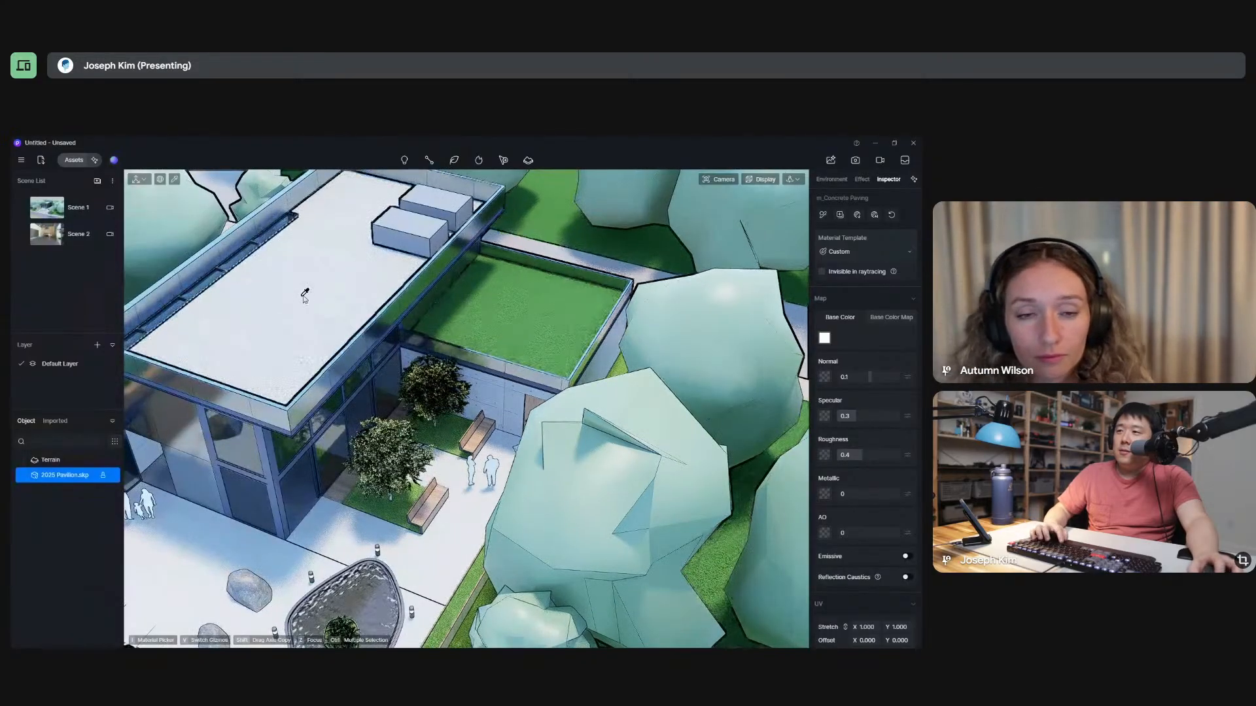
left_click(335, 283)
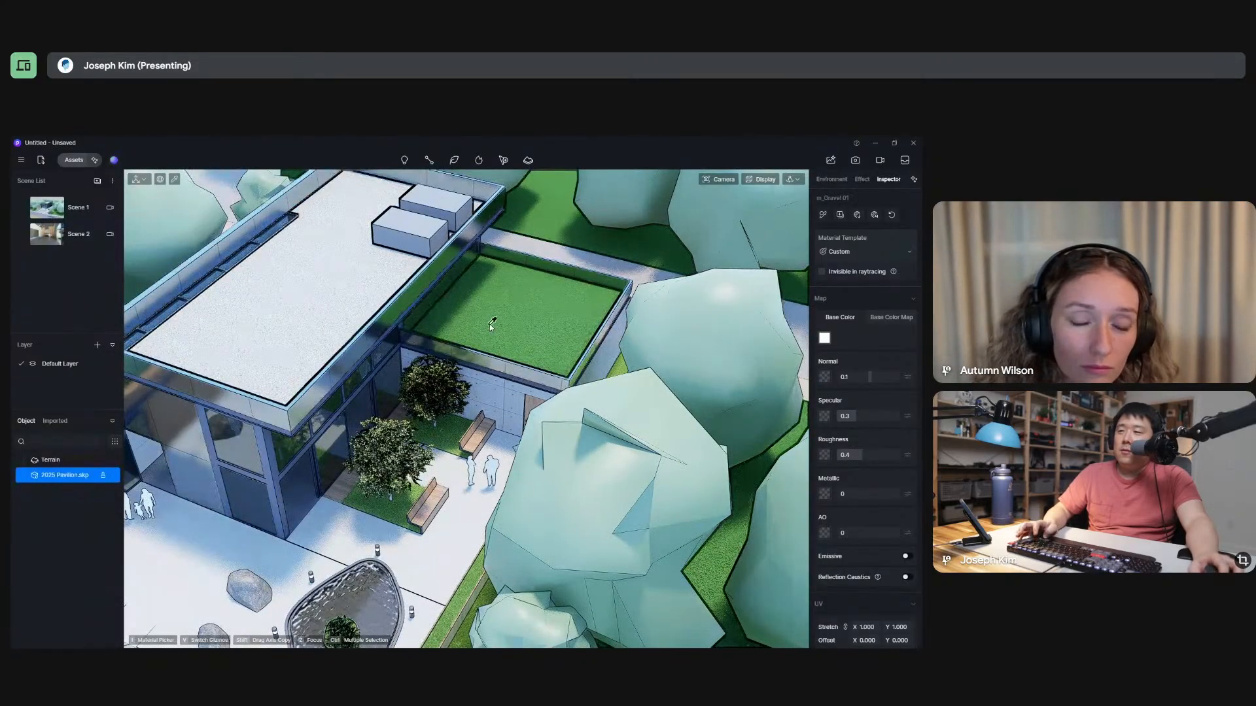
Switch to the SketchUp model and sample the gravel material on the main roof.
key("alt+Tab")
key("alt+Tab")
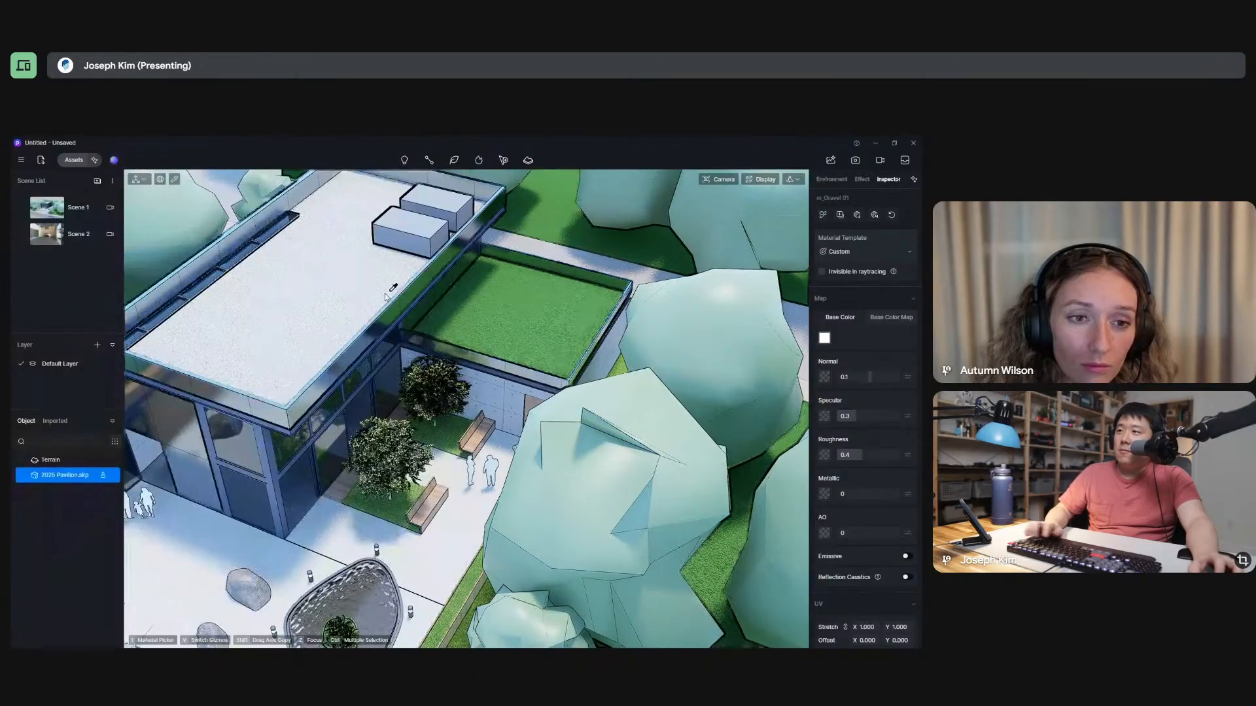
key("alt+Tab")
left_click(435, 143)
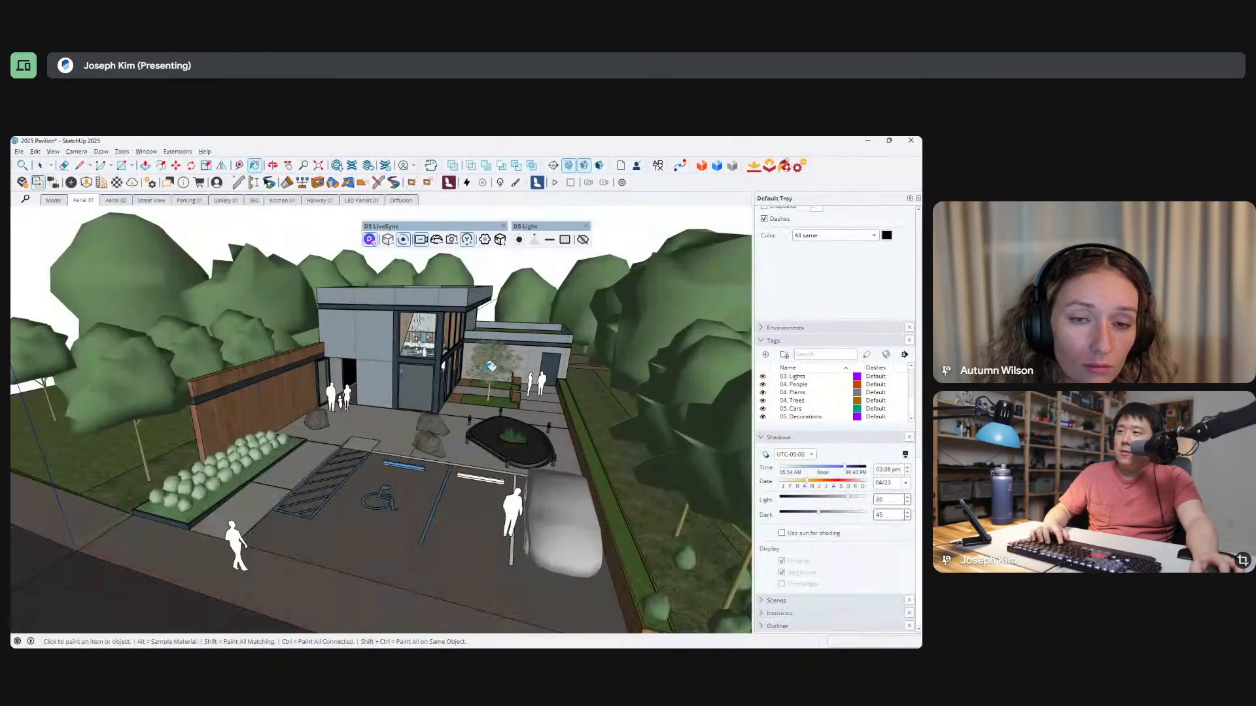
mouse_move(478, 295)
middle_mouse_down()
mouse_move(458, 406)
mouse_move(391, 438)
middle_mouse_up()
left_click(352, 366, "alt")
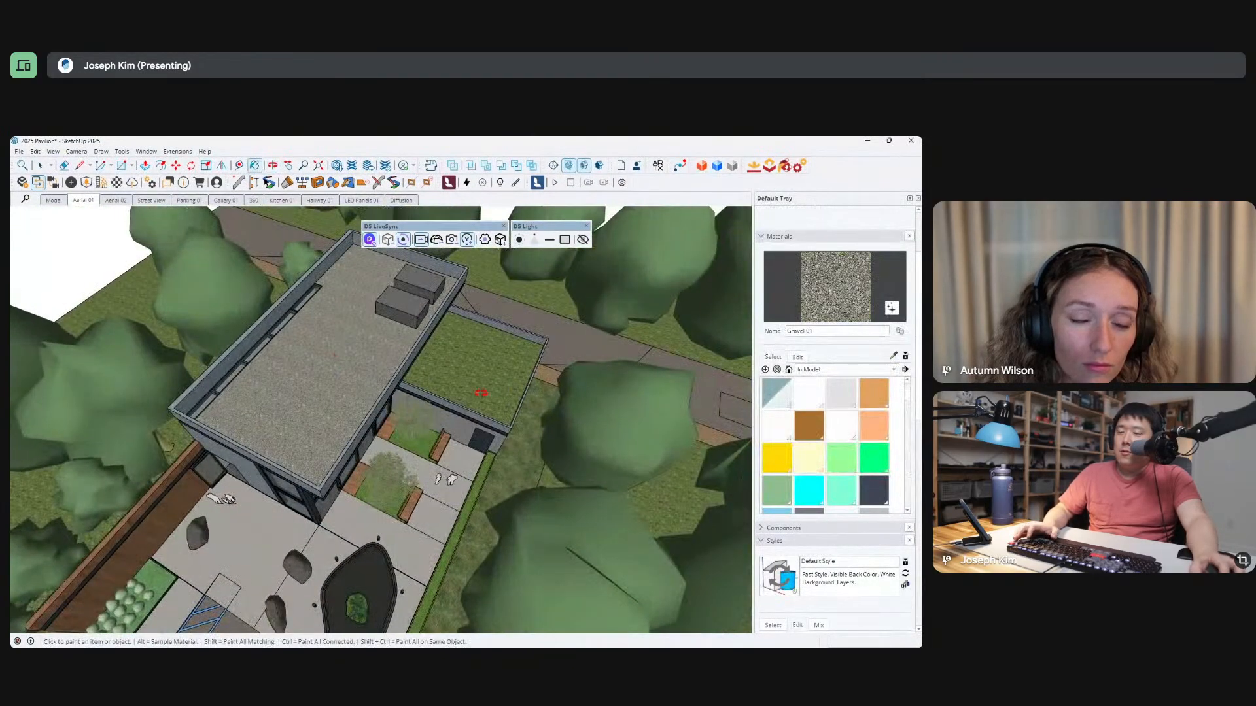
Open the lower green roof's group to examine its grass surface, and leave the group.
key("space")
double_click(498, 375)
scroll(498, 375, "up", 3)
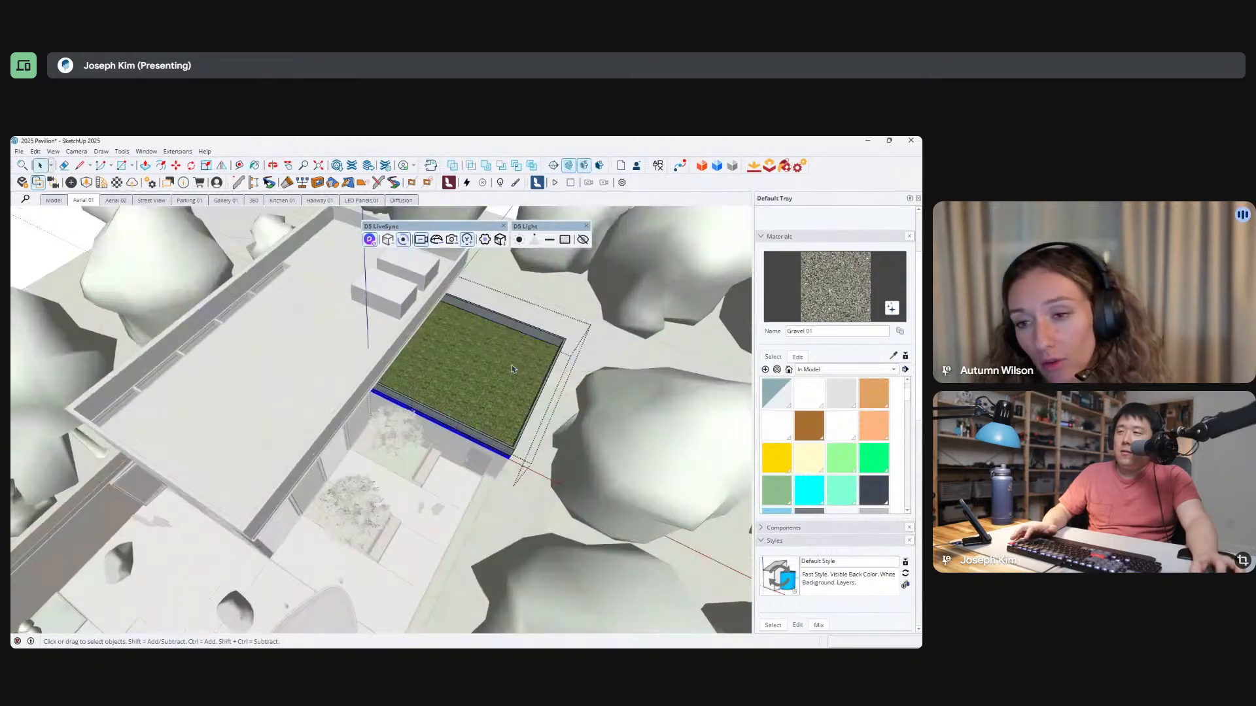
left_click(317, 356)
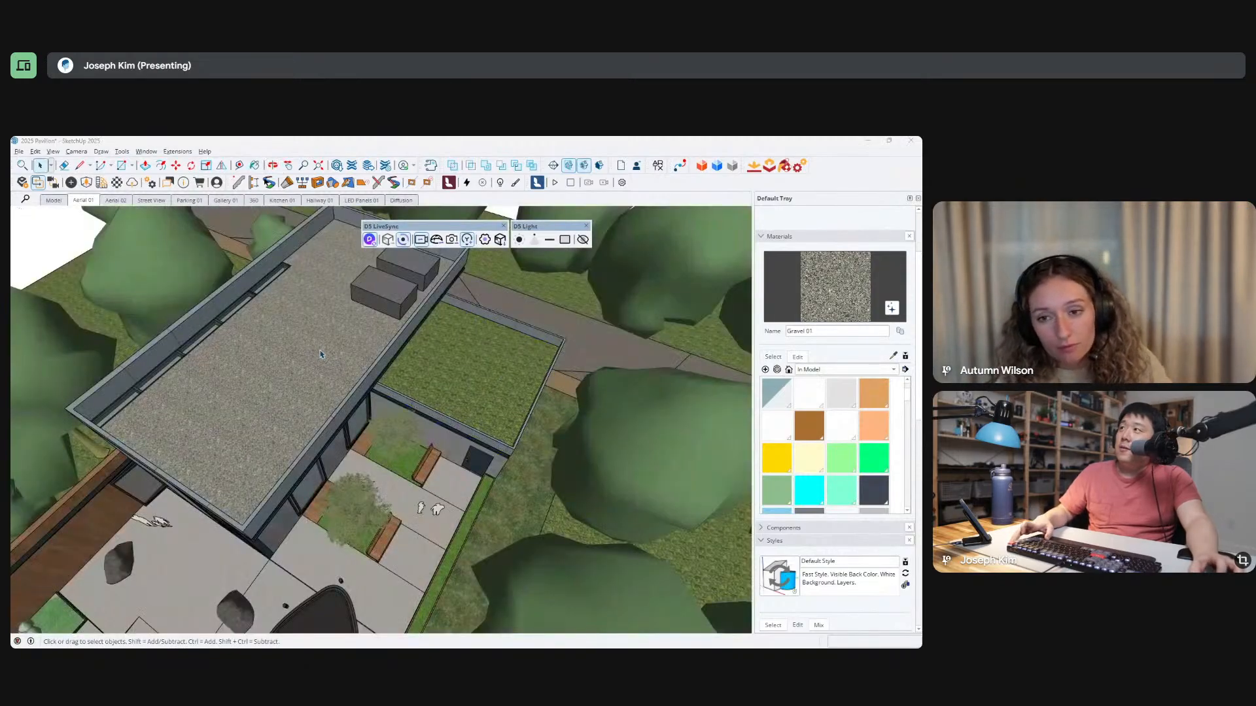
Return to D5 Render and browse the Concrete category of the online material library.
key("alt+Tab")
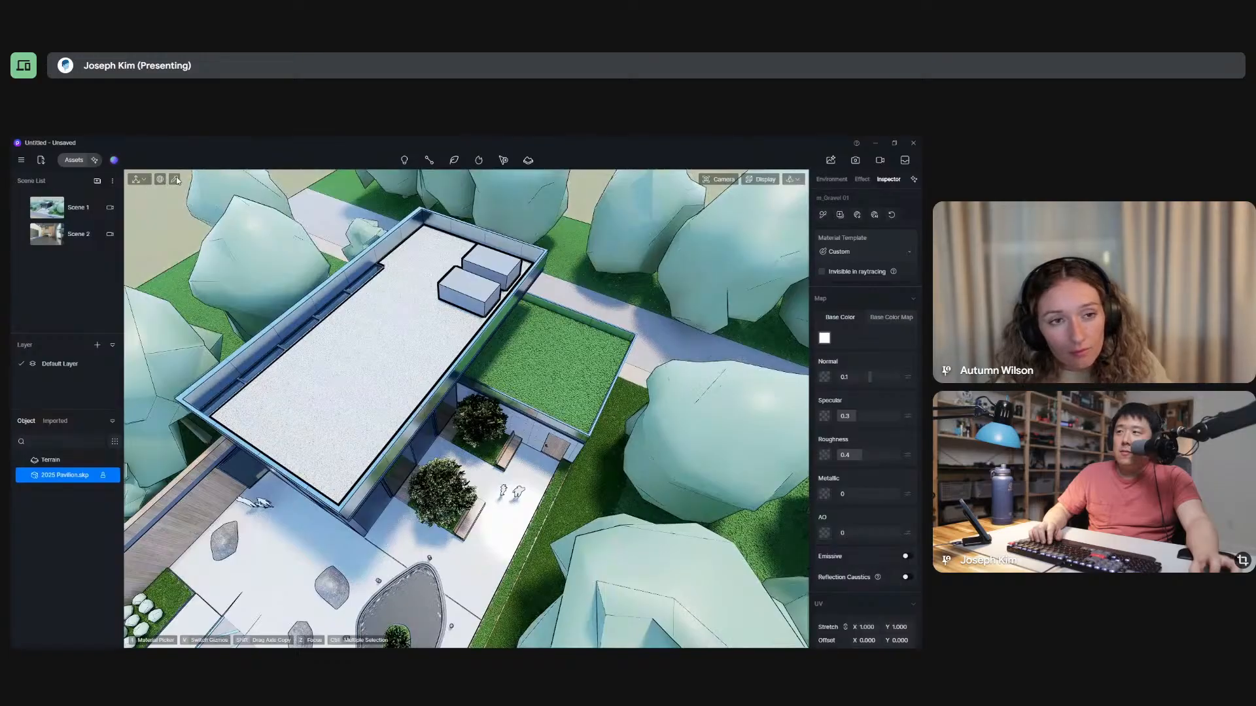
left_click(174, 179)
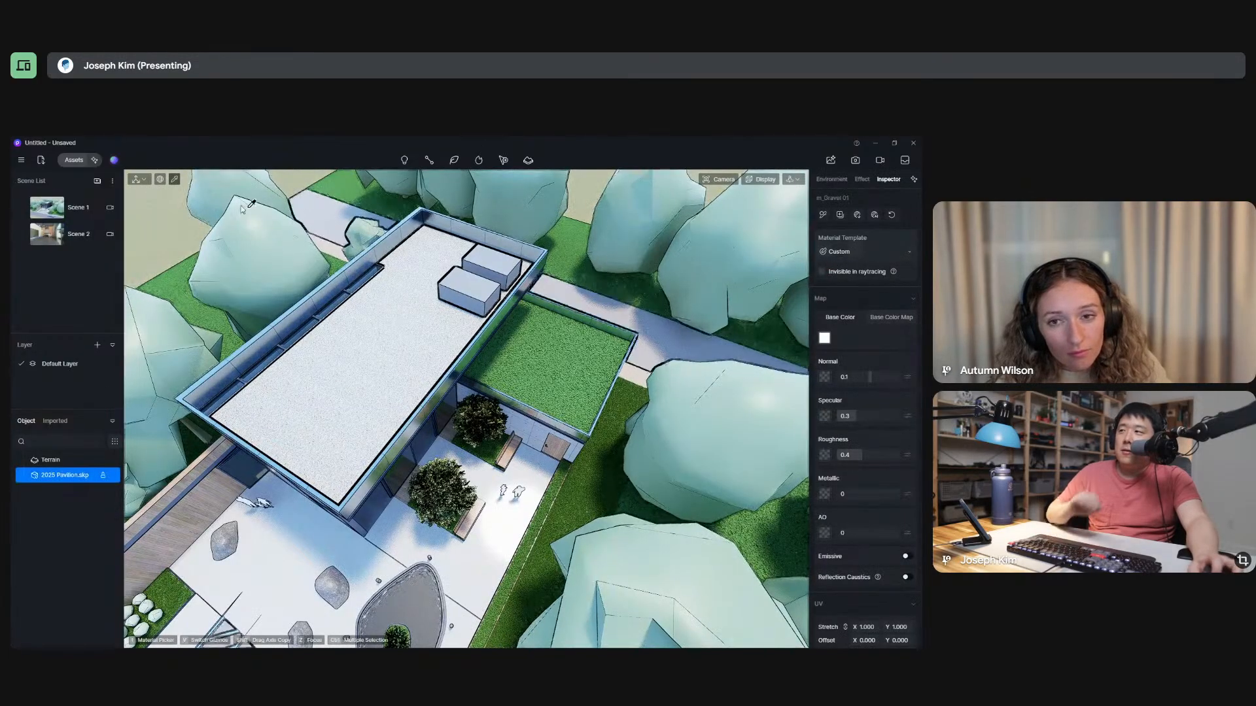
left_click(74, 160)
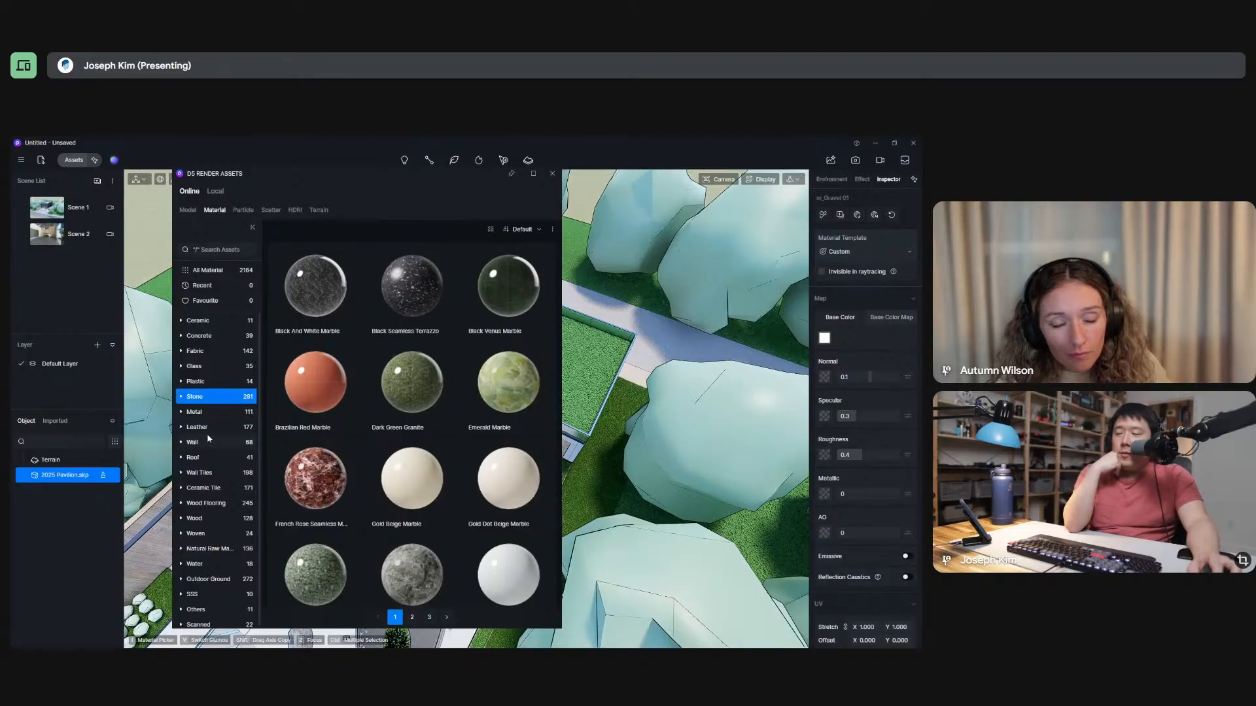
scroll(210, 438, "down", 1)
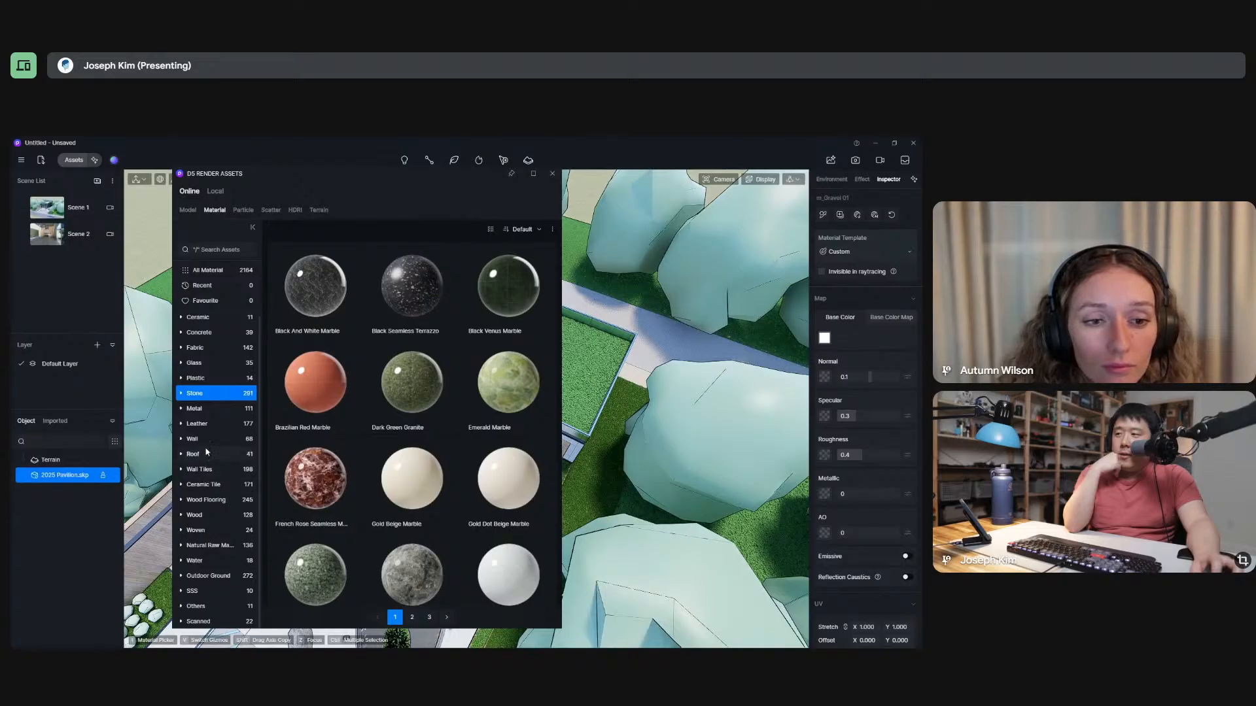
left_click(182, 333)
left_click(201, 348)
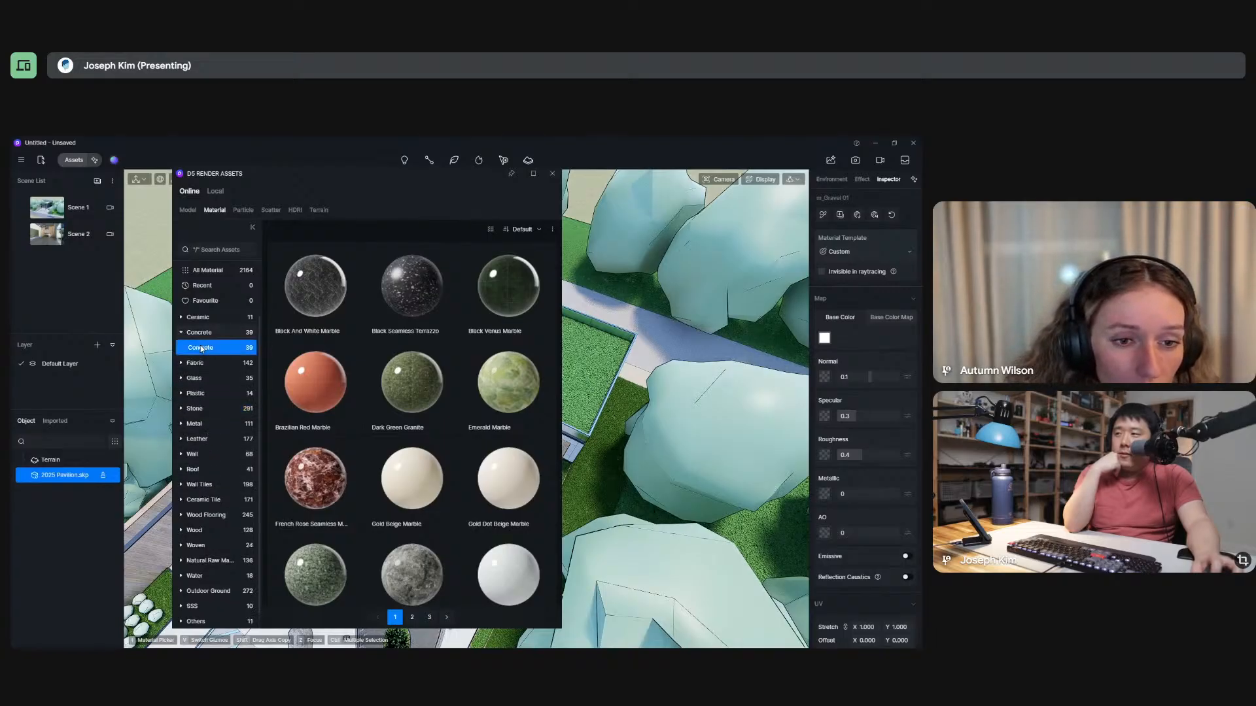
scroll(391, 400, "down", 5)
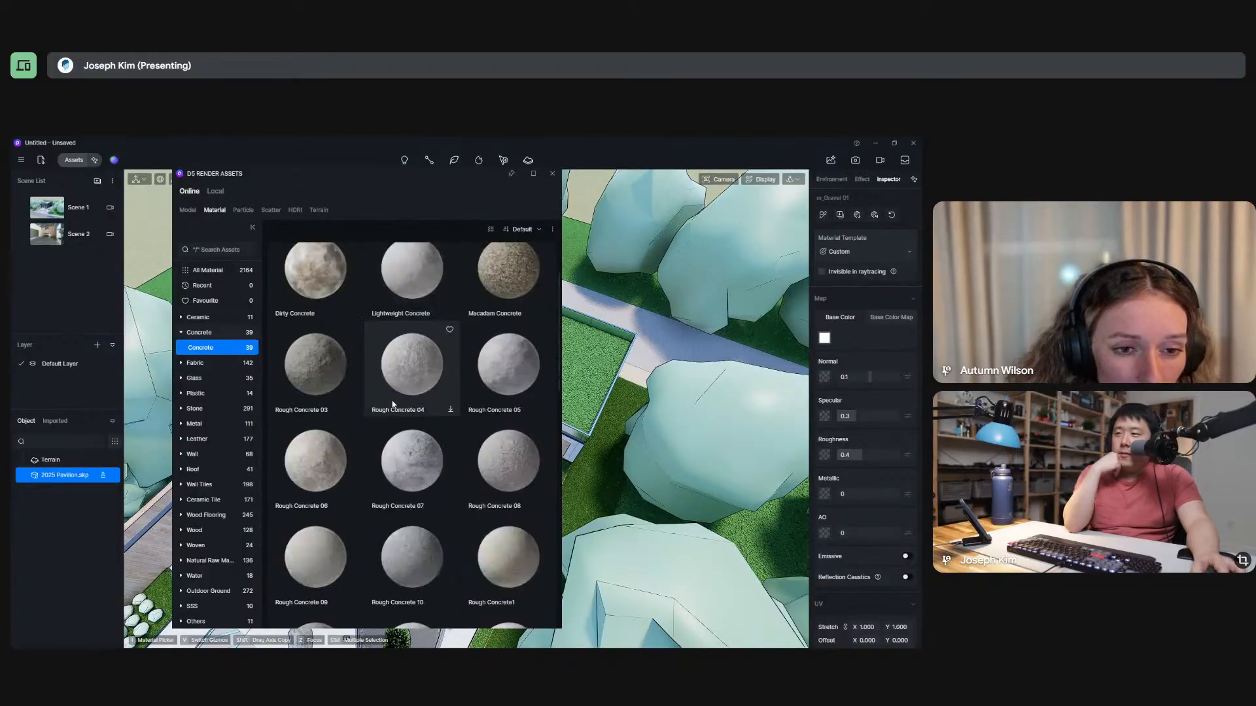
scroll(392, 404, "down", 6)
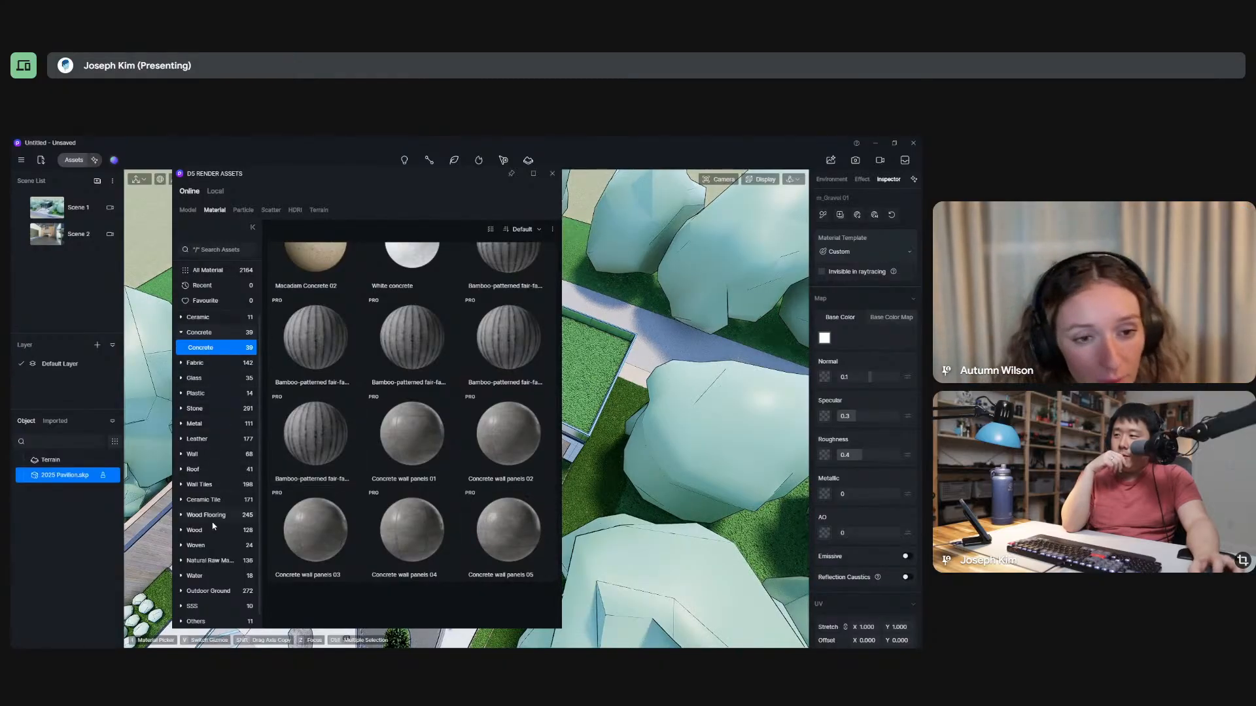
Find the Colored Pebbles material in the Outdoor Ground category and download it.
left_click(184, 591)
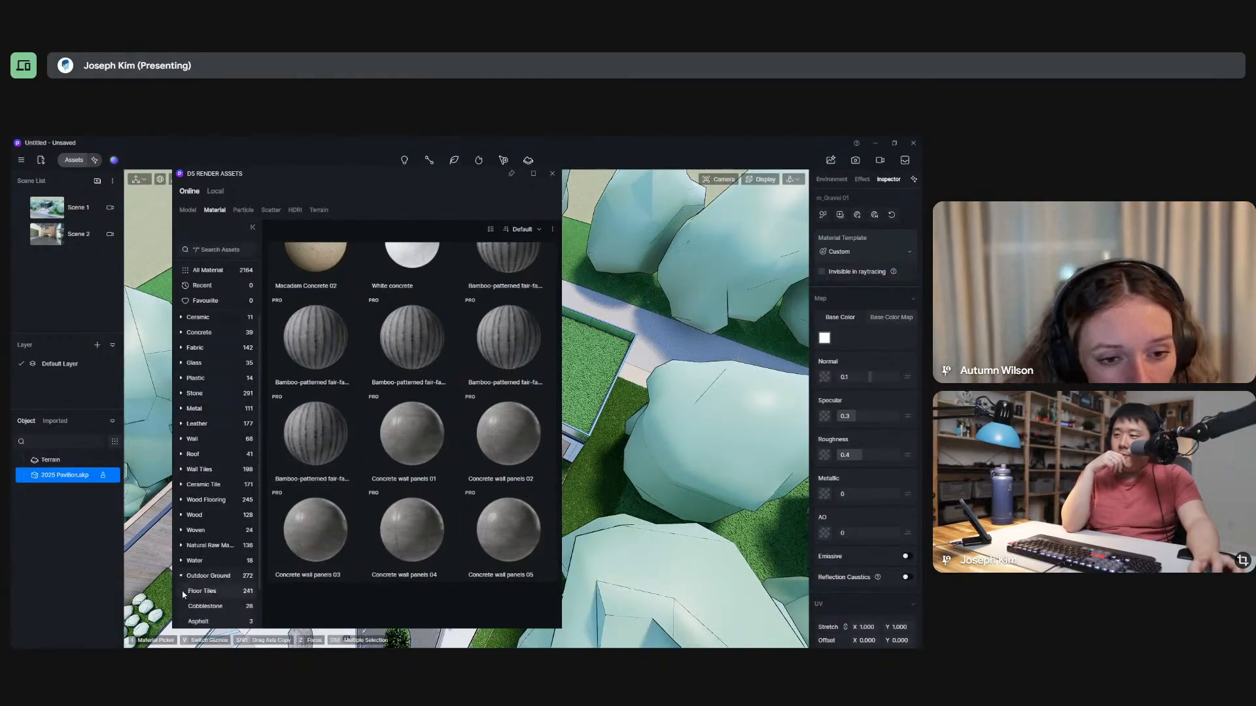
left_click(225, 577)
scroll(224, 576, "down", 1)
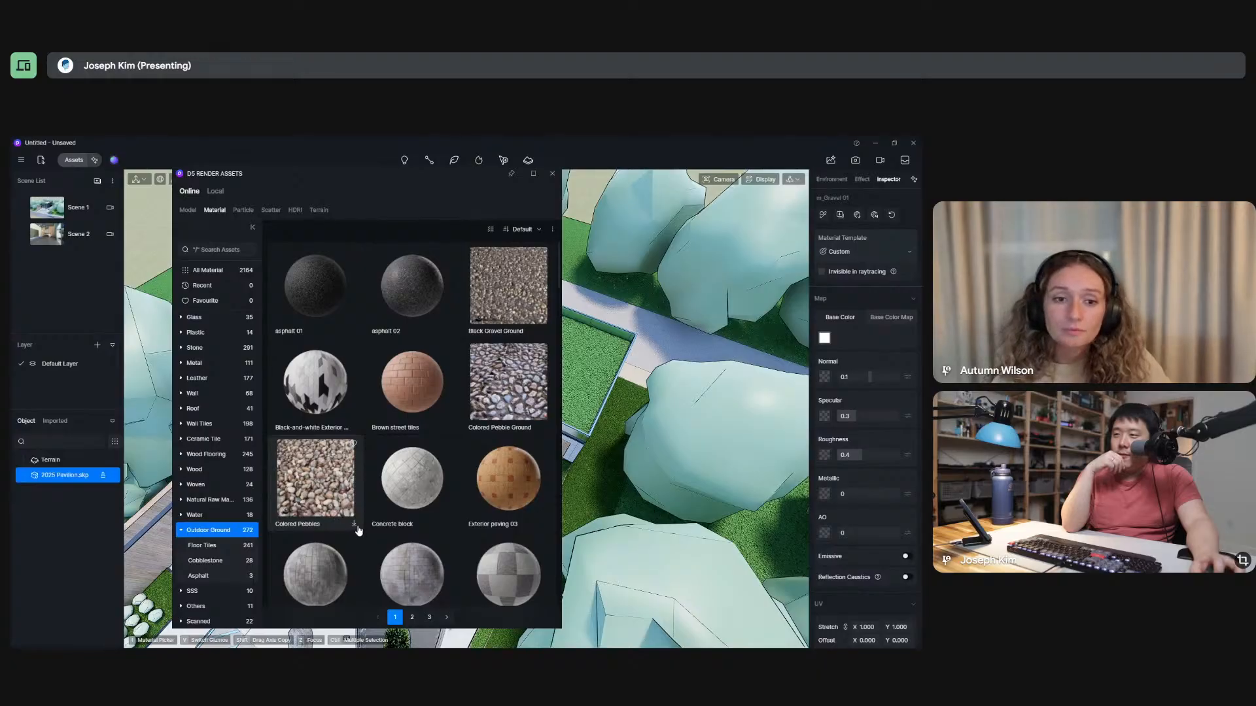
left_click(354, 527)
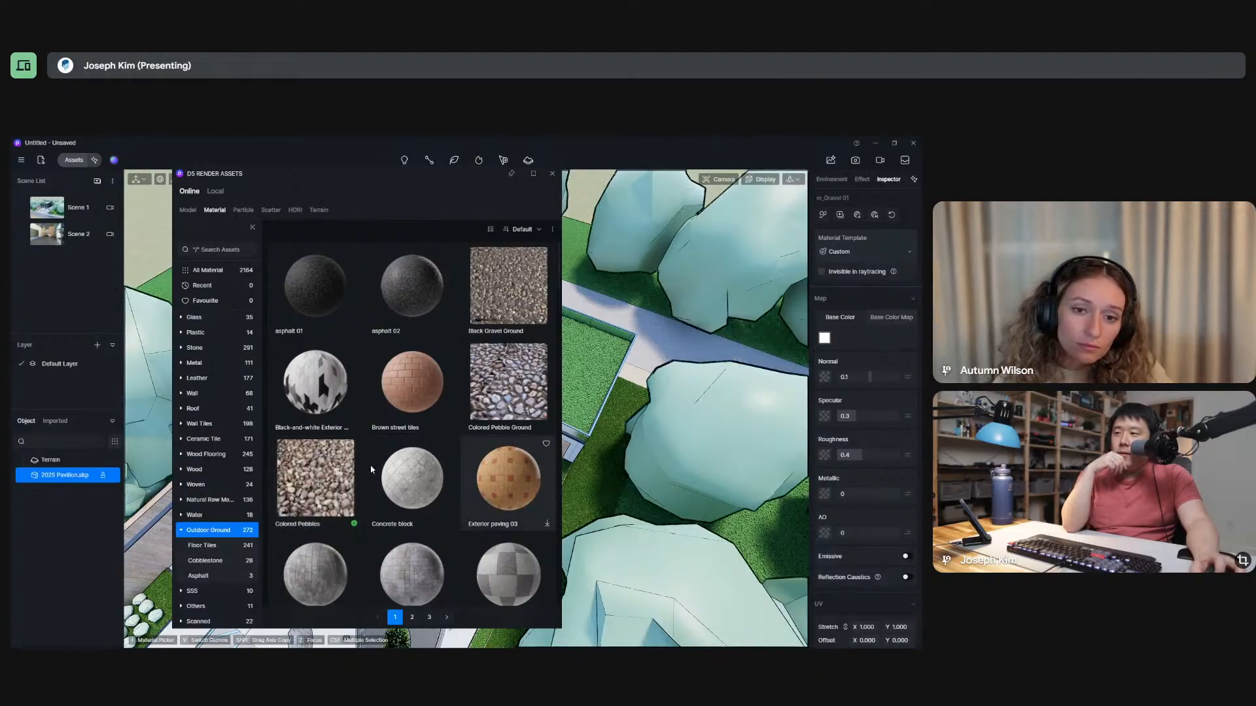
Apply the Colored Pebbles material to the pavilion's main roof, check it up close and close the asset library.
left_click(321, 482)
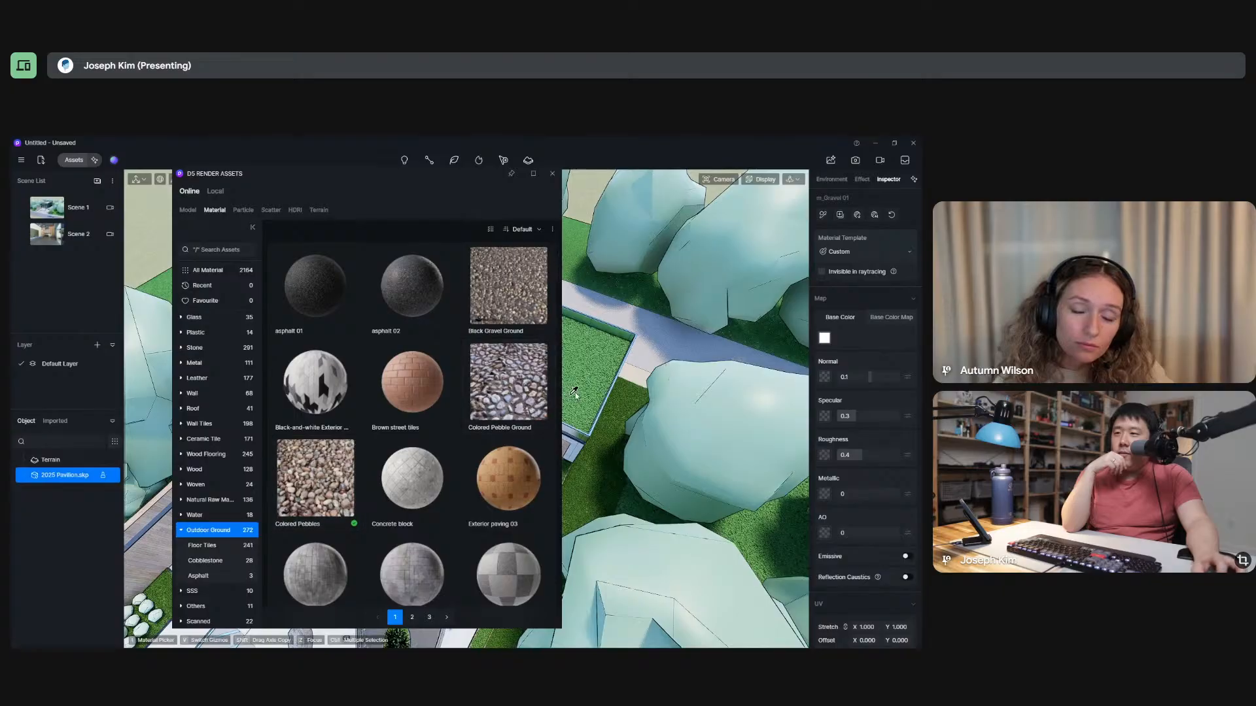
left_click(318, 481)
left_click_drag(362, 181, 654, 185)
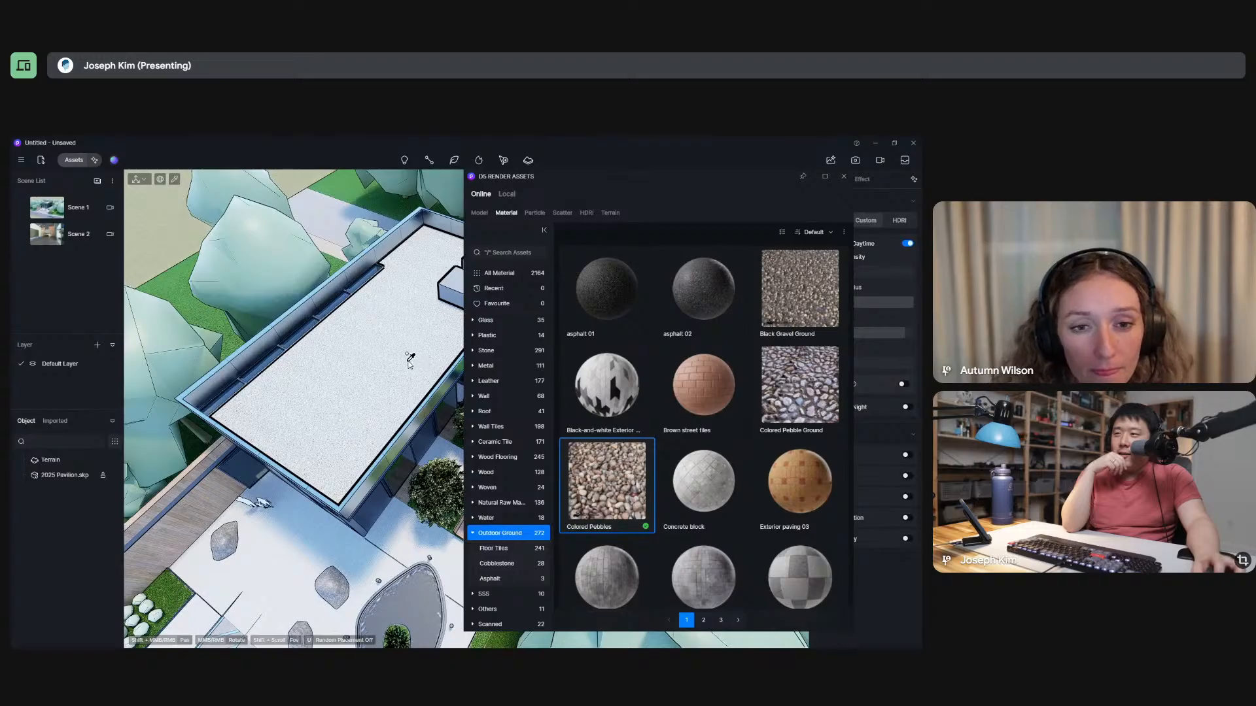
left_click(357, 337)
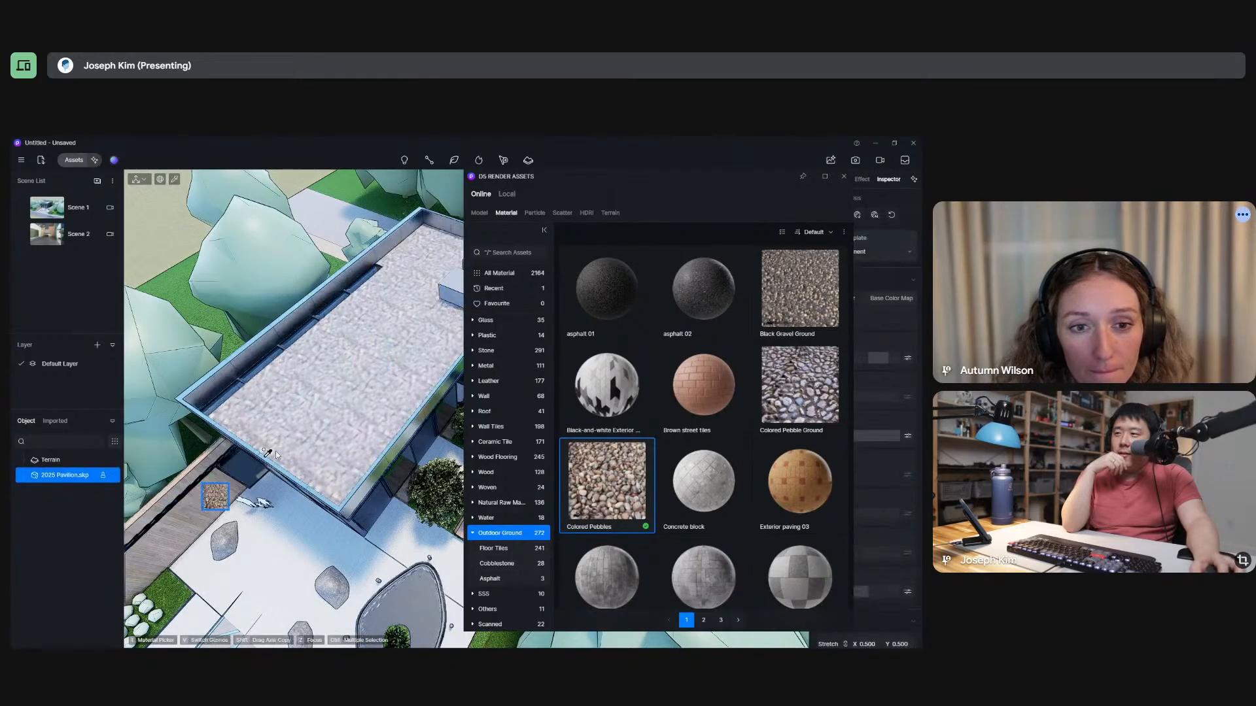
middle_click_drag(364, 356, 322, 437)
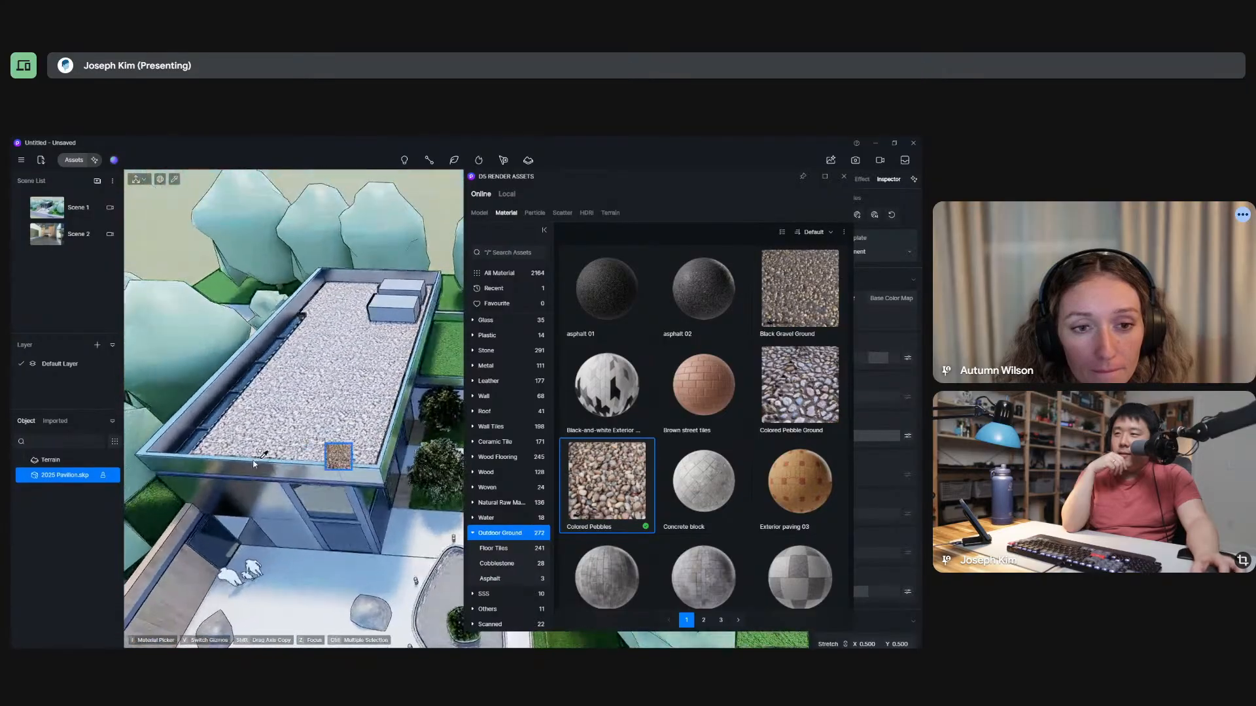
scroll(313, 429, "up", 5)
scroll(344, 425, "down", 10)
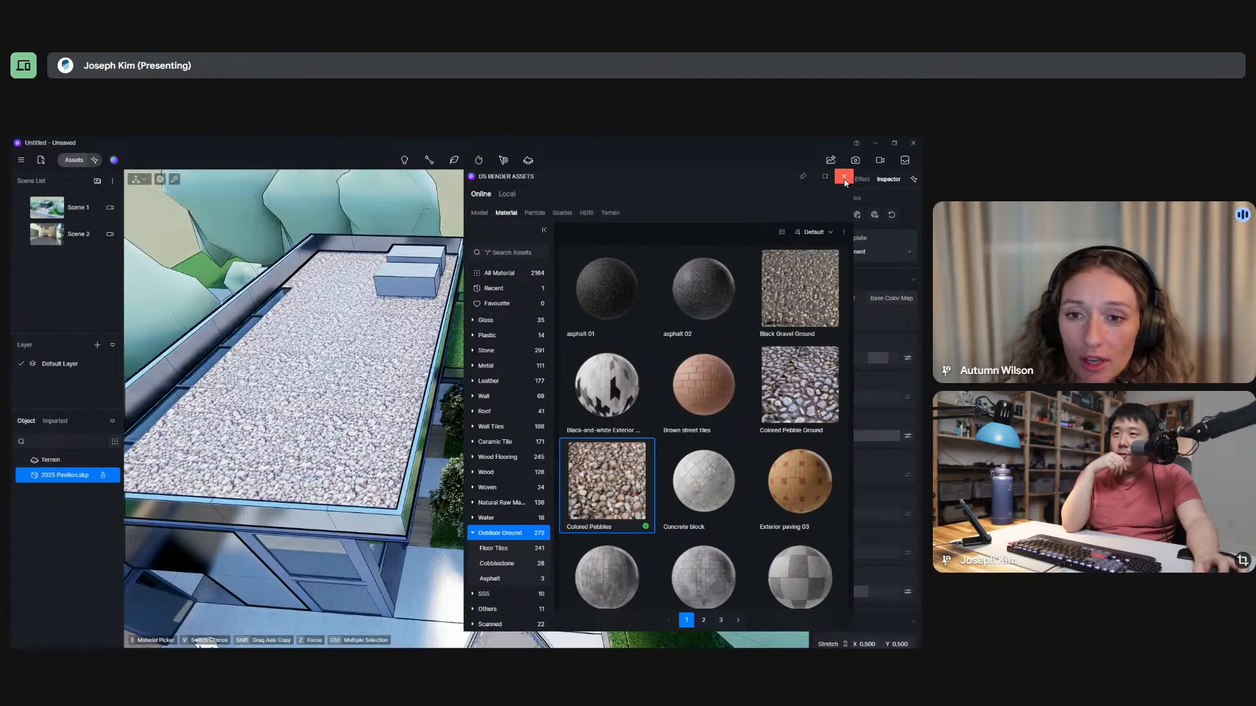
left_click(845, 181)
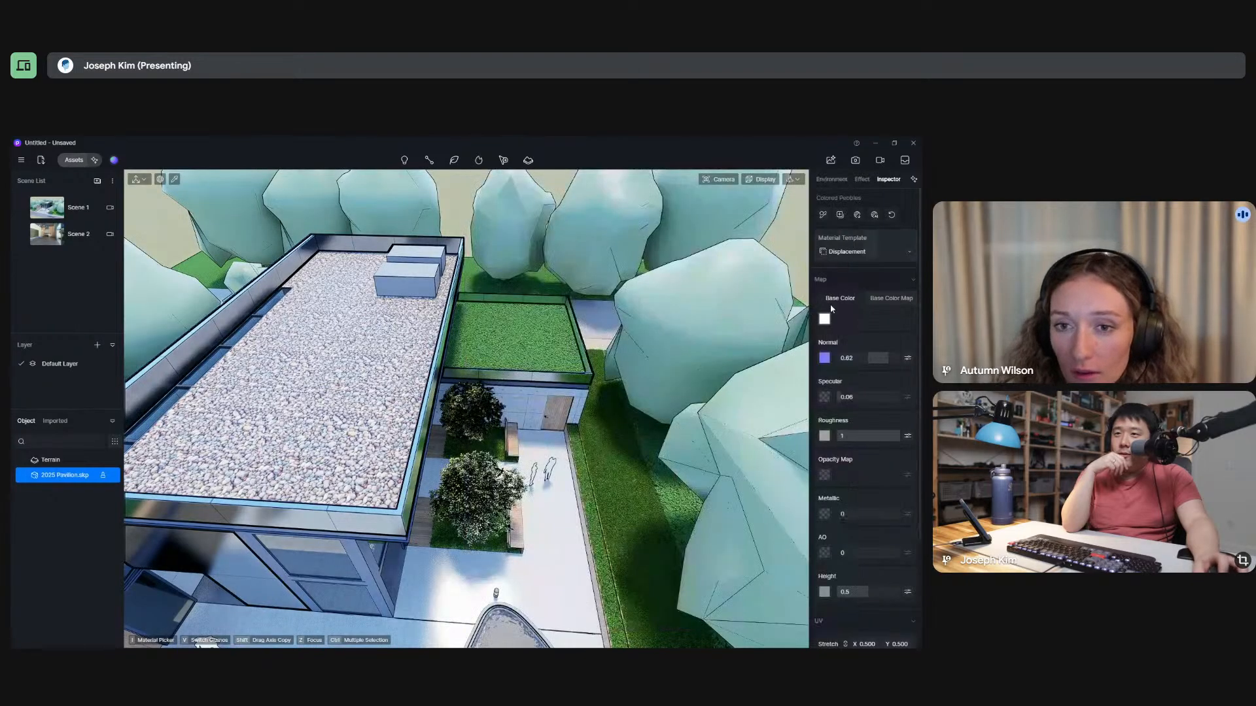
Pick the main roof's pebble material and review its template options and map settings, keeping Displacement.
left_click(177, 181)
left_click(347, 328)
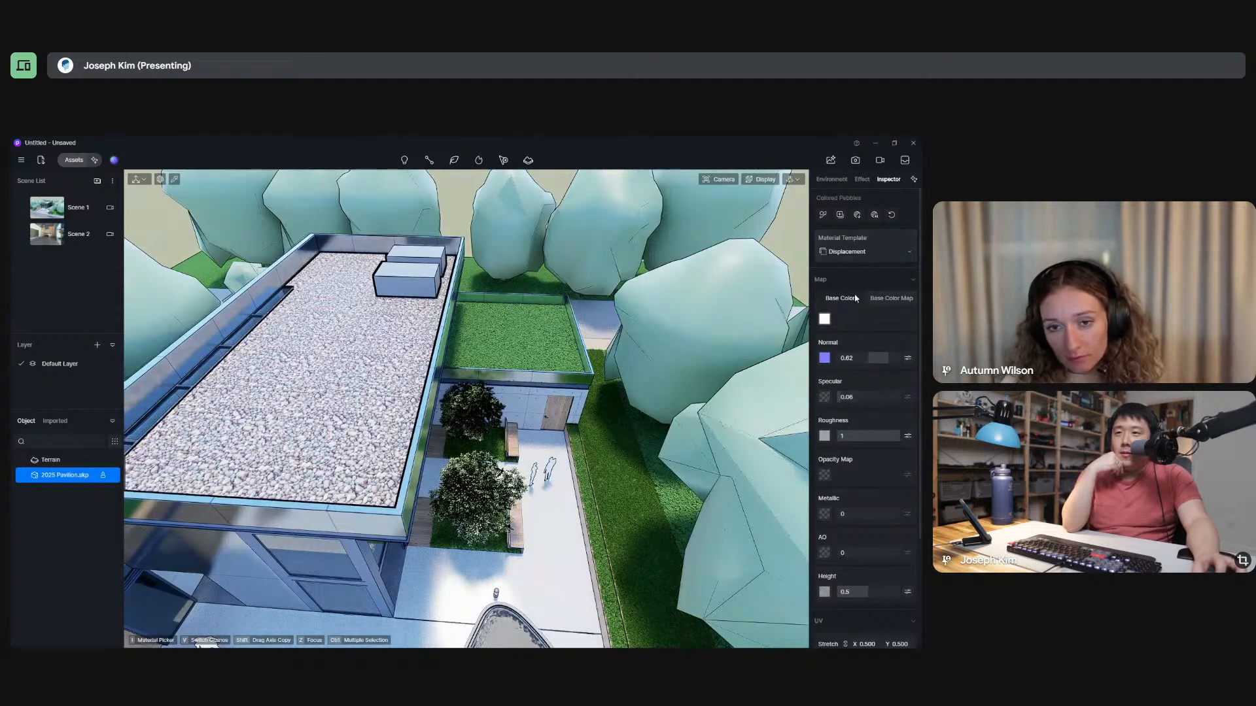
left_click(879, 261)
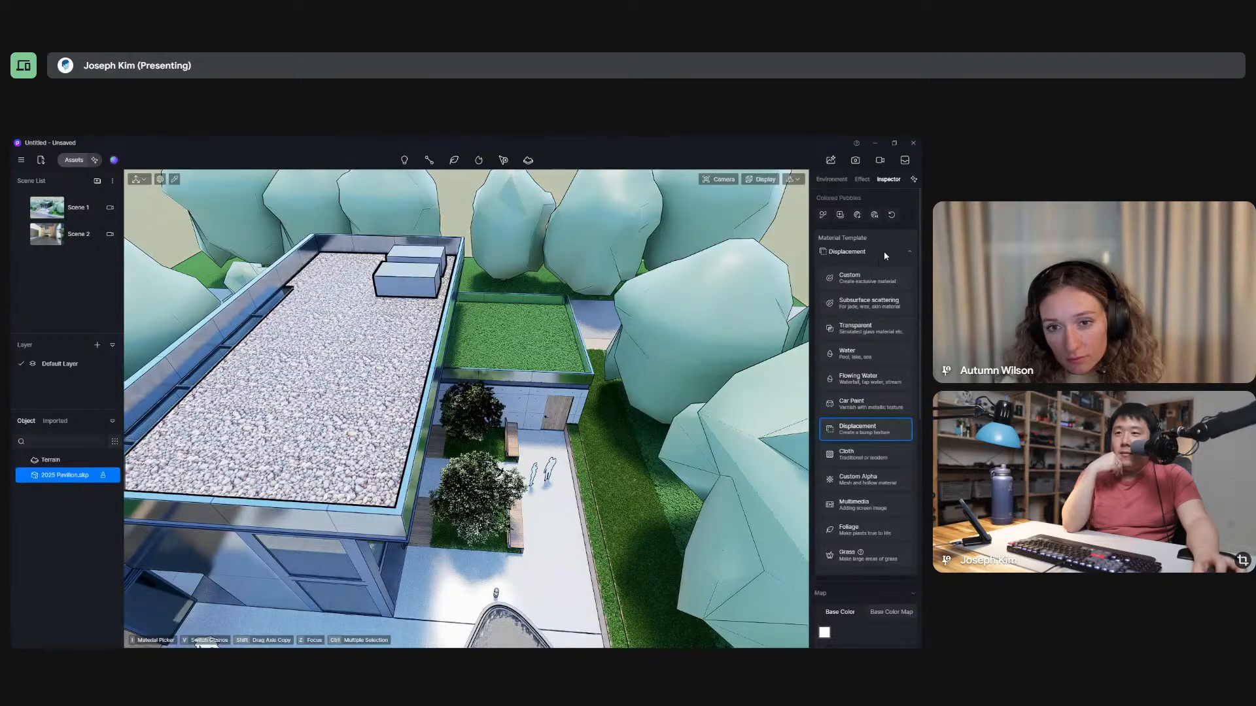
left_click(885, 253)
scroll(847, 417, "down", 2)
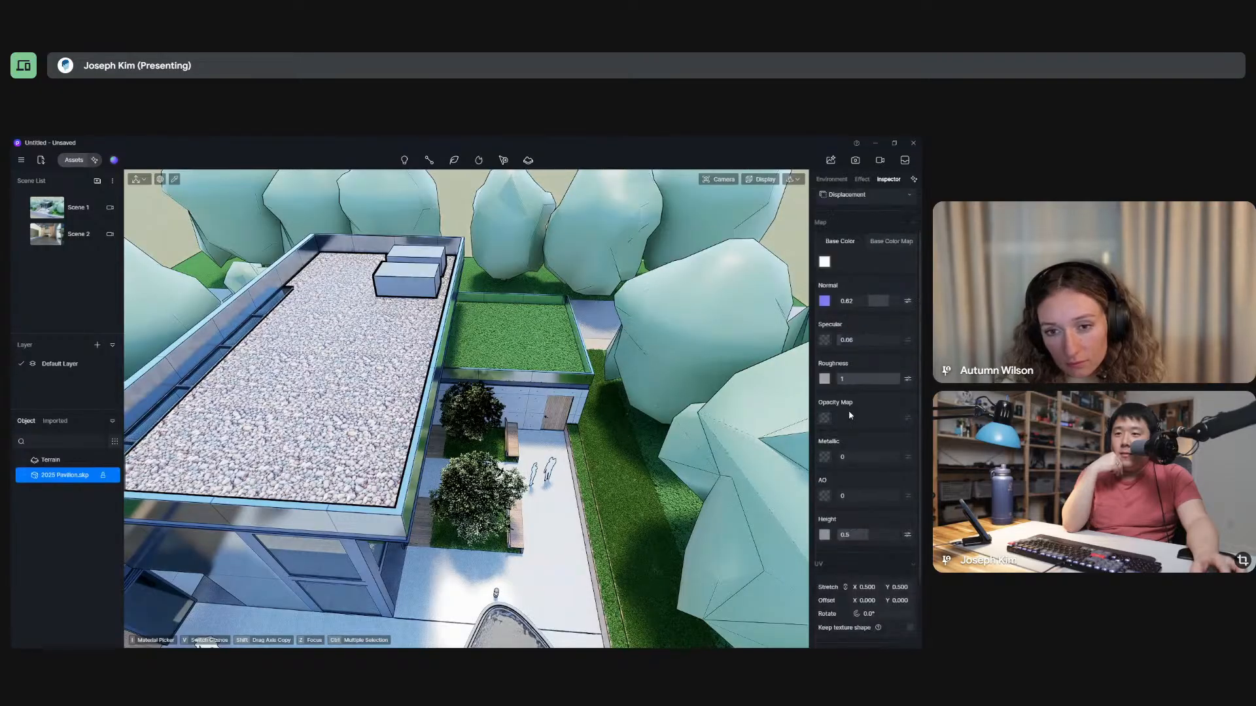
Set the roof pebble material's UV stretch to 0.970 in X and Y and check the pebbles' scale up close.
scroll(851, 414, "down", 2)
scroll(870, 465, "down", 1)
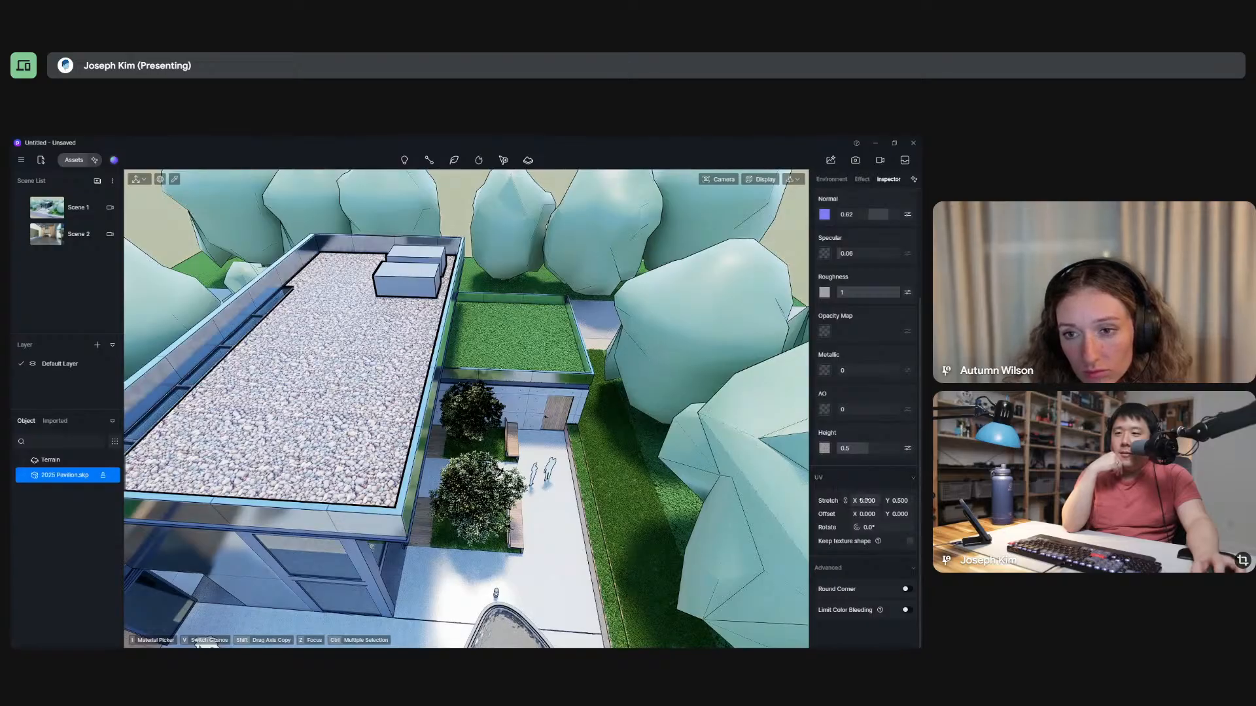
left_click_drag(869, 502, 900, 502)
scroll(358, 463, "up", 10)
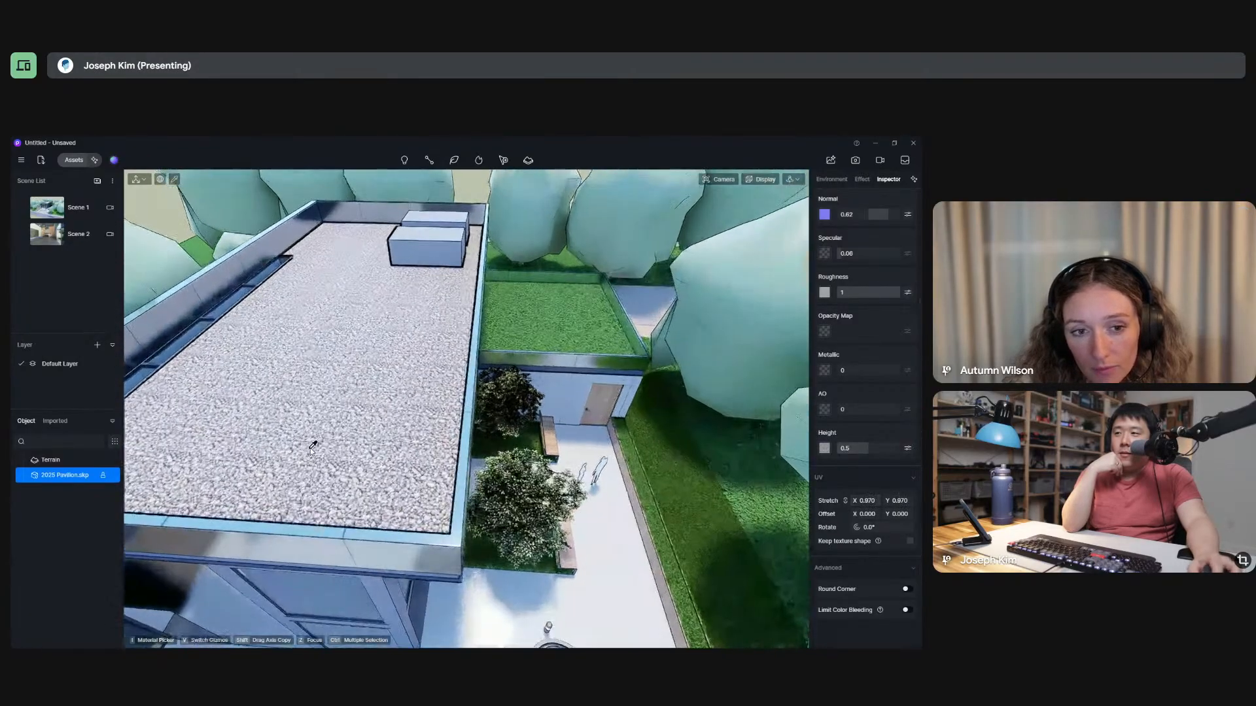
scroll(492, 478, "down", 10)
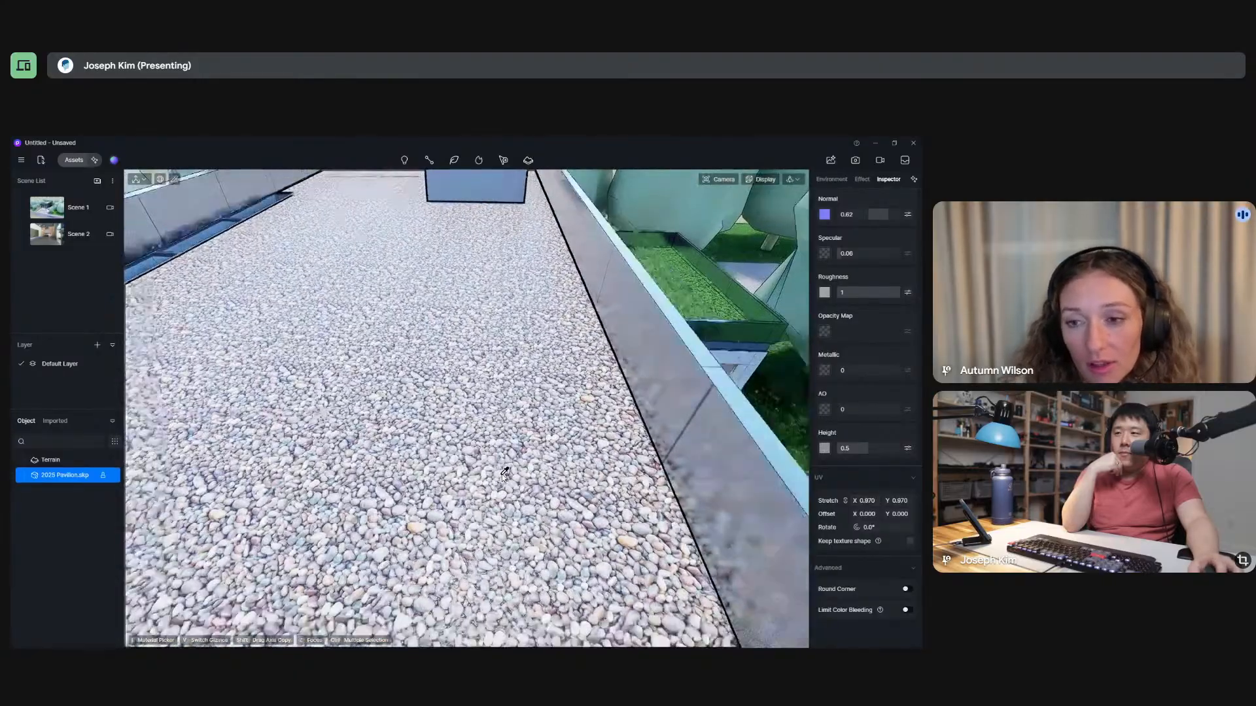
middle_click_drag(405, 471, 320, 490)
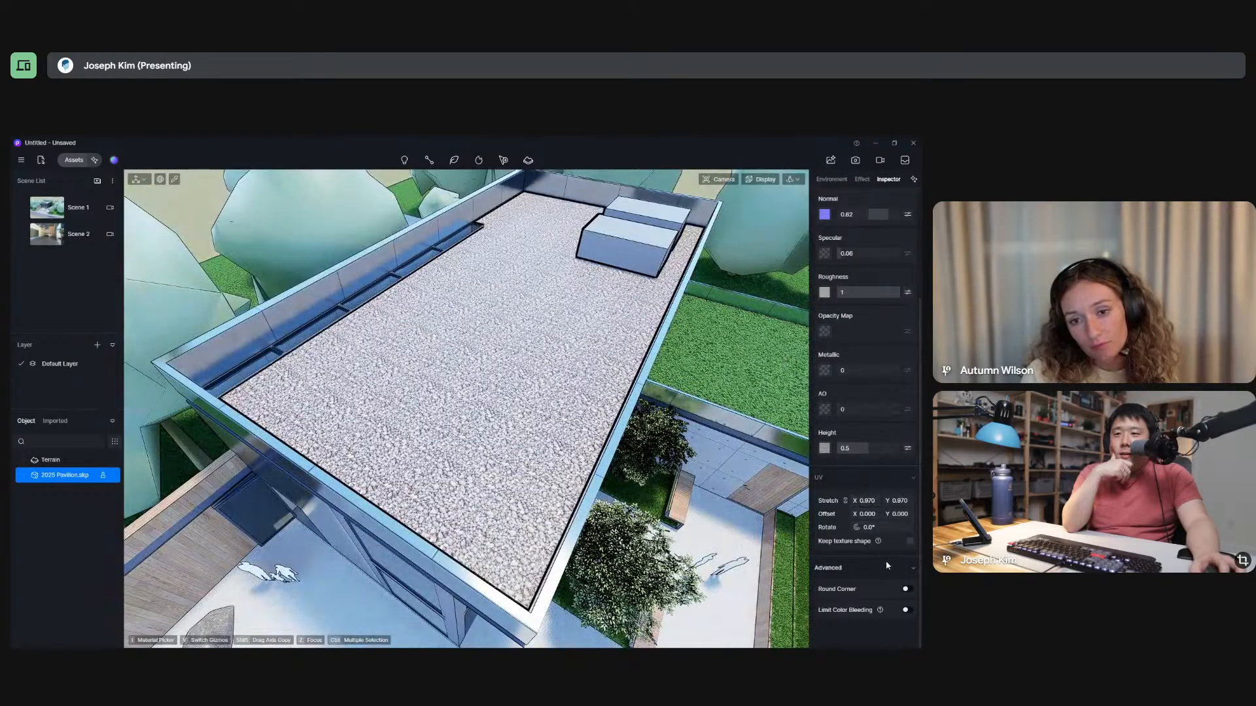
Try to generate AI texture maps for the main roof's Colored Pebbles material.
scroll(888, 432, "up", 3)
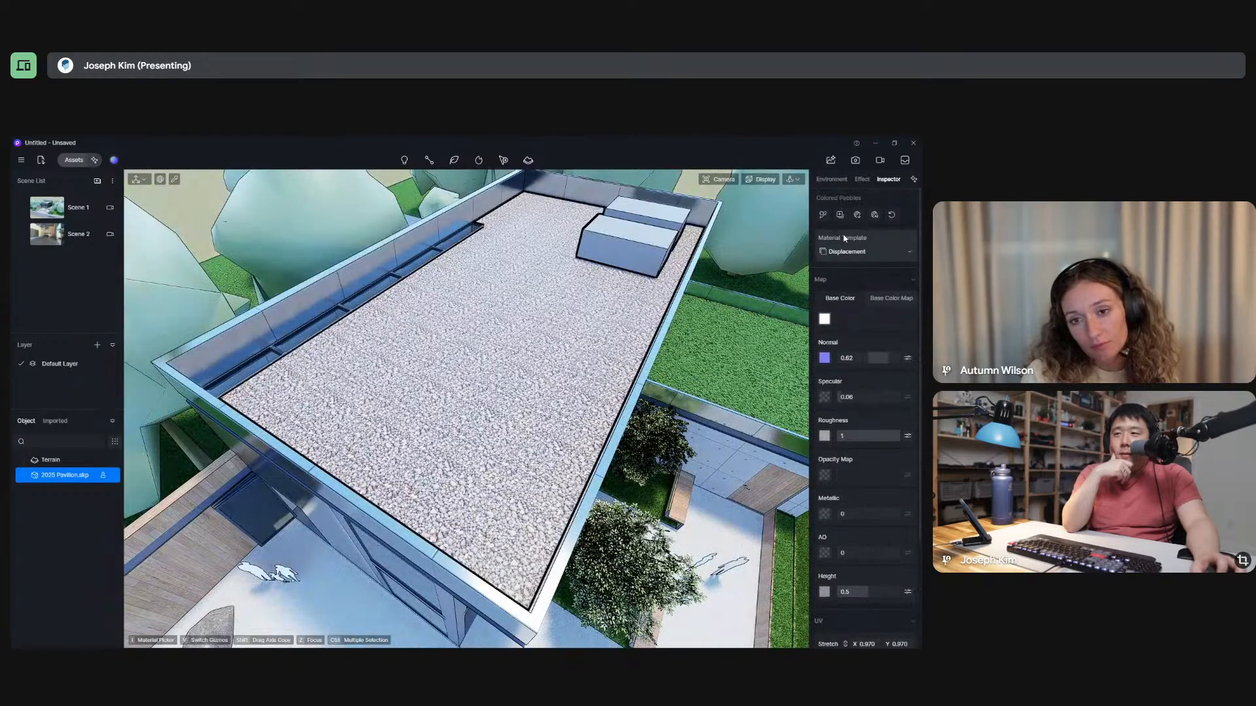
scroll(519, 428, "up", 6)
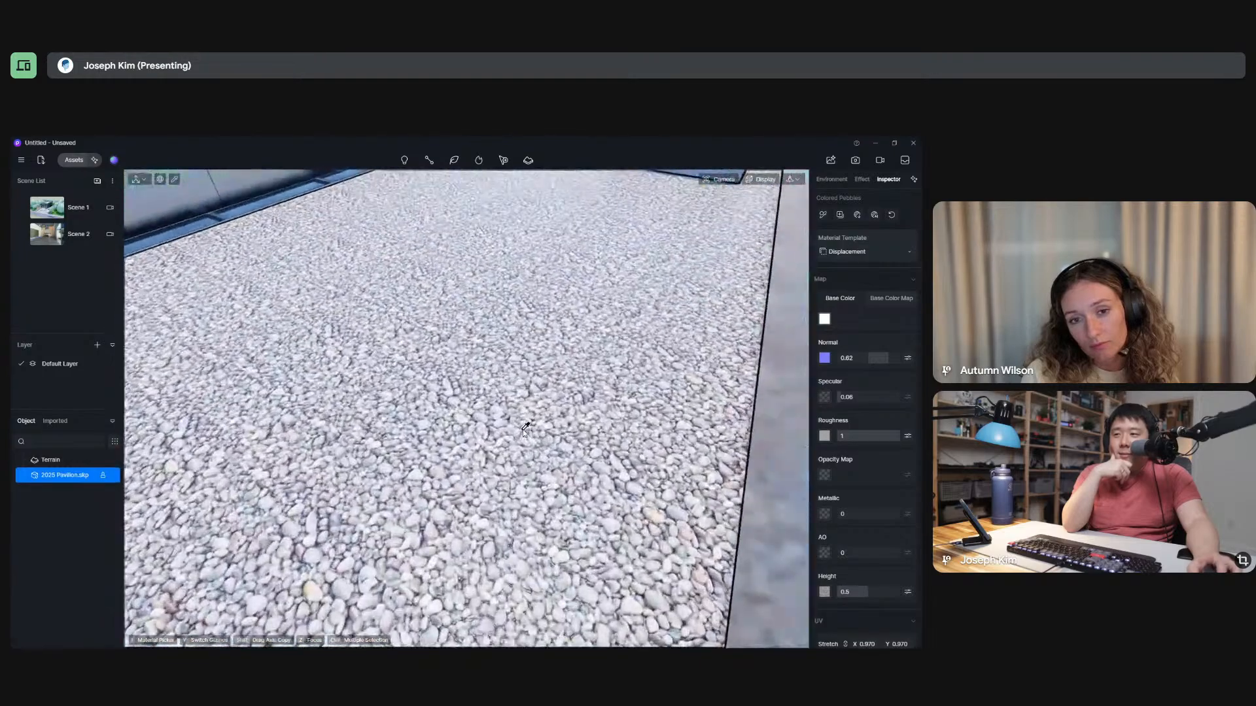
scroll(523, 429, "down", 6)
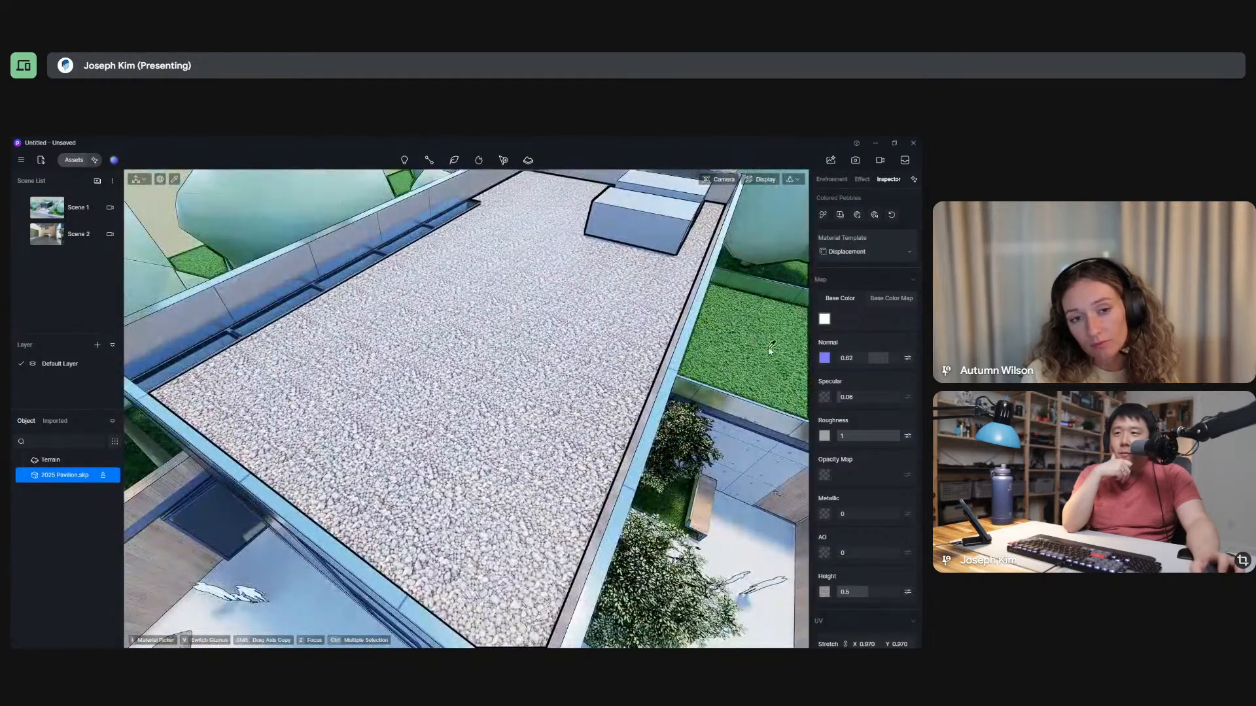
left_click(875, 216)
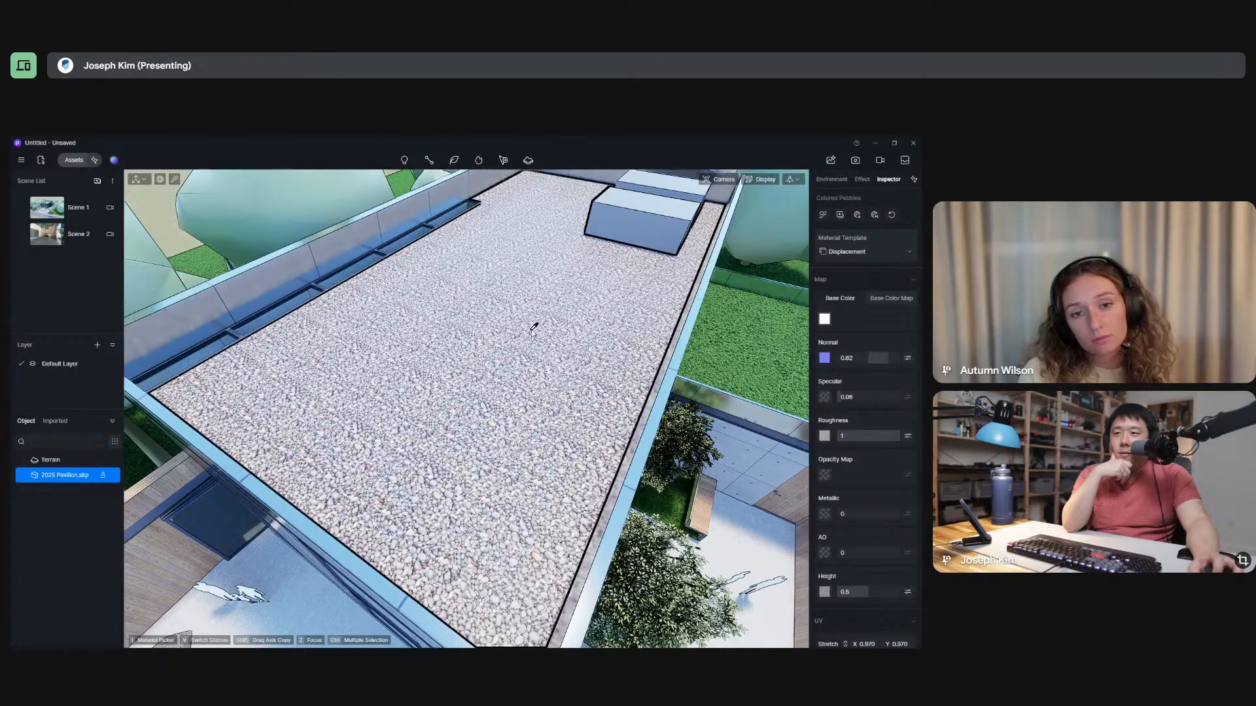
left_click(874, 215)
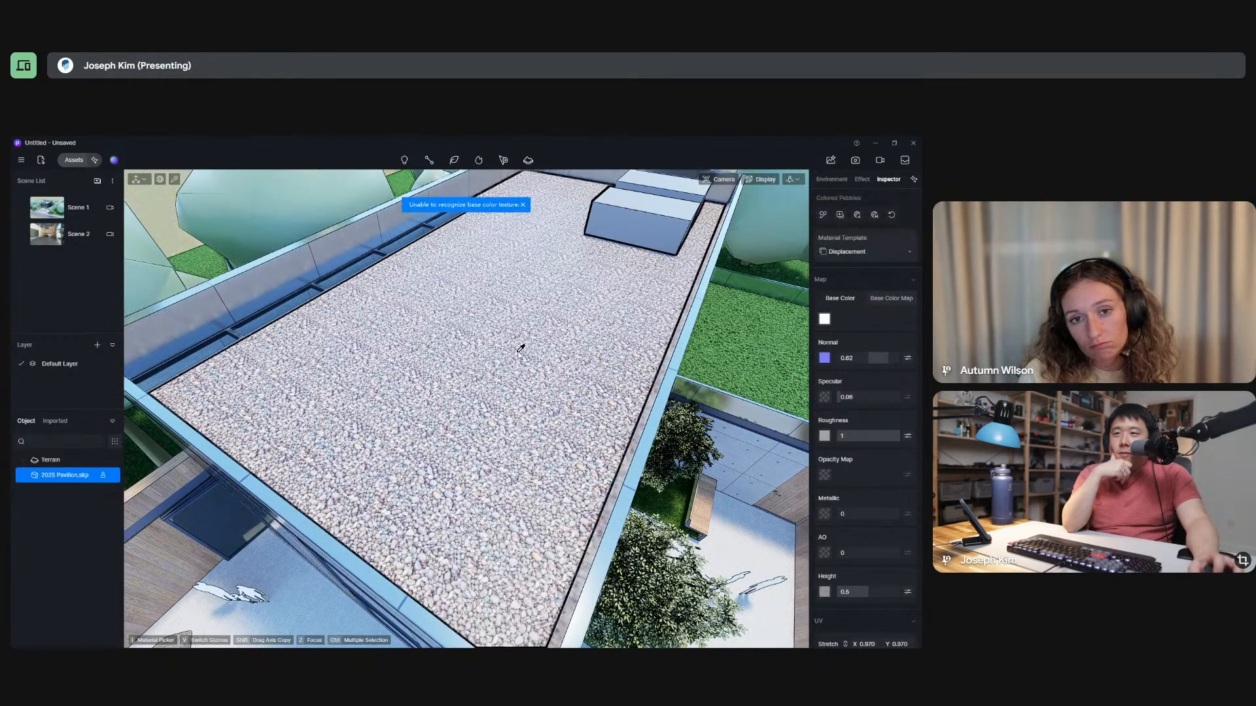
Pick the dark wood material on the courtyard's plank wall and generate AI texture maps for it.
middle_click_drag(529, 338, 457, 391)
scroll(451, 367, "down", 5)
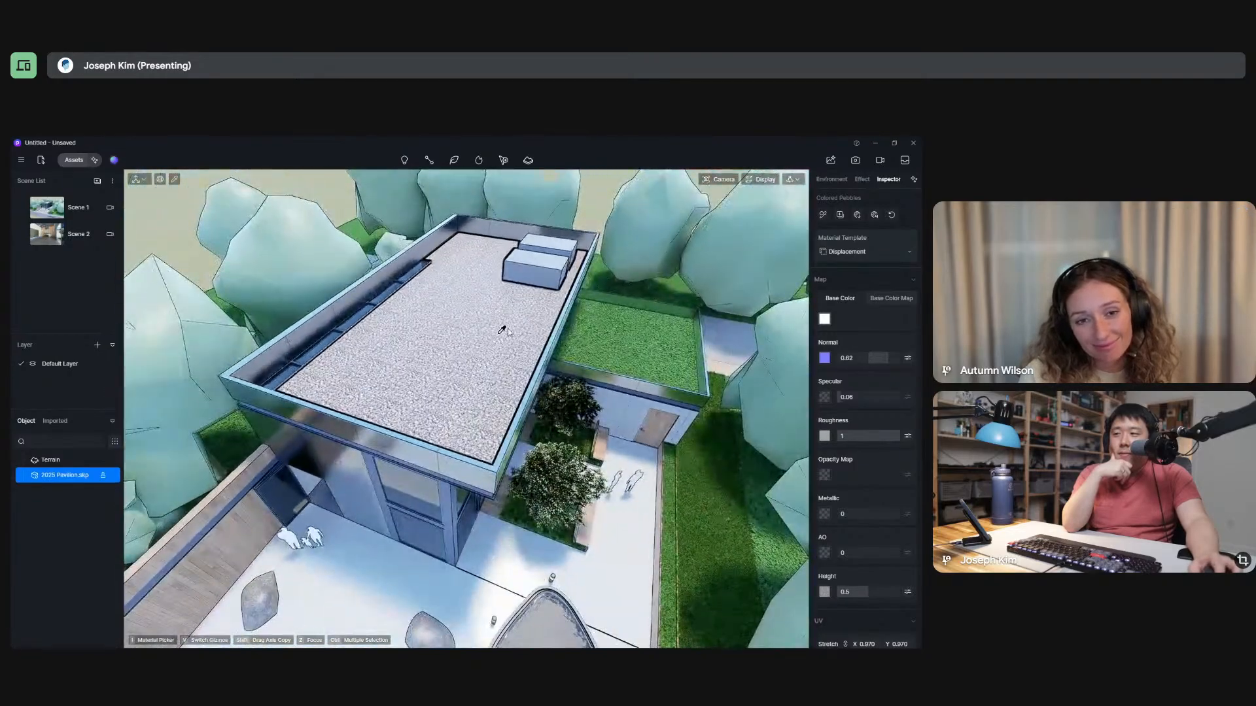
scroll(513, 323, "down", 6)
scroll(434, 471, "up", 8)
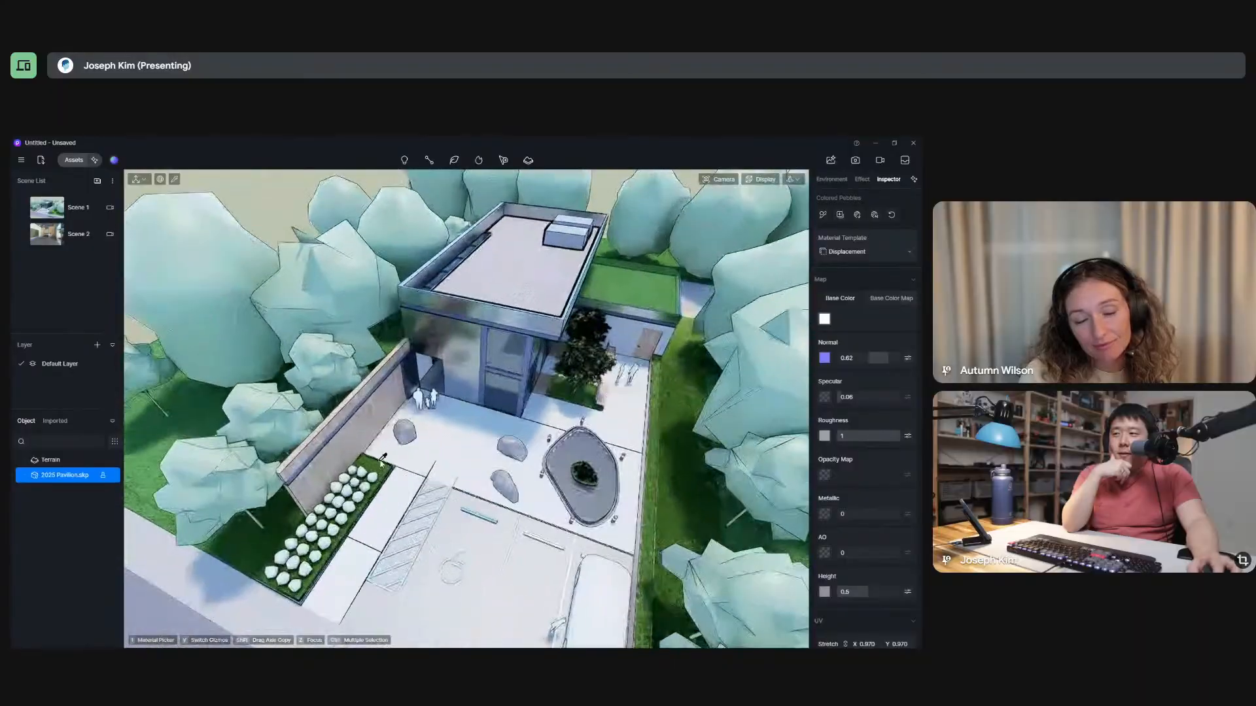
middle_click_drag(415, 388, 468, 288)
left_click(469, 285)
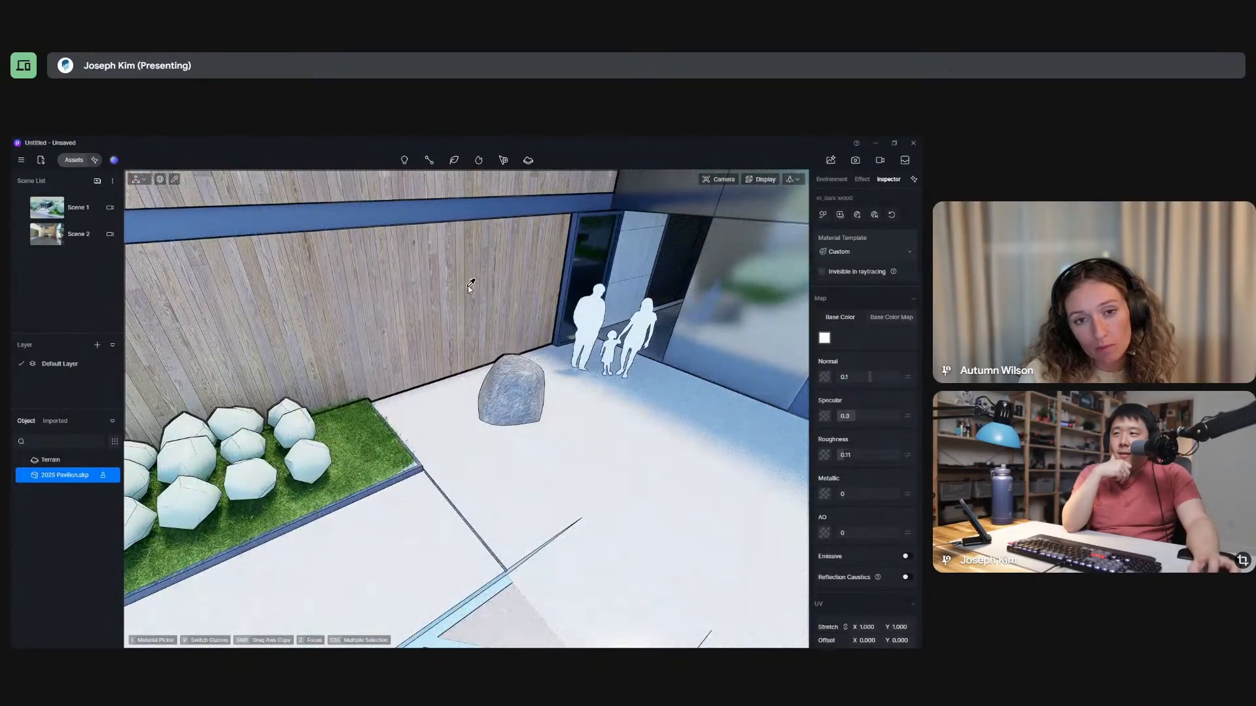
left_click(874, 215)
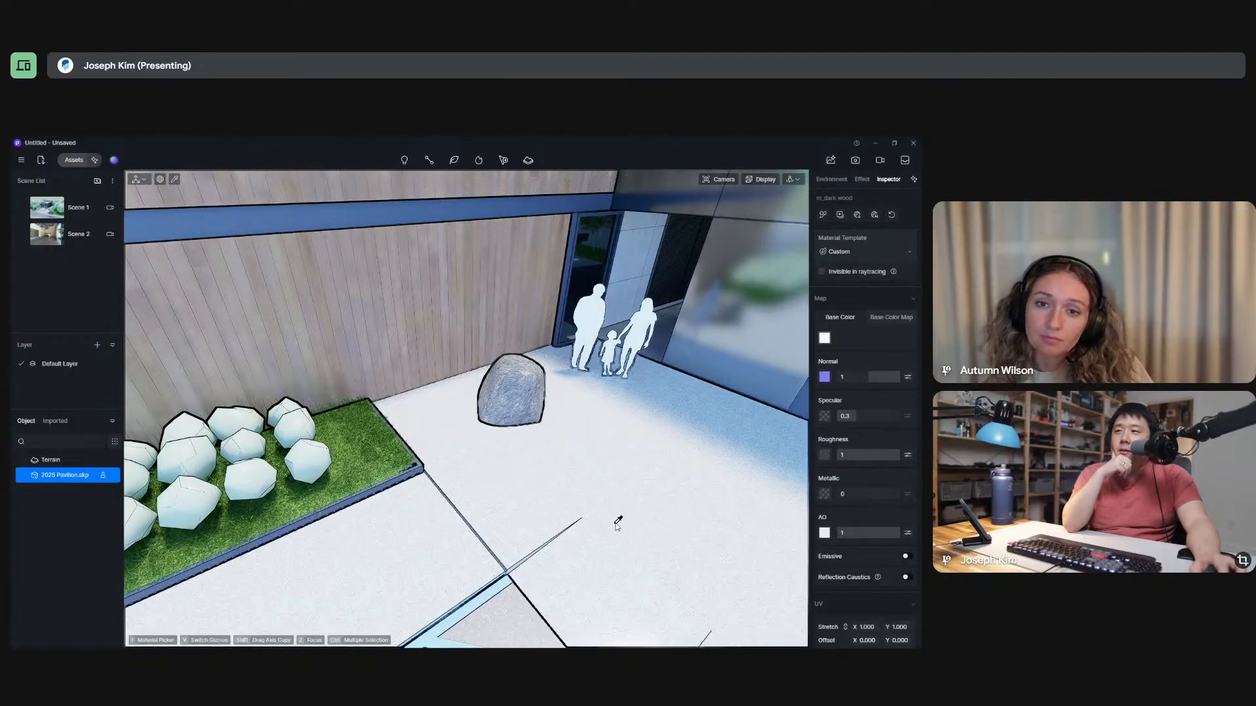
Examine the plank wall's wood texture from several angles and leave the material selection.
scroll(593, 493, "down", 3)
scroll(429, 308, "up", 5)
right_click_drag(458, 296, 526, 426)
scroll(565, 459, "down", 3)
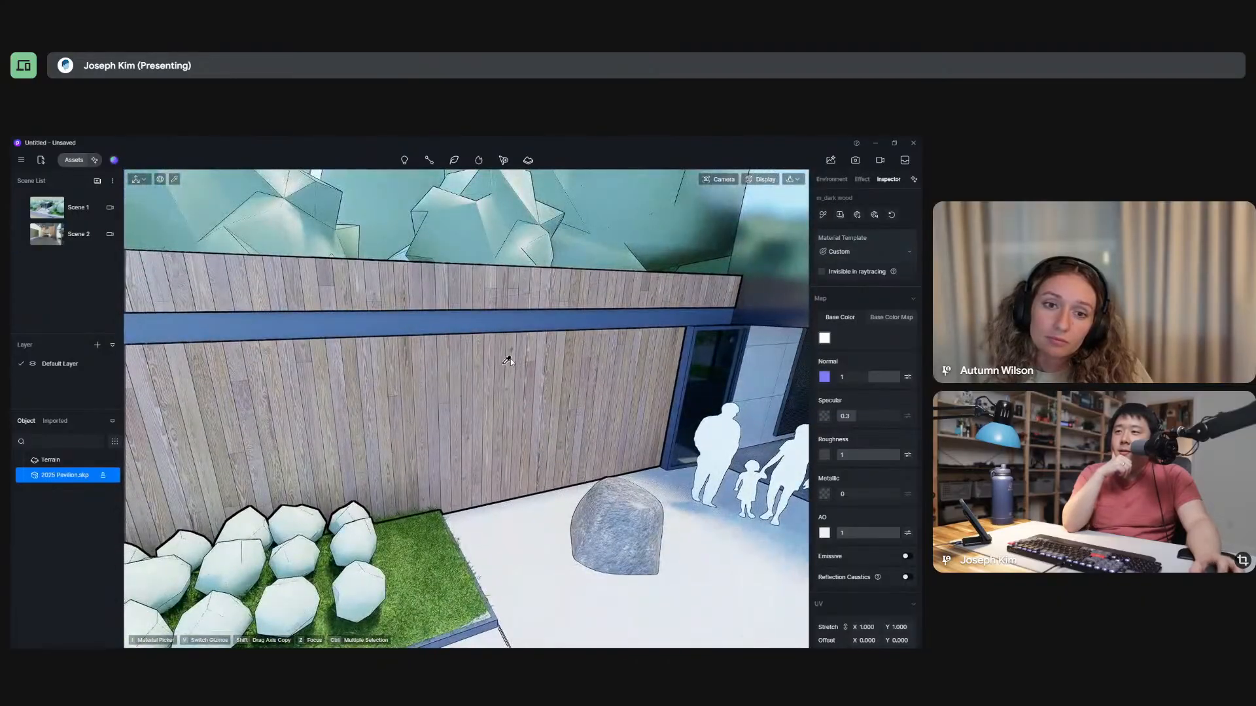
right_click_drag(558, 450, 564, 451)
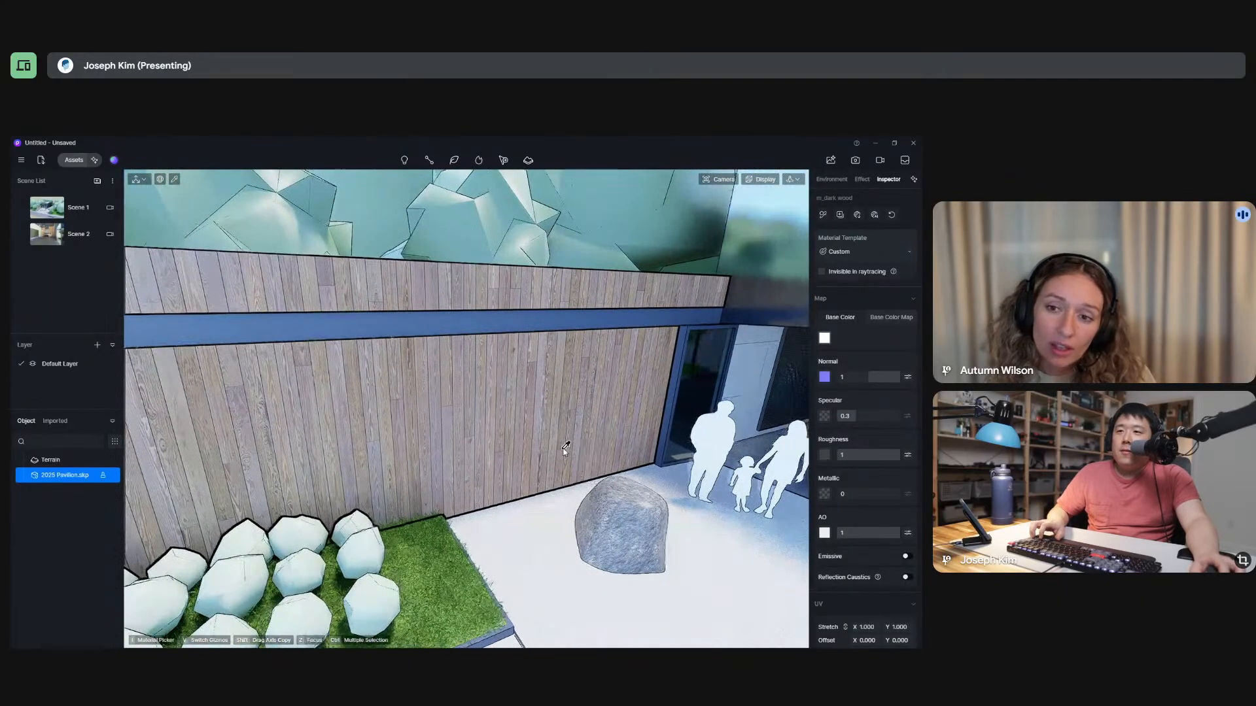
key("Escape")
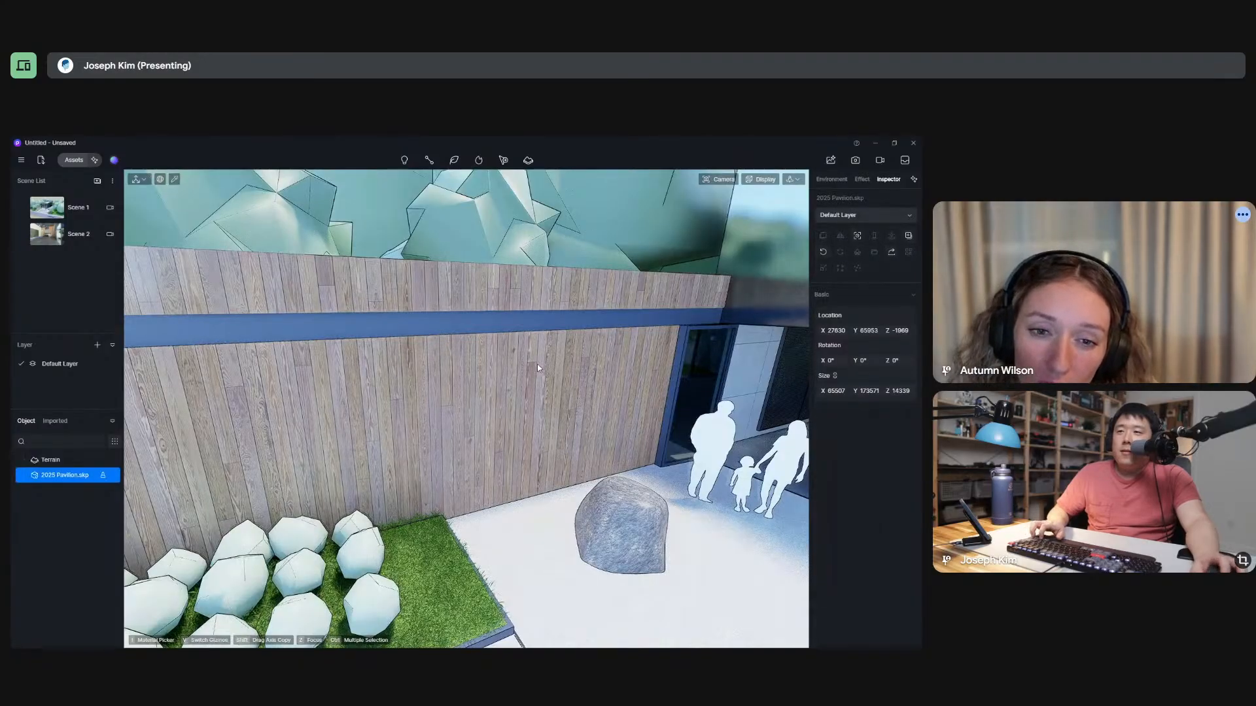
Go inside the pavilion and look around the lounge with the blue benches, facing the kitchen.
right_click_drag(533, 377, 536, 377)
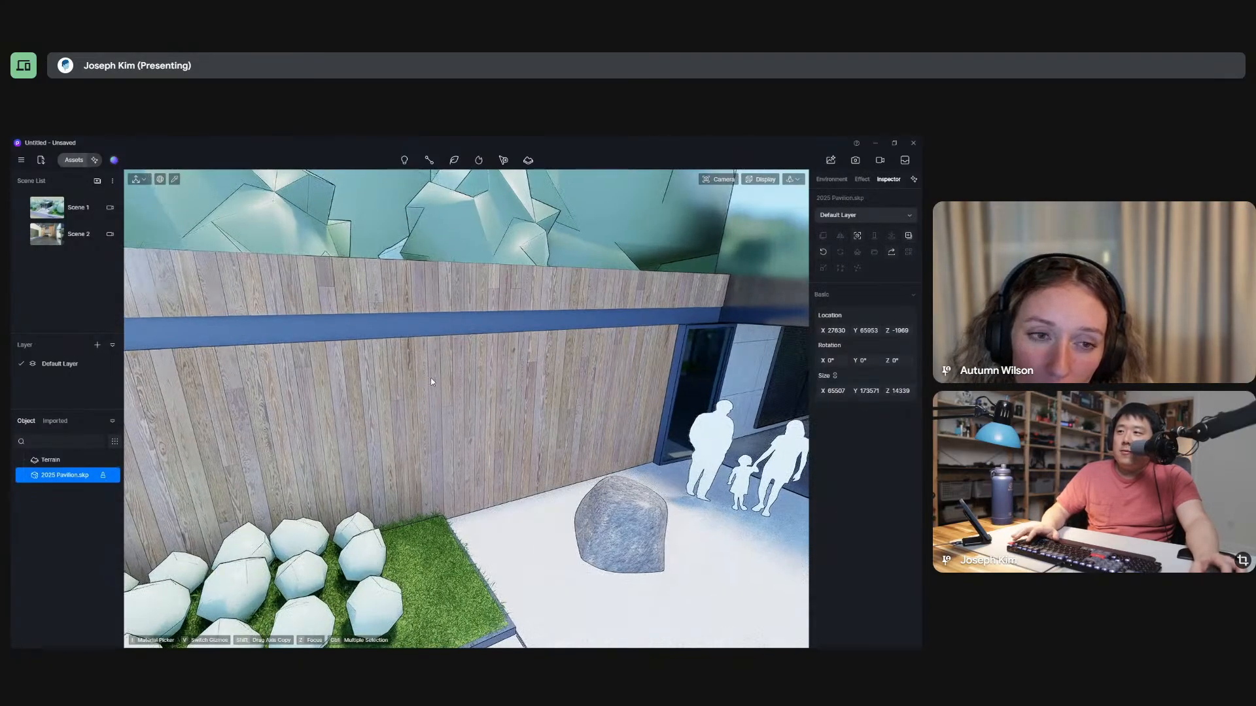
right_click_drag(430, 378, 446, 373)
middle_click_drag(446, 373, 375, 345)
scroll(538, 302, "up", 10)
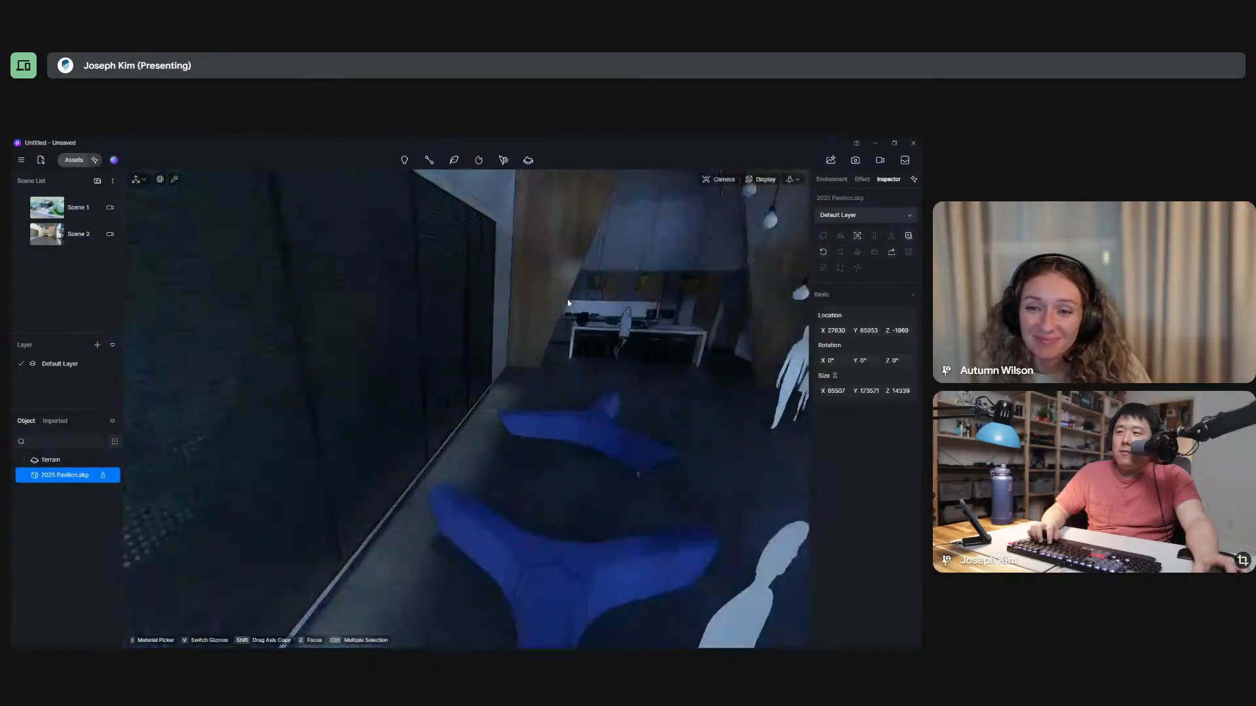
scroll(633, 284, "up", 2)
middle_click_drag(633, 284, 547, 268)
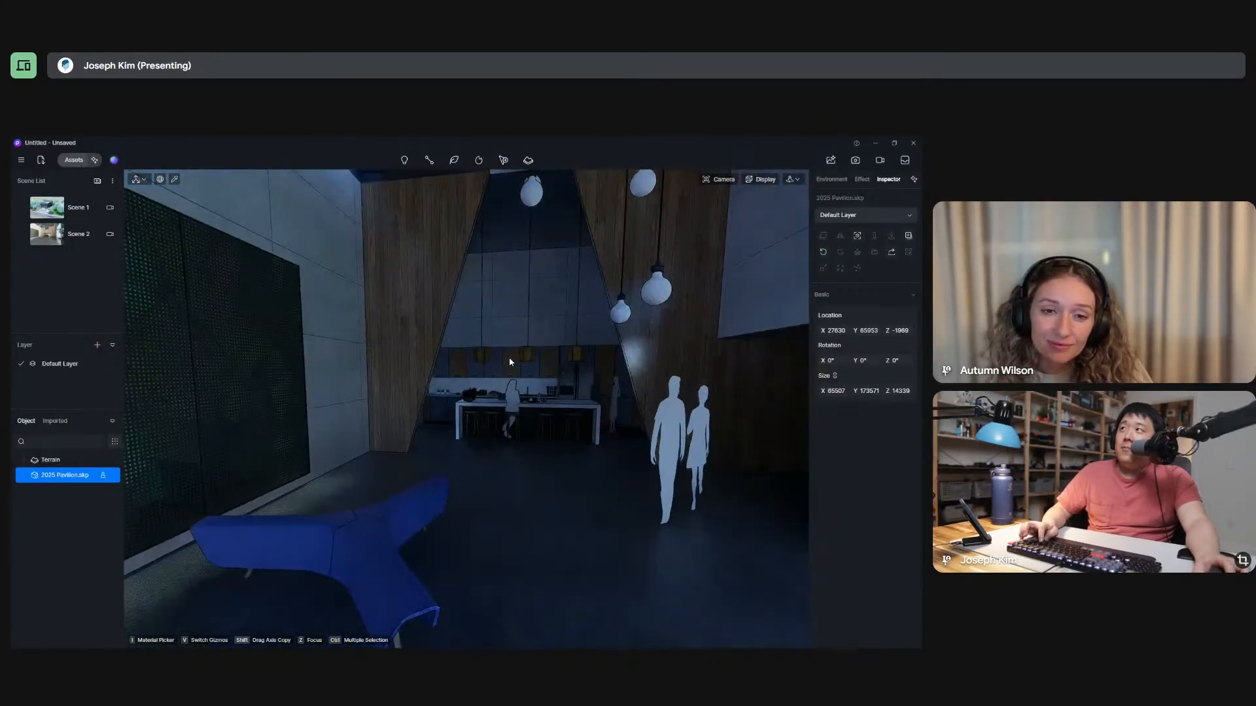
Switch to SketchUp, look over the lounge and kitchen, and return to an aerial view of the pavilion.
key("alt+Tab")
mouse_move(411, 507)
middle_mouse_down()
mouse_move(481, 373)
mouse_move(513, 347)
middle_mouse_up()
scroll(448, 428, "up", 6)
scroll(424, 442, "down", 6)
scroll(301, 311, "up", 5)
scroll(301, 311, "up", 6)
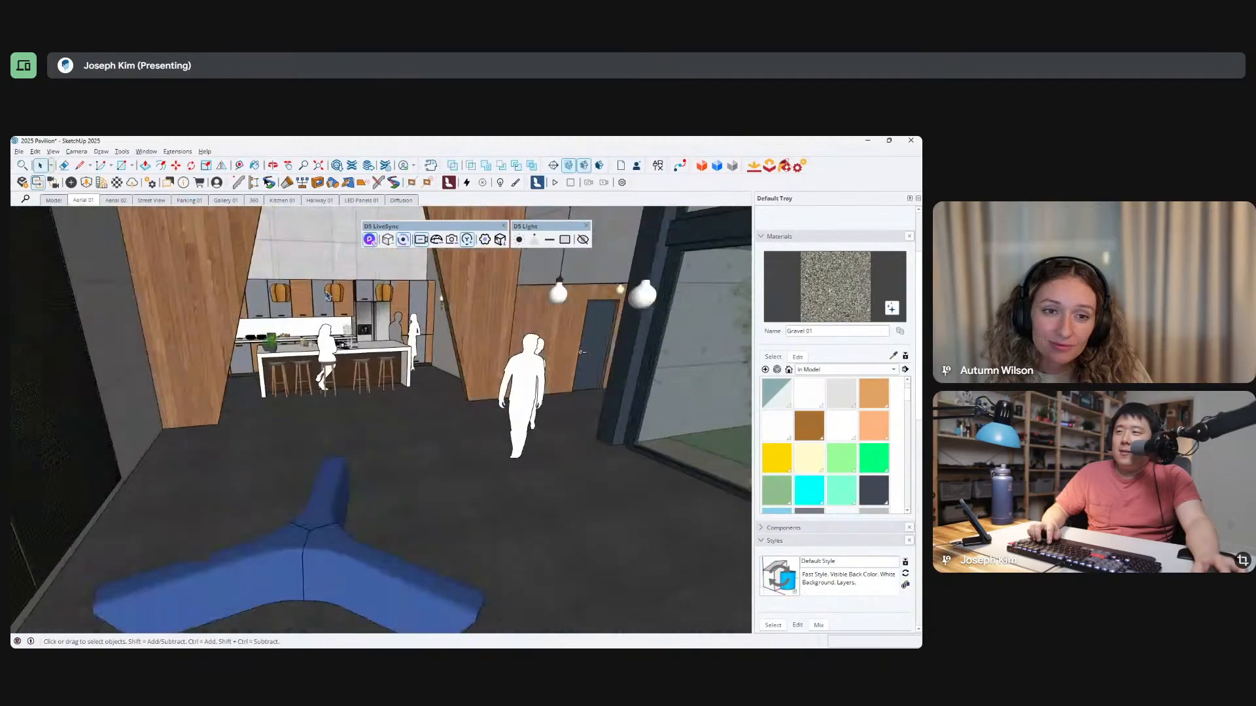
mouse_move(351, 313)
middle_mouse_down()
mouse_move(379, 327)
mouse_move(318, 291)
mouse_move(300, 297)
middle_mouse_up()
scroll(301, 298, "down", 3)
middle_click_drag(314, 386, 383, 467)
scroll(383, 468, "down", 10)
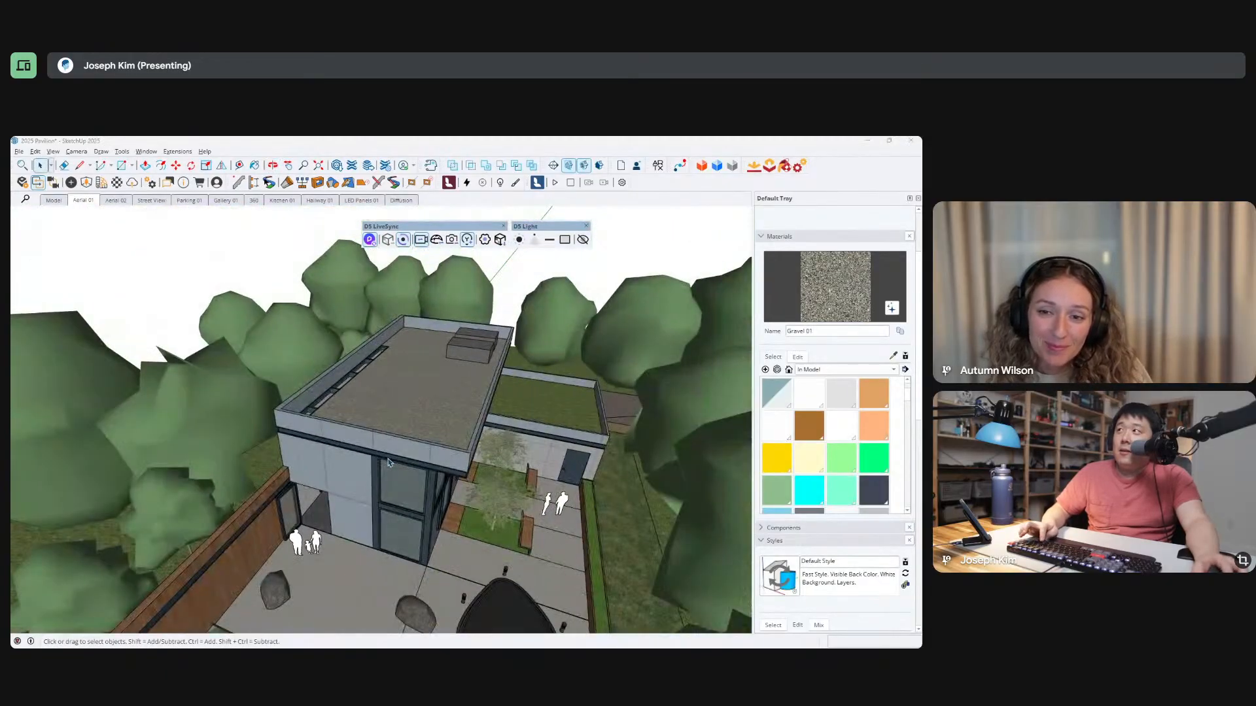
Return to D5 Render, pick the blue leather material on the lounge bench and set its material template to Cloth.
key("alt+Tab")
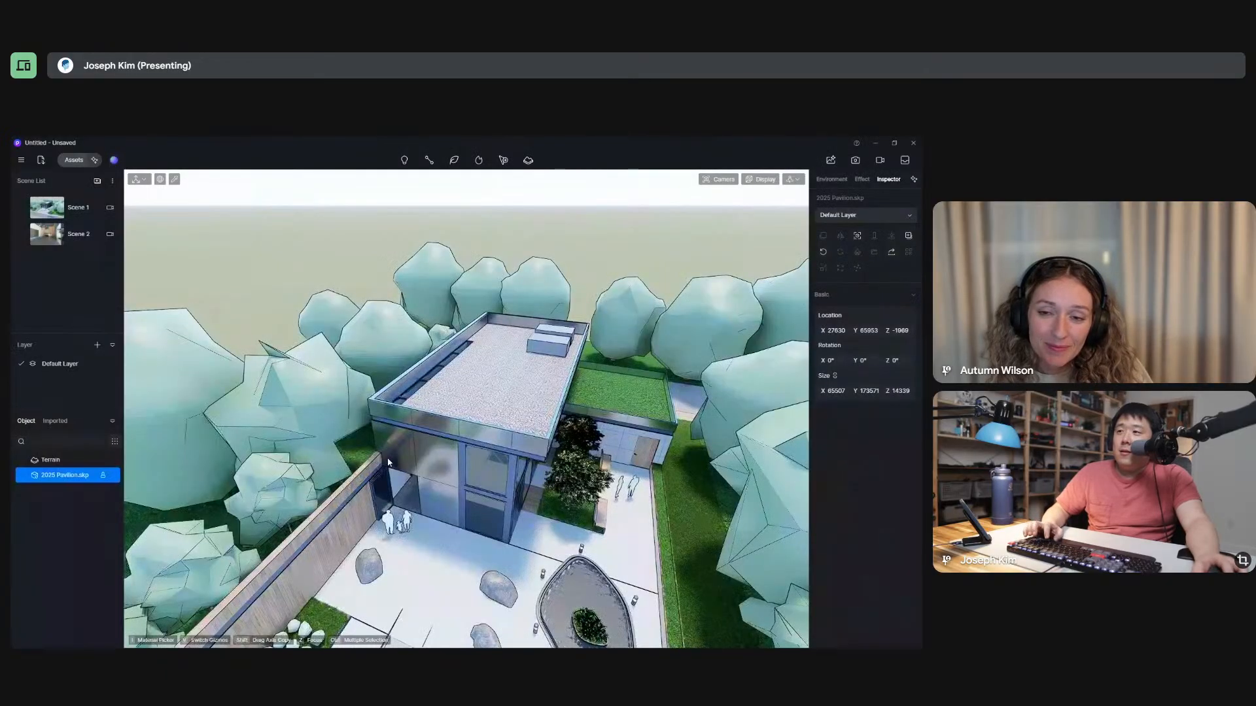
left_click(75, 161)
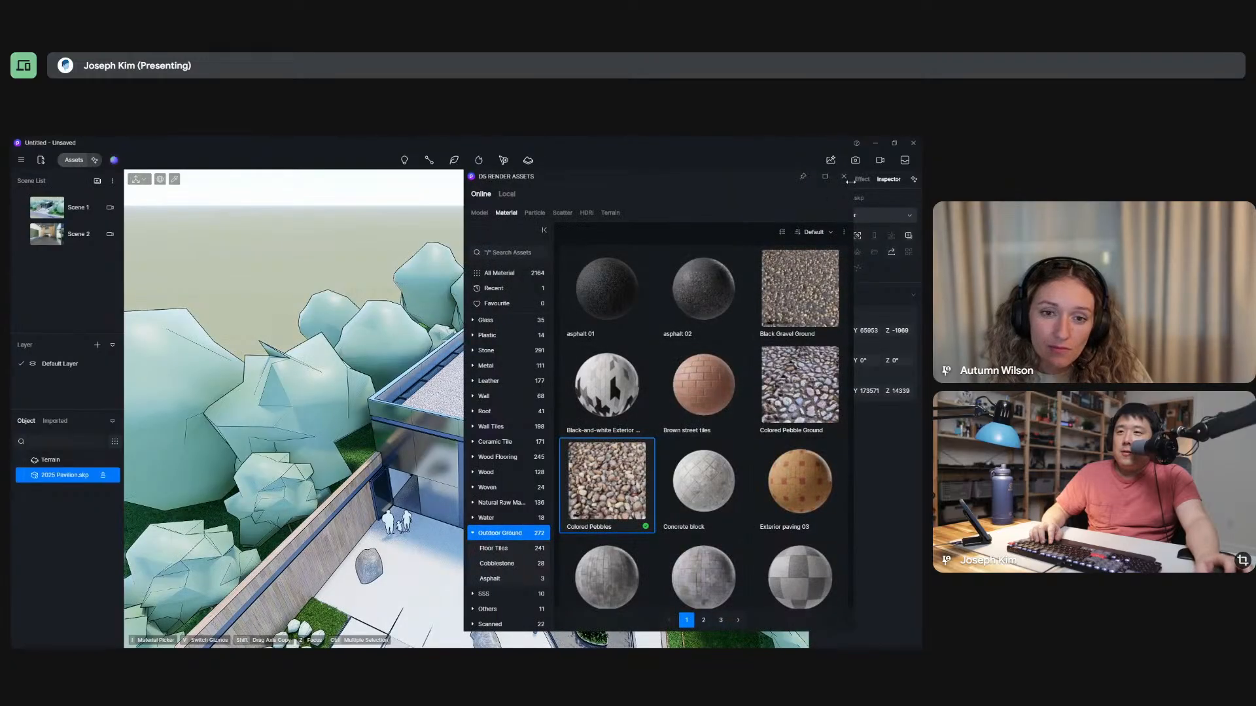
left_click(844, 177)
scroll(502, 481, "up", 10)
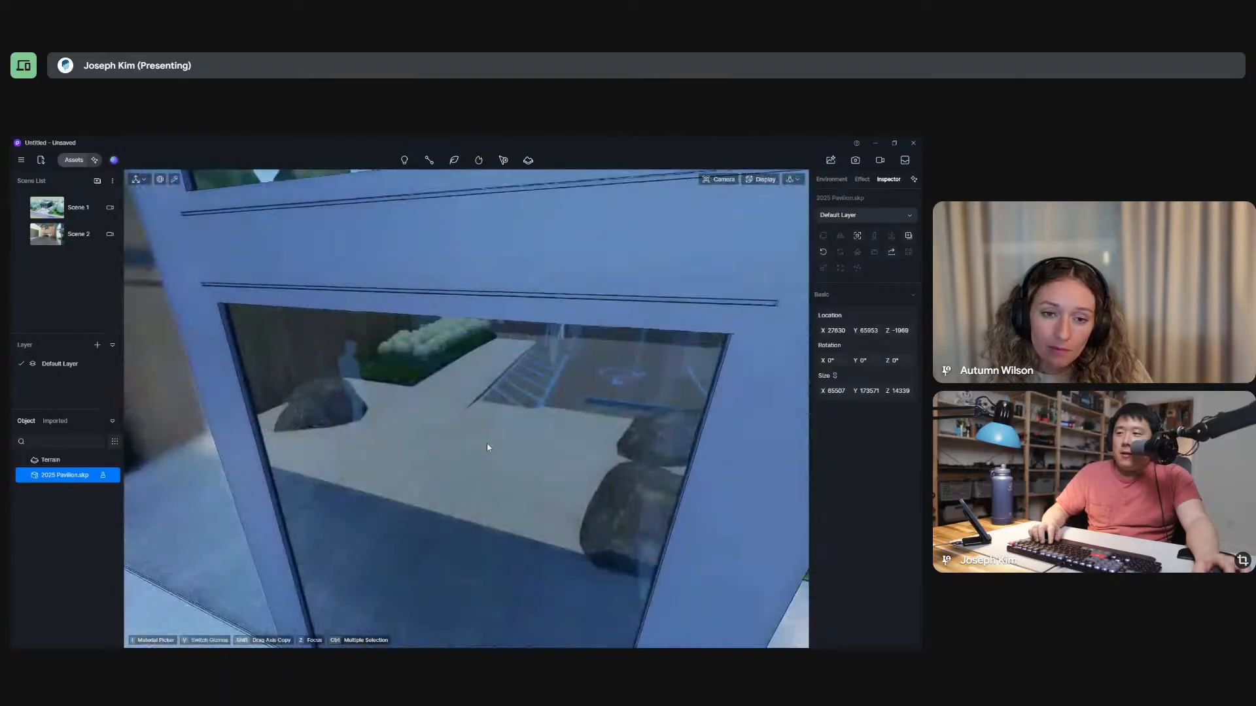
scroll(487, 447, "up", 6)
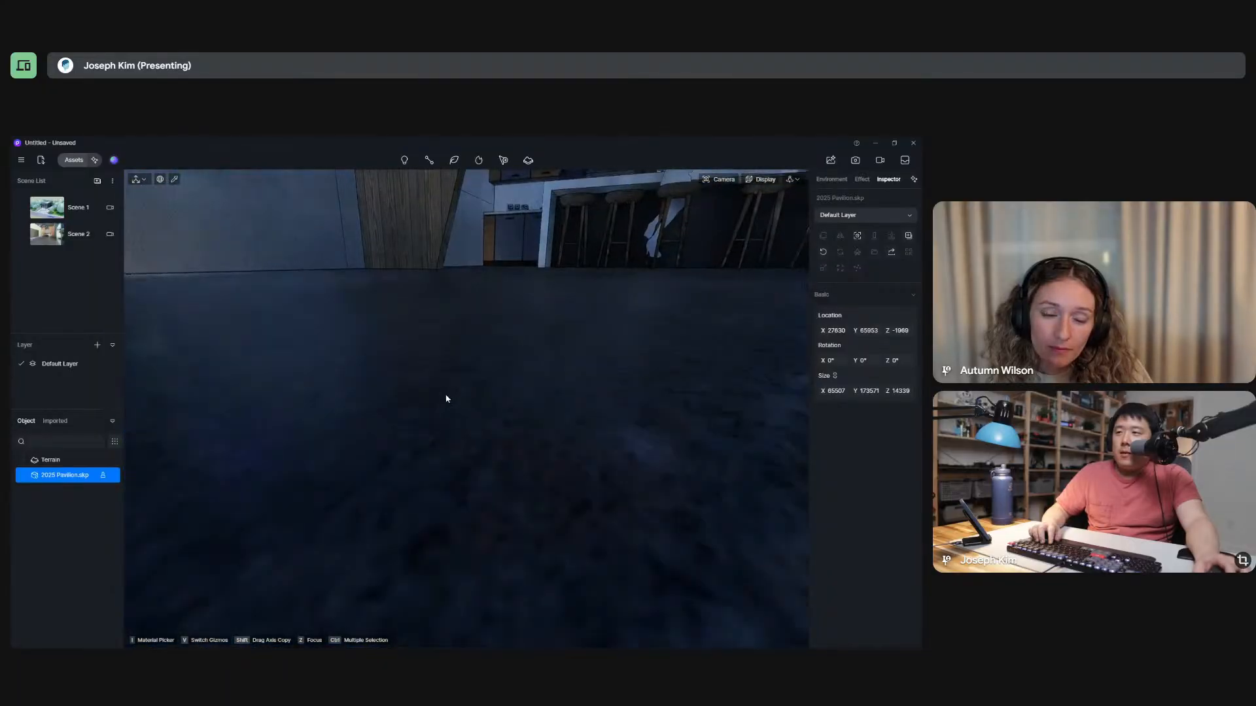
scroll(535, 415, "down", 8)
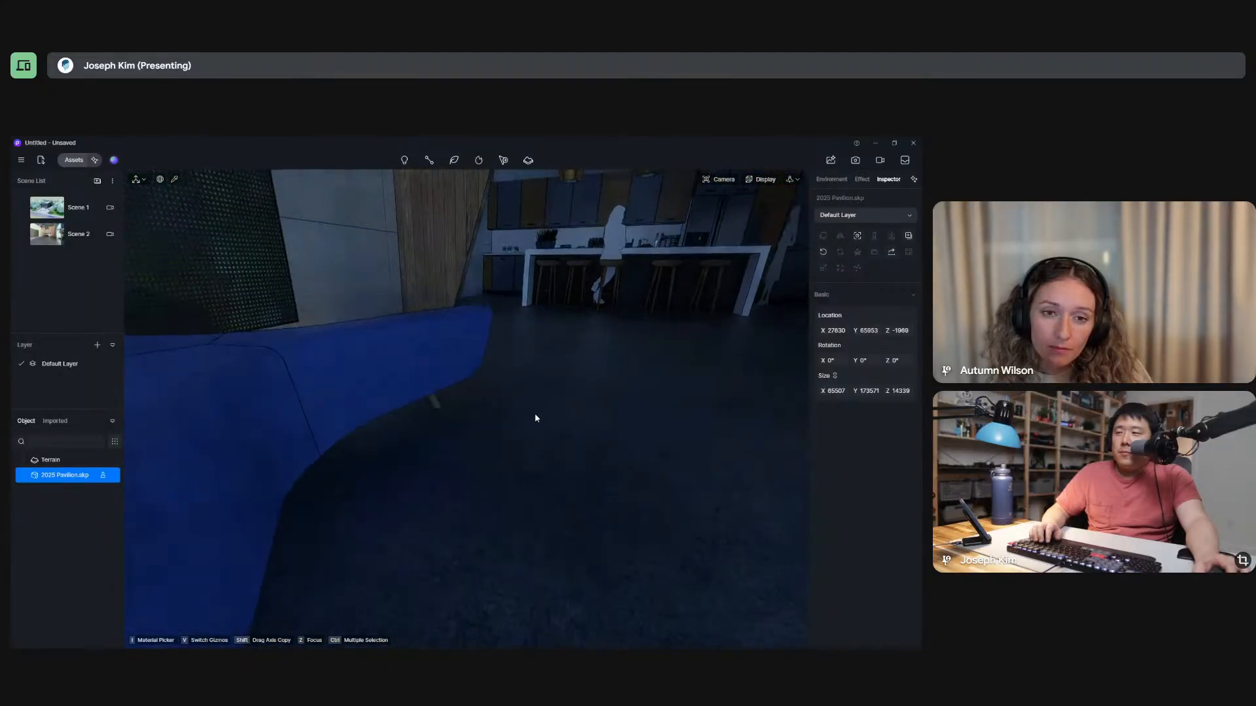
left_click(175, 179)
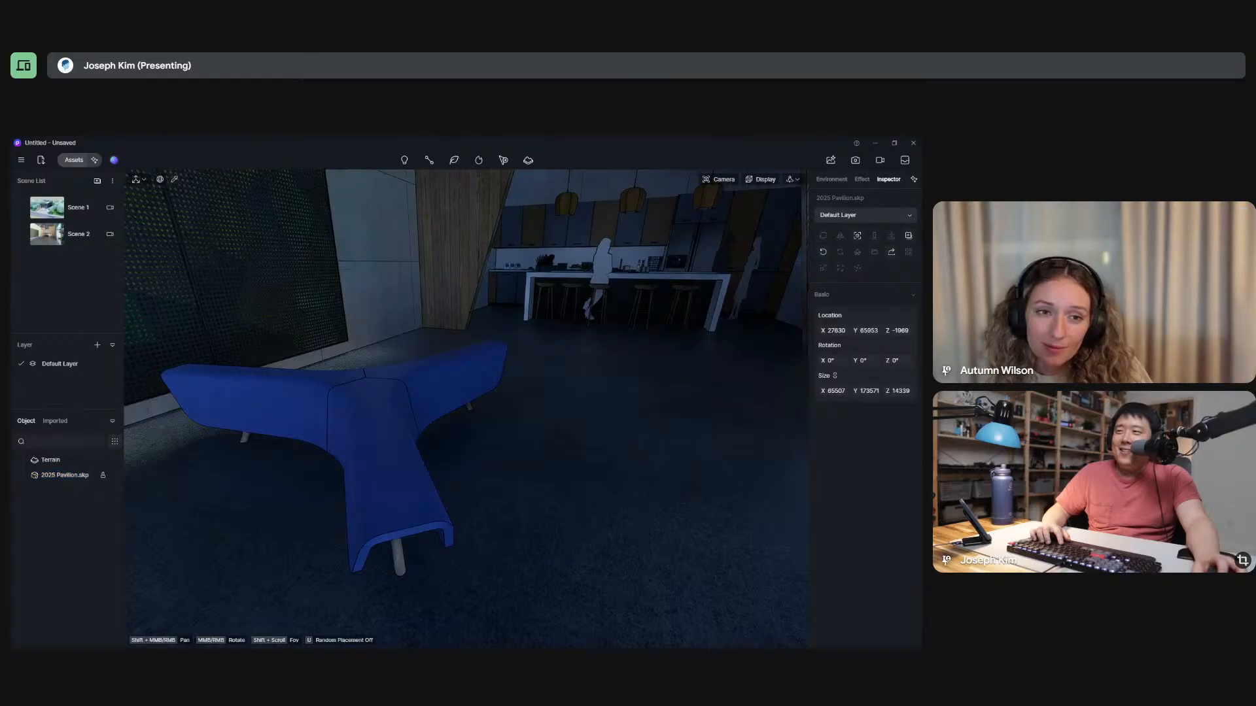
left_click(409, 406)
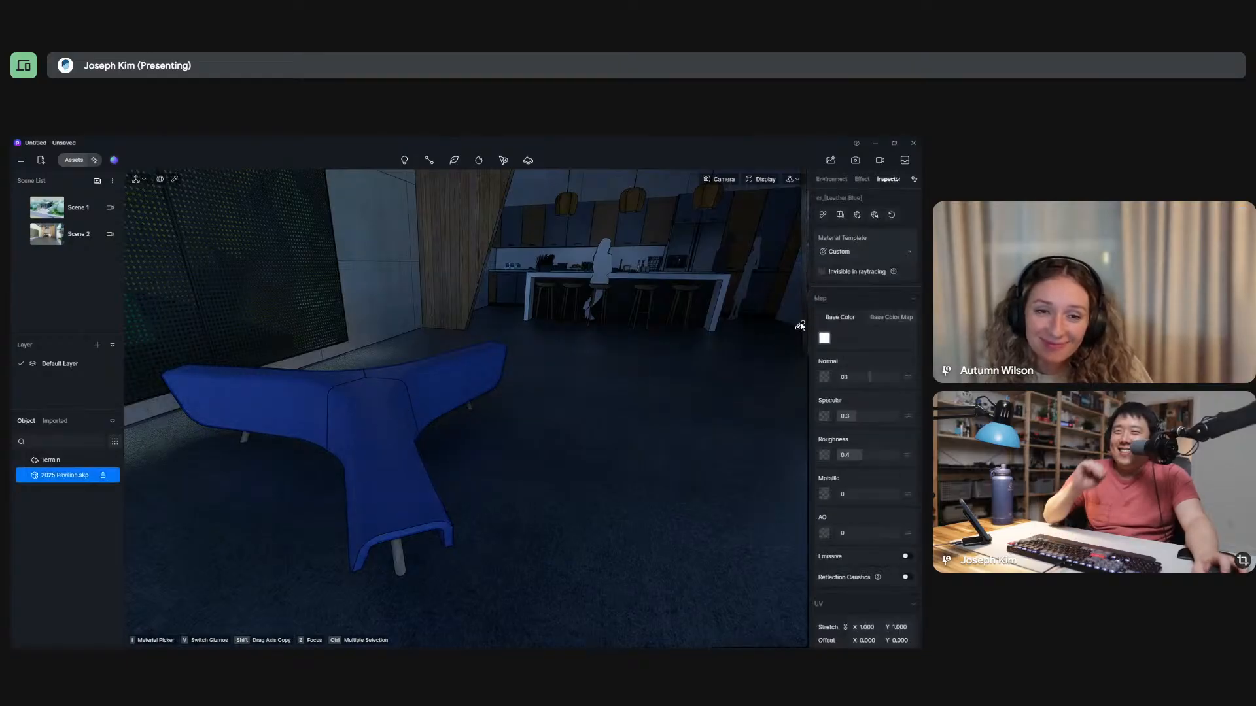
left_click(864, 251)
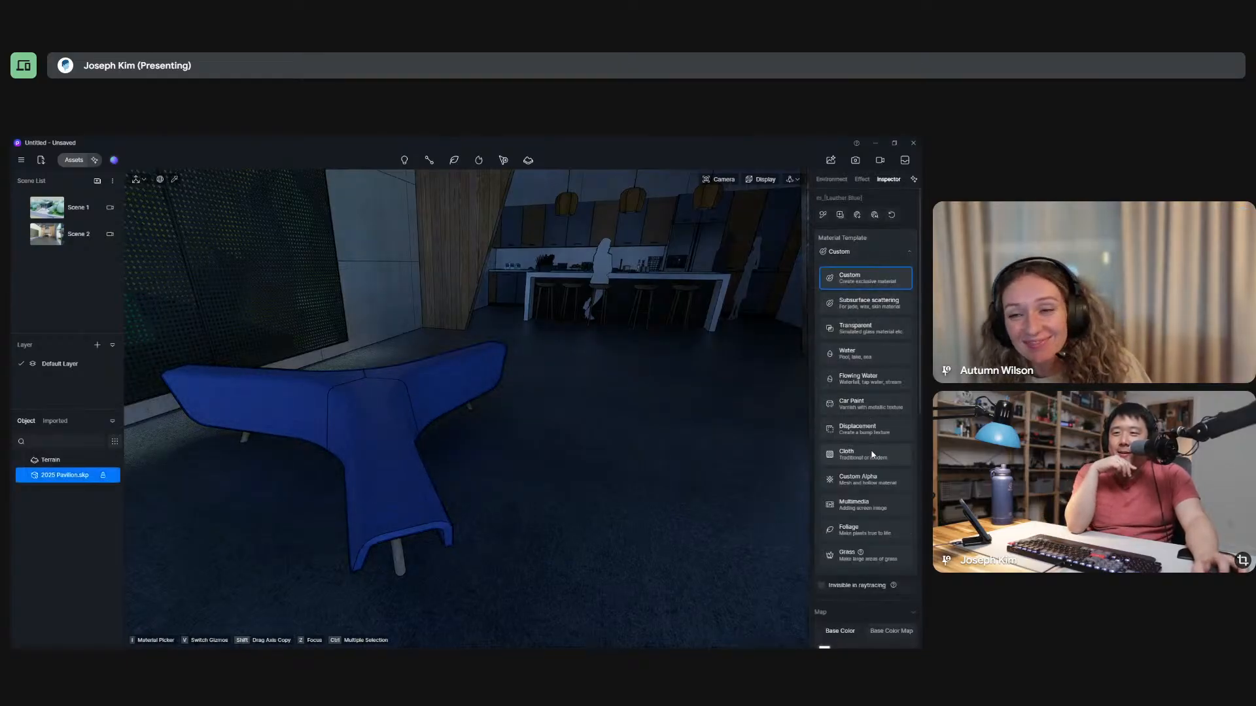
left_click(838, 450)
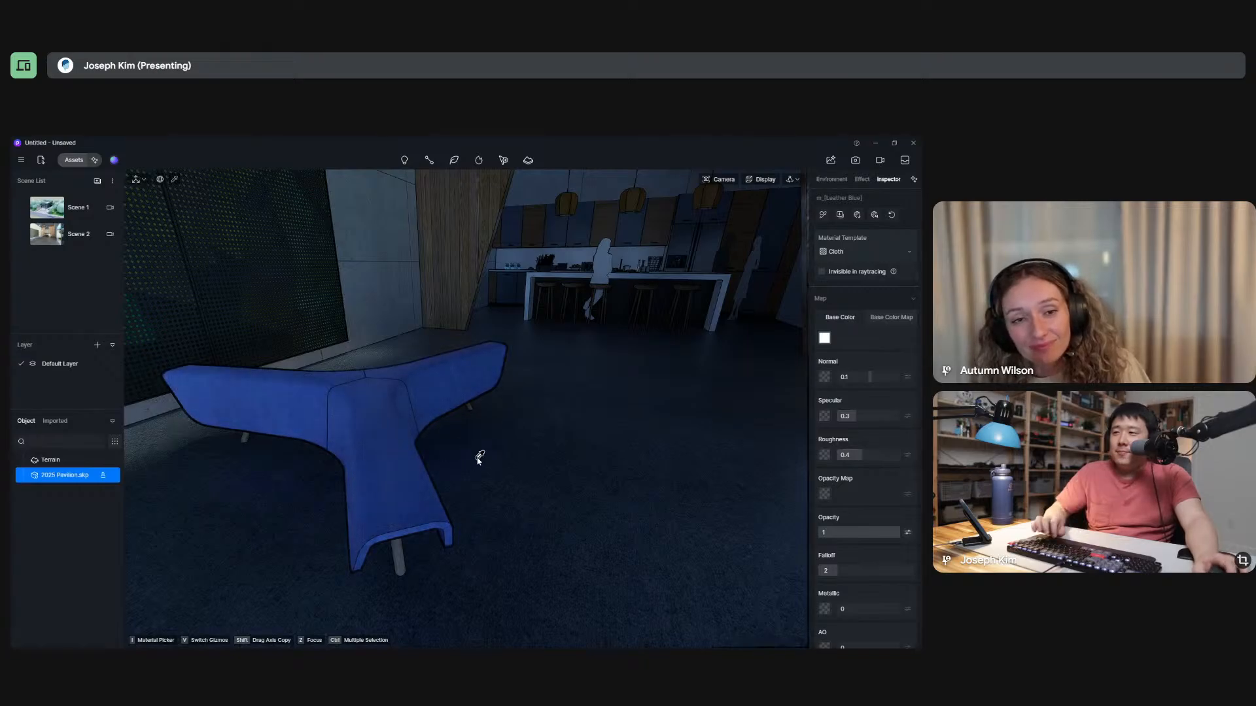
Switch to Scene 2 and examine the blue bench's Cloth material up close.
middle_click_drag(480, 457, 315, 462)
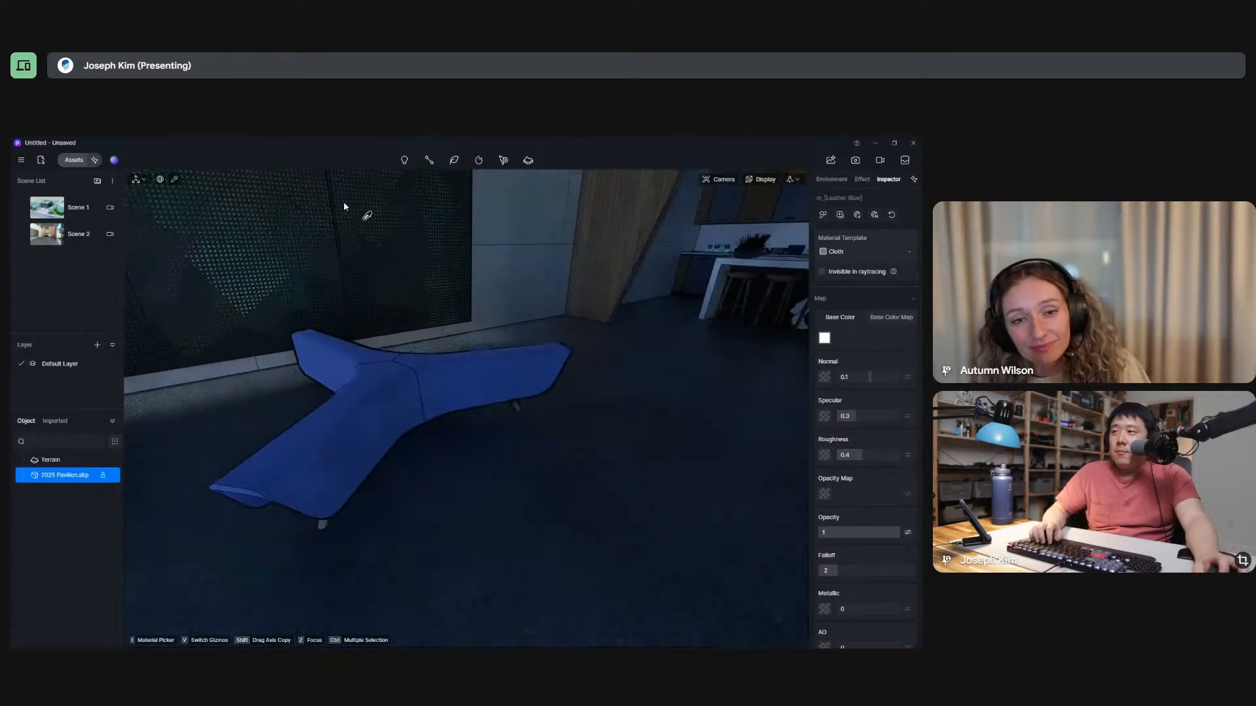
left_click(51, 243)
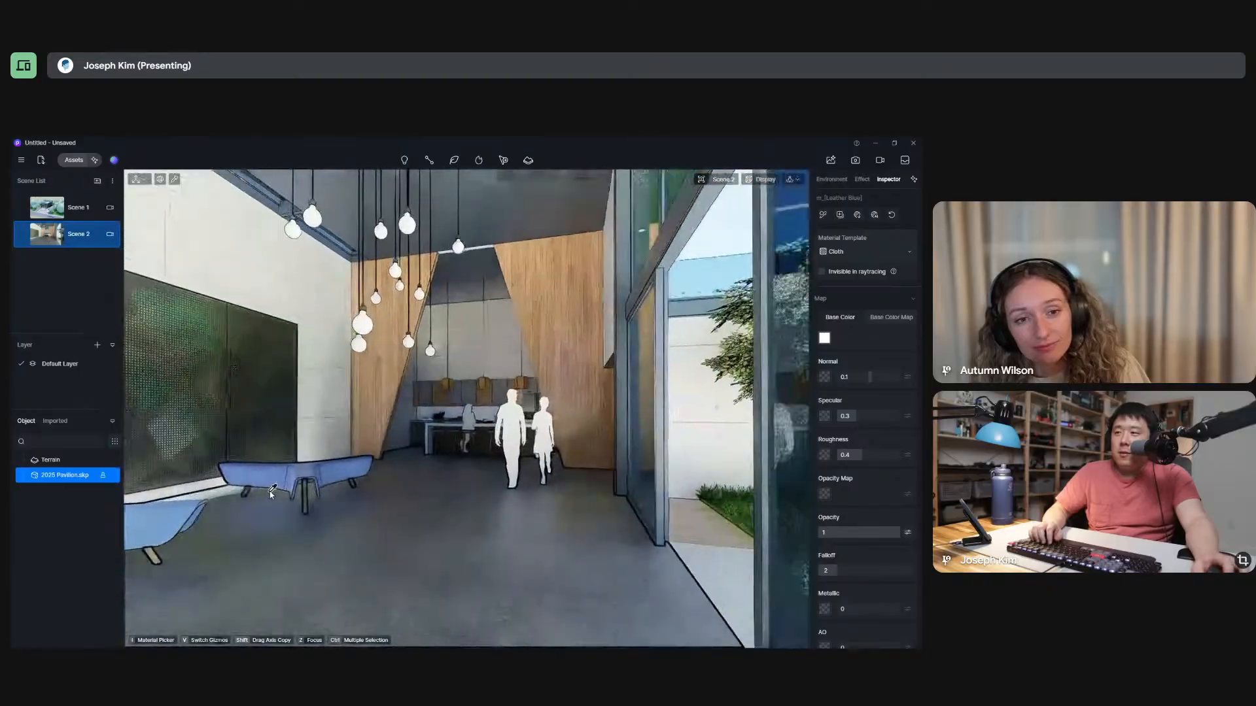
scroll(288, 474, "up", 5)
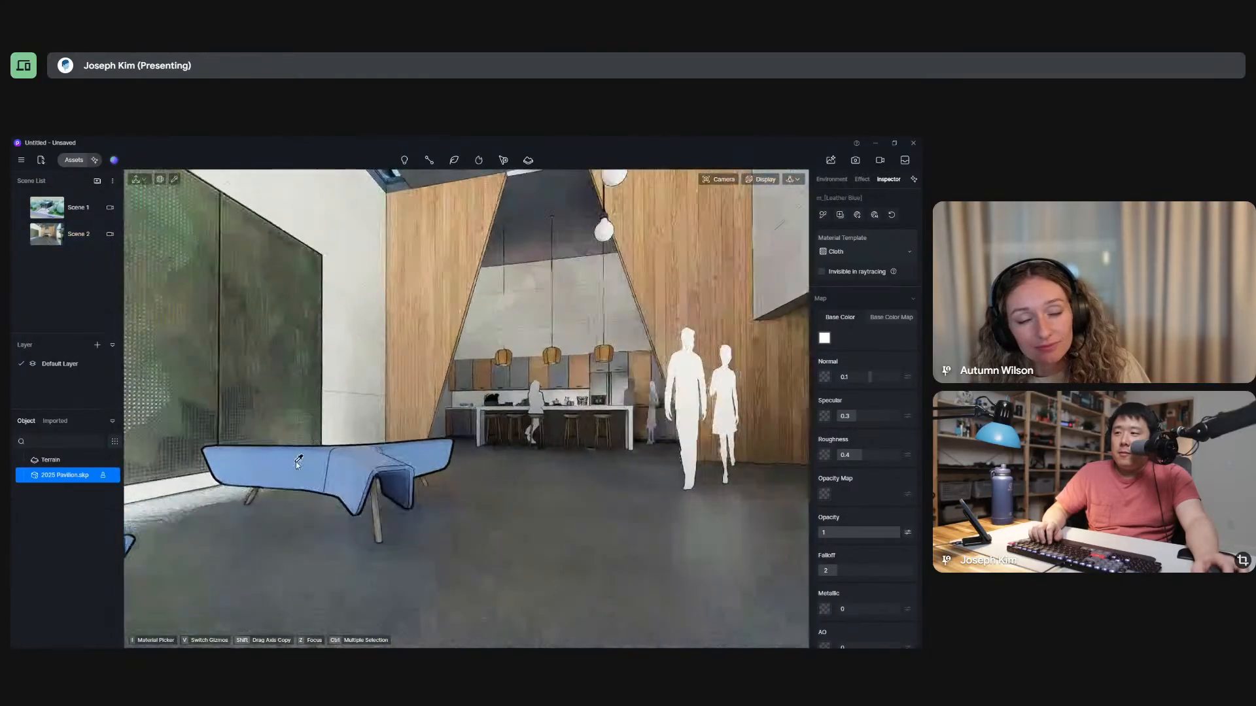
scroll(300, 460, "up", 6)
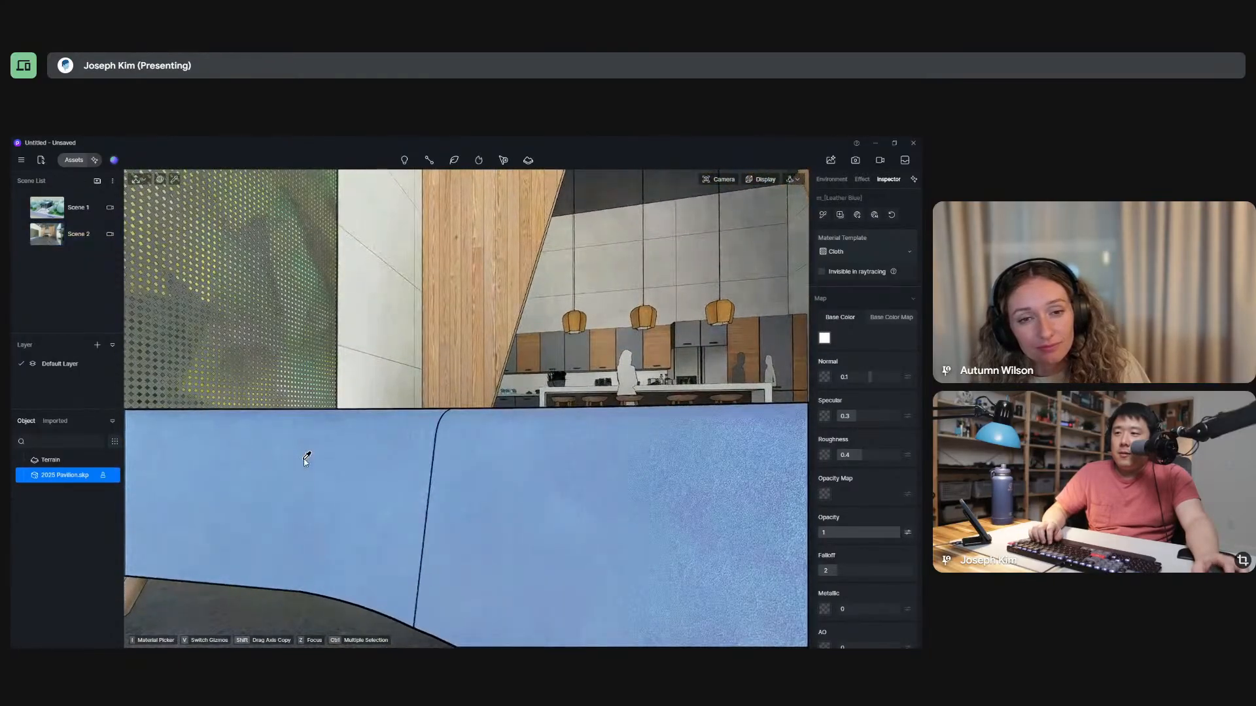
scroll(306, 460, "down", 8)
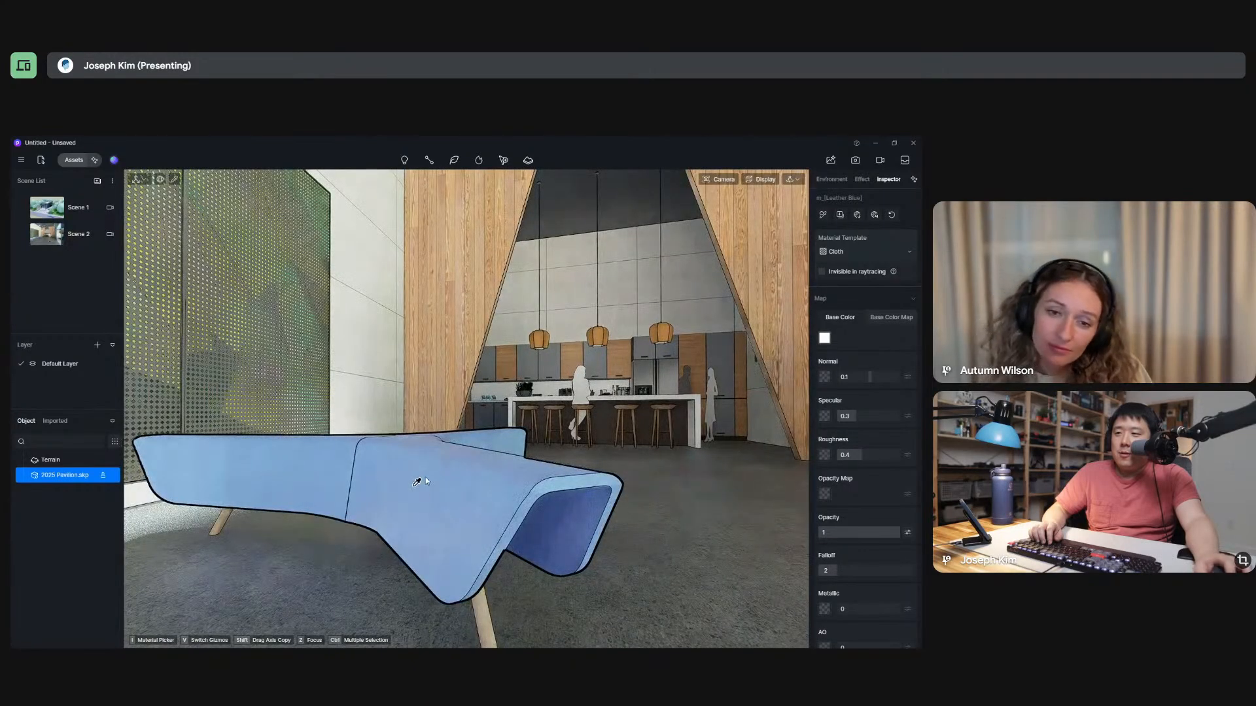
Apply the Brown Square Stitched Leather from the library's Coarse Grain Leather materials to the blue lounge bench.
left_click(74, 161)
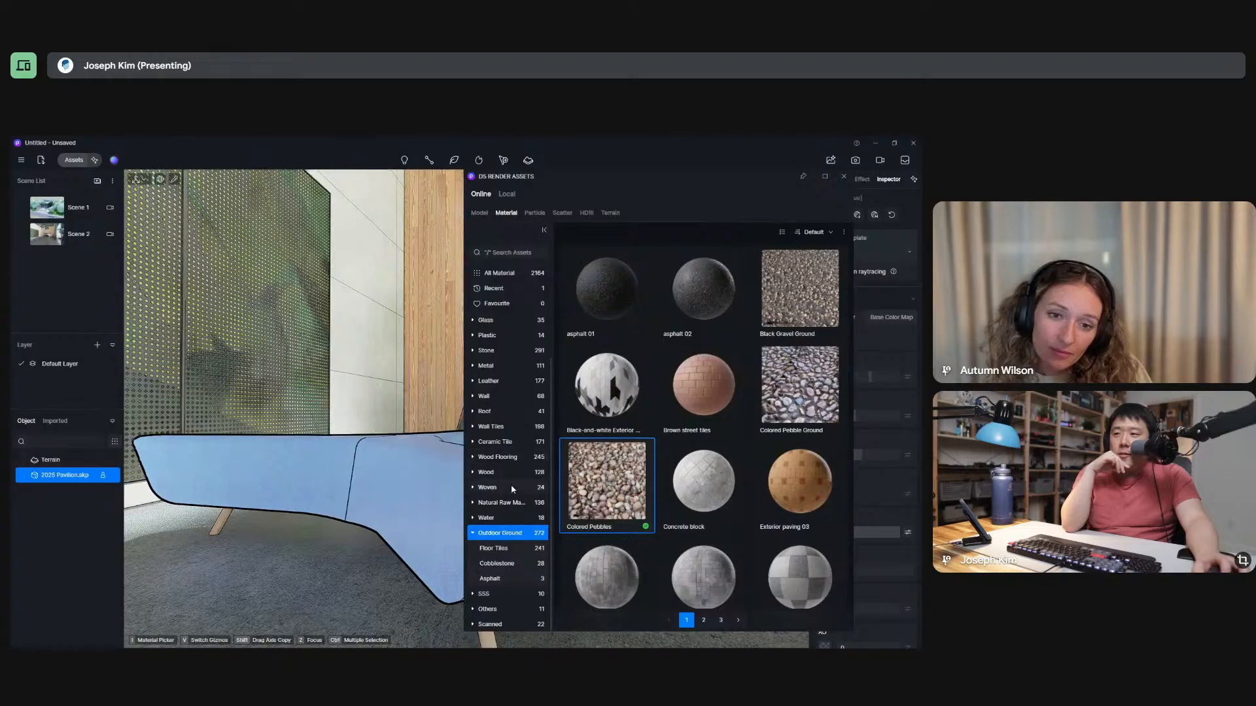
left_click(501, 383)
left_click(502, 397)
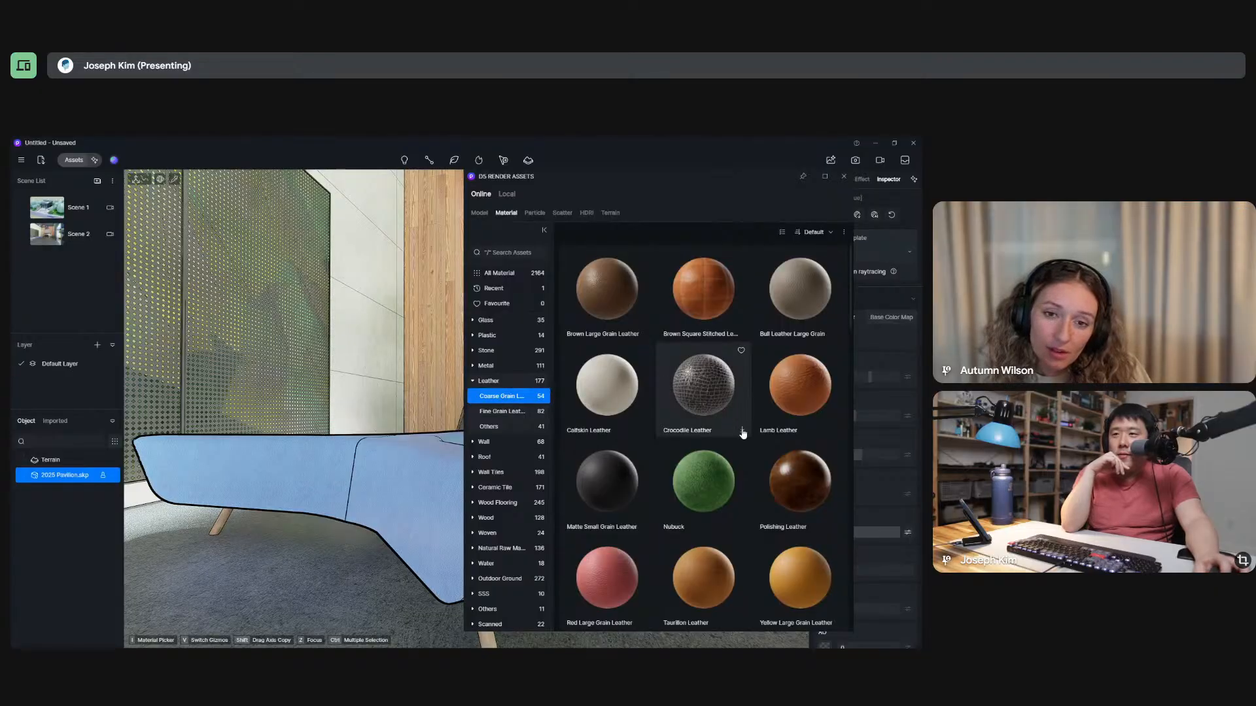
left_click(705, 299)
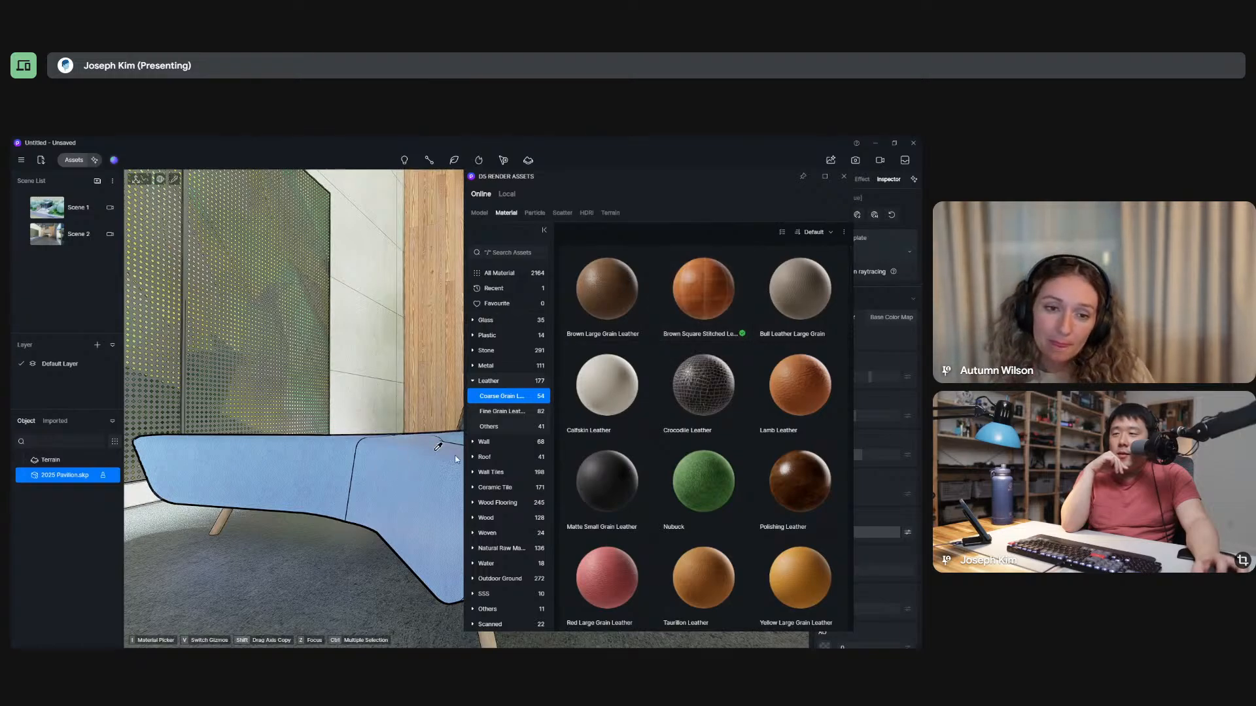
left_click(715, 288)
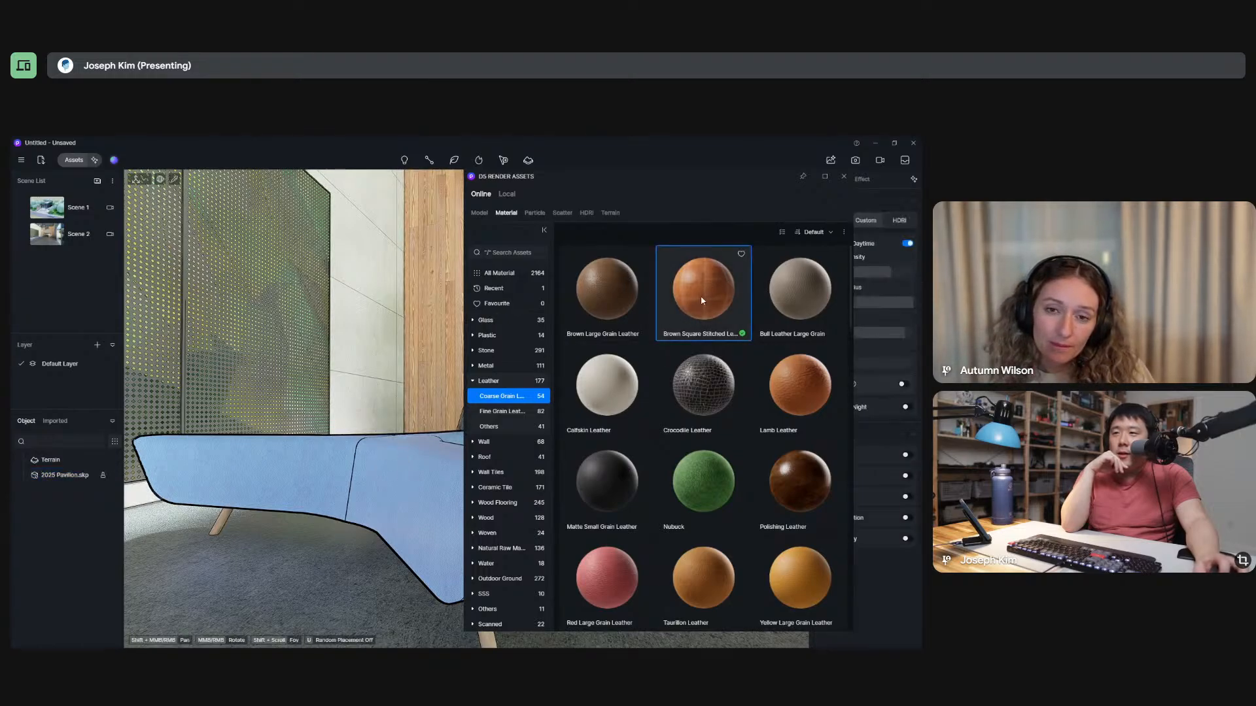
left_click(401, 475)
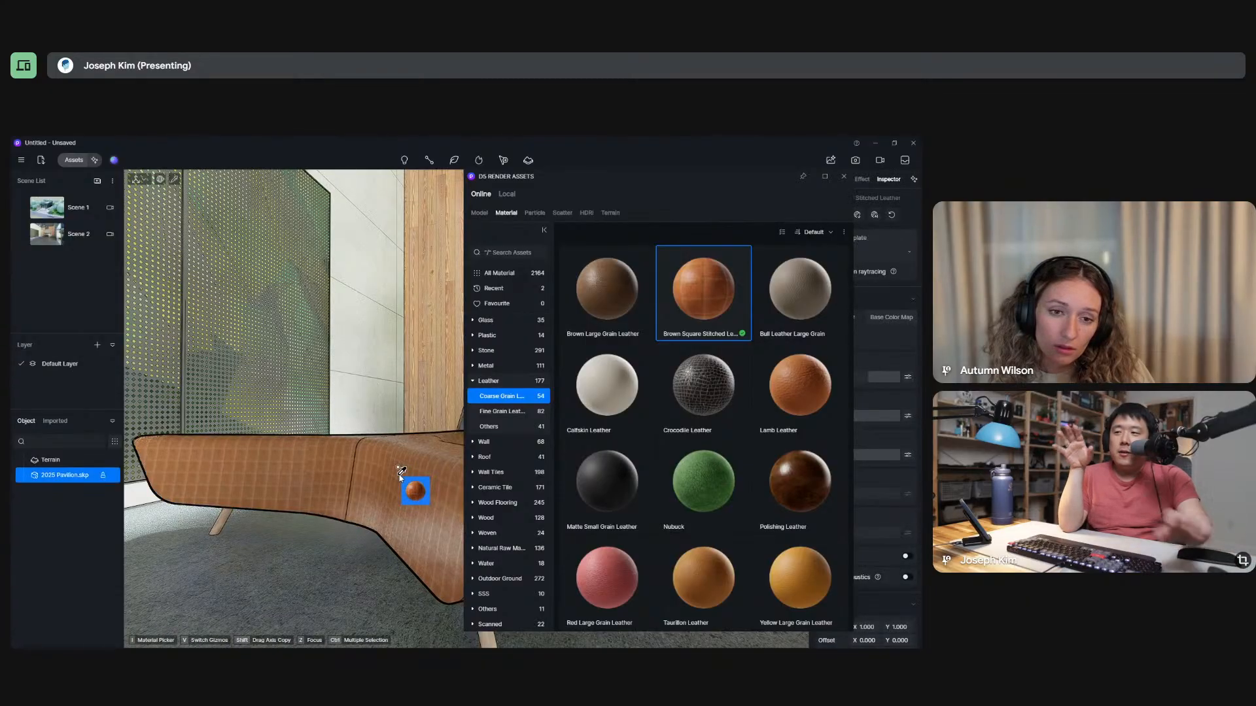
Examine the stitched leather on the lounge benches from a wider viewpoint and end the material placement.
right_click_drag(328, 389, 326, 328)
scroll(326, 328, "down", 3)
left_click(734, 283)
scroll(393, 318, "down", 3)
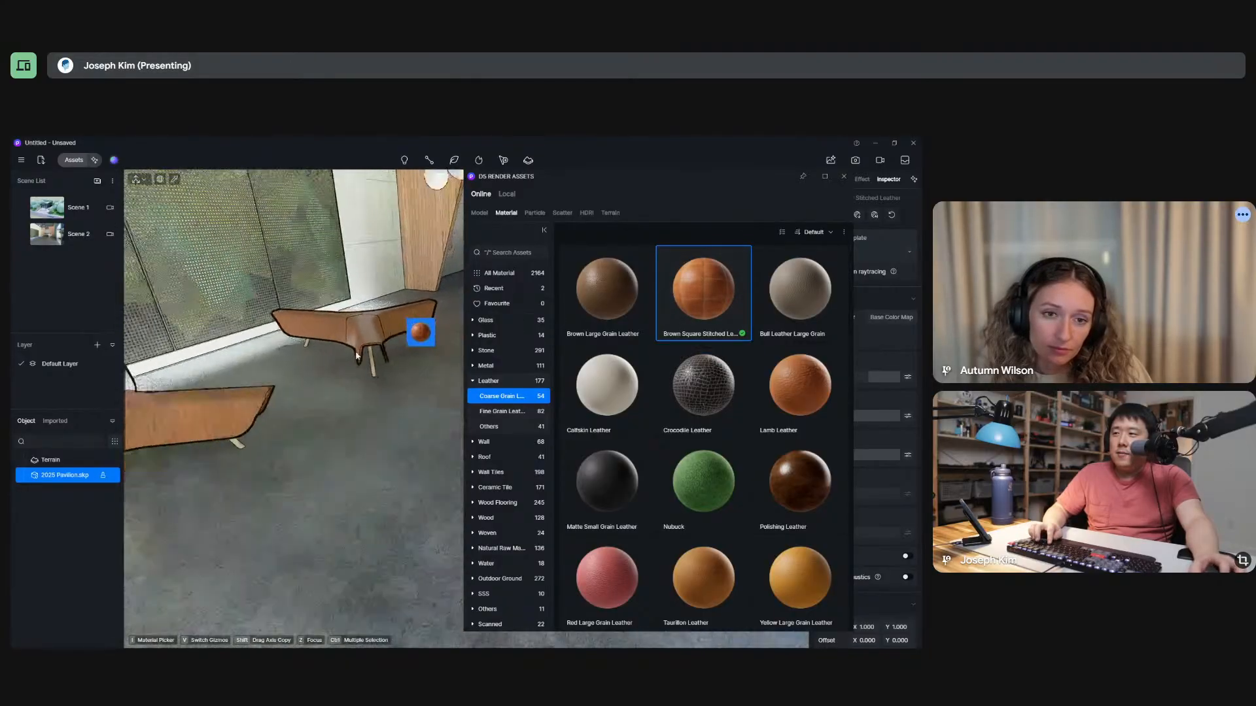
scroll(398, 428, "down", 2)
right_click_drag(397, 429, 344, 382)
key("Escape")
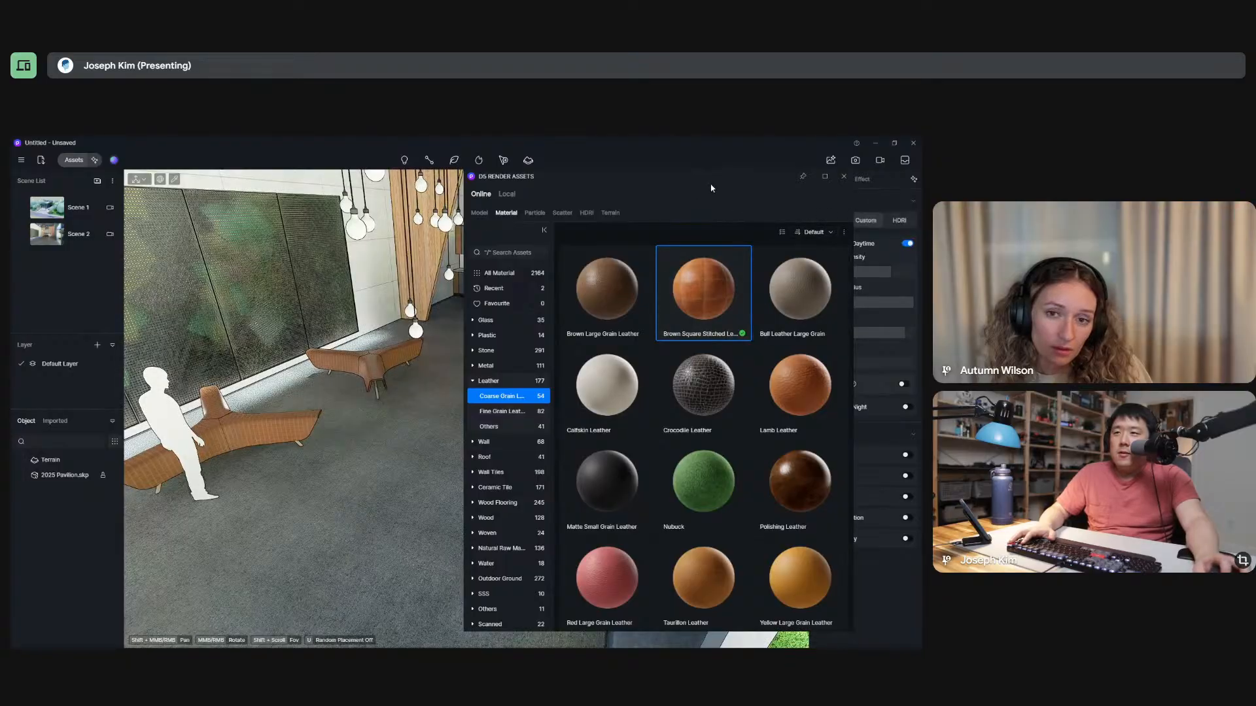
Switch the asset library to models and view the placeholder trees on the lawn outside the pavilion.
left_click_drag(712, 188, 640, 192)
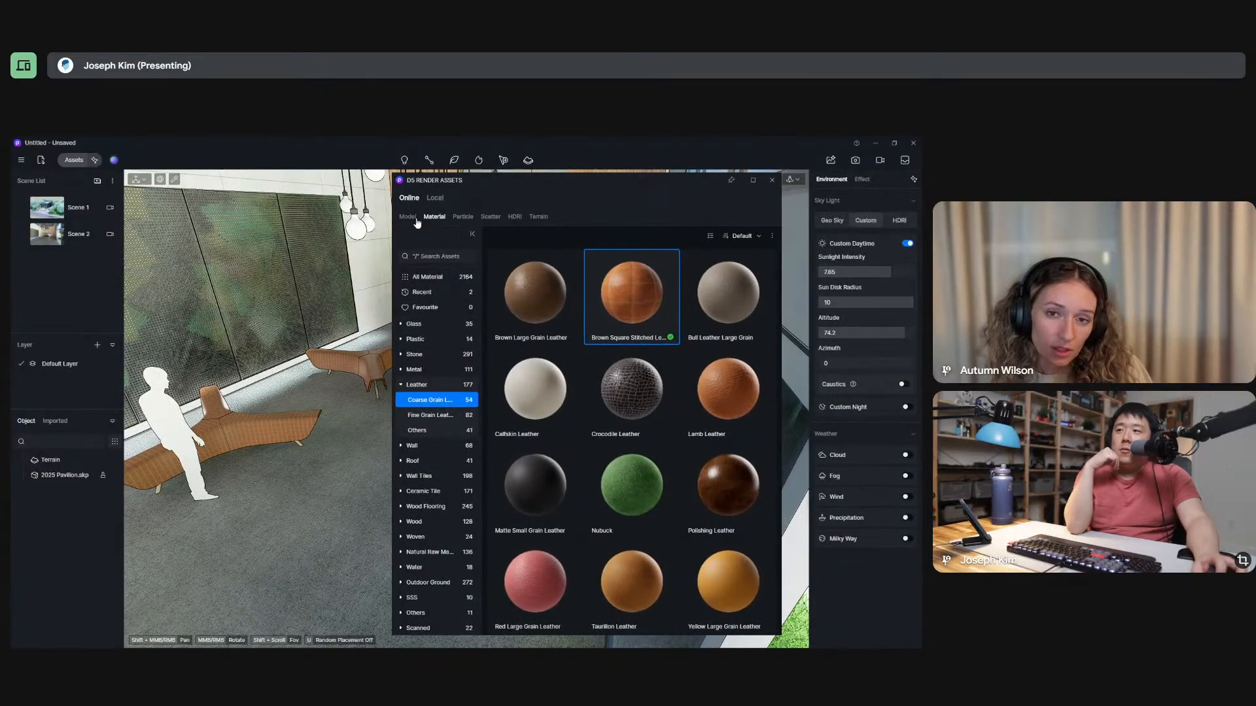
left_click(414, 220)
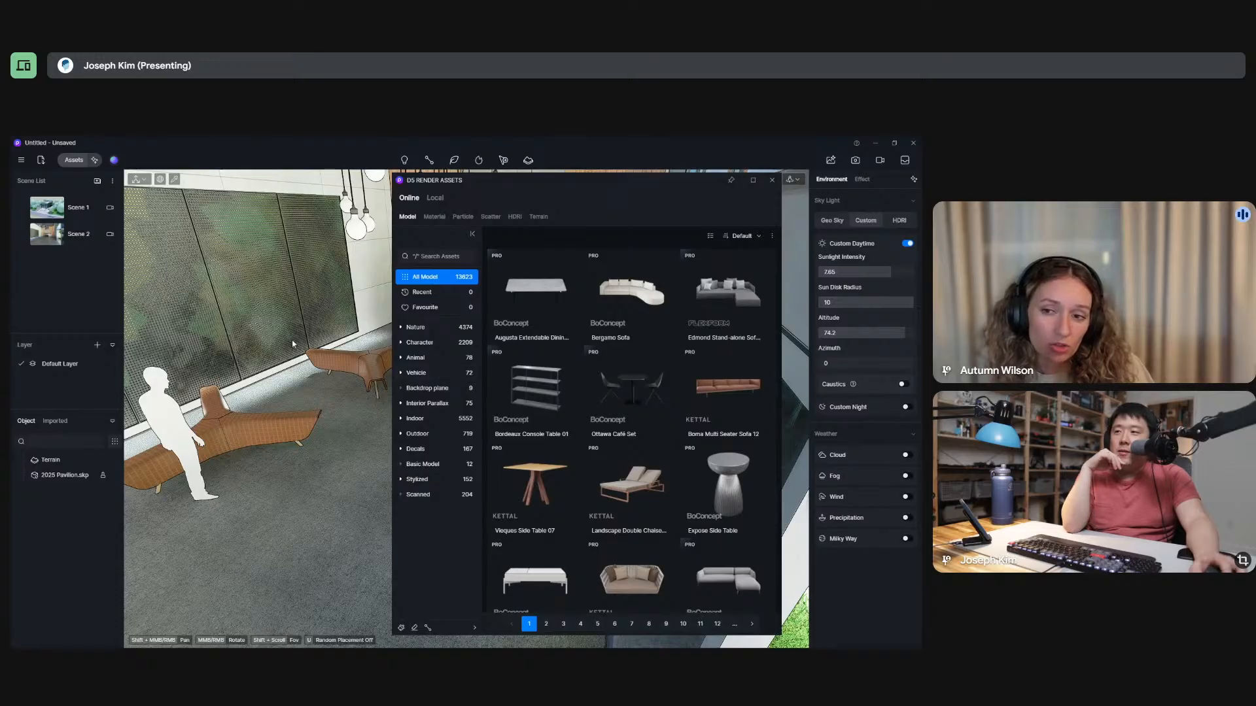
scroll(322, 419, "down", 12)
scroll(343, 407, "up", 10)
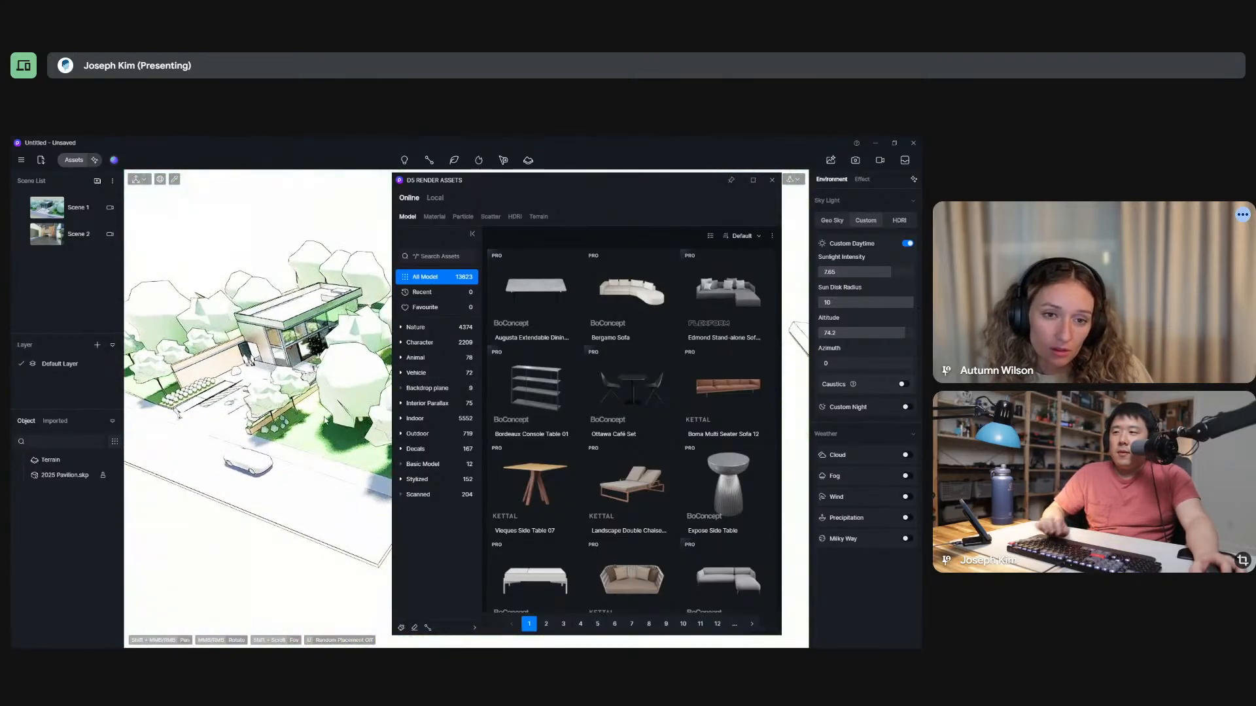
left_click(359, 382)
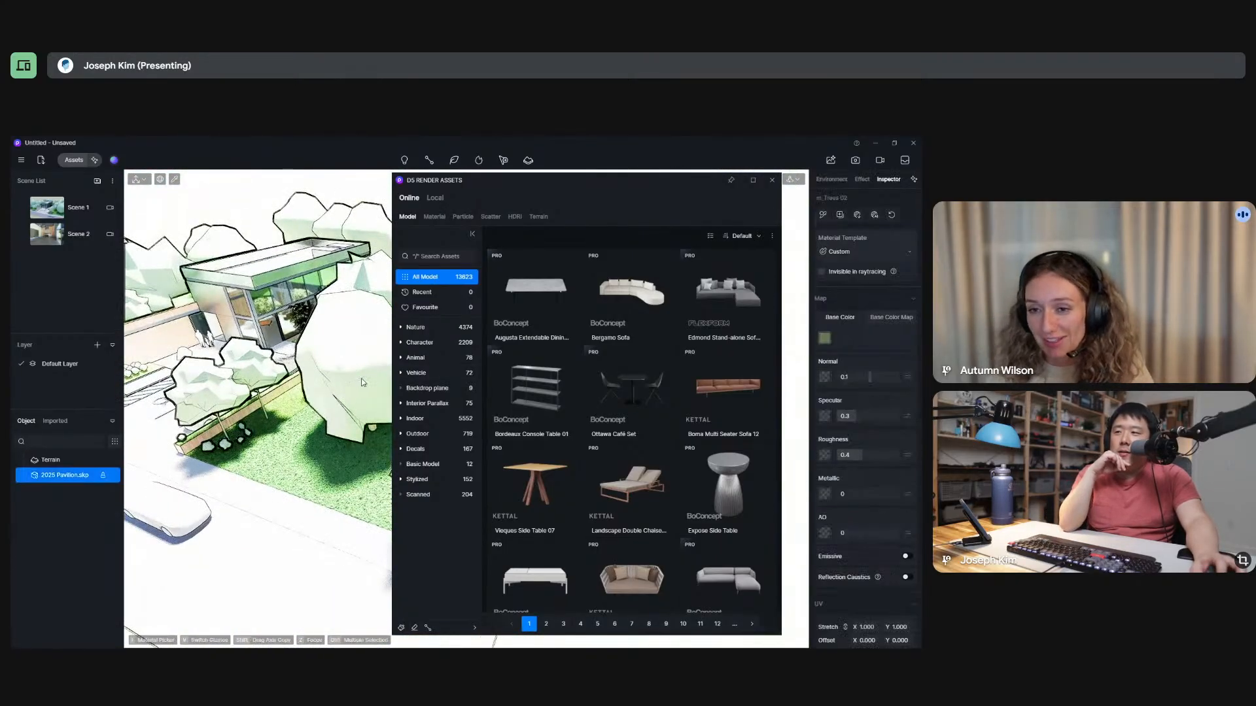
middle_click_drag(386, 418, 382, 461)
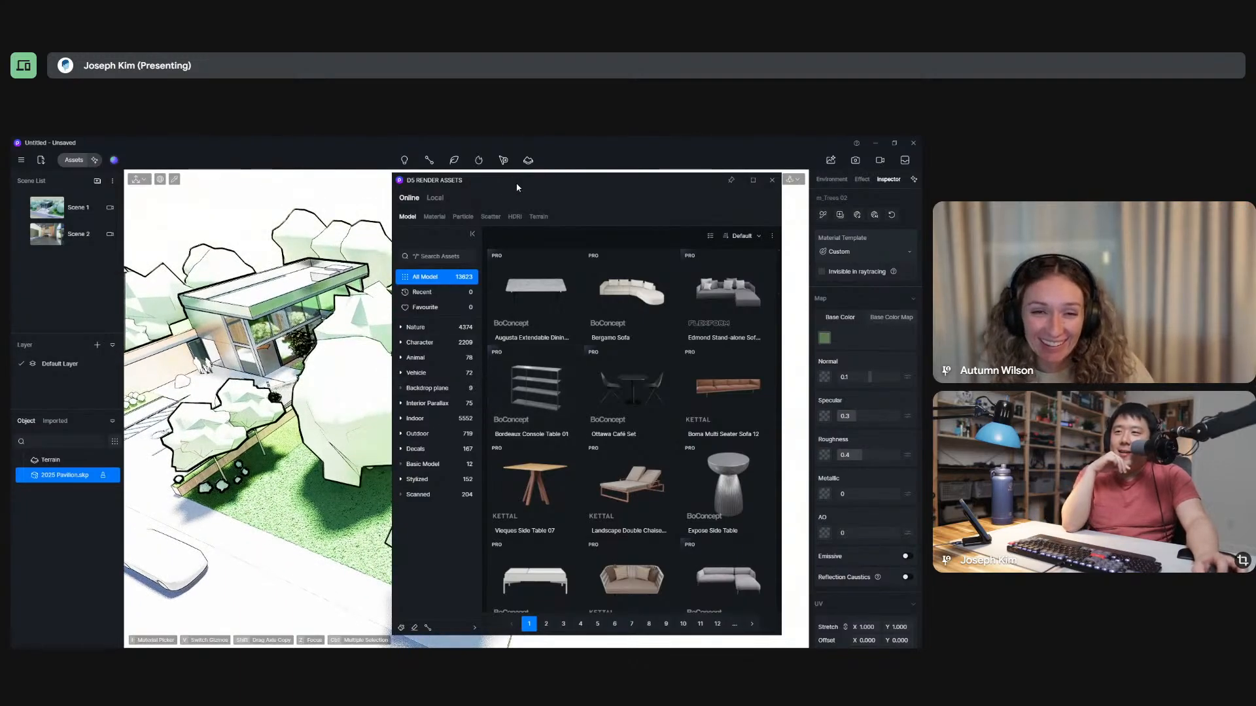
left_click_drag(516, 188, 642, 181)
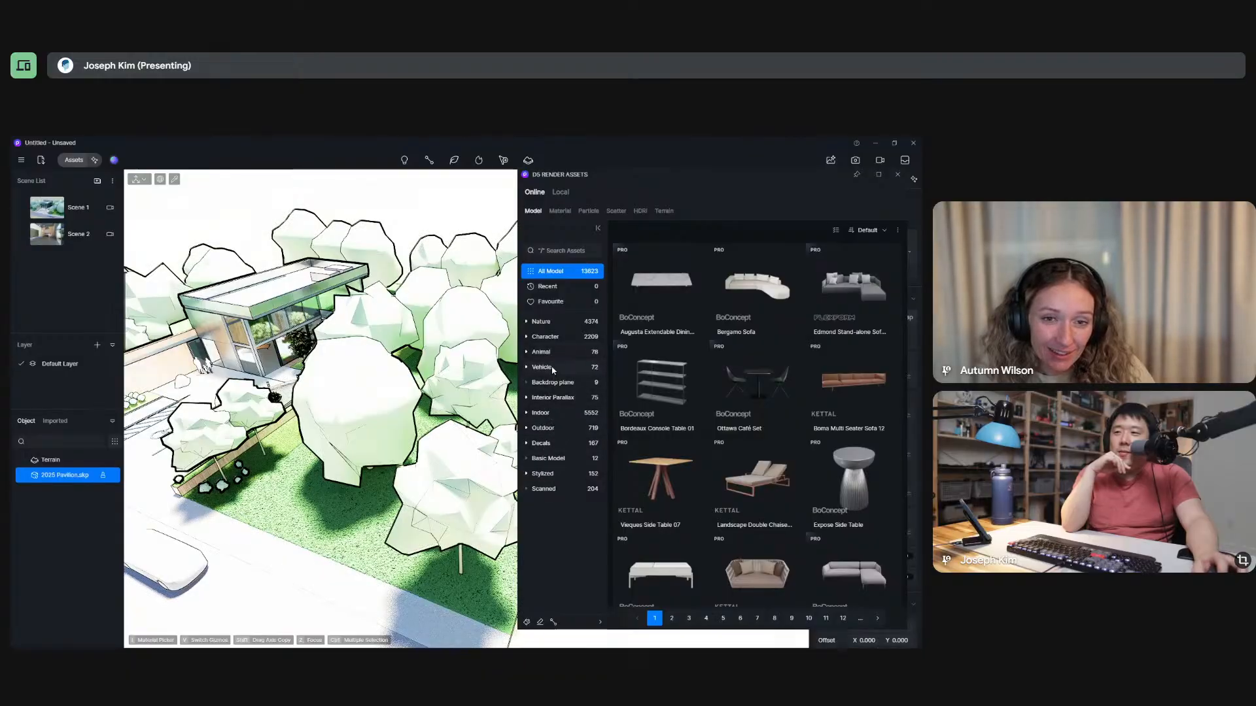
Place a Thuja plicata 03 from the Nature conifers on the lawn near the pavilion and inspect its foliage up close.
left_click(542, 322)
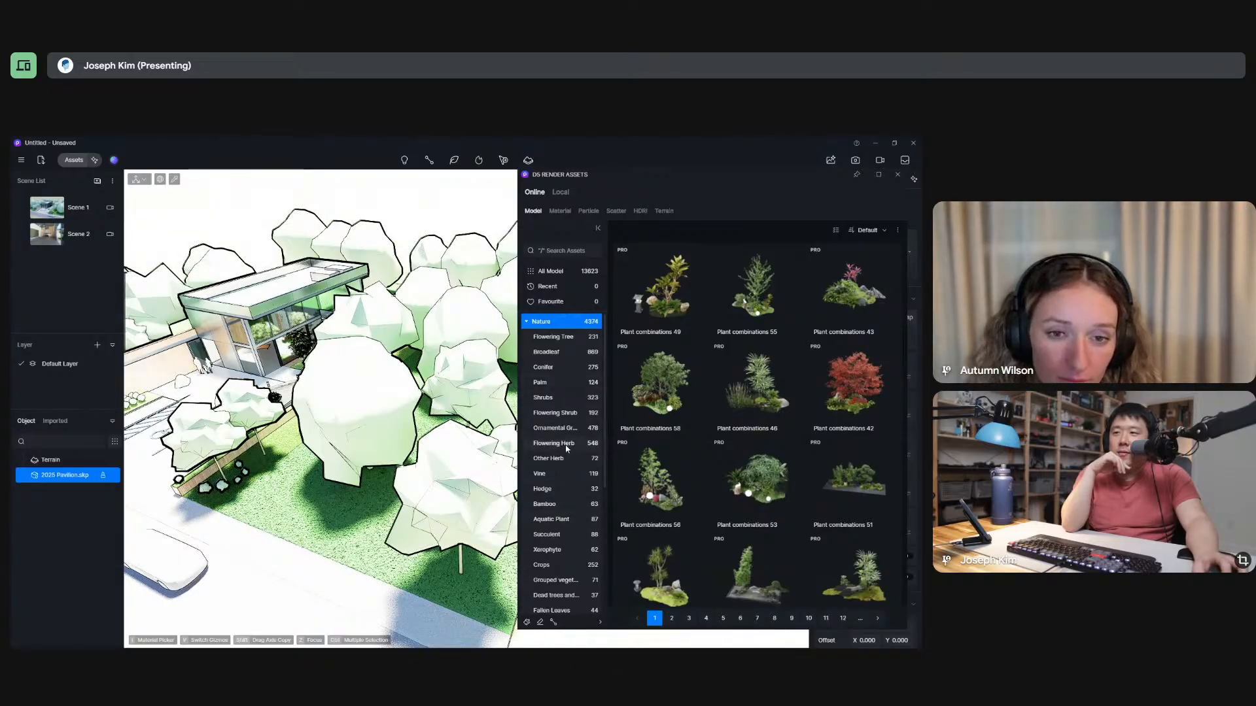
left_click(544, 367)
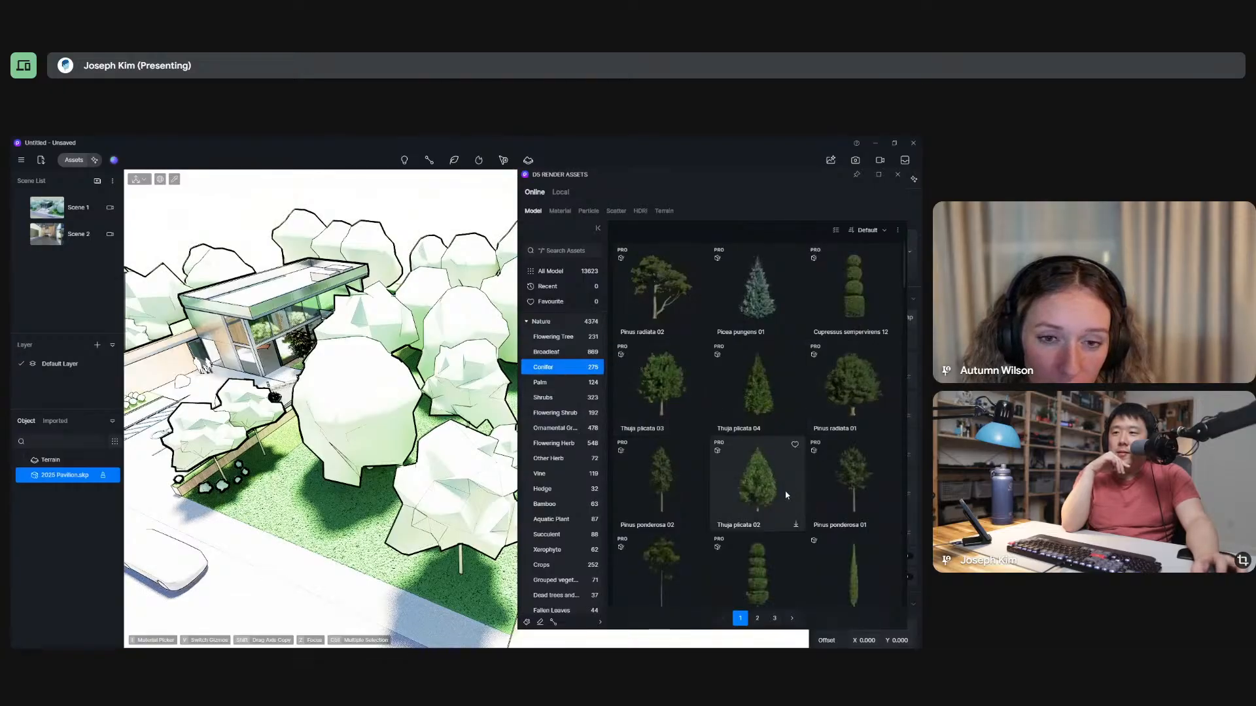
left_click(666, 406)
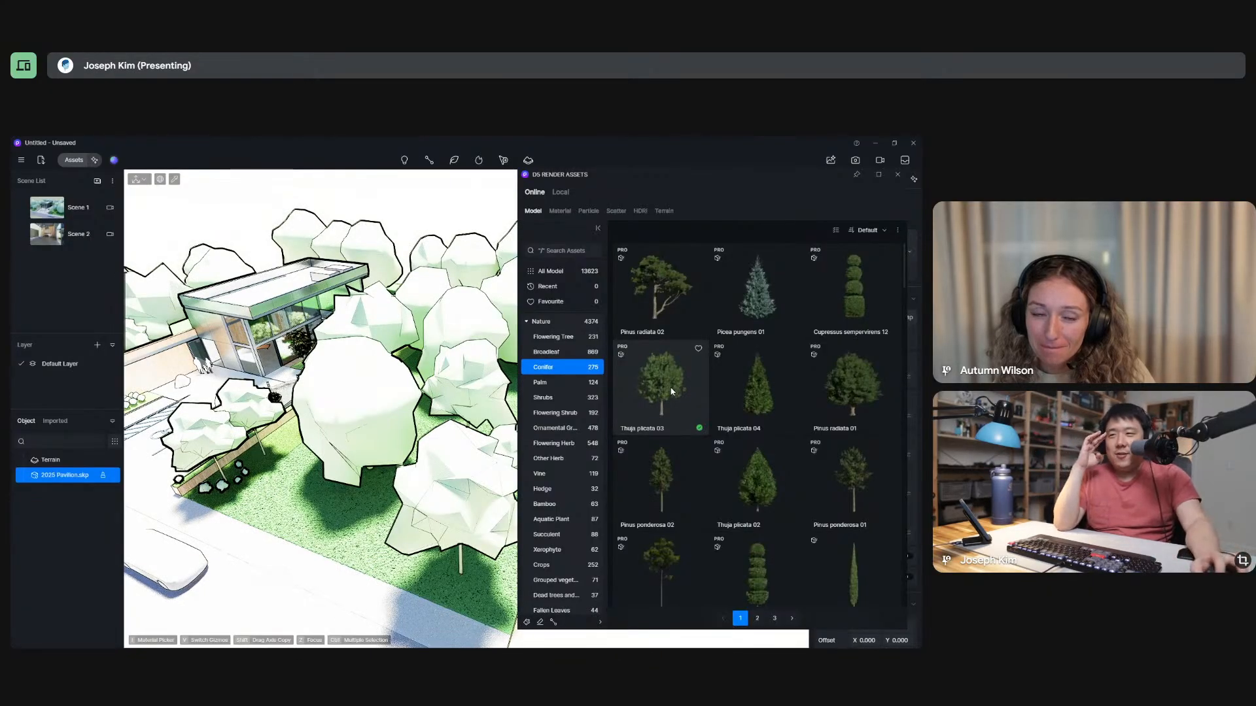
left_click(673, 388)
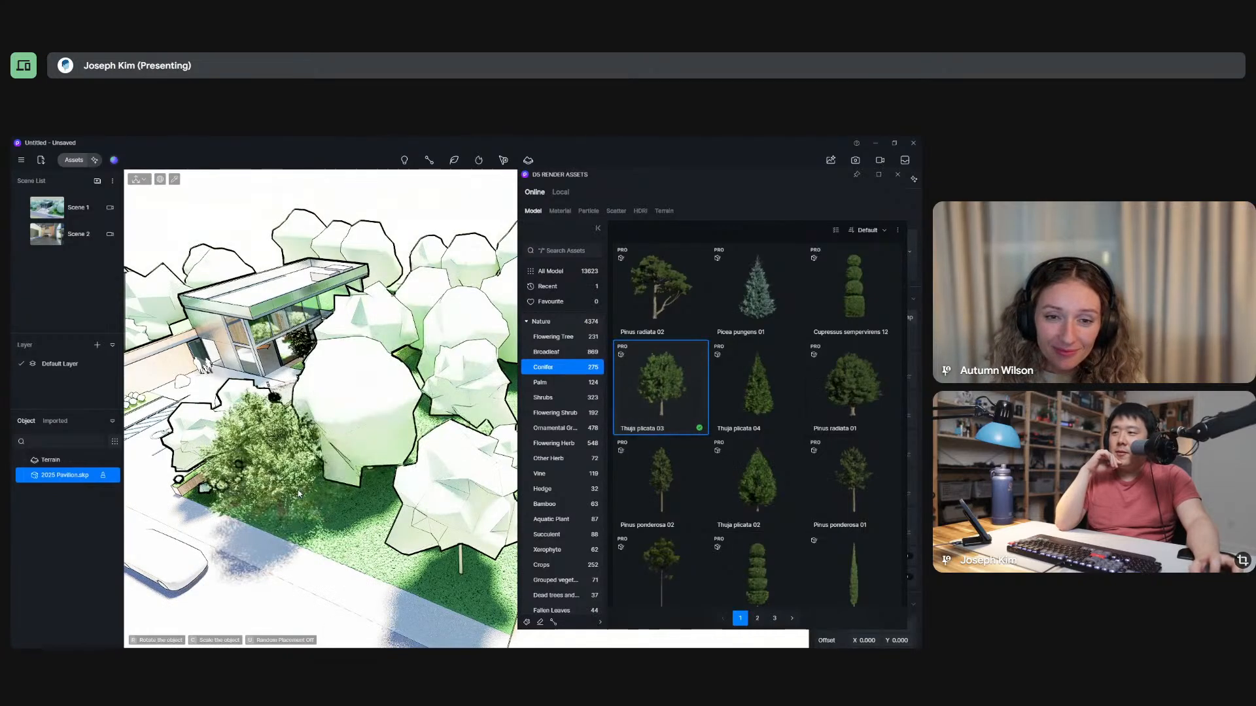
left_click(299, 488)
scroll(253, 431, "up", 10)
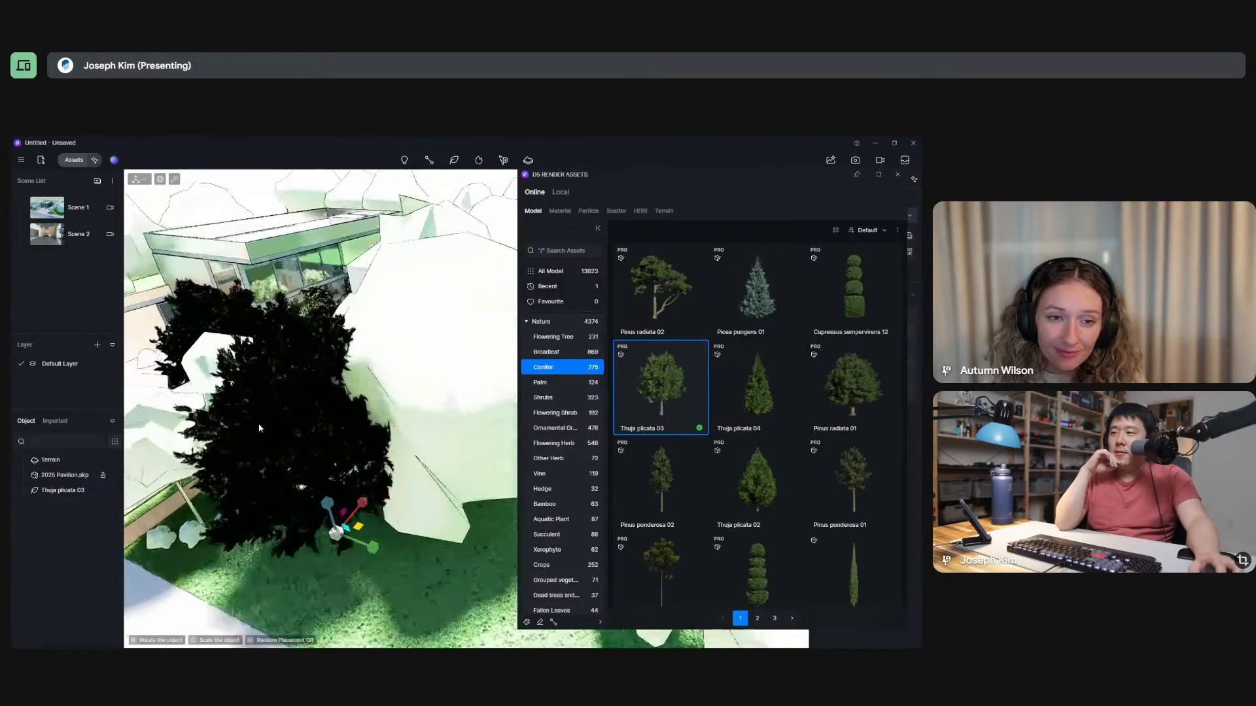
scroll(292, 374, "up", 3)
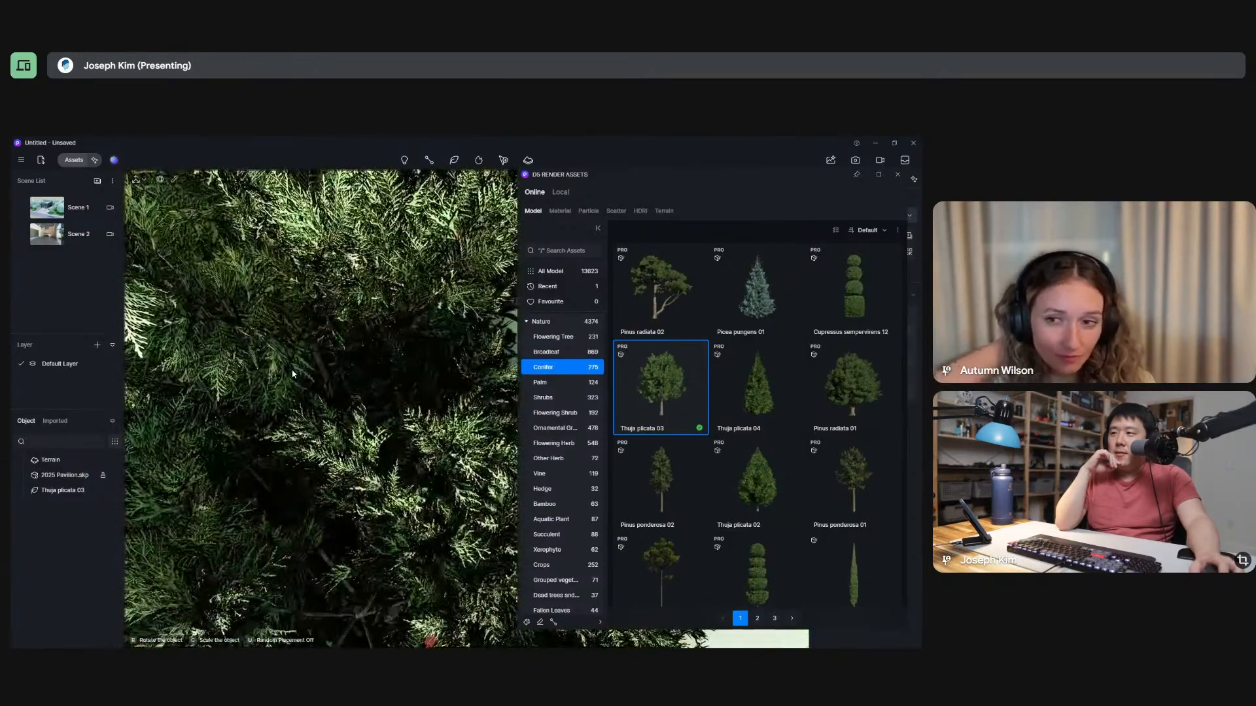
scroll(293, 374, "down", 12)
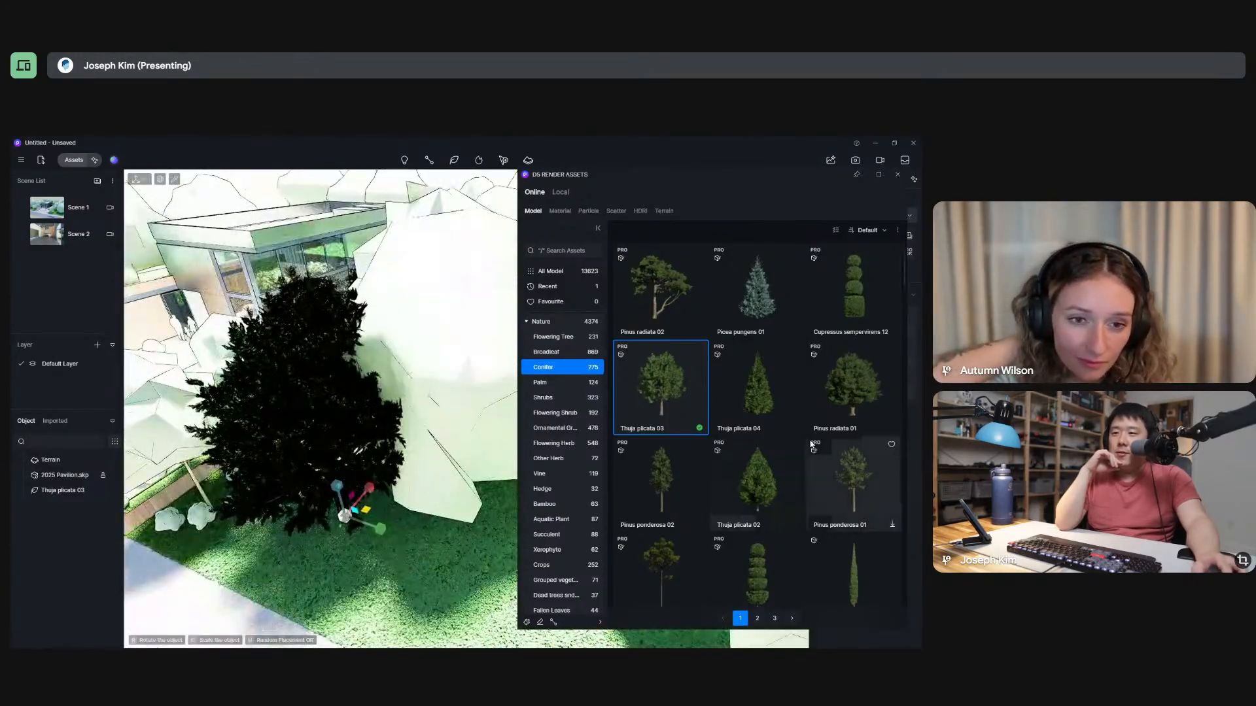
Browse the conifer and broadleaf models, place an Ilex x attenuata Savannah 01 beside the Thuja, and close the library.
scroll(763, 439, "down", 3)
scroll(763, 438, "down", 5)
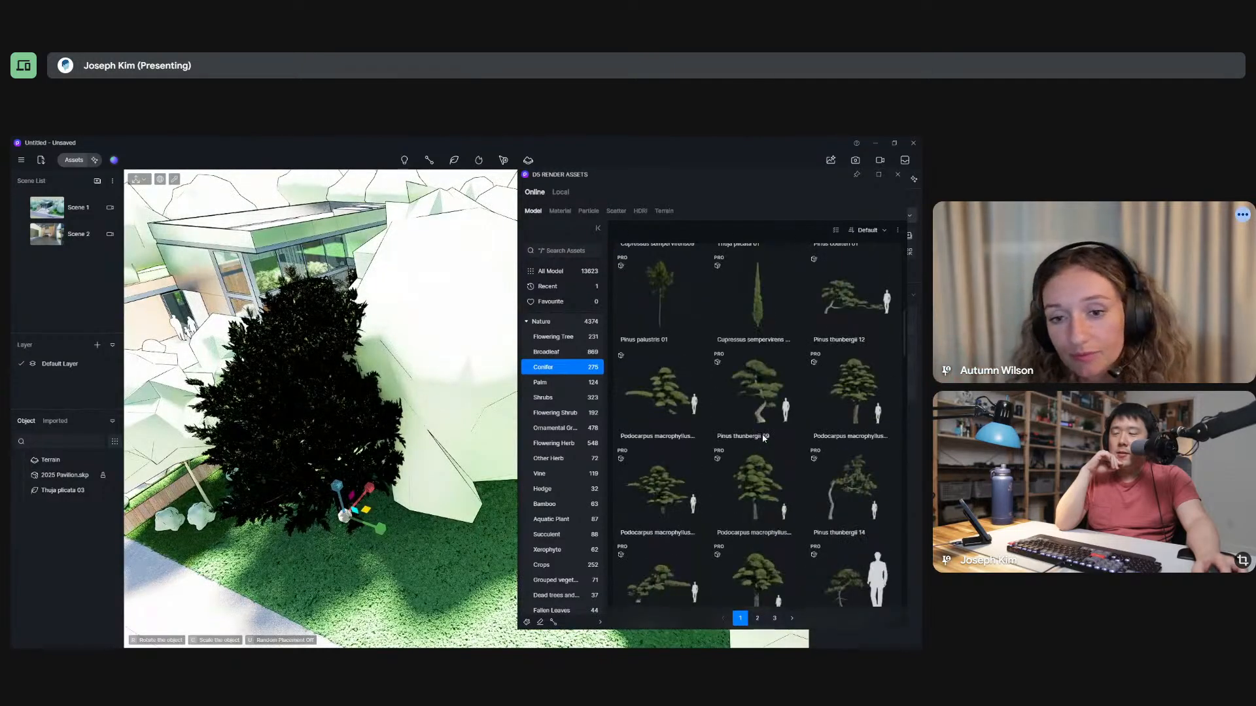
scroll(763, 439, "down", 2)
scroll(763, 439, "down", 5)
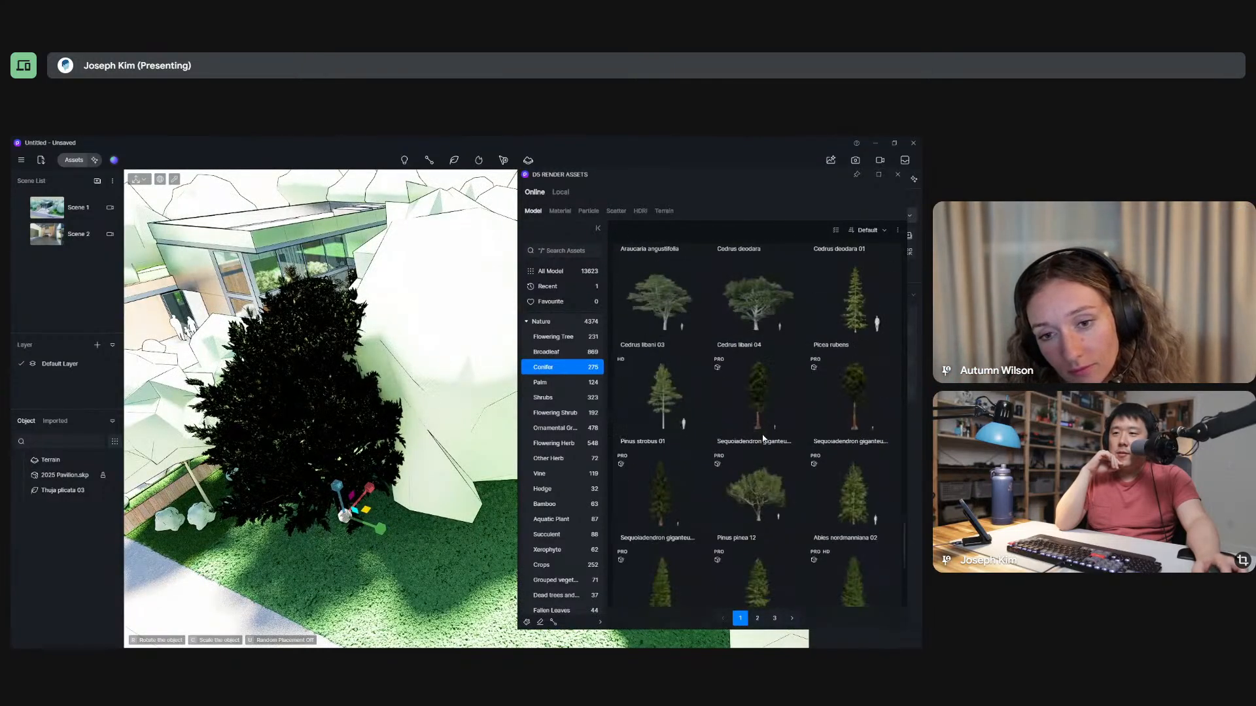
scroll(680, 436, "up", 3)
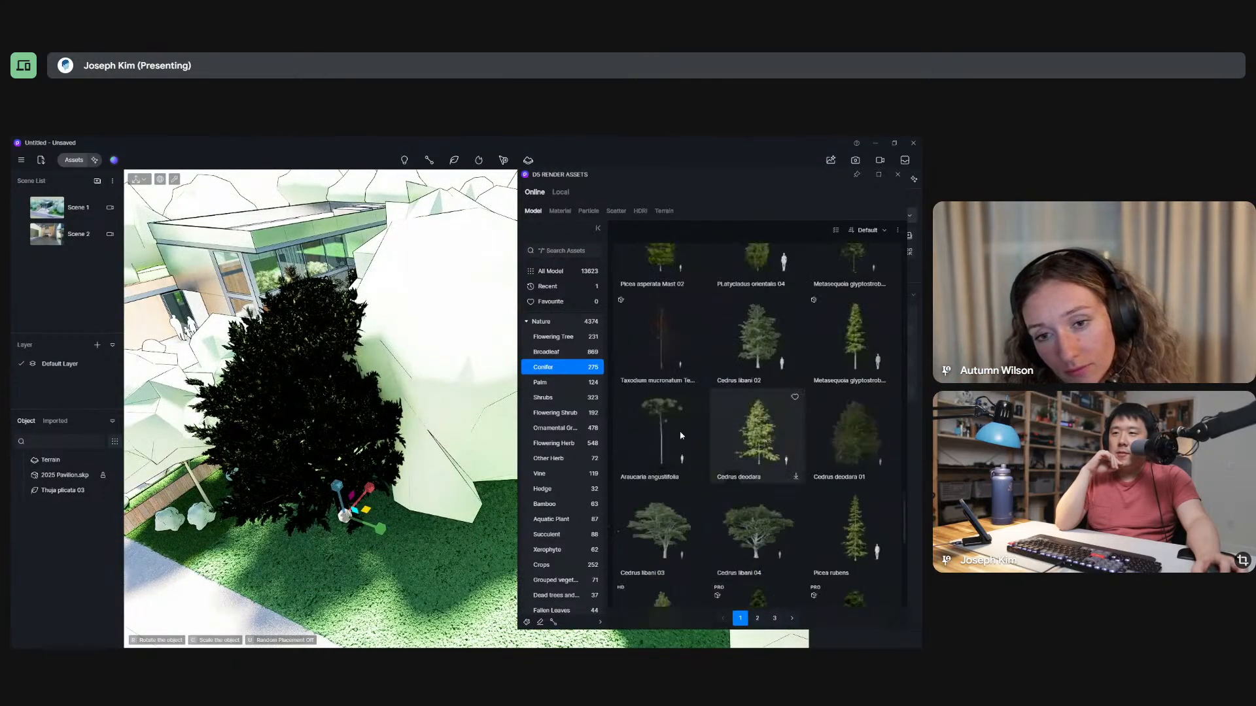
left_click(564, 353)
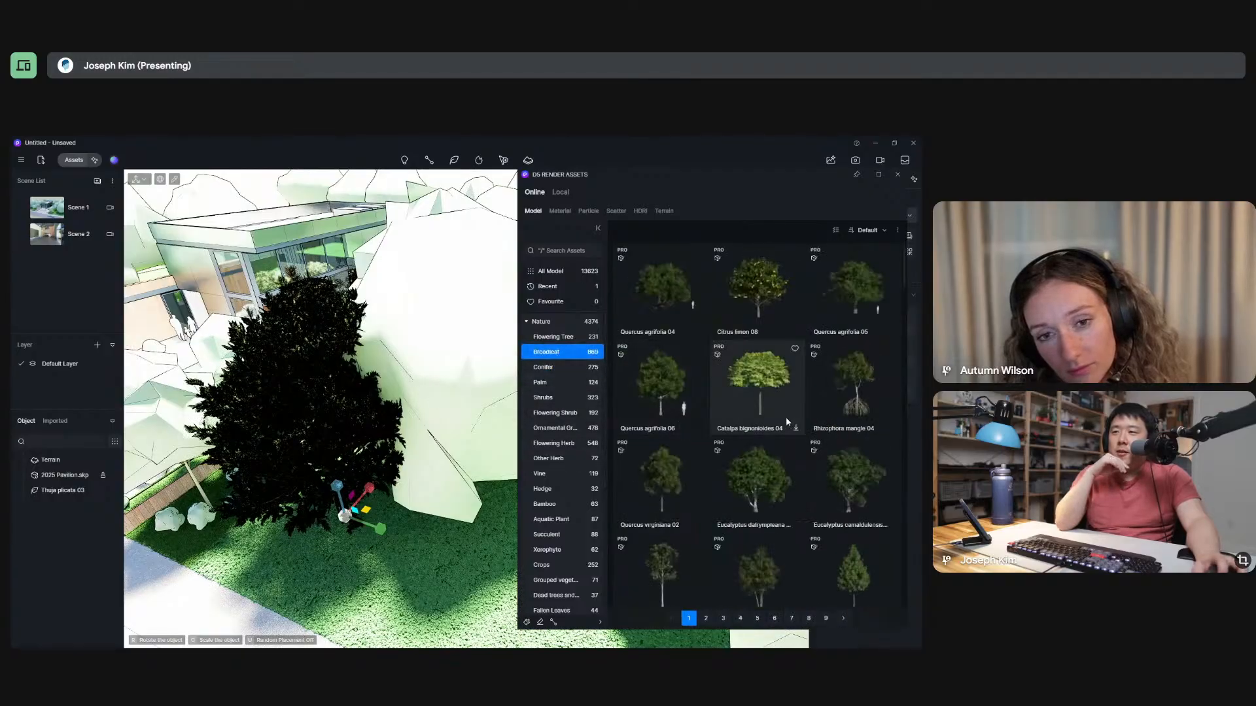
scroll(760, 445, "down", 3)
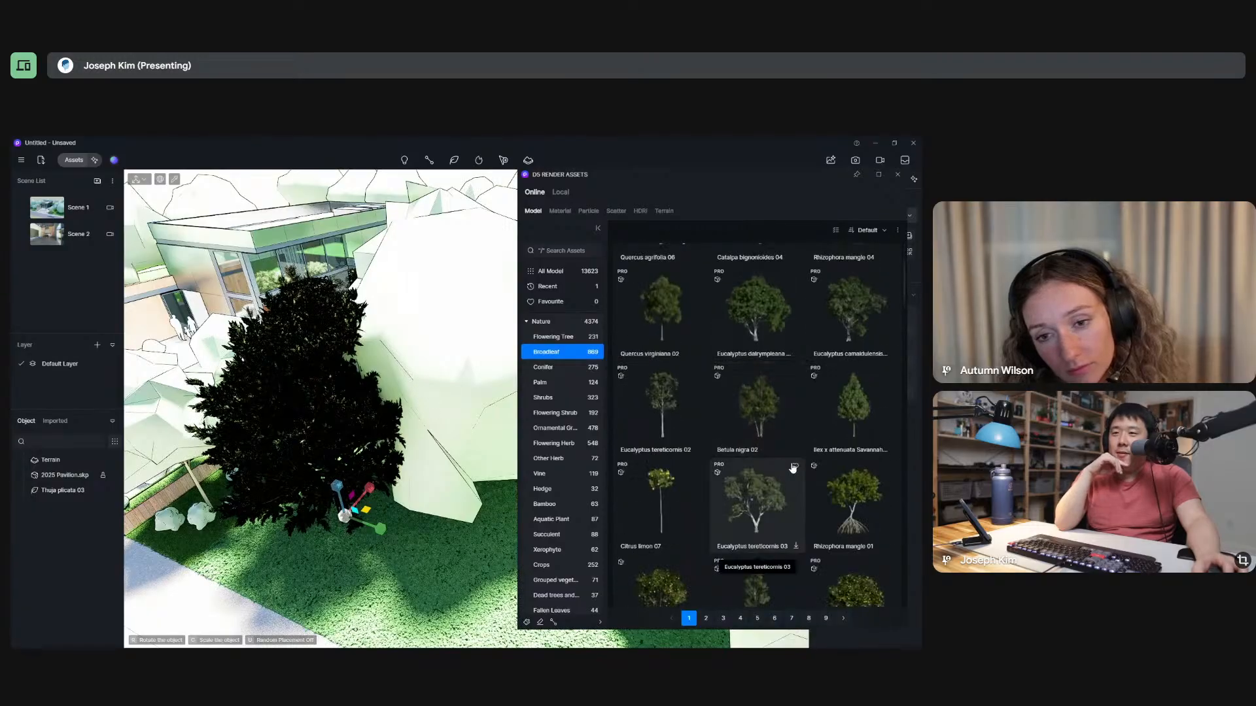
scroll(859, 462, "up", 1)
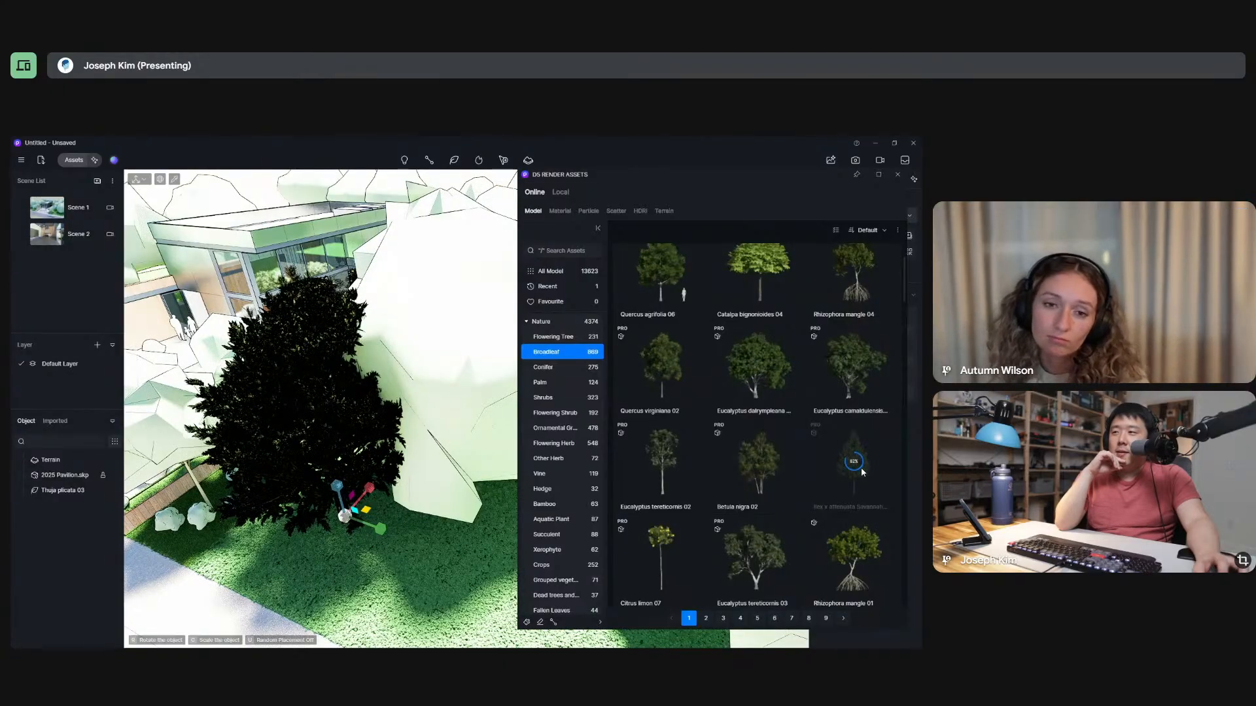
left_click(861, 473)
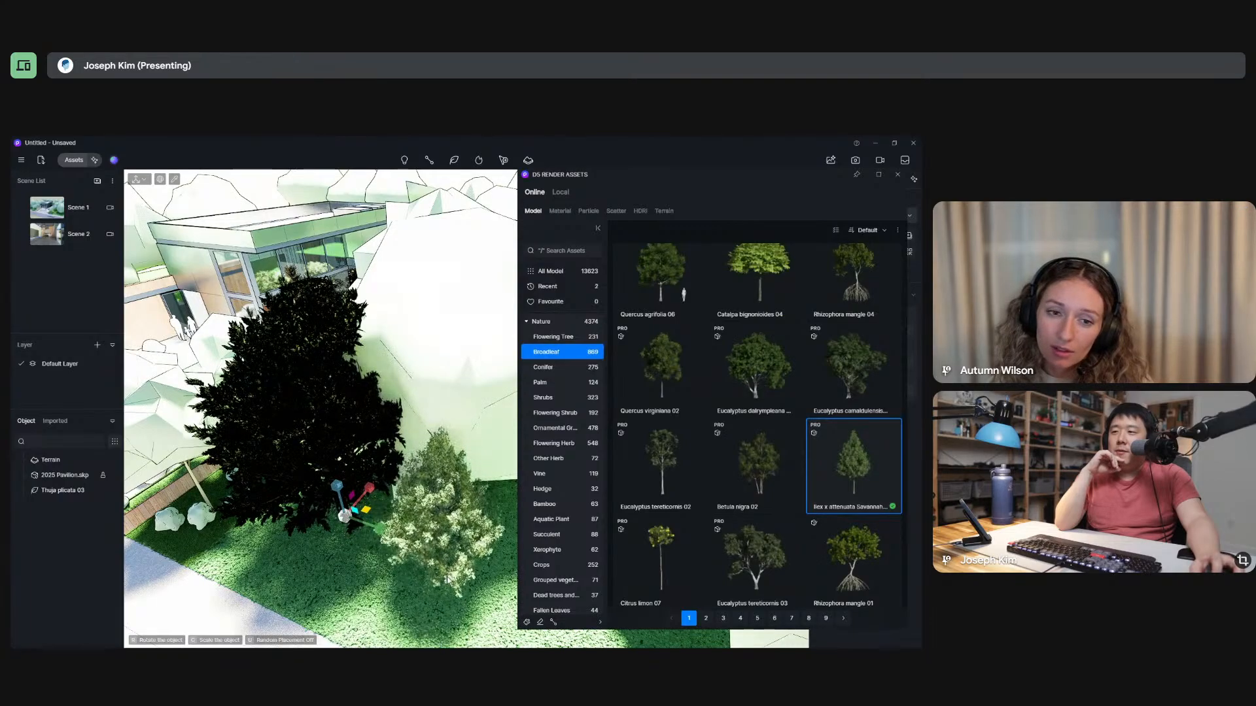
left_click(447, 577)
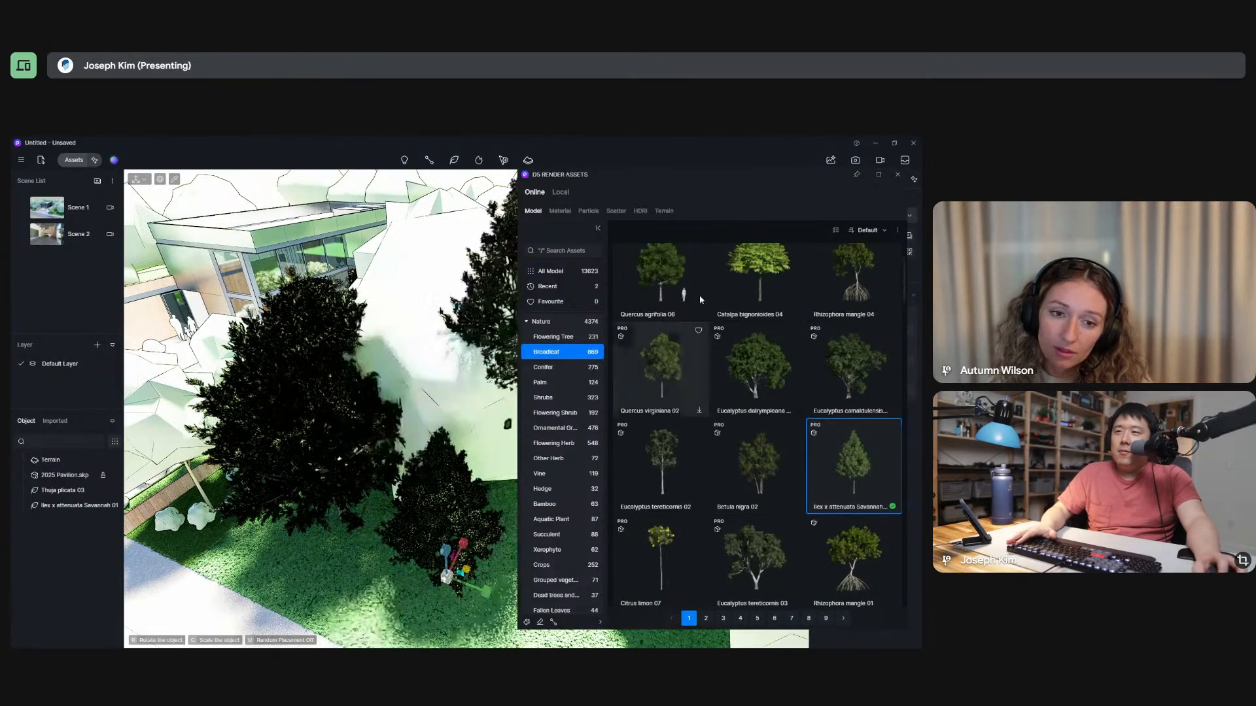
left_click(898, 175)
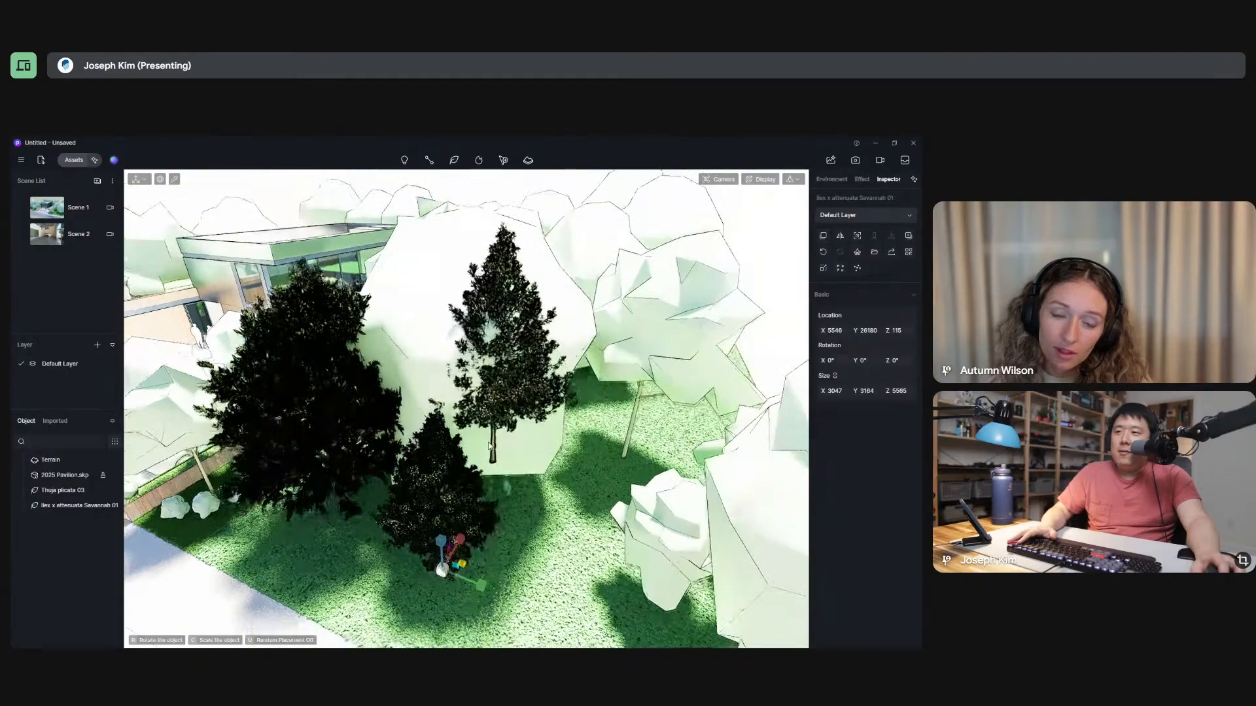
Select the Thuja plicata 03 tree and enlarge it proportionally to a size of about 7811 × 7865 × 10091.
middle_click_drag(566, 297, 544, 422)
key("Escape")
left_click(348, 462)
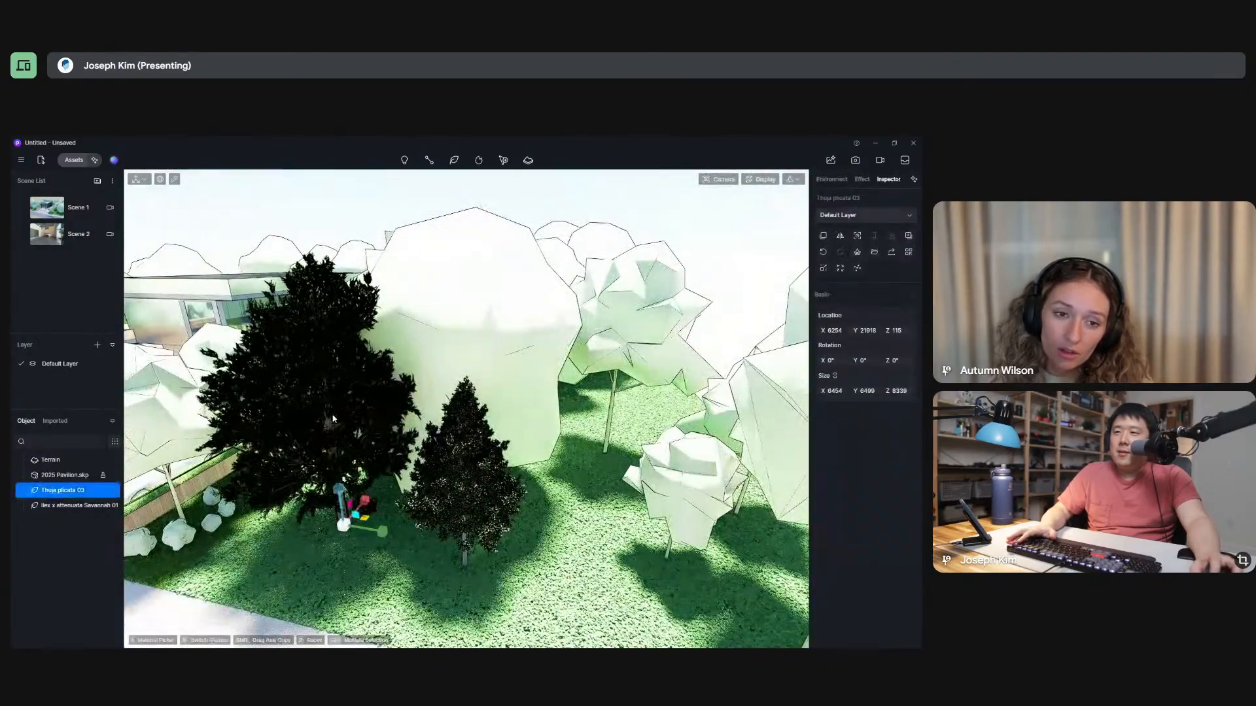
key("Escape")
left_click(334, 379)
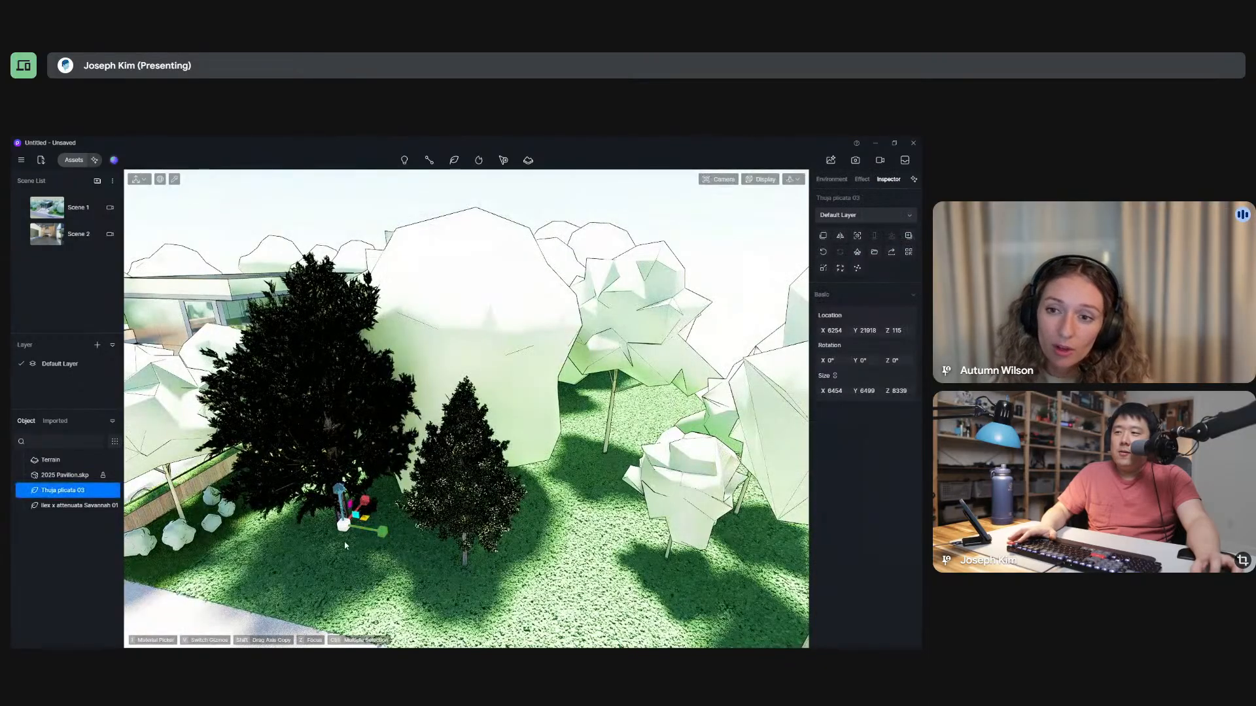
mouse_move(379, 538)
left_mouse_down()
mouse_move(391, 543)
mouse_move(366, 531)
left_mouse_up()
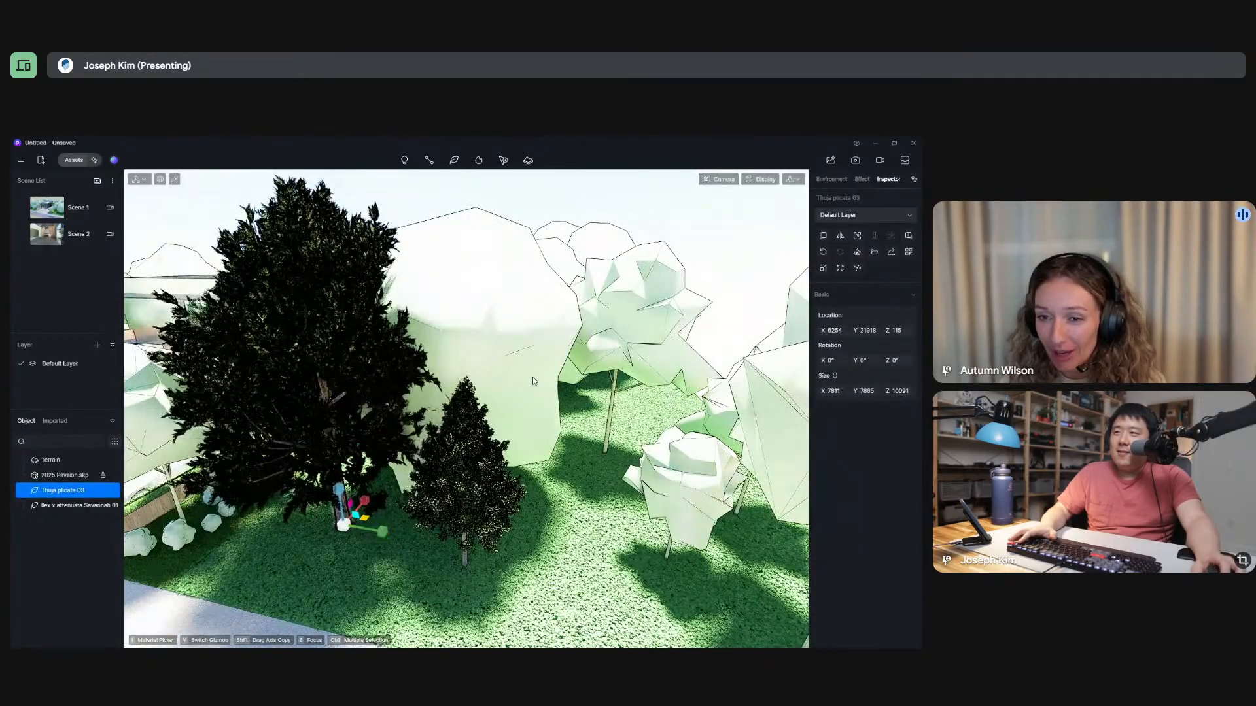
Select the 2025 Pavilion.skp model and view the whole site from far away.
scroll(532, 377, "down", 5)
left_click(65, 474)
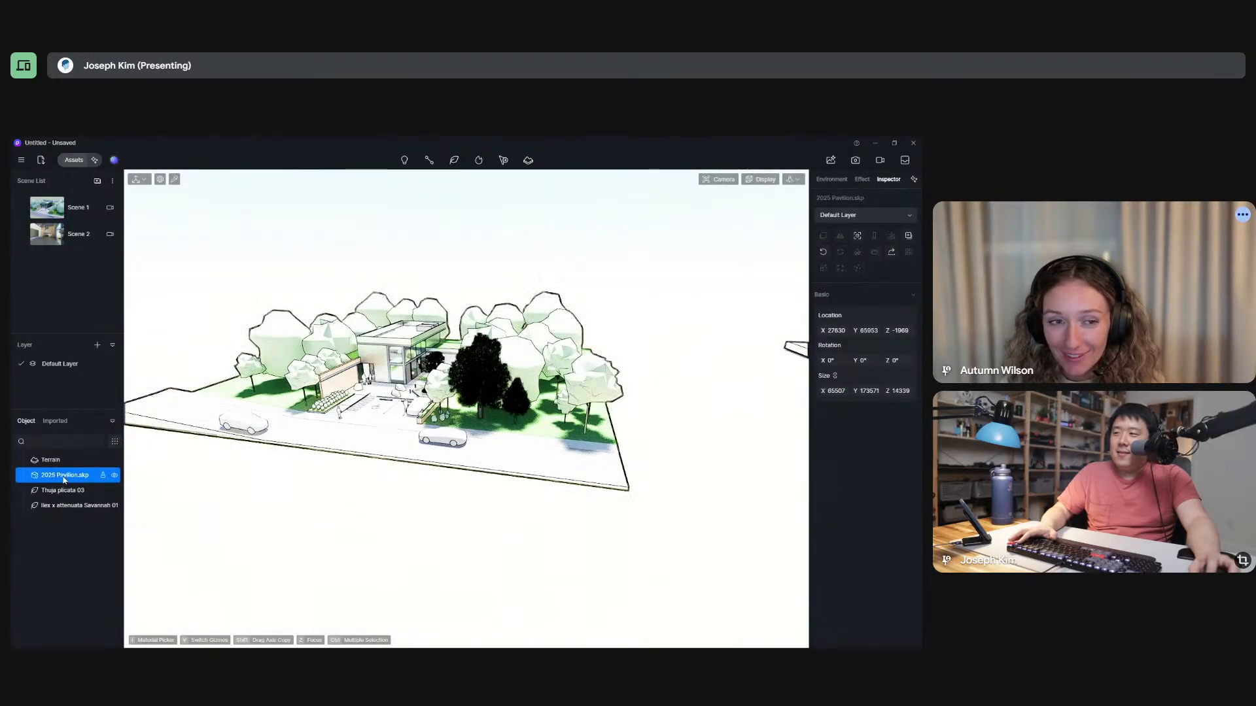
scroll(566, 517, "down", 10)
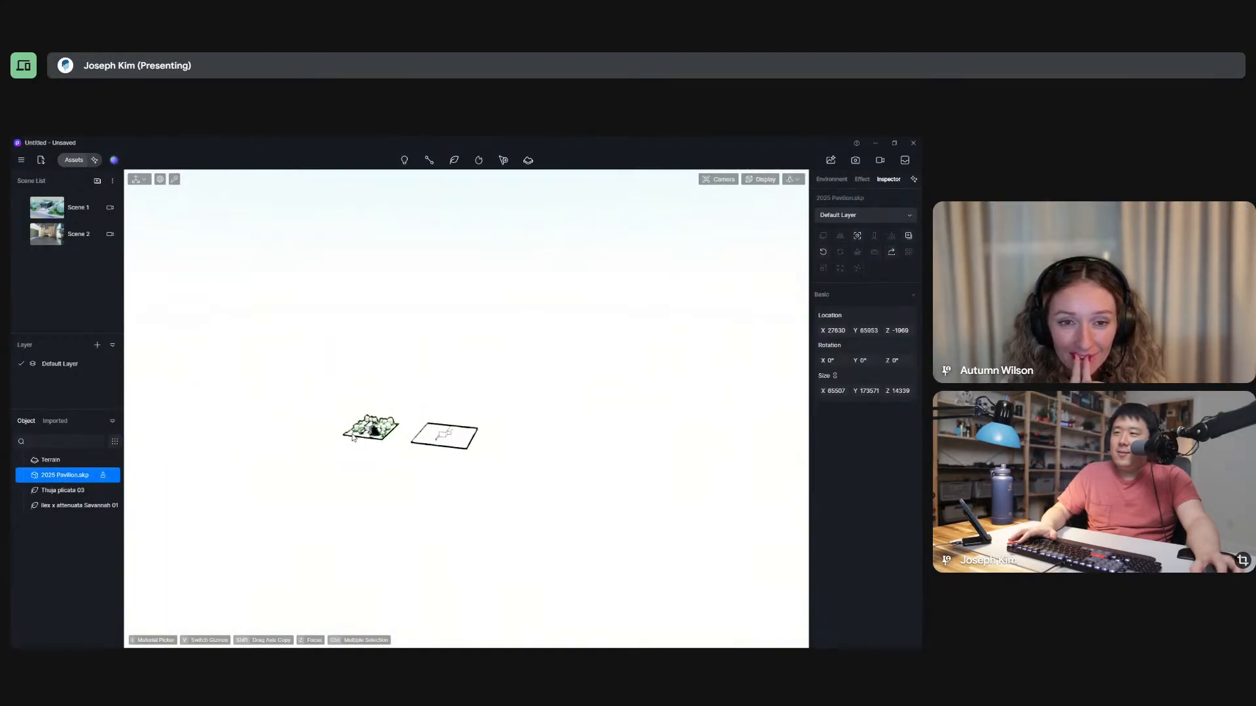
scroll(562, 480, "up", 10)
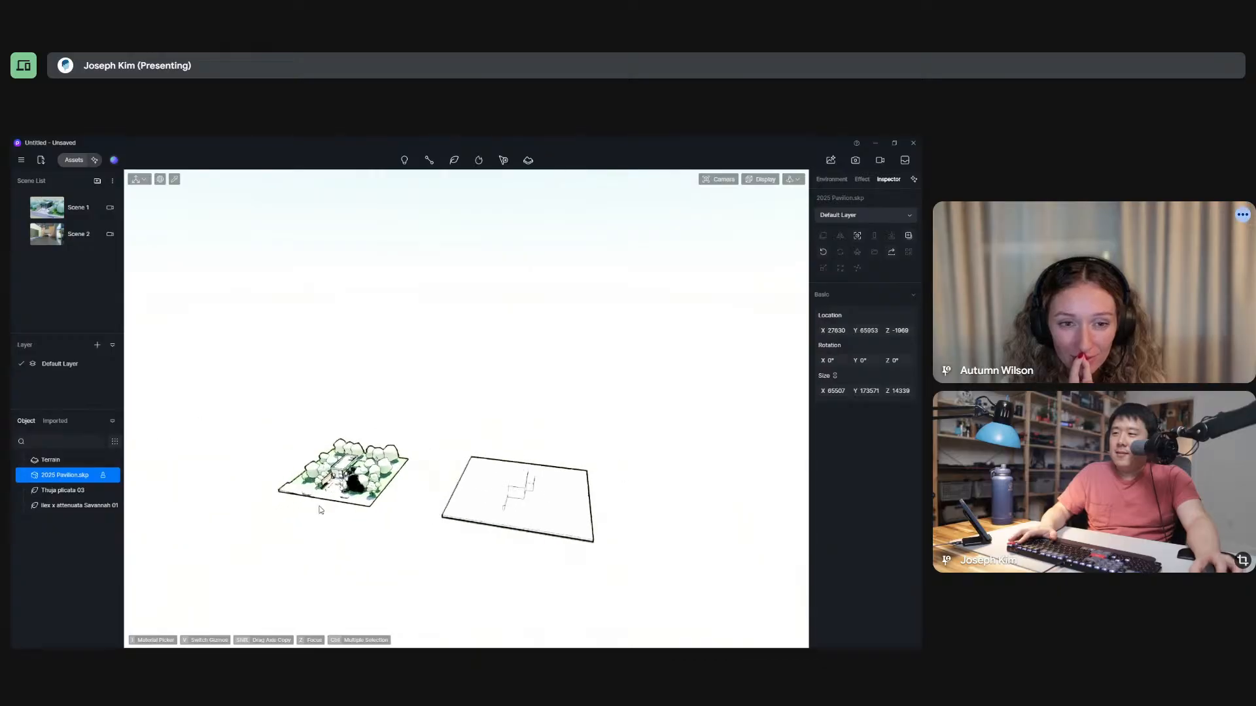
Unlock the 2025 Pavilion.skp model, try scaling it along one axis, and undo the scaling.
middle_click_drag(404, 493, 419, 454)
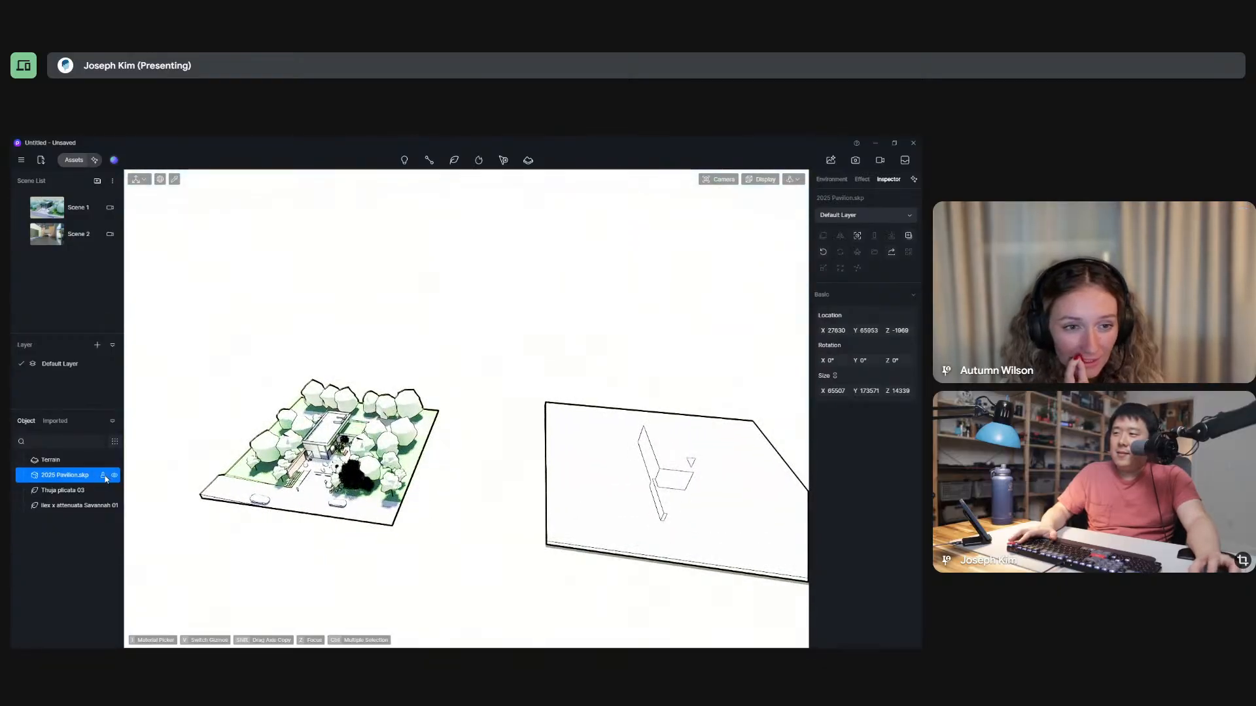
left_click(103, 477)
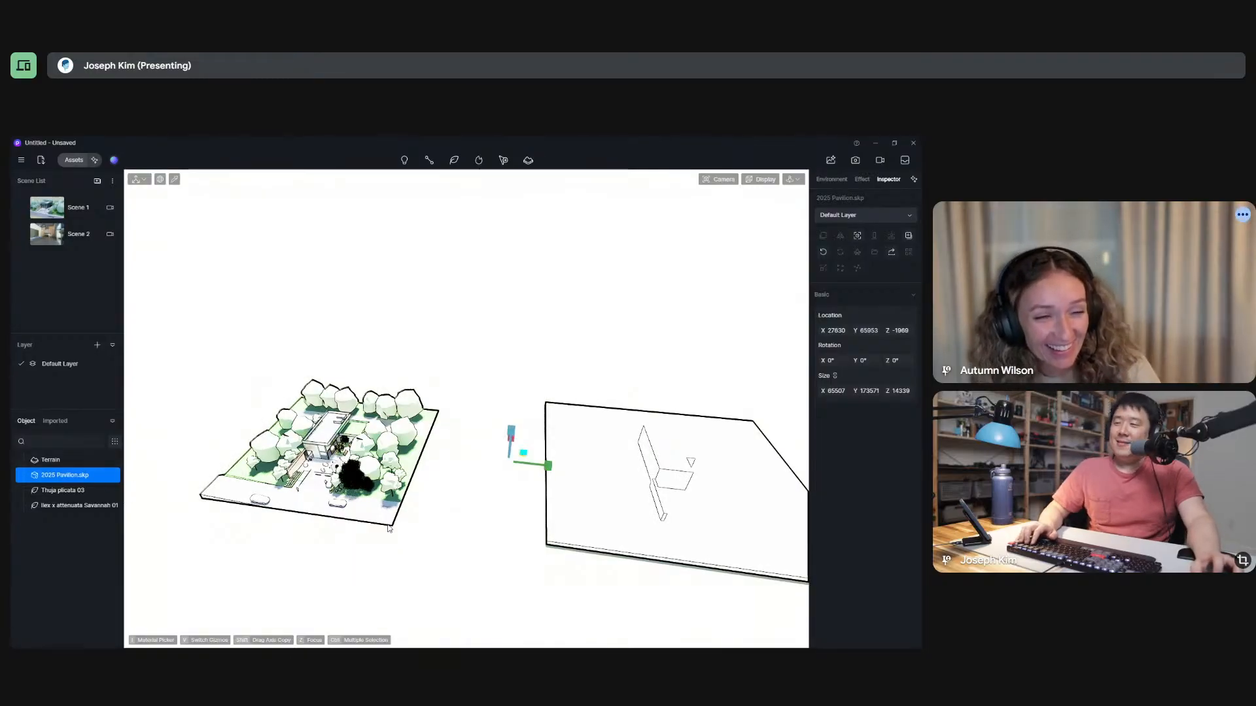
scroll(535, 465, "up", 5)
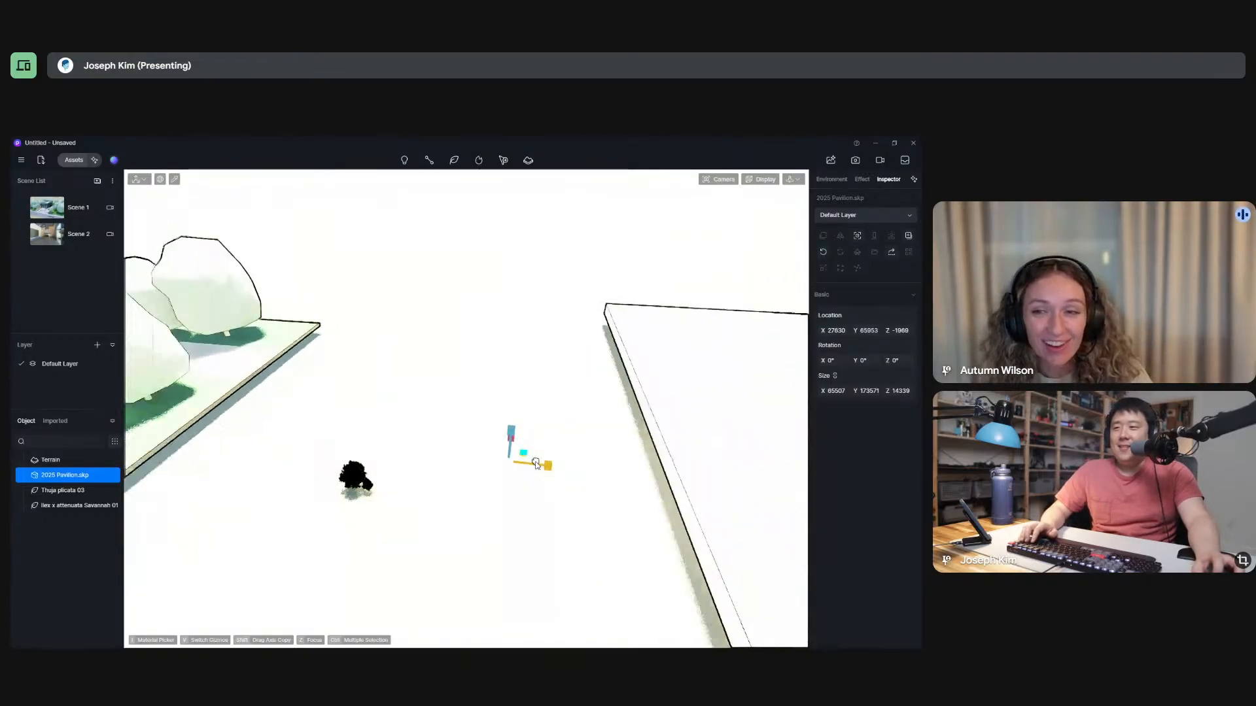
left_click_drag(534, 465, 499, 467)
key("ctrl+z")
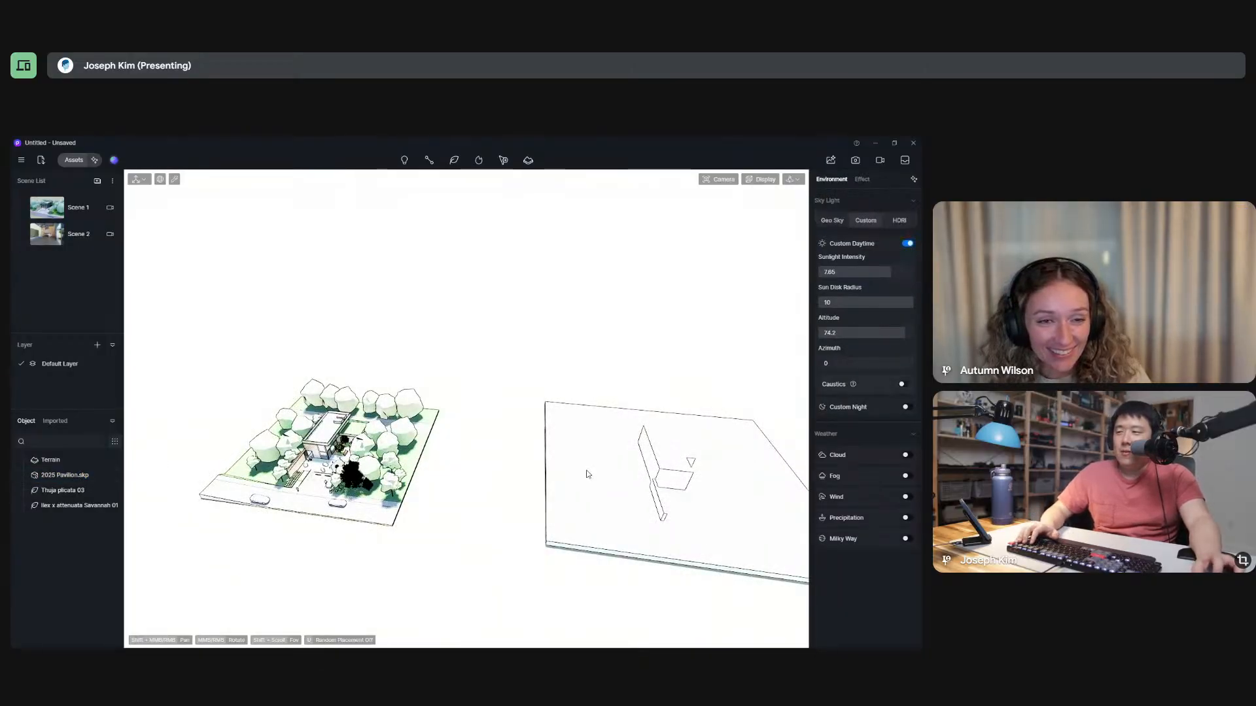
Select the 2025 Pavilion.skp model, switch to Move mode, try moving it along the green axis, and undo the move.
left_click(69, 477)
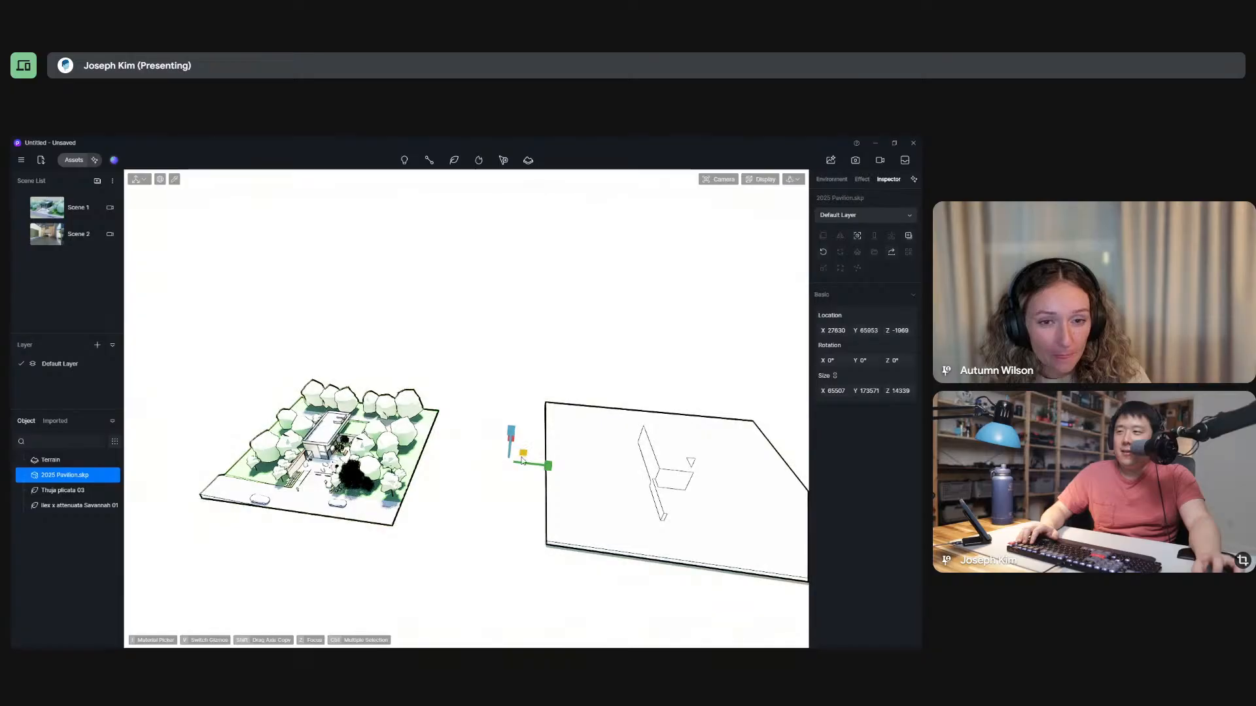
left_click(135, 179)
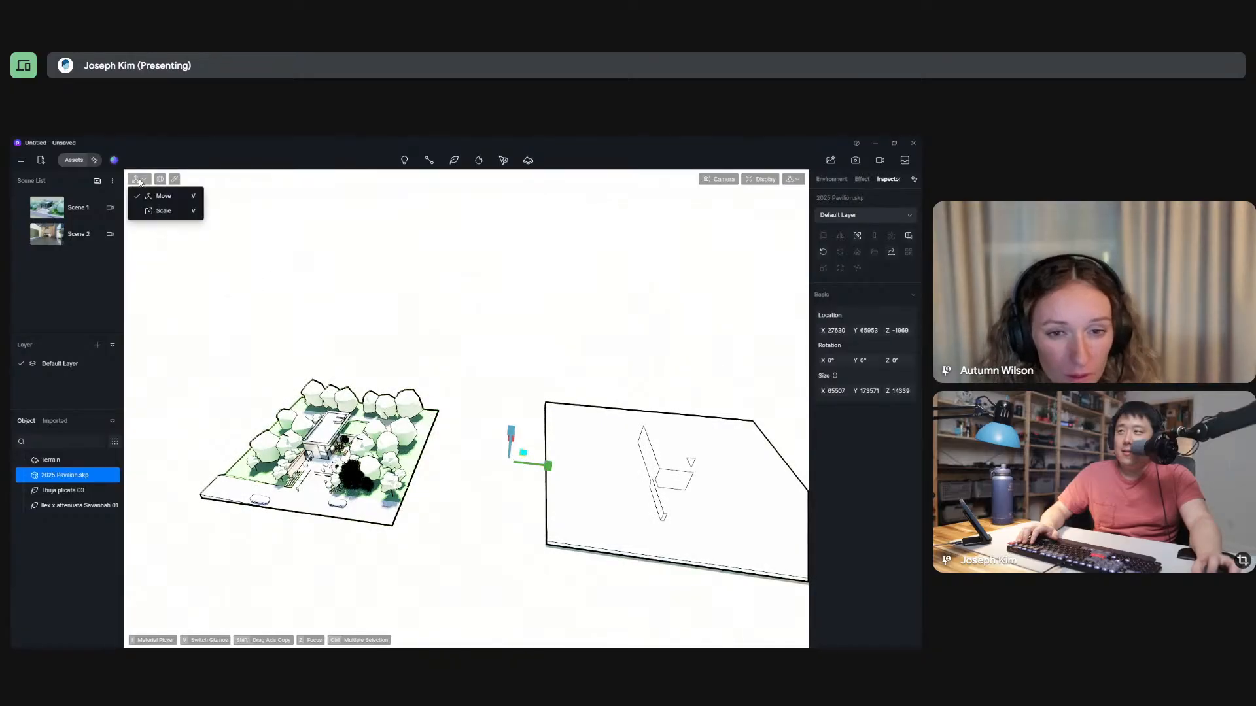
left_click(152, 194)
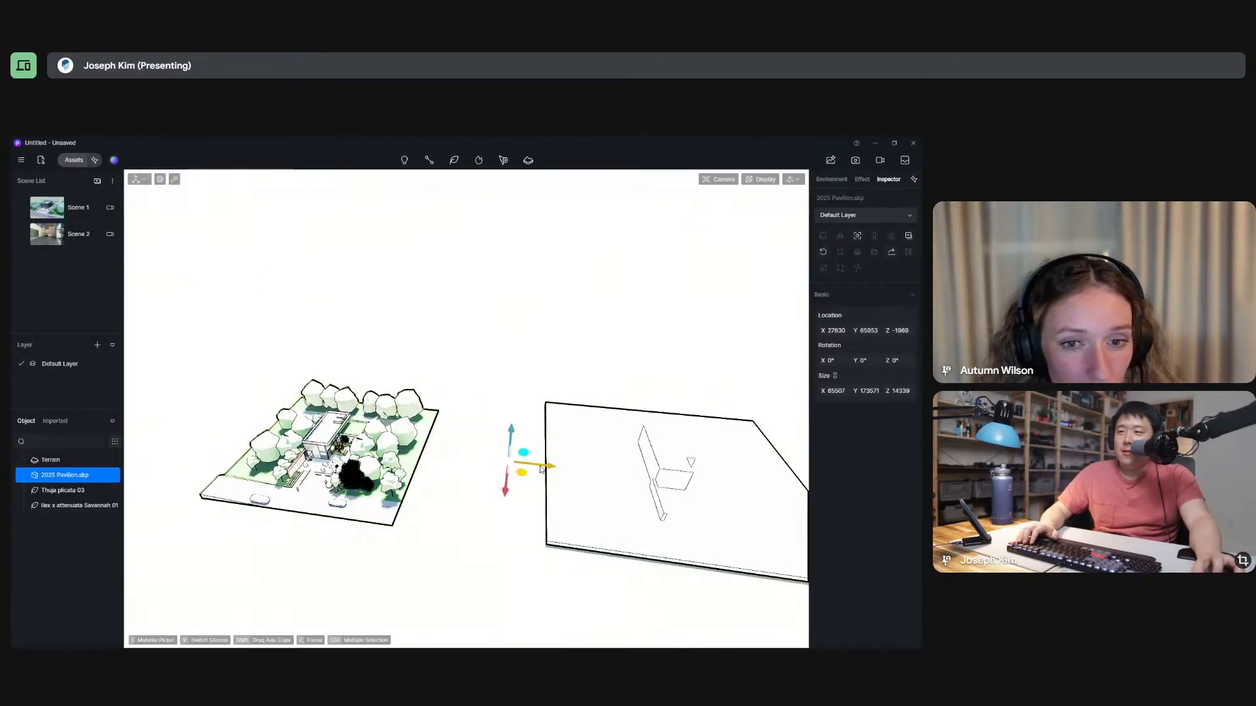
left_click_drag(540, 469, 611, 480)
key("ctrl+z")
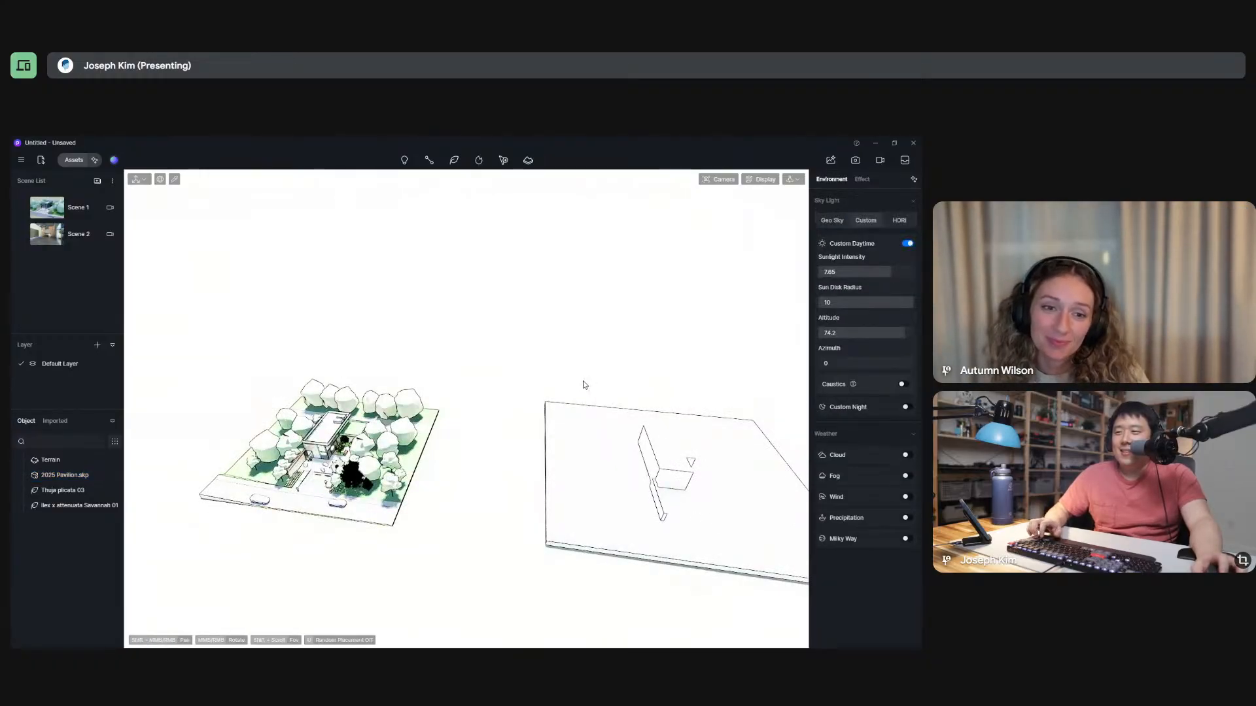
Hide and reshow the 2025 Pavilion.skp model, and do the same with the Thuja plicata 03 tree.
scroll(259, 492, "up", 10)
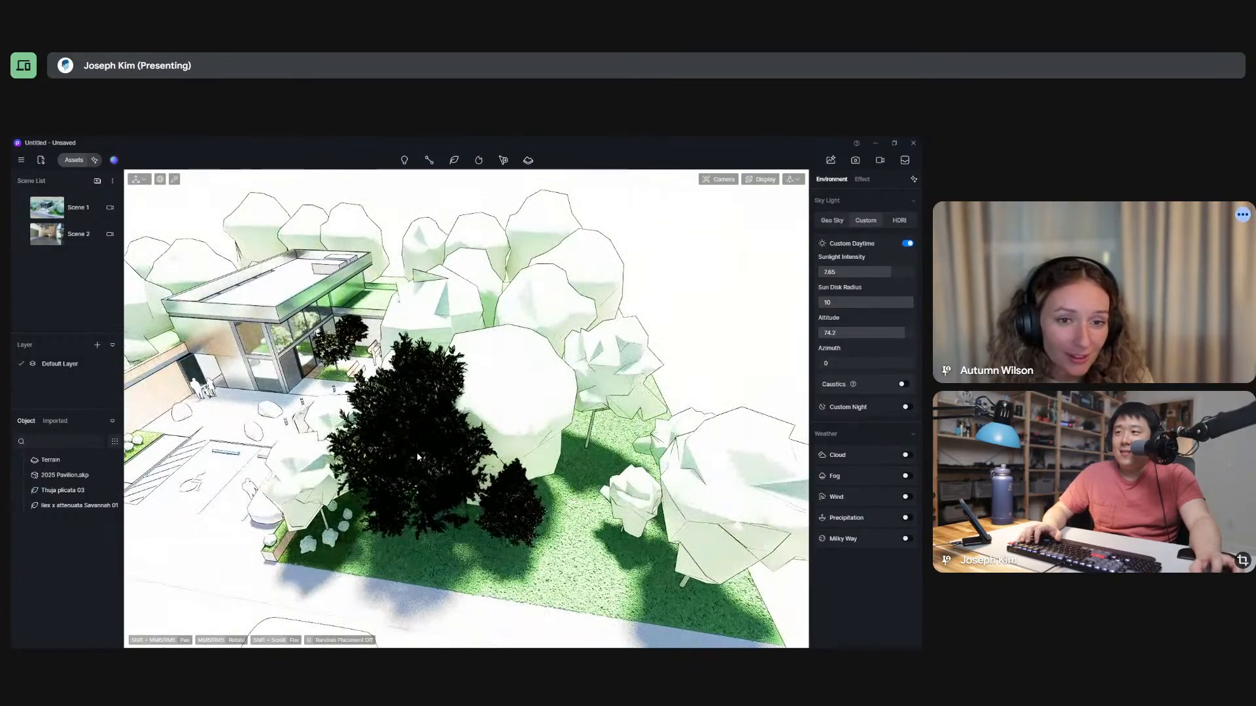
left_click(417, 457)
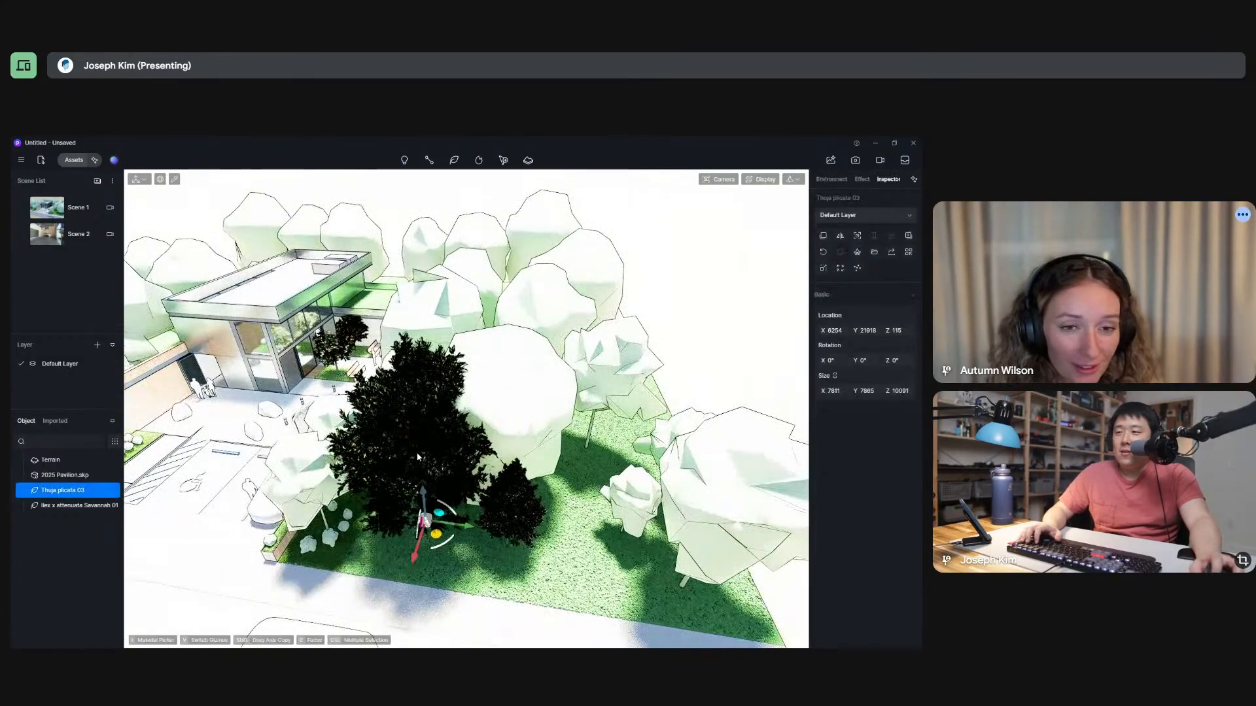
left_click(64, 476)
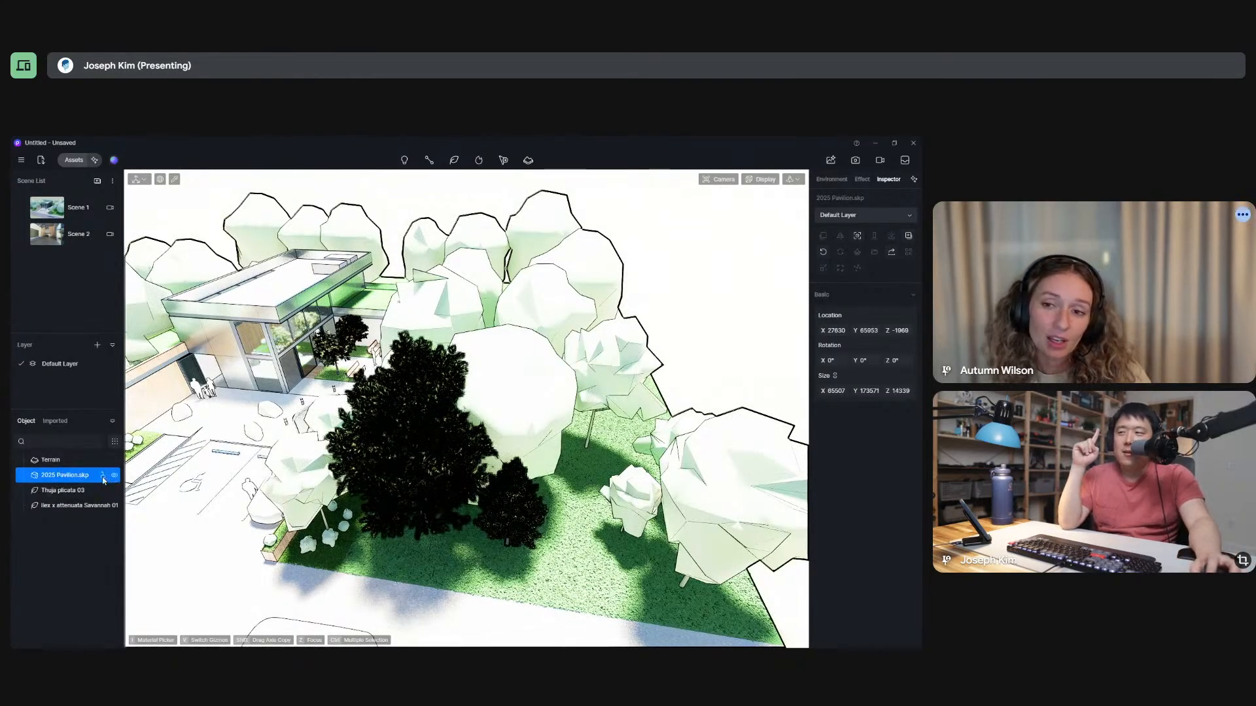
left_click(115, 476)
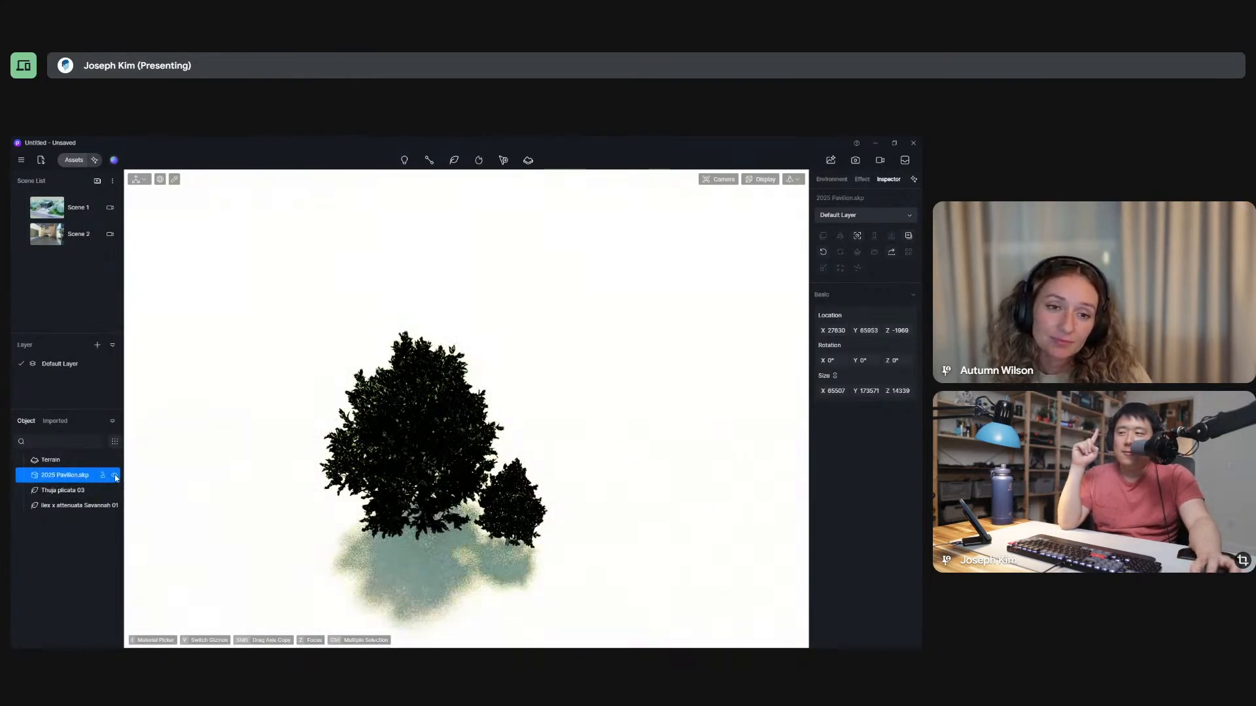
left_click(115, 476)
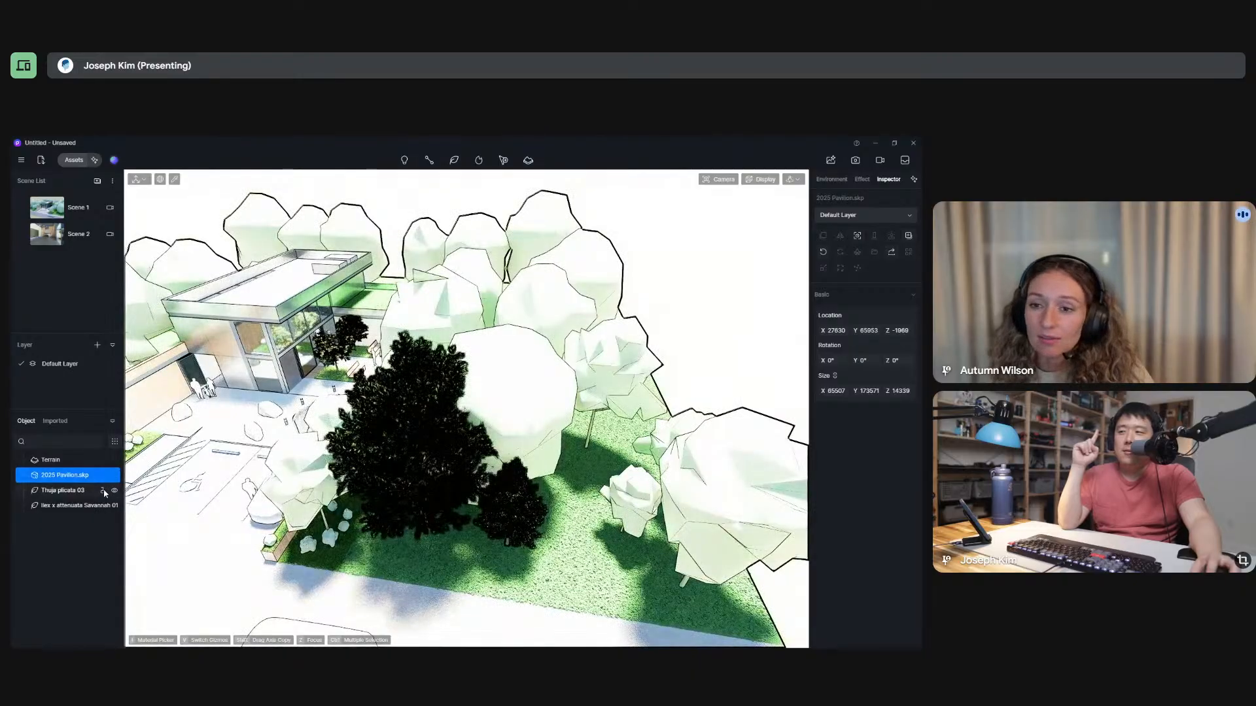
left_click(114, 491)
left_click(115, 491)
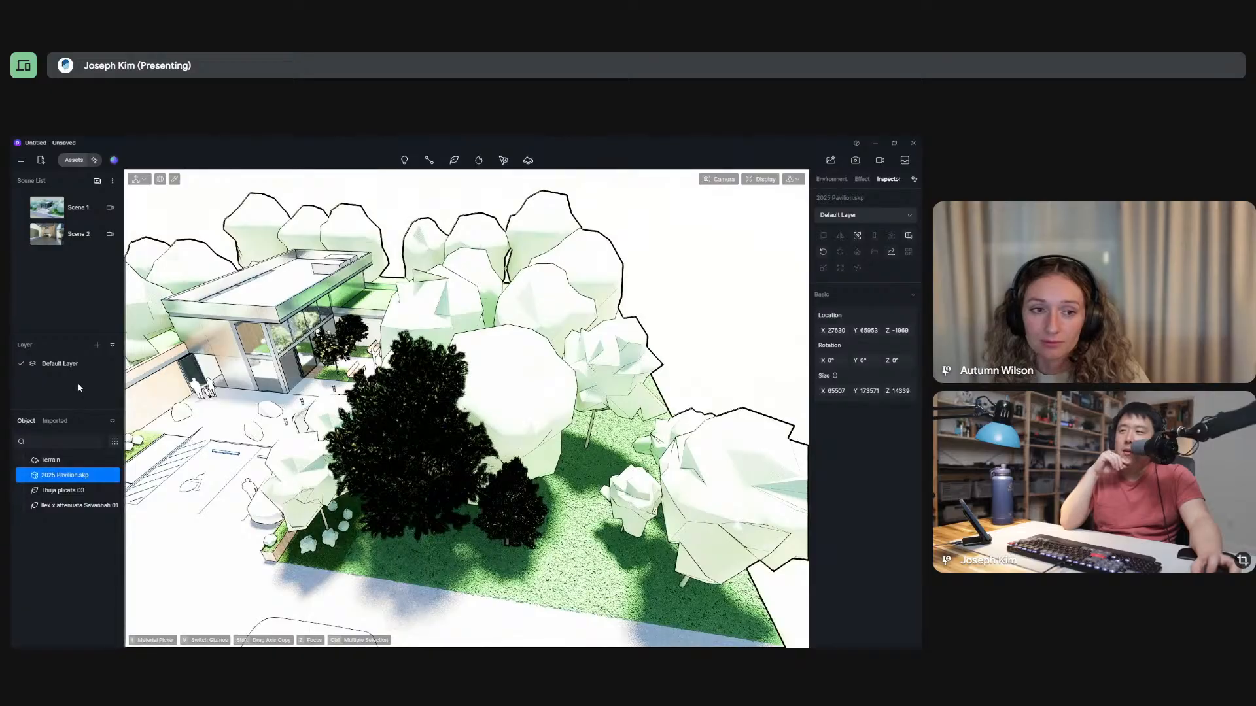
Create a new layer and name it Trees.
left_click(97, 346)
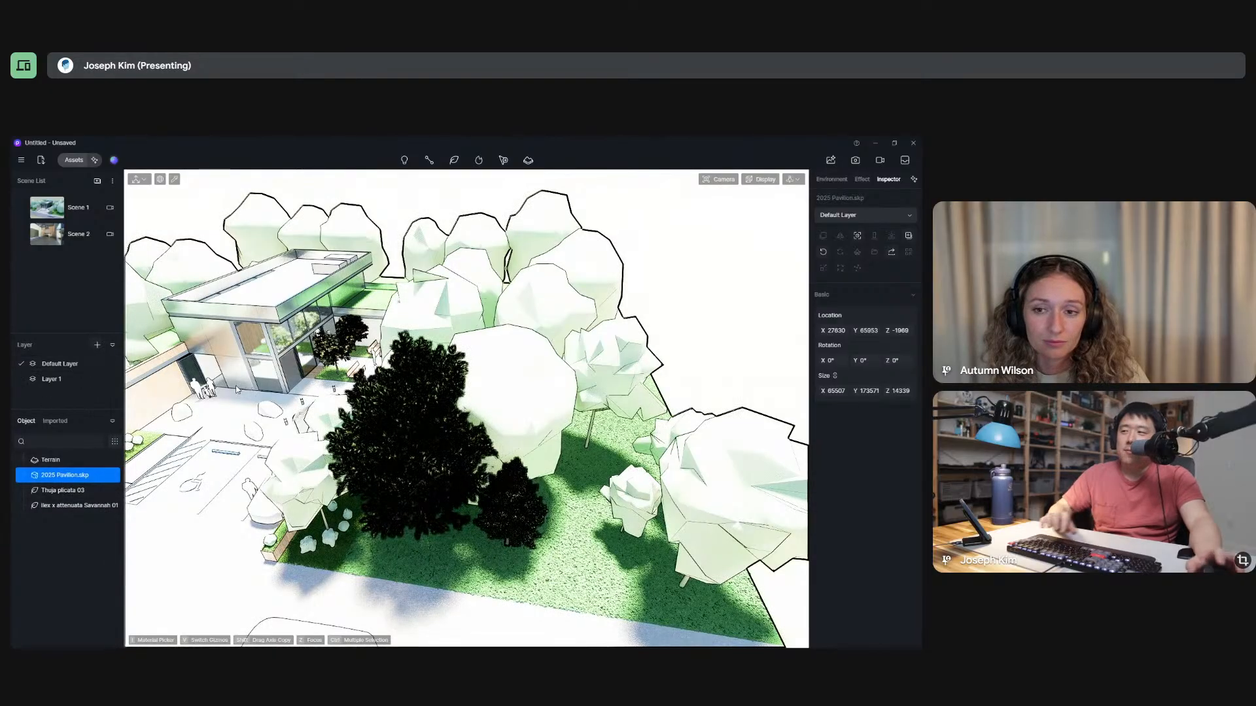
double_click(59, 381)
type("T")
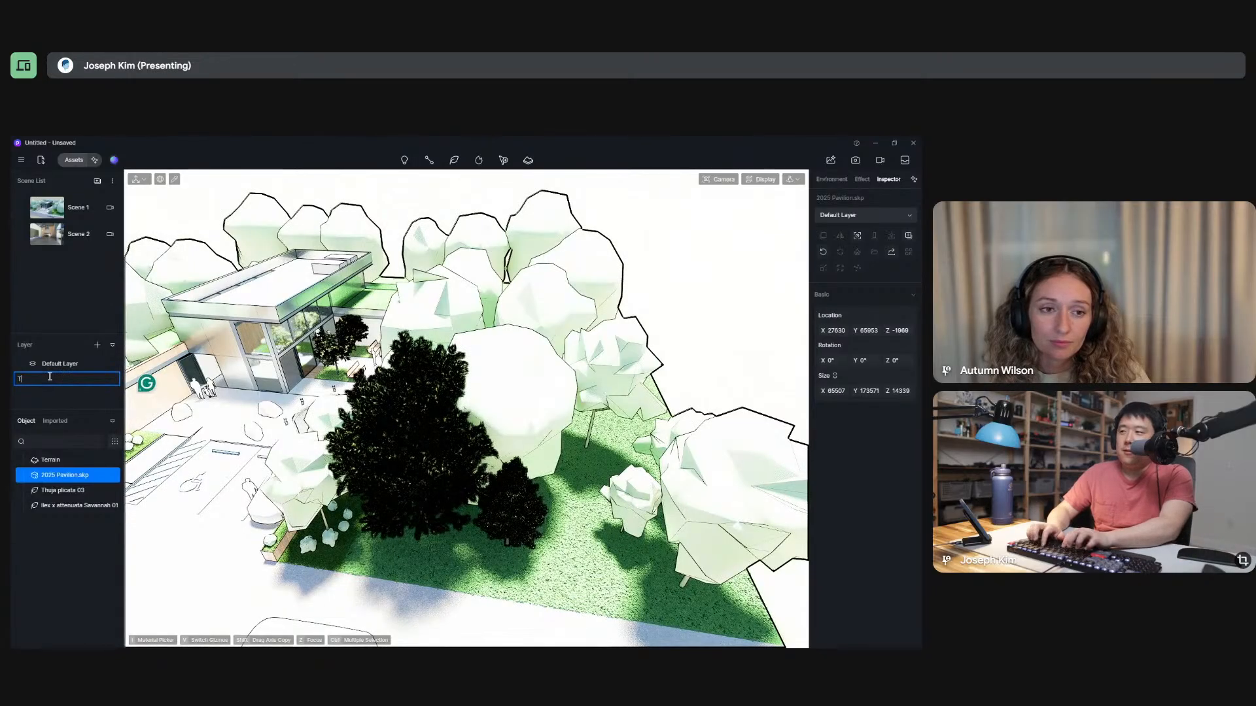
type("rees")
key("Return")
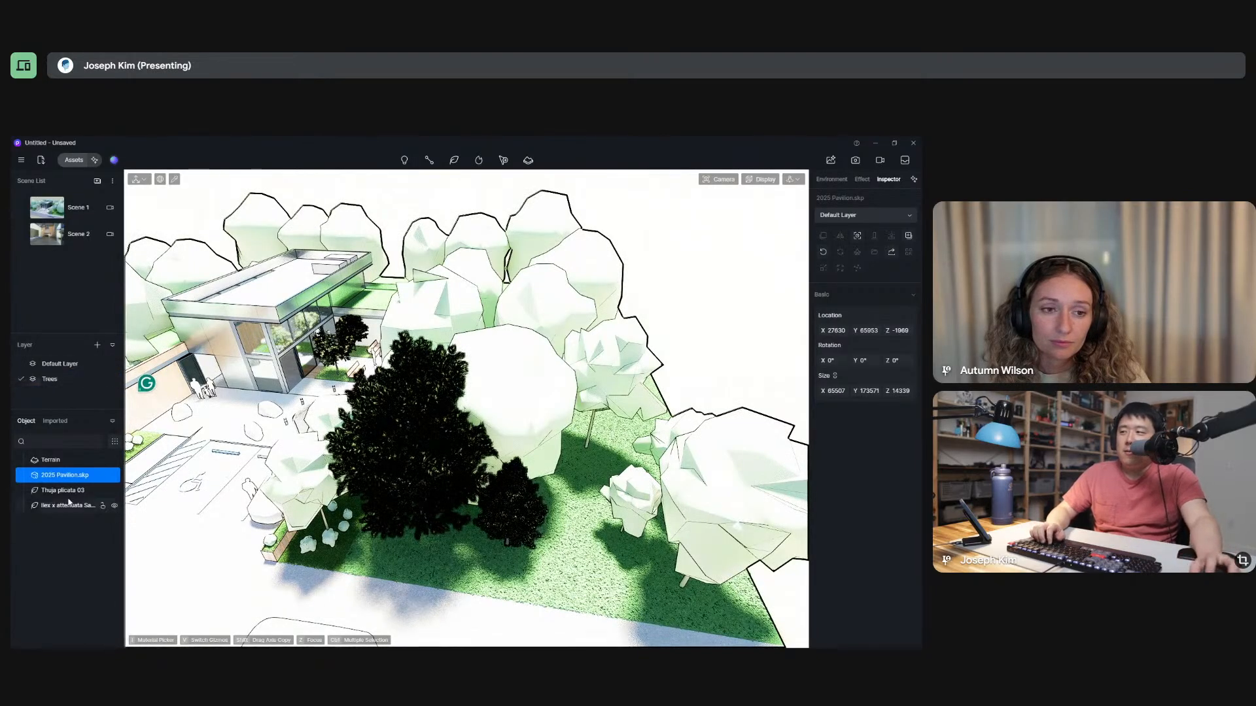
Assign the Thuja plicata 03 and Ilex x attenuata Savannah 01 together to the Trees layer.
left_click(63, 491)
left_click(65, 512, "ctrl")
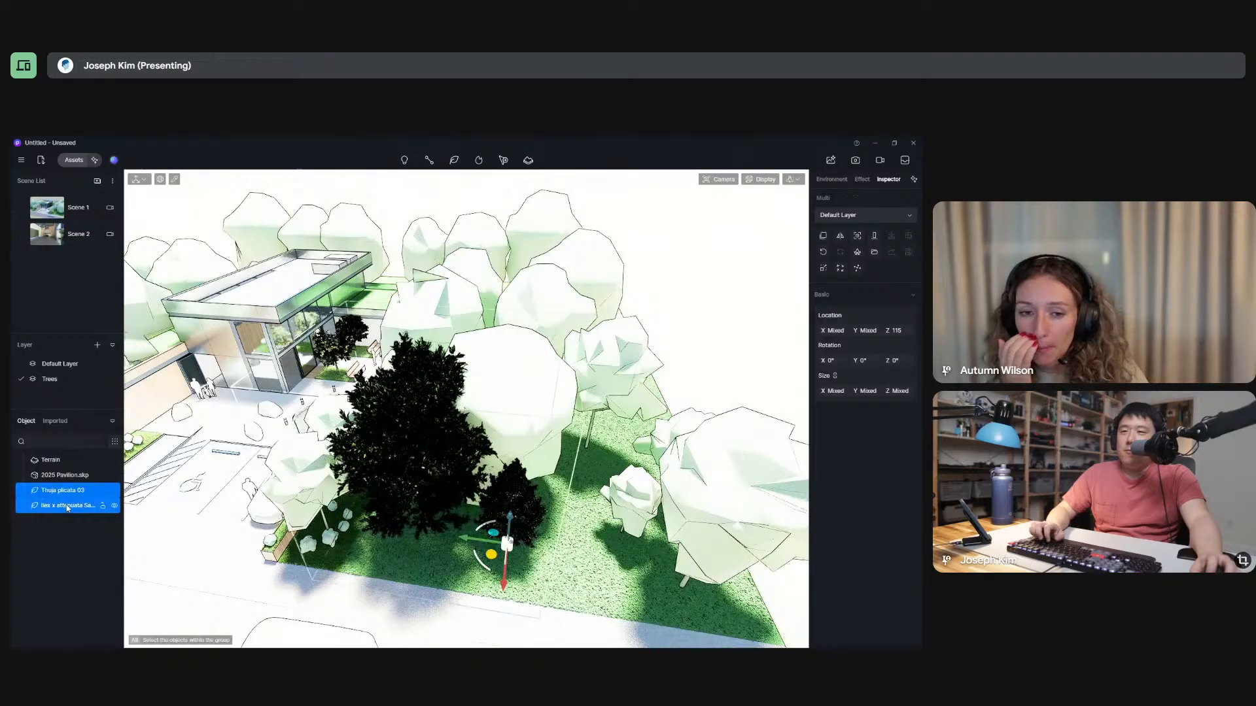
left_click(850, 217)
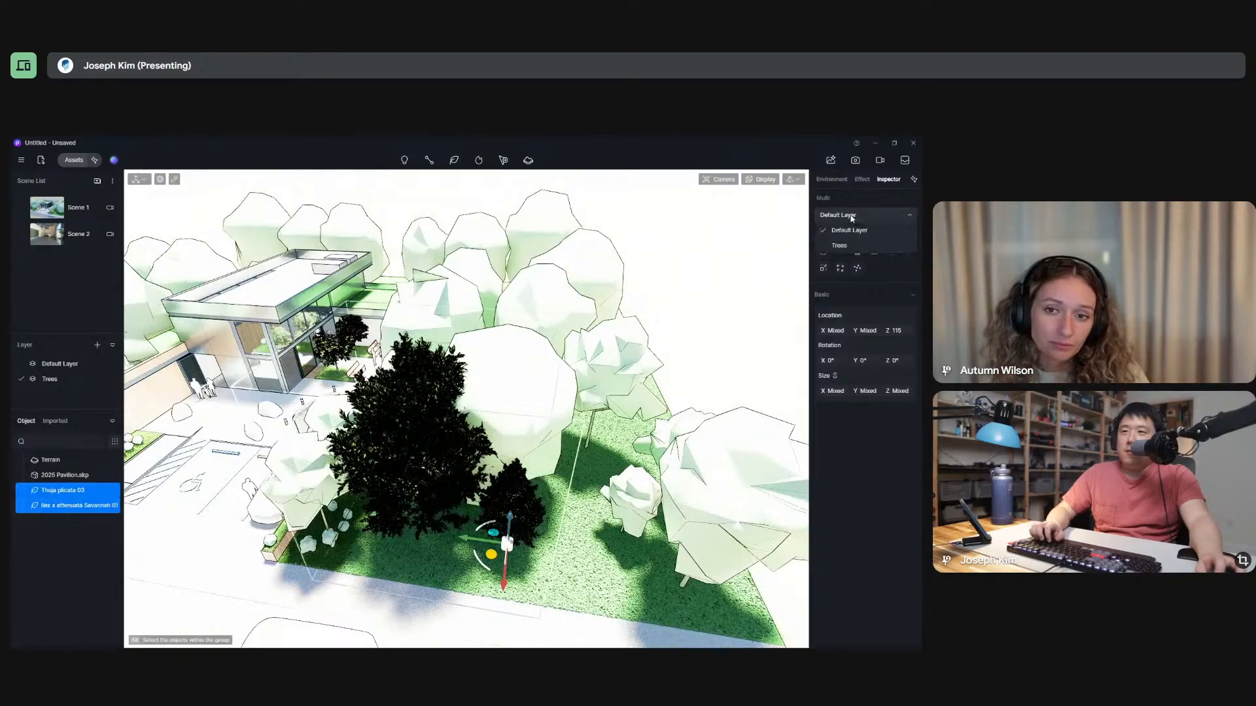
left_click(839, 245)
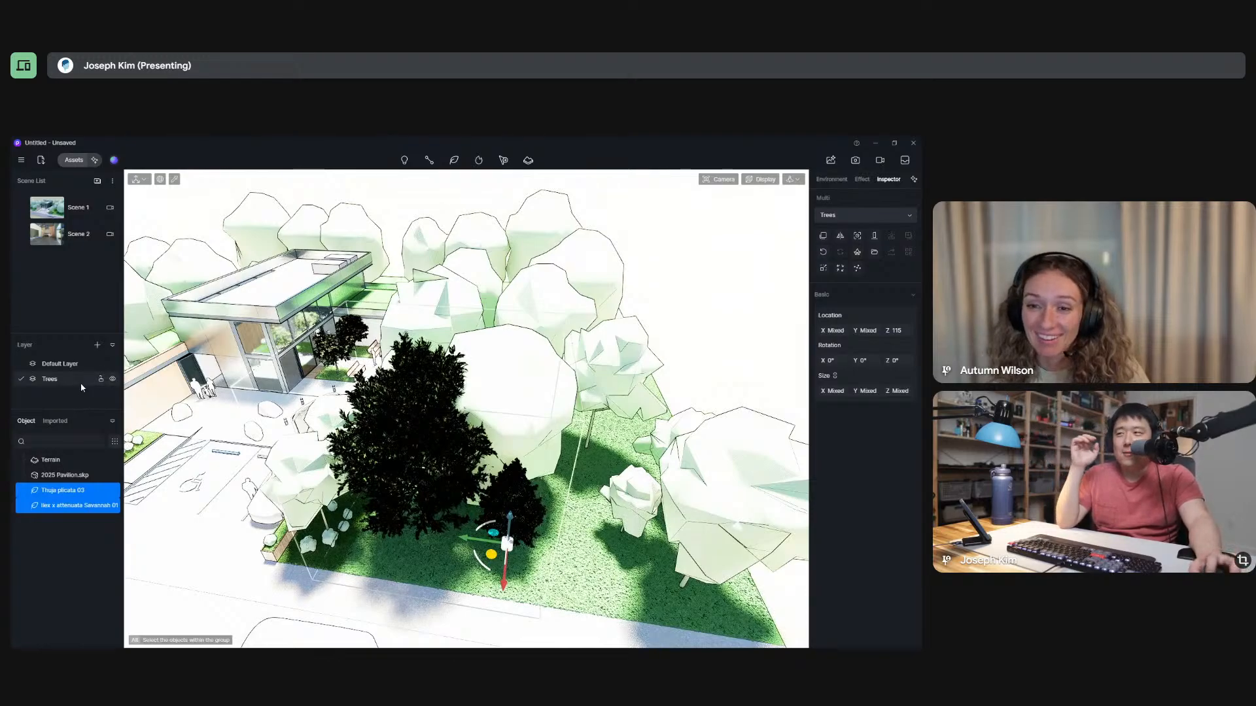
Make the Default Layer current, rename it as Model, and select the 2025 Pavilion.skp model to check its layer.
left_click(60, 367)
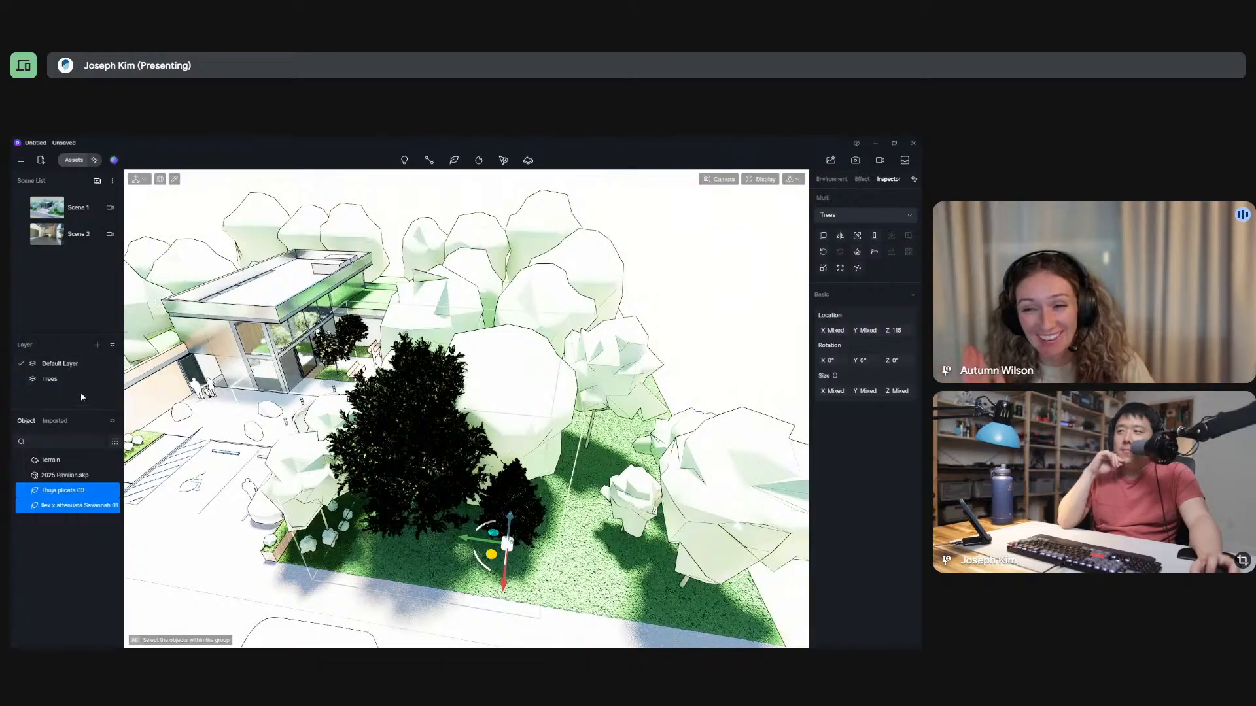
double_click(61, 364)
key("BackSpace")
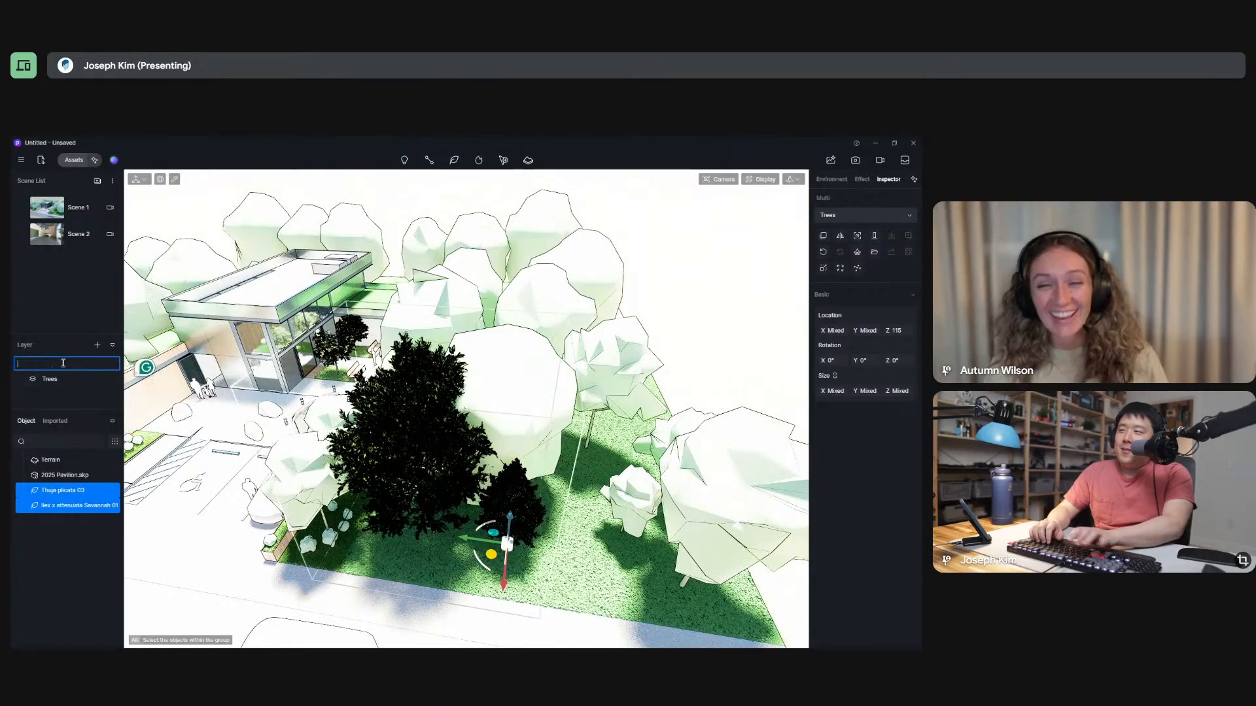
type("Model")
key("Return")
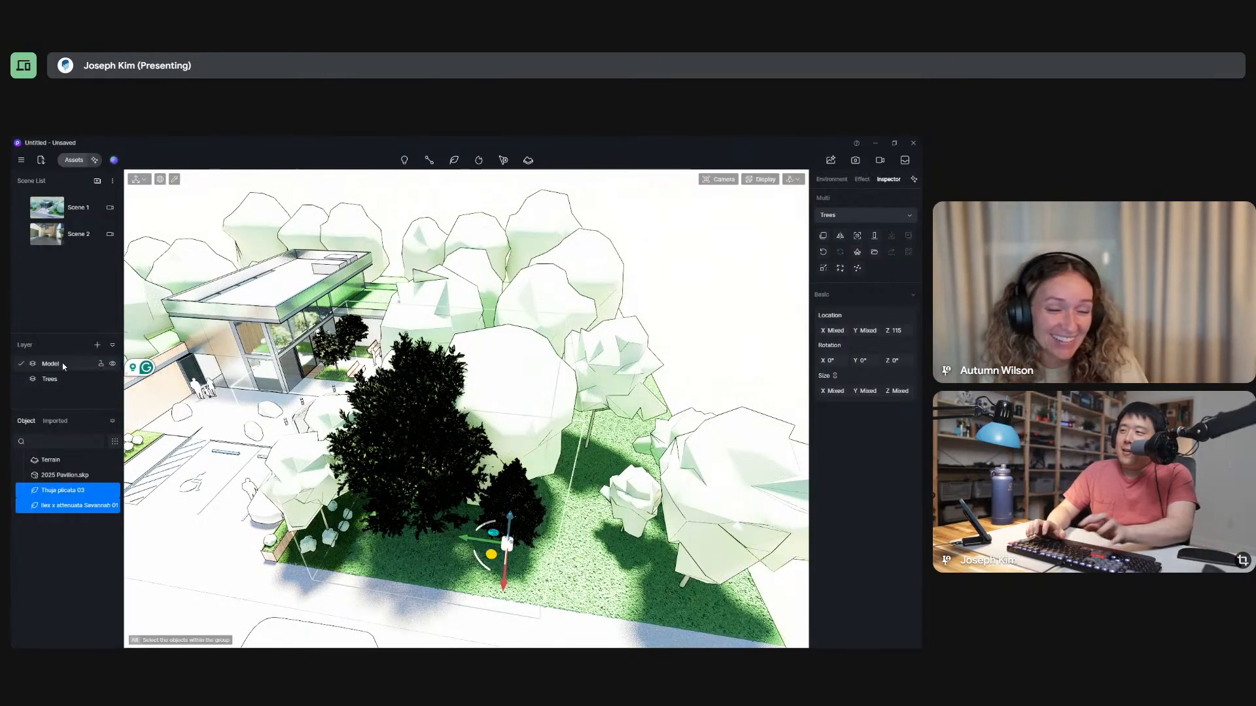
left_click(62, 475)
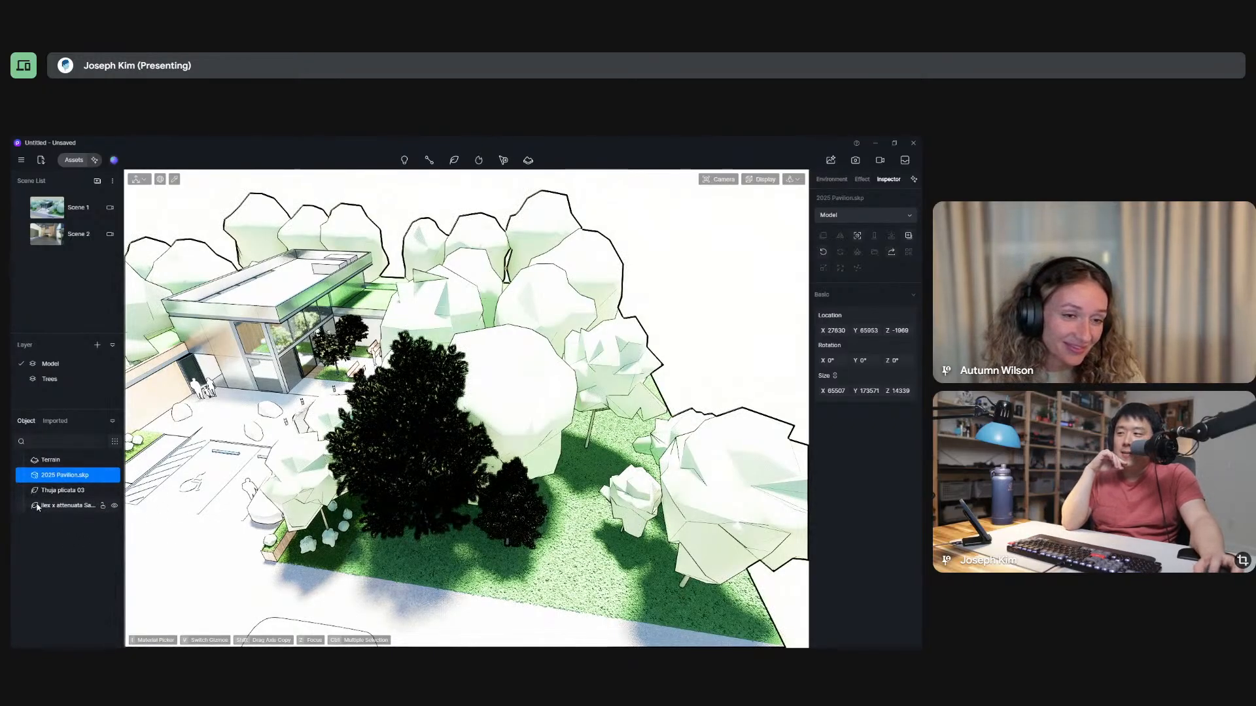
Select the Thuja plicata 03, review its properties plus the effect and environment settings, and examine its foliage up close.
scroll(447, 466, "down", 4)
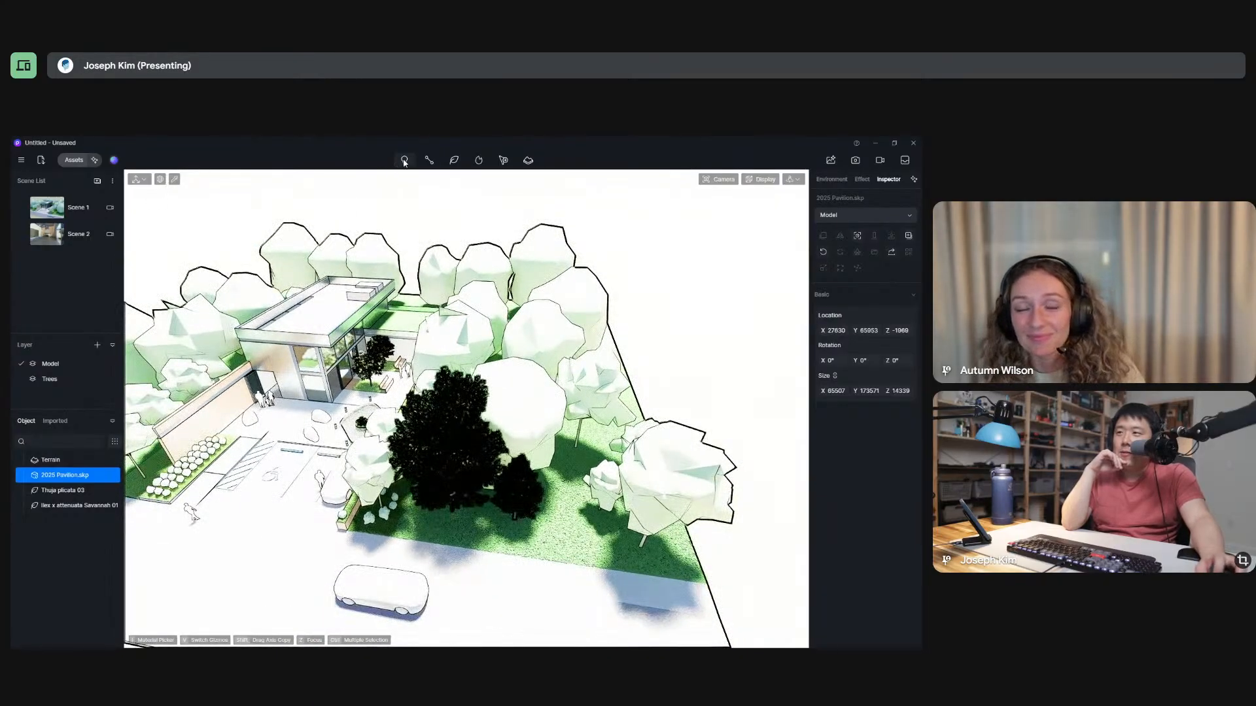
left_click(456, 449)
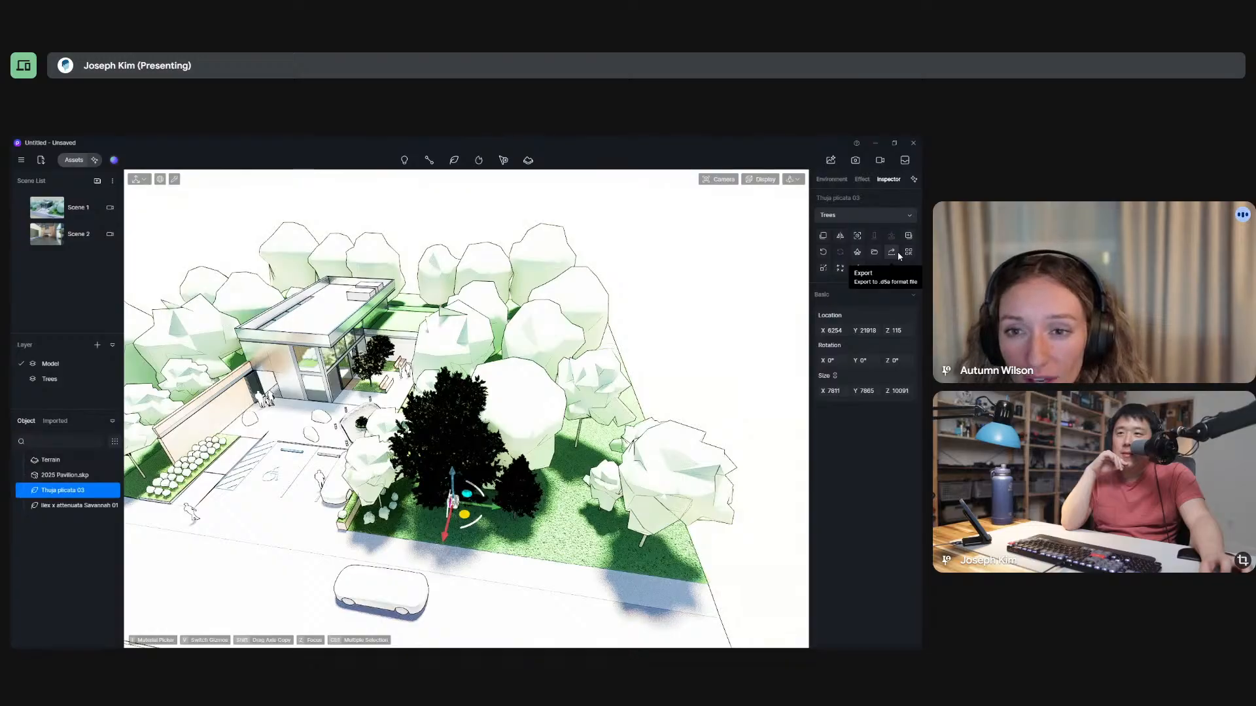
left_click(861, 181)
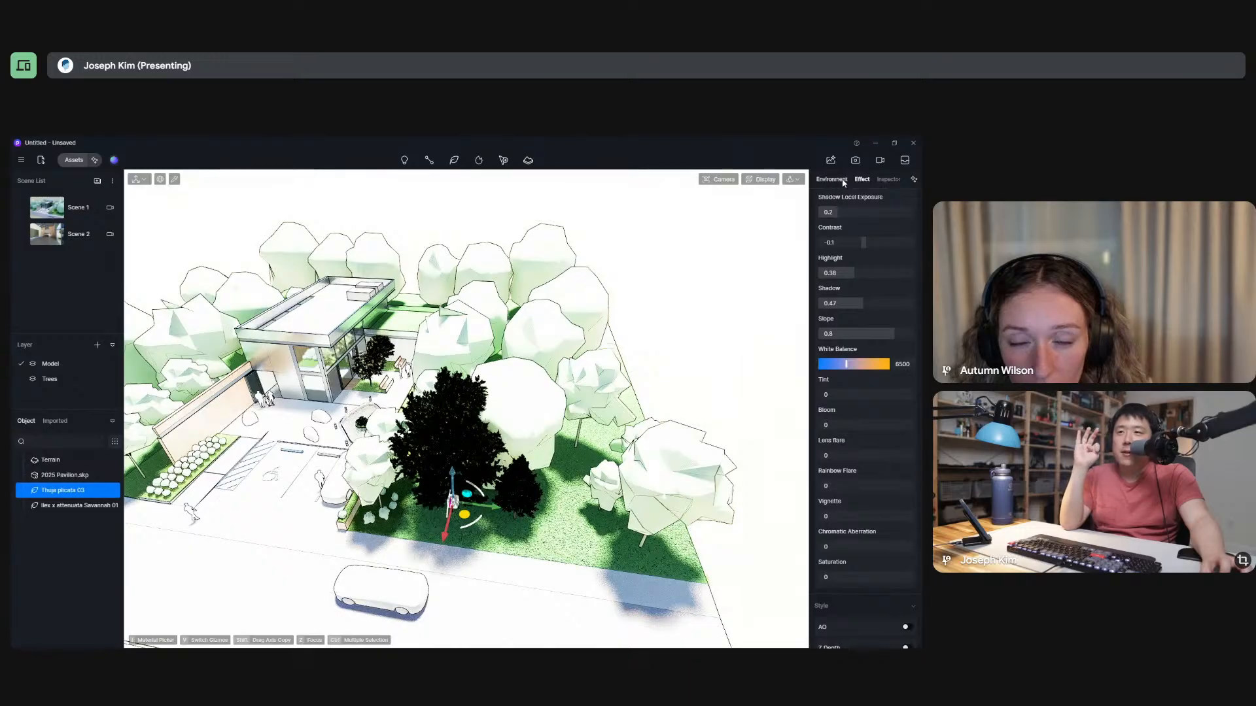
left_click(843, 182)
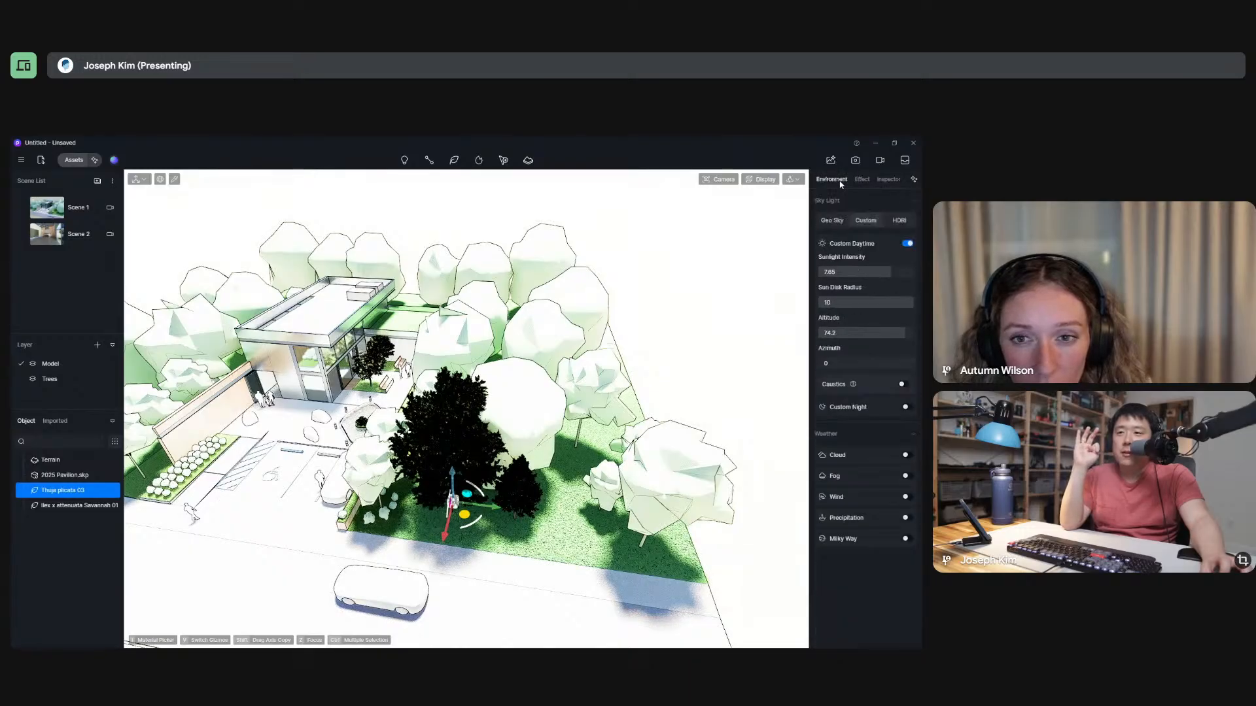
left_click(887, 183)
scroll(457, 465, "up", 5)
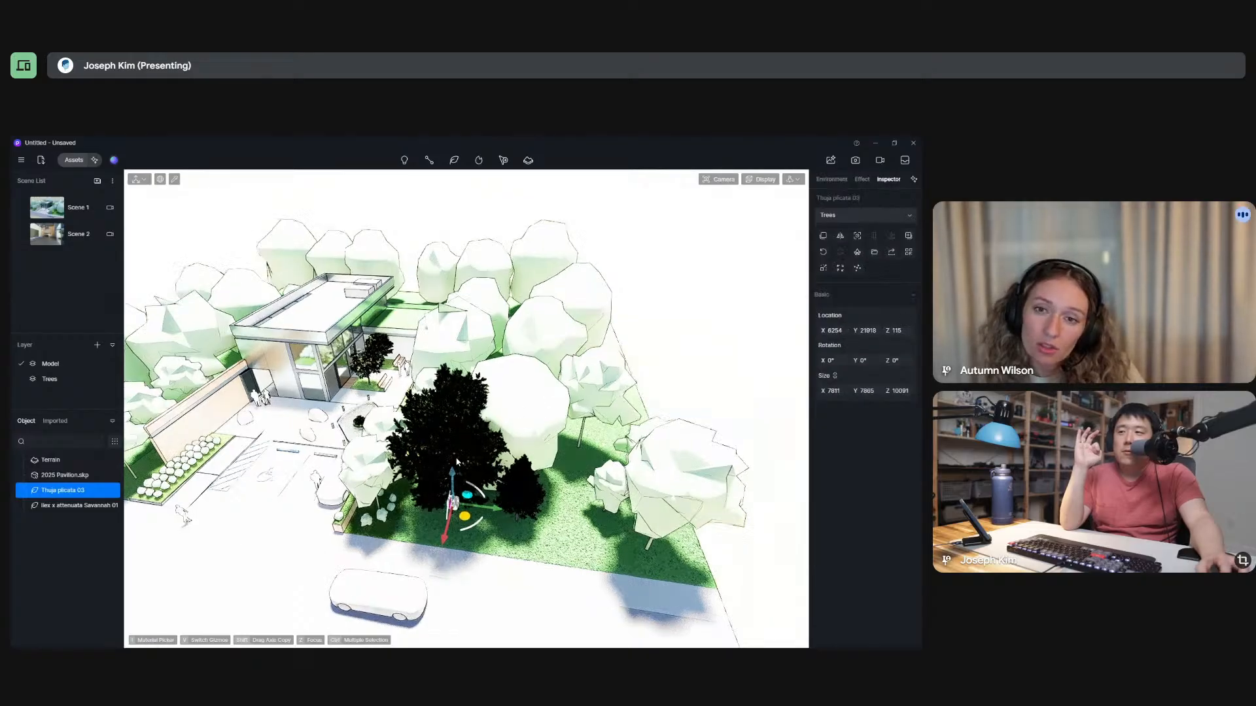
scroll(501, 456, "up", 5)
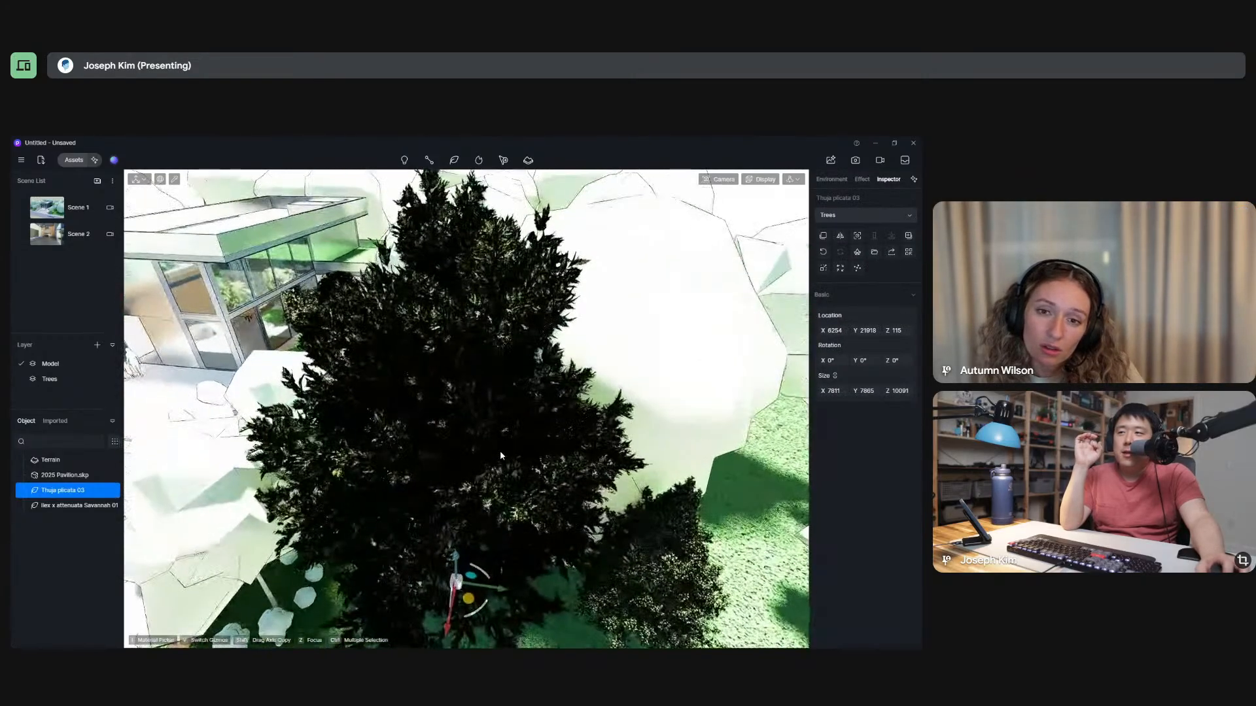
scroll(501, 432, "down", 8)
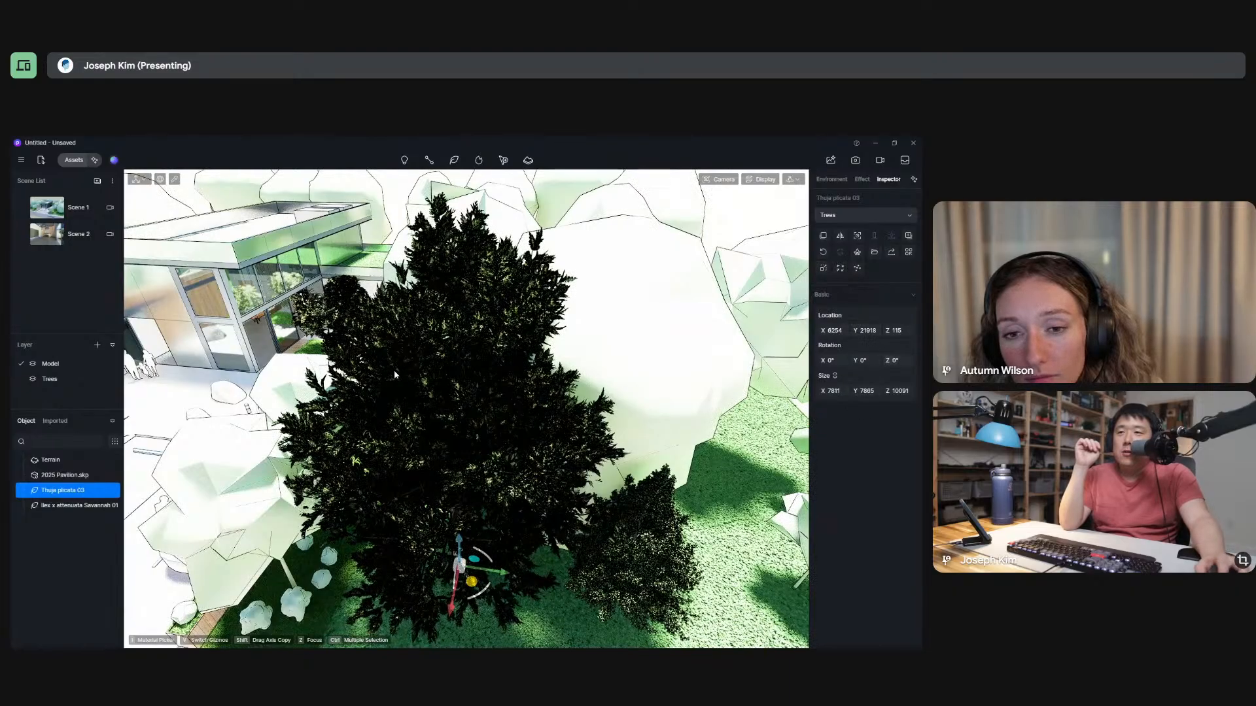
scroll(394, 374, "down", 8)
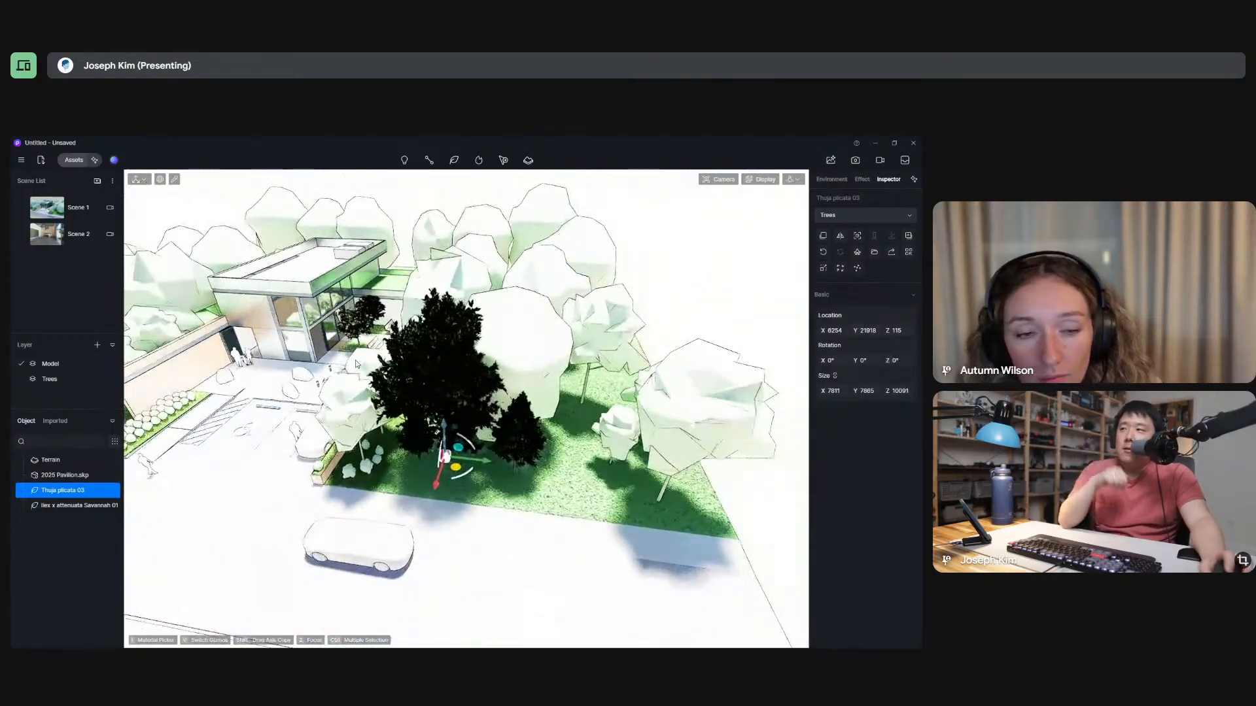
Turn off Outline mode in the Style section of the effect settings.
left_click(862, 179)
scroll(851, 425, "down", 6)
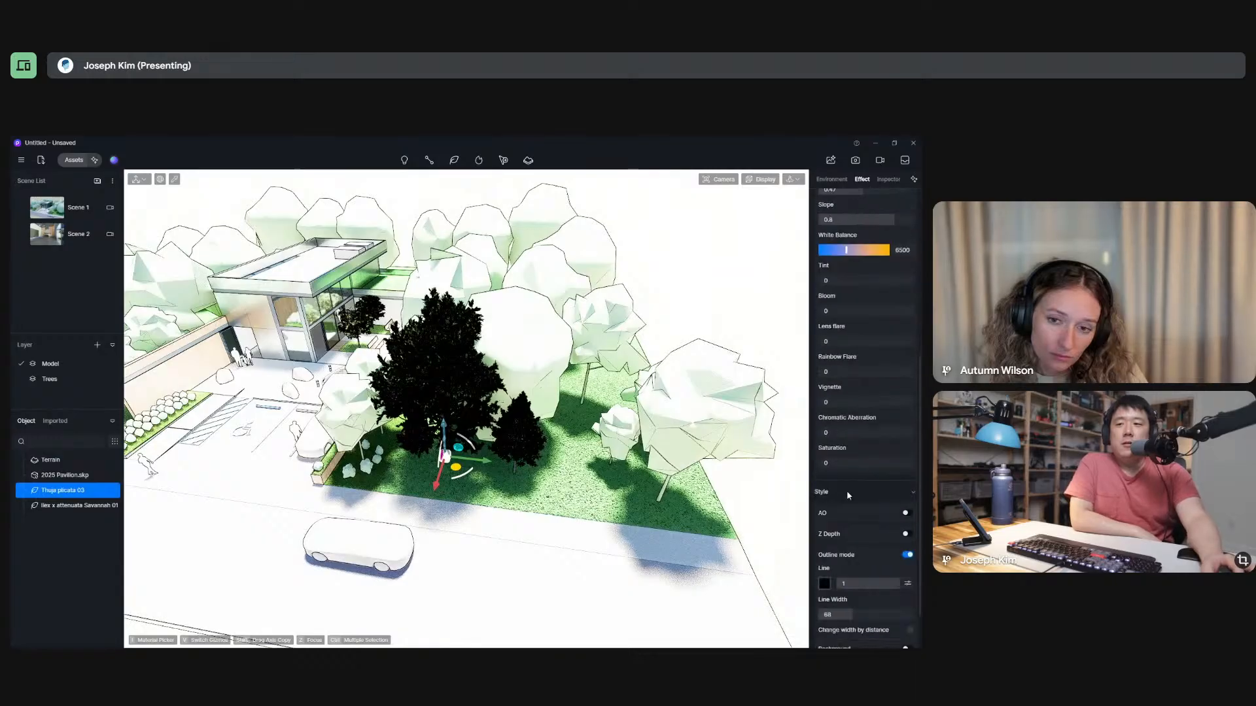
scroll(847, 494, "down", 1)
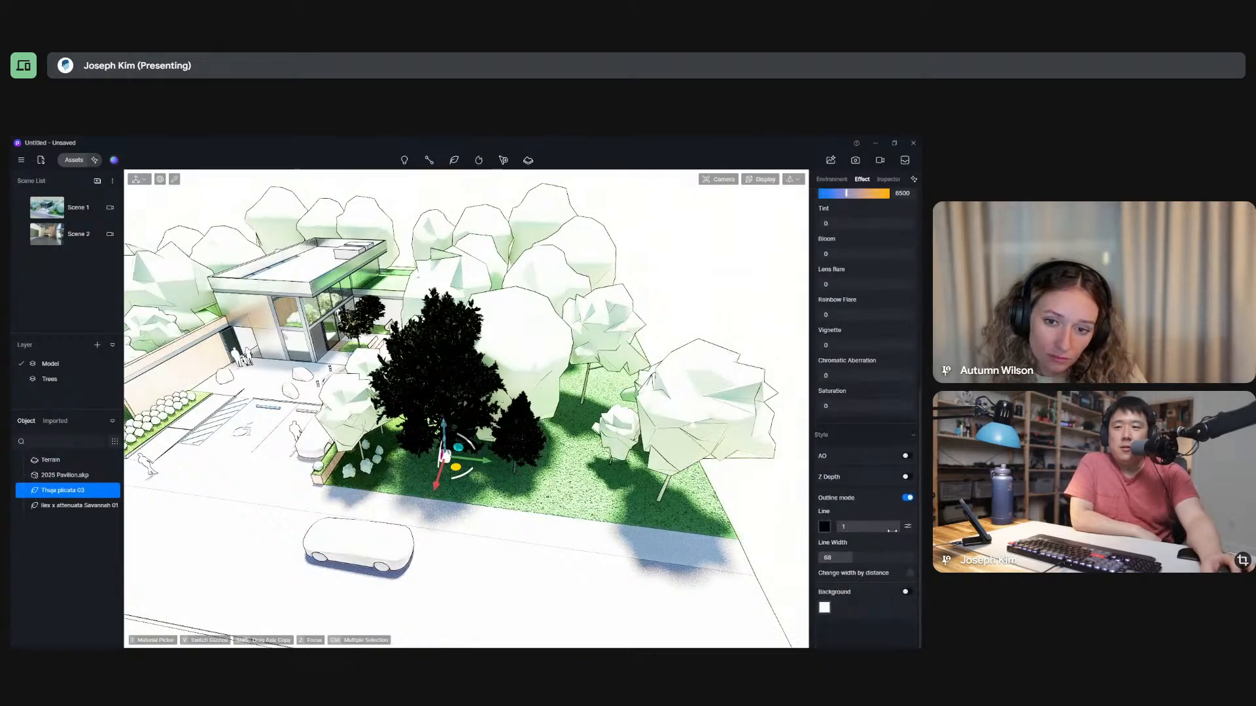
left_click(907, 500)
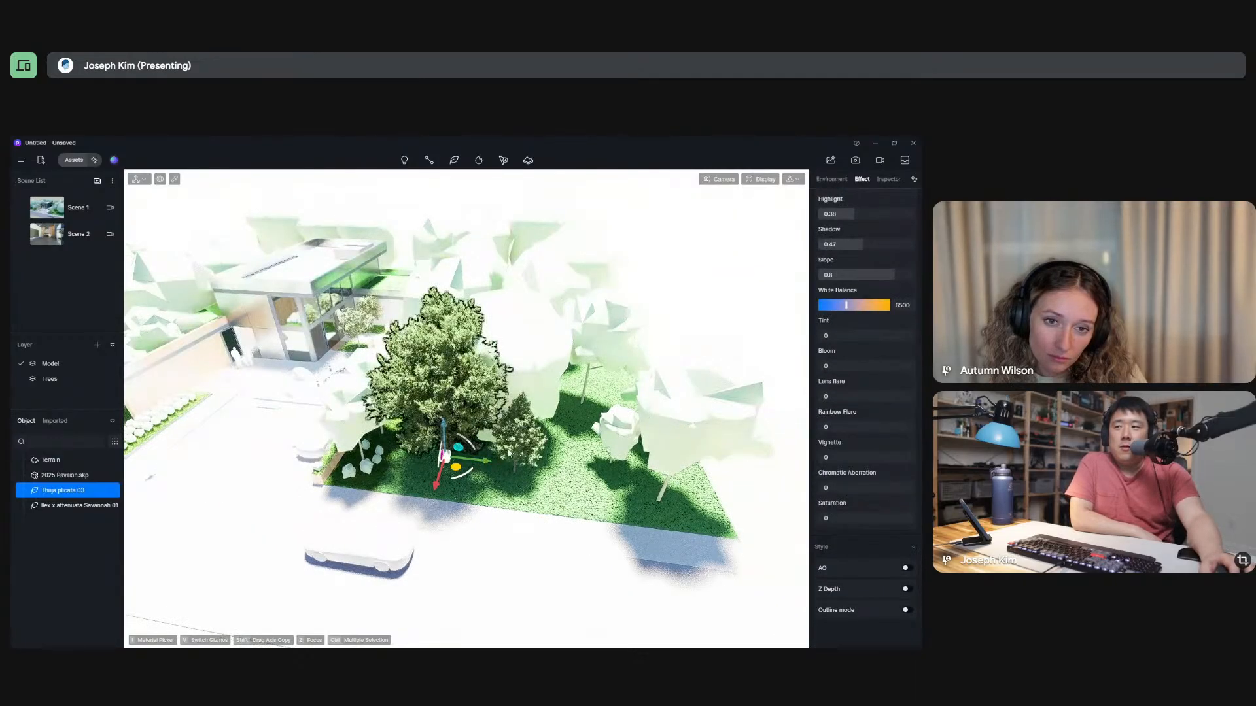
Clear the tree selection, turn on Outline mode, and compare its effect on the trees up close and from far away.
right_click_drag(589, 500, 522, 515, "alt")
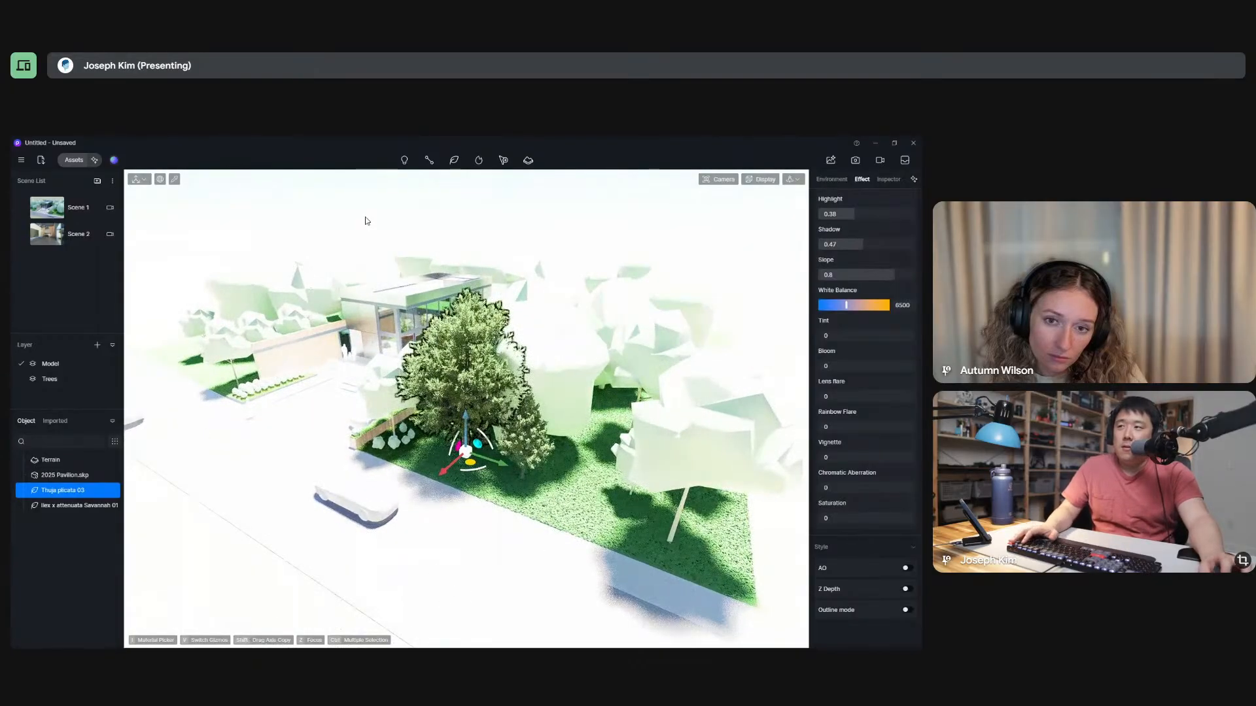
left_click(380, 205)
scroll(484, 450, "up", 10)
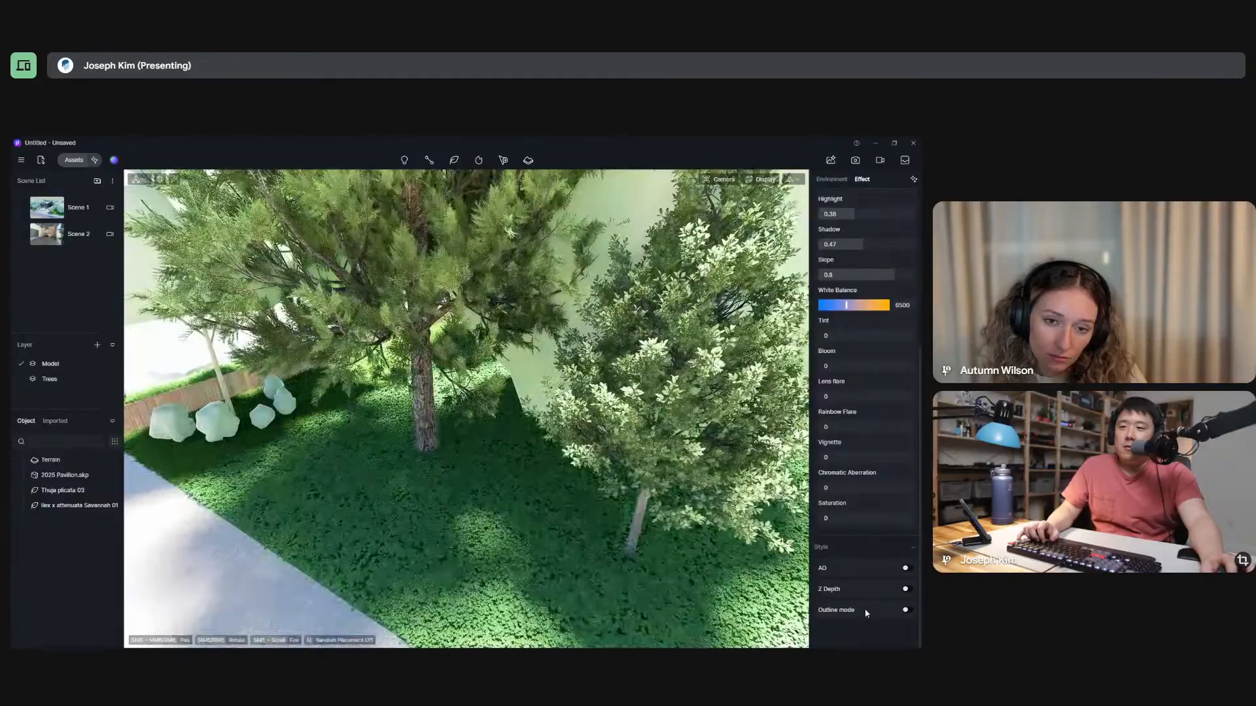
left_click(905, 610)
scroll(902, 608, "down", 2)
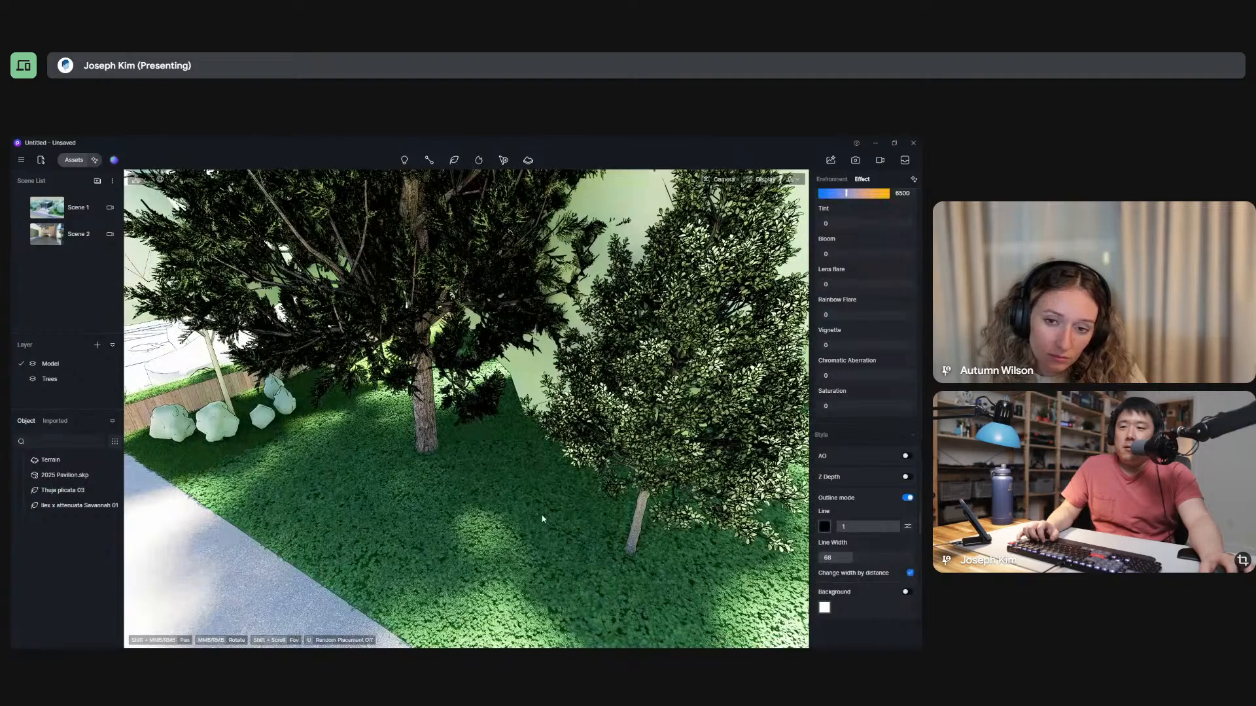
scroll(547, 512, "down", 10)
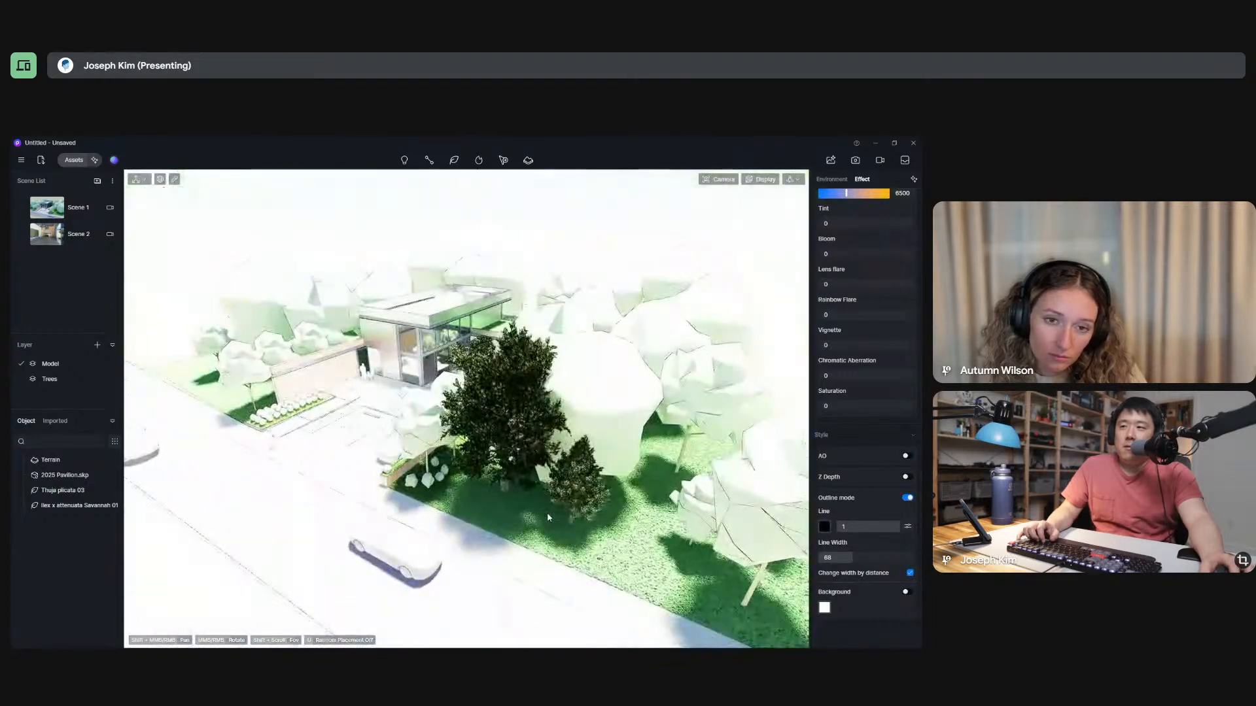
scroll(547, 512, "down", 3)
scroll(540, 485, "down", 2)
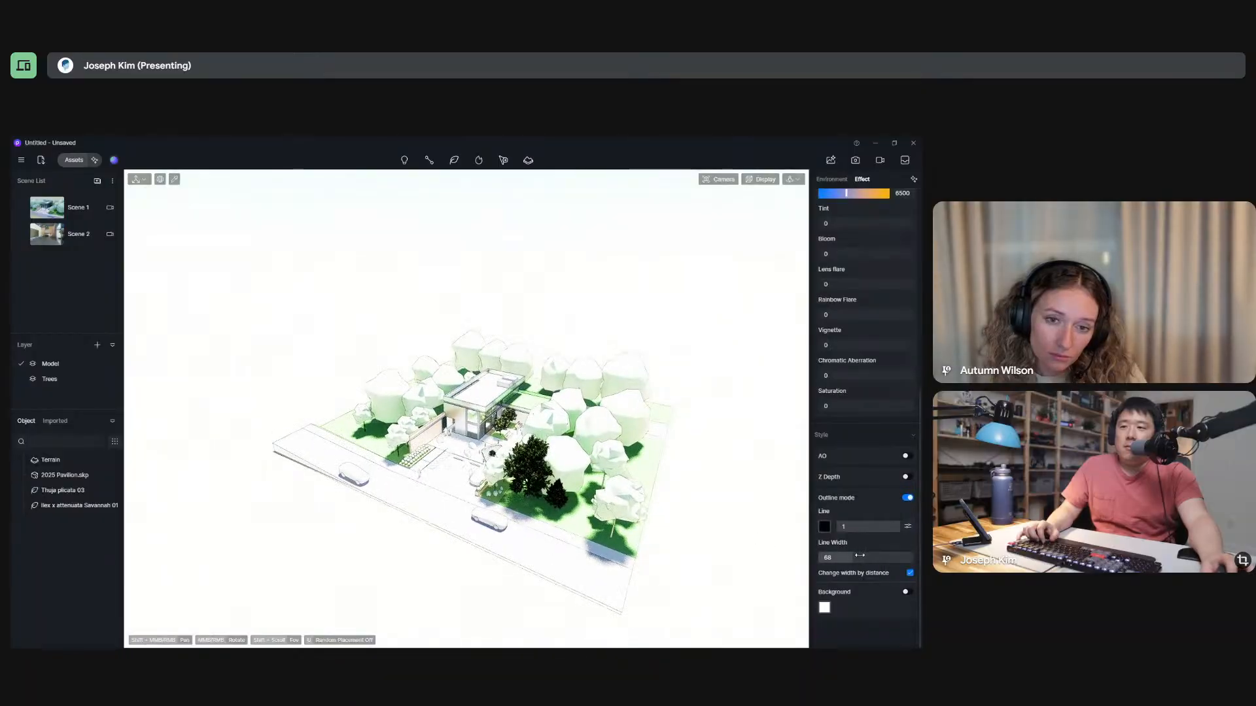
Set the outline Line Width to 58, check the inner contour options, and disable Change width by distance.
mouse_move(850, 558)
left_mouse_down()
mouse_move(820, 570)
mouse_move(891, 560)
mouse_move(837, 568)
left_mouse_up()
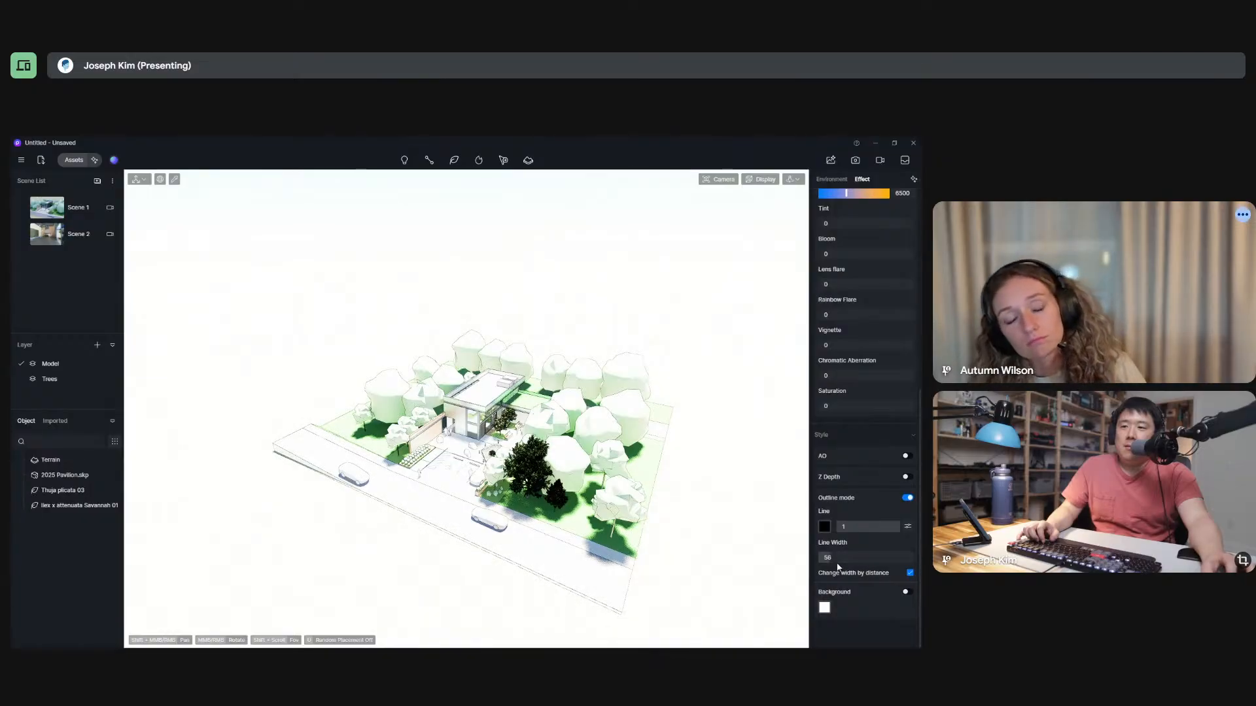
left_click(907, 527)
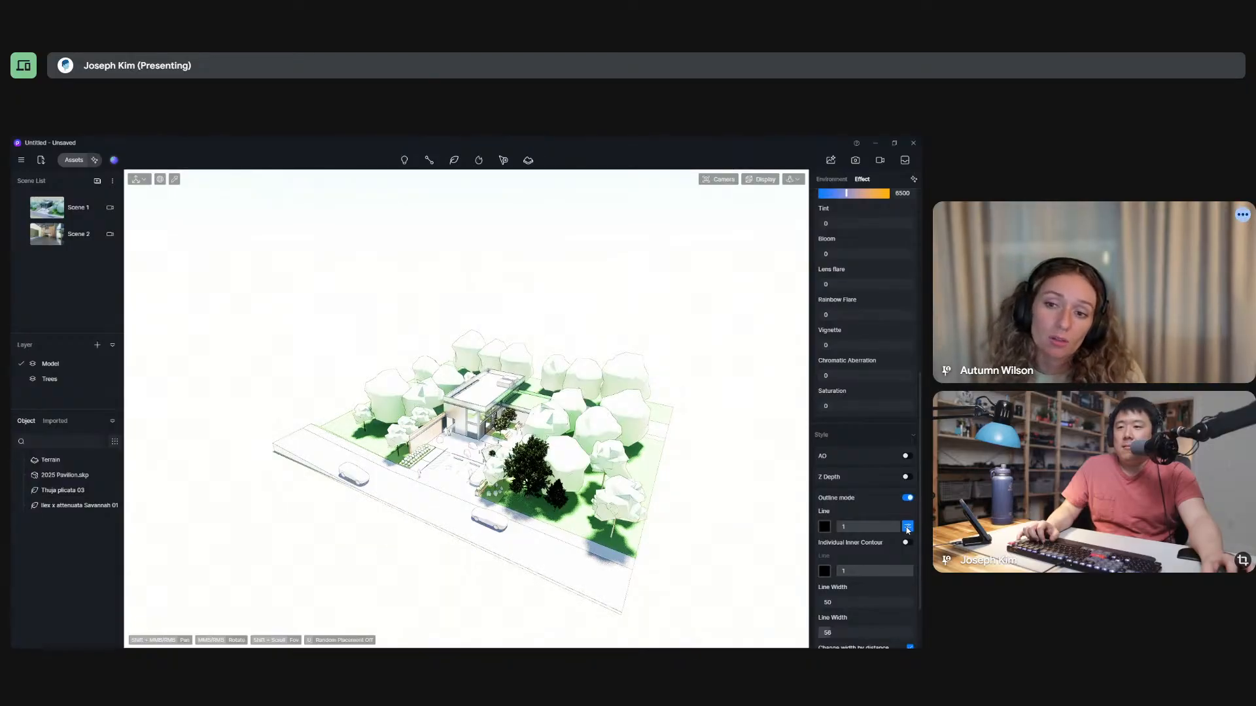
left_click(907, 528)
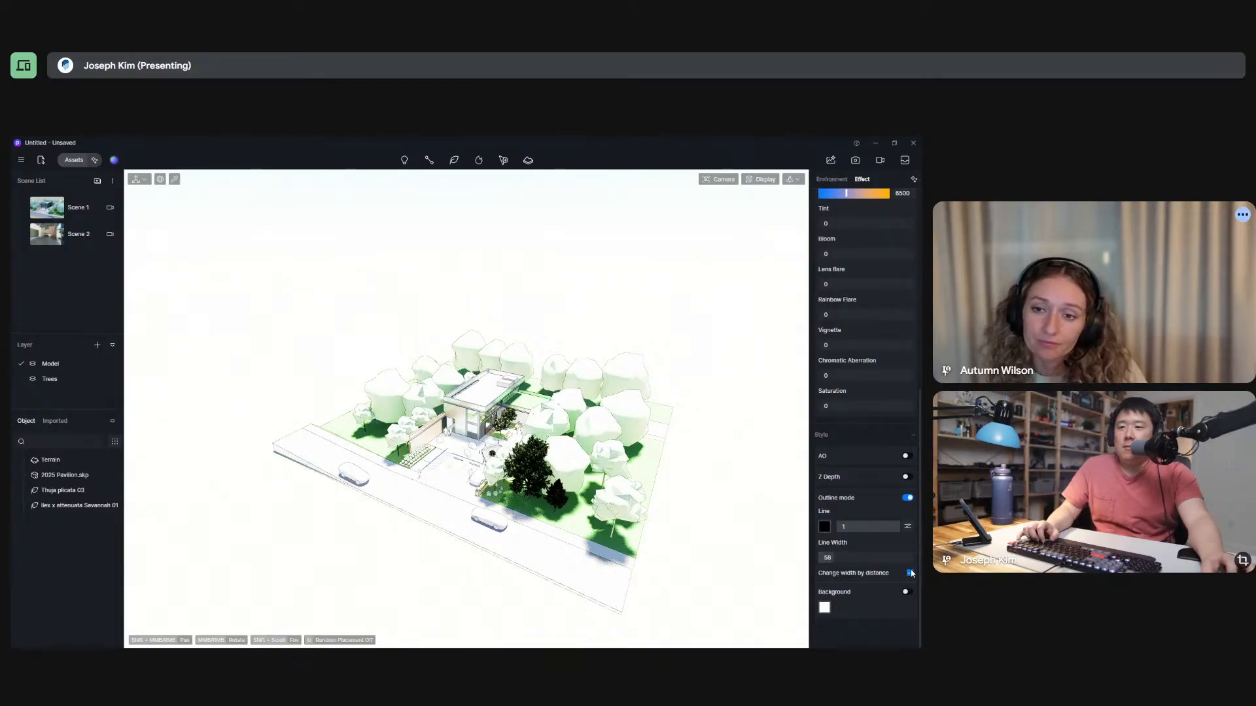
left_click(909, 573)
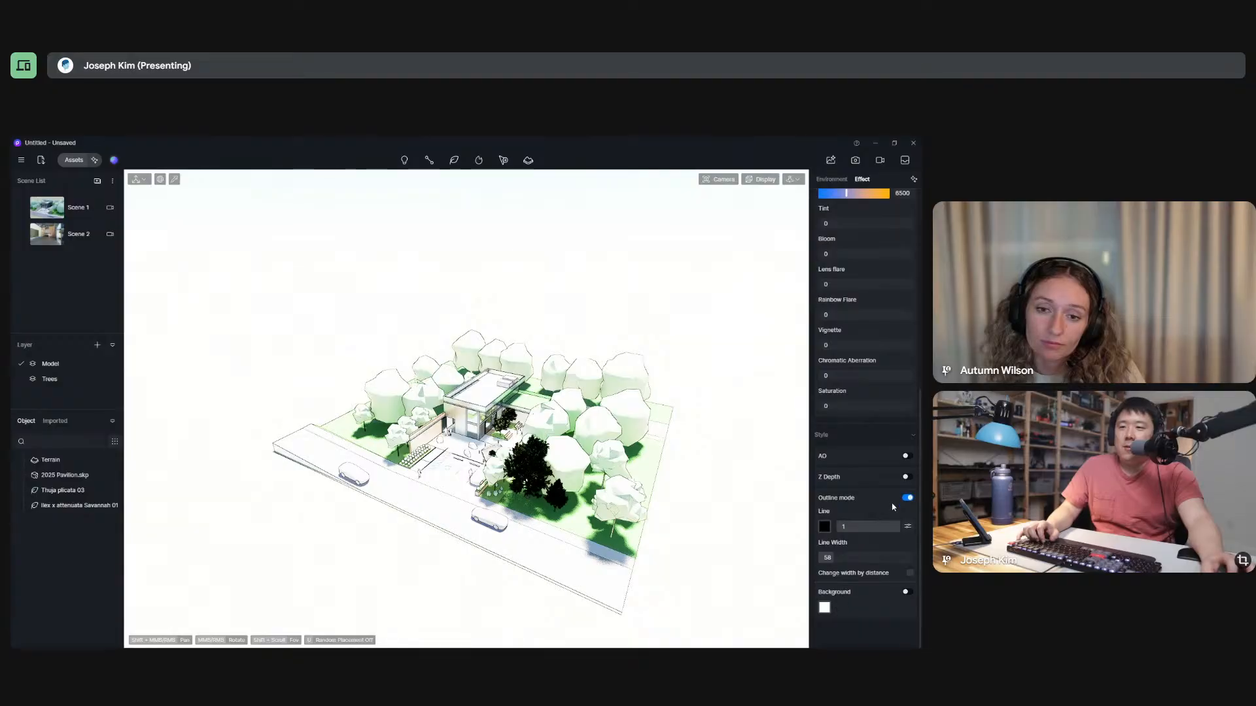
Turn off Outline mode and look closely at the planter bed beside the entrance wall.
left_click(907, 499)
scroll(418, 410, "up", 5)
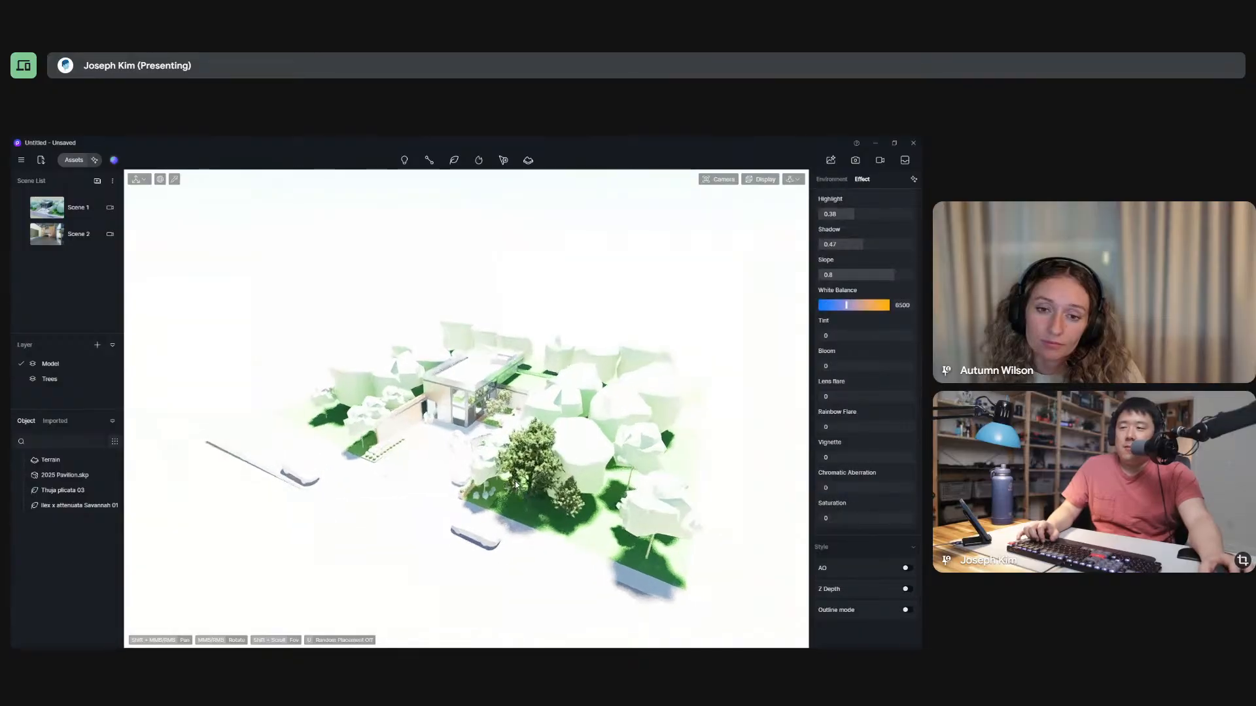
middle_click_drag(421, 414, 446, 191)
middle_click_drag(368, 591, 504, 418)
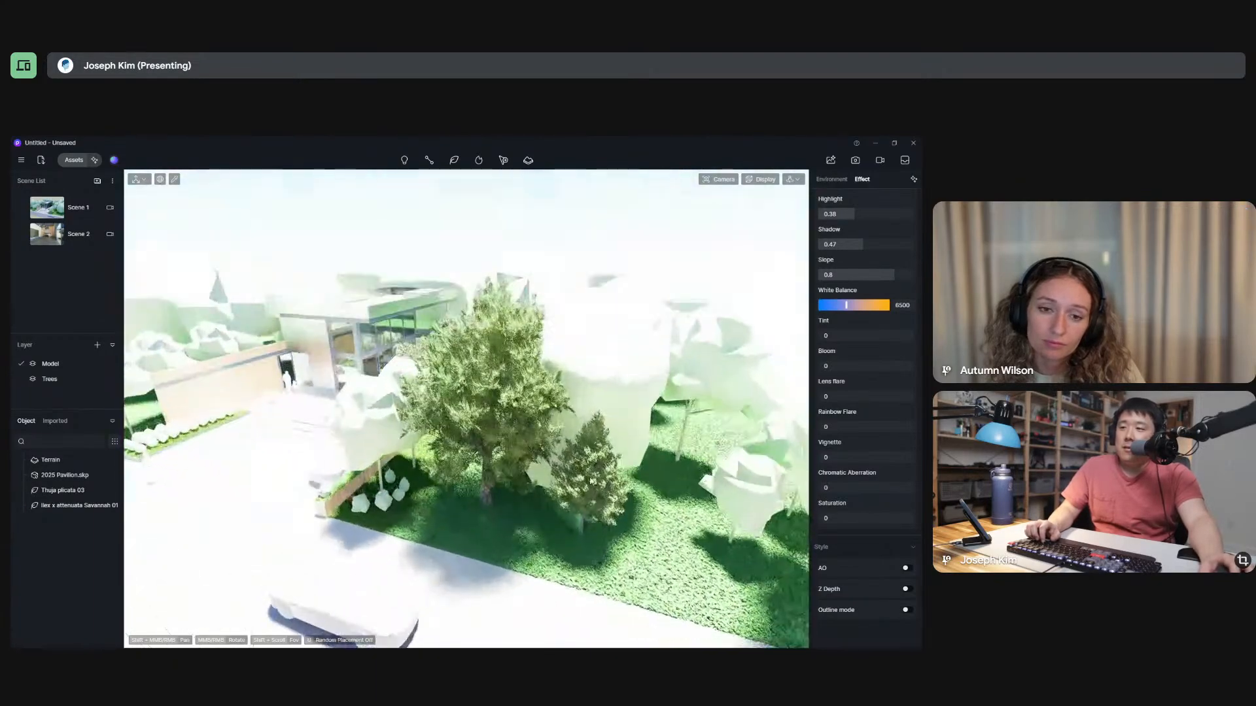
middle_click_drag(491, 526, 649, 543, "shift")
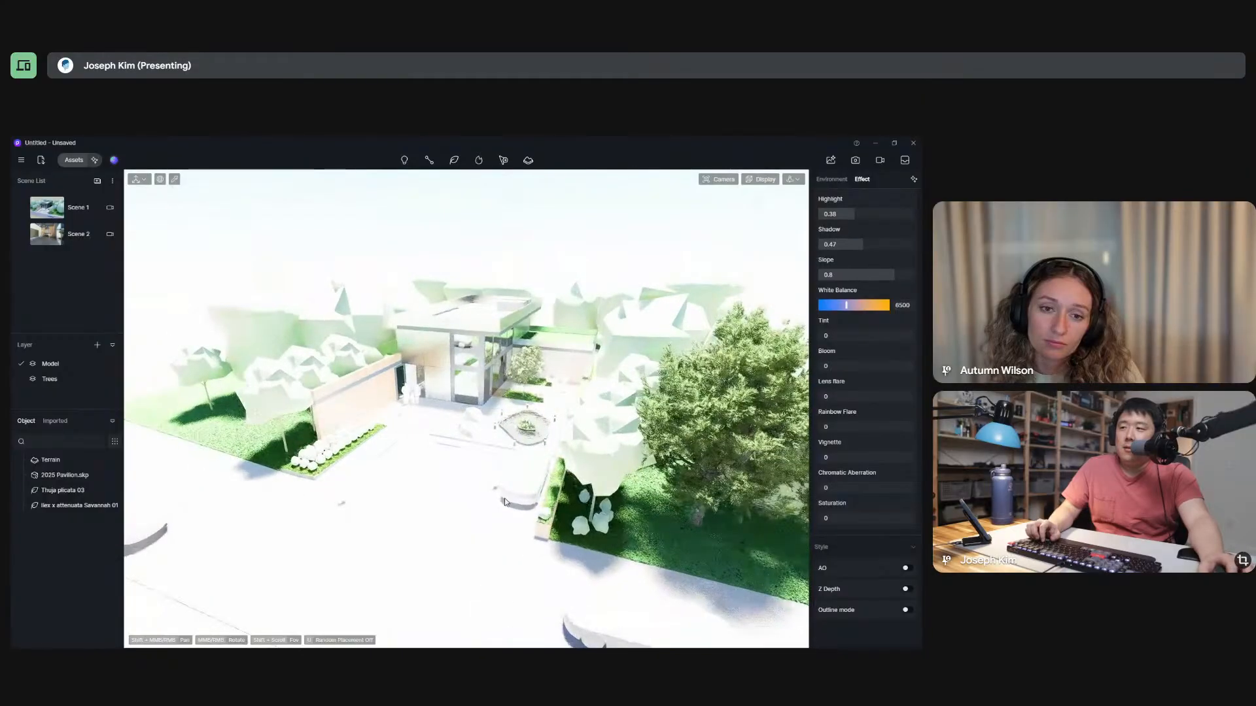
scroll(316, 476, "up", 6)
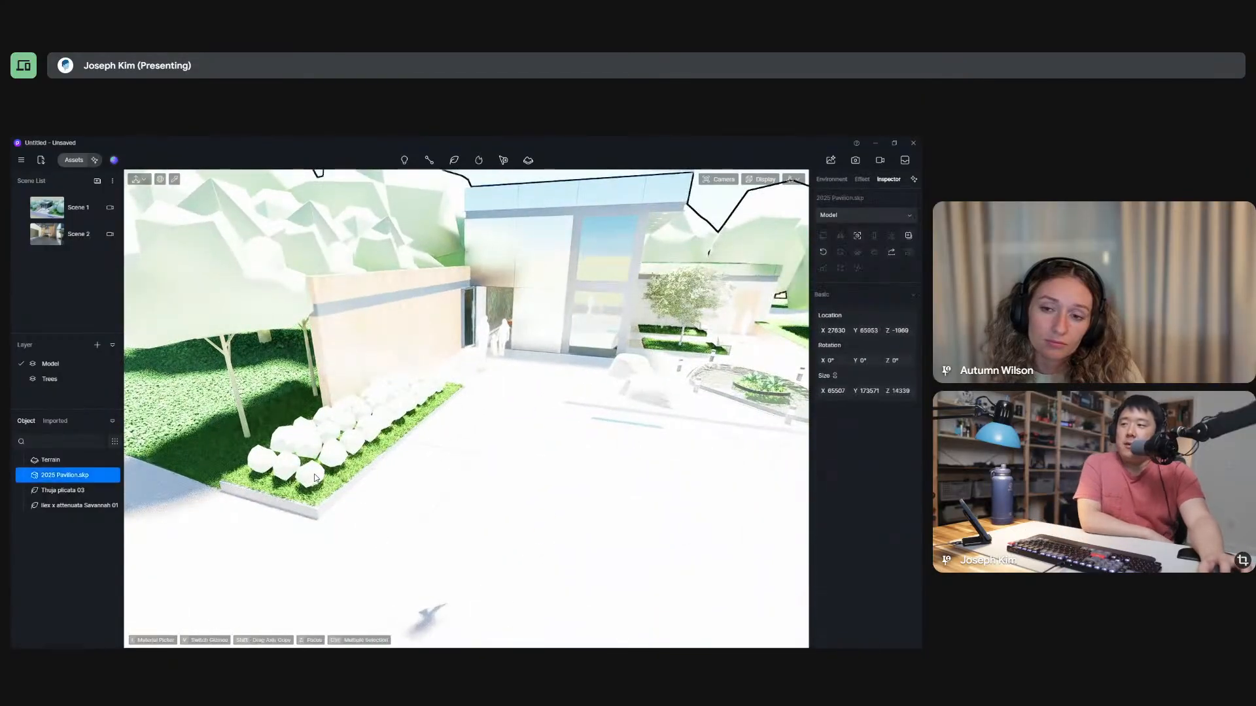
Check what is selected at a placeholder shrub in the planter, and review the replacement commands available for the Thuja plicata 03.
left_click(316, 477)
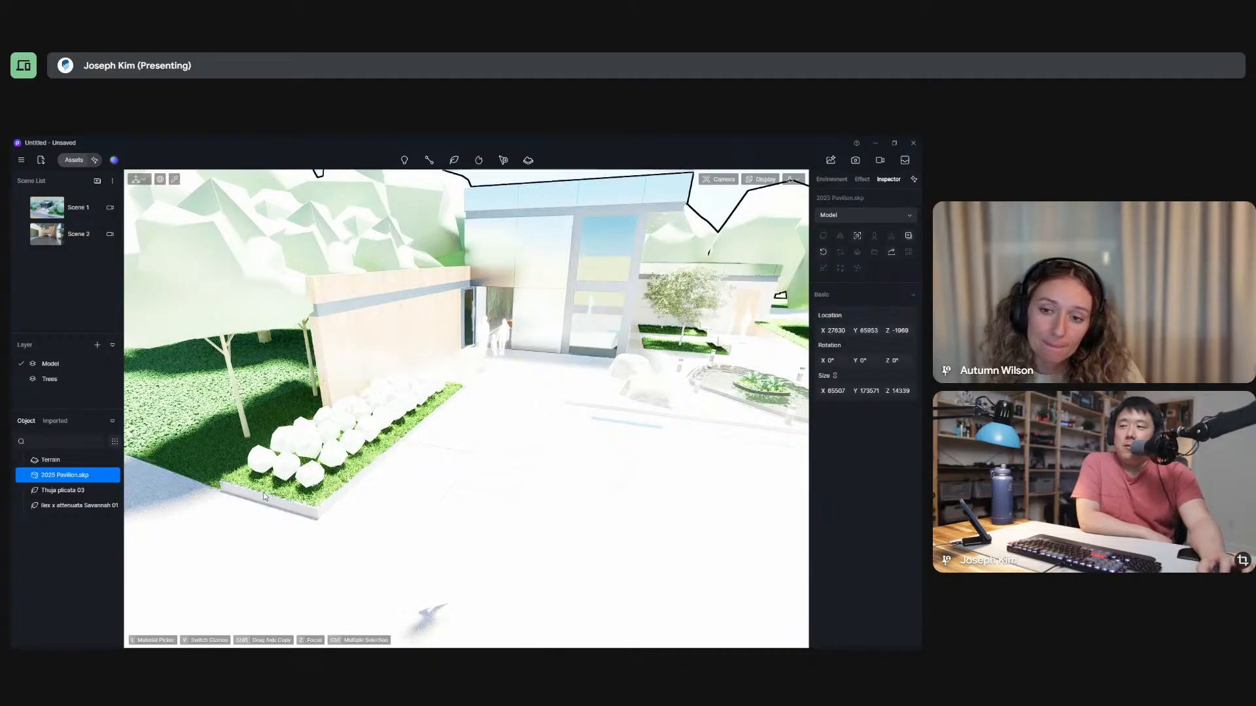
left_click(59, 490)
right_click(54, 492)
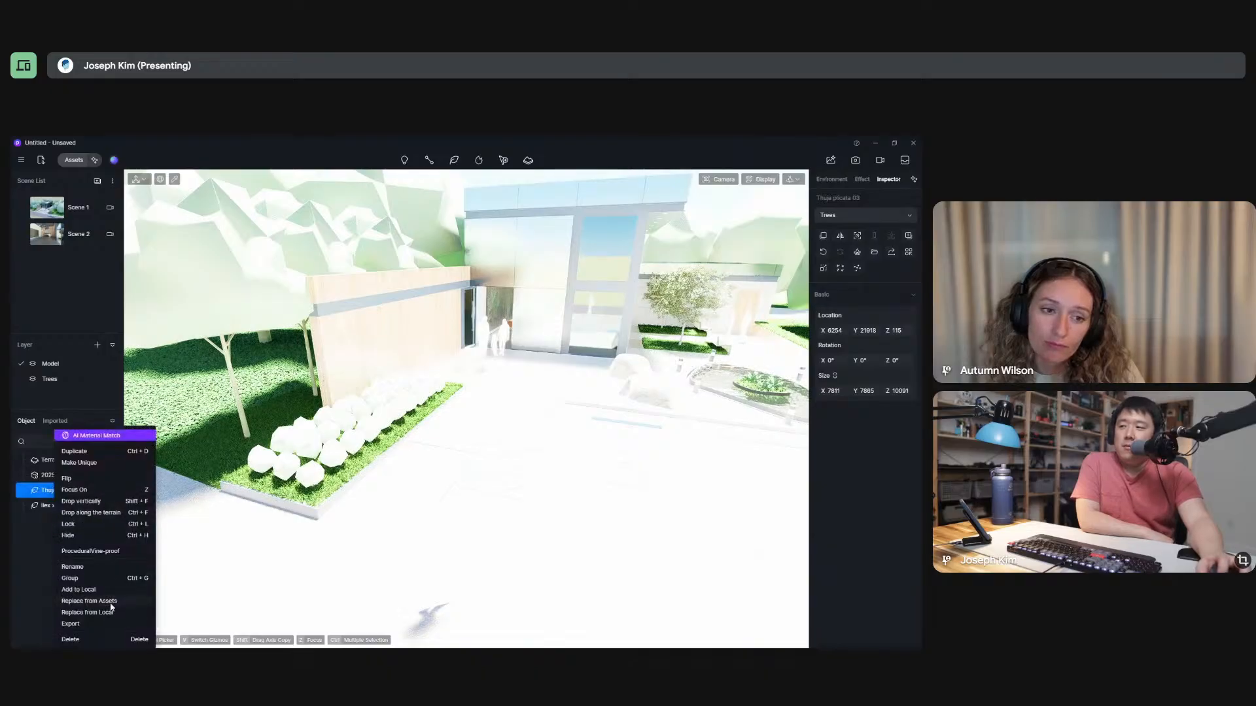
left_click(313, 478)
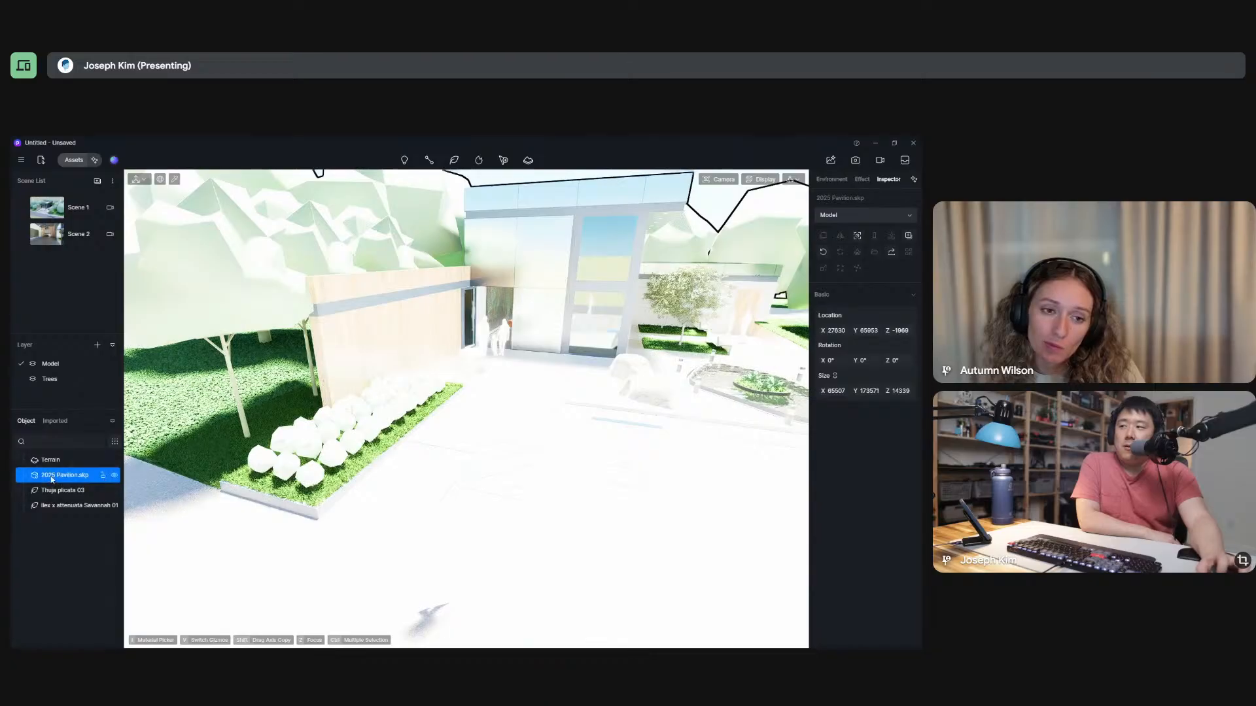
Try to select an individual placeholder shrub in the planter bed, clearing the selection between attempts.
key("Escape")
left_click(311, 474)
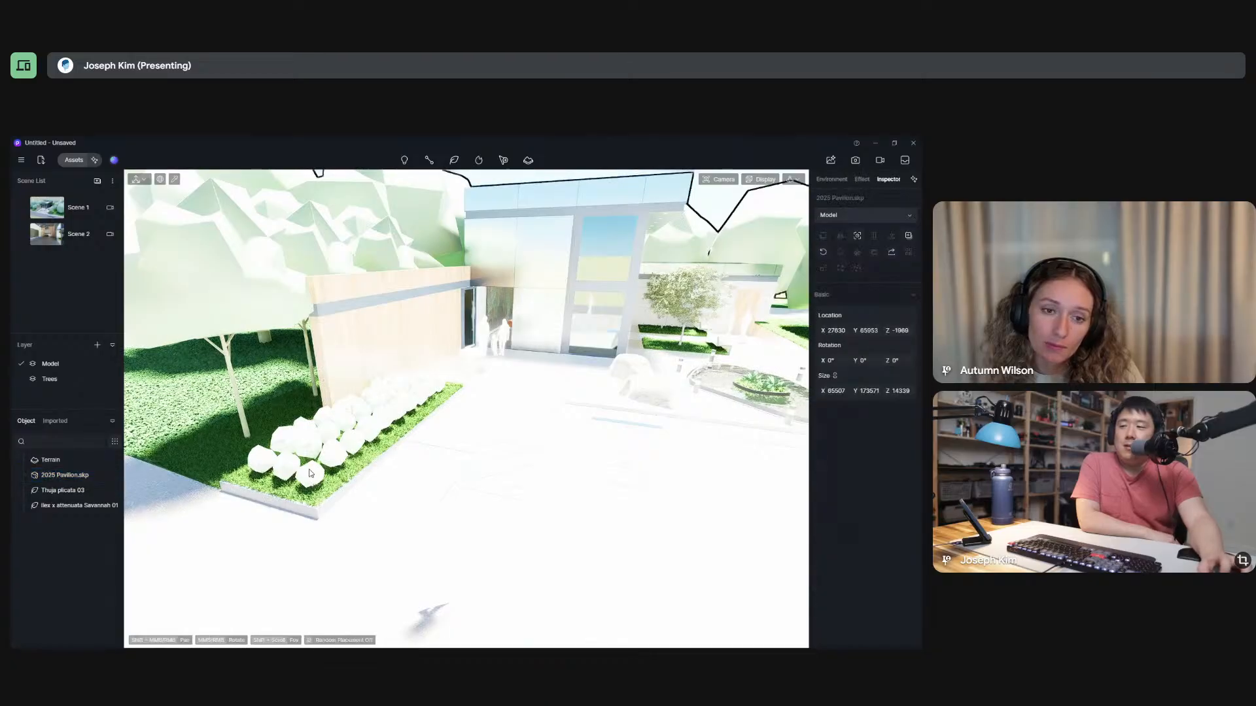
key("Escape")
left_click(312, 477)
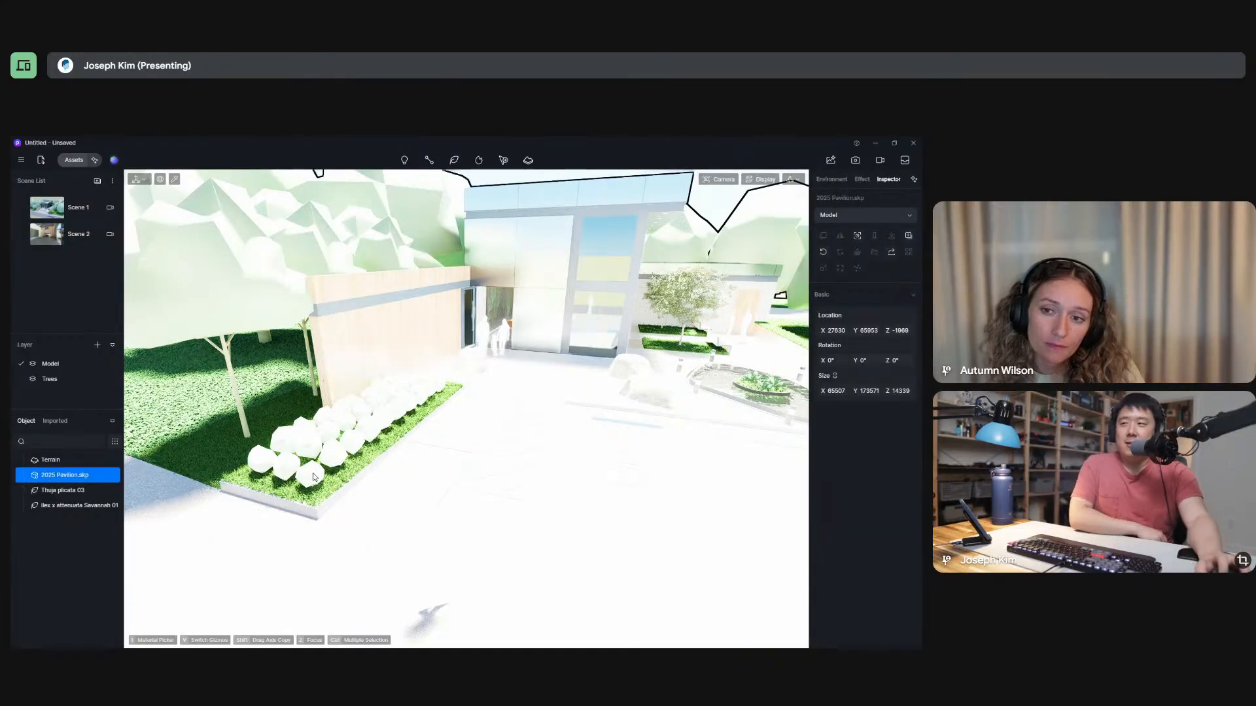
key("Escape")
left_click(317, 441)
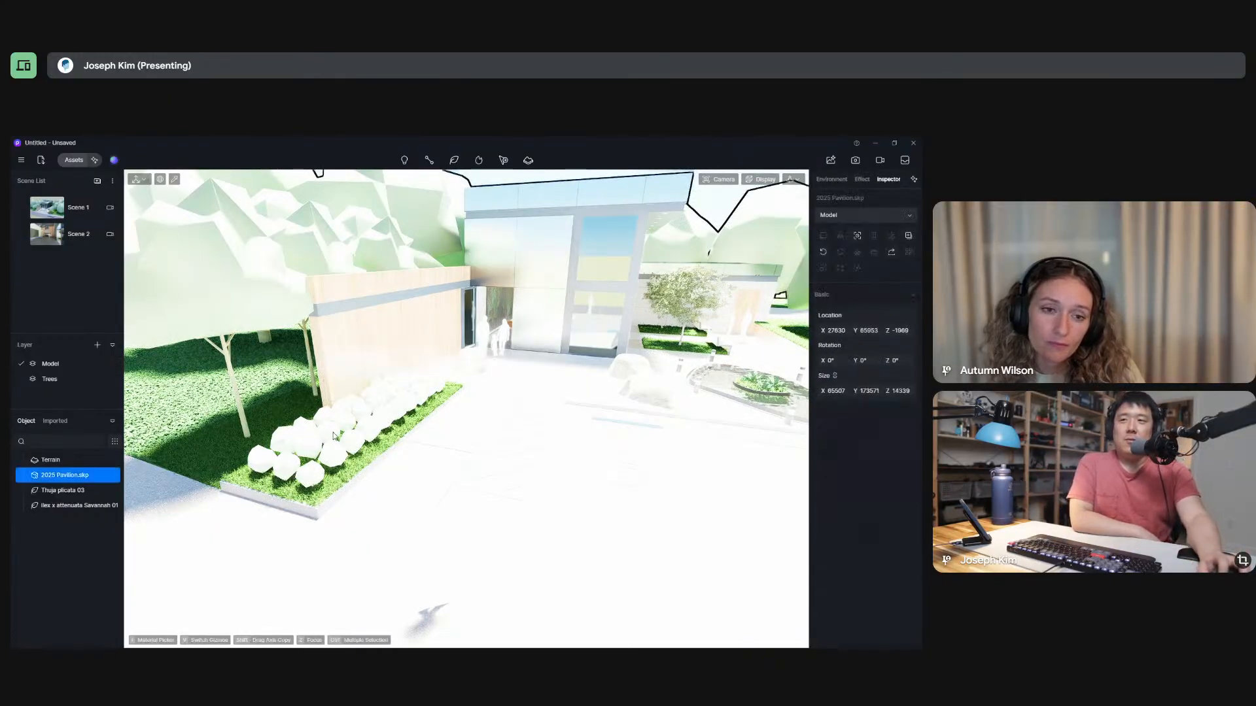
scroll(542, 575, "down", 5)
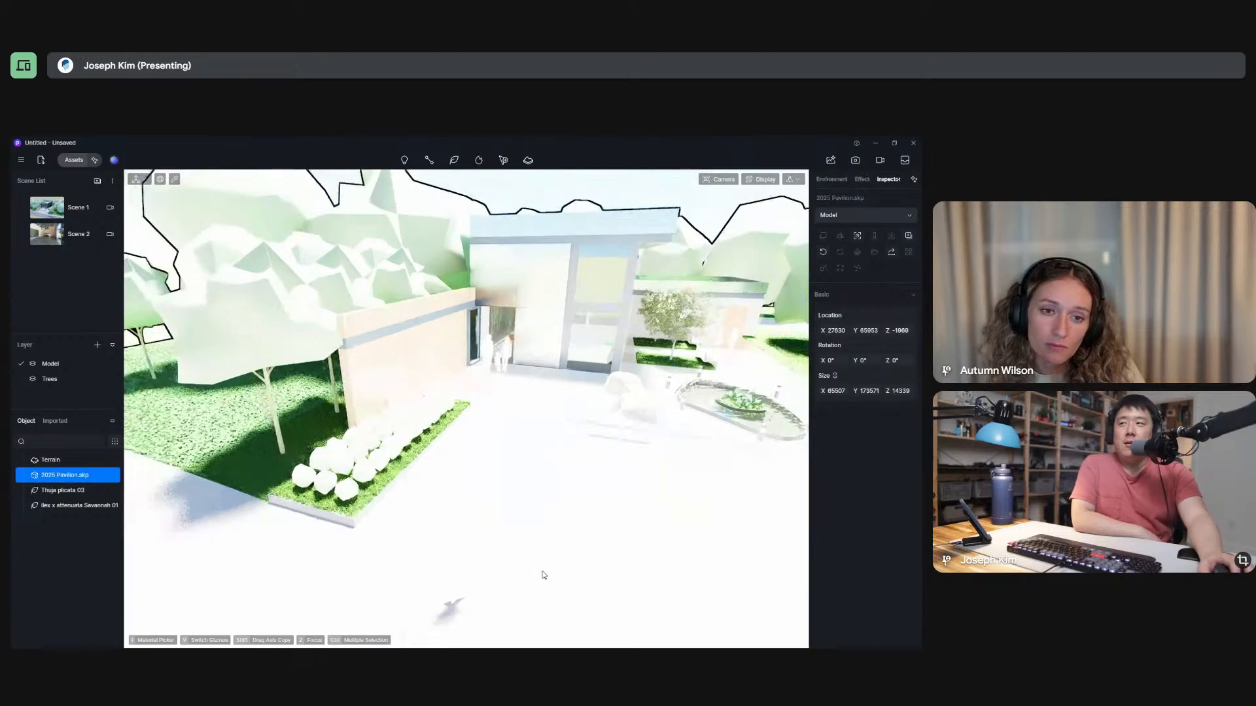
key("Escape")
Check the object list's type filters and the commands available for the 2025 Pavilion.skp model.
scroll(535, 483, "down", 3)
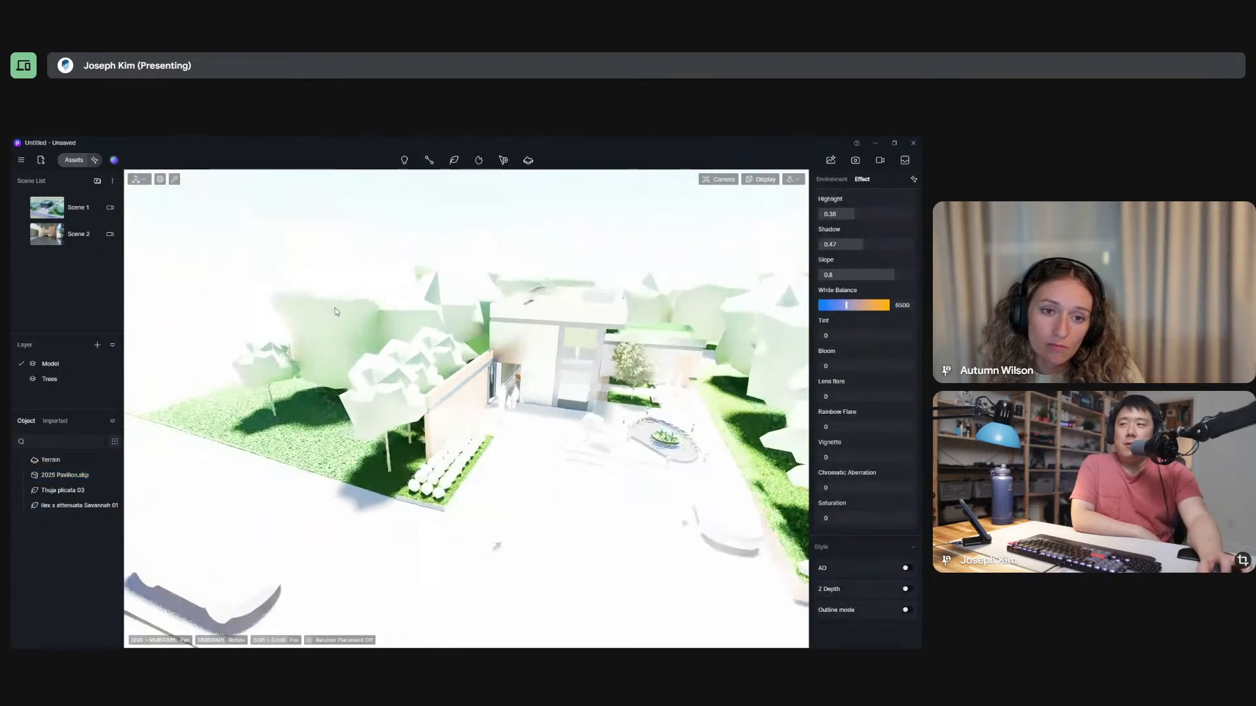
left_click(536, 400)
left_click(249, 230)
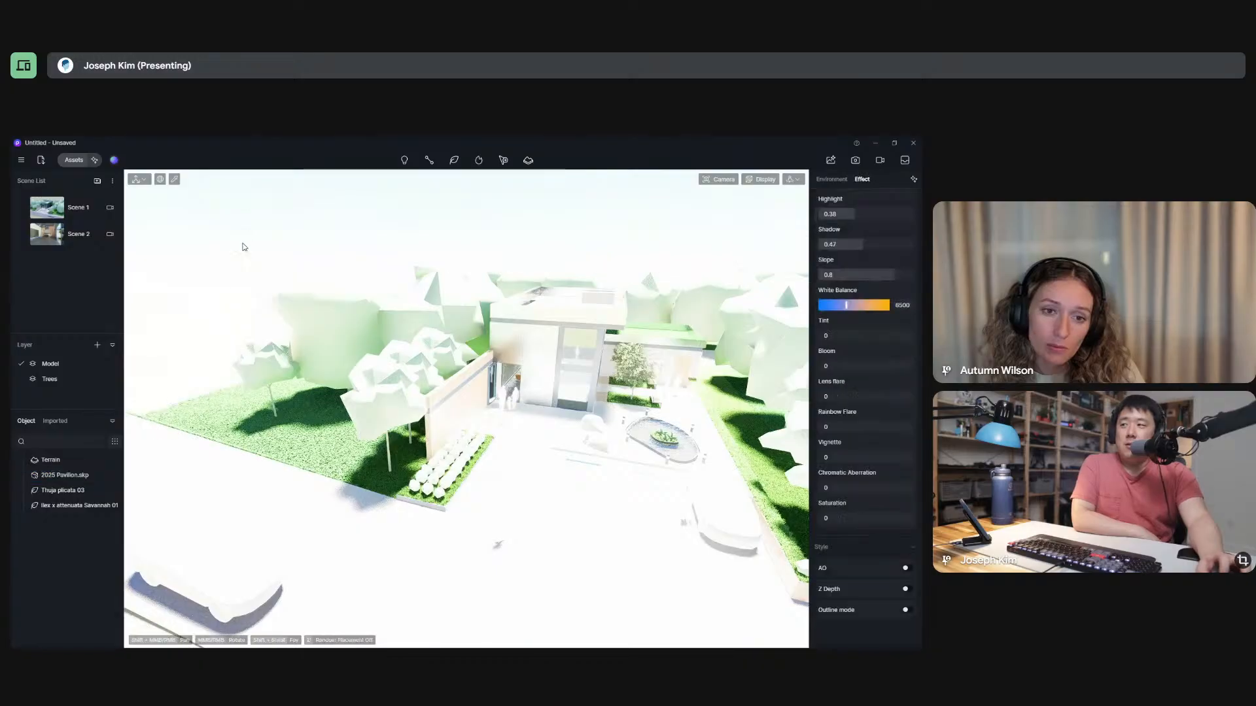
left_click(116, 442)
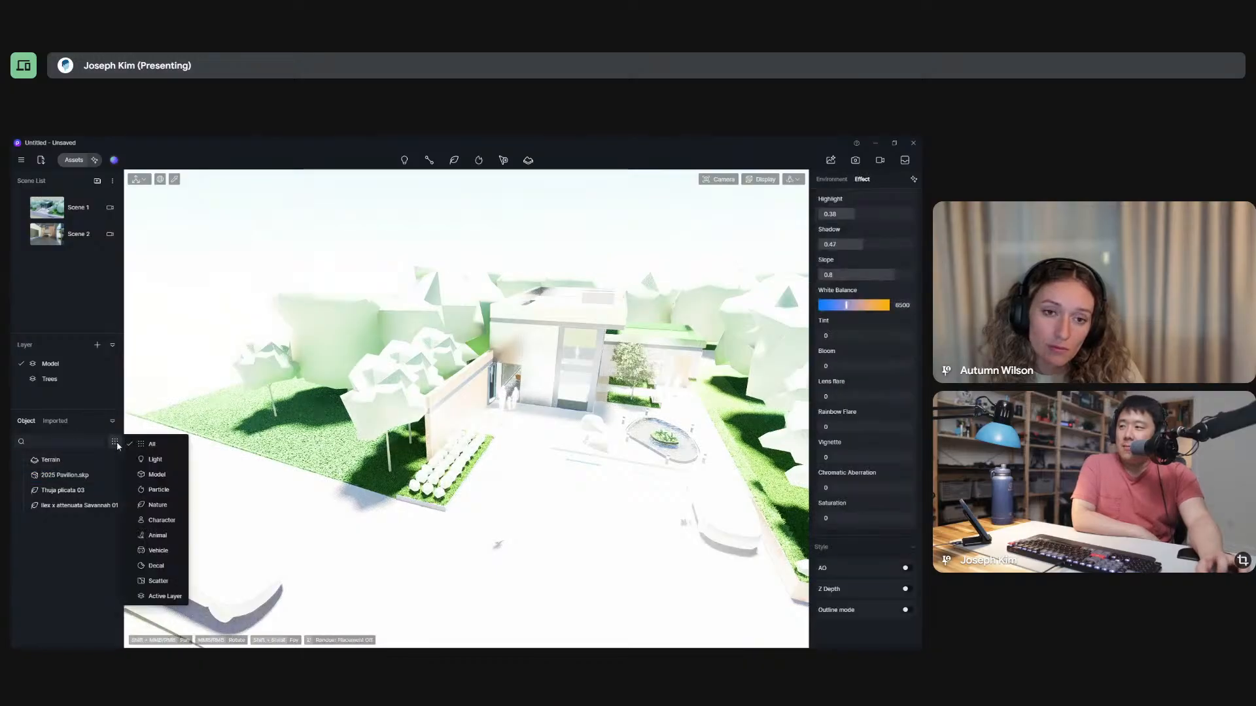
left_click(65, 475)
left_click(71, 476)
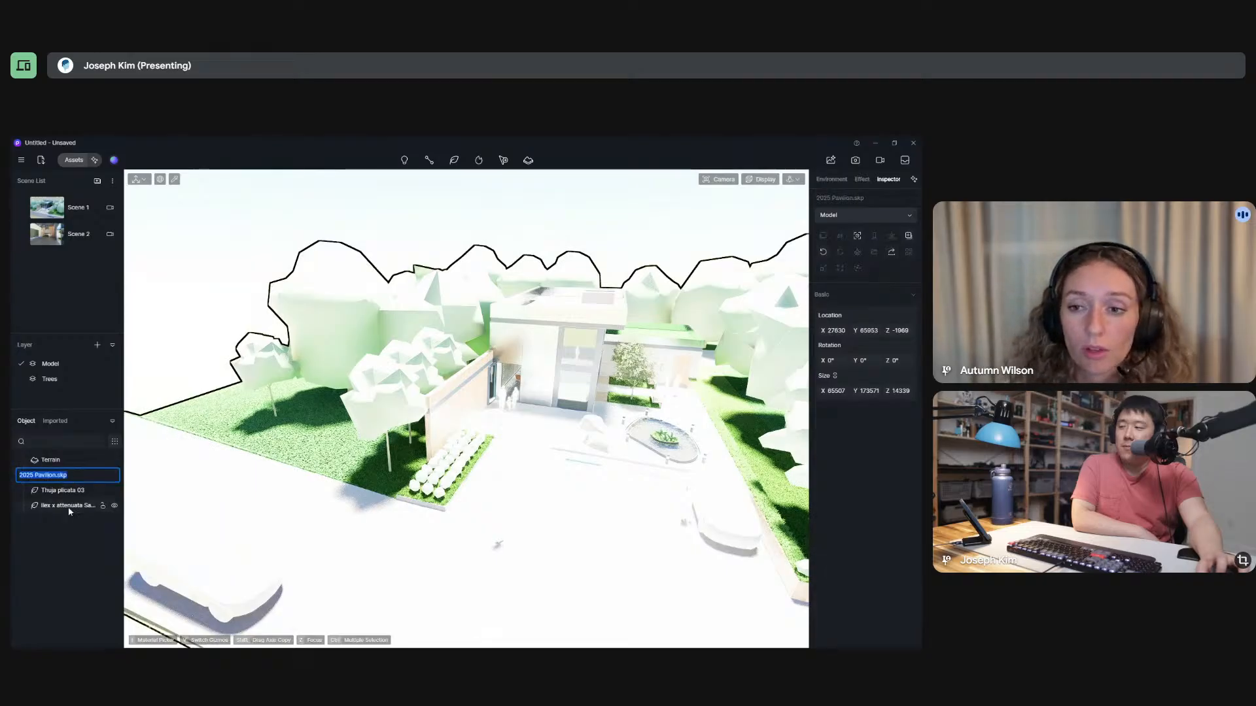
key("Escape")
right_click(71, 479)
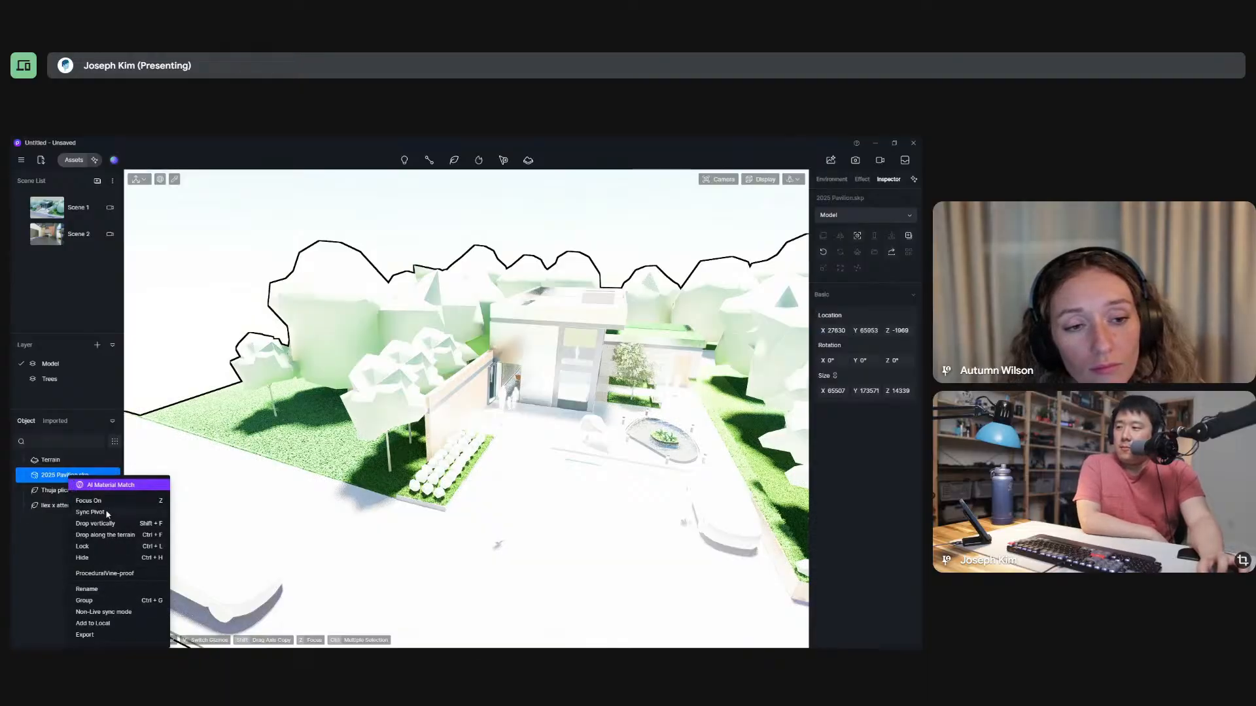
left_click(44, 577)
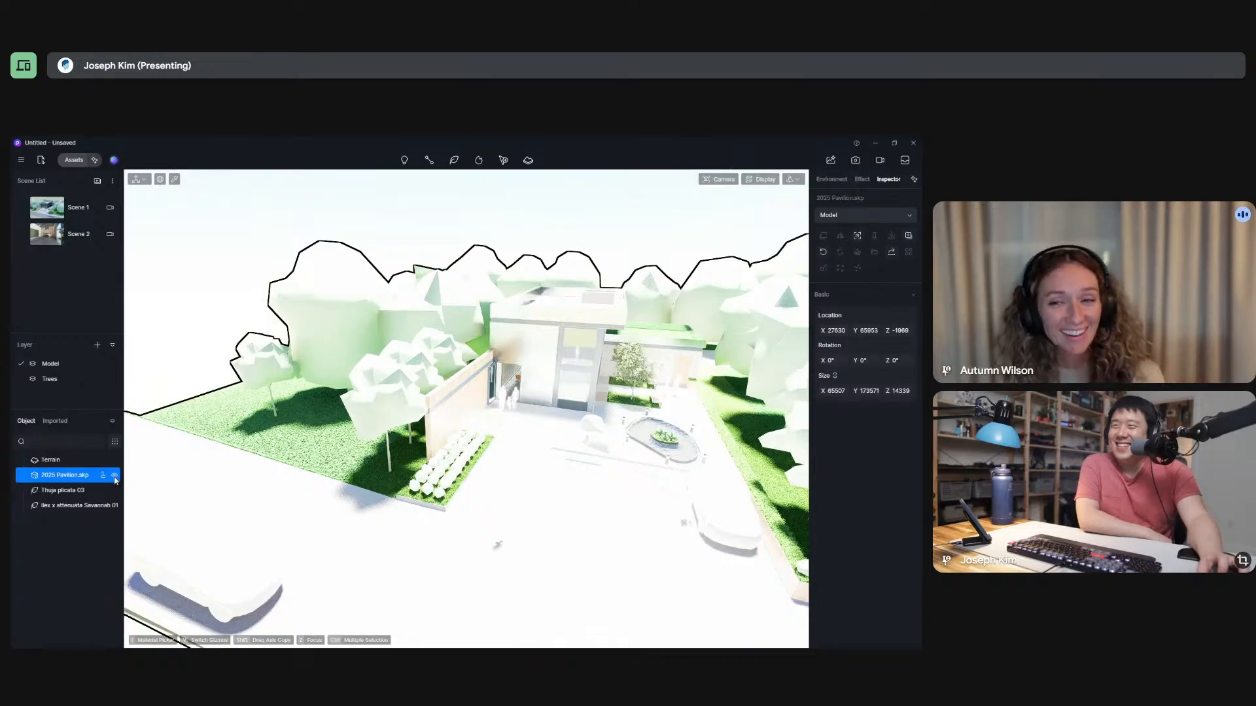
Try to select a single background placeholder tree within the pavilion model.
left_click(373, 195)
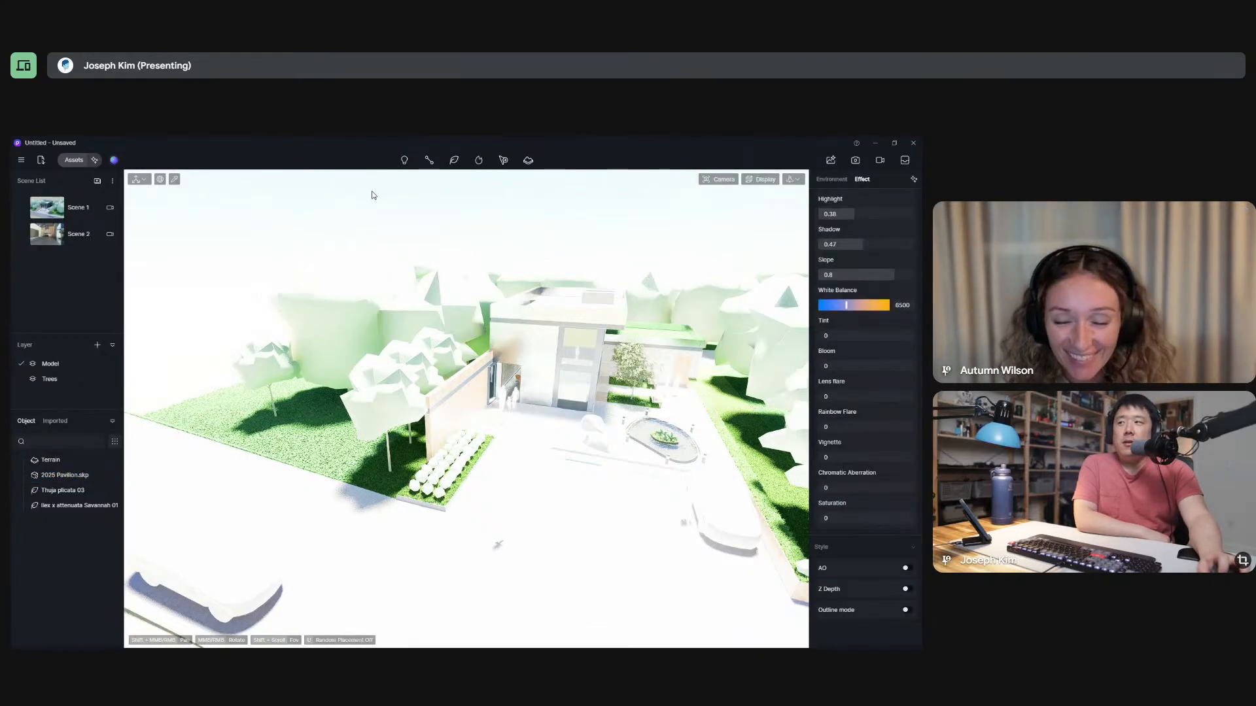
left_click(340, 305)
scroll(306, 331, "down", 5)
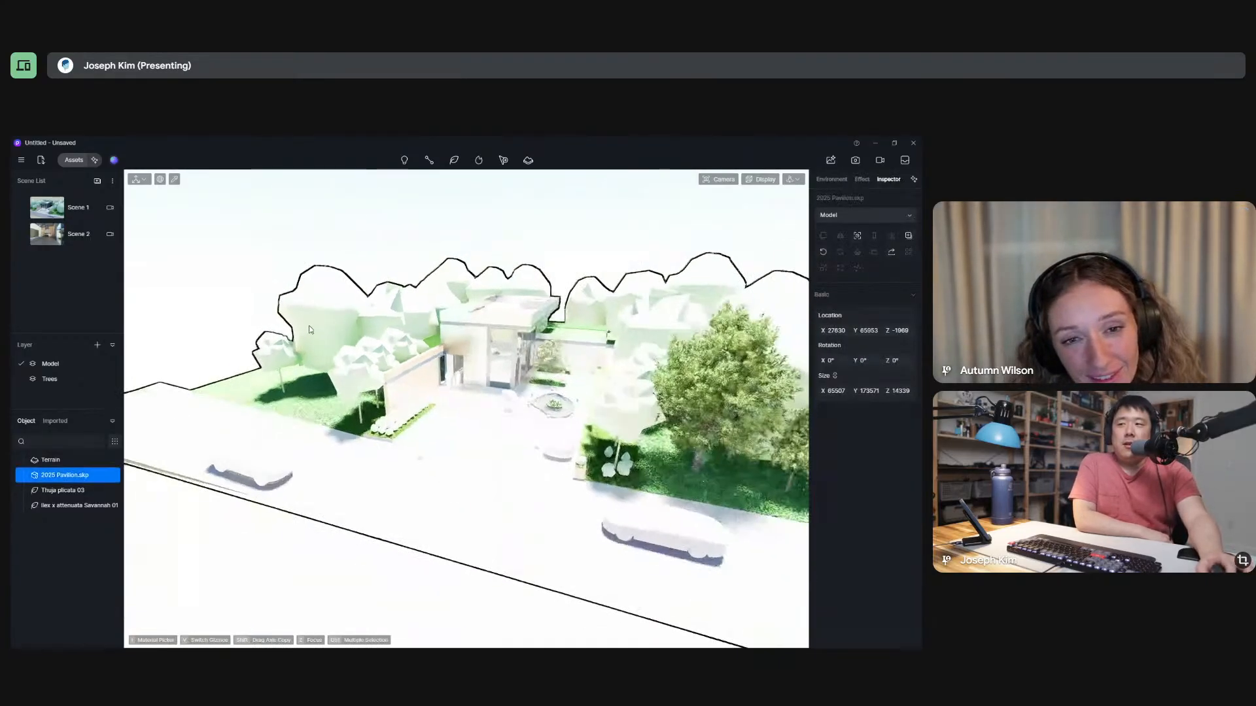
left_click(443, 335)
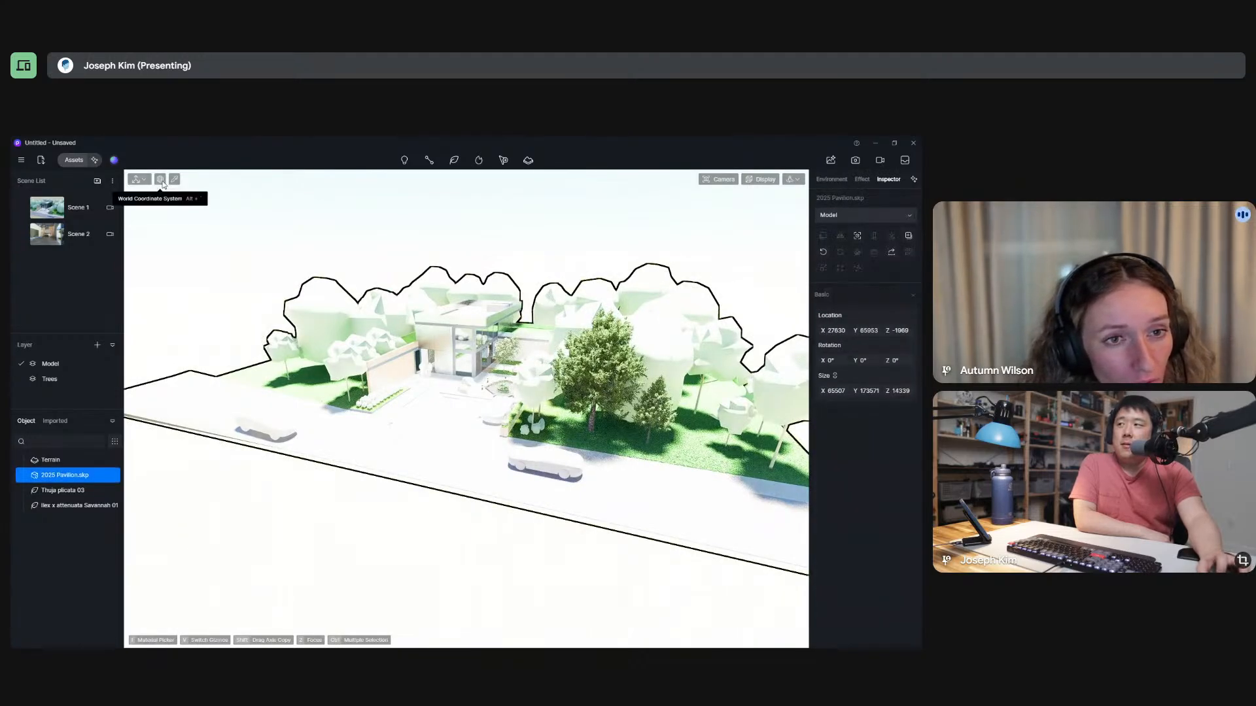
Focus on the selected pavilion model and check the vegetation placement options Brush, Scatter and Path.
key("z")
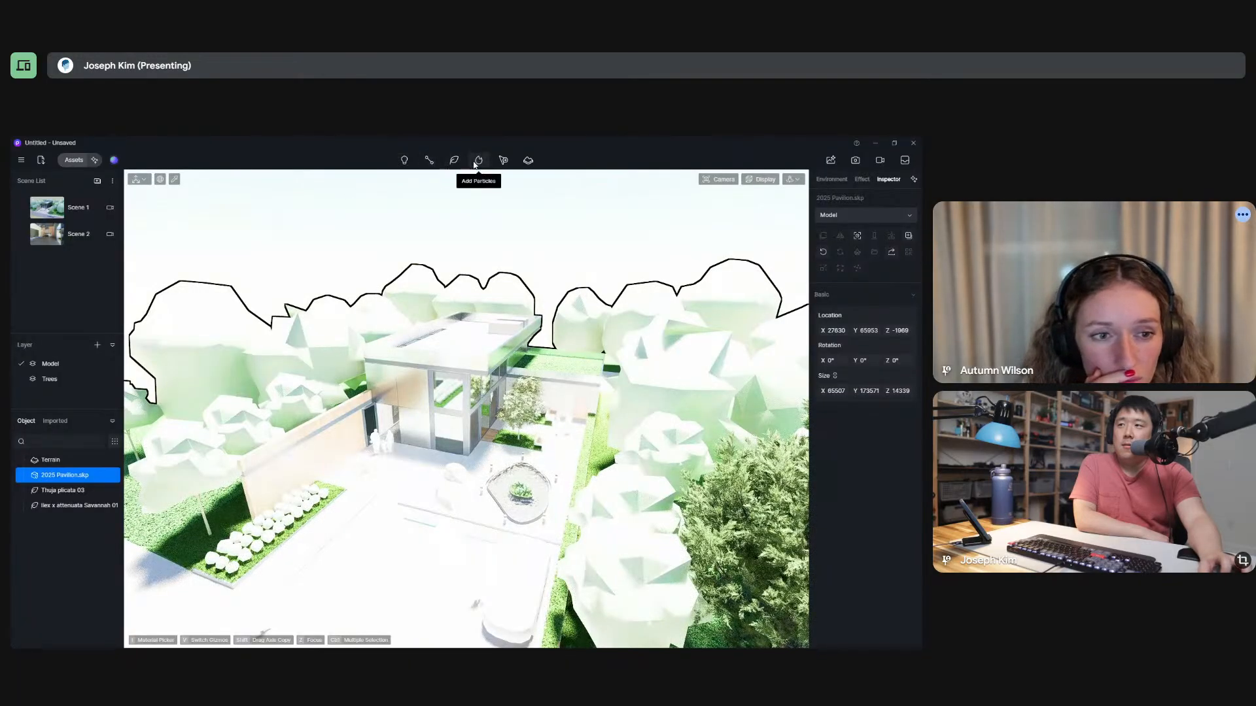
left_click(452, 161)
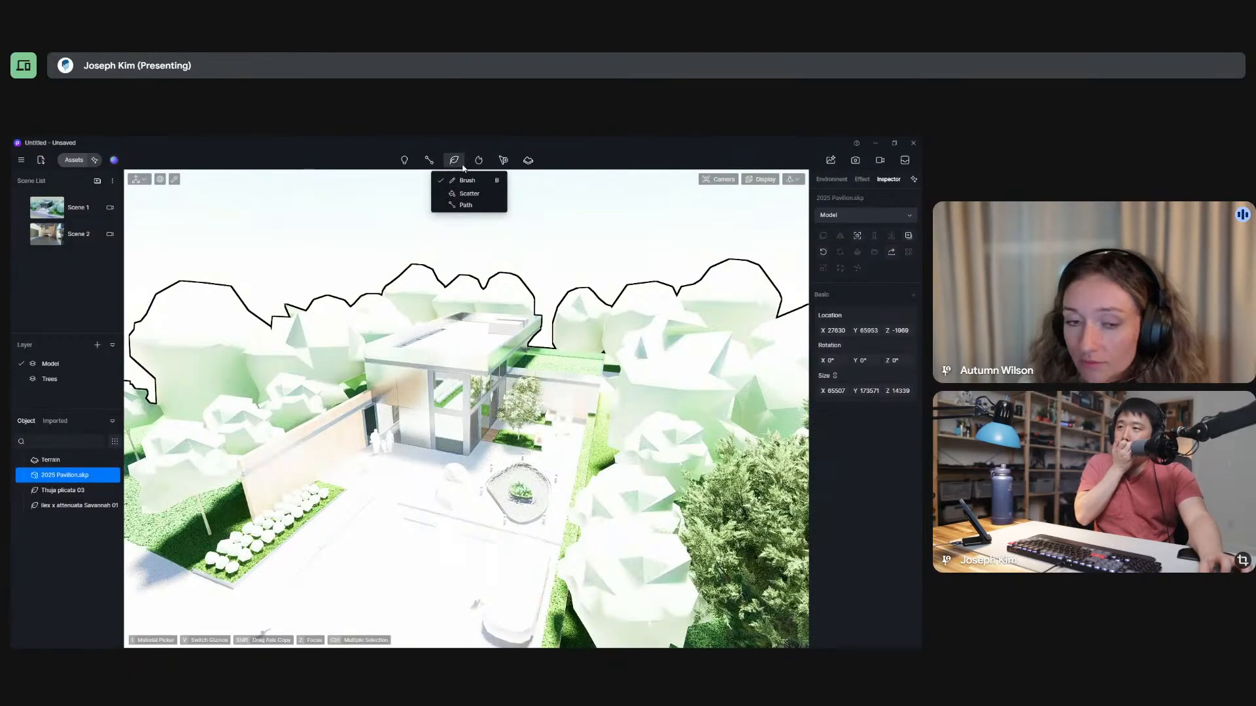
left_click(595, 150)
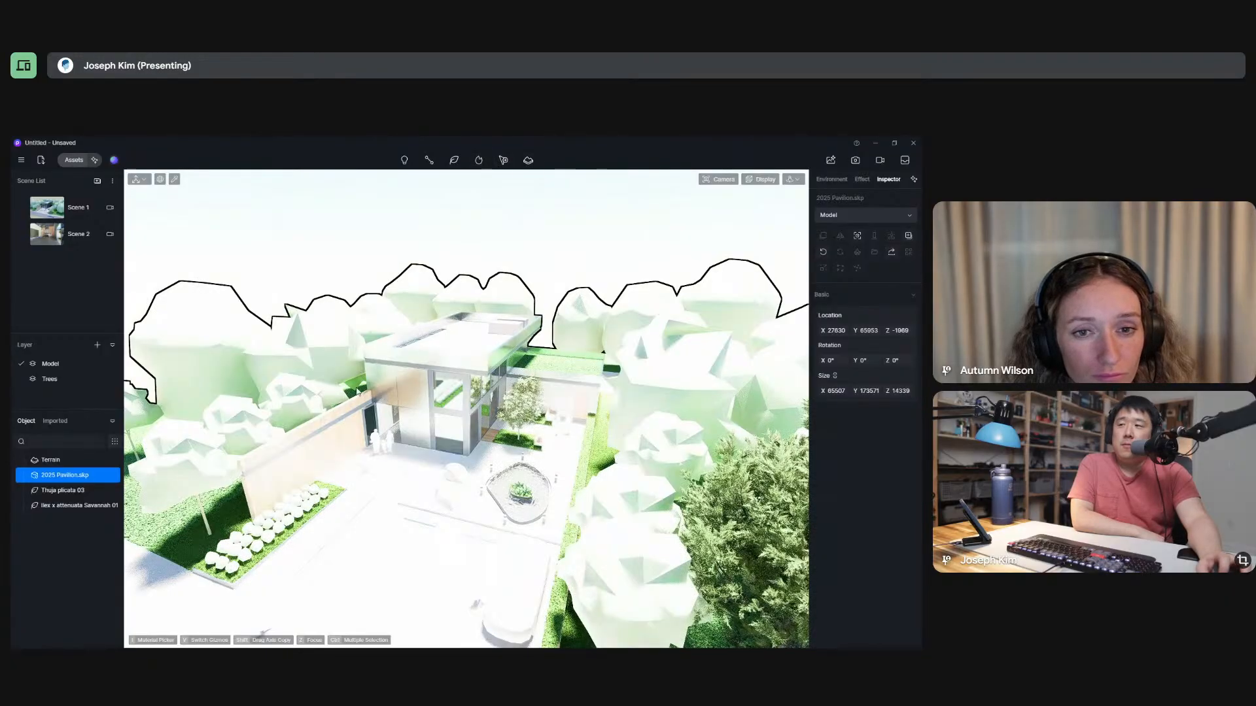
Review the commands for the 2025 Pavilion.skp model again and open the list of imported objects.
left_click(393, 374)
left_click(454, 373)
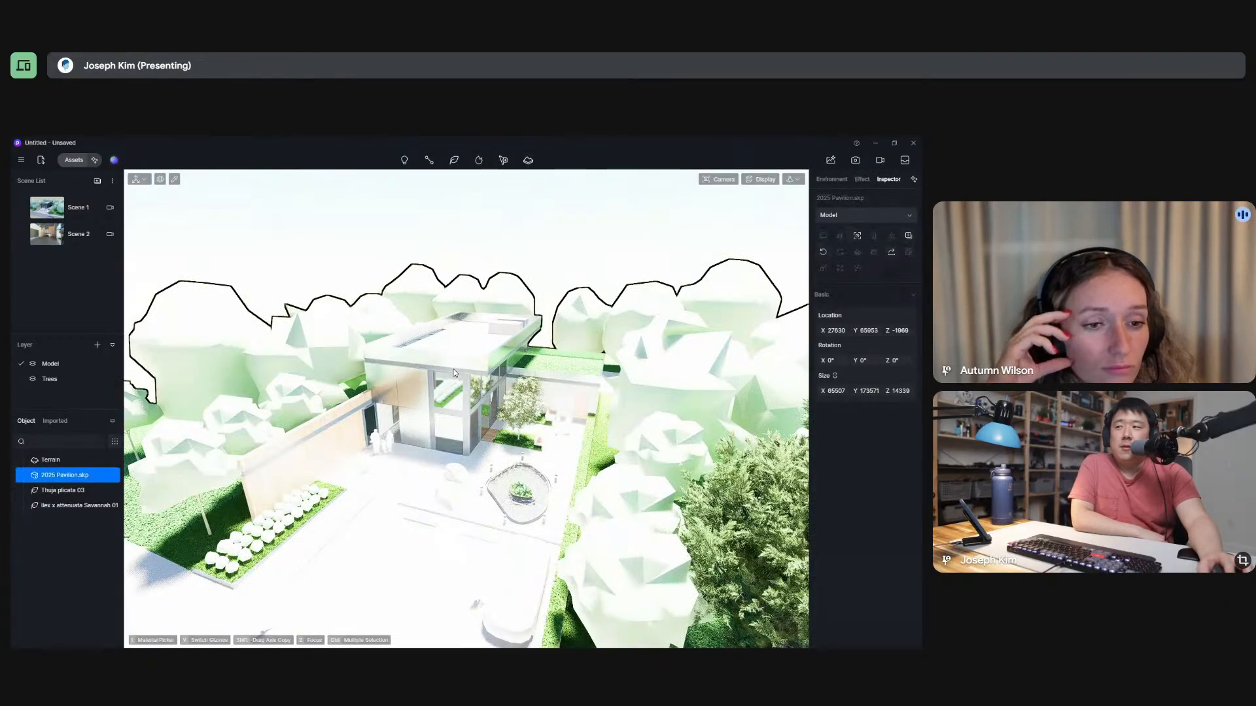
right_click(37, 479)
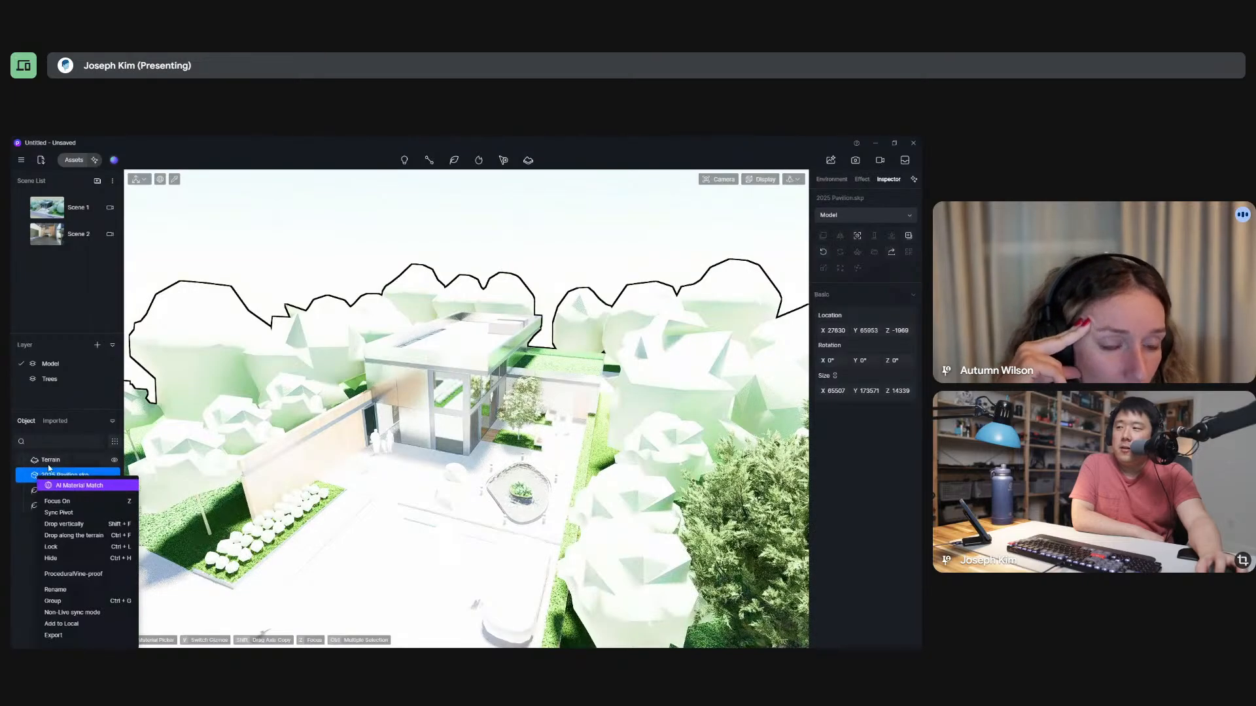
left_click(63, 419)
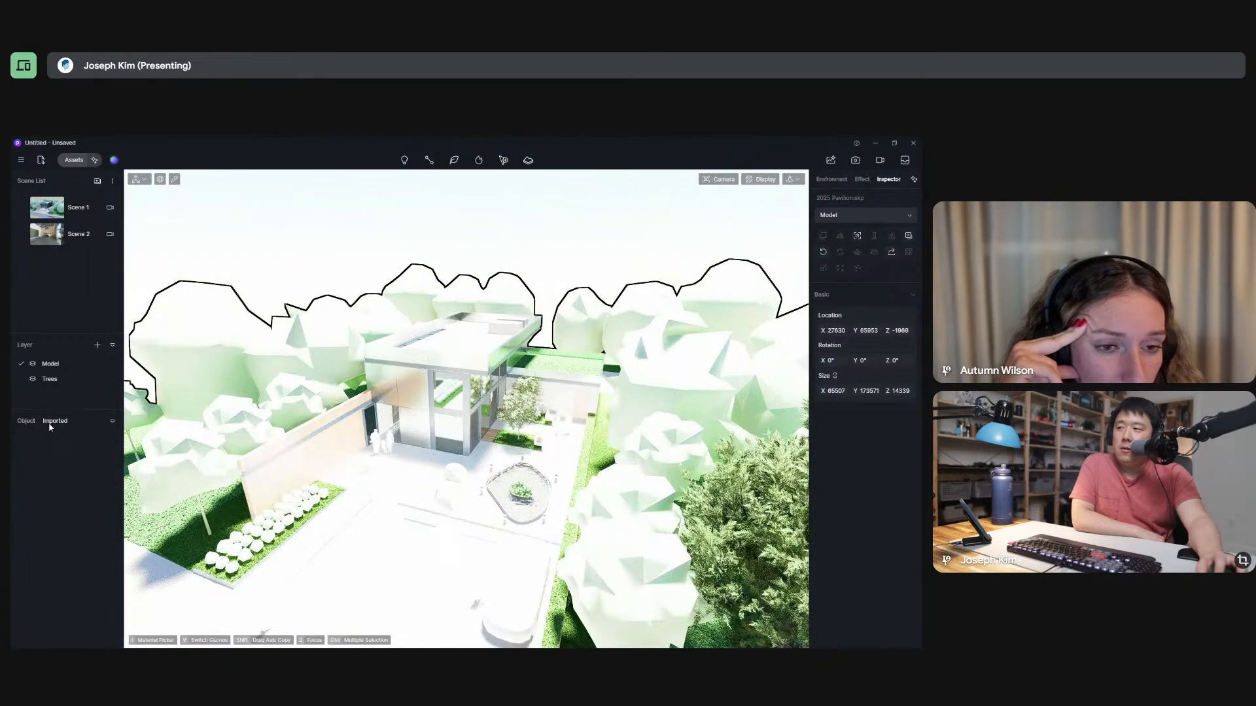
Reopen the scene's object list and check which type filters it offers.
left_click(27, 422)
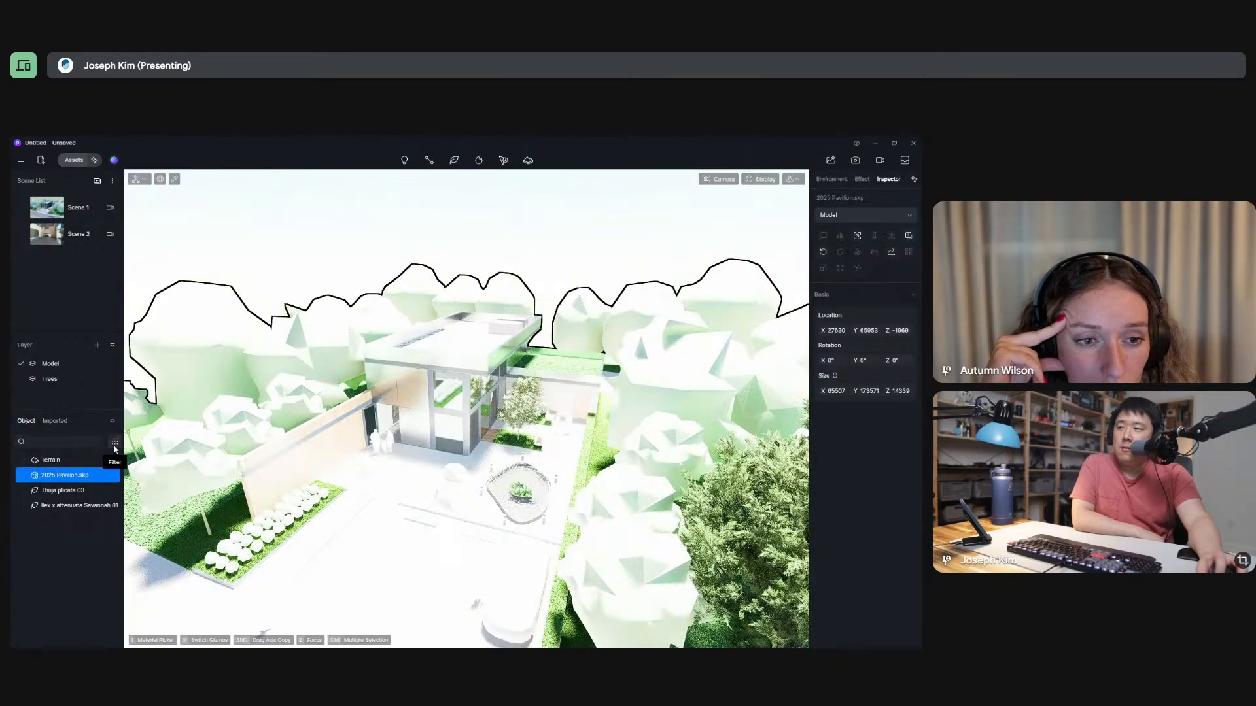
left_click(115, 443)
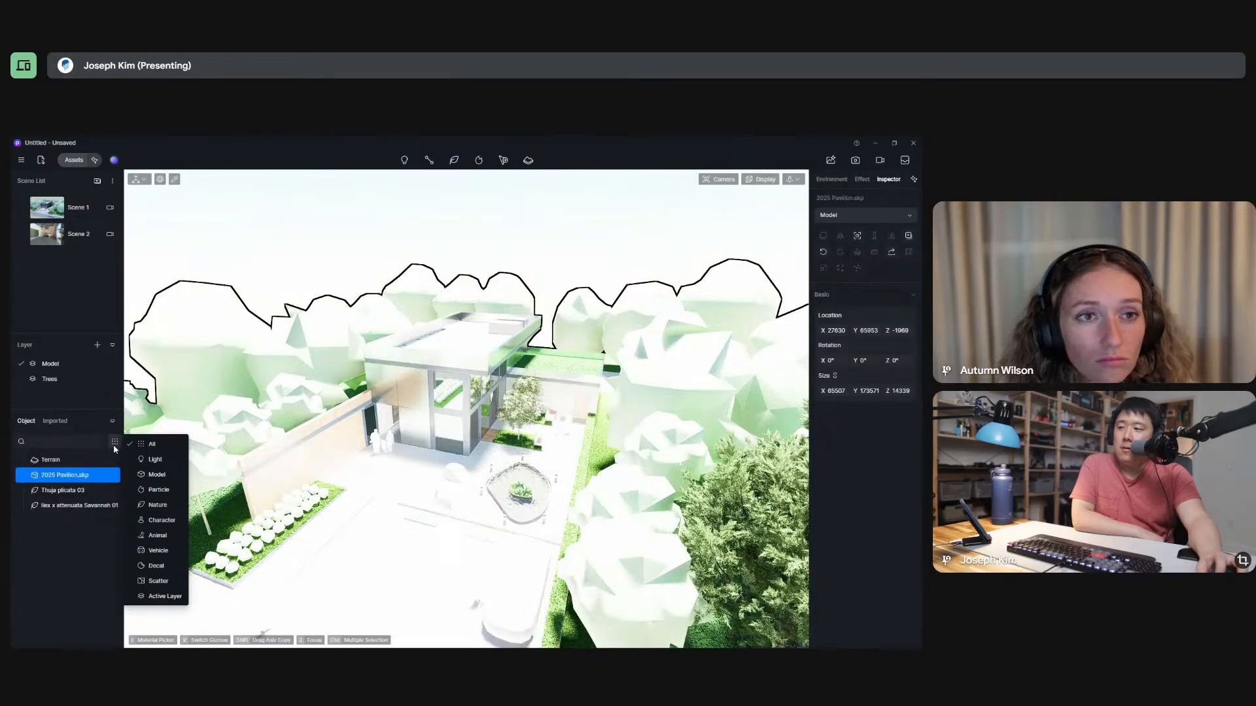
Switch to SketchUp, start D5 live sync for the pavilion model, and return to D5 Render.
key("alt+Tab")
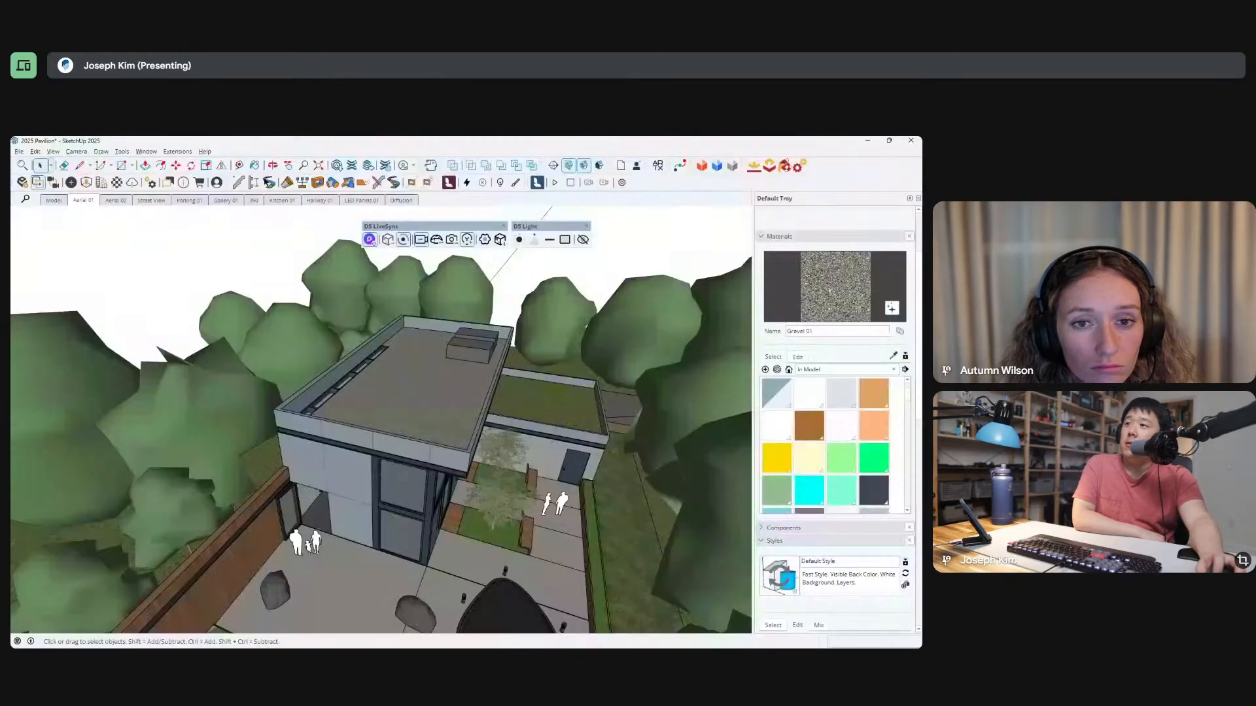
left_click(404, 239)
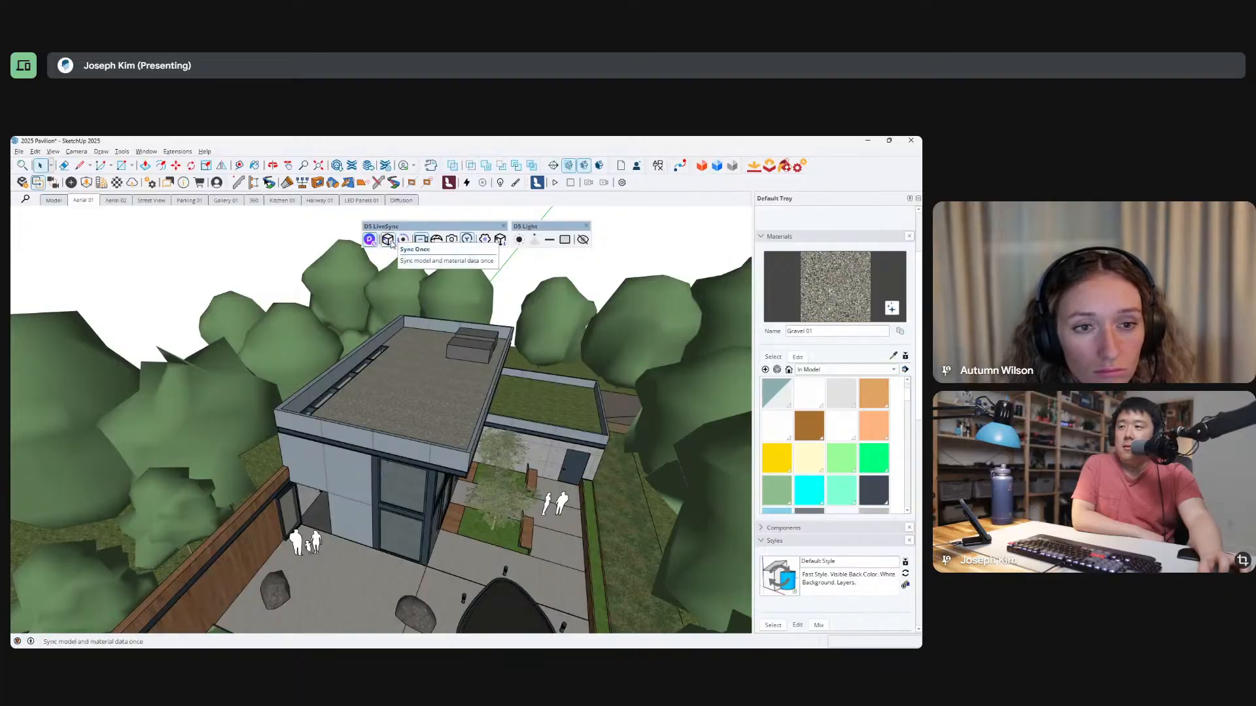
key("alt+Tab")
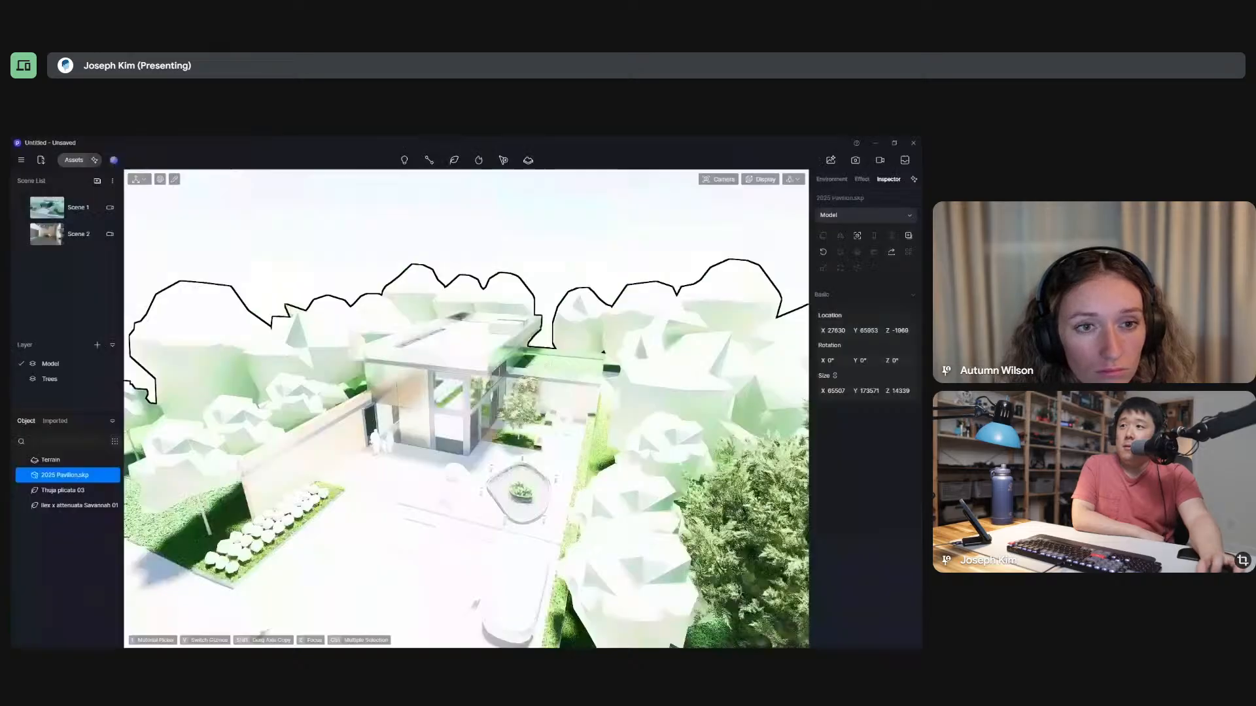
left_click(384, 361)
left_click(393, 362)
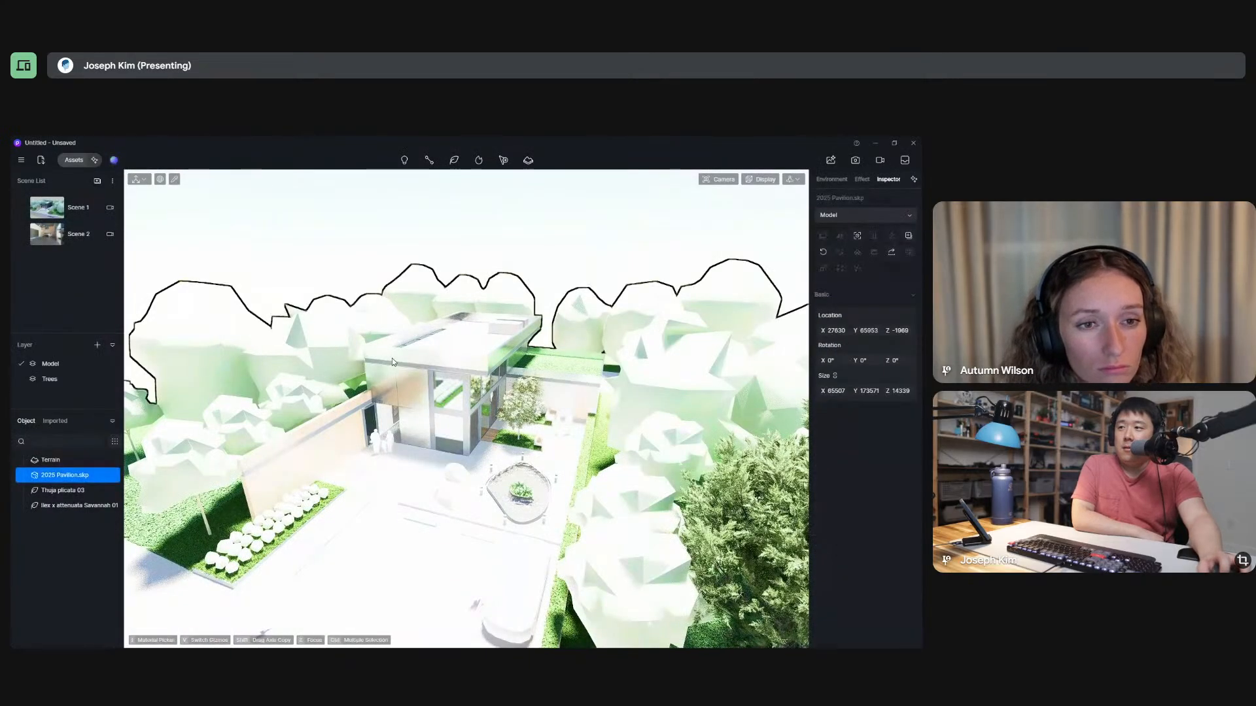
left_click(392, 362)
left_click(392, 361)
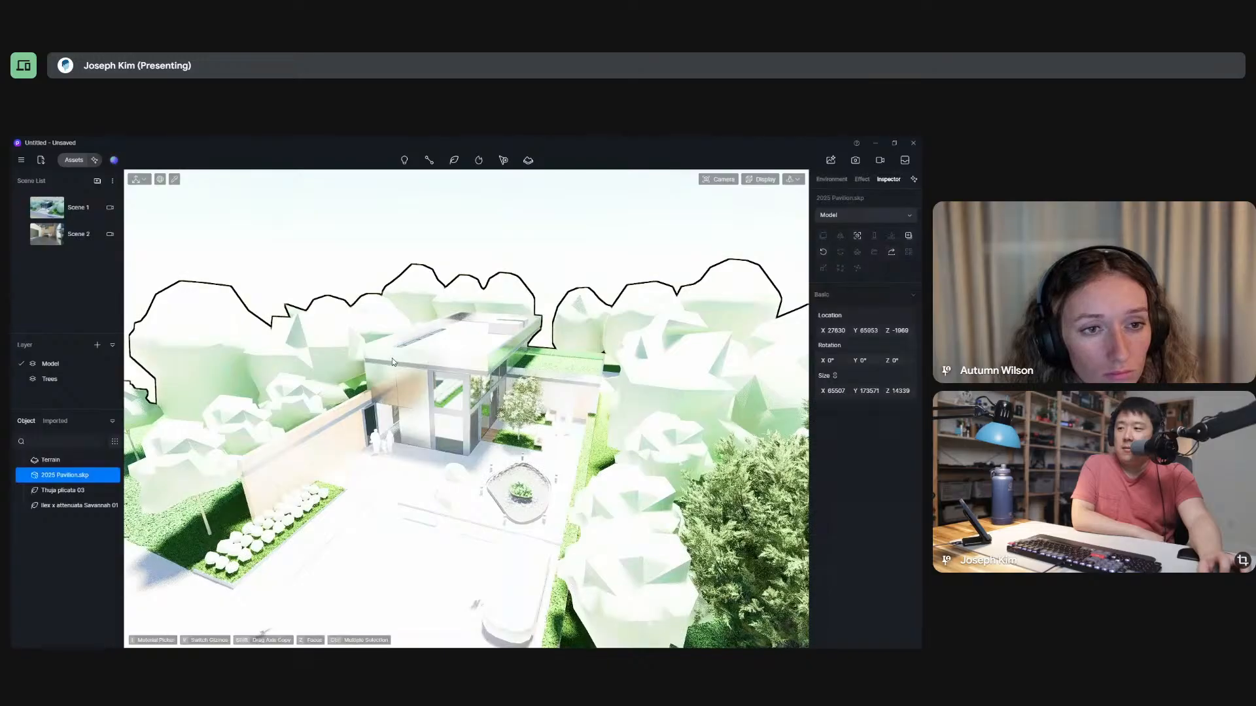
key("alt+Tab")
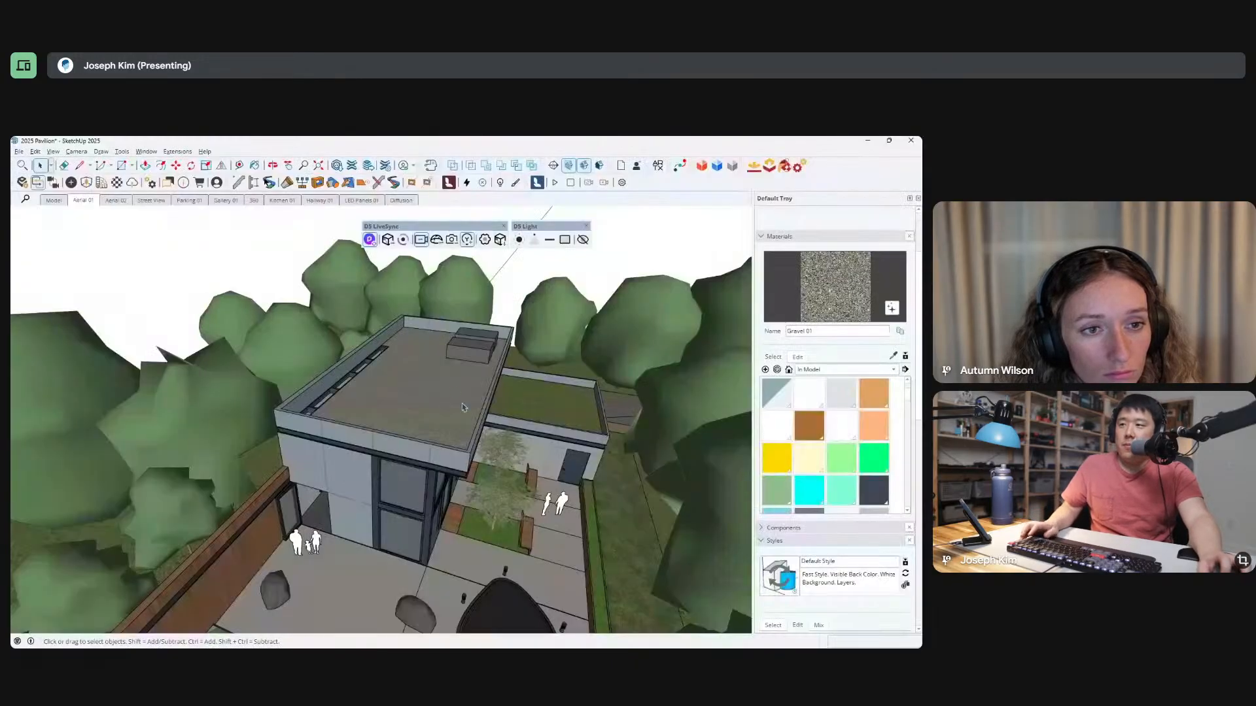
left_click(403, 240)
key("alt+Tab")
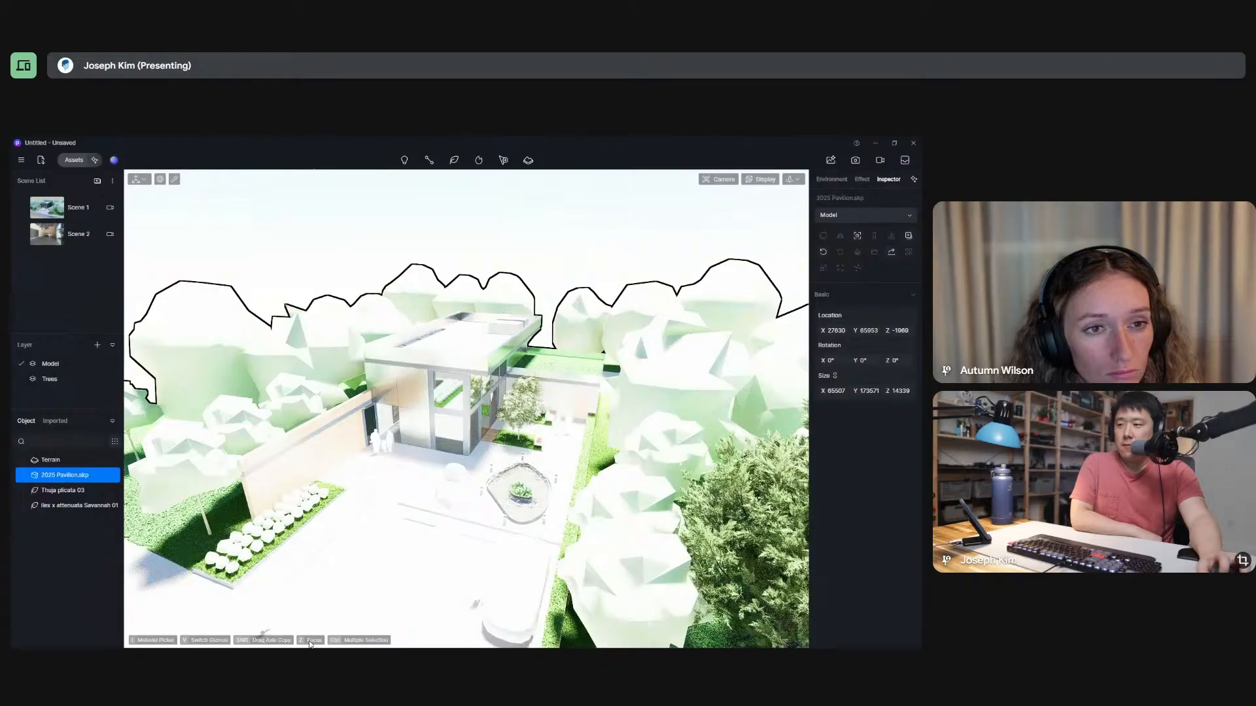
Reselect the pavilion model, restore the Scene 1 view, and review the outline mode settings in the effects.
key("Escape")
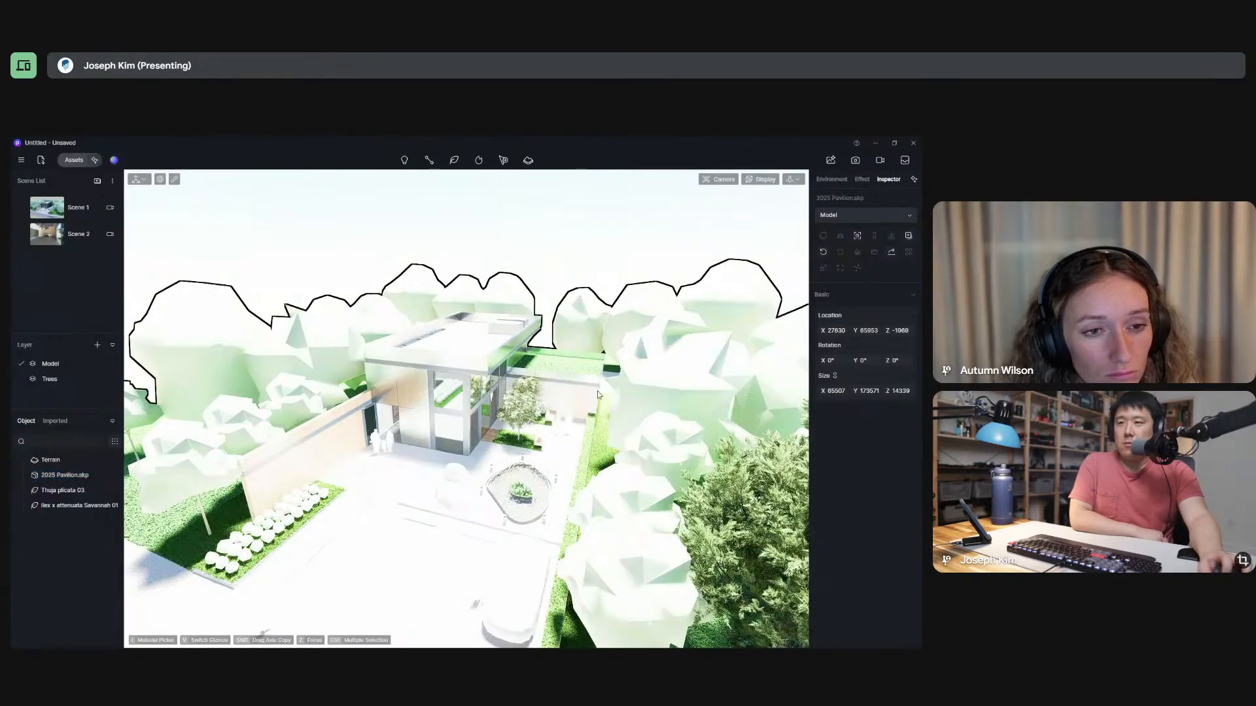
left_click(494, 404)
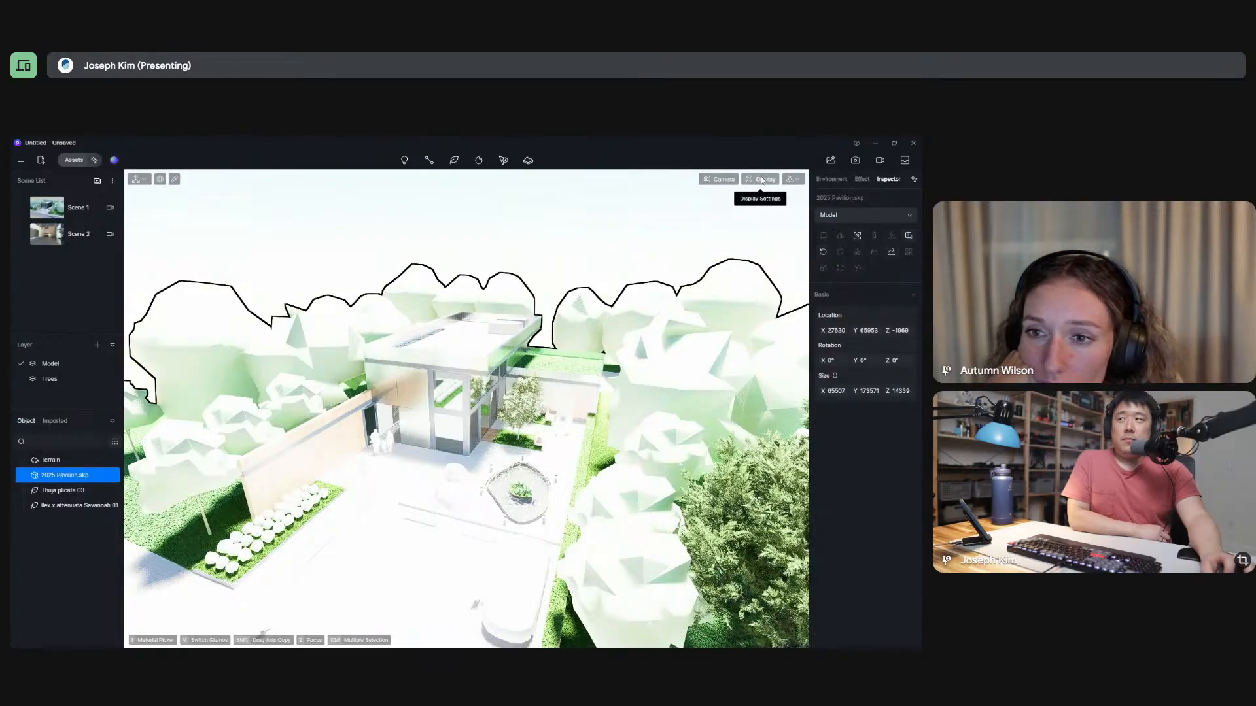
scroll(388, 440, "down", 4)
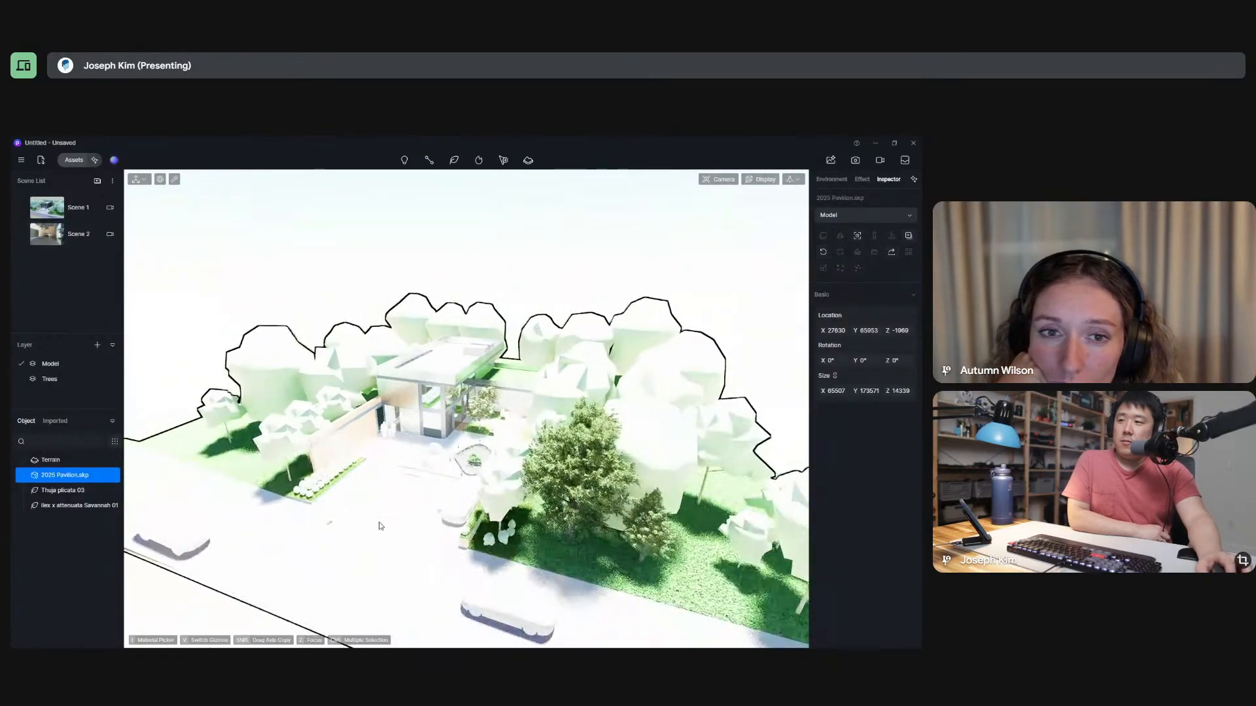
scroll(367, 460, "up", 4)
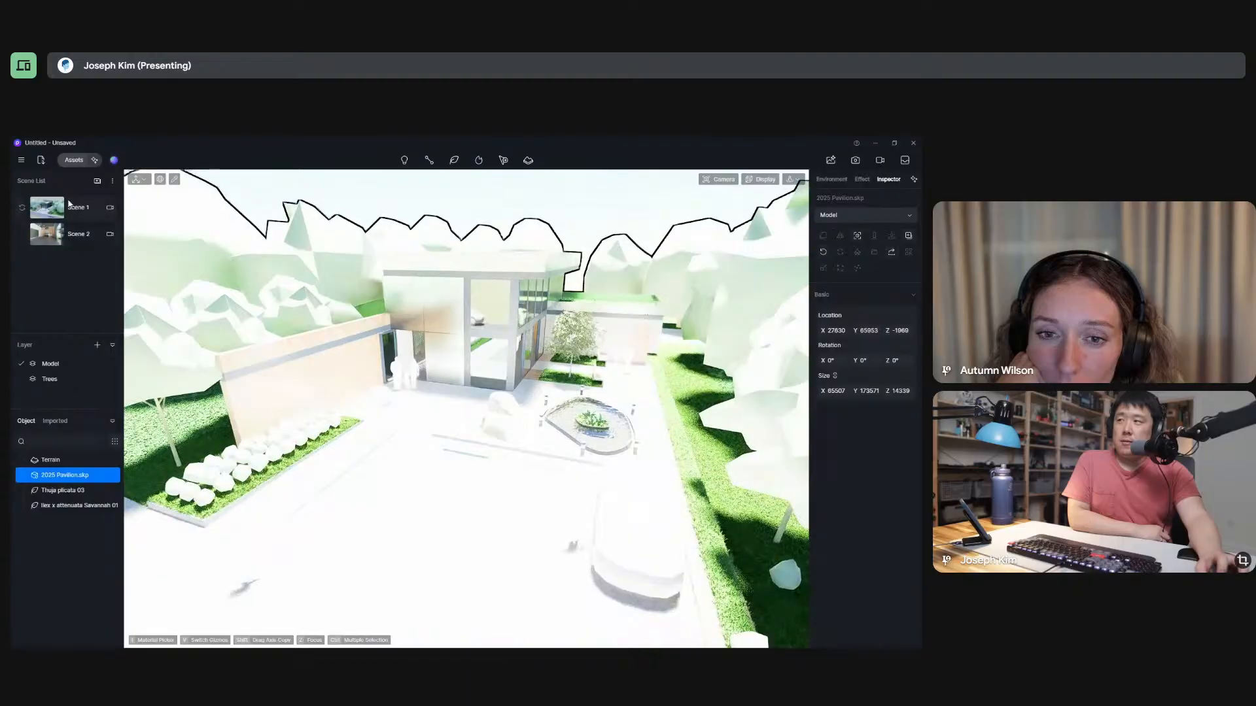
left_click(69, 207)
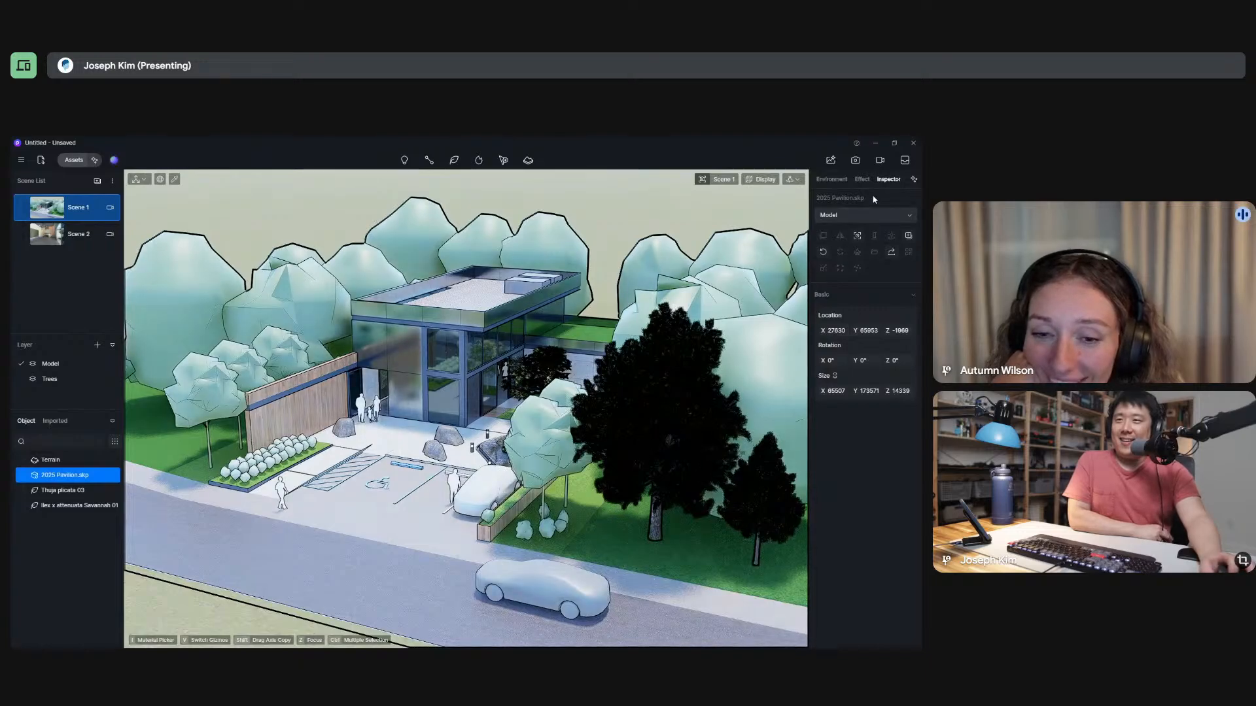
left_click(862, 180)
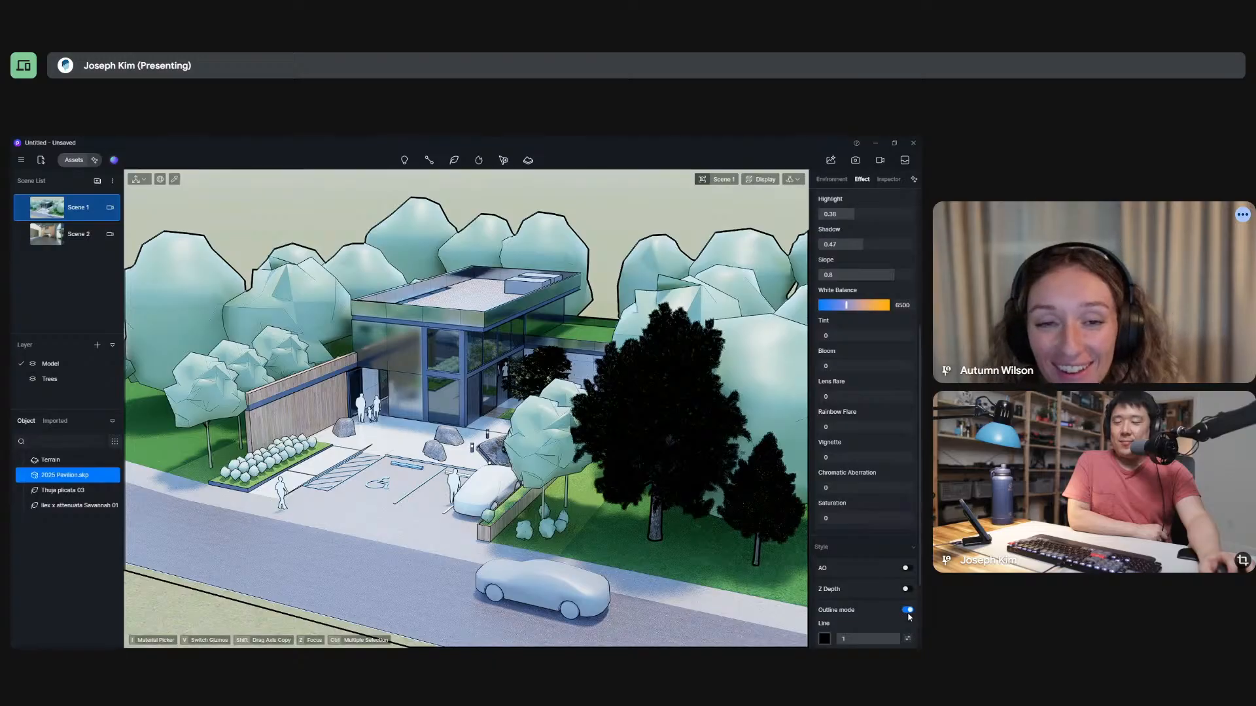
scroll(895, 614, "down", 3)
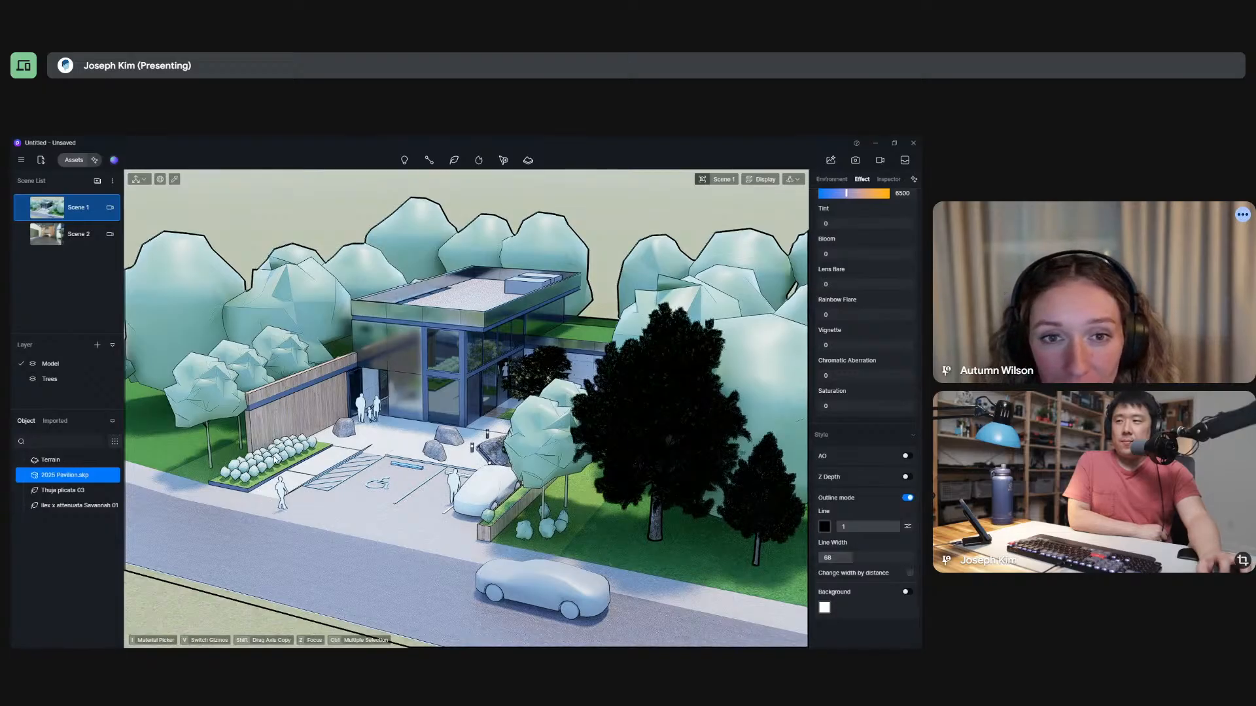
Hide the 2025 Pavilion.skp model and show it again.
key("Escape")
scroll(402, 429, "down", 3)
left_click(69, 476)
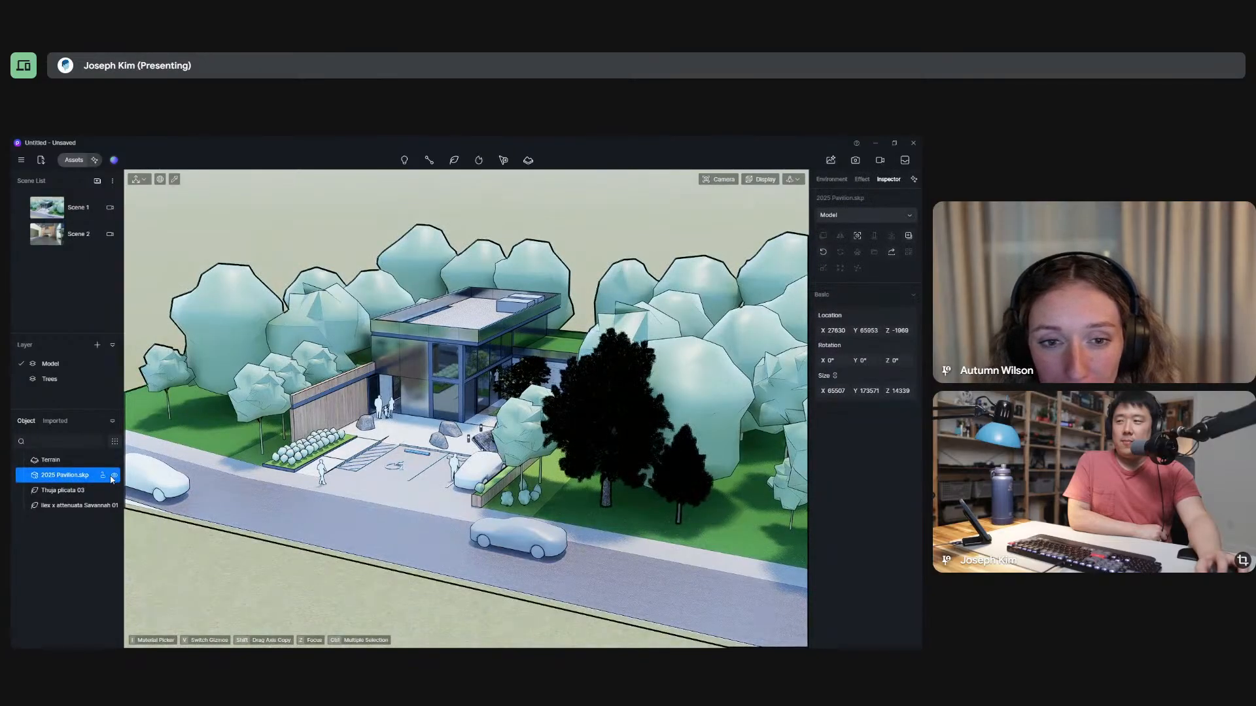
left_click(115, 477)
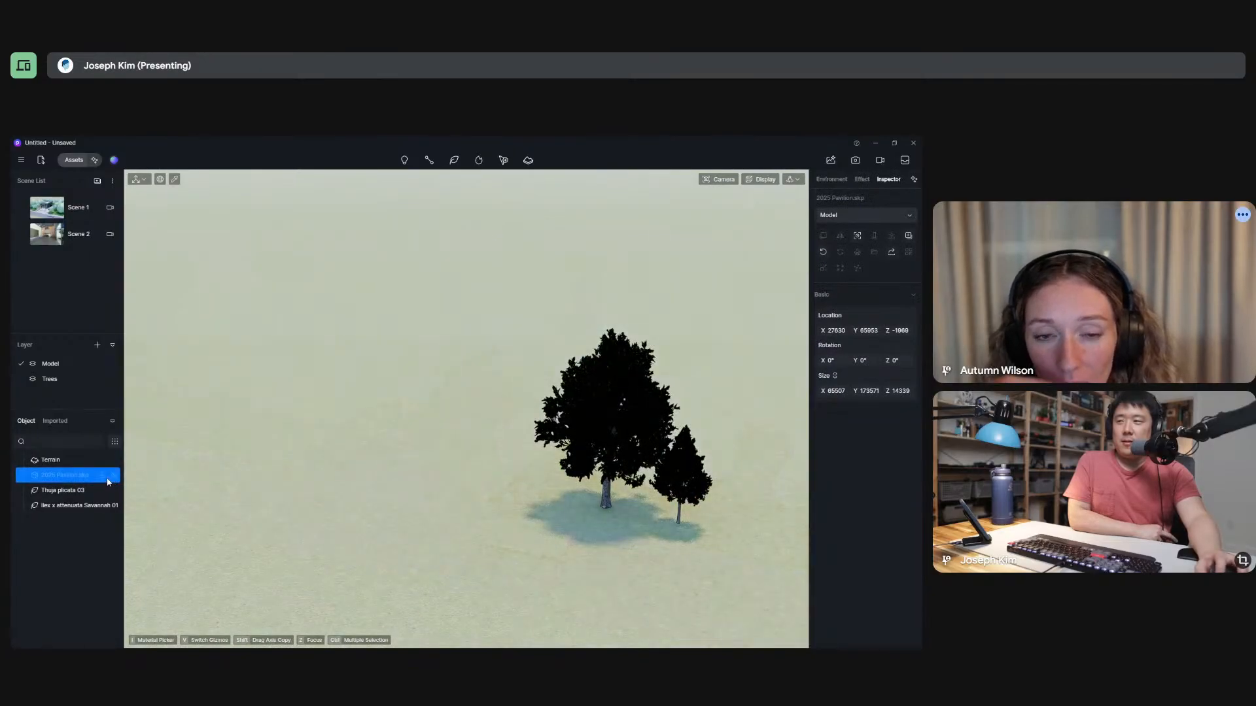
left_click(114, 476)
With the 2025 Pavilion.skp model locked, pick its placeholder trees, metal facade, wood wall and shrubs to inspect their materials.
left_click(347, 317)
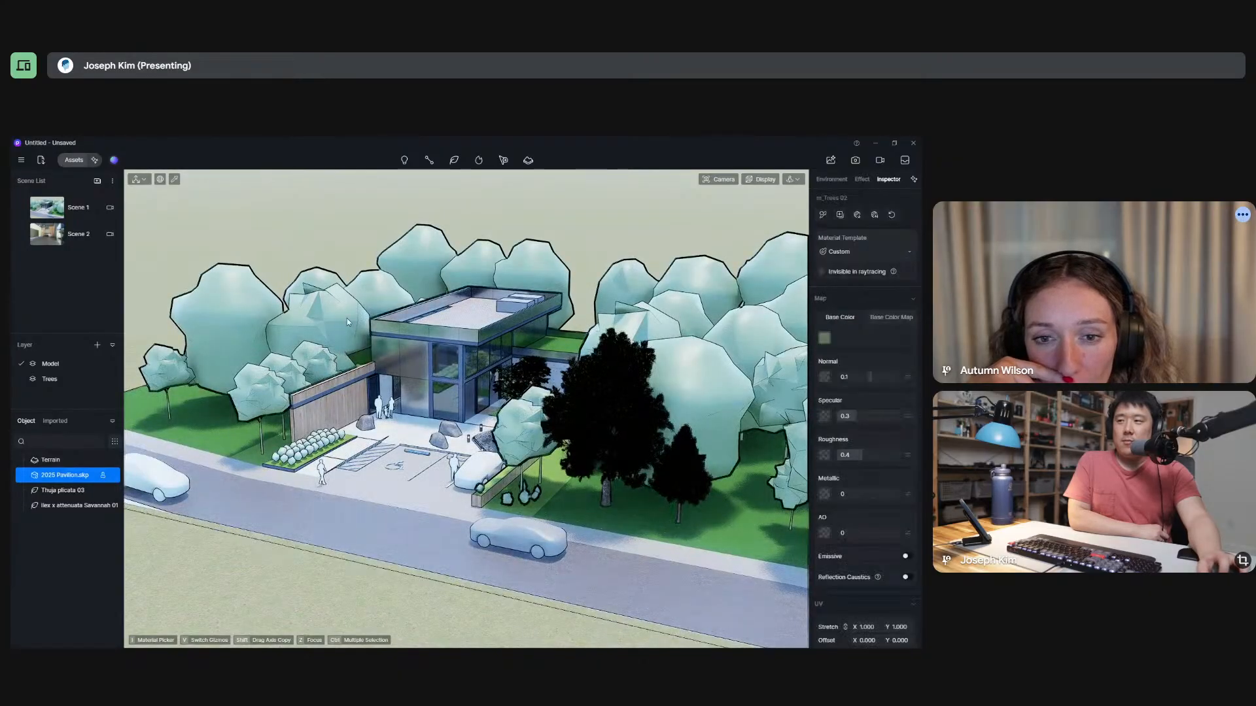
left_click(410, 336)
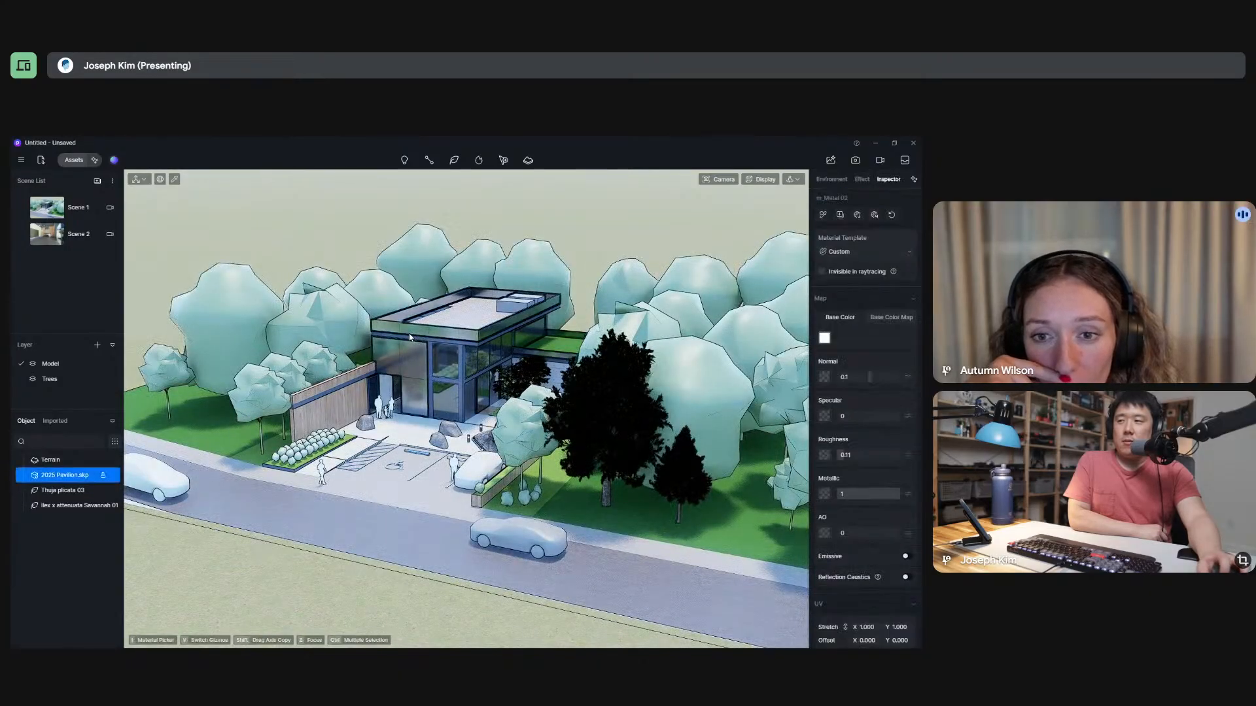
key("Escape")
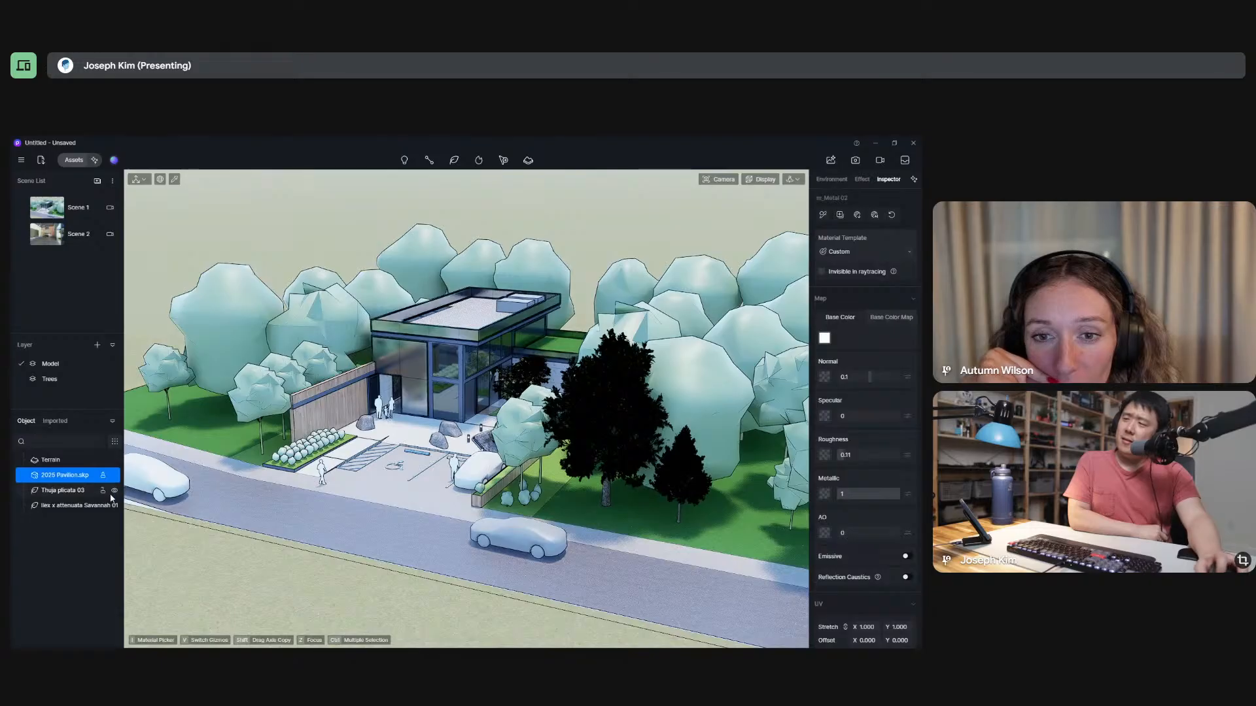
left_click(103, 475)
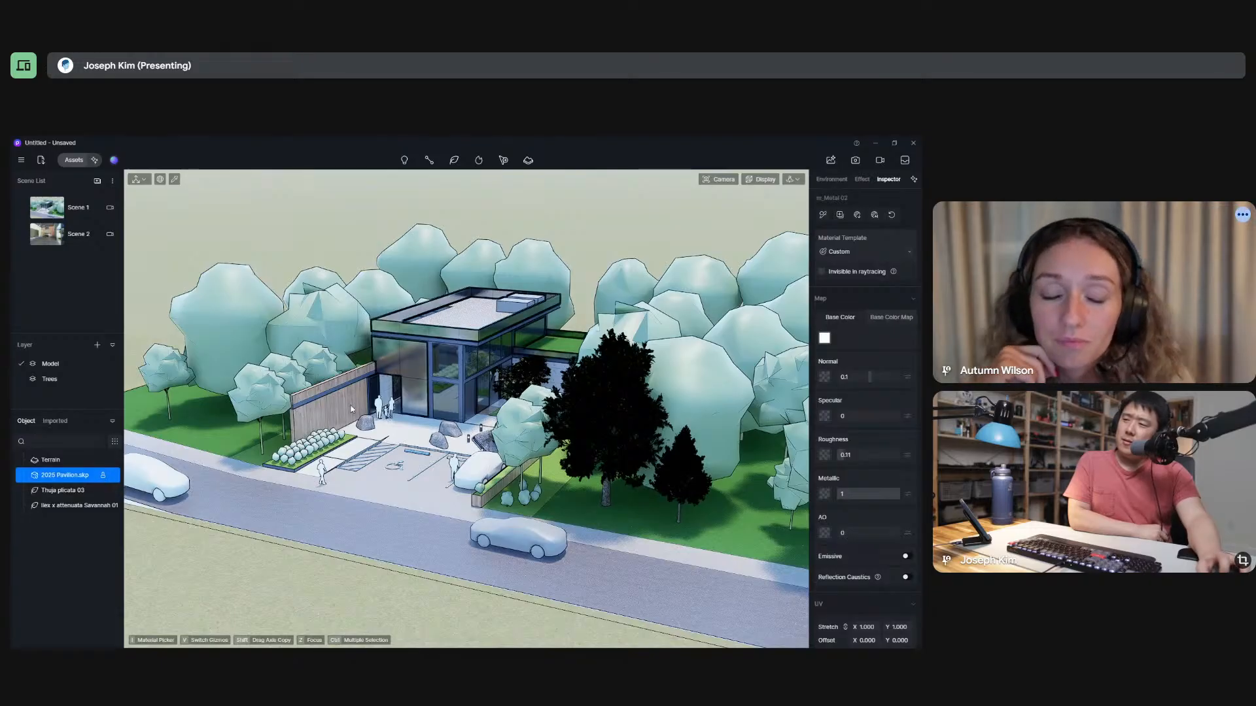
left_click(352, 409)
left_click(428, 352)
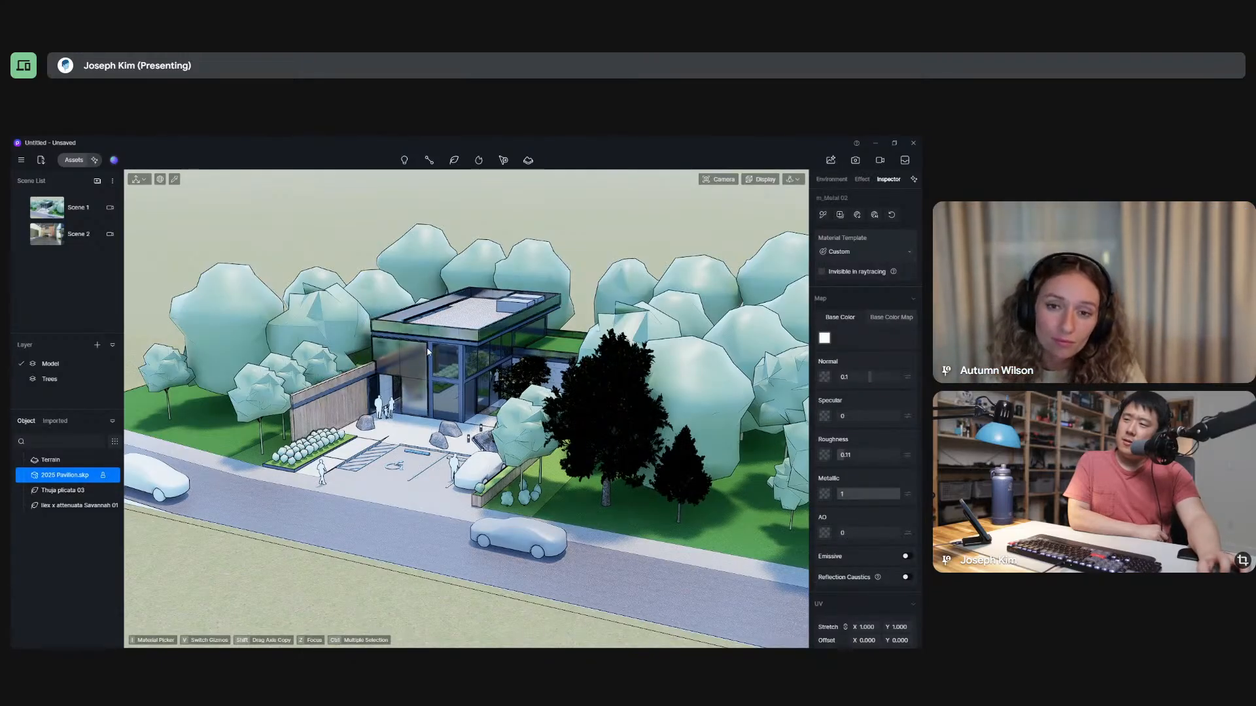
left_click(405, 371)
left_click(350, 415)
left_click(318, 444)
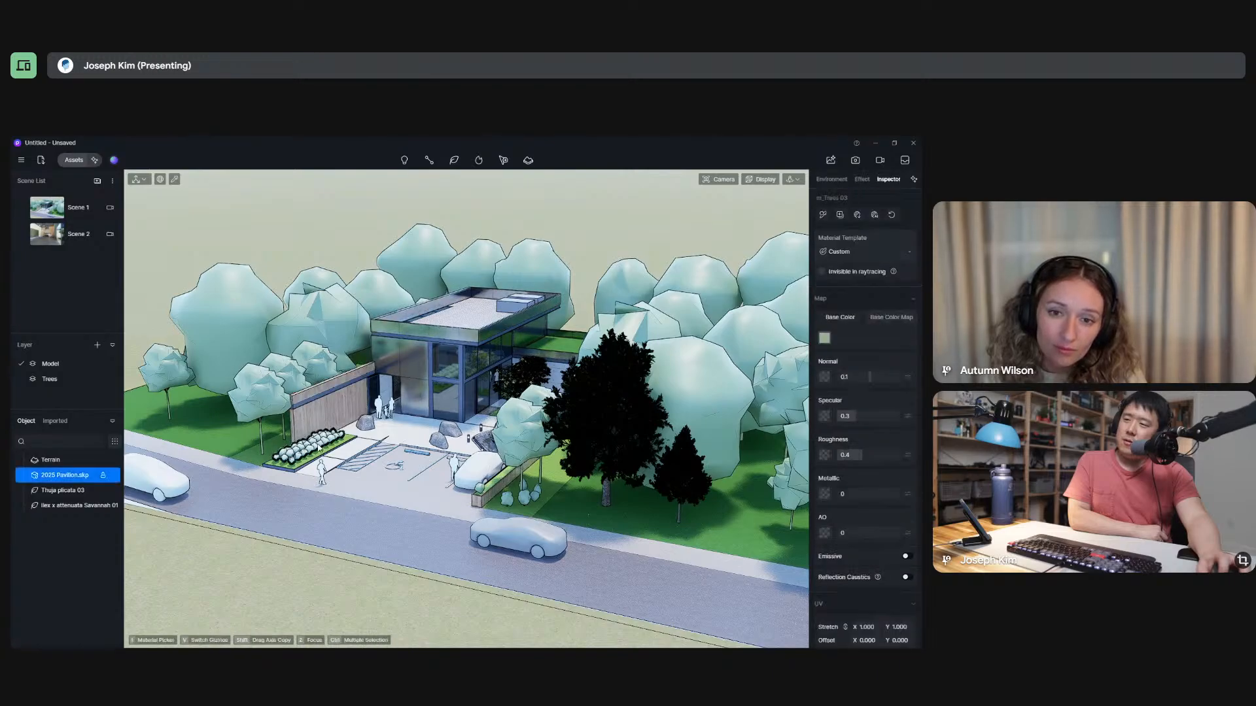
Focus on the placeholder shrubs beside the wood wall and review their material's map, UV and advanced settings.
key("z")
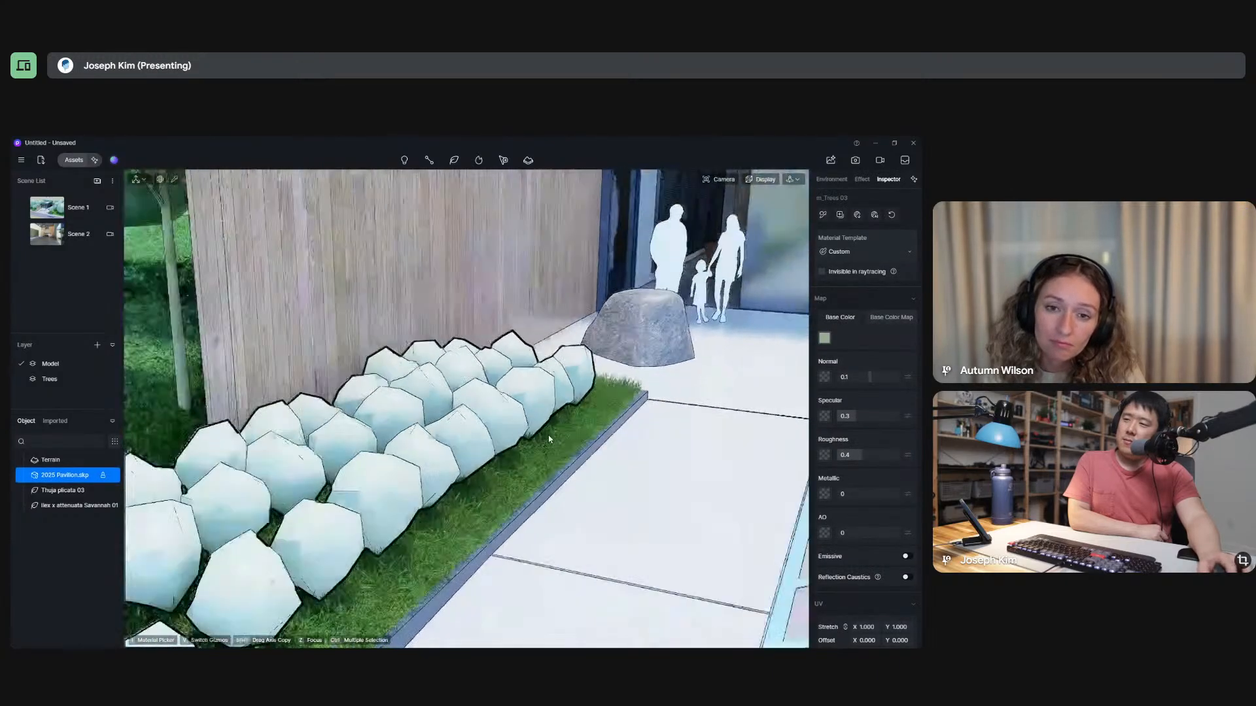
scroll(533, 438, "down", 2)
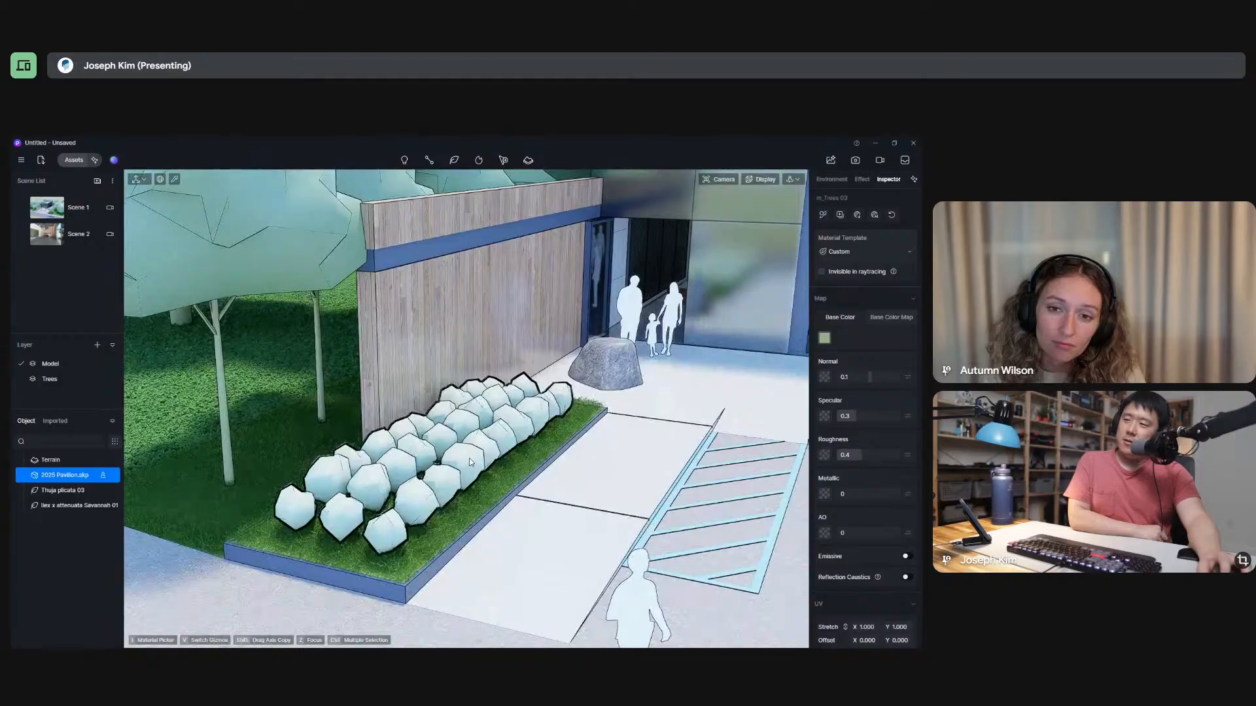
key("Escape")
left_click(482, 455)
key("Escape")
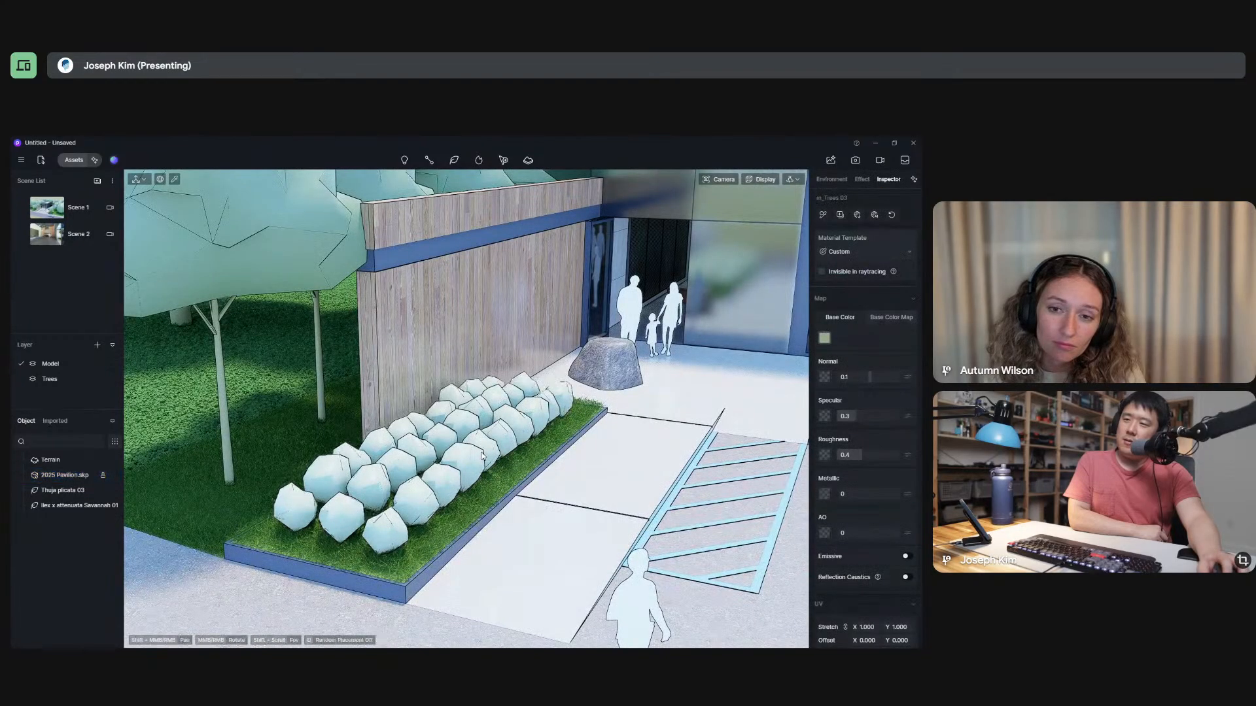
left_click(474, 463)
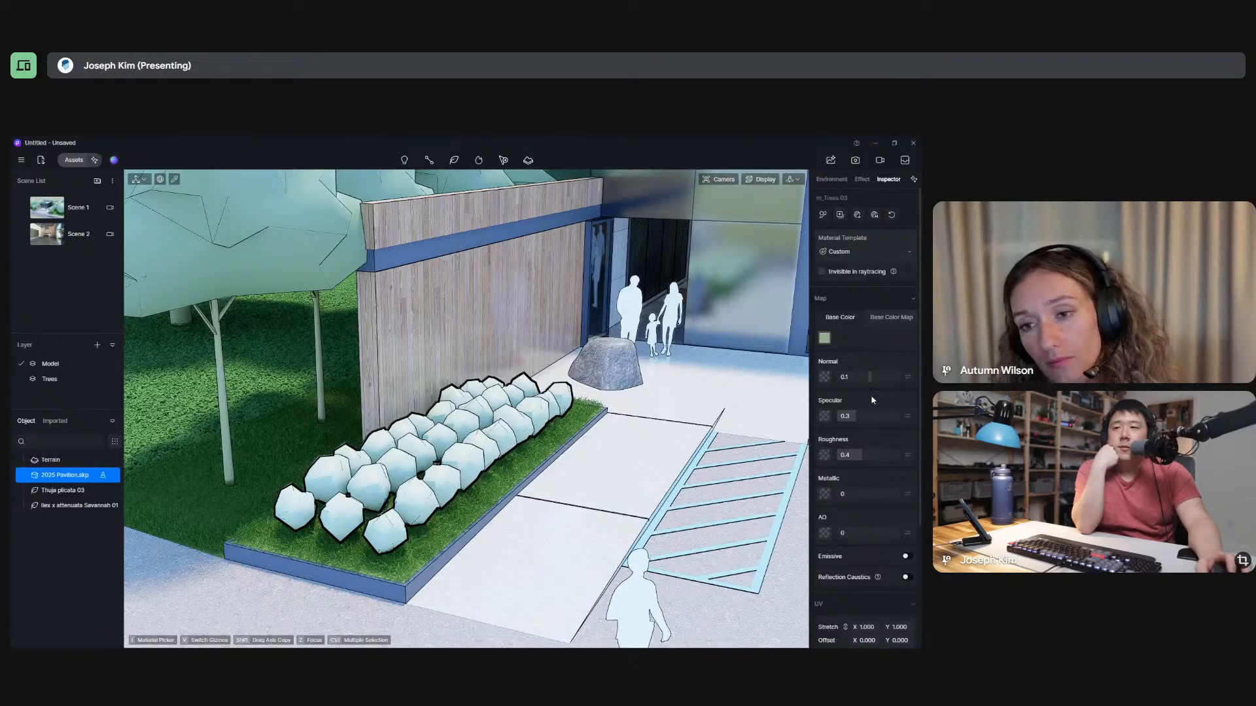
scroll(875, 411, "down", 3)
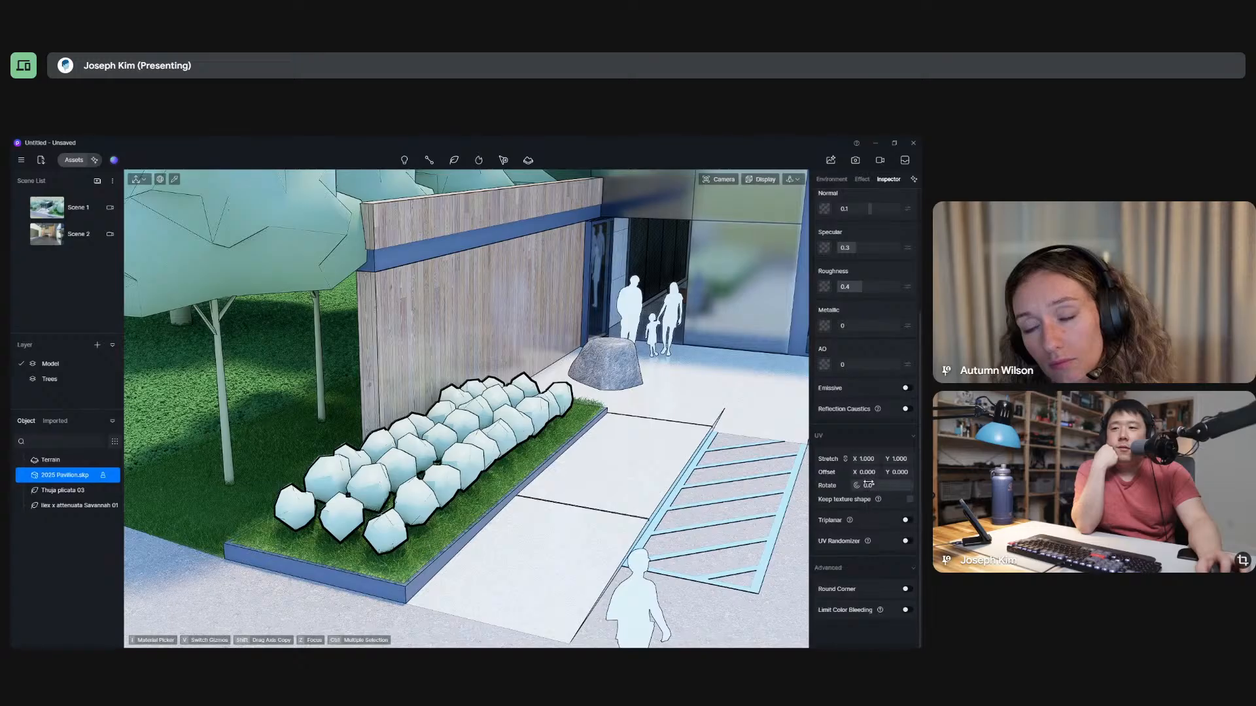
scroll(864, 471, "up", 3)
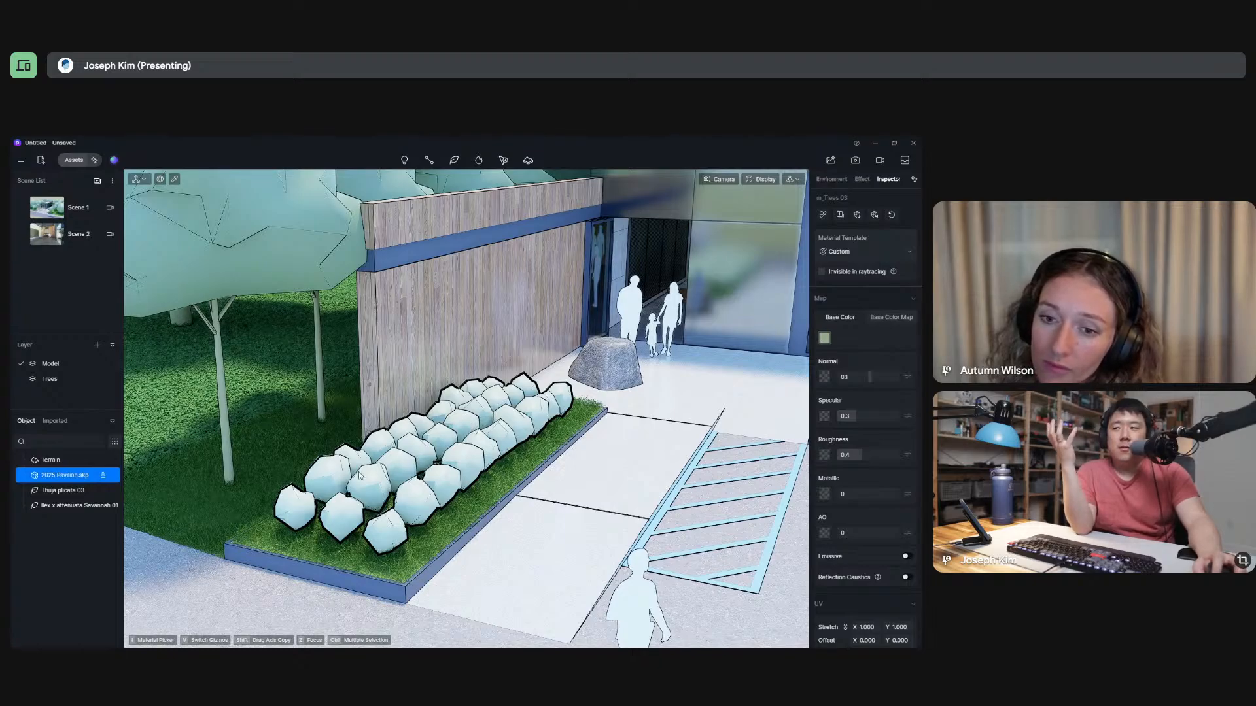
Unlock the 2025 Pavilion.skp model and select it as a whole object.
scroll(420, 477, "down", 3)
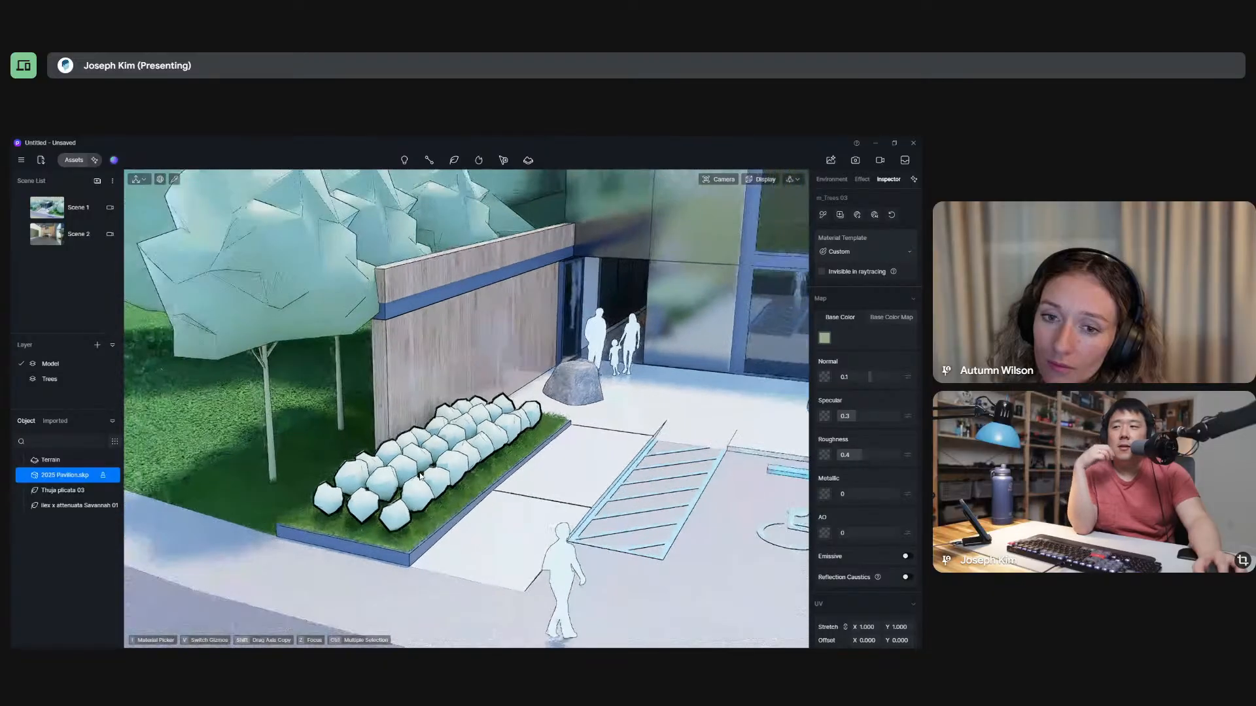
scroll(420, 477, "down", 10)
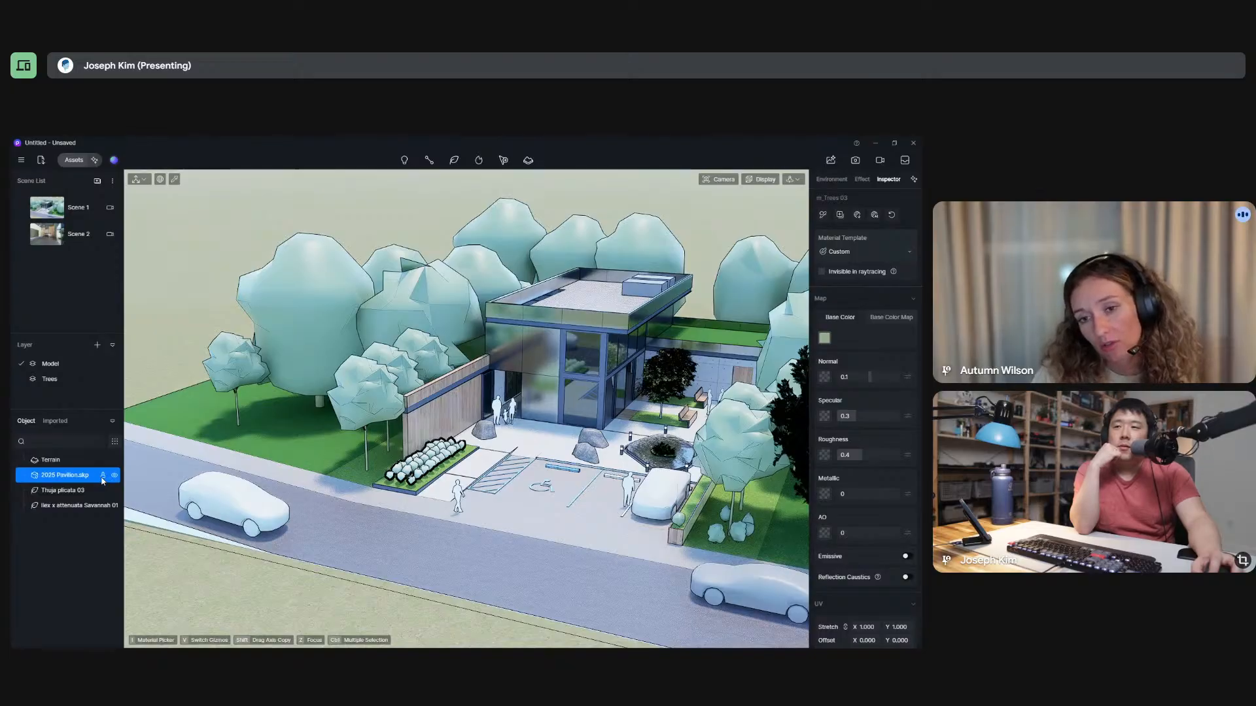
left_click(102, 478)
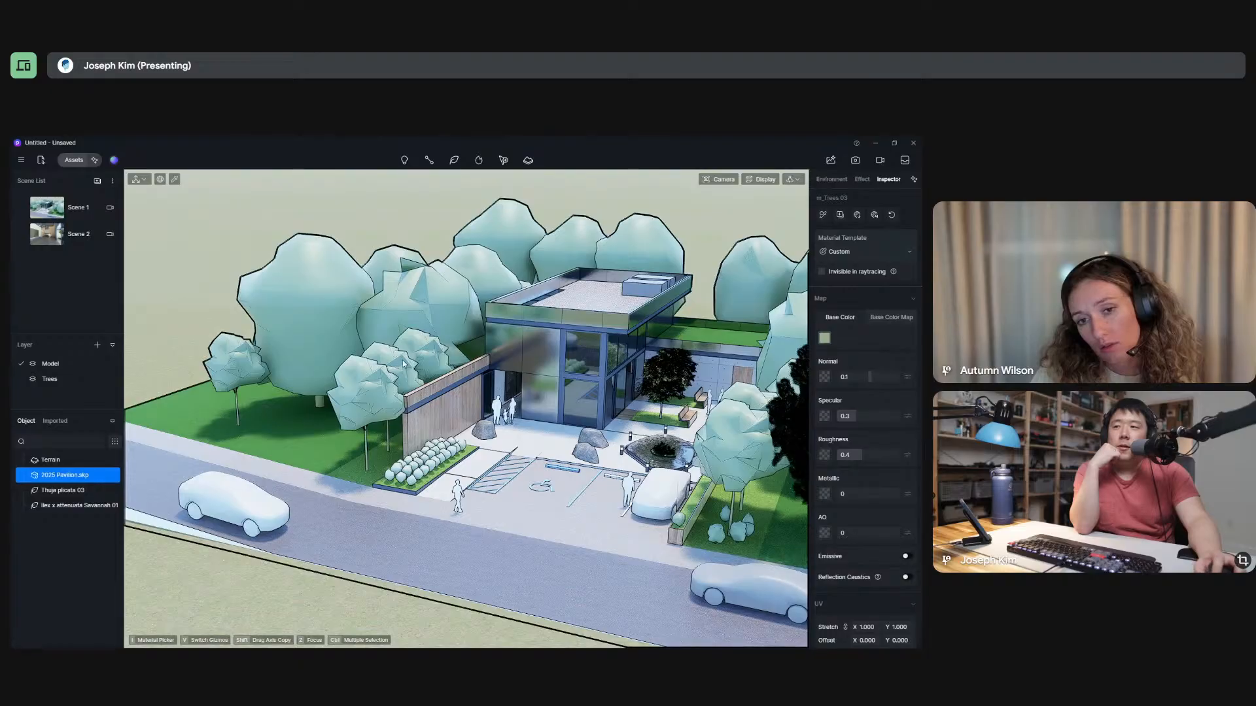
left_click(83, 475)
left_click(83, 476)
left_click(83, 475)
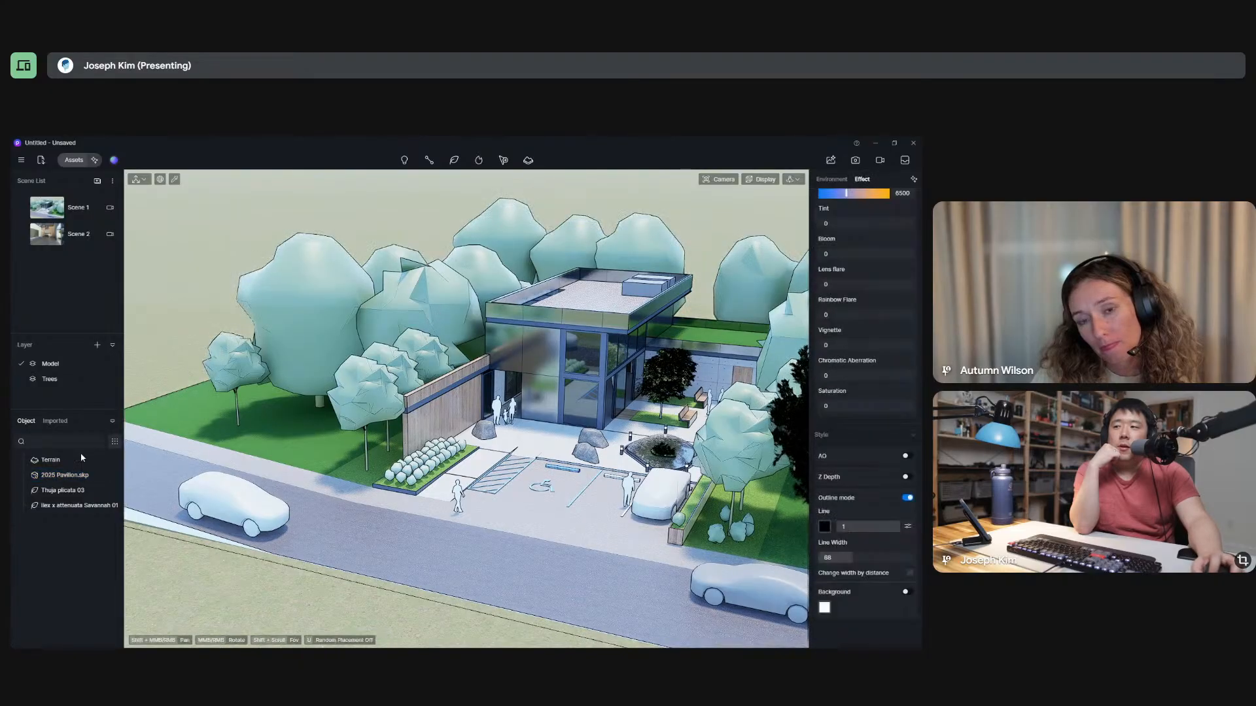
left_click(557, 334)
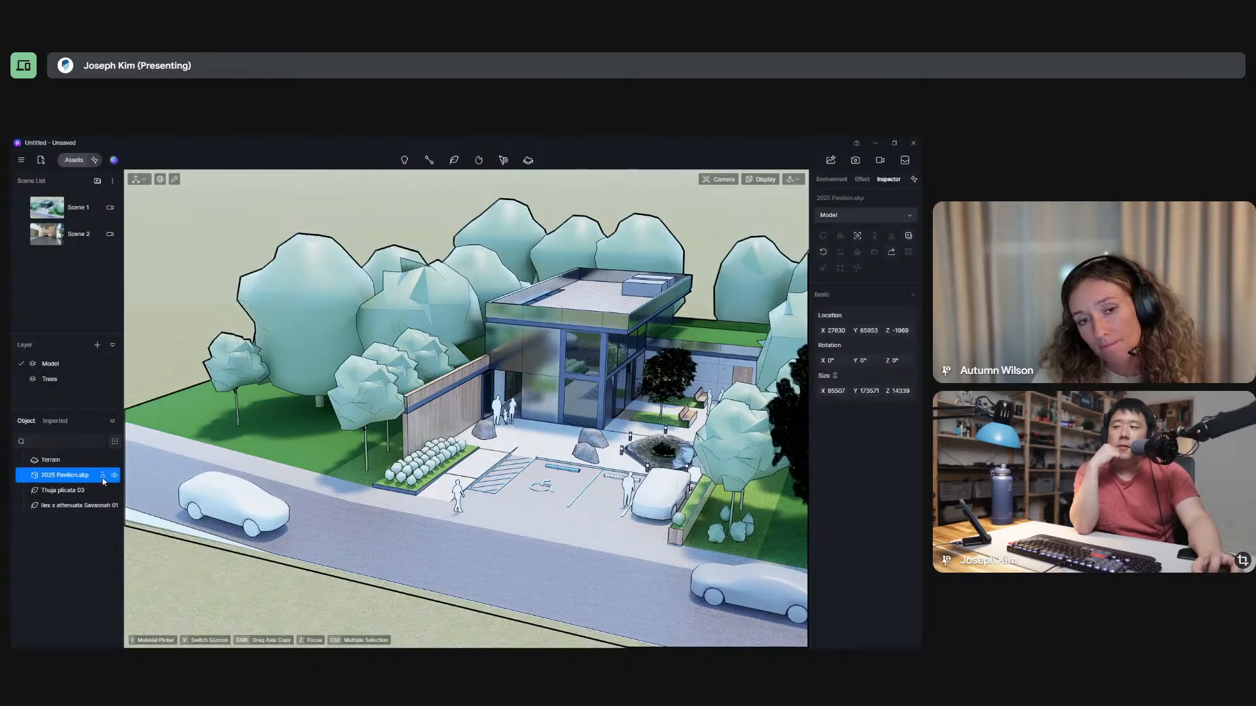
Pick the placeholder trees, the planter wood, the roof surface and the rooftop equipment to inspect their materials.
left_click(482, 327)
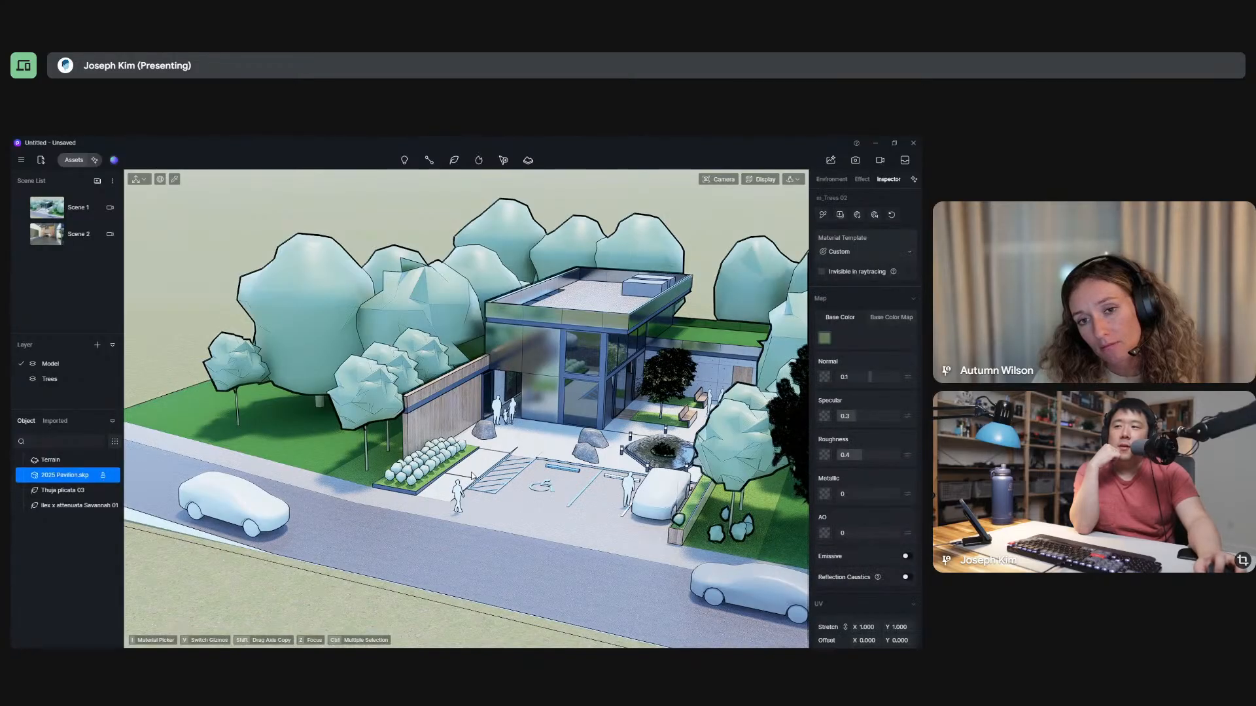
left_click(643, 378)
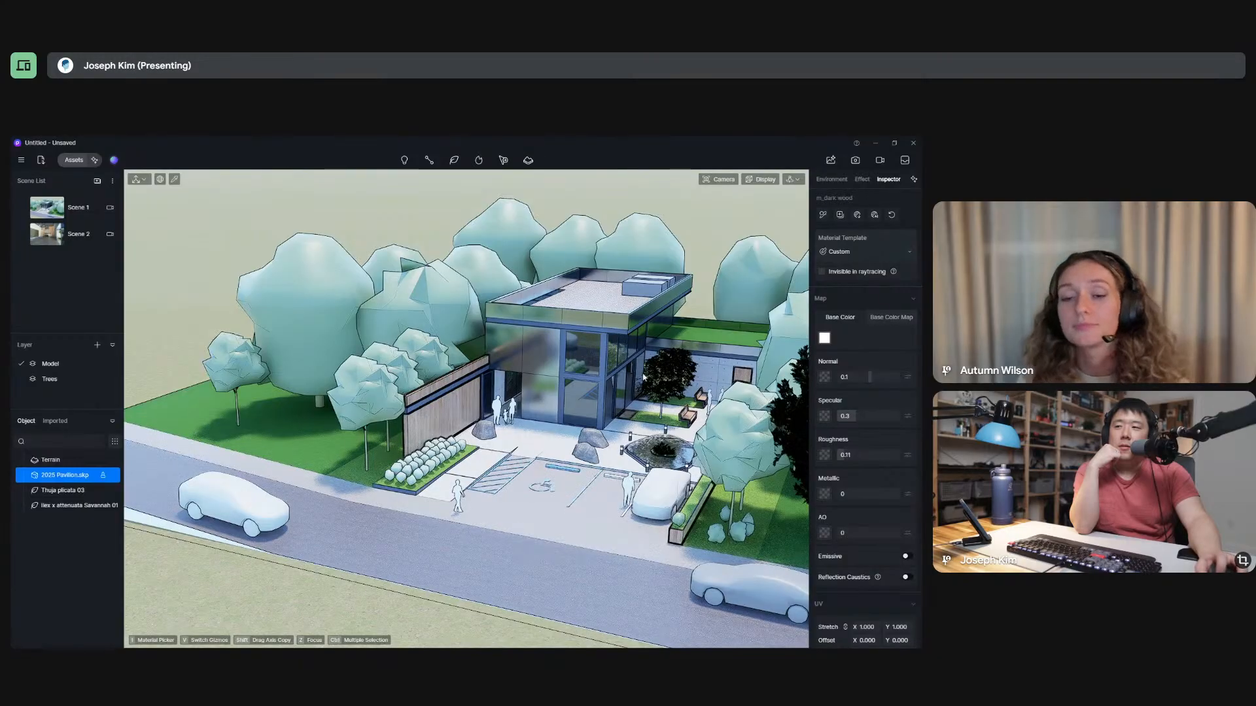
left_click(595, 295)
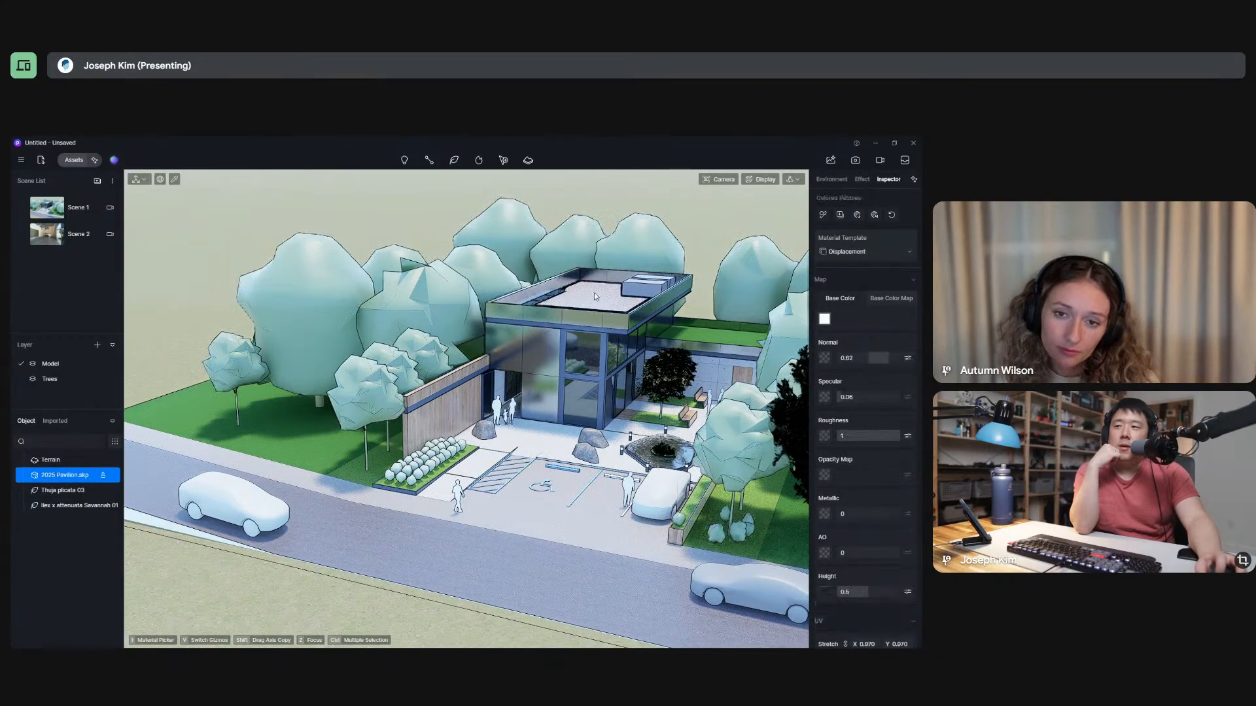
left_click(657, 290)
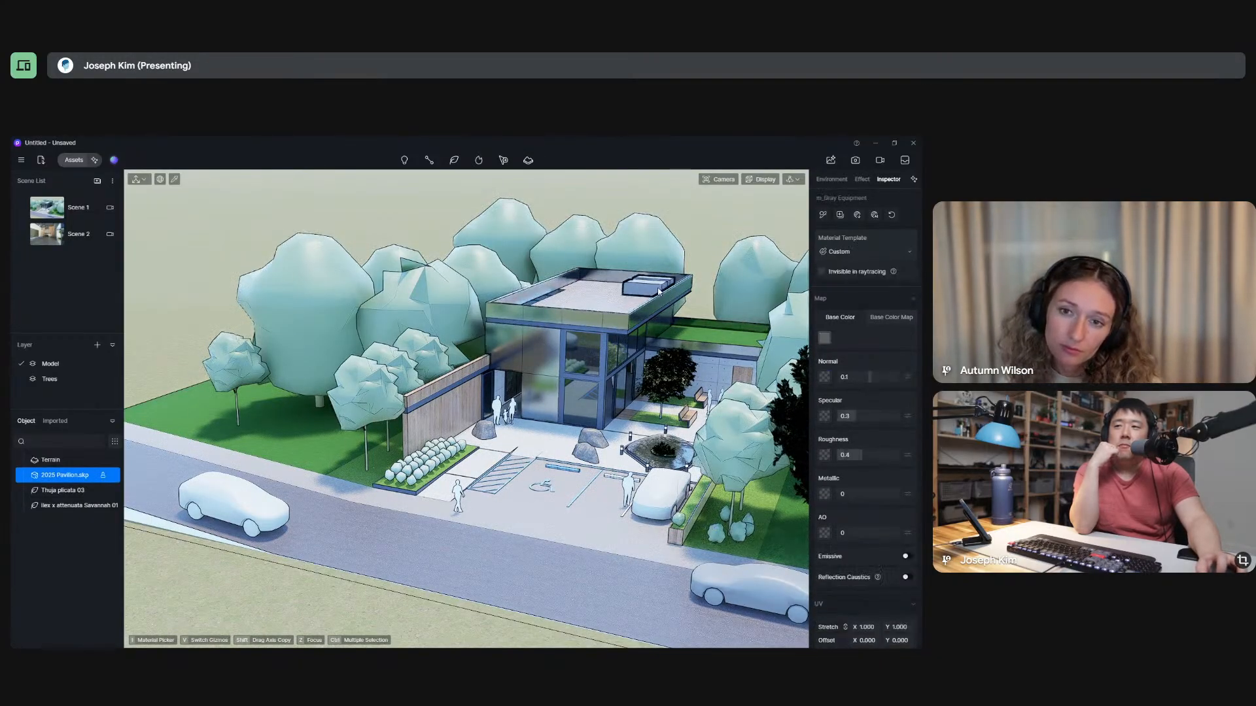
left_click(570, 237)
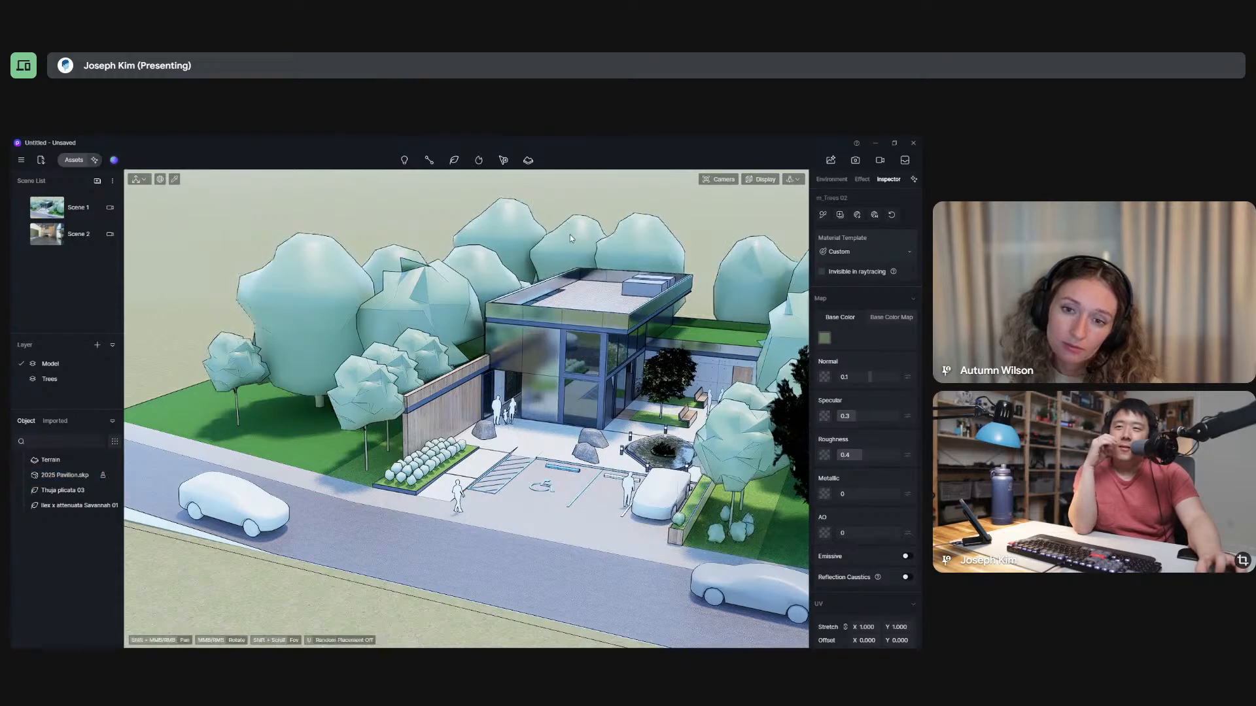
left_click(650, 235)
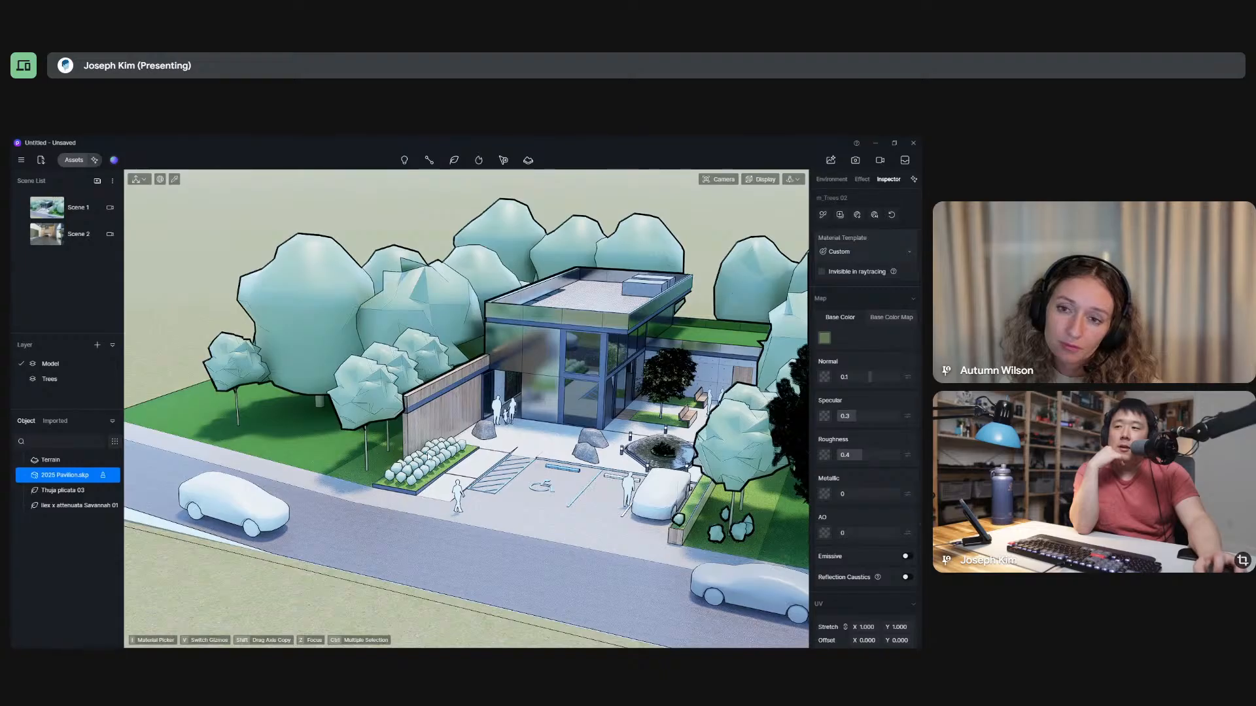
left_click(430, 456)
left_click(708, 459)
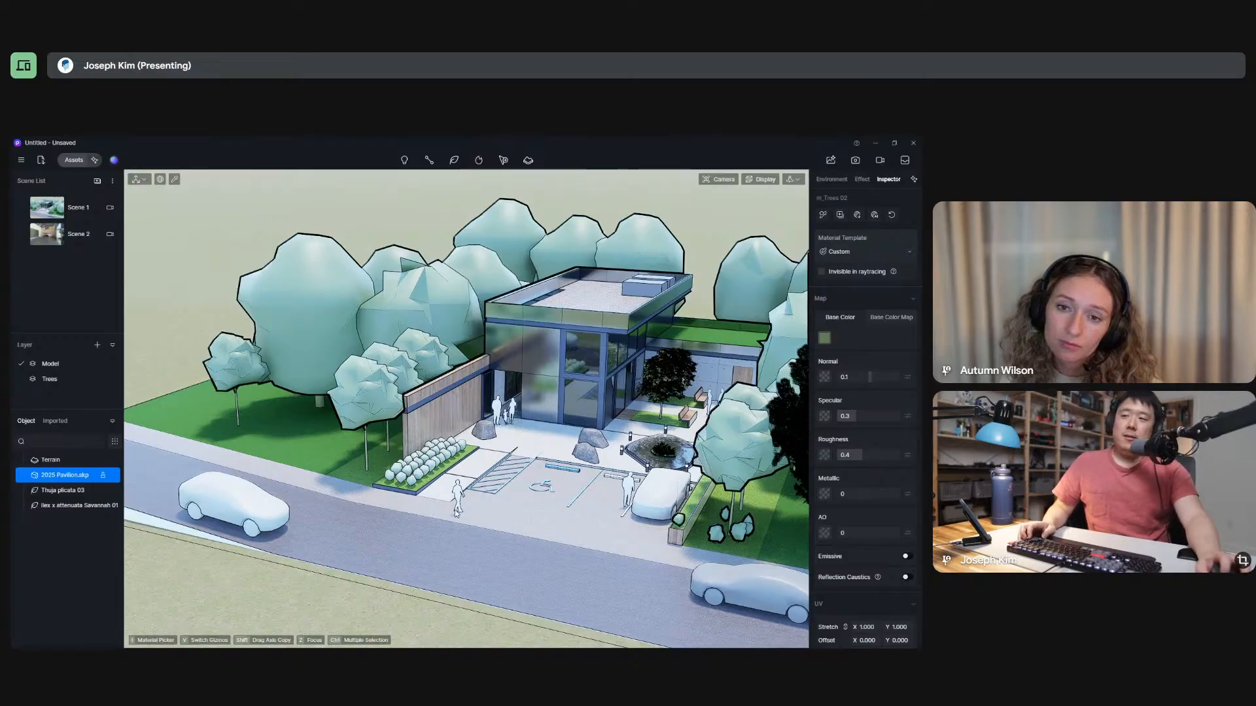
Switch to SketchUp, delete the placeholder shrubs from the planting bed beside the wood wall, and return to D5 Render.
key("alt+Tab")
mouse_move(318, 502)
middle_mouse_down()
mouse_move(473, 367)
mouse_move(426, 313)
middle_mouse_up()
left_click(409, 370)
key("Delete")
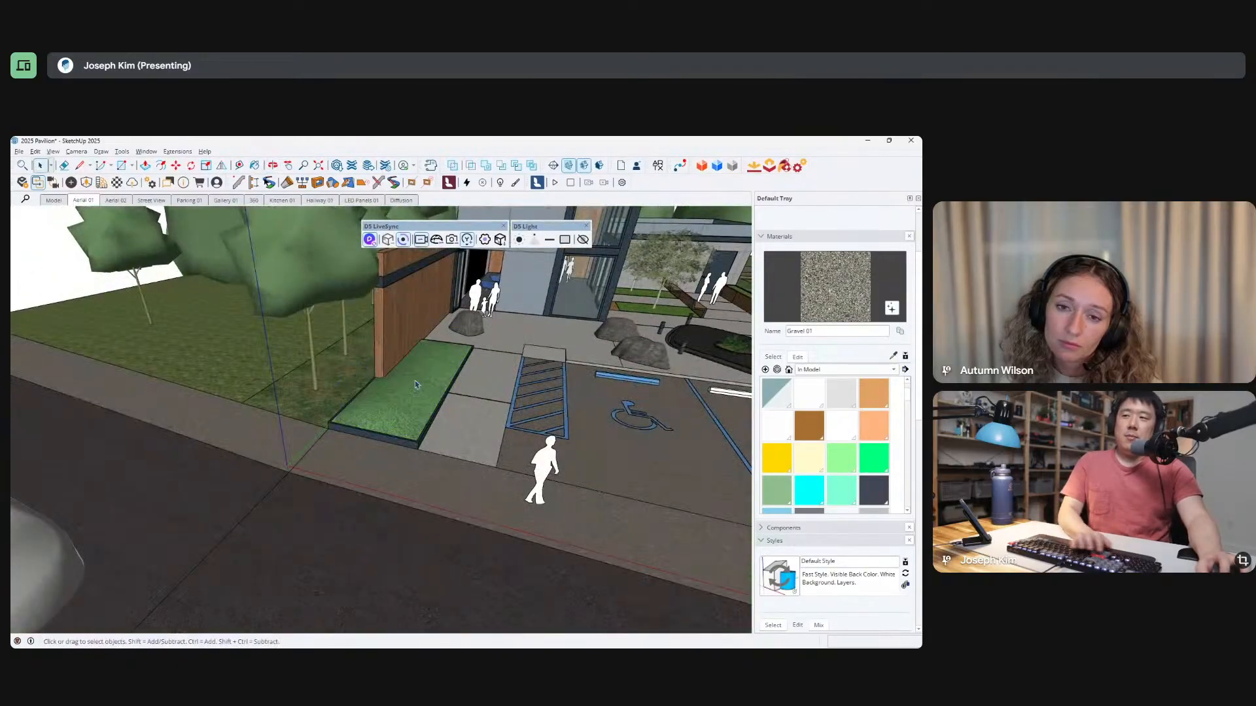
key("alt+Tab")
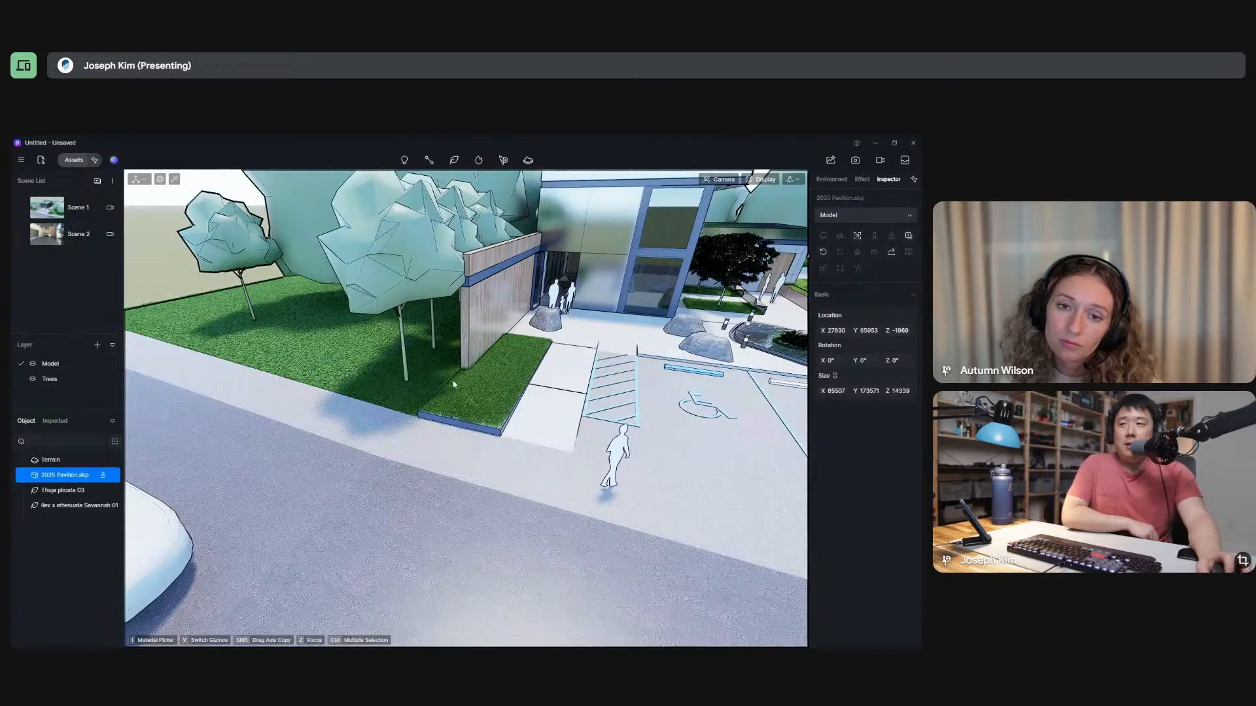
Choose the Teucrium fruticans 05 model from the asset library's Shrubs category for placement in the planting bed.
left_click(76, 160)
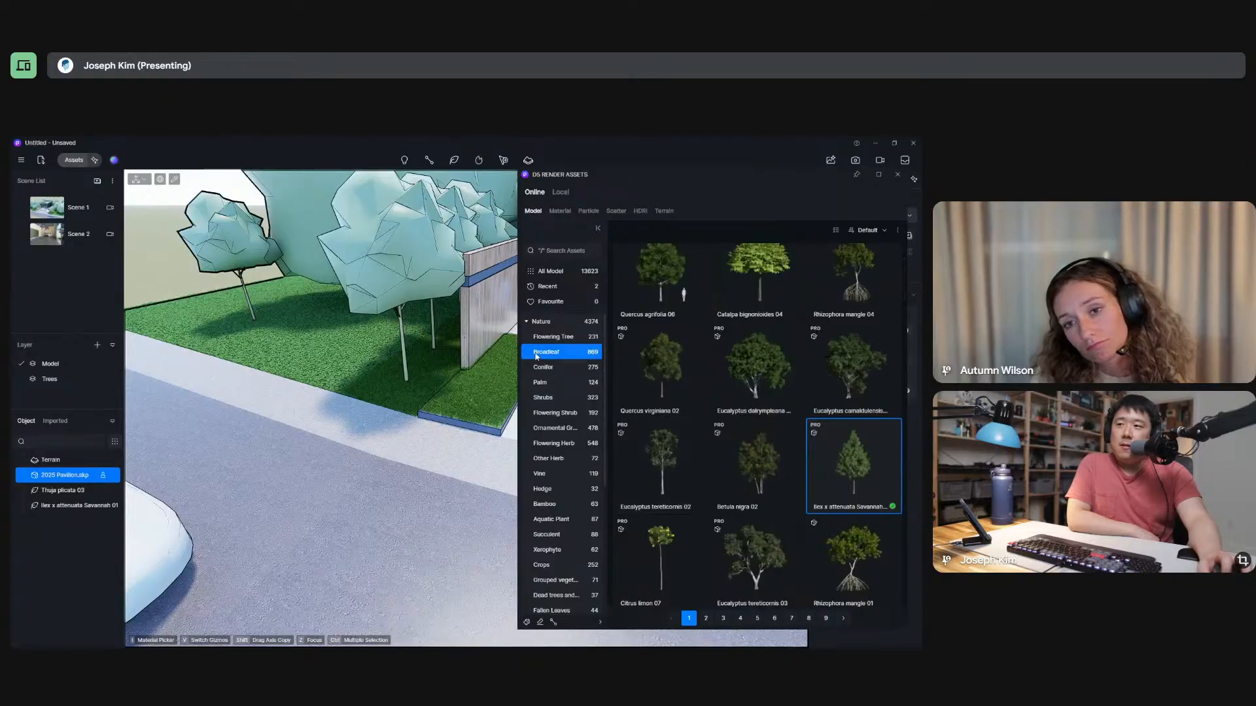
left_click(557, 399)
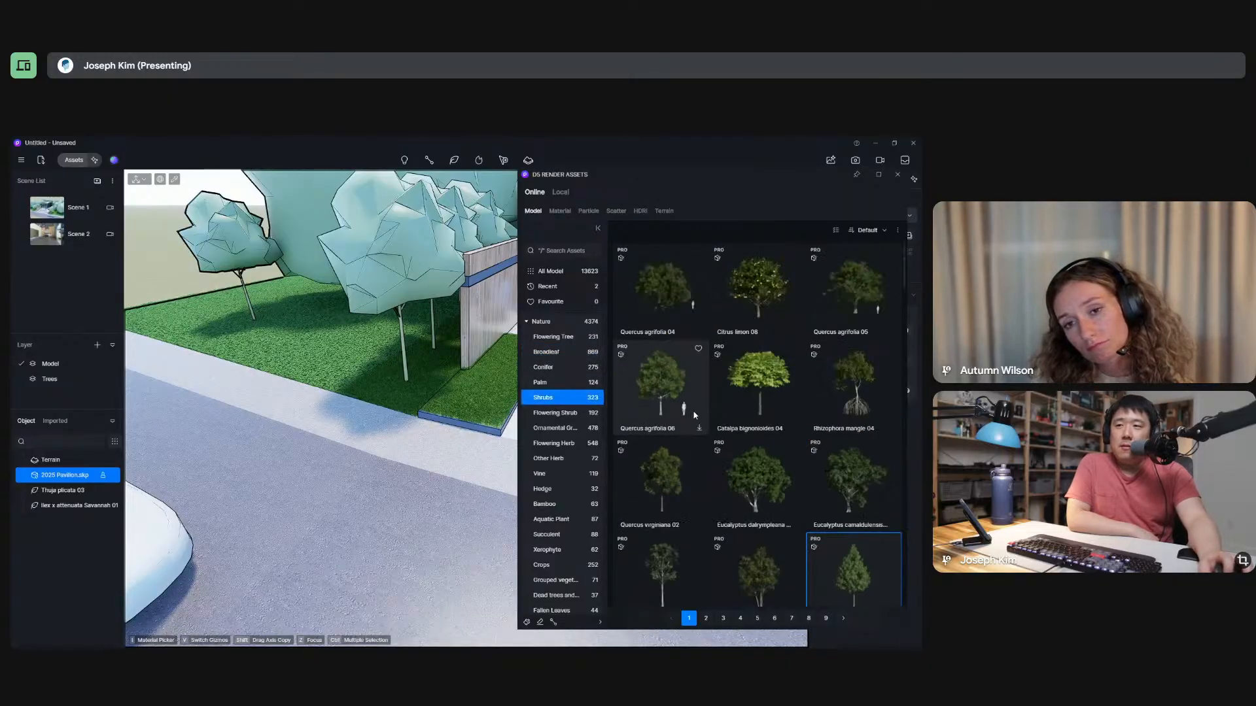
left_click(761, 304)
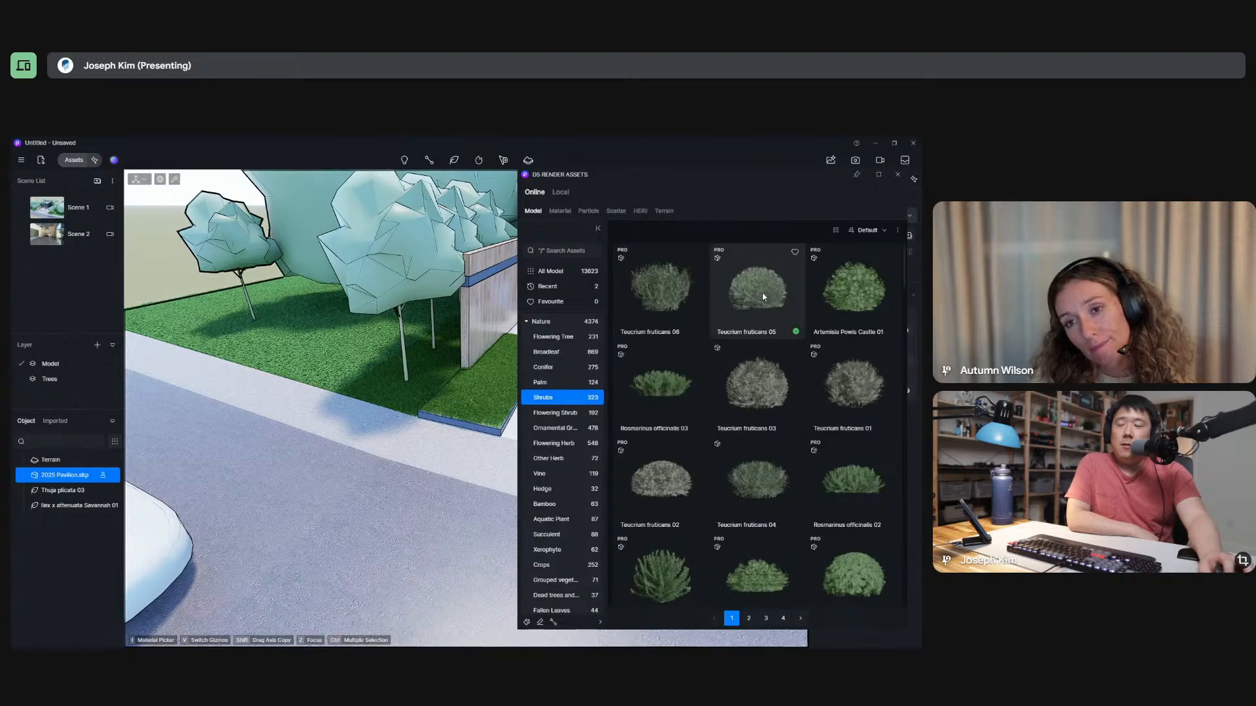
scroll(300, 392, "down", 5)
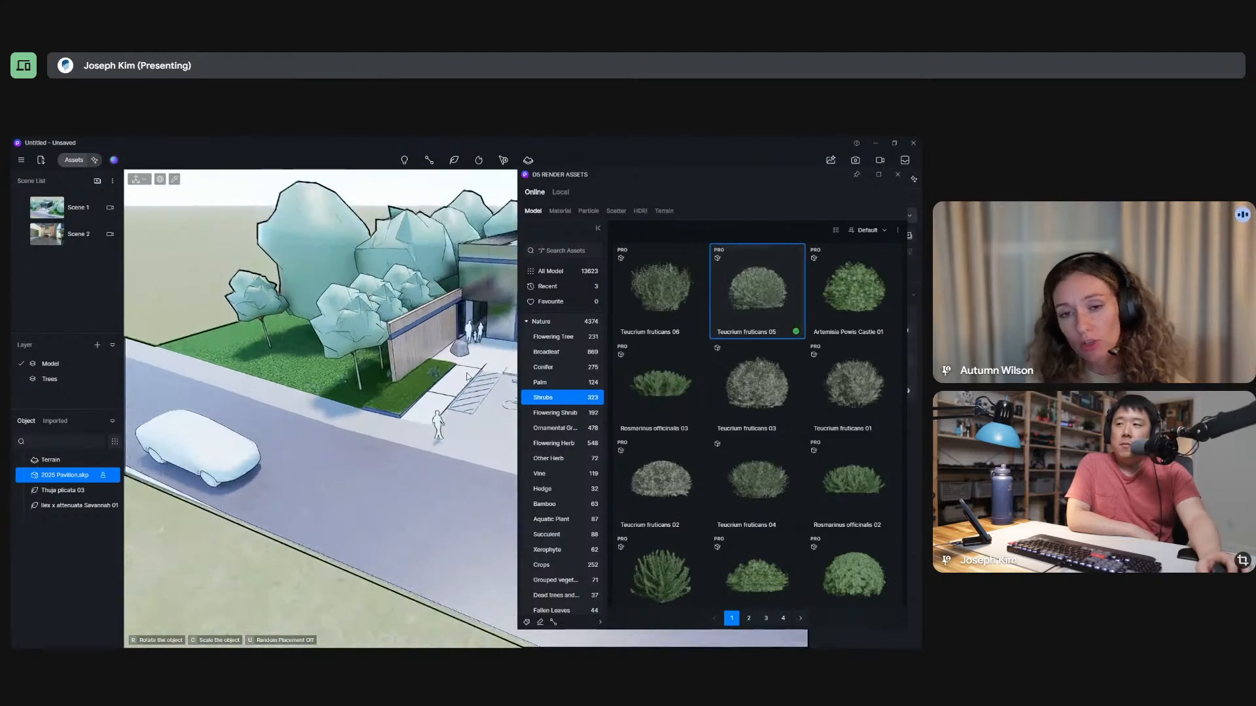
middle_click_drag(465, 373, 336, 412)
scroll(336, 412, "up", 5)
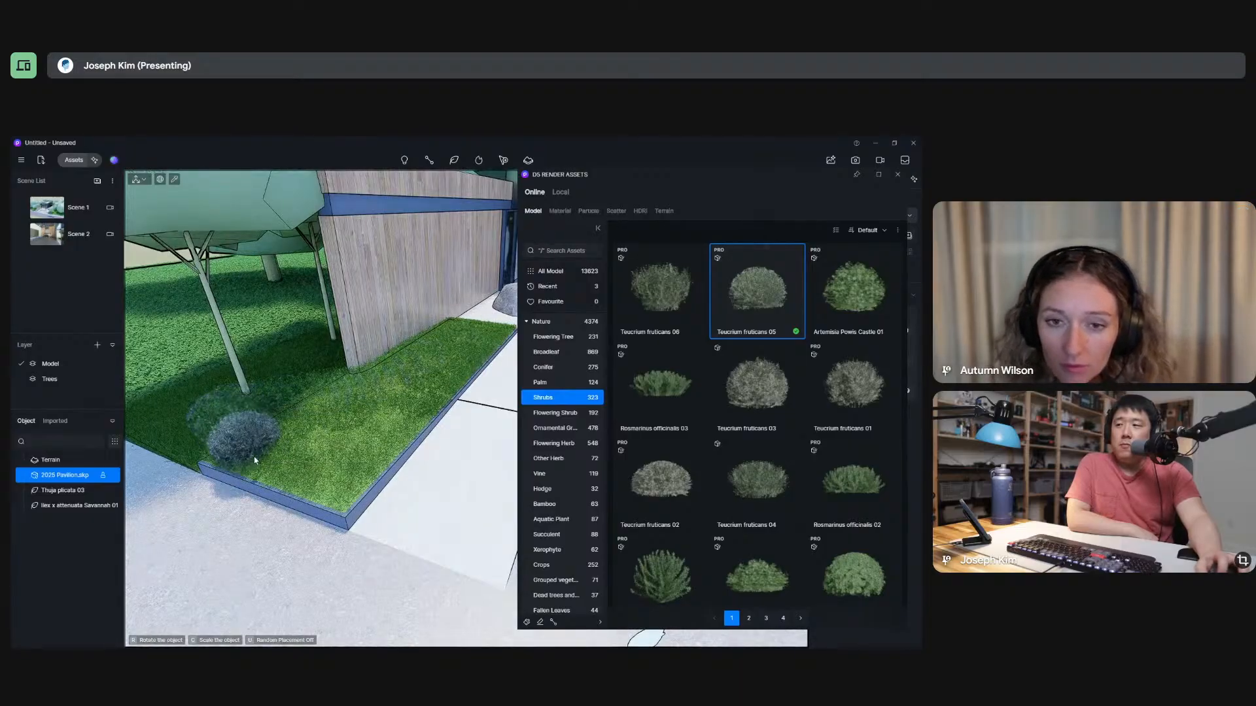
Place ten Teucrium fruticans 05 shrubs one by one across the planting bed beside the wood wall.
left_click(270, 453)
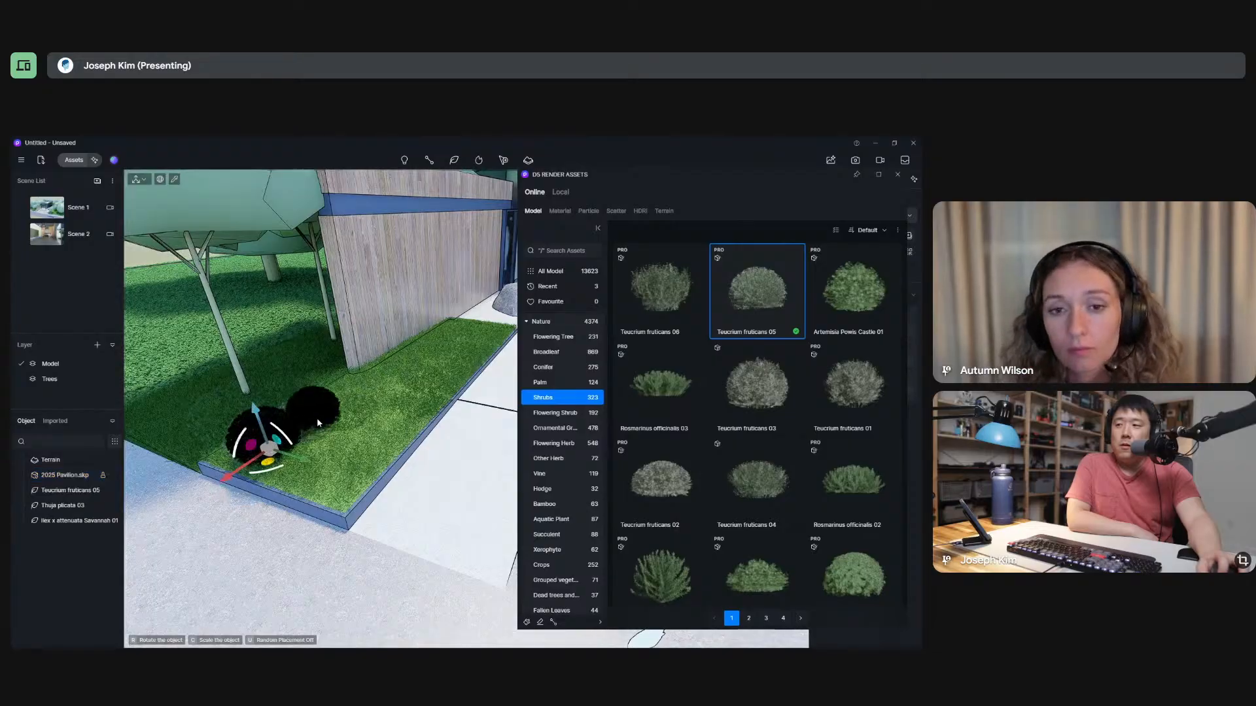
left_click(317, 419)
left_click(356, 399)
left_click(386, 377)
left_click(433, 357)
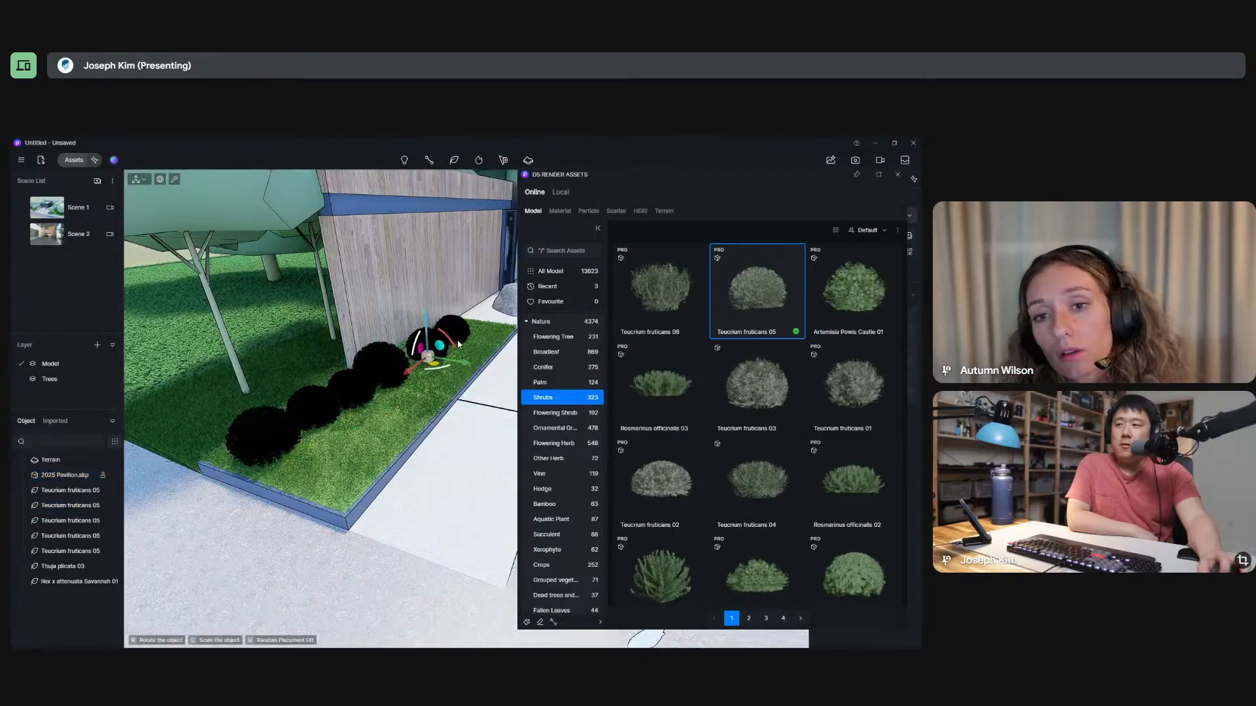
left_click(458, 344)
left_click(460, 374)
left_click(419, 411)
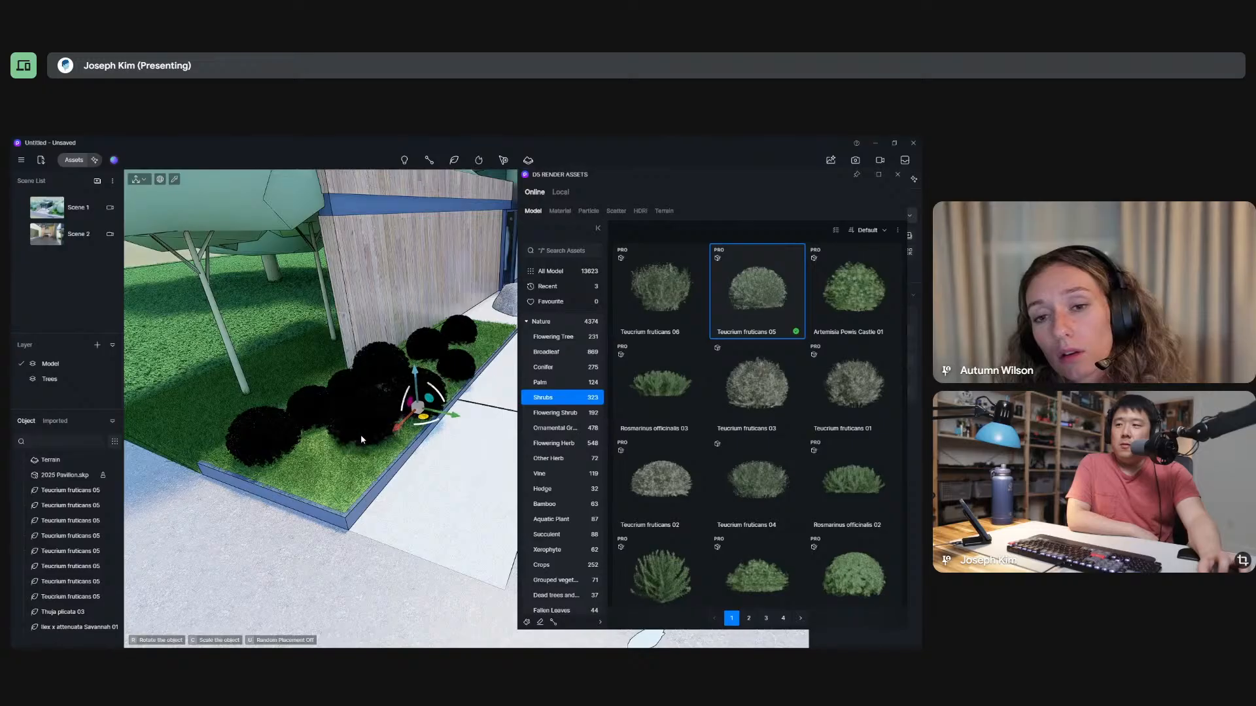
left_click(363, 434)
left_click(326, 473)
key("Escape")
key("Escape")
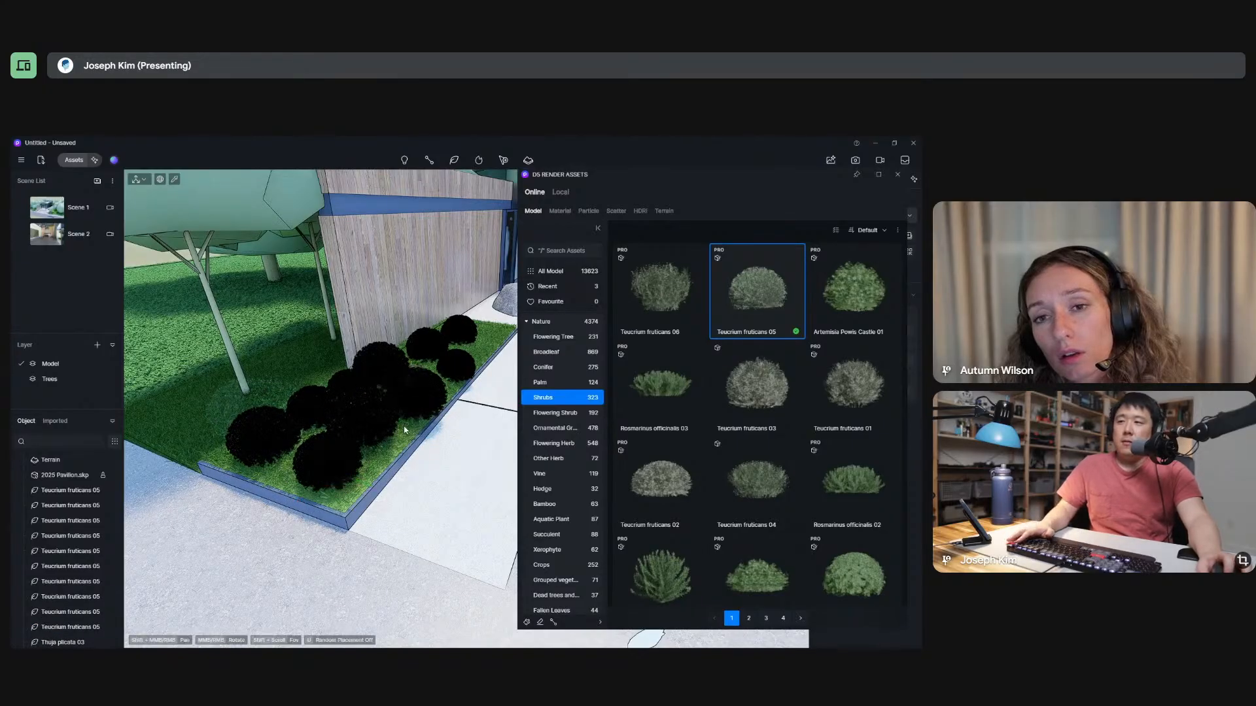
Select one of the placed shrubs in the planting bed to inspect its properties, with the asset library closed meanwhile.
left_click(905, 175)
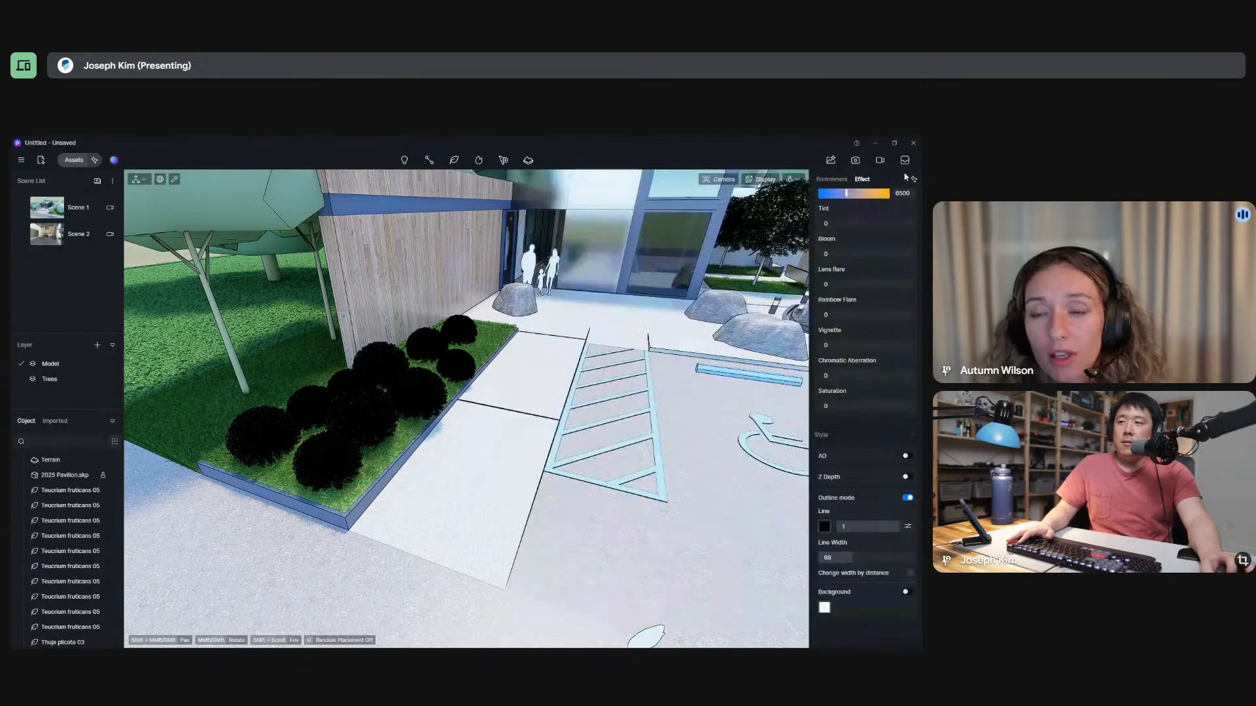
left_click(356, 420)
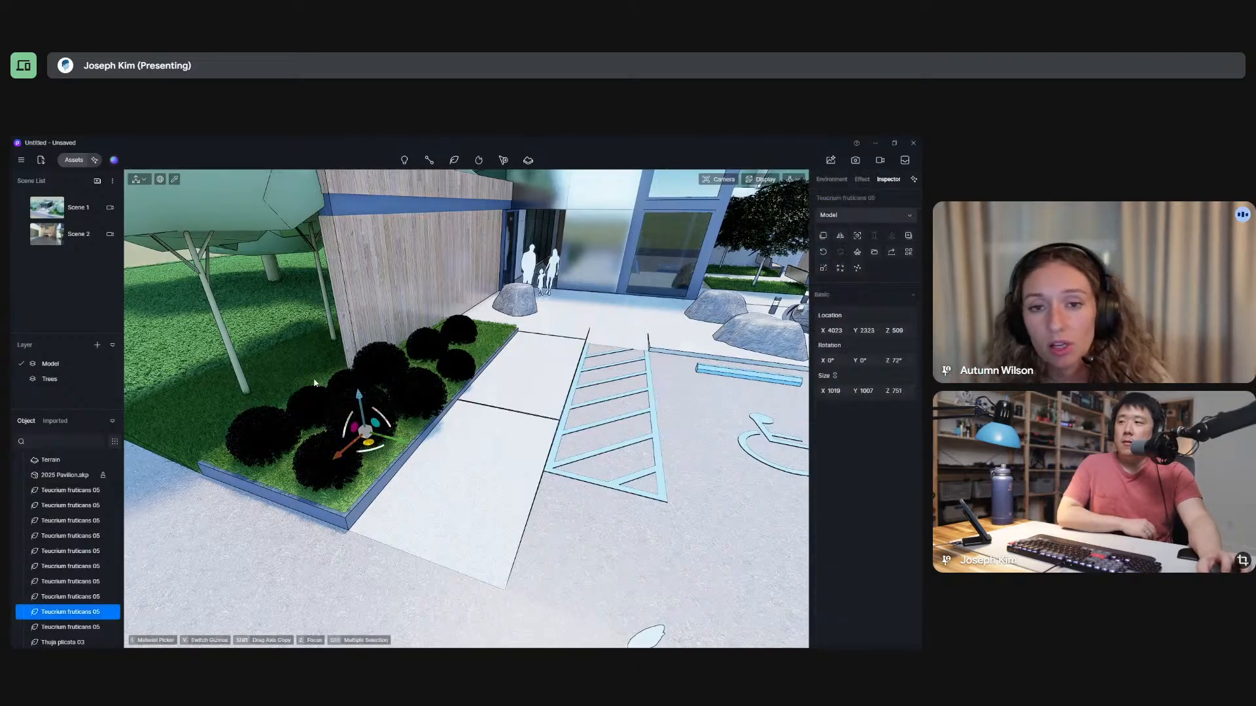
left_click(73, 159)
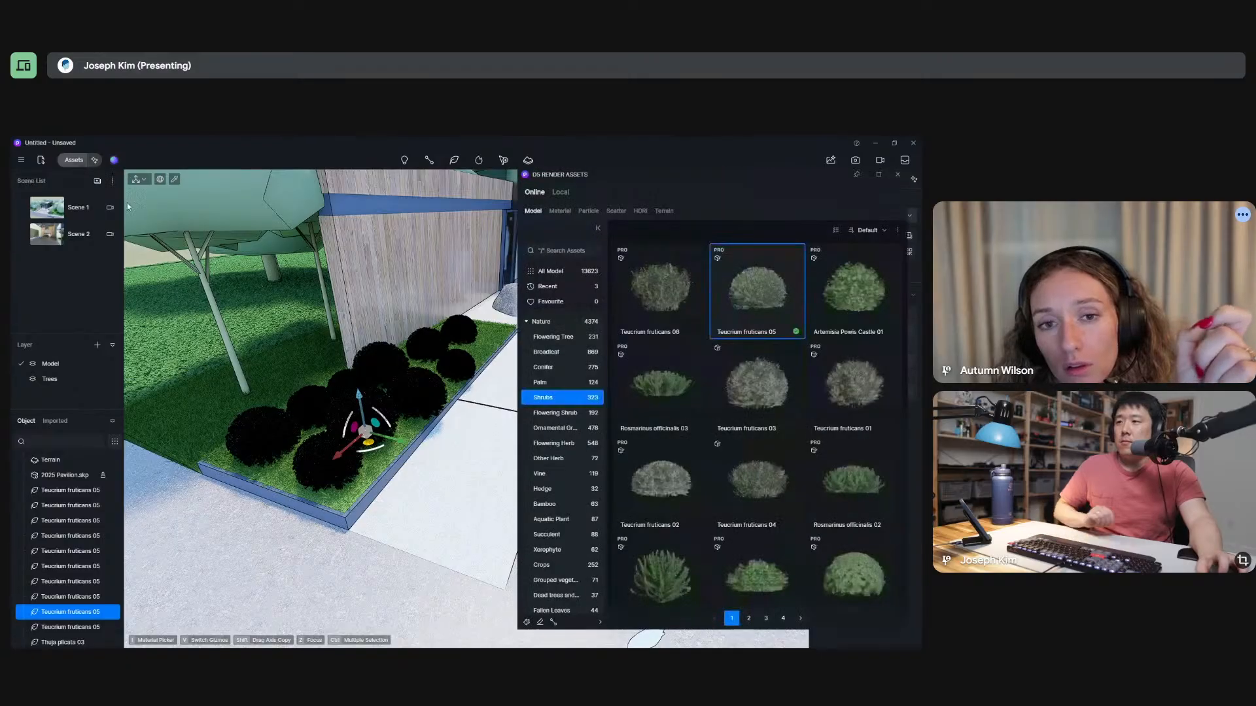
Undo the placement of all Teucrium fruticans 05 shrubs in the planting bed.
key("Delete")
key("ctrl+z")
key("ctrl+z")
key("ctrl+z")
key("ctrl+z")
key("ctrl+z")
key("ctrl+z")
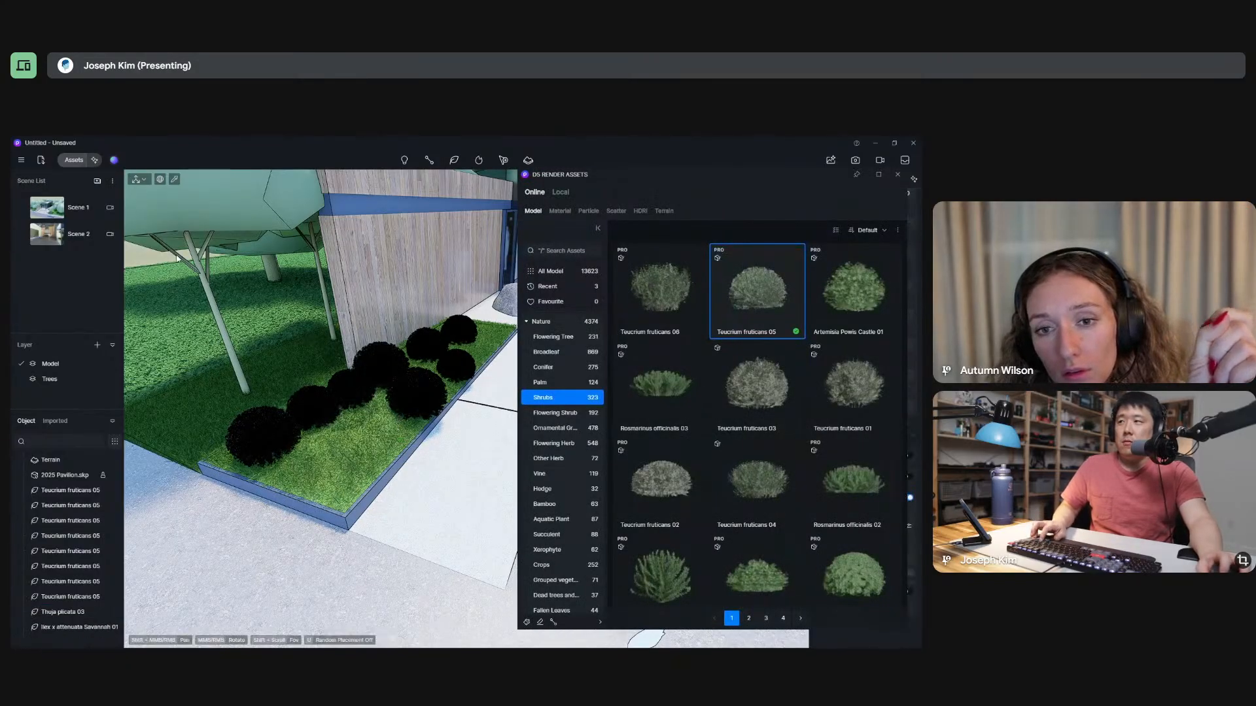
key("ctrl+z")
key("ctrl+z")
key("ctrl+z")
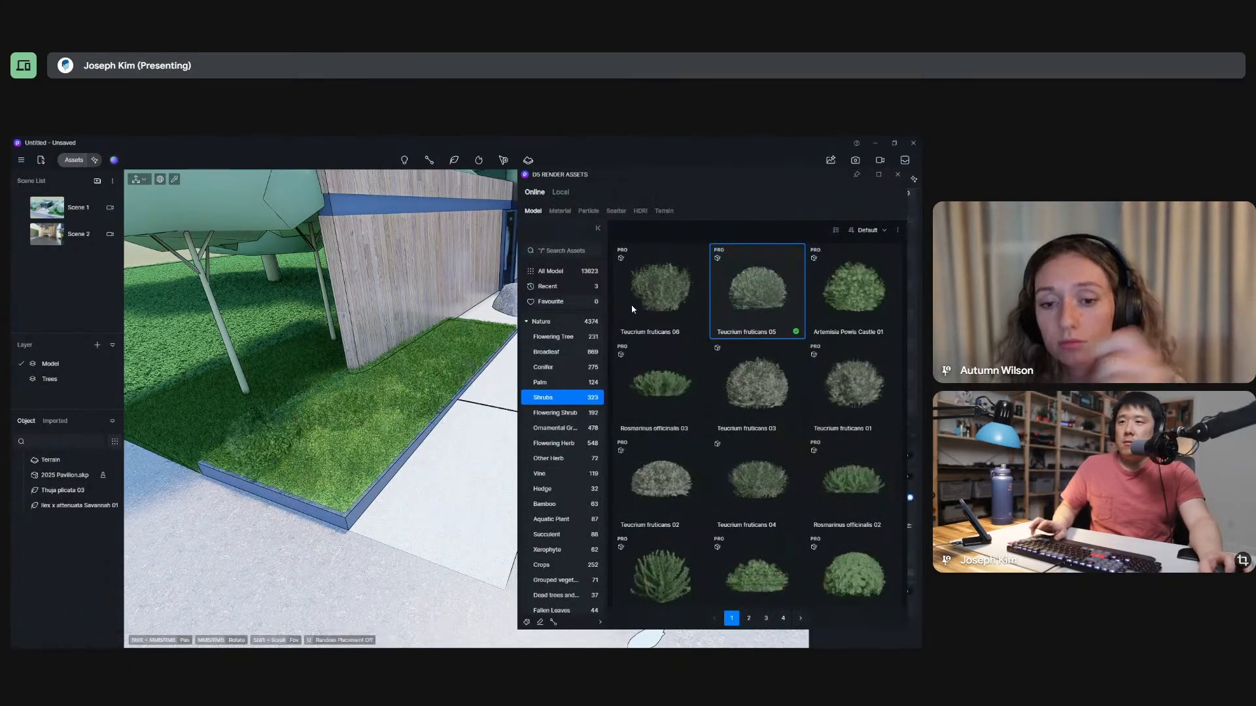
Choose Teucrium fruticans 05 and start the Scatter tool for the planting bed beside the wood wall.
left_click(766, 295)
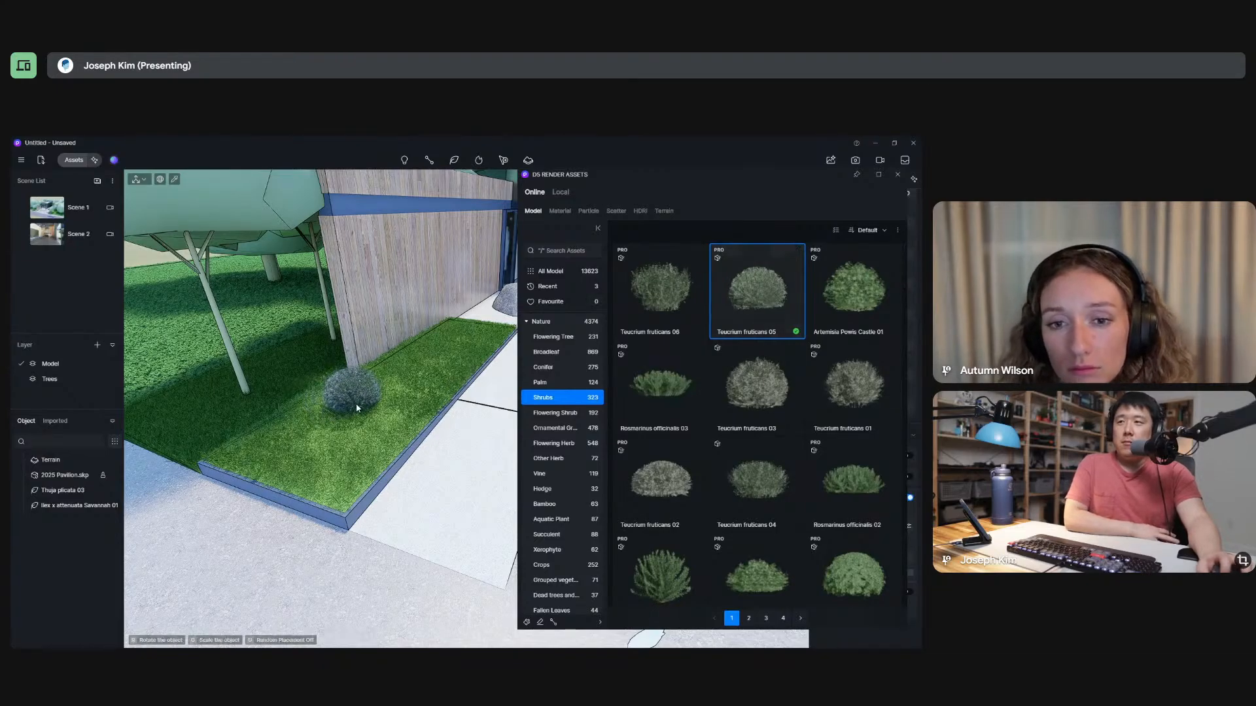
left_click(429, 161)
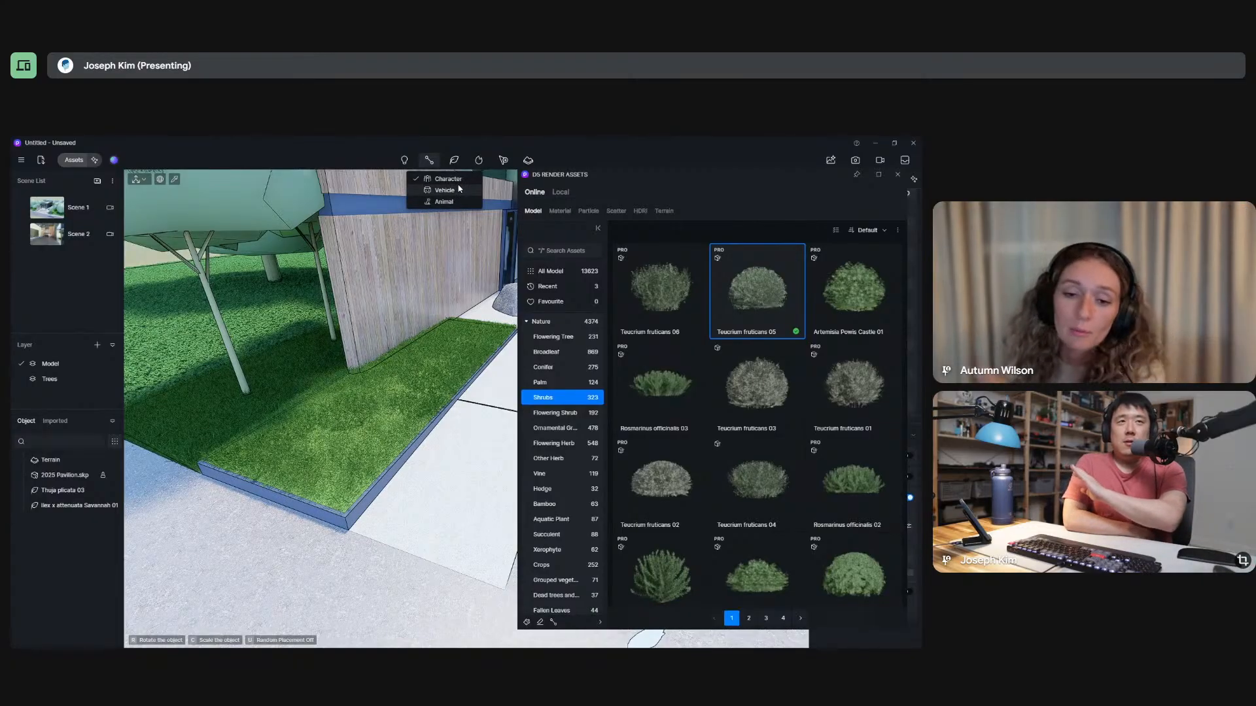
left_click(456, 163)
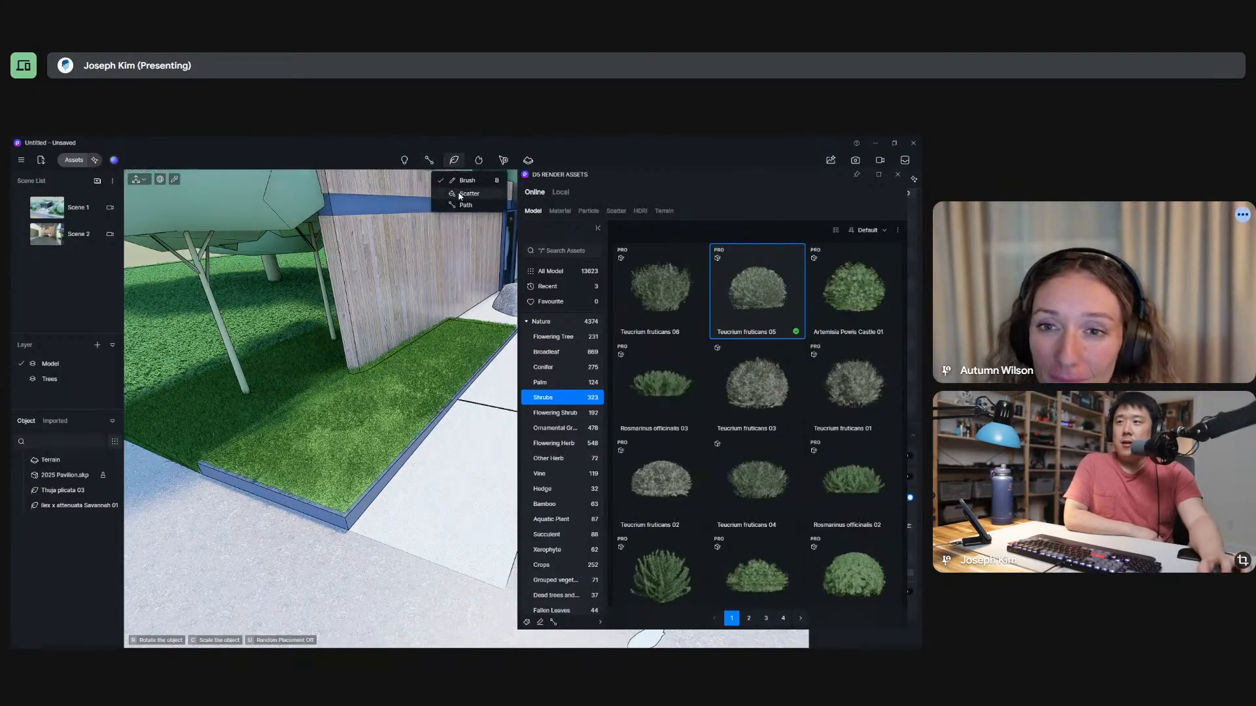
left_click(459, 195)
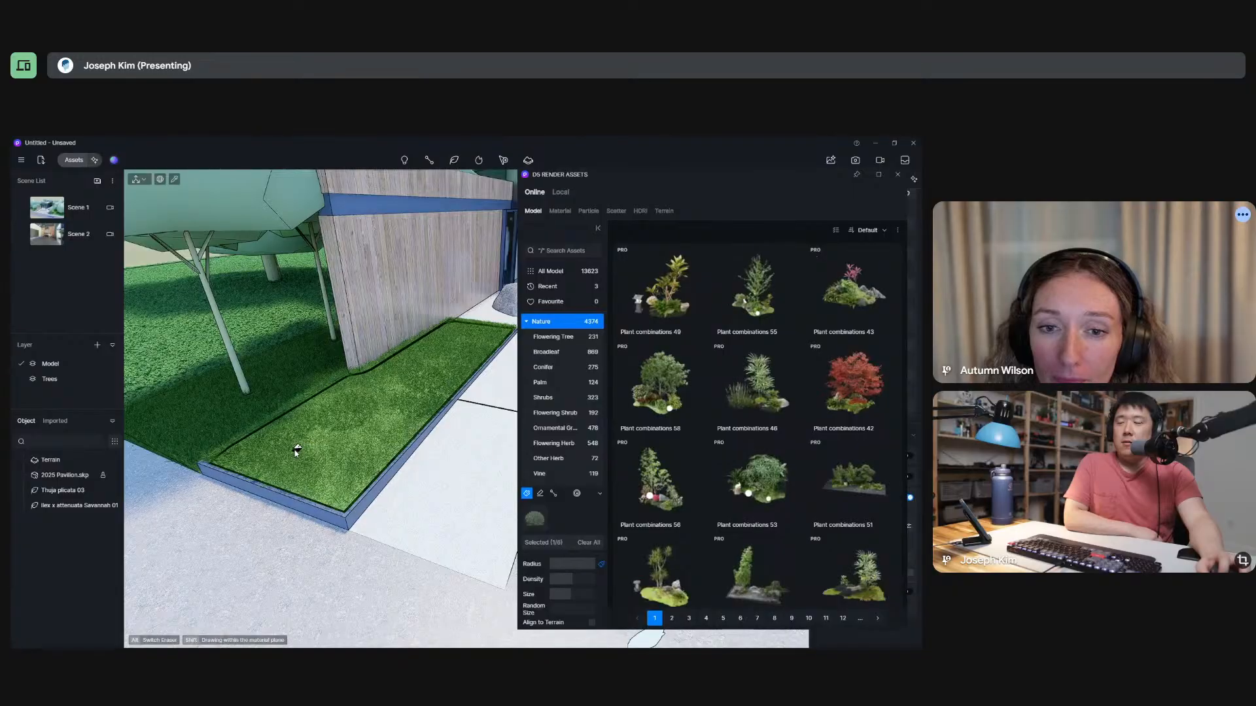
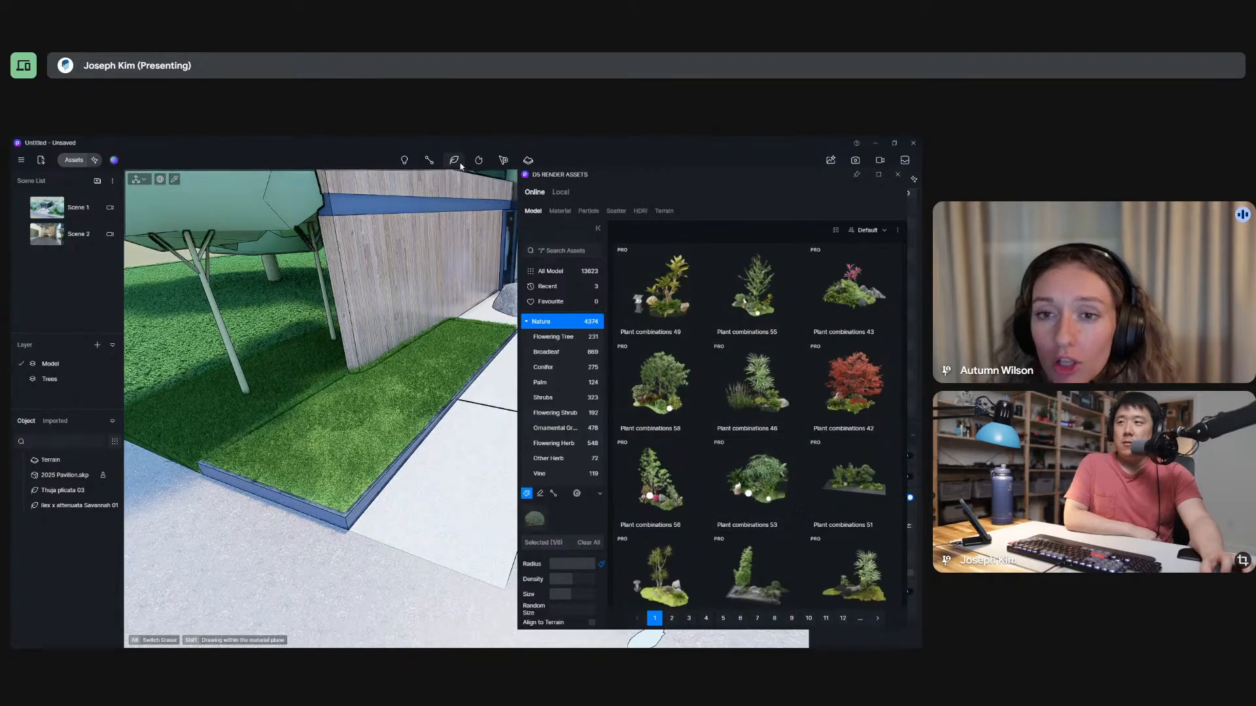
Start a vegetation path using the shrub Teucrium fruticans 05 from the Nature Shrubs category.
mouse_move(458, 162)
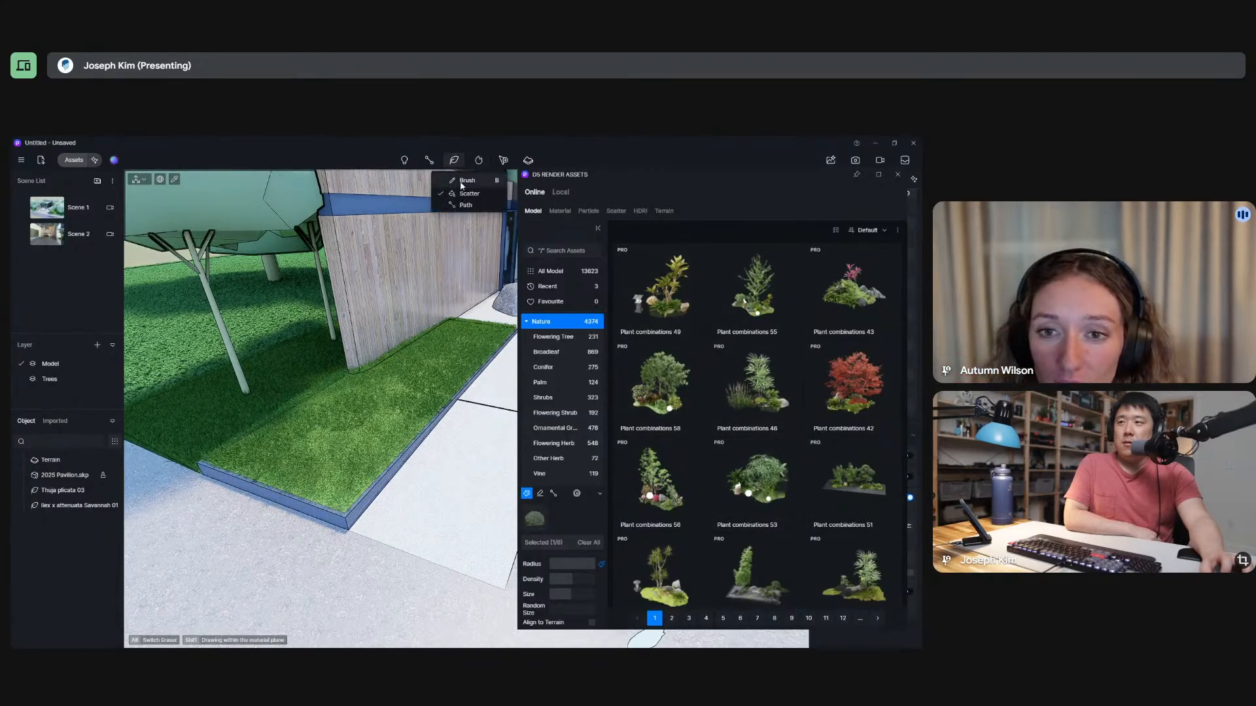
left_click(465, 204)
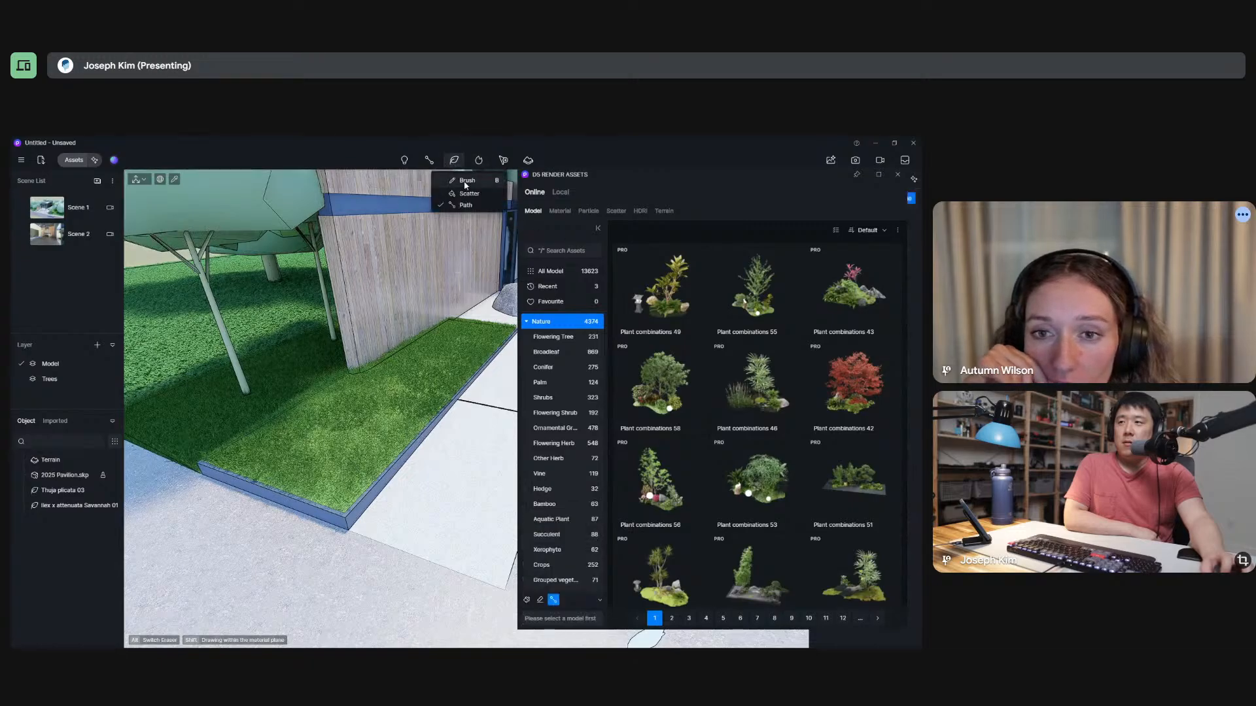
left_click(465, 182)
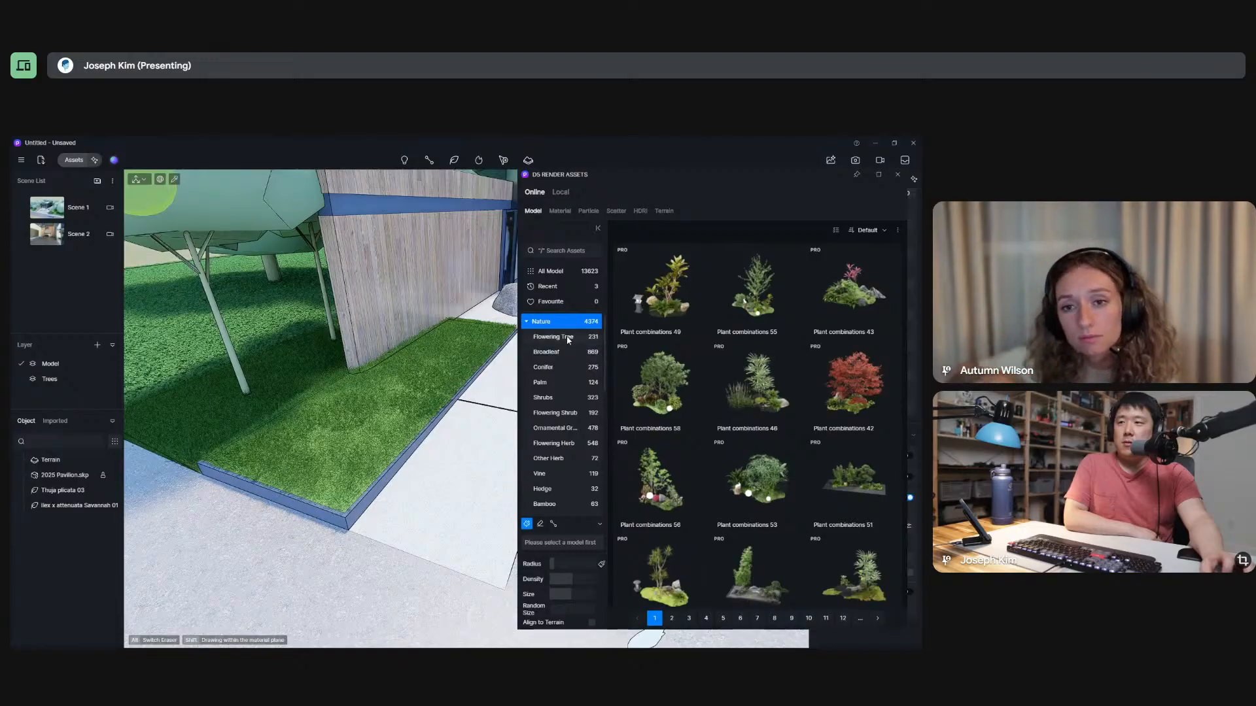
left_click(555, 398)
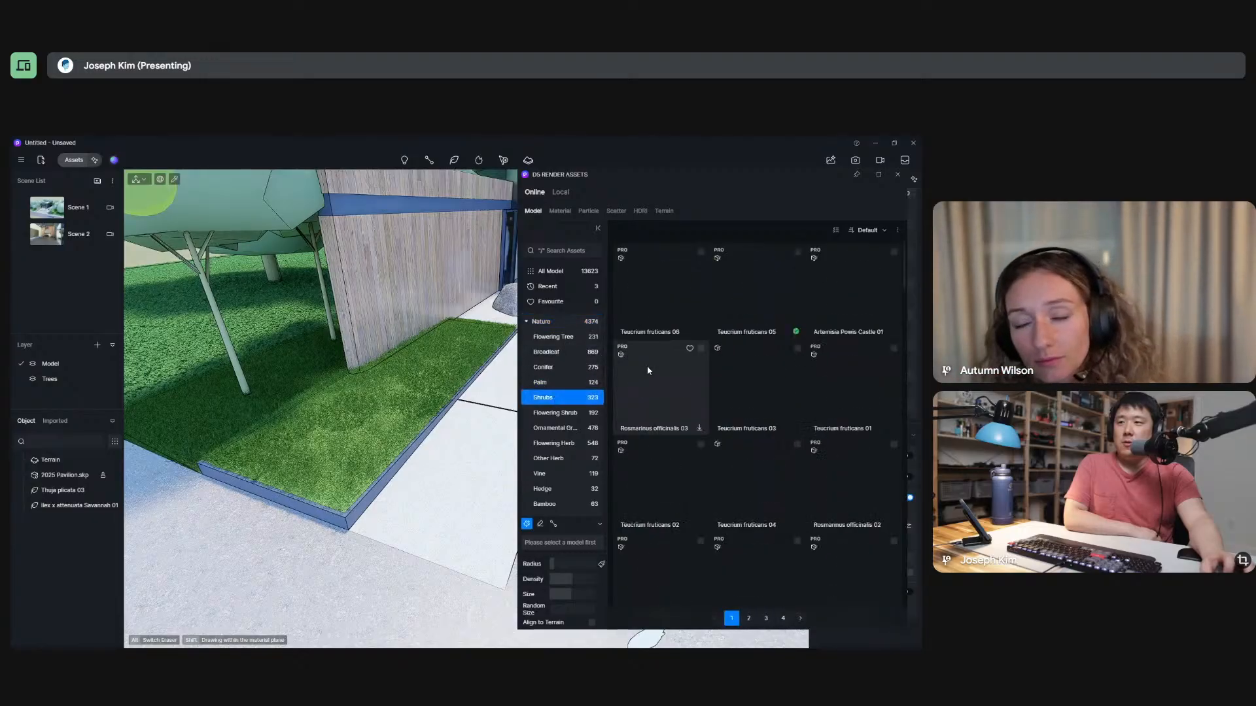
left_click(757, 284)
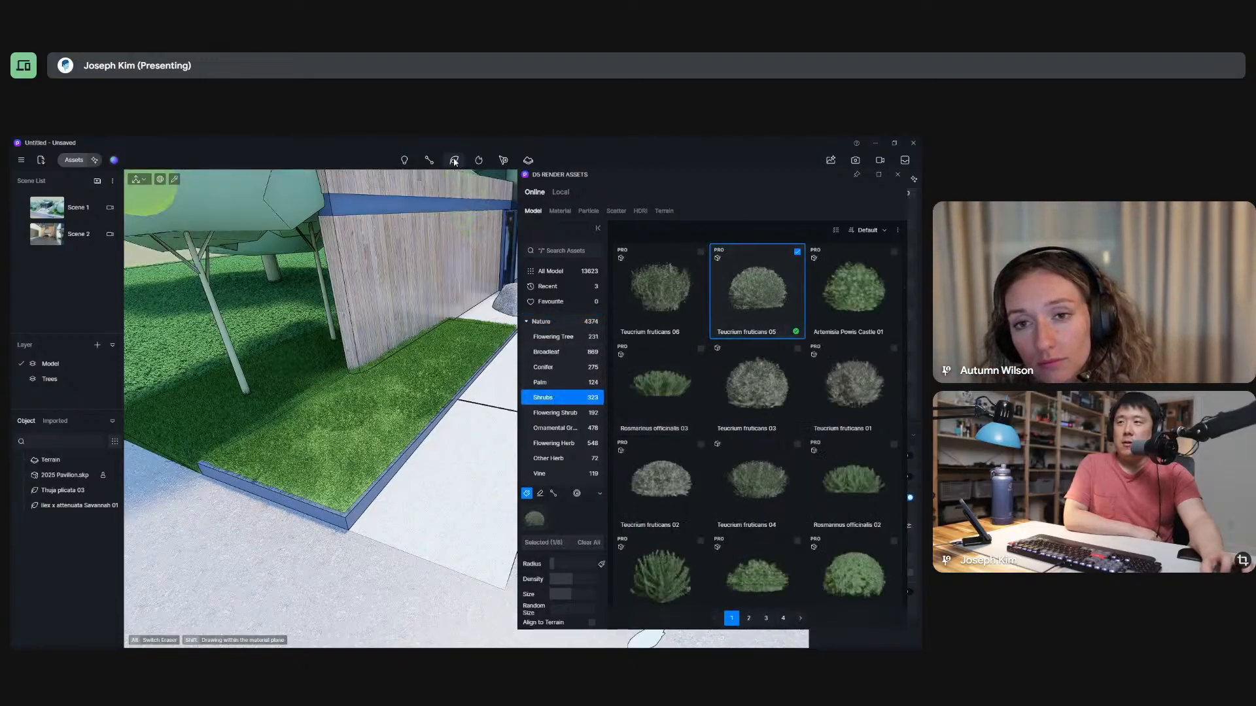
mouse_move(478, 164)
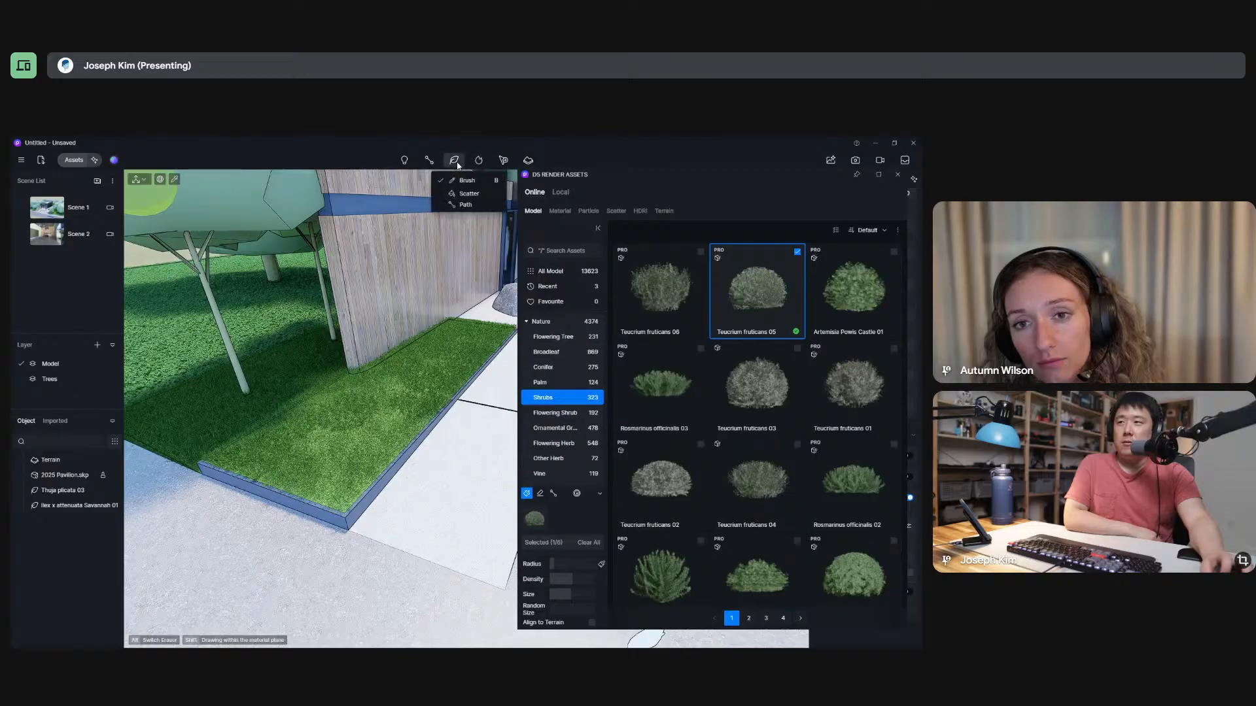
left_click(462, 205)
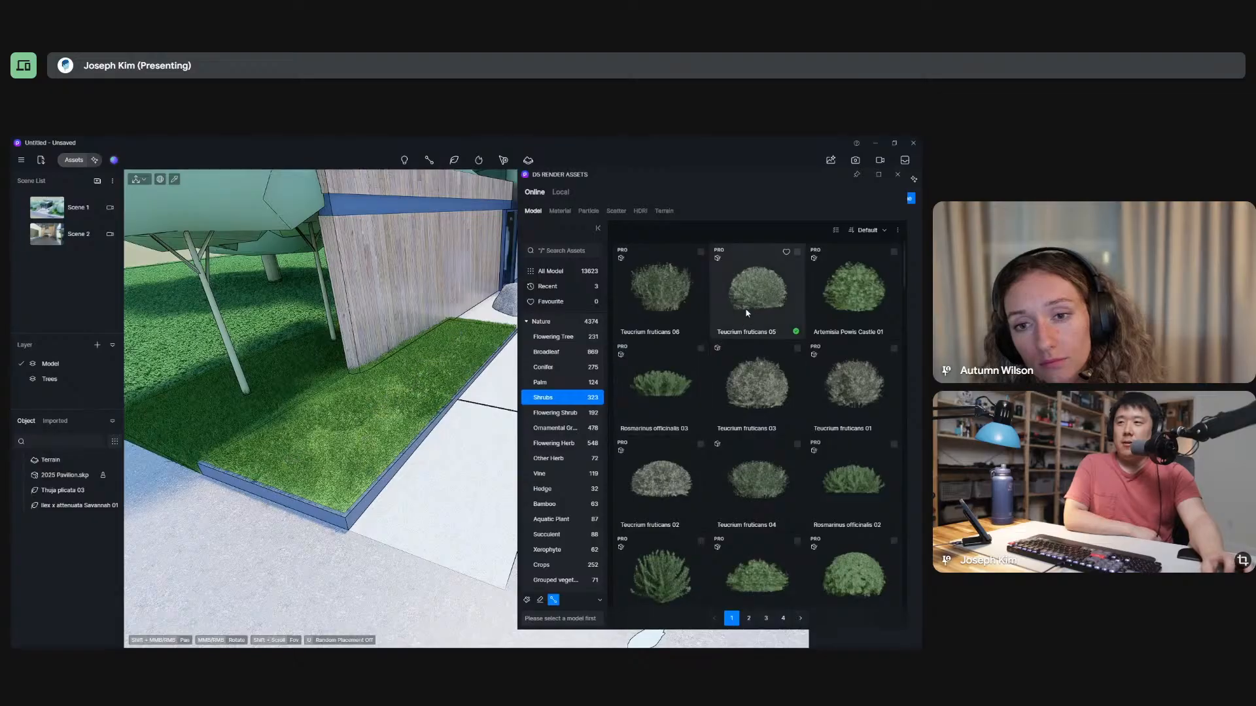
left_click(746, 325)
Draw a zigzag vegetation path across the grass bed in front of the wood-clad wall and finish it.
left_click(445, 335)
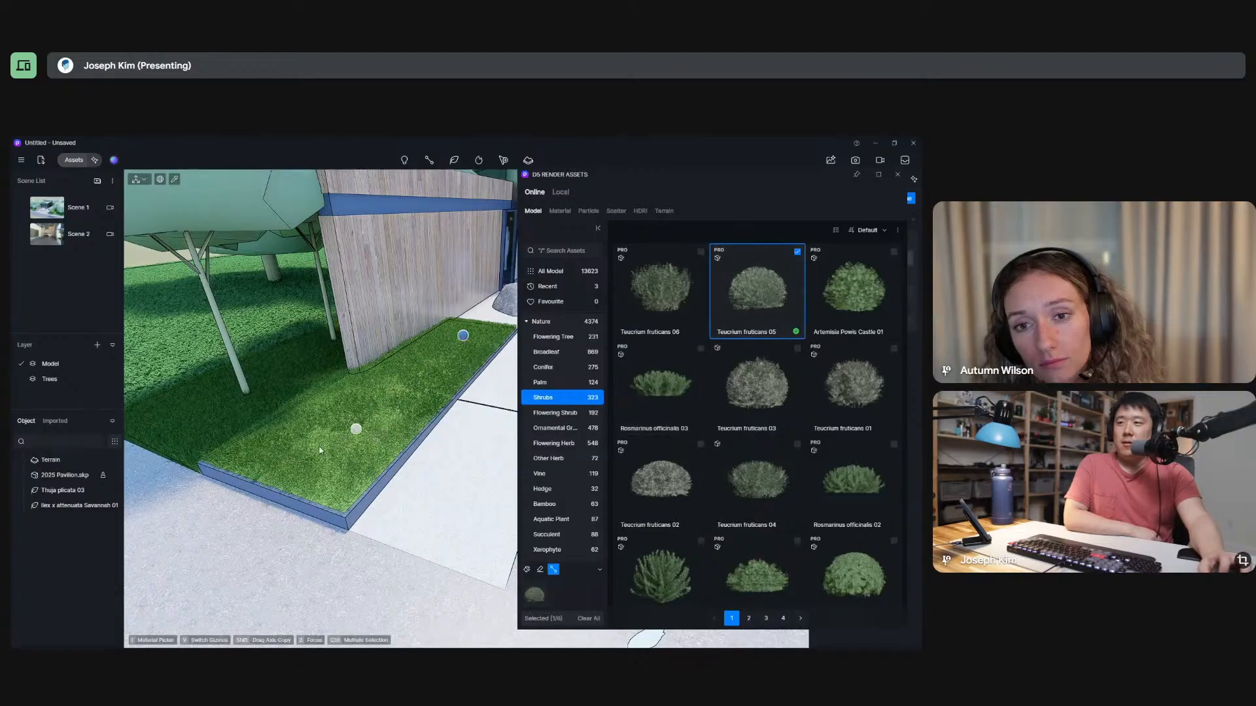
left_click(293, 469)
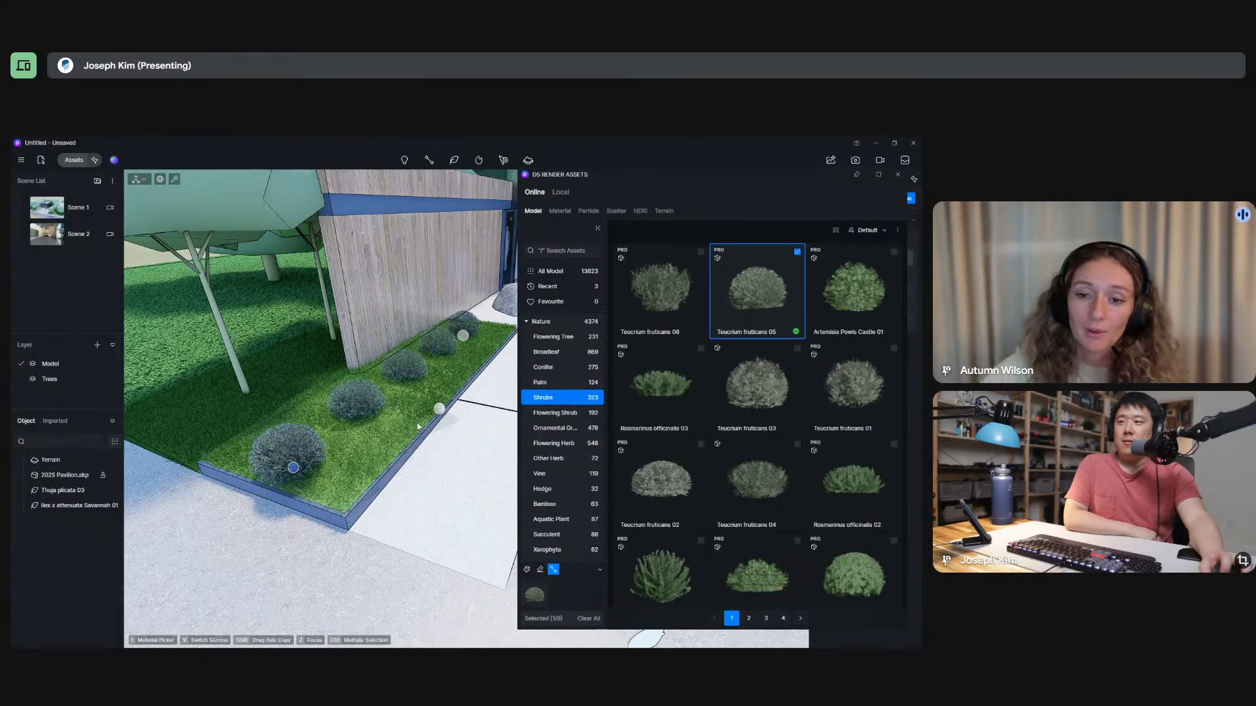
left_click(346, 481)
left_click(495, 339)
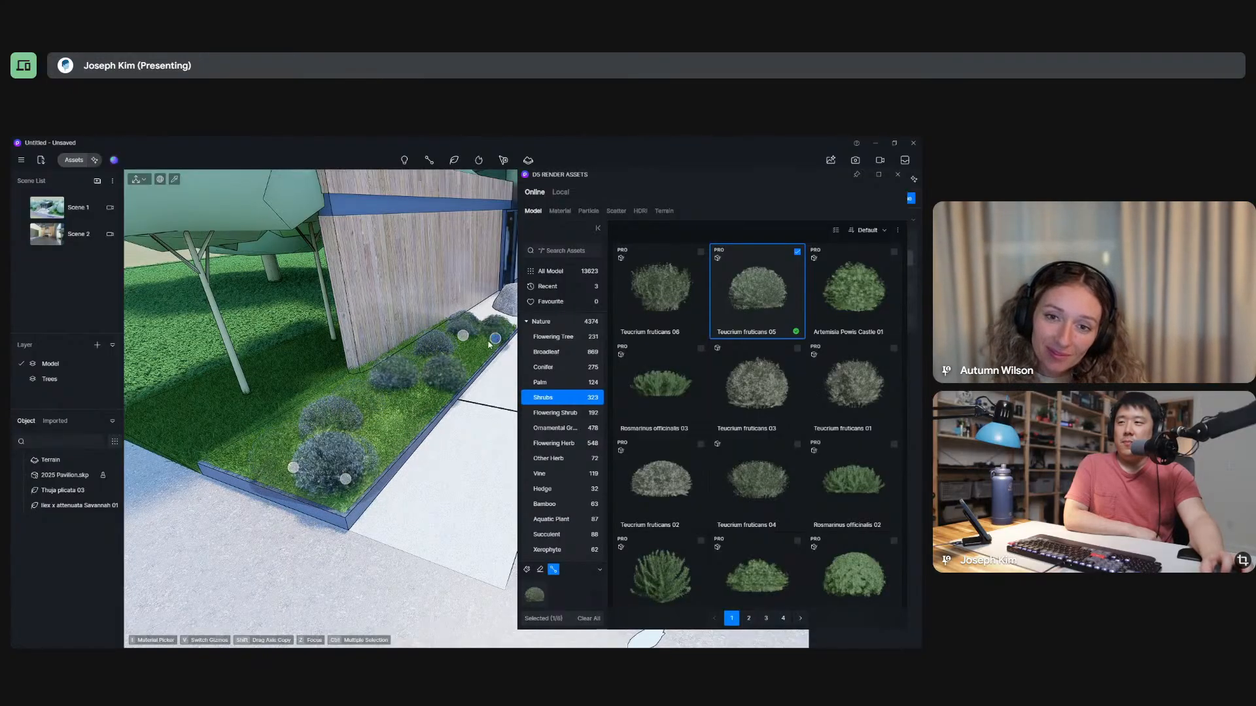
left_click(246, 455)
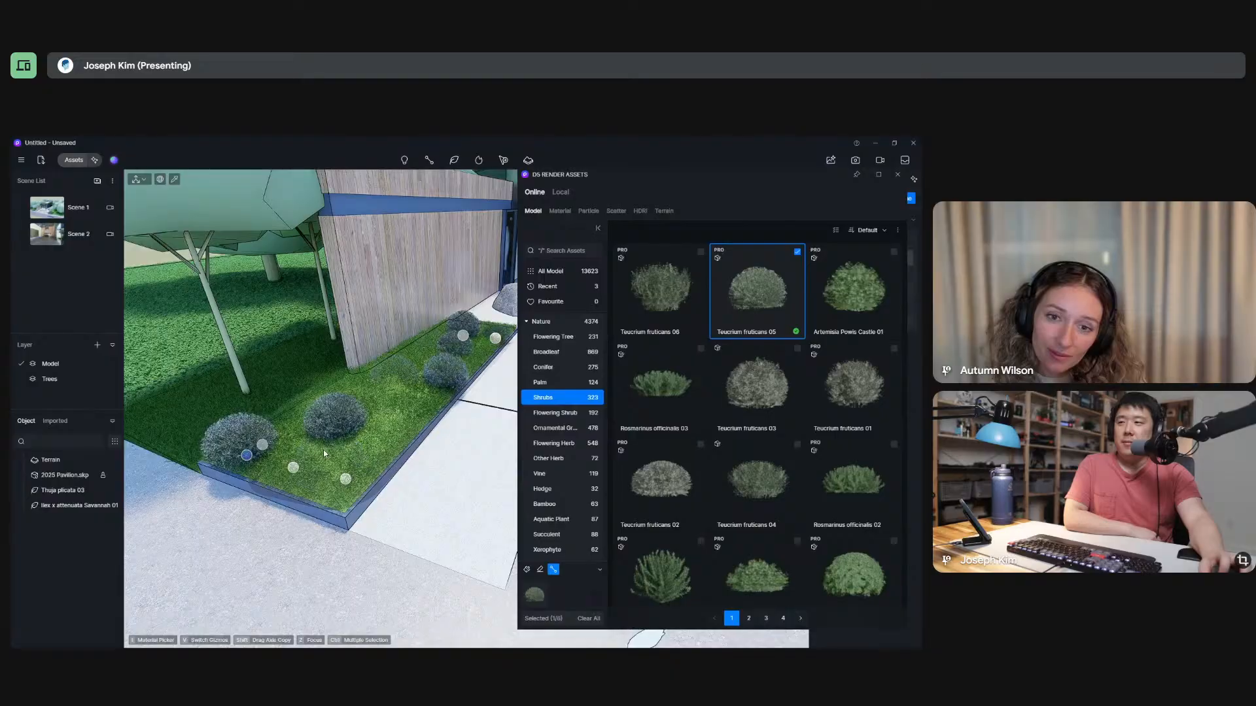
left_click(390, 439)
left_click(362, 376)
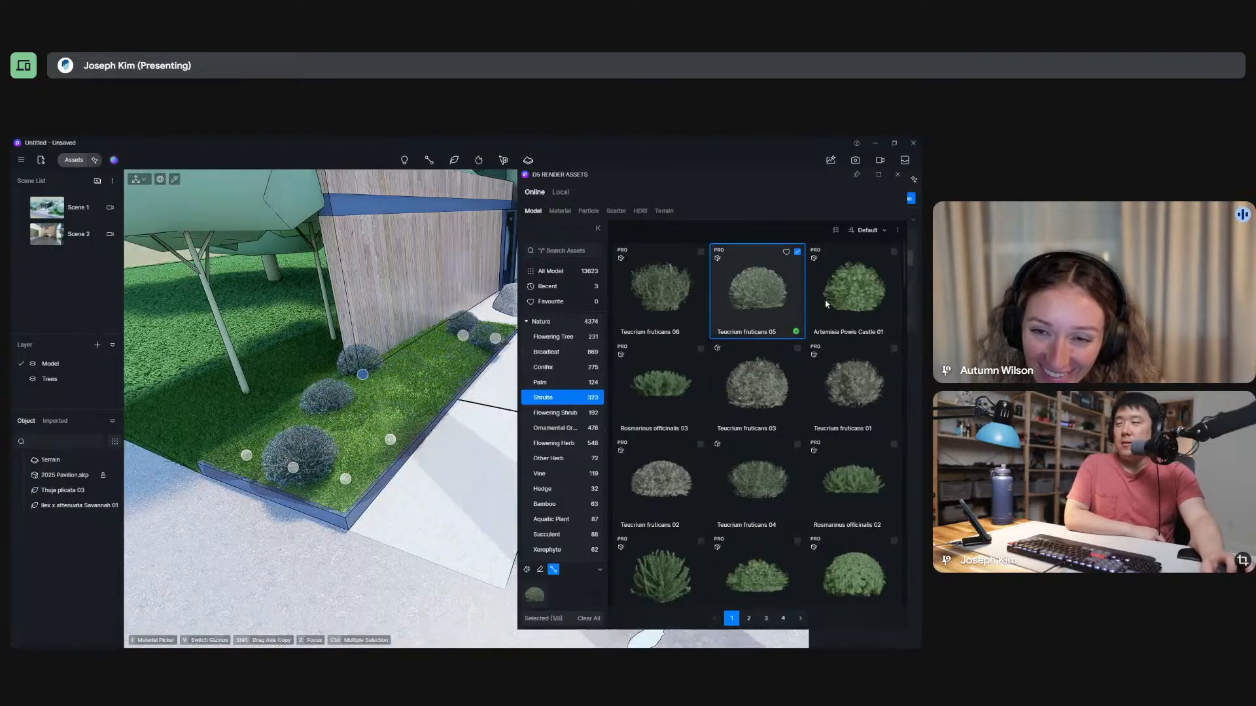
left_click(897, 175)
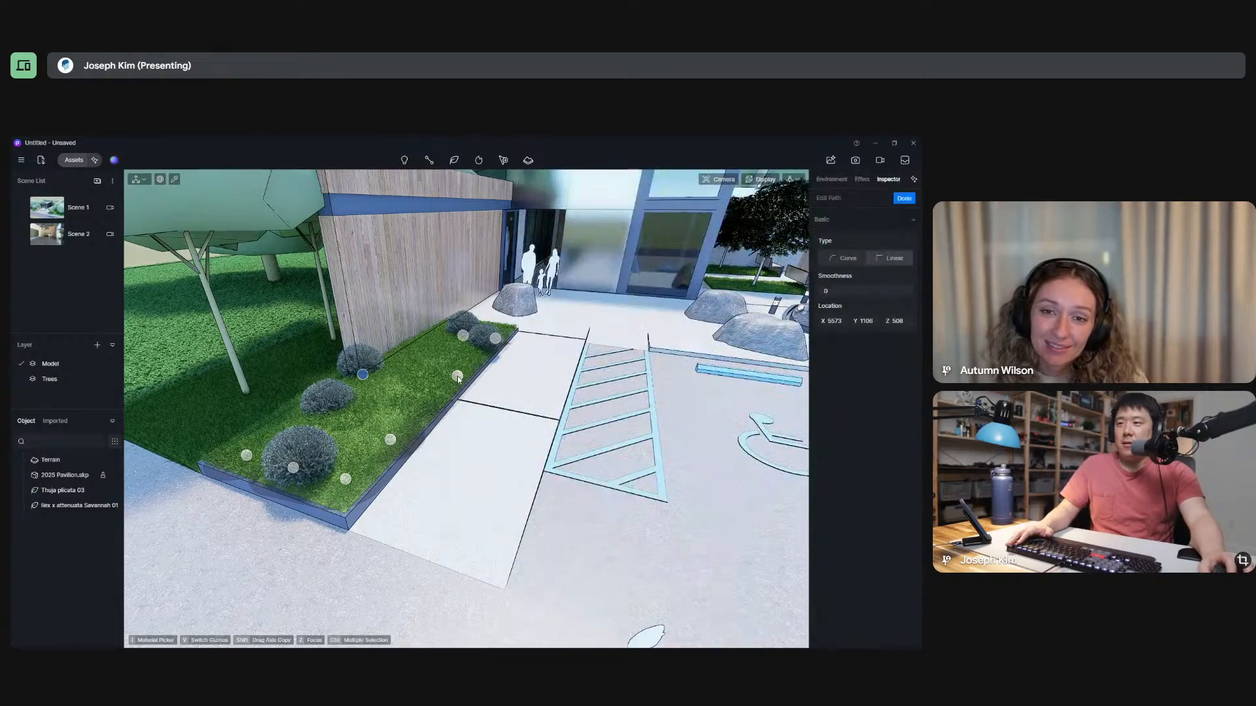
key("Escape")
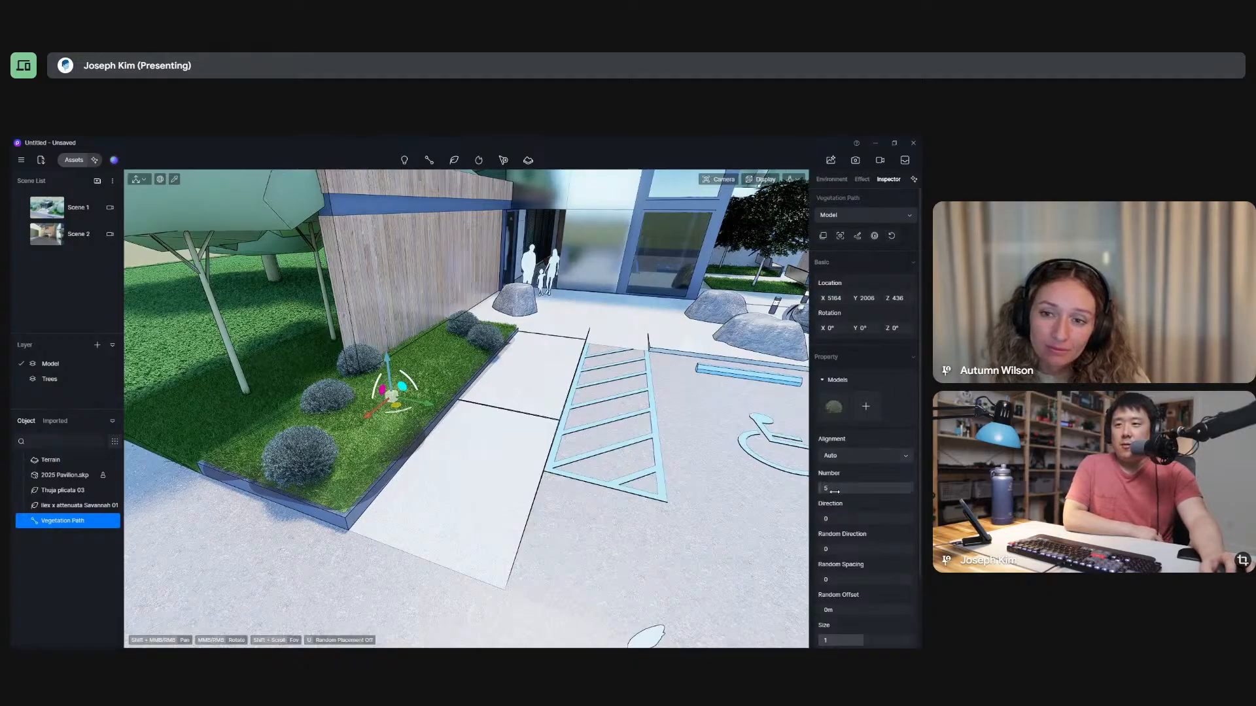
Set the number of shrubs along the grass bed's vegetation path to 24.
left_click_drag(834, 491, 890, 491)
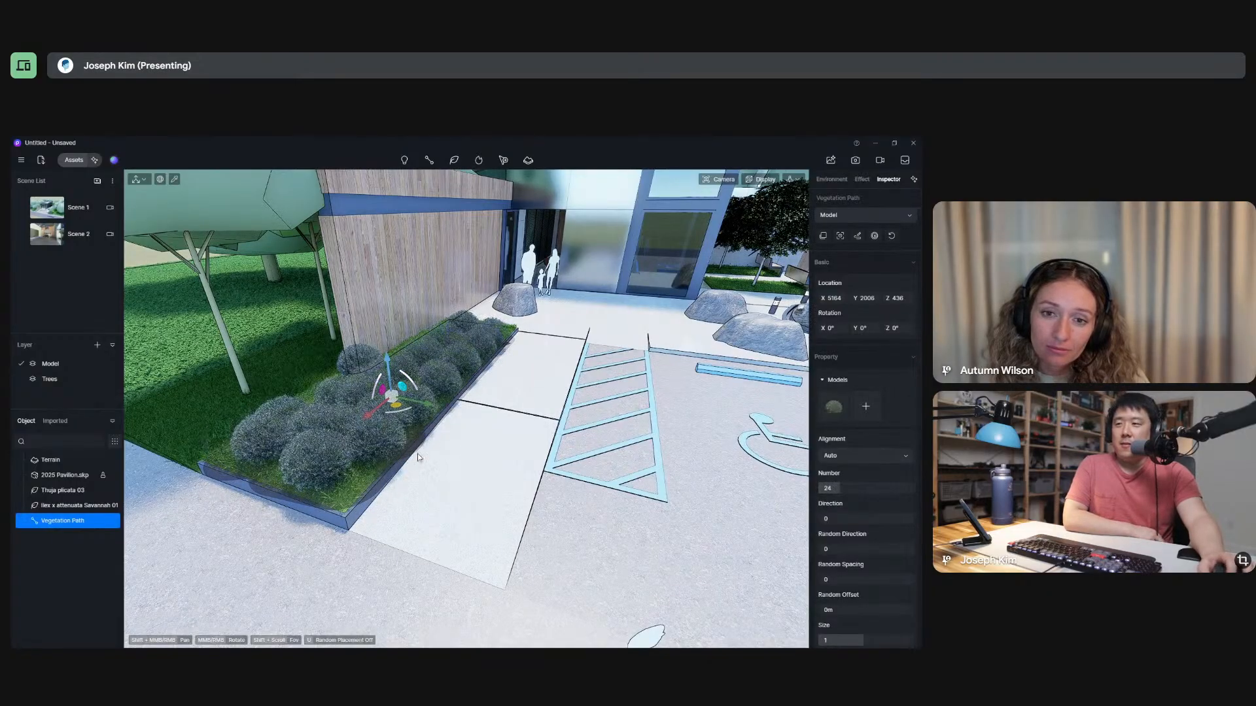
middle_click_drag(457, 417, 433, 579)
scroll(509, 285, "down", 4)
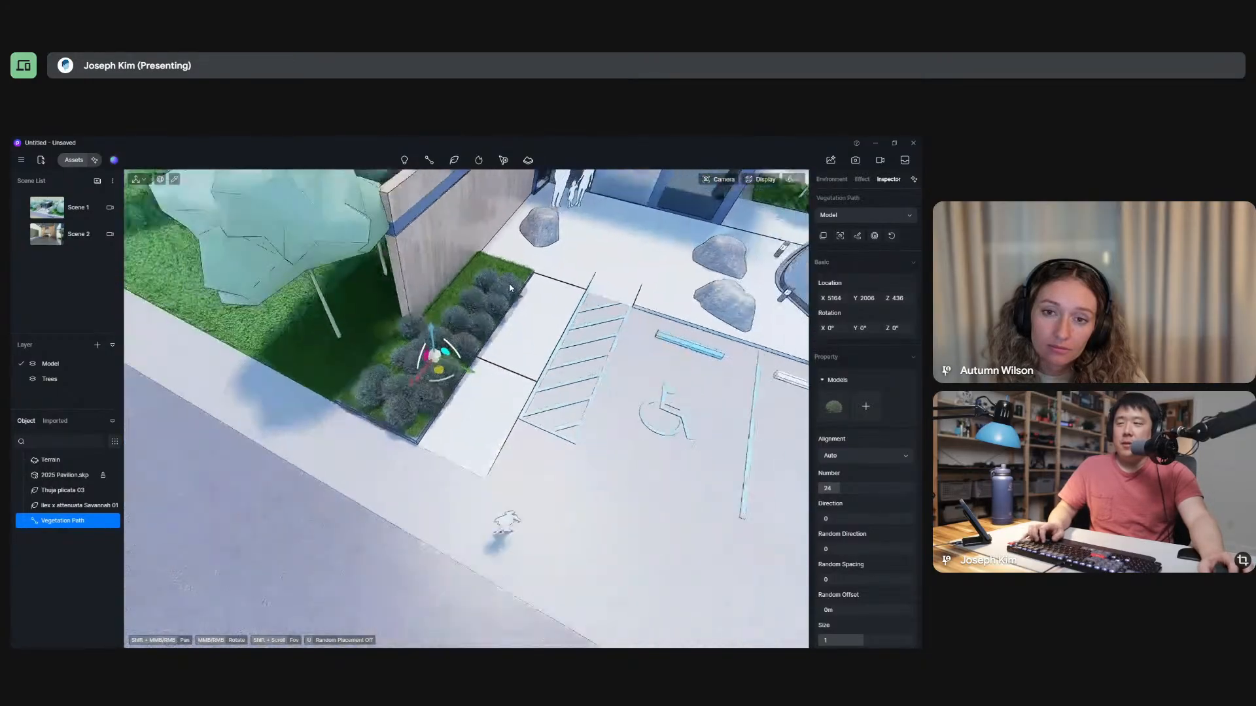
scroll(509, 284, "up", 5)
middle_click_drag(494, 282, 569, 454)
scroll(542, 438, "down", 8)
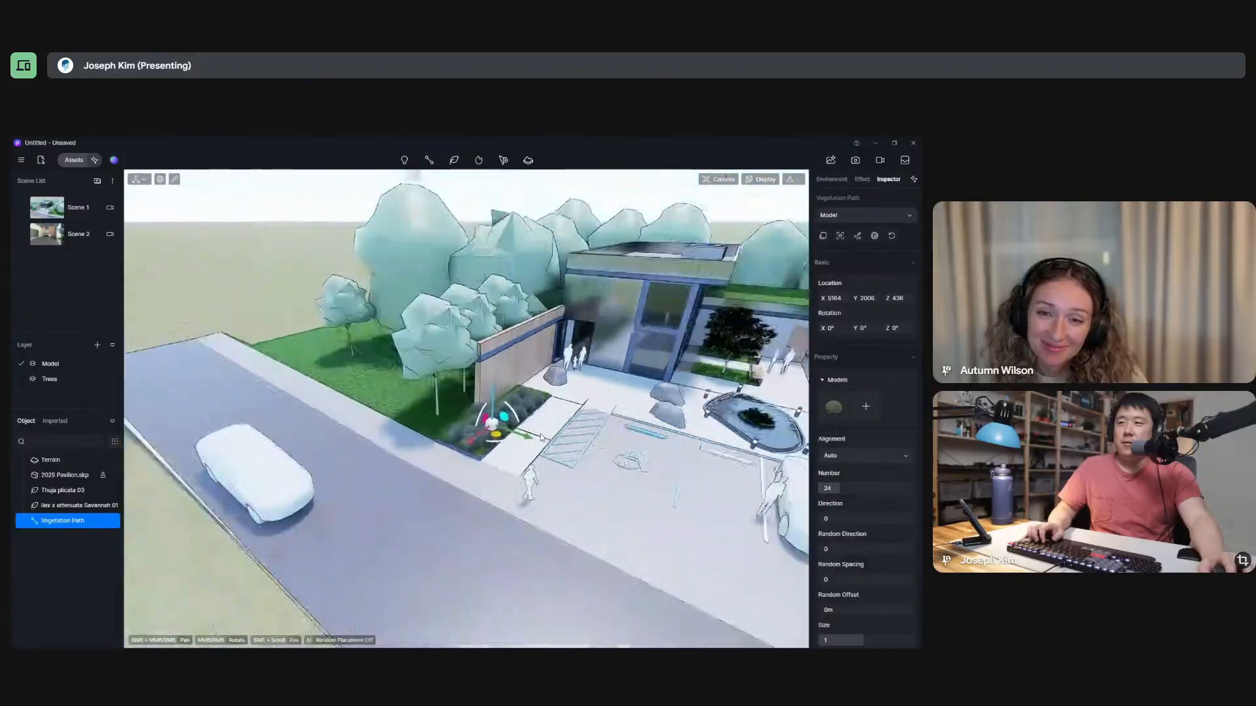
Switch to SketchUp, aim its view at the long planter beside the parked car, and return to D5 Render.
middle_click_drag(542, 438, 691, 390)
scroll(691, 390, "up", 3)
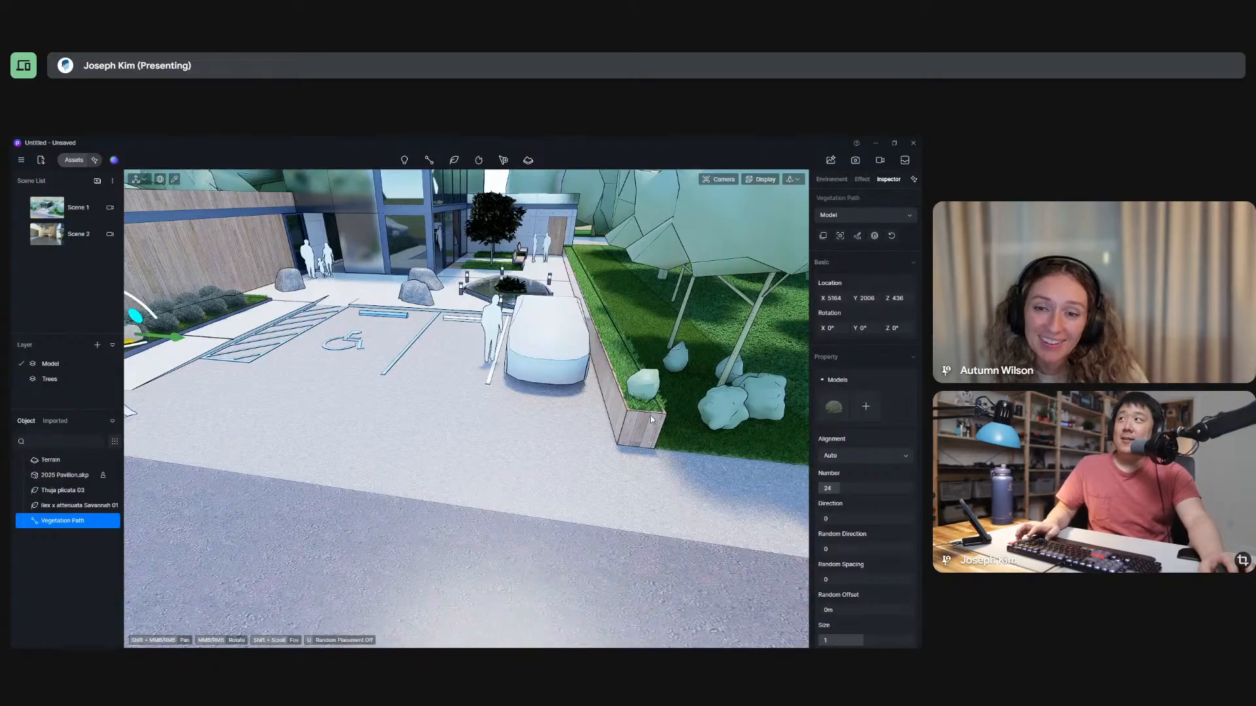
key("alt+Tab")
middle_click_drag(632, 394, 477, 452)
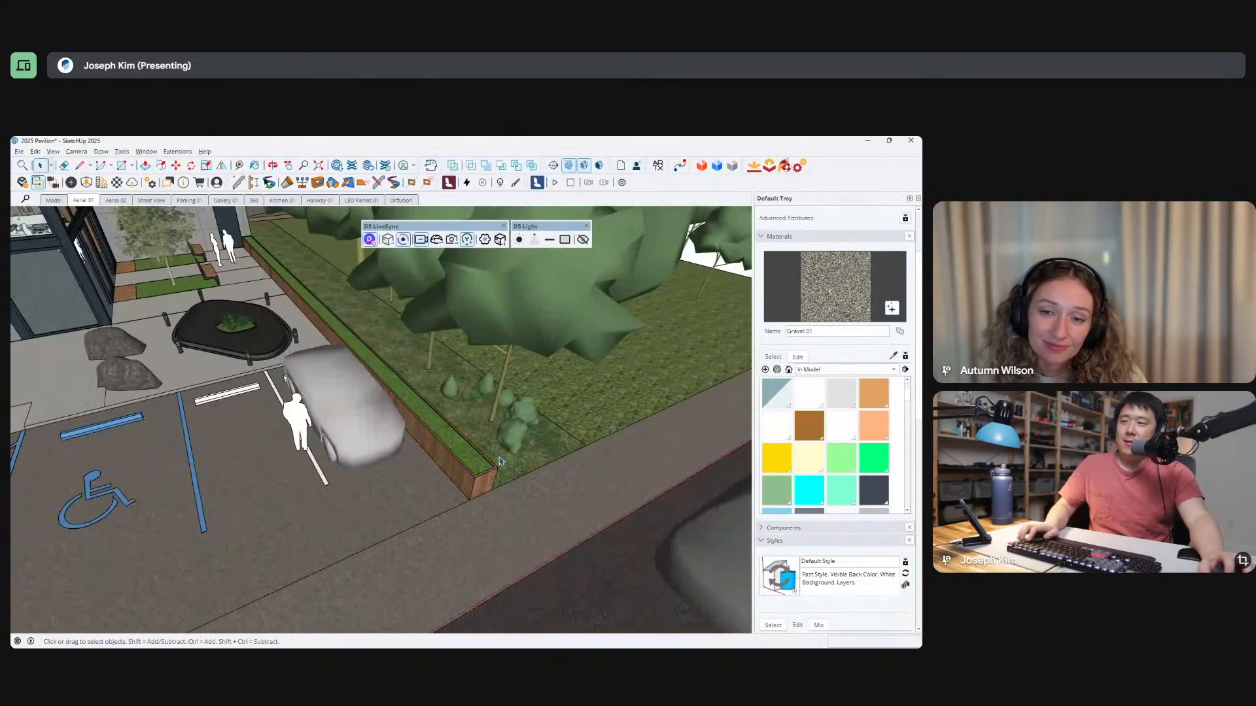
key("alt+Tab")
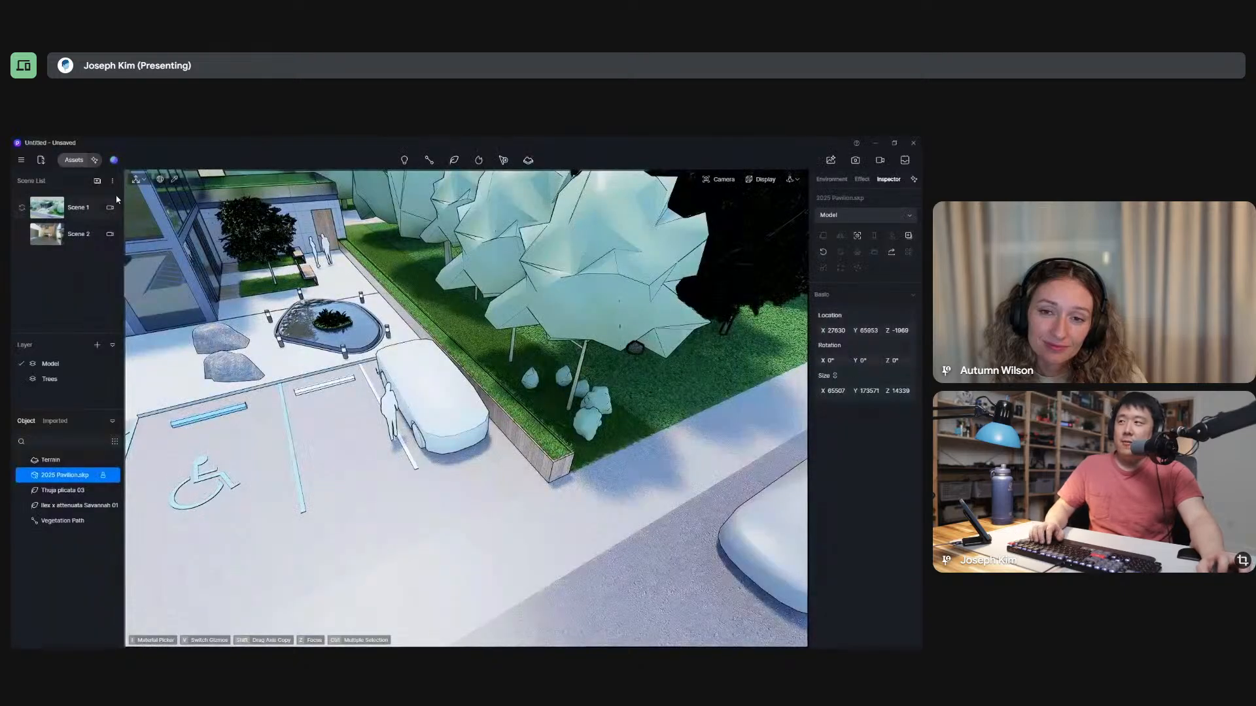
Download the shrub Teucrium fruticans 06 and select it for a new vegetation path.
left_click(73, 161)
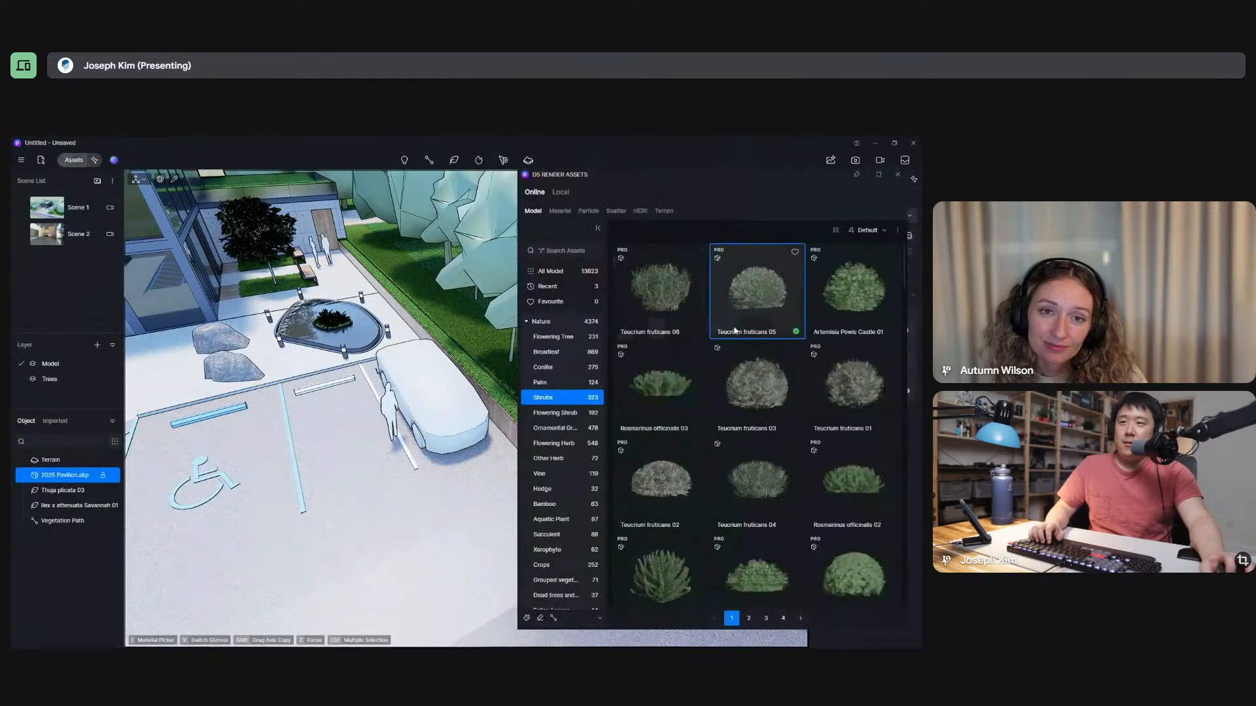
left_click(670, 307)
scroll(301, 326, "down", 3)
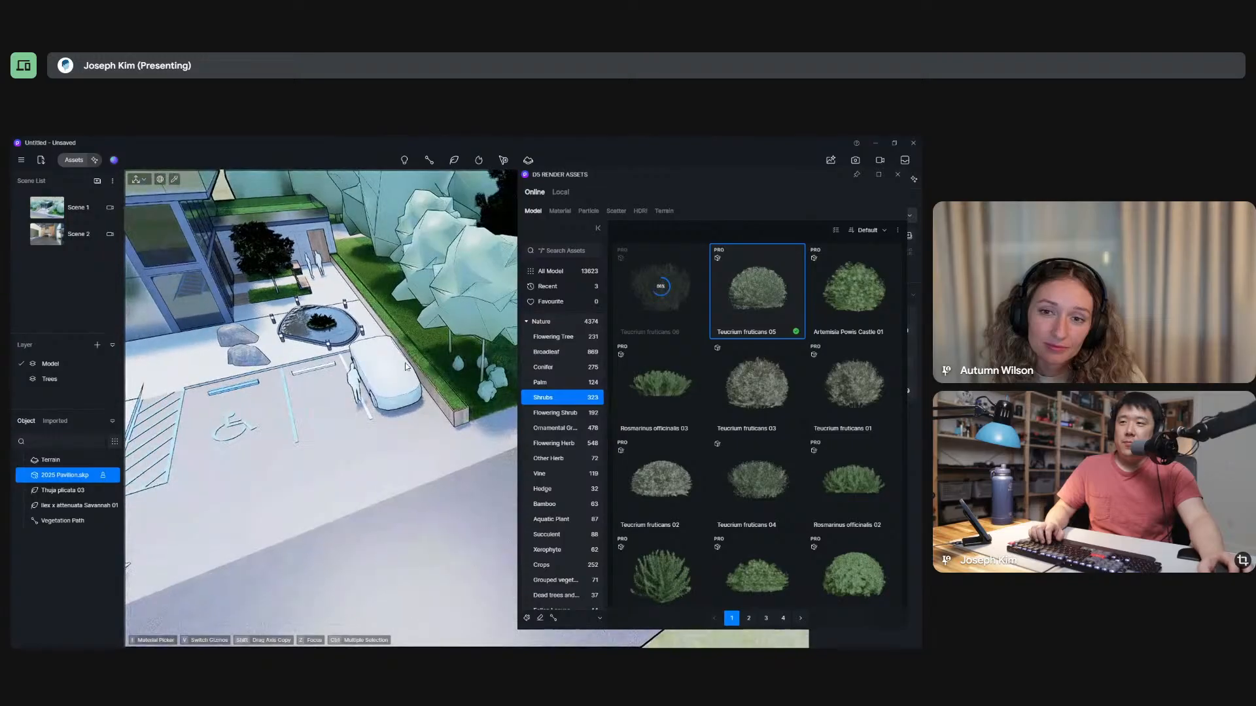
scroll(358, 340, "up", 4)
left_click(655, 303)
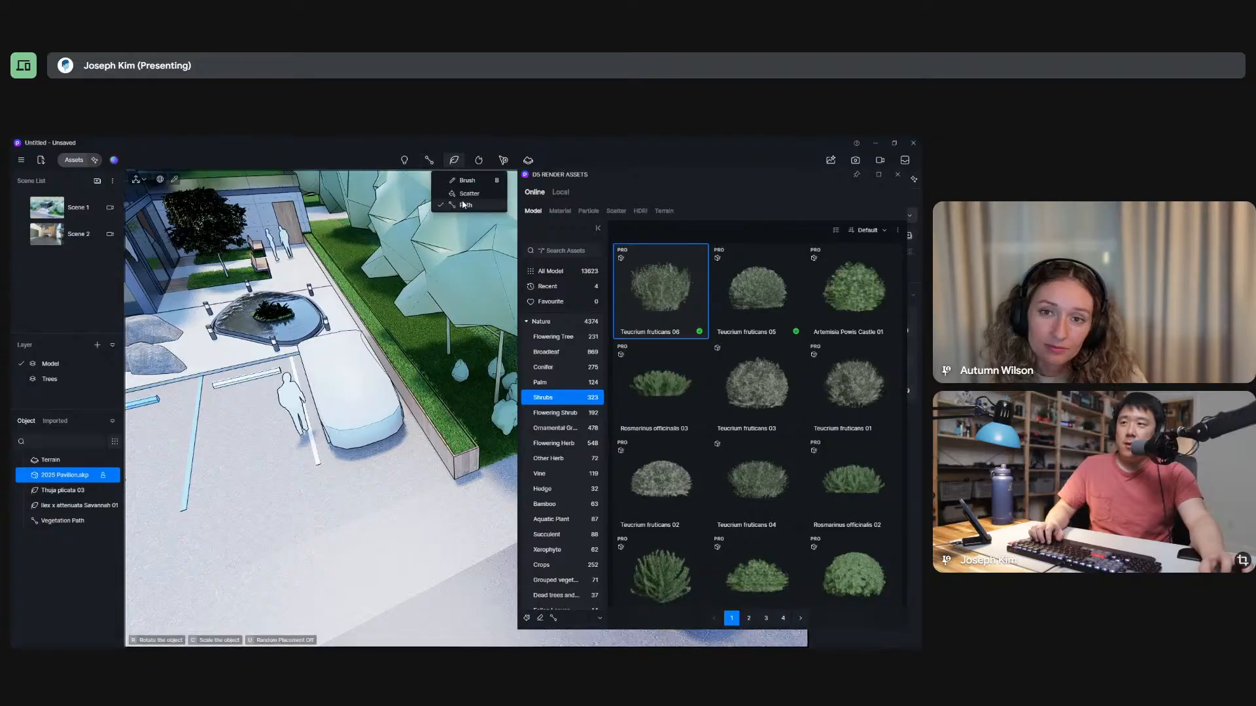
left_click(464, 204)
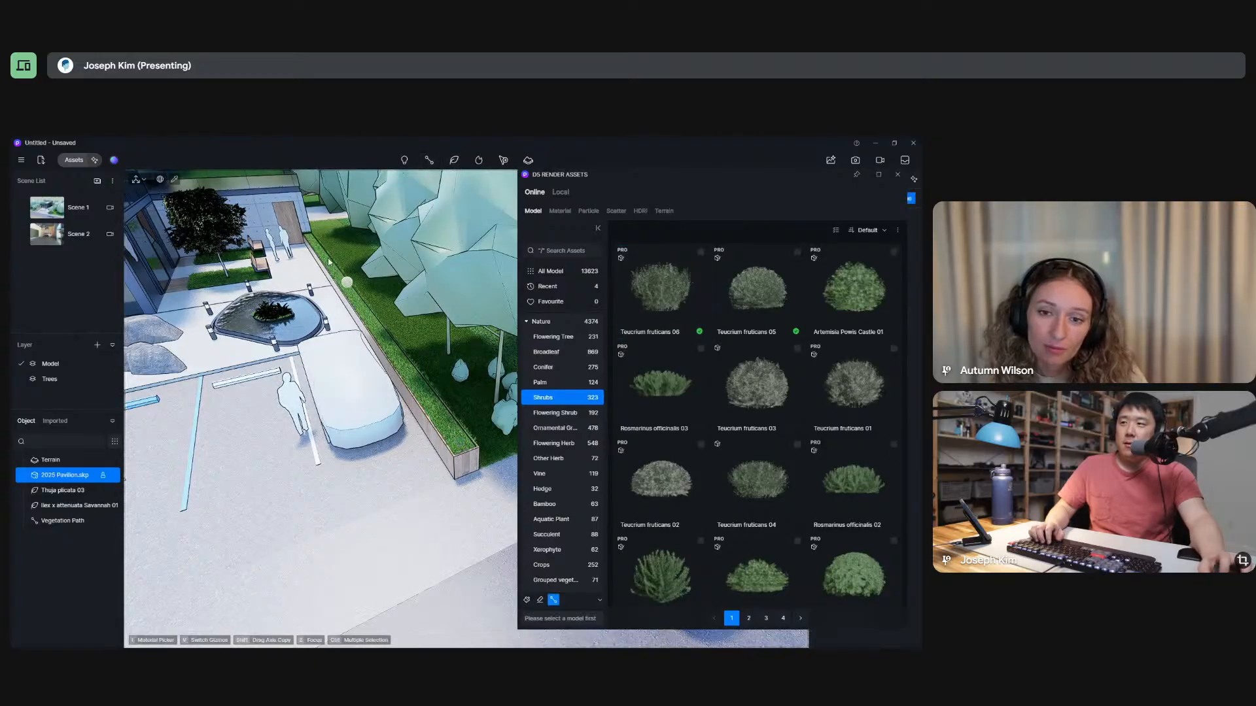
left_click(677, 298)
Draw a straight vegetation path along the full length of the long planter beside the parked car.
left_click(458, 443)
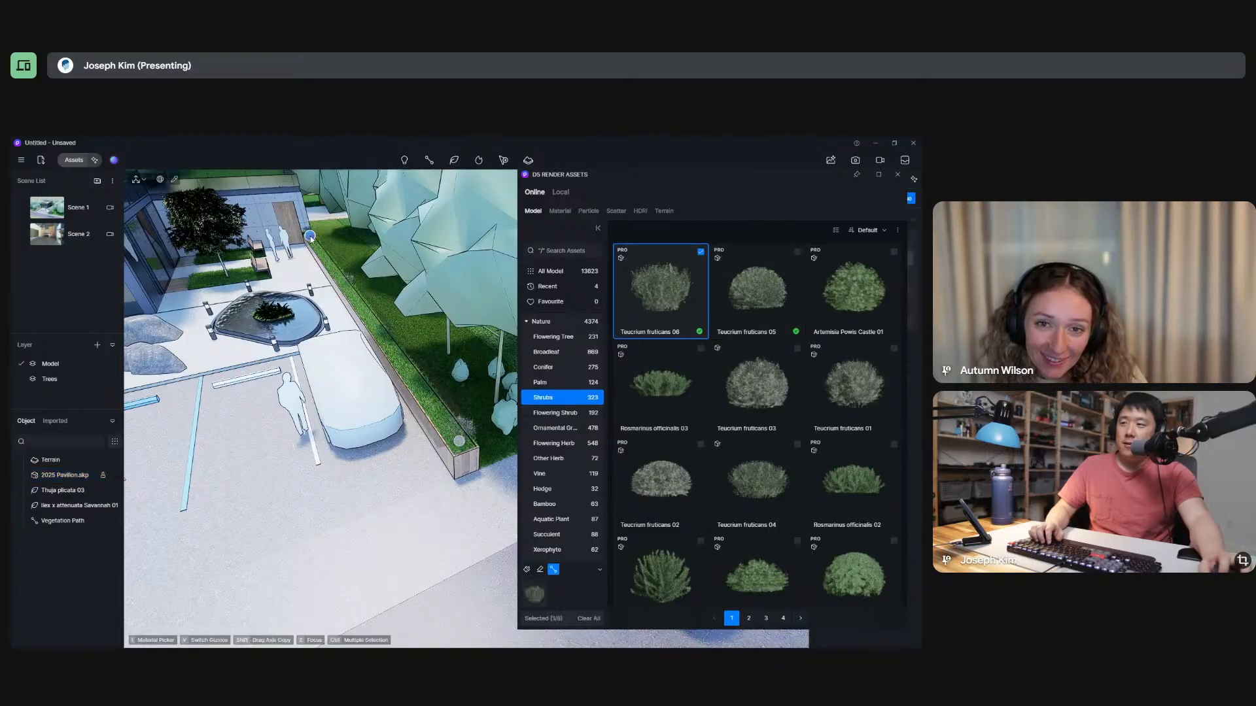
key("Escape")
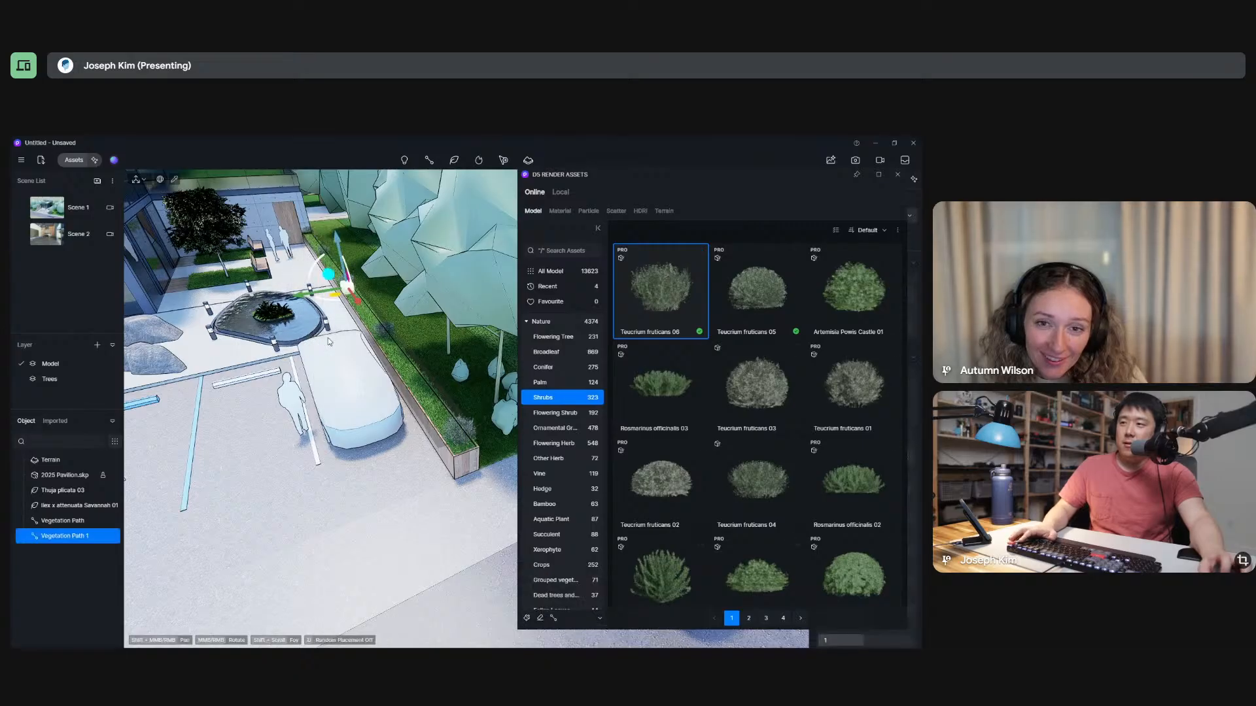
left_click(897, 175)
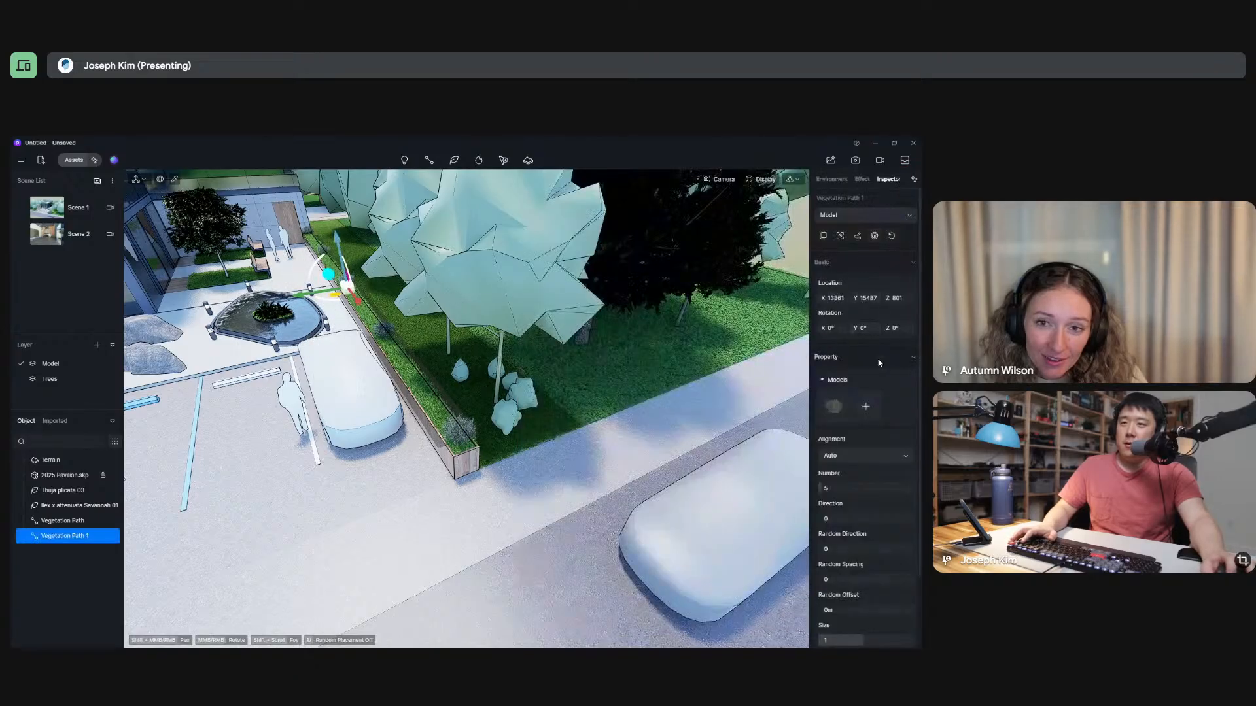
Set the number of shrubs along the long planter's path to 38 and check their distribution.
left_click_drag(852, 490, 865, 493)
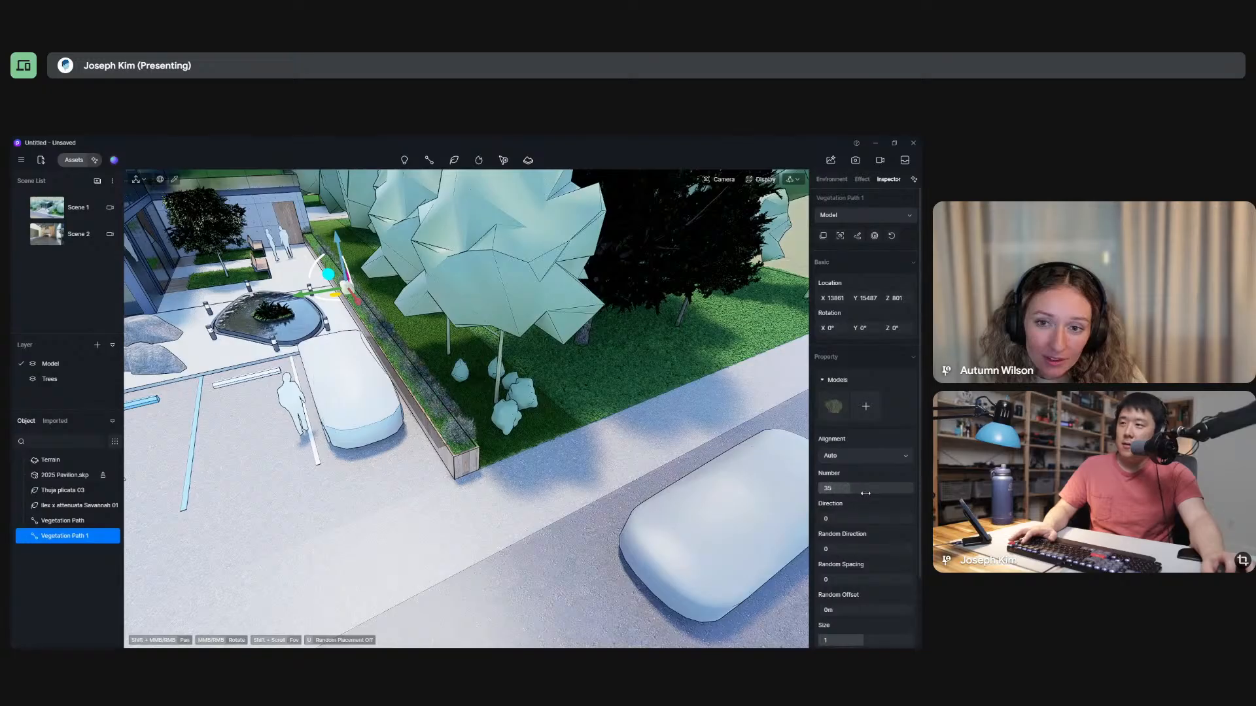
middle_click_drag(300, 440, 366, 392)
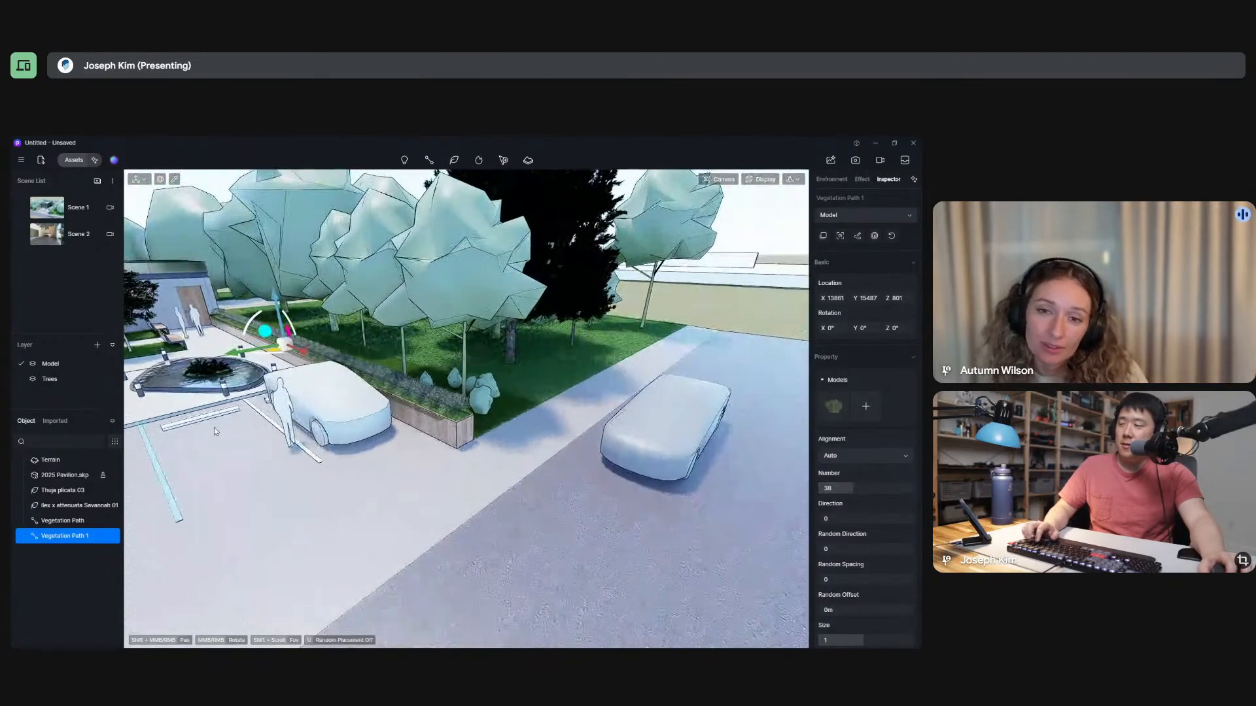
scroll(219, 424, "up", 1)
left_click(232, 413)
middle_click_drag(291, 285, 421, 350)
left_click(415, 384)
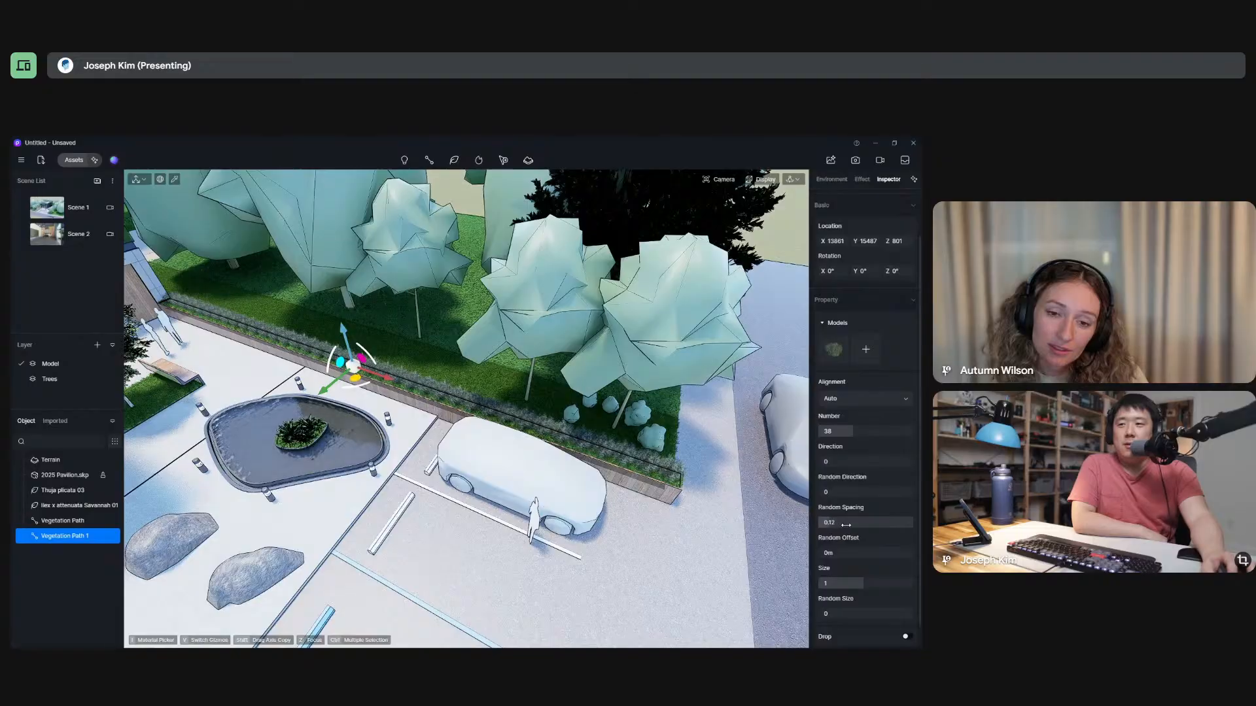
Set the long planter's path to 29 shrubs with random spacing 0.2, random offset 0.11 m and size 1.21.
left_click_drag(851, 432, 839, 434)
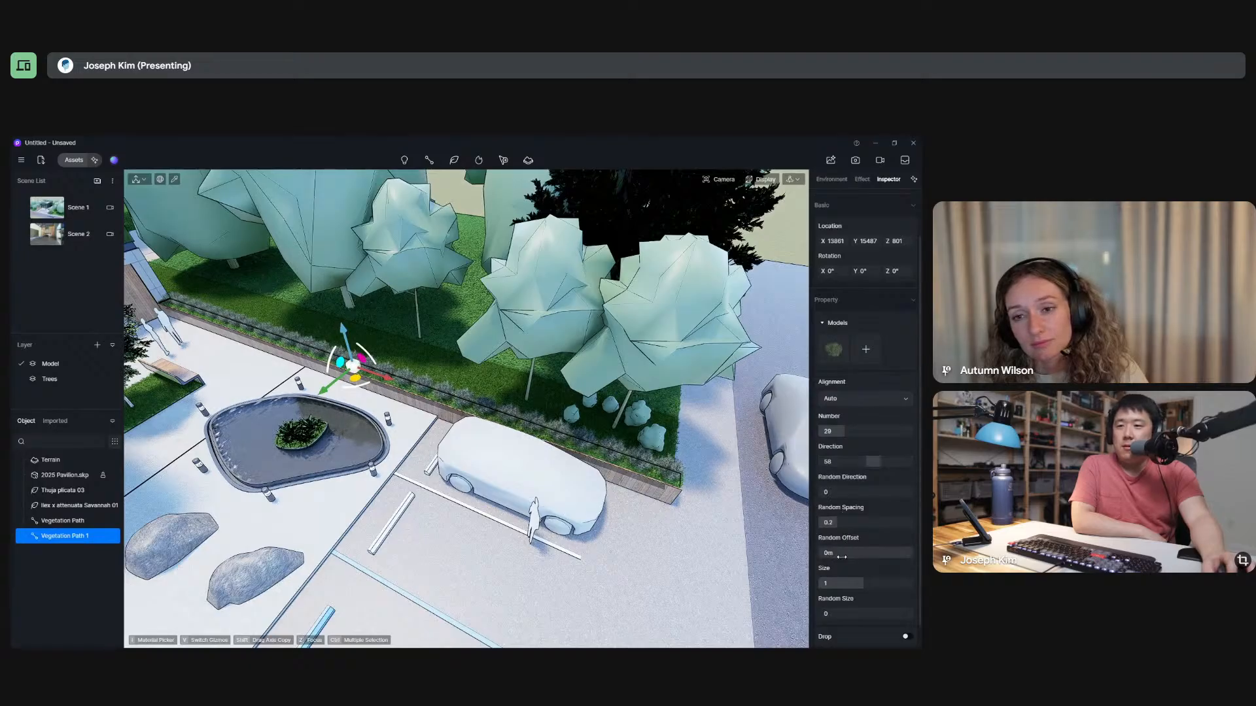
left_click_drag(840, 555, 856, 556)
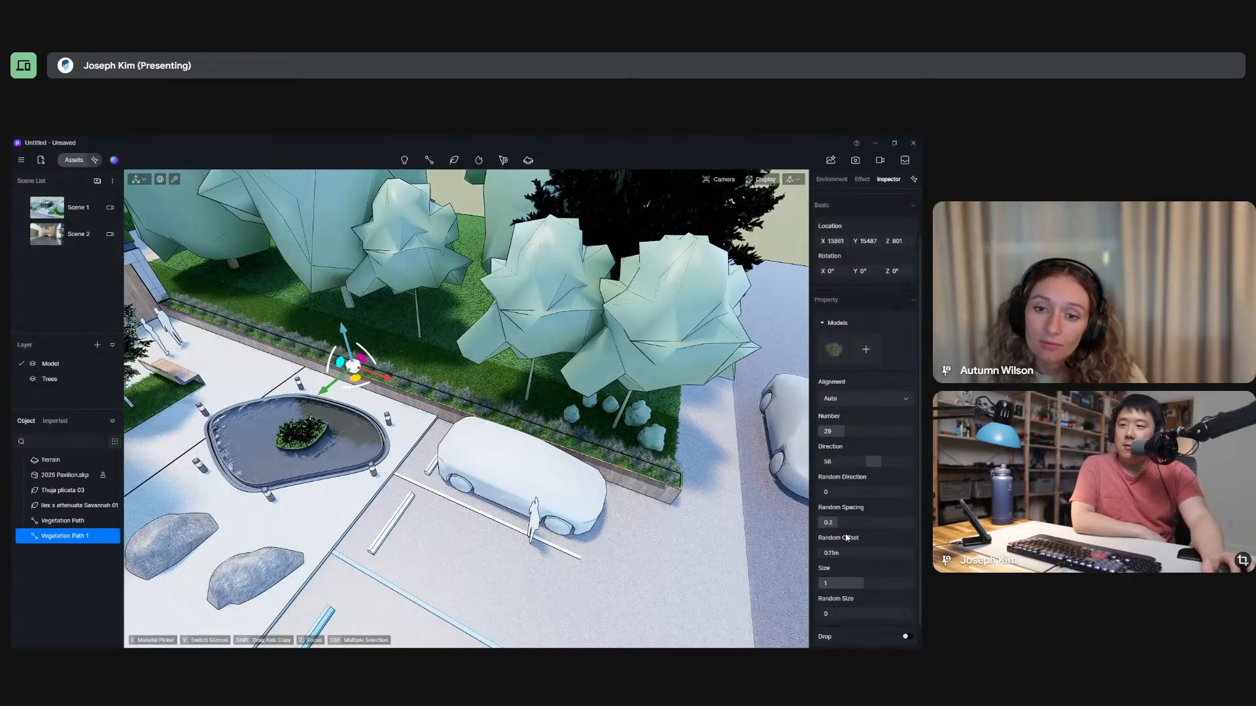
left_click_drag(863, 583, 876, 585)
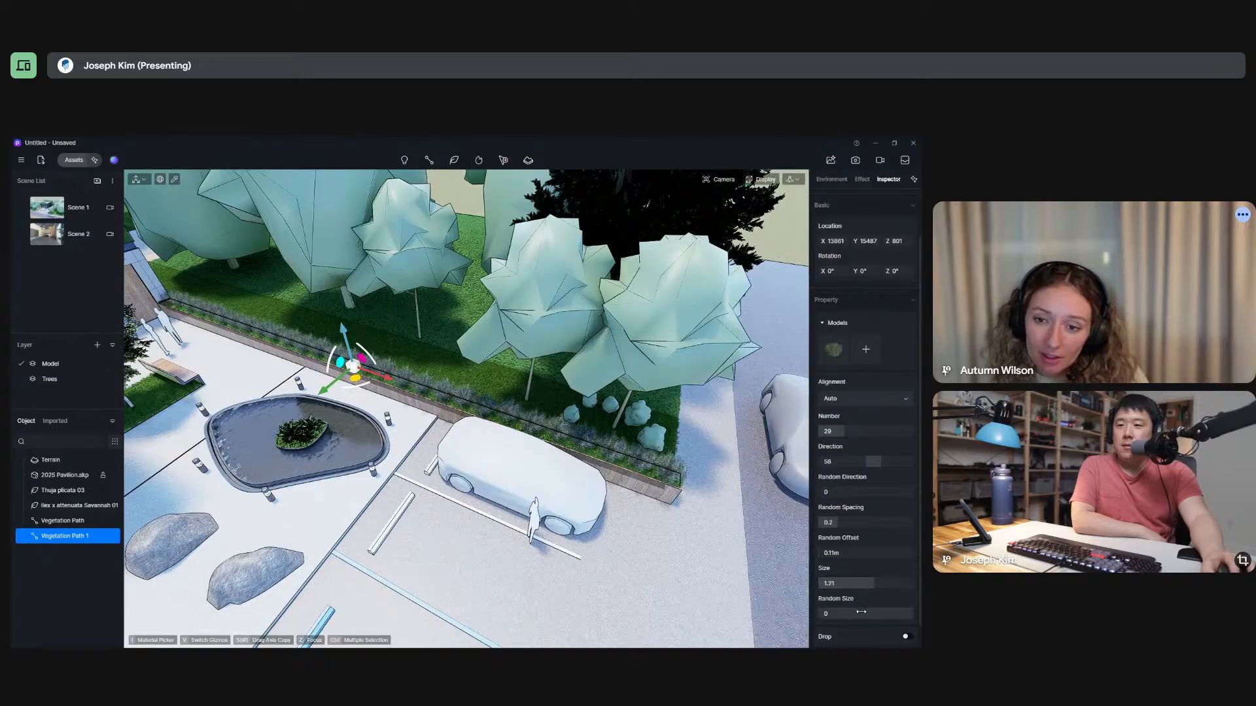
Vary the long planter's shrubs with random size 0.23, direction 36 and random direction 0.35.
scroll(870, 593, "down", 1)
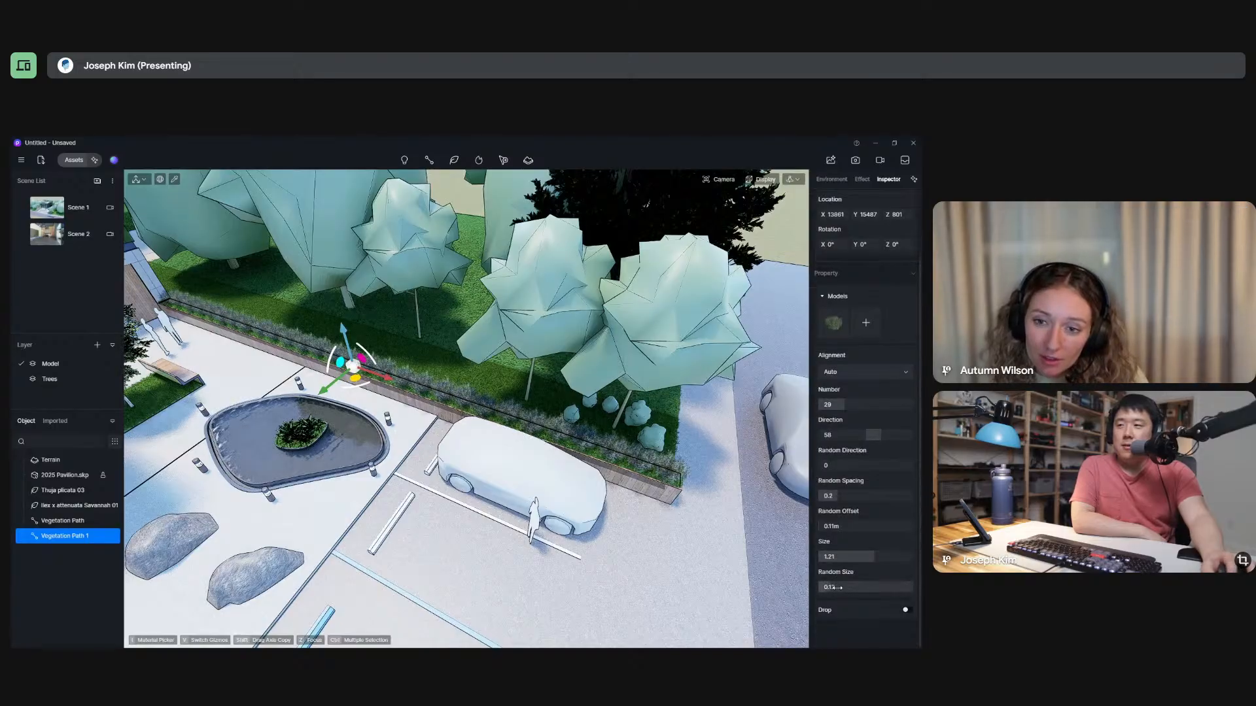
scroll(866, 516, "up", 2)
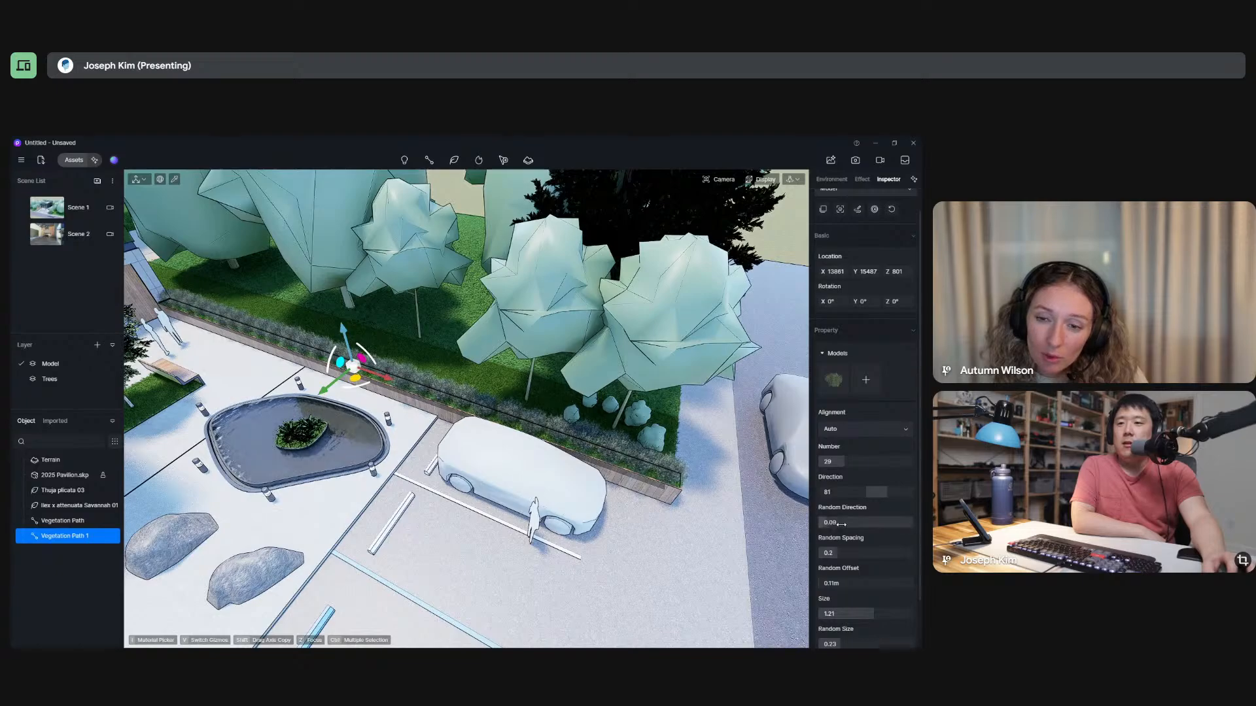
left_click_drag(841, 525, 861, 495)
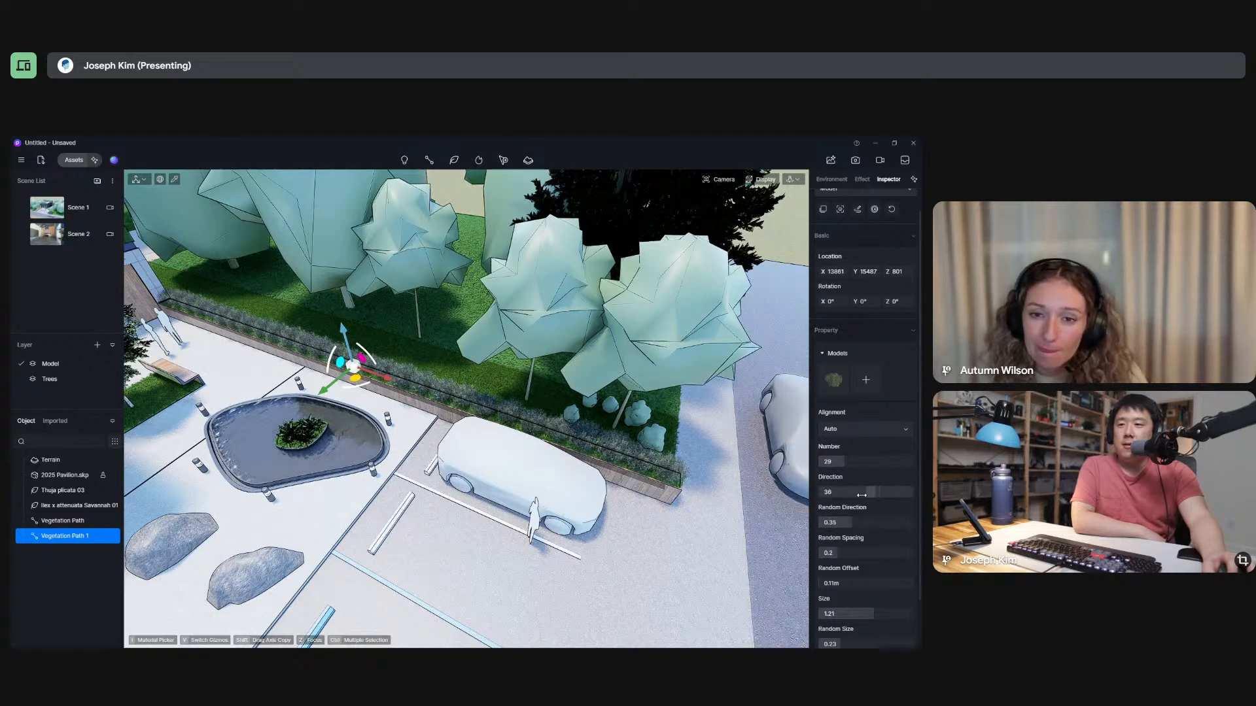
Inspect the shrubs along the long planter up close and from a distance, clearing the path's selection.
scroll(437, 382, "up", 5)
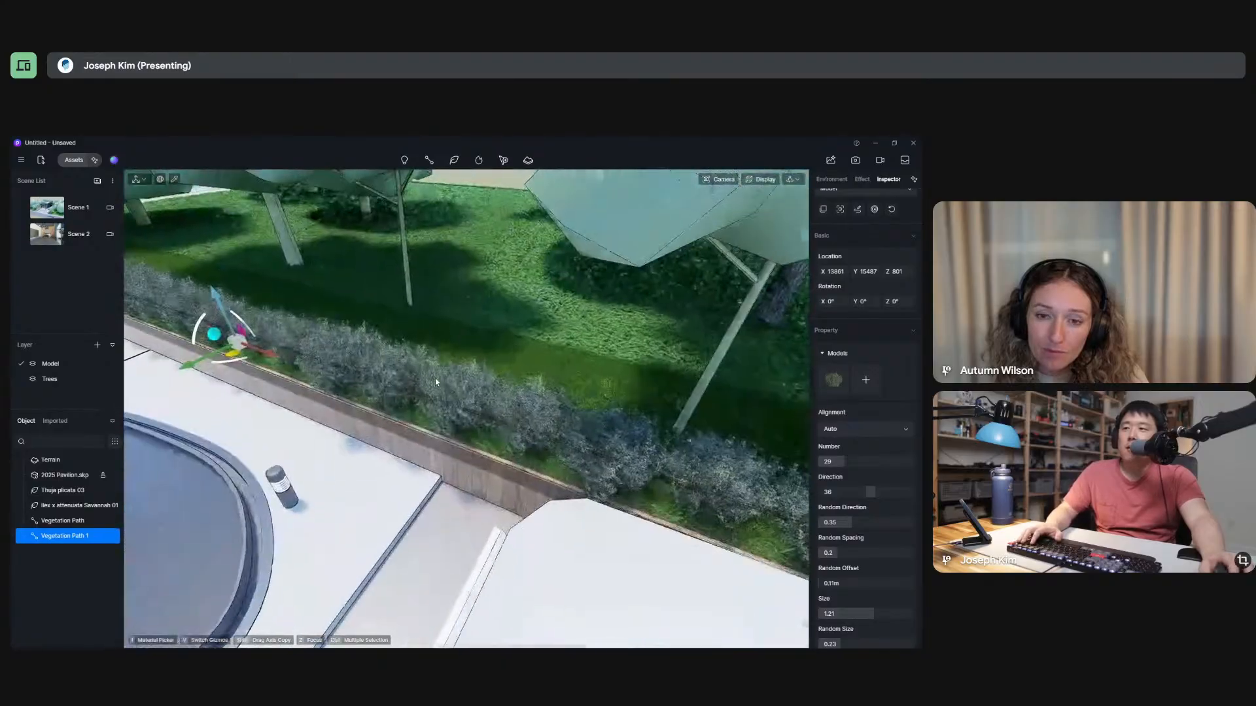
scroll(436, 382, "up", 3)
right_click_drag(436, 382, 436, 347)
scroll(437, 347, "down", 5)
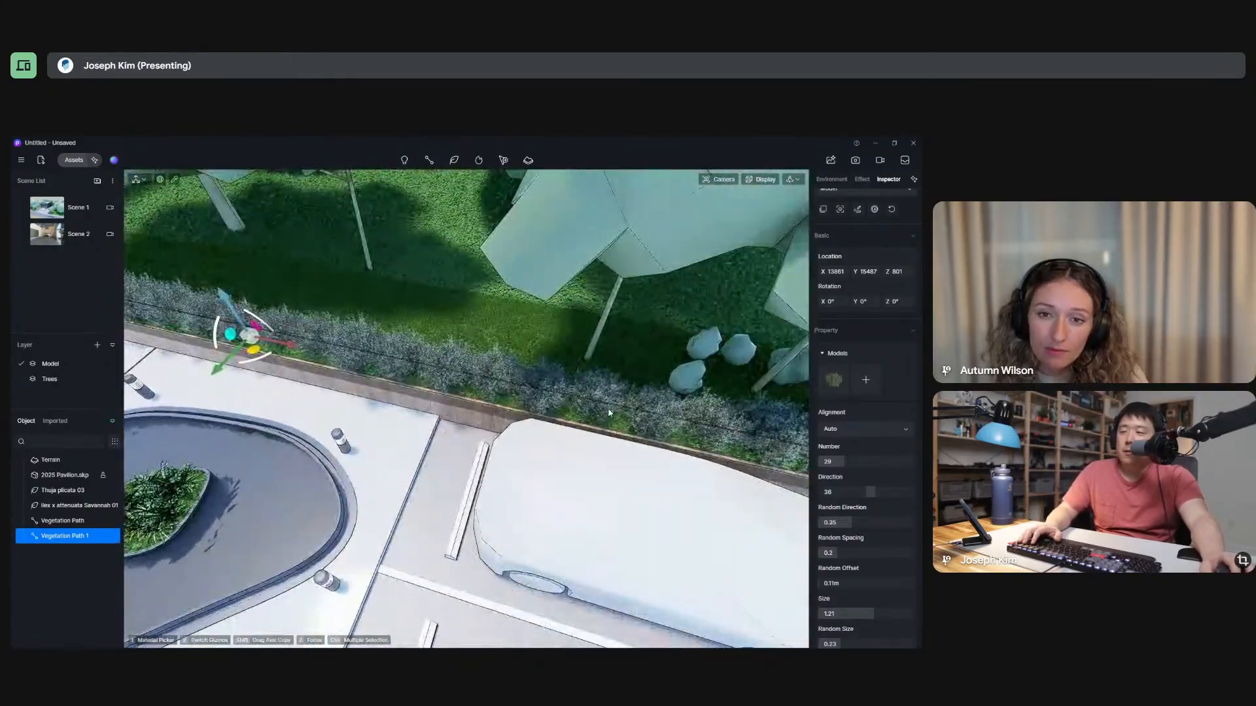
right_click_drag(608, 413, 459, 329)
scroll(458, 329, "down", 3)
key("Escape")
scroll(574, 382, "down", 5)
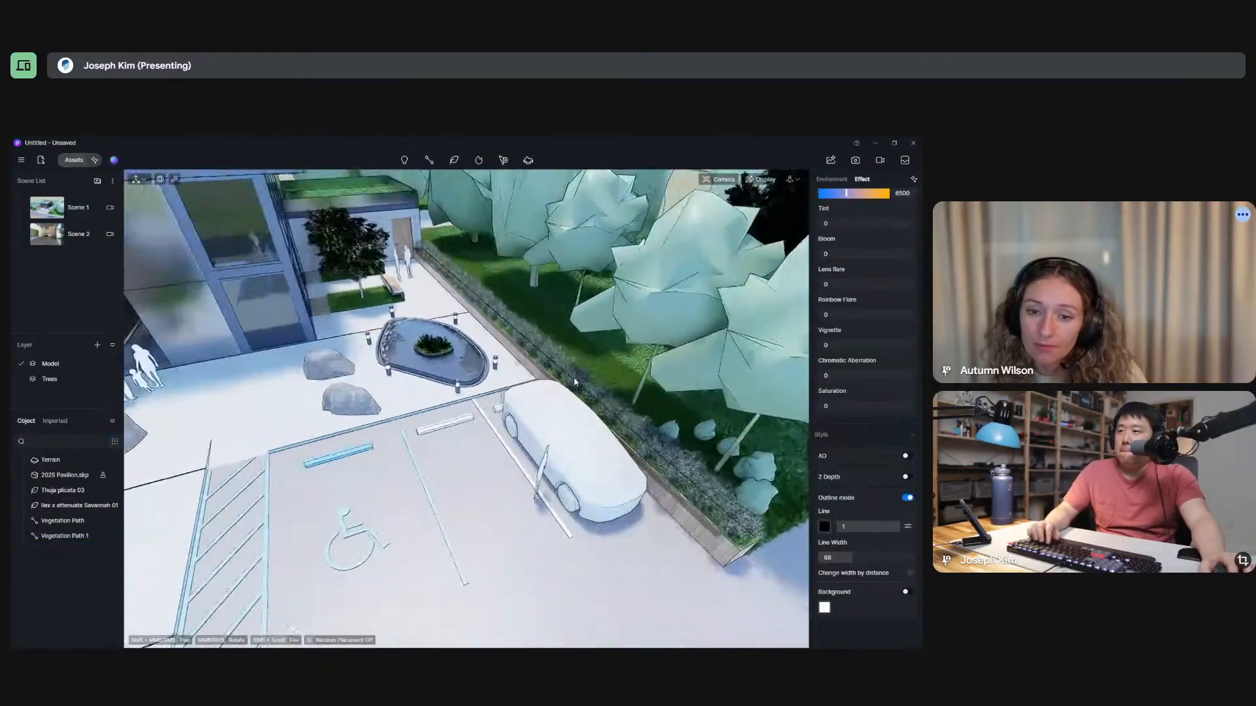
scroll(574, 382, "down", 5)
right_click_drag(574, 383, 481, 332)
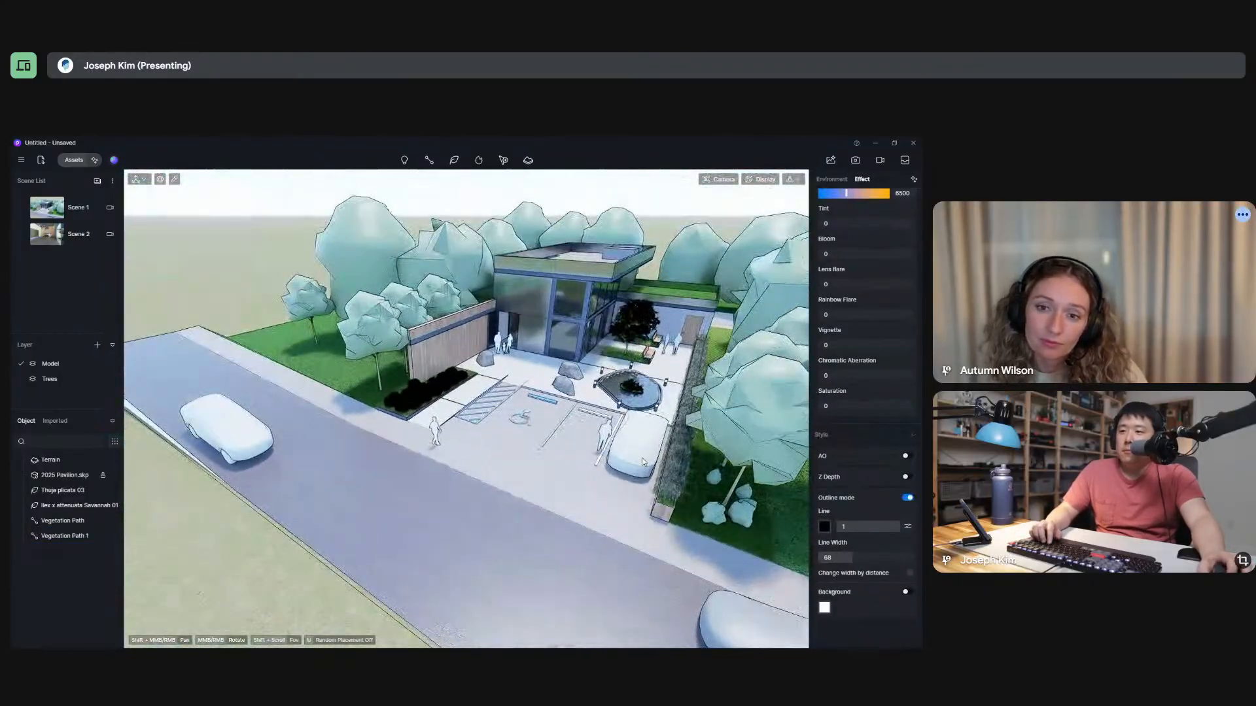
Compare the dark shrubs beside the wood wall with the shrubs in the long planter at close range.
scroll(422, 400, "up", 10)
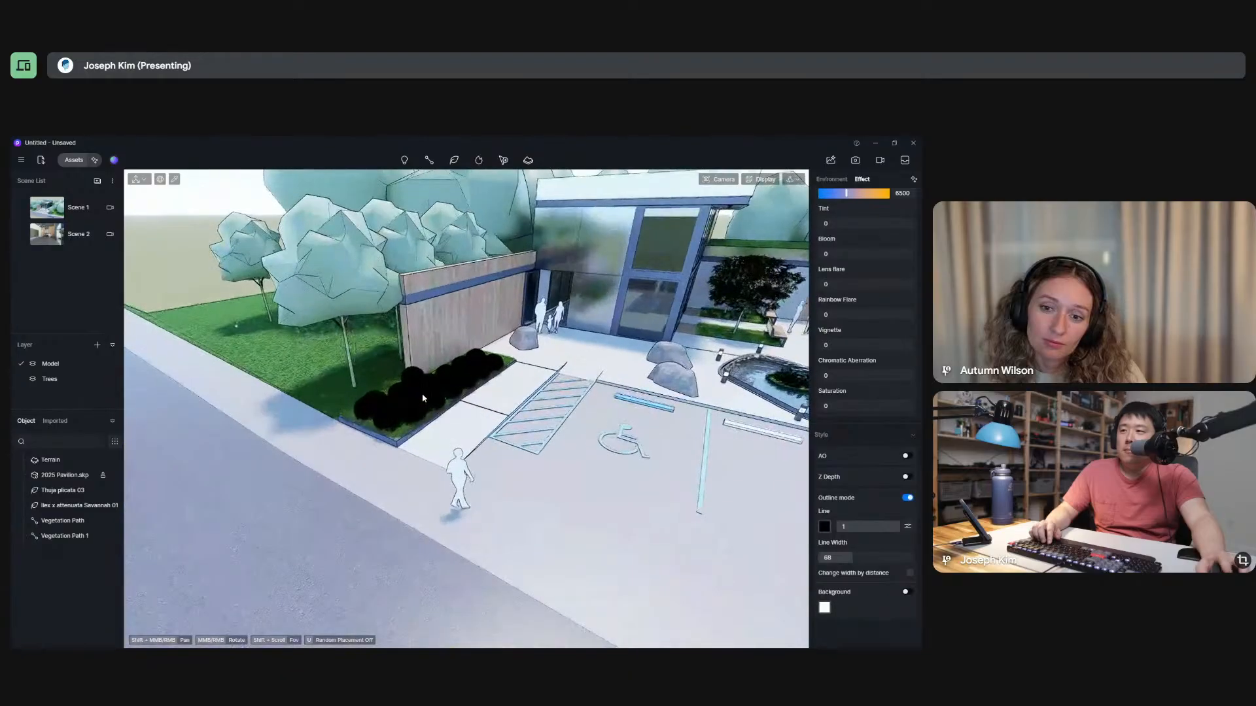
scroll(422, 398, "down", 10)
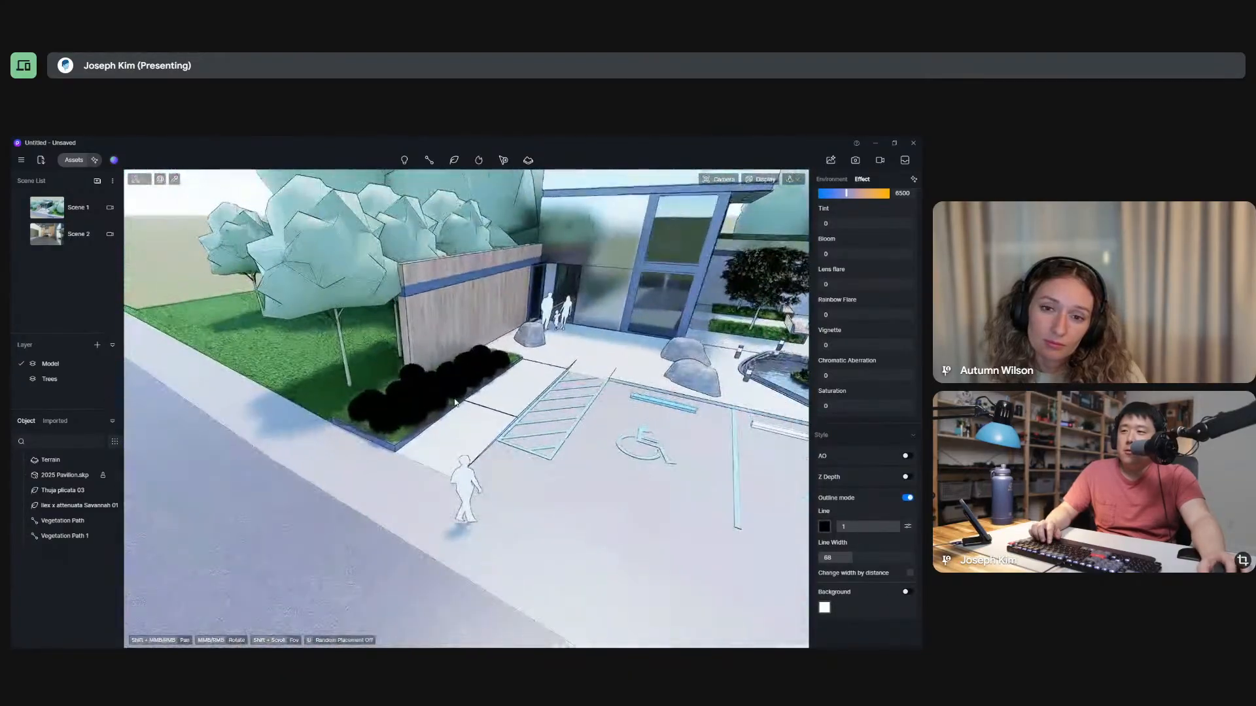
middle_click_drag(456, 402, 430, 388, "shift")
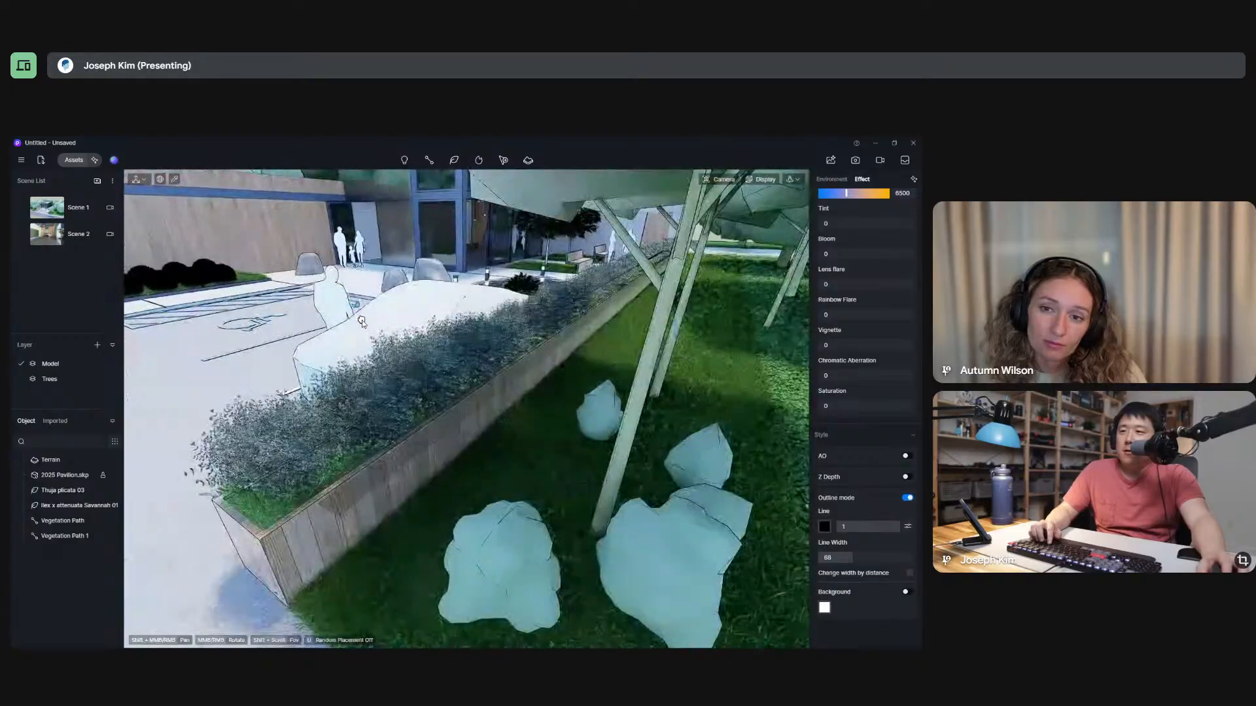
left_click(450, 373)
left_click(527, 391)
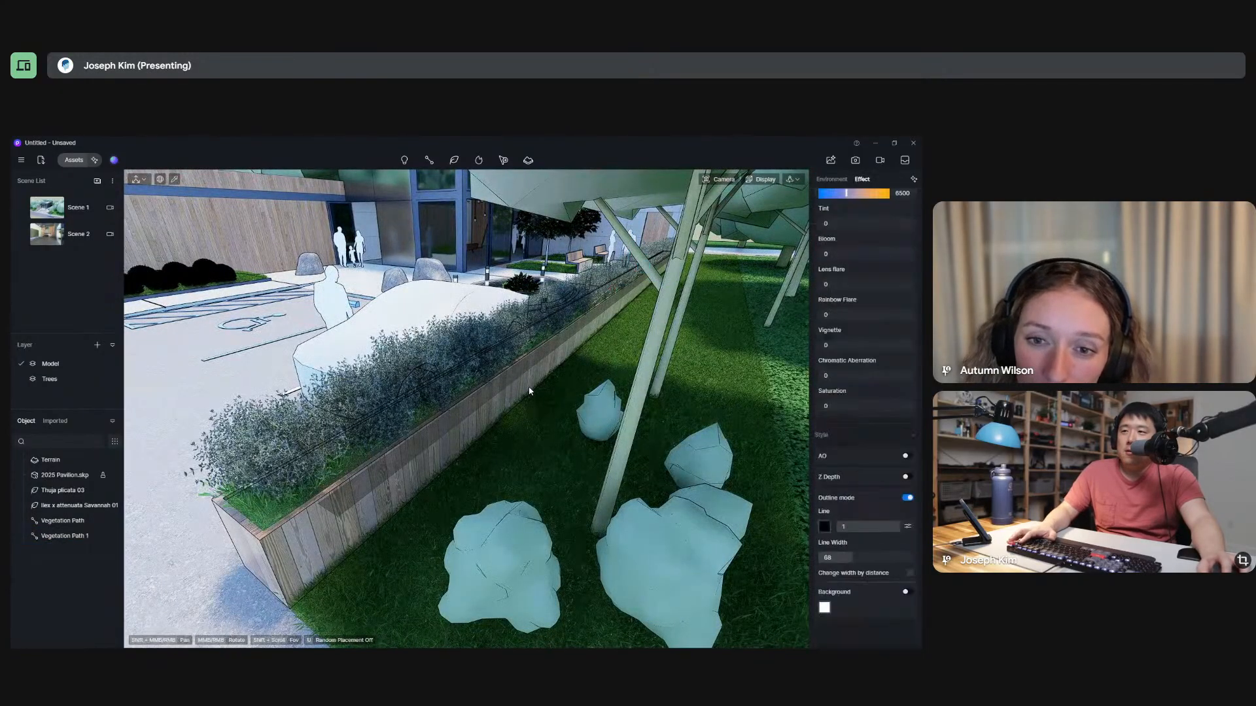
scroll(531, 394, "down", 6)
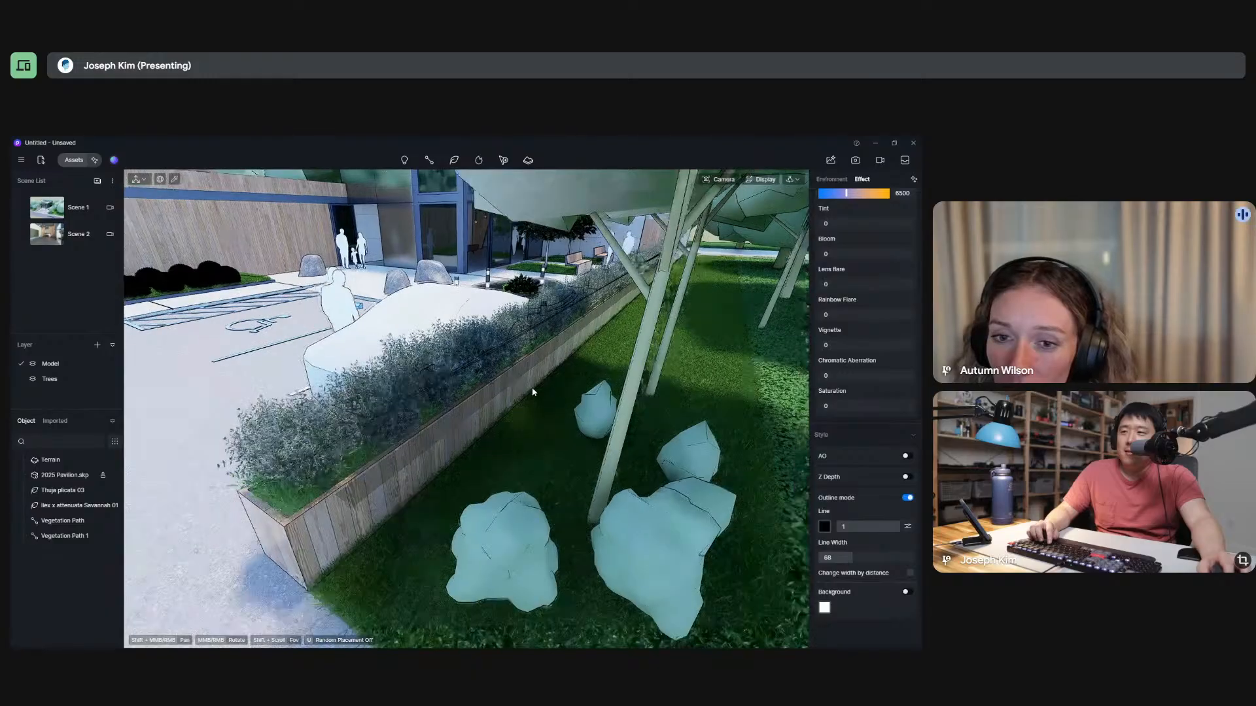
scroll(405, 399, "up", 6)
scroll(406, 400, "up", 8)
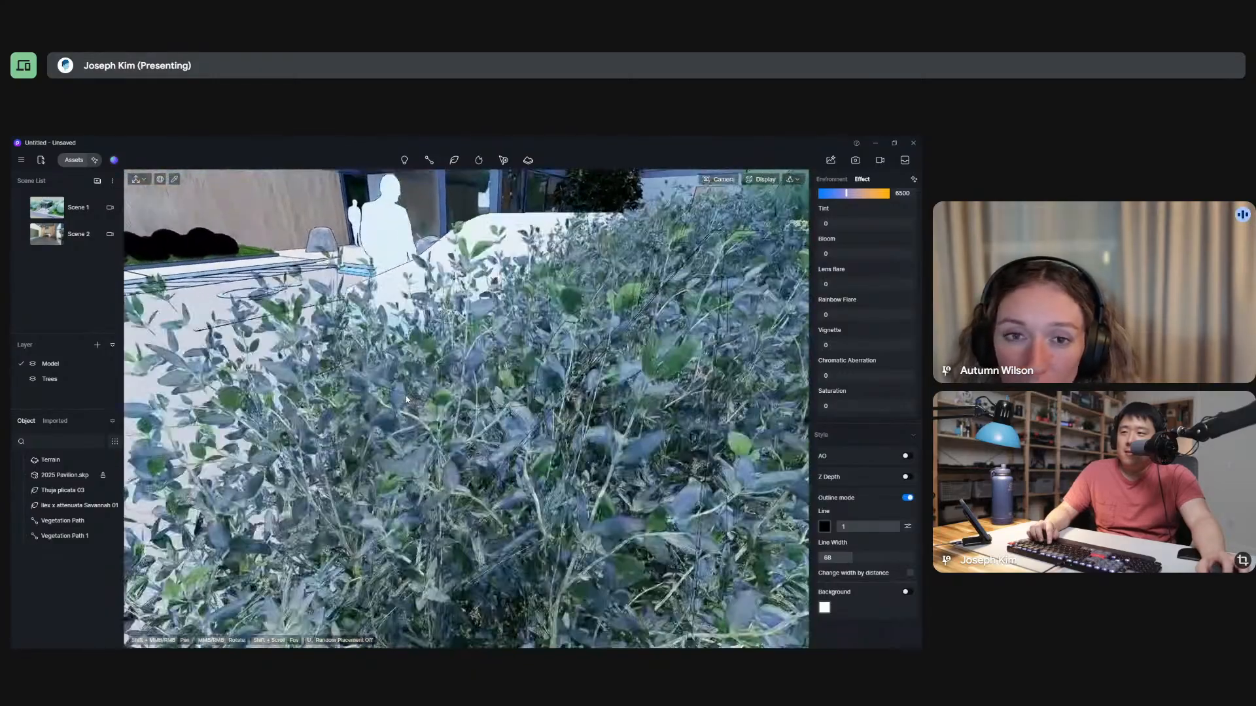
scroll(595, 422, "down", 4)
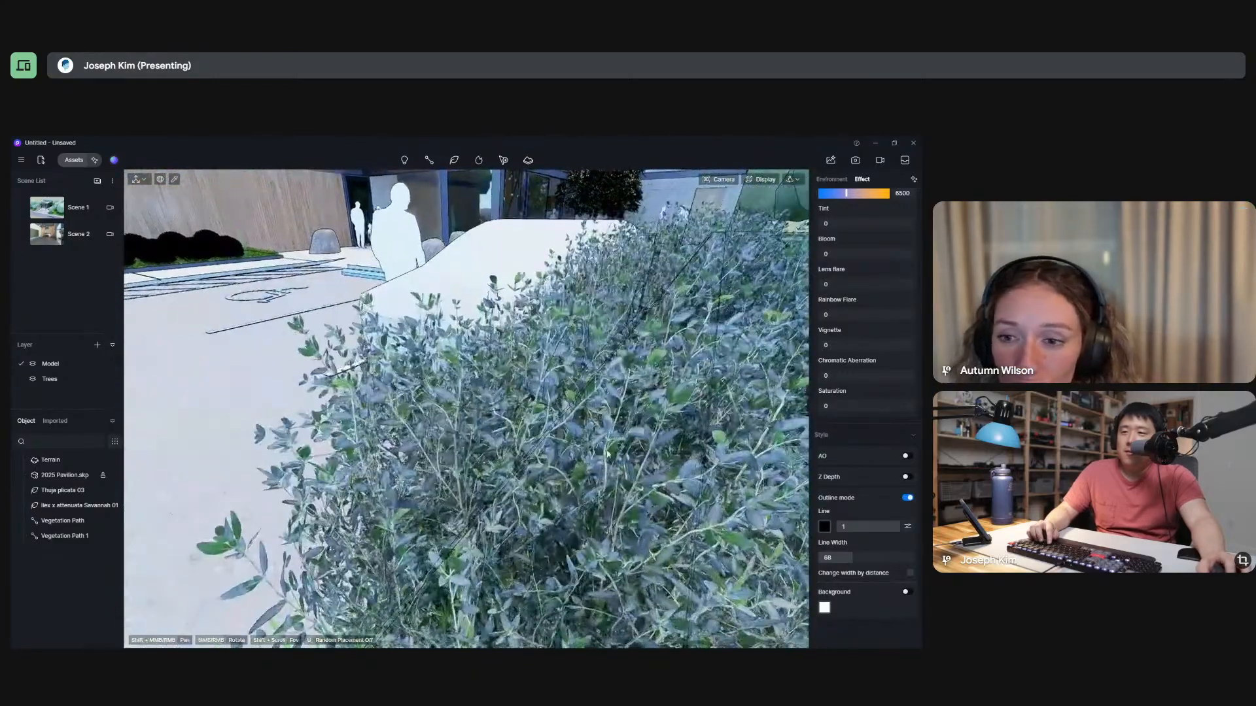
scroll(207, 314, "down", 4)
middle_click_drag(207, 314, 531, 384)
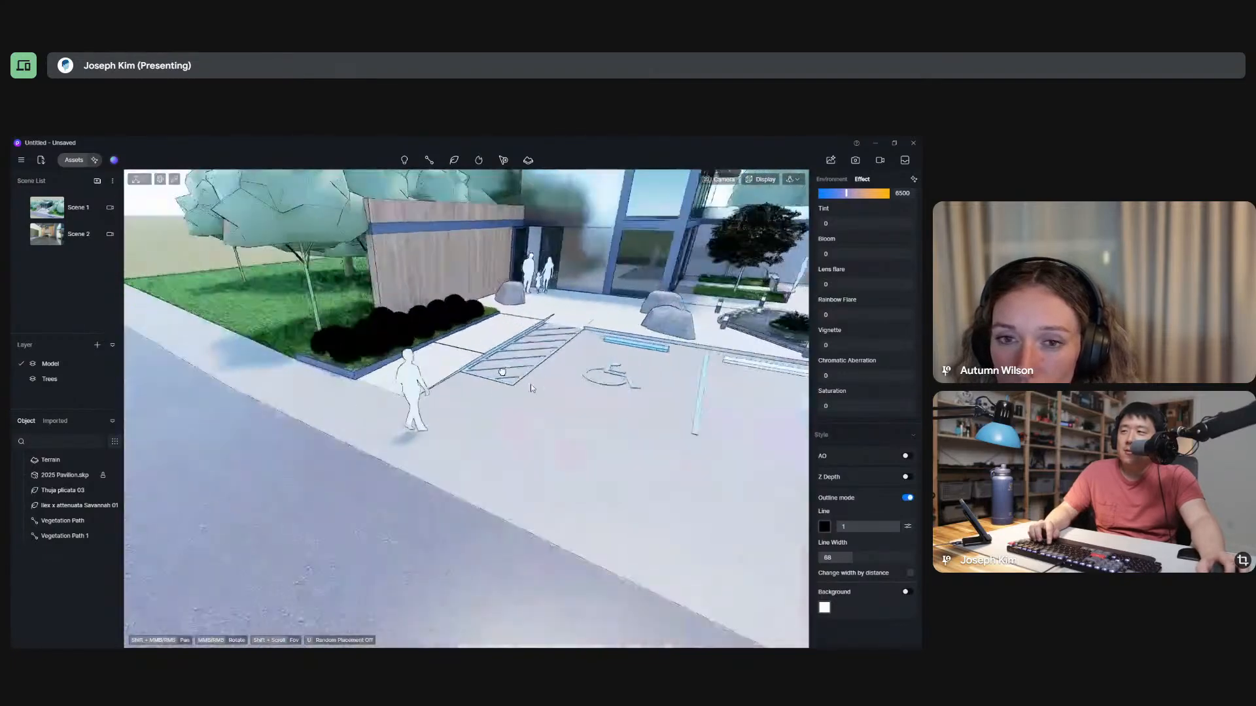
scroll(430, 352, "up", 8)
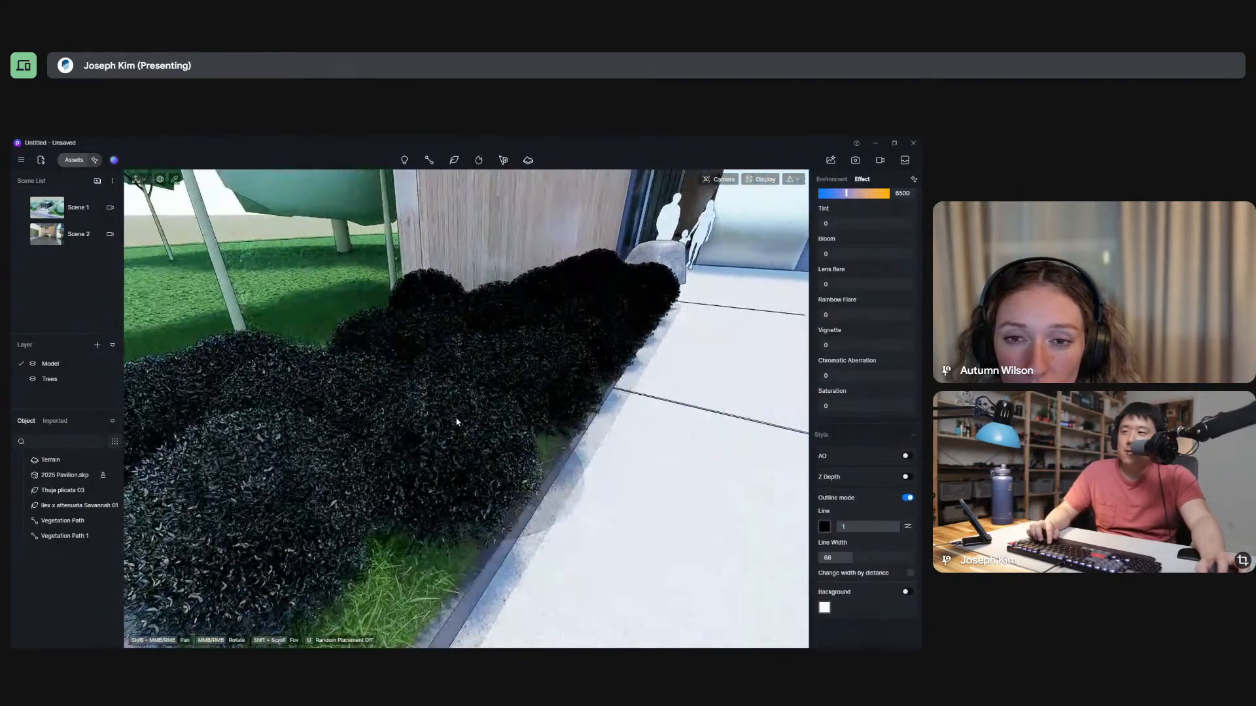
Check the settings of both vegetation paths and the available options of the Ilex x attenuata Savannah tree.
left_click(449, 372)
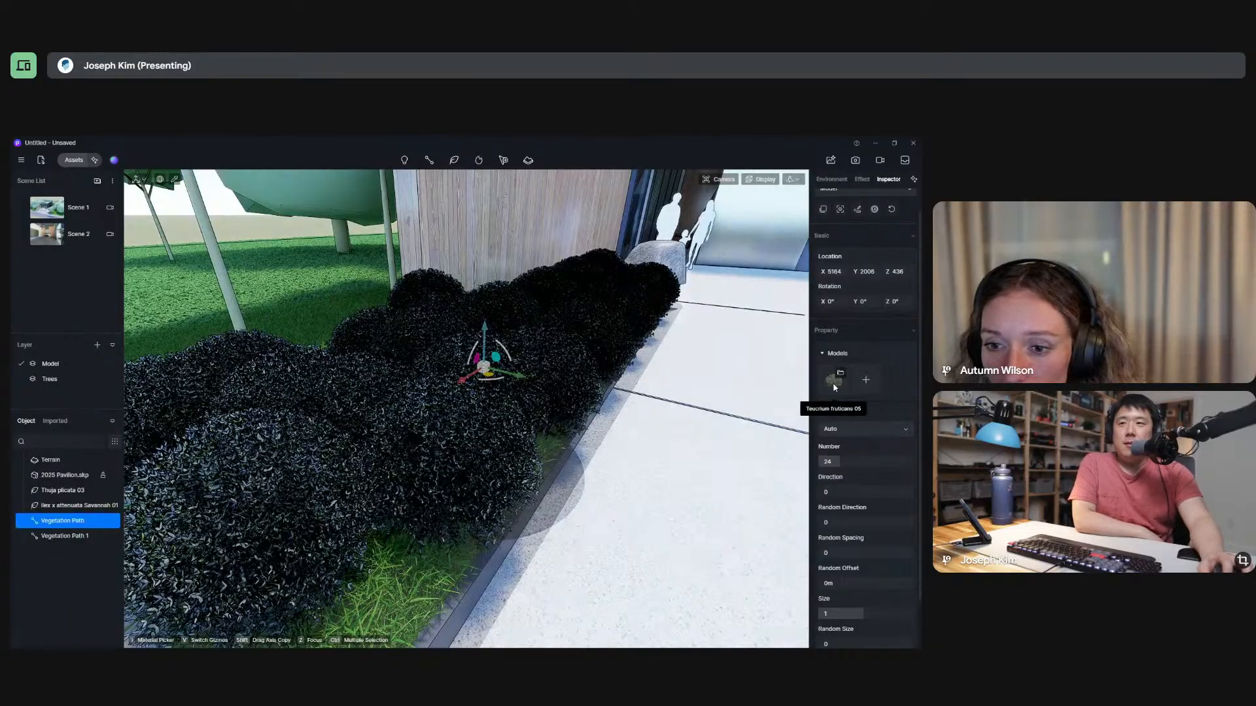
scroll(878, 487, "up", 1)
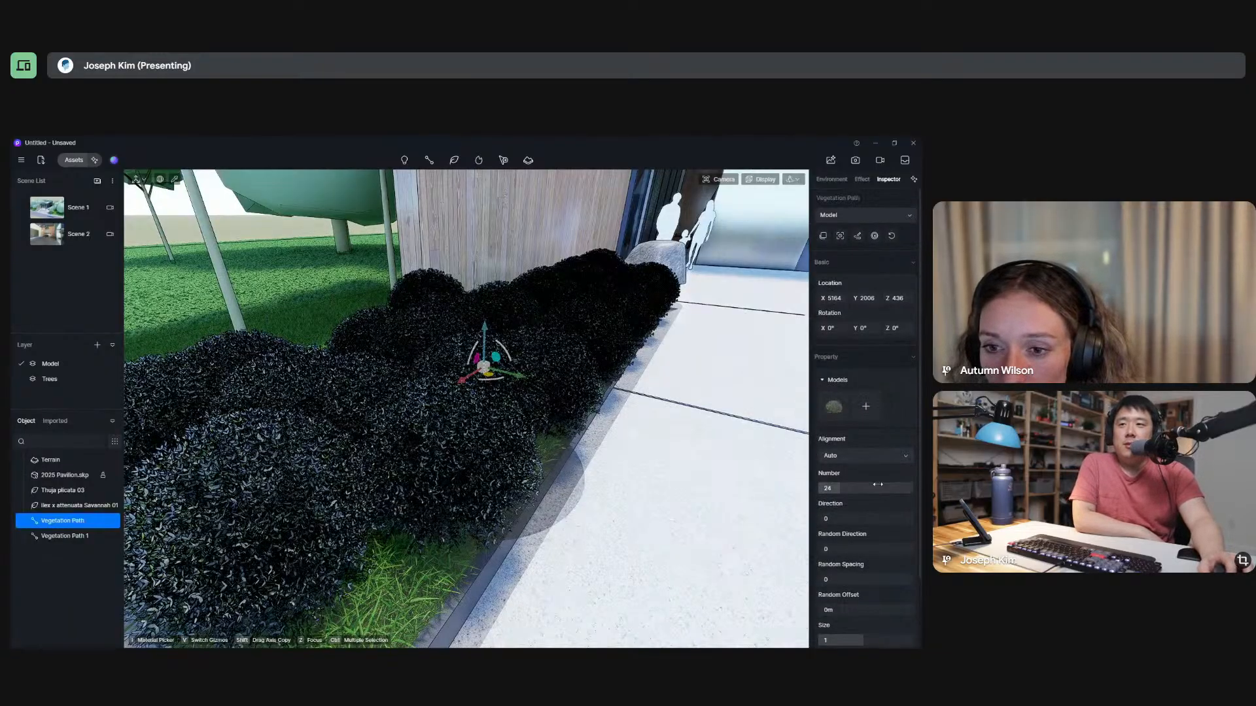
right_click(72, 521)
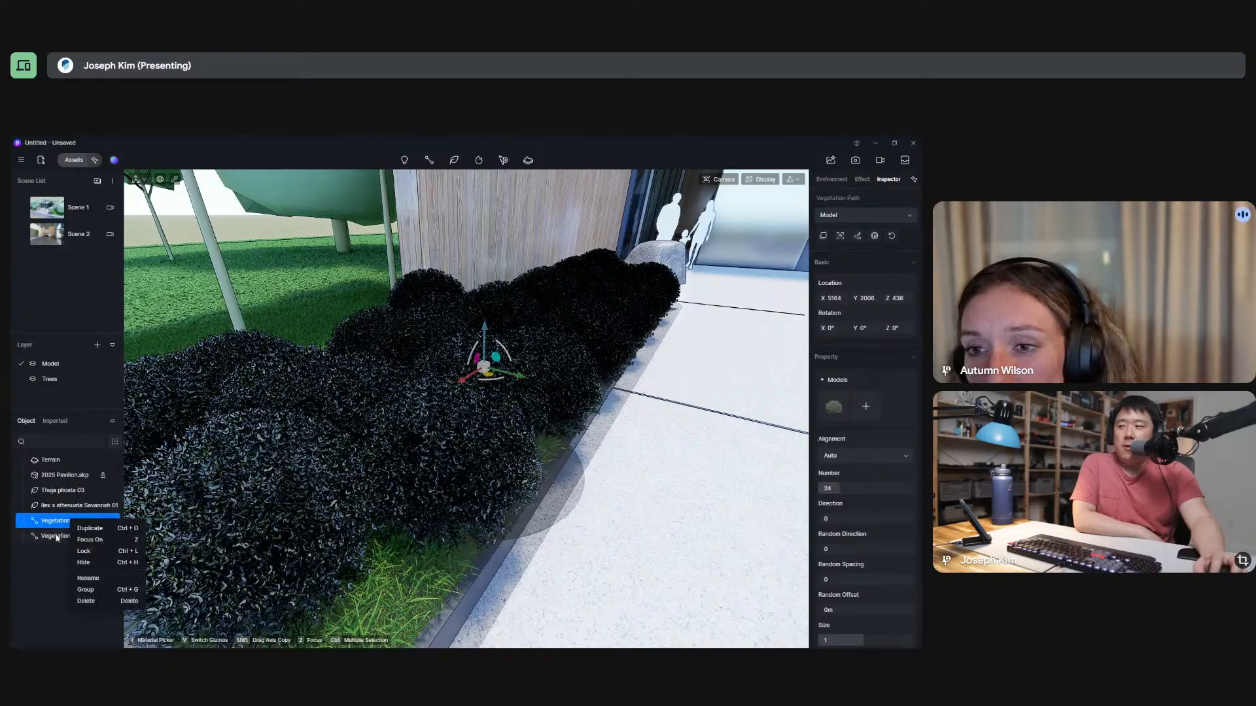
left_click(53, 537)
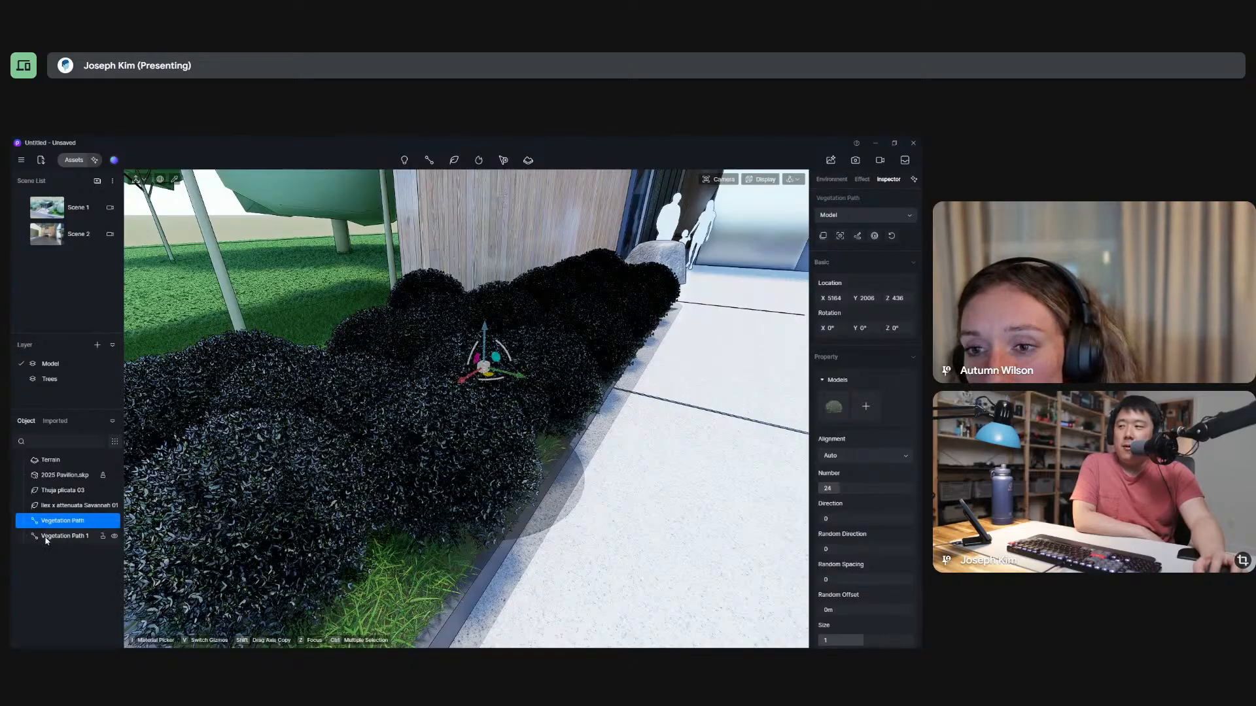
left_click(68, 508)
right_click(68, 508)
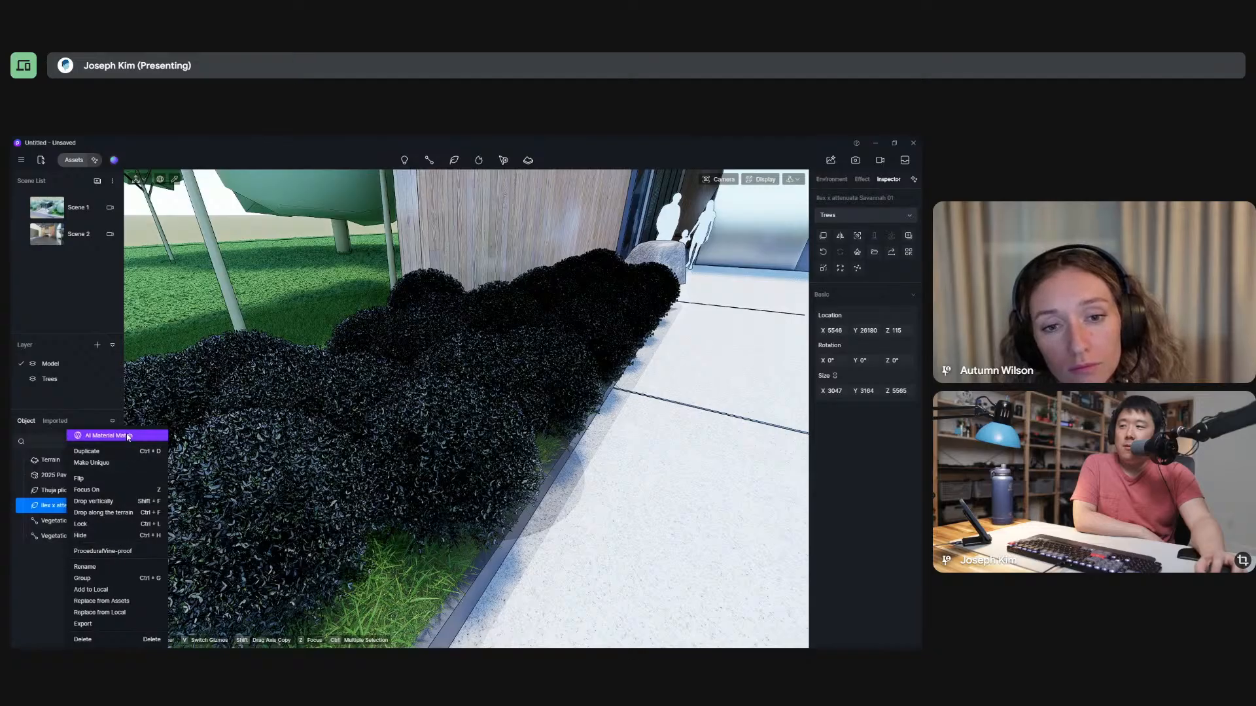
left_click(882, 436)
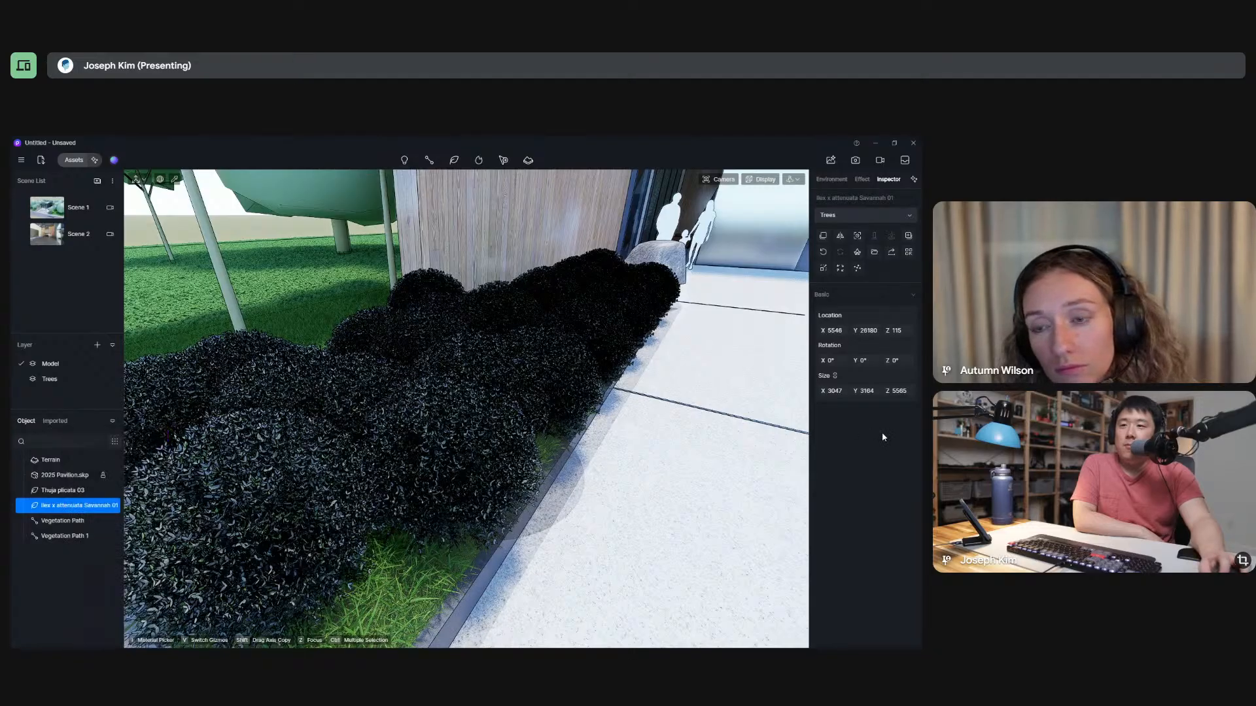
Turn off Outline mode for the rendering and check how the plants look around the pavilion's parking area.
scroll(373, 445, "down", 10)
scroll(373, 445, "down", 5)
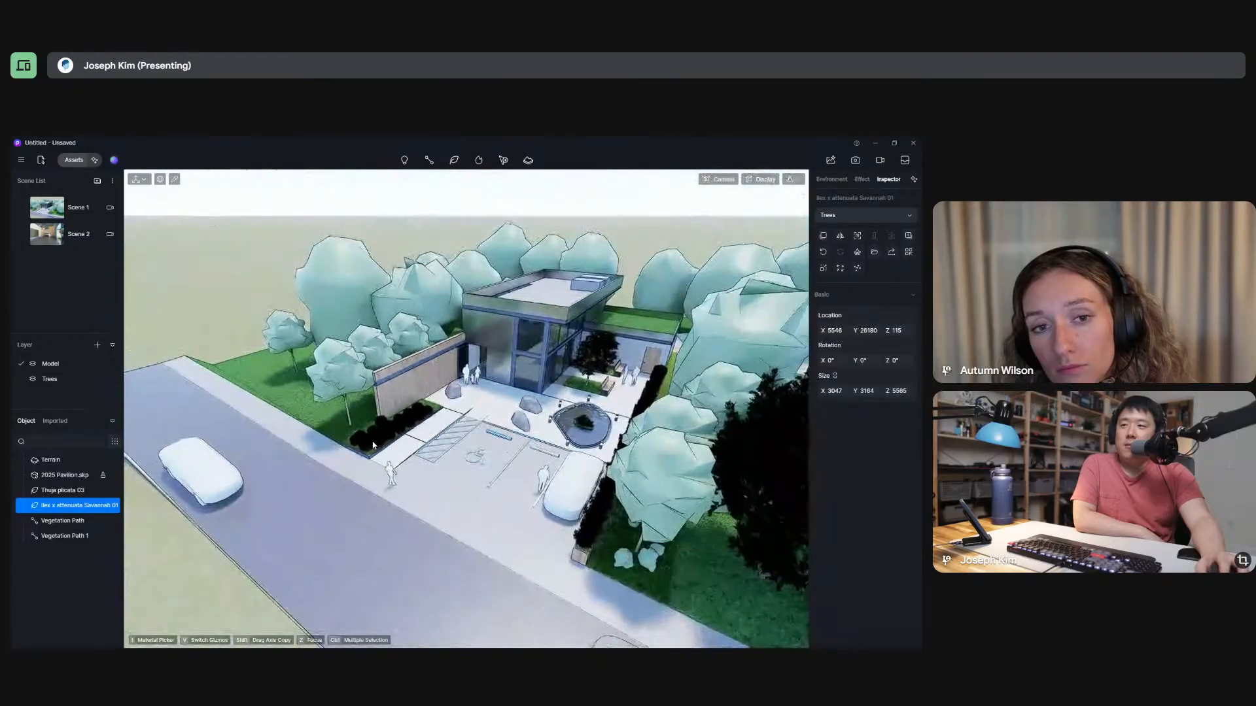
left_click(862, 179)
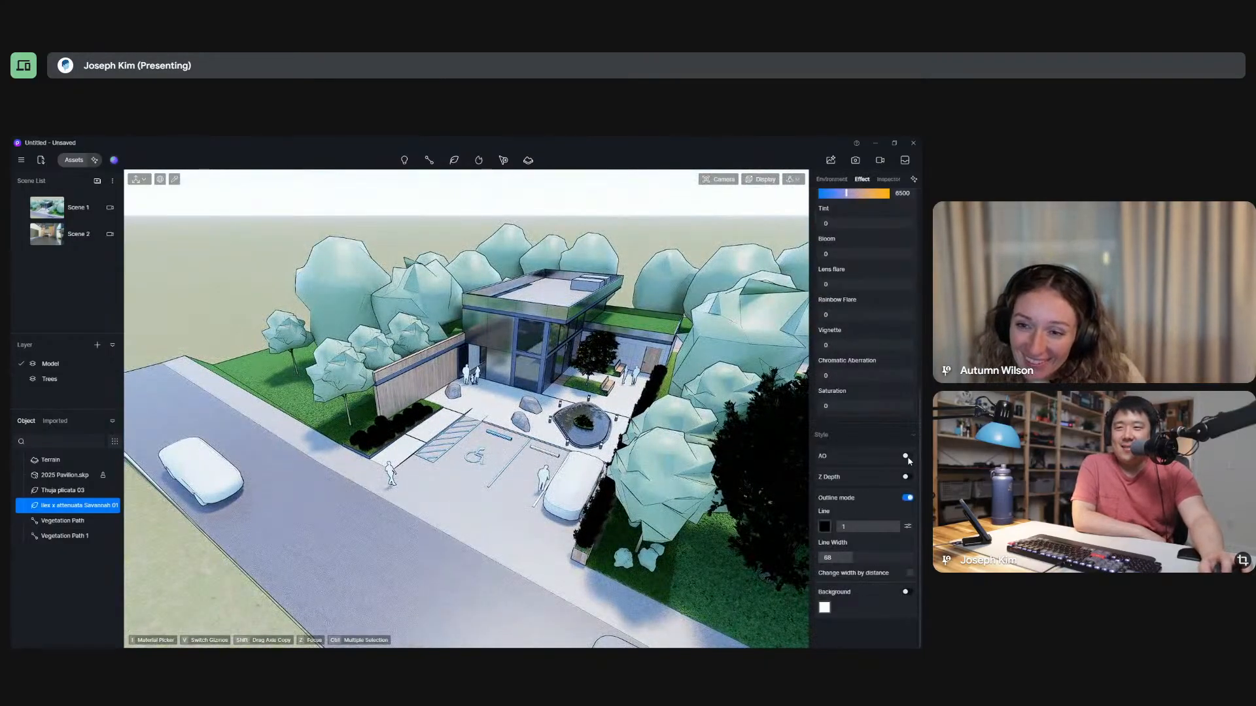
left_click(907, 499)
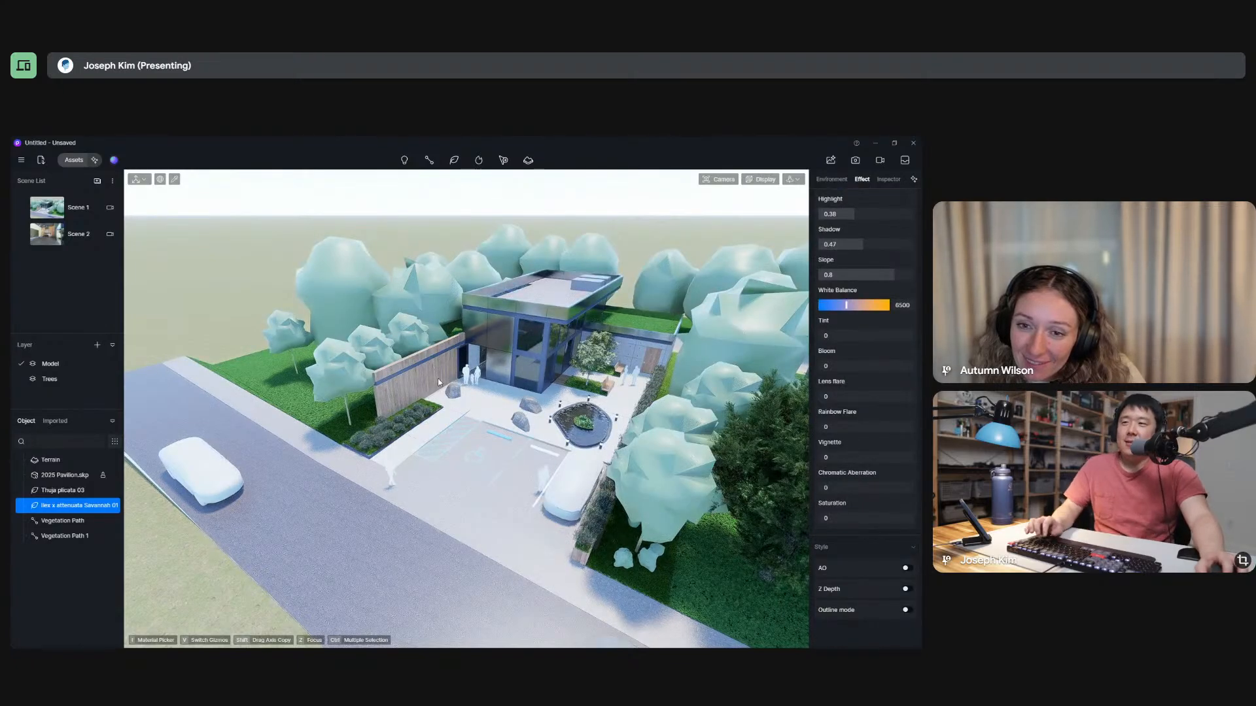
middle_click_drag(438, 378, 574, 377)
scroll(574, 377, "up", 8)
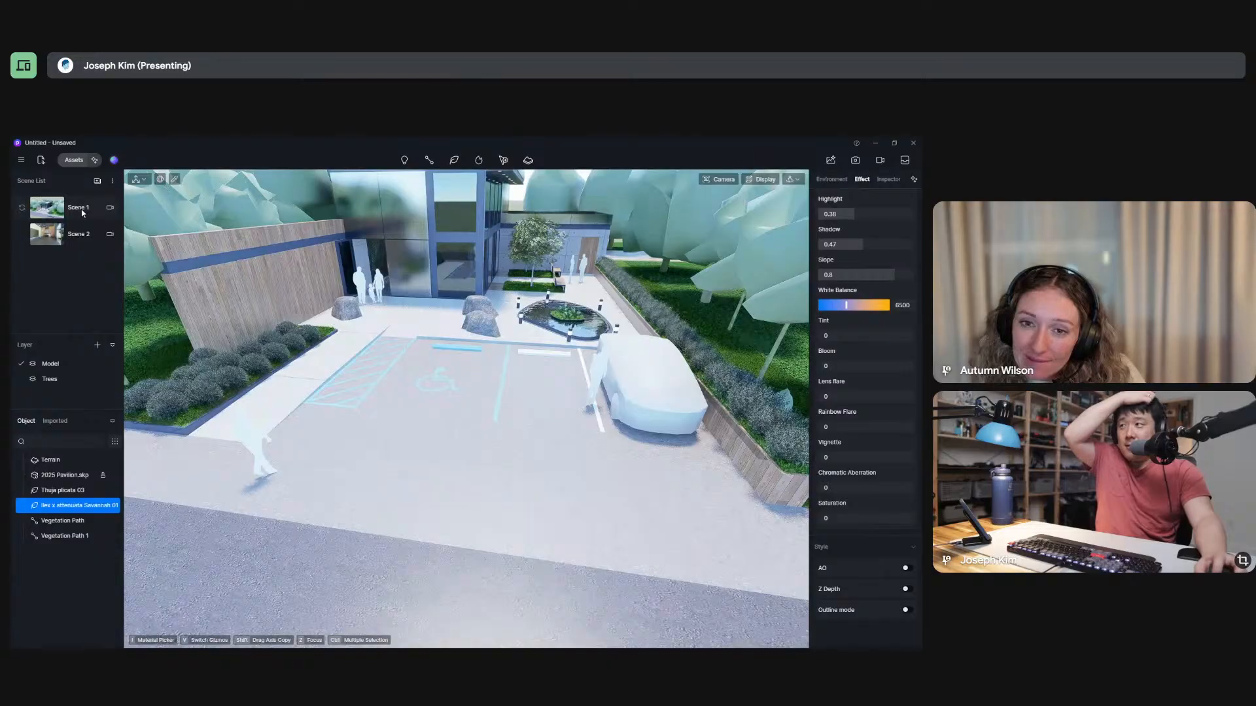
Restore the Scene 1 view and compare the vegetation with Outline mode switched on and off again.
left_click(82, 210)
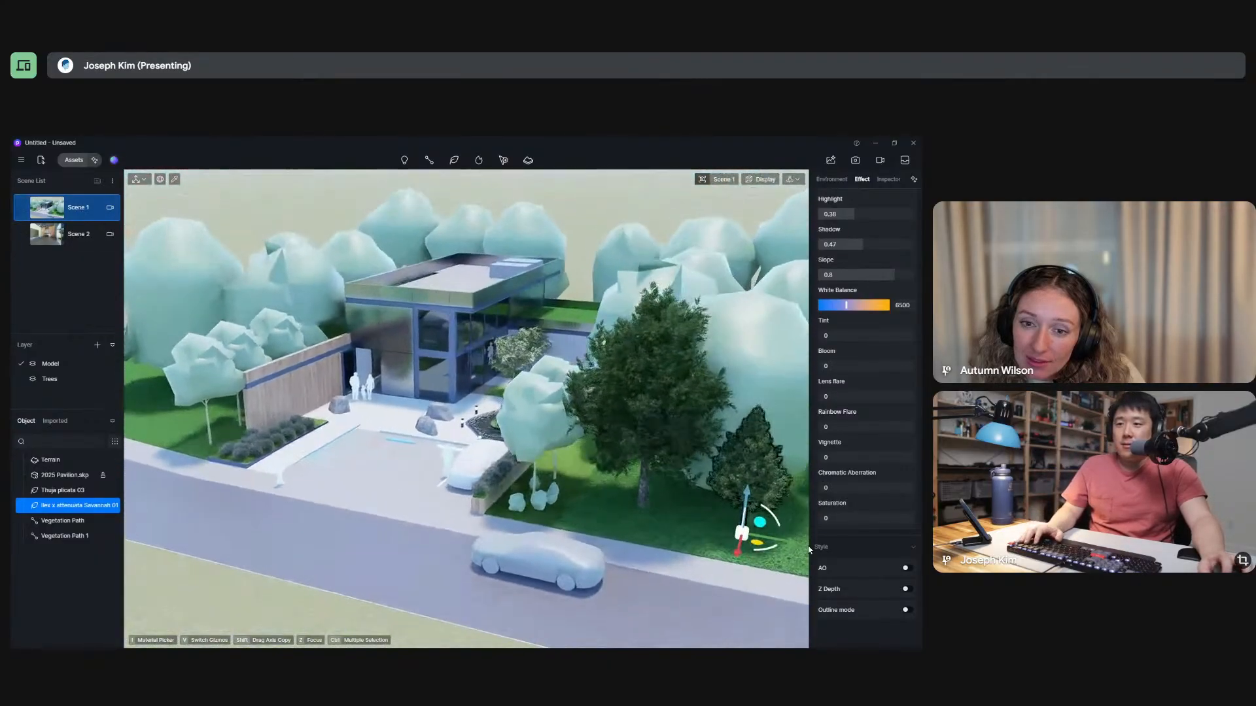
left_click(906, 610)
scroll(897, 627, "down", 3)
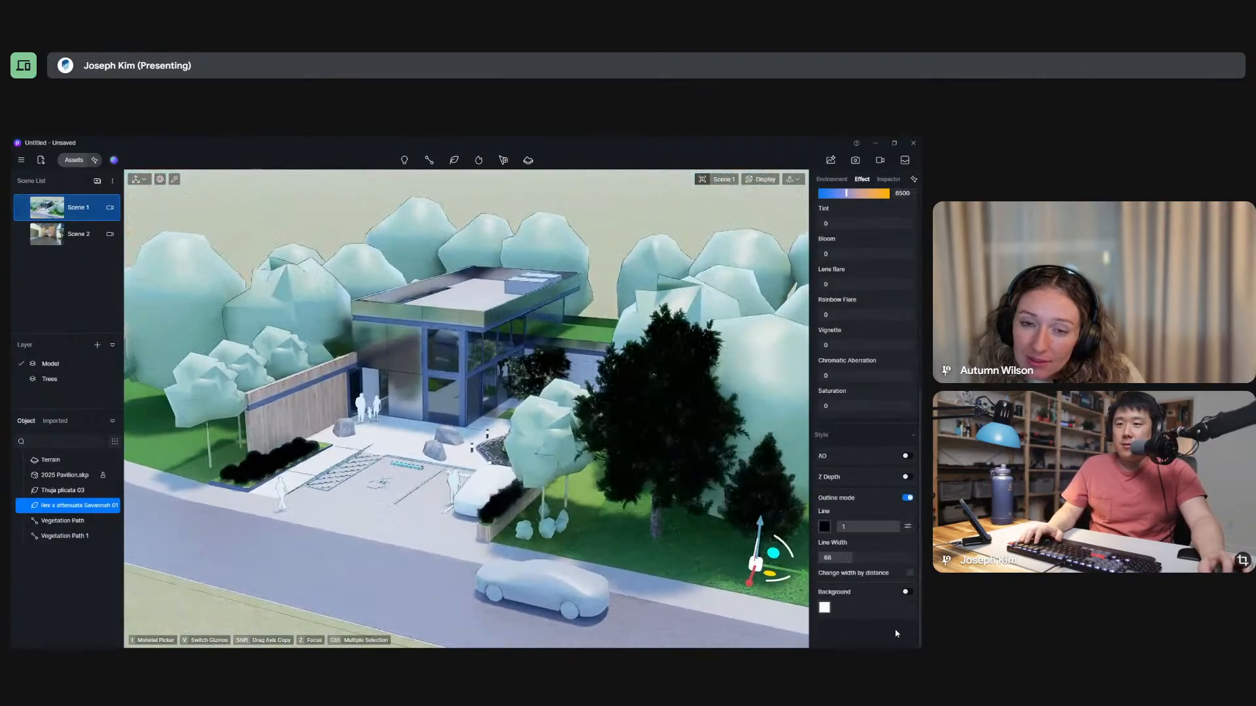
left_click(909, 499)
Update Scene 1 with Outline mode off and clear the tree's selection.
right_click(77, 208)
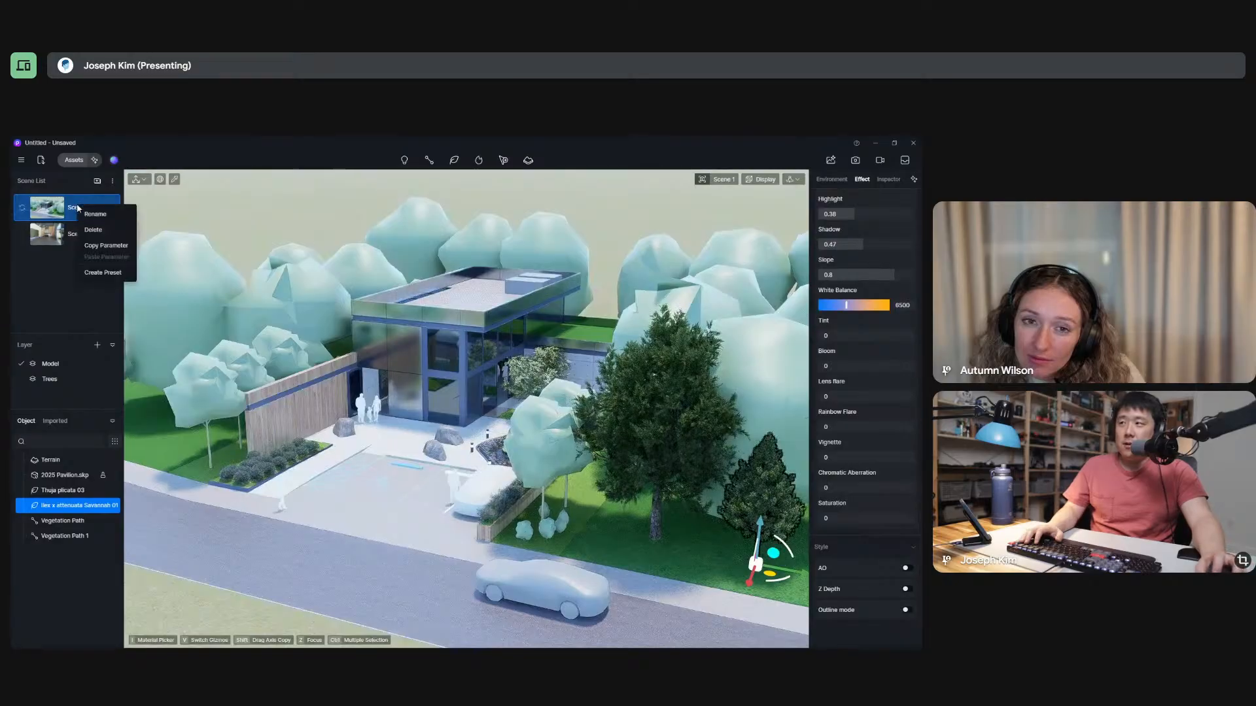
left_click(22, 208)
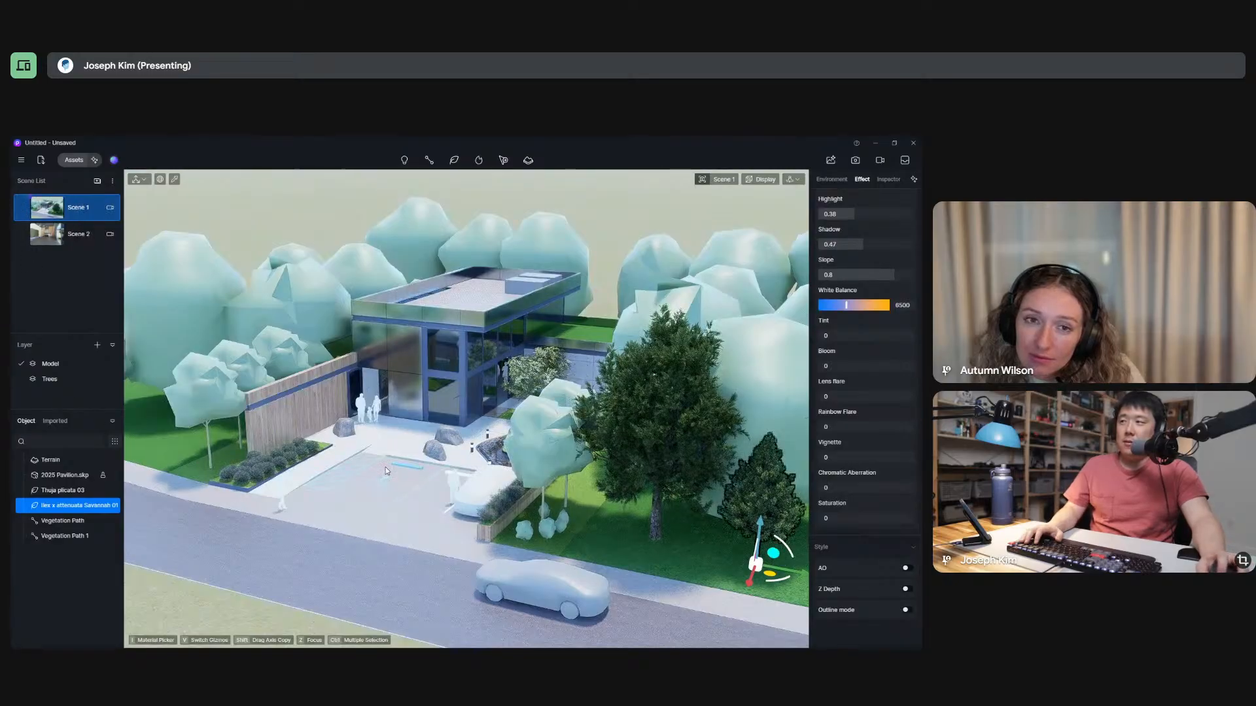
left_click(492, 467)
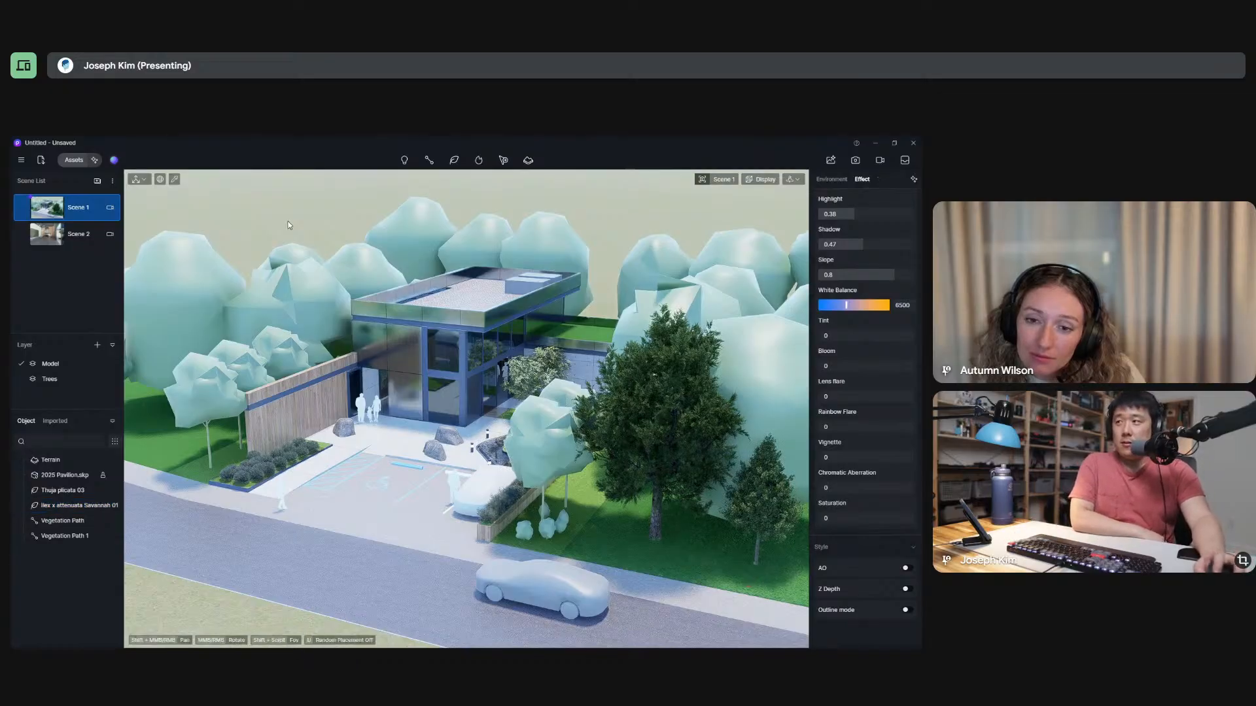
Find the small-sized vehicles in the online model library and download the Electric SUV 01.
left_click(74, 159)
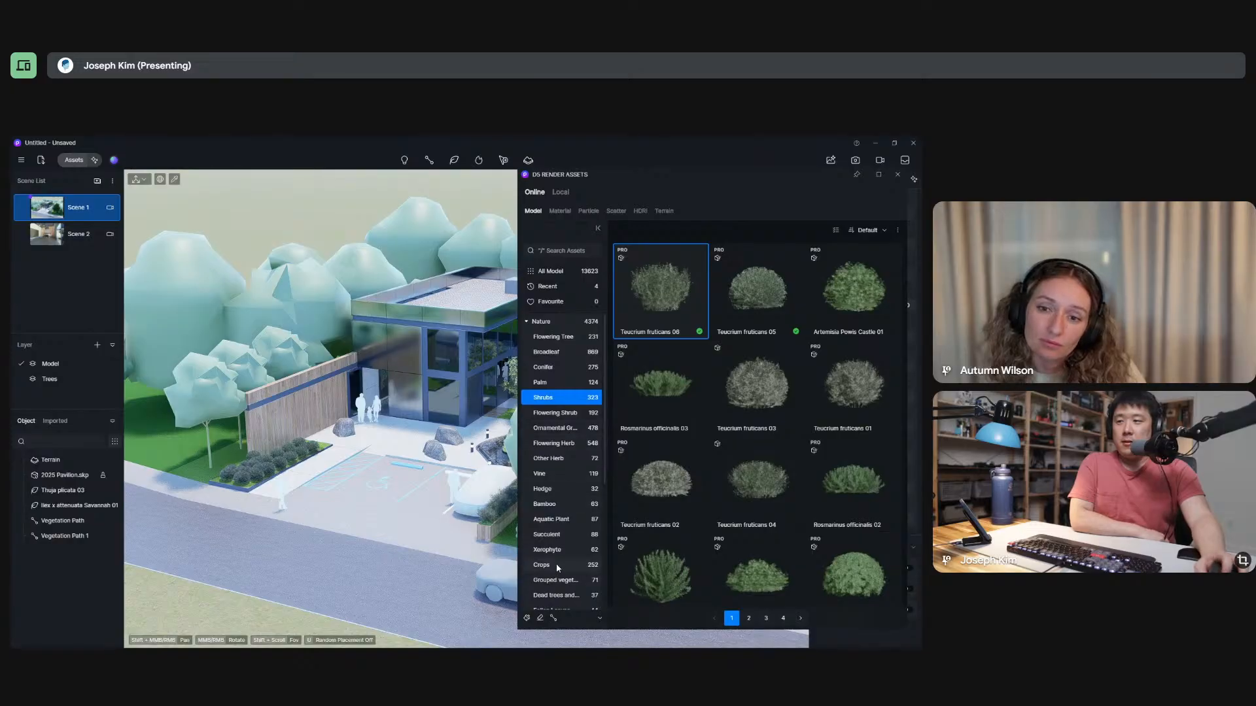
scroll(561, 555, "down", 3)
scroll(561, 556, "up", 3)
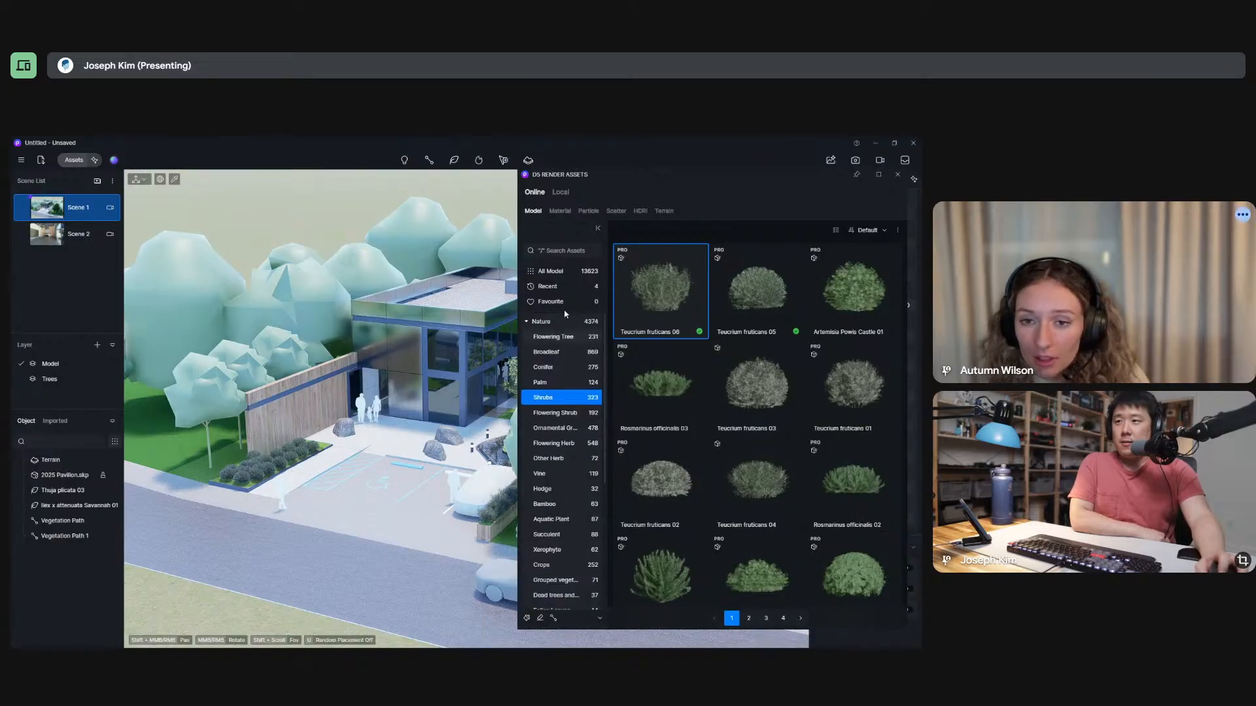
left_click(527, 322)
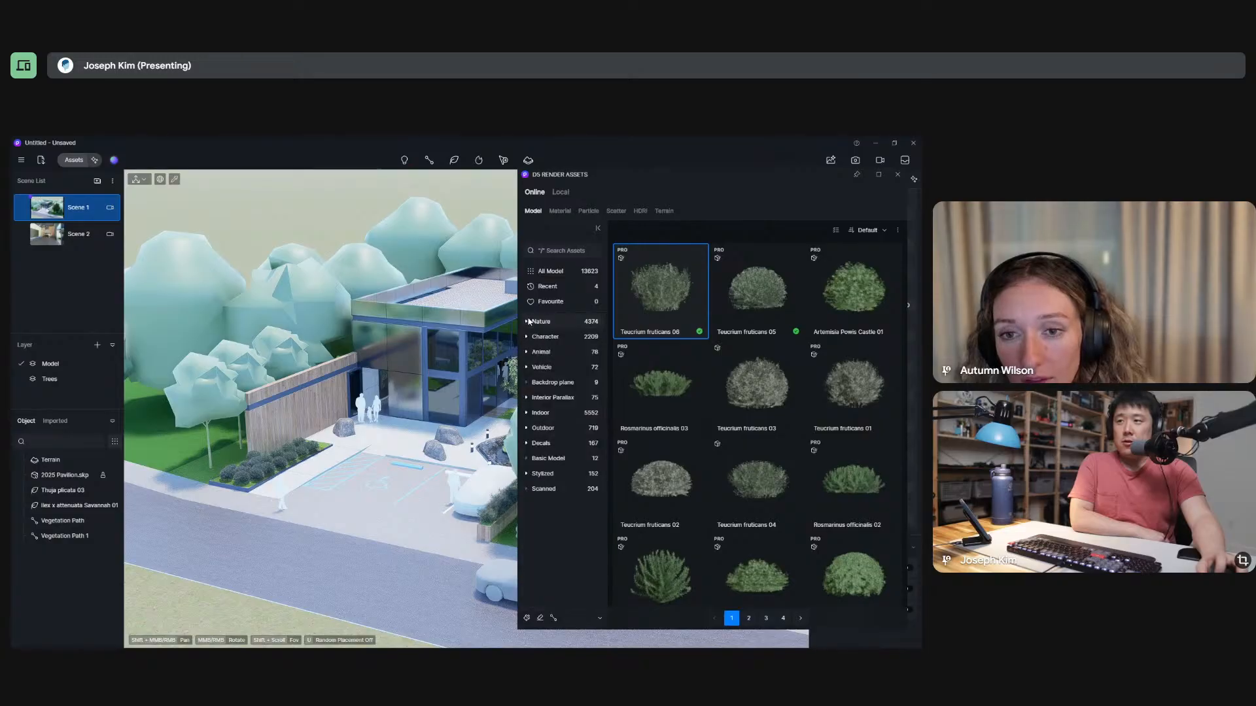
left_click(527, 367)
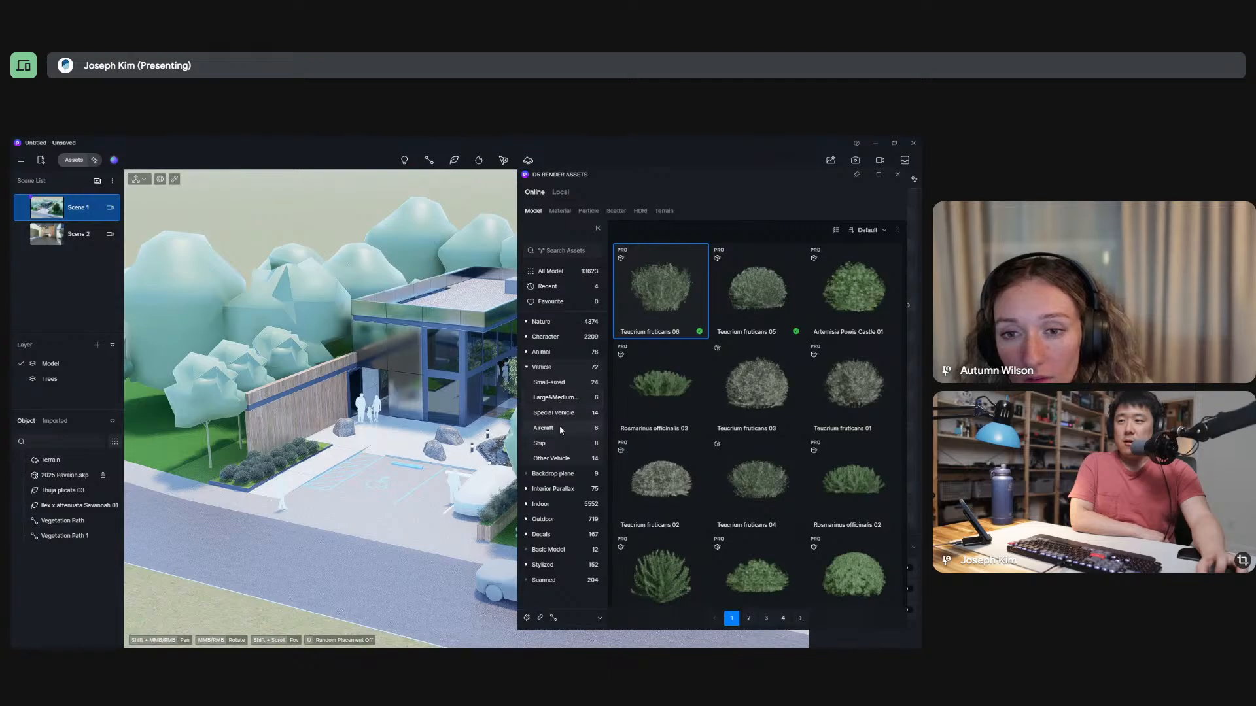
left_click(557, 399)
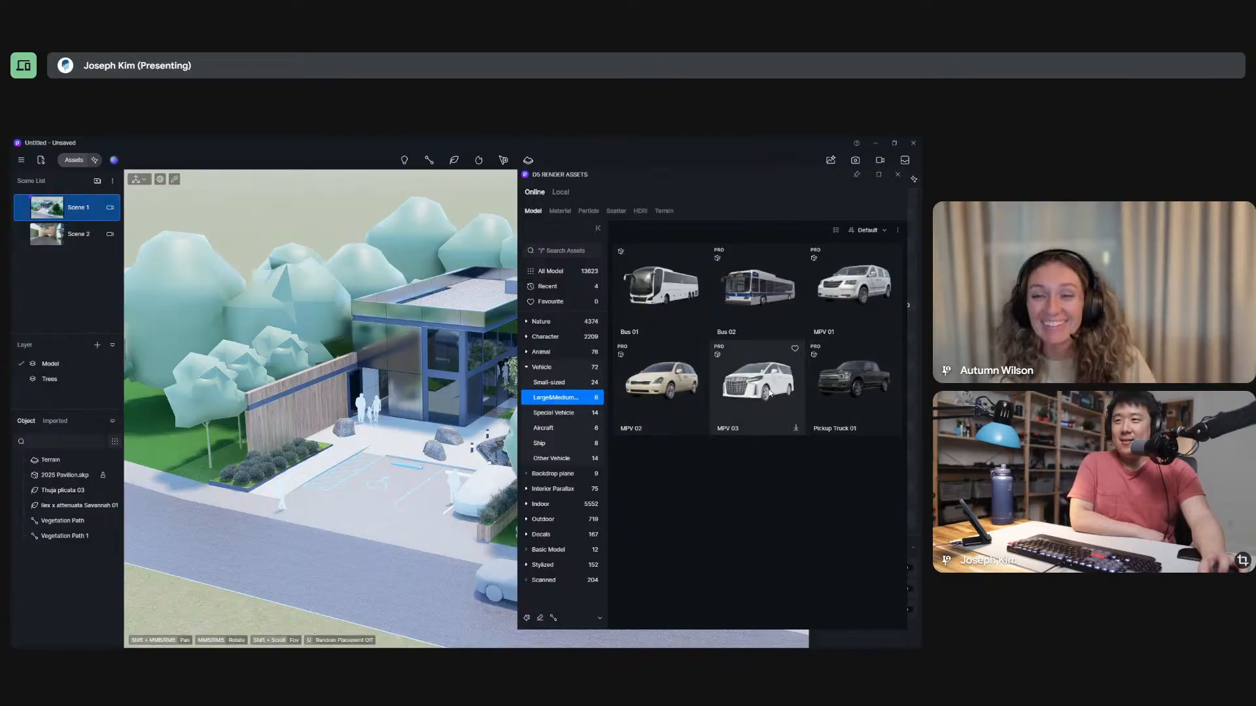
left_click(549, 383)
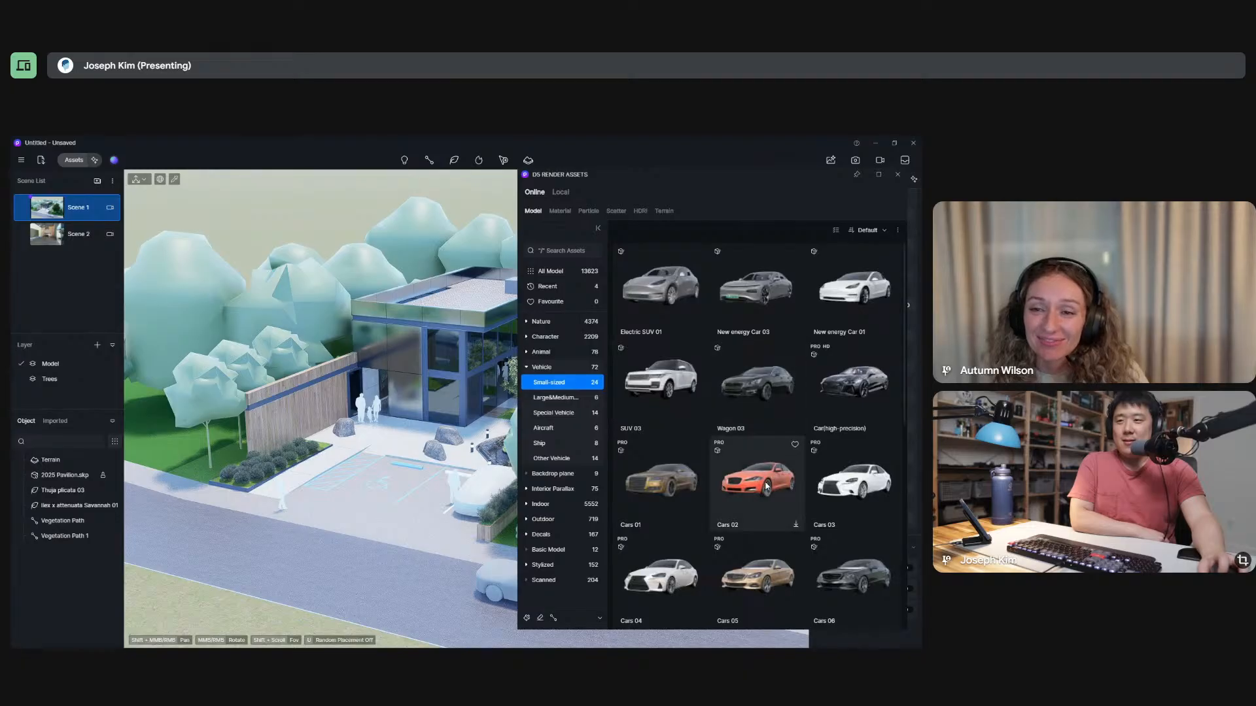
left_click(660, 306)
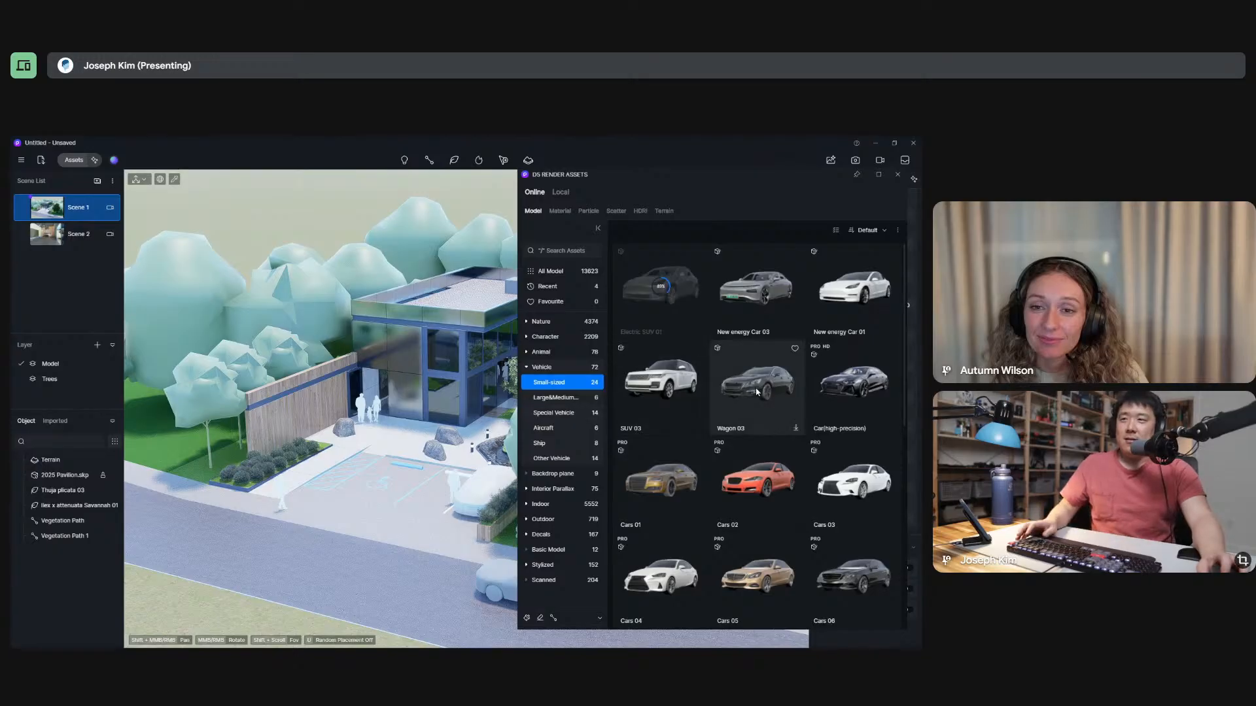
Switch to SketchUp and delete the placeholder car from the parking stall beside the planter.
key("alt+Tab")
mouse_move(320, 385)
middle_mouse_down()
mouse_move(288, 401)
mouse_move(294, 416)
middle_mouse_up()
left_click(331, 401)
key("Delete")
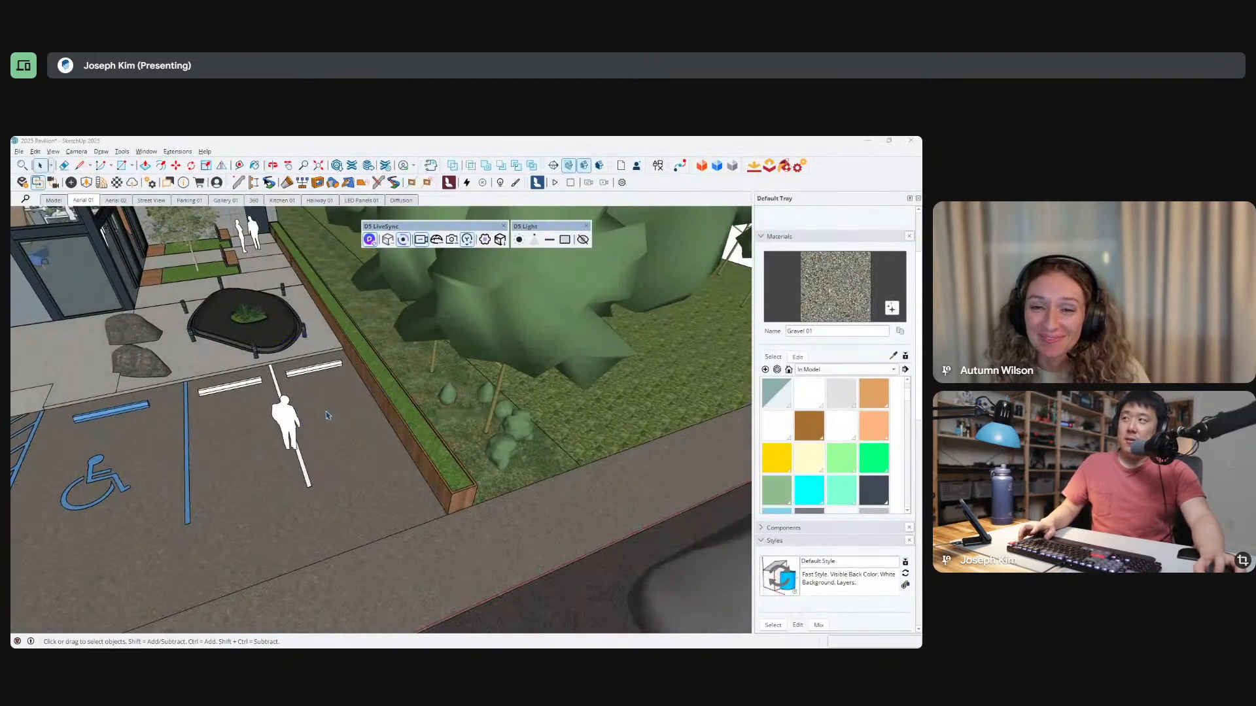
Switch back to D5 Render, place the Electric SUV 01 in the stall beside the planter and rotate its front toward the road.
key("alt+Tab")
left_click(661, 291)
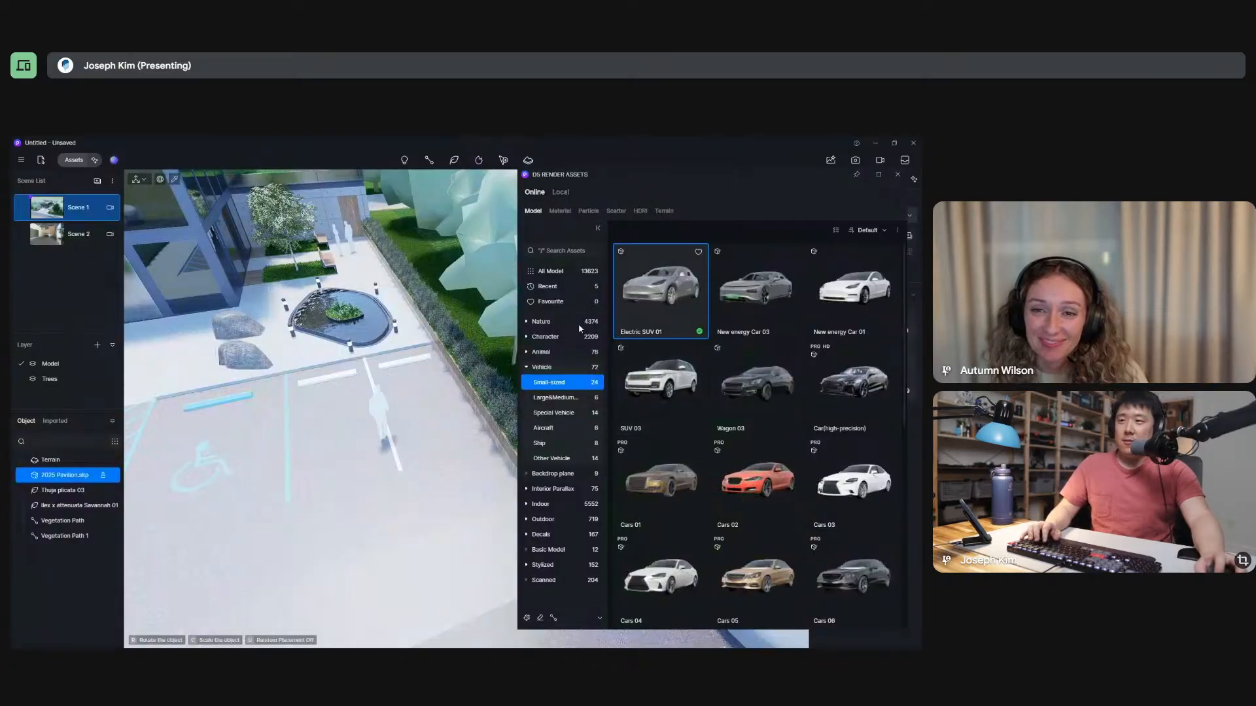
left_click(301, 462)
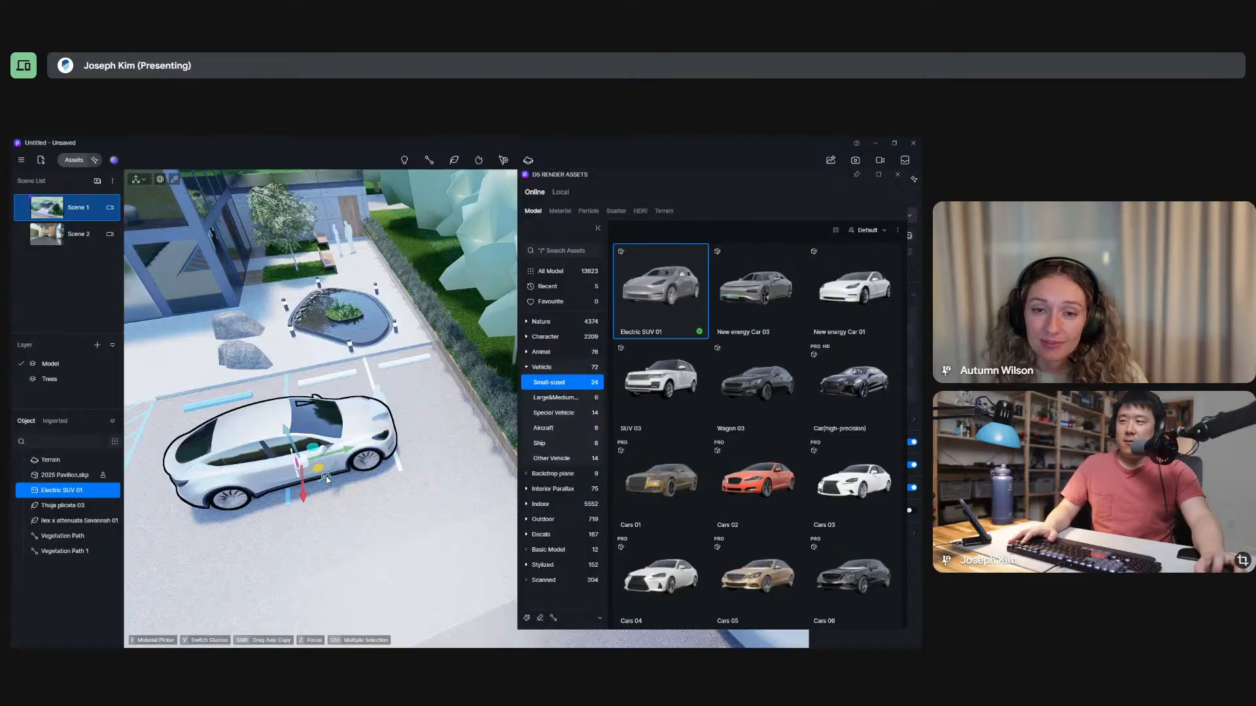
left_click_drag(327, 479, 166, 580)
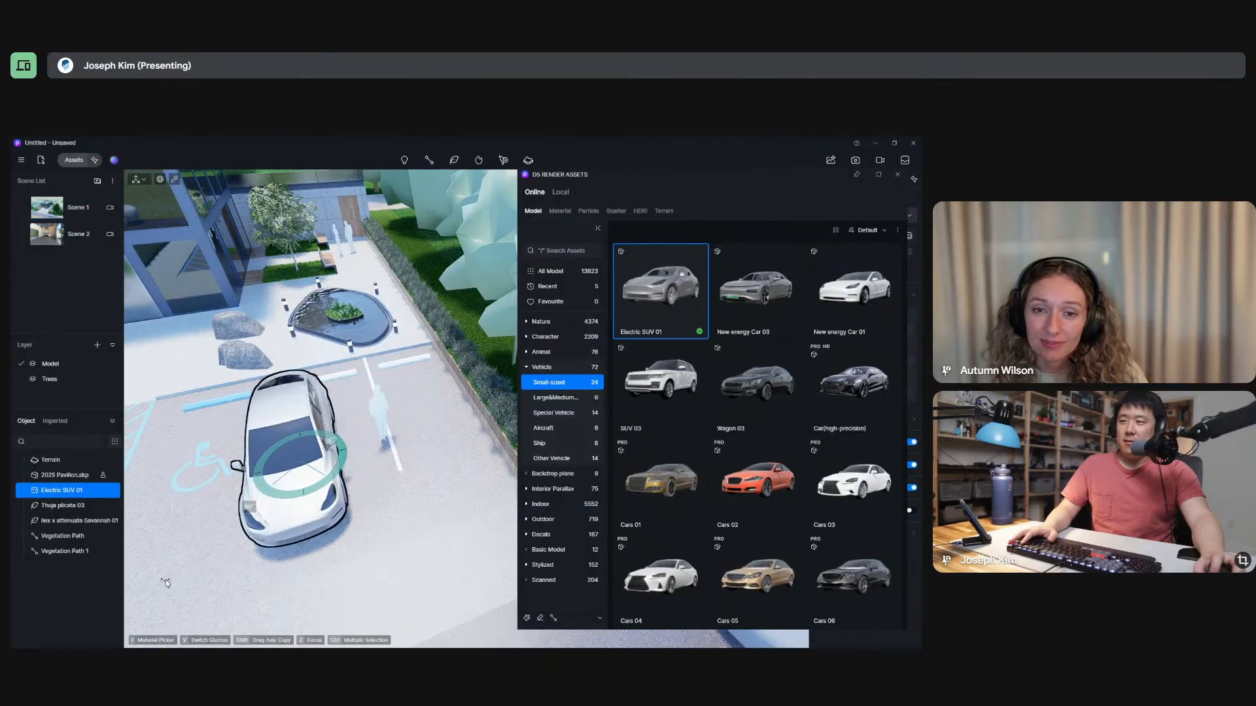
left_click_drag(339, 453, 428, 443)
middle_click_drag(421, 539, 487, 294)
left_click(358, 586)
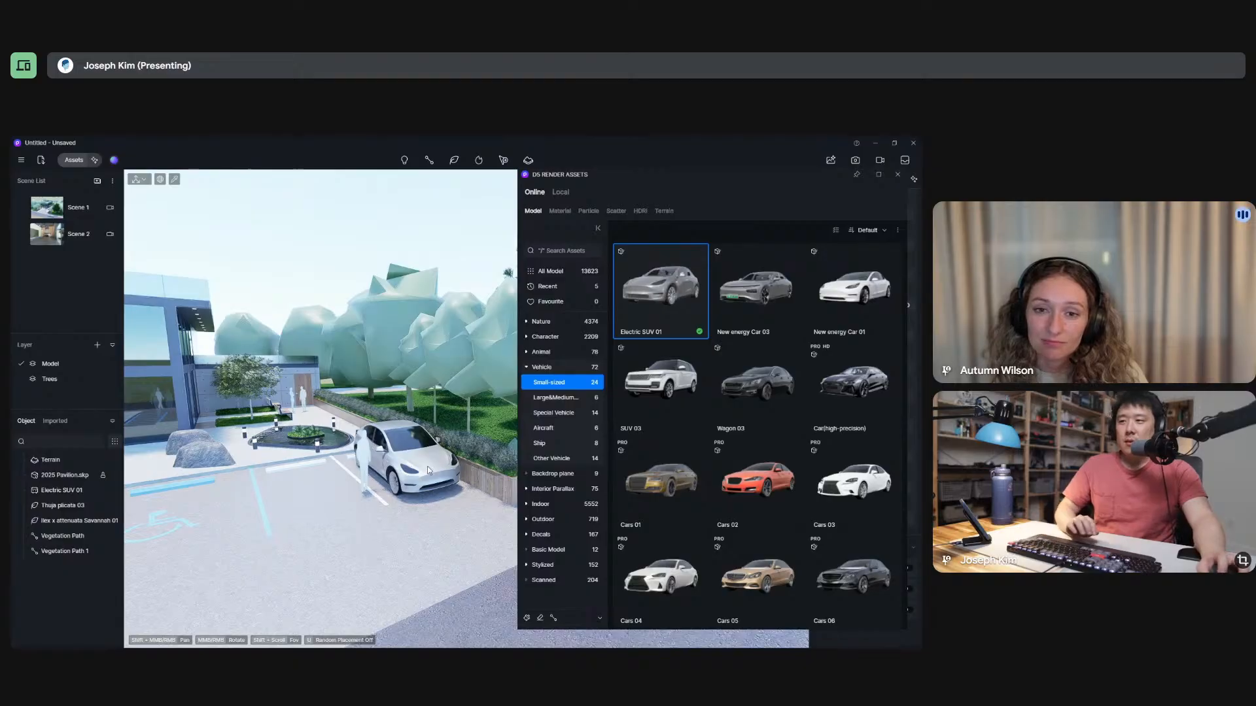
Switch to SketchUp and delete the flat human figure standing in the parking area.
key("alt+Tab")
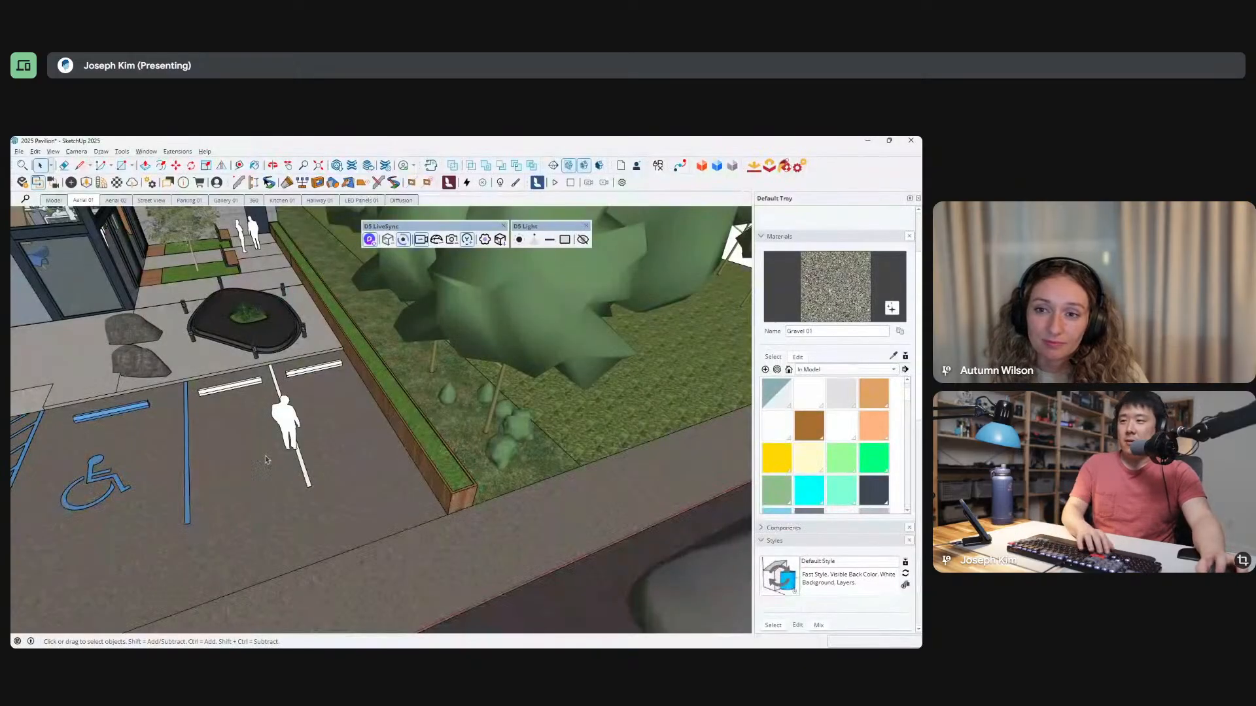
double_click(280, 440)
left_click(286, 433)
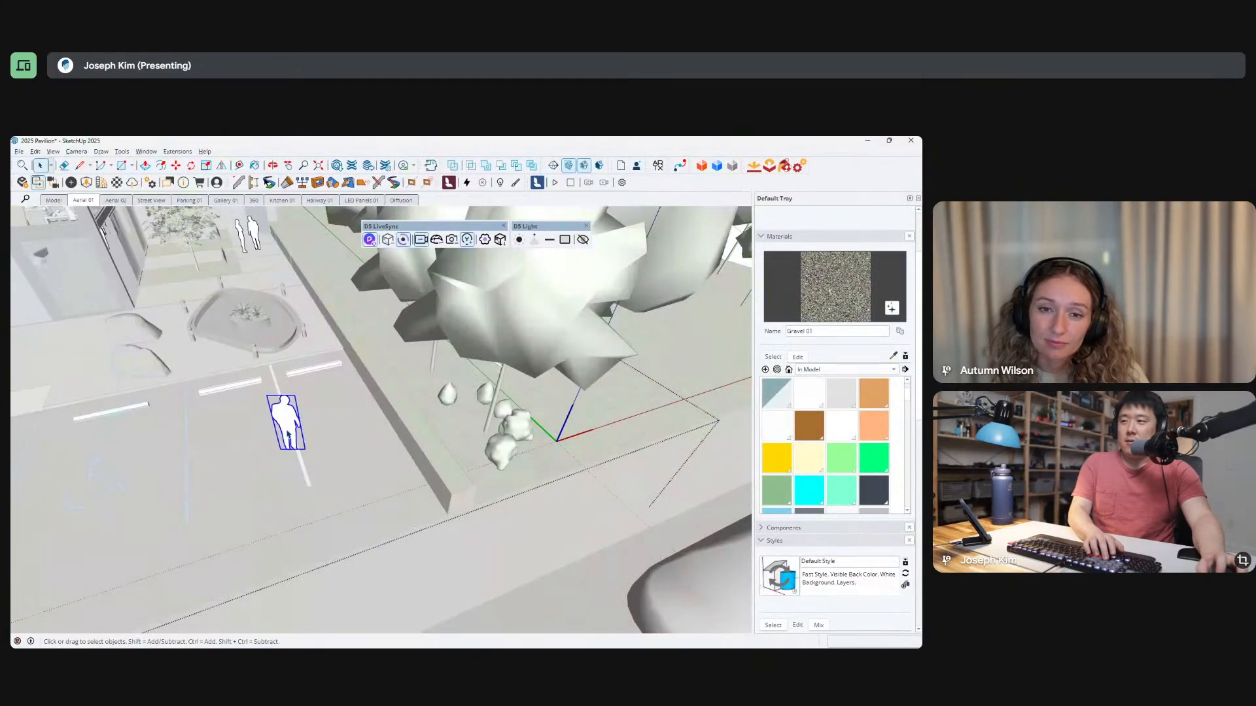
key("Delete")
key("Escape")
Switch back to D5 Render and look through the Business and Professionals character models for a suitable person.
key("alt+Tab")
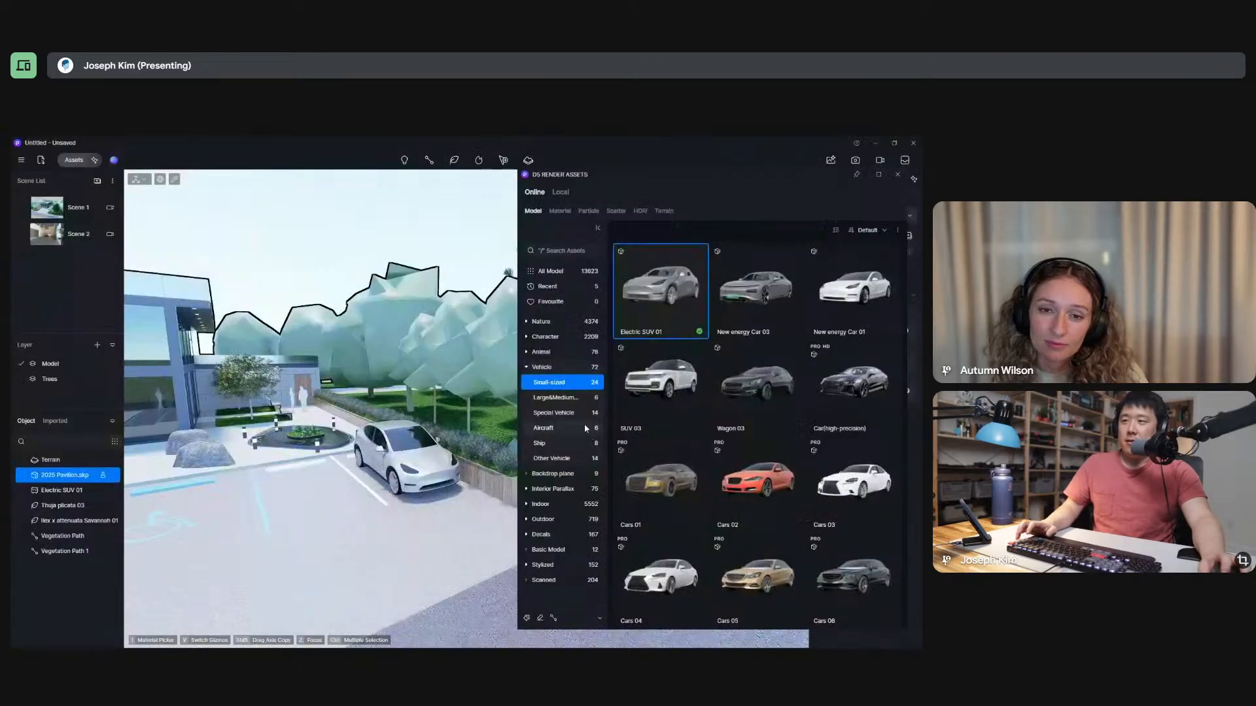
left_click(529, 368)
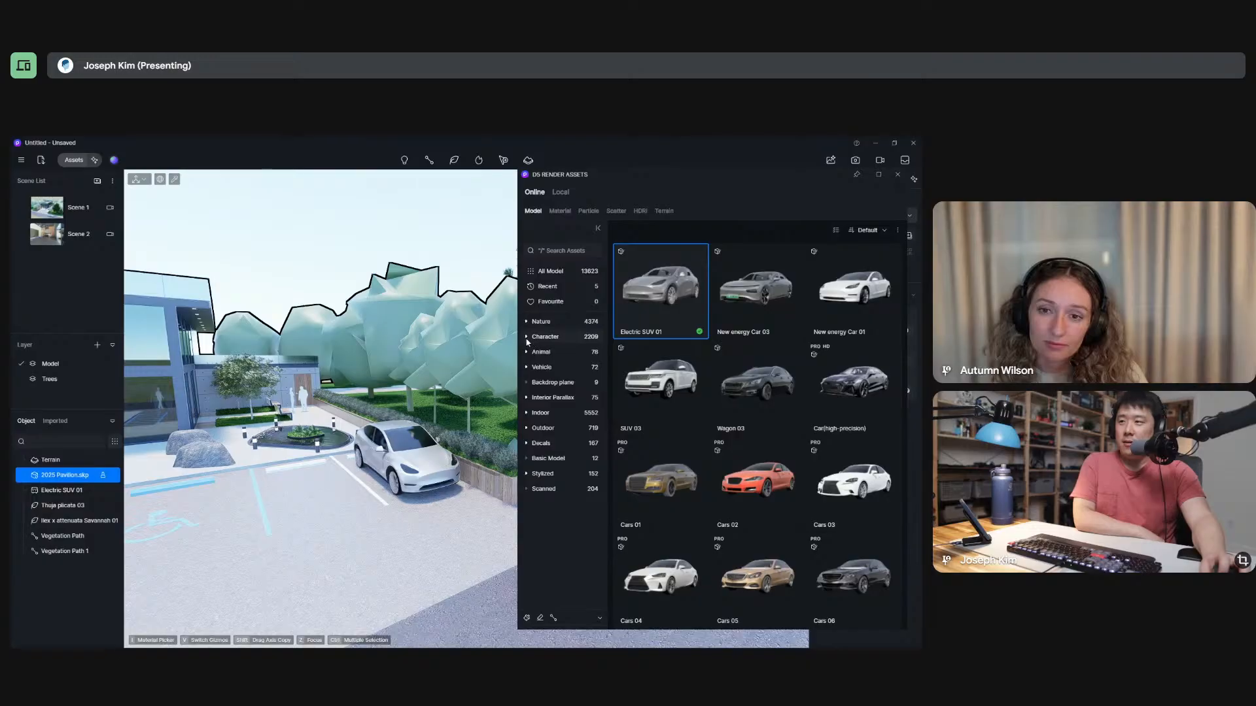
left_click(528, 337)
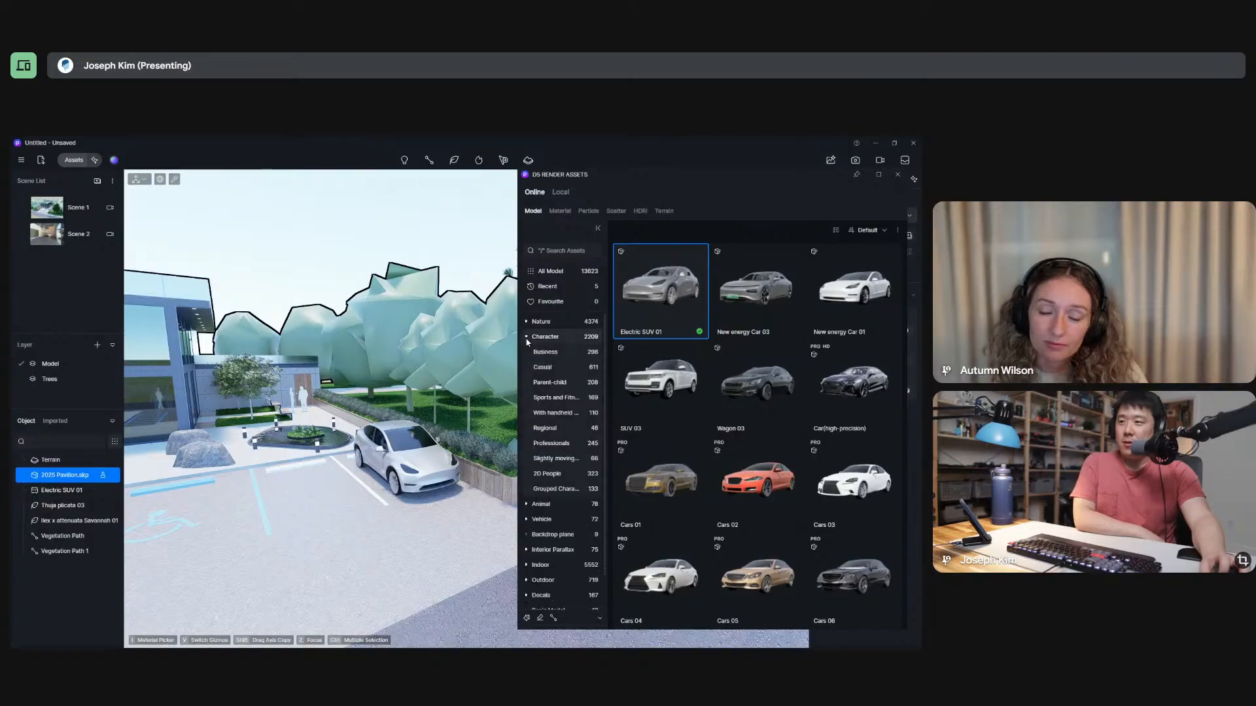
left_click(560, 353)
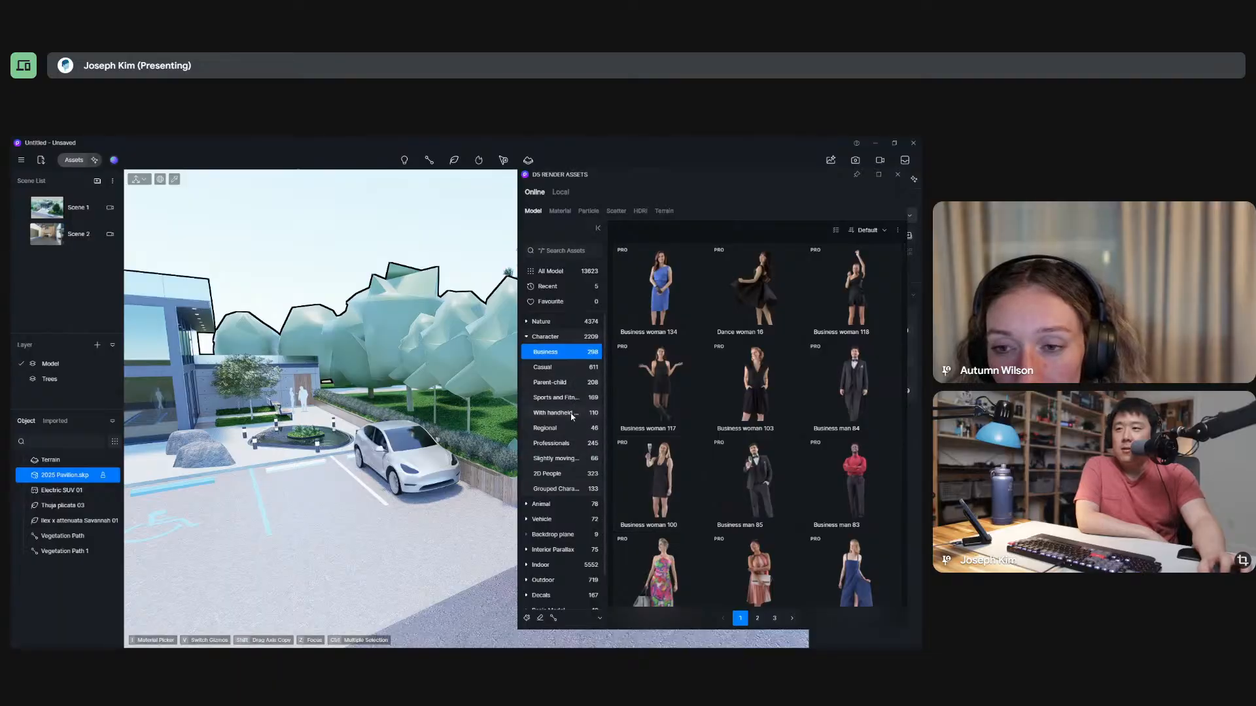
left_click(553, 443)
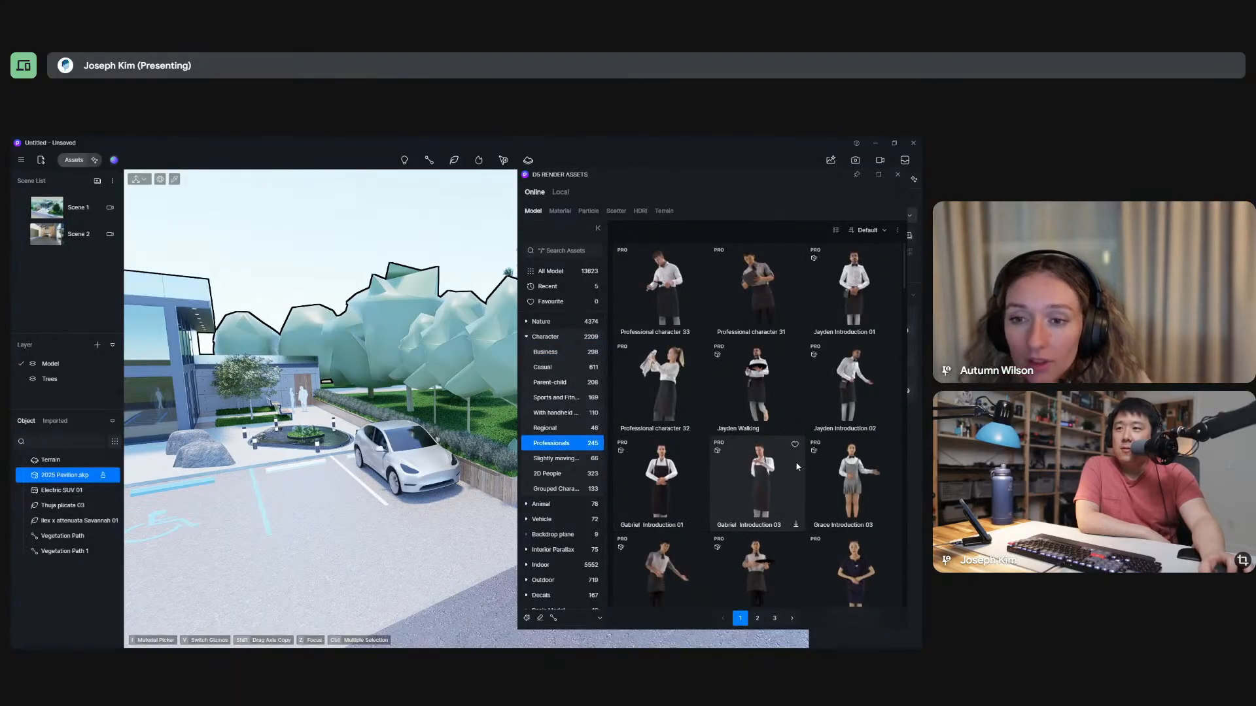
scroll(797, 466, "down", 5)
scroll(795, 462, "down", 10)
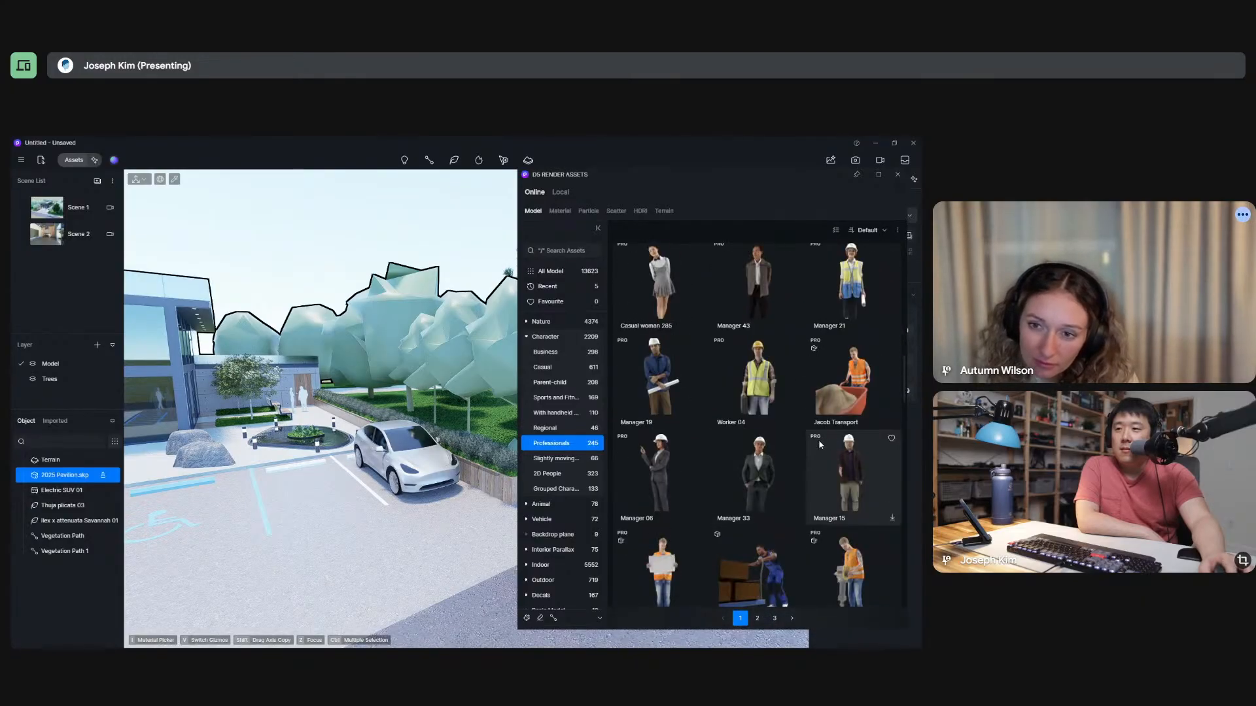
scroll(704, 446, "down", 5)
scroll(704, 447, "down", 10)
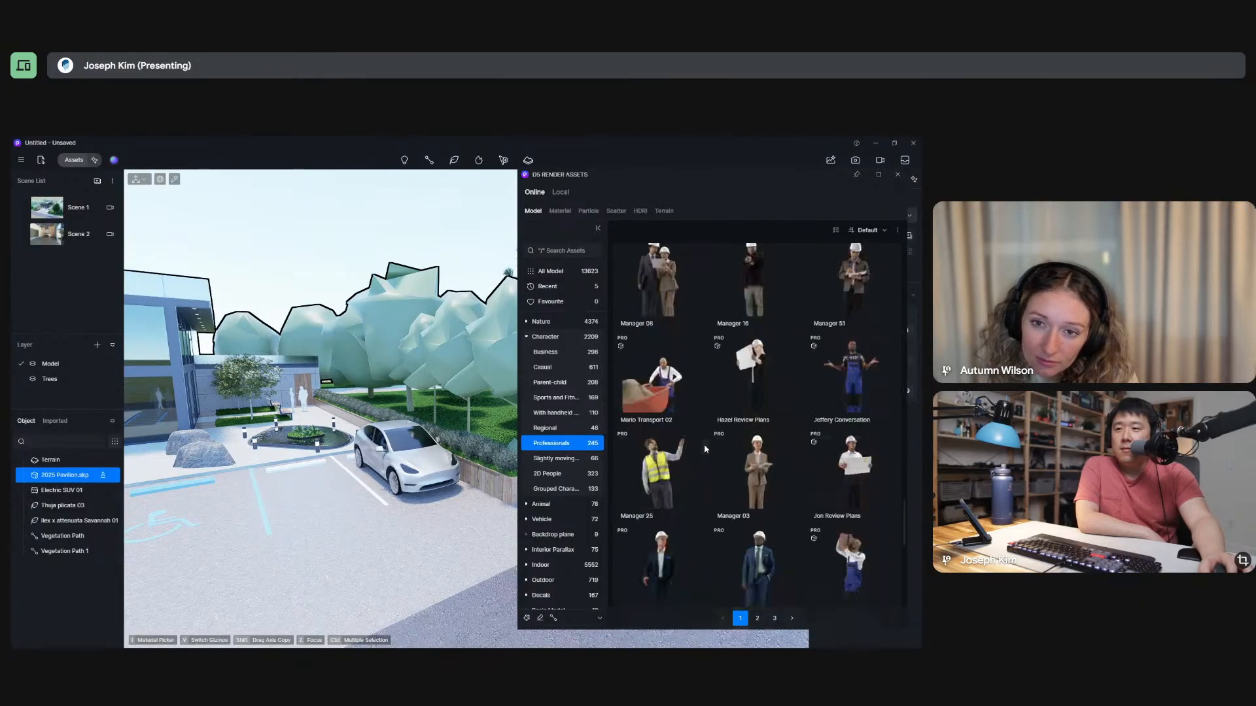
left_click(535, 445)
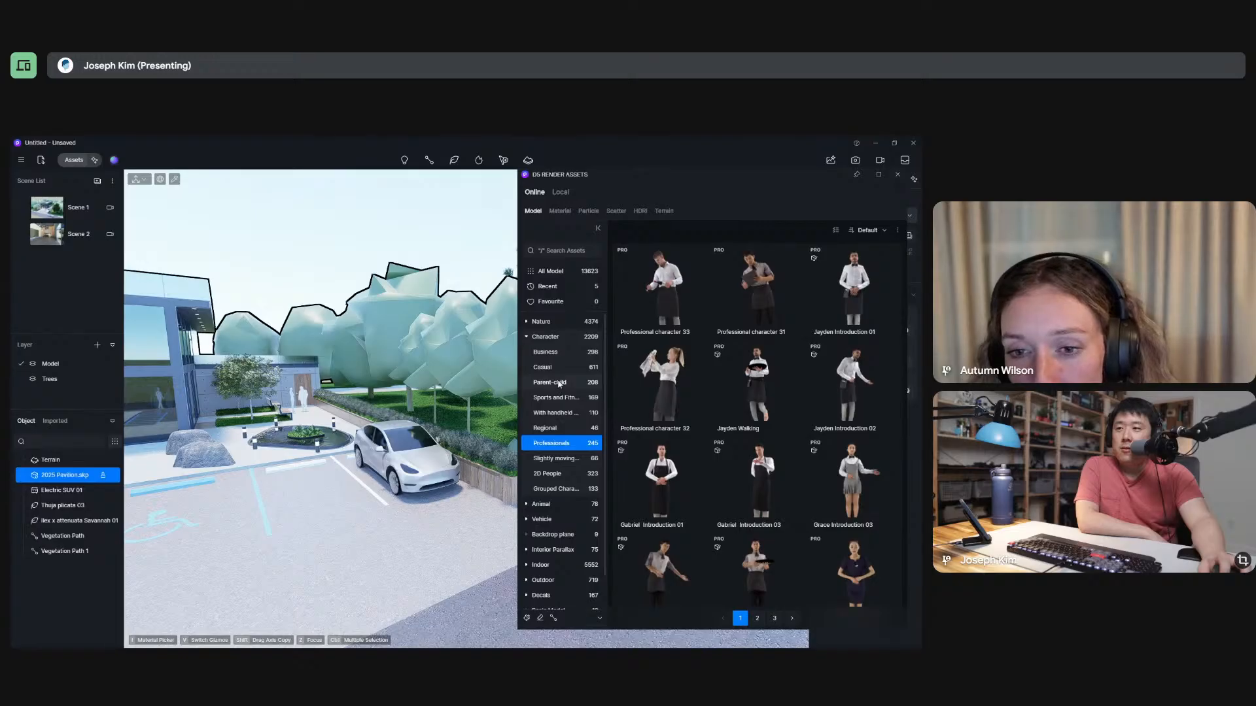
left_click(565, 357)
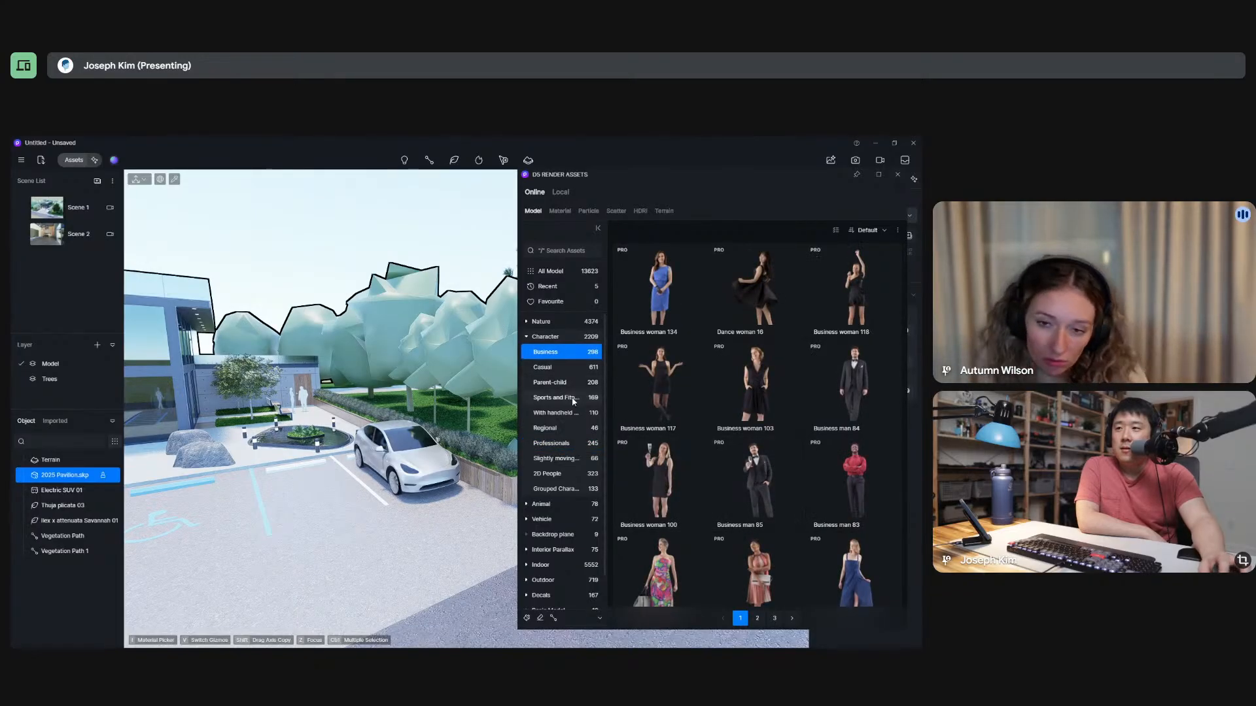
Browse the Casual character models and download Casual man 219.
scroll(752, 461, "down", 2)
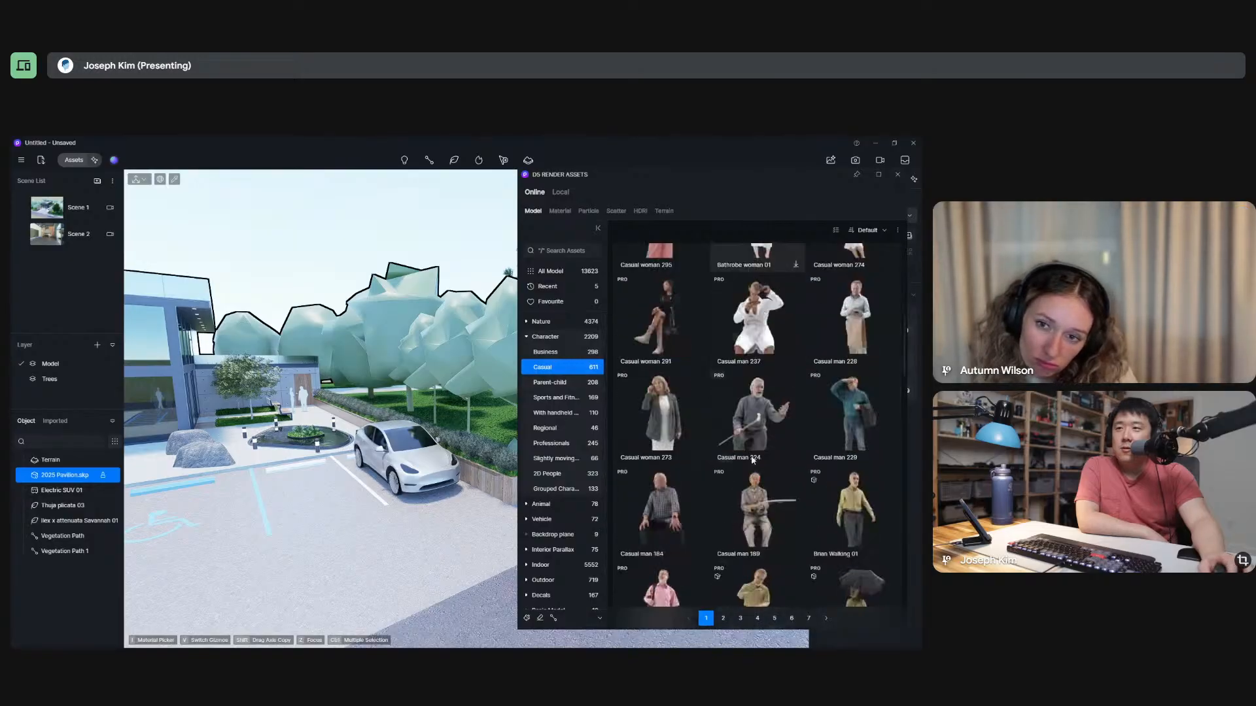
scroll(719, 481, "down", 5)
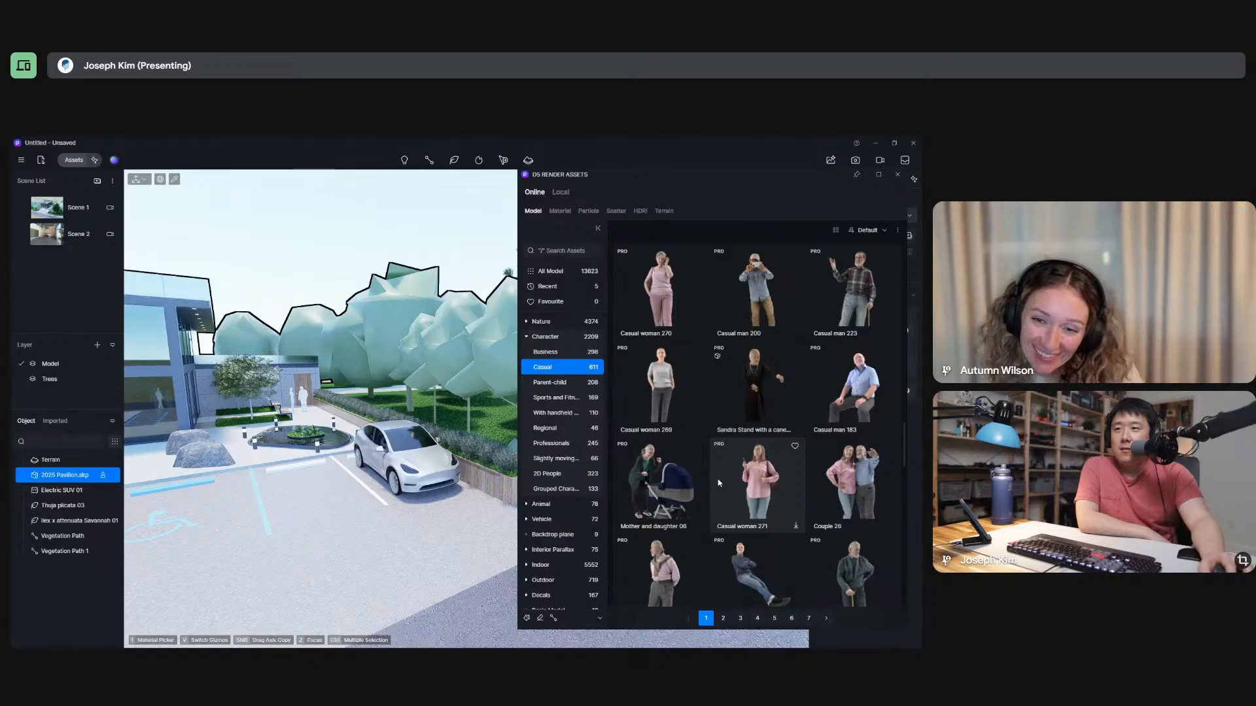
scroll(720, 482, "down", 5)
scroll(722, 480, "down", 5)
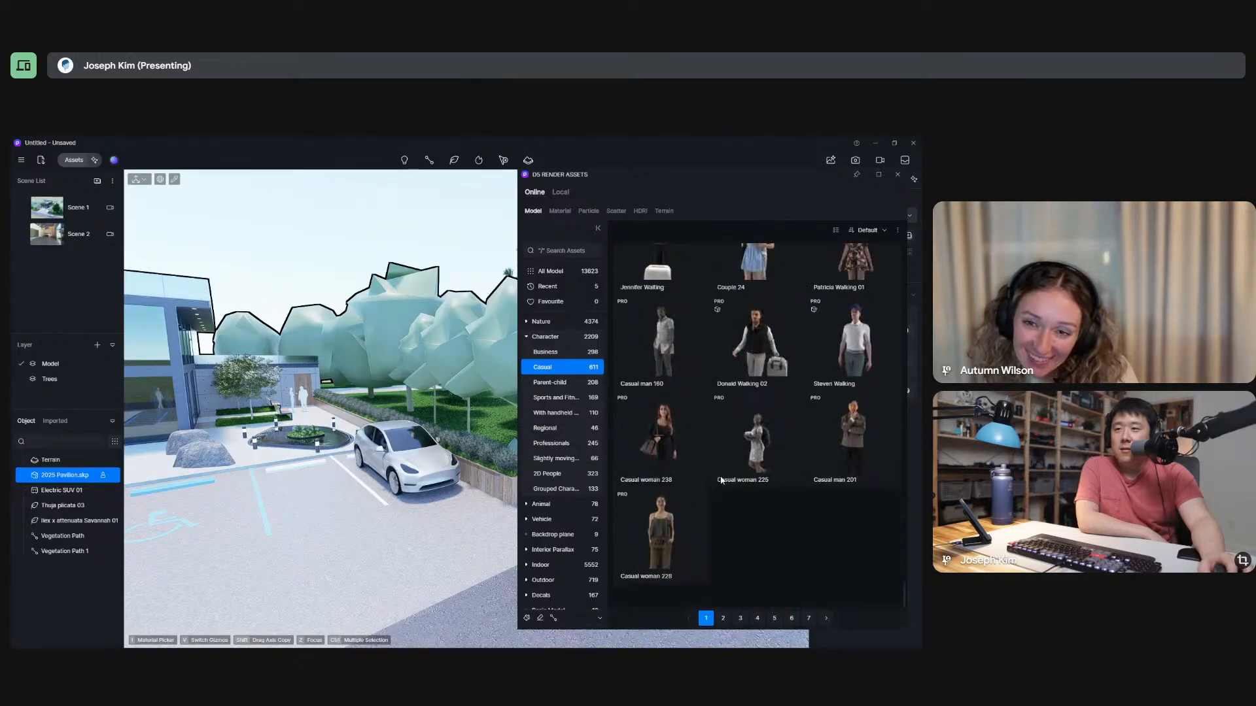
scroll(724, 480, "down", 5)
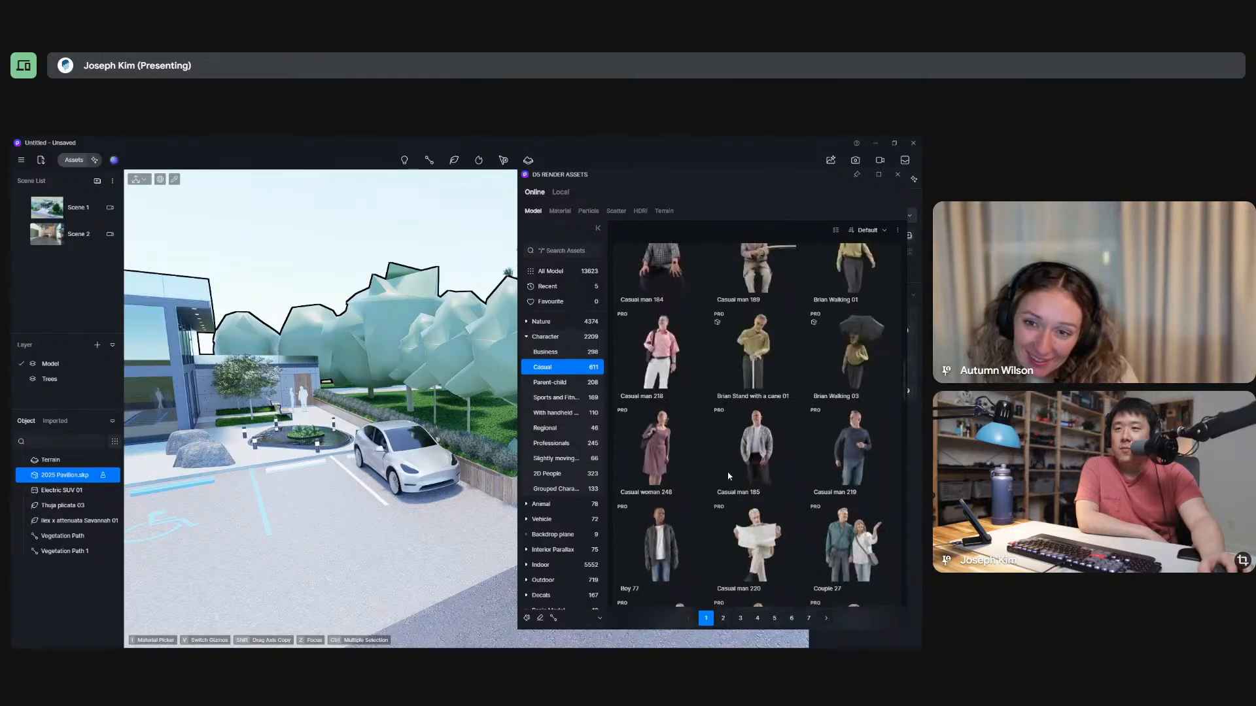
left_click(842, 456)
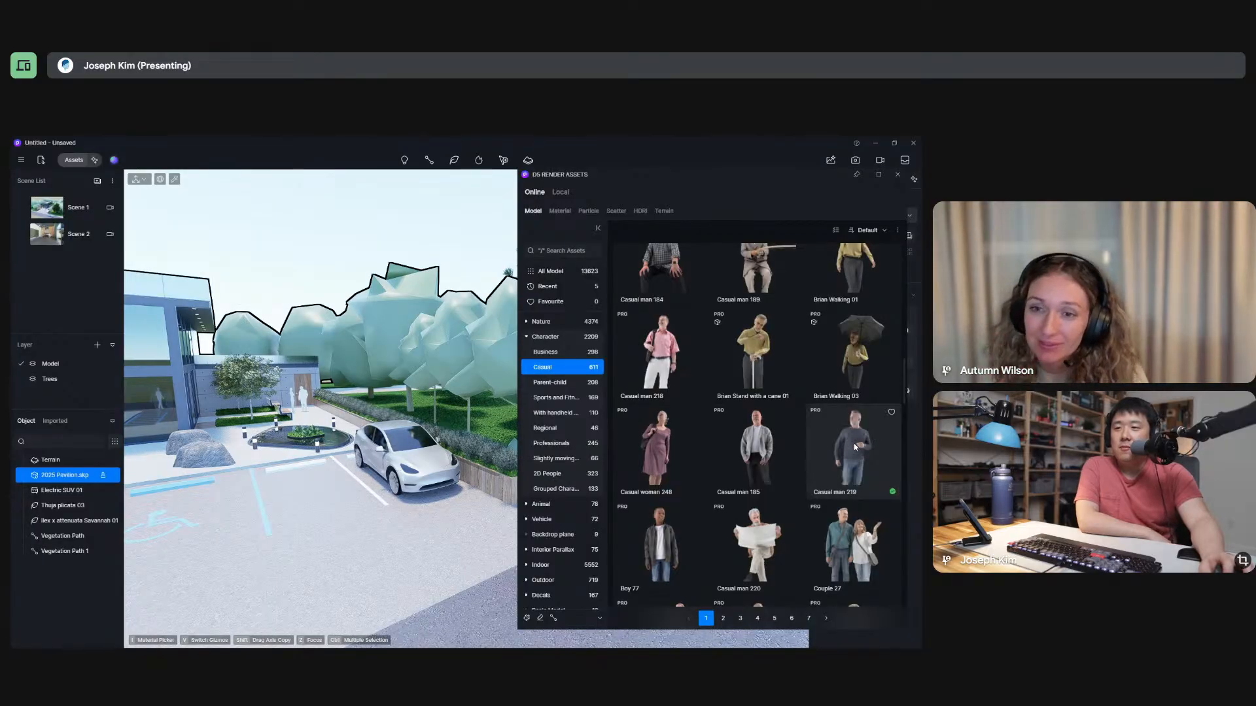
Place Casual man 219 in the parking area, move him close beside the SUV's door and close the asset library.
left_click(858, 444)
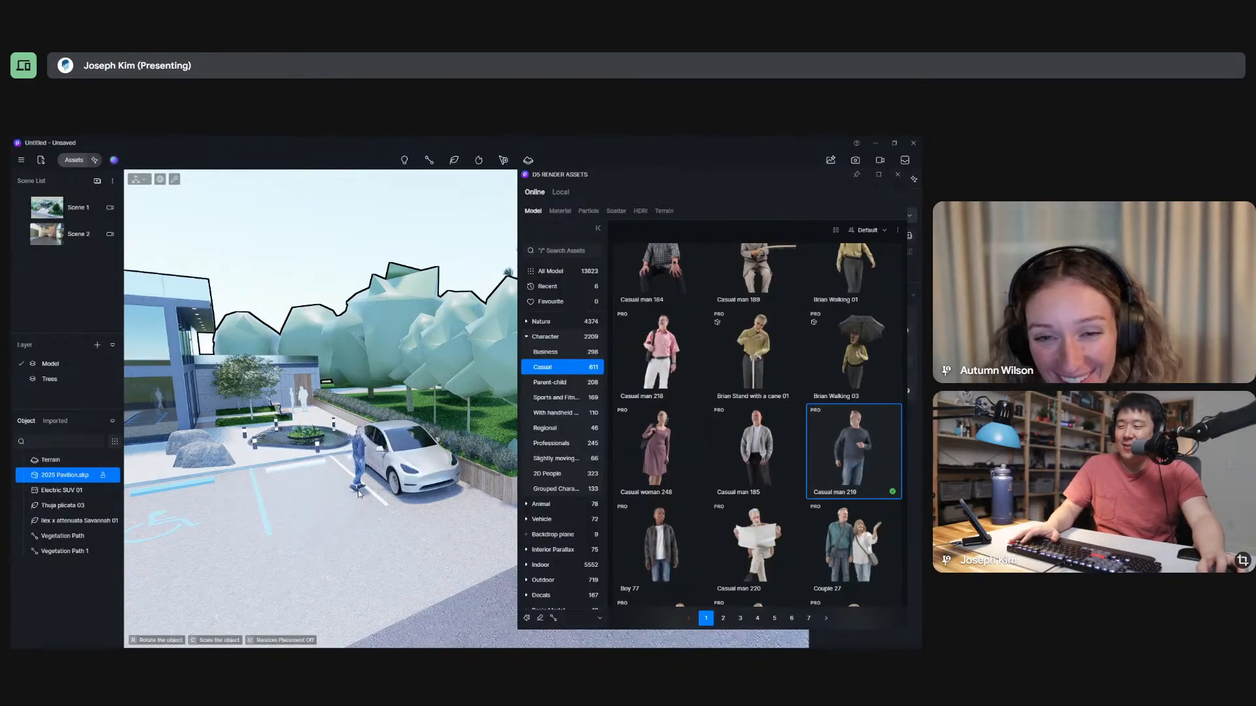
left_click(360, 492)
right_click_drag(363, 556, 451, 611)
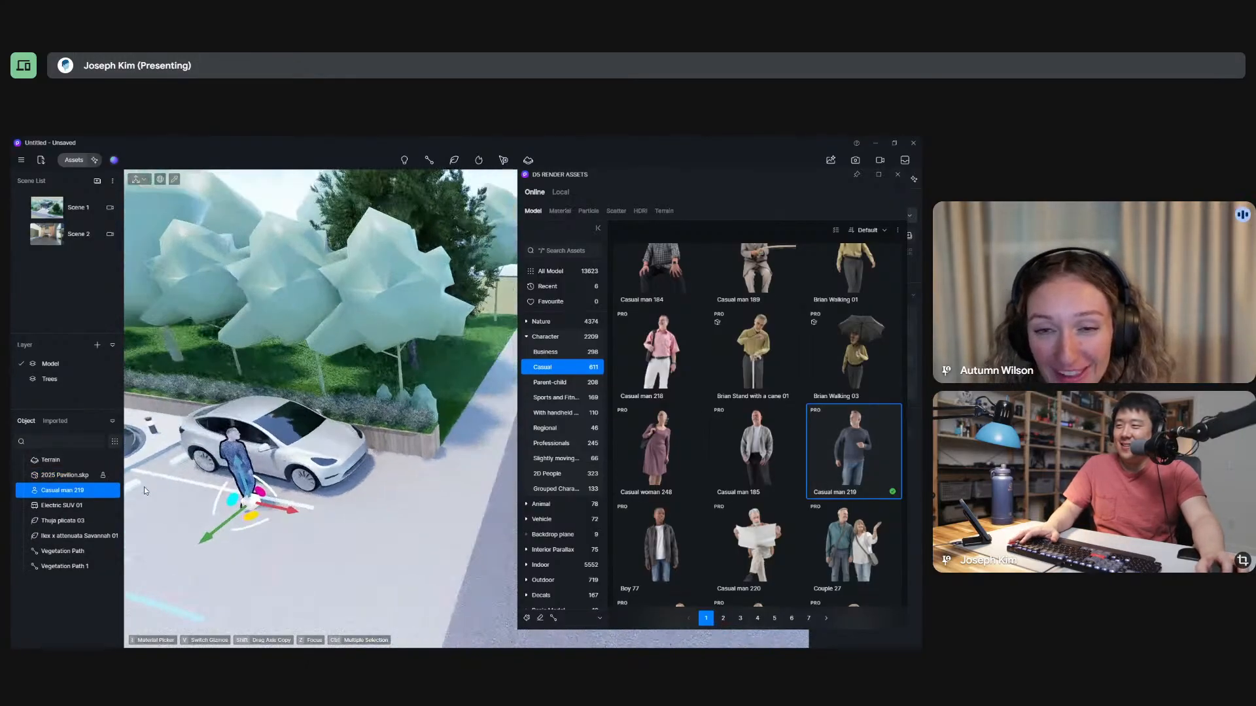
right_click_drag(292, 513, 384, 525)
scroll(288, 467, "up", 6)
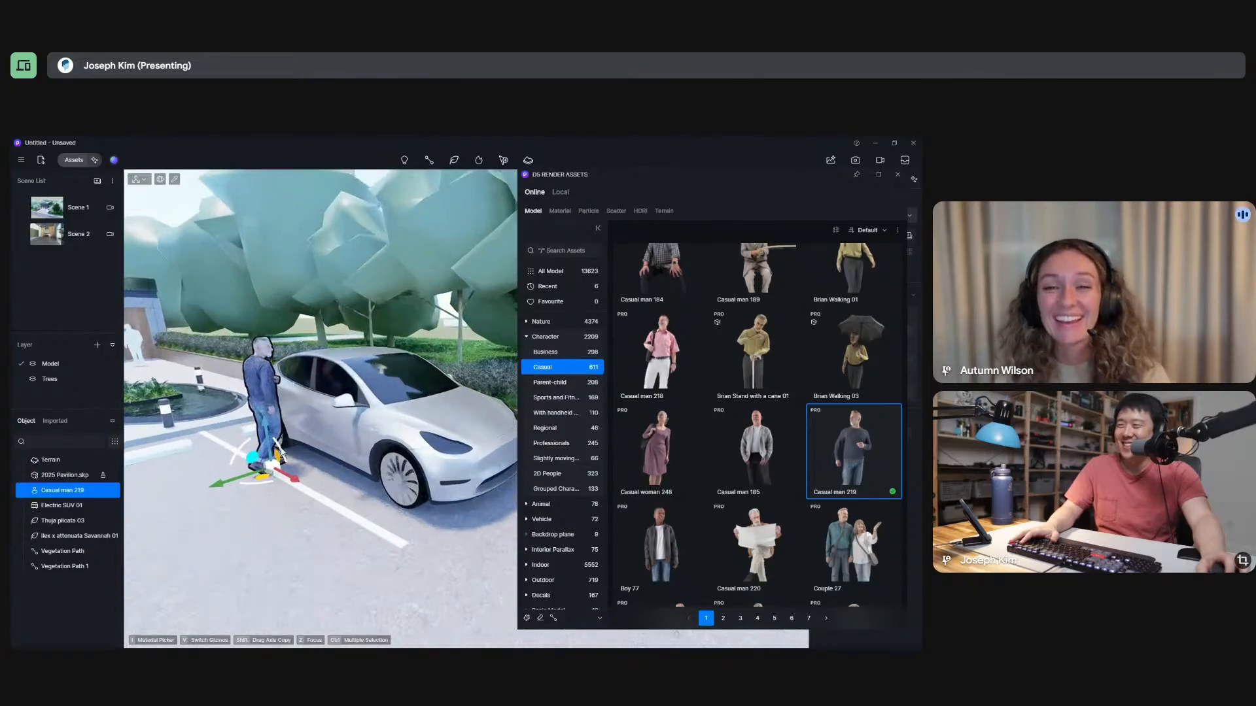
key("Escape")
left_click(897, 174)
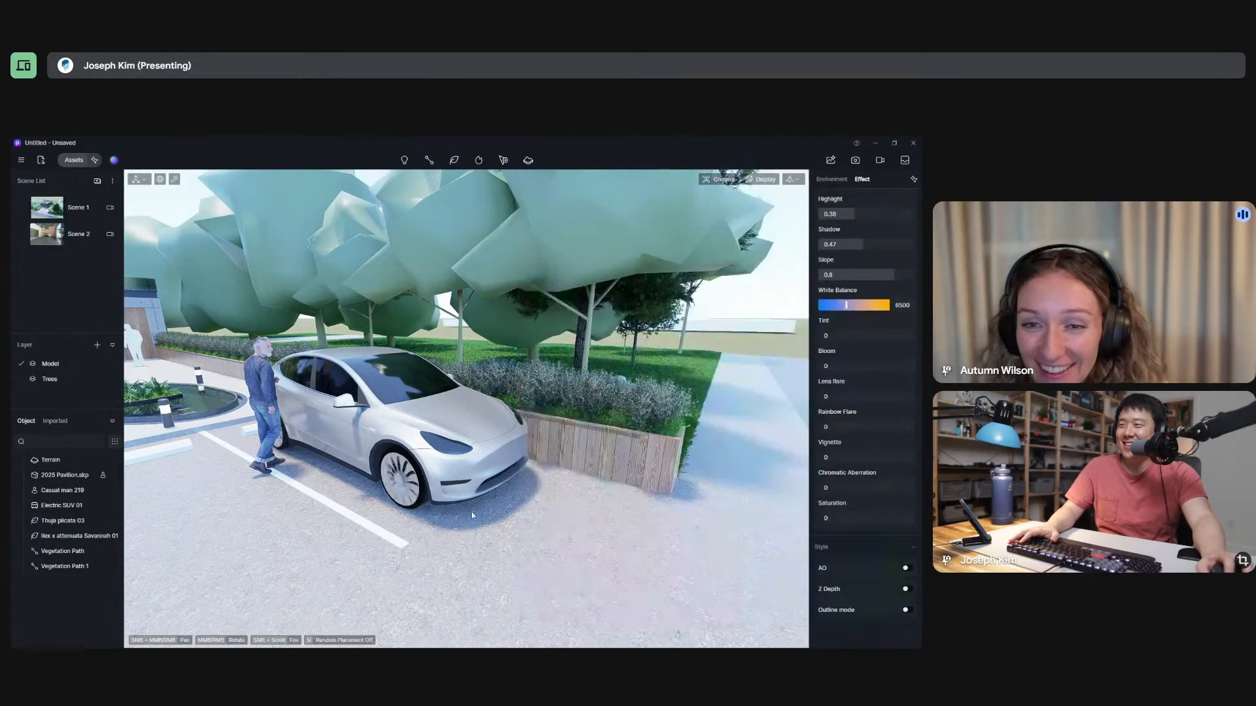
Turn off Dynamic and Driver for the electric SUV in the parking area and turn on its lights.
right_click_drag(471, 511, 409, 482)
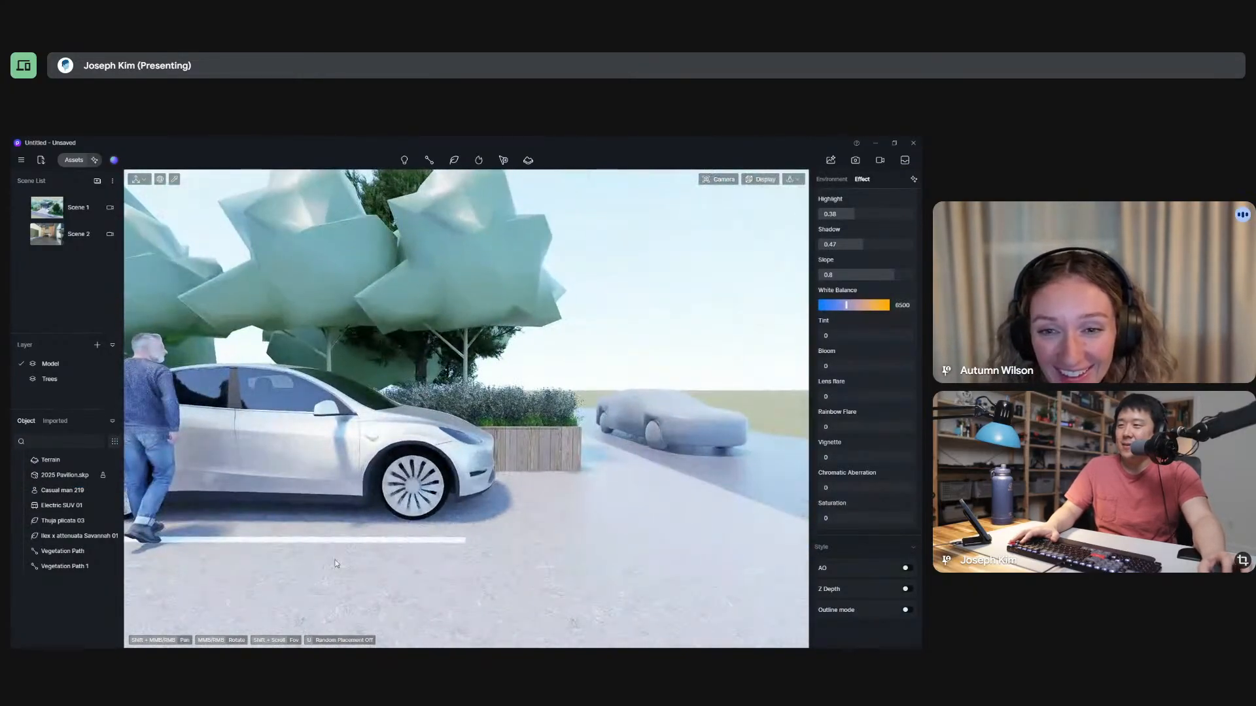
left_click(405, 479)
key("Escape")
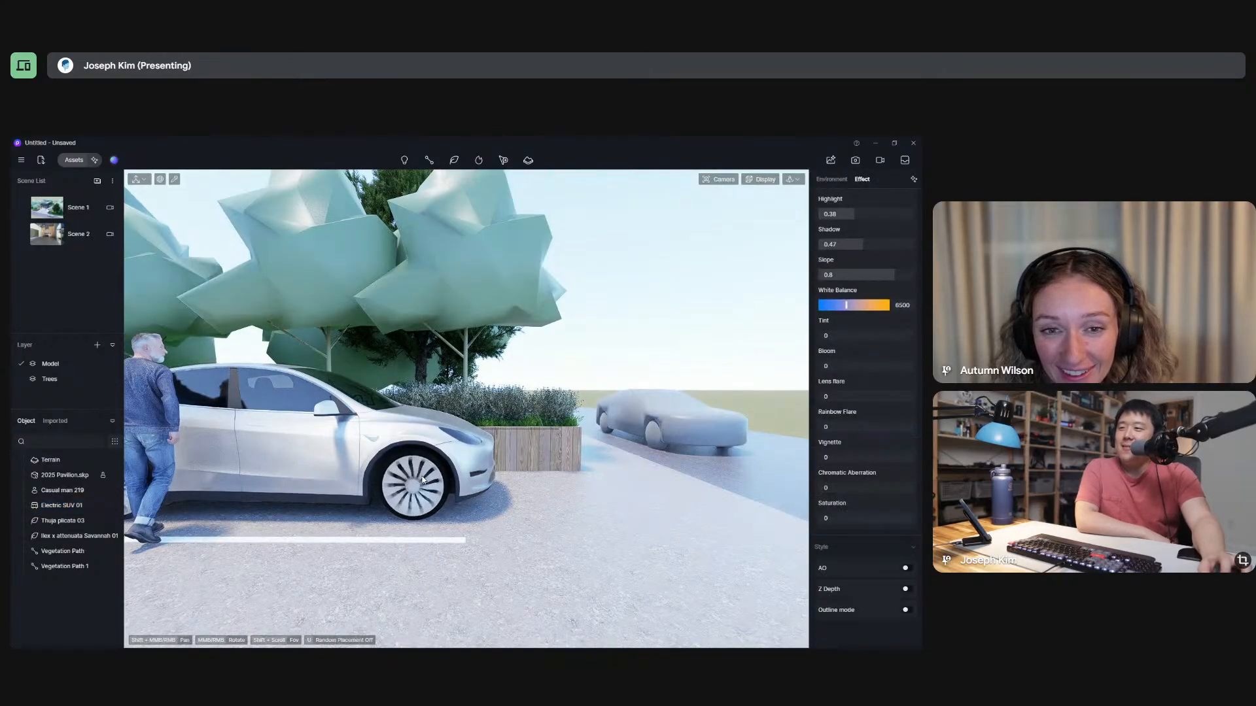
left_click(412, 479)
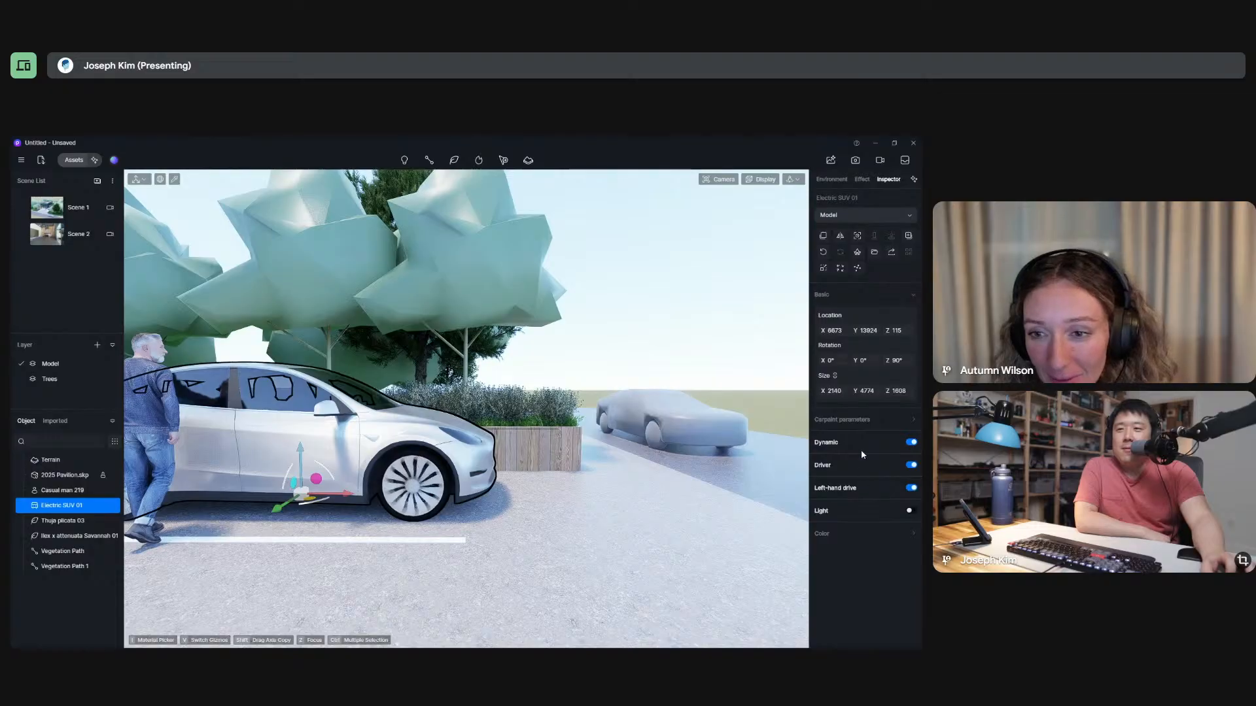
key("z")
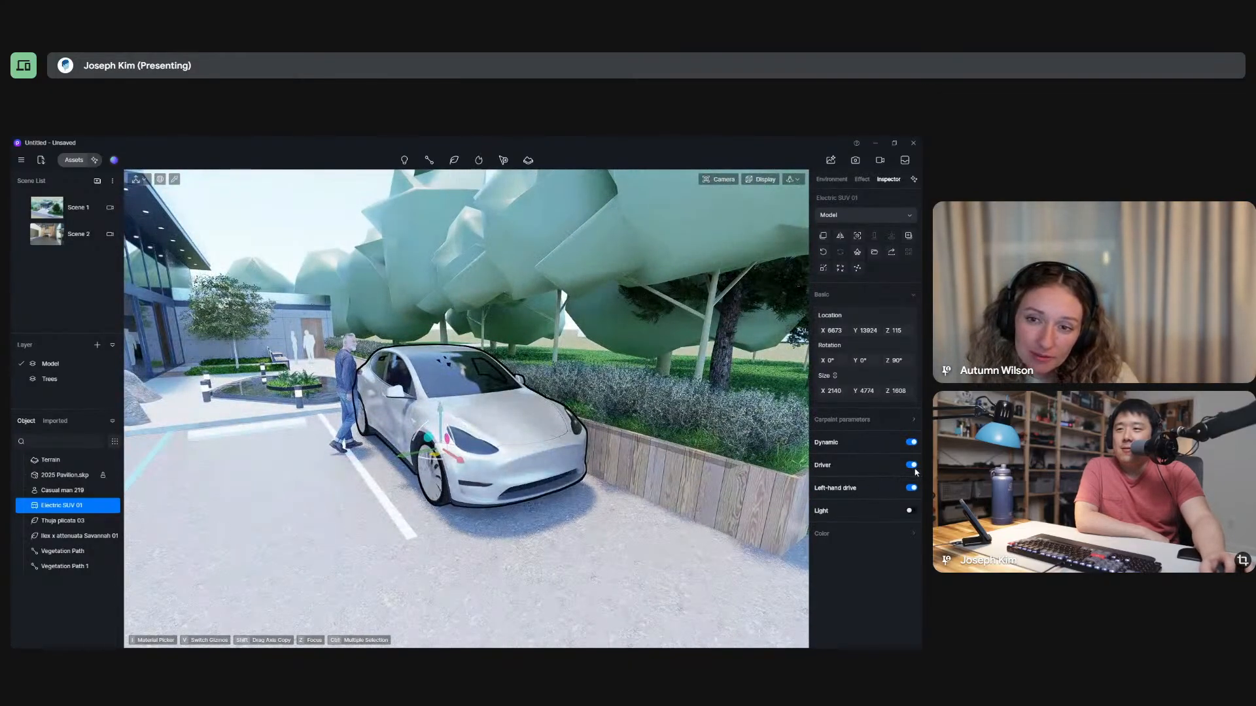
left_click(911, 442)
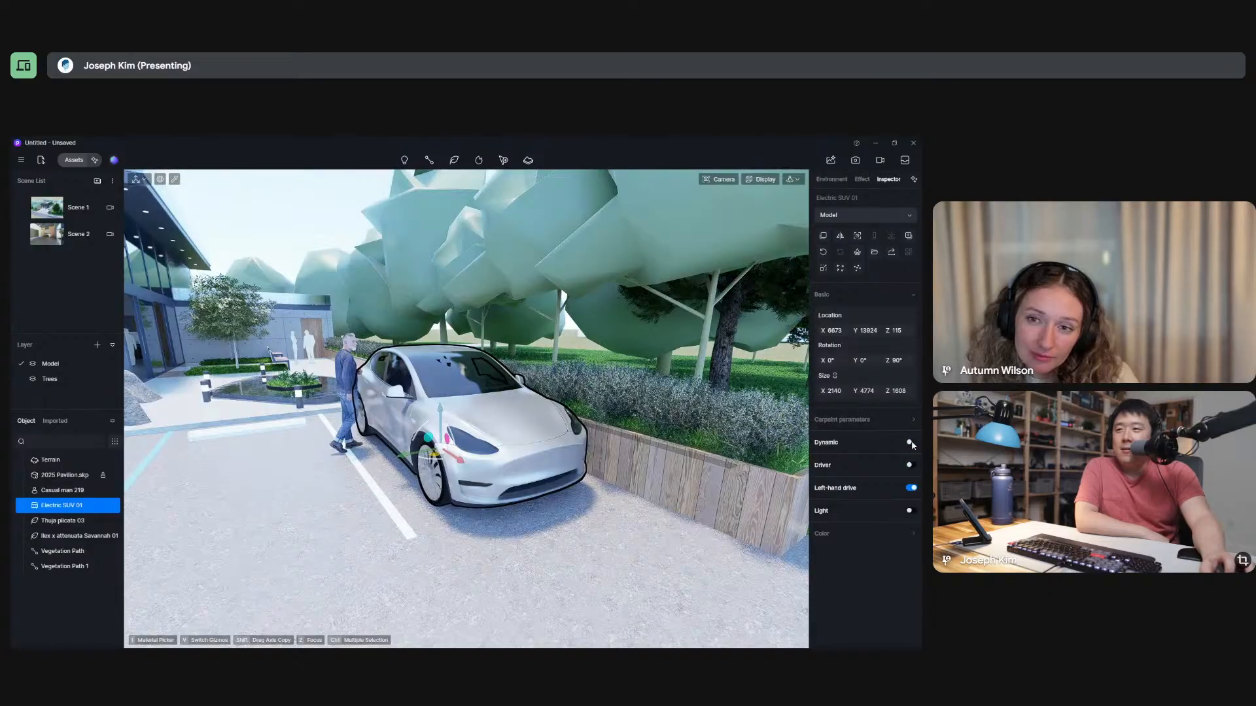
left_click(906, 513)
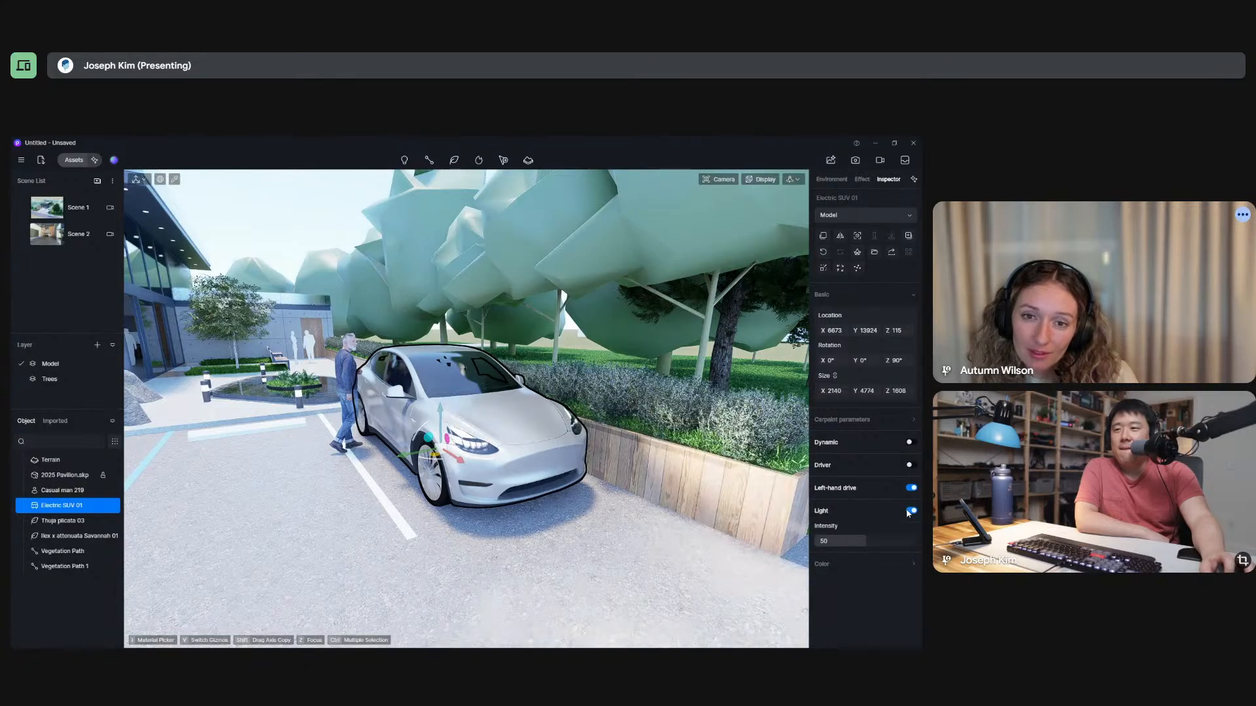
Try other body colours on the SUV and settle on dark blue.
left_click(873, 566)
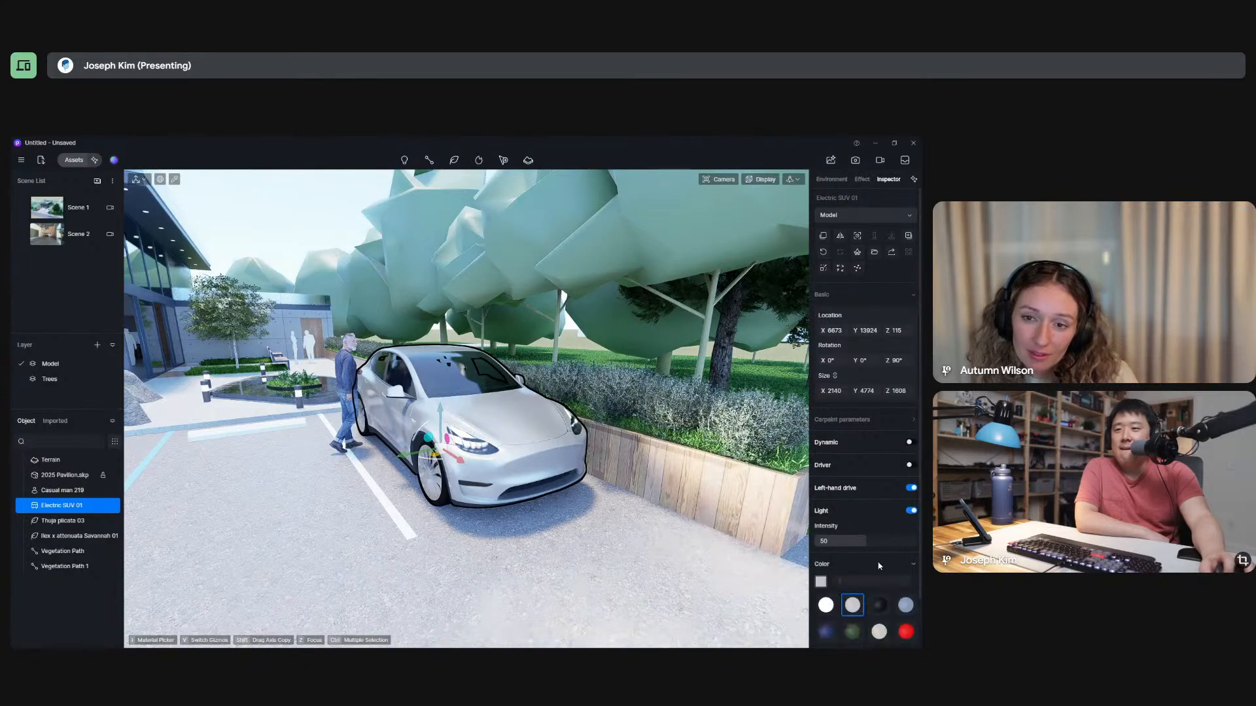
left_click(880, 606)
left_click(879, 632)
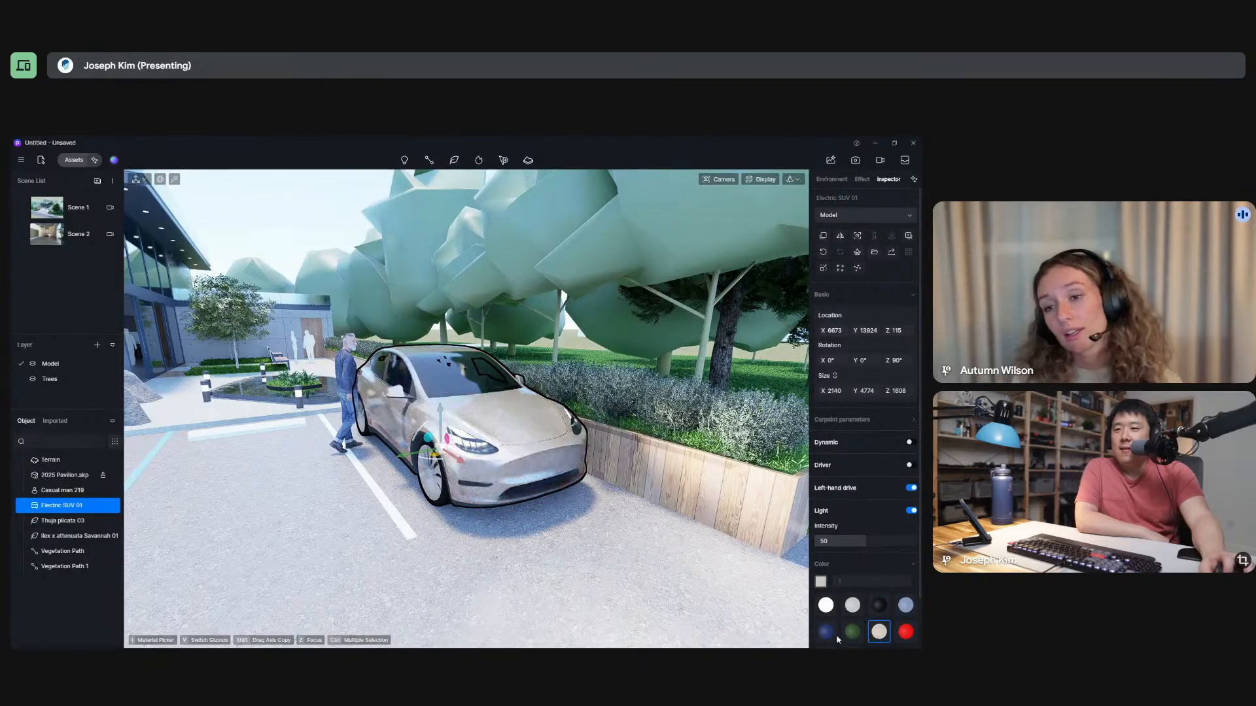
left_click(825, 632)
middle_click_drag(519, 502, 188, 491)
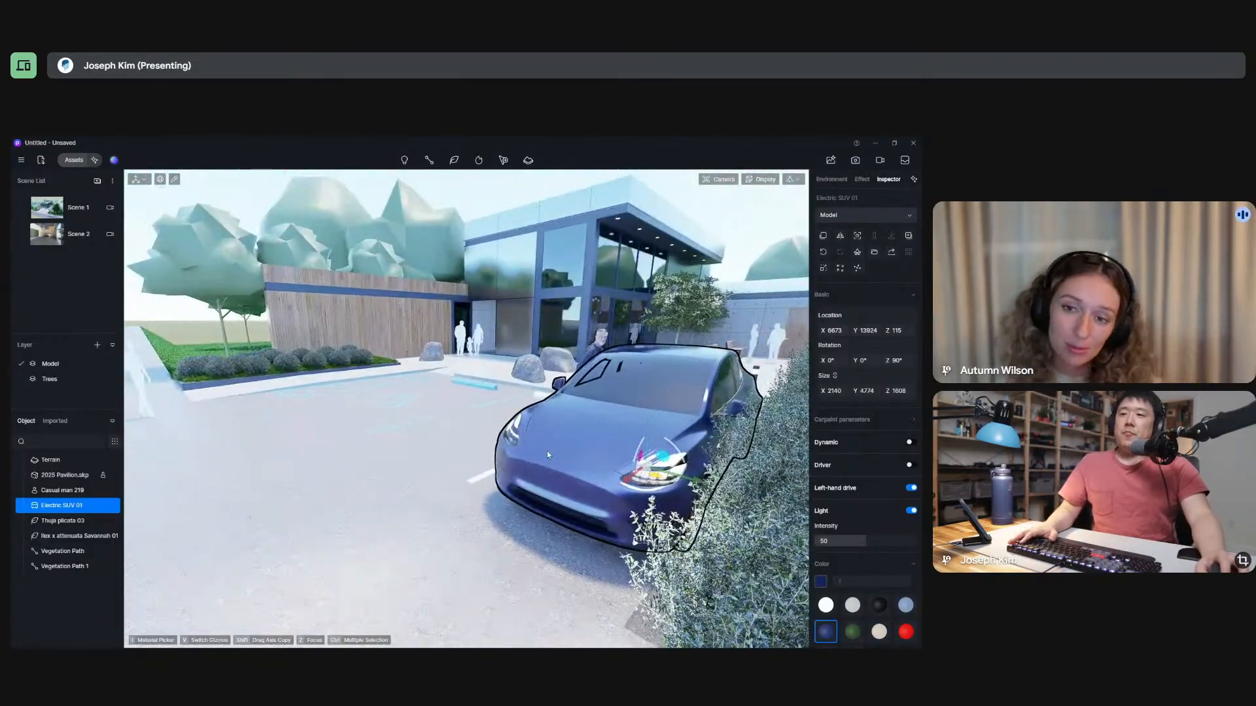
left_click(456, 464)
Examine the recoloured SUV and the pavilion's front facade from the parking area at several distances.
scroll(445, 469, "down", 3)
middle_click_drag(429, 407, 507, 474, "shift")
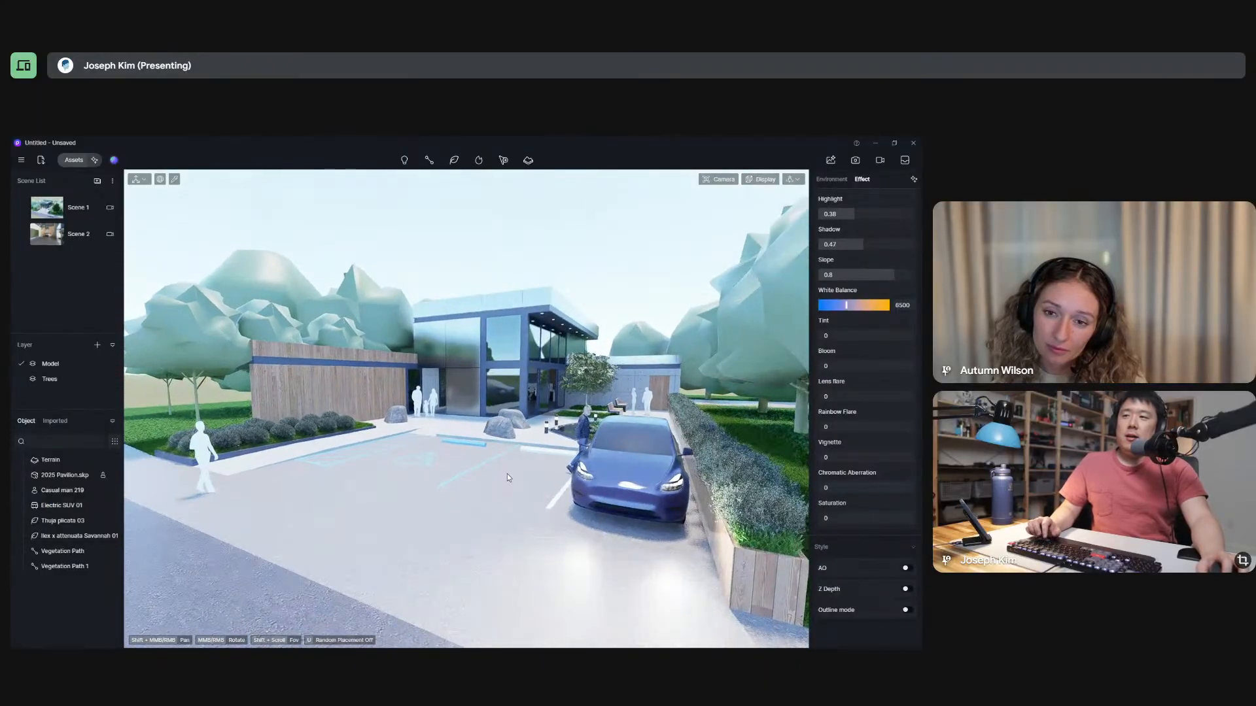
scroll(662, 489, "up", 4)
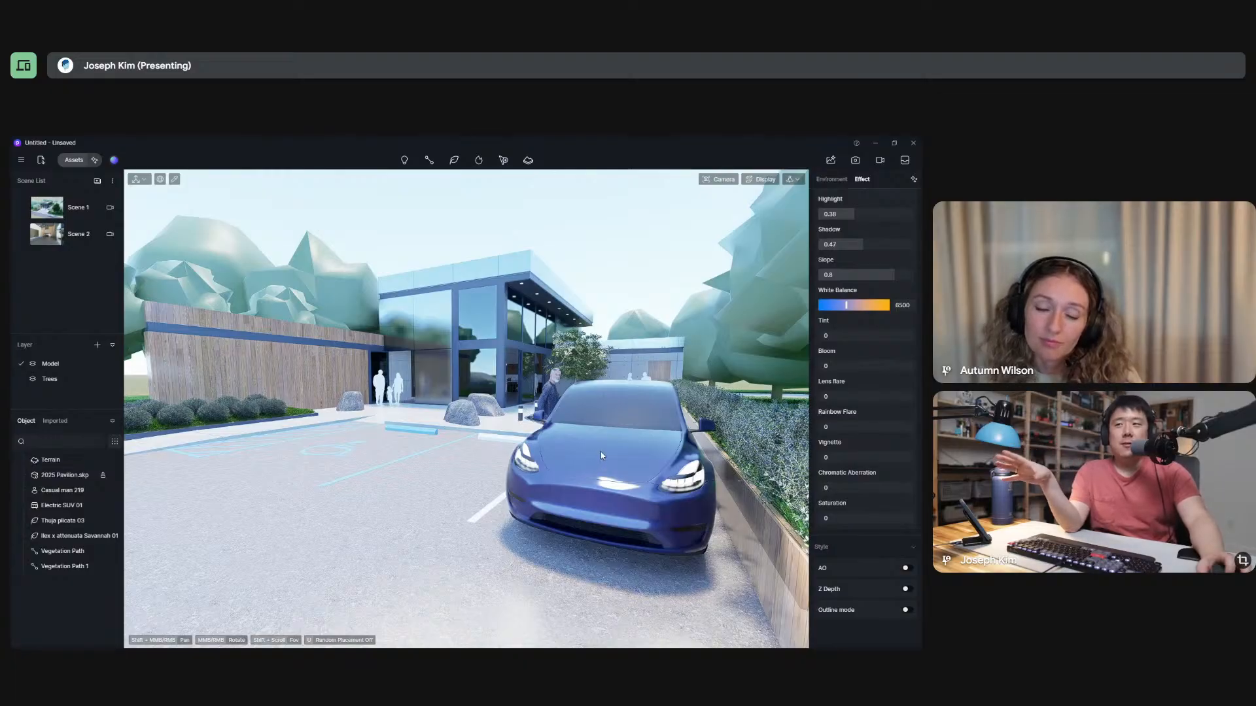
scroll(567, 442, "up", 2)
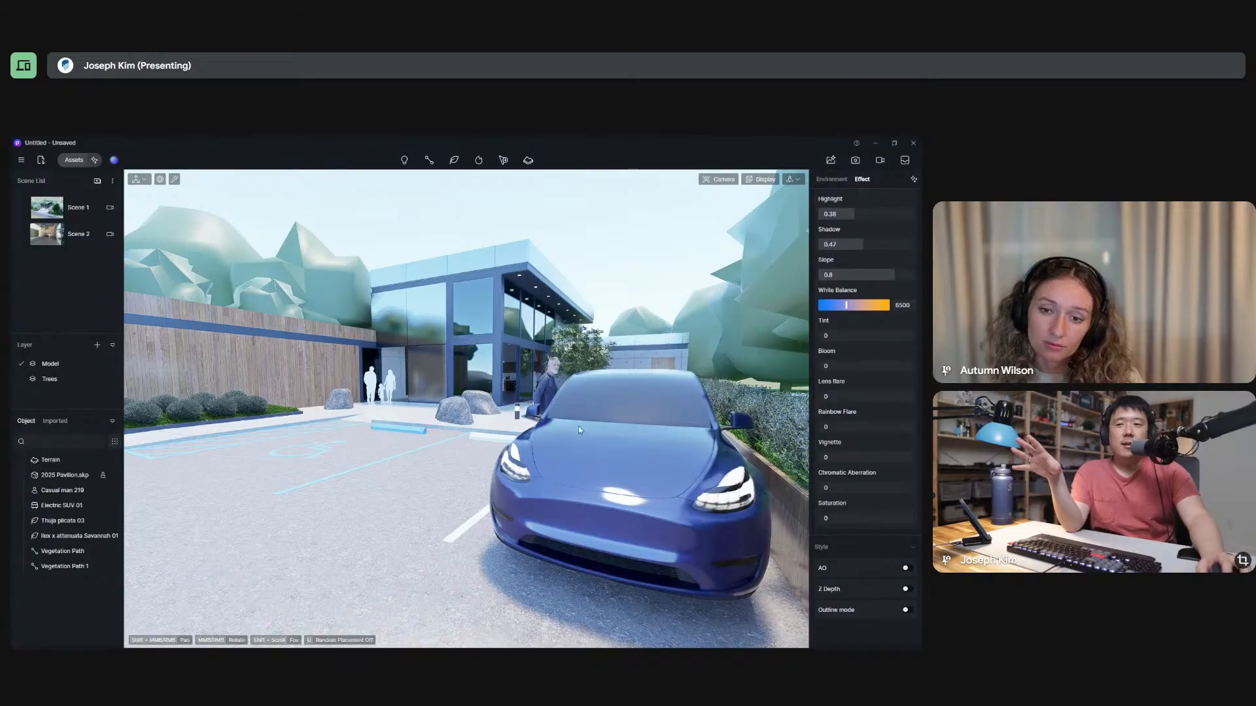
scroll(574, 462, "down", 3)
left_click(574, 462)
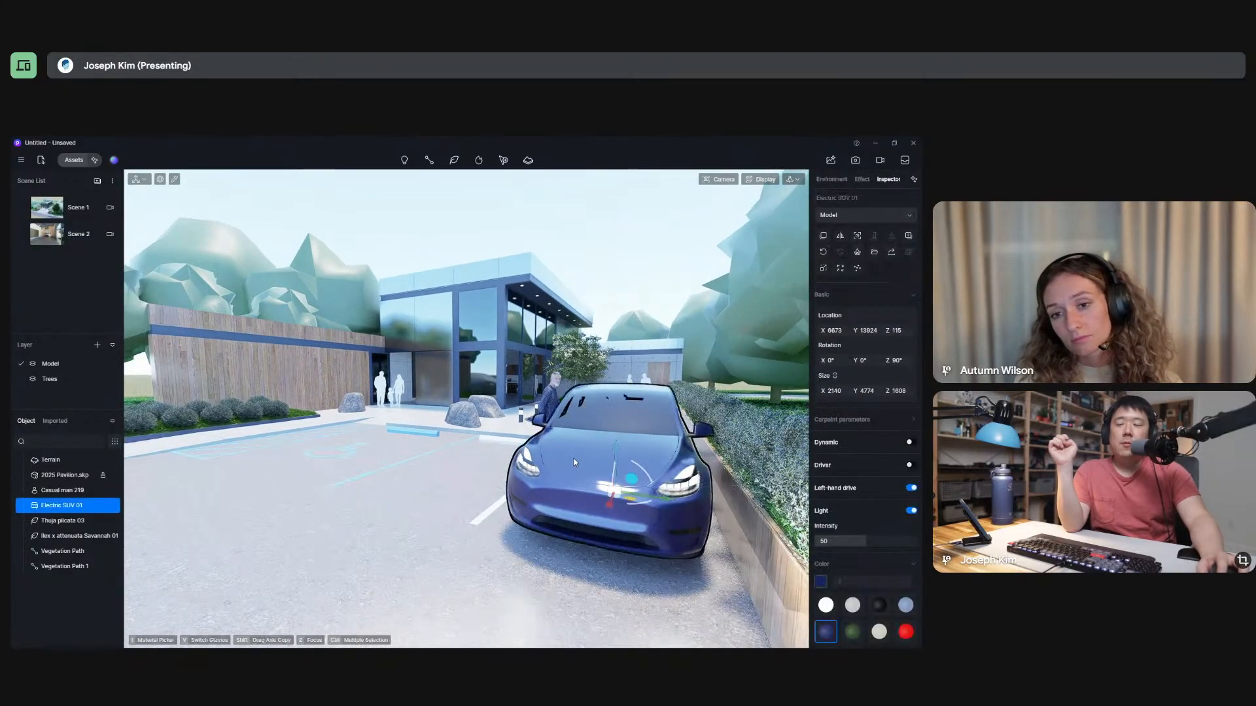
left_click(441, 435)
key("Escape")
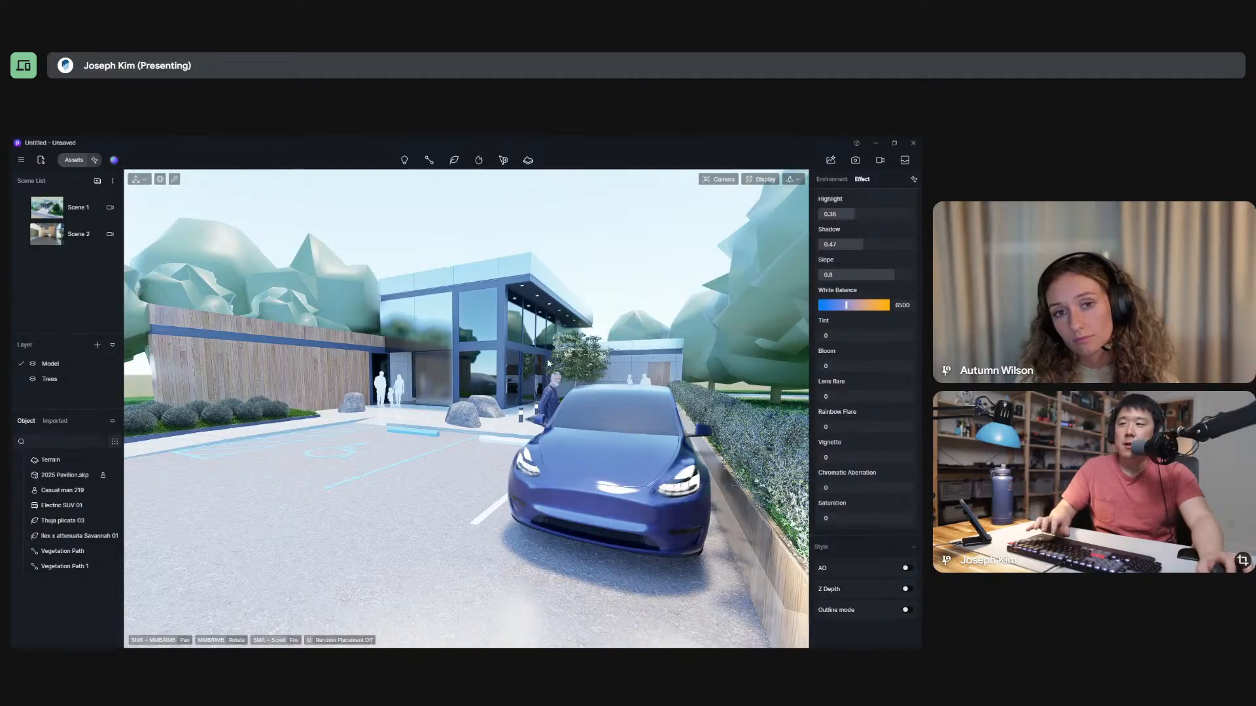
Switch to Walk navigation and frame the SUV's front with the pavilion behind it from a low eye level.
mouse_move(544, 387)
middle_mouse_down()
mouse_move(541, 368)
mouse_move(542, 379)
middle_mouse_up()
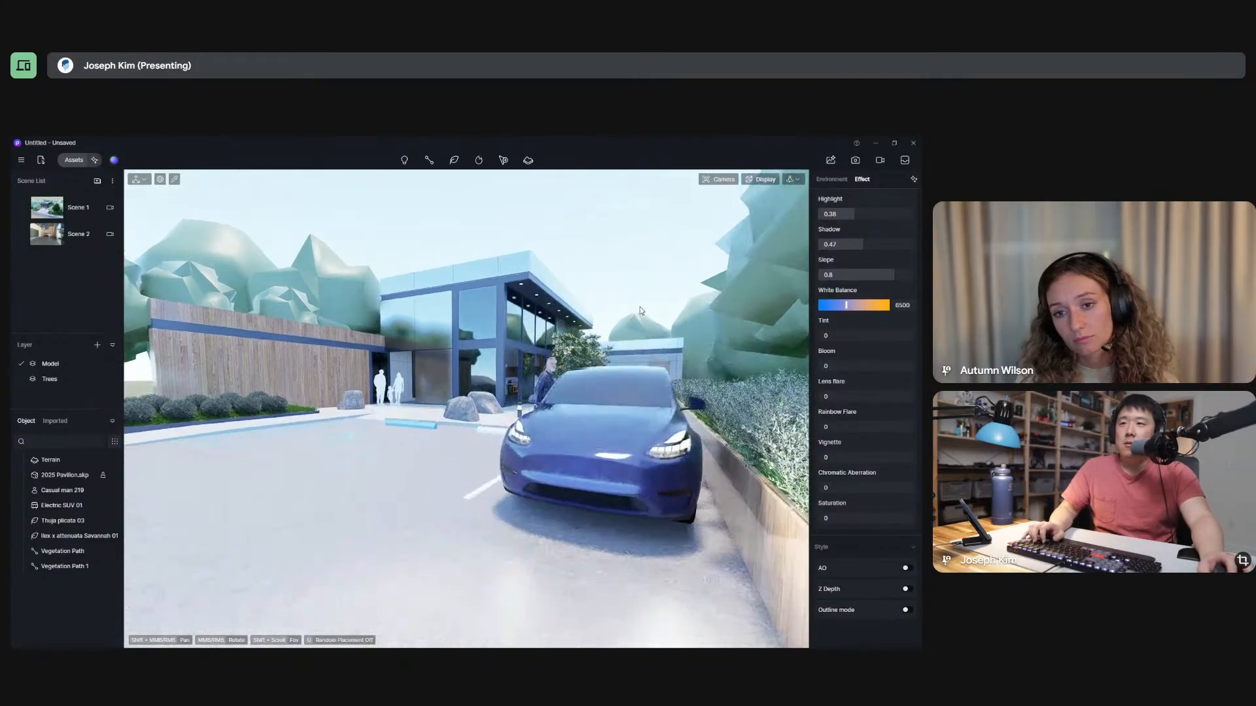
left_click(798, 181)
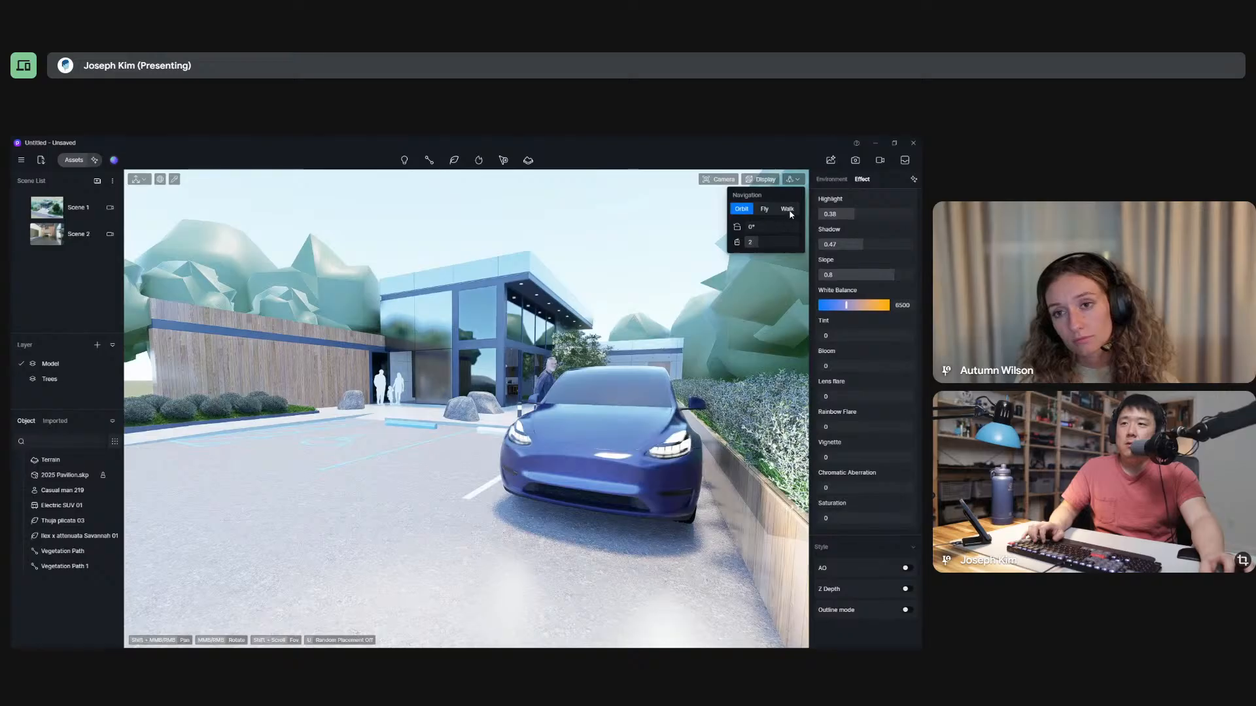
left_click(789, 210)
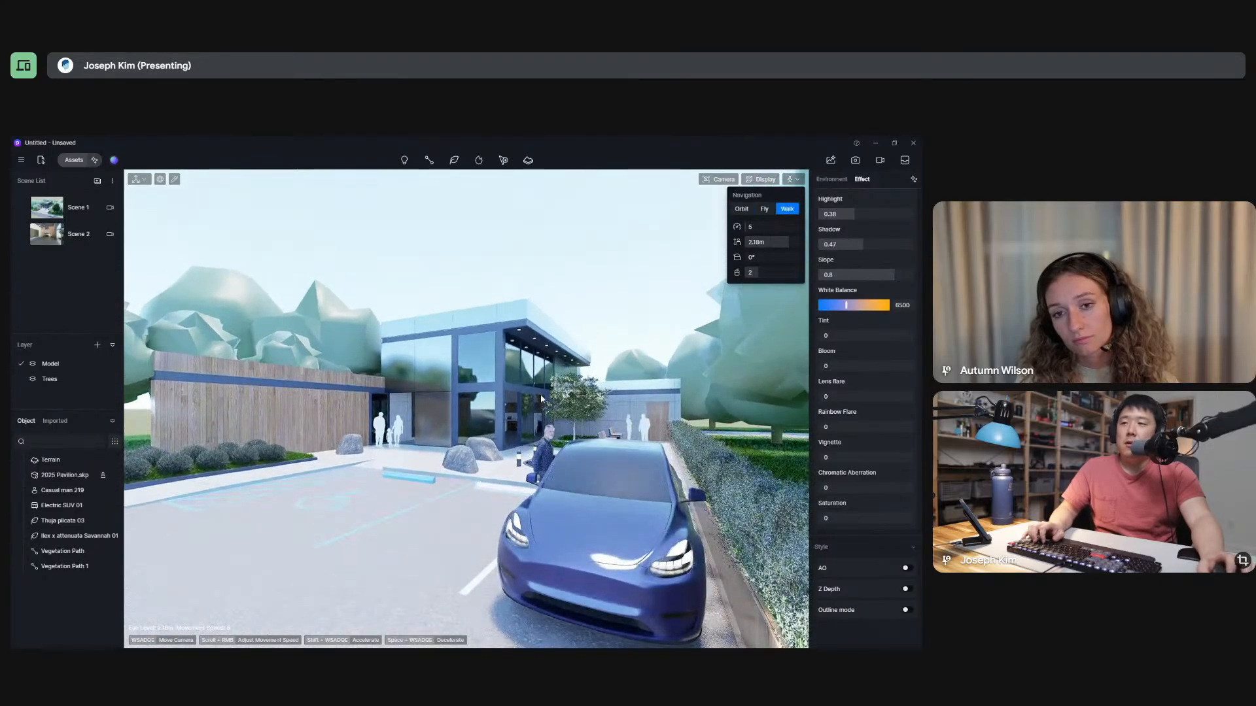
mouse_move(542, 399)
right_mouse_down()
mouse_move(546, 409)
mouse_move(548, 390)
right_mouse_up()
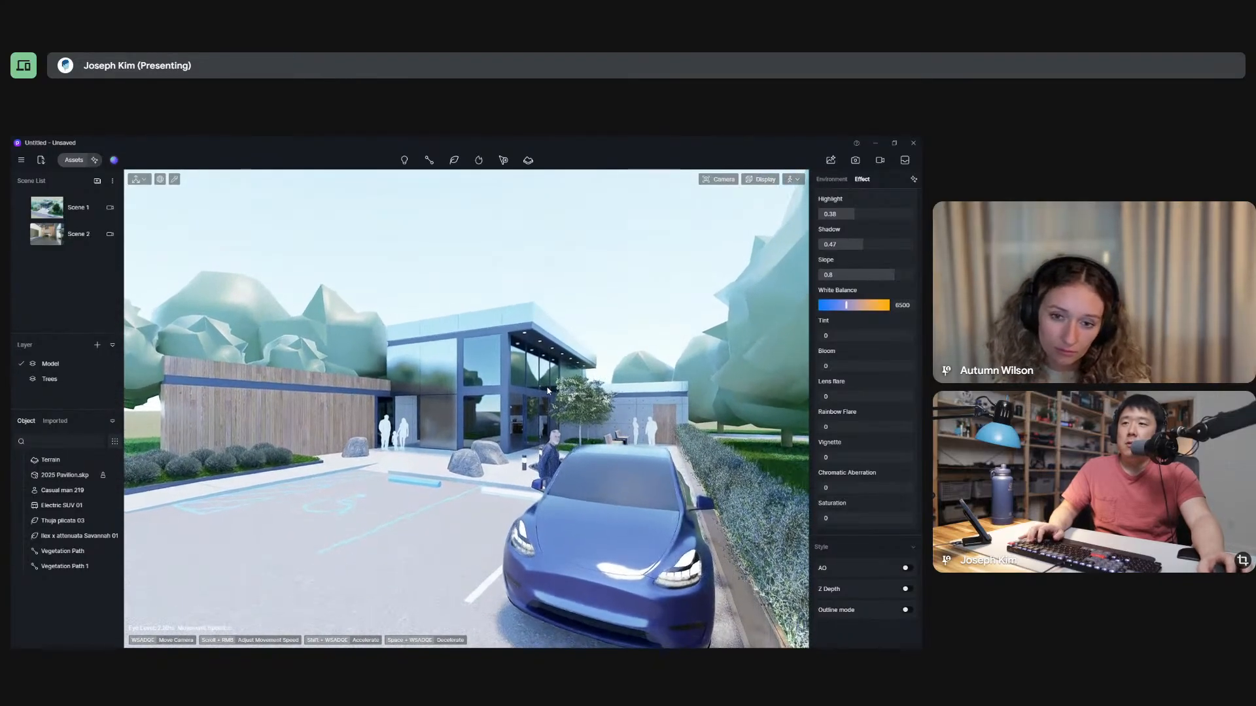
key("w")
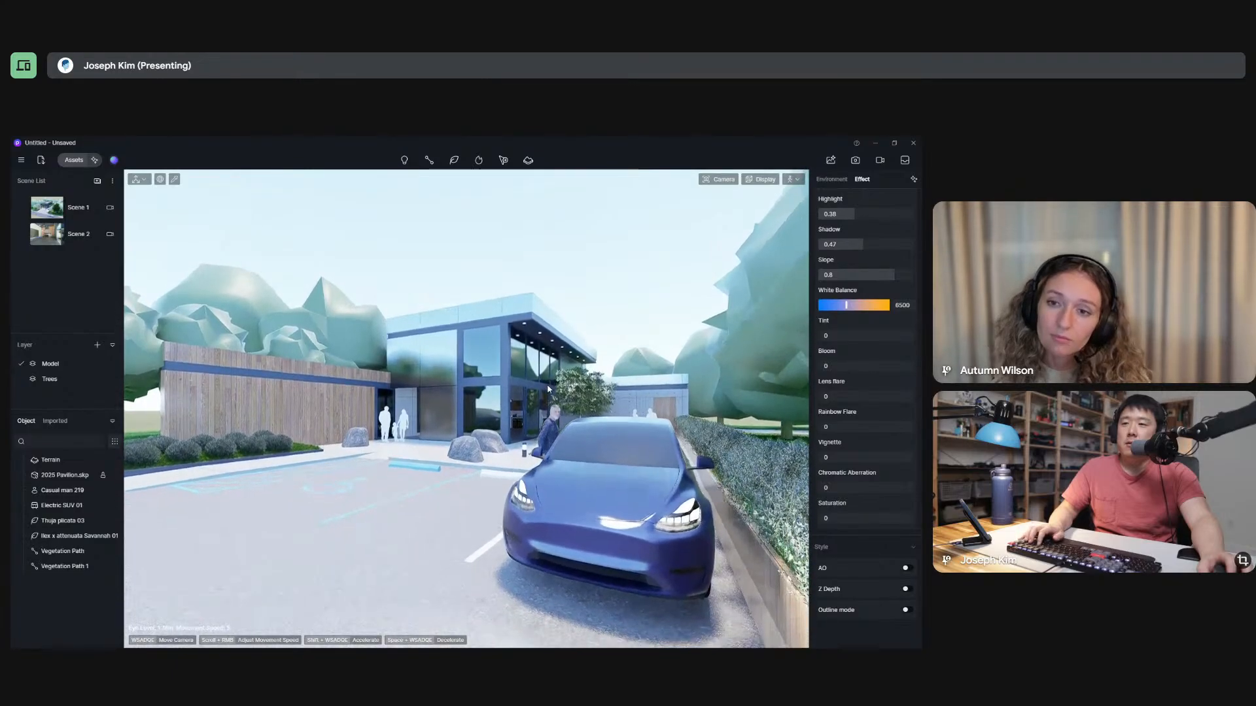
key("e")
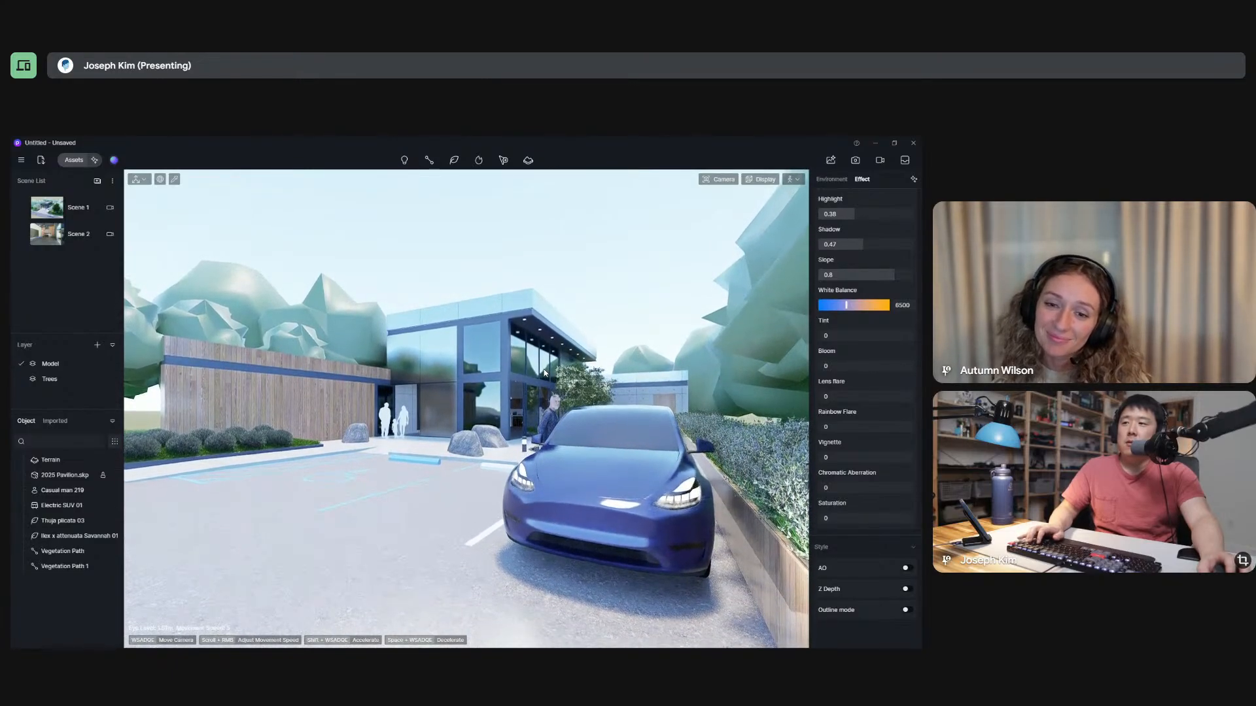
right_click_drag(545, 372, 544, 385)
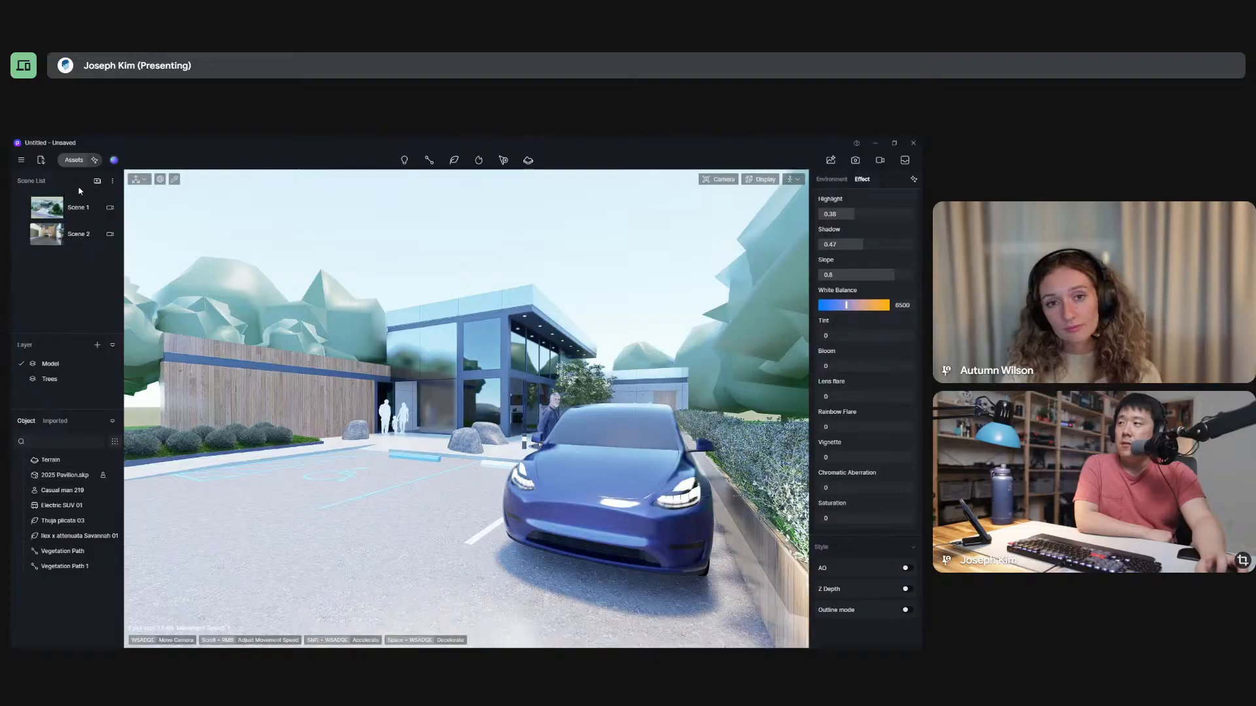
Save the current view as a new scene and set its image output to 16:9 at 1920 × 1080.
left_click(97, 180)
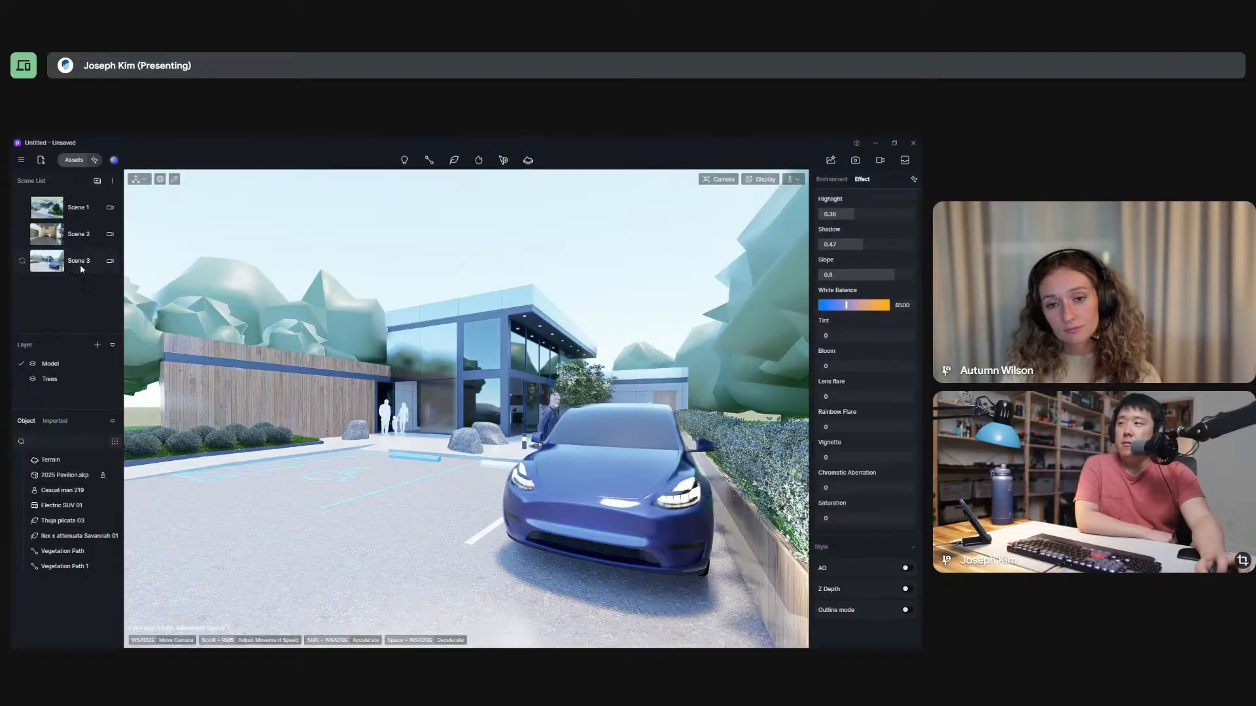
left_click(80, 263)
left_click(856, 160)
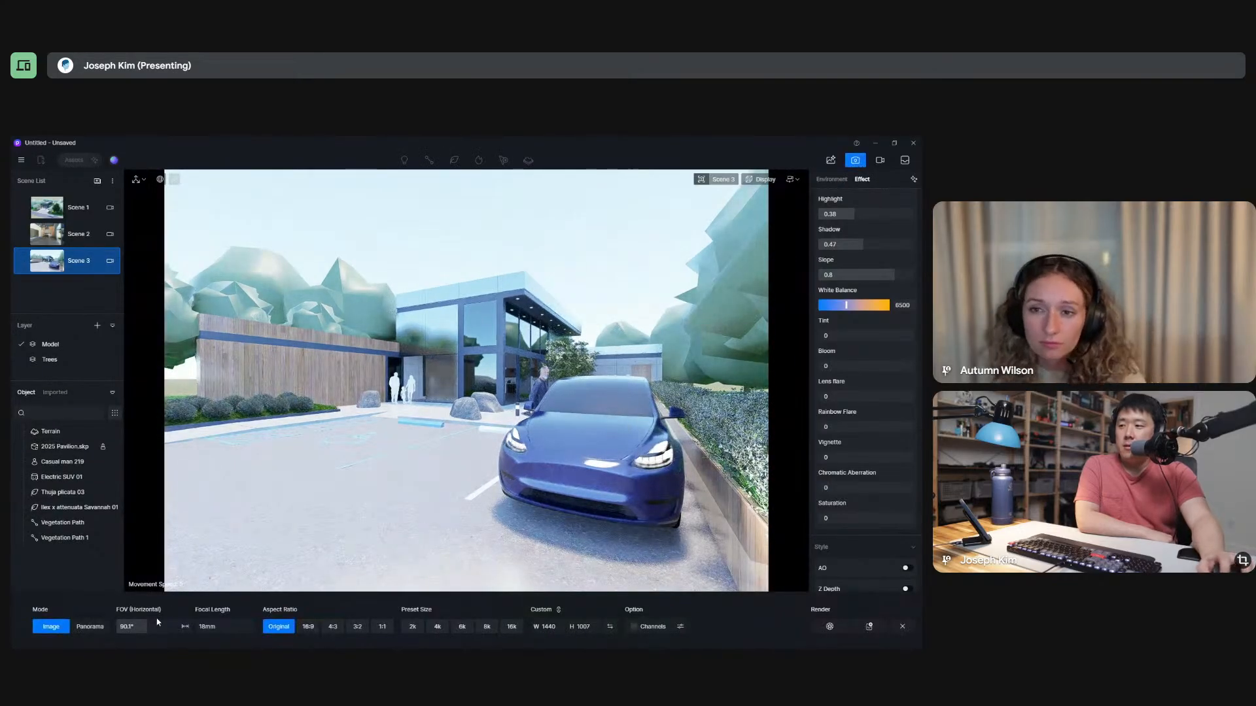
left_click(307, 627)
left_click(544, 626)
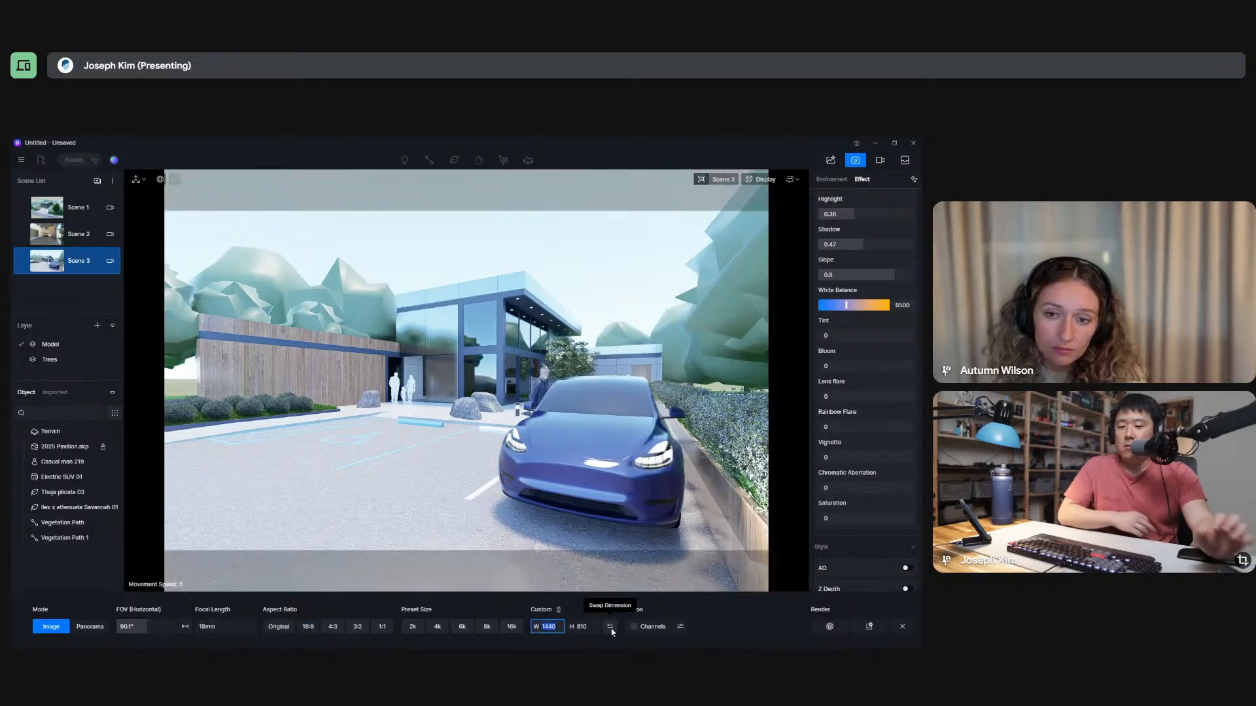
type("1920")
key("Return")
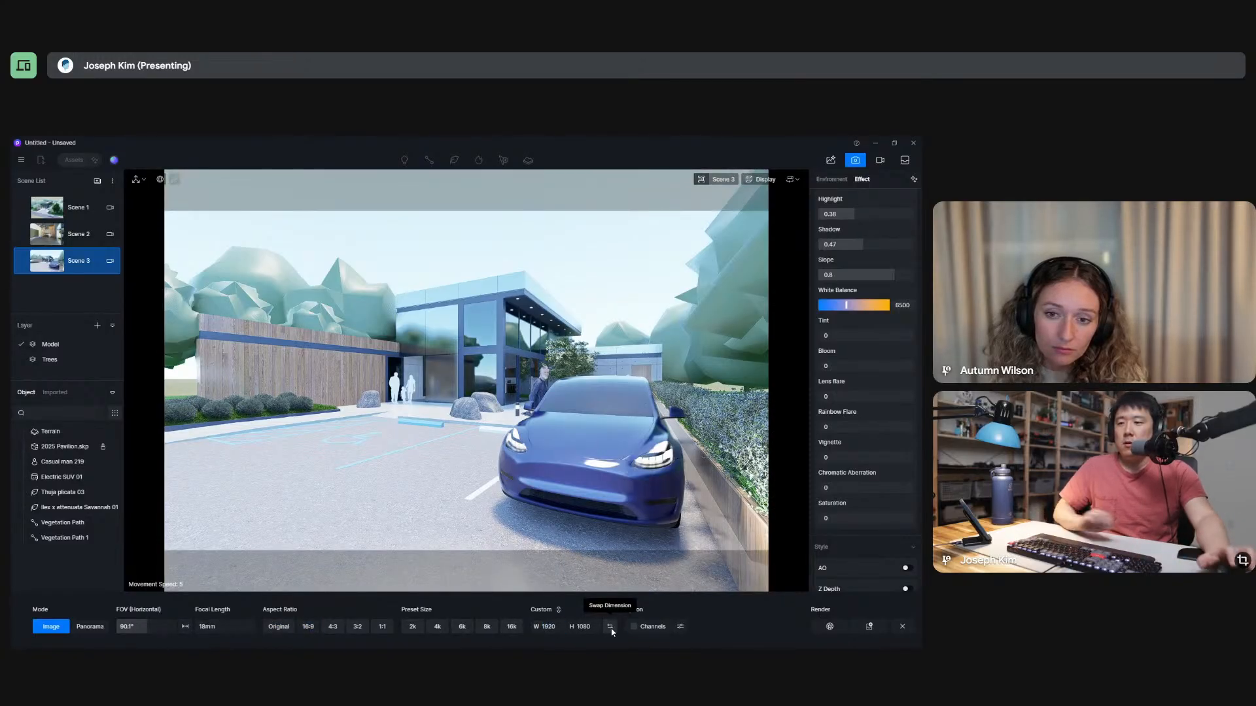
Start rendering the new scene and check which file types are offered for saving the image.
left_click(839, 626)
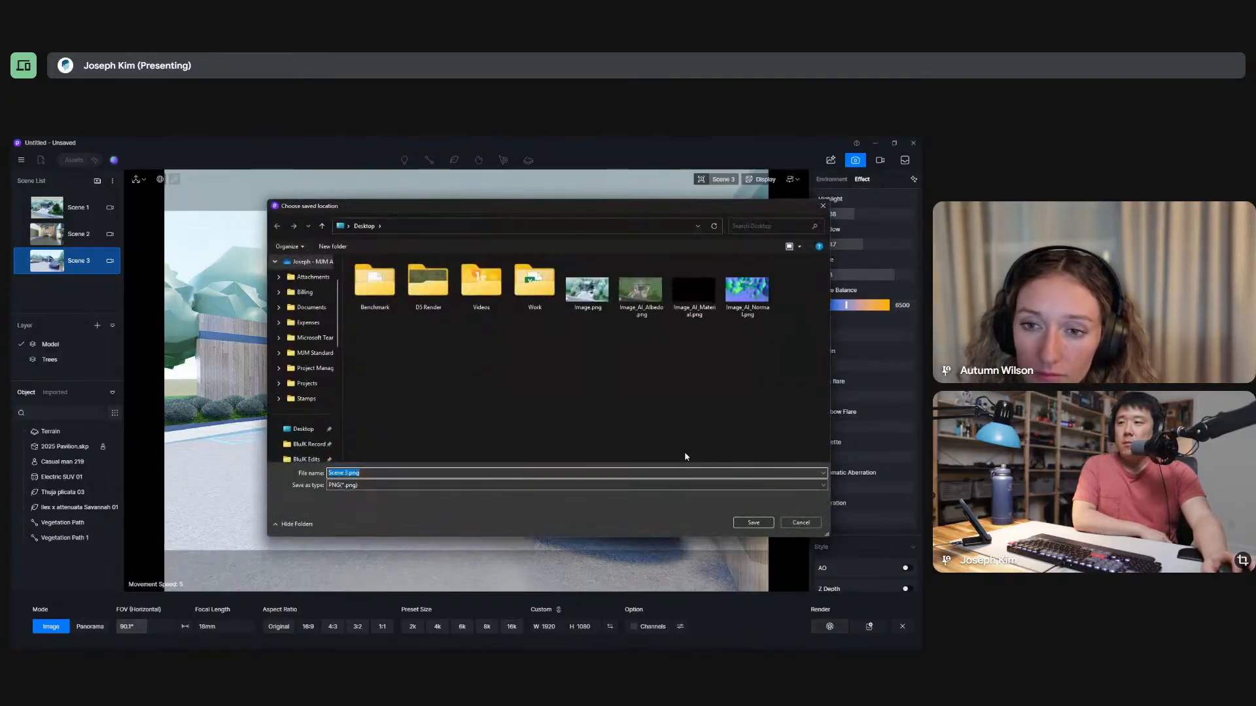
left_click(745, 485)
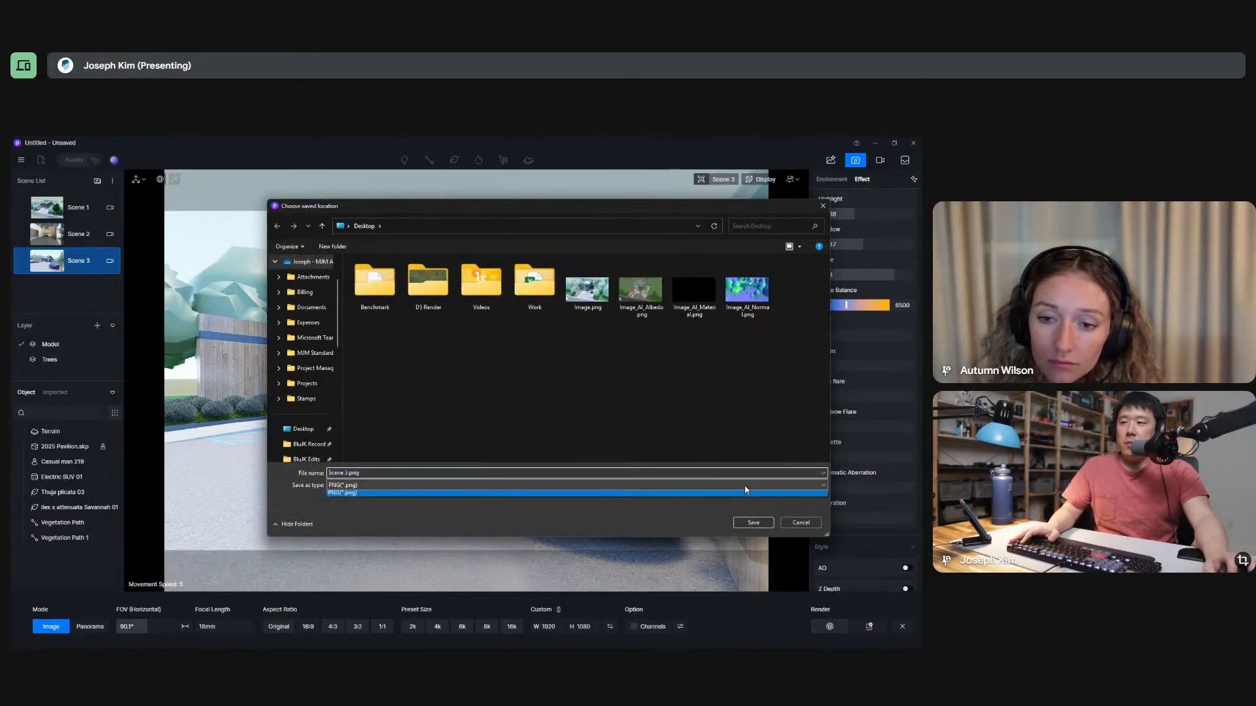
left_click(745, 493)
key("Return")
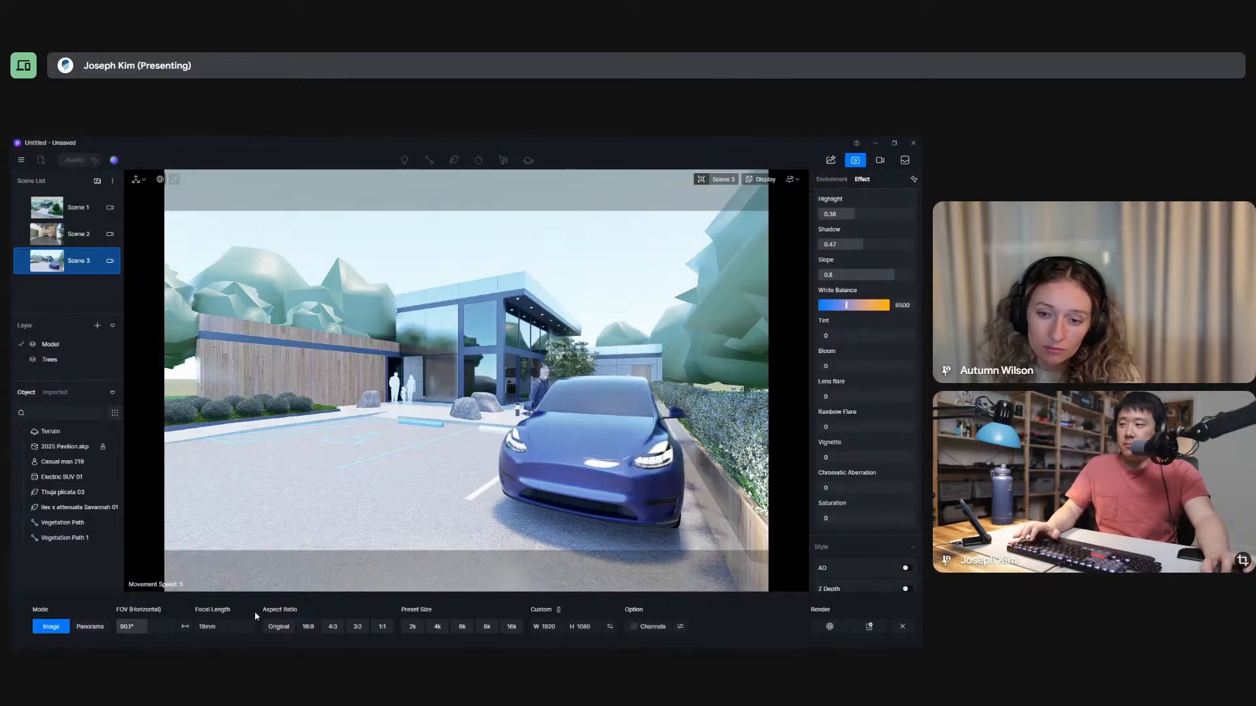
left_click(680, 628)
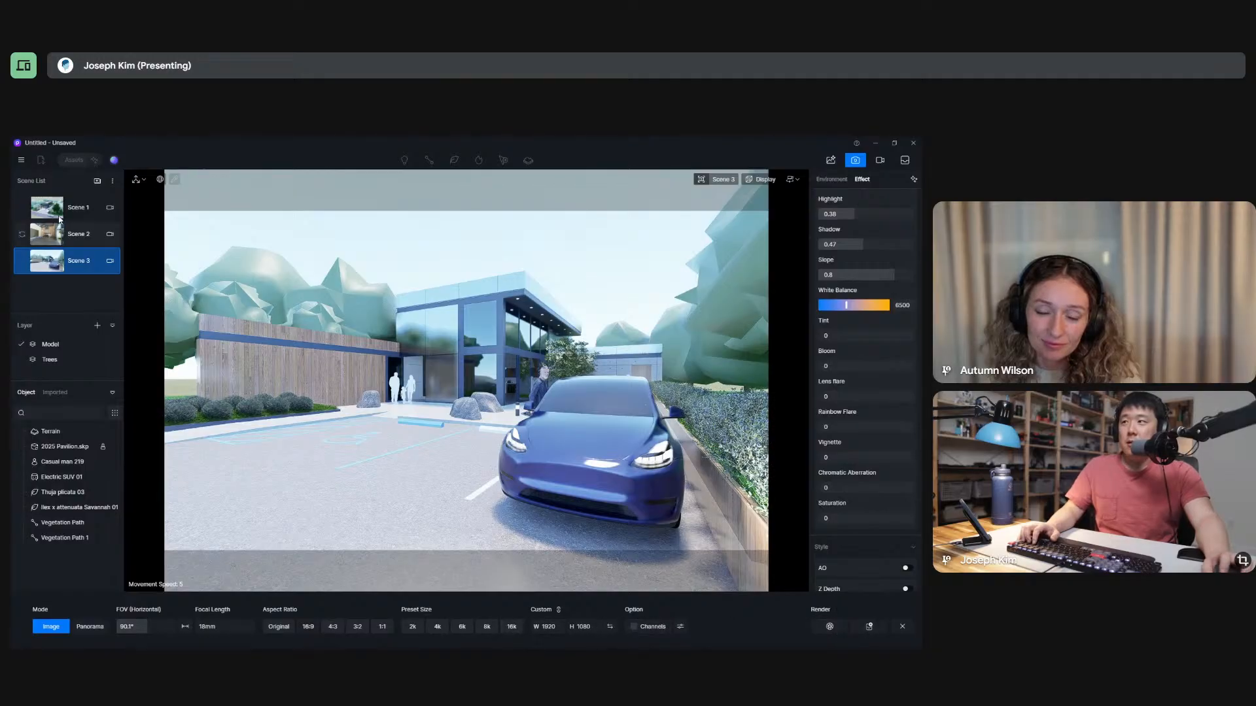
left_click(22, 160)
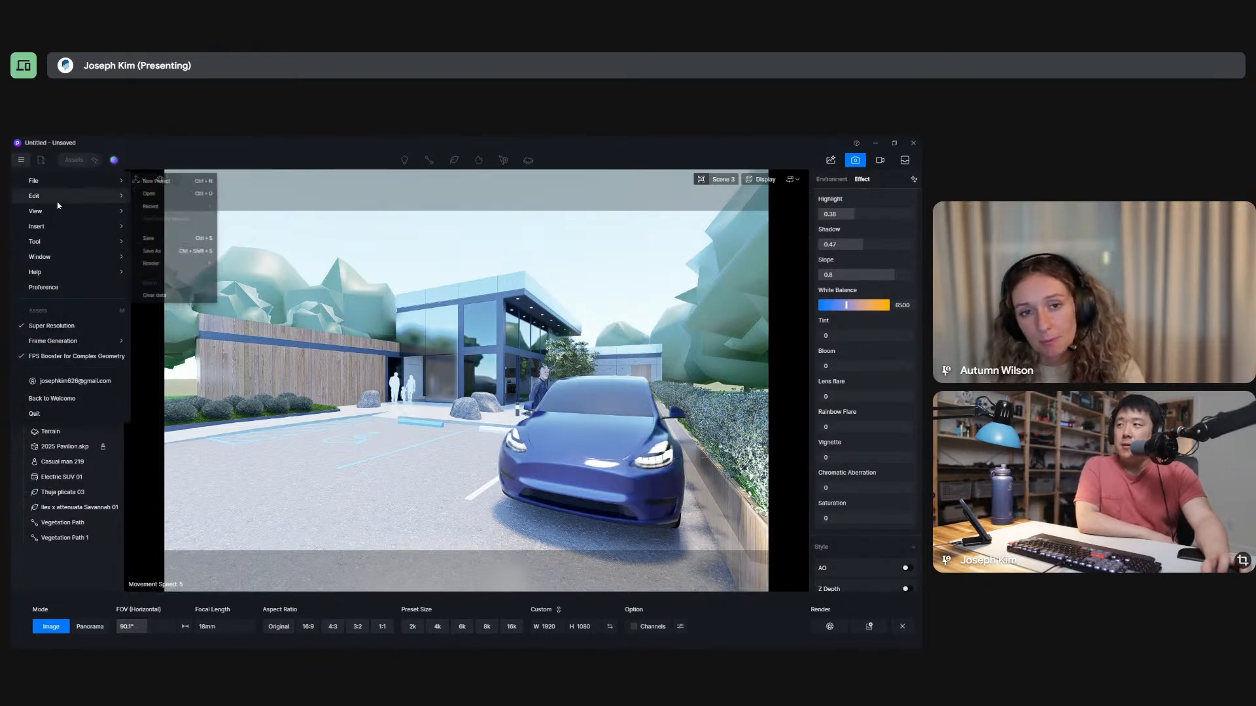
mouse_move(63, 211)
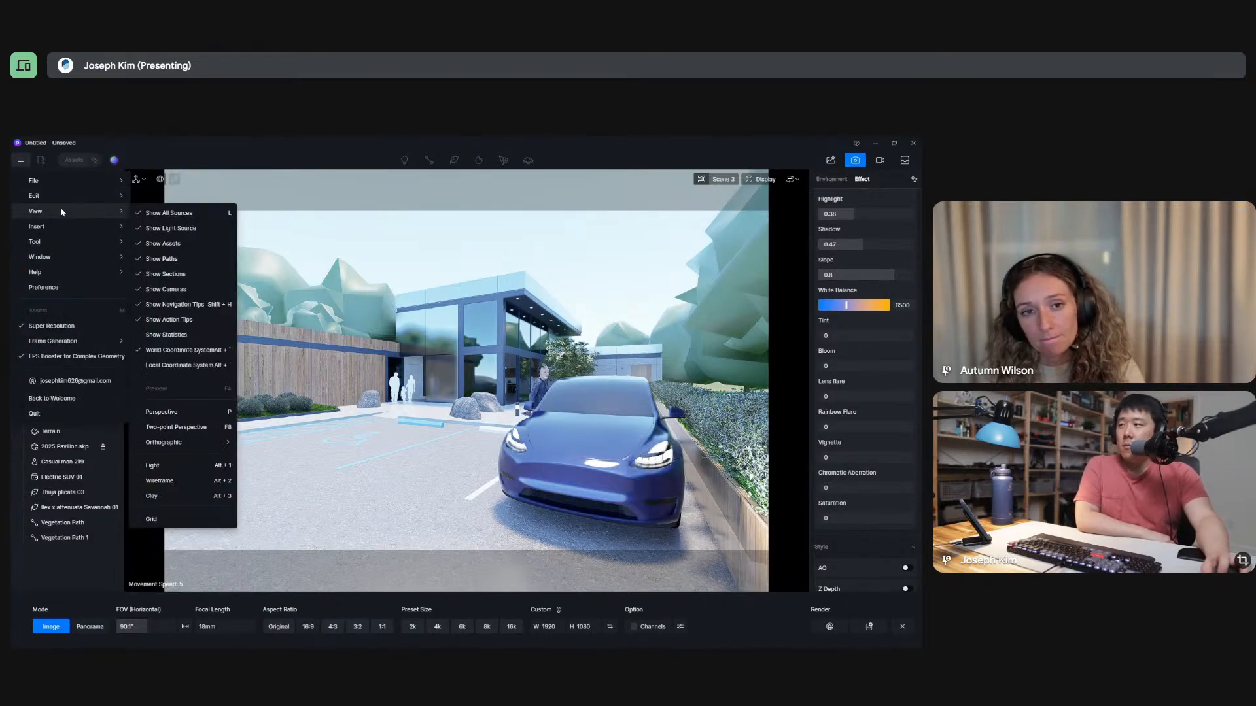
mouse_move(49, 244)
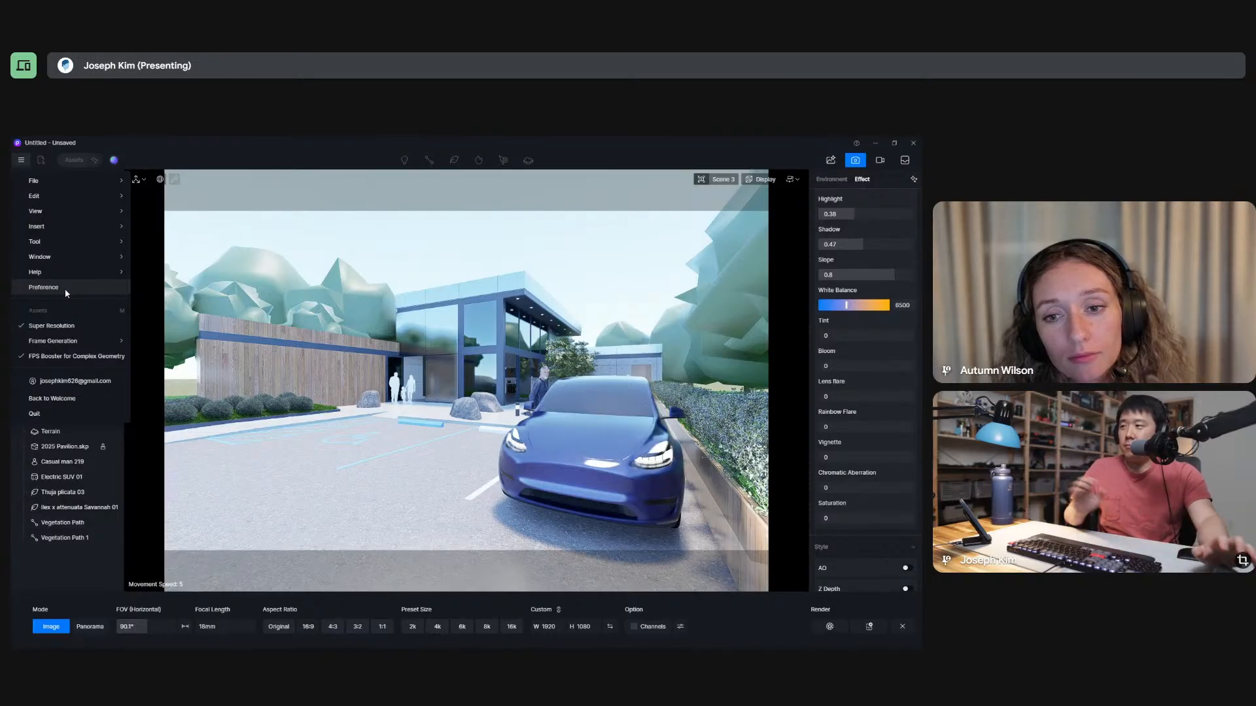
mouse_move(92, 341)
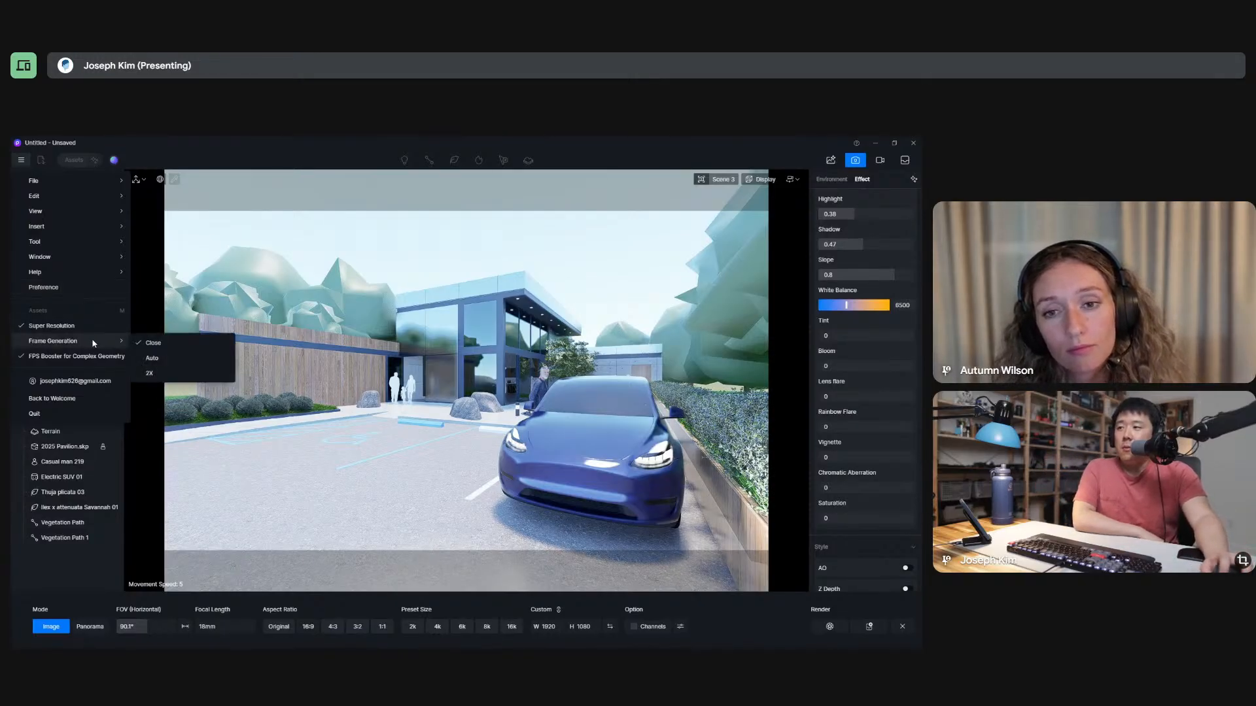
left_click(74, 584)
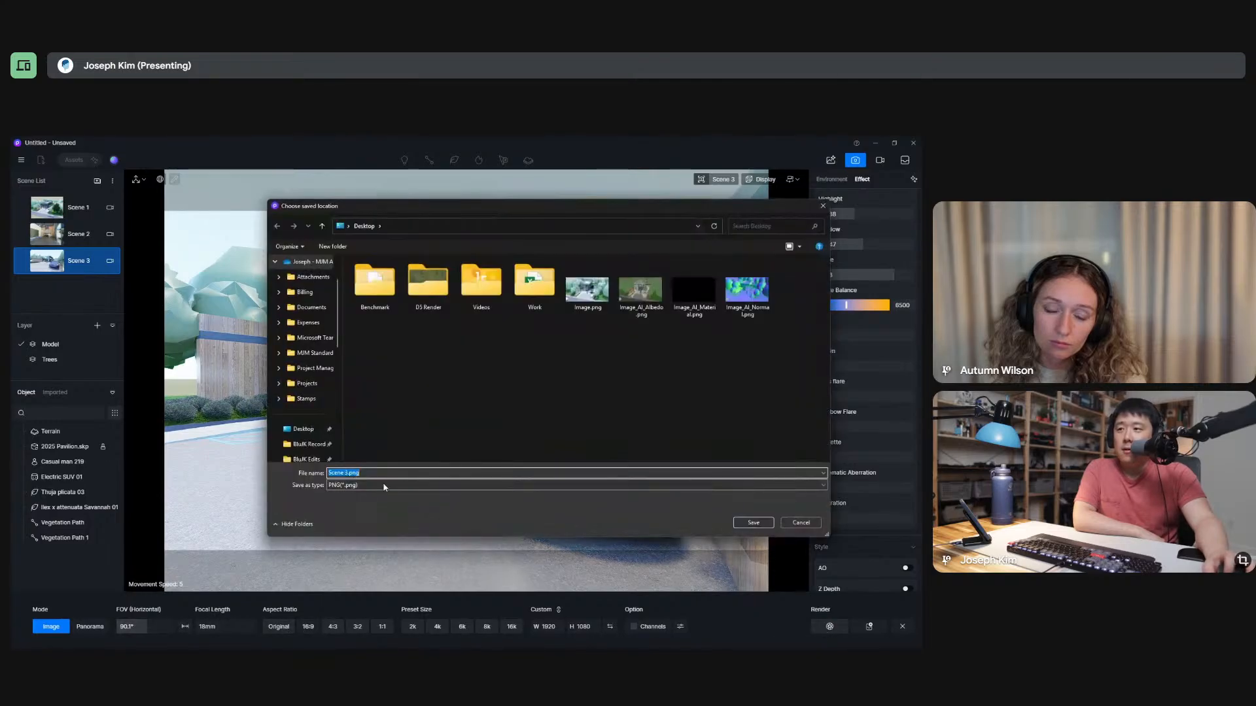
Save the Scene 3 render to the Desktop as a PNG named Image 01.
left_click(770, 357)
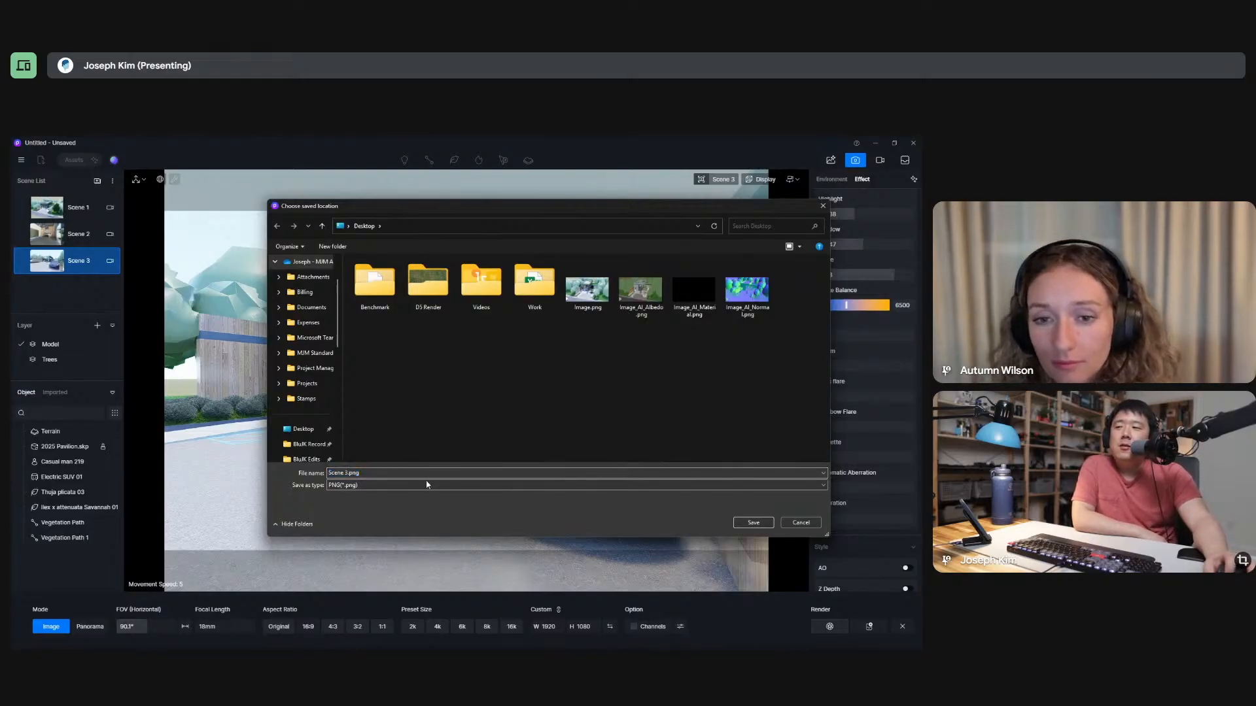
left_click(453, 474)
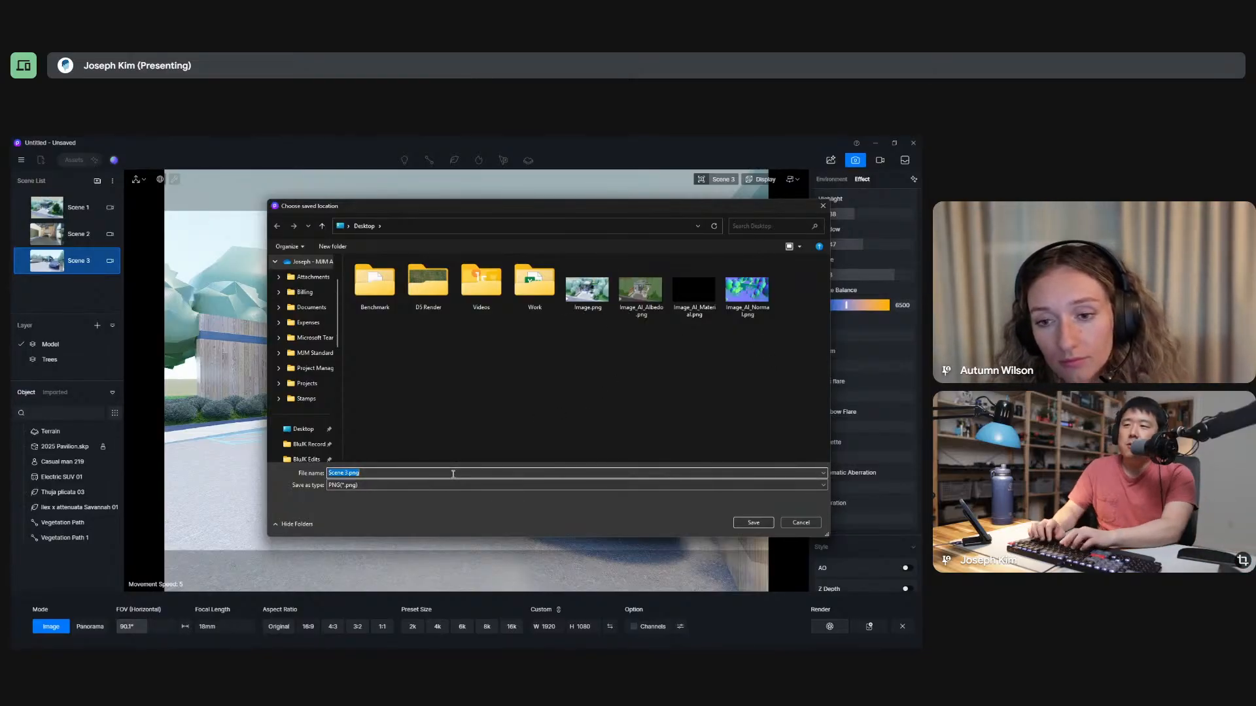
type("Imag")
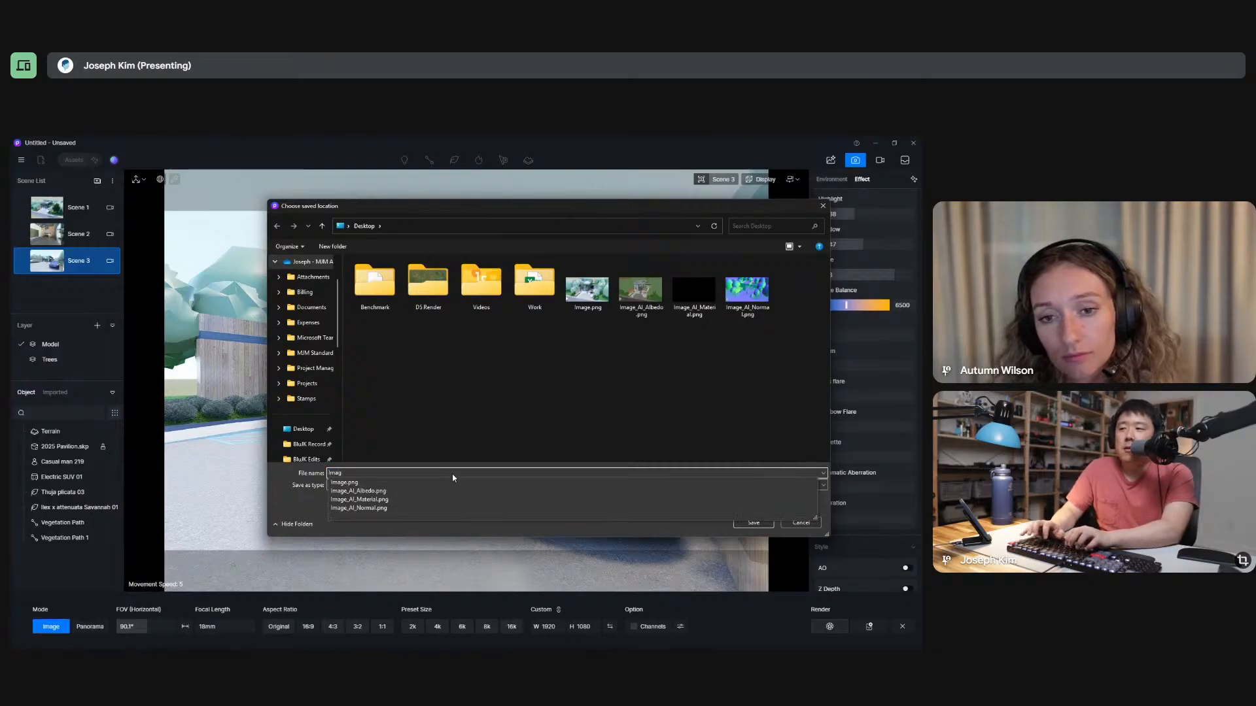
type("e 01")
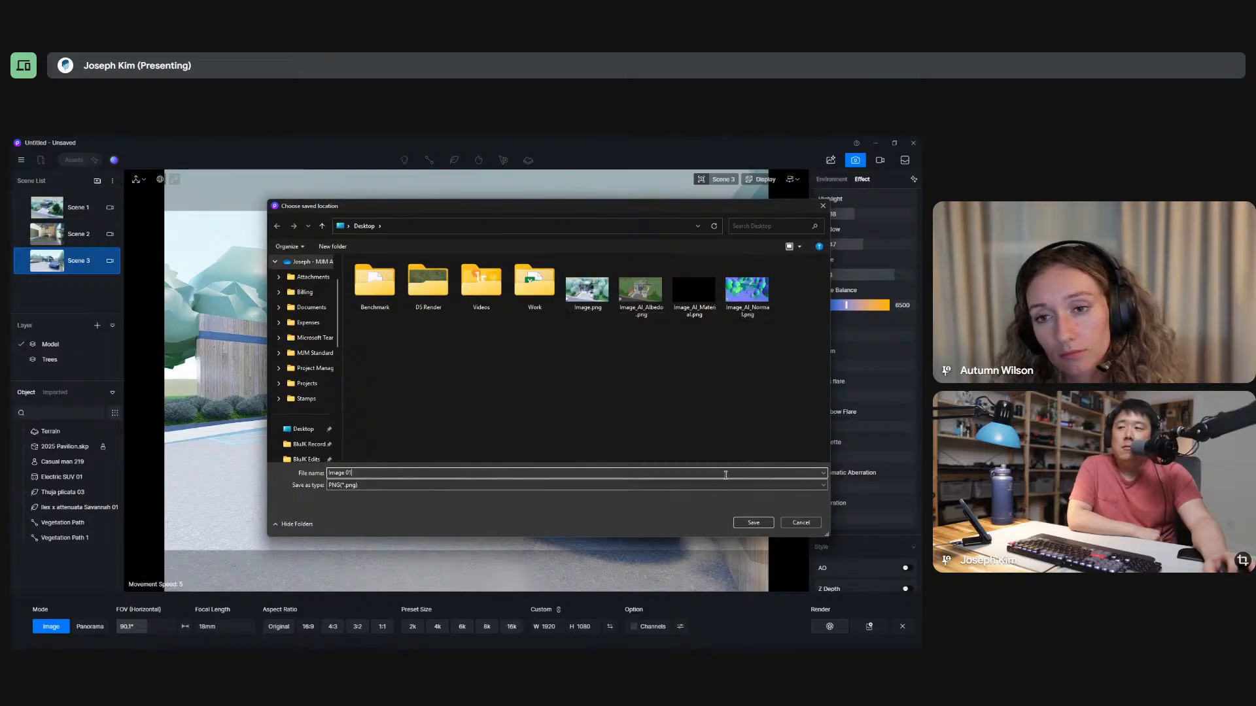
left_click(749, 522)
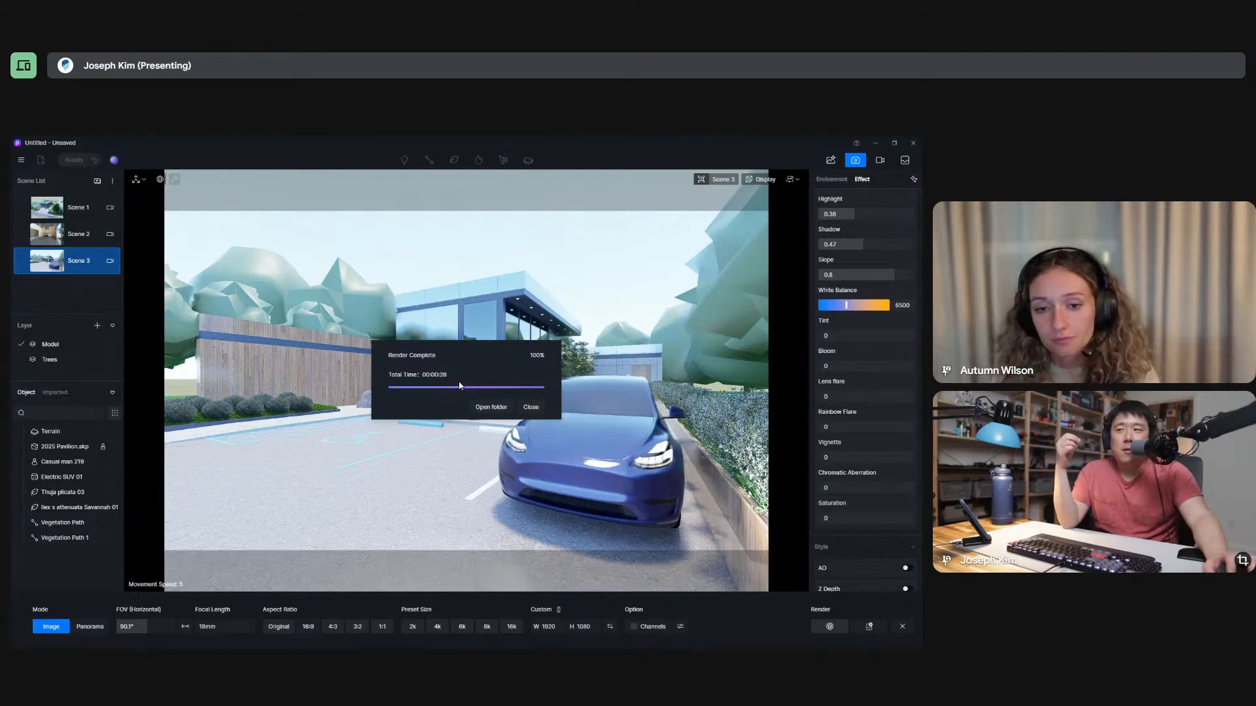
Dismiss the completed render's dialog and leave image output mode for the normal editing view.
left_click(530, 407)
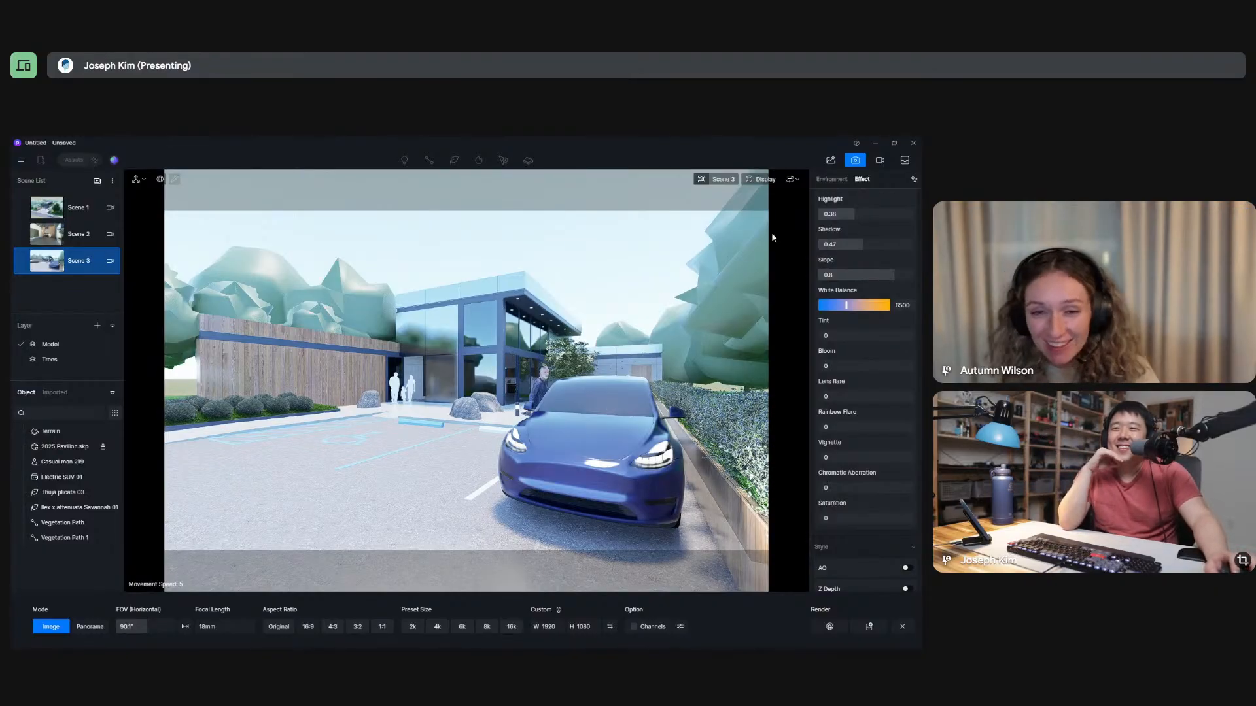
left_click(730, 181)
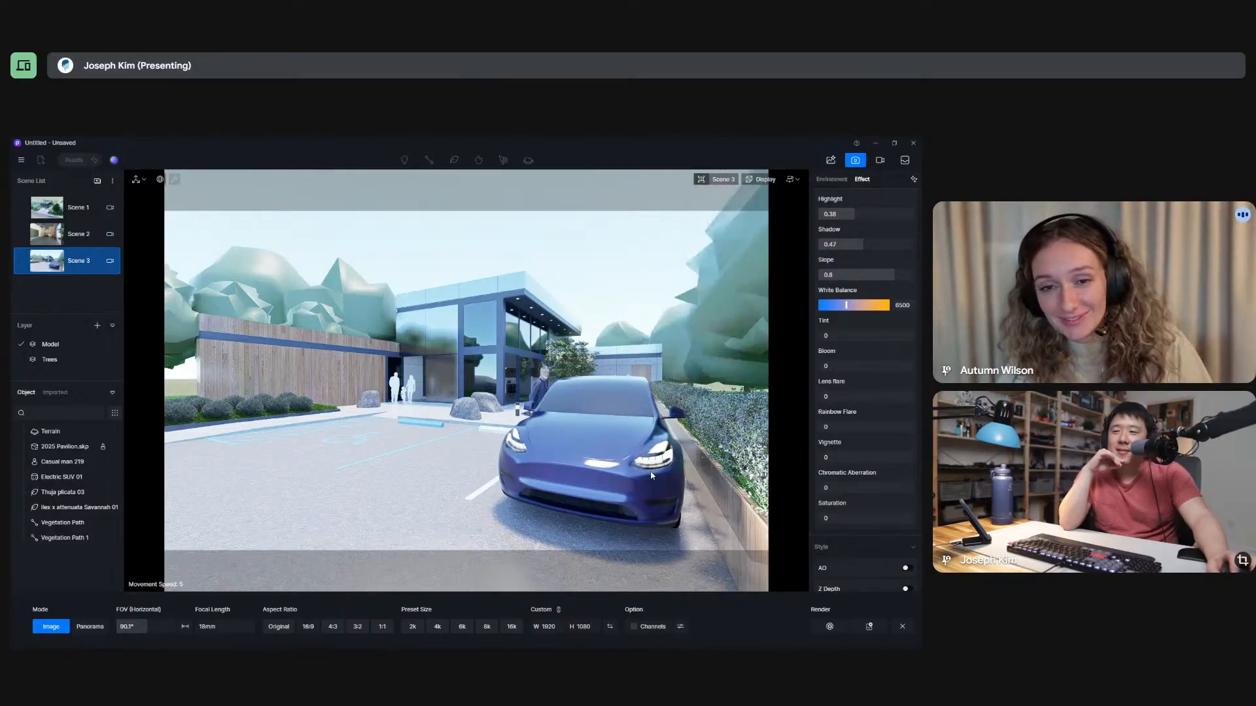
left_click(902, 626)
left_click(486, 611)
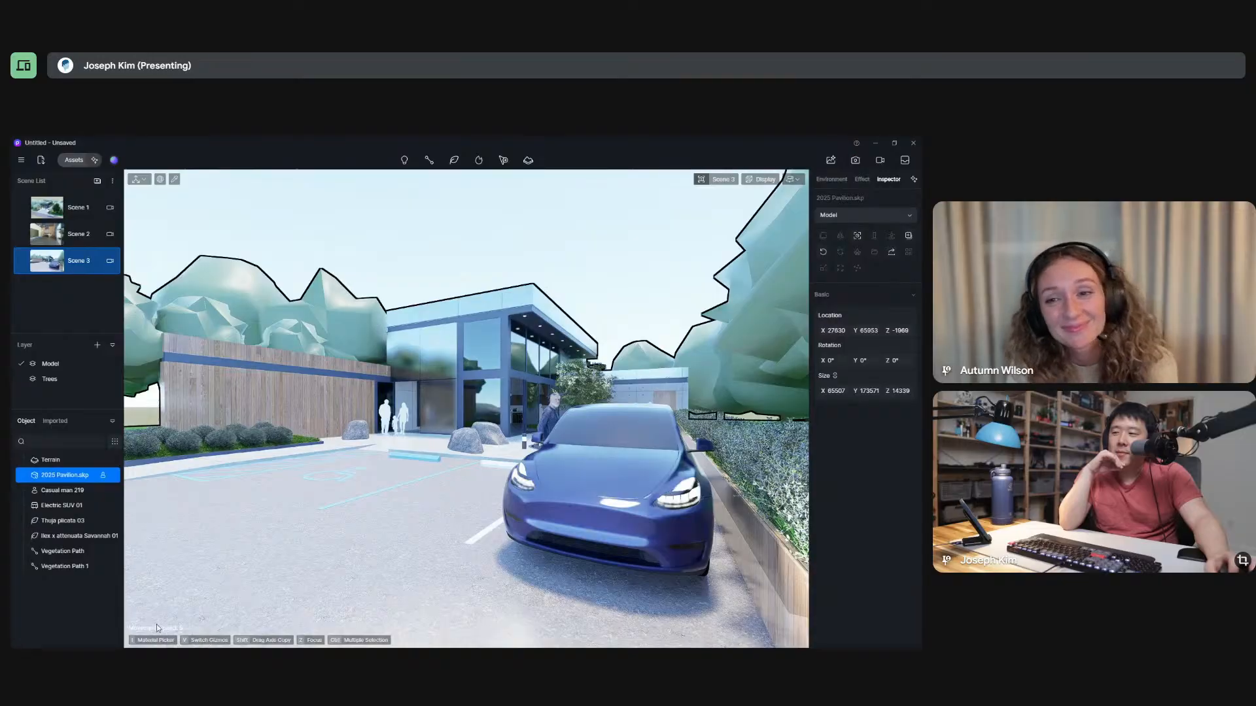
left_click(160, 178)
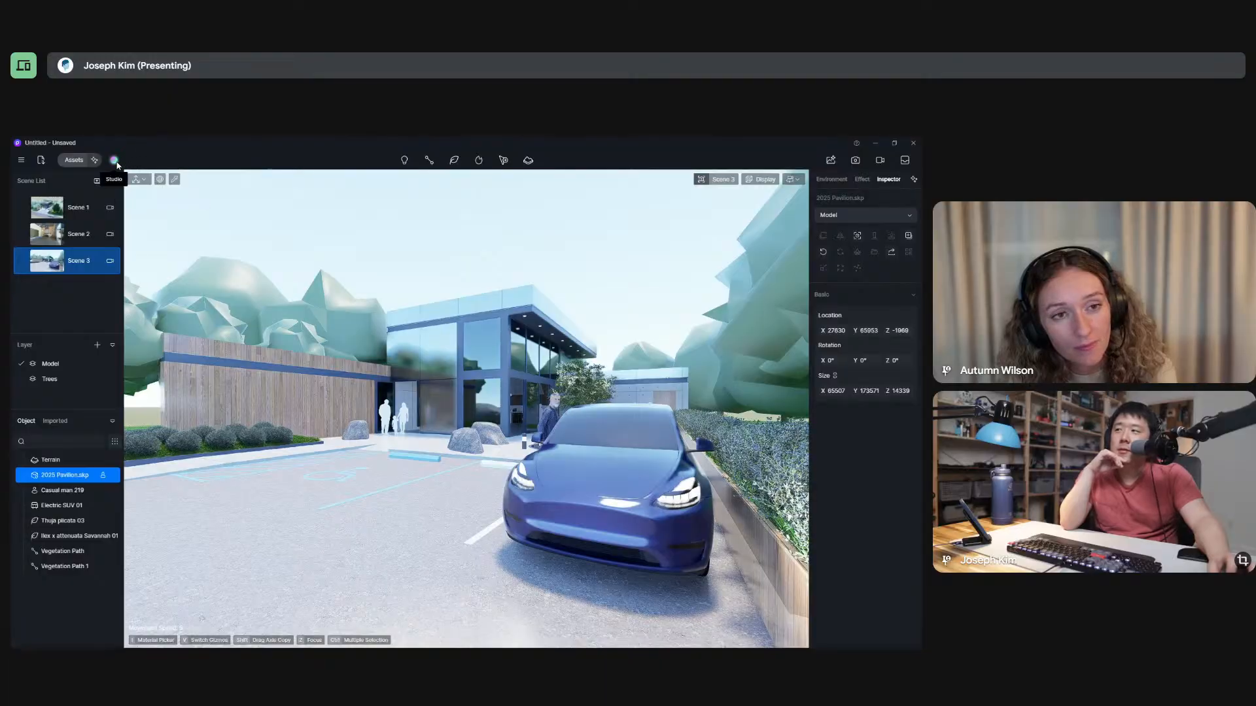
Save the project under a new name, D5 01, on the Desktop.
left_click(22, 160)
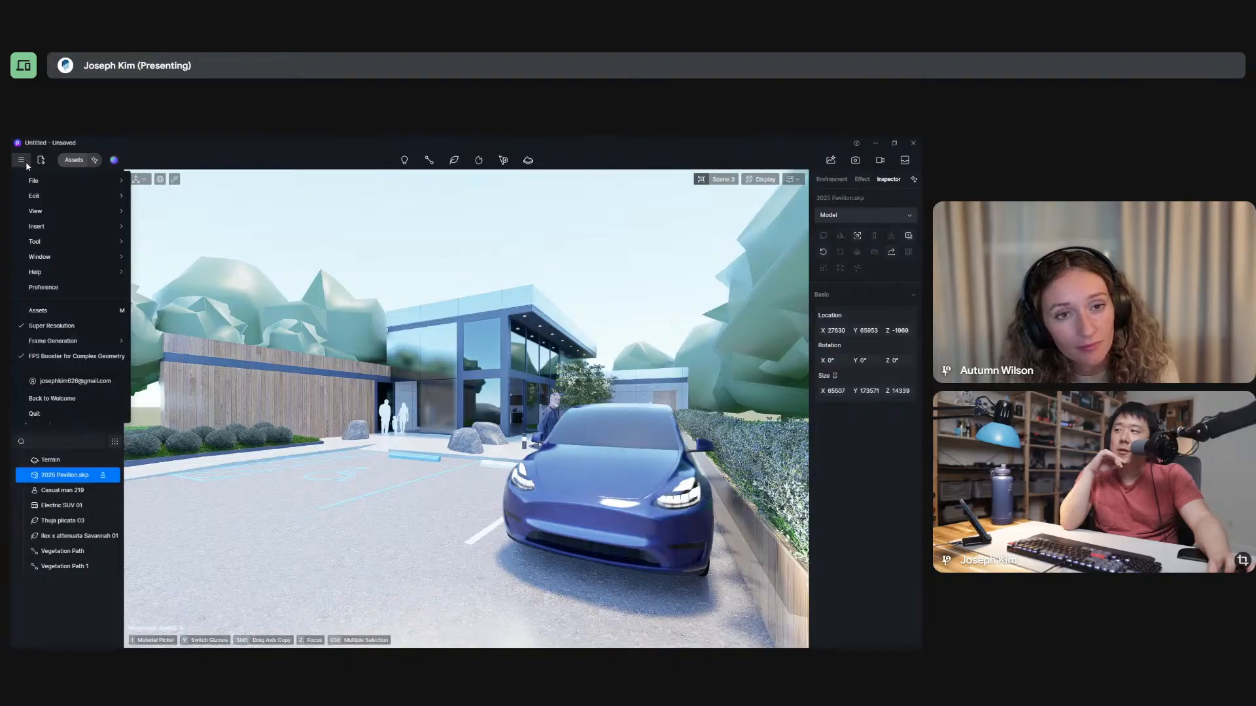
mouse_move(30, 178)
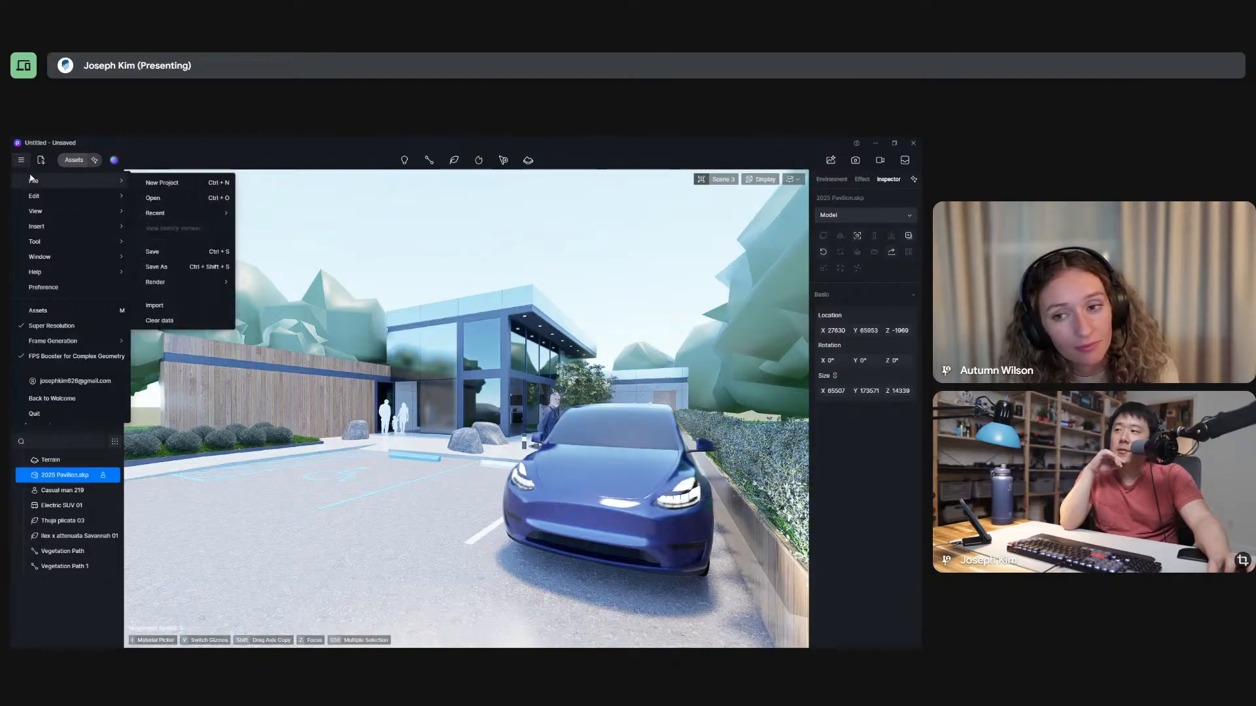
mouse_move(193, 285)
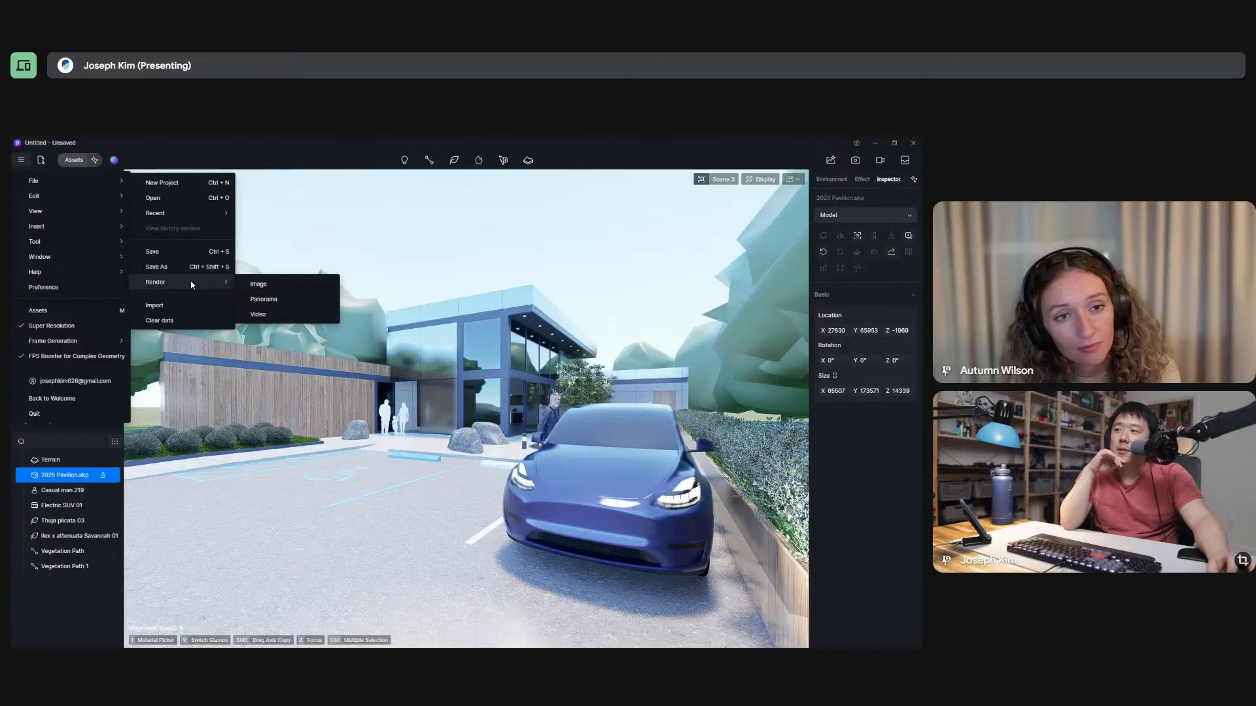
left_click(200, 269)
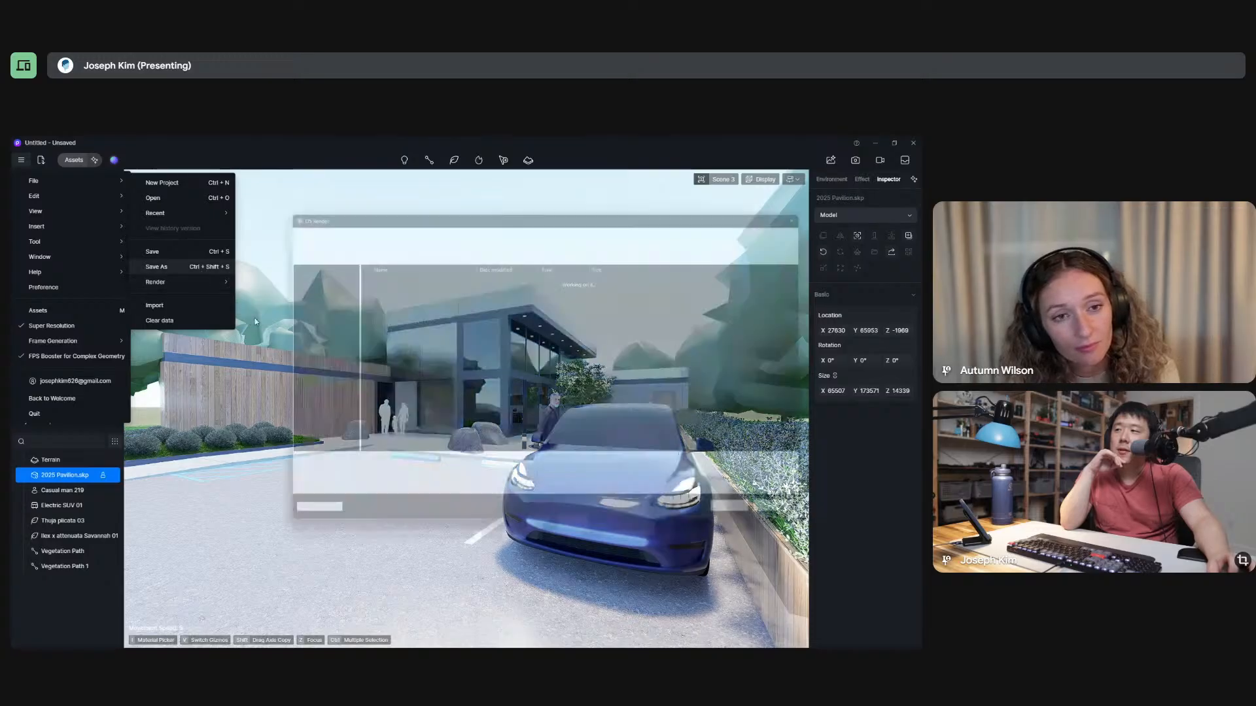
left_click(296, 430)
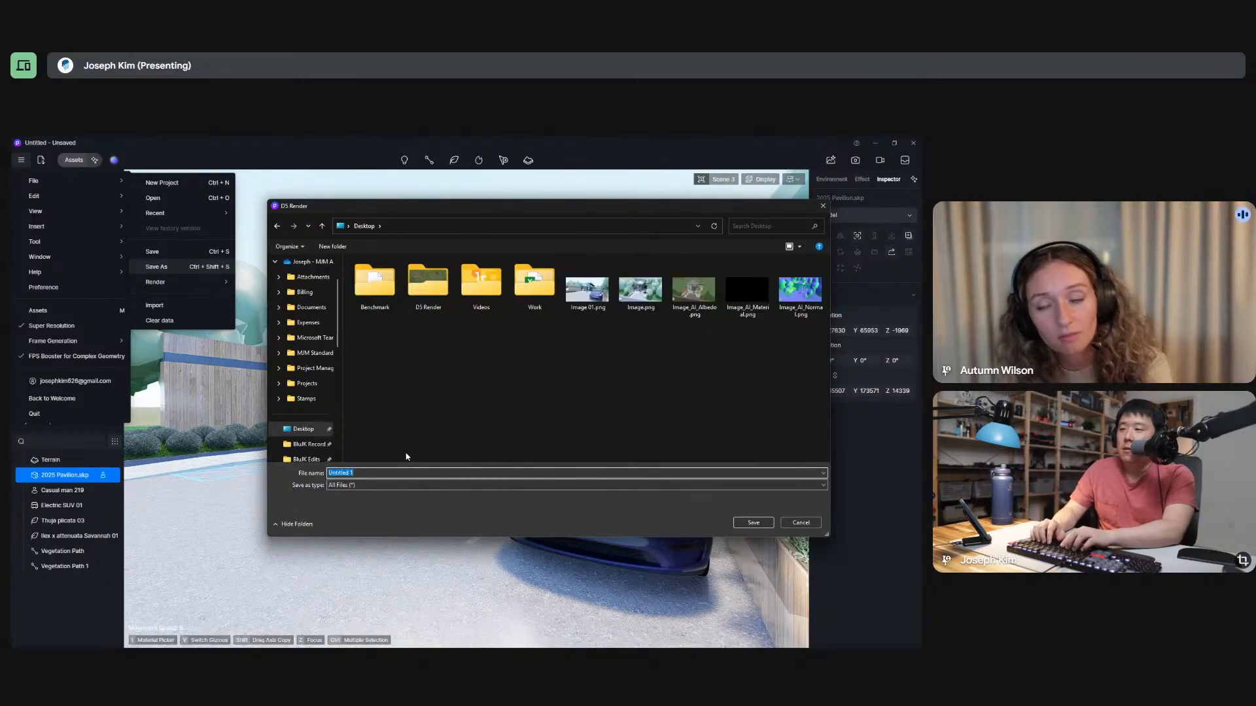
type("D5 01")
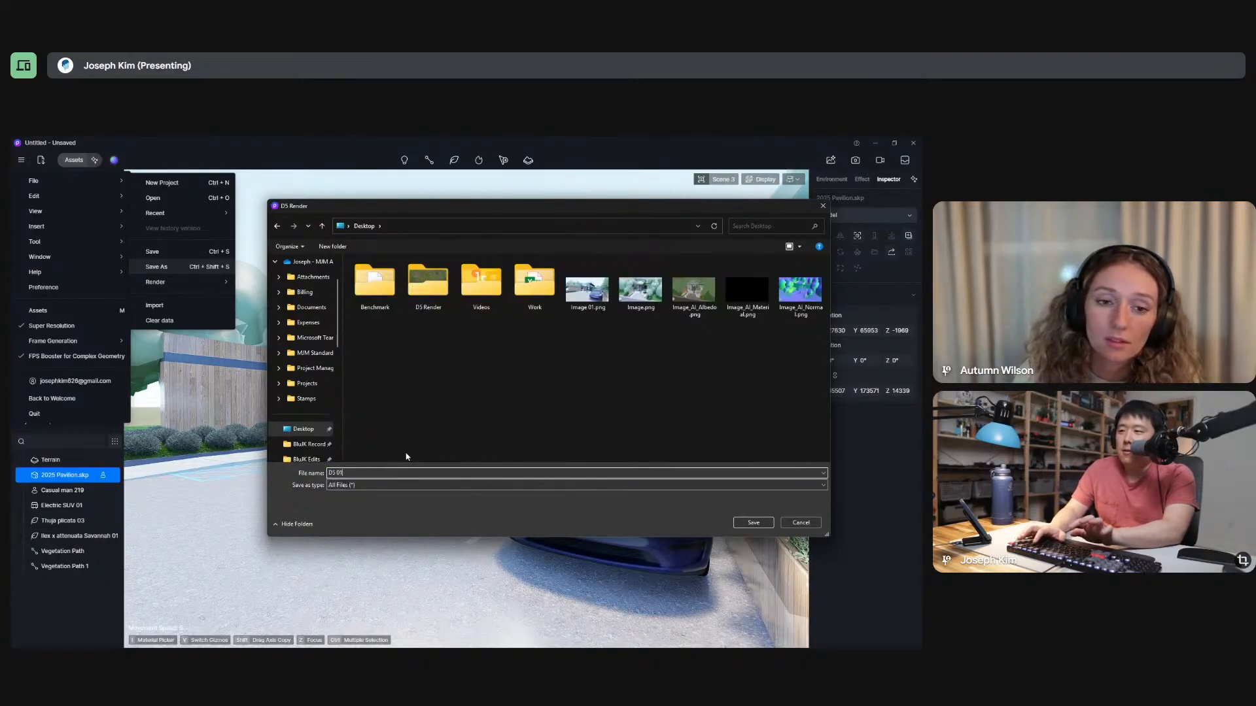
key("Return")
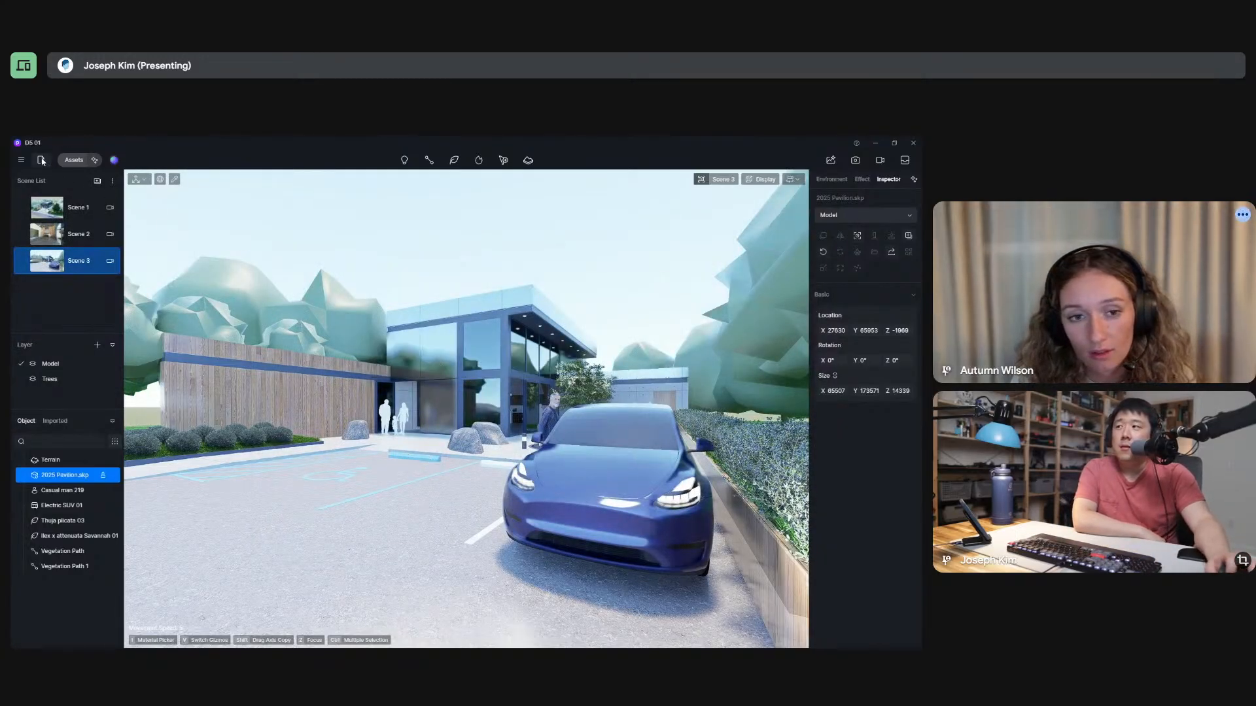
Check the list of recent projects for the newly saved file.
left_click(21, 160)
mouse_move(40, 180)
mouse_move(160, 213)
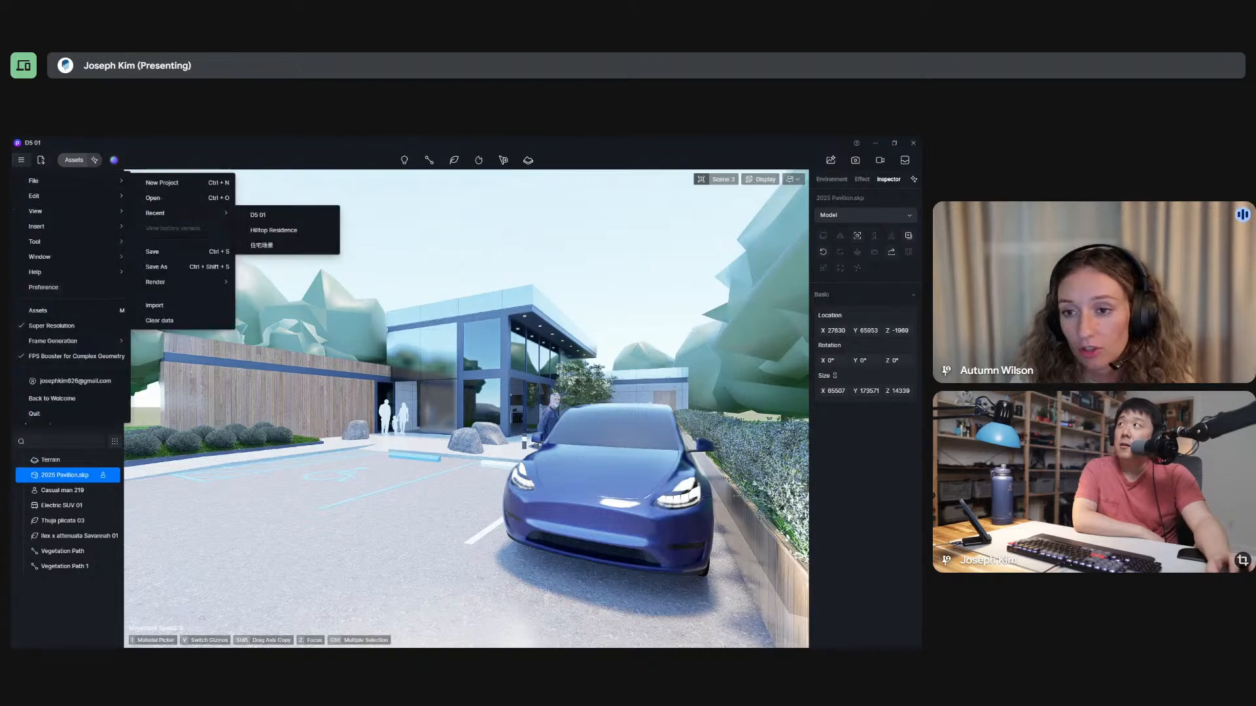
key("Escape")
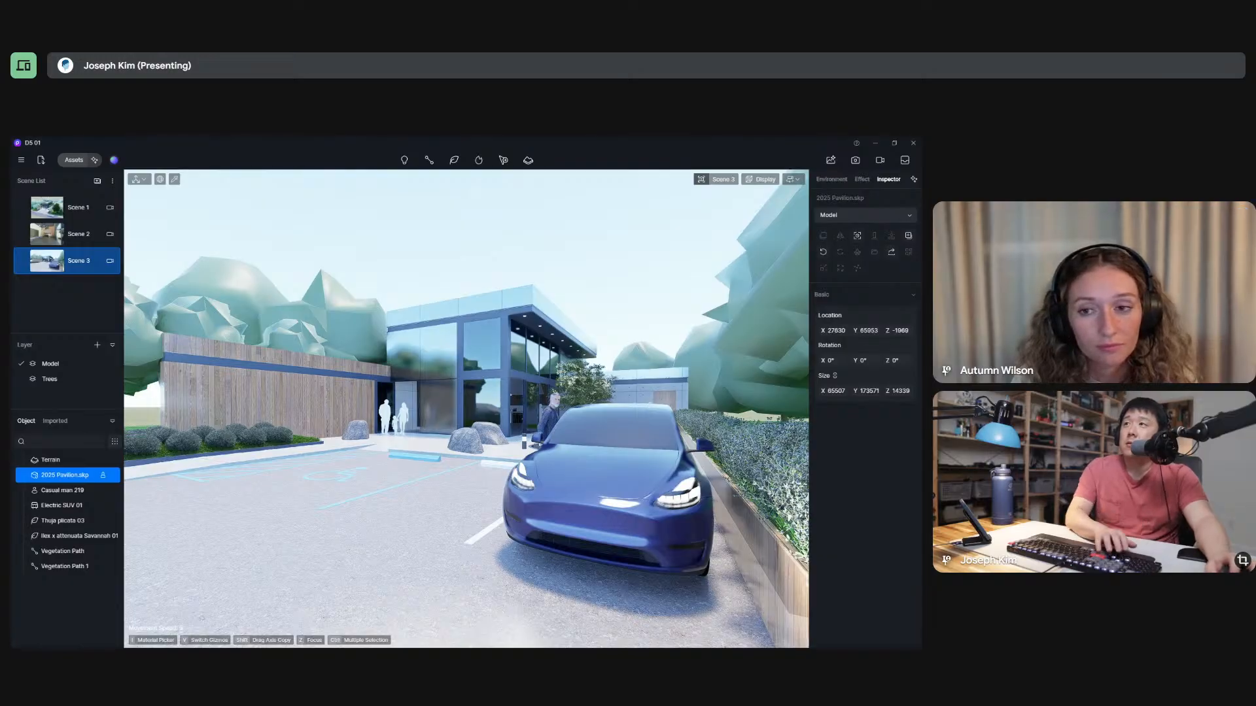
Switch to the image viewer, maximize it and compare Image.png with the new Image 01.png render, ending with the viewer closed.
left_click_drag(549, 138, 569, 191)
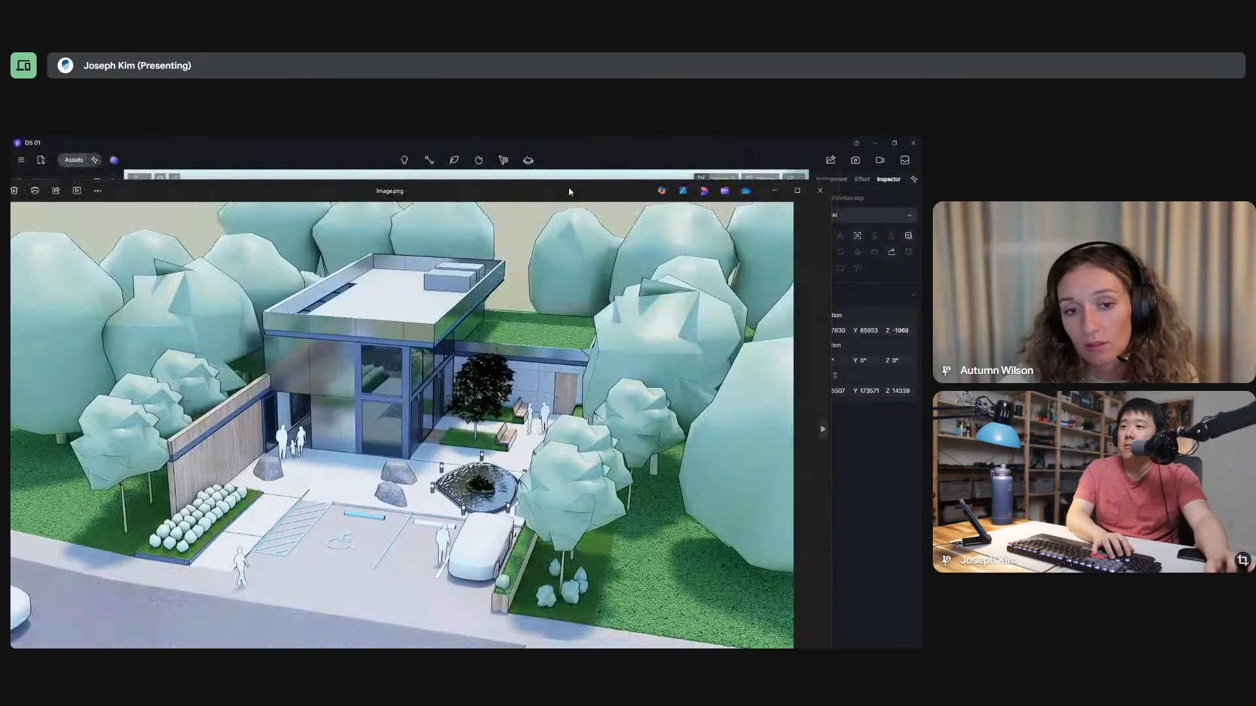
double_click(569, 191)
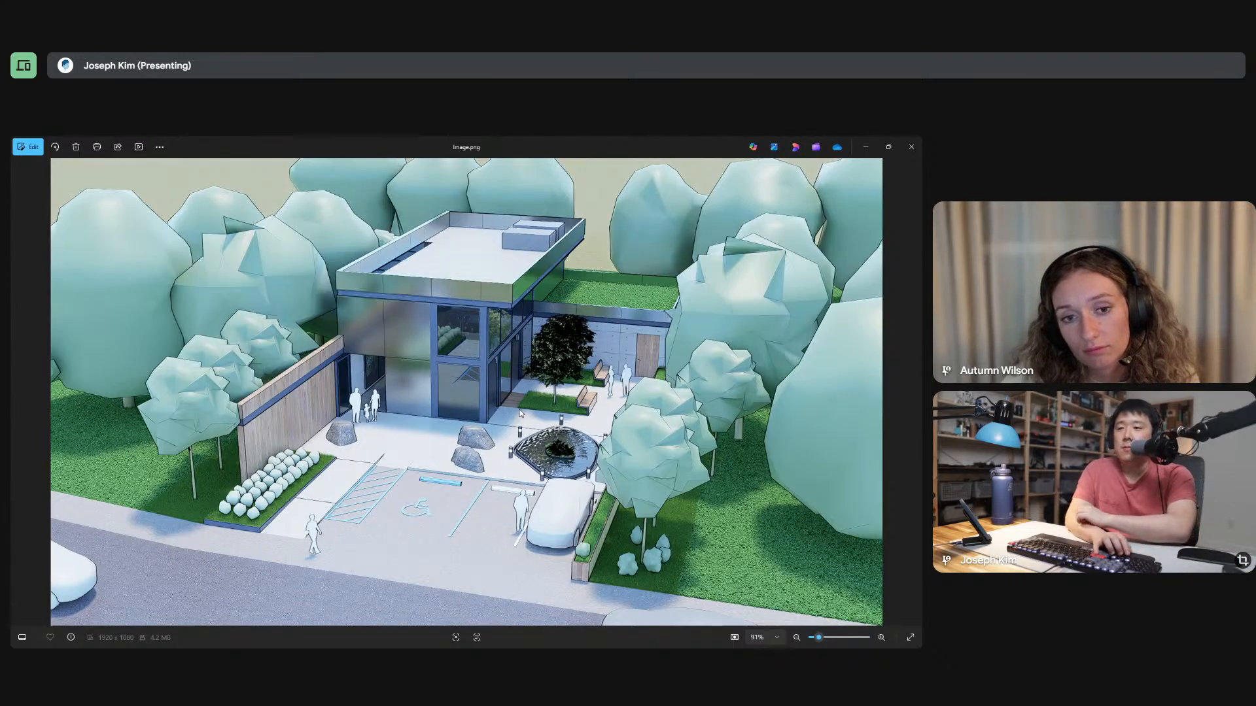
key("Right")
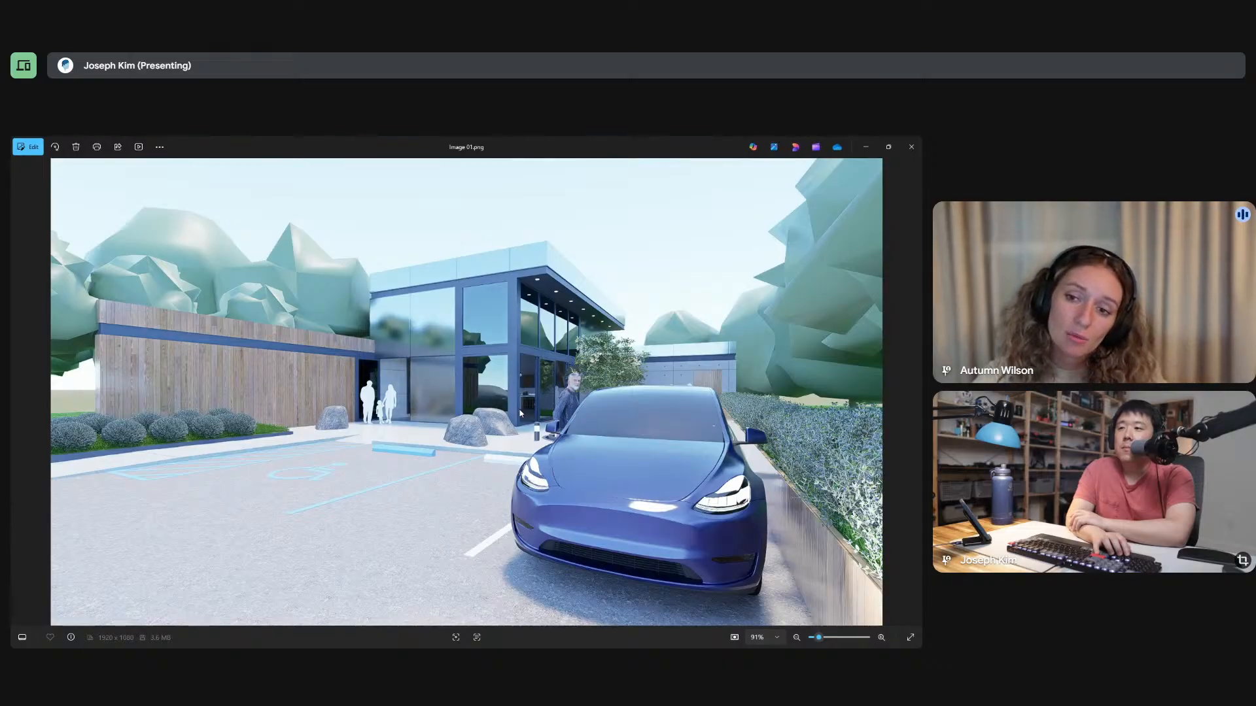
key("Left")
key("Right")
key("Left")
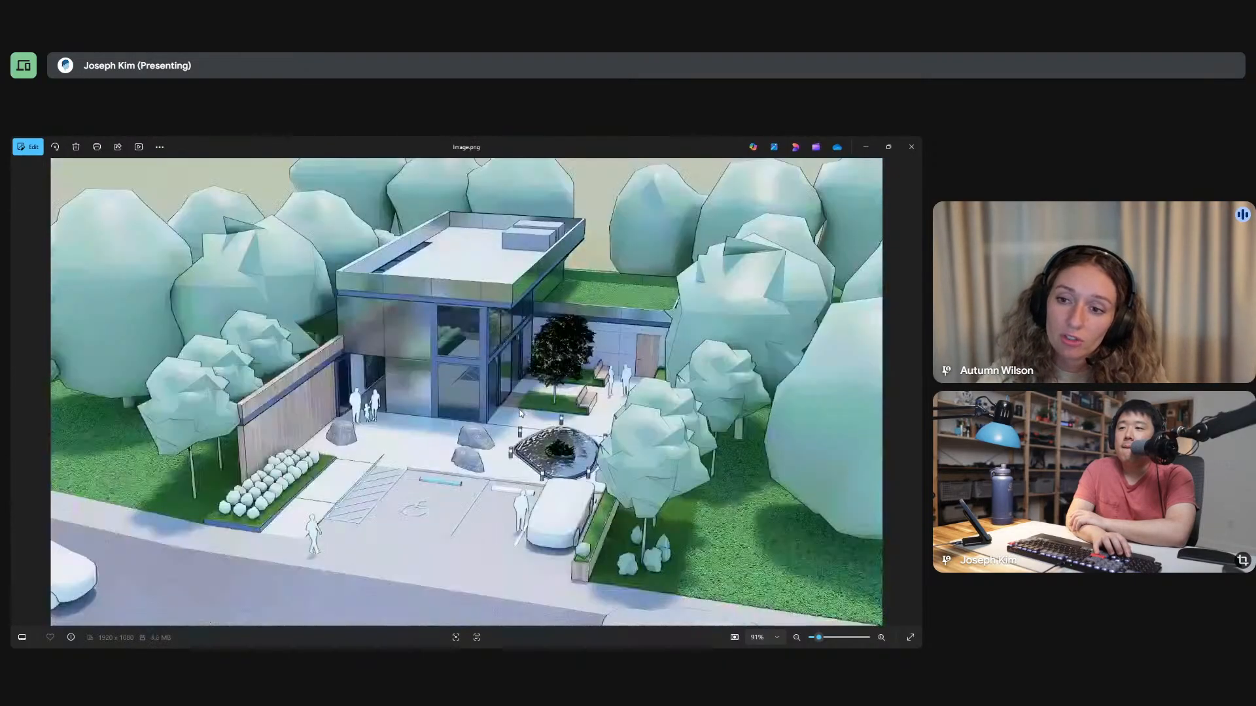
key("Right")
key("Left")
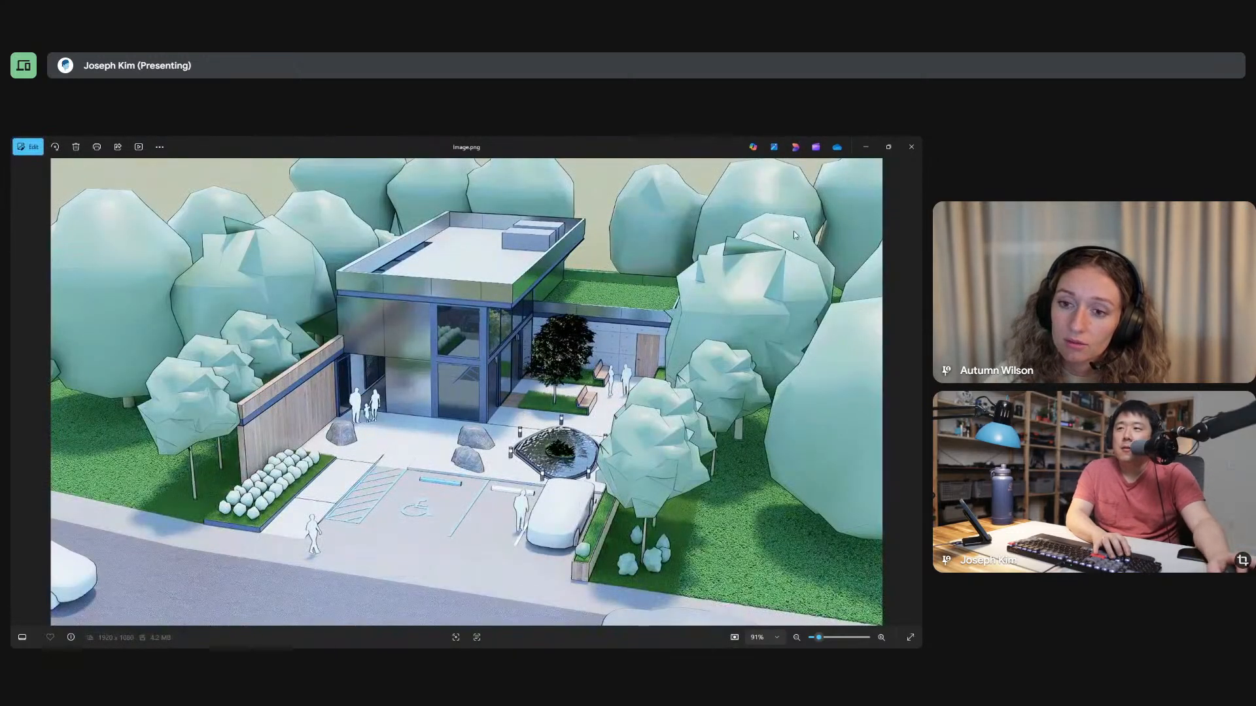
left_click(911, 146)
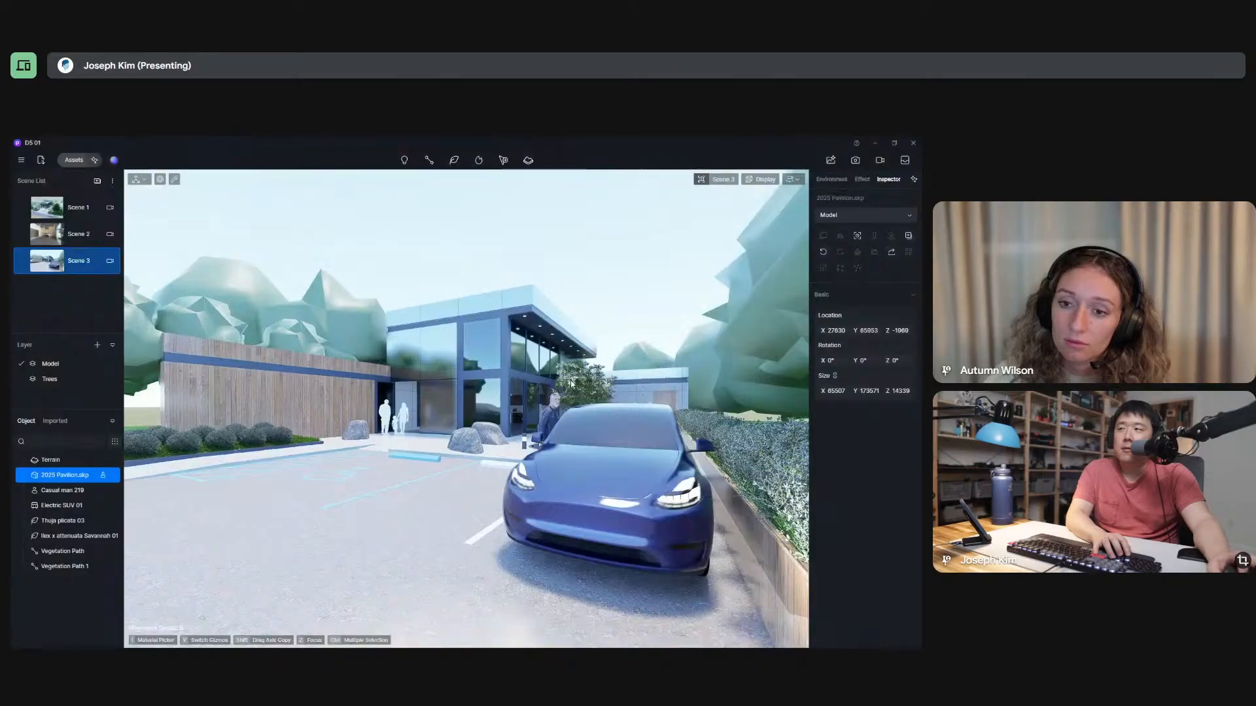
Switch to the interior view of Scene 2, enter image output mode and bring up the AI Post-Processing window.
left_click(555, 264)
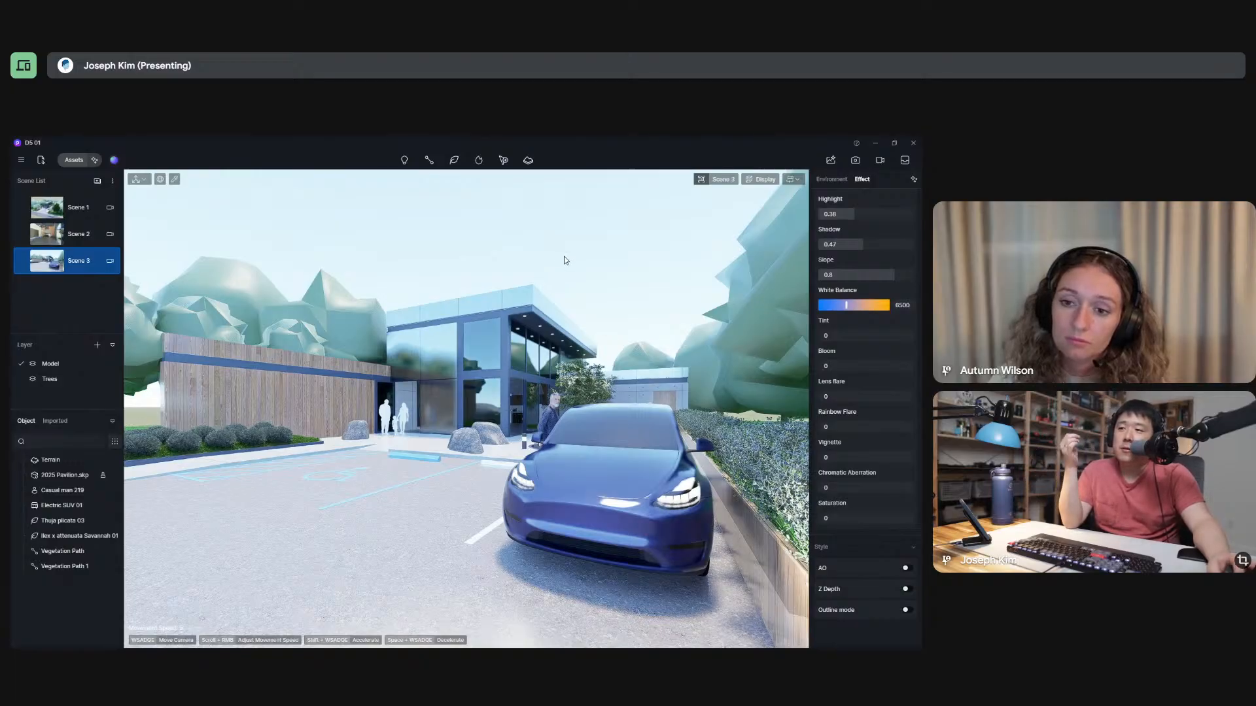
left_click(78, 234)
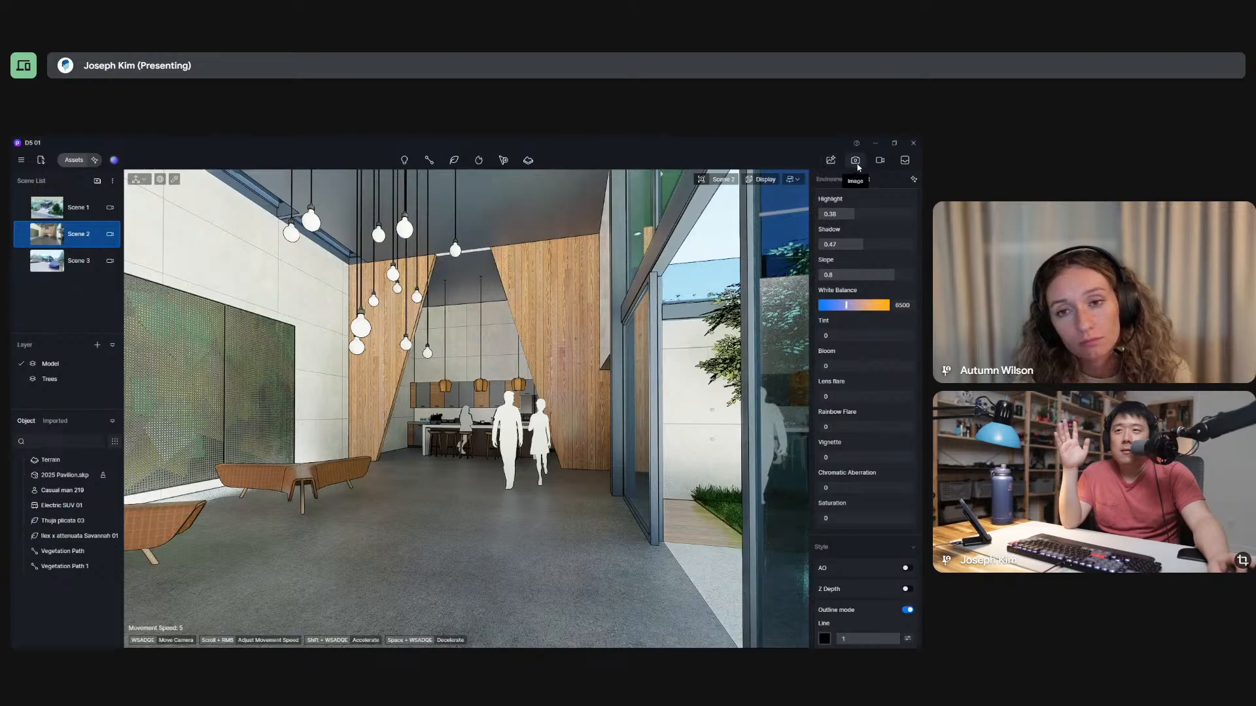
left_click(834, 163)
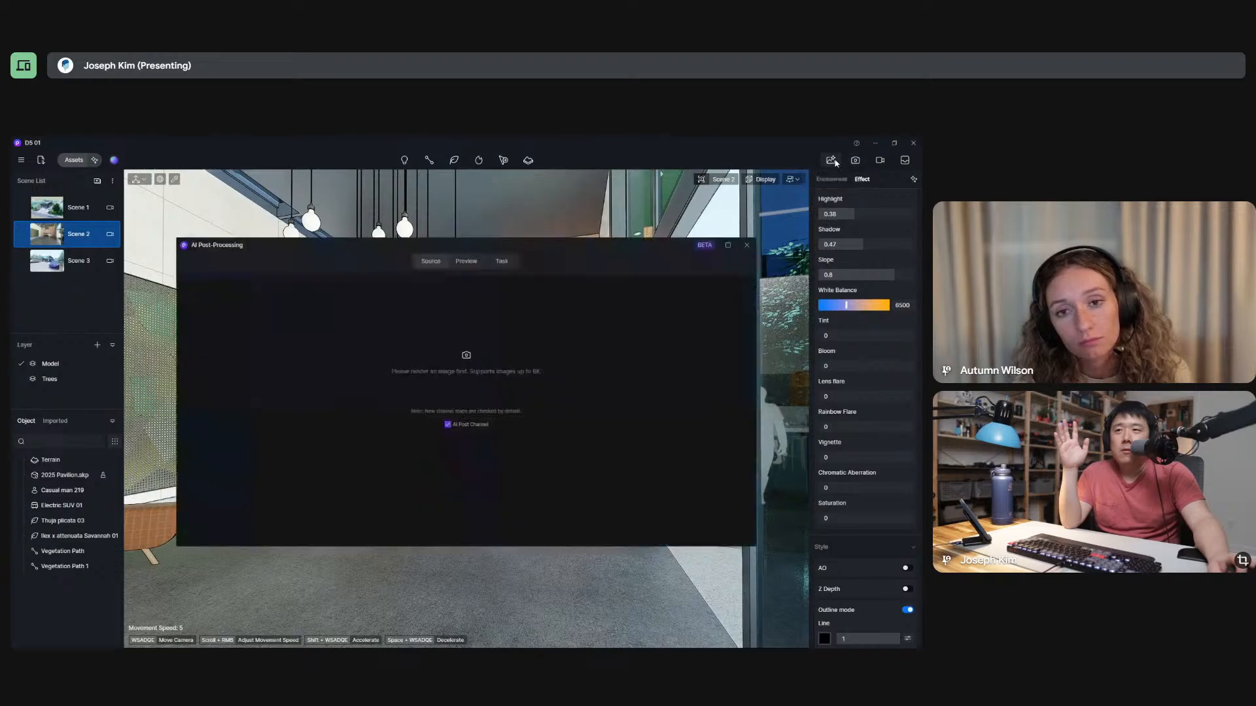
left_click(470, 357)
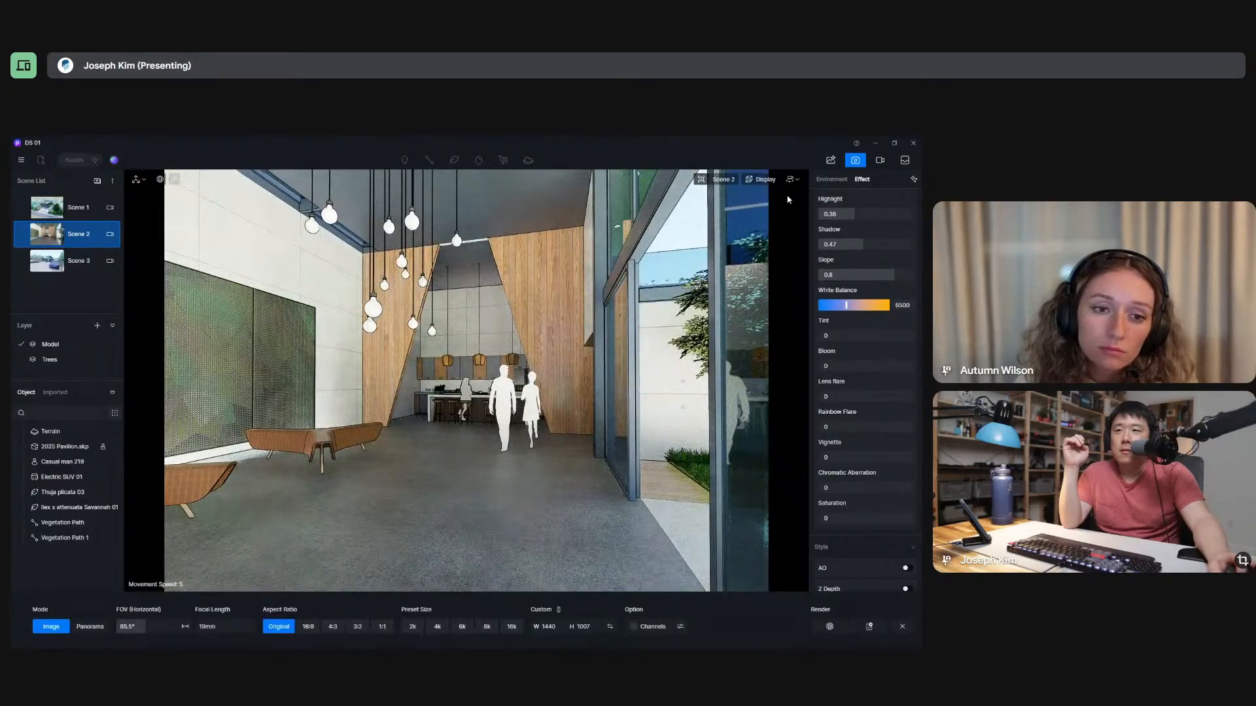
left_click(830, 160)
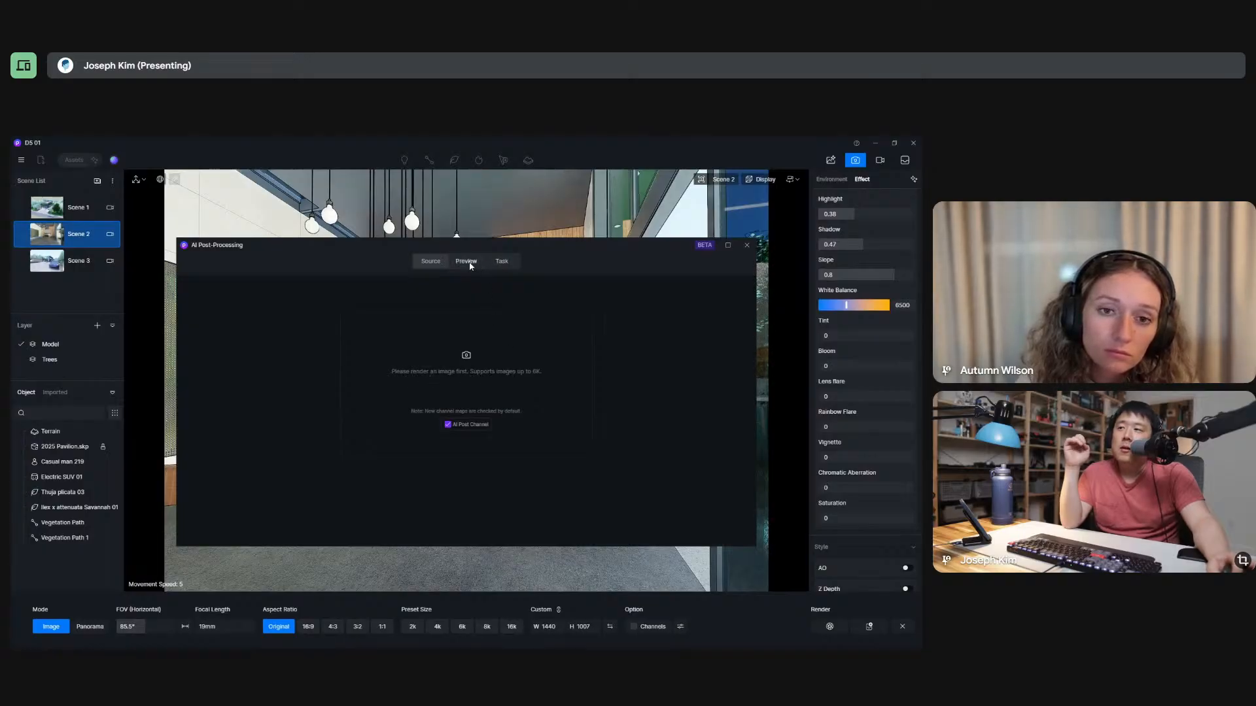
Render Scene 2 with channels enabled, save it as Scene 2.png, and open the result in a maximized AI Post-Processing window.
left_click(467, 360)
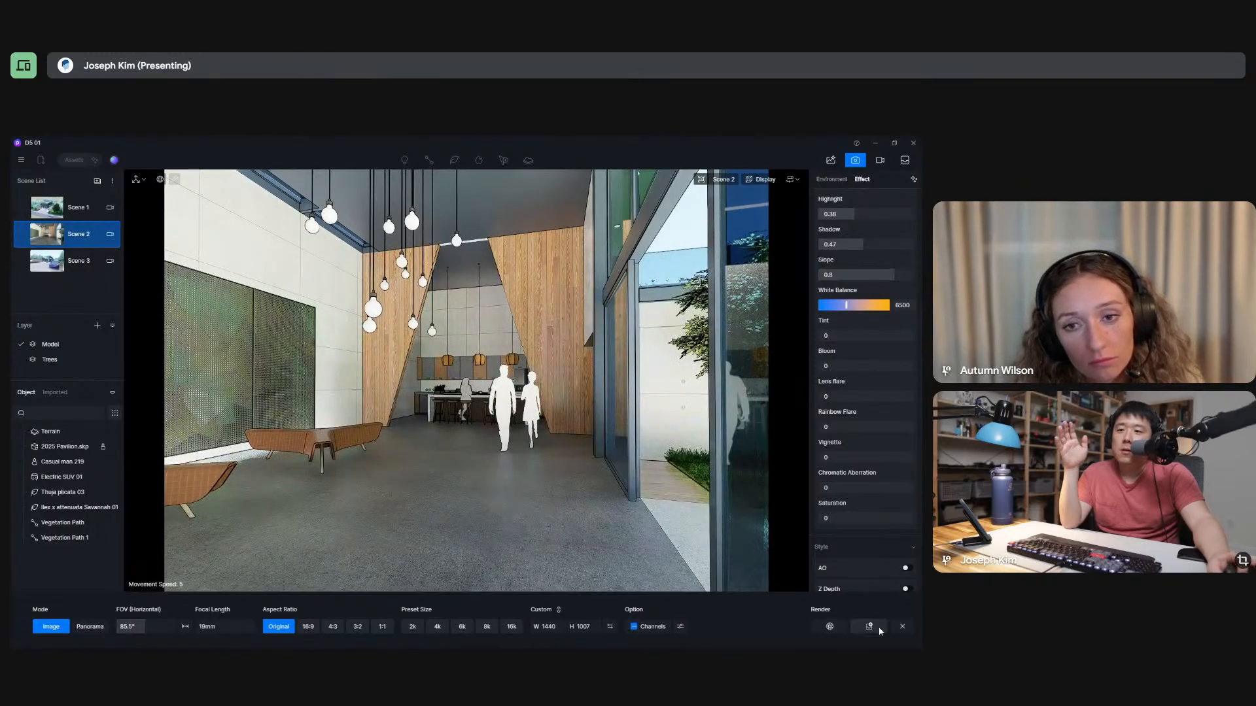
left_click(825, 629)
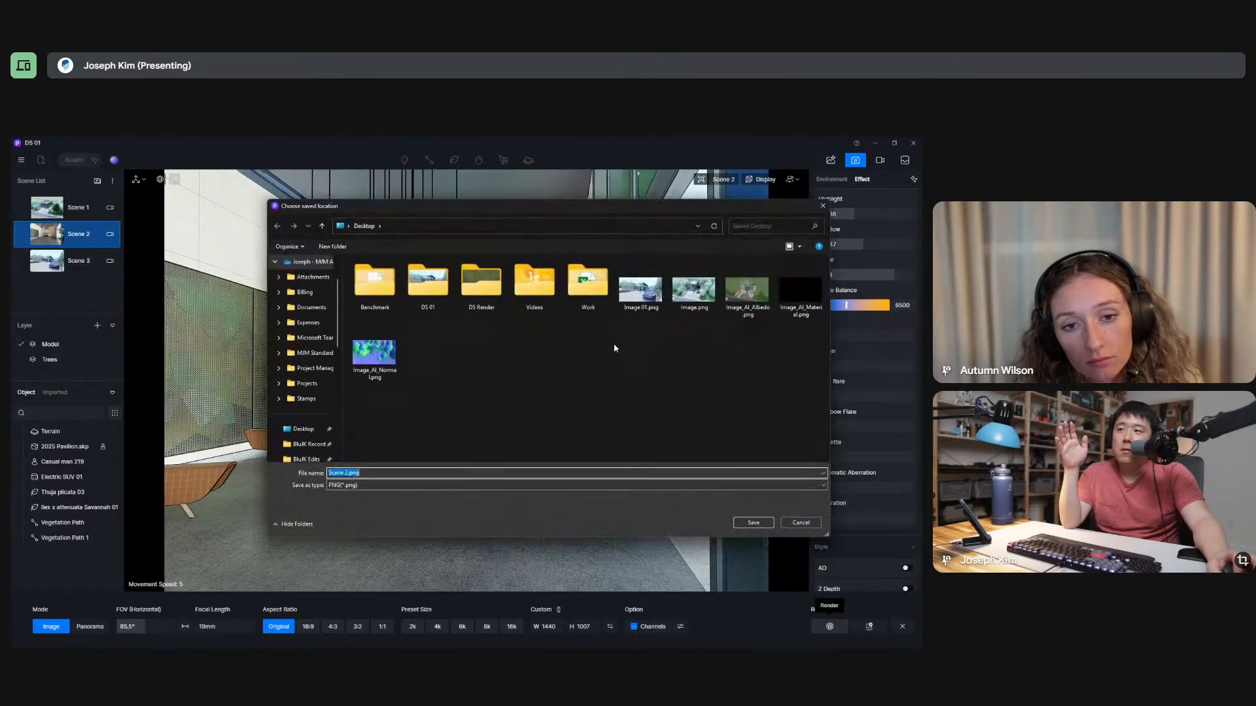
left_click(752, 522)
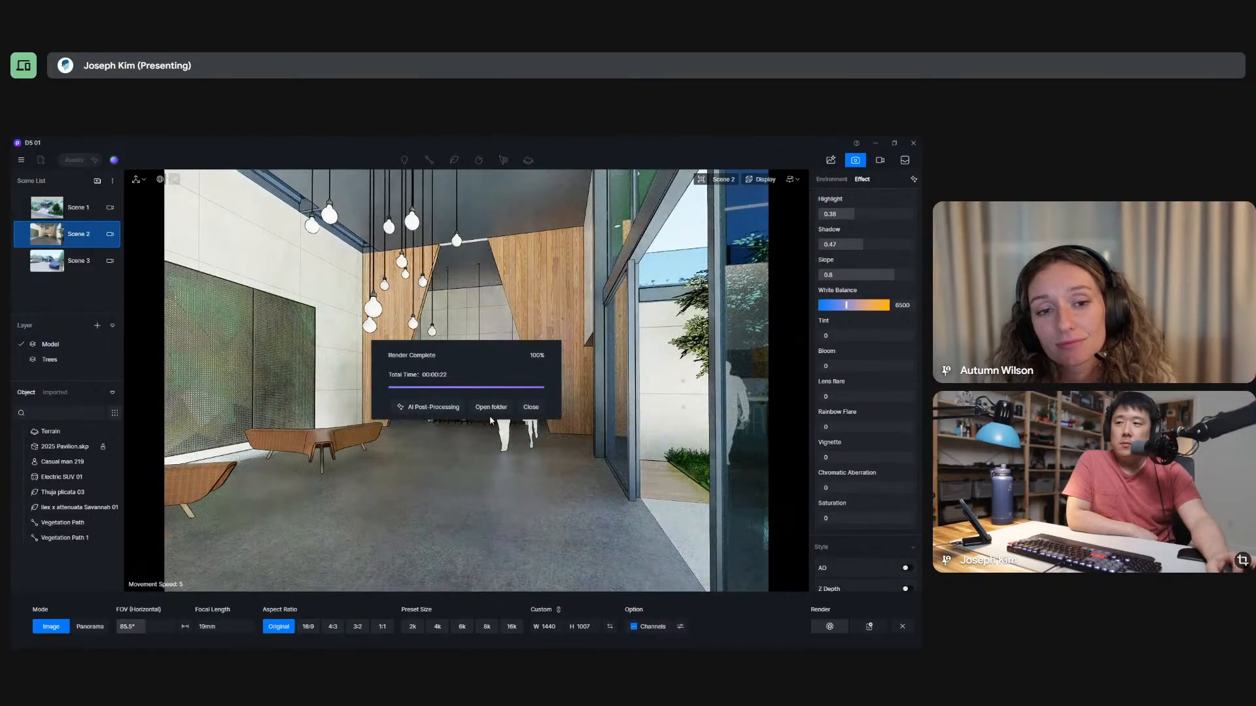
left_click(429, 409)
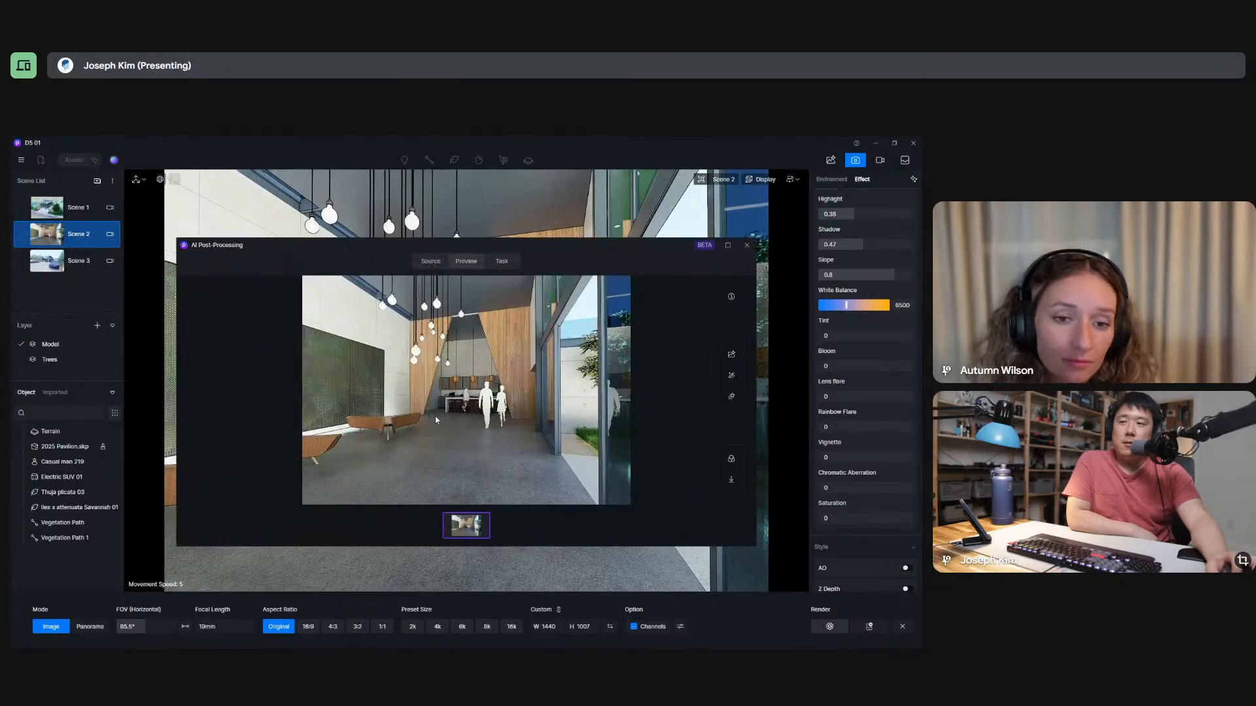
left_click(728, 245)
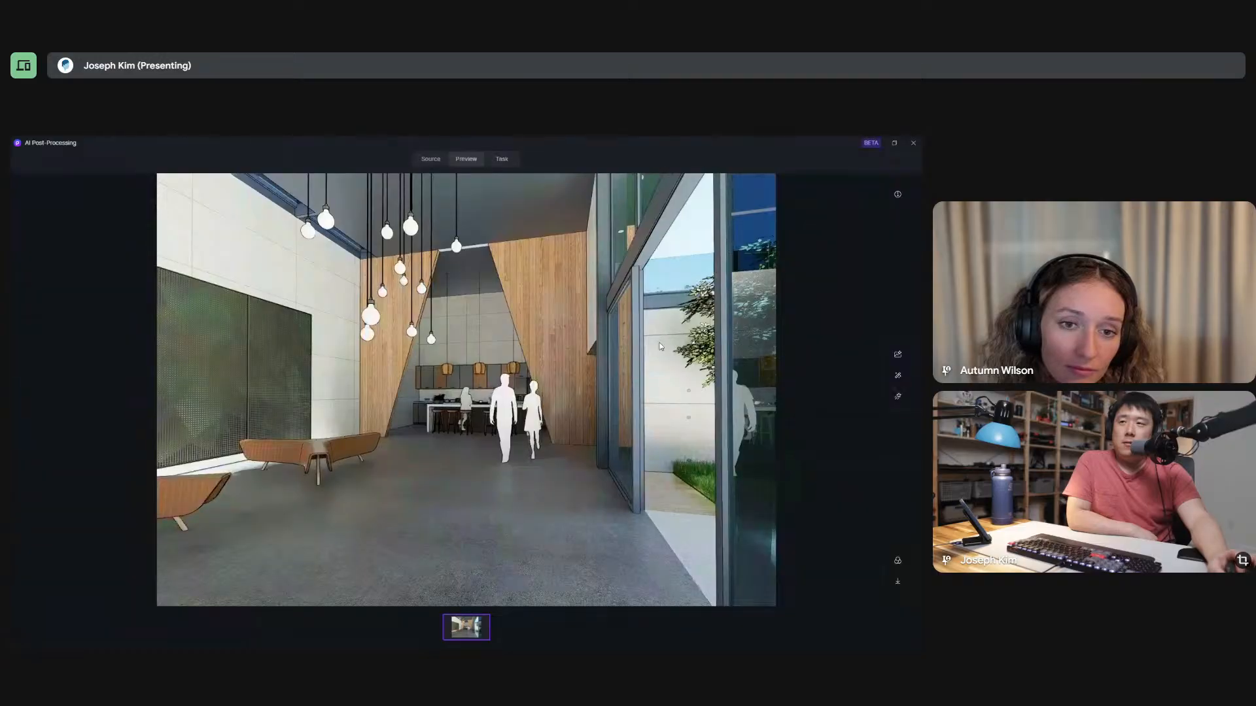
Look through the source and task views, and run the AI Enhancer on the Scene 2 render with an enhancement weight of 0.7.
left_click(429, 160)
left_click(465, 161)
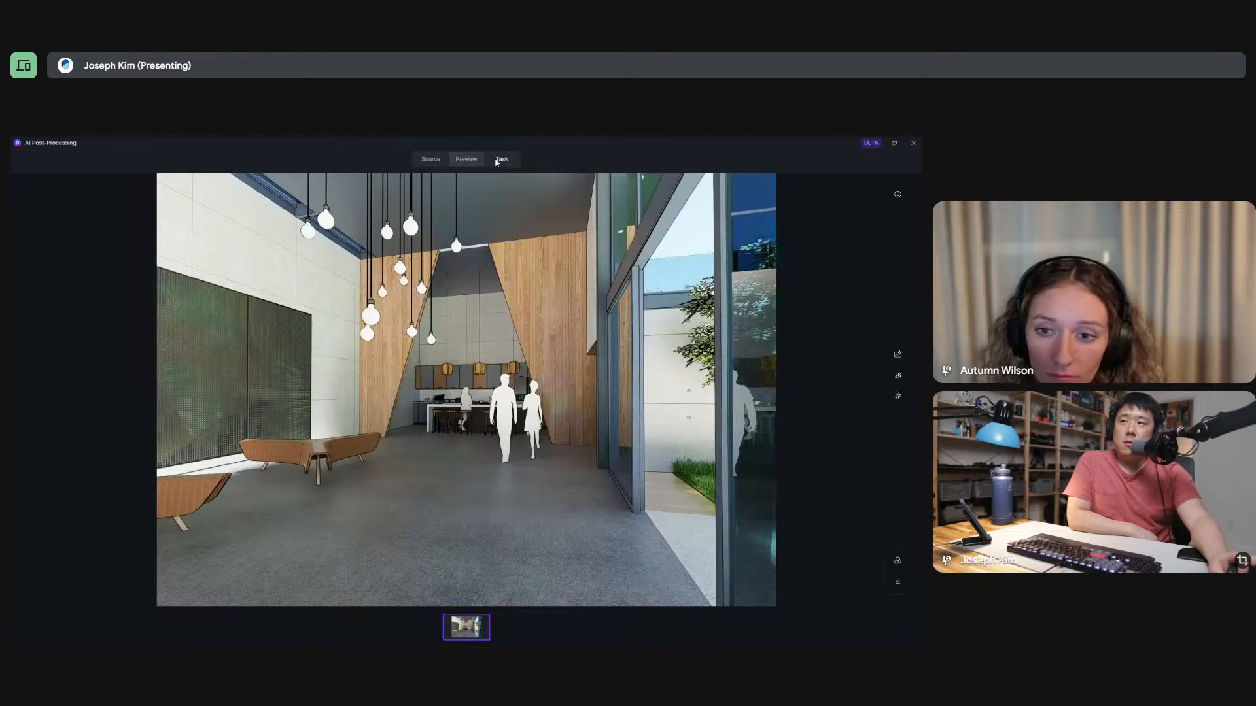
left_click(498, 161)
left_click(469, 161)
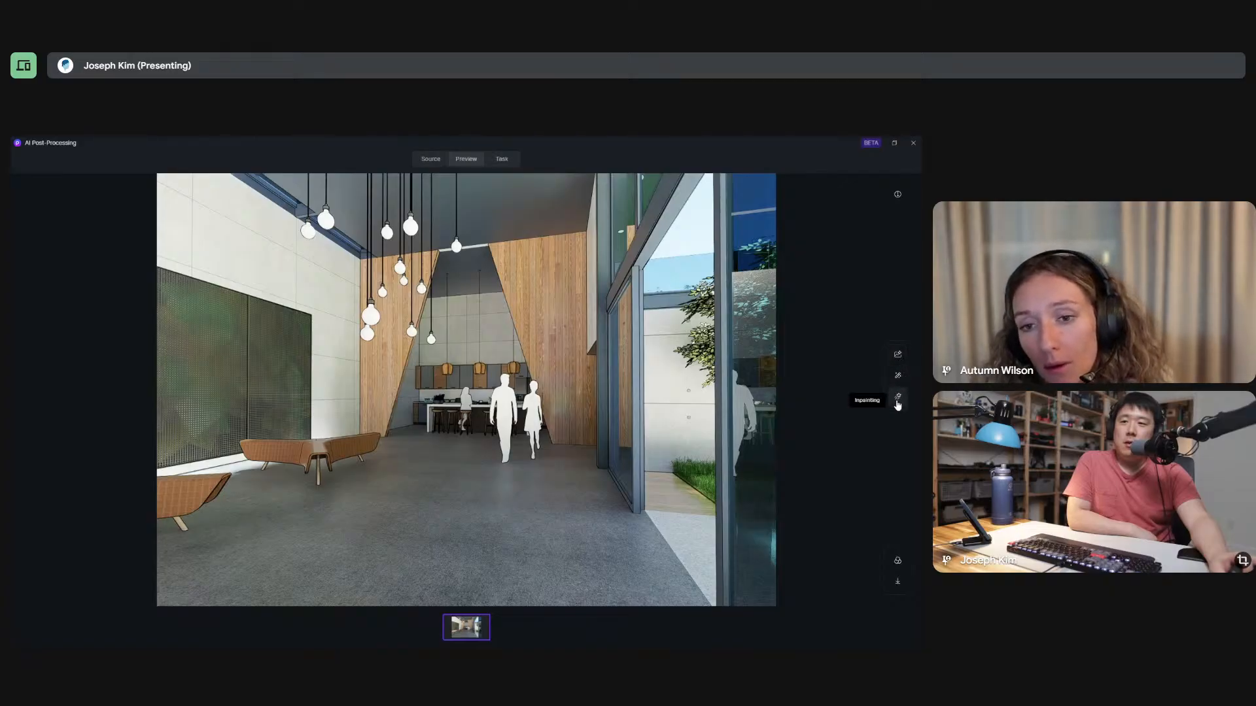
left_click(897, 357)
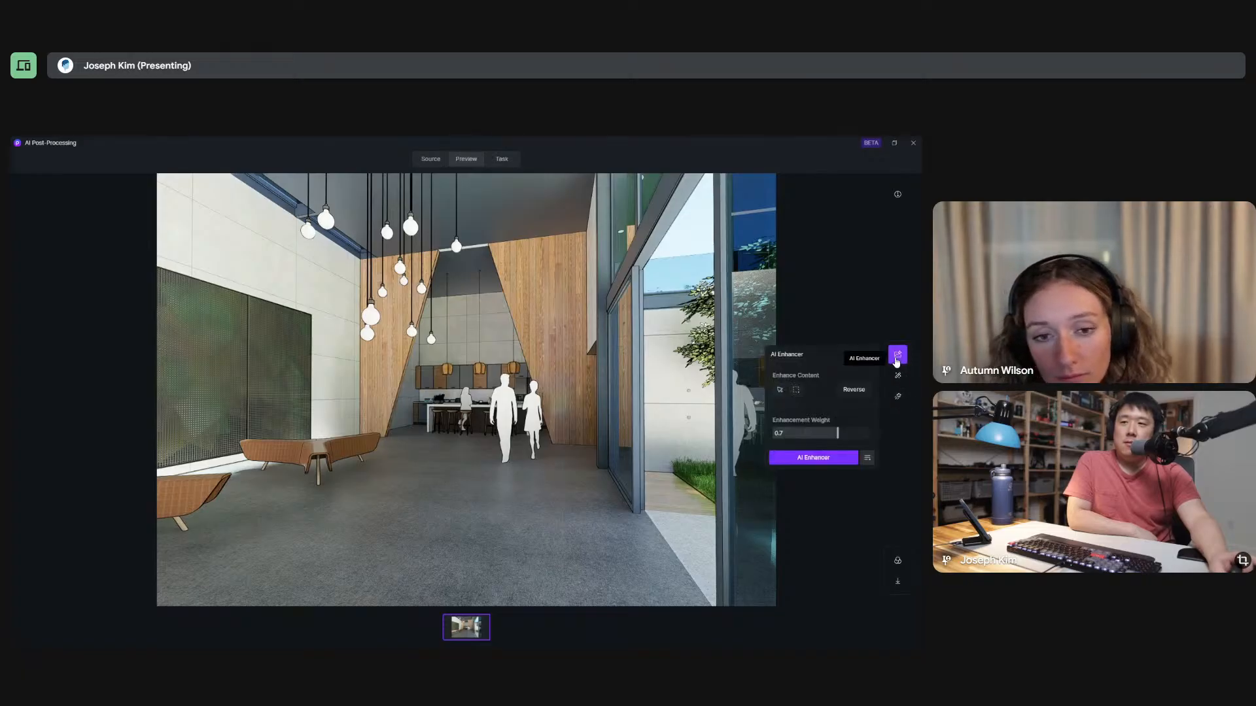
left_click(827, 459)
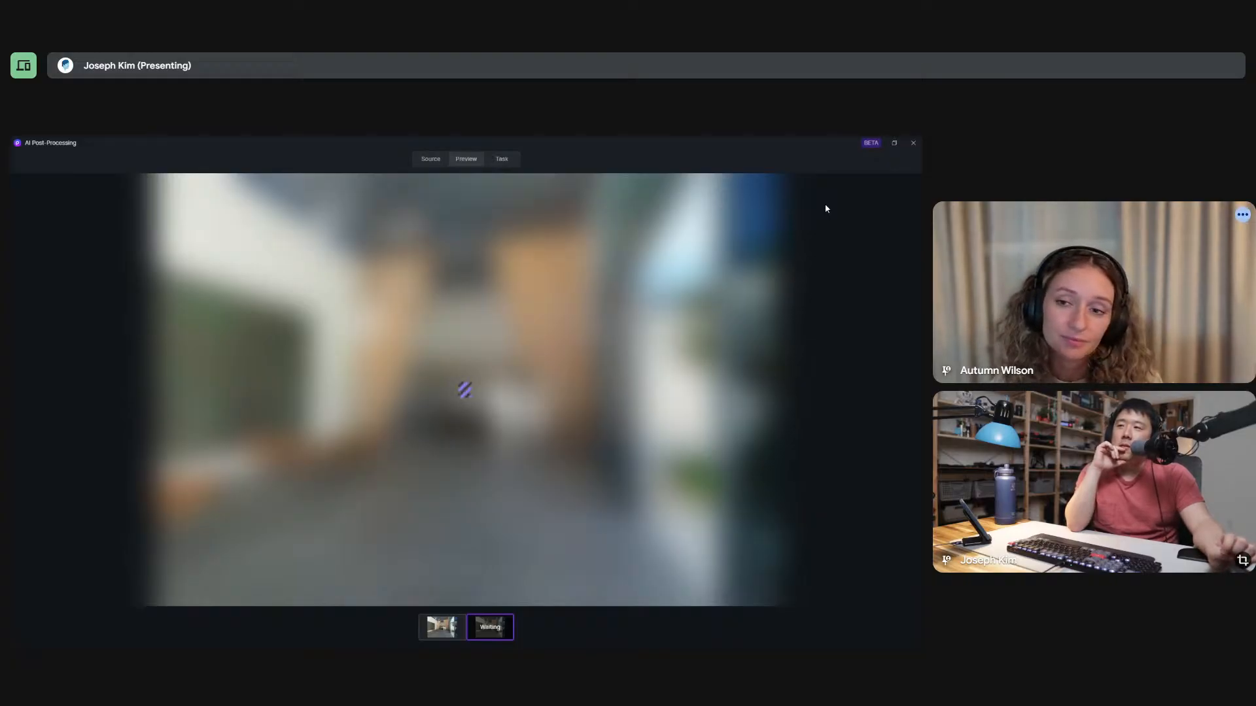
Check the enhancement job in the preview, source and task views, and close the AI Post-Processing window.
left_click(430, 162)
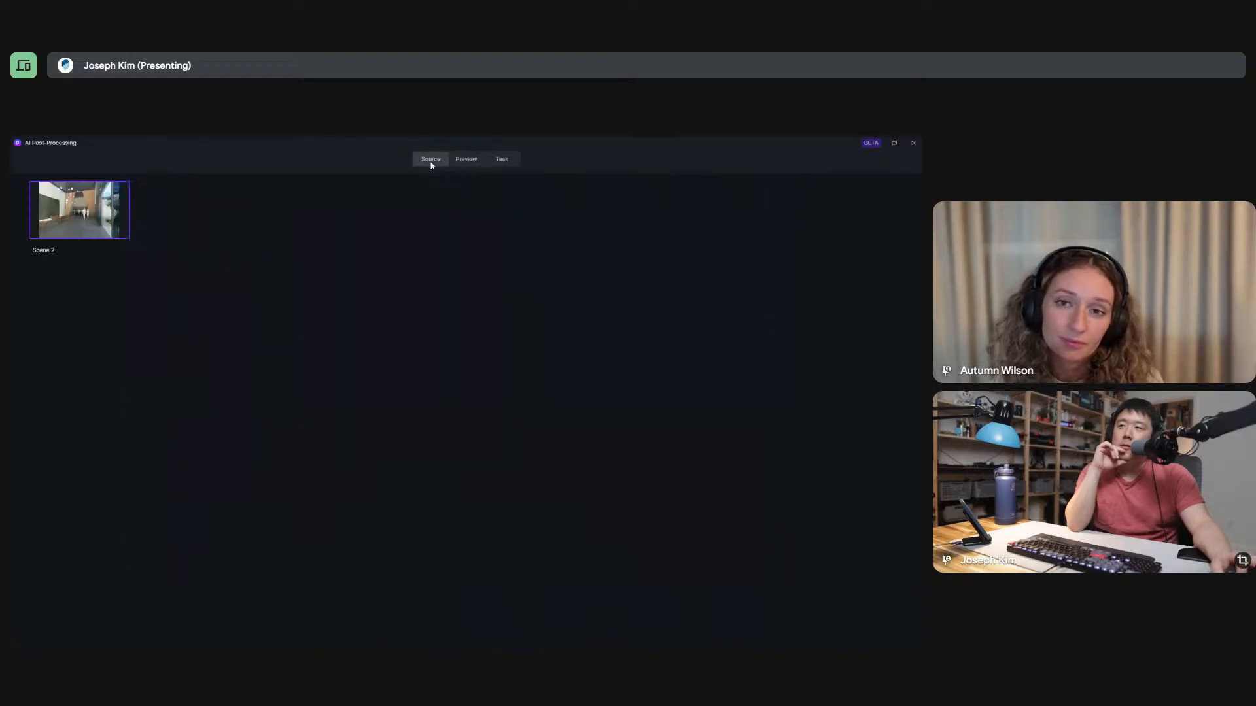
left_click(463, 164)
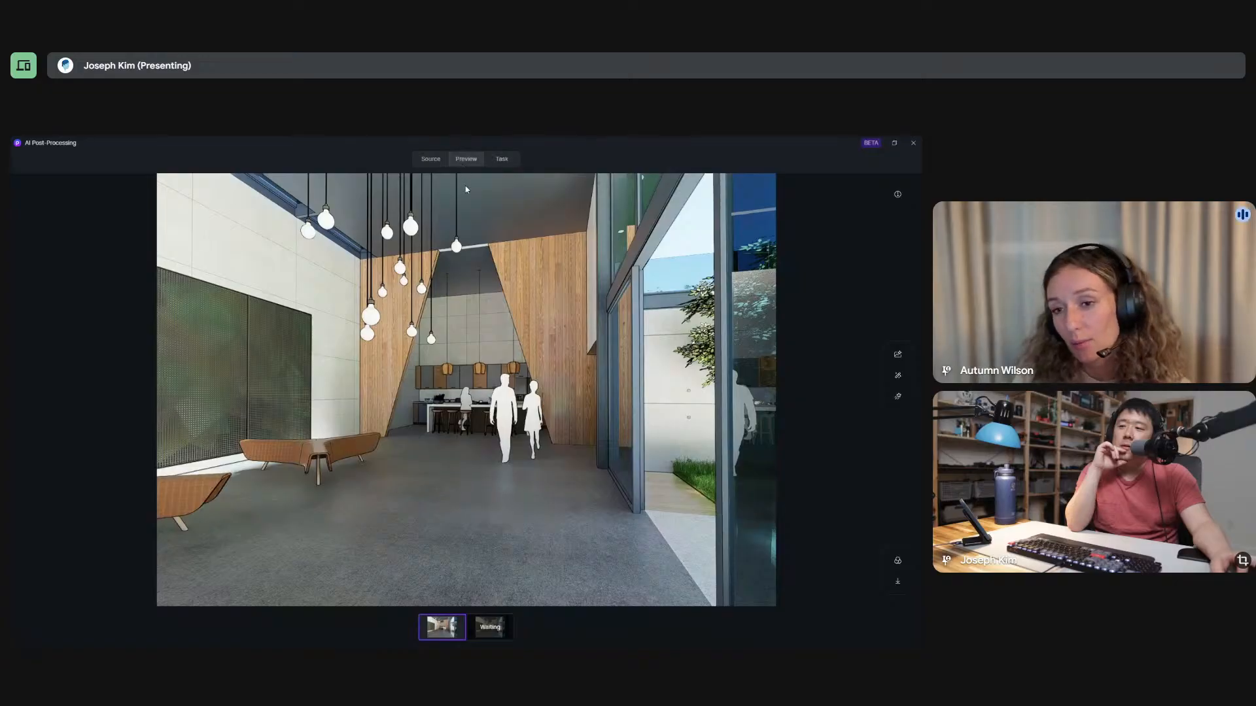
left_click(494, 631)
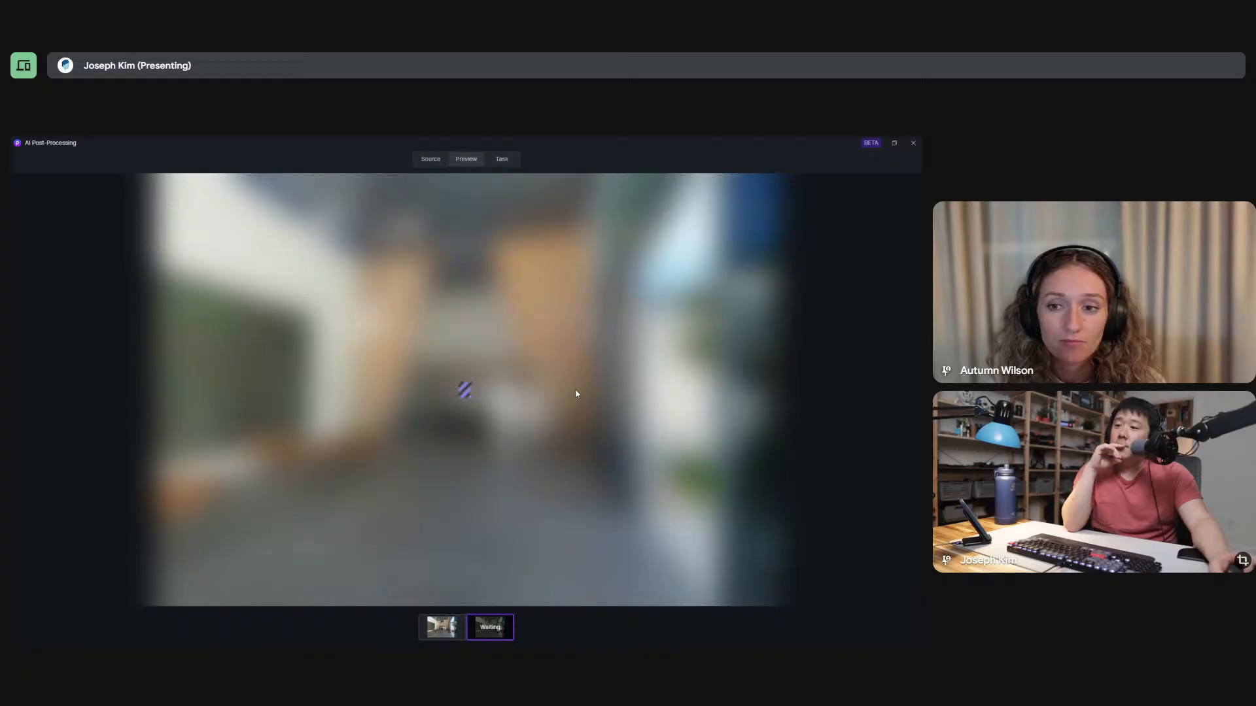
left_click(510, 161)
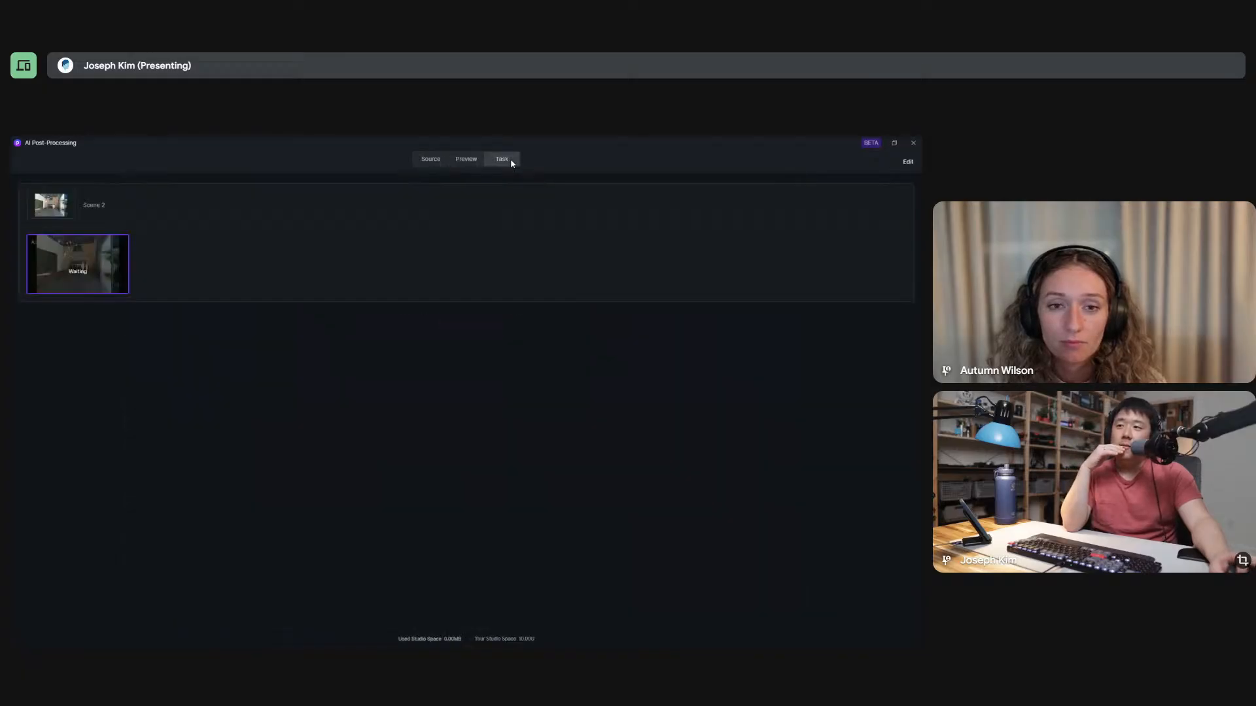
left_click(469, 162)
left_click(431, 160)
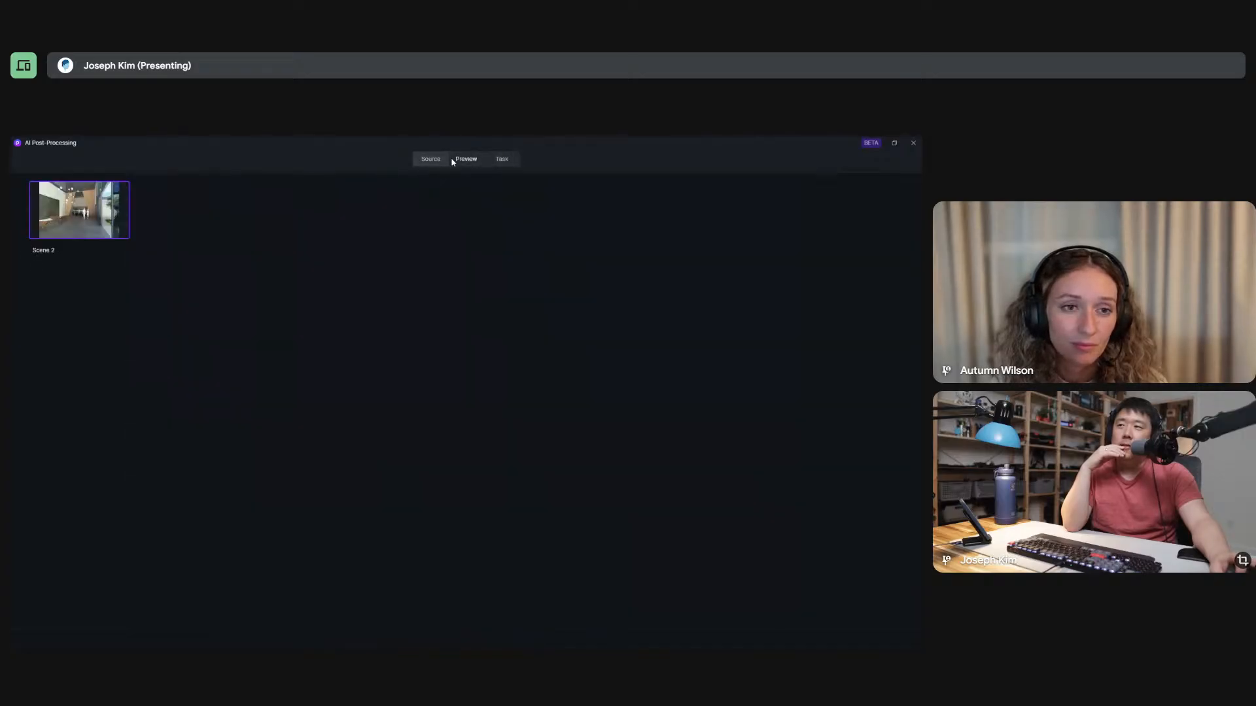
left_click(454, 161)
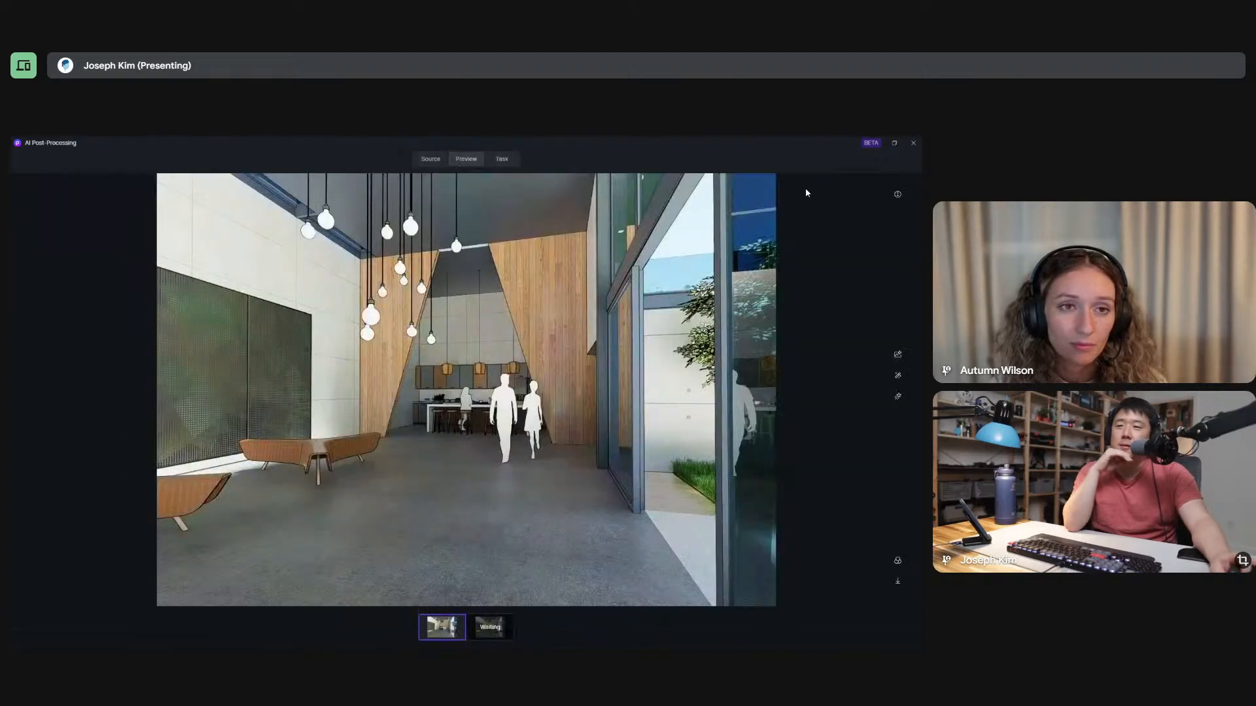
left_click(915, 145)
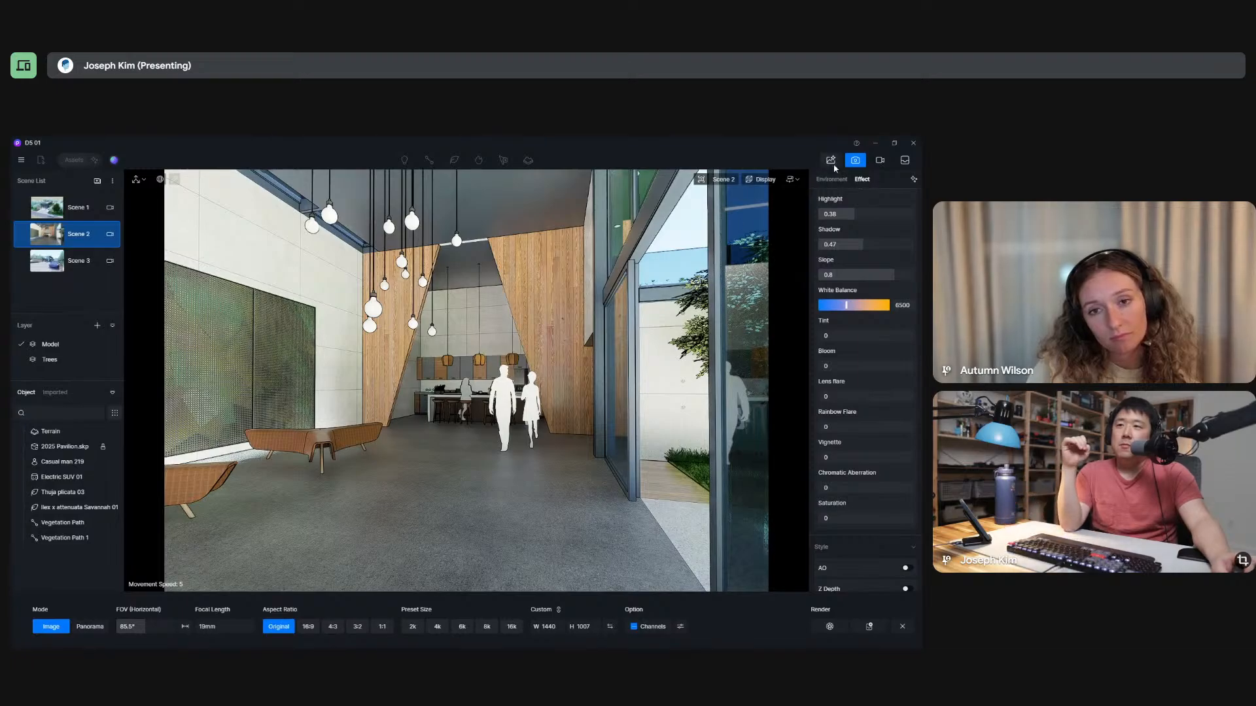
Switch to Scene 1, leave image output mode, and bring the parked SUV and street trees into view.
left_click(75, 209)
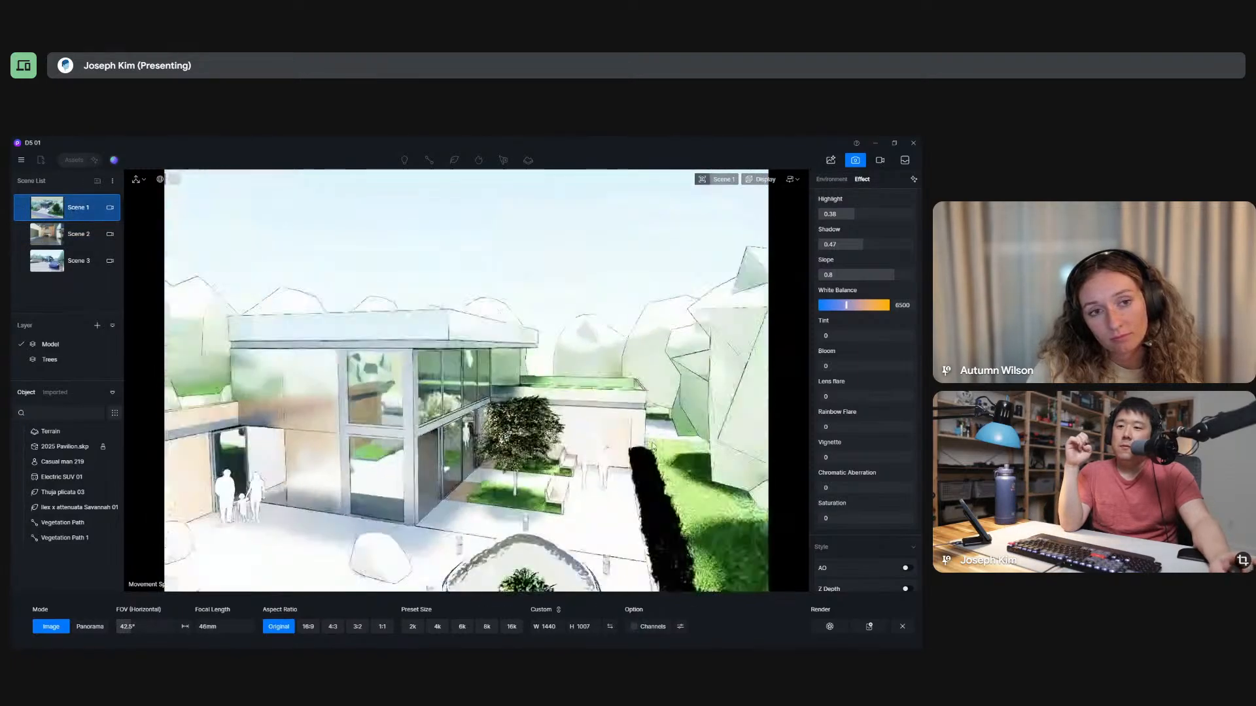
left_click(902, 627)
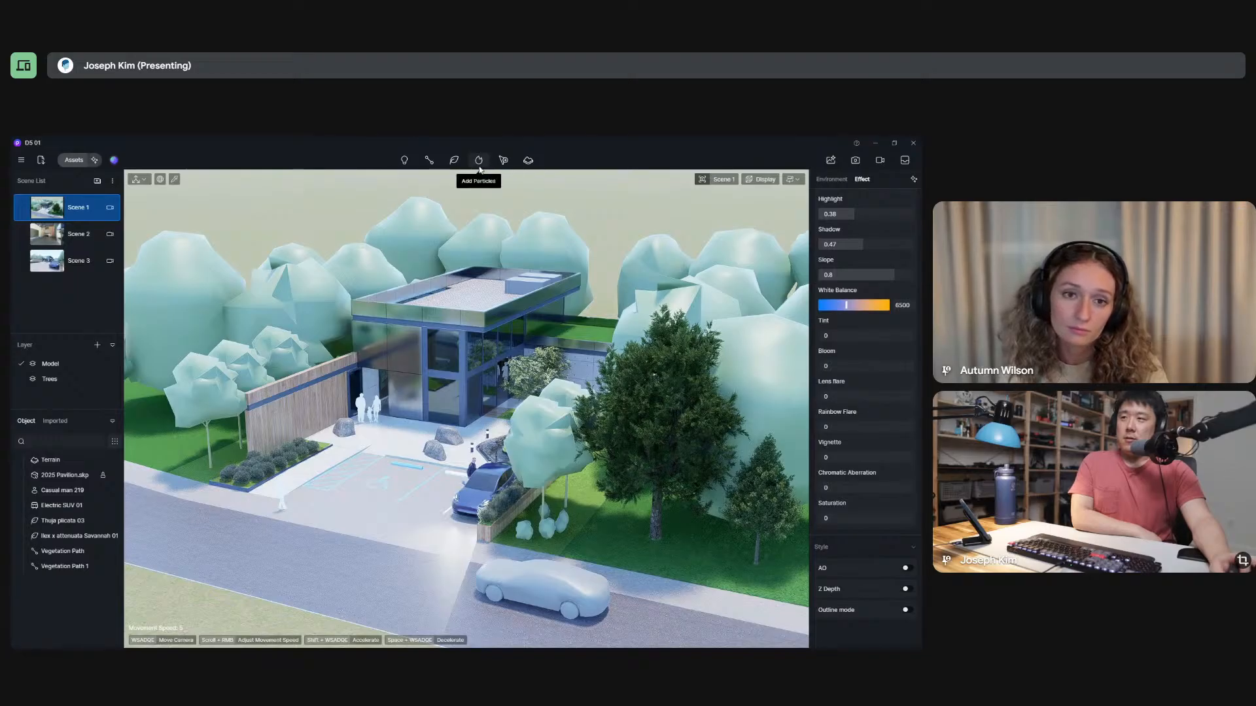
left_click(522, 161)
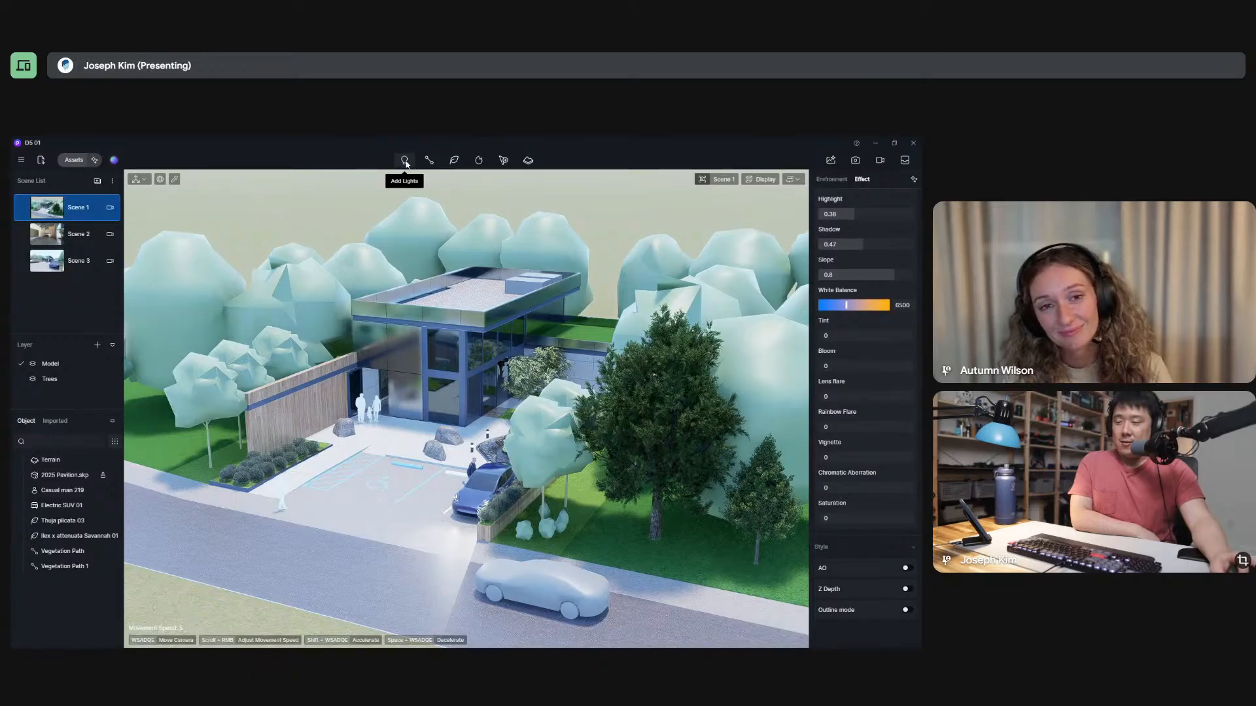
right_click_drag(458, 437, 349, 479)
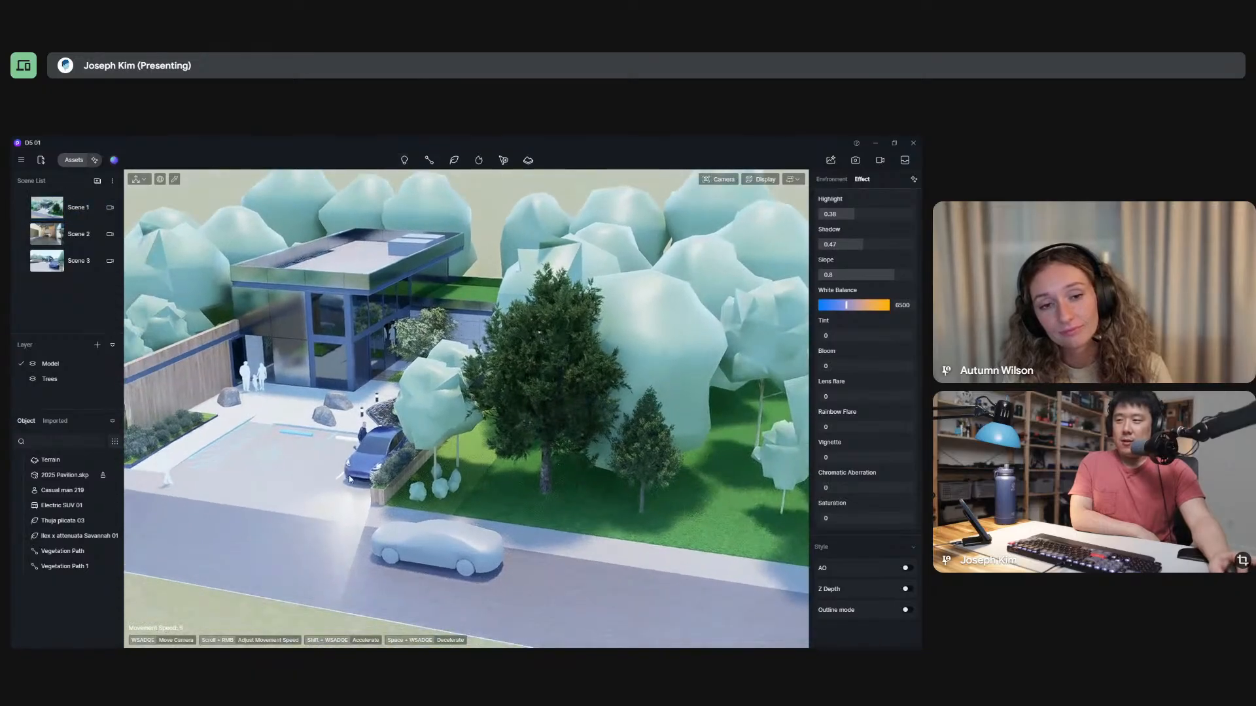
Turn off the light of the parked Electric SUV 01 and clear the selection.
left_click(356, 472)
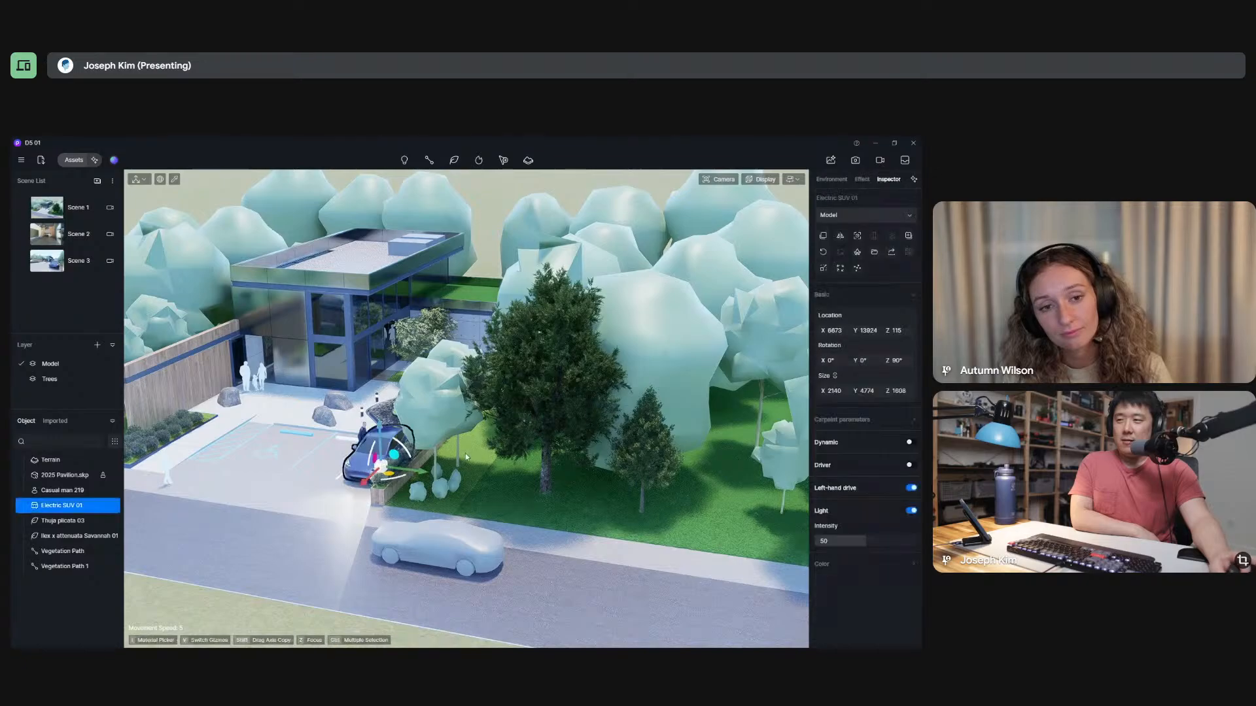
left_click(912, 511)
left_click(370, 384)
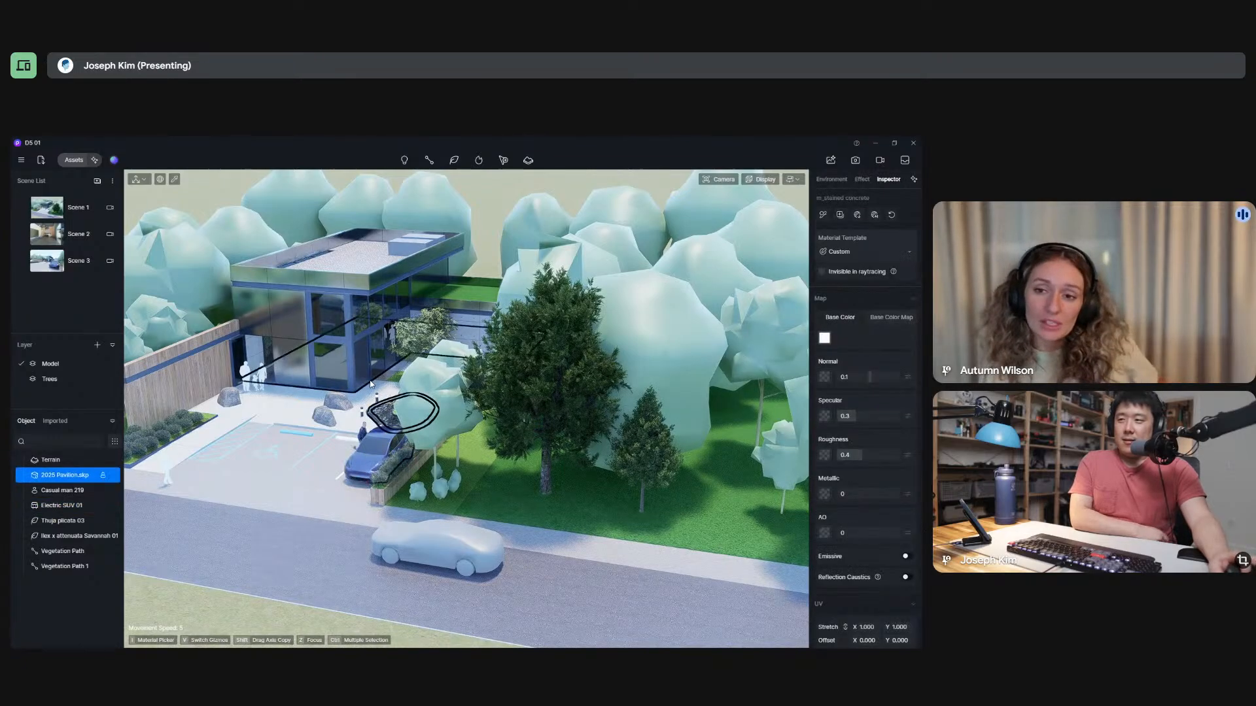
left_click(374, 384)
Examine the parking area and the front of the pavilion from a closer aerial view.
key("s")
right_click_drag(502, 421, 559, 412)
key("a")
key("w")
key("a")
key("s")
key("d")
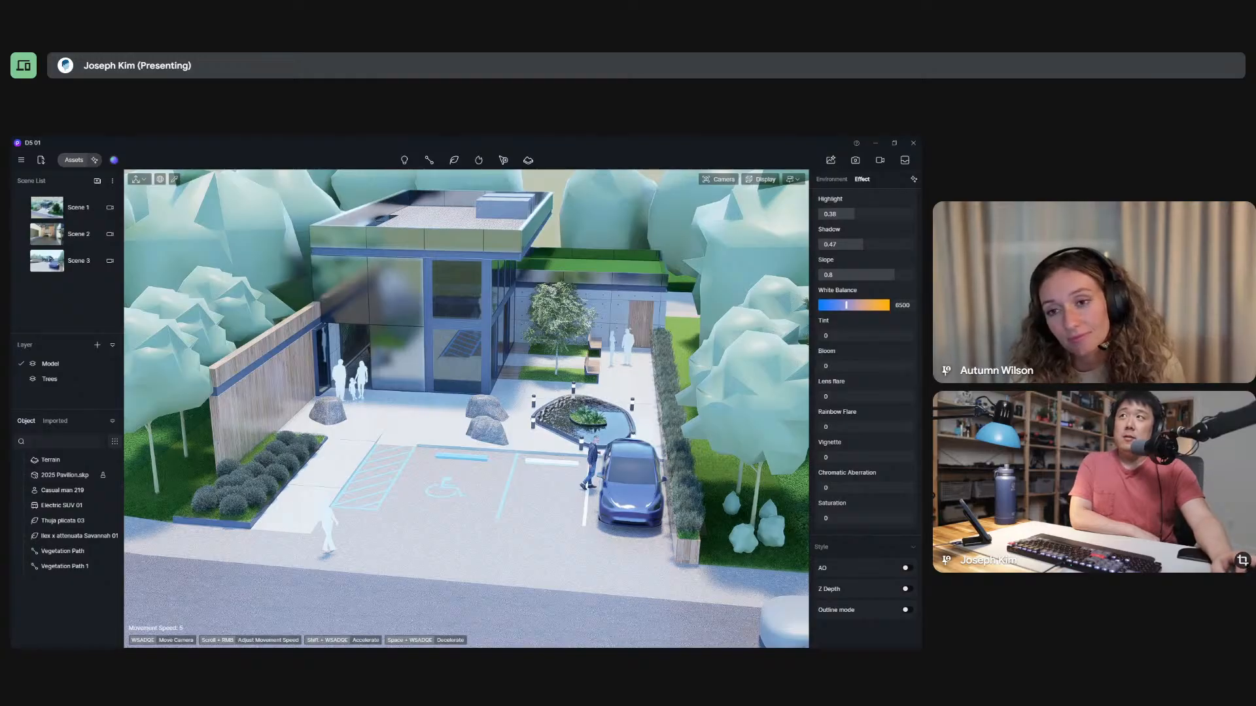
Bring up the Desktop folder and compare the Image_AI_Normal, Image_AI_Material and Image_AI_Albedo channel images with the saved renders, ending with the viewer closed.
left_click_drag(591, 138, 607, 227)
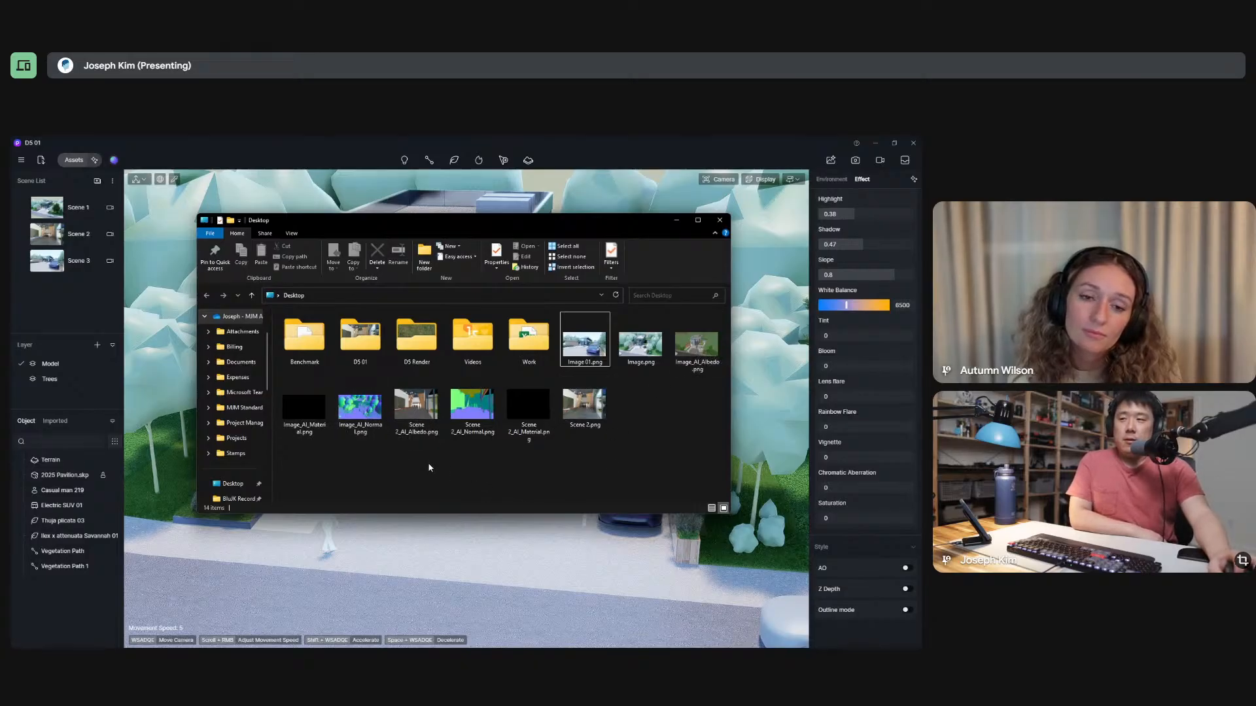
double_click(367, 412)
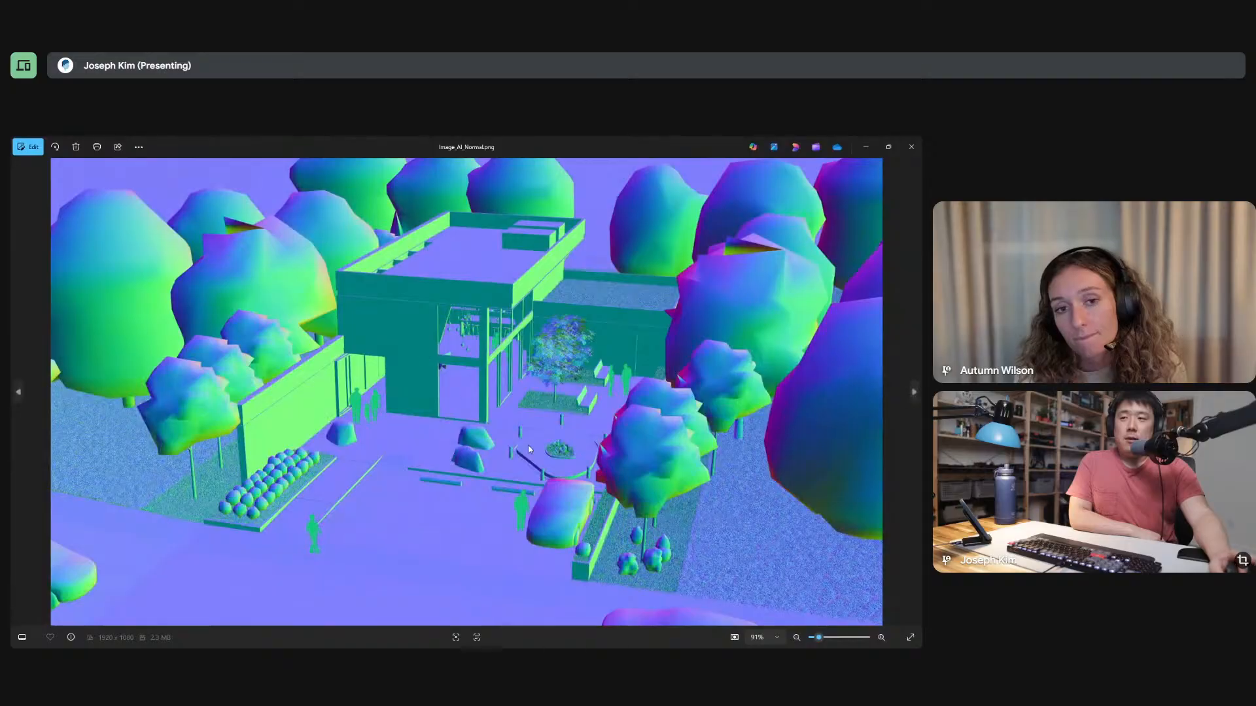
key("Right")
key("Right")
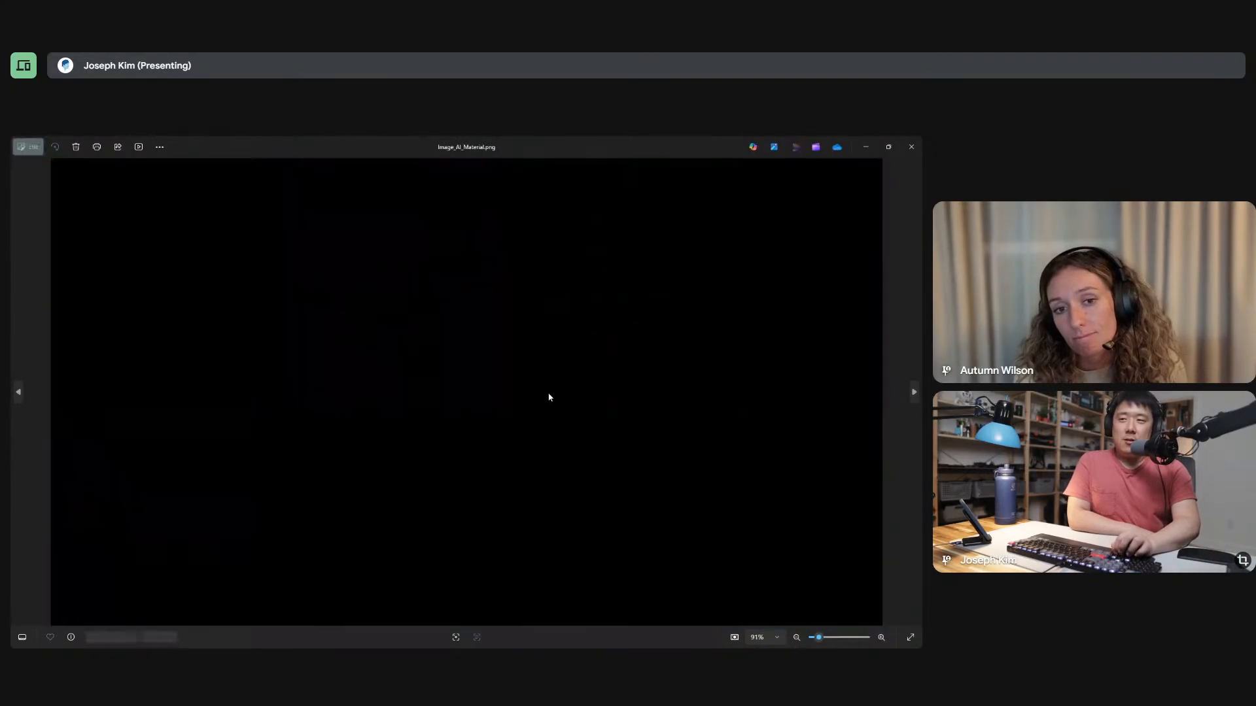
key("Left")
key("Left")
key("Right")
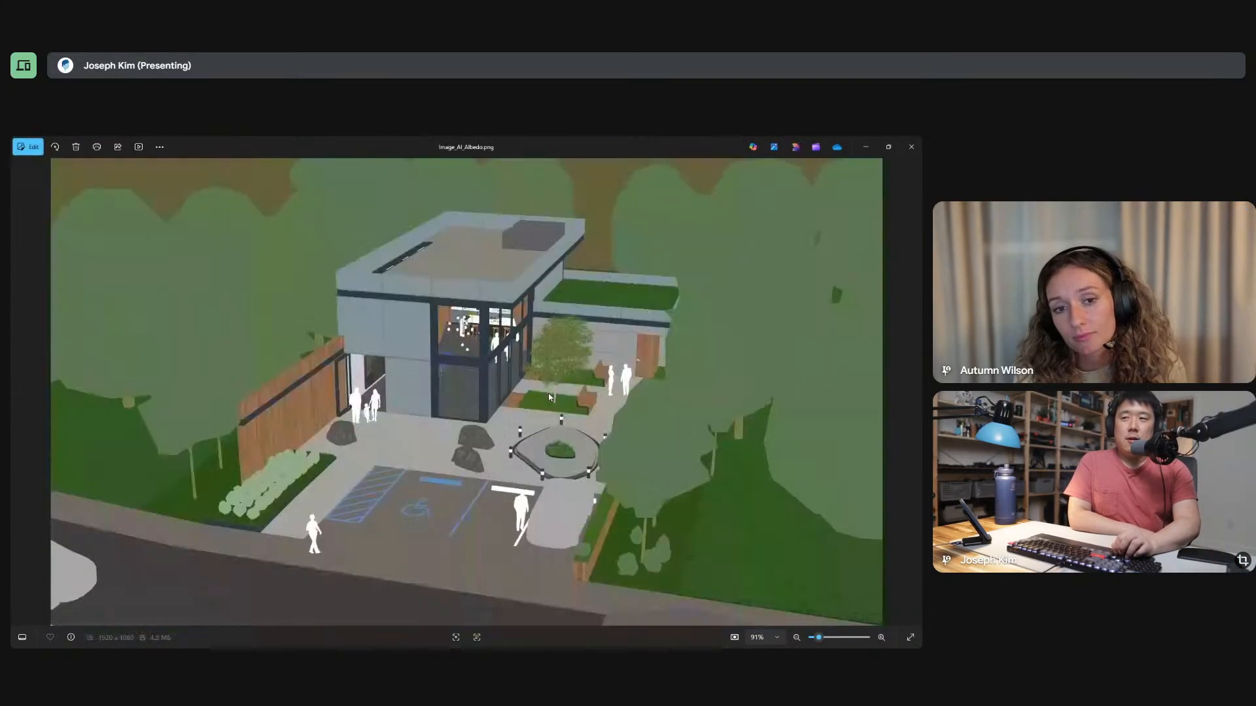
key("Right")
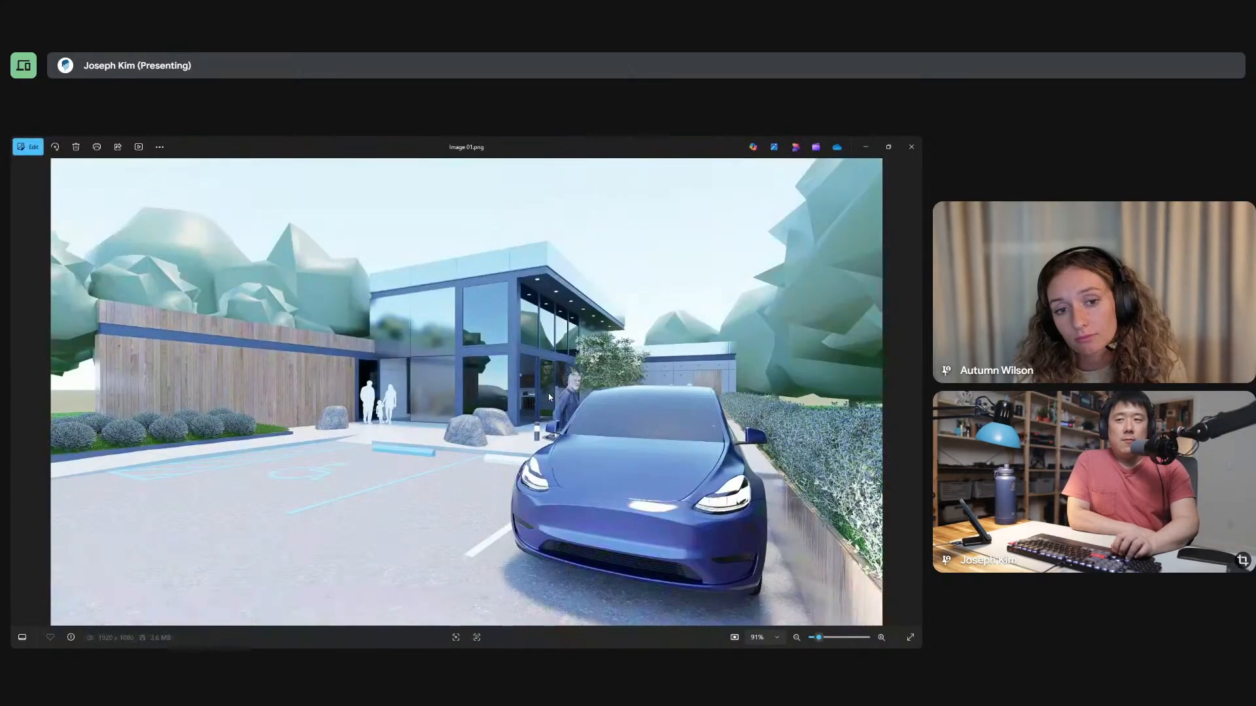
key("Left")
key("Right")
key("Left")
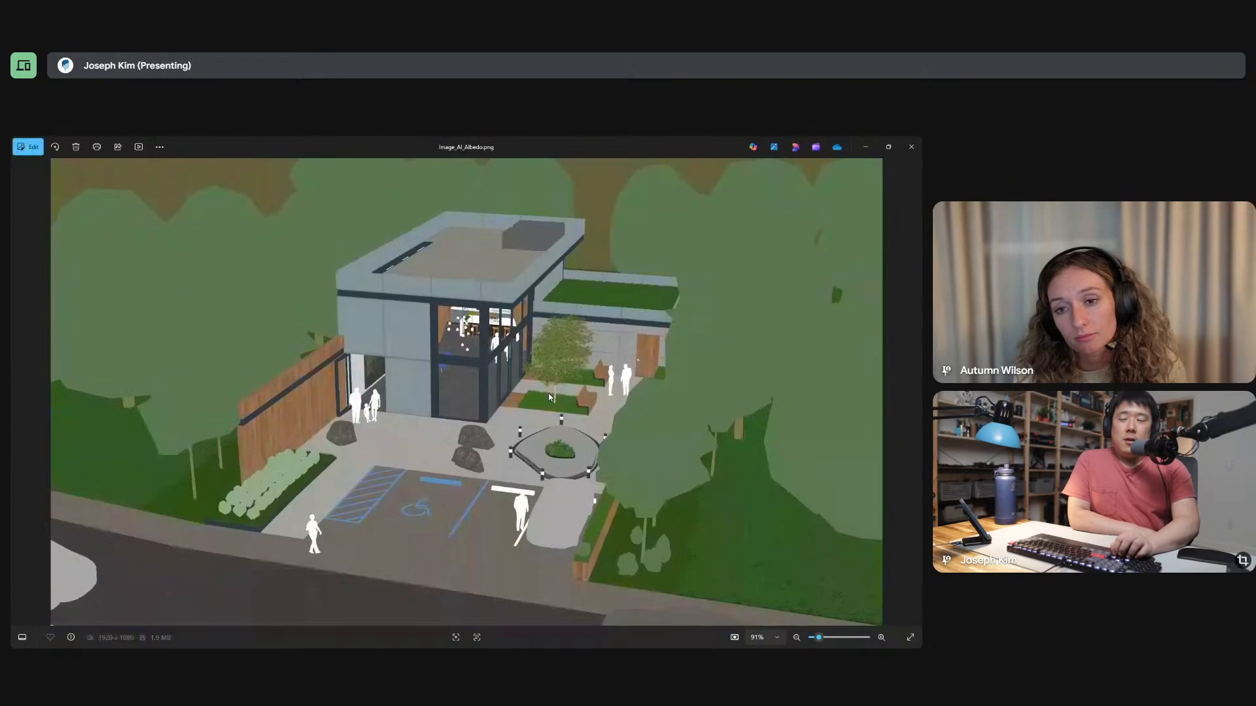
key("Left")
key("Right")
key("Right")
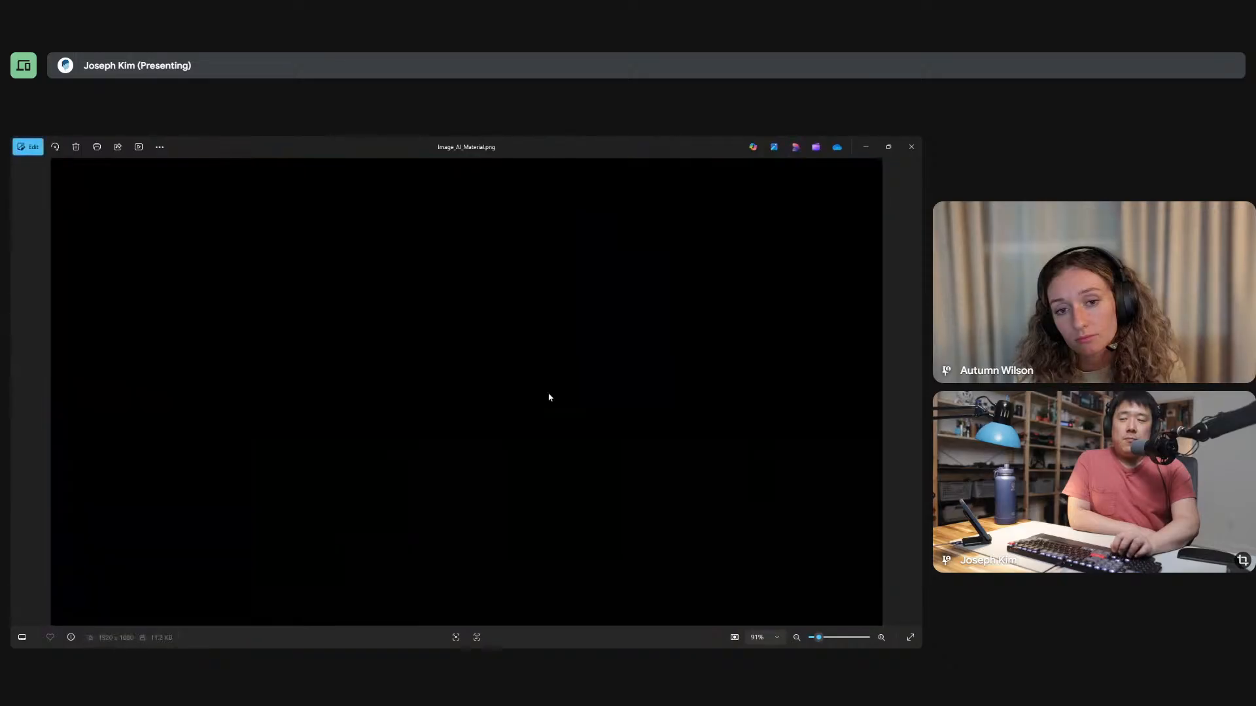
key("Right")
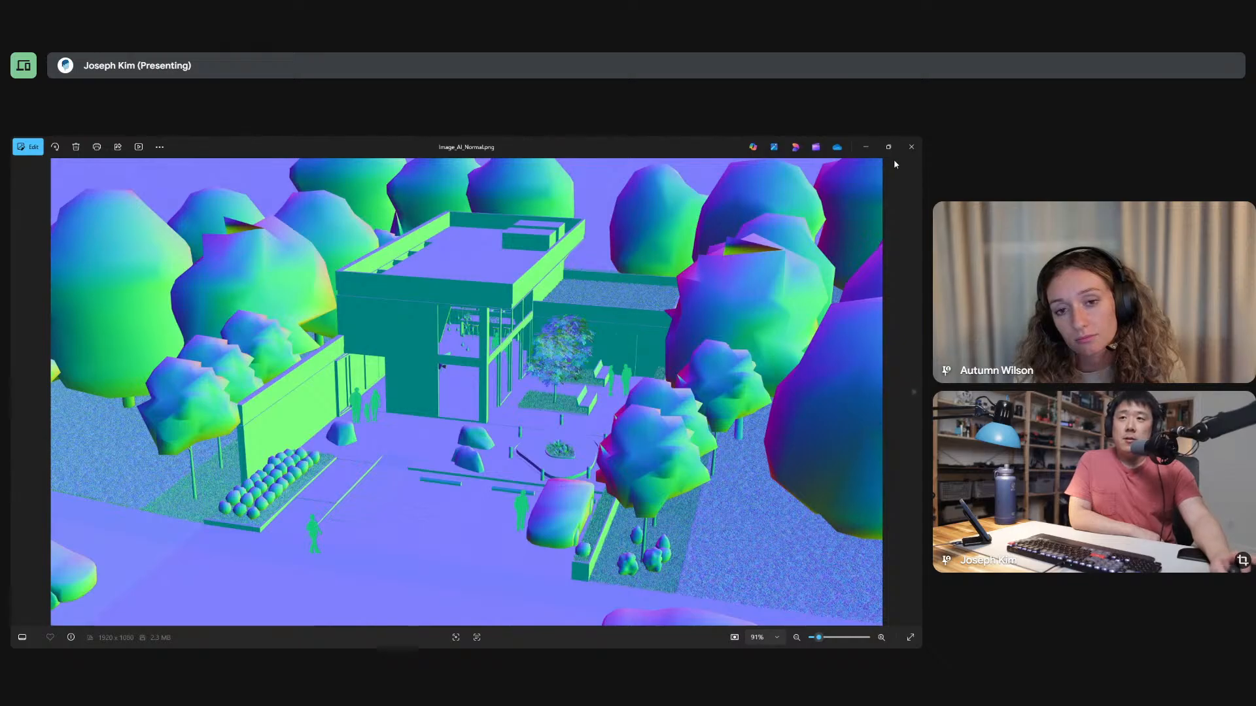
left_click(911, 148)
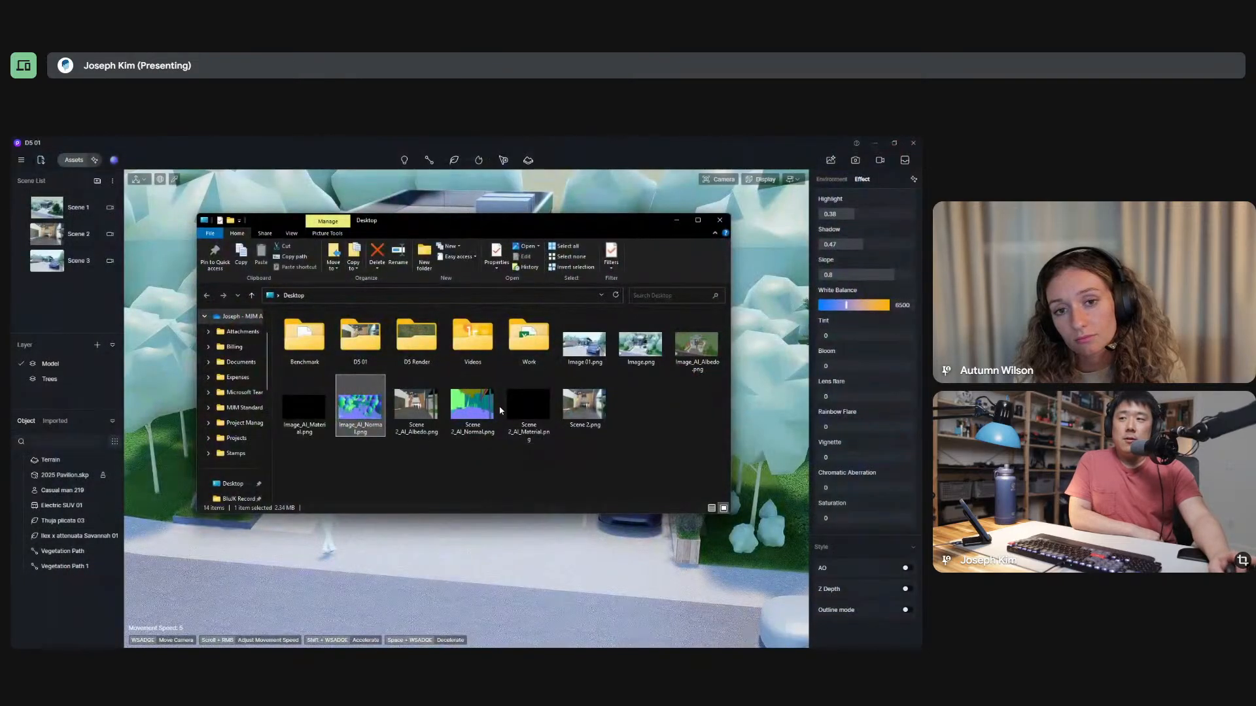
View Scene 2_AI_Normal.png and compare it with Scene 2.png and the Scene 2_AI_Albedo.png channel image.
double_click(476, 404)
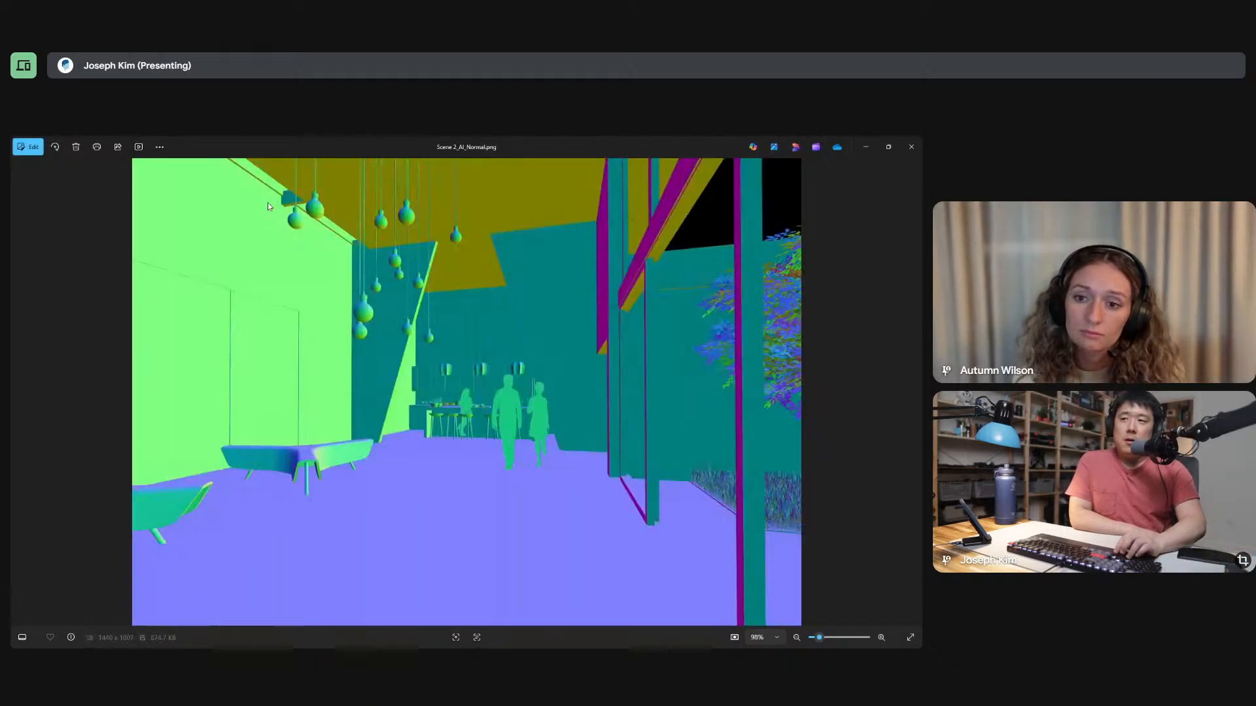
key("Right")
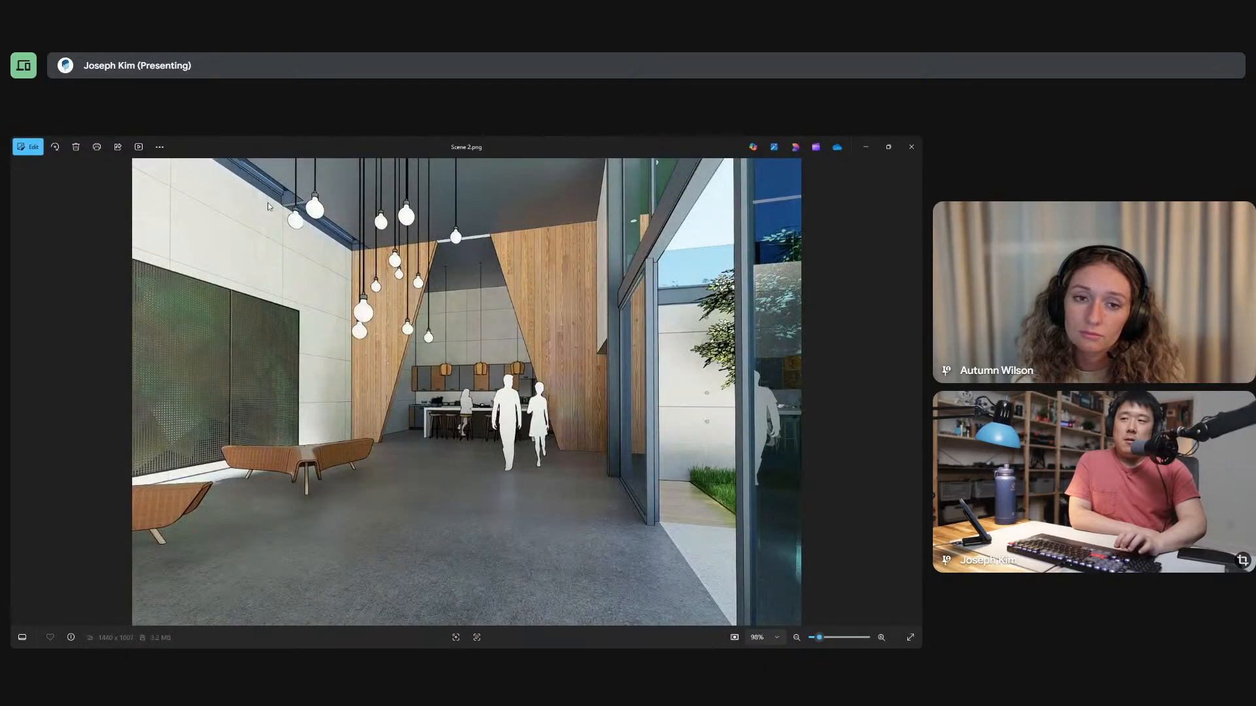
key("Left")
key("Right")
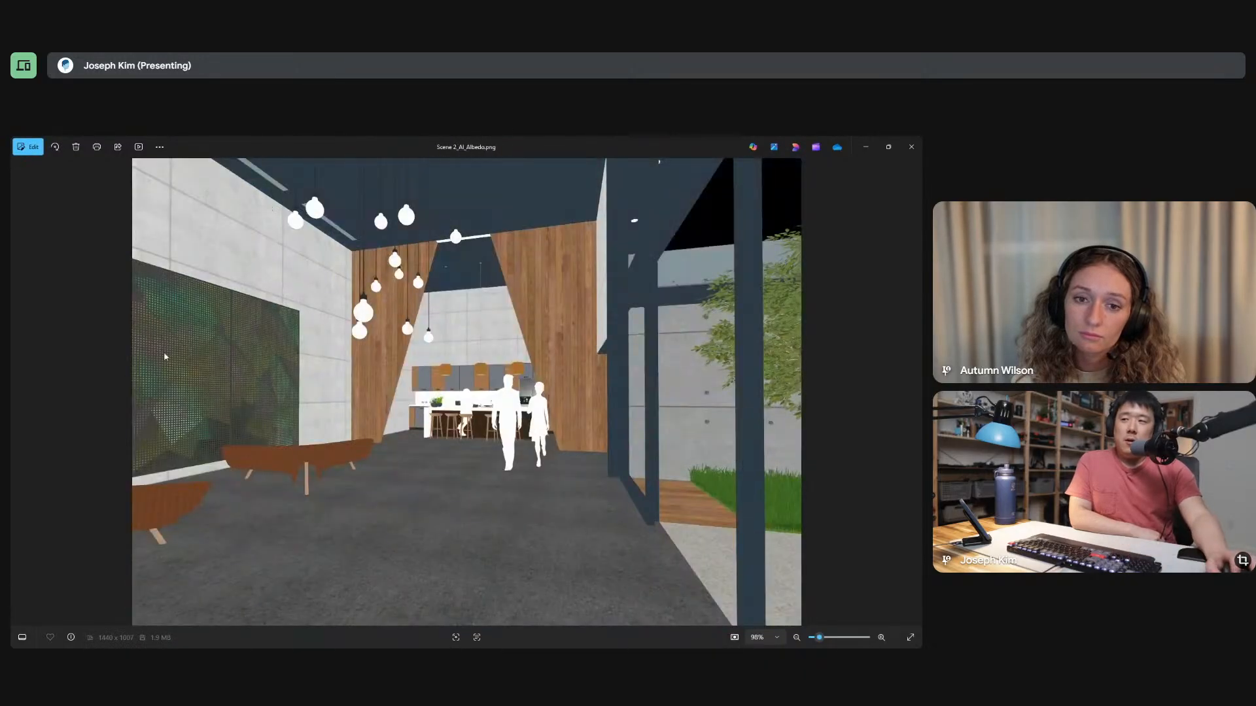
View the Scene 2.png render, go back through the images to Image_AI_Normal.png, and close the image viewer.
key("Left")
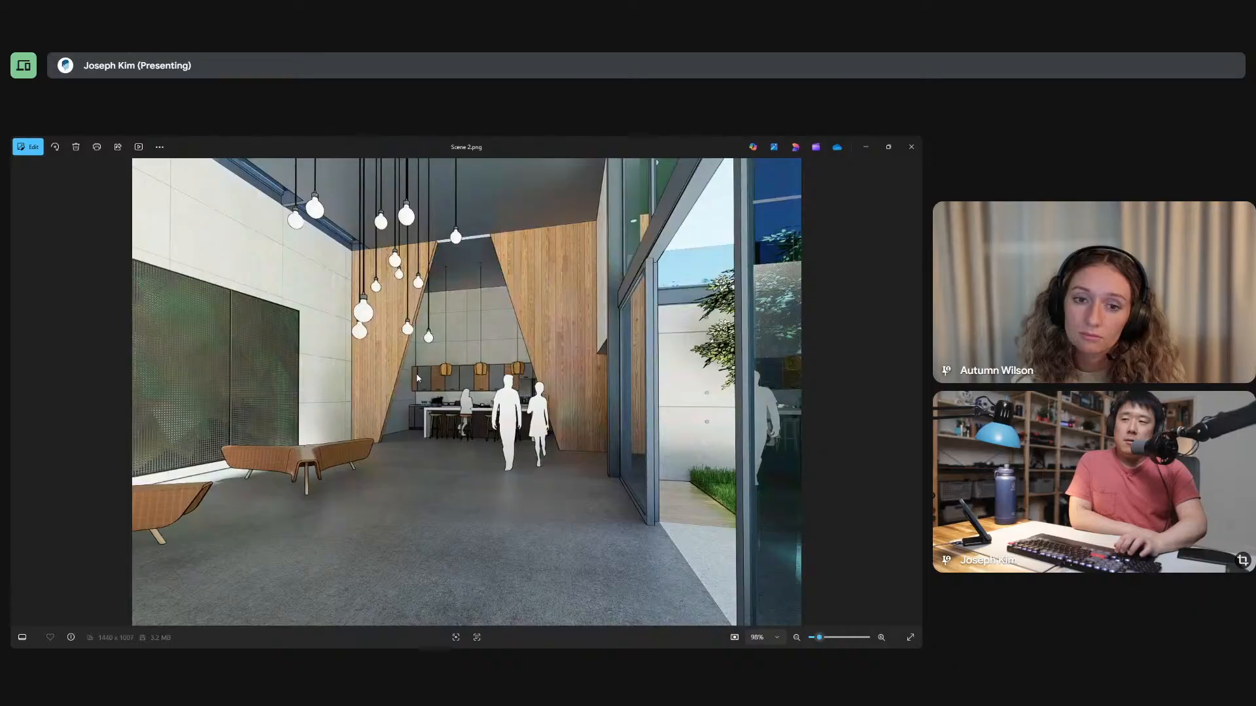
key("Left")
key("Left")
key("Left")
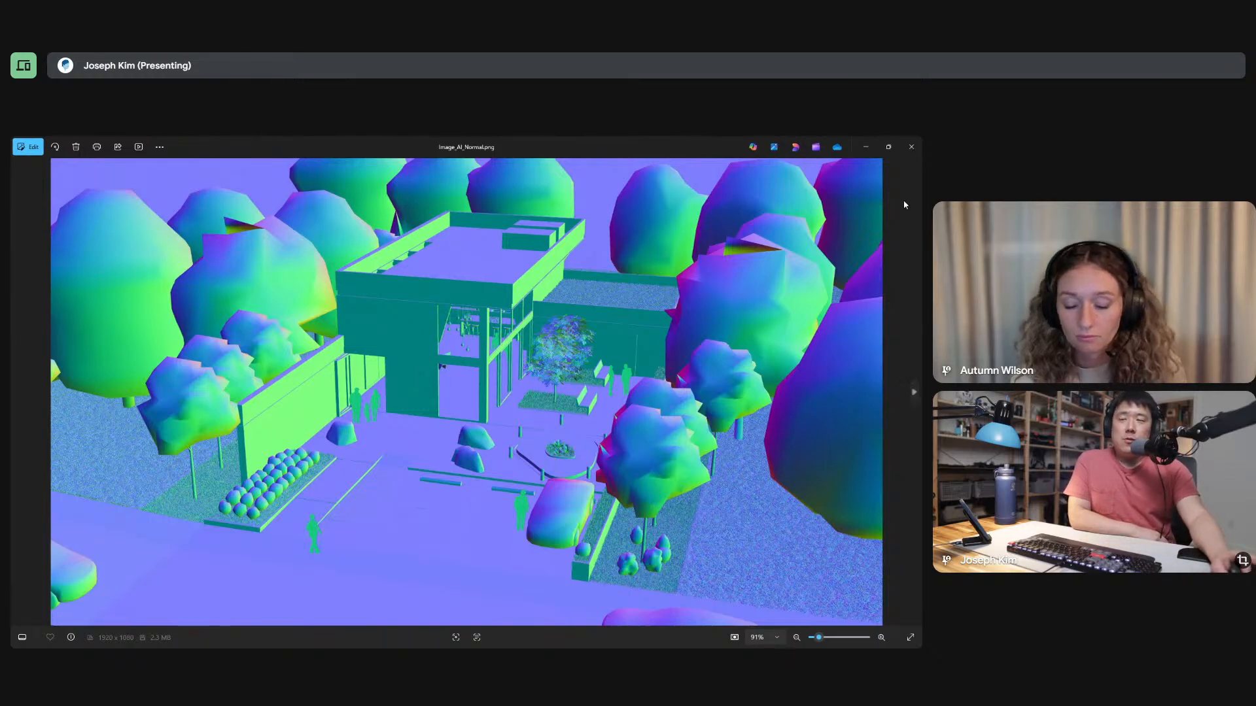
left_click(911, 146)
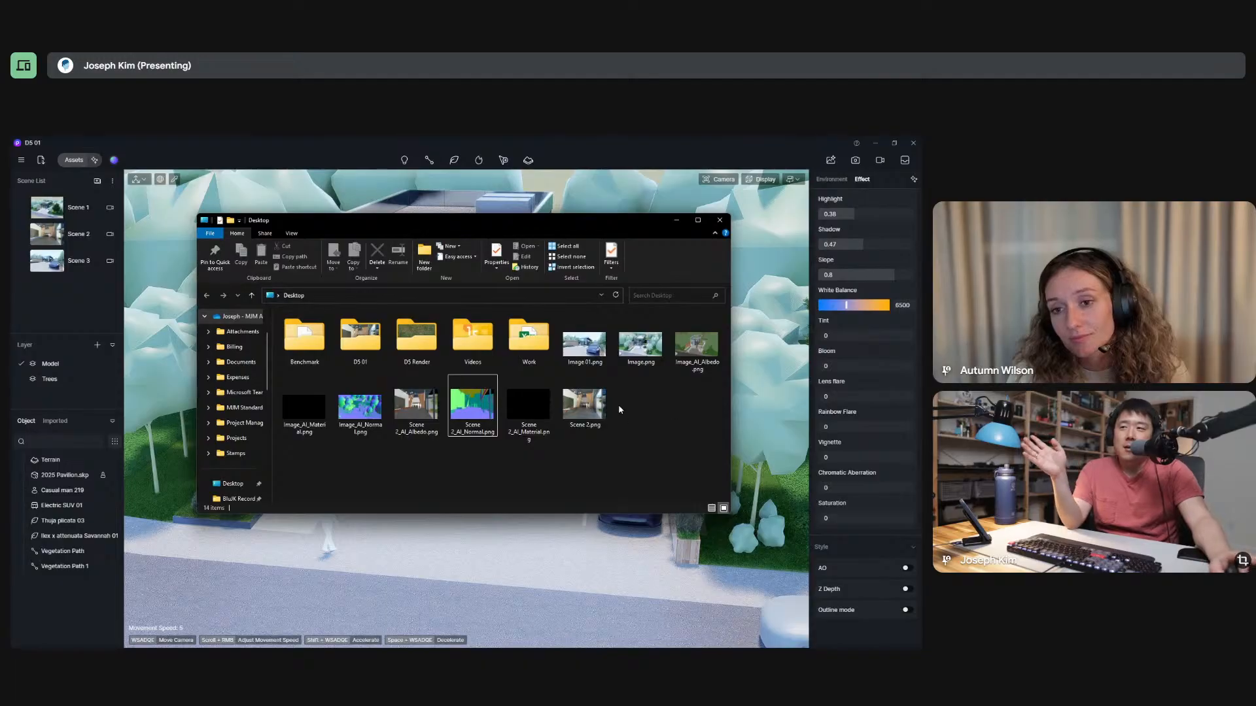
Return to the D5 Render project and examine the pavilion's site from the street side and from high above the roof.
left_click(617, 148)
scroll(470, 465, "down", 2)
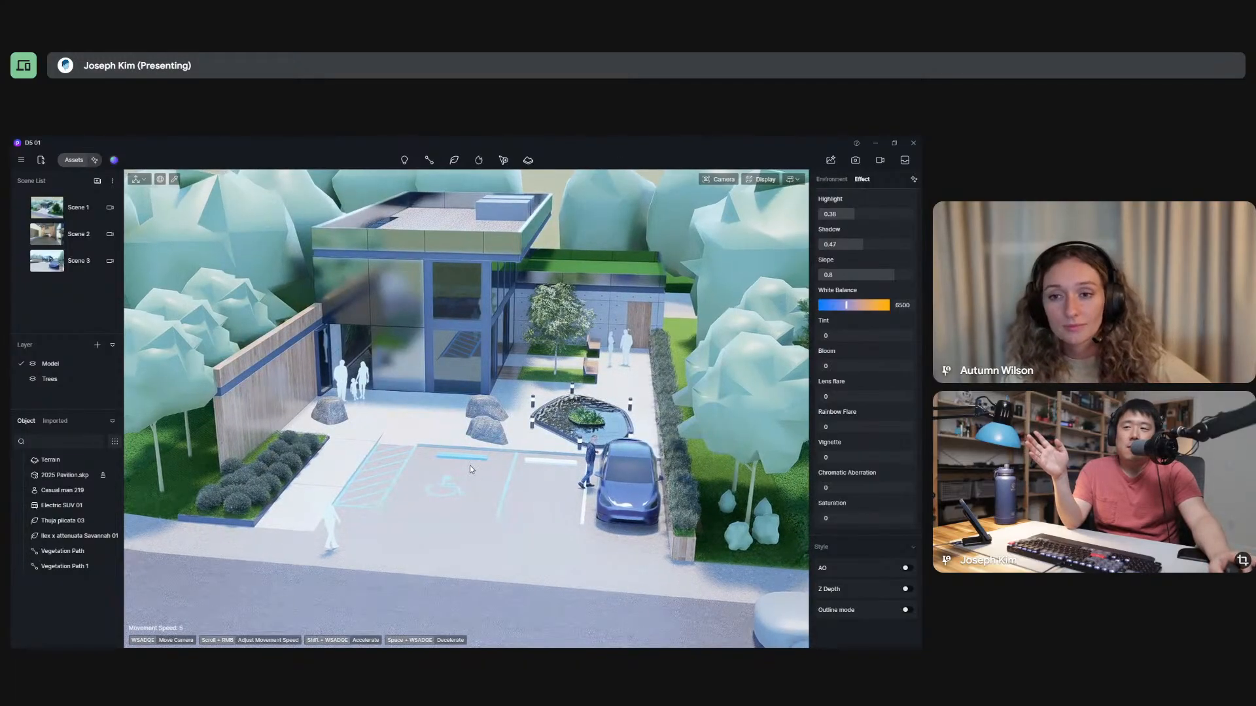
scroll(470, 465, "down", 3)
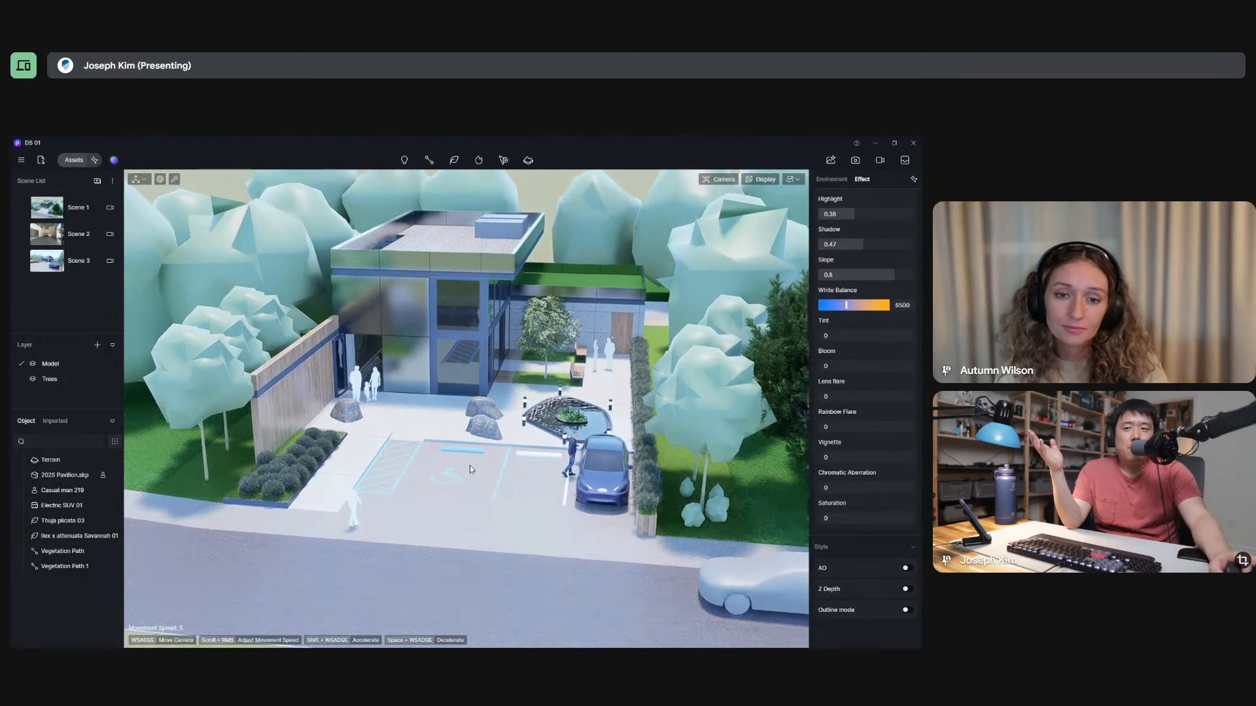
scroll(470, 466, "down", 1)
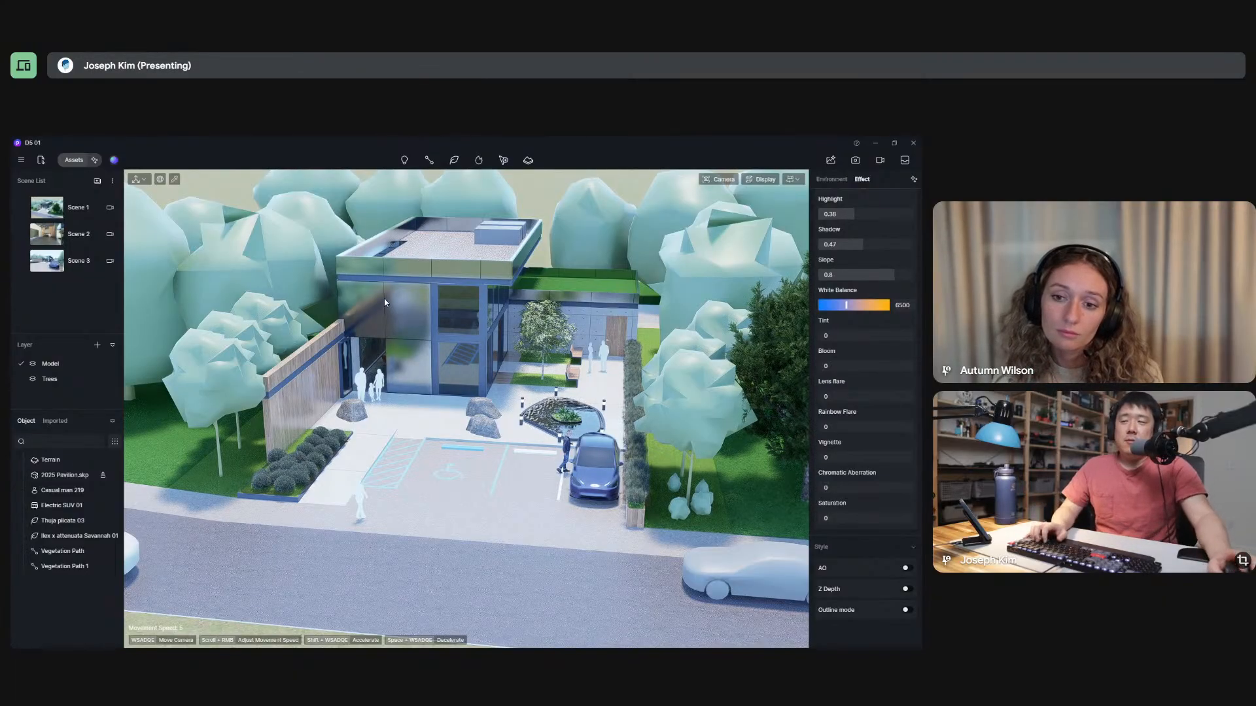
right_click_drag(418, 451, 387, 303)
key("q")
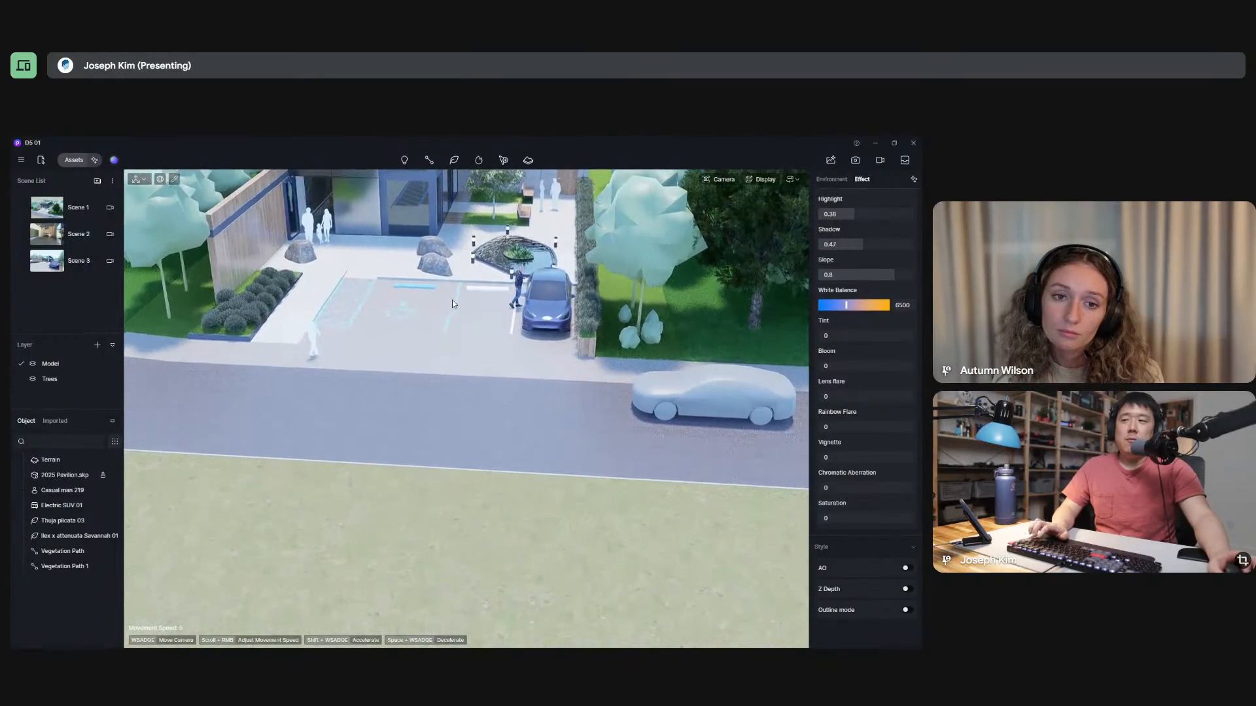
key("q")
key("e")
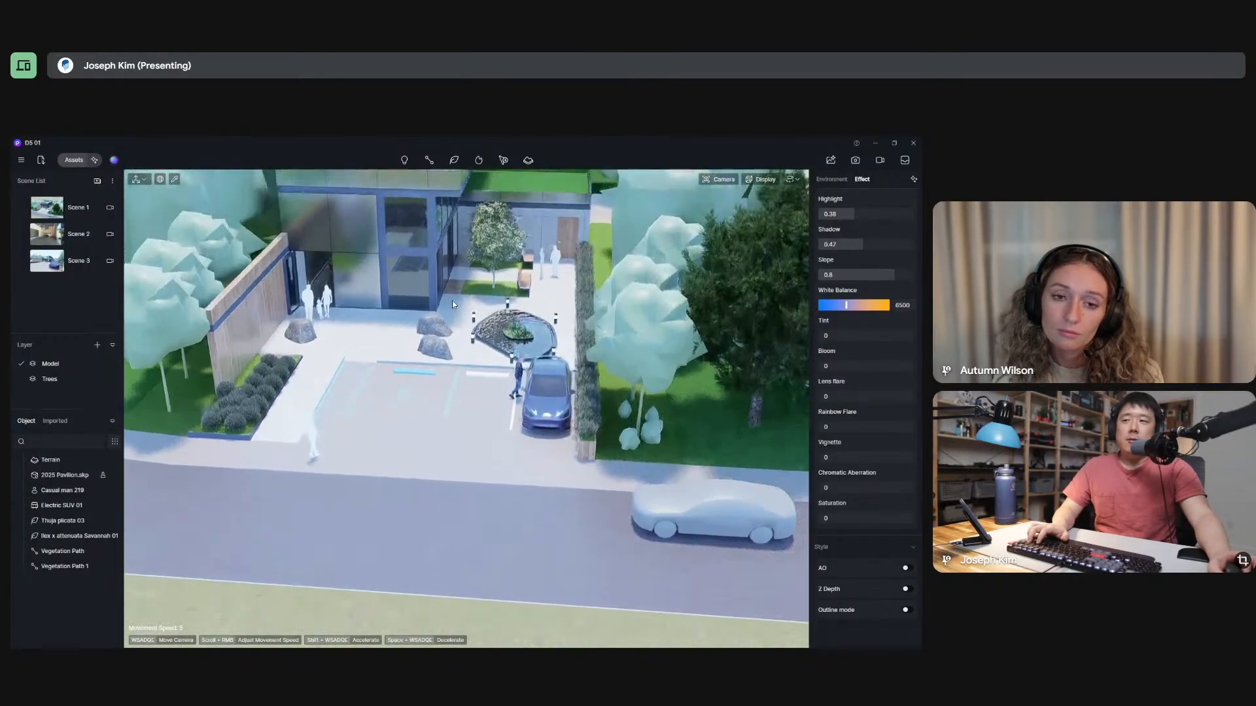
right_click_drag(477, 294, 515, 312)
key("e")
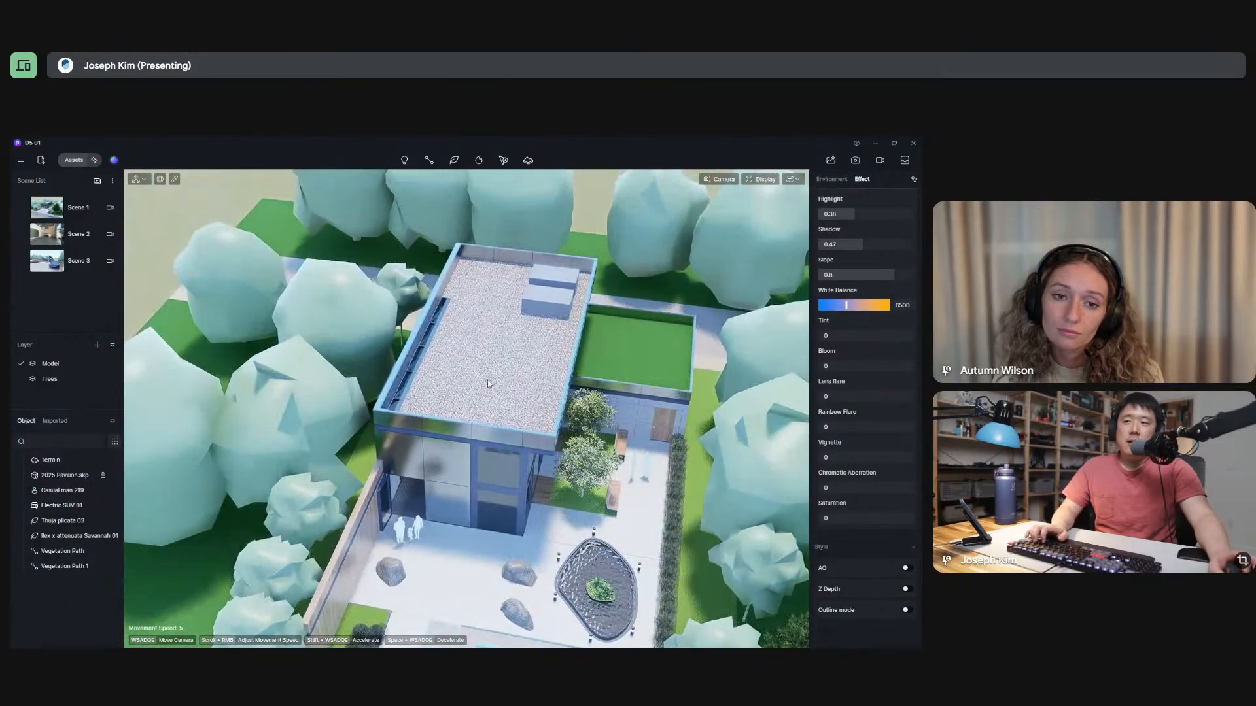